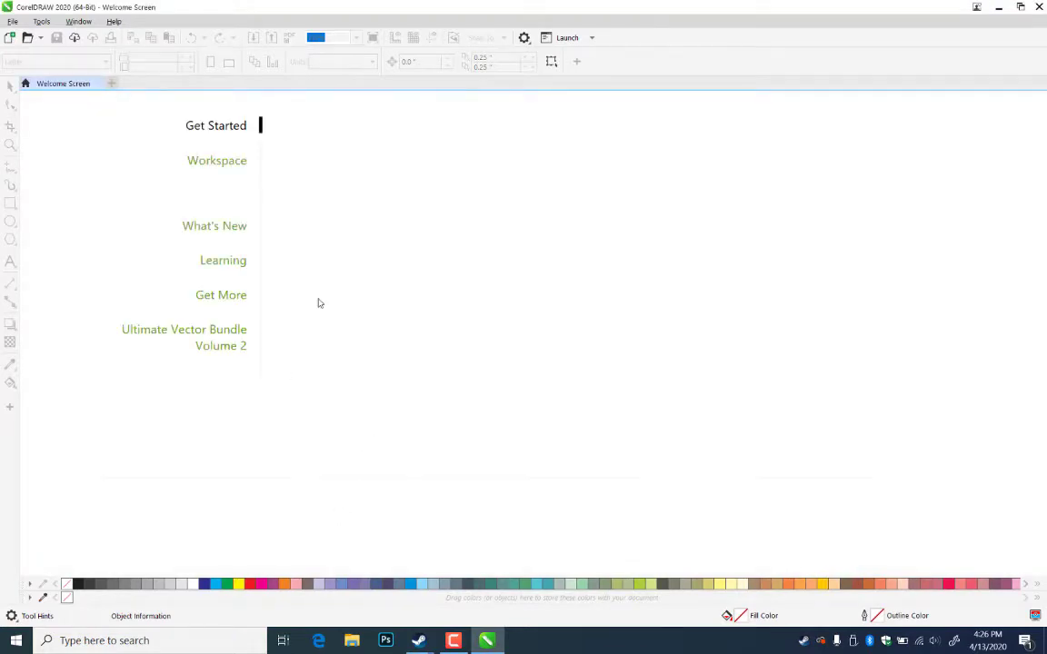
- Close the welcome screen and create a new one-page portrait Letter document with CMYK colour and 300 dpi resolution
click(97, 84)
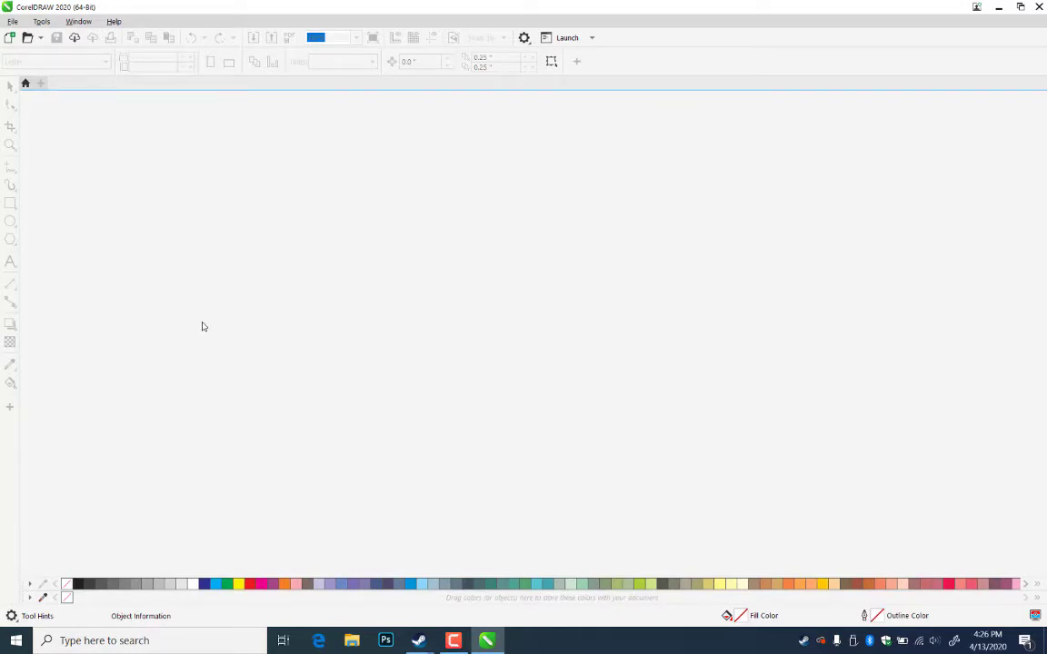
click(11, 38)
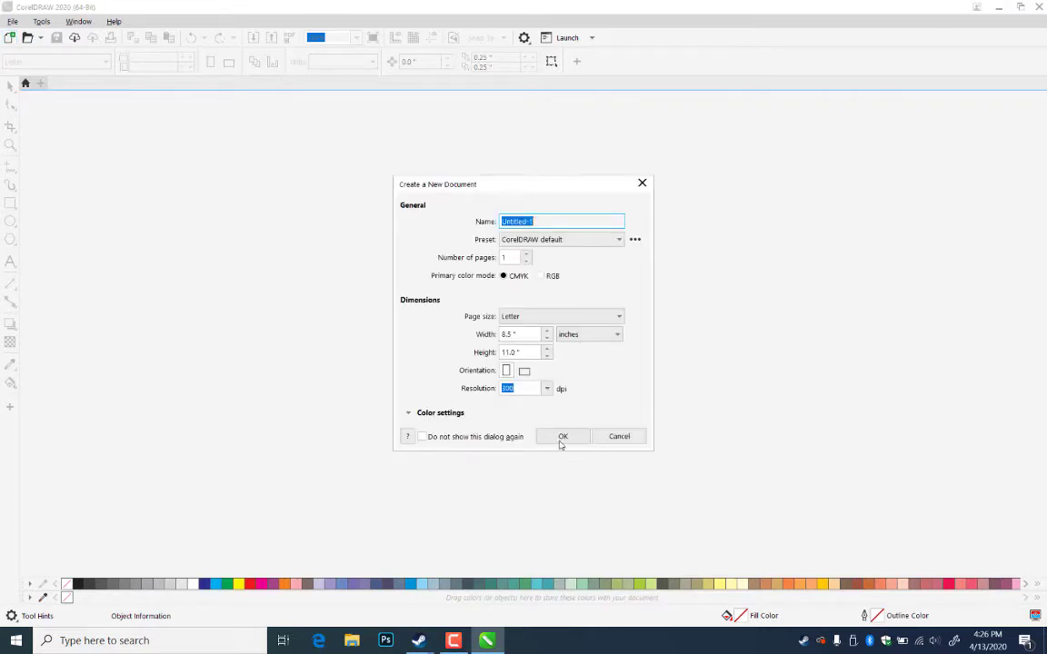
click(562, 437)
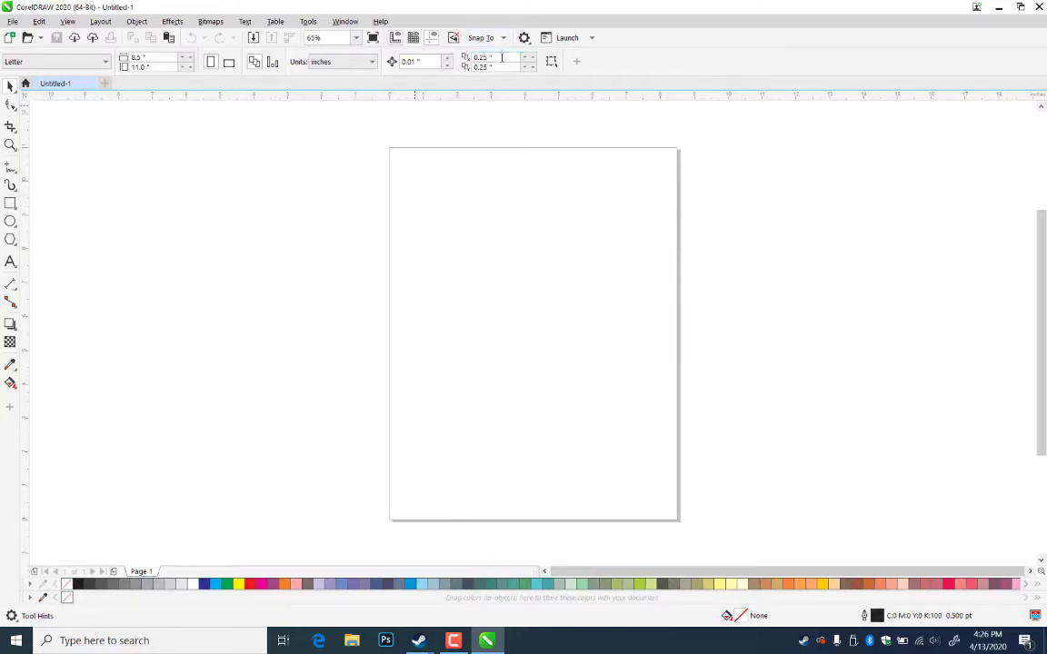
- Set the horizontal and vertical duplicate distances to 0 inches
click(501, 59)
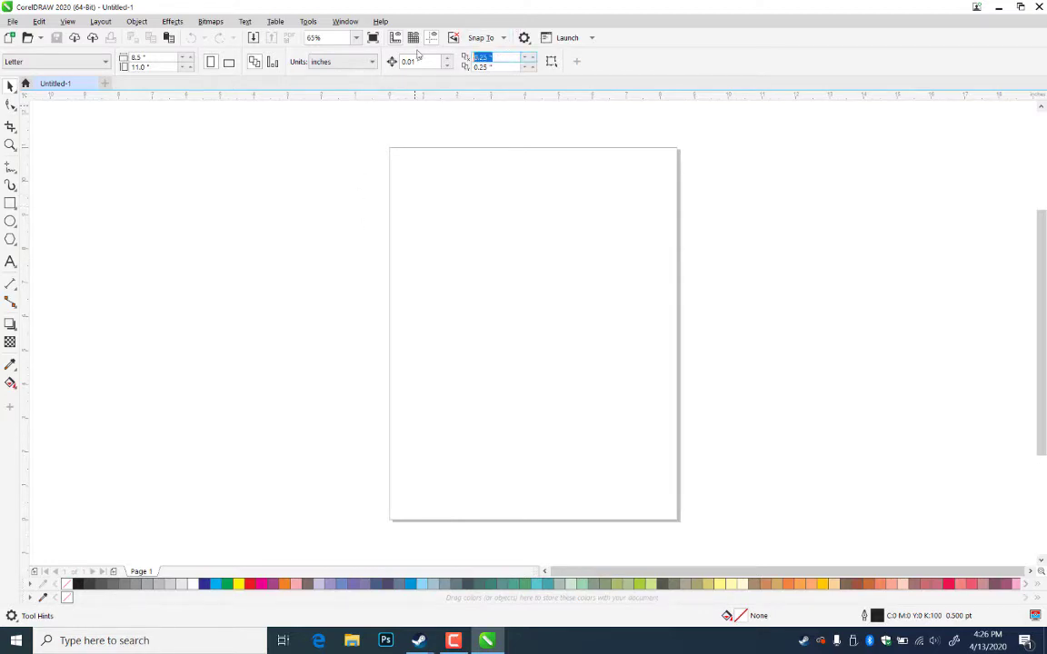
click(362, 133)
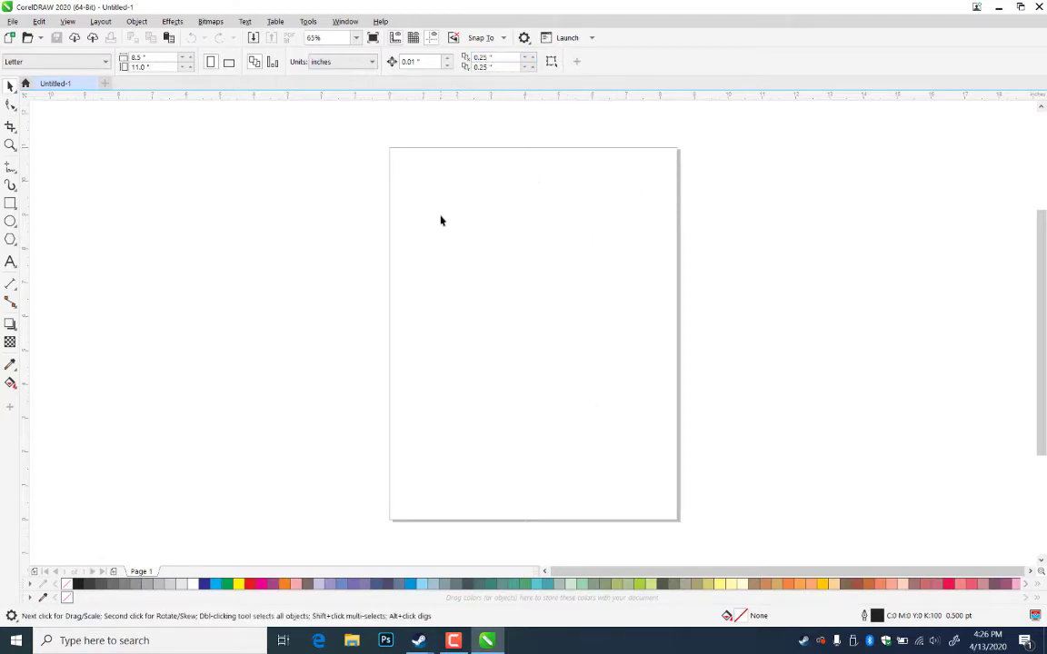
click(501, 56)
text(0)
key(Tab)
text(0)
key(Return)
- Open the support drawing from the MR folder on the Desktop
click(13, 21)
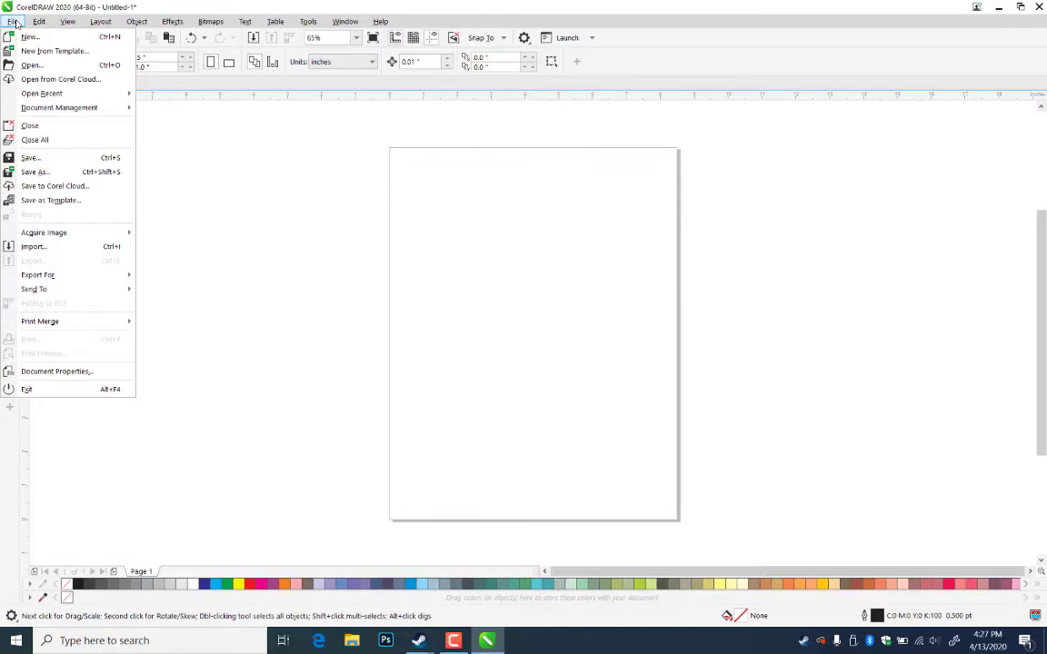
click(48, 65)
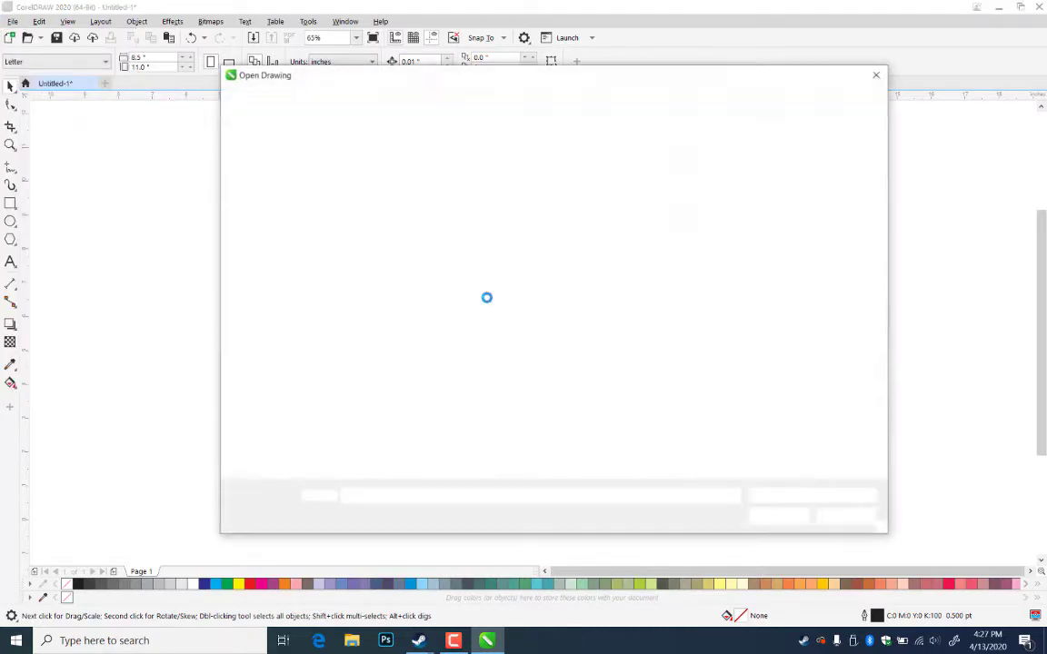
double_click(418, 161)
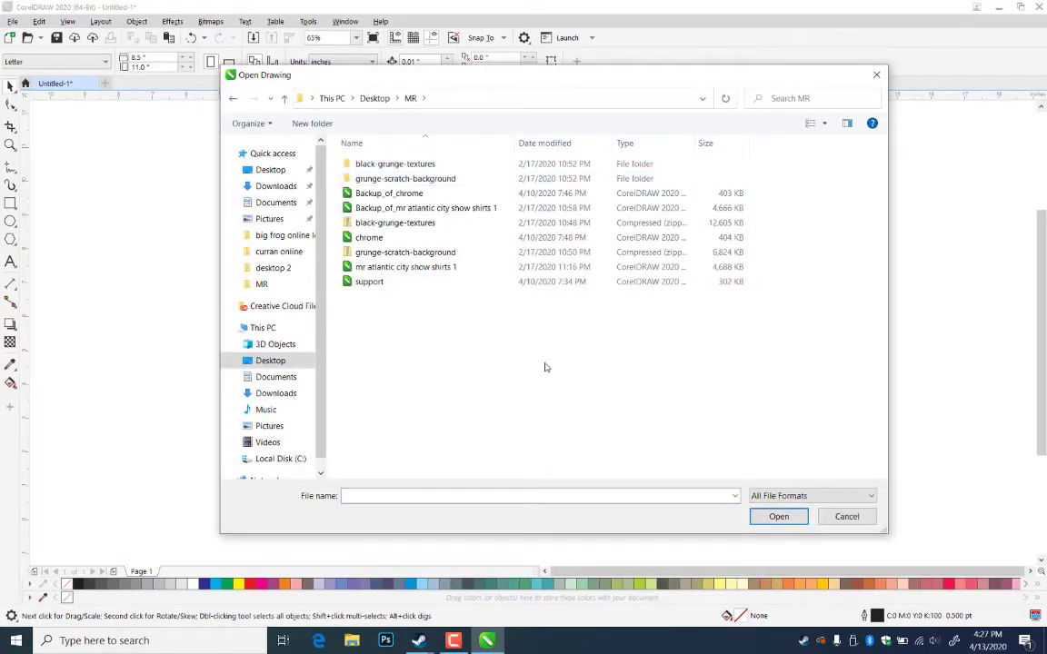
click(371, 282)
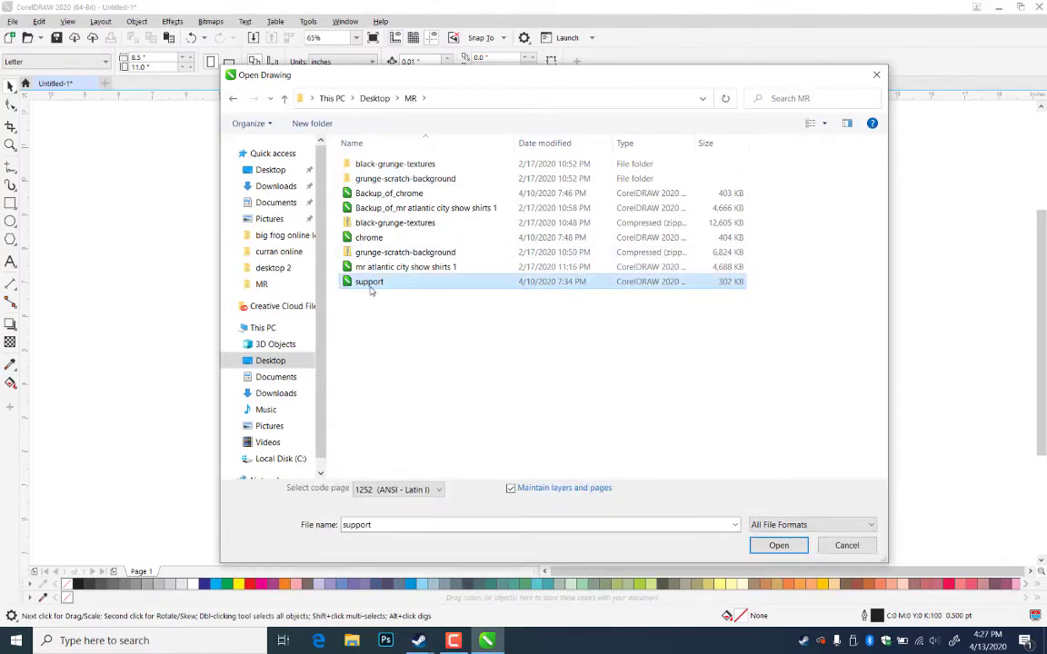
double_click(371, 282)
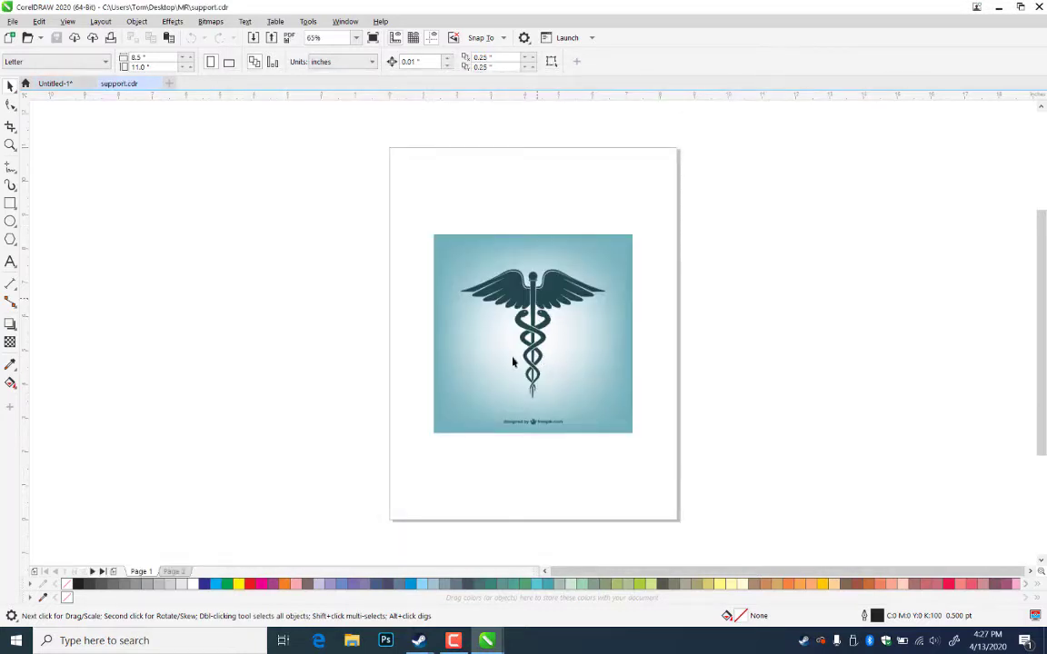
- Switch the support drawing's display to Wireframe view
click(10, 143)
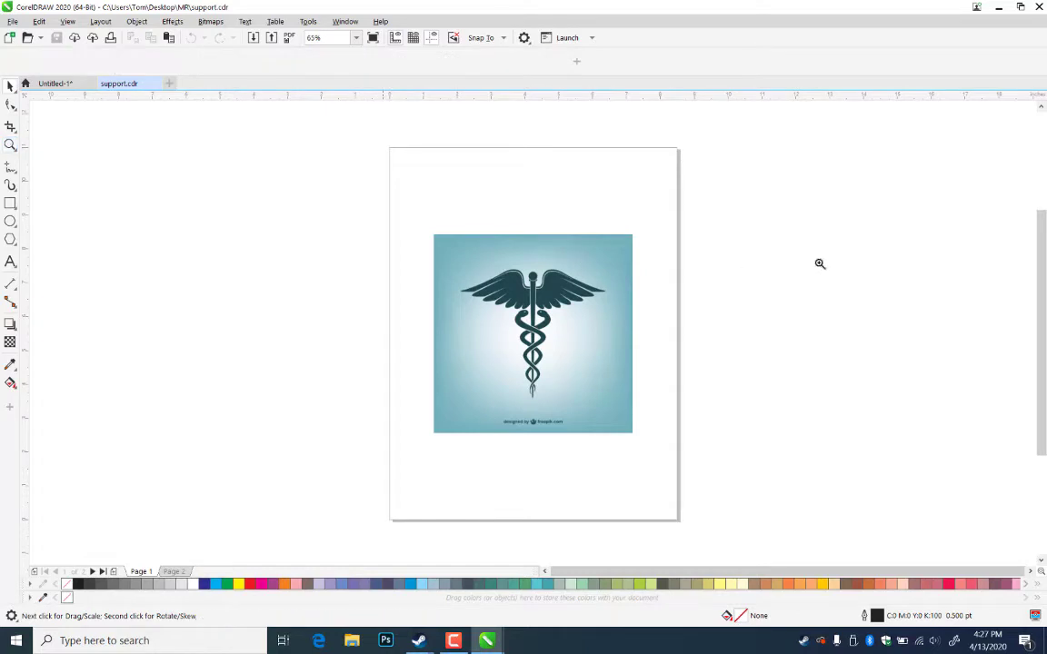
drag(636, 471, 691, 473)
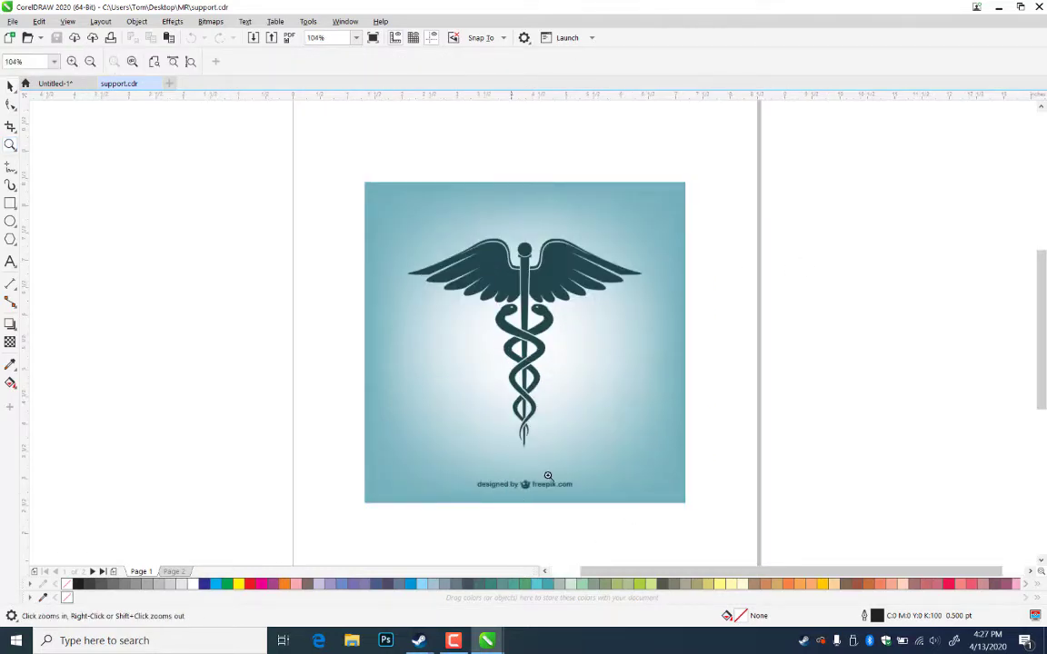
click(13, 87)
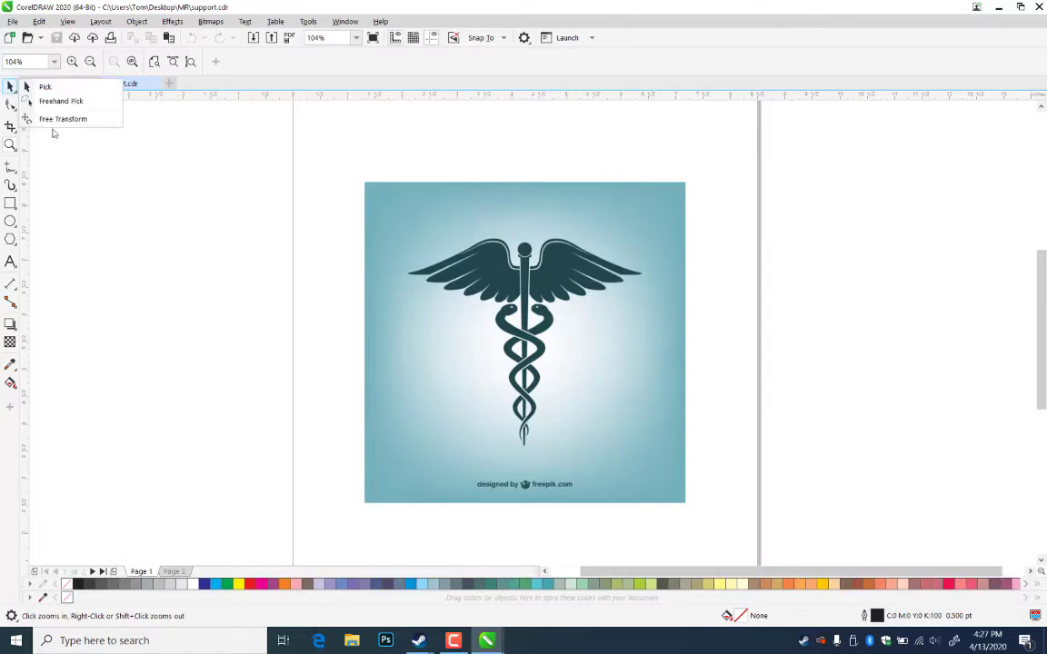
click(214, 194)
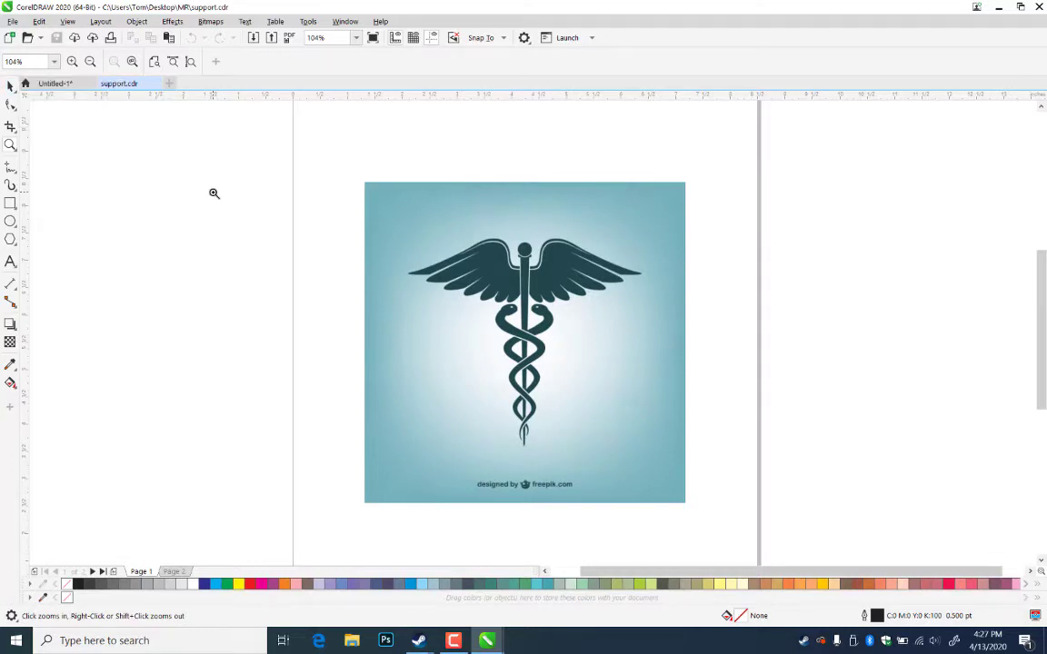
key(alt+v)
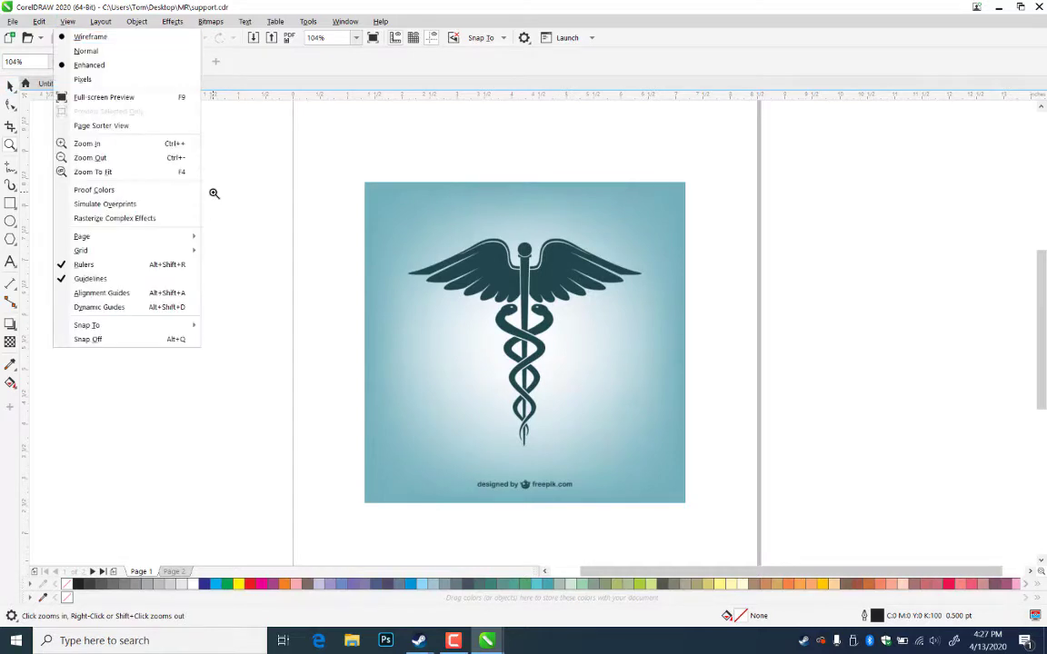
key(w)
key(space)
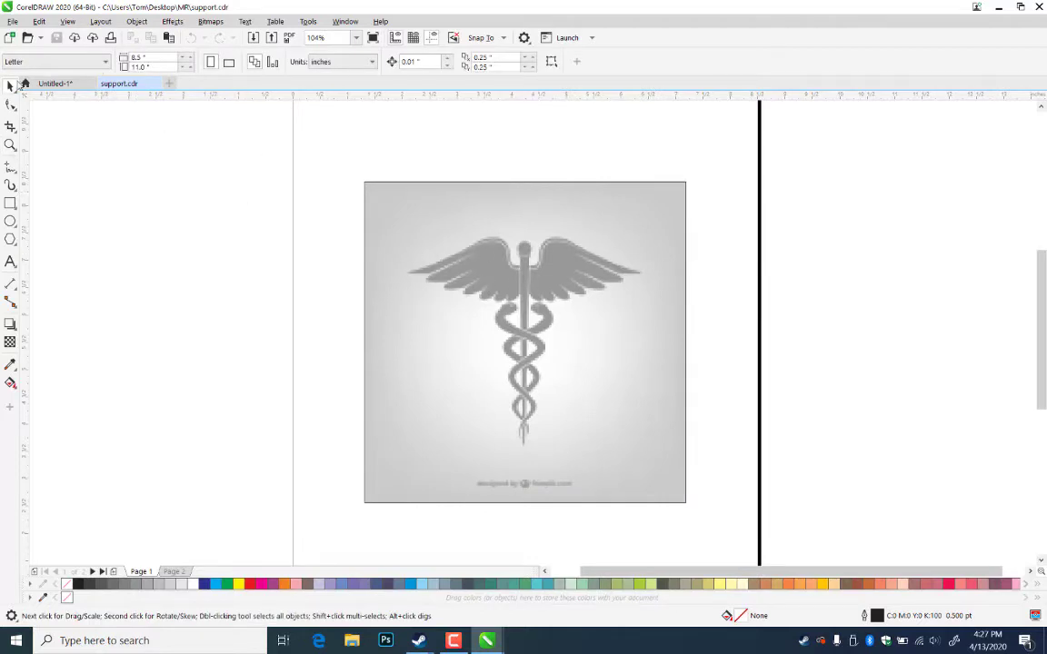
- Examine the pixelated edges of the caduceus bitmap's wings at close range
click(10, 146)
drag(359, 195, 641, 323)
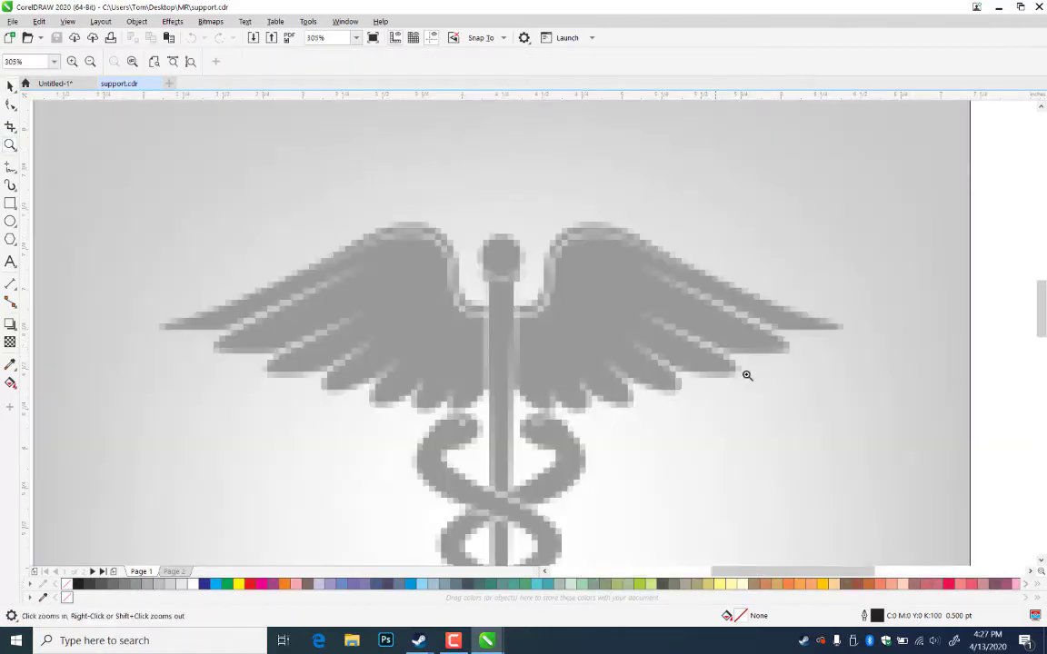
right_click(275, 217)
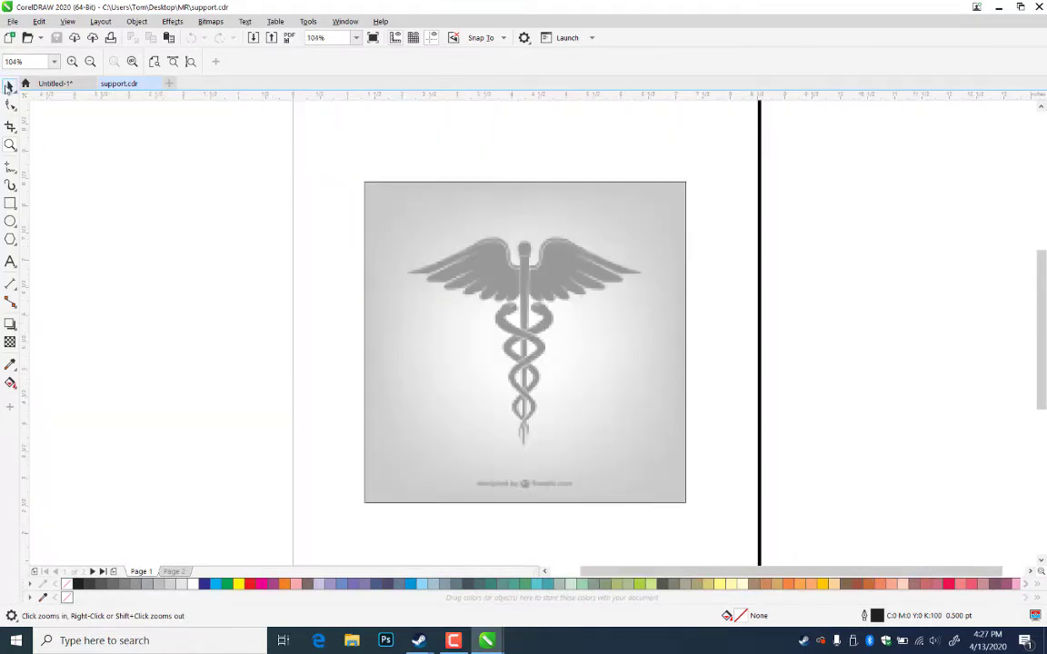
click(10, 84)
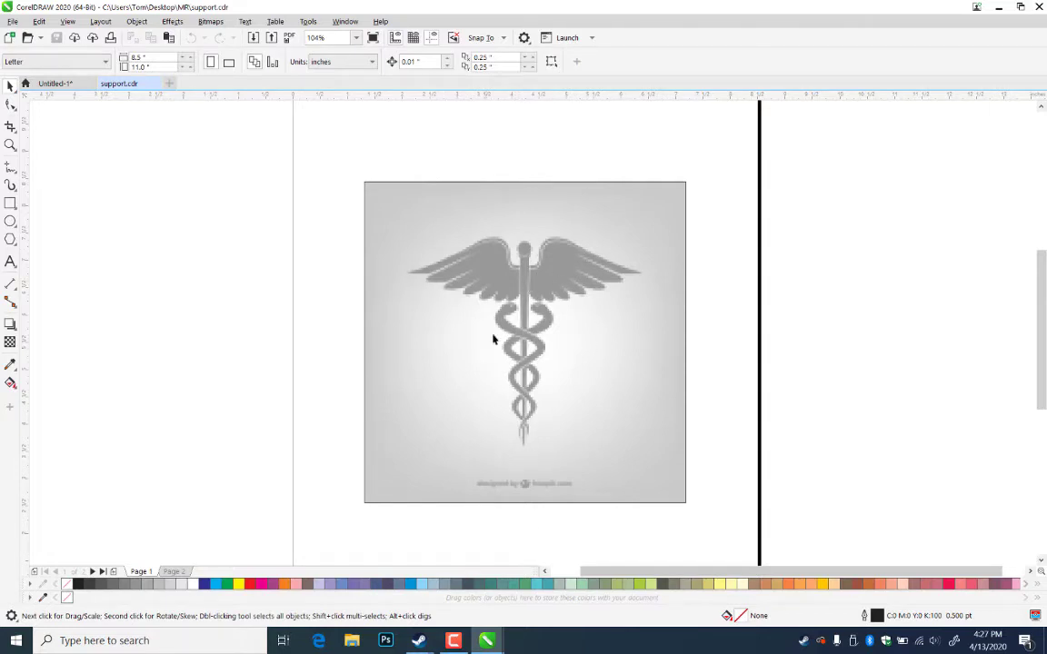
click(10, 145)
drag(391, 215, 542, 374)
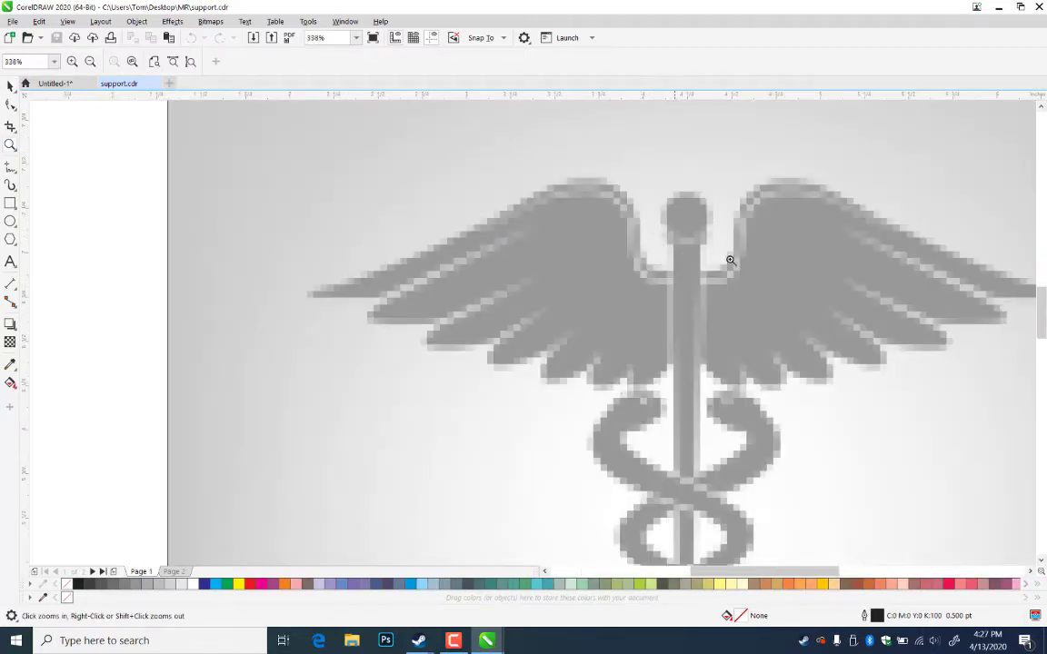
- Resample the caduceus bitmap to 200 dpi horizontally and vertically, keeping its aspect ratio
click(11, 87)
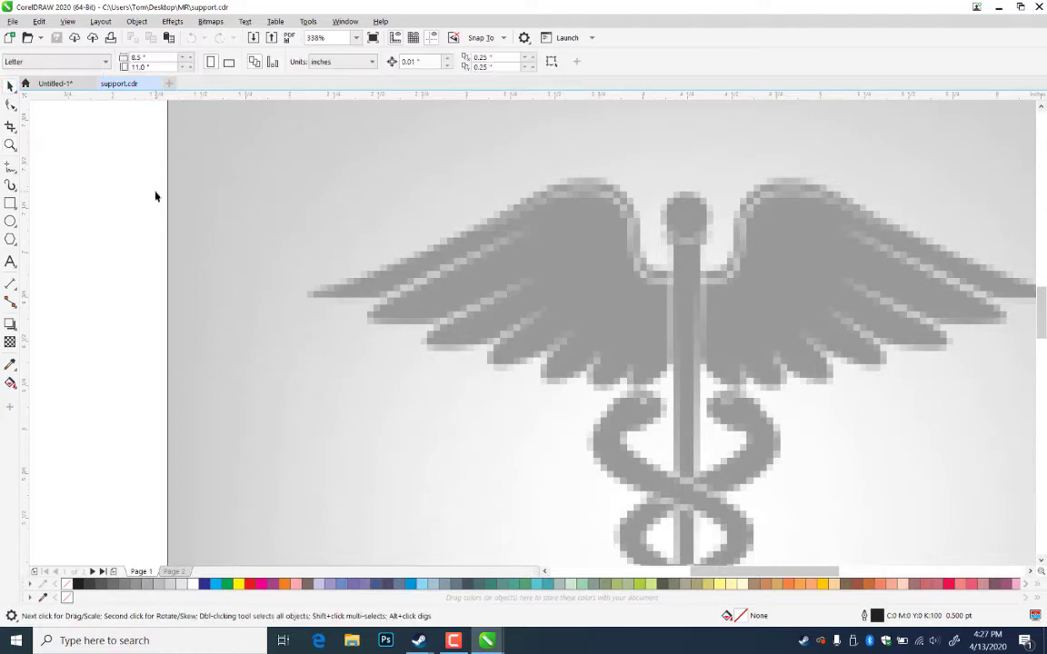
click(168, 205)
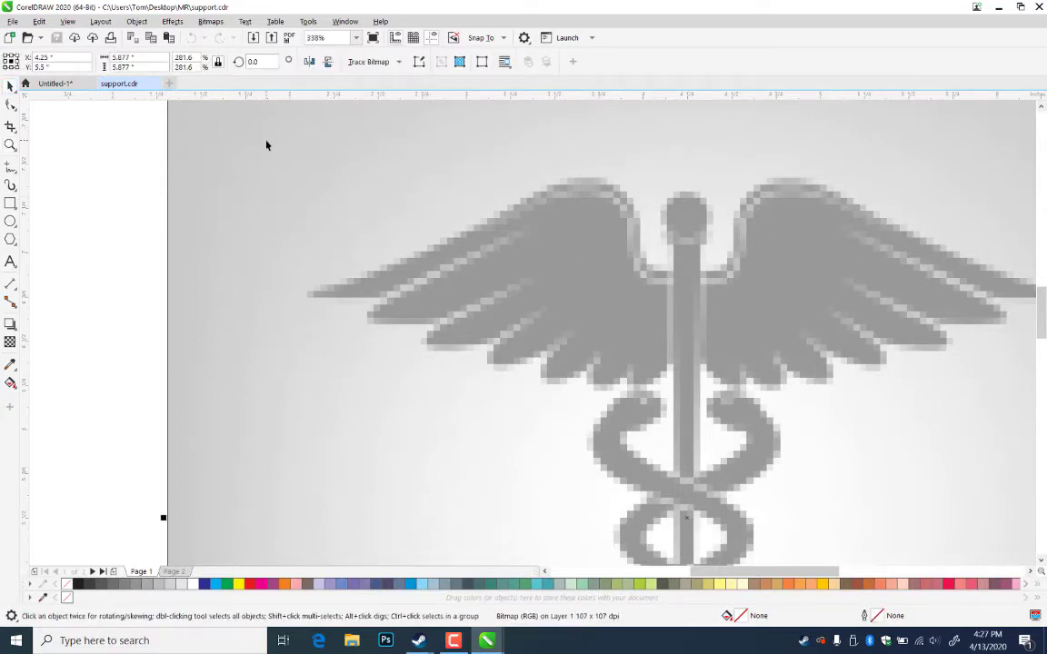
click(210, 24)
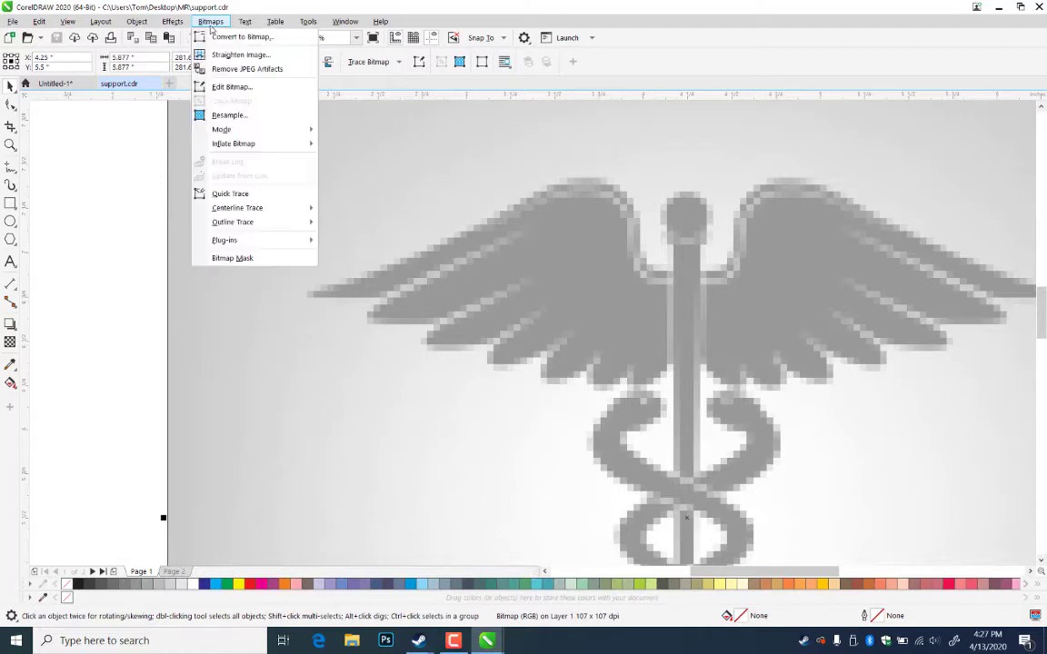
click(238, 115)
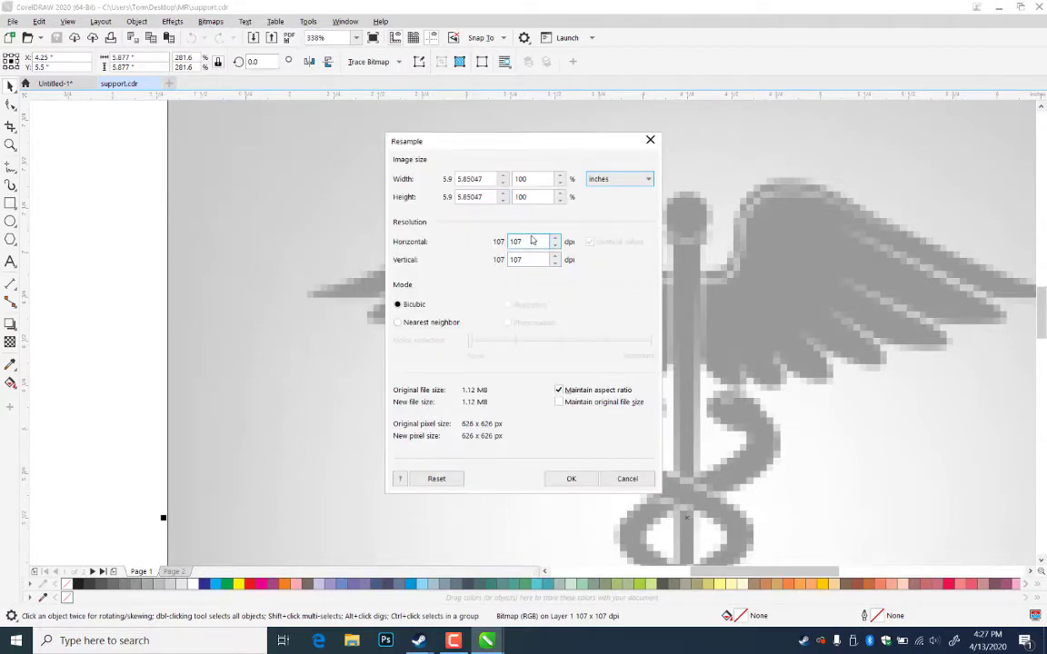
double_click(531, 244)
text(200)
key(Tab)
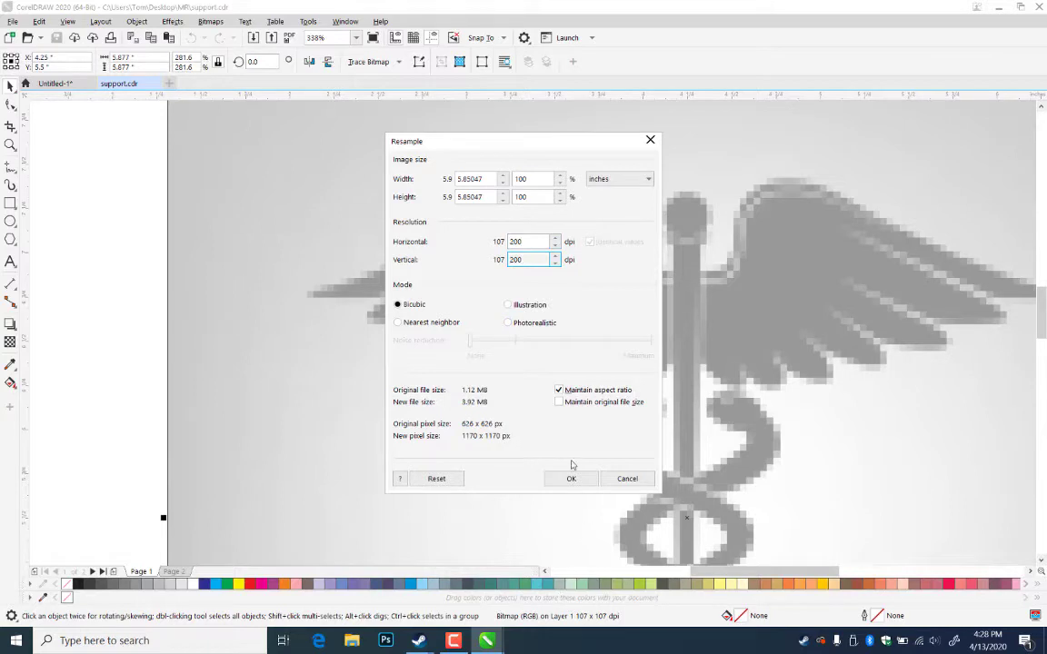
click(571, 479)
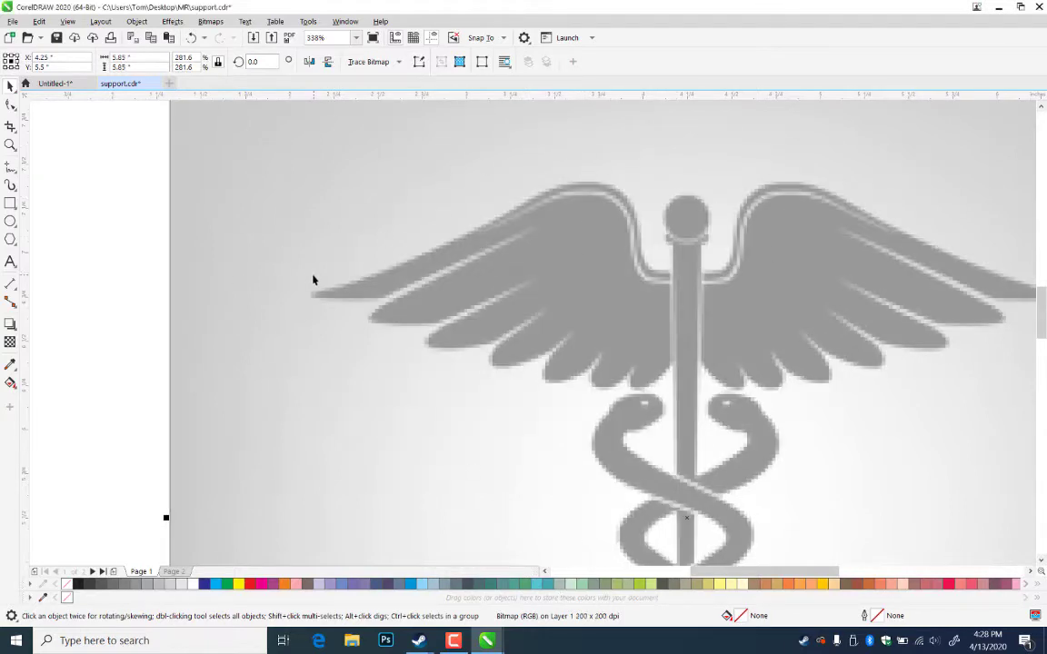
- Trace the left wing's top feather as a closed four-sided Freehand outline, about 1.22 inches wide and 0.58 inches high
click(10, 145)
right_click(614, 299)
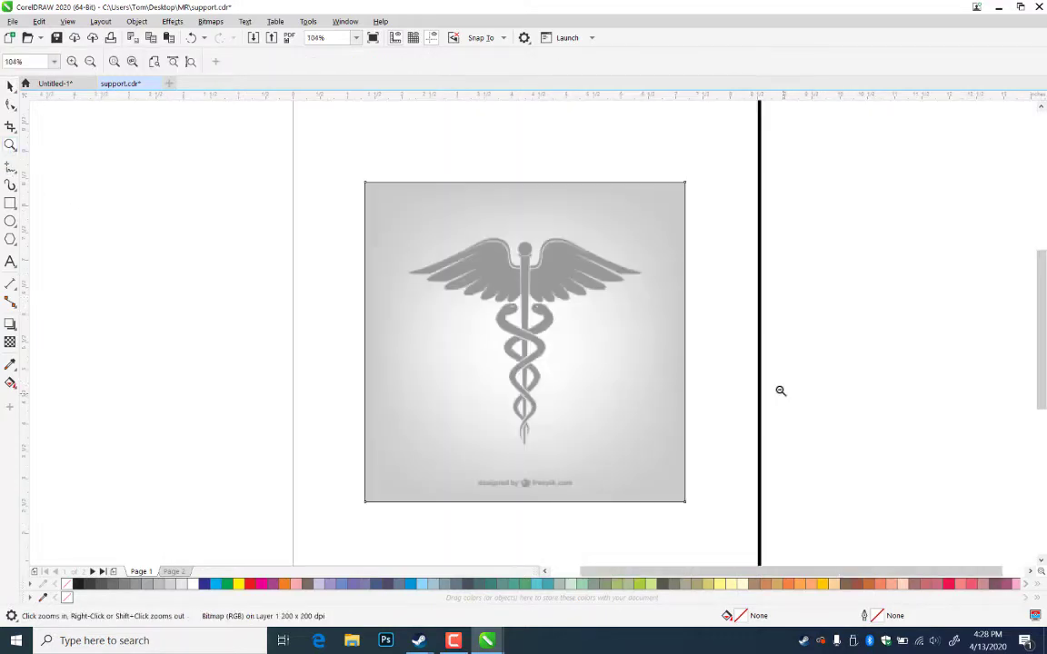
drag(401, 220, 669, 328)
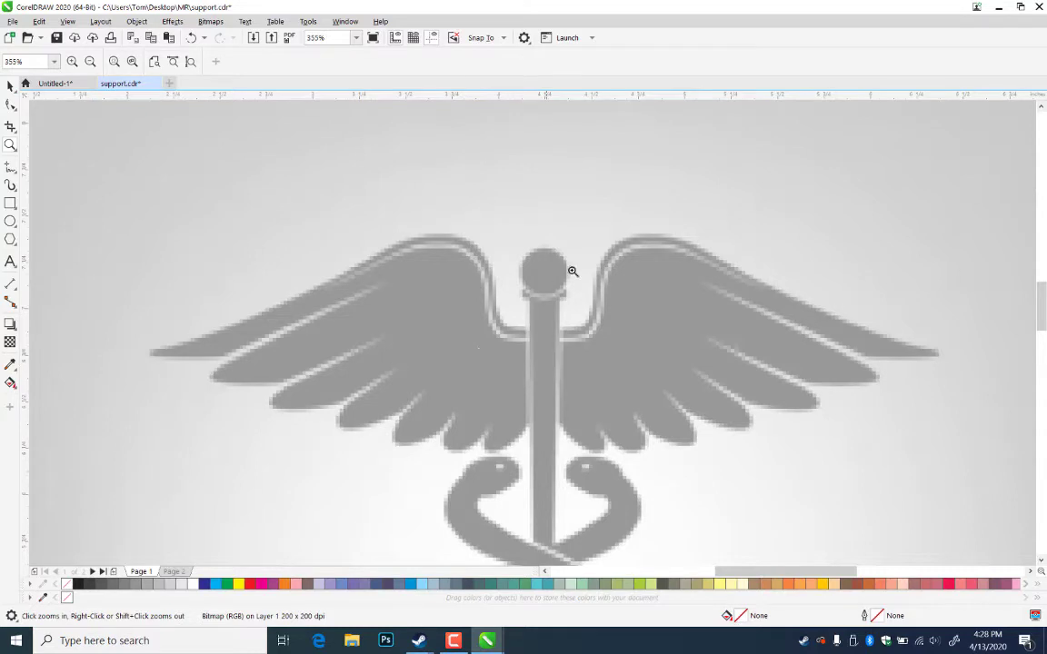
click(10, 168)
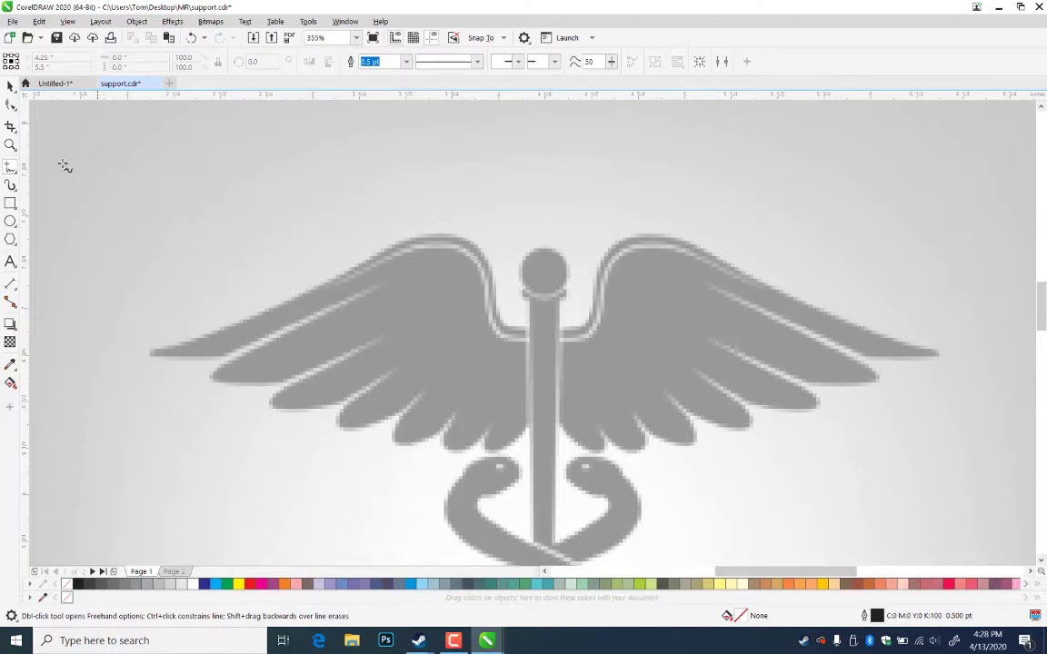
click(371, 258)
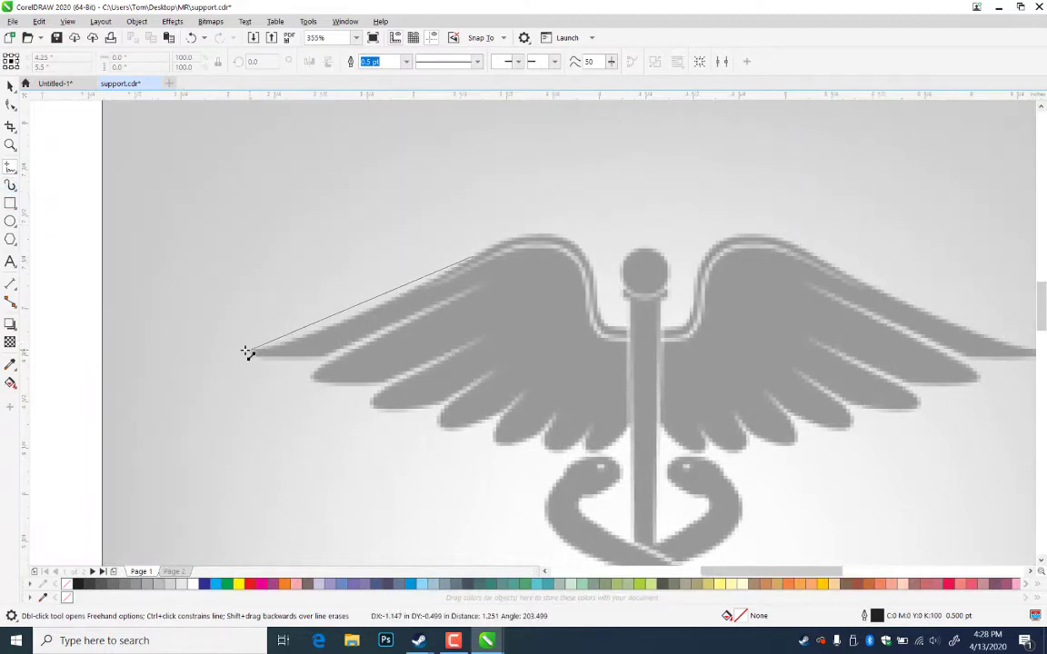
click(236, 355)
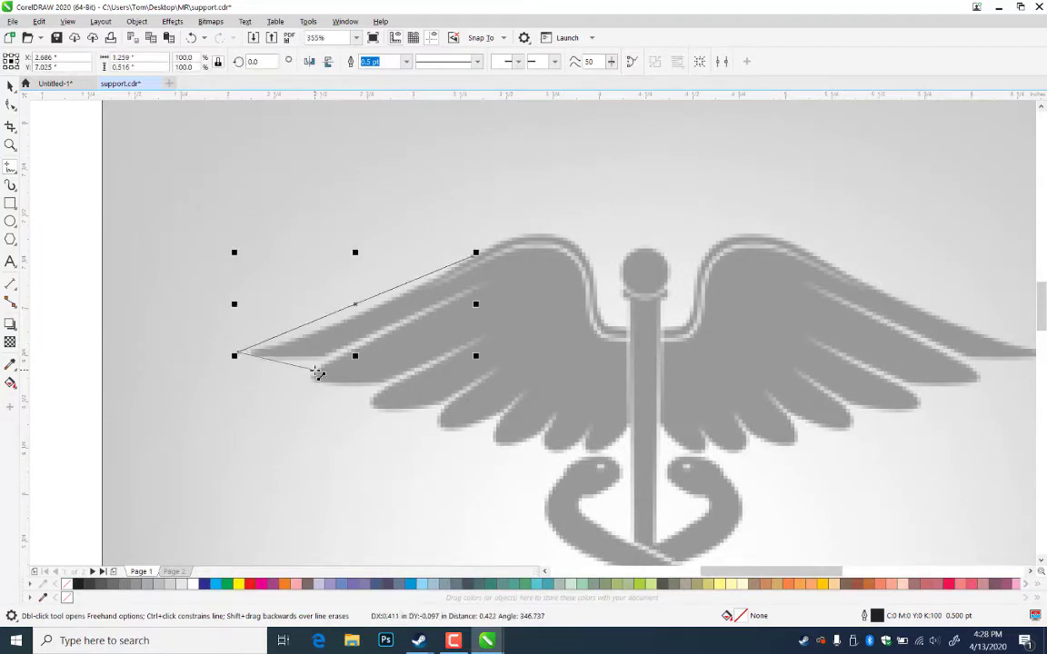
click(308, 363)
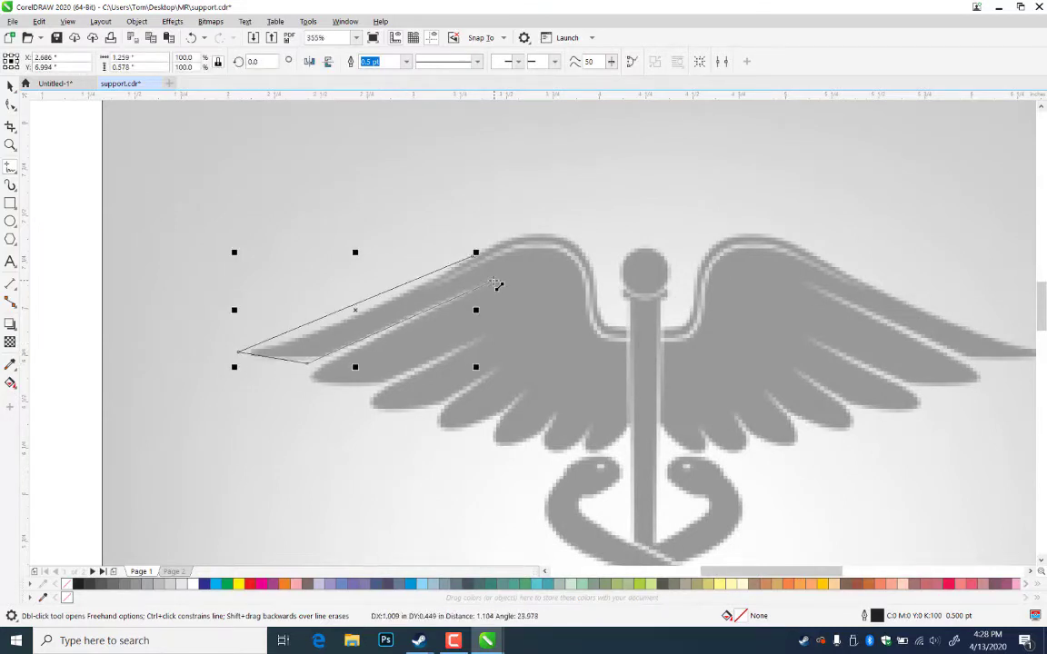
click(488, 279)
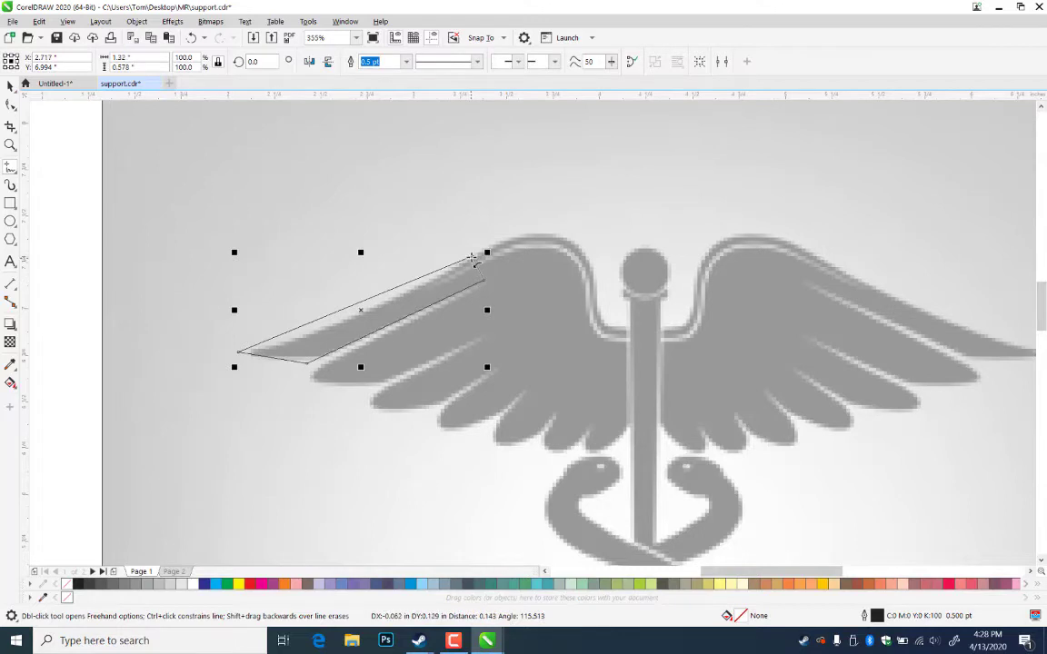
click(473, 257)
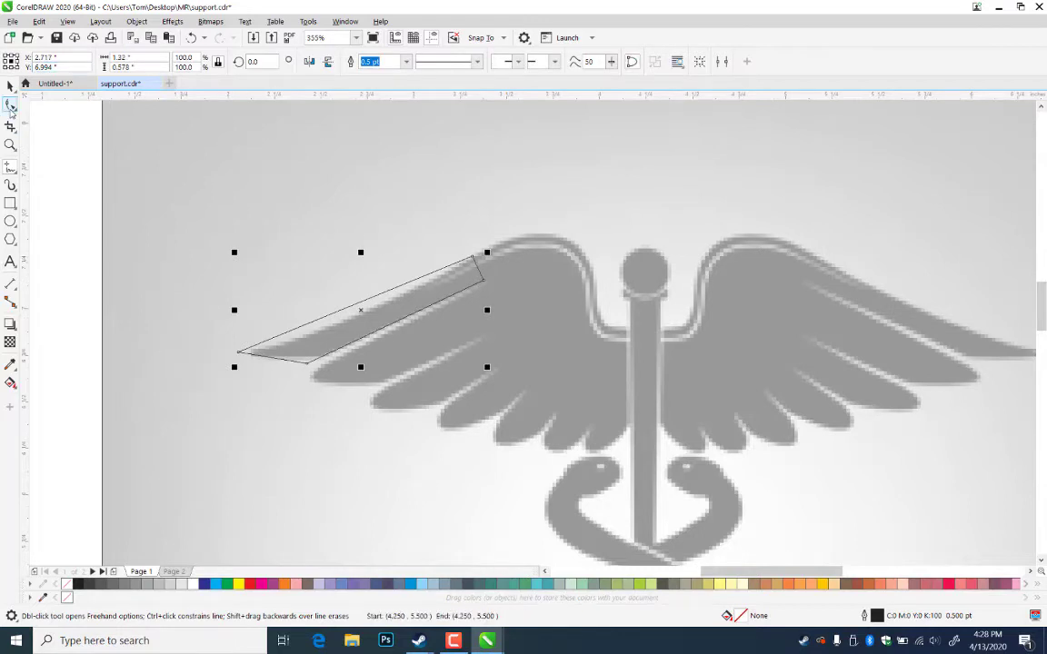
- Reshape the top feather outline's nodes and edges to follow the bitmap, curving its upper edge and rounding its lower tip corner
click(11, 105)
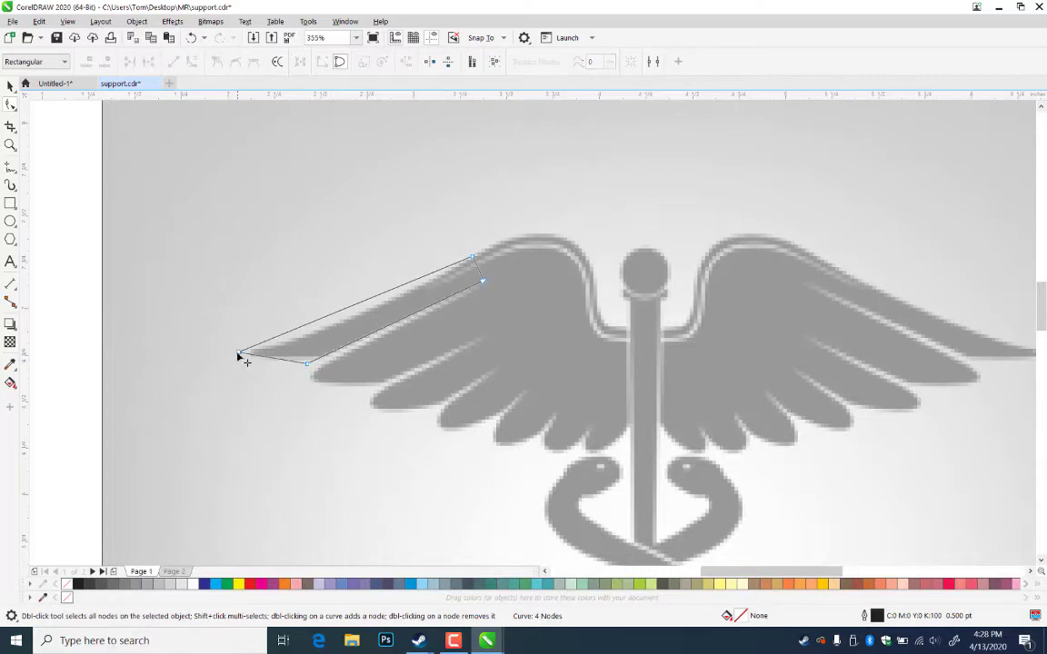
drag(238, 354, 244, 358)
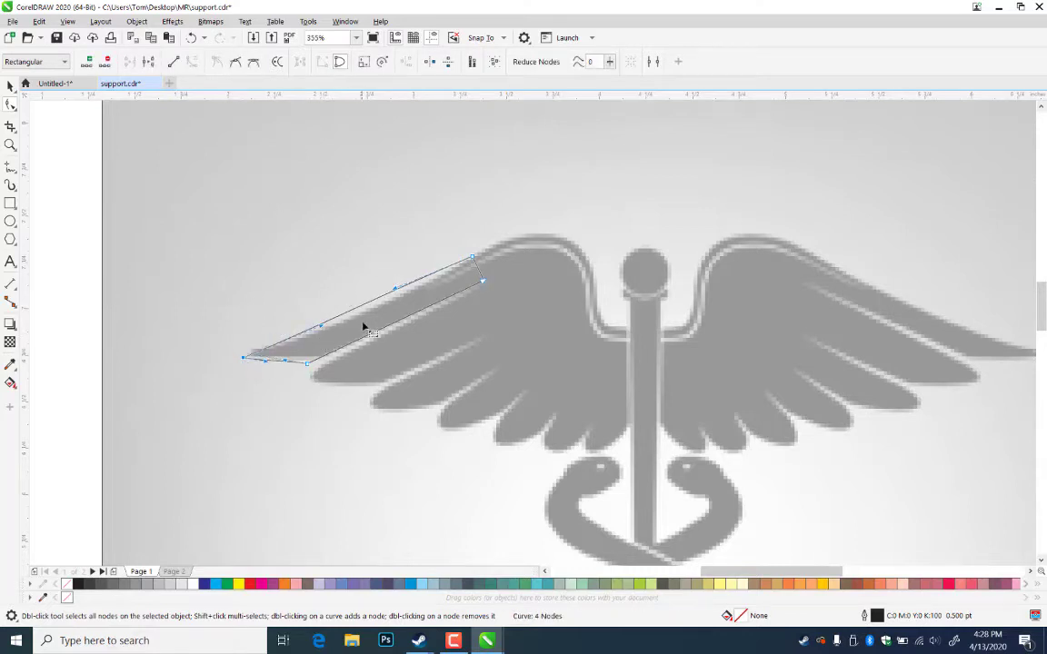
drag(340, 315, 341, 322)
drag(312, 382, 336, 358)
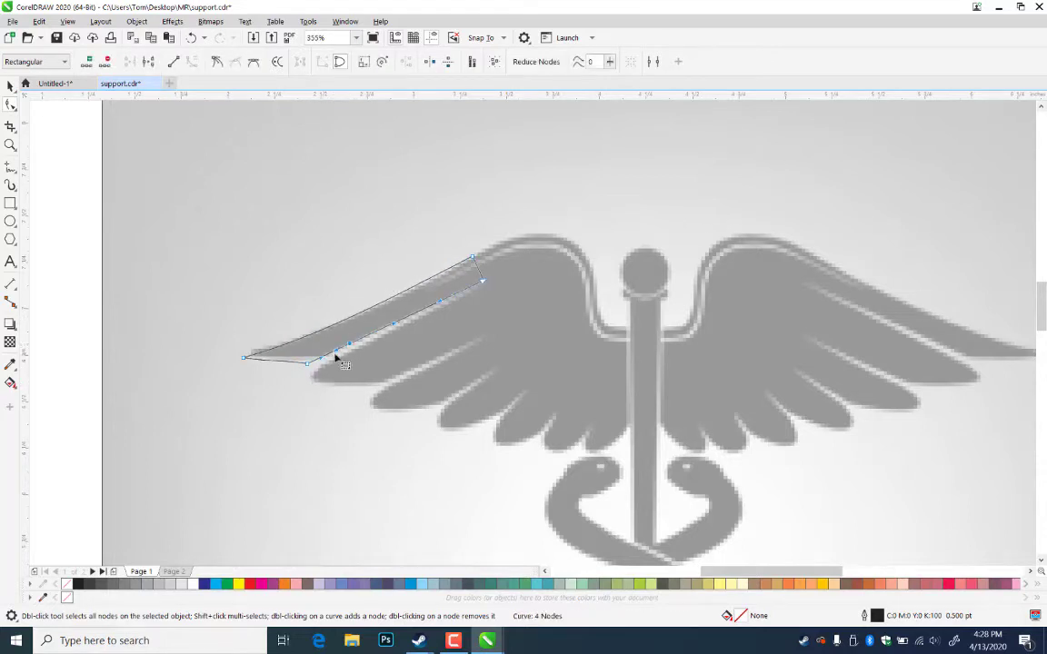
double_click(257, 360)
drag(268, 317, 321, 396)
key(Delete)
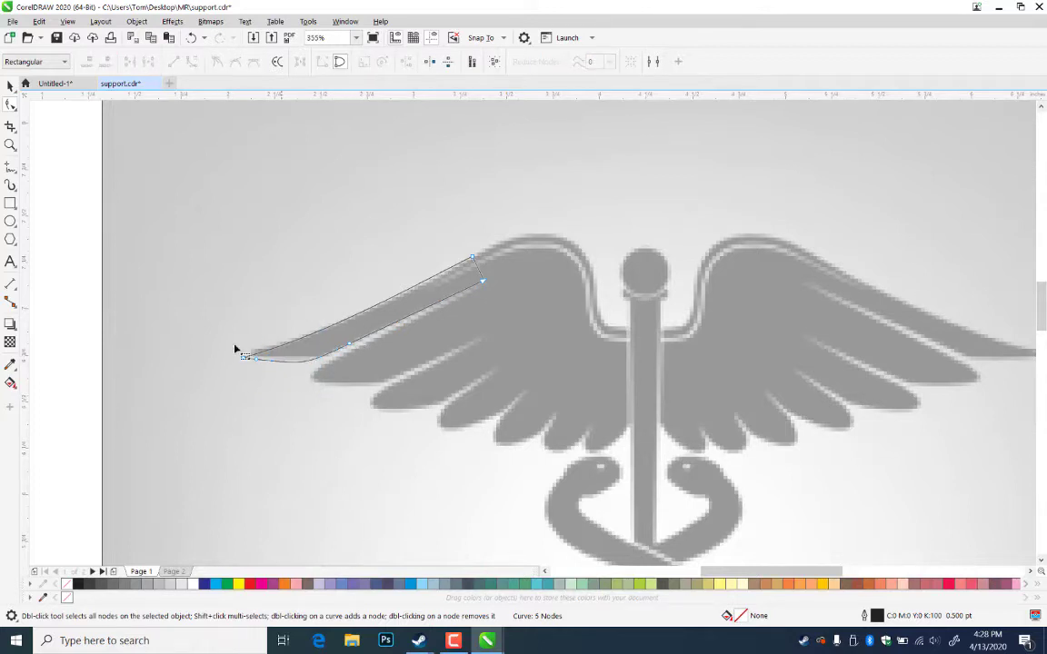
drag(351, 346, 371, 337)
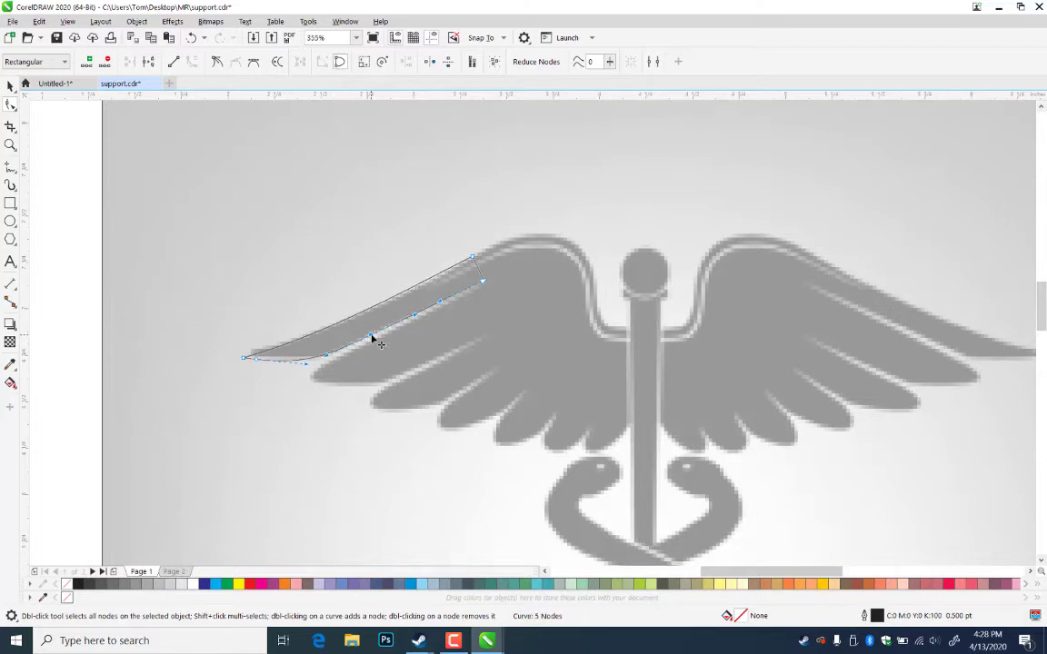
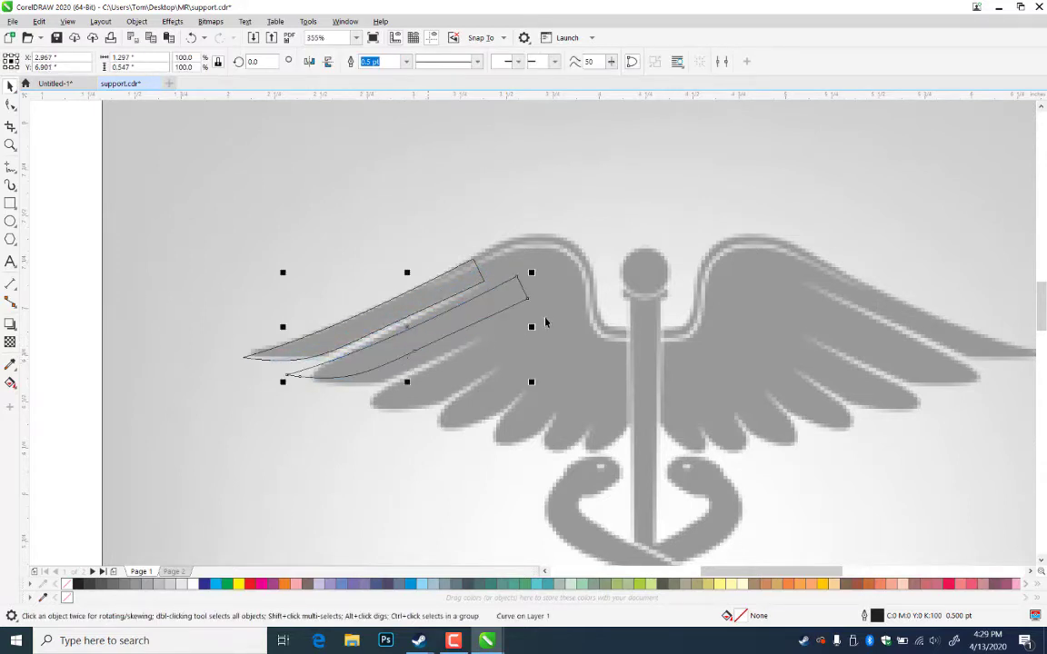
- Skew the copied outline over the left wing's second feather to about 1.22 inches wide and shift it into place
click(523, 302)
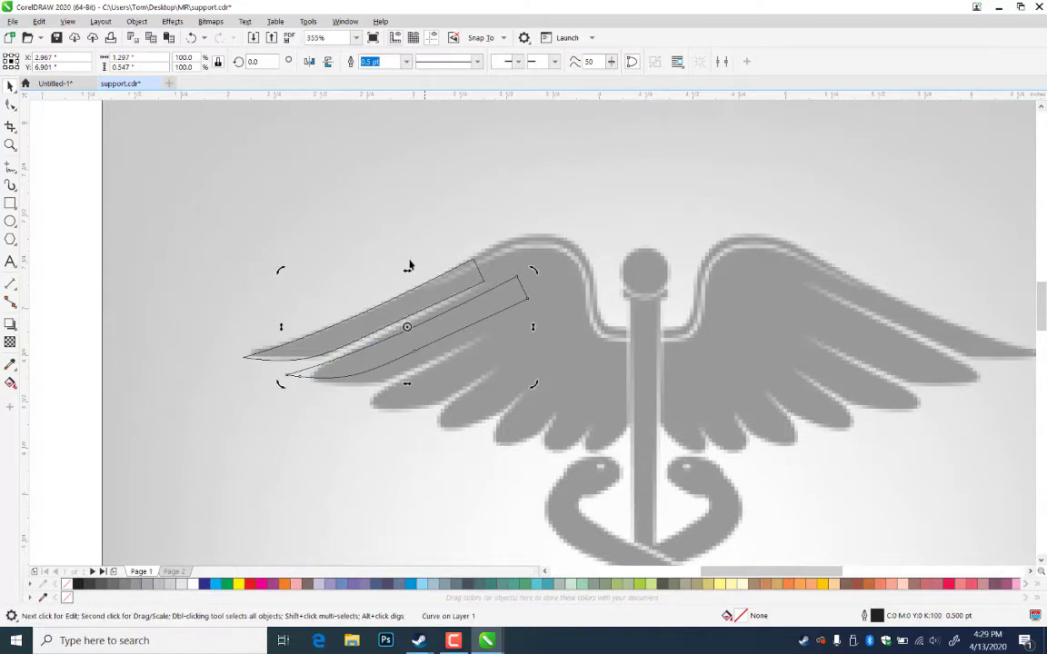
drag(409, 266, 387, 261)
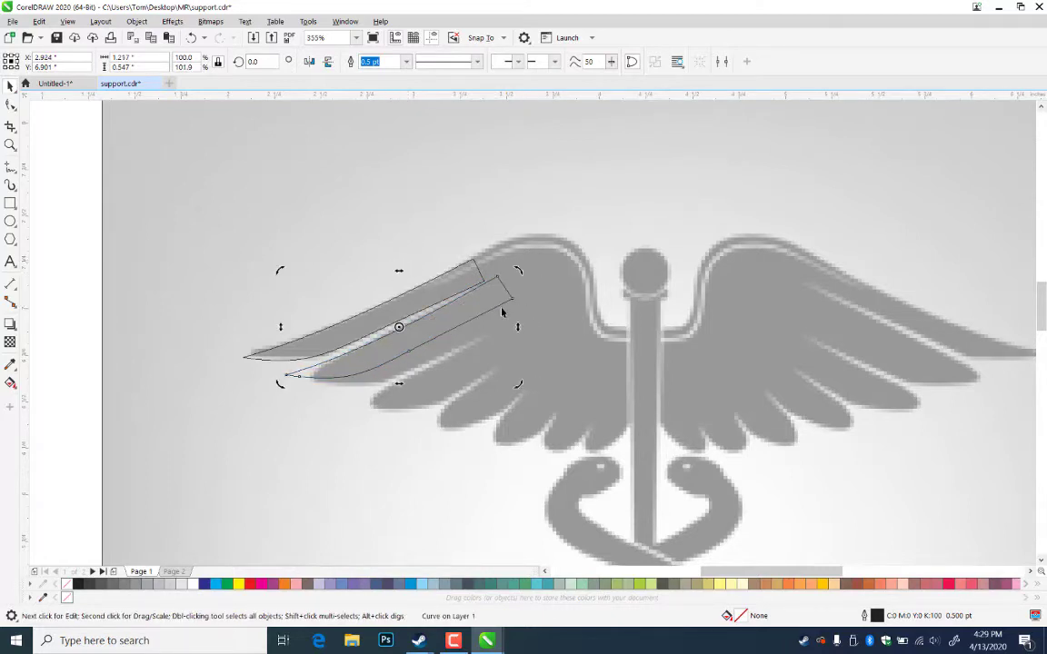
drag(498, 311, 493, 311)
click(497, 305)
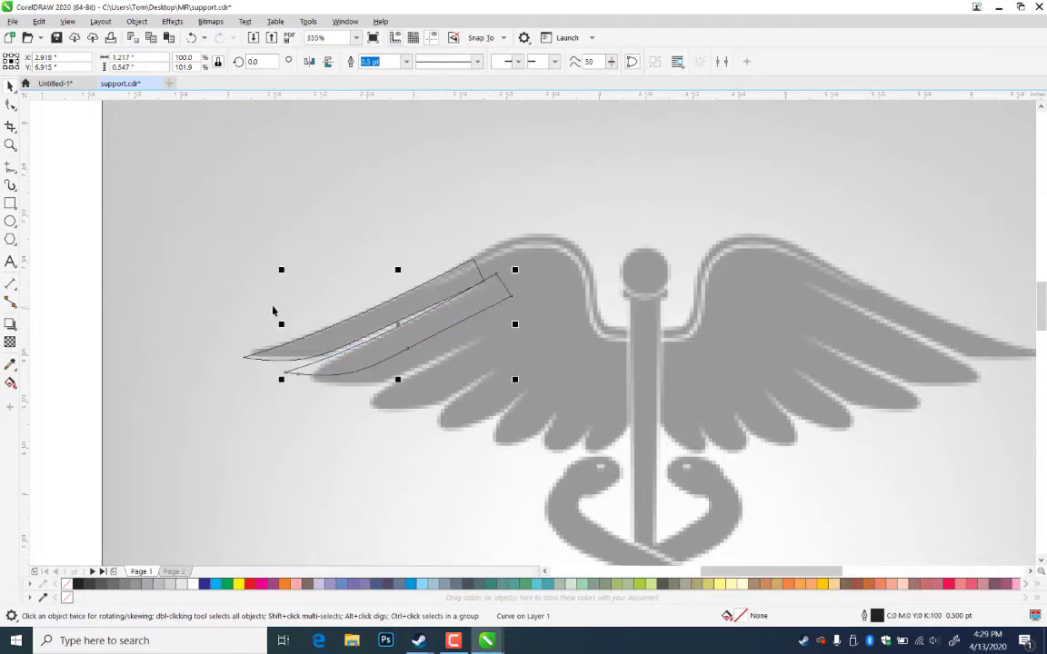
click(309, 265)
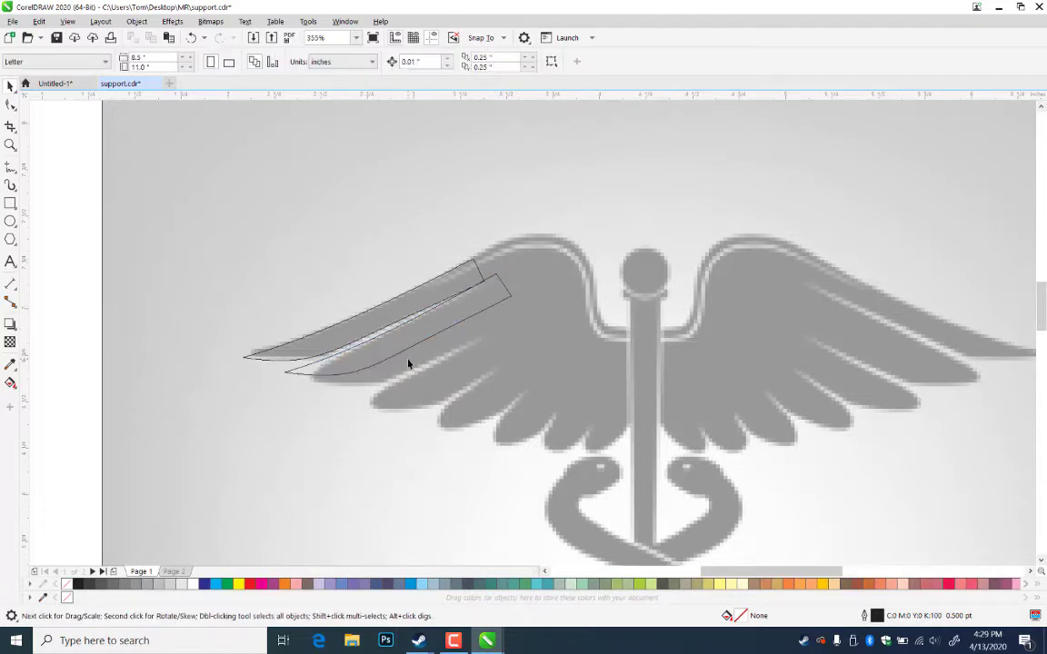
click(408, 363)
key(Delete)
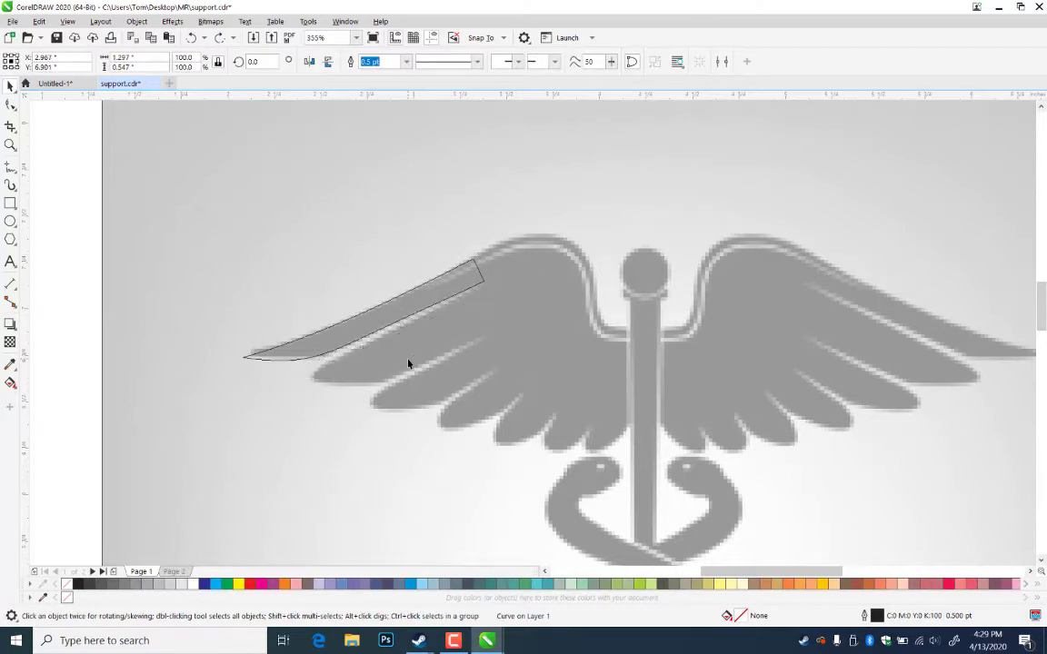
click(404, 320)
key(ctrl+d)
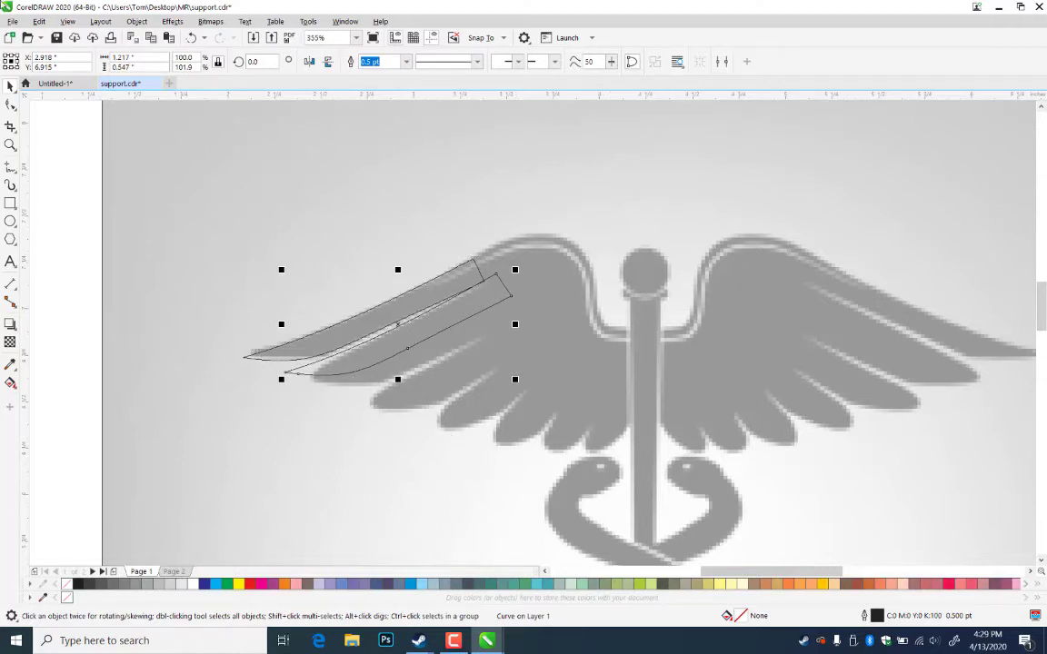
- Draw a straight Freehand guide line from beyond the left wing's tip to the staff, about 2.19 inches wide and 0.60 inches high
click(10, 167)
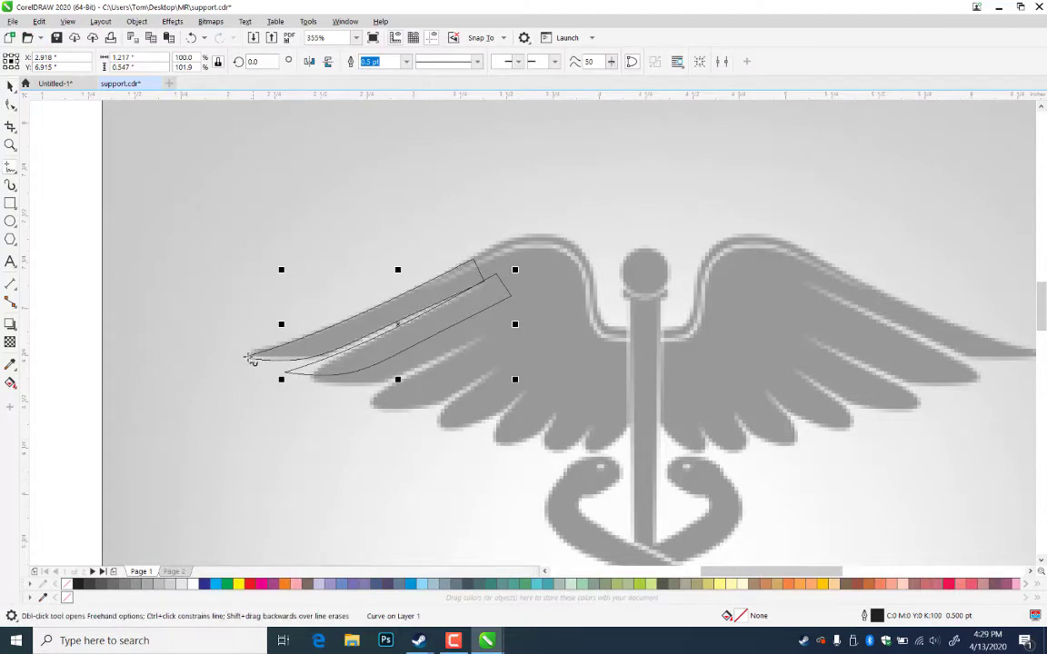
click(226, 347)
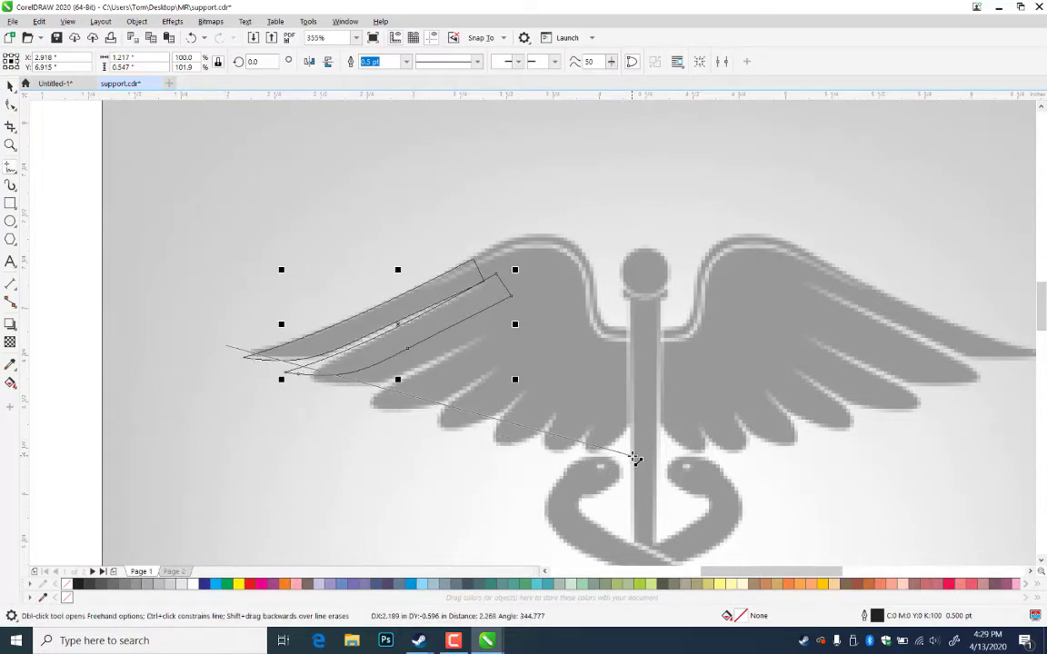
click(635, 458)
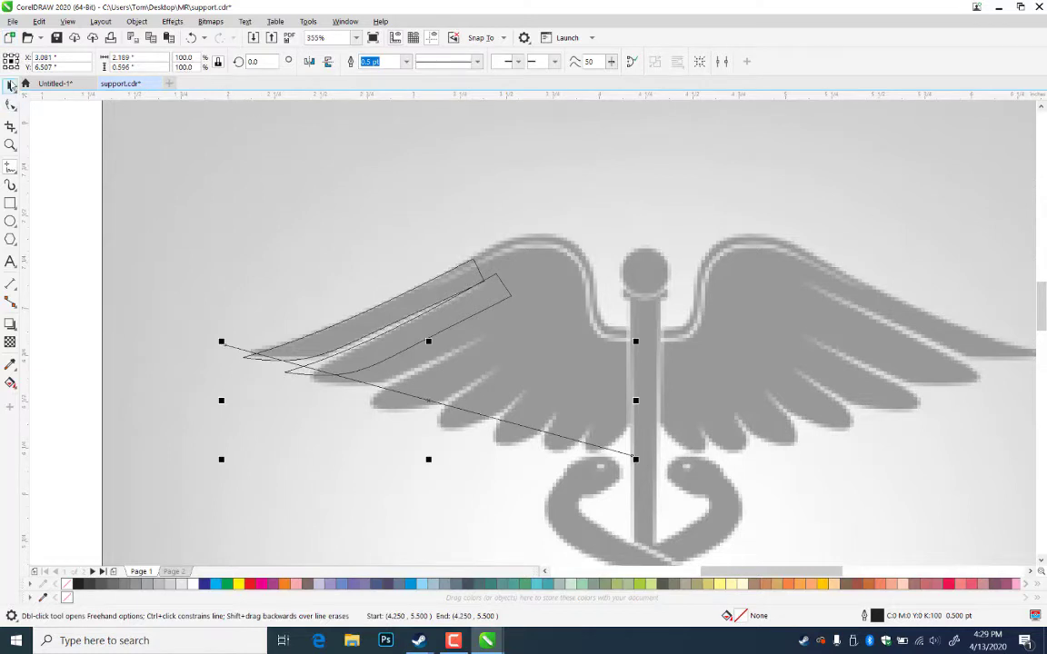
click(10, 84)
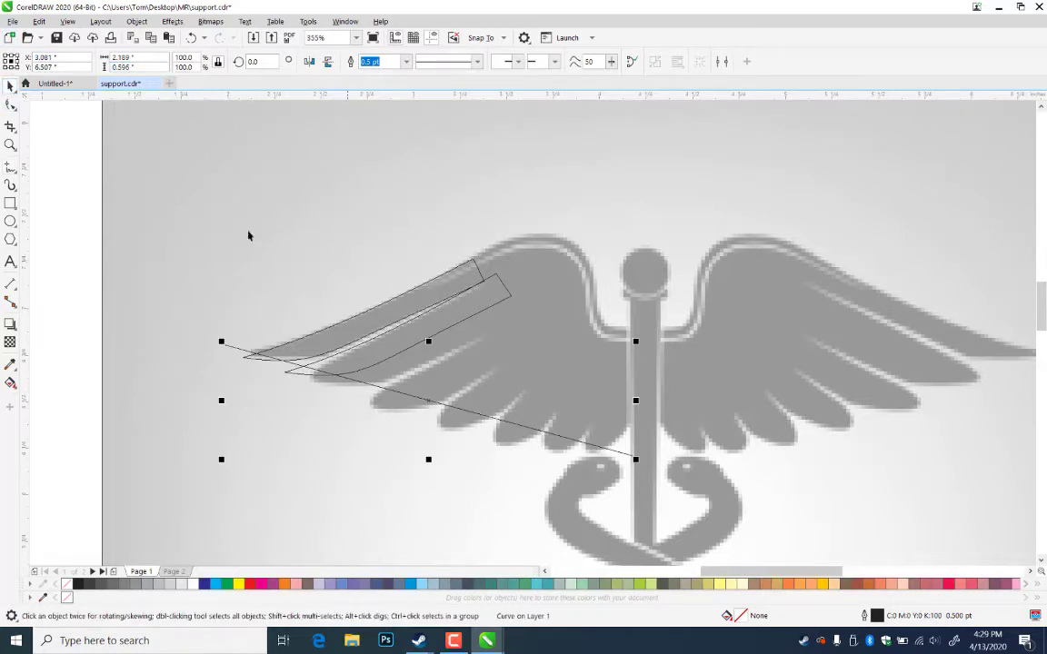
- Convert the guide line to a curve and bow it downward along the left wing's feather tips
click(10, 105)
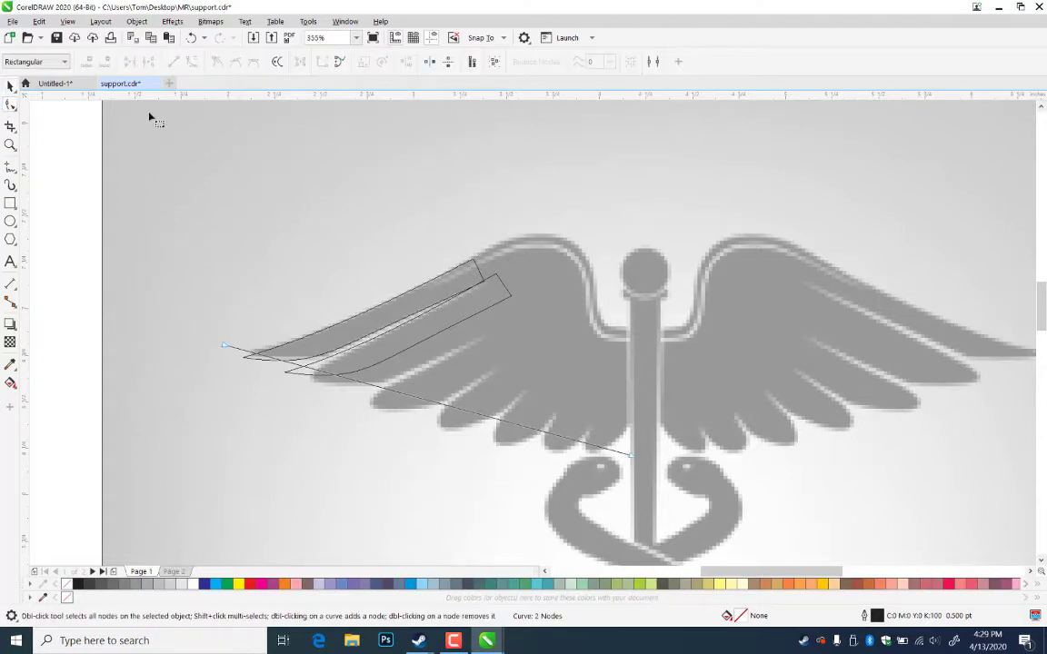
double_click(10, 104)
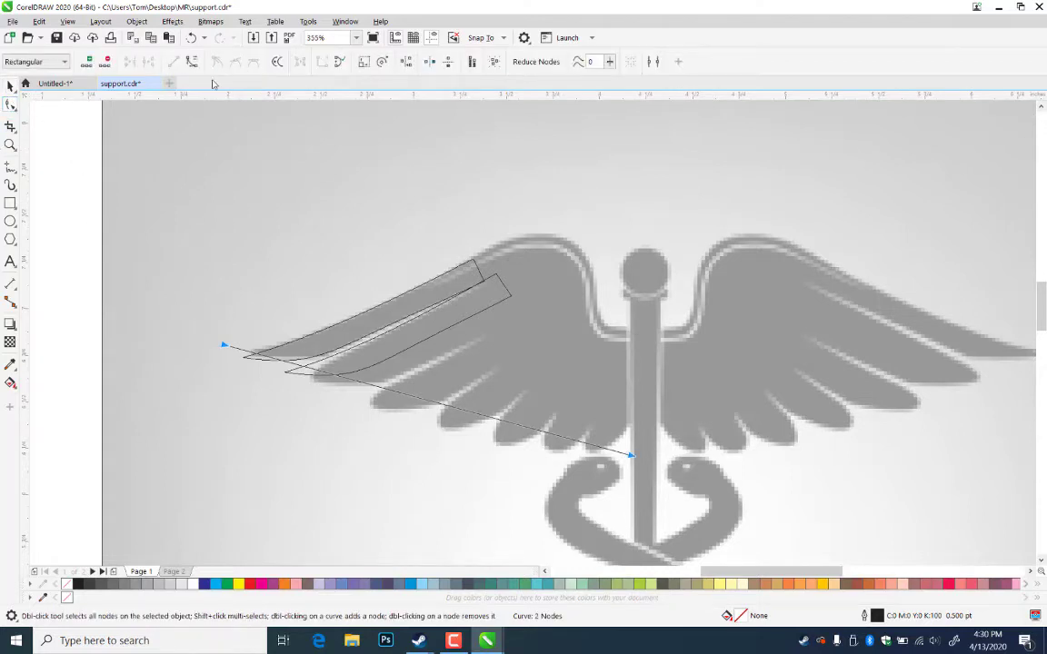
click(192, 61)
drag(469, 415, 438, 429)
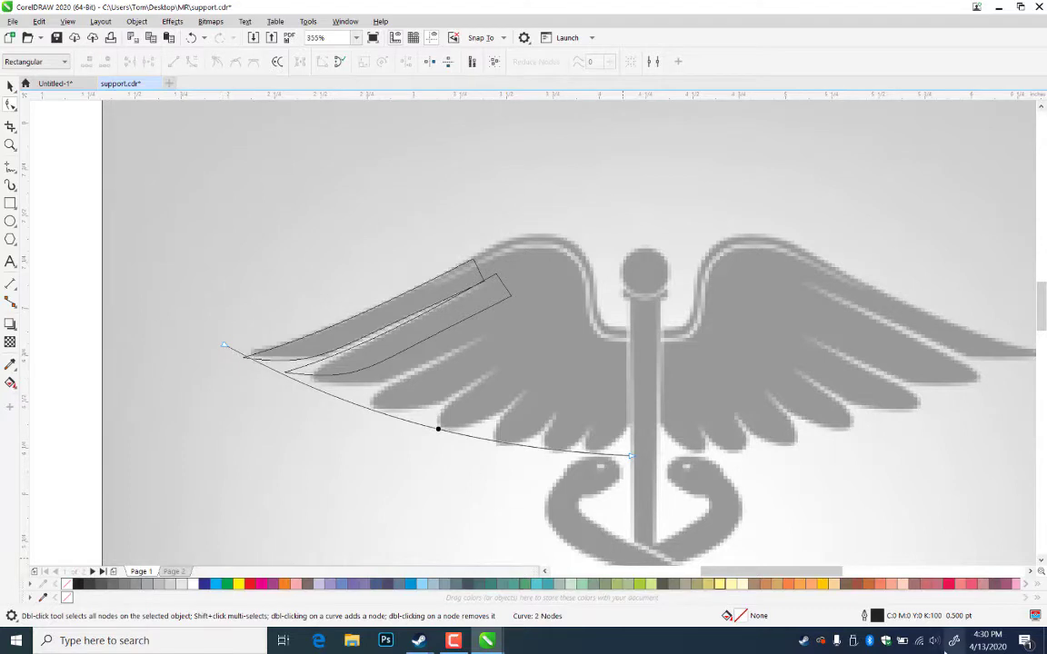
click(10, 85)
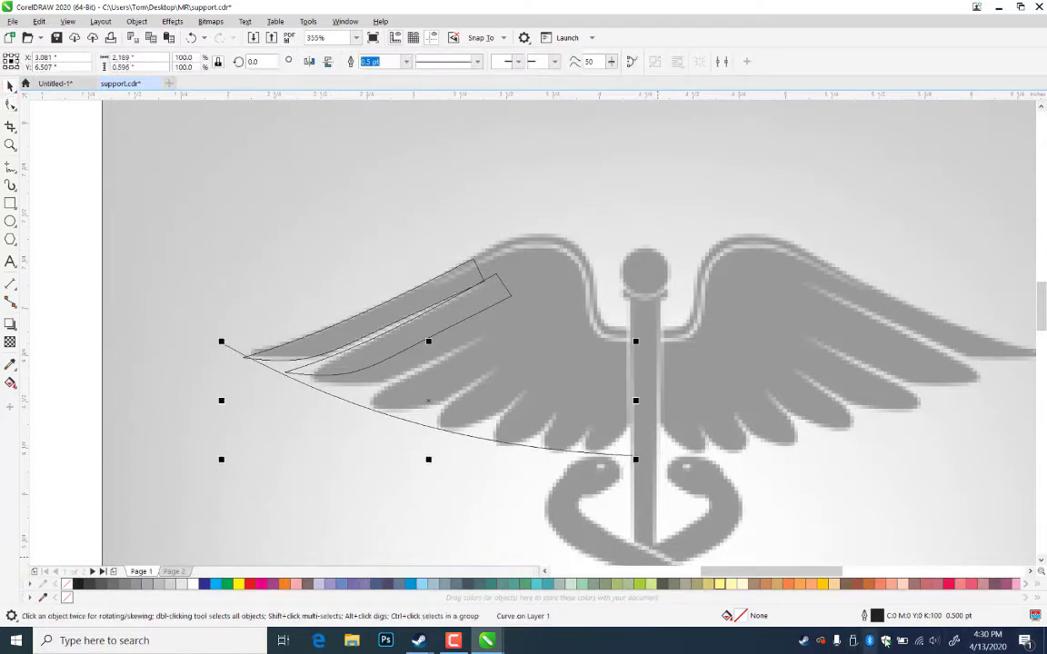
- Move the top and second feather outlines so their tips meet the guide curve
click(305, 362)
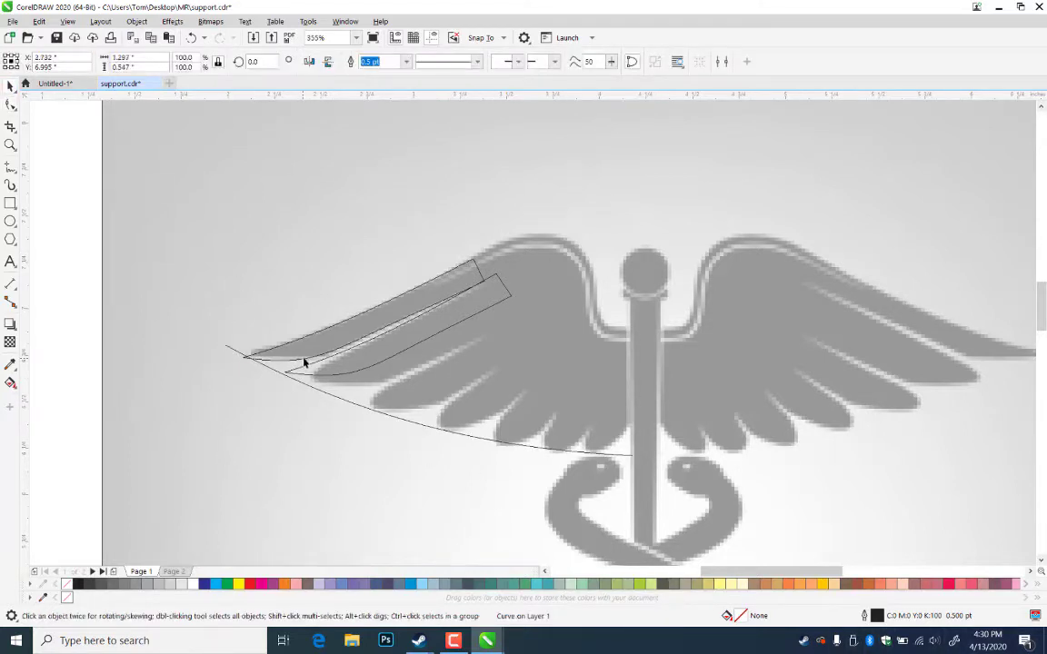
drag(305, 359, 308, 359)
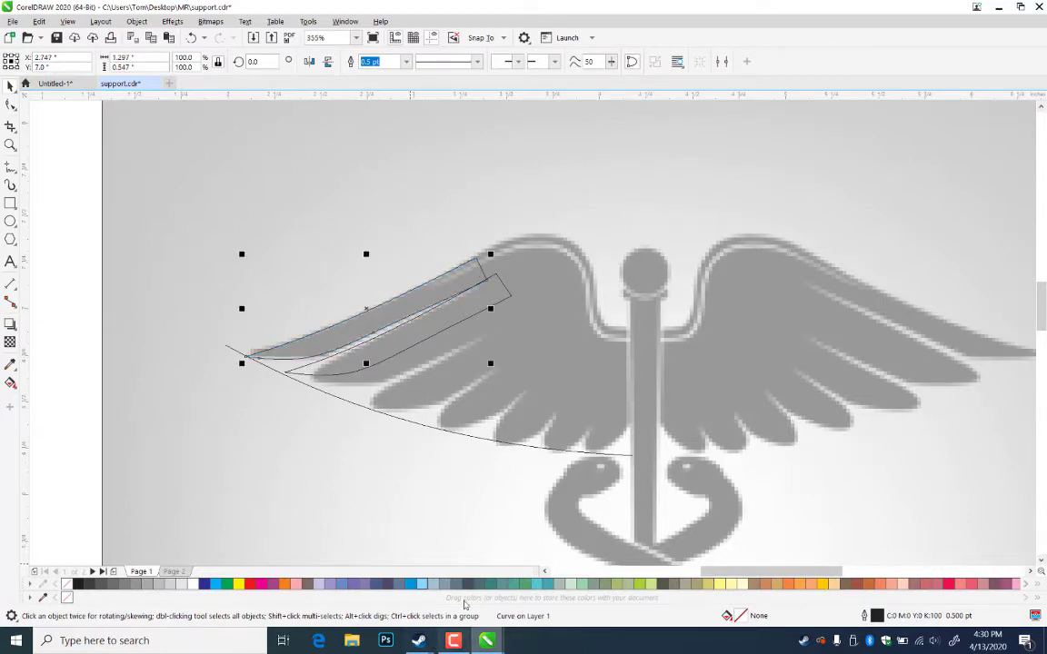
click(351, 376)
- Copy the second feather outline onto the third feather and skew it to about 1.11 inches wide
drag(348, 377, 393, 396)
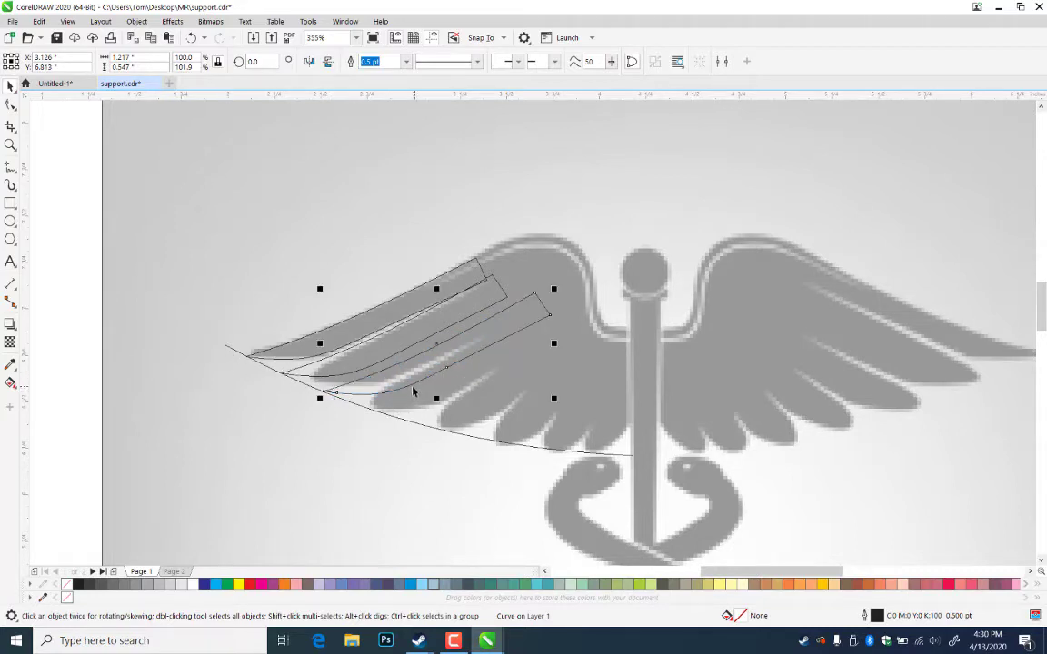
click(538, 309)
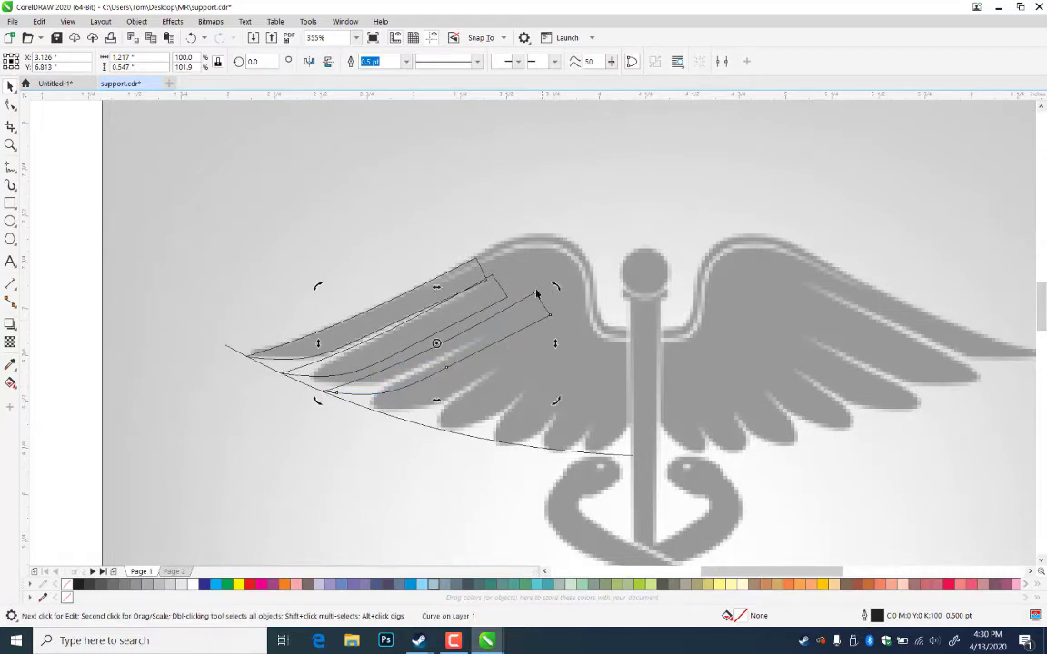
drag(439, 286, 410, 275)
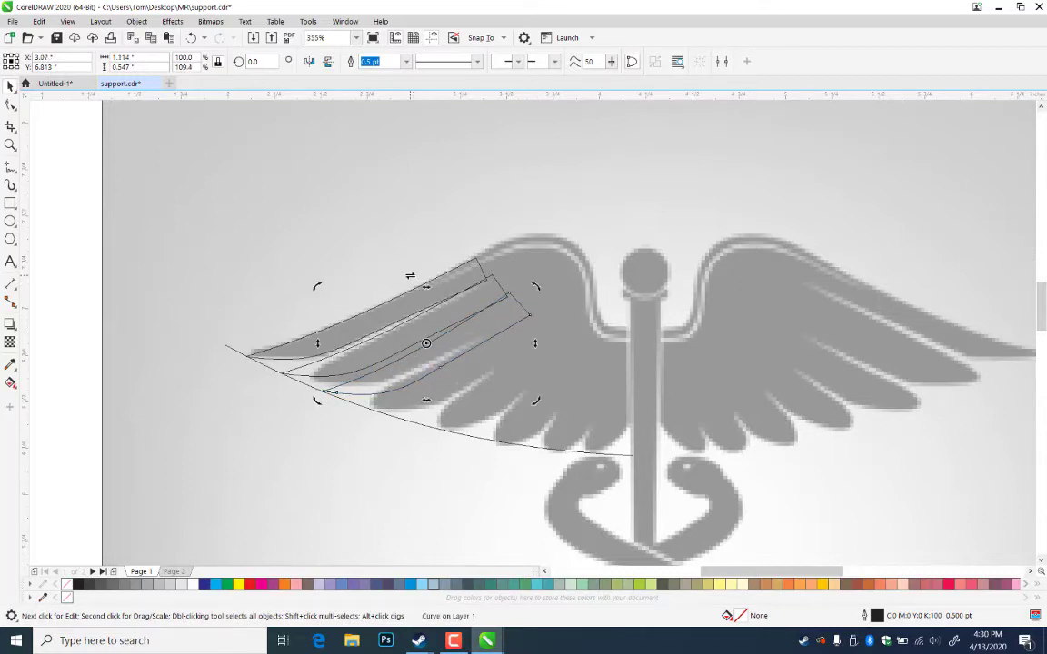
- Add a skewed copy for the fourth feather and adjust its lower-edge and inner-end nodes, making it about 0.98 inches wide
click(498, 366)
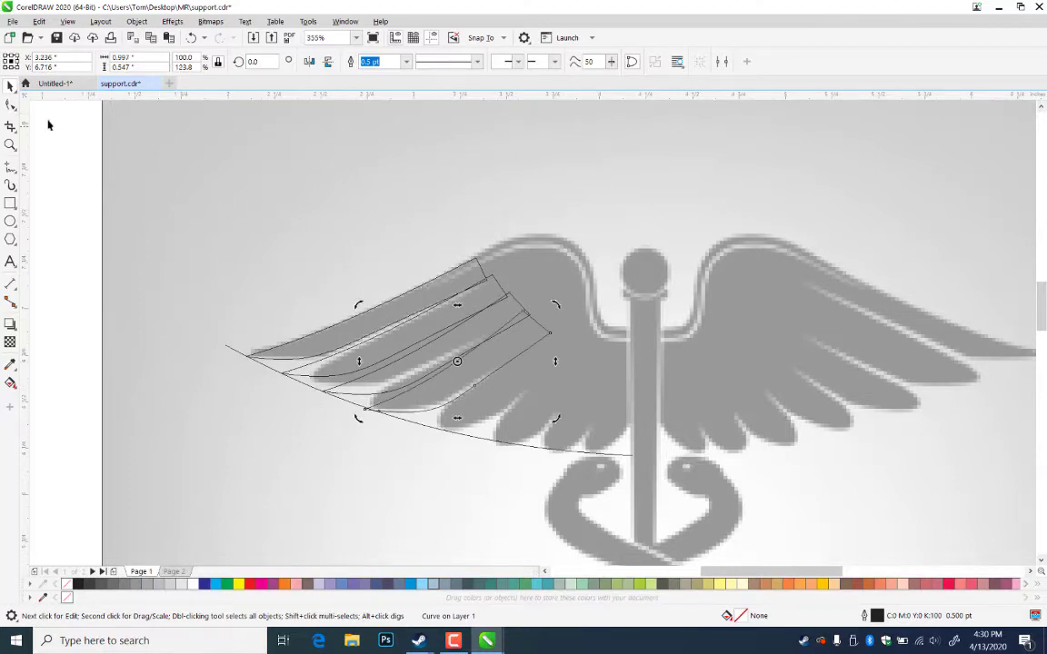
click(10, 104)
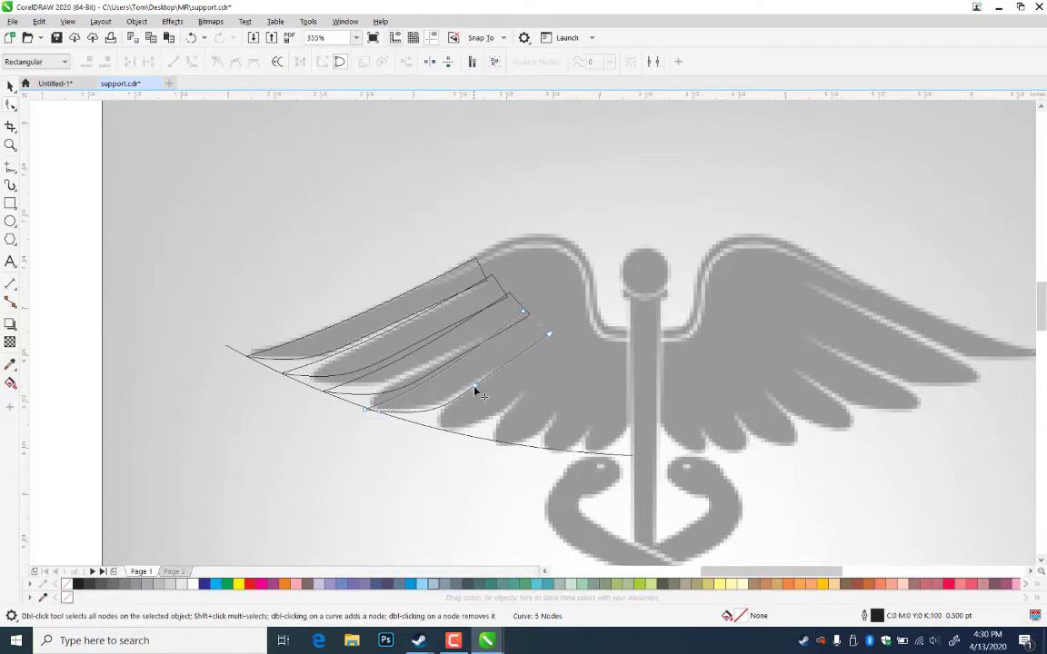
drag(475, 389, 471, 383)
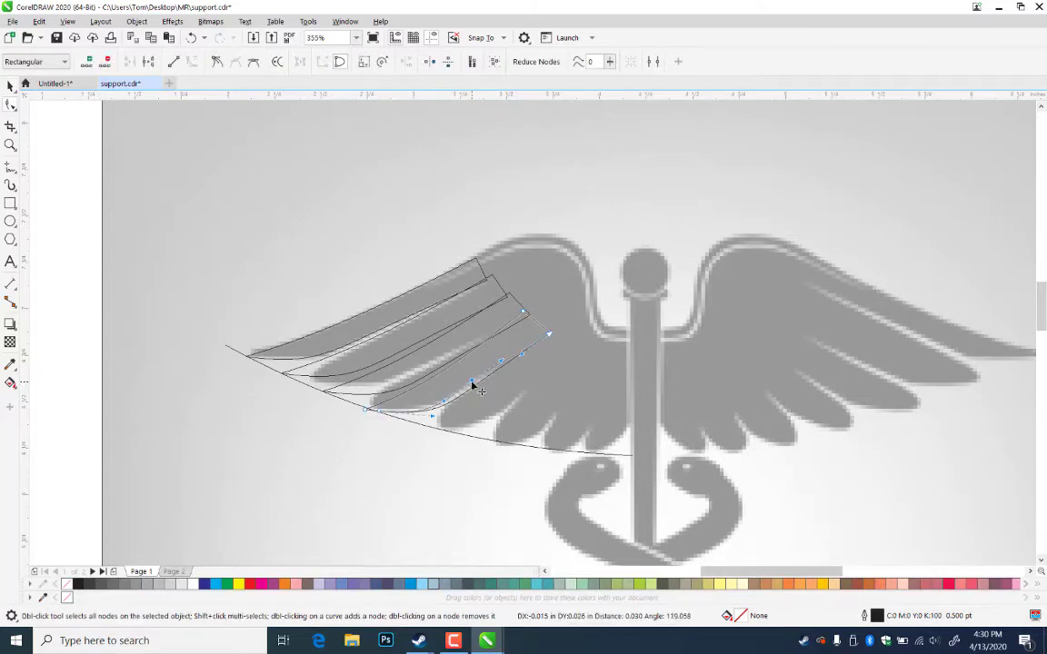
click(550, 335)
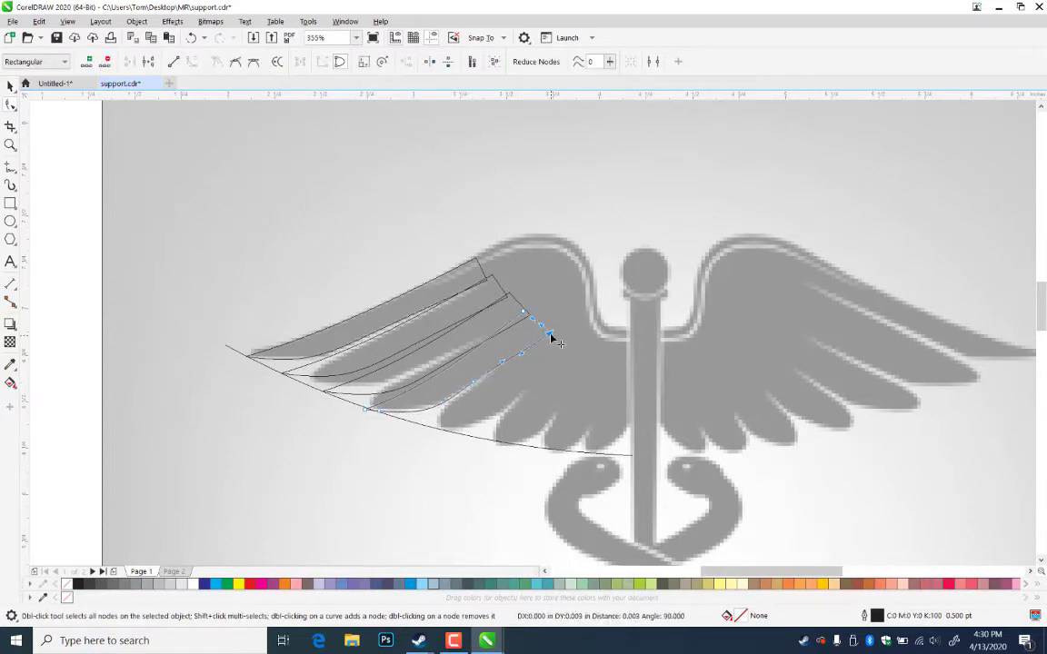
drag(550, 335, 546, 332)
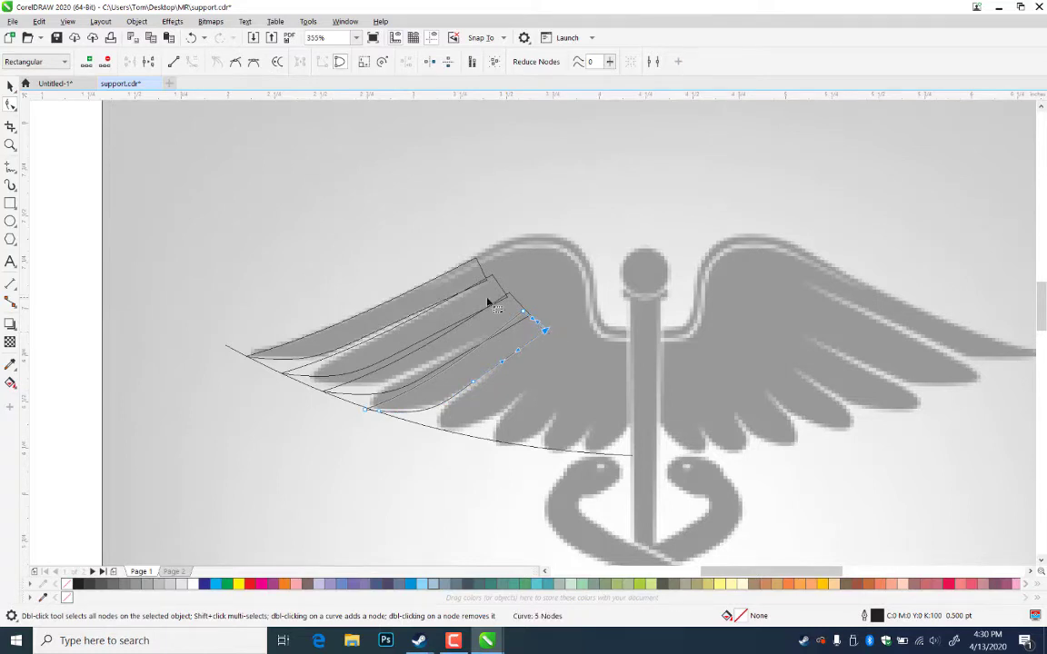
- Copy the fourth feather outline onto the fifth feather, rotate it 2.575 degrees and move its tip onto the guide curve
click(10, 85)
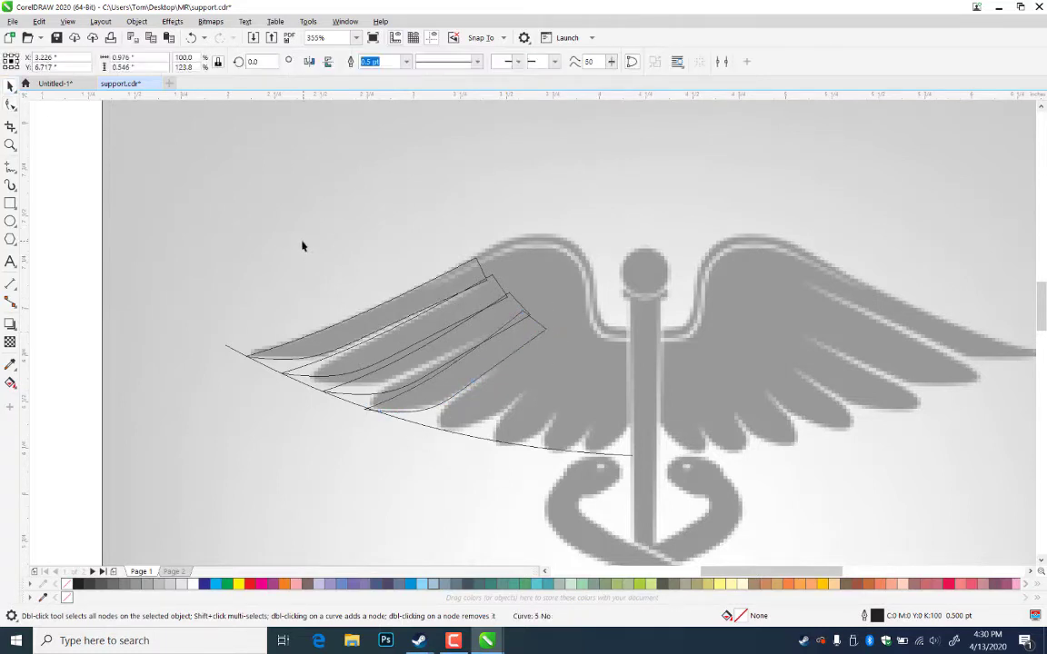
drag(482, 381, 535, 399)
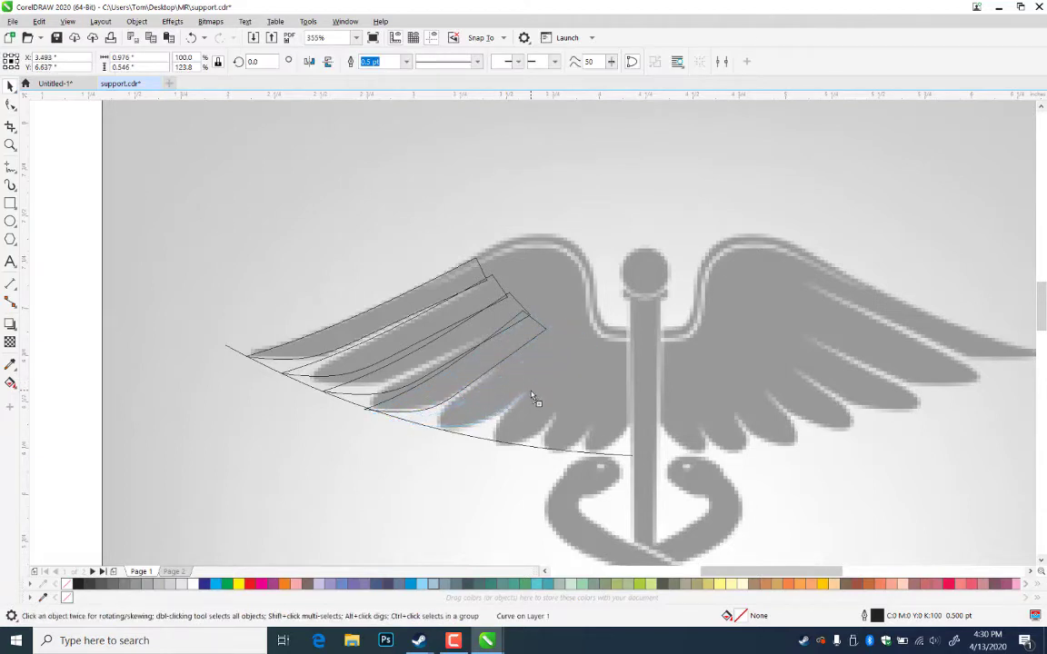
click(539, 389)
drag(600, 431, 605, 429)
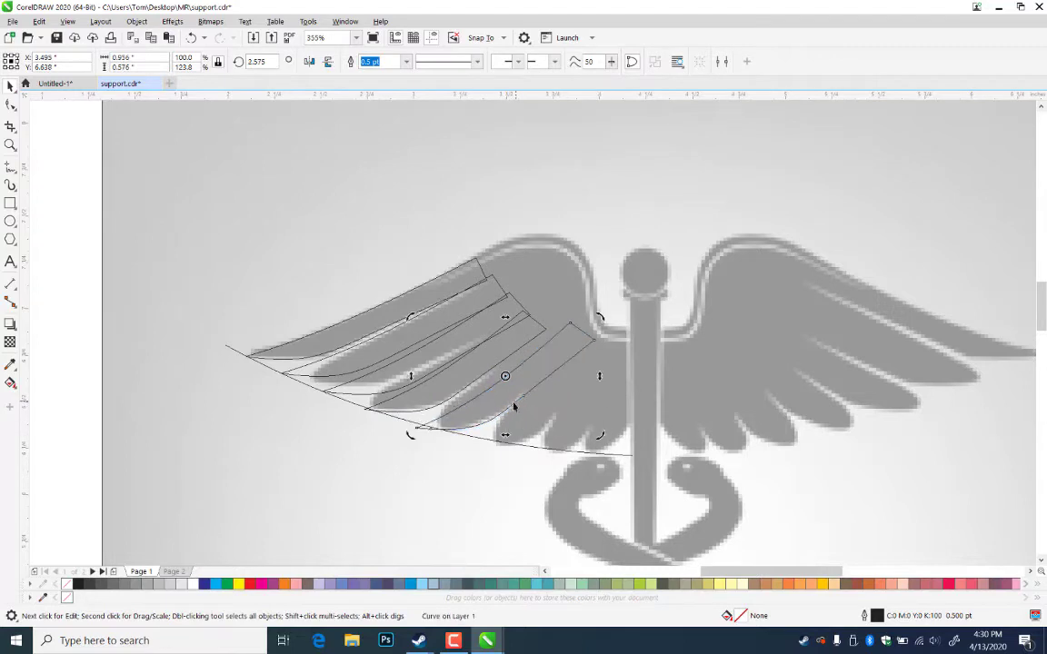
key(Escape)
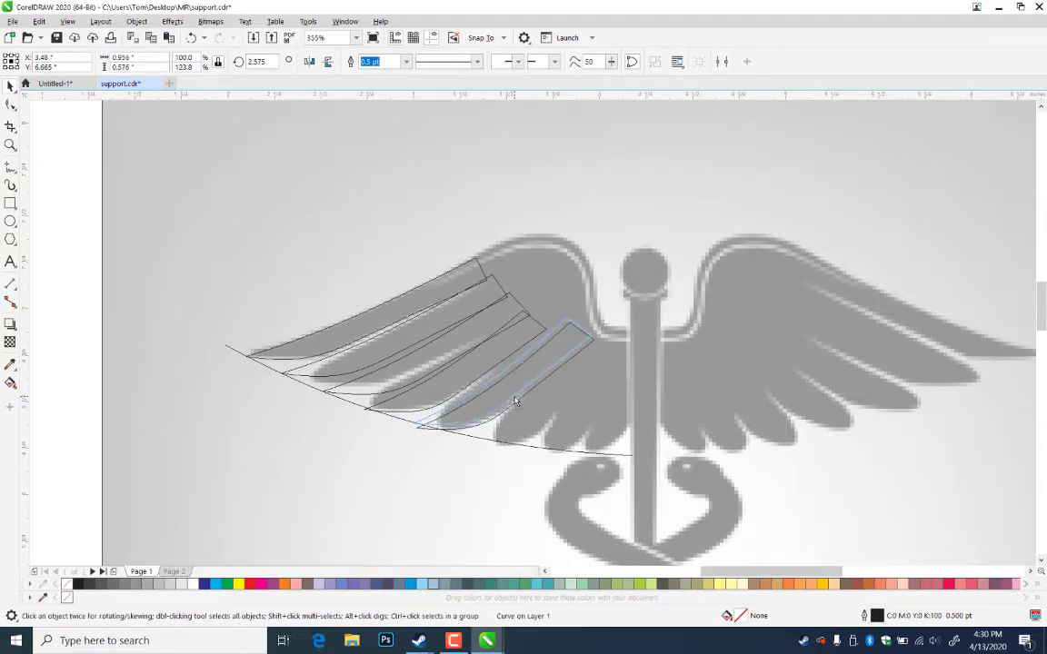
click(515, 401)
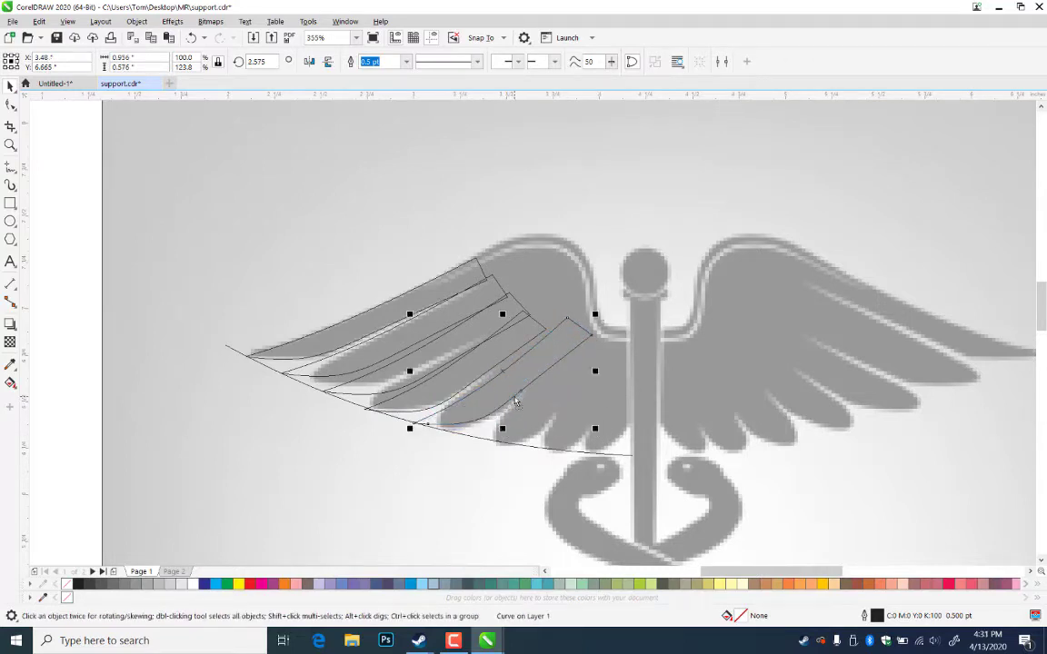
- Skew the fifth feather outline horizontally to about 0.91 inches wide
click(576, 347)
drag(503, 312, 490, 311)
click(546, 439)
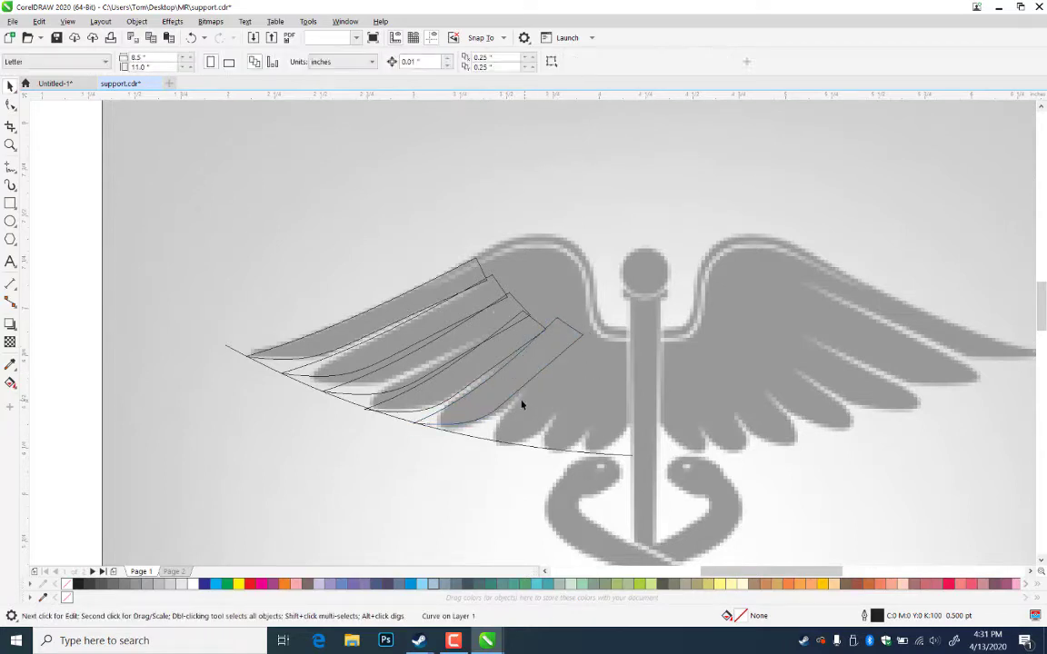
- Copy the fifth feather outline onto the sixth feather along the guide curve and rotate it to 10.277 degrees
click(509, 403)
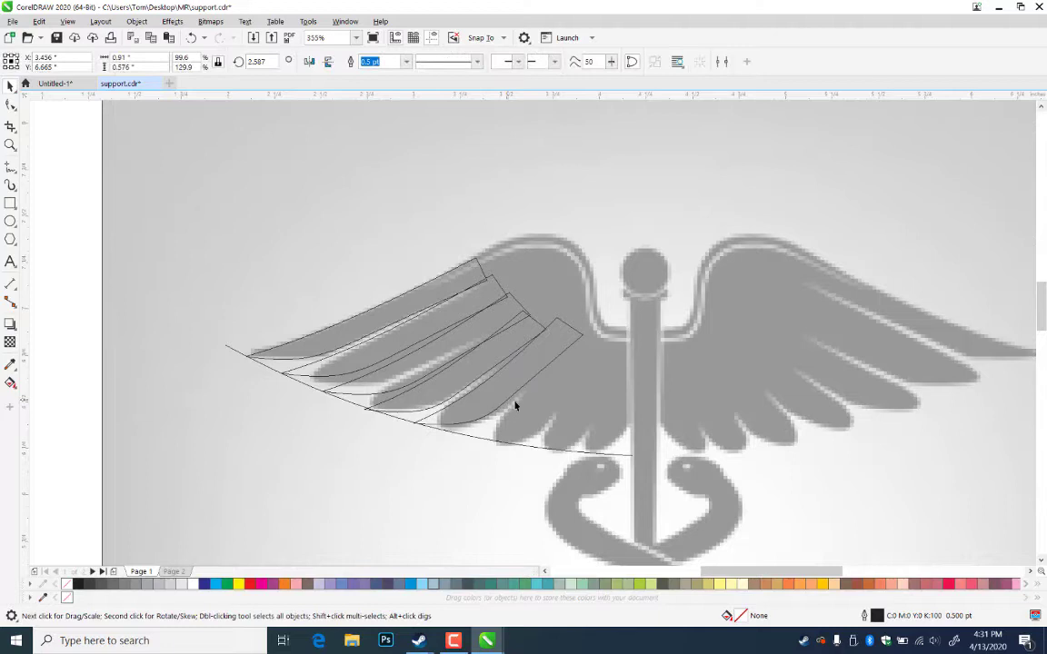
drag(562, 418, 574, 391)
click(574, 391)
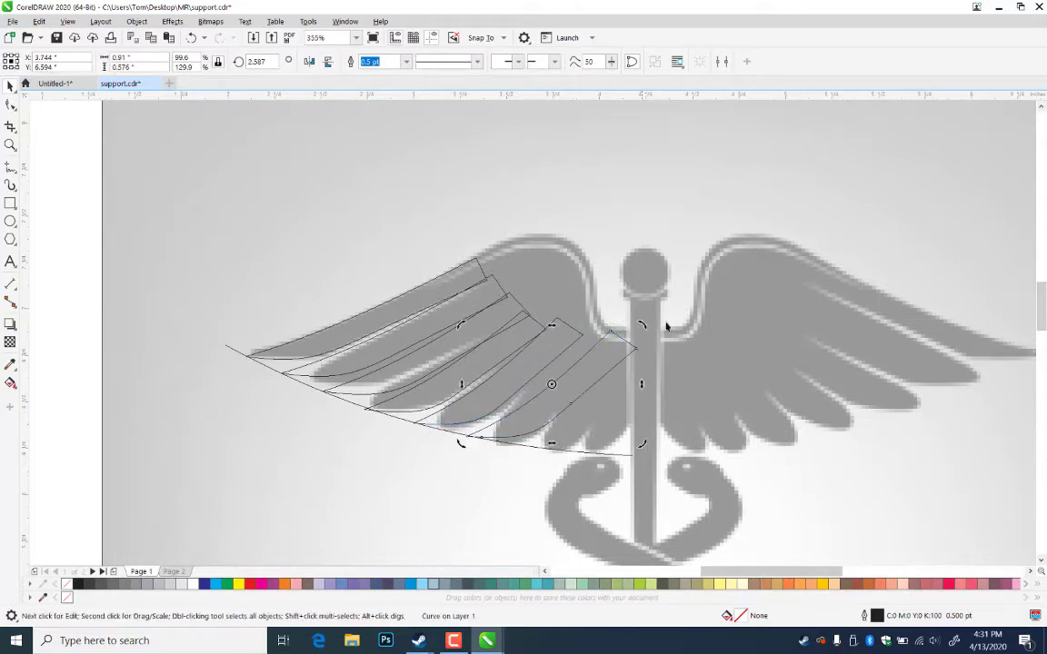
drag(644, 323, 643, 299)
- Copy the sixth feather outline onto the seventh feather, rotate it to 18.994 degrees and move its tip onto the guide curve
drag(565, 412, 609, 423)
click(577, 401)
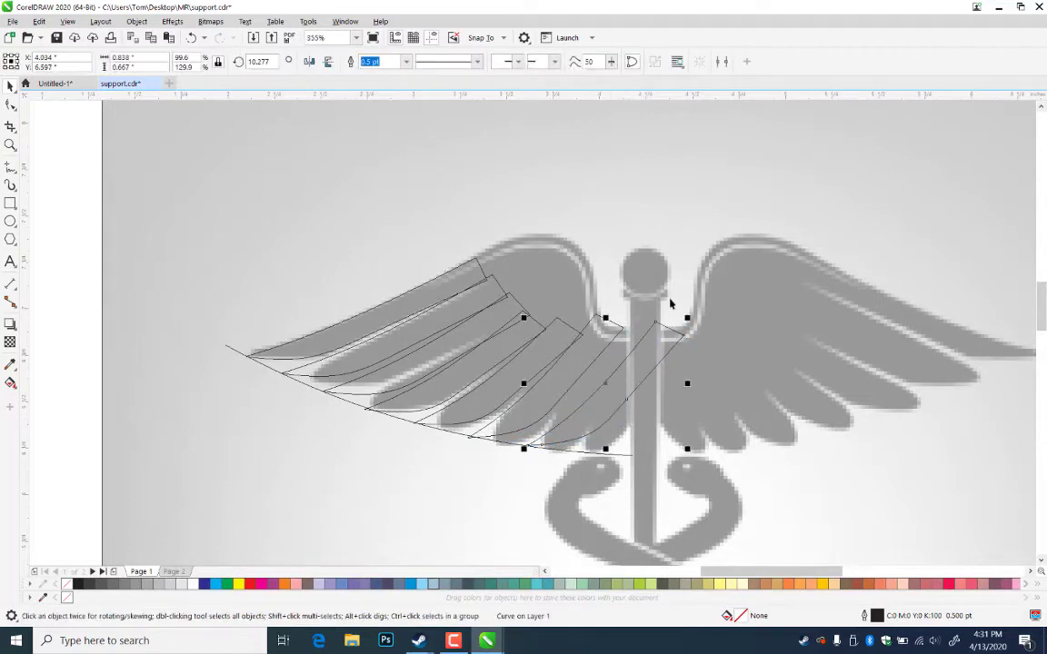
click(676, 342)
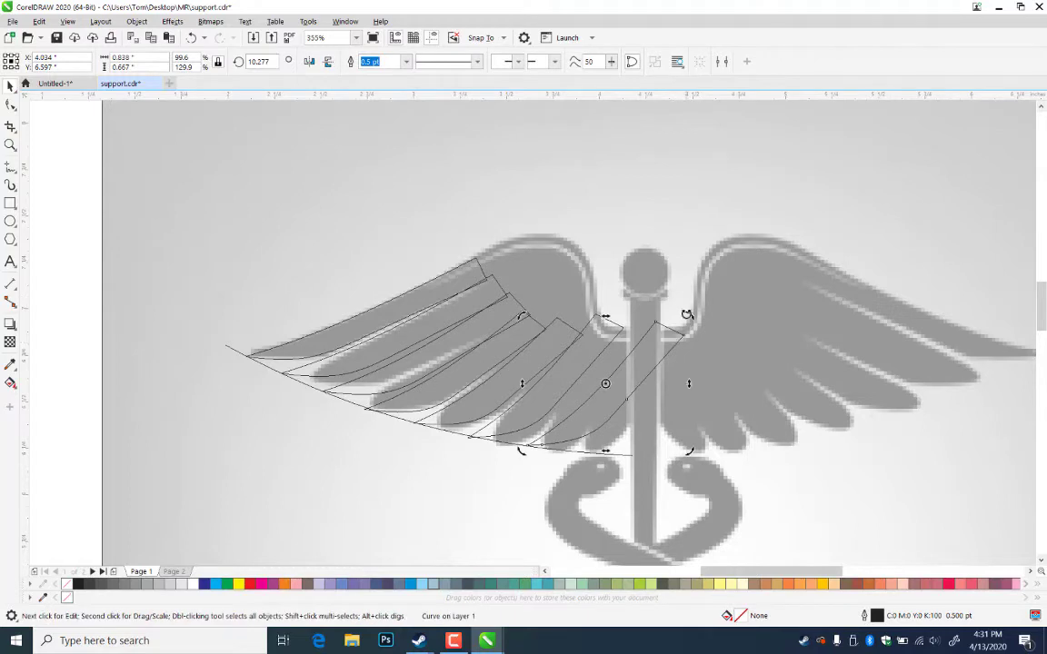
mouse_move(687, 314)
mouse_down()
mouse_move(669, 292)
mouse_move(680, 303)
mouse_up()
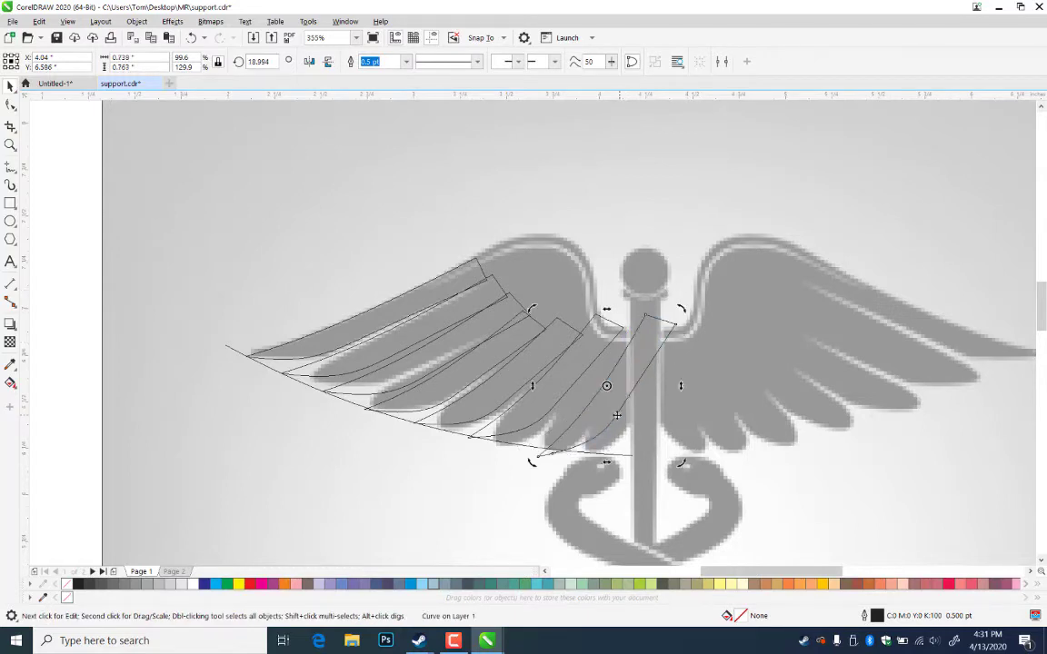
drag(616, 418, 599, 410)
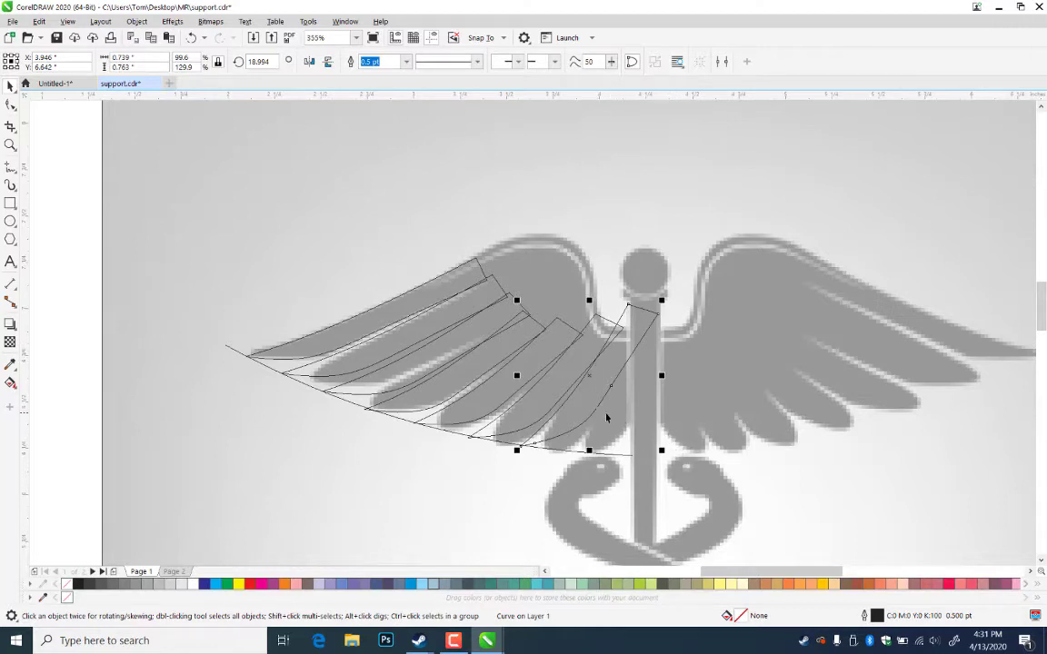
- Copy the seventh feather outline onto the innermost feather, rotate it slightly steeper and move its tip onto the guide curve
drag(595, 413, 641, 417)
right_click(641, 418)
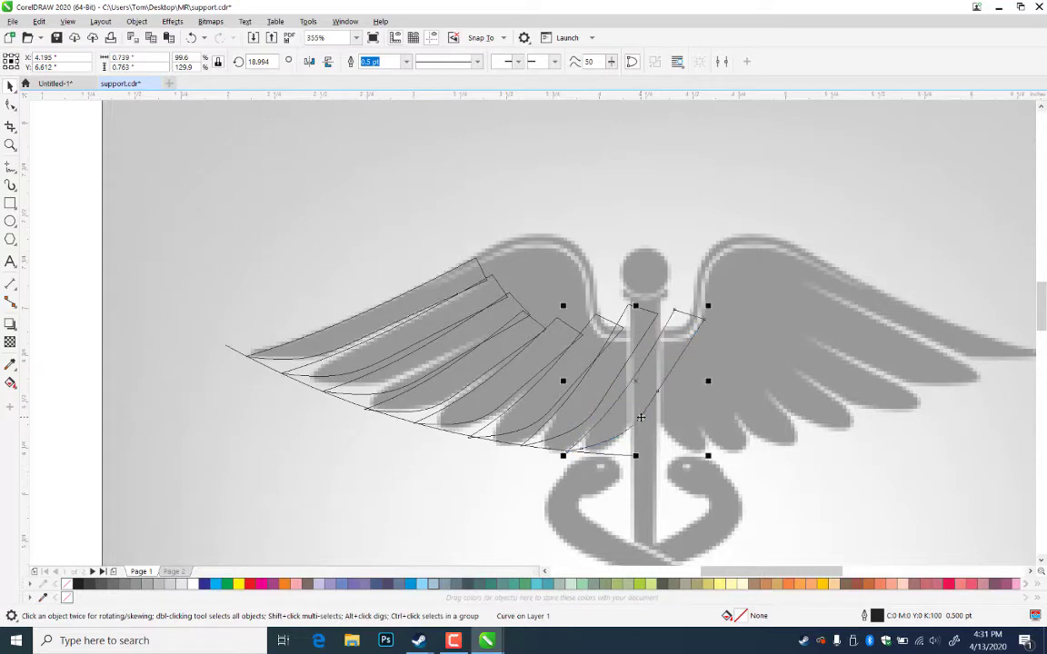
click(641, 417)
drag(710, 303, 701, 293)
drag(643, 419, 633, 418)
click(749, 380)
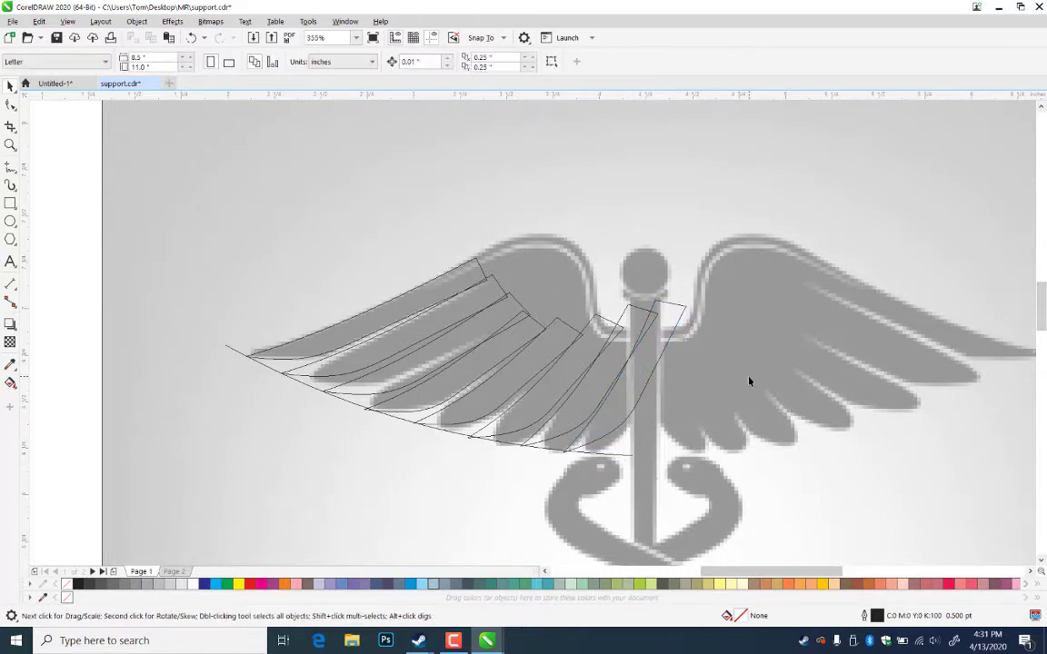
- Copy the guide curve up across the feather outlines and skew the copy vertically to about 0.89 inches high
click(589, 373)
drag(777, 181, 195, 479)
click(352, 410)
click(353, 408)
drag(352, 403, 414, 319)
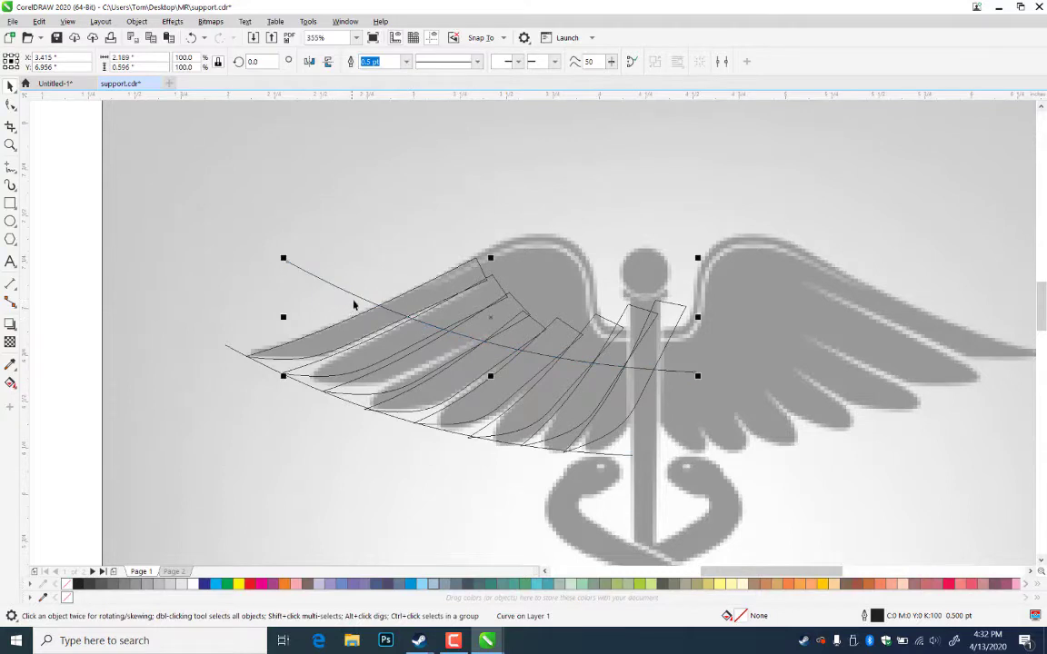
click(325, 269)
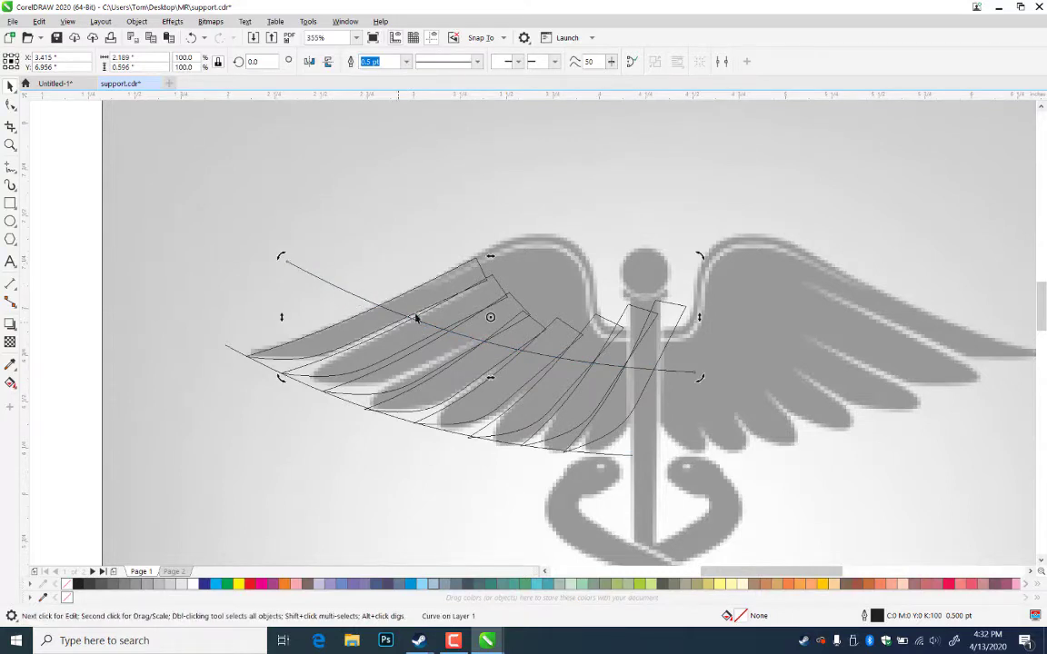
drag(281, 317, 292, 270)
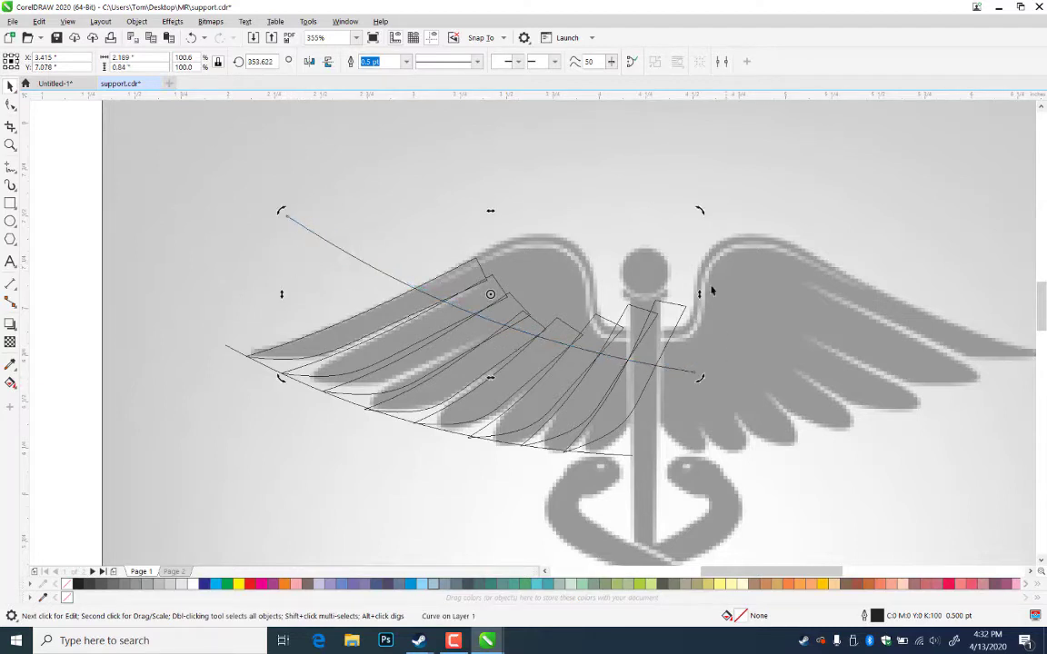
drag(700, 293, 700, 306)
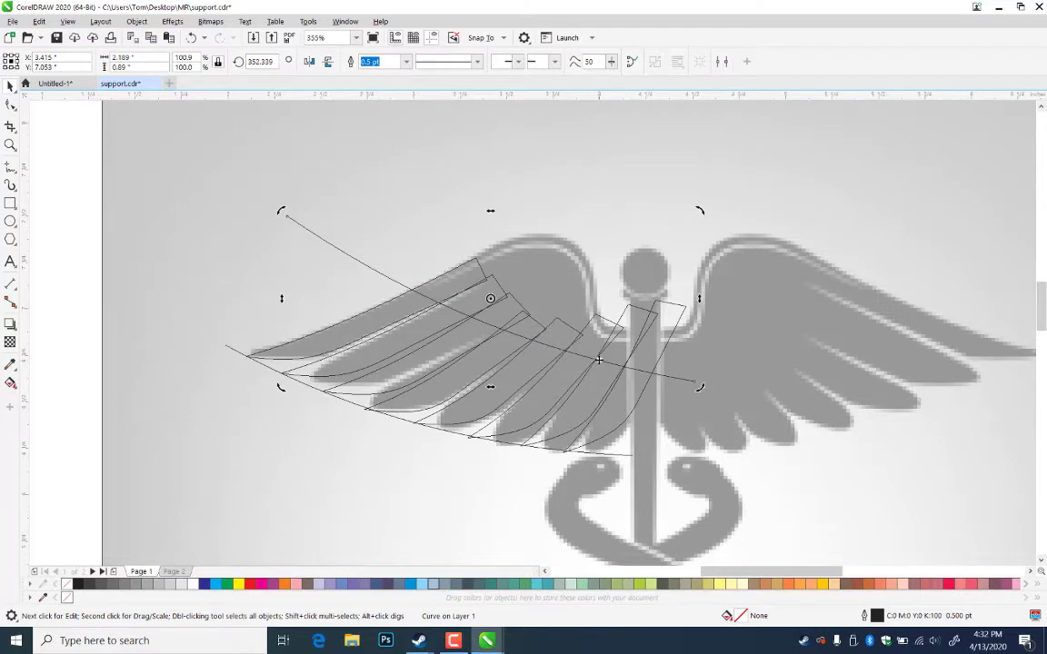
- Adjust the inner-end nodes of the third feather outline and the lower inner-end node of the top feather outline
click(513, 359)
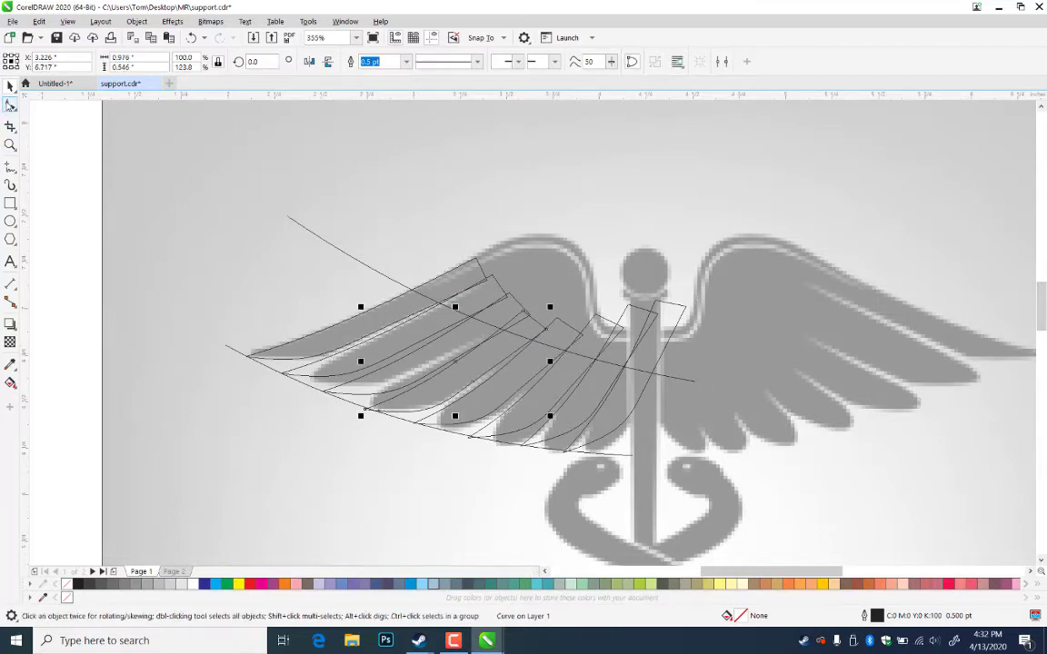
click(10, 104)
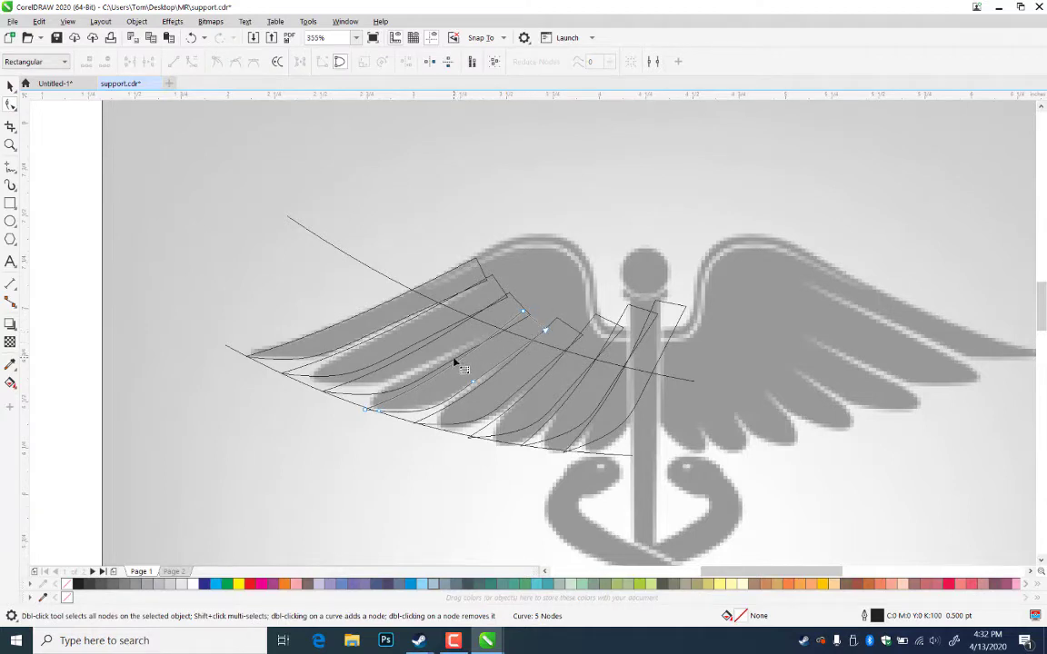
click(455, 362)
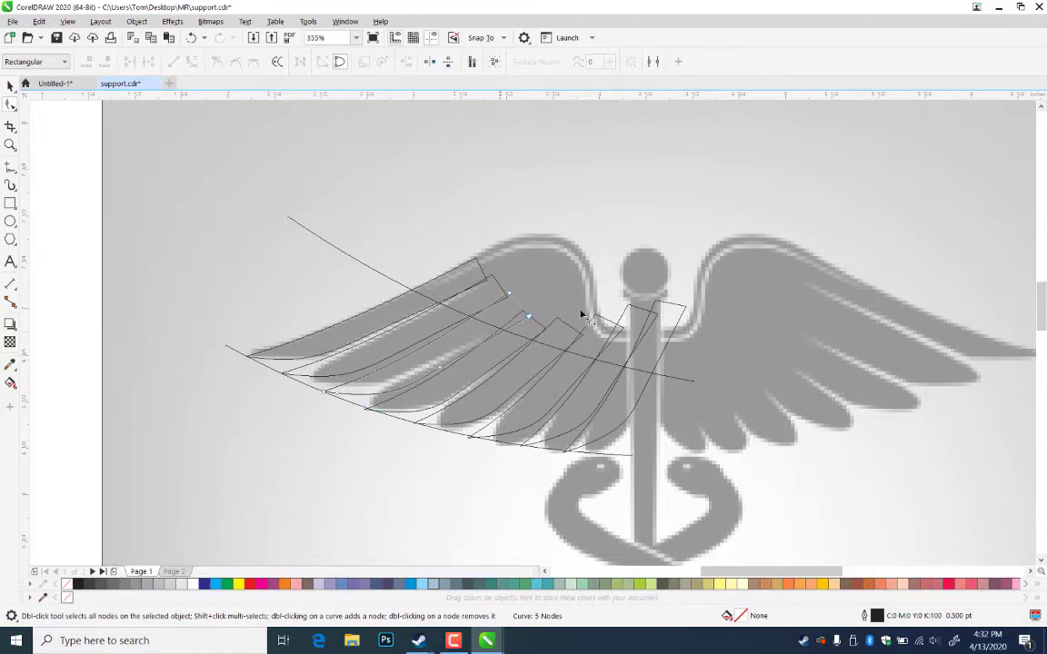
click(530, 317)
drag(532, 320, 505, 292)
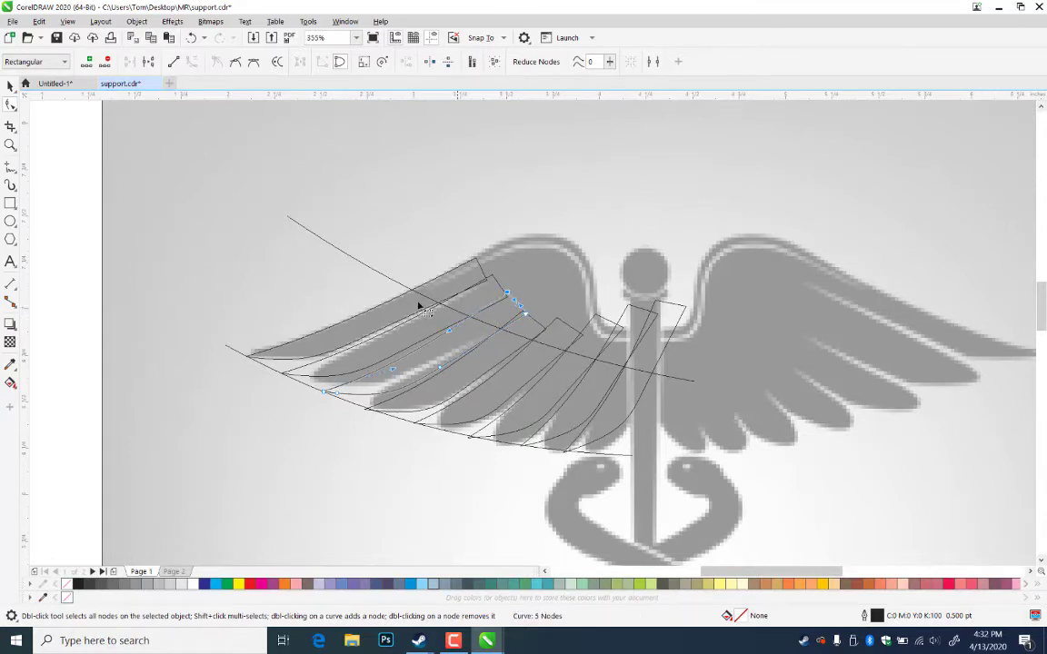
click(479, 267)
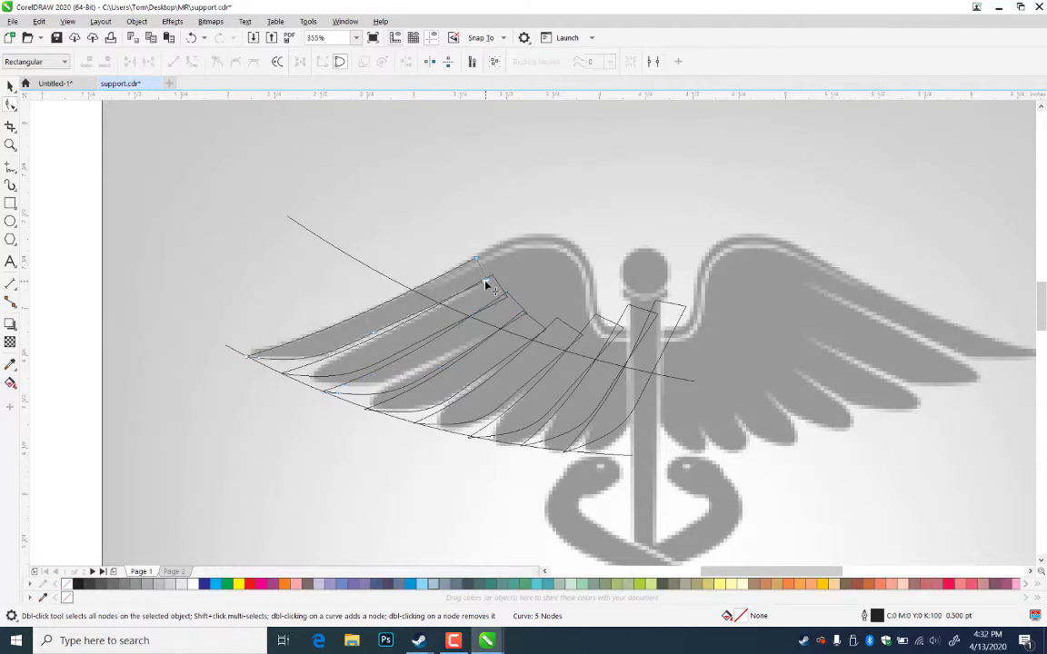
drag(487, 287, 488, 289)
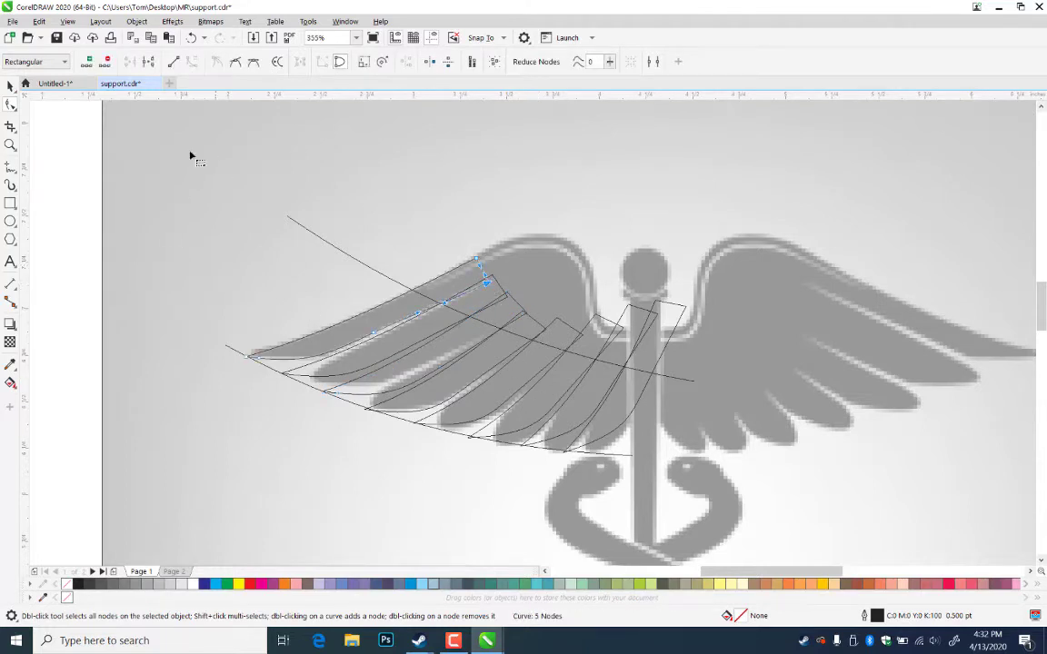
click(11, 86)
click(344, 226)
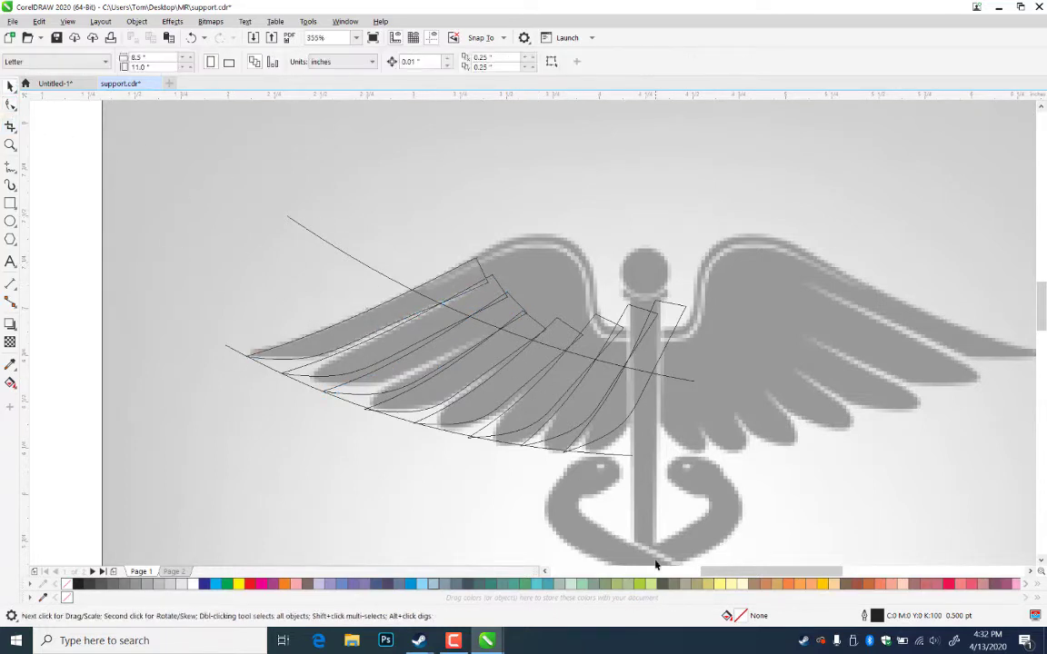
click(393, 328)
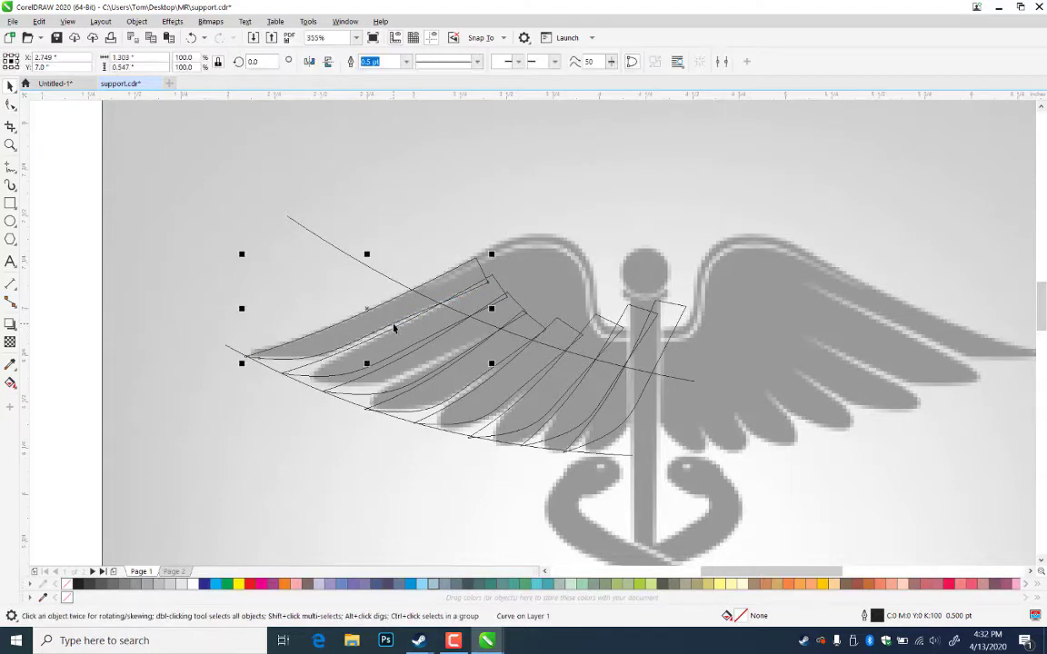
click(10, 104)
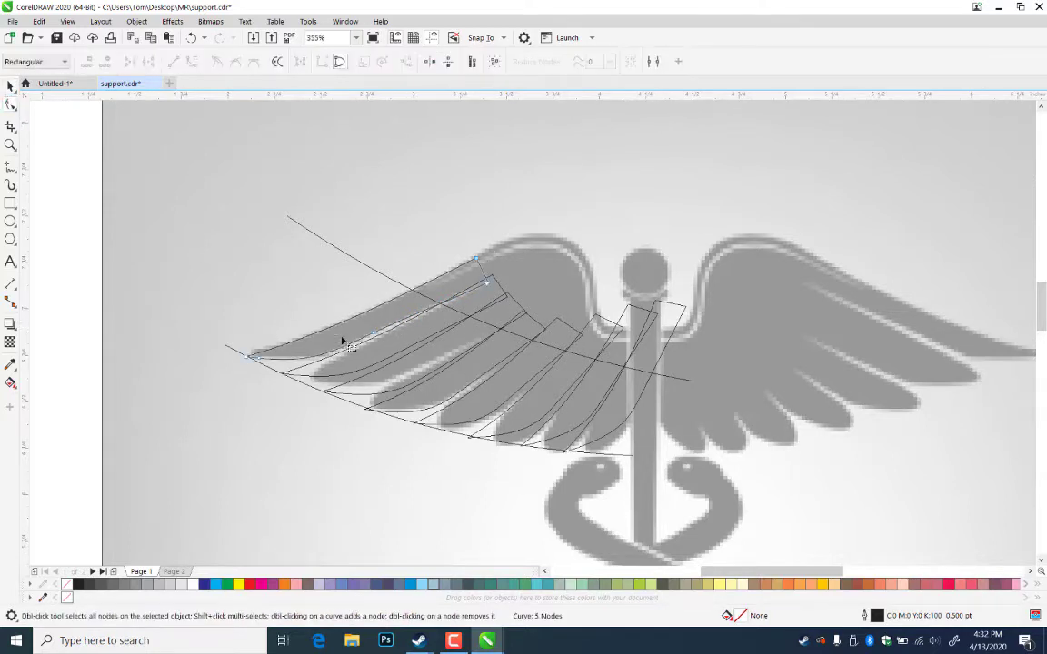
click(374, 335)
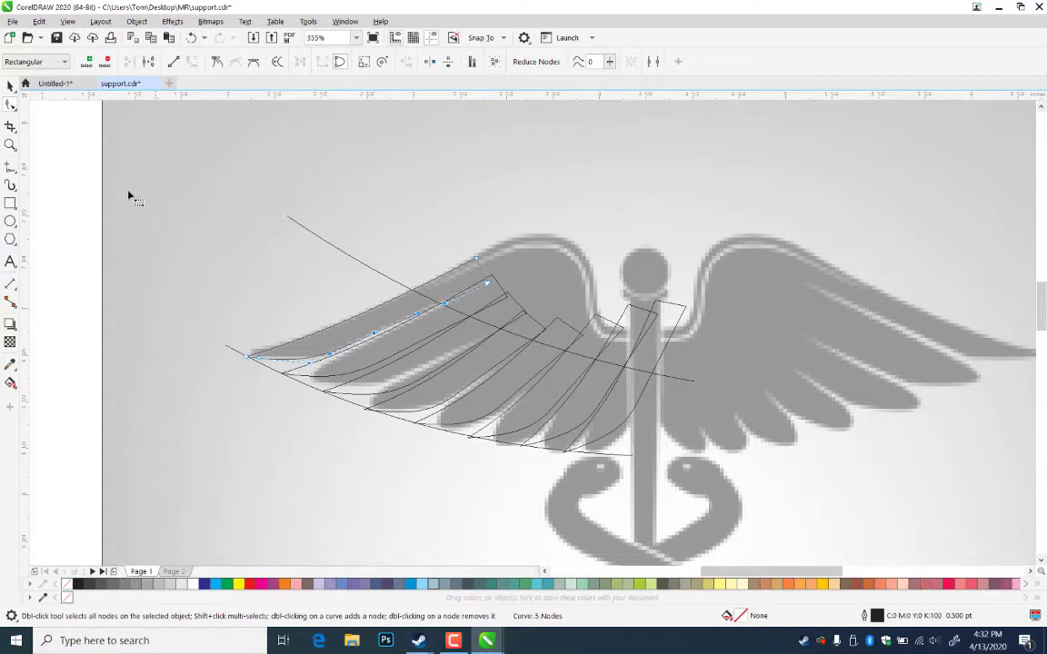
- Delete the copied guide curve that crosses the feather outlines
click(11, 85)
click(336, 314)
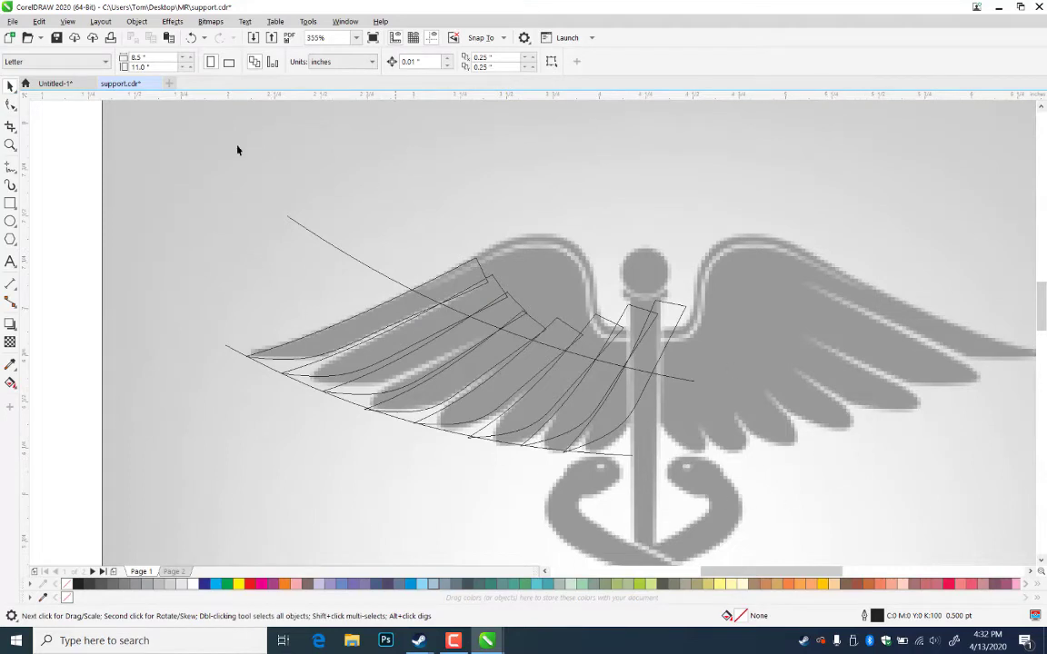
click(362, 263)
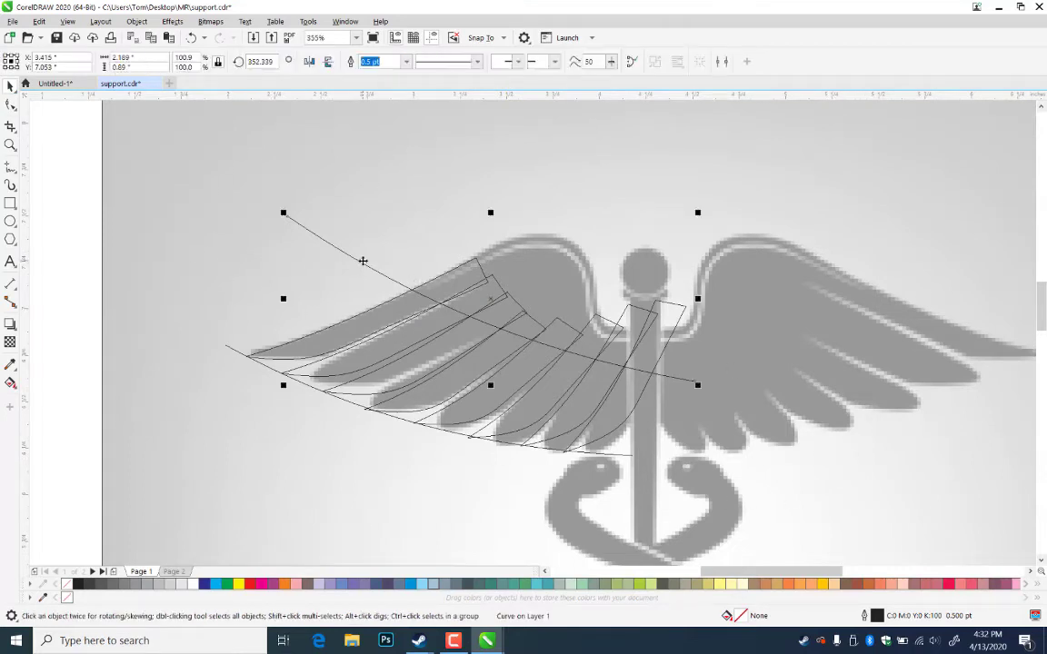
key(Delete)
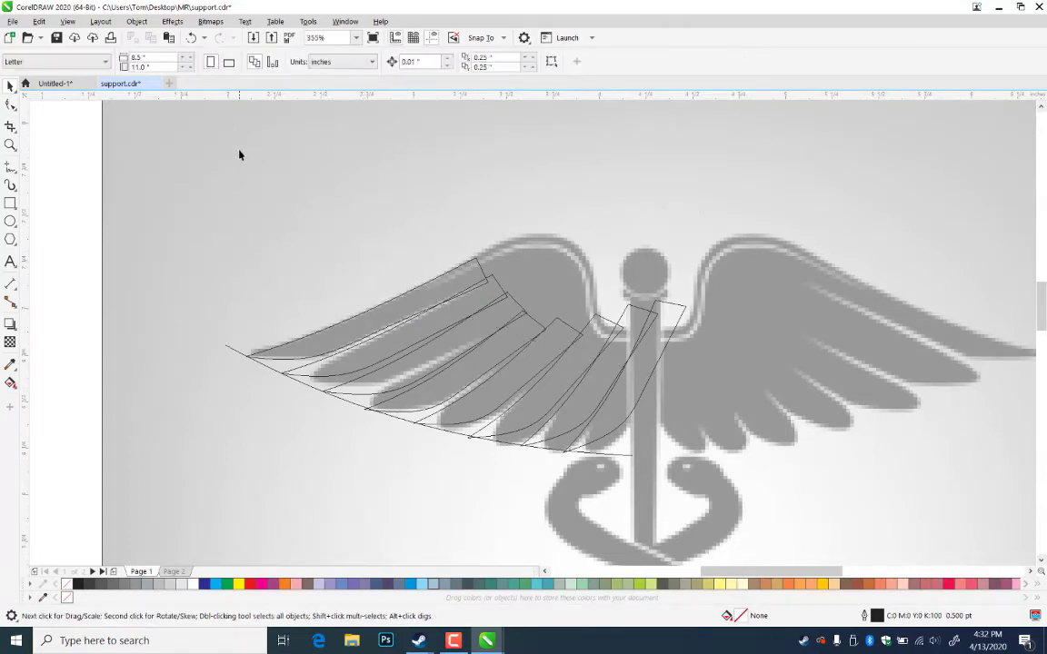
- Group the eight feather outlines, leaving the guide curve out of the group
drag(675, 599, 750, 435)
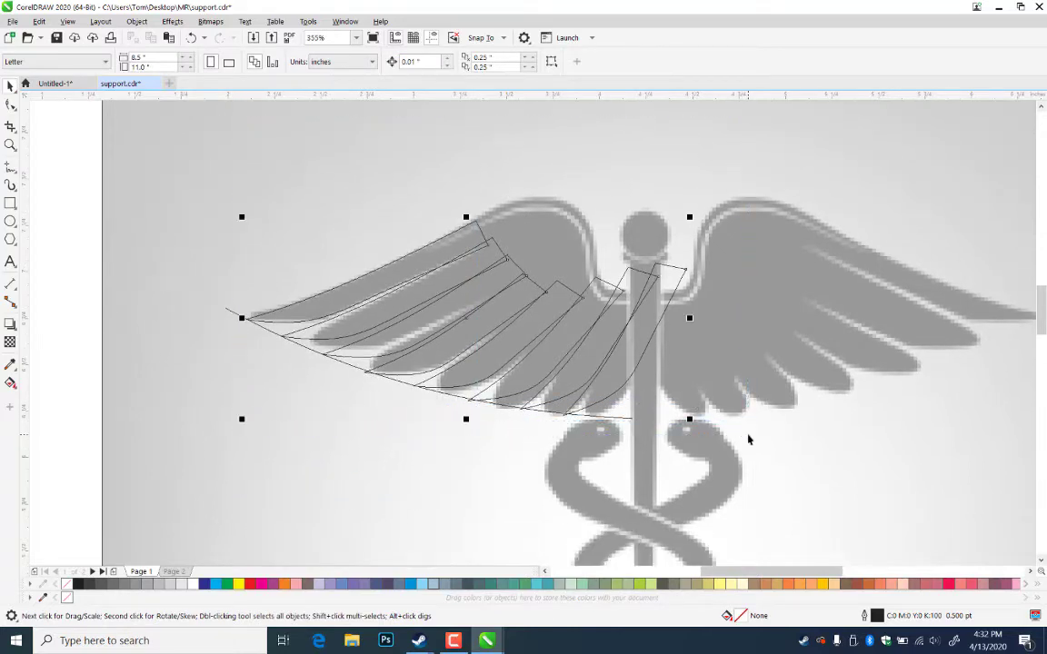
key(ctrl+g)
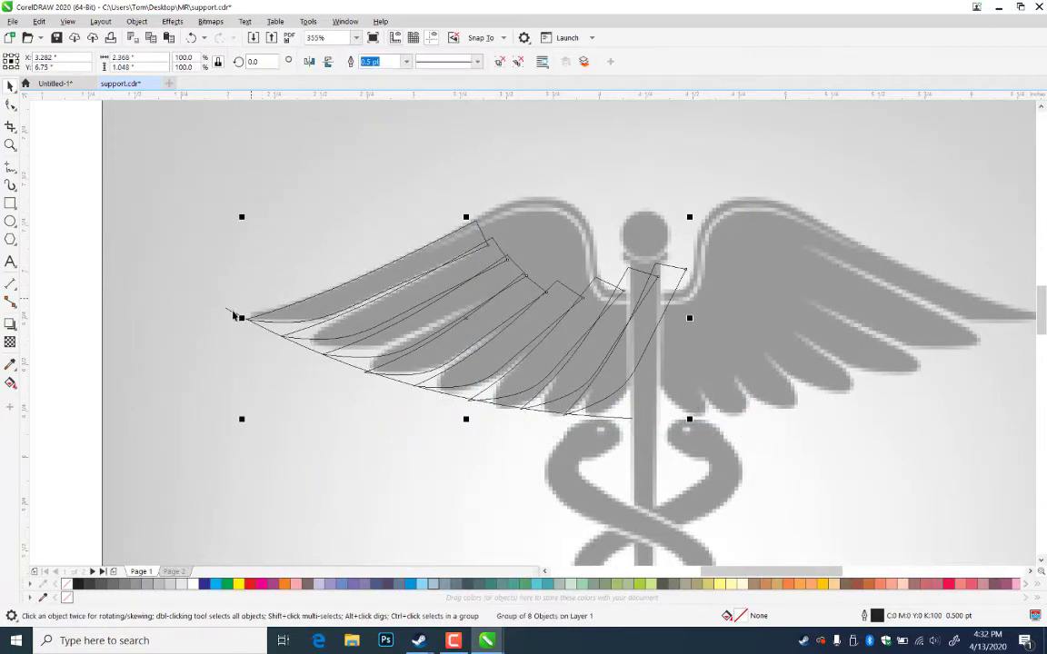
click(230, 309)
click(229, 309)
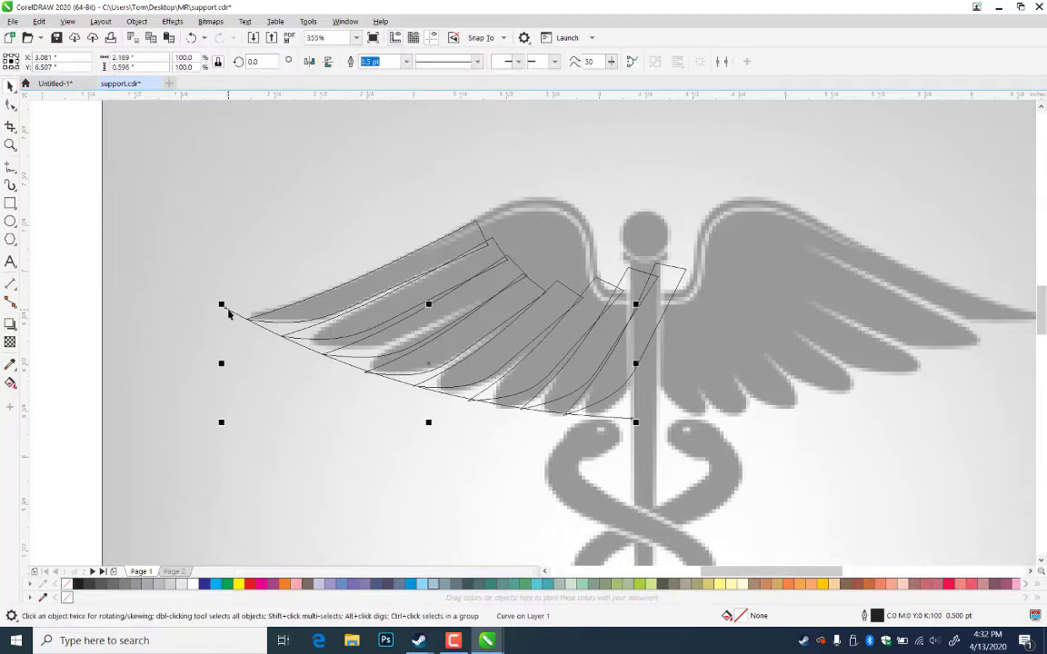
click(279, 288)
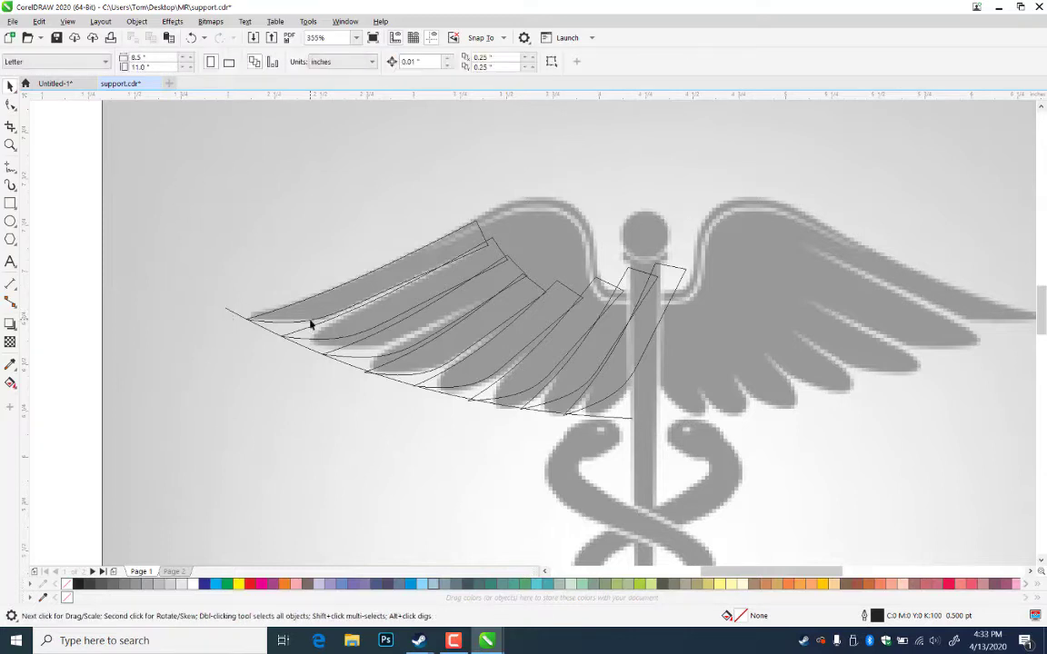
- Copy the feather group upward, scale the copy to 73.4% and position it over the upper part of the wing
drag(310, 324, 394, 242)
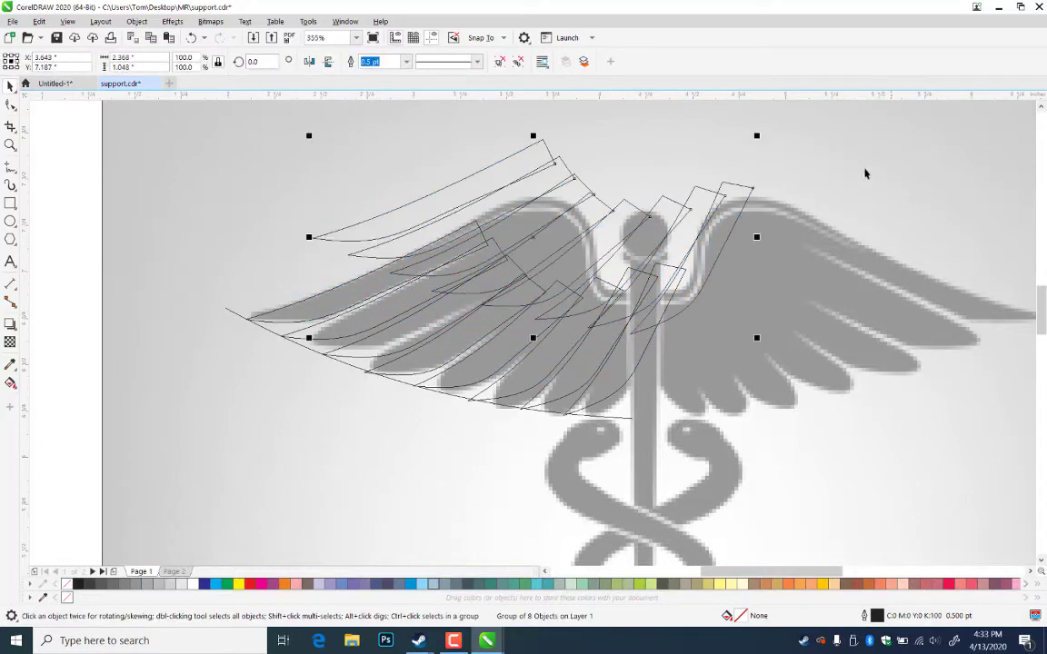
drag(756, 135, 639, 187)
drag(617, 268, 672, 268)
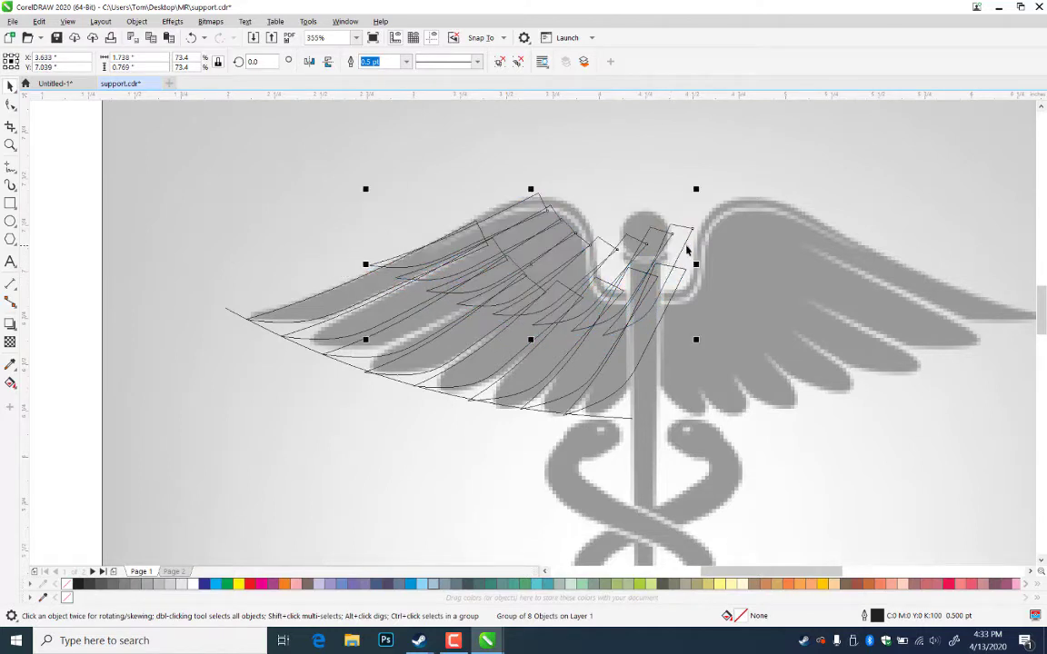
- Rotate the smaller feather group 4.143 degrees, move it over the wing's inner part and skew it to about 0.79 inches high
click(686, 250)
drag(701, 190, 695, 171)
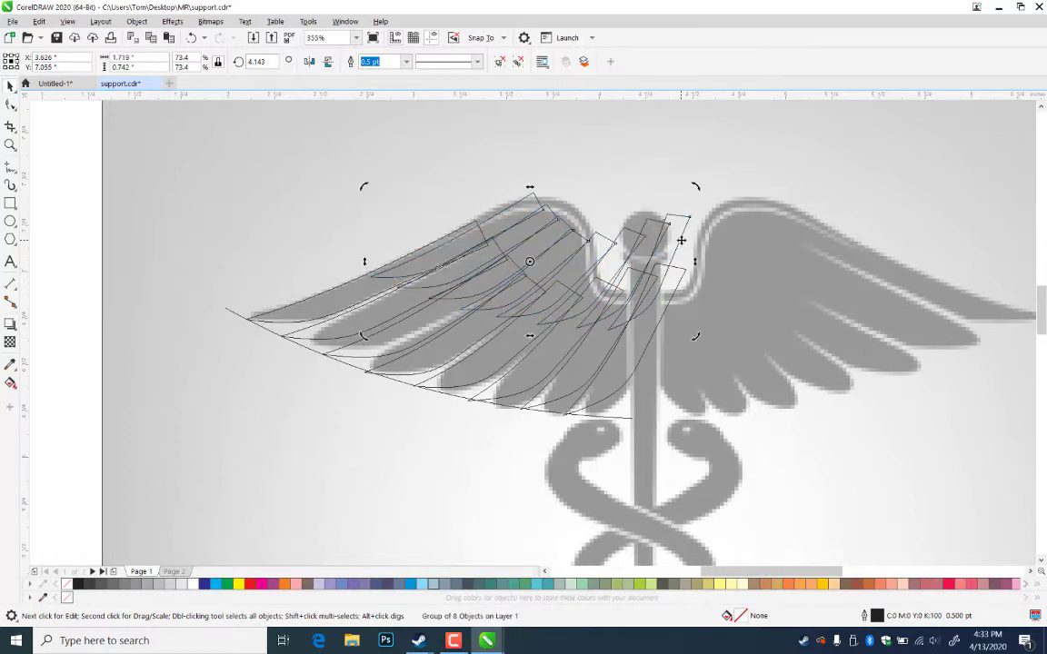
drag(682, 241, 710, 236)
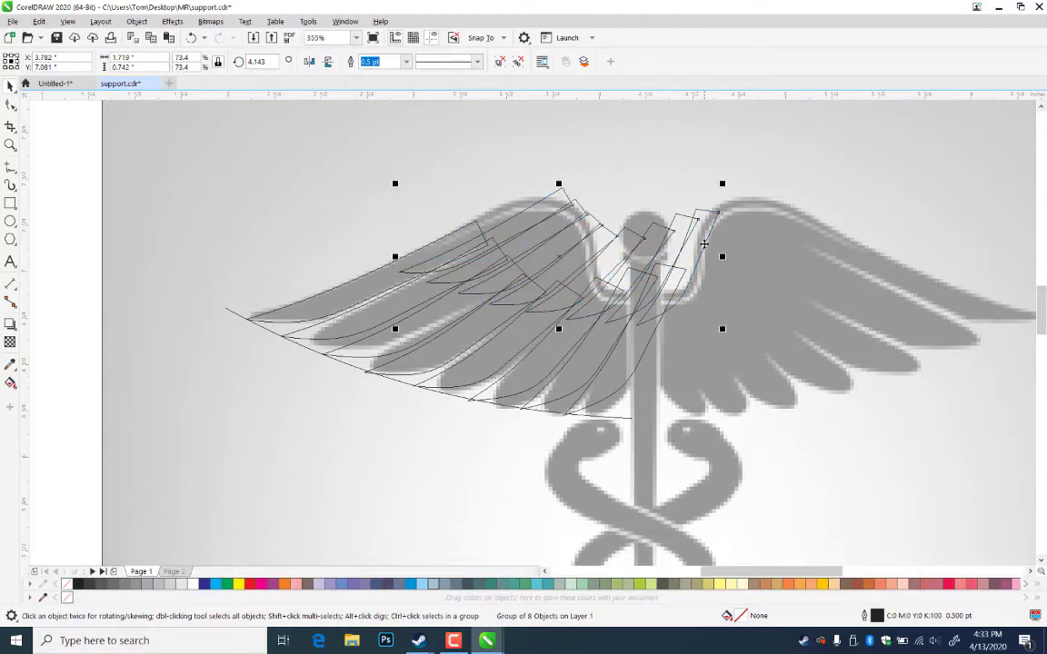
drag(704, 243, 700, 319)
click(707, 250)
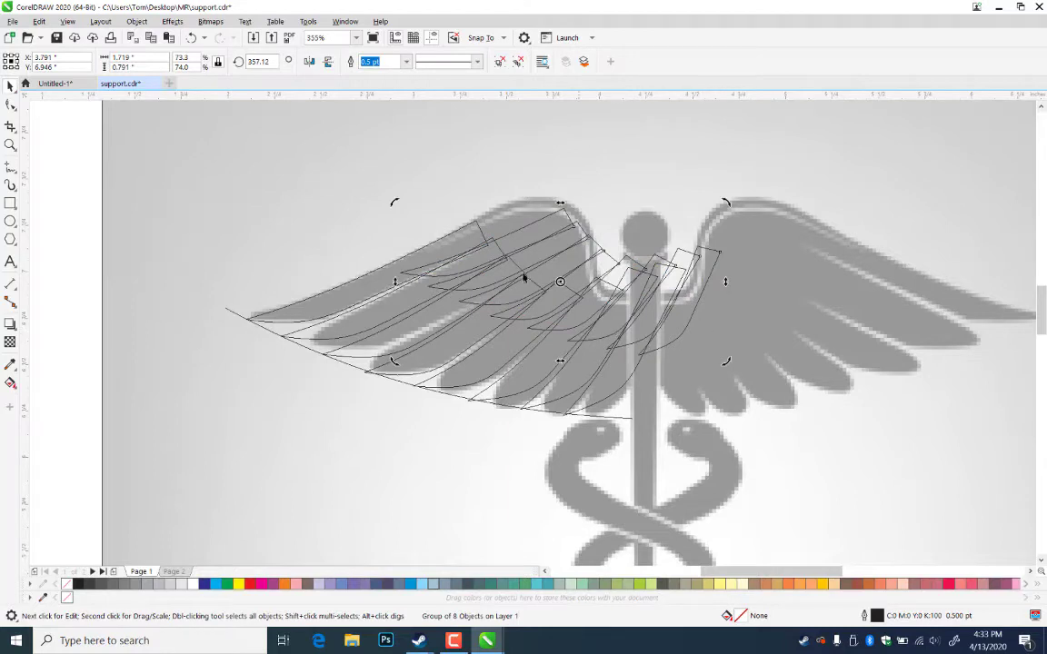
- Narrow the smaller feather group horizontally to about 1.42 inches wide so that it ends near the staff
click(728, 318)
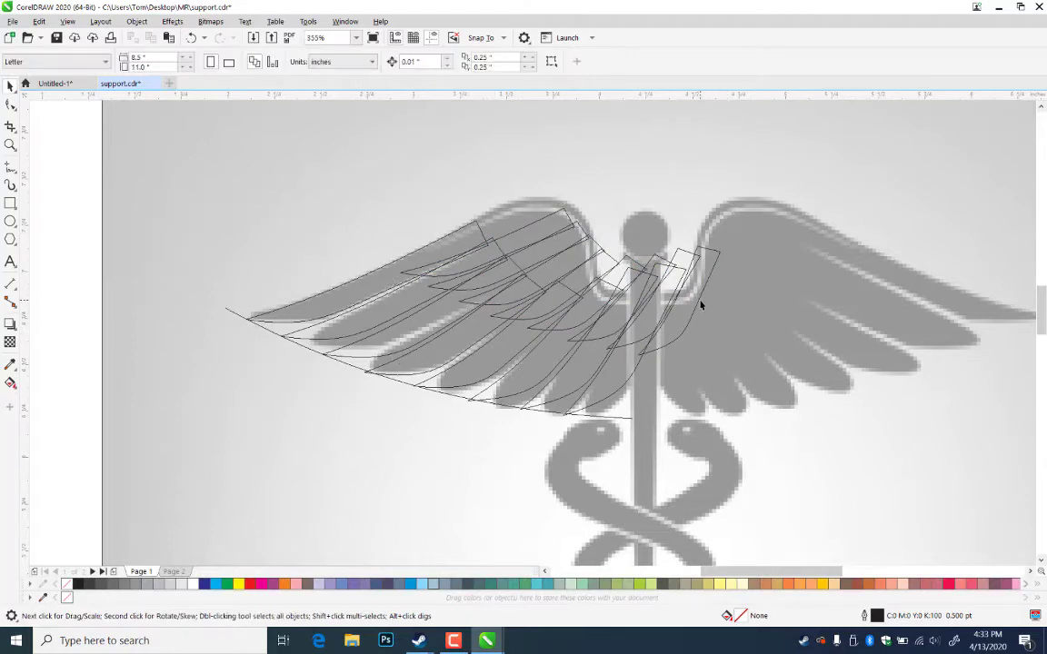
click(700, 301)
drag(724, 282, 669, 282)
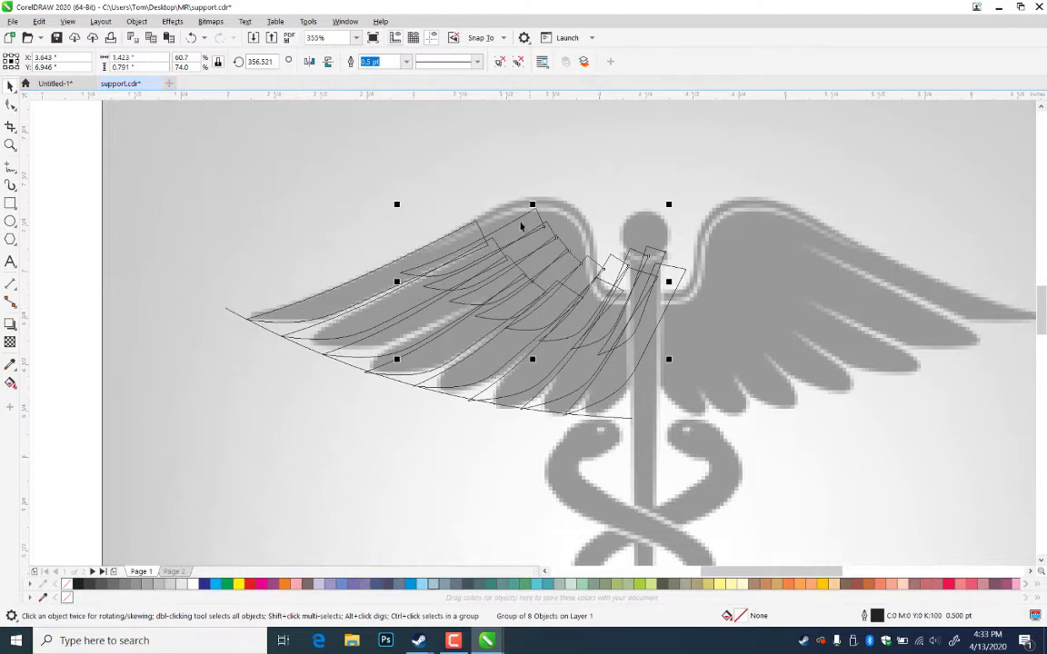
click(550, 177)
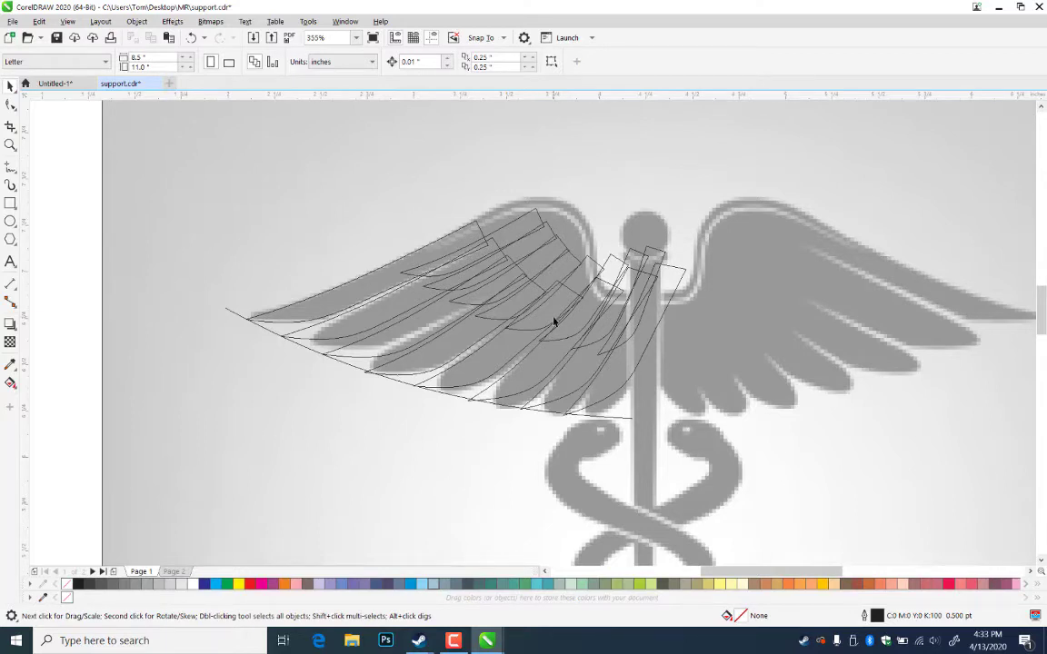
click(494, 236)
click(468, 226)
click(440, 262)
- Draw a closed freehand outline of straight segments, about 1.10 by 0.85 inches, around the top of the left wing
key(F5)
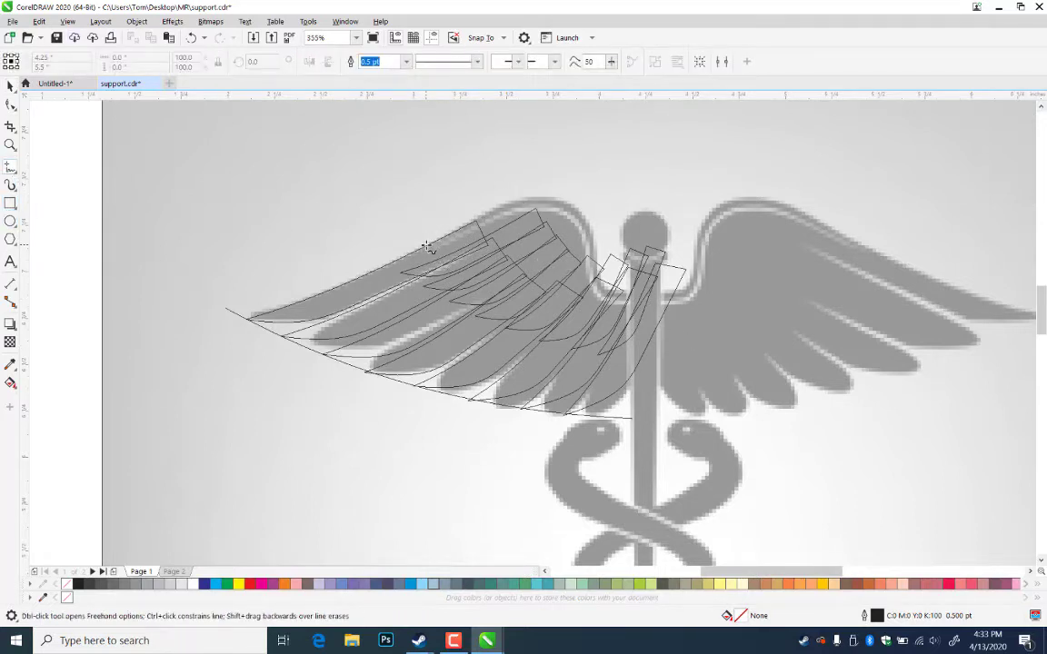
drag(427, 247, 547, 201)
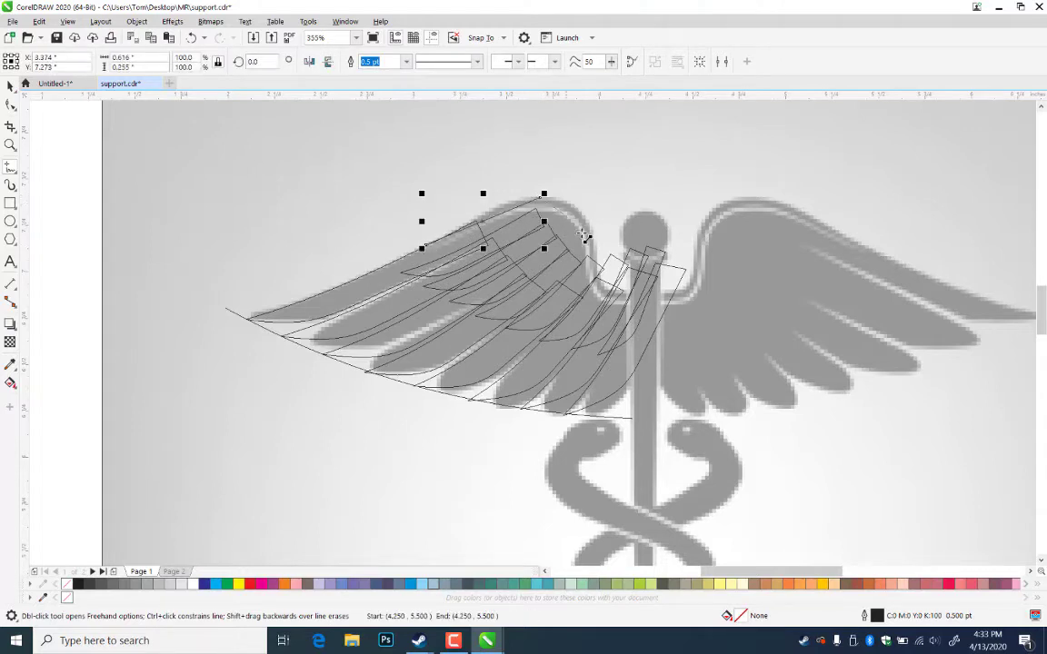
double_click(601, 250)
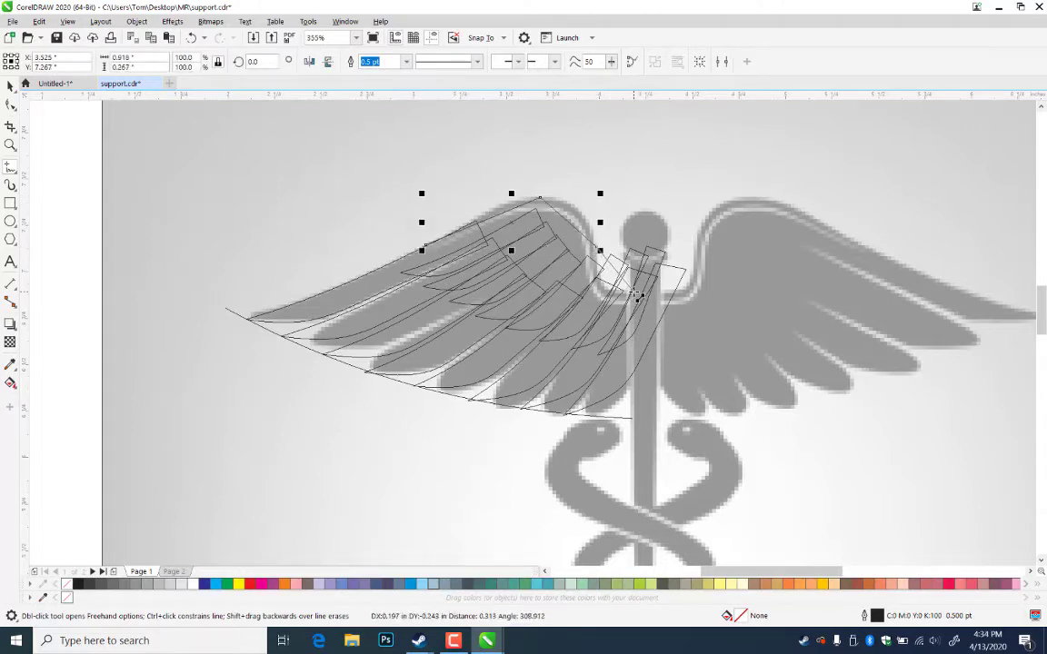
mouse_move(638, 295)
mouse_down()
mouse_move(636, 362)
mouse_move(632, 345)
mouse_move(635, 360)
mouse_move(541, 313)
mouse_move(550, 295)
mouse_move(546, 304)
mouse_move(578, 320)
mouse_move(473, 227)
mouse_move(426, 246)
mouse_up()
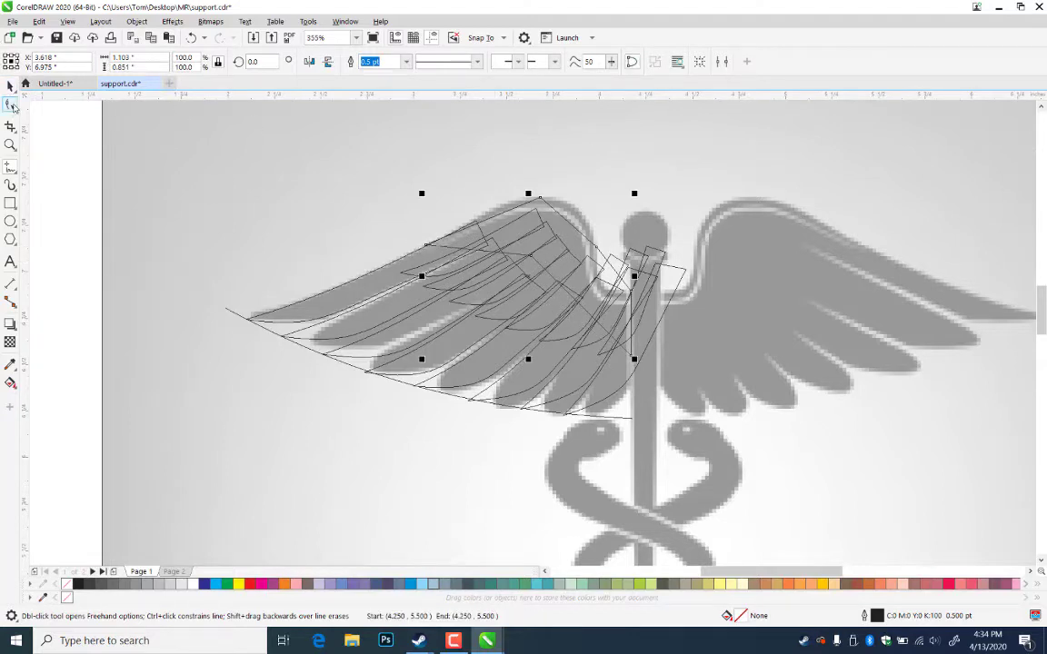
- Bend the new outline's upper segments into curves that follow the left wing's arched top edge
click(10, 103)
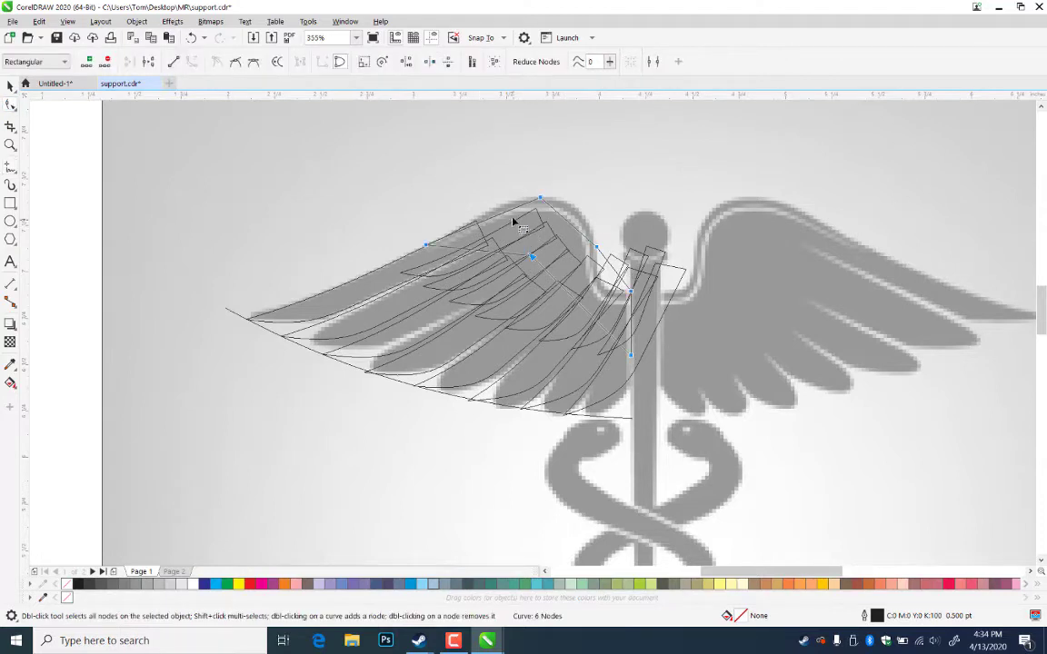
drag(507, 213, 505, 205)
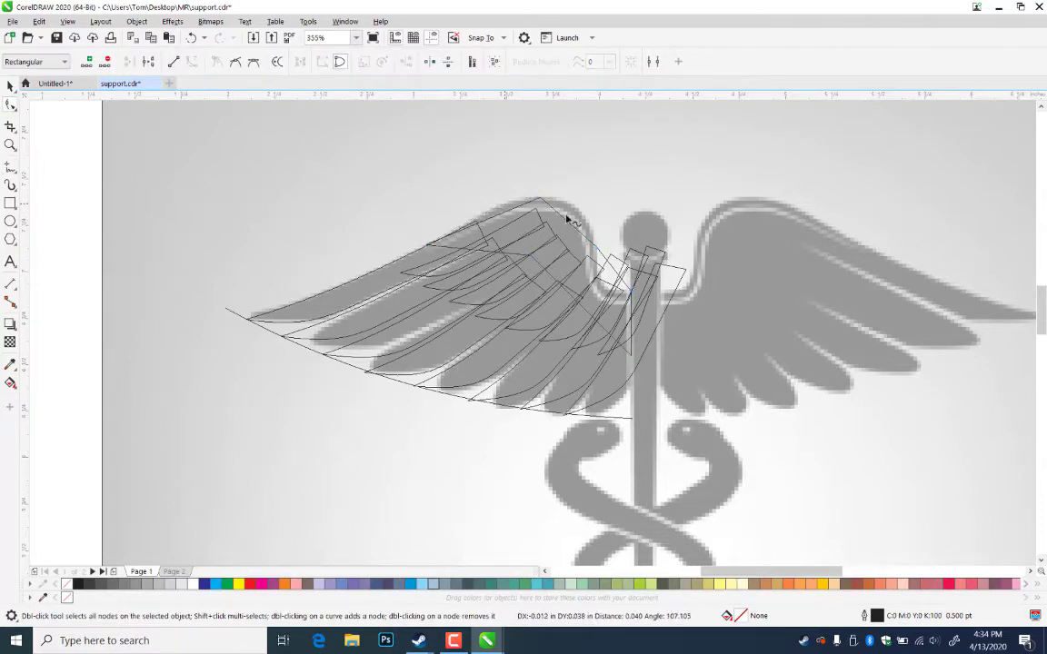
drag(567, 224, 599, 276)
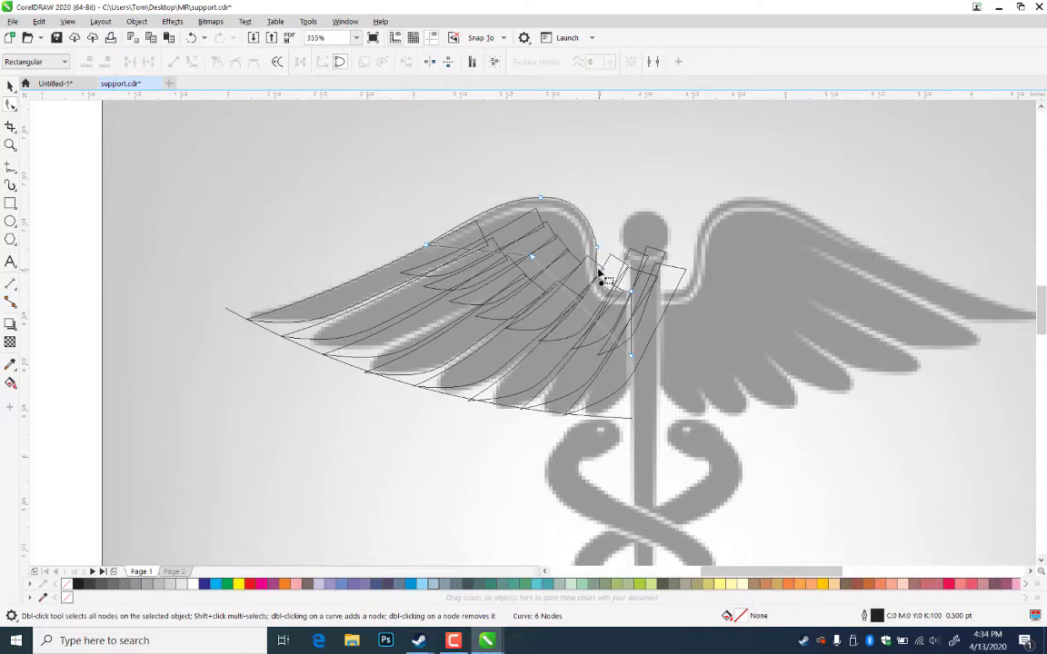
- Refine the outline along the wing's arch by adding nodes at the bends and removing the node on its inner side
double_click(589, 222)
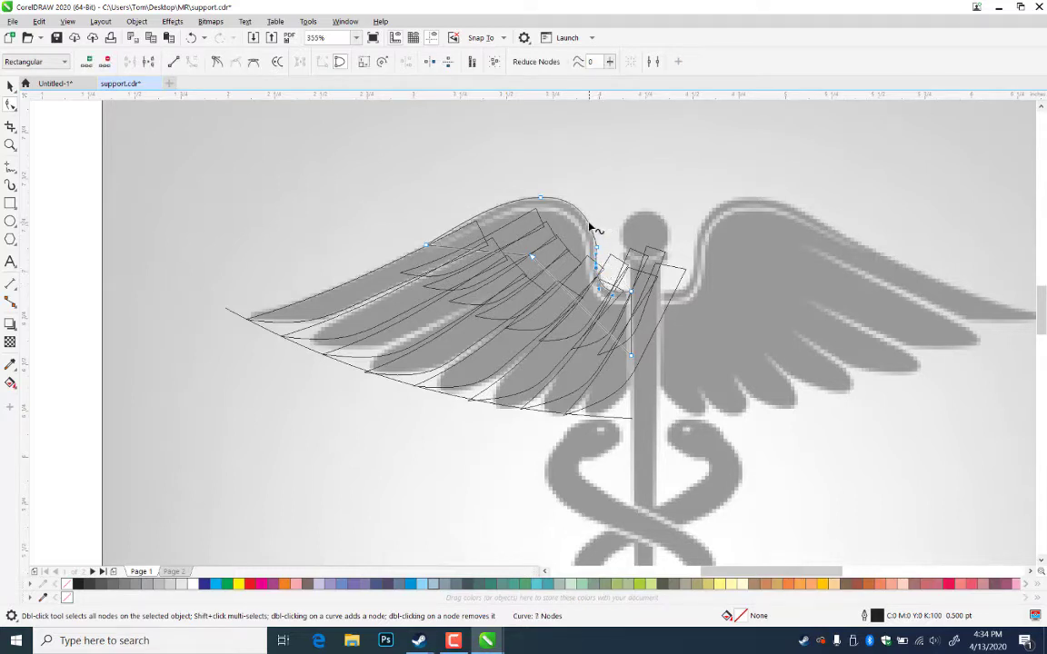
double_click(596, 244)
key(ctrl+z)
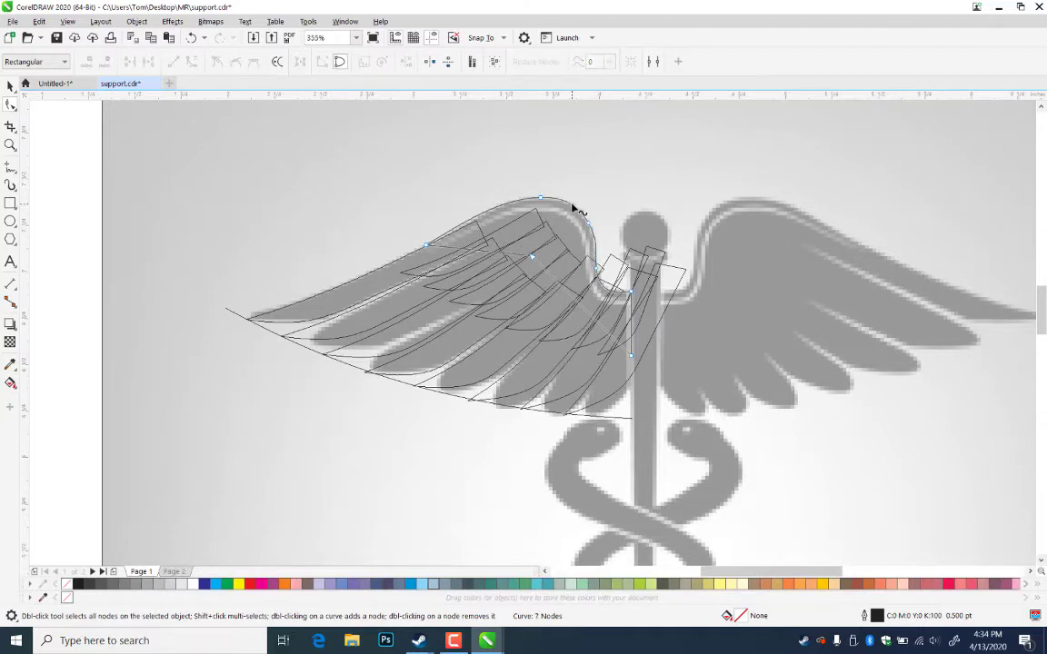
double_click(571, 204)
double_click(495, 209)
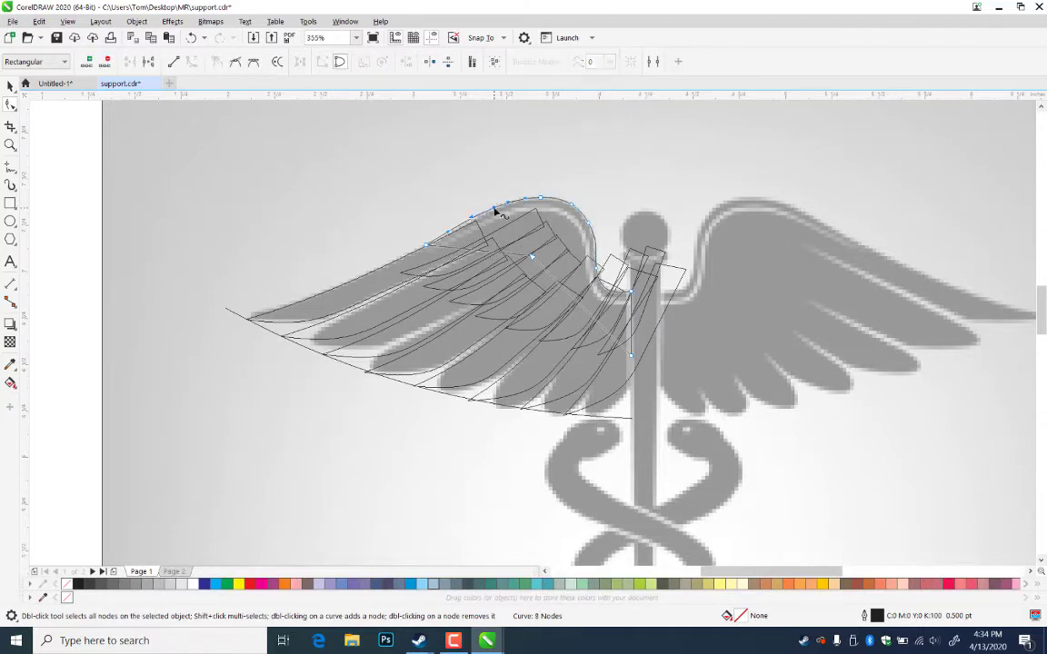
click(557, 221)
click(10, 86)
click(416, 177)
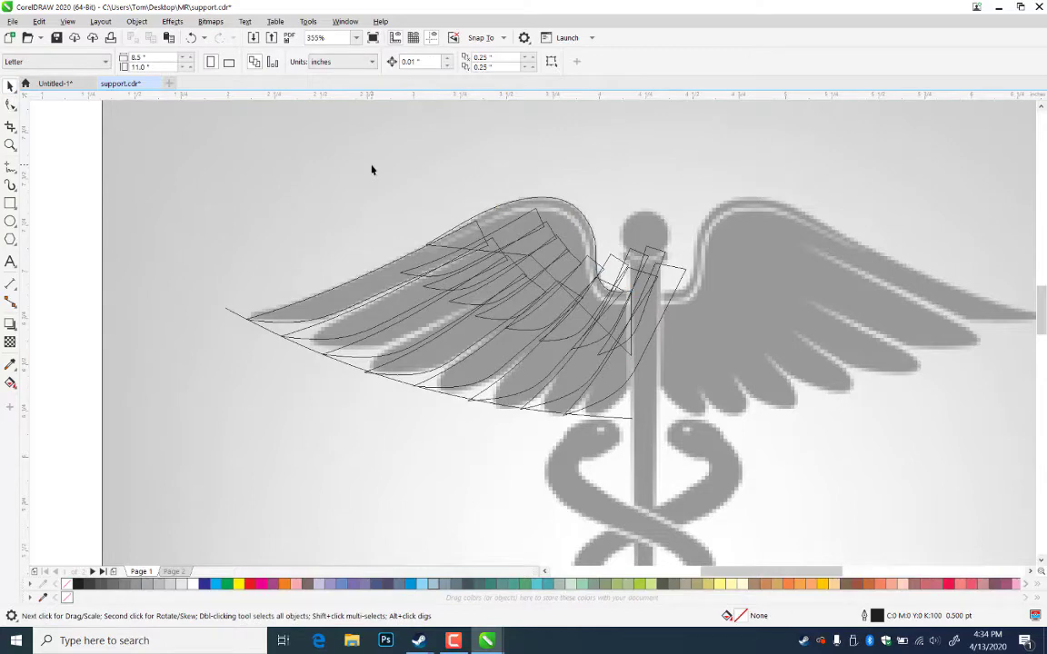
- Save the drawing as a new file named support 1 in the MR folder
key(ctrl+shift+s)
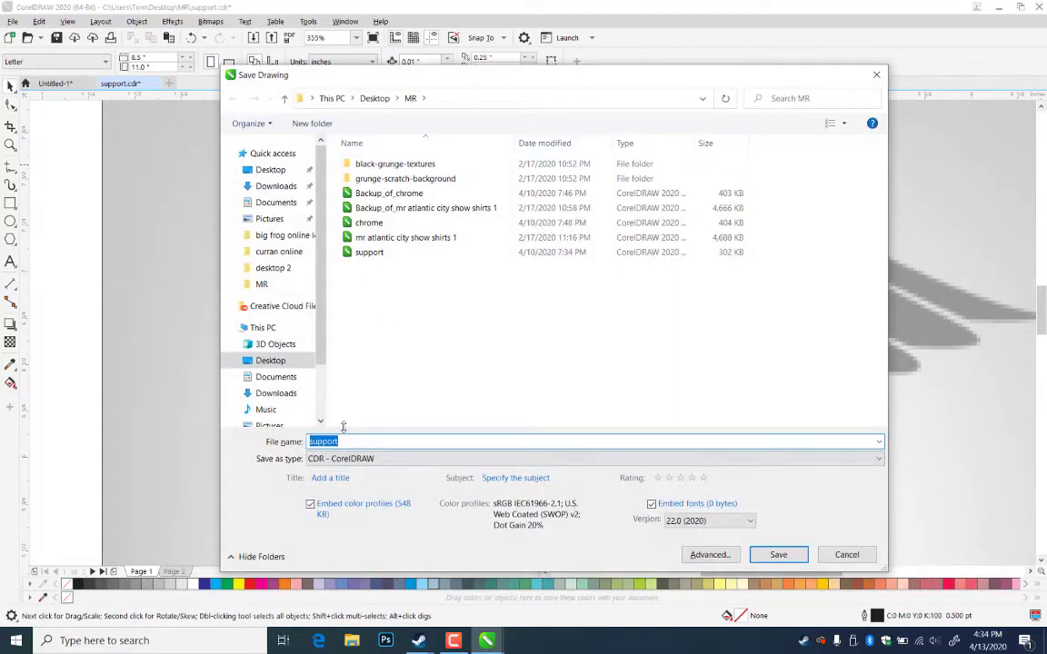
text(sup)
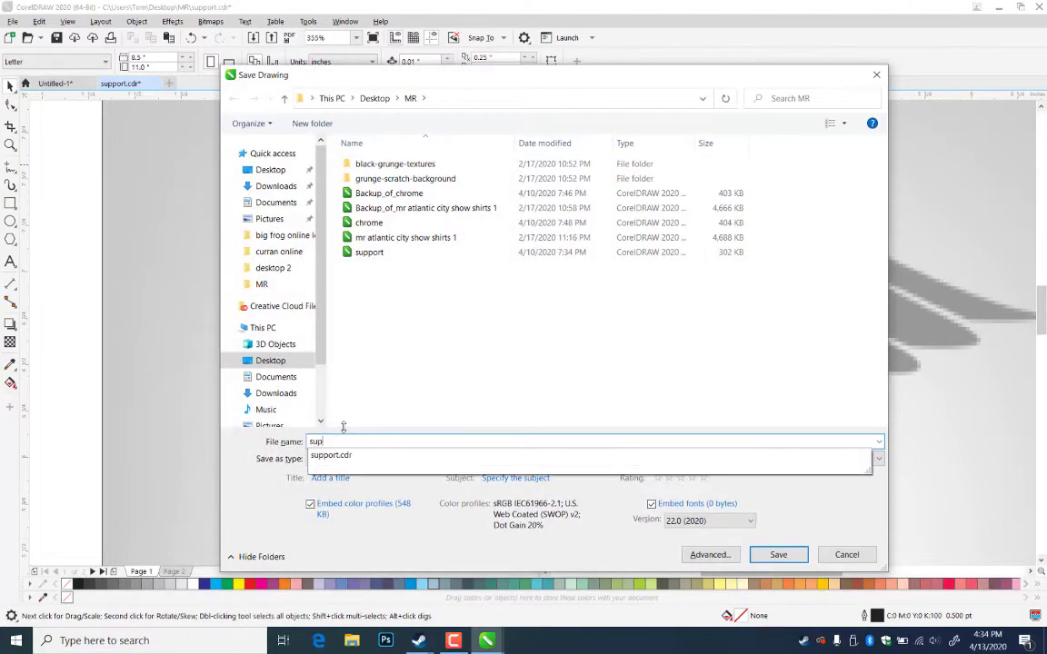
text(port 1)
key(Return)
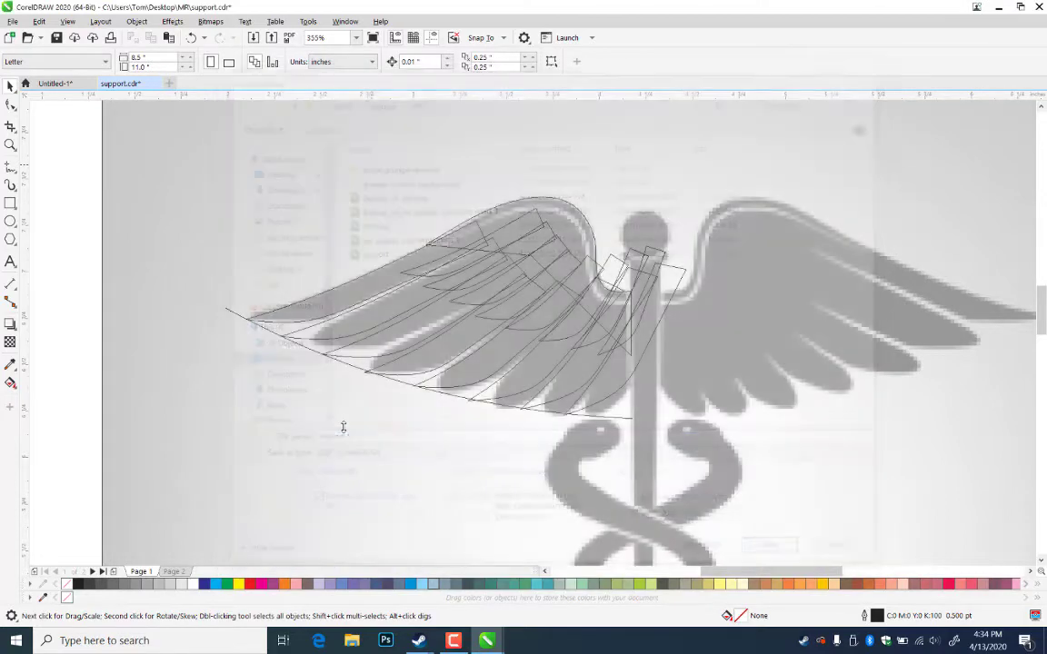
- Adjust the wing-top outline's upper node and outer tip, and bend its lower edge near the tip into a wavy curve
click(448, 252)
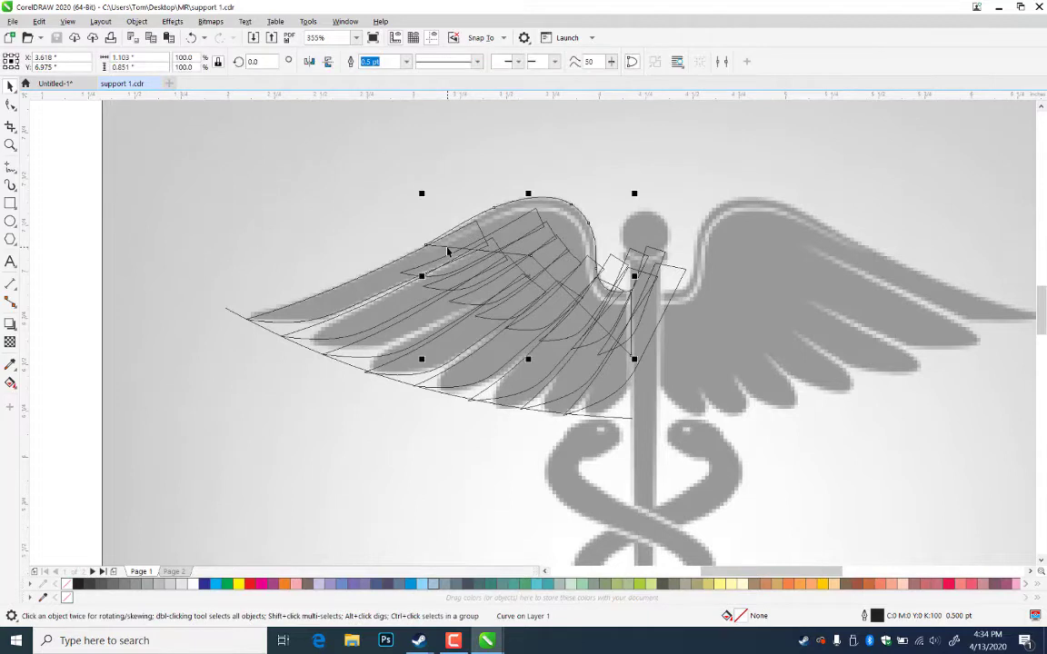
click(439, 263)
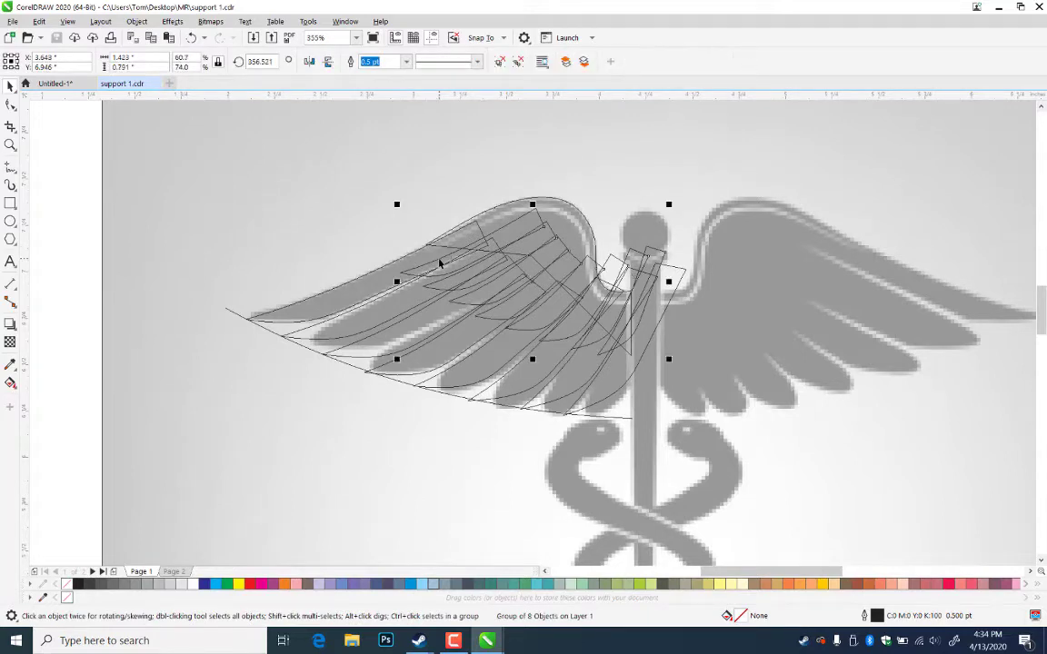
click(627, 262)
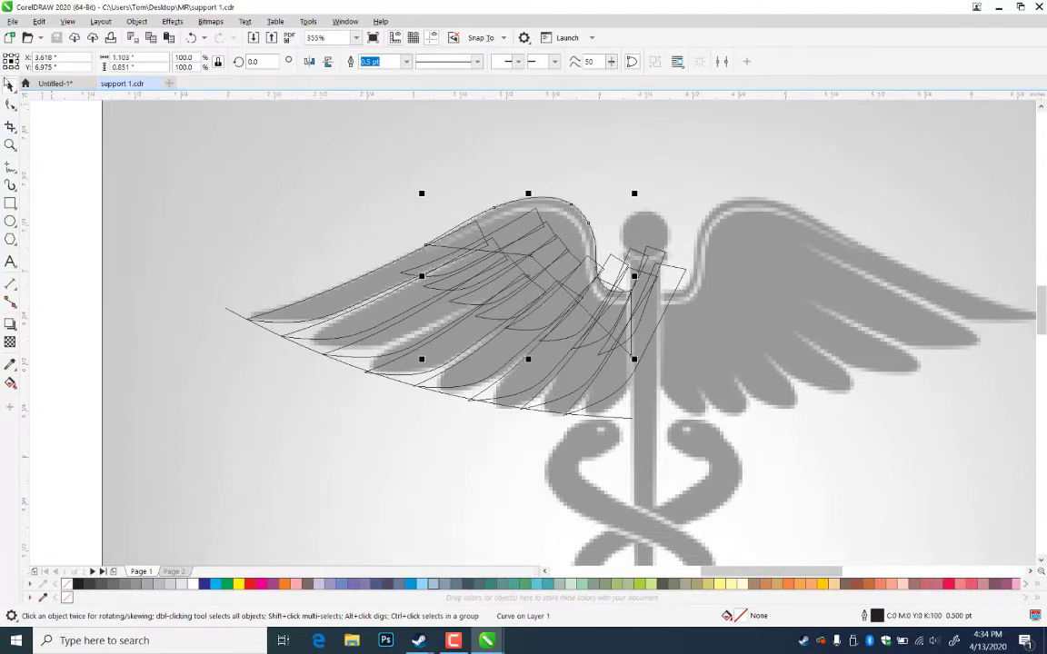
click(10, 104)
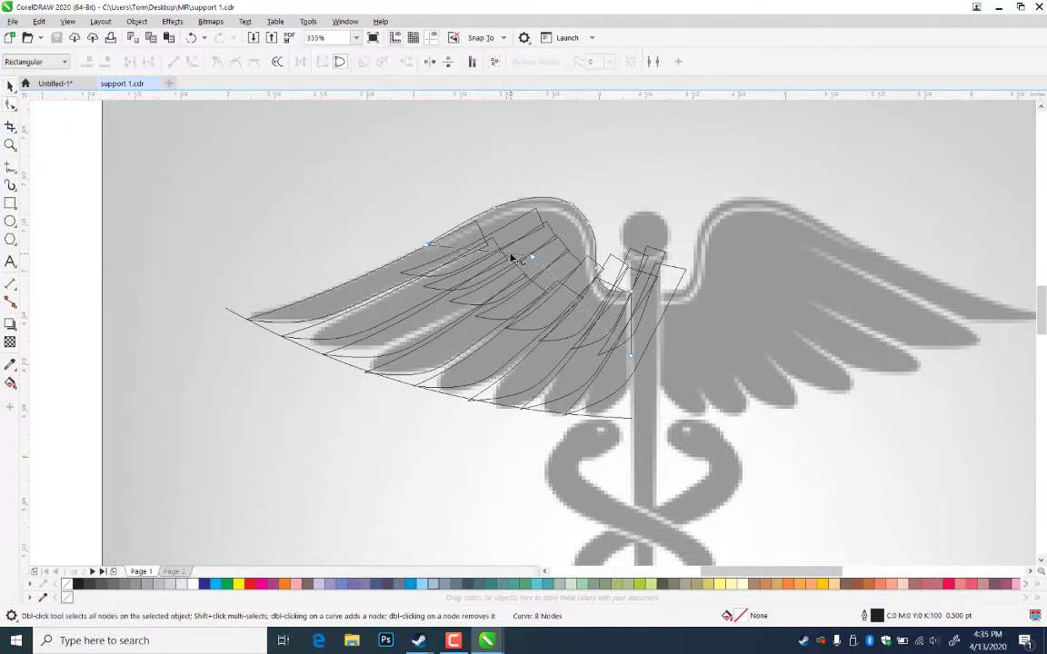
click(497, 211)
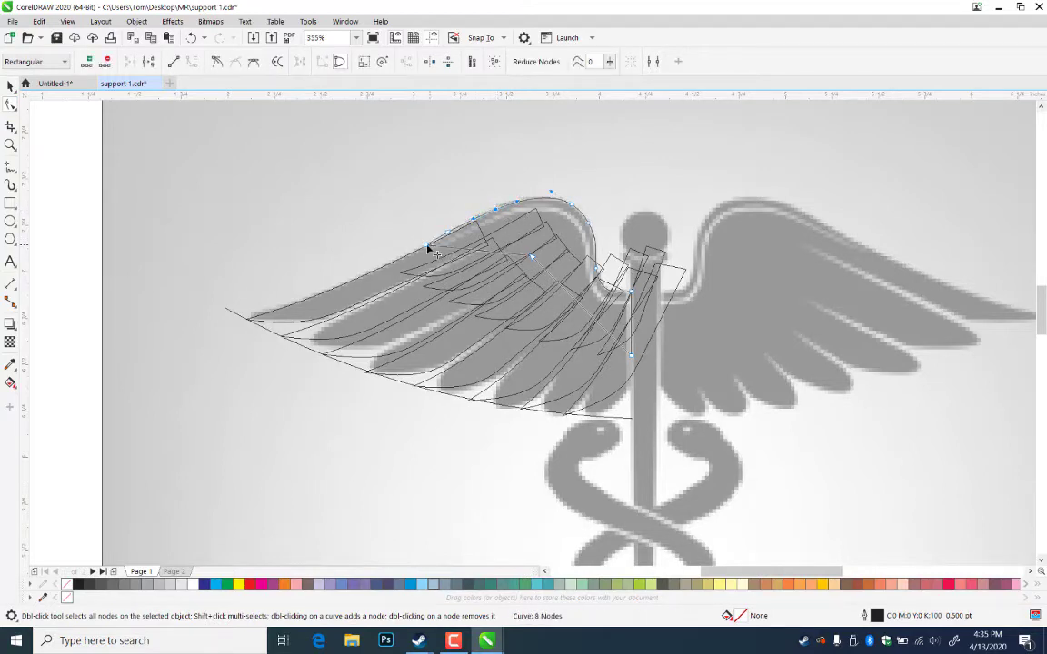
drag(427, 245, 466, 249)
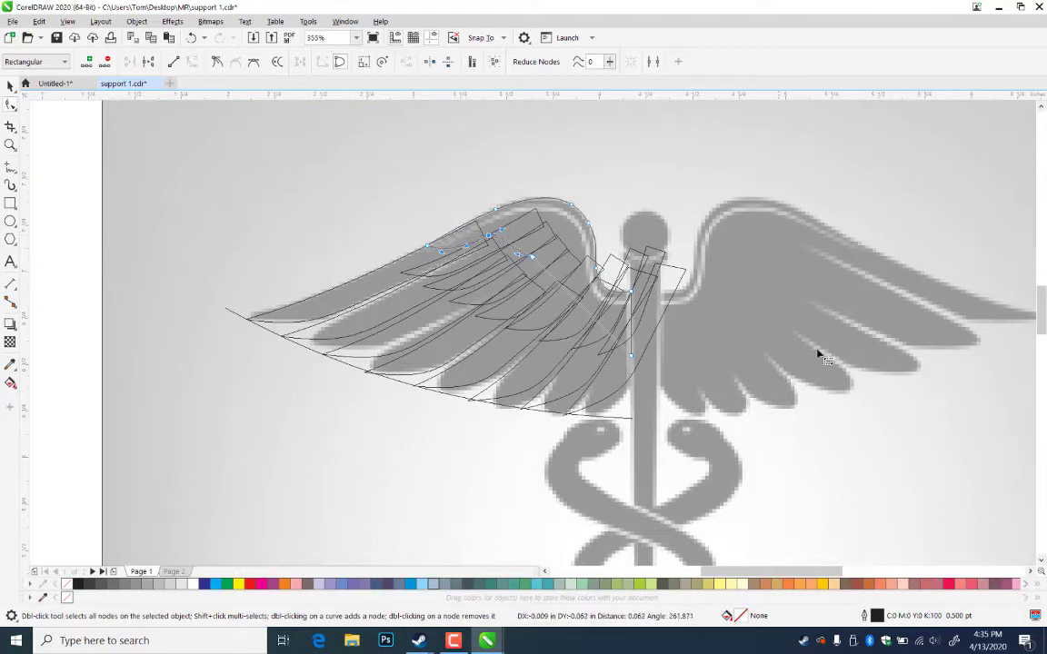
click(10, 85)
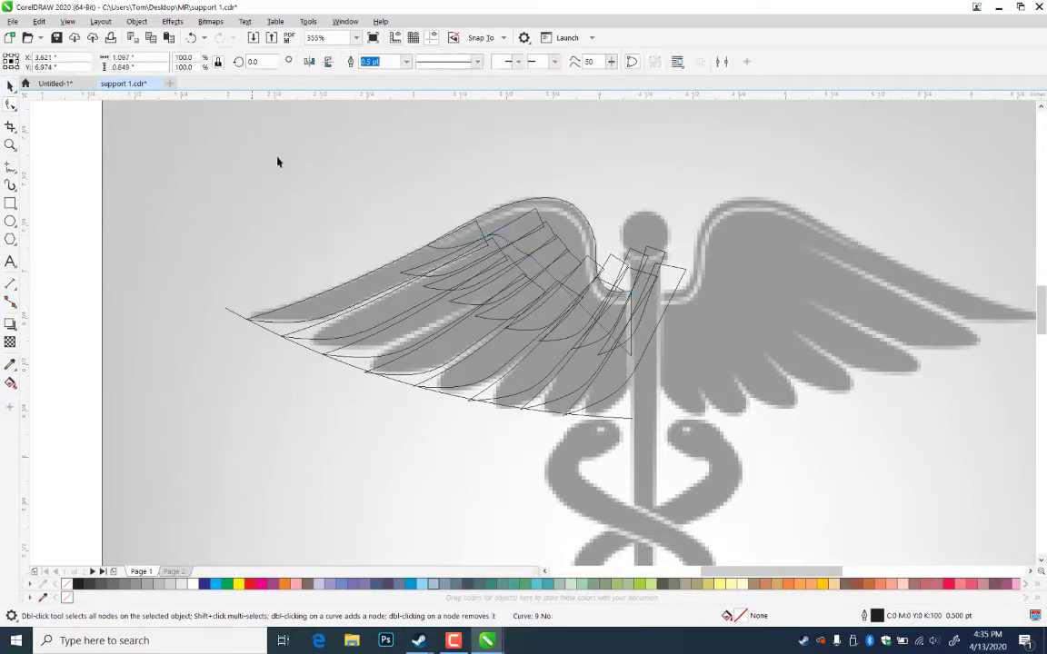
- Copy the smaller feather group above the caduceus and scale the copy down to about 1.03 by 0.57 inches
click(421, 271)
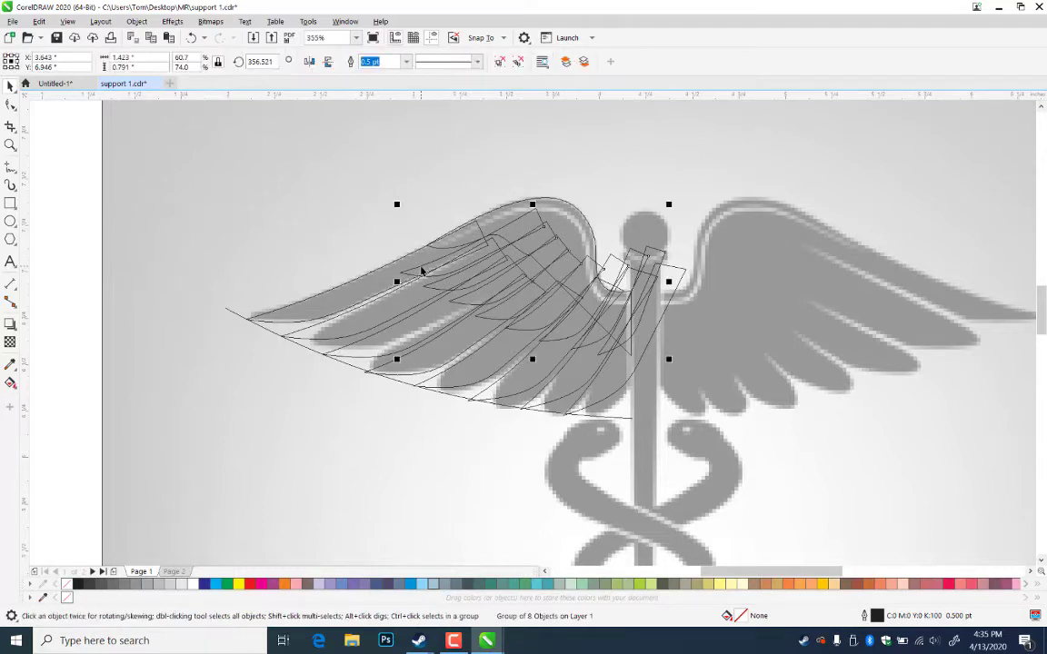
drag(422, 271, 527, 169)
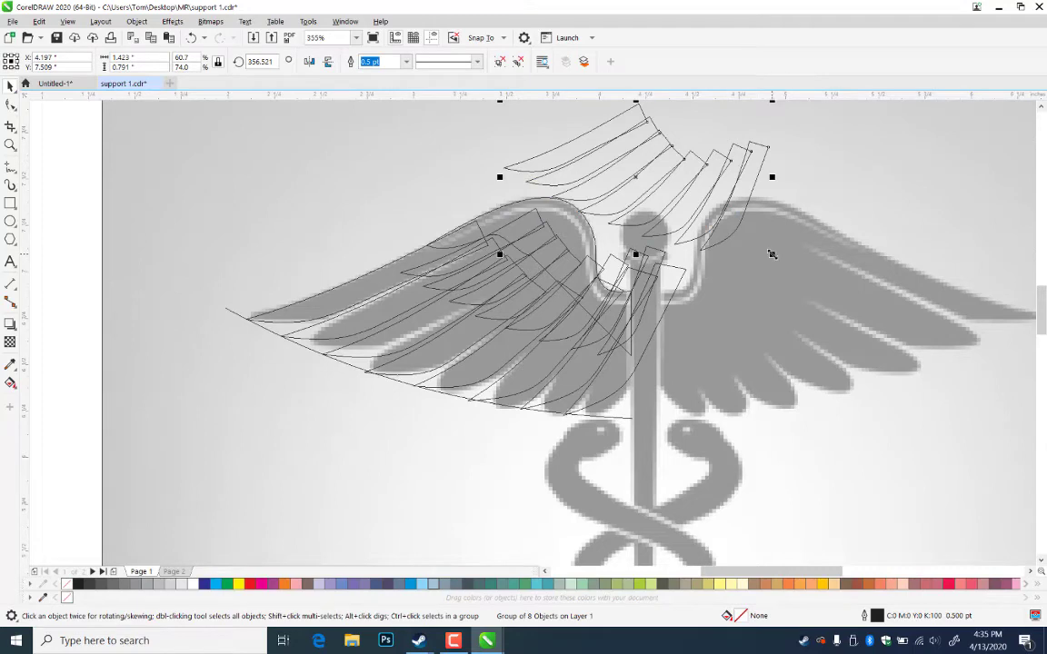
drag(772, 254, 732, 213)
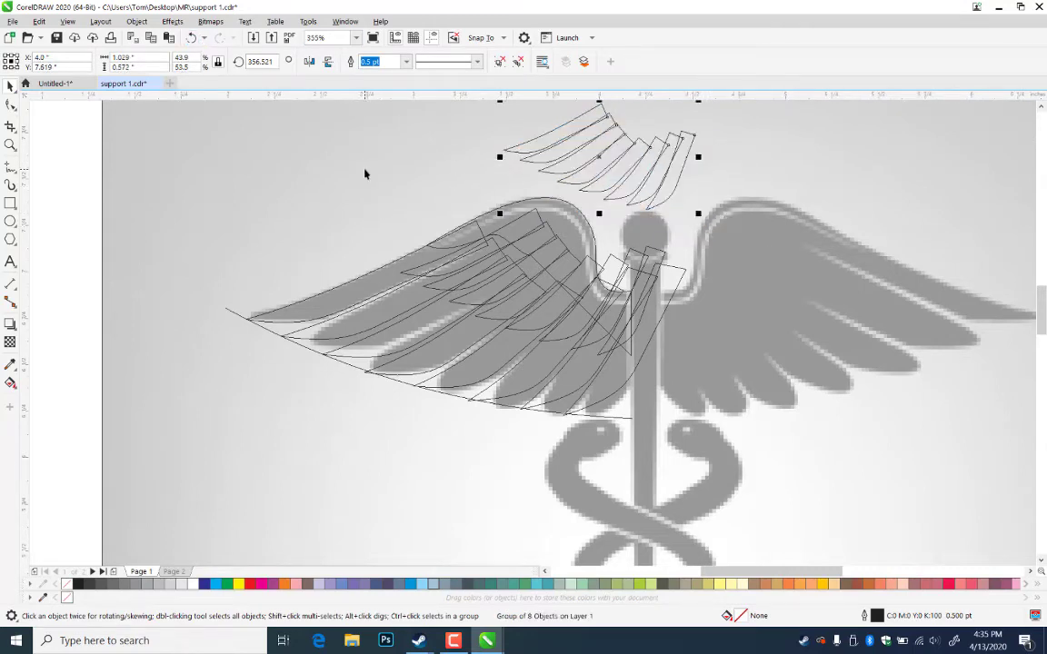
- Ungroup the reduced feather copy and weld its eight feathers into a single curve
key(ctrl+u)
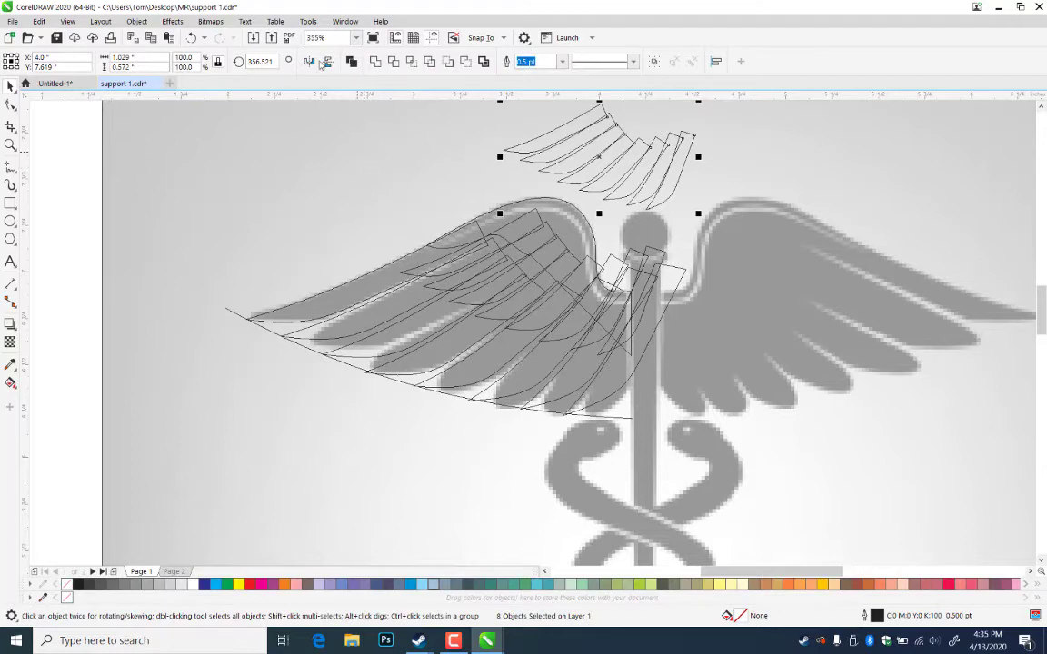
click(350, 61)
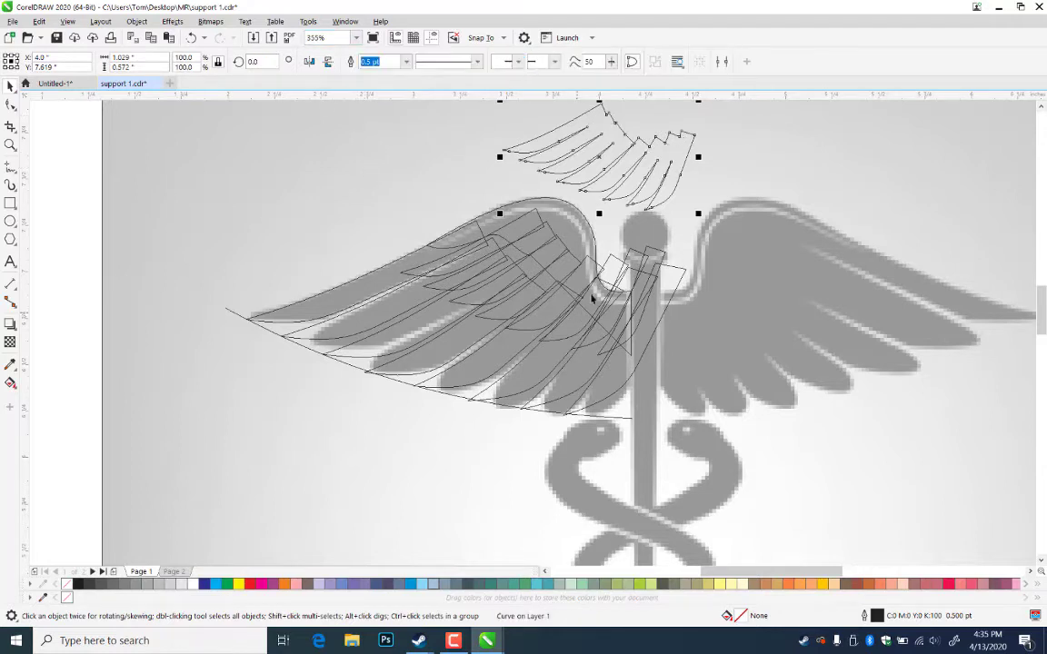
click(688, 153)
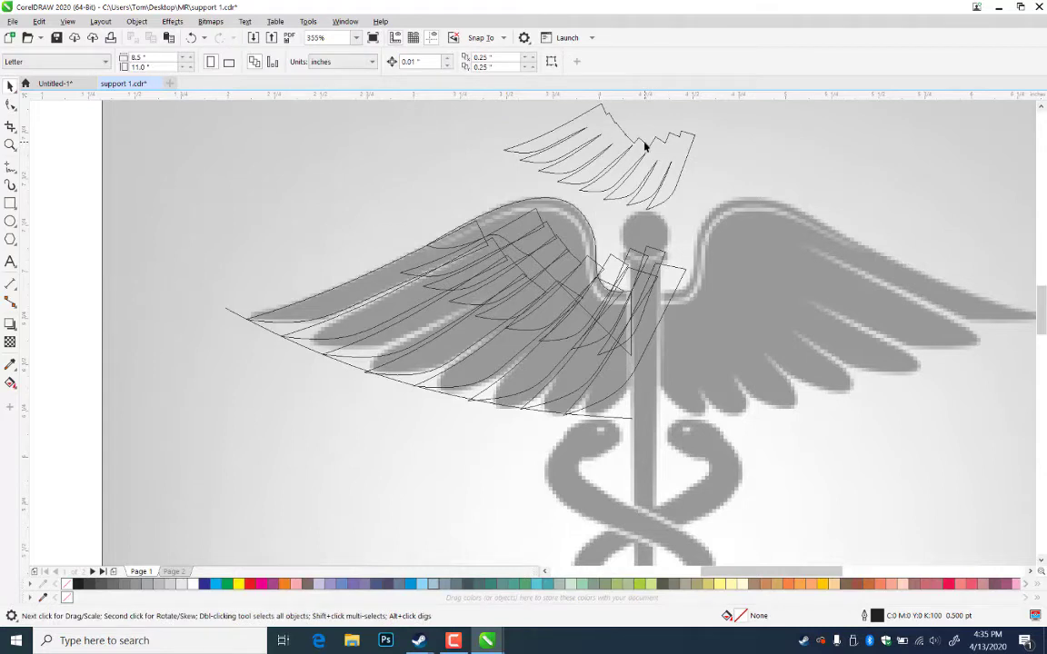
- Rotate the welded feather curve to 25.307 degrees, reduced to about 0.85 by 0.42 inches, and place it over the right wing
click(645, 146)
click(644, 145)
mouse_move(699, 217)
mouse_down()
mouse_move(723, 142)
mouse_move(719, 154)
mouse_up()
click(688, 139)
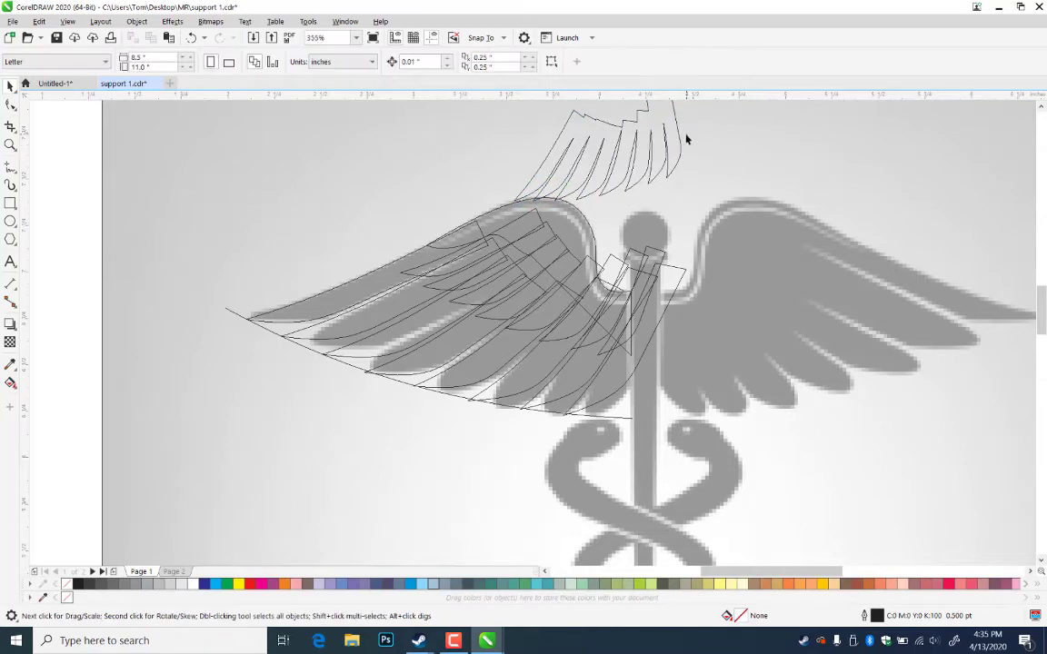
mouse_move(611, 121)
mouse_down()
mouse_move(909, 263)
mouse_move(859, 209)
mouse_move(827, 196)
mouse_move(820, 219)
mouse_move(801, 217)
mouse_up()
click(869, 238)
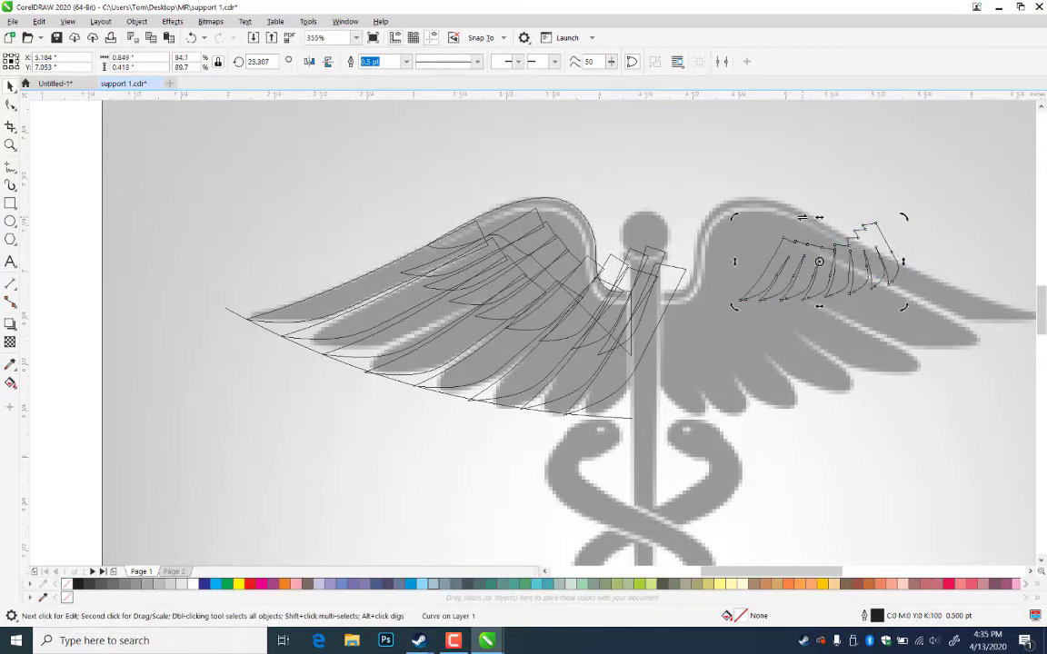
click(953, 263)
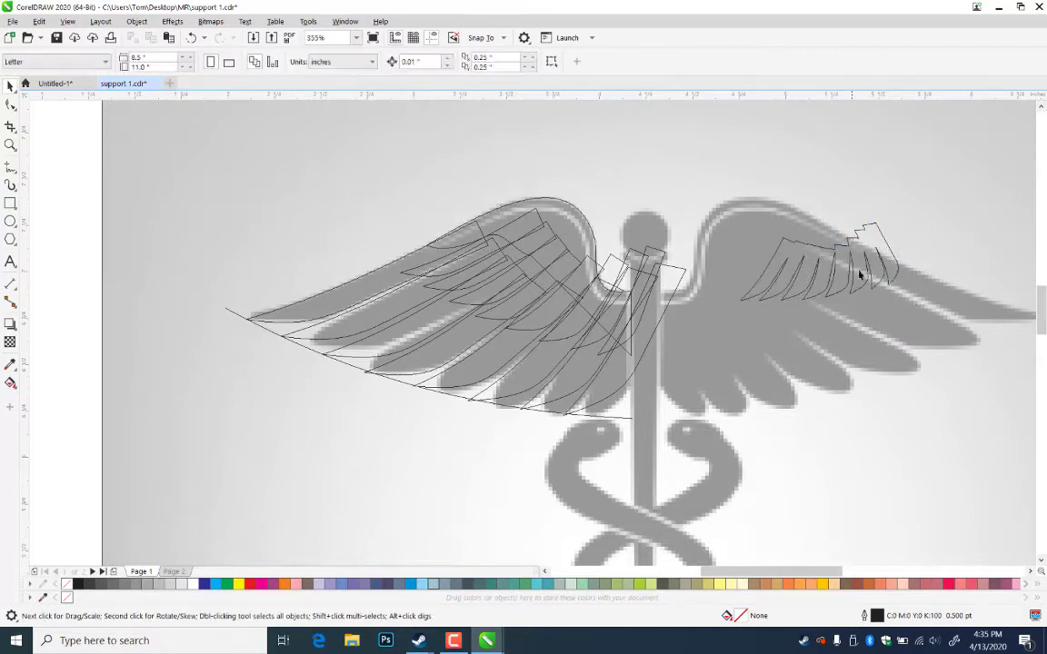
- Move the welded feather curve to just above the left wing and scale it down further
drag(847, 244, 543, 137)
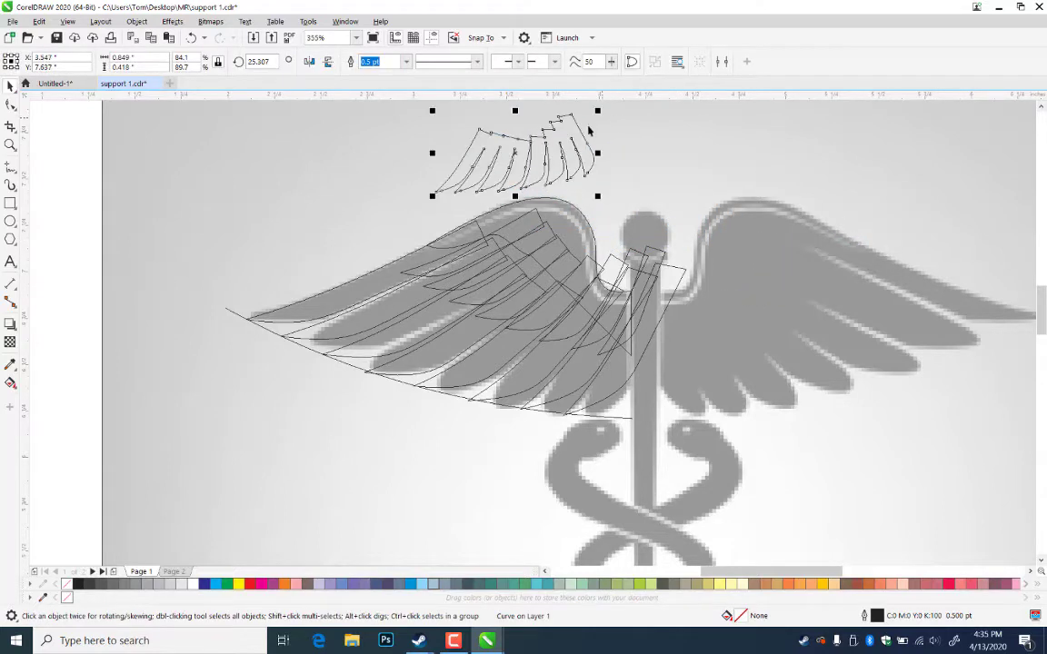
drag(598, 110, 589, 132)
drag(594, 126, 613, 172)
click(614, 172)
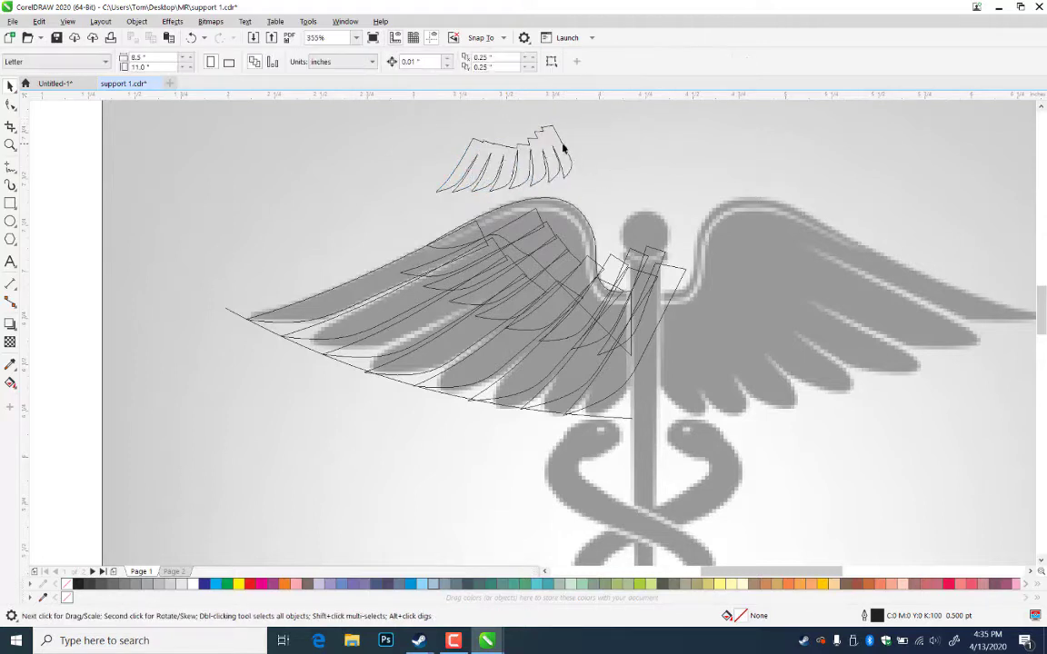
- Rotate the welded feather curve to 354.268 degrees and move it onto the upper left wing beneath the wing-top outline
click(564, 150)
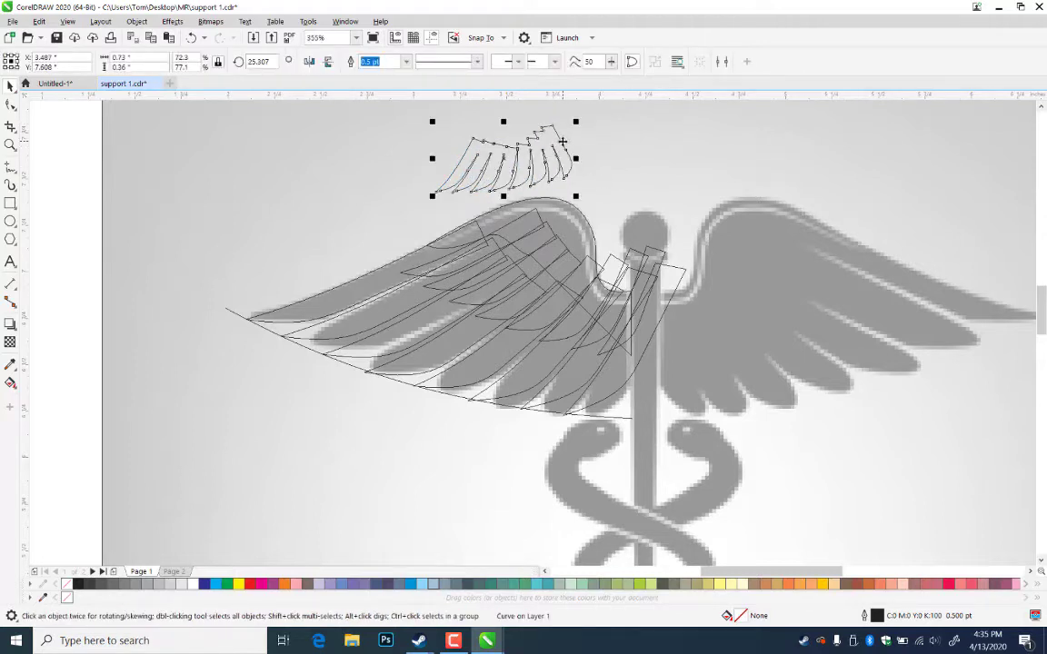
click(563, 141)
drag(580, 125, 602, 164)
drag(506, 171, 587, 296)
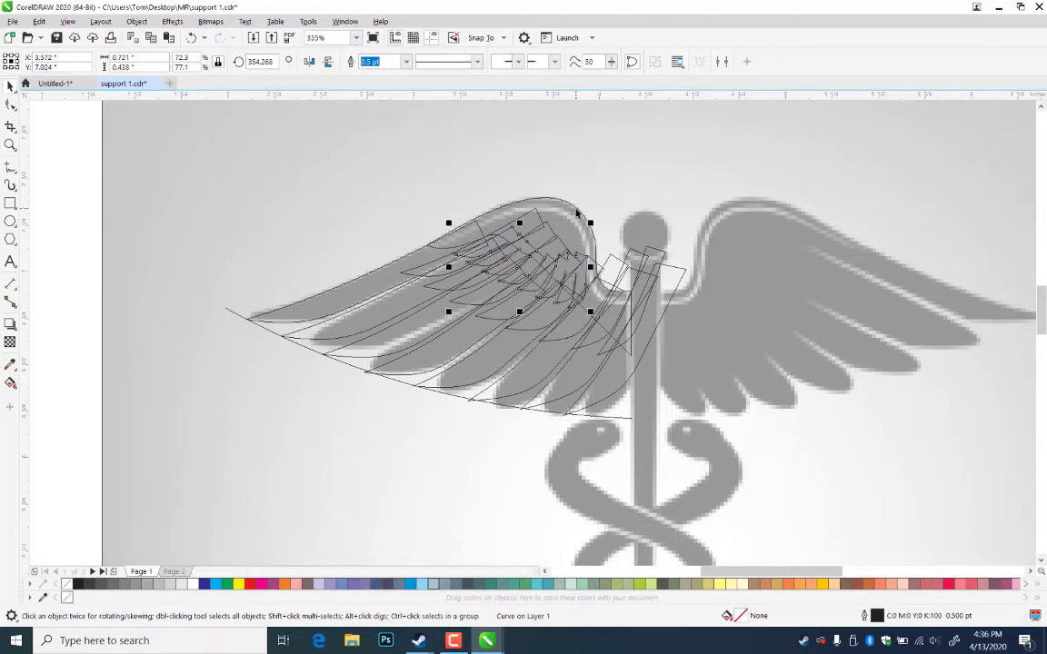
- Try welding the feather curve to the wing-top outline, move the result aside to inspect it, and undo both changes
shift+click(577, 211)
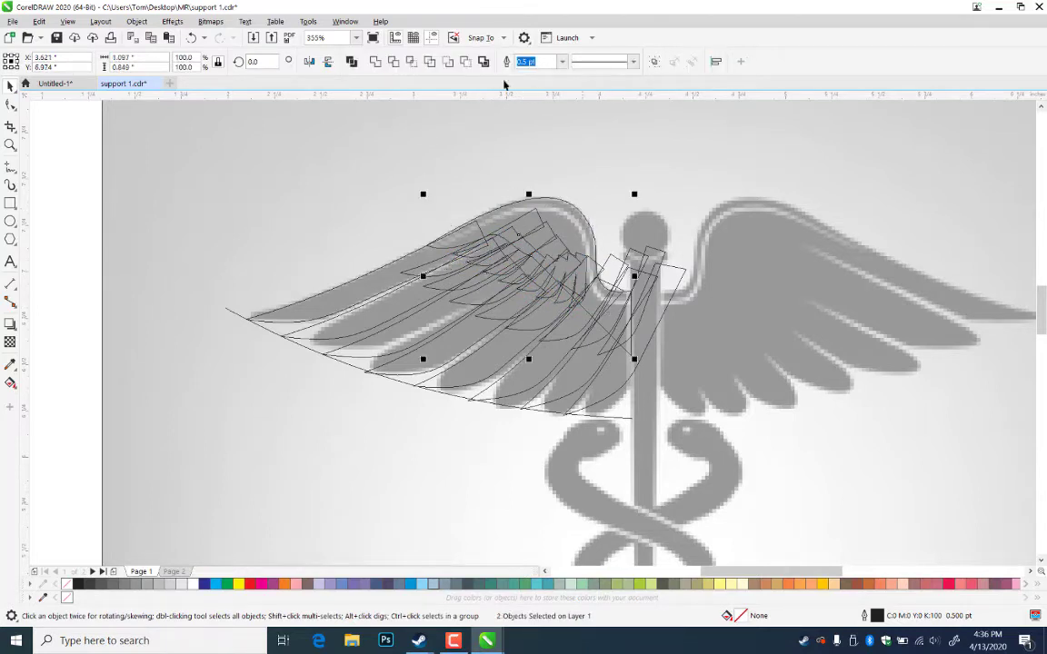
click(376, 65)
click(710, 204)
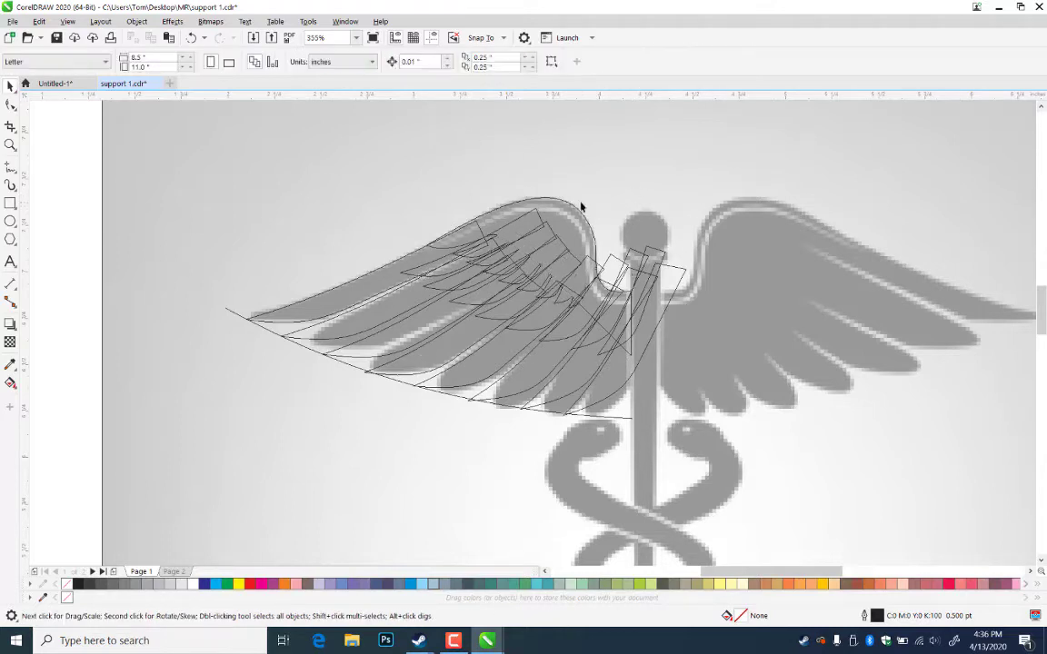
drag(577, 212, 785, 163)
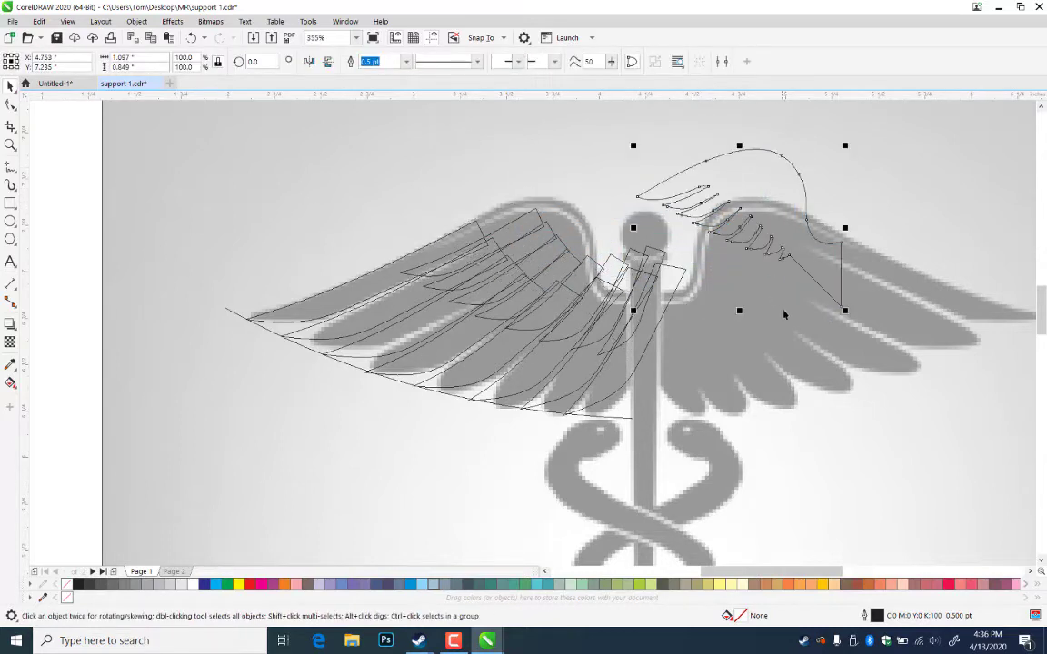
key(ctrl+z)
key(ctrl+shift+z)
key(ctrl+z)
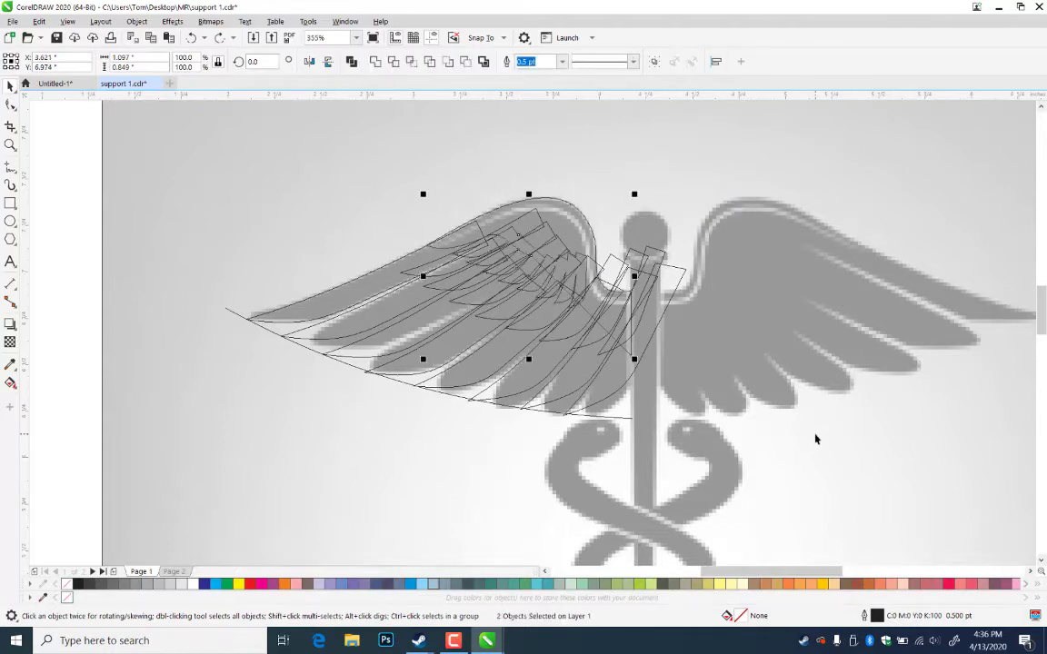
key(Escape)
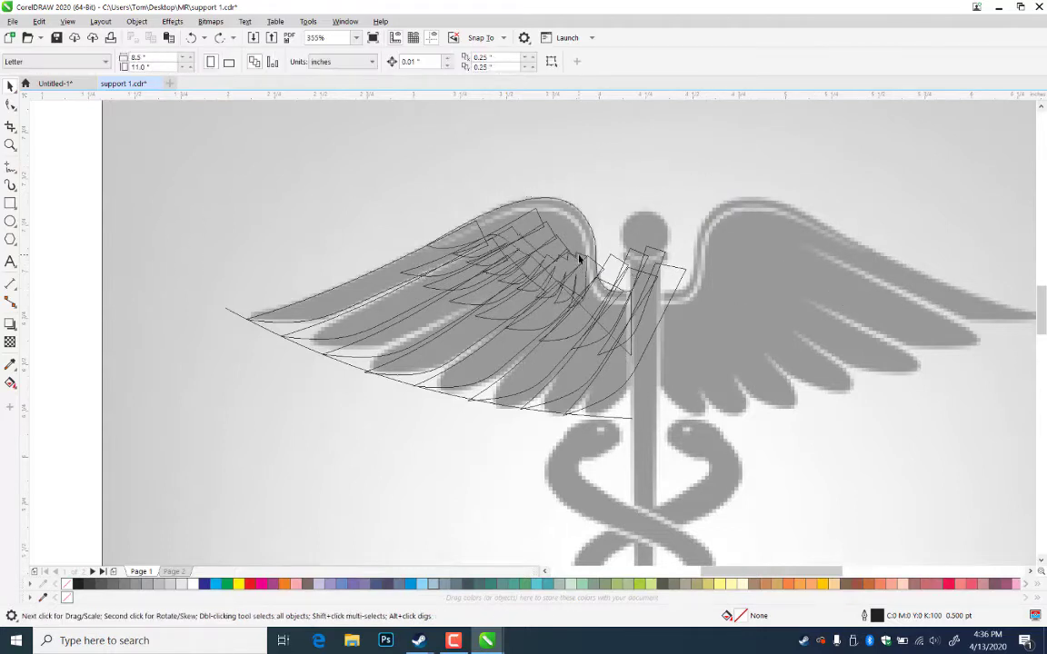
- Place two copies of the feather curve along the wing toward the staff, rotated to 3.728 degrees
drag(579, 258, 678, 309)
click(678, 309)
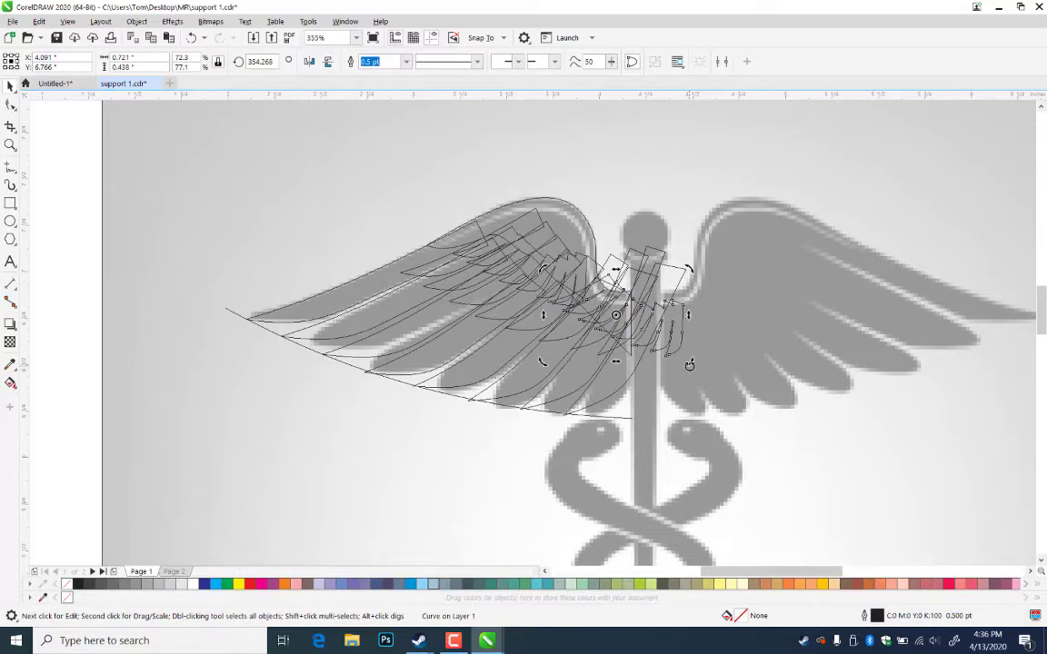
drag(690, 365, 649, 312)
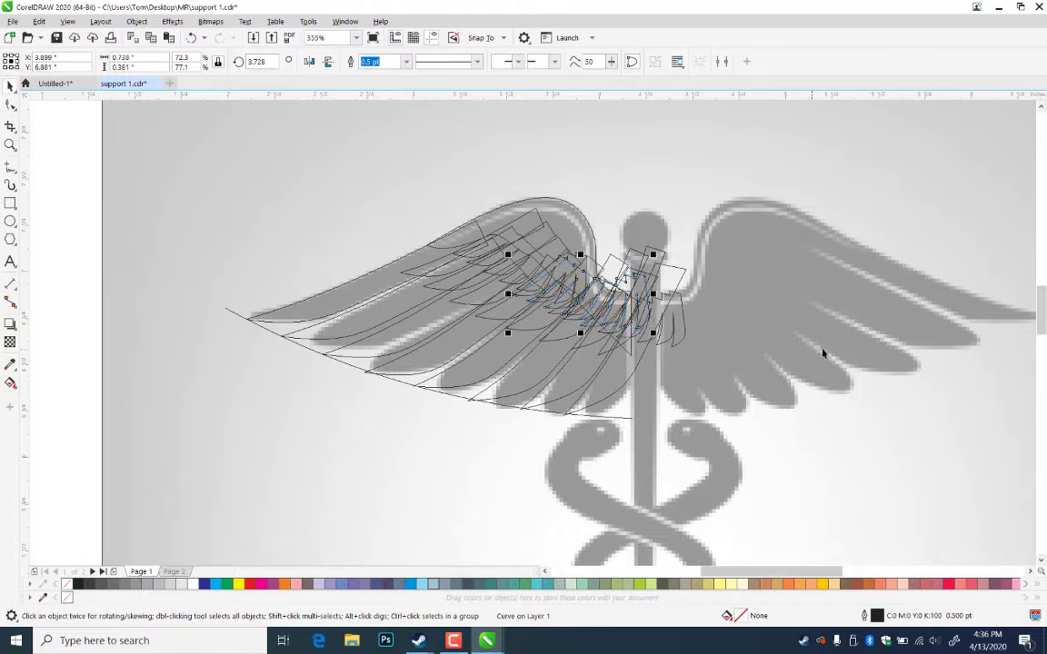
click(311, 269)
- Weld the original feather curve to the wing-top outline on the left wing
click(10, 146)
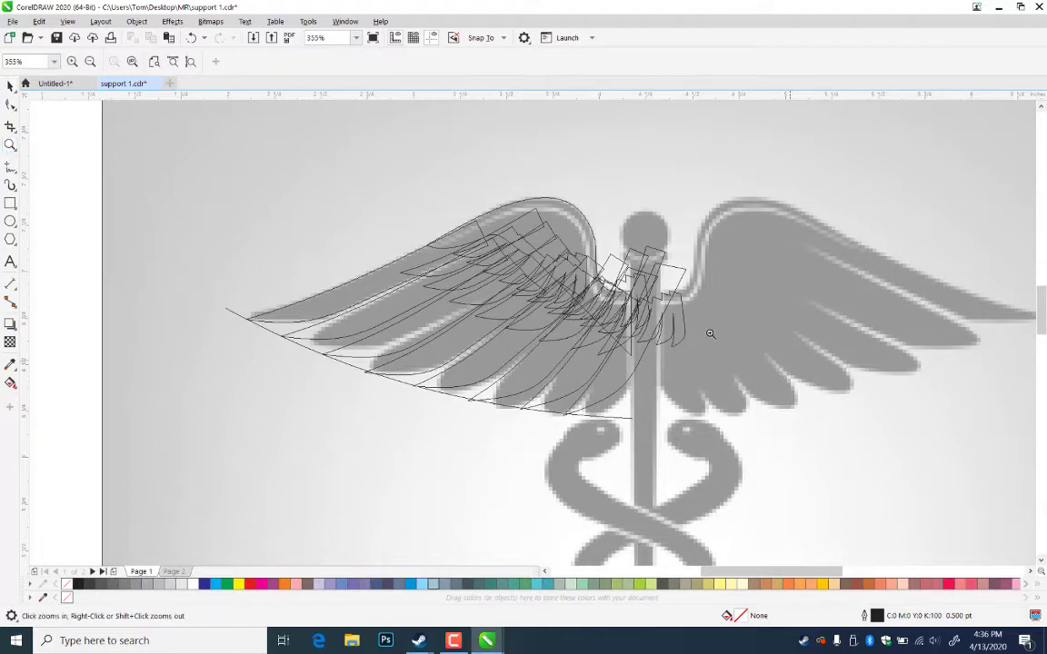
click(656, 327)
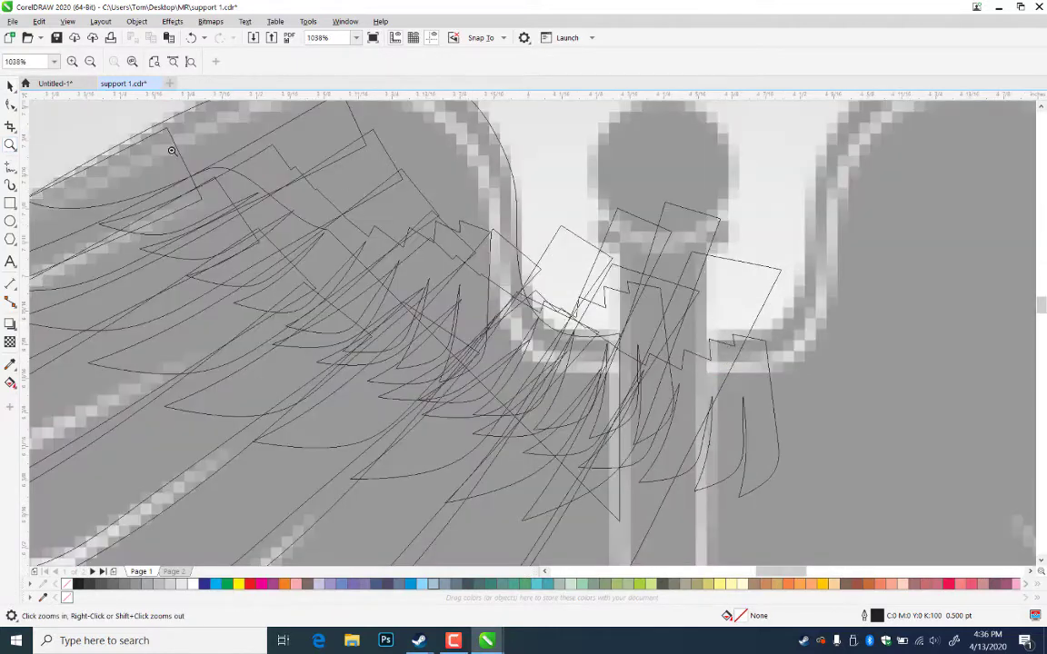
click(10, 85)
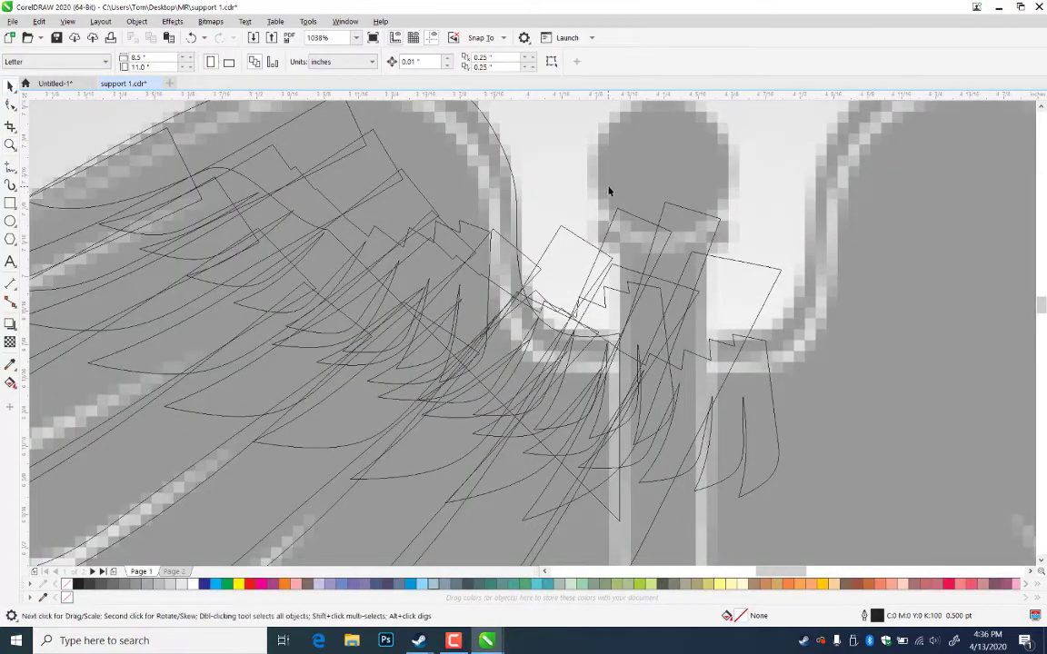
click(408, 179)
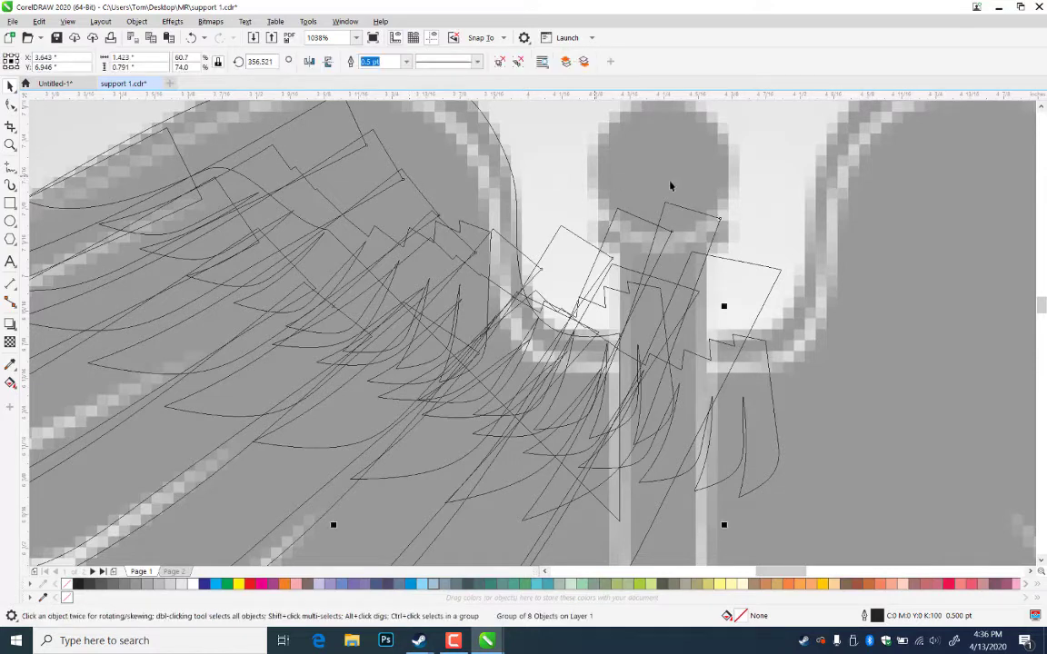
key(Escape)
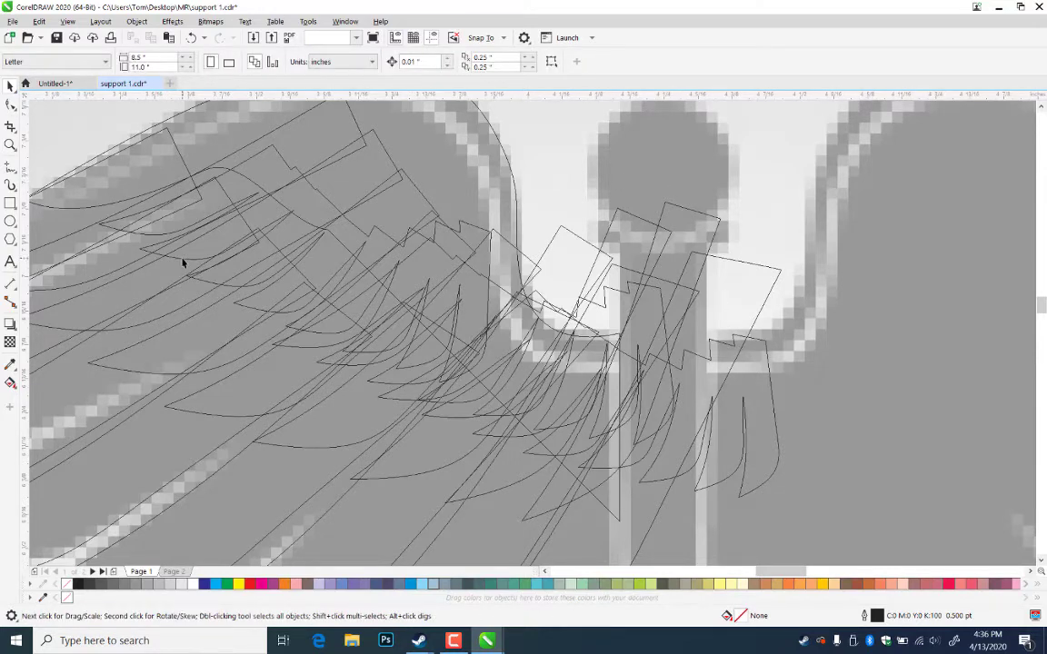
click(183, 262)
shift+click(148, 128)
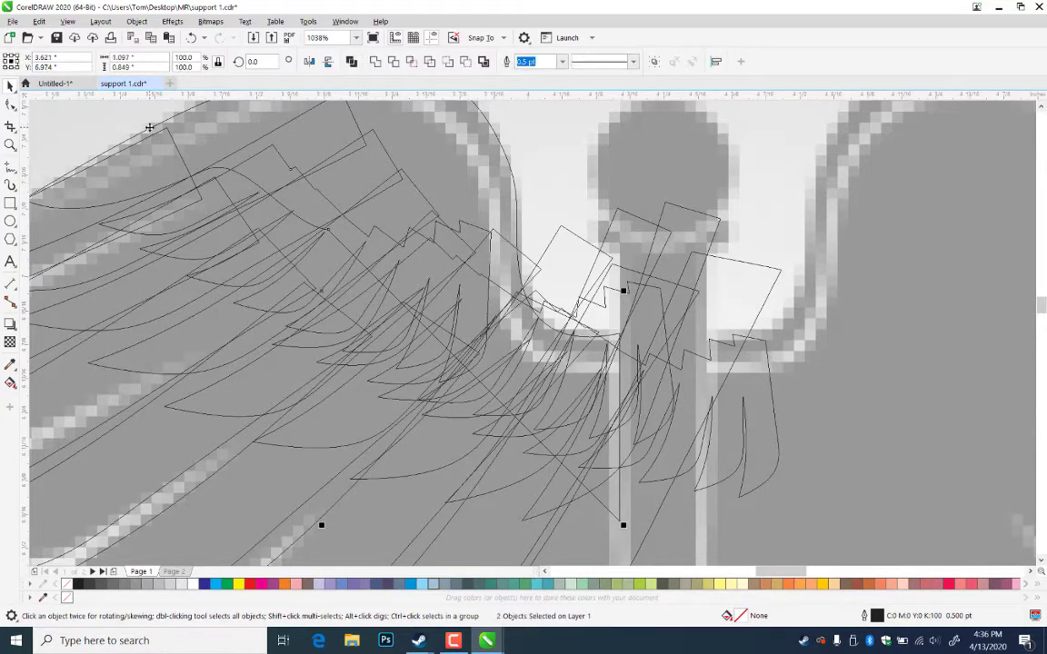
click(373, 63)
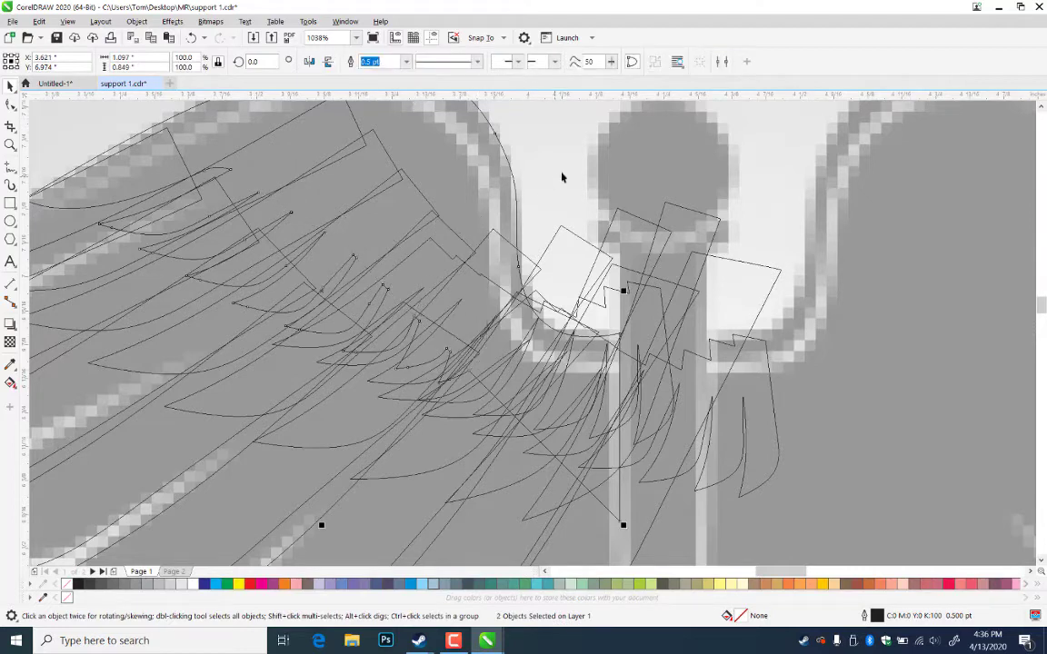
click(514, 283)
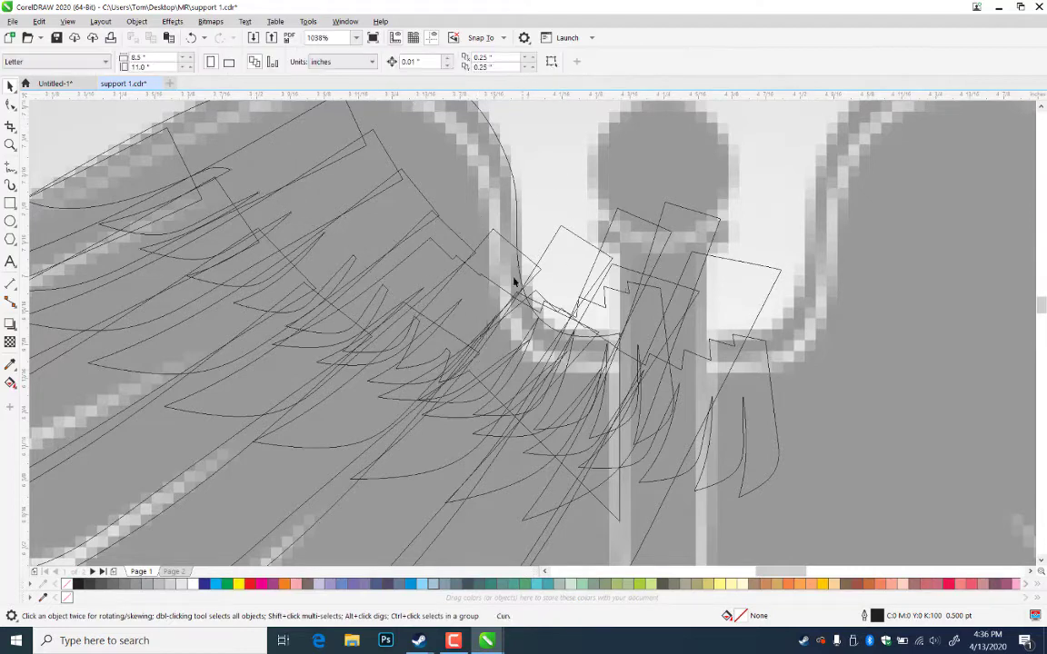
- Pull the feather copy nearest the right wing away from the others and delete it
click(455, 422)
drag(455, 422, 613, 496)
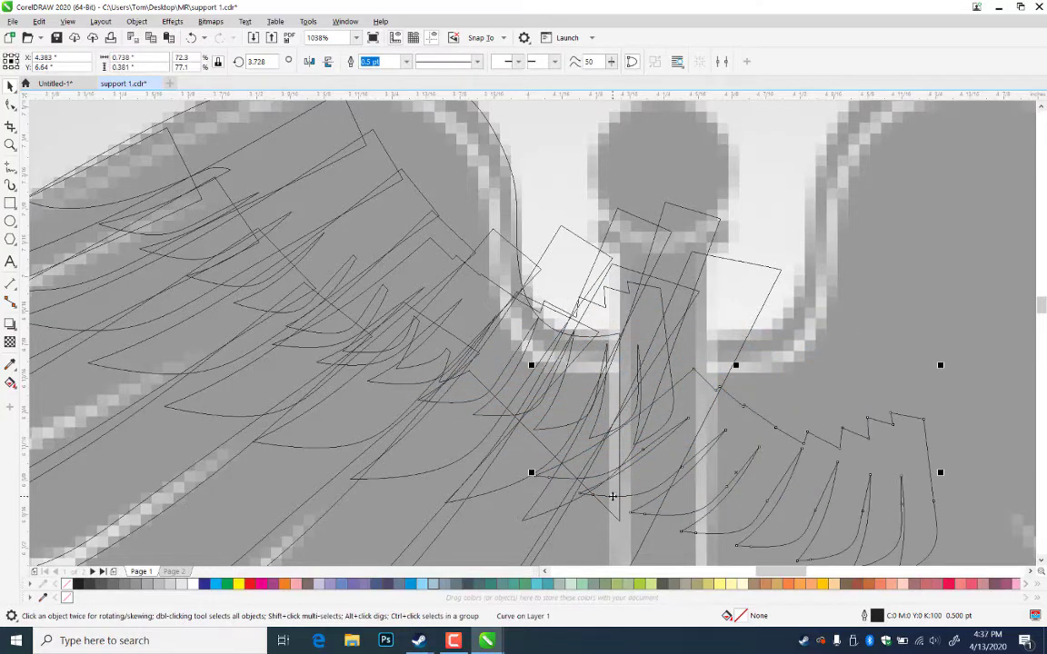
key(Delete)
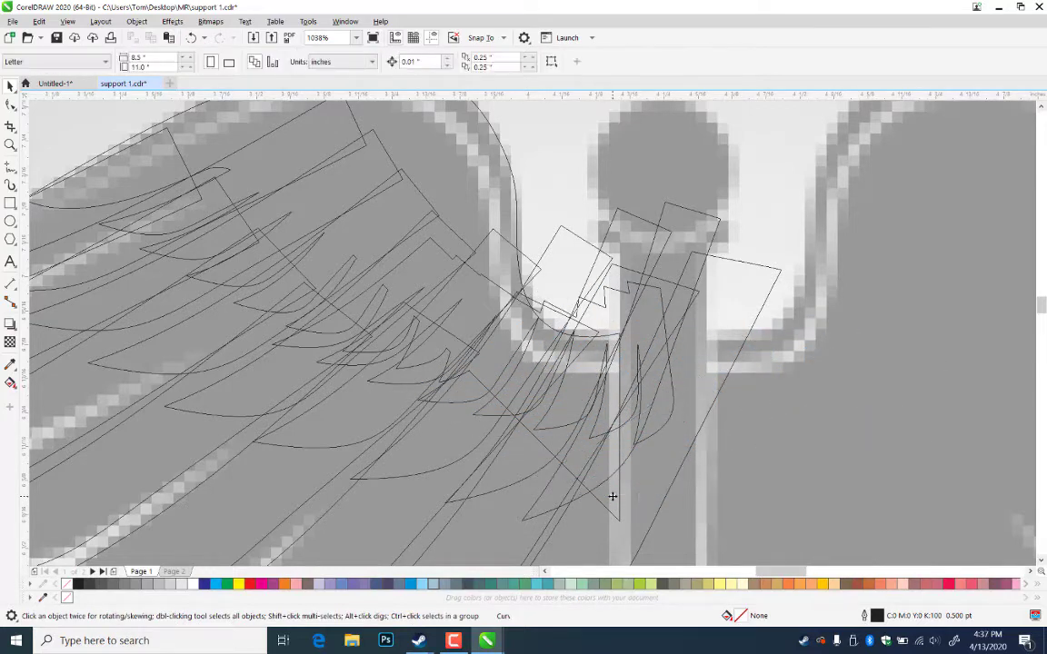
- Reposition the remaining feather copy so it overlaps the inner feathers of the welded wing-top shape, centred at about 3.805, 6.912 inches
click(461, 408)
mouse_move(461, 408)
mouse_down()
mouse_move(502, 449)
mouse_move(454, 393)
mouse_move(449, 411)
mouse_move(497, 481)
mouse_move(514, 273)
mouse_move(523, 289)
mouse_move(501, 370)
mouse_move(469, 406)
mouse_up()
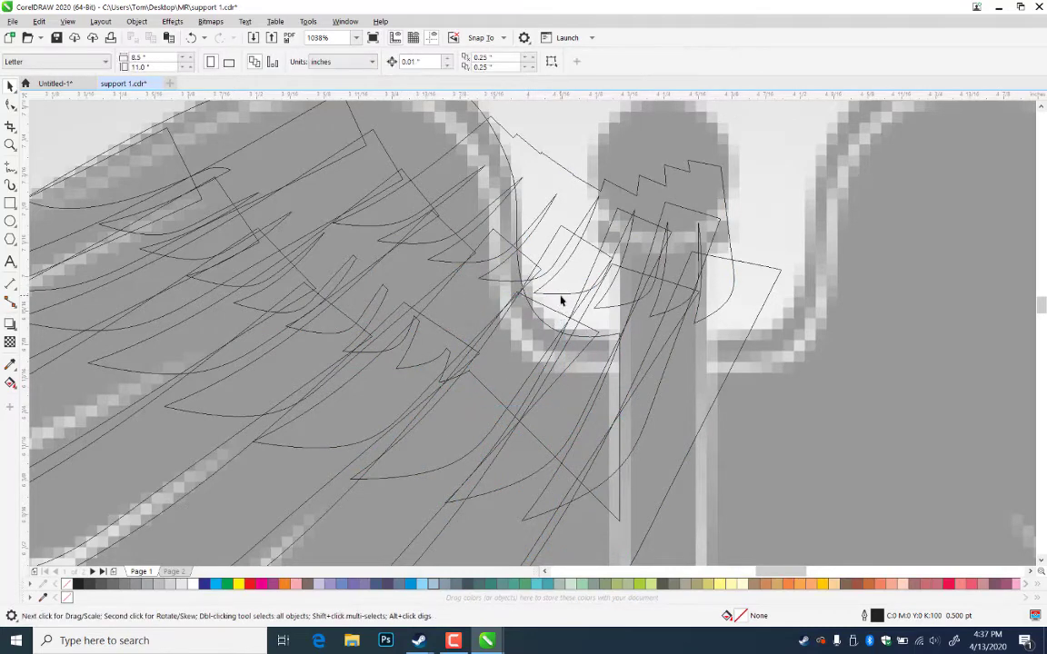
drag(558, 298, 450, 405)
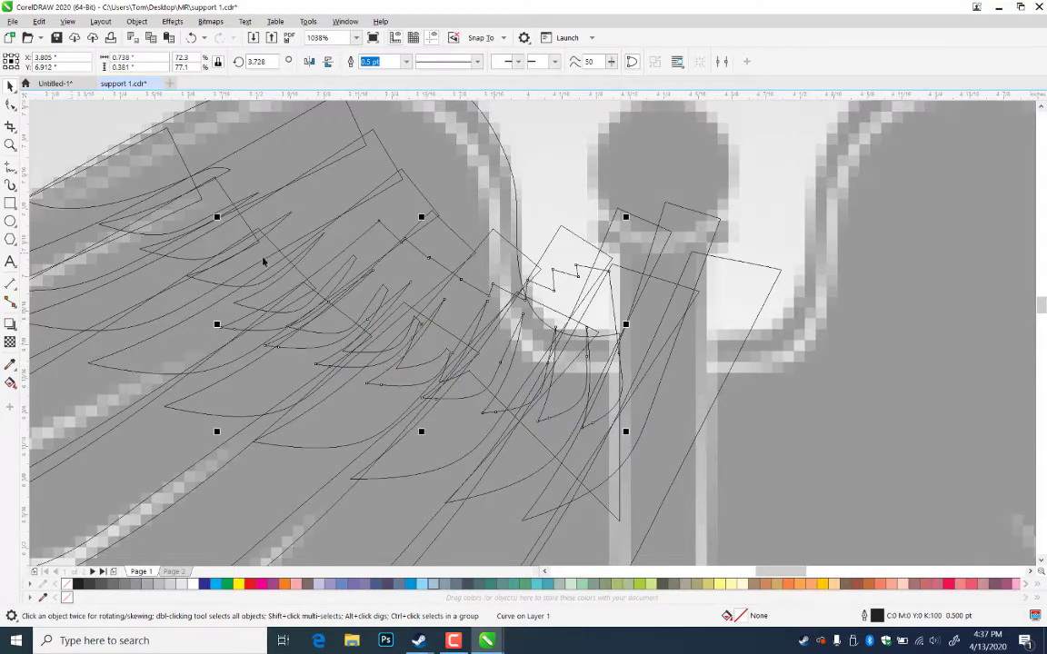
- Draw a closed straight-sided shape of about 0.487 by 0.365 inches over the outermost feathers of the copied curve
click(11, 167)
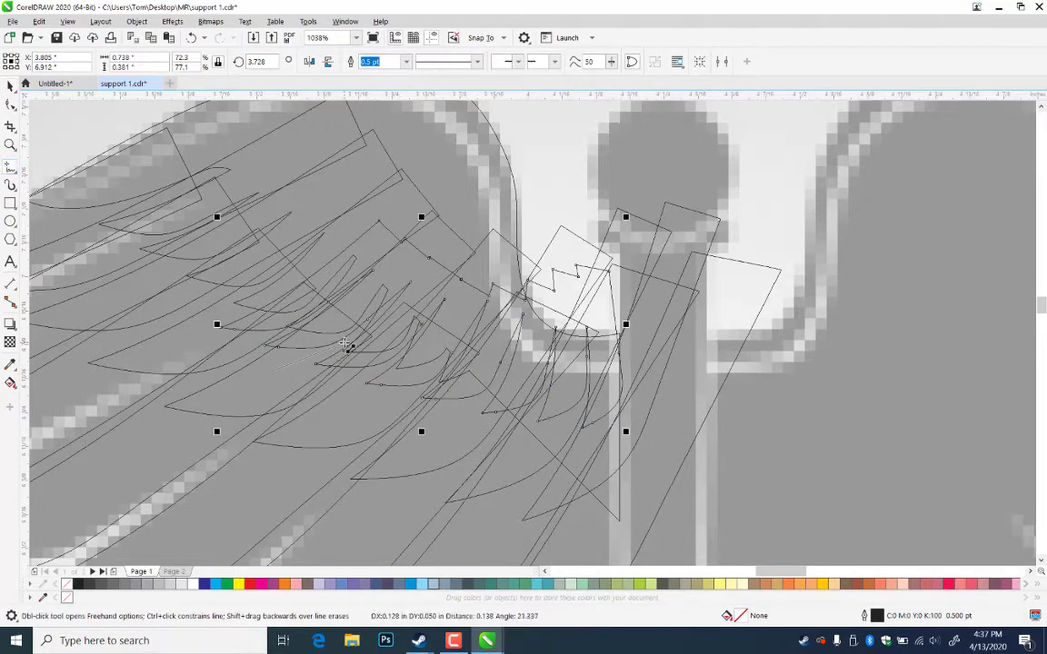
double_click(348, 340)
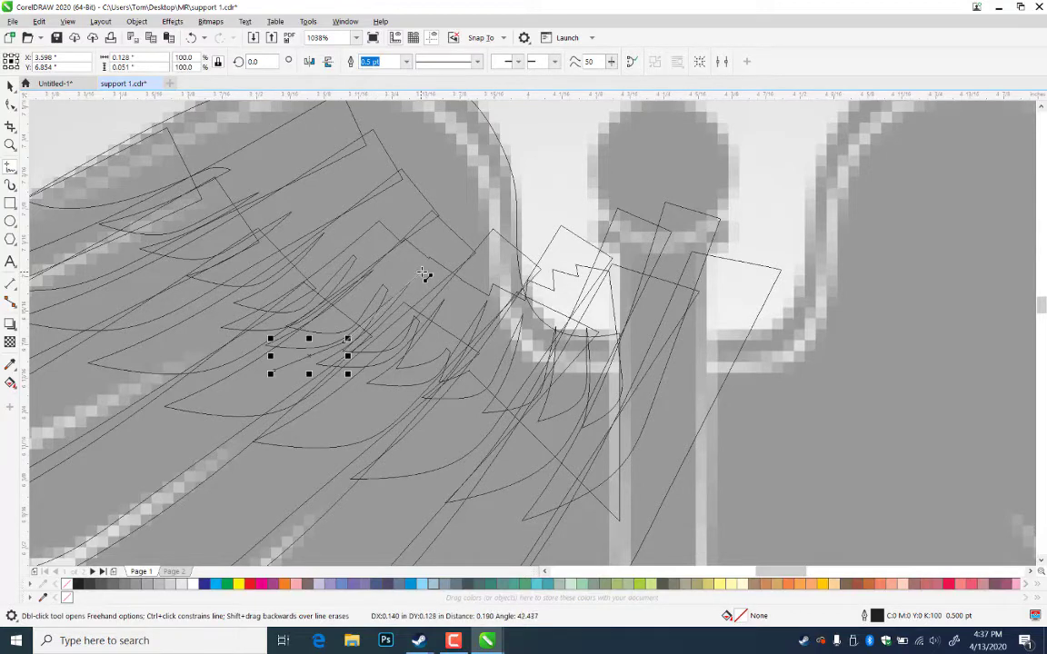
mouse_move(424, 274)
mouse_down()
mouse_move(458, 210)
mouse_move(272, 171)
mouse_move(193, 325)
mouse_up()
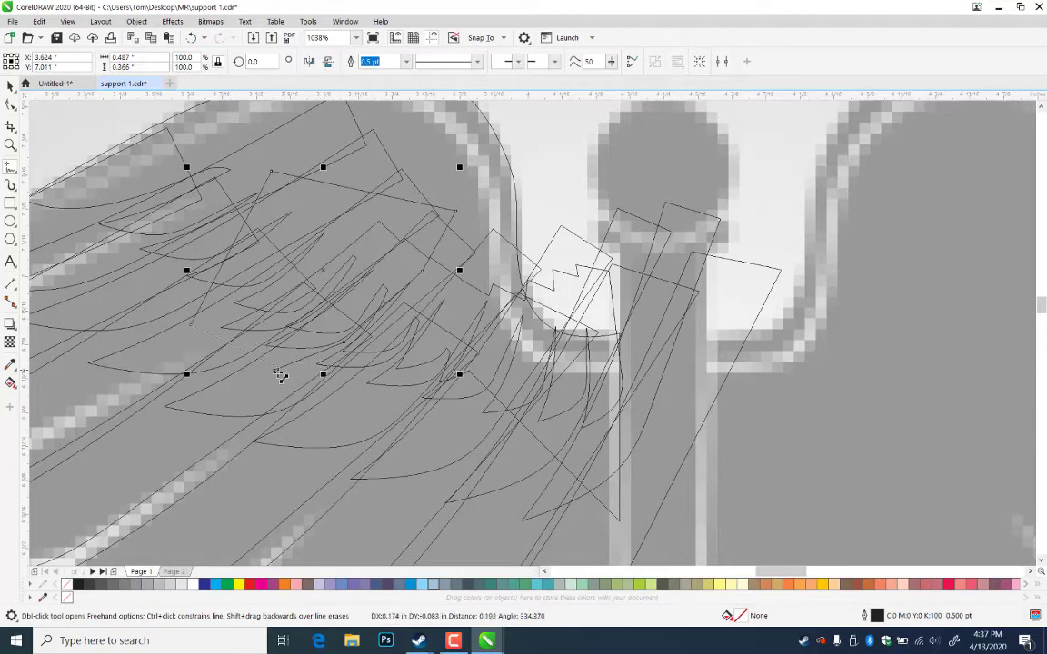
click(10, 85)
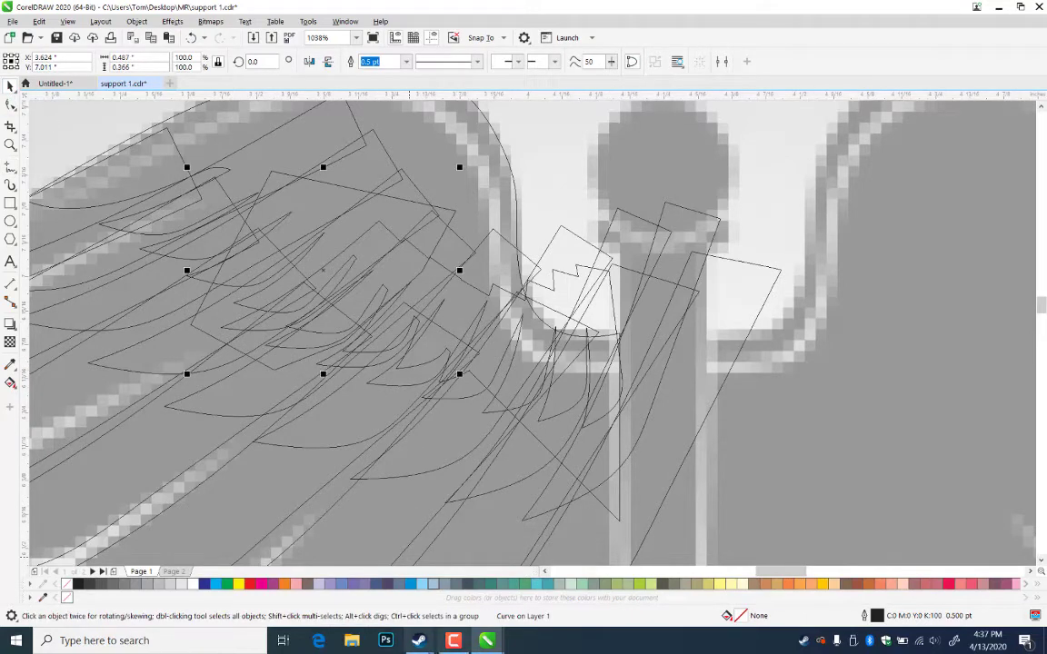
click(453, 640)
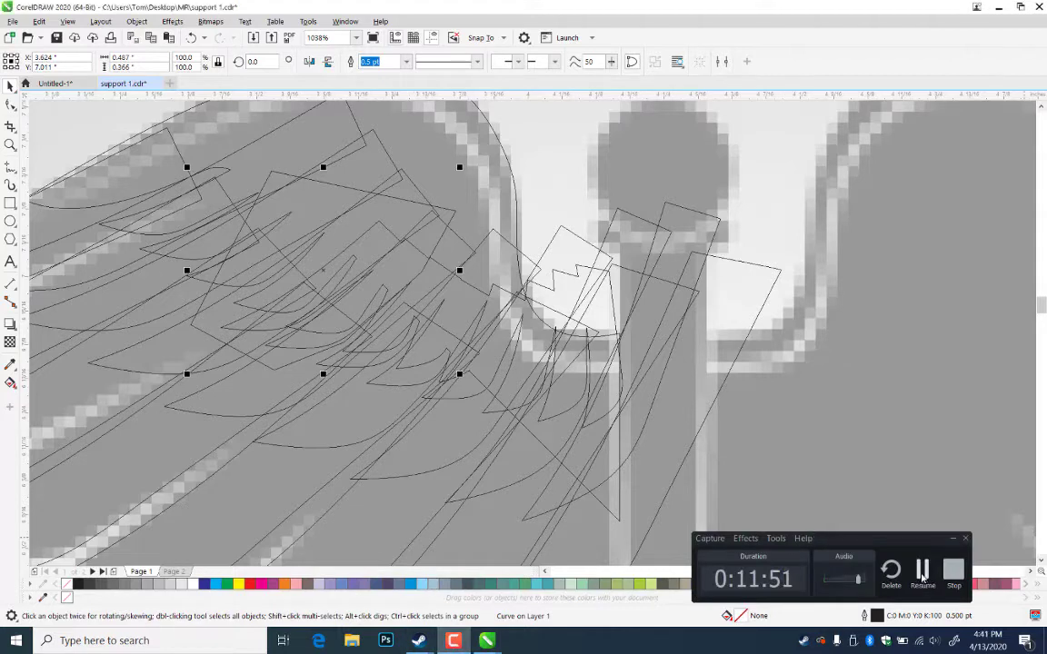
click(932, 585)
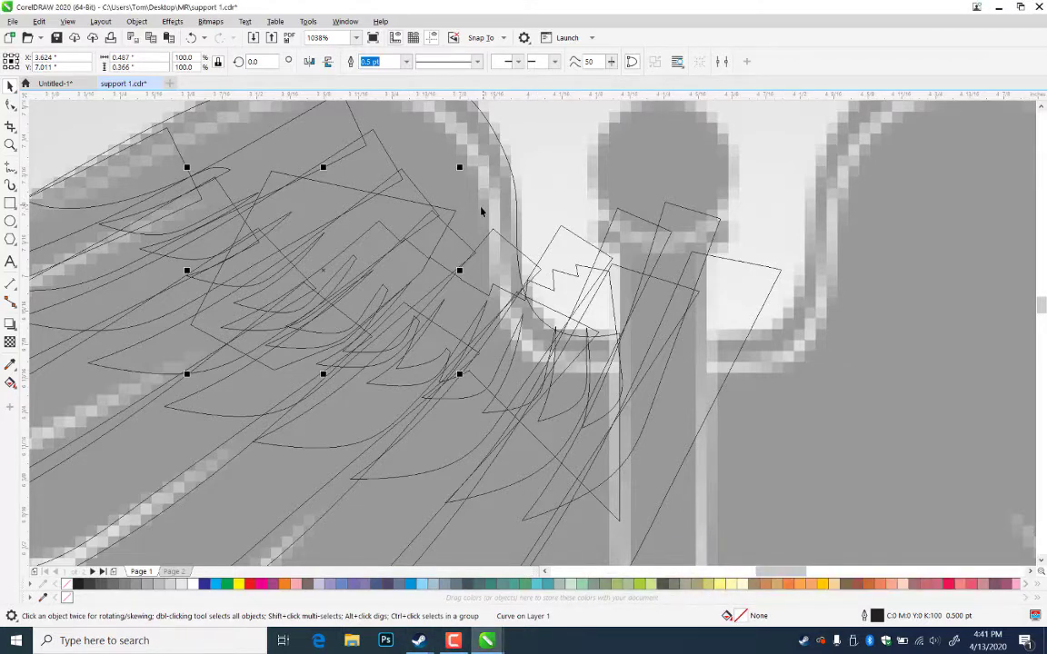
- Trim the outermost feathers off the copied feather curve with the straight-sided shape and delete that shape
click(449, 232)
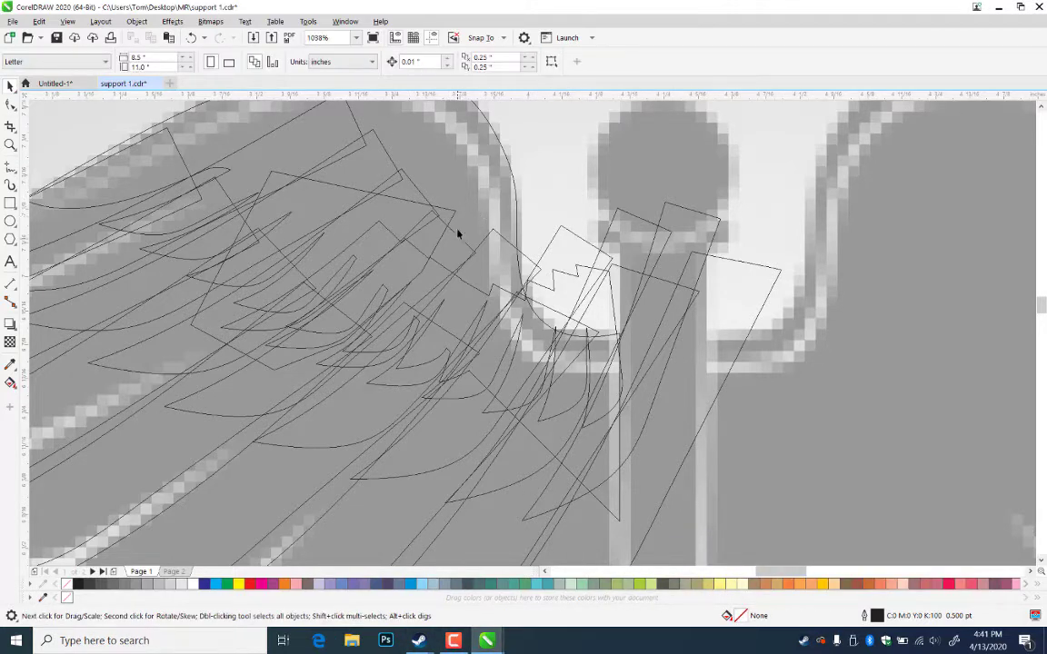
click(455, 220)
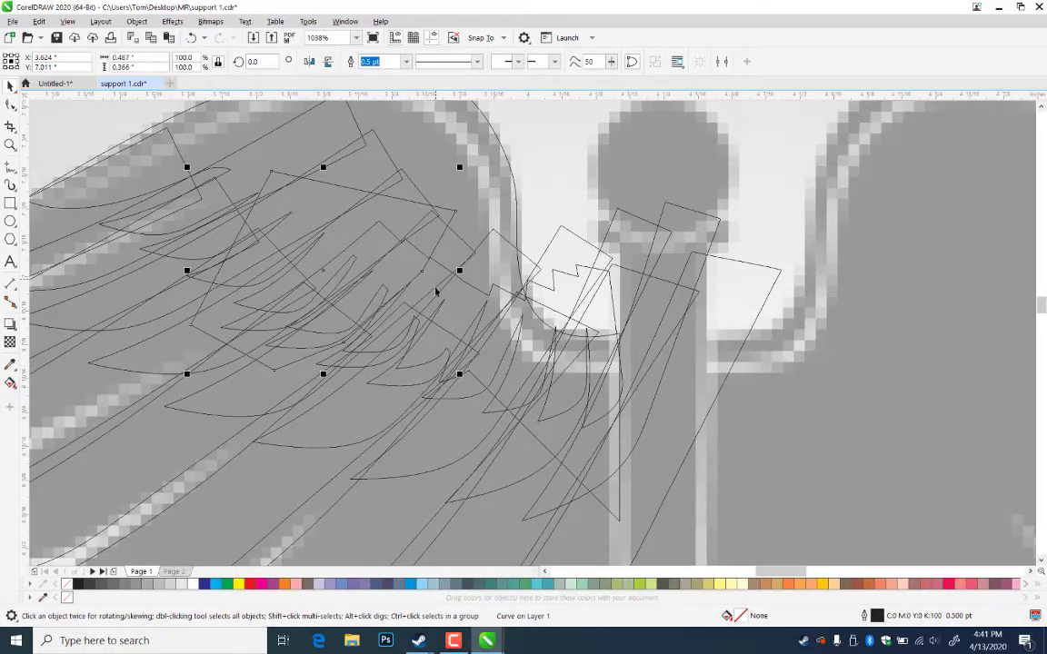
shift+click(303, 352)
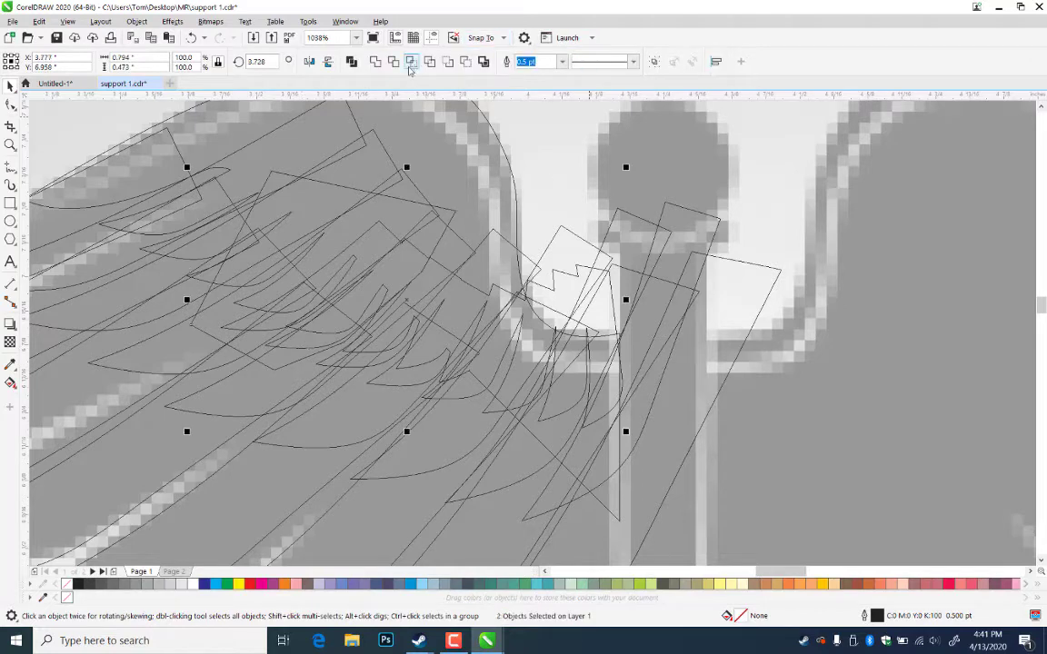
click(394, 62)
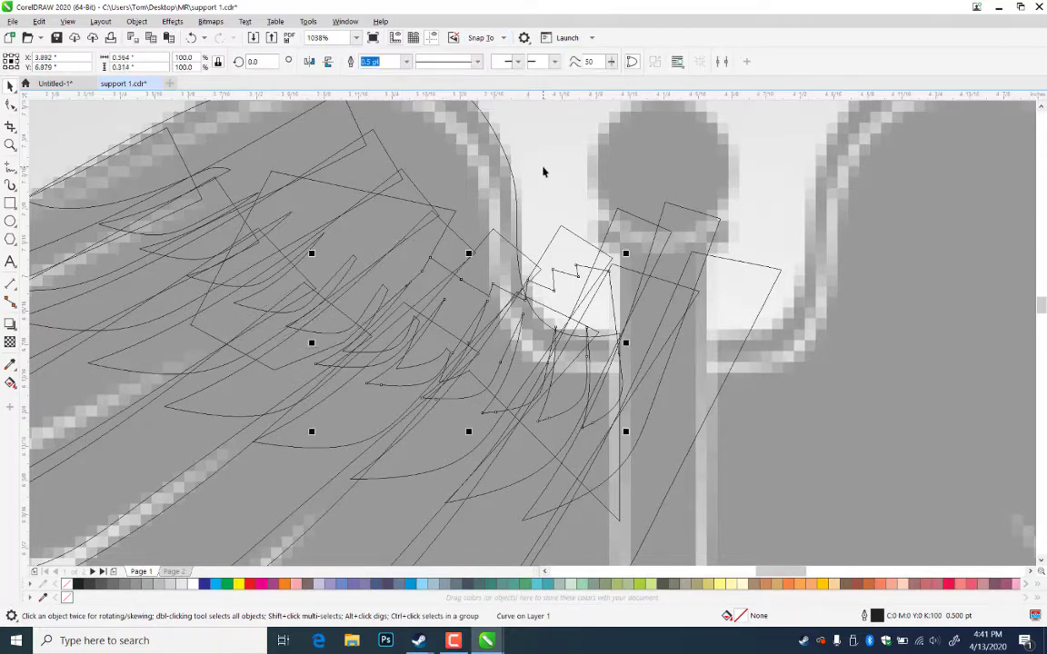
click(542, 174)
click(454, 214)
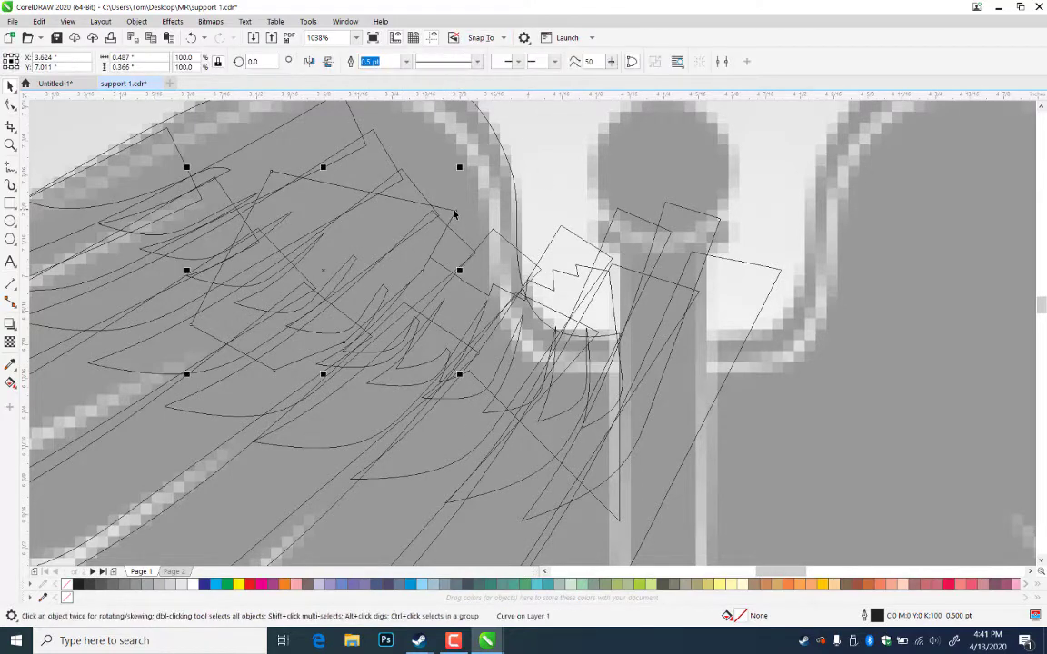
key(Escape)
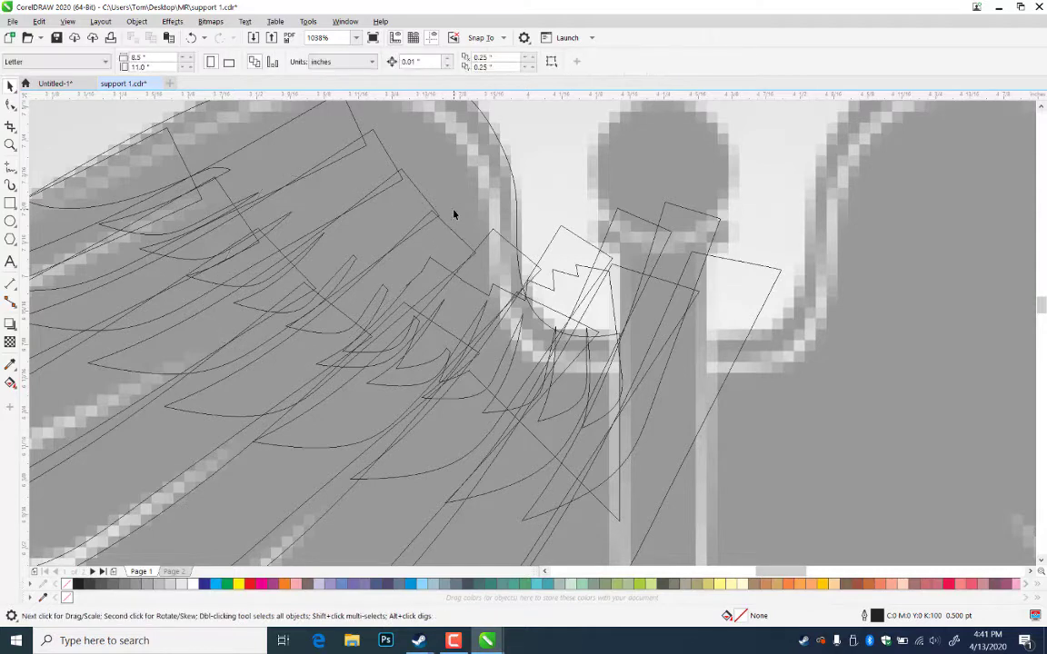
- Try to weld the trimmed feather curve onto the wing-top shape
click(407, 391)
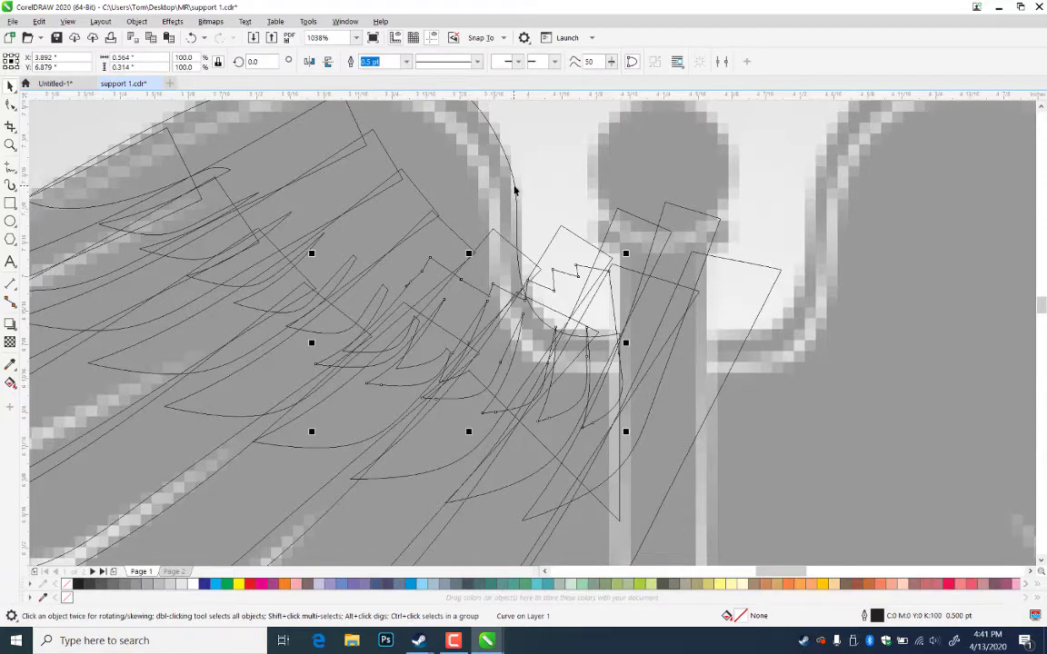
shift+click(514, 188)
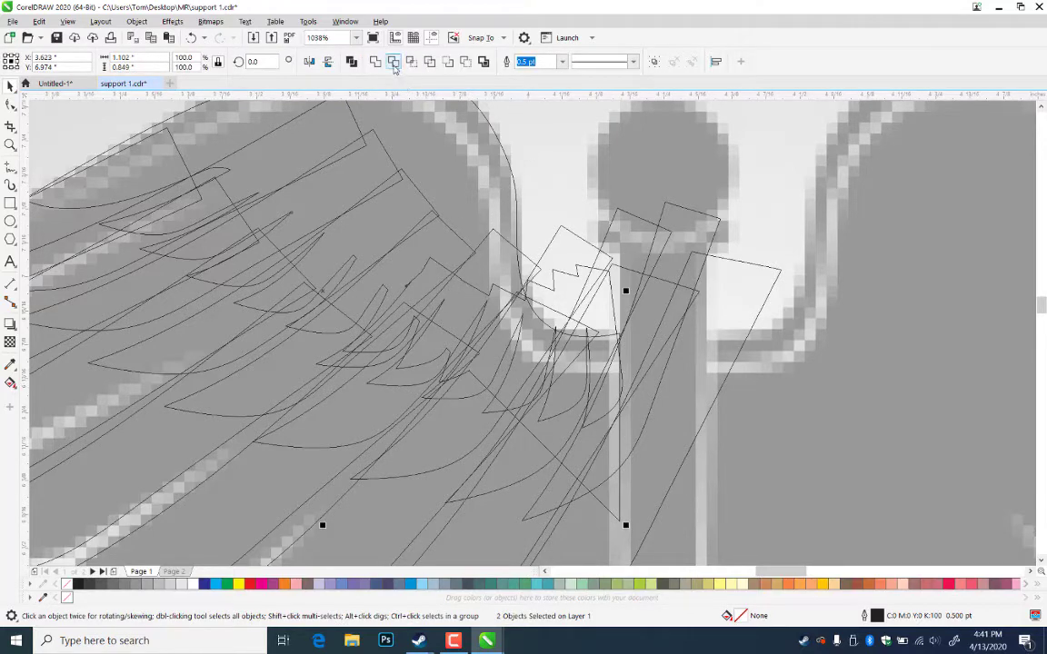
click(376, 63)
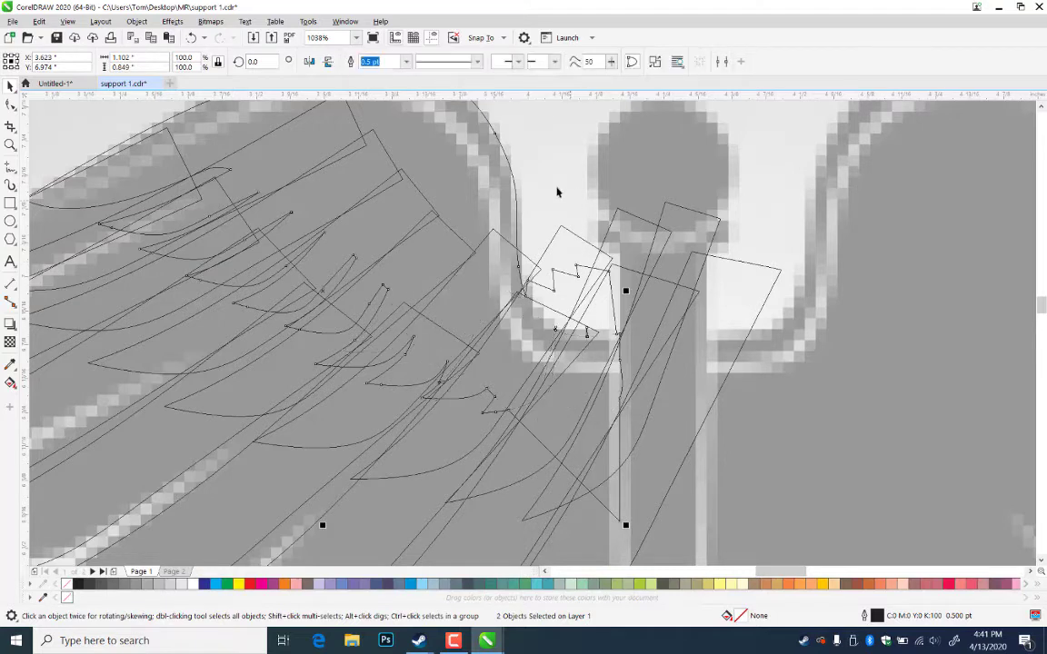
click(598, 225)
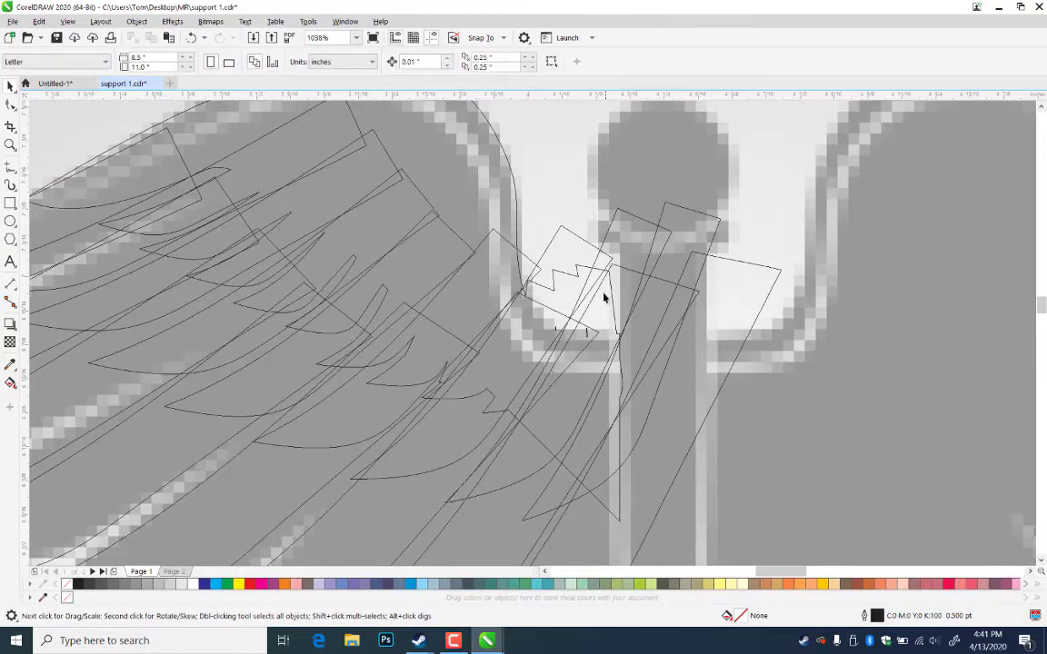
click(589, 339)
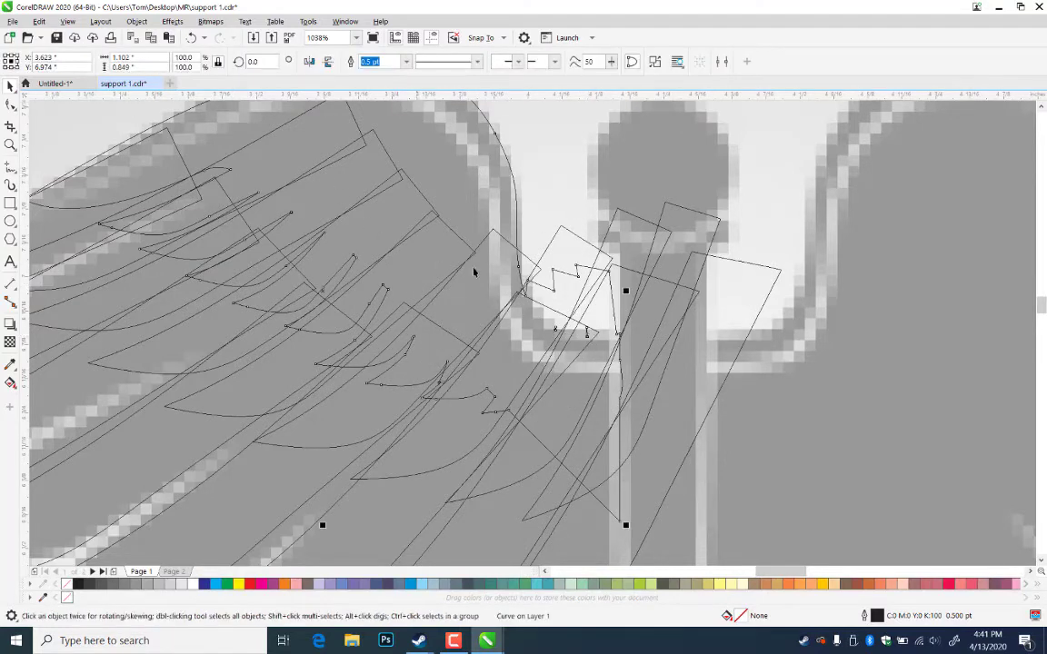
key(ctrl+z)
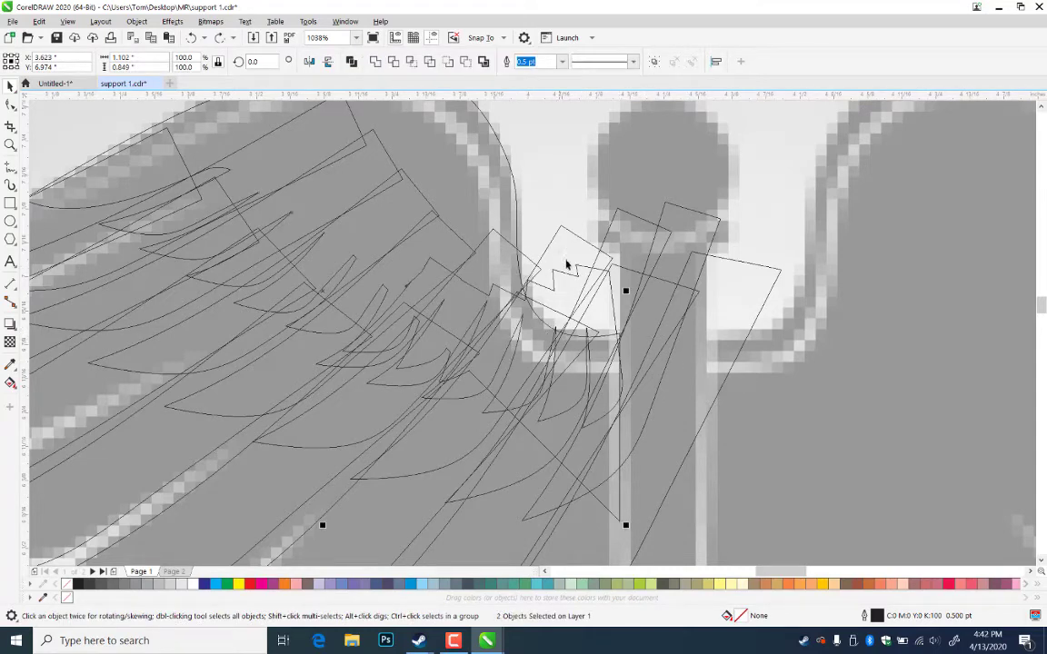
key(ctrl+l)
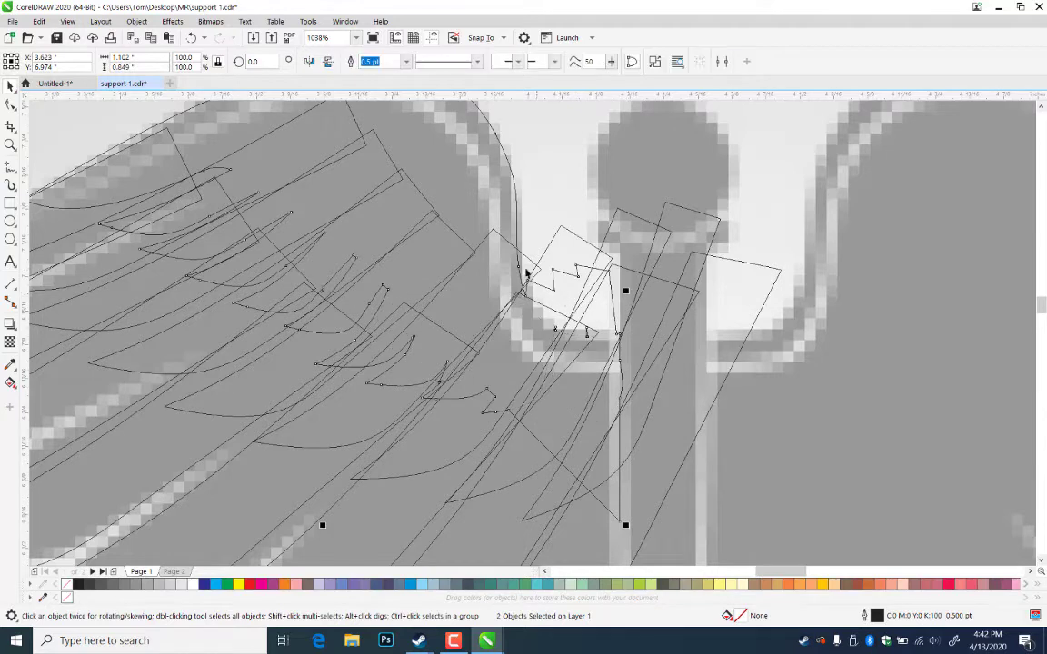
key(ctrl+z)
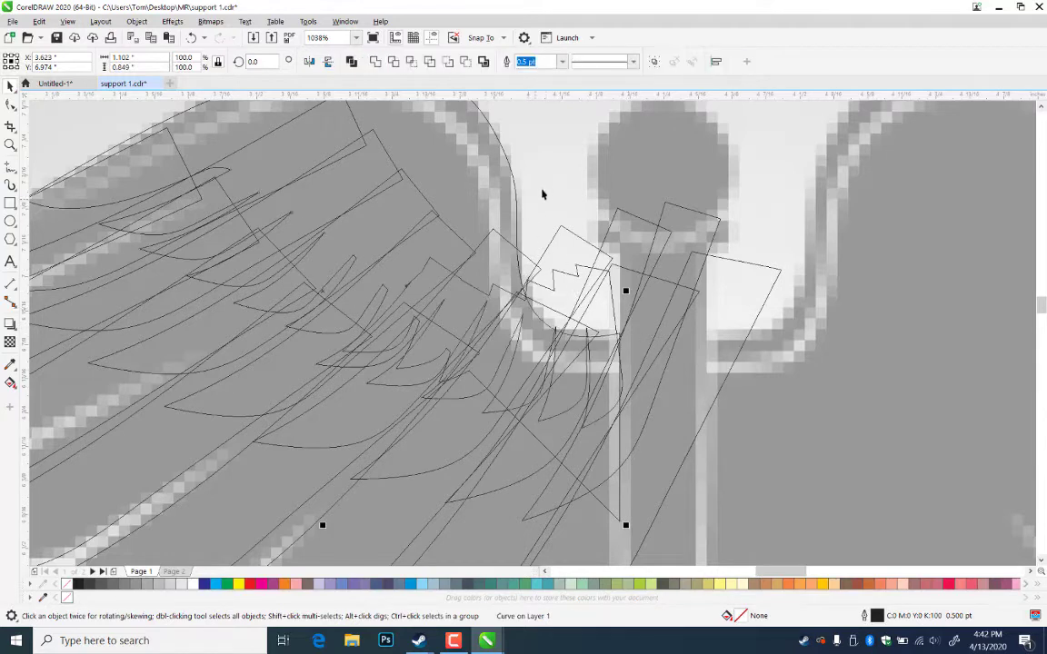
- Delete the jagged cut nodes along the upper edge of the trimmed feather curve beside the staff
click(542, 192)
click(554, 291)
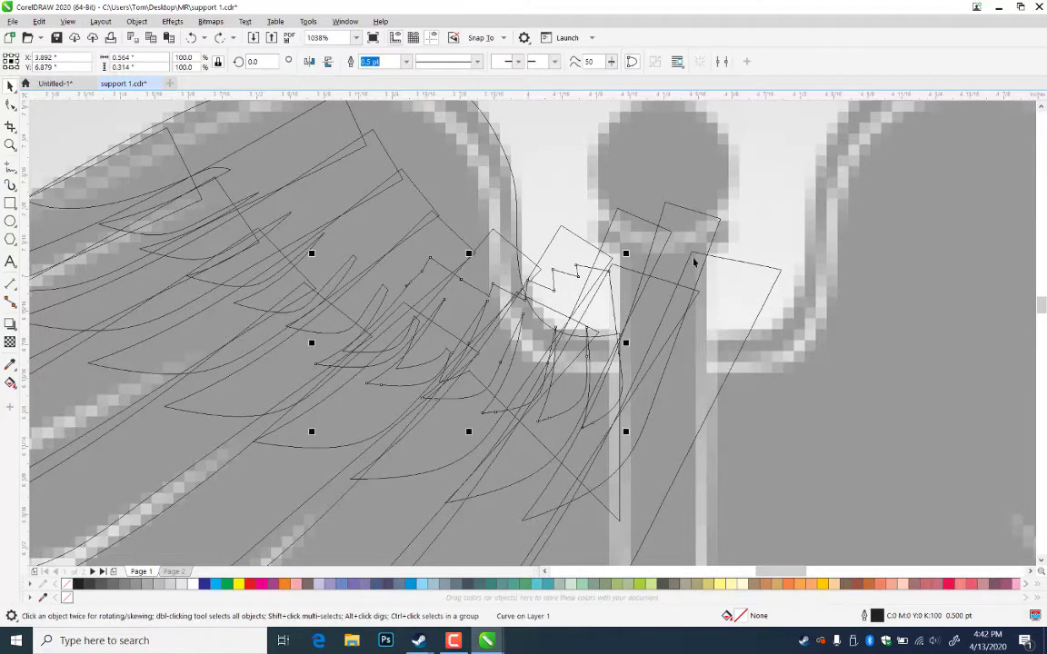
click(11, 105)
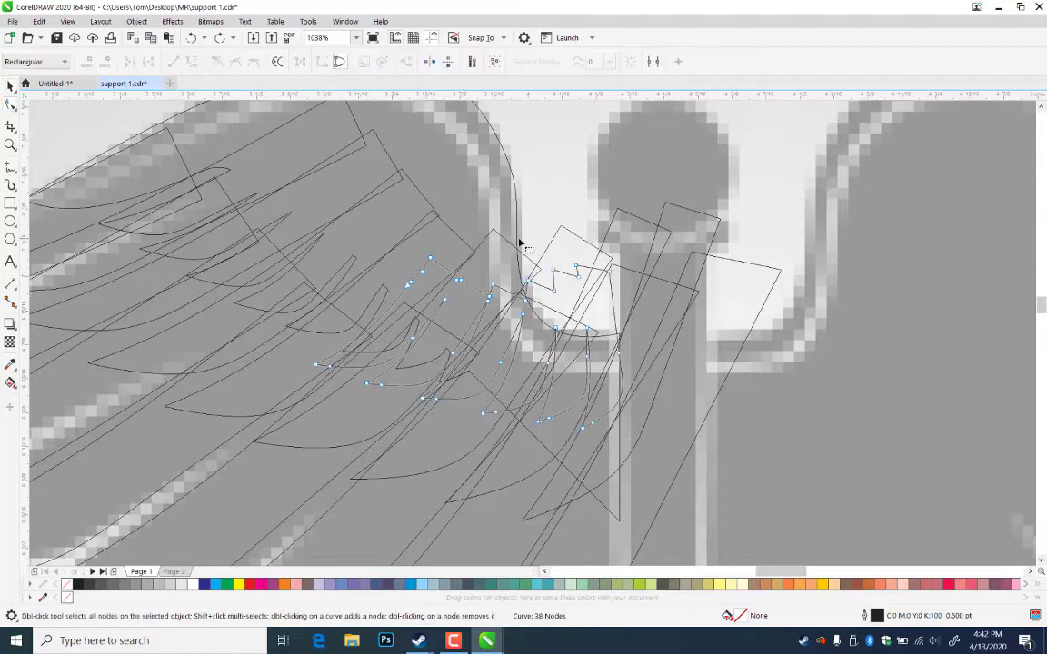
drag(516, 233, 651, 312)
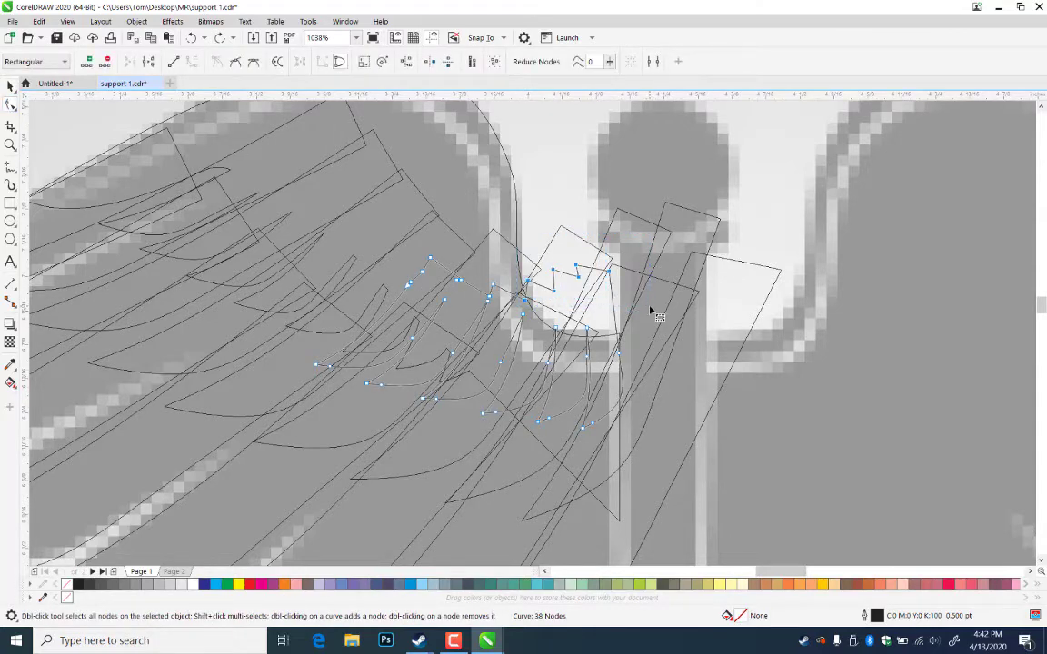
key(Delete)
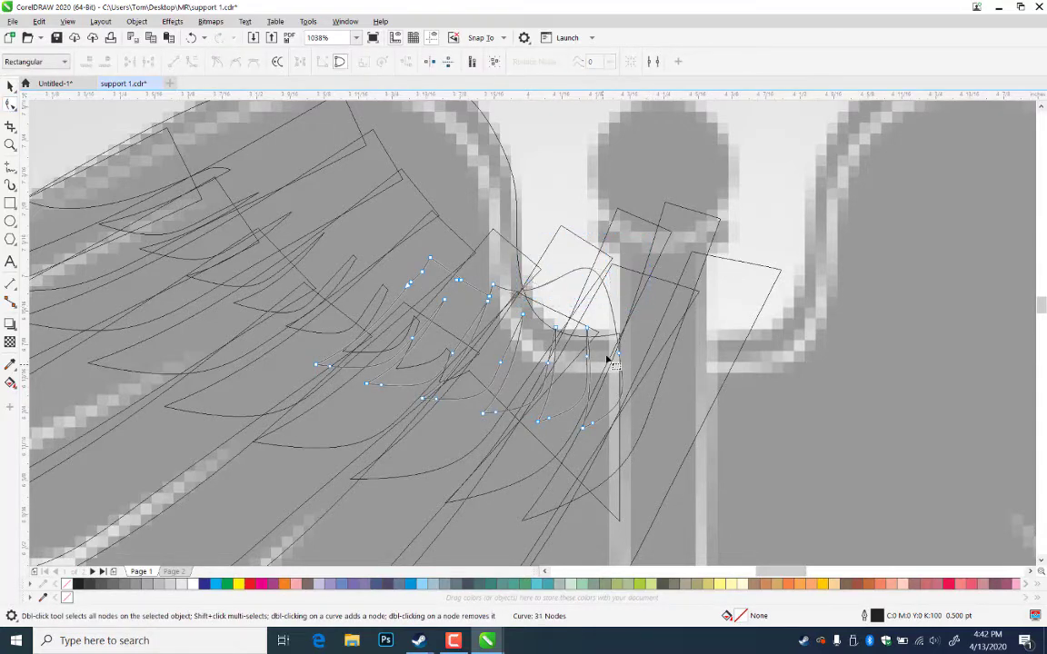
- Add a node at the staff end of the feather curve's upper edge and pull its handle down to flatten the edge
double_click(616, 341)
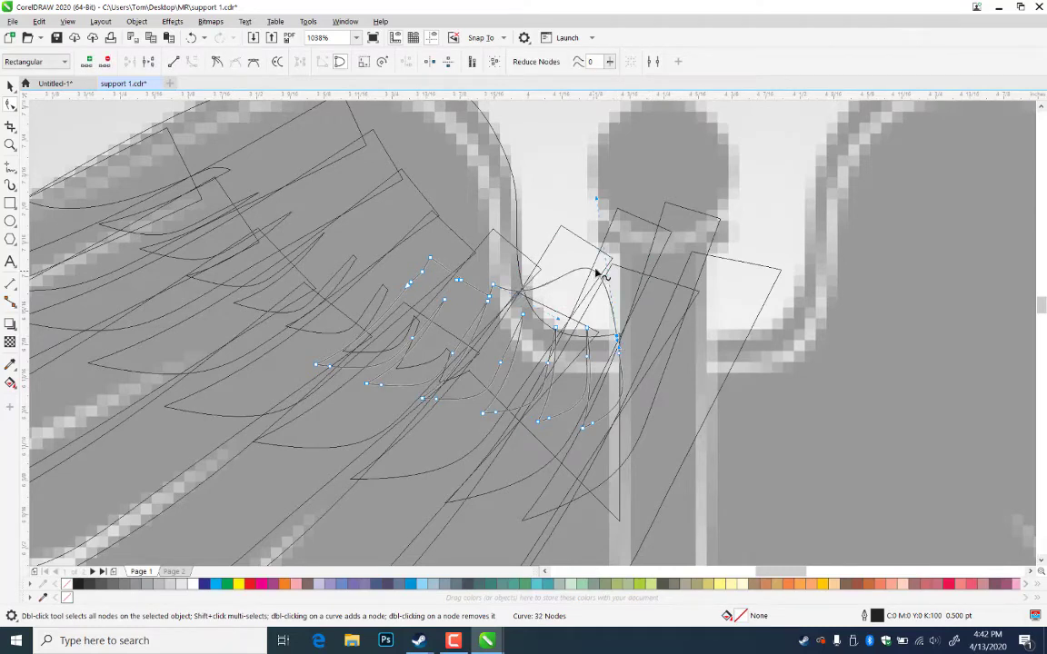
drag(596, 199, 619, 325)
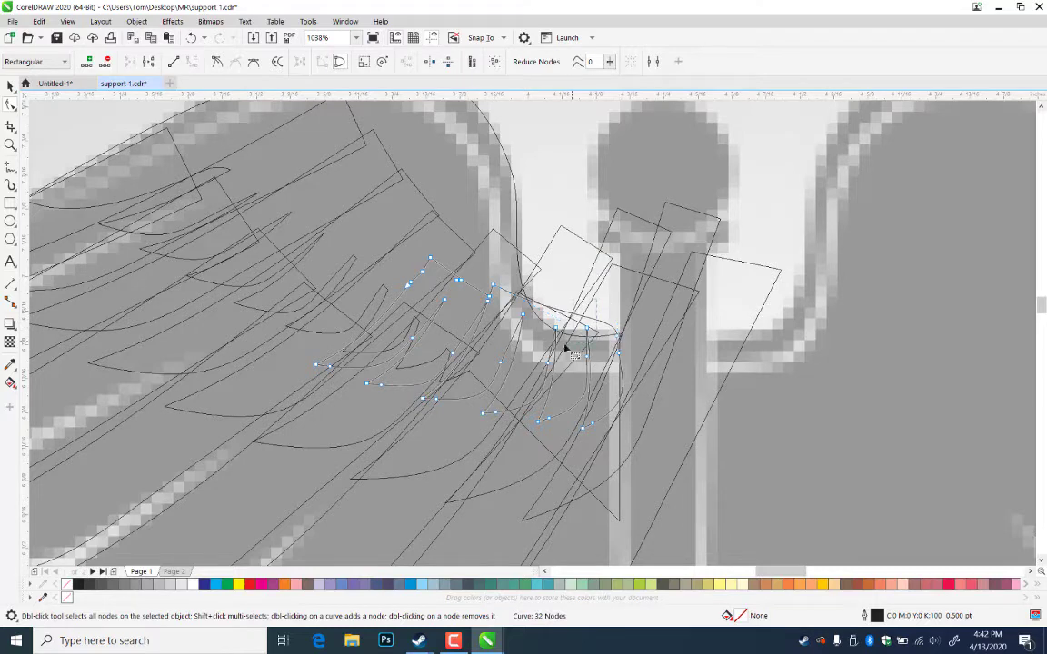
drag(519, 344, 512, 344)
click(512, 343)
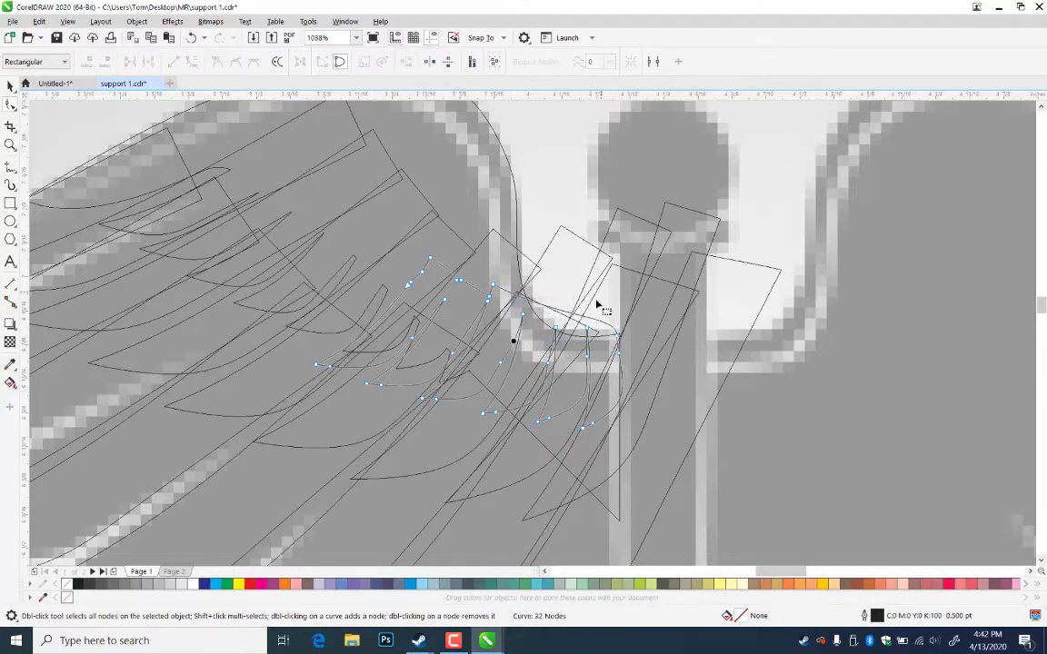
- Lower the two notch nodes between the innermost small feathers so they sit below the wing-top outline
drag(601, 292, 528, 379)
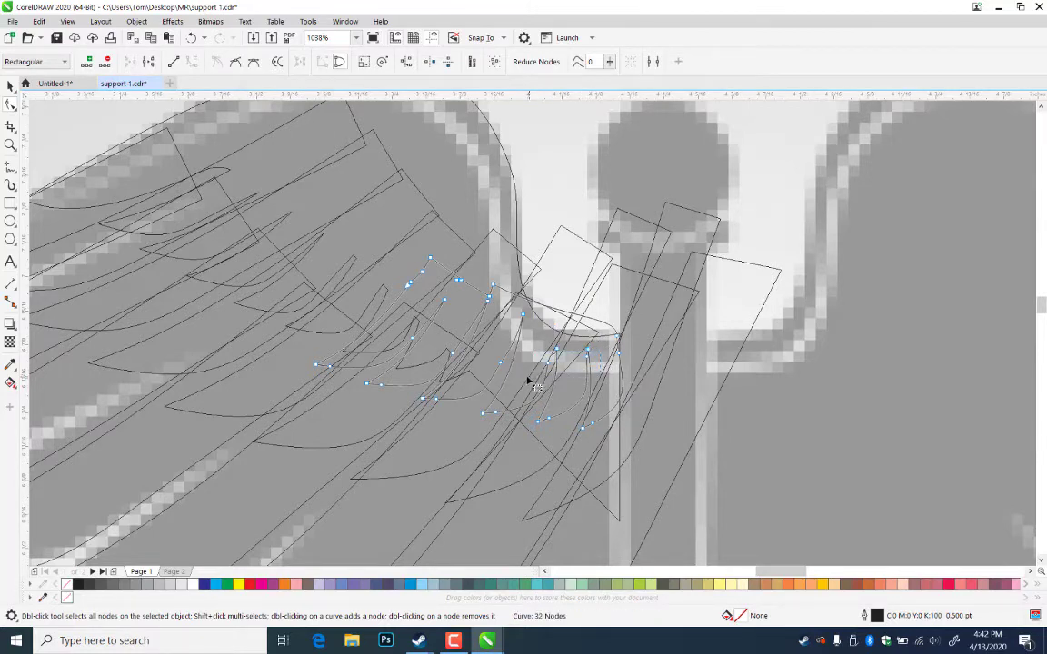
drag(588, 357, 590, 369)
click(544, 411)
click(542, 409)
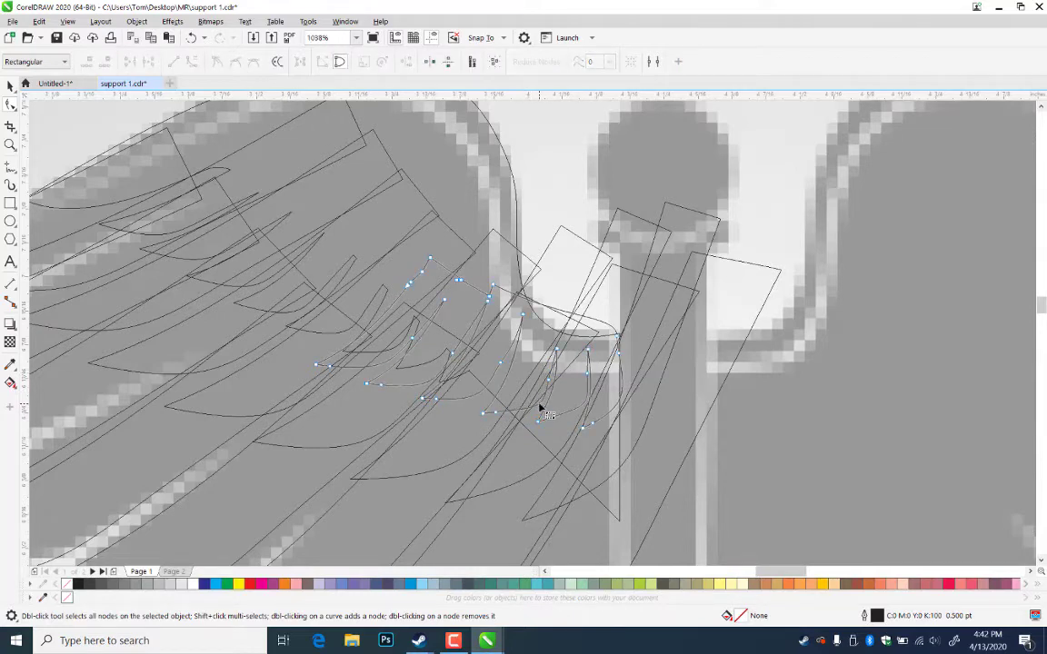
click(539, 407)
drag(539, 405, 536, 401)
key(ctrl+z)
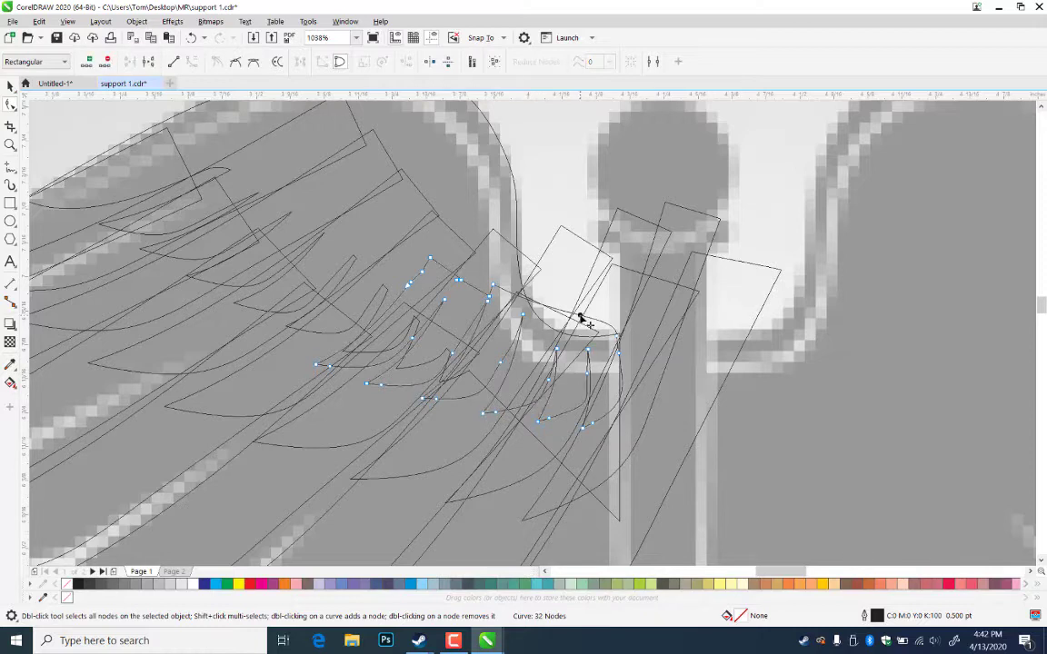
- Bend the feather curve's upper edge down to follow the wing-top outline and weld the curve to the wing-top shape
mouse_move(579, 332)
mouse_down()
mouse_move(579, 320)
mouse_move(571, 339)
mouse_up()
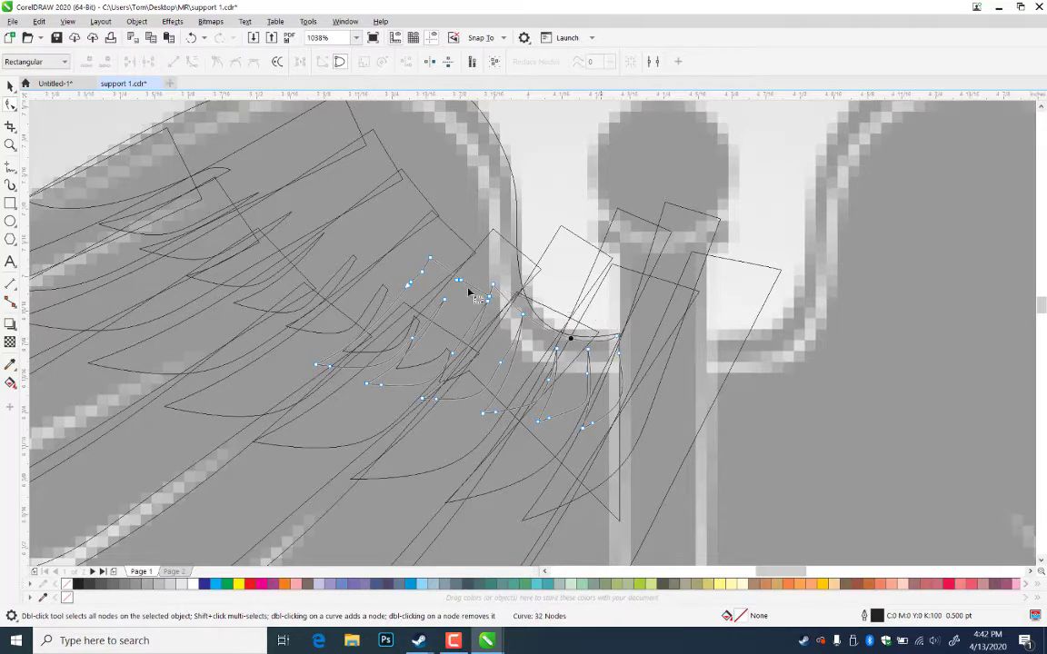
key(space)
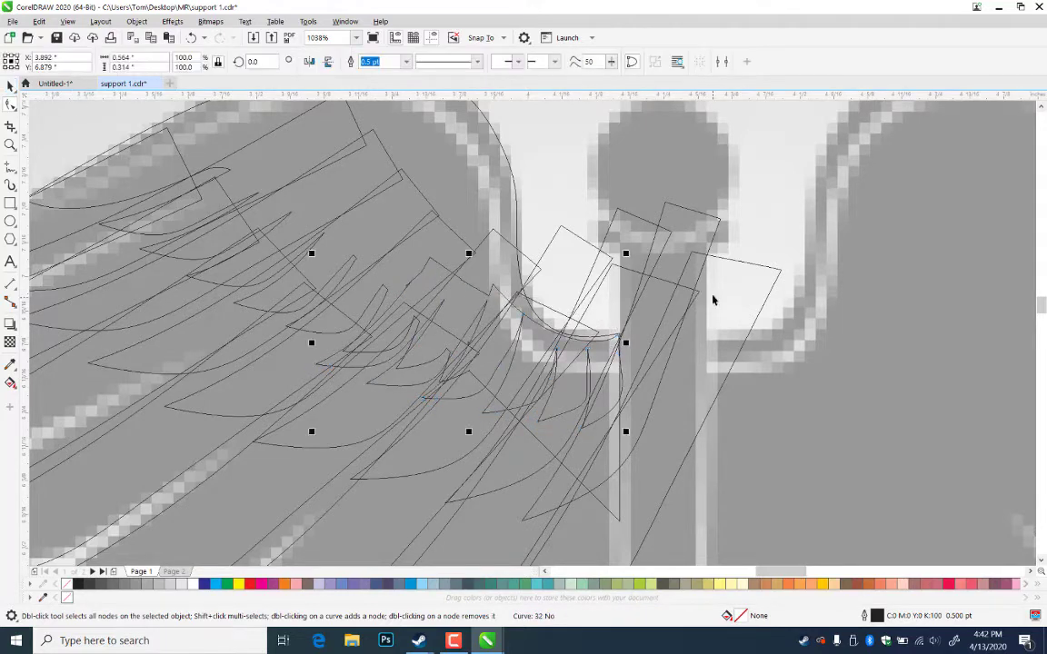
shift+click(517, 203)
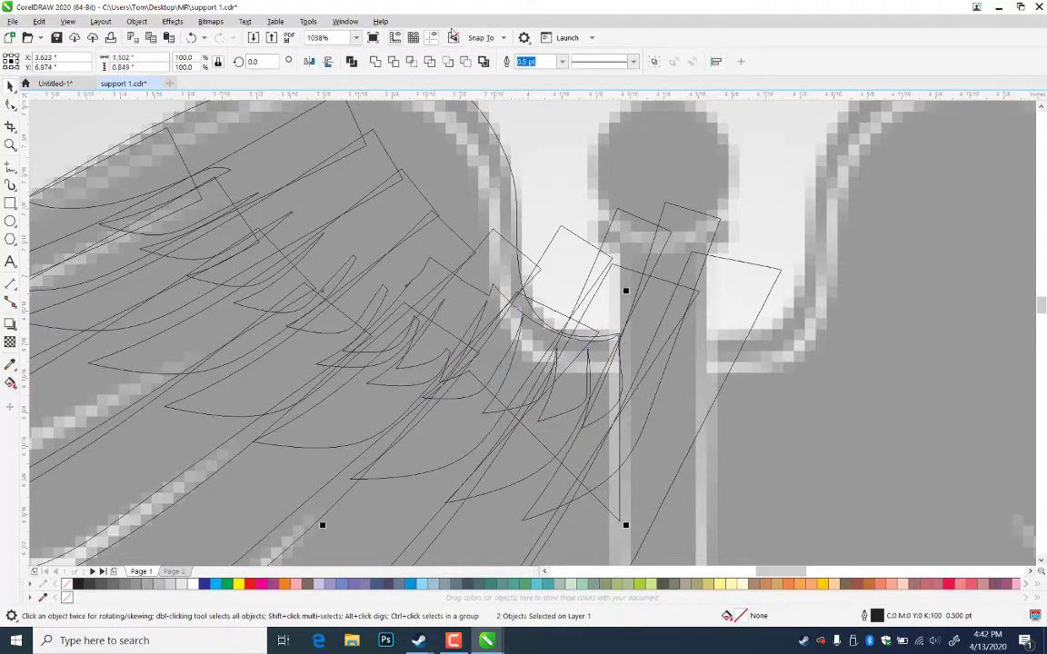
click(378, 63)
click(589, 196)
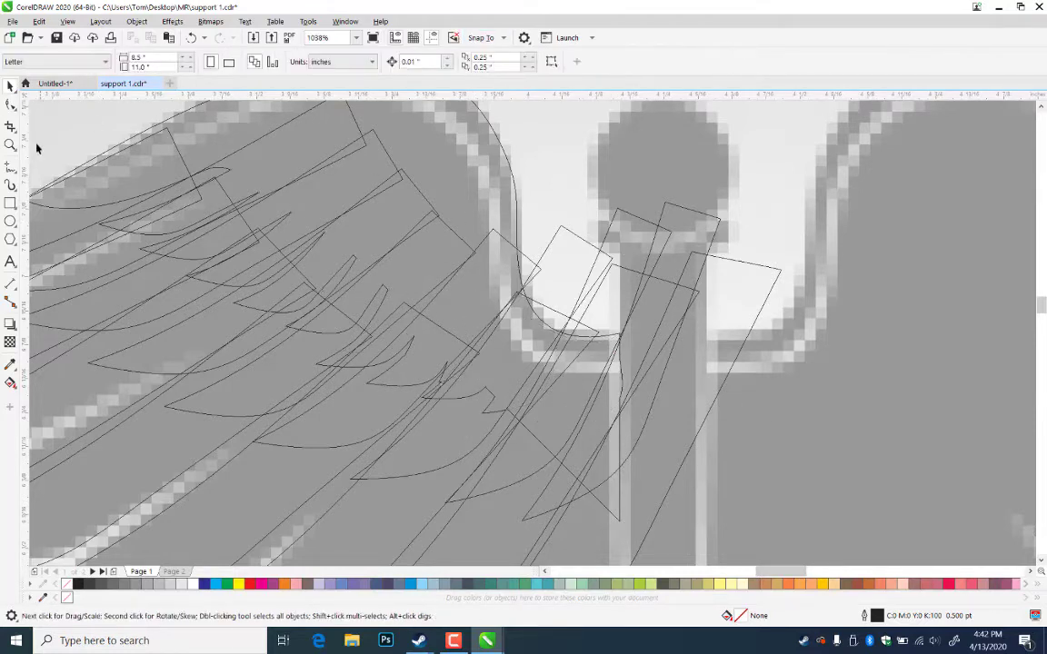
- Switch the drawing from wireframe to the Enhanced view
click(10, 145)
scroll(655, 402, down, 3)
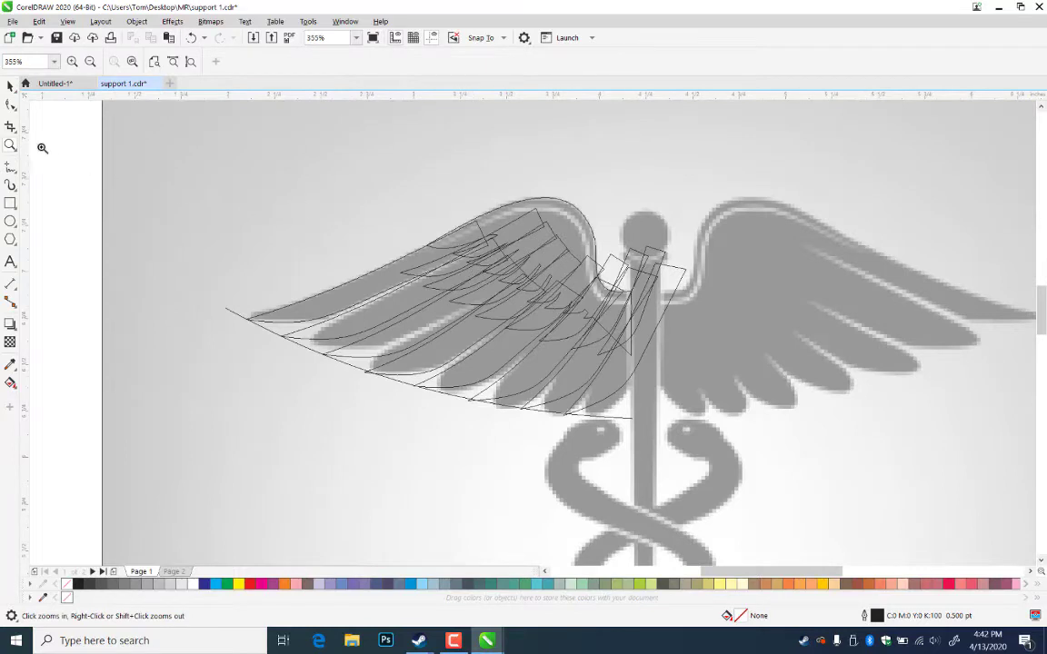
click(9, 83)
click(12, 145)
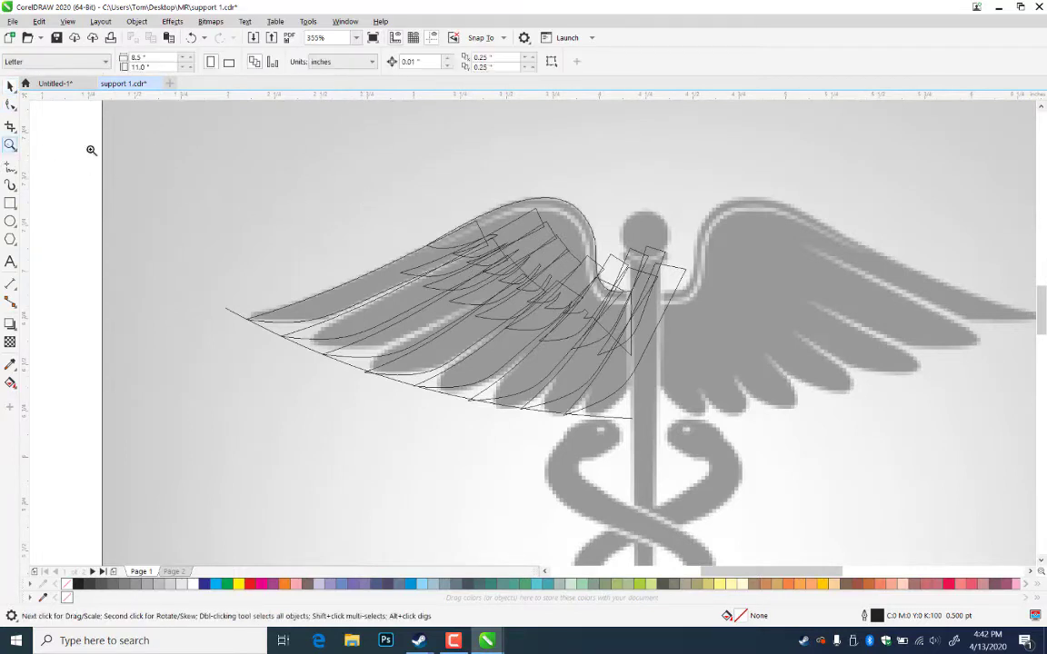
drag(273, 143, 812, 447)
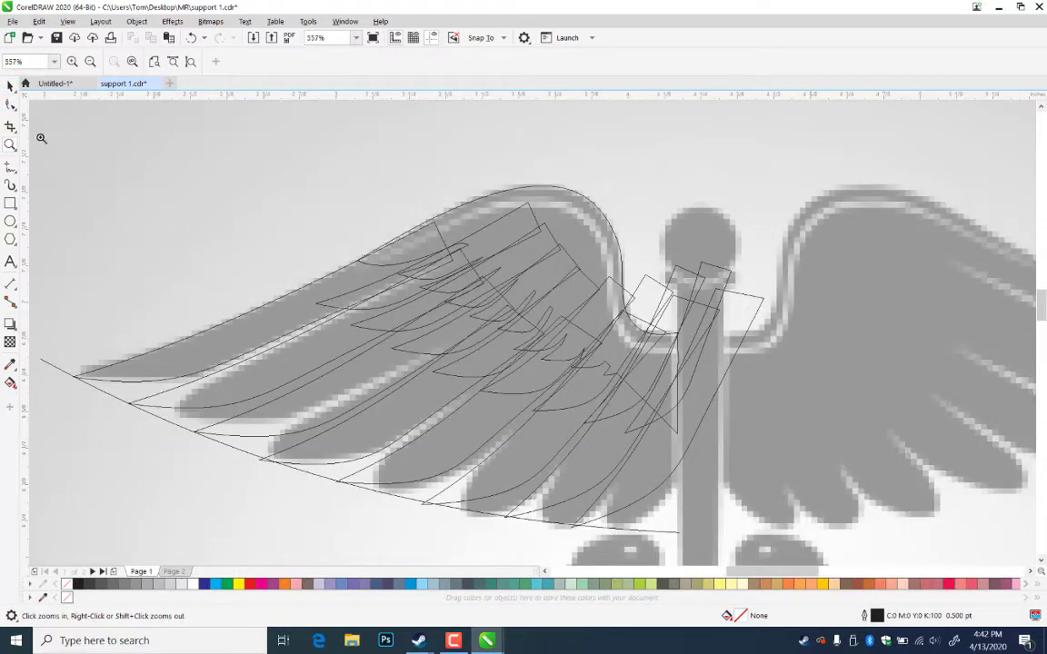
click(11, 85)
key(alt+v)
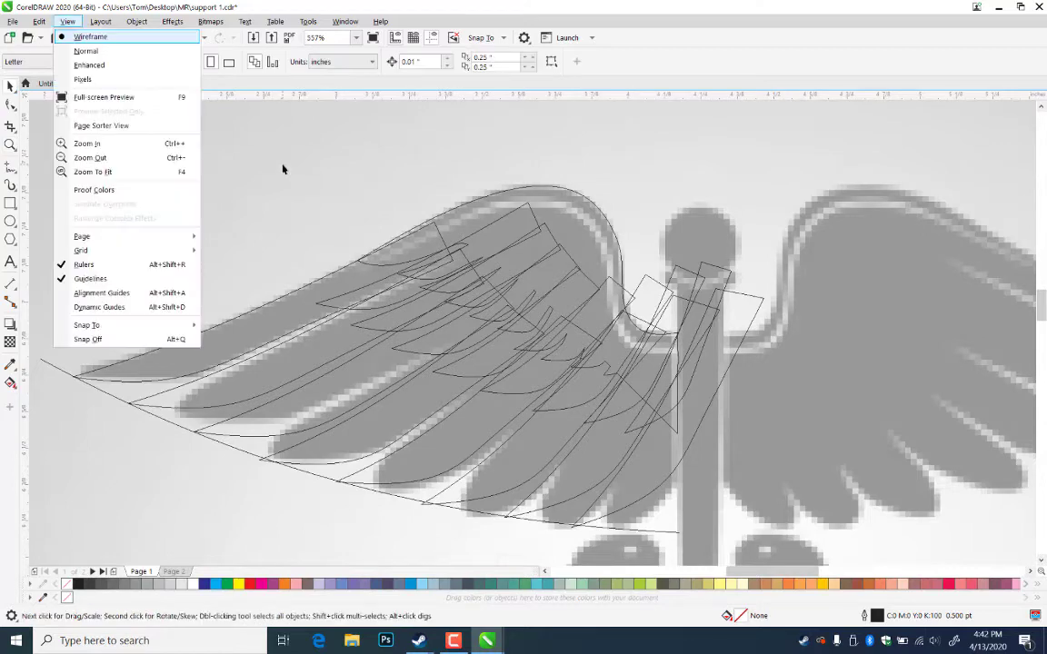
key(Escape)
key(z)
key(alt+v)
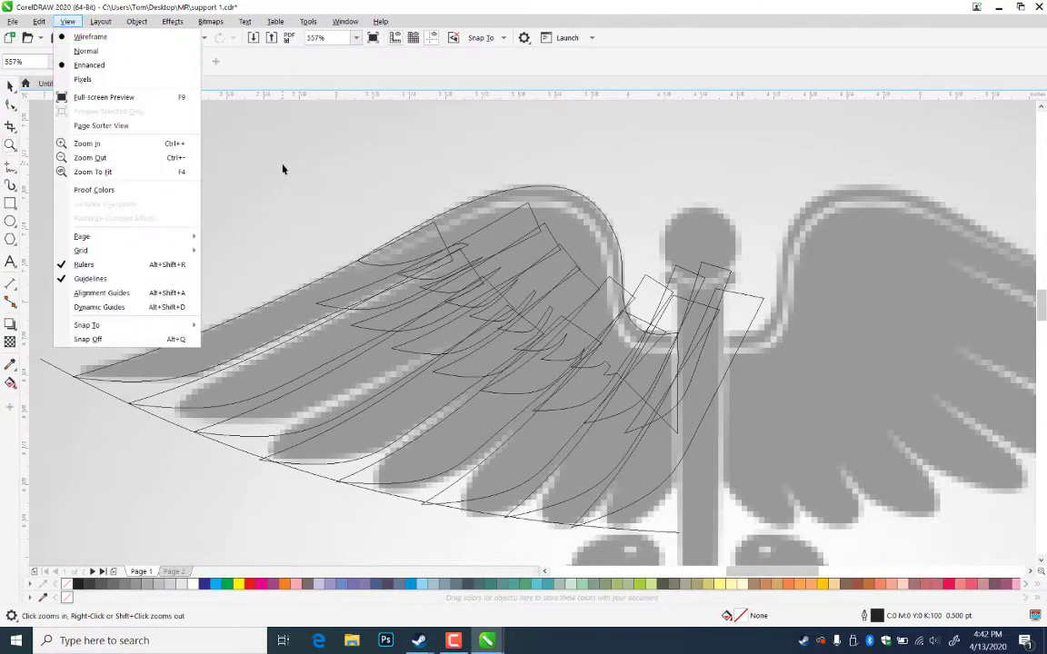
key(e)
key(space)
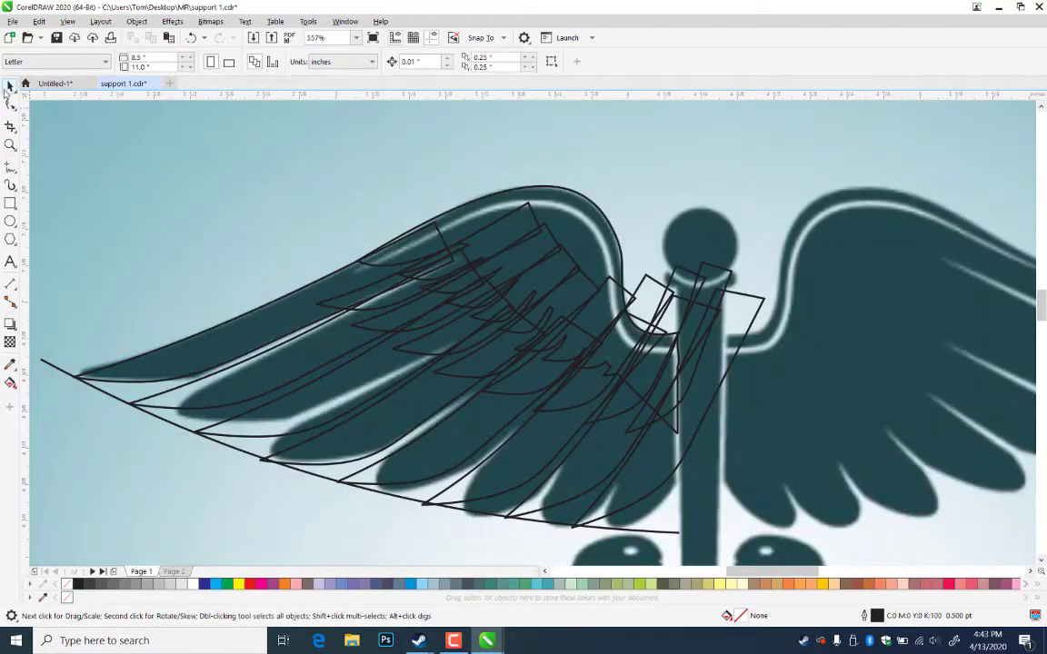
- Fill the long feather group, the shorter feather group and the welded wing-top shape with white
click(182, 382)
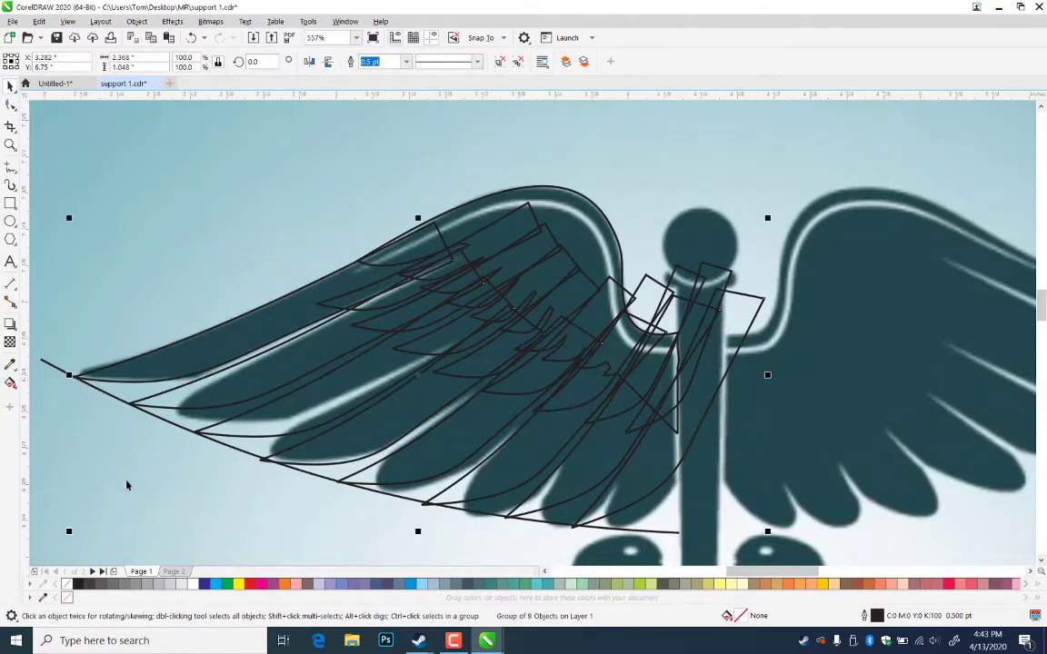
click(190, 584)
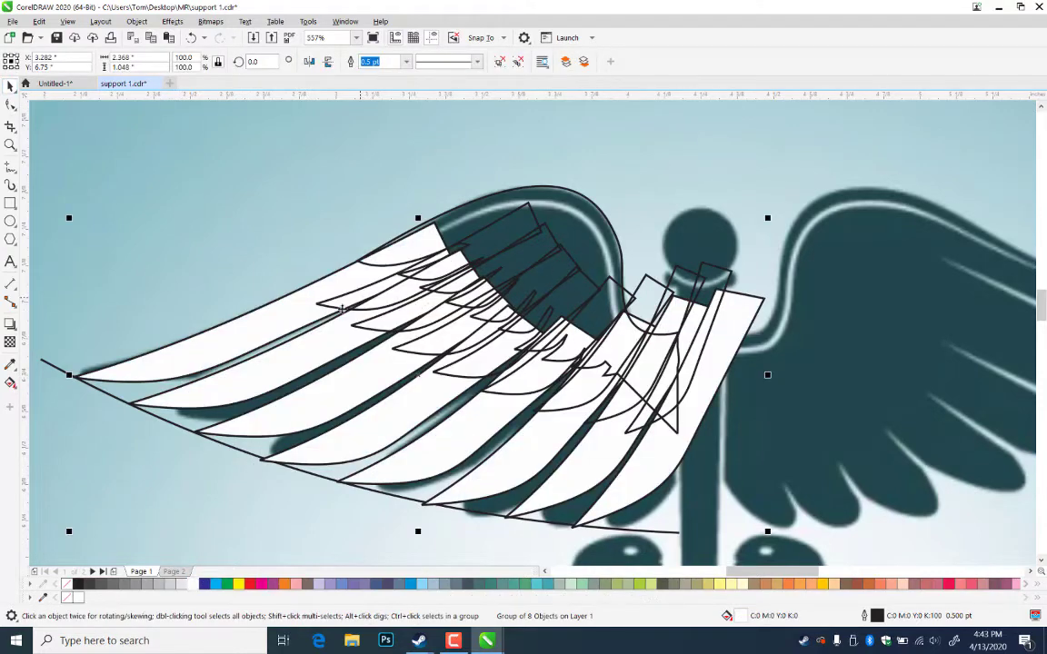
click(336, 311)
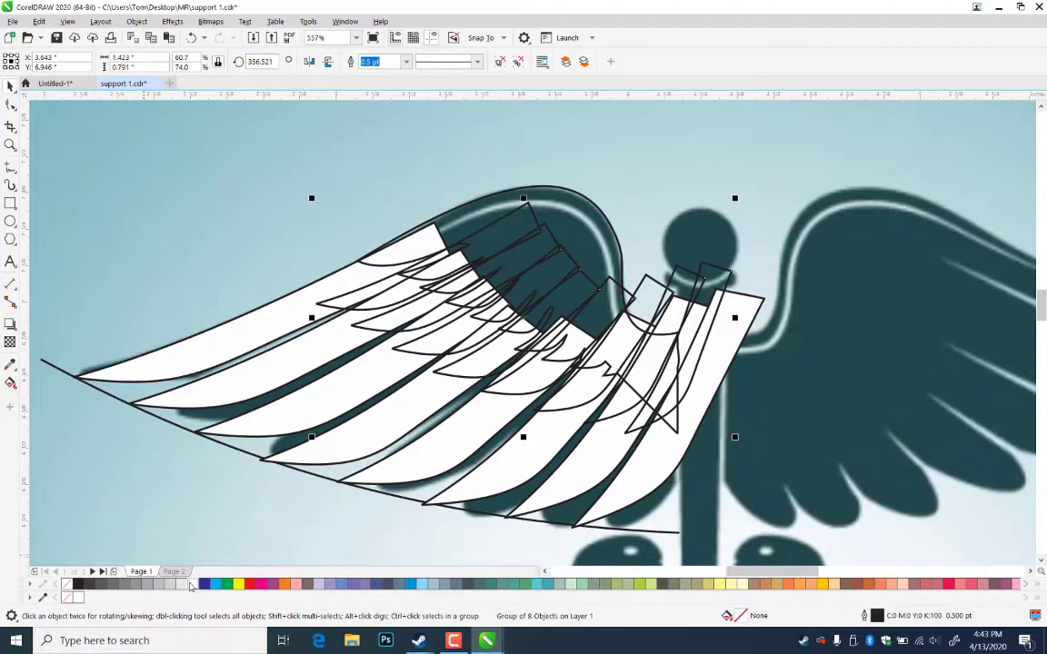
click(191, 584)
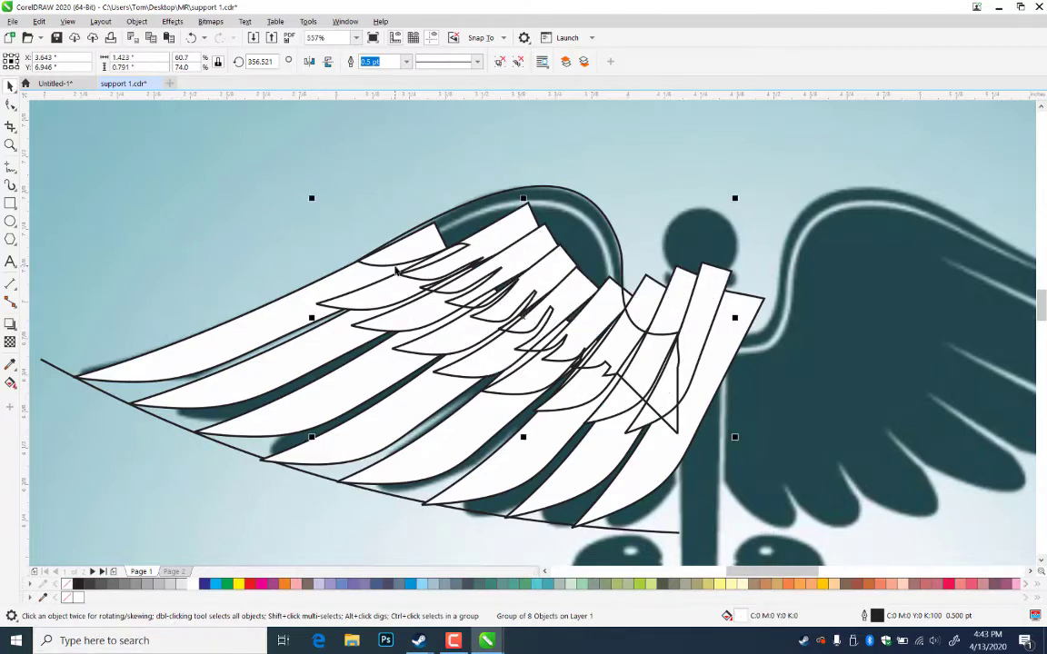
click(394, 268)
click(192, 585)
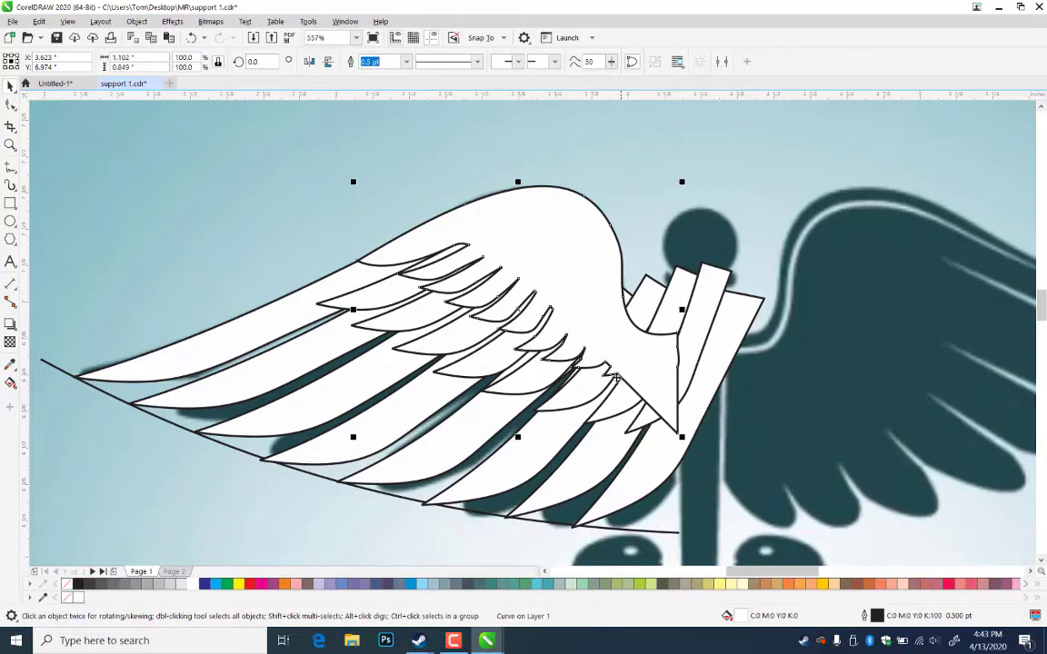
click(794, 412)
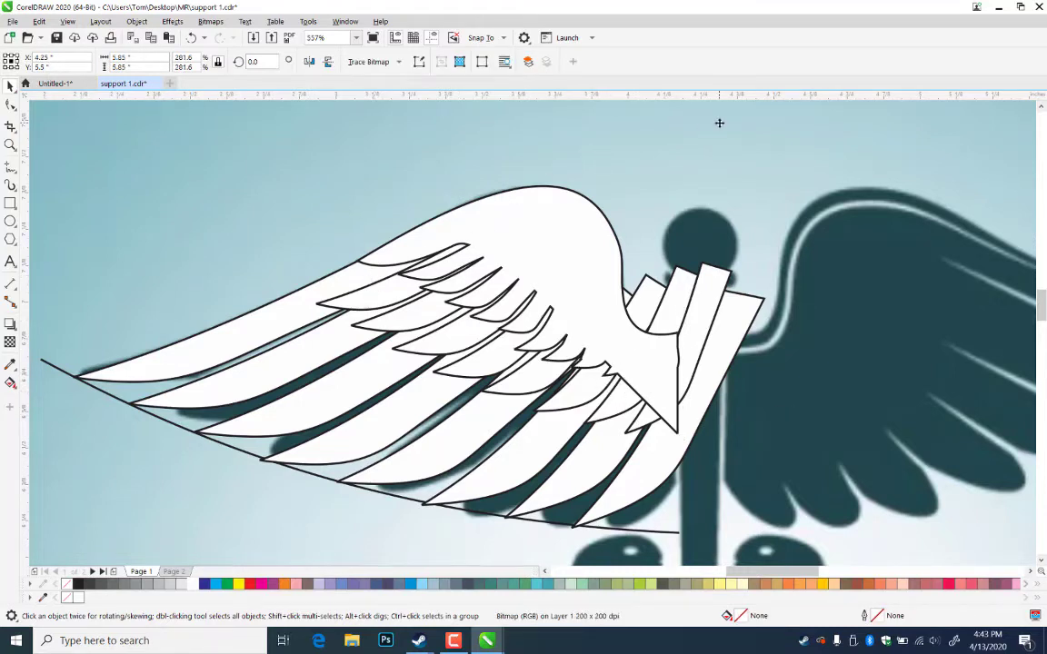
click(629, 339)
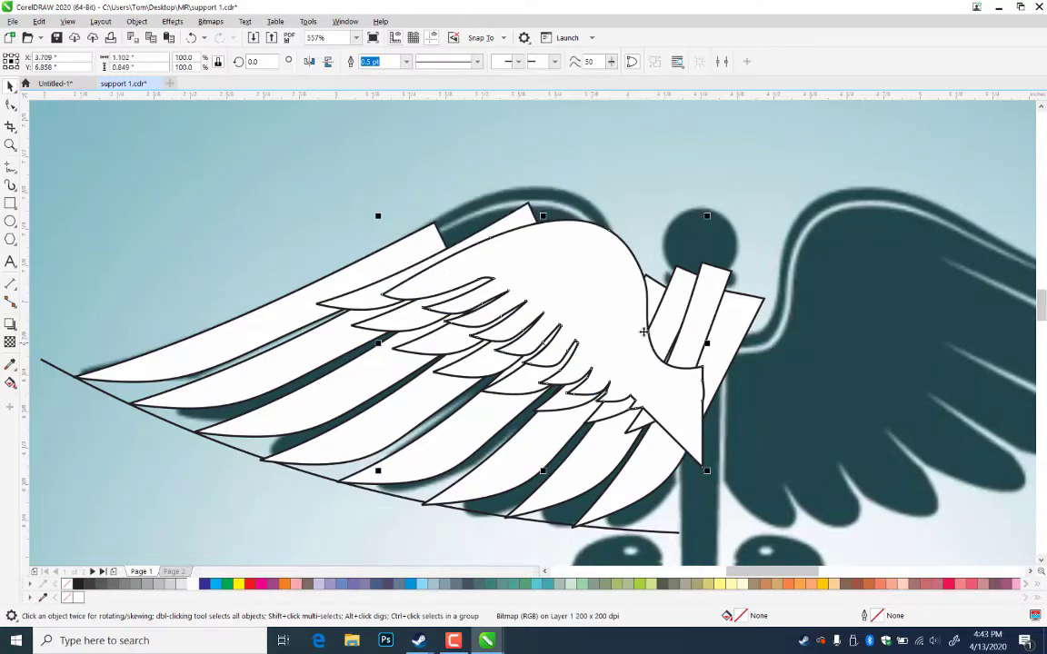
click(739, 307)
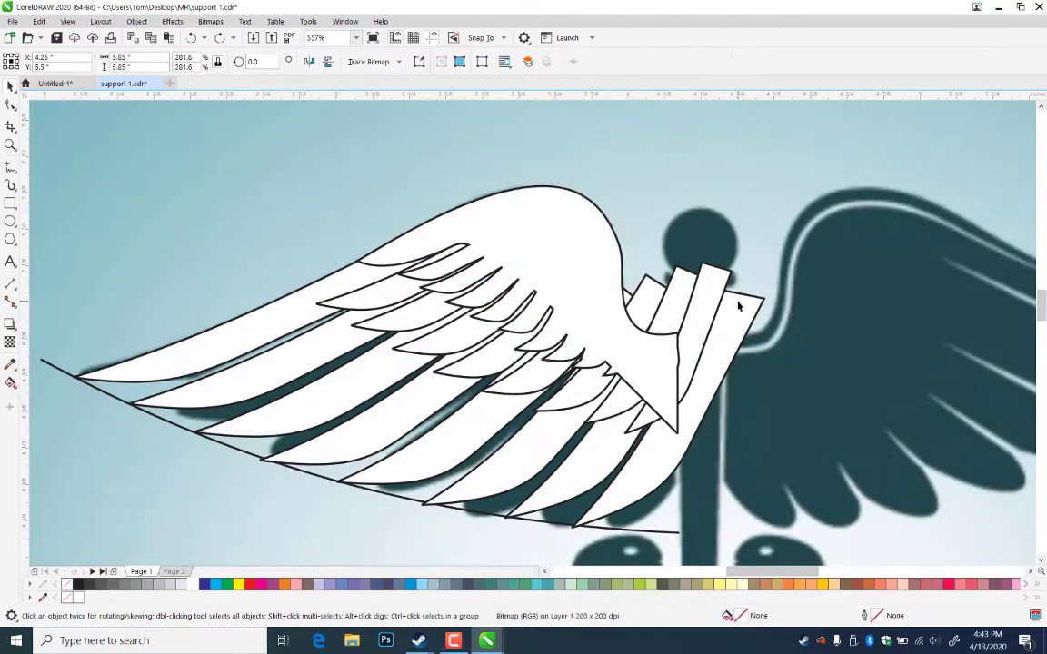
- Trim the overshooting inner feather ends with a closed freehand polygon drawn beside the wing-top curve, and delete the polygon
key(F5)
click(559, 222)
double_click(616, 336)
double_click(745, 373)
double_click(842, 253)
double_click(610, 198)
click(559, 221)
key(space)
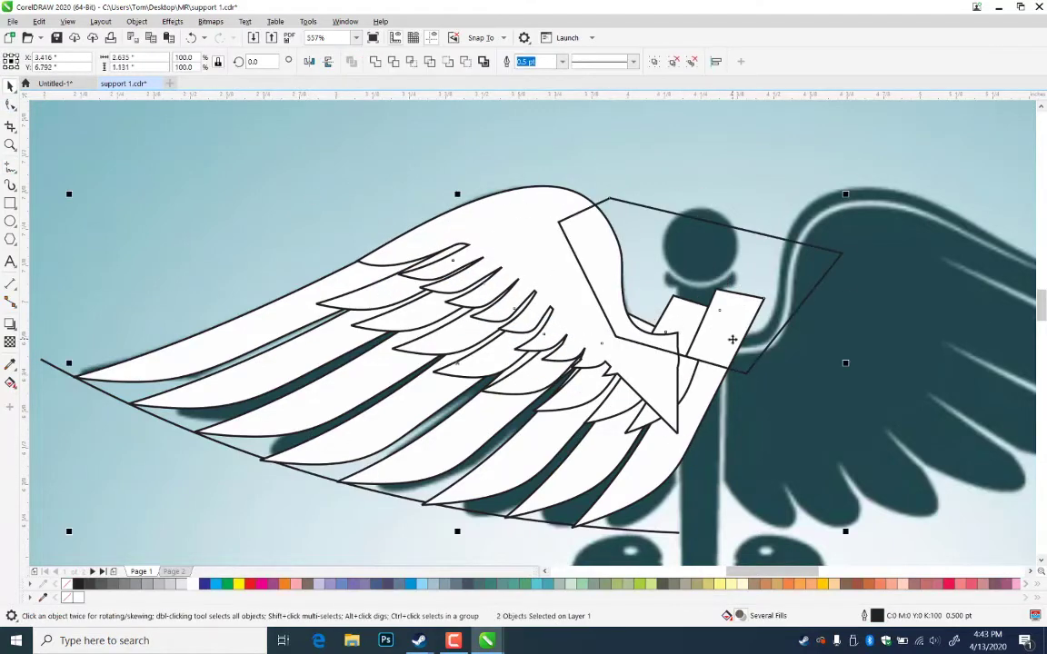
key(Delete)
- Trim the wing shapes flush with the near edge of the staff using a rectangle drawn over the staff, and delete the rectangle
key(F6)
mouse_move(675, 296)
mouse_down()
mouse_move(815, 564)
mouse_move(787, 479)
mouse_up()
key(space)
key(ctrl+z)
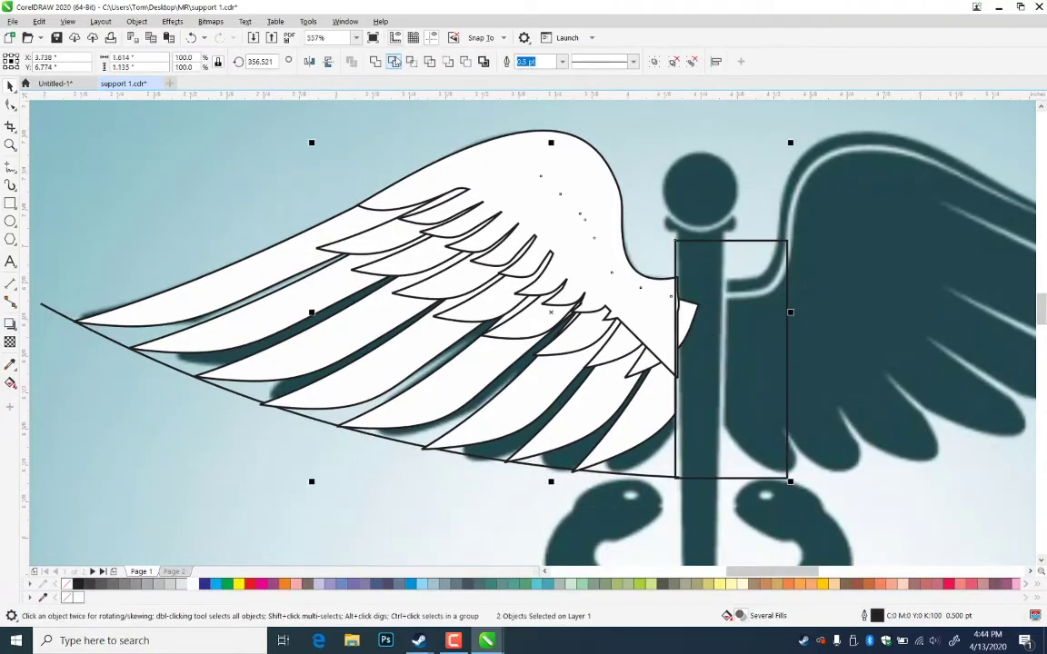
click(398, 61)
click(737, 241)
key(Delete)
- Reshape the lower inner edge of the wing-top shape with added nodes, forming extra pointed small feathers toward the staff
click(636, 299)
key(F10)
drag(627, 328, 439, 457)
double_click(650, 336)
double_click(665, 346)
double_click(657, 358)
scroll(596, 322, up, 2)
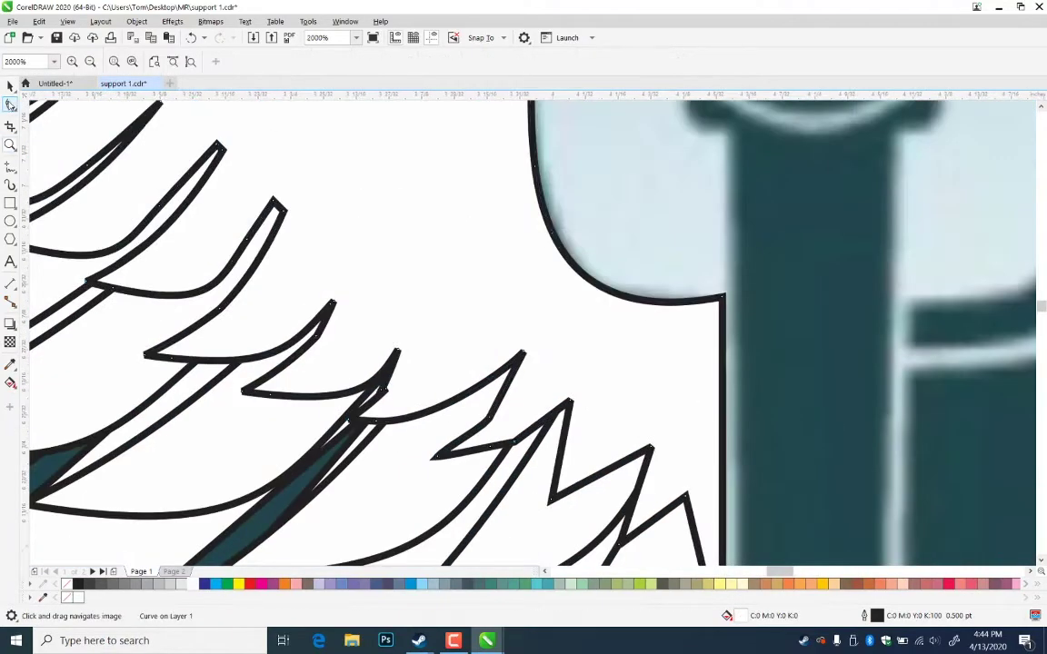
- Delete surplus nodes at the small feather tips of the wing-top shape and adjust the remaining ones into sharp, curved points
double_click(281, 209)
double_click(220, 309)
double_click(384, 390)
drag(524, 352, 513, 356)
drag(398, 351, 418, 327)
drag(317, 336, 282, 365)
drag(323, 293, 345, 314)
drag(334, 304, 349, 277)
double_click(222, 150)
drag(224, 171, 296, 265)
double_click(347, 300)
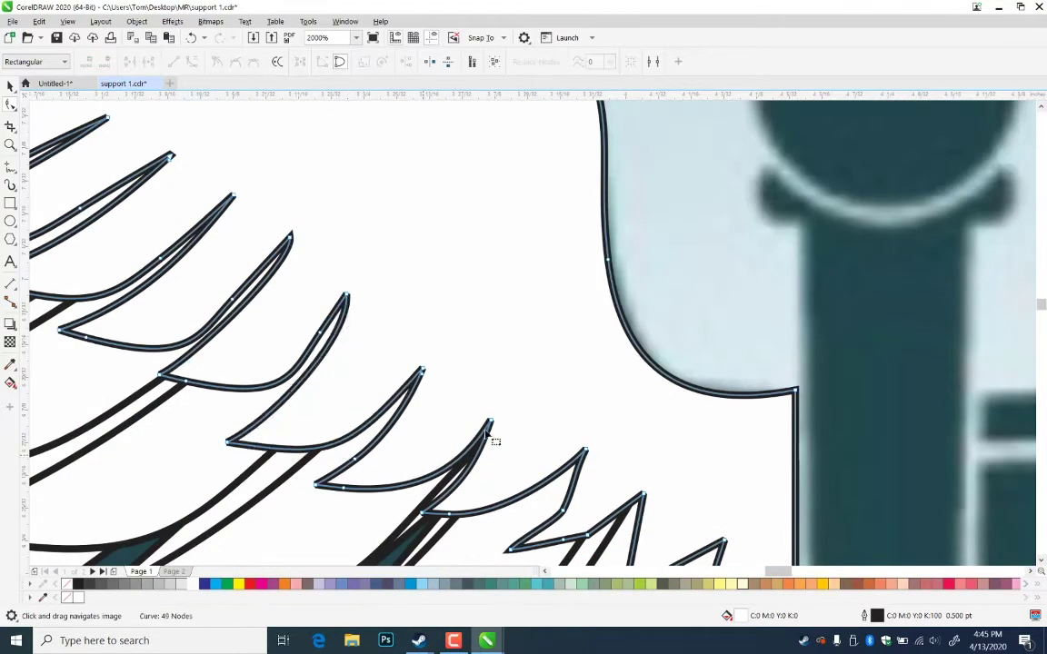
- Remove surplus nodes from the innermost small feathers and bend their straight edges into curves matching the outer feathers
drag(489, 437, 289, 188)
double_click(363, 262)
double_click(354, 262)
double_click(387, 289)
drag(388, 293, 391, 300)
drag(435, 299, 476, 329)
drag(525, 366, 533, 373)
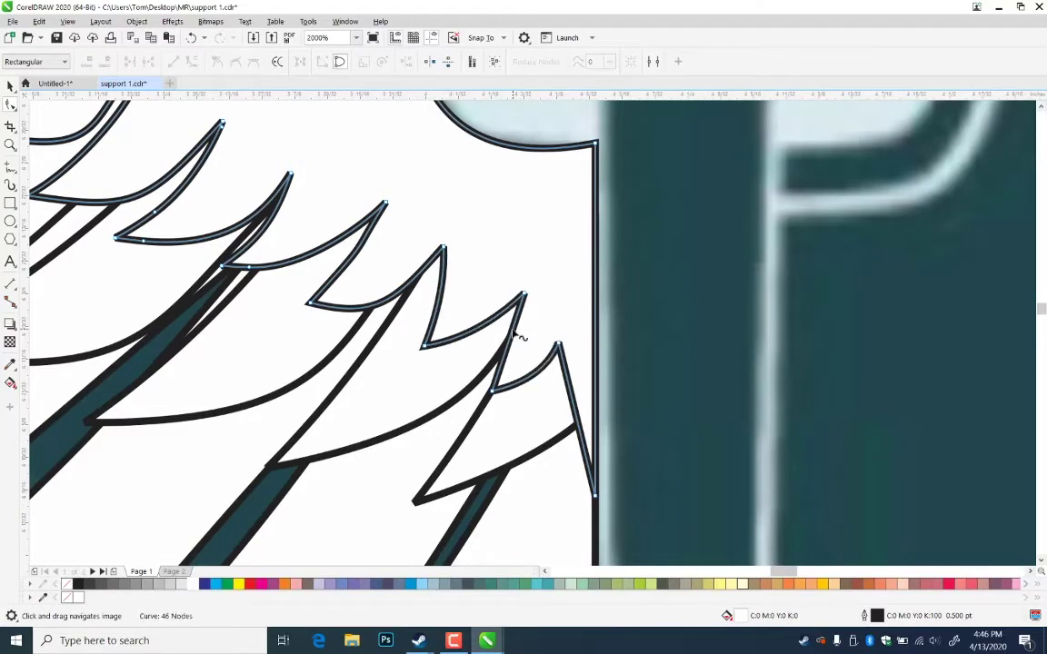
drag(510, 335, 516, 338)
drag(573, 405, 564, 404)
scroll(569, 353, down, 2)
scroll(477, 233, up, 3)
drag(382, 263, 374, 252)
scroll(464, 182, down, 3)
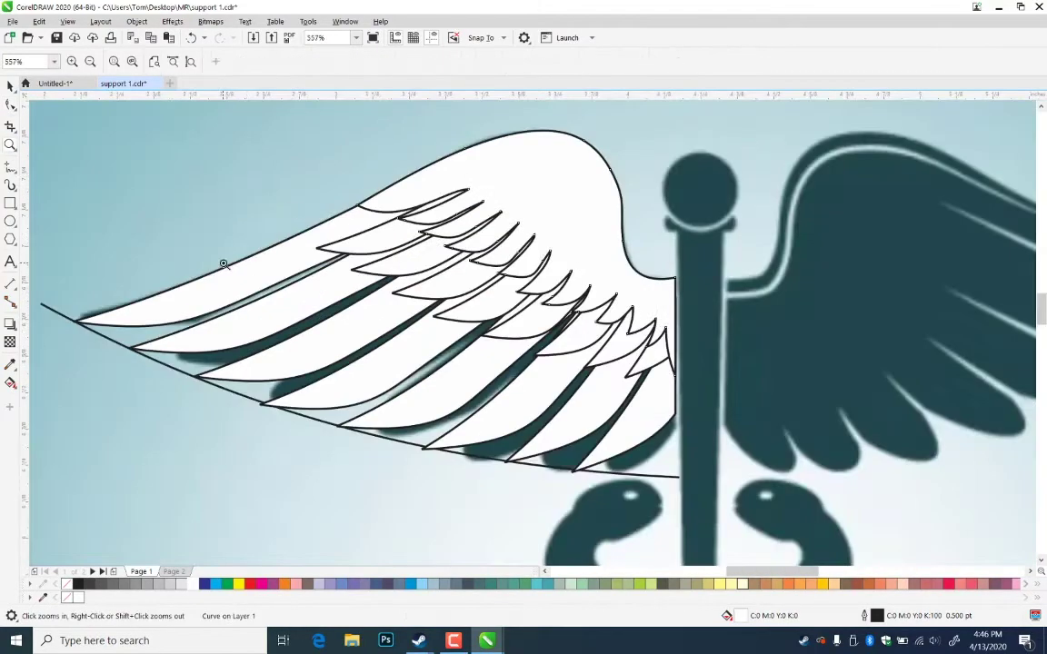
- Ungroup the shorter feathers and shift the middle ones slightly toward the staff to even out their spacing
key(space)
ctrl+click(592, 304)
click(460, 292)
key(ctrl+u)
drag(546, 325, 551, 327)
drag(491, 309, 496, 312)
click(573, 336)
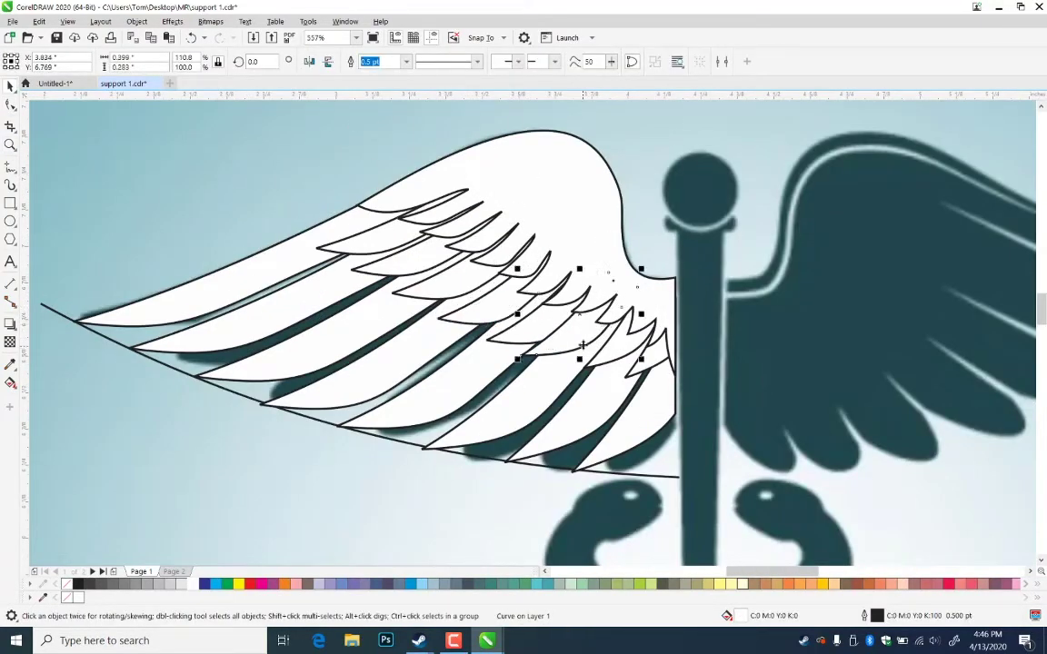
drag(573, 336, 579, 342)
- Reposition the innermost shorter feathers toward the staff and reshape the last one so it stays within the wing's inner edge
click(552, 325)
drag(619, 293, 629, 300)
drag(611, 355, 659, 370)
key(space)
drag(691, 323, 680, 363)
key(space)
click(573, 225)
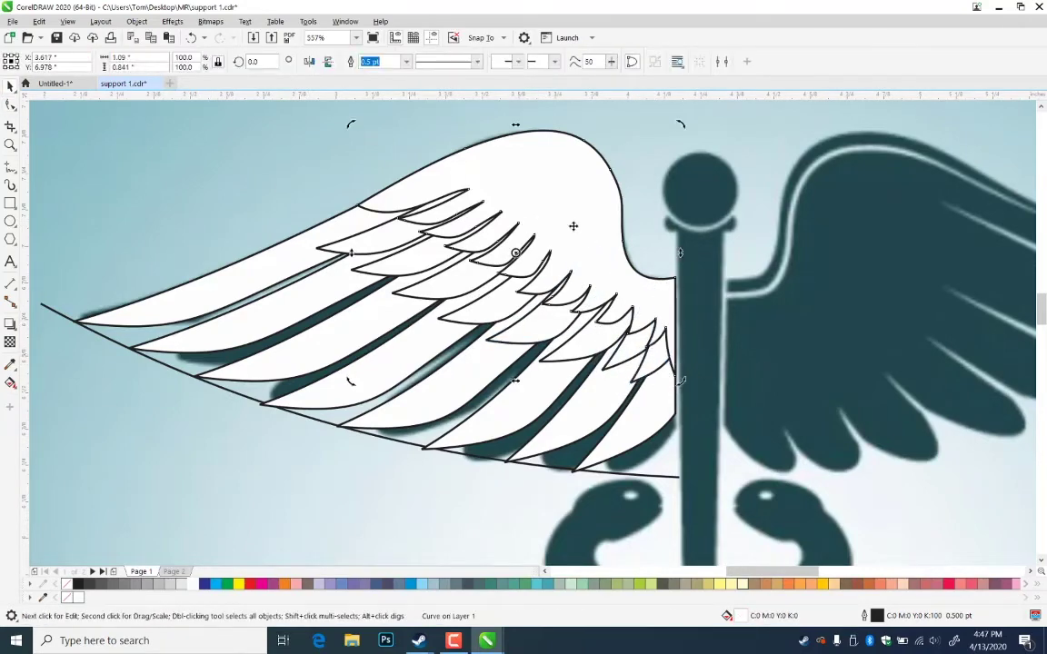
- Ungroup the long feathers and shift the middle ones outward along the guide curve to close the gaps between them
click(522, 410)
key(ctrl+u)
drag(366, 273, 365, 270)
drag(409, 315, 403, 314)
drag(436, 323, 433, 318)
drag(473, 364, 458, 359)
drag(536, 391, 511, 383)
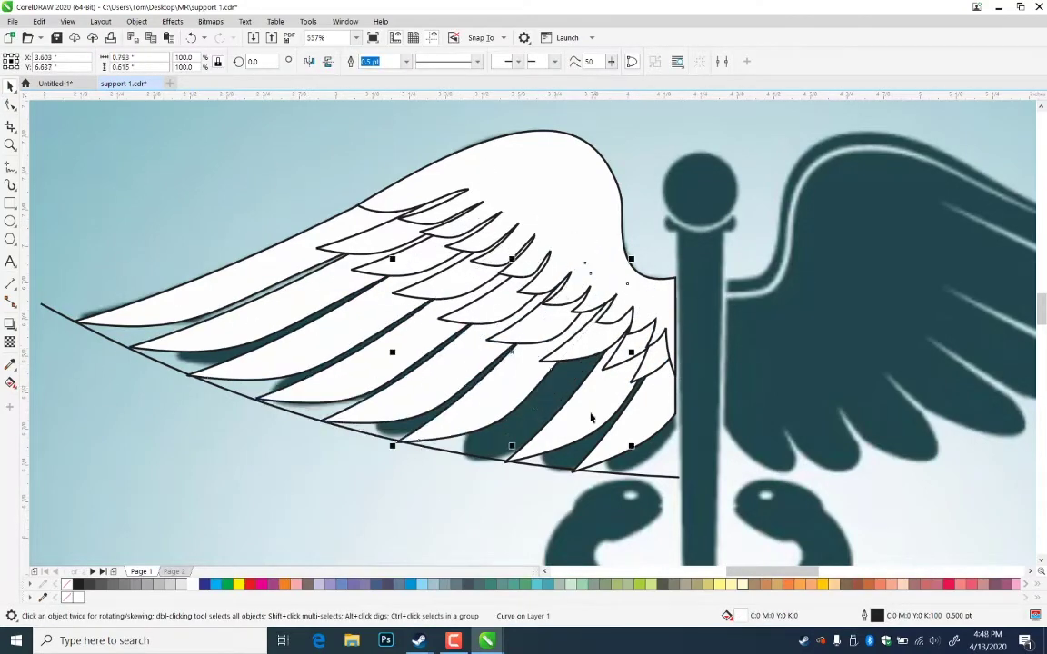
- Respace the innermost long feathers along the guide curve, narrowing one, and close the gap between the two outermost long feathers
drag(591, 421, 558, 415)
drag(546, 428, 593, 434)
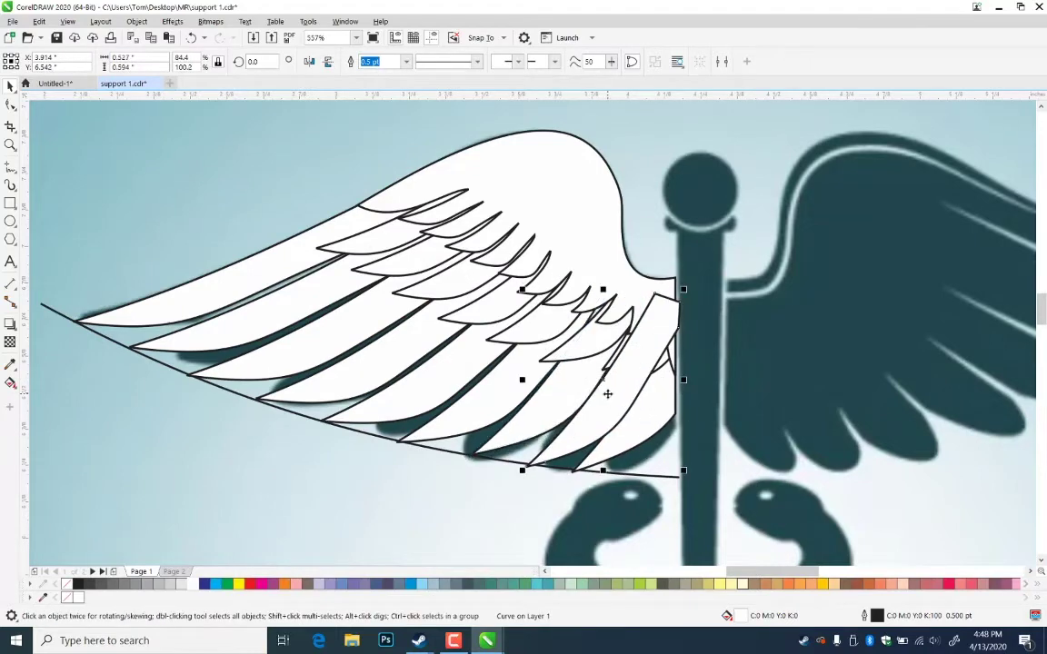
drag(567, 397, 580, 398)
key(space)
click(287, 296)
scroll(550, 315, down, 2)
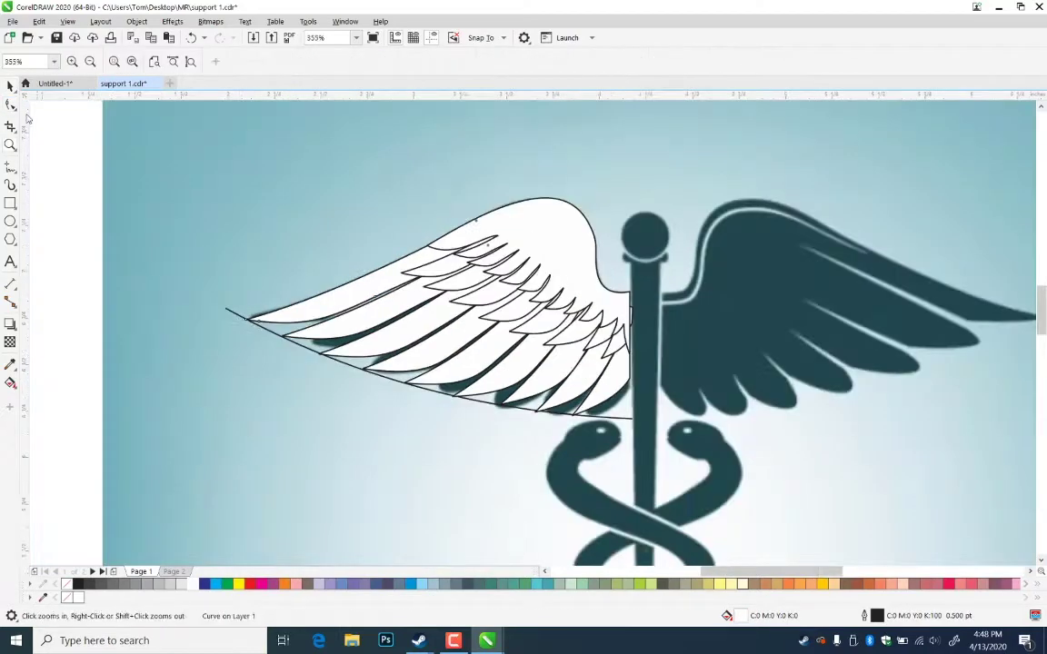
- Deselect the feather and save the drawing
key(space)
click(970, 299)
key(ctrl+s)
- Draw a circle about 0.26 in across over the staff's knob and a rectangle about 0.24 by 0.05 in over the collar
key(F7)
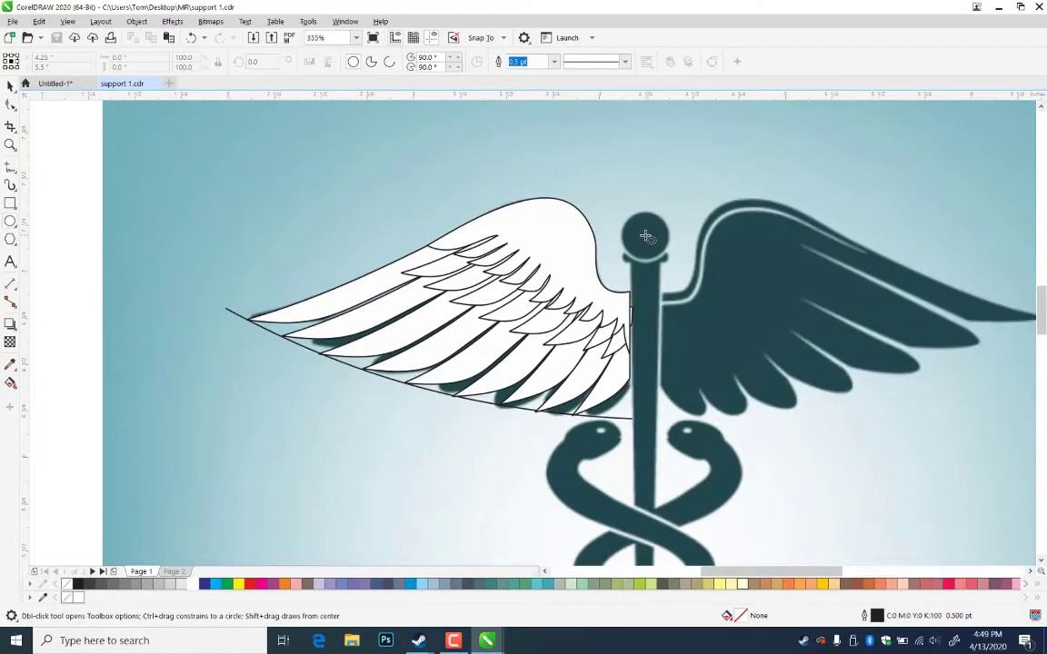
drag(644, 236, 667, 258)
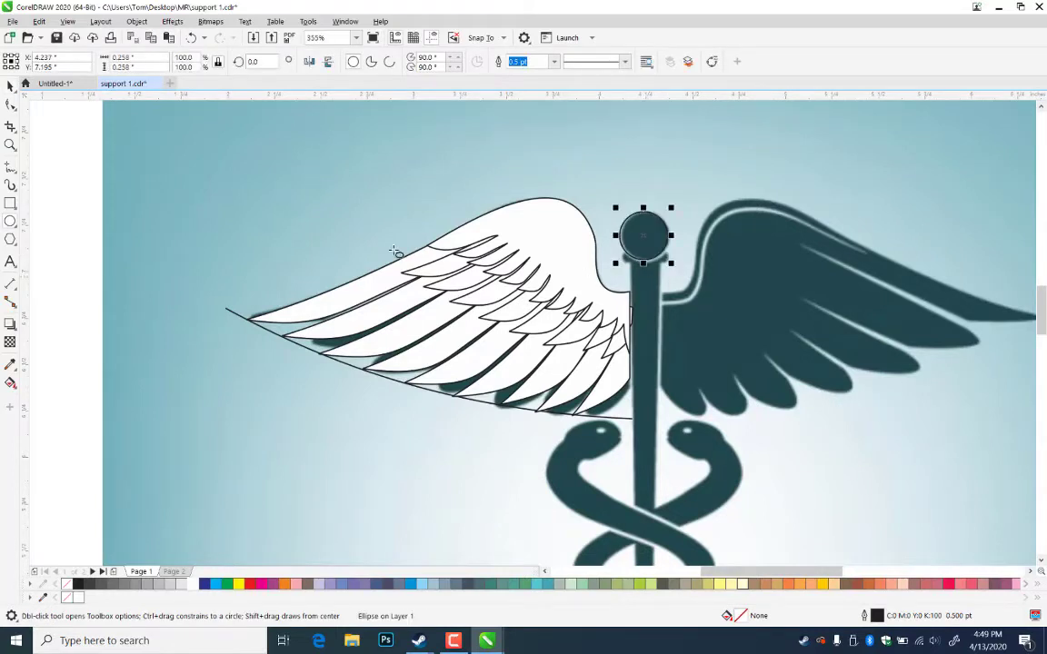
click(10, 203)
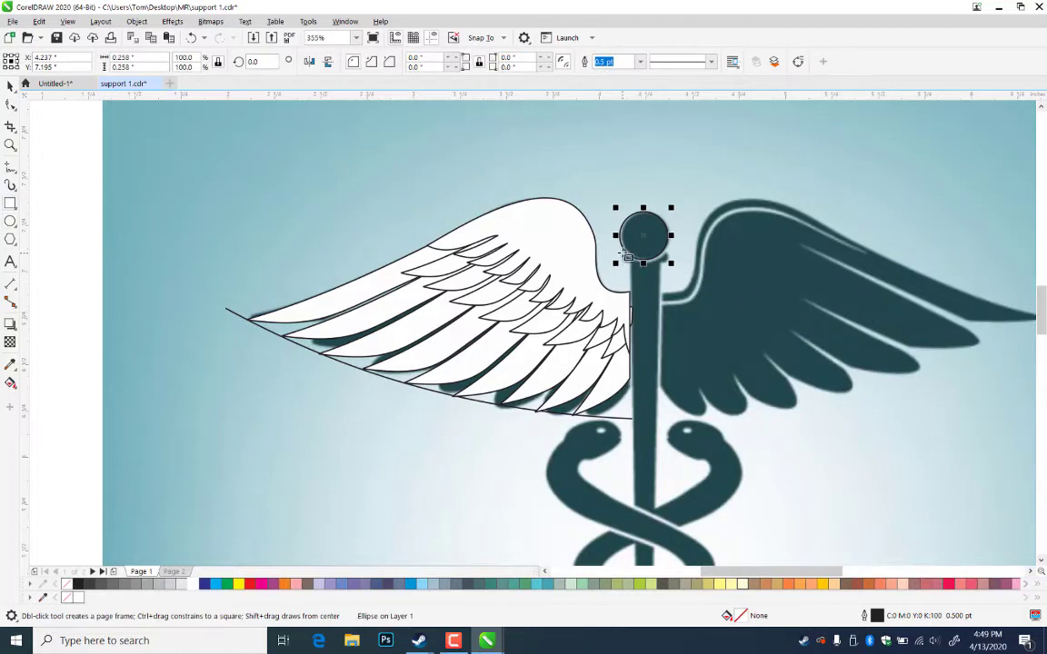
drag(622, 254, 670, 266)
- Round the corners of the collar rectangle to a radius of about 0.009 in
click(10, 104)
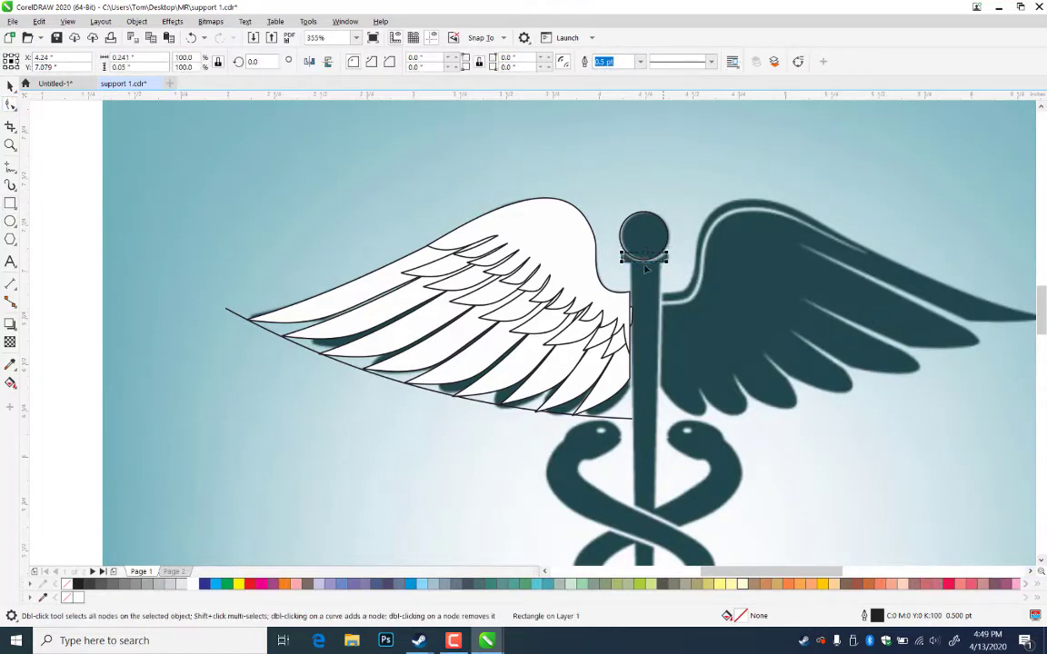
drag(622, 263, 626, 267)
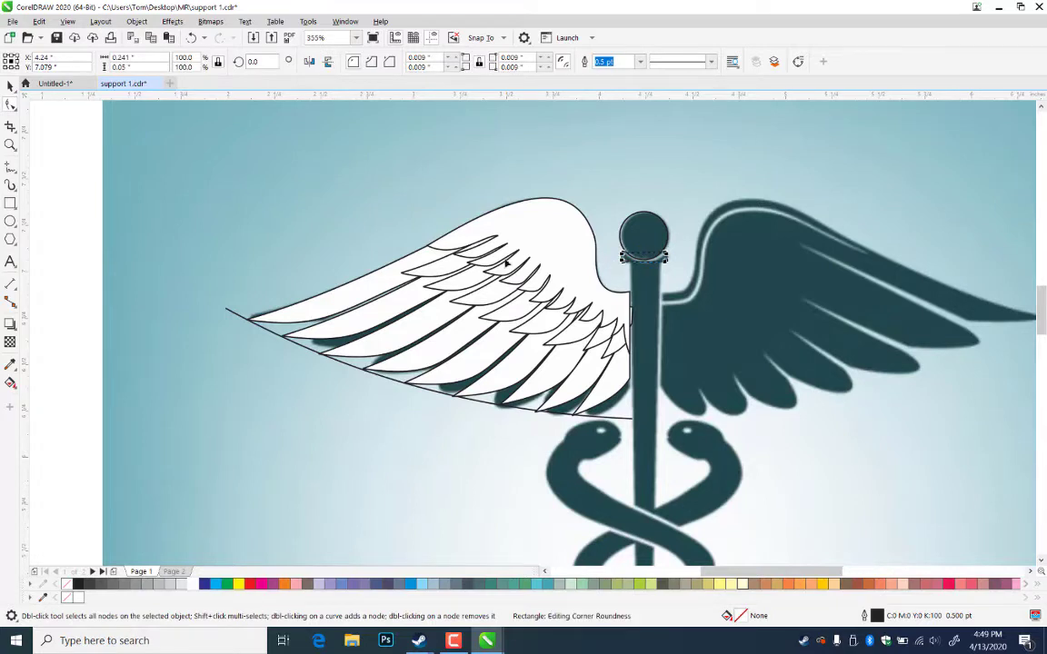
click(10, 86)
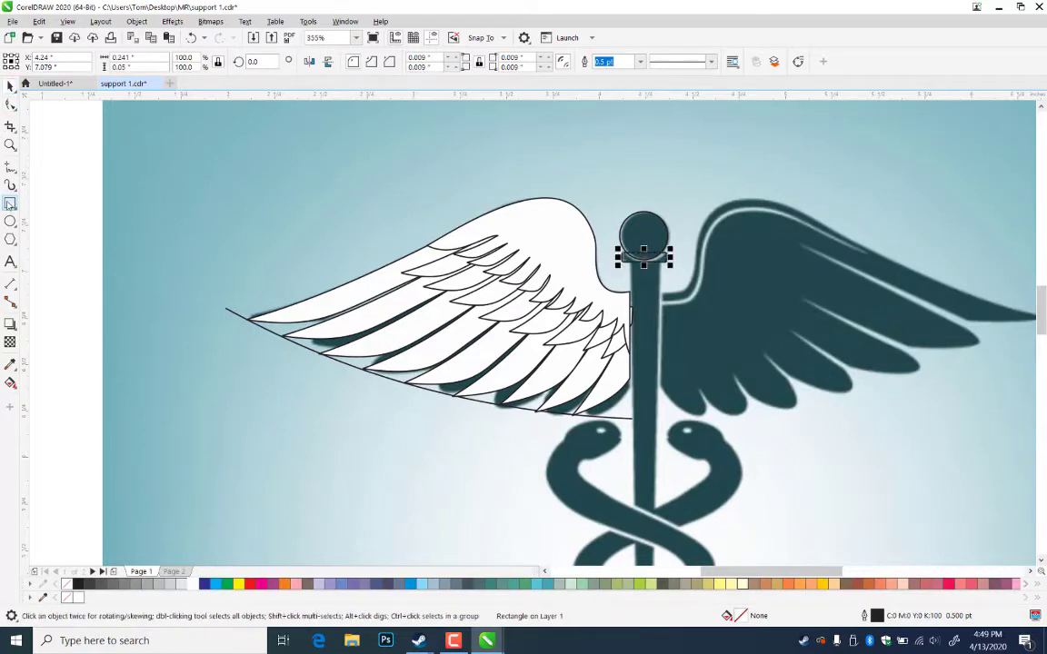
- Draw a rectangle about 0.10 by 3.48 in from the collar to the staff's lower tip and round its corners to about 0.032 in
click(10, 203)
drag(633, 252, 652, 366)
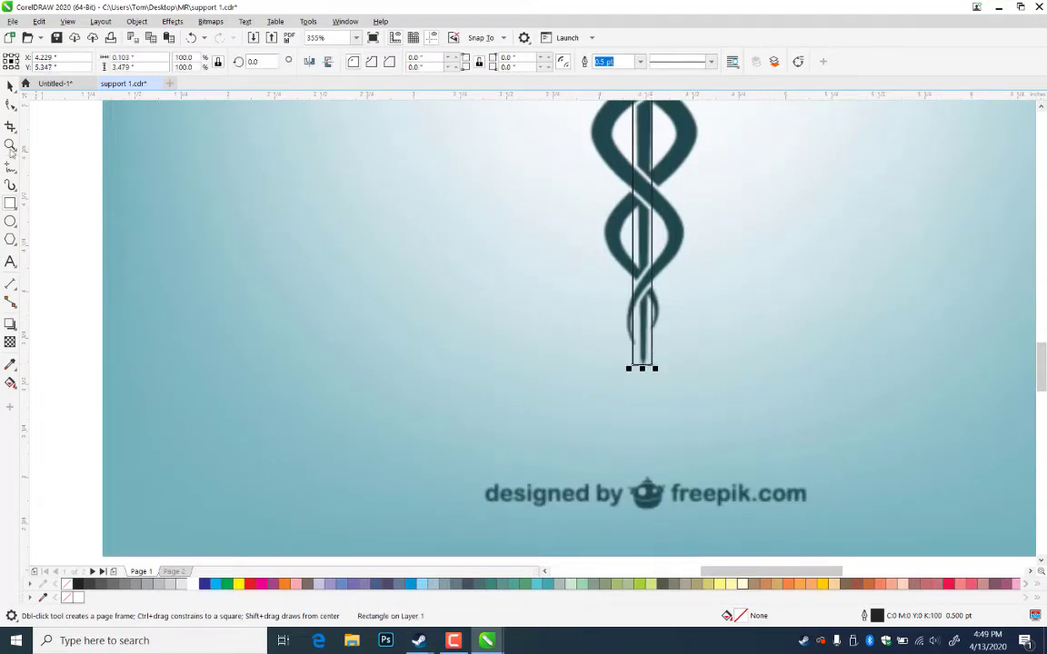
click(11, 102)
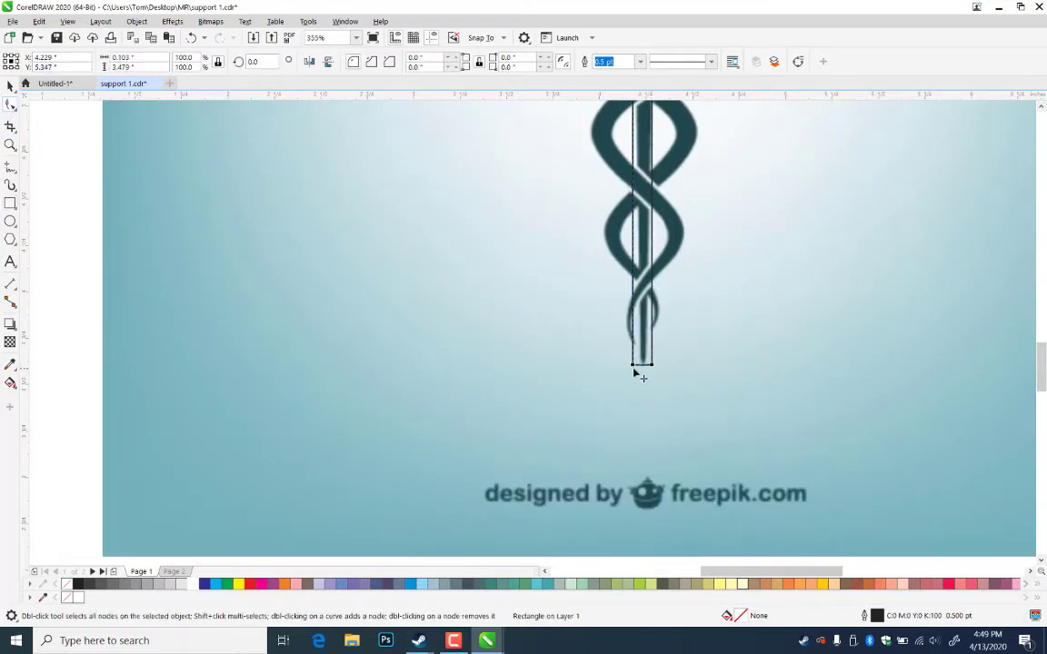
drag(634, 367, 642, 373)
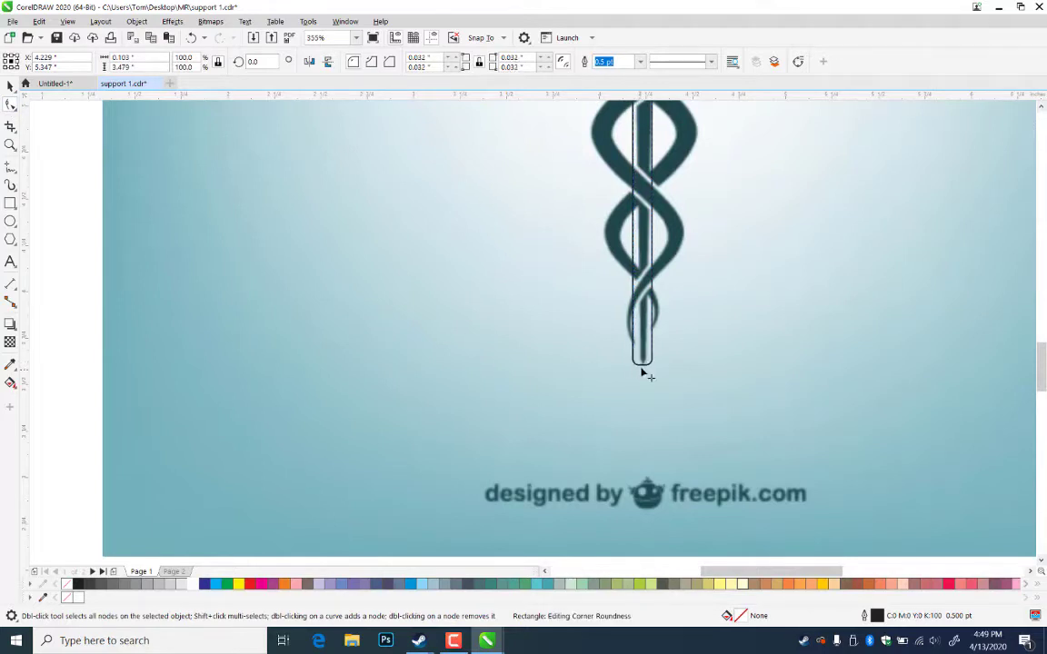
- Align the staff and collar rectangles with the knob circle on a common vertical centreline
click(10, 145)
right_click(481, 167)
drag(487, 220, 576, 358)
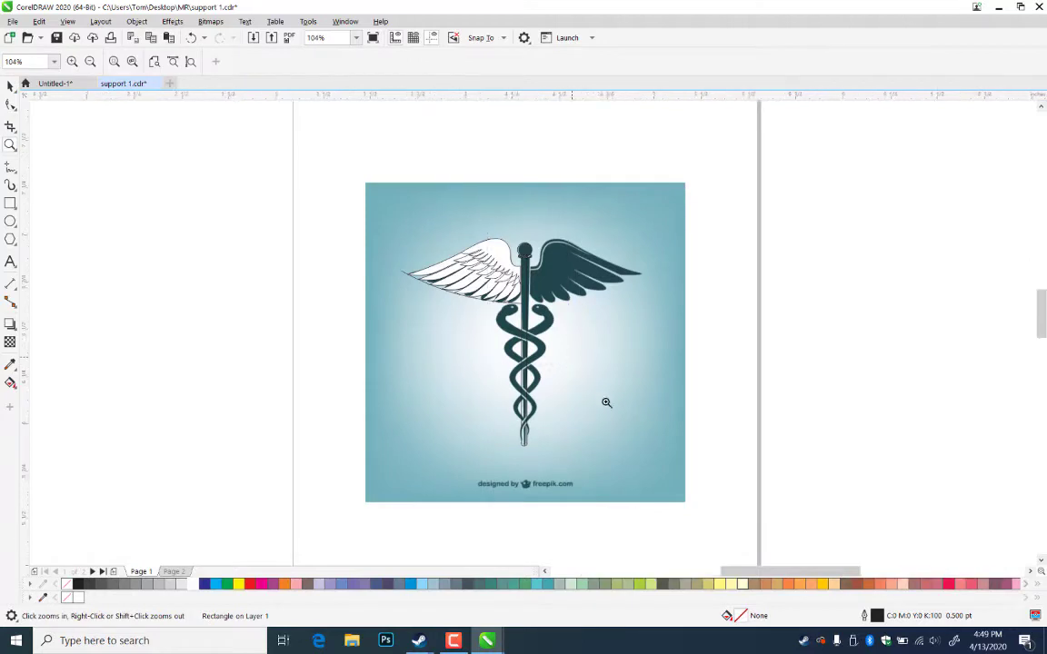
click(11, 85)
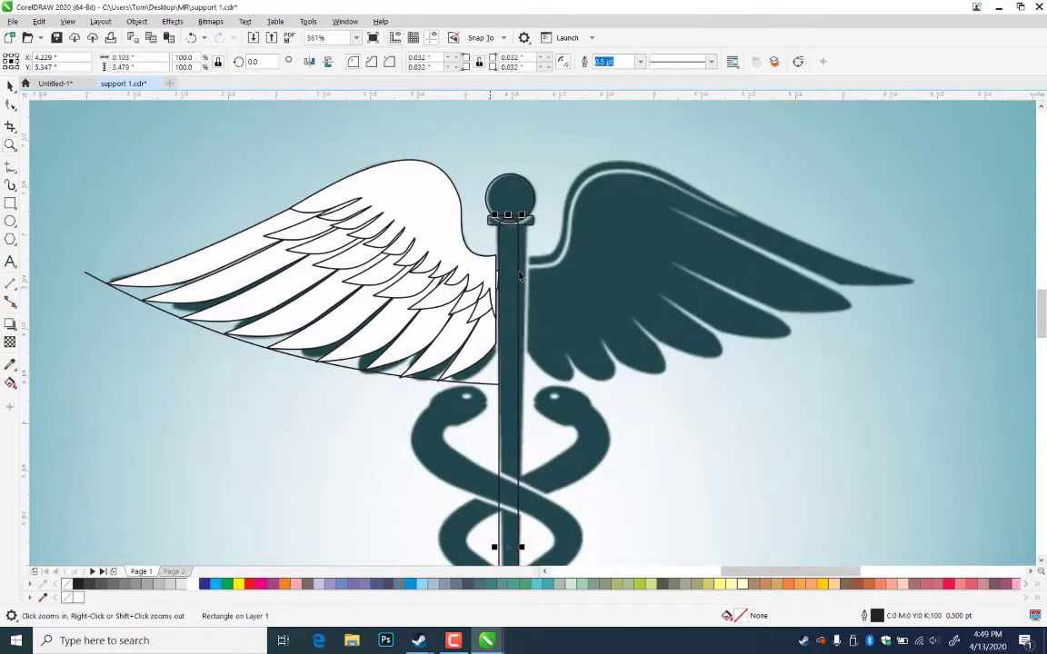
shift+click(538, 207)
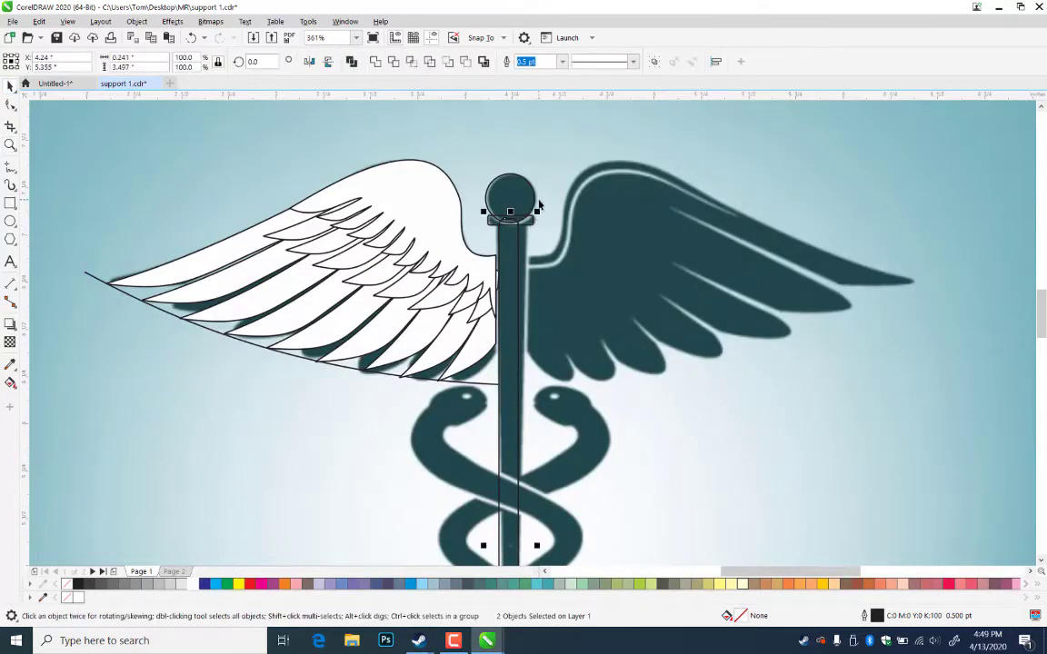
shift+click(537, 197)
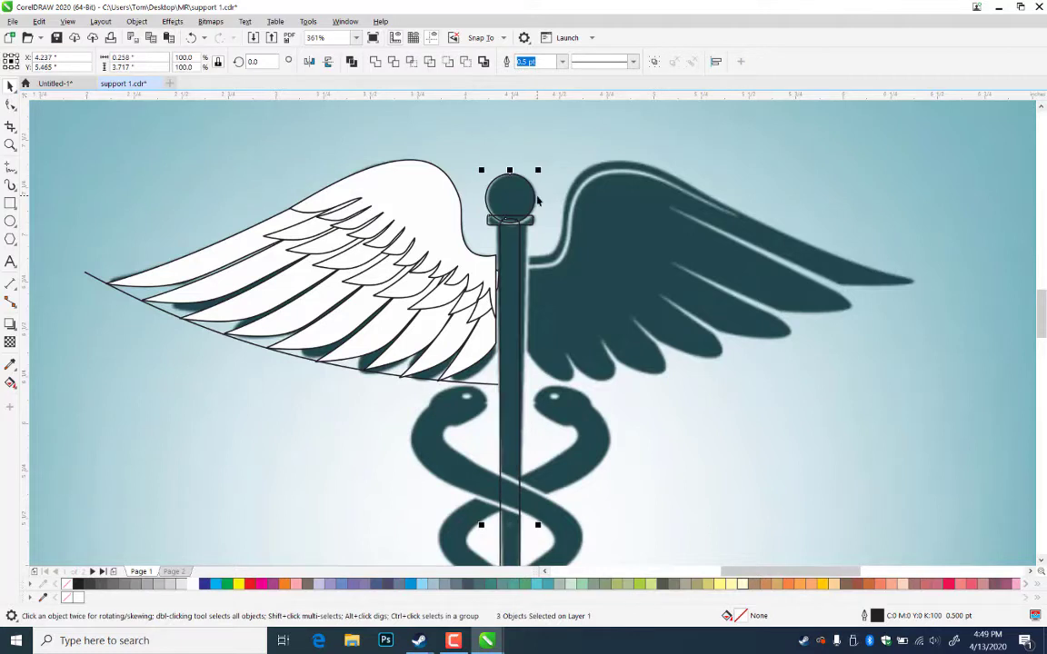
click(517, 343)
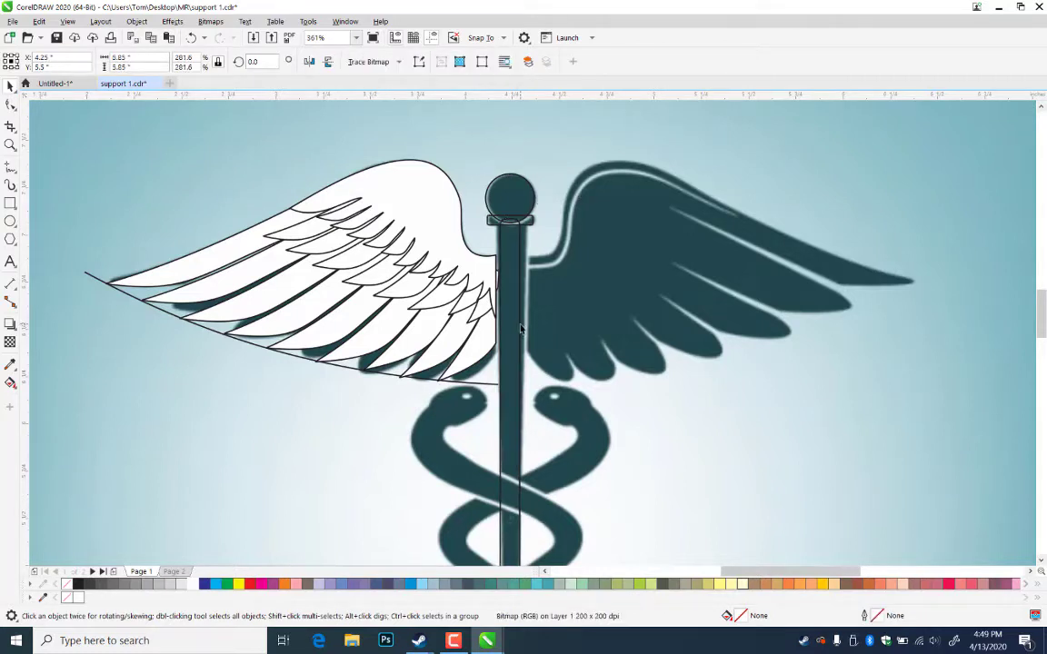
- Widen the staff rectangle to about 0.127 in and centre it again with the collar and the knob circle
click(520, 329)
drag(525, 546, 530, 546)
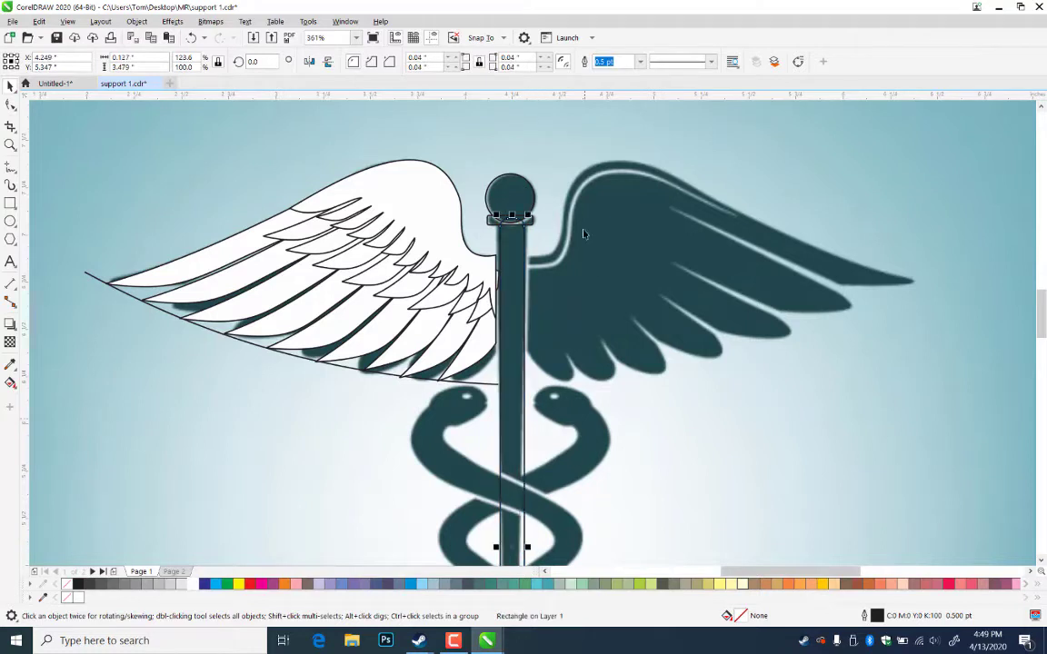
shift+click(534, 210)
shift+click(534, 198)
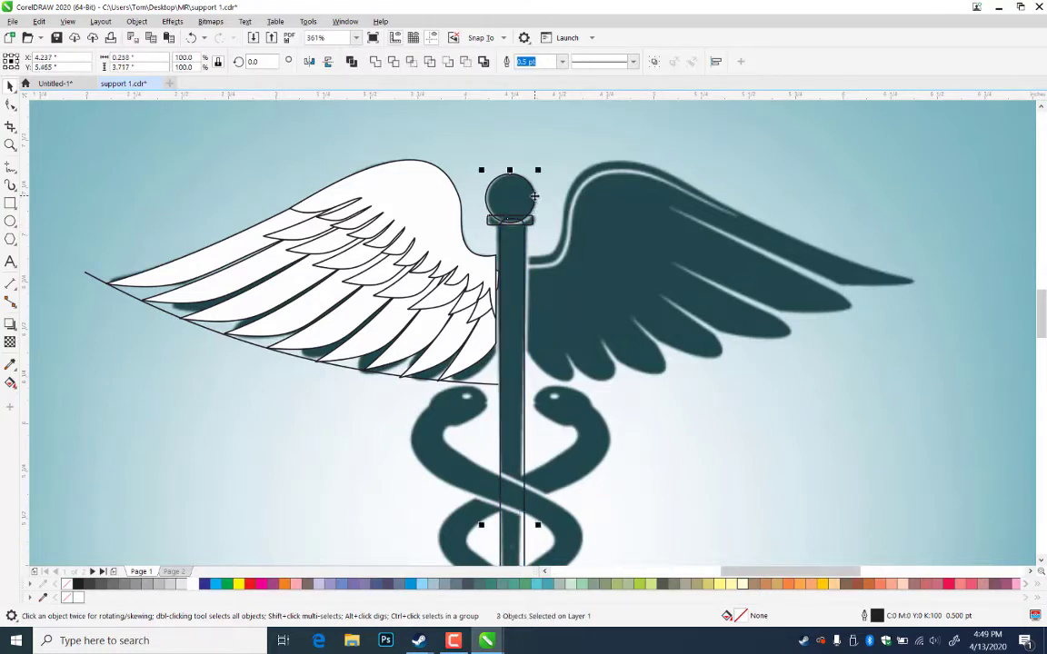
click(533, 255)
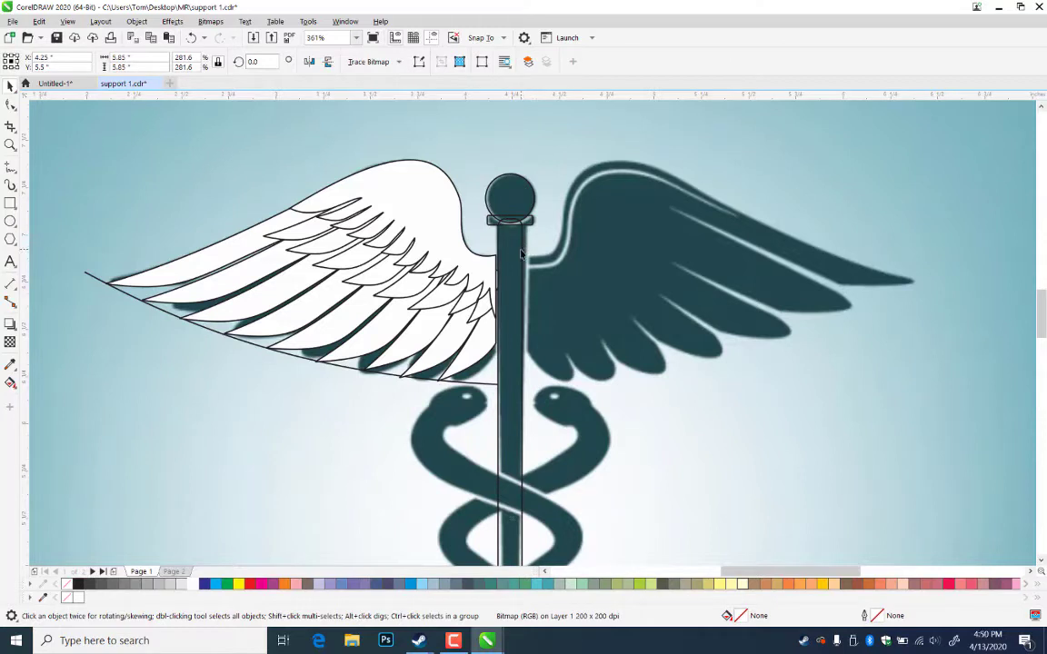
- Weld the staff rectangle and the collar rectangle into one shape
click(522, 254)
shift+click(532, 223)
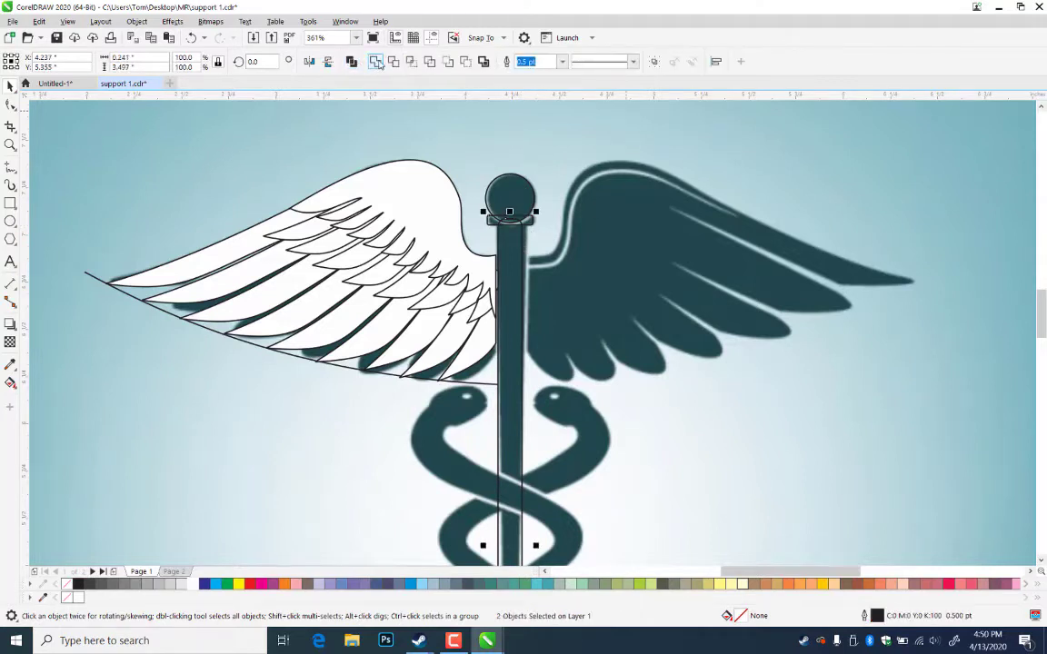
click(376, 61)
click(625, 177)
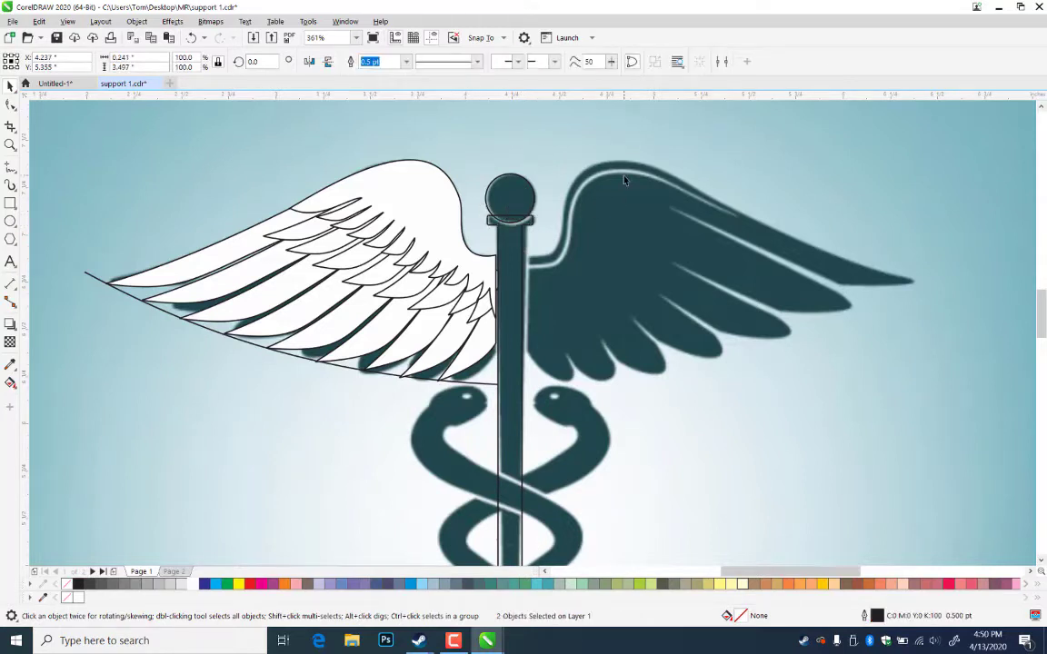
- Delete the two extra nodes at the lower tip of the welded staff outline
click(523, 294)
scroll(526, 414, down, 4)
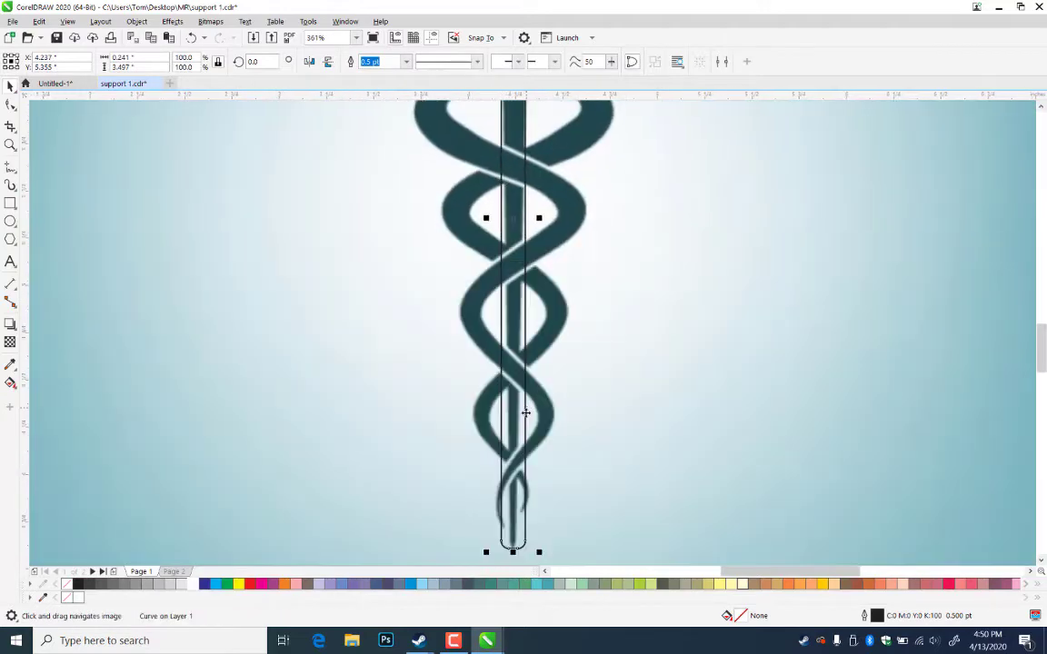
scroll(525, 413, down, 2)
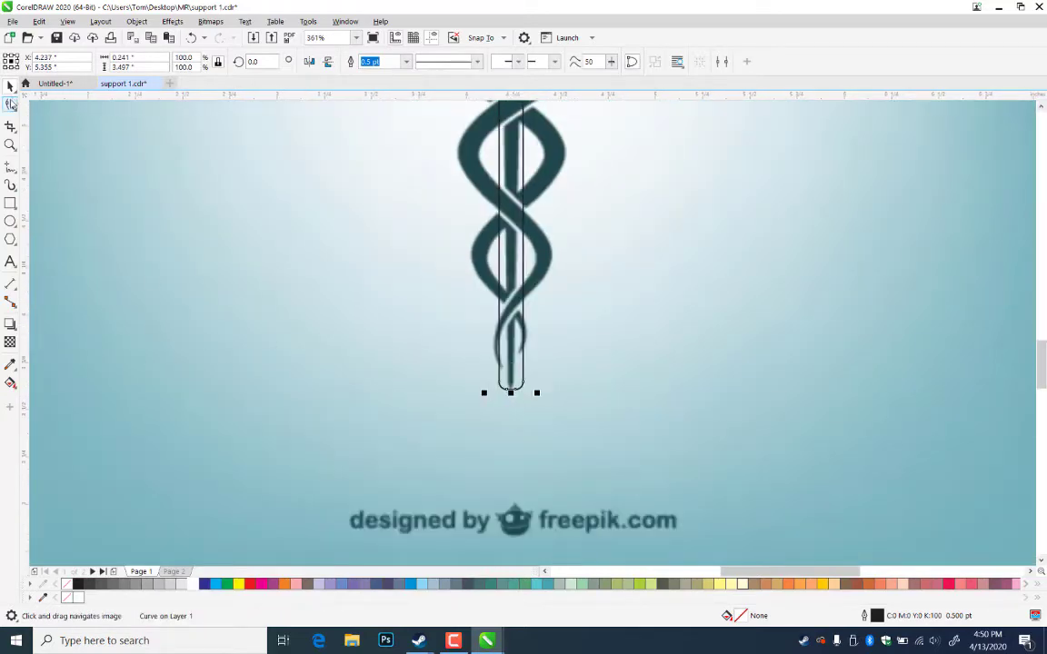
click(11, 105)
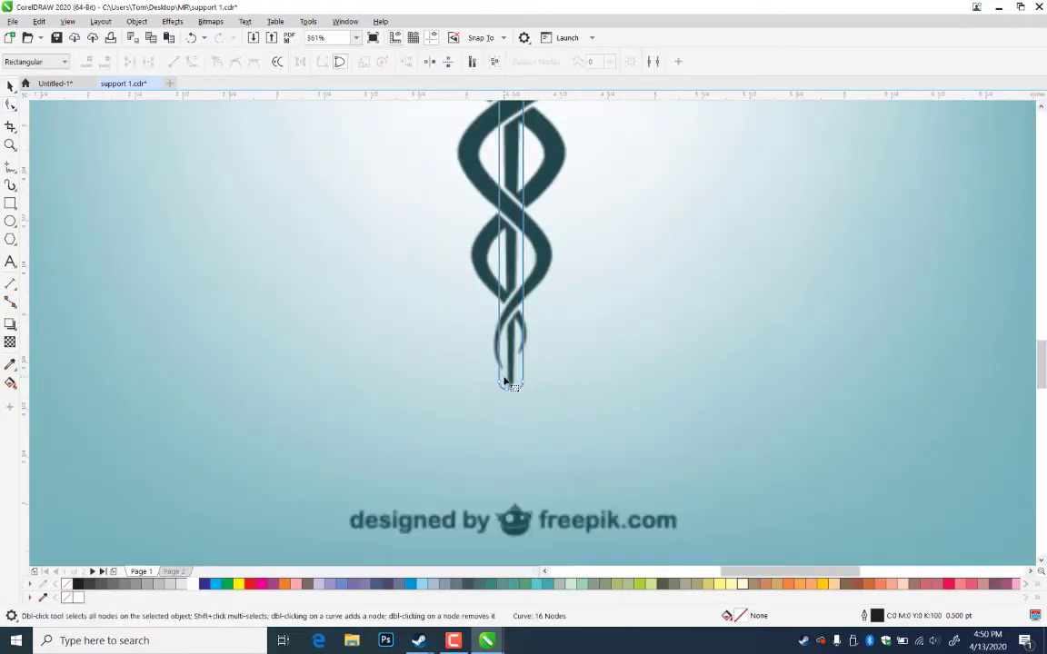
drag(517, 409, 518, 410)
key(Delete)
- Move the lower end nodes on both sides of the staff inward so the rod tapers to the bitmap's narrow tip
click(508, 385)
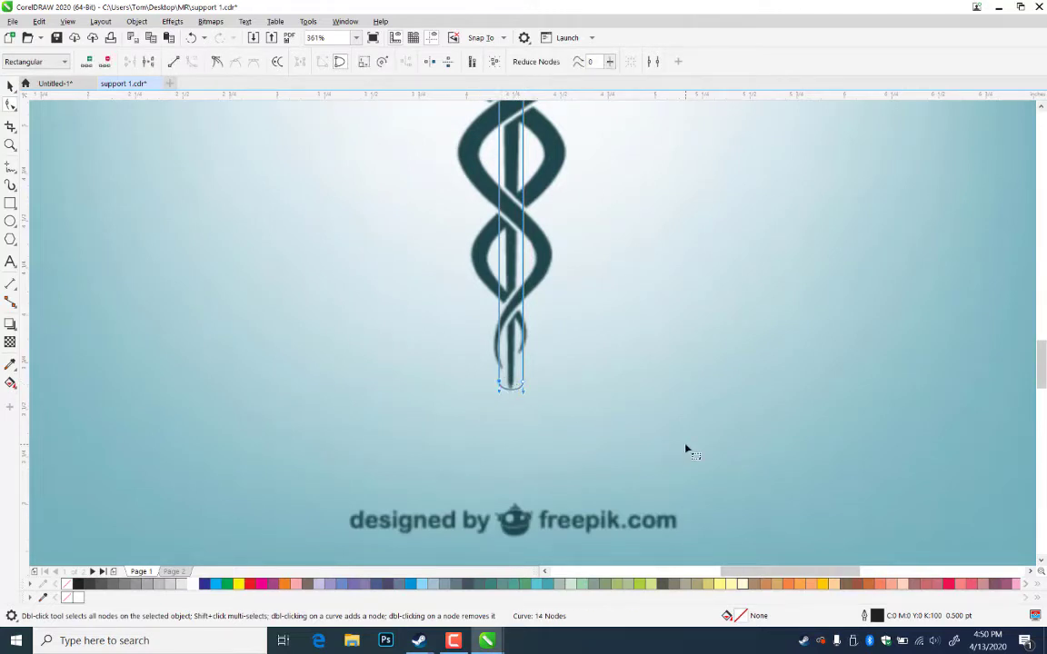
key(Right)
key(Right)
key(Right)
key(Right)
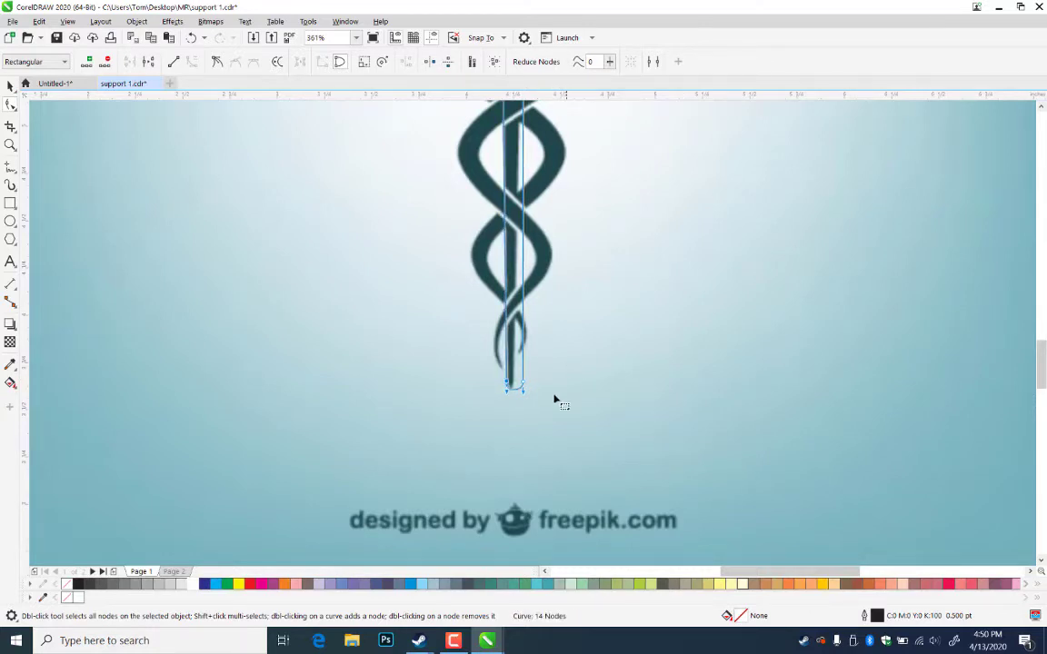
drag(520, 442, 519, 475)
key(Left)
key(Left)
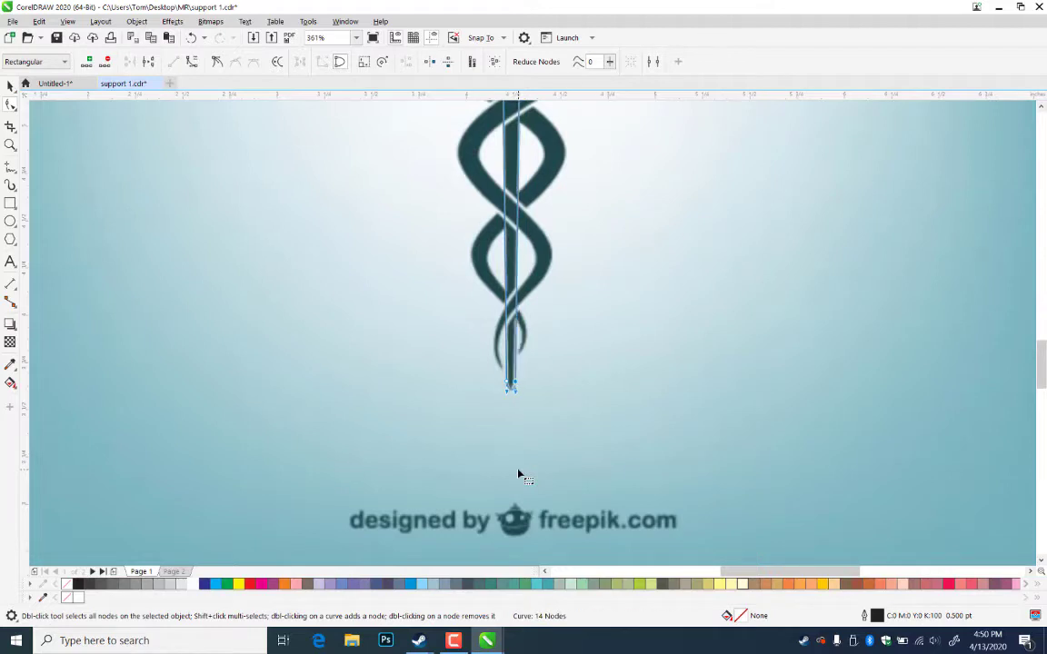
- Switch the display to wireframe to expose the feather outlines where the left wing's inner edge meets the staff
click(11, 145)
right_click(350, 204)
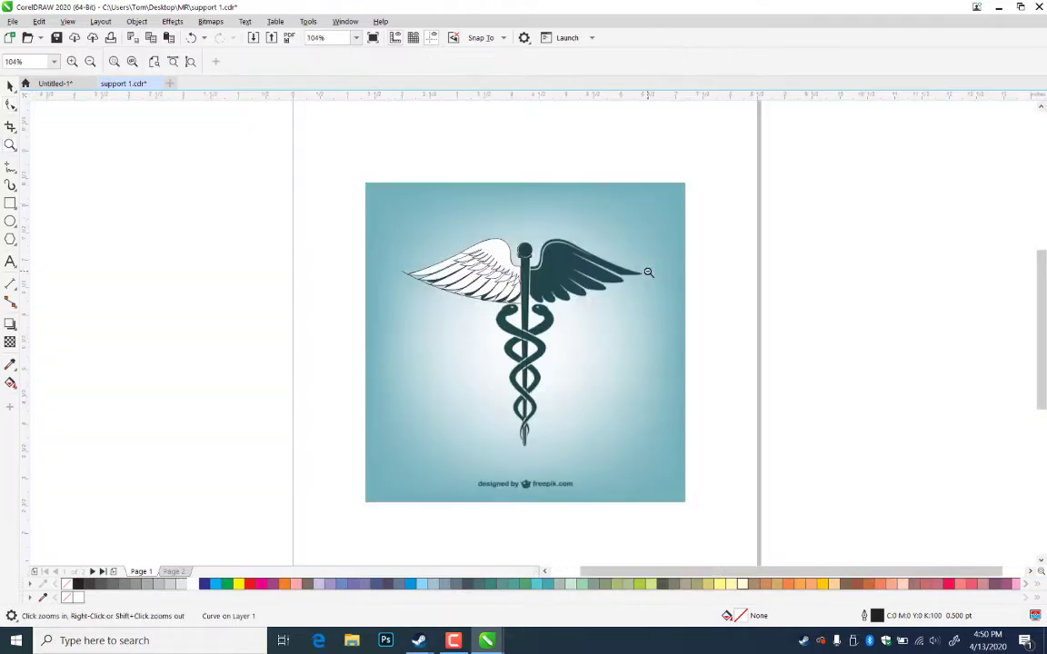
drag(492, 221, 547, 326)
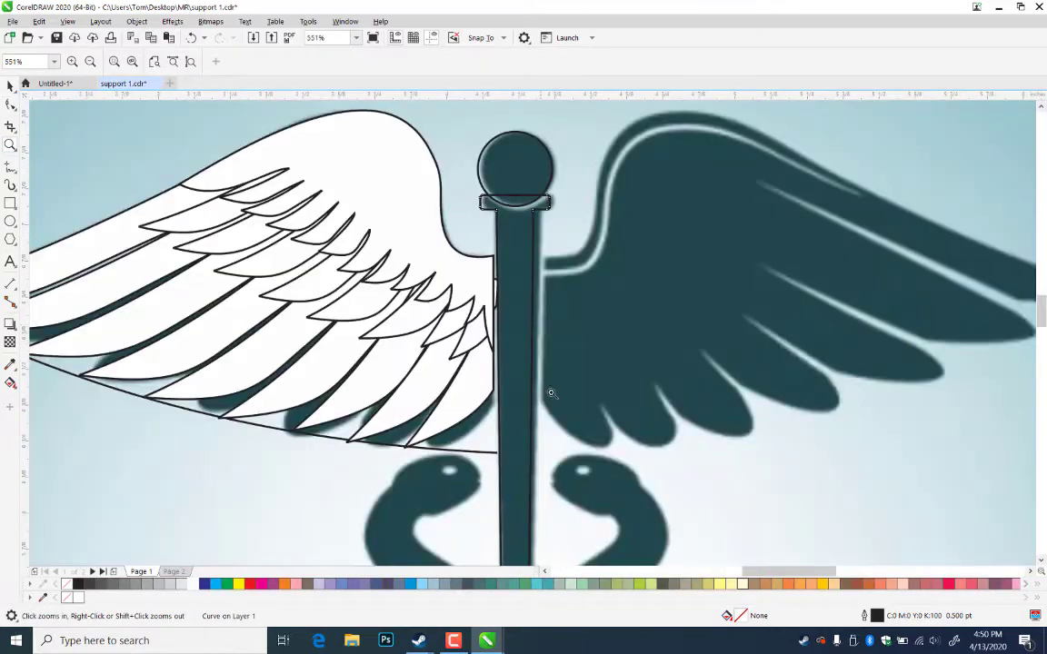
click(10, 85)
click(507, 300)
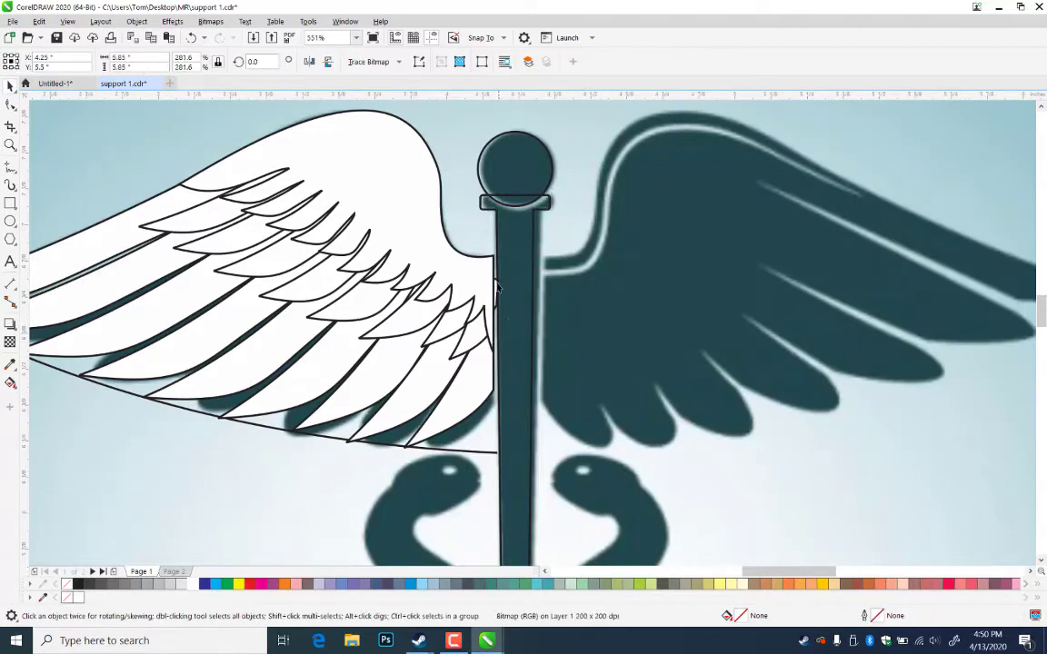
click(495, 284)
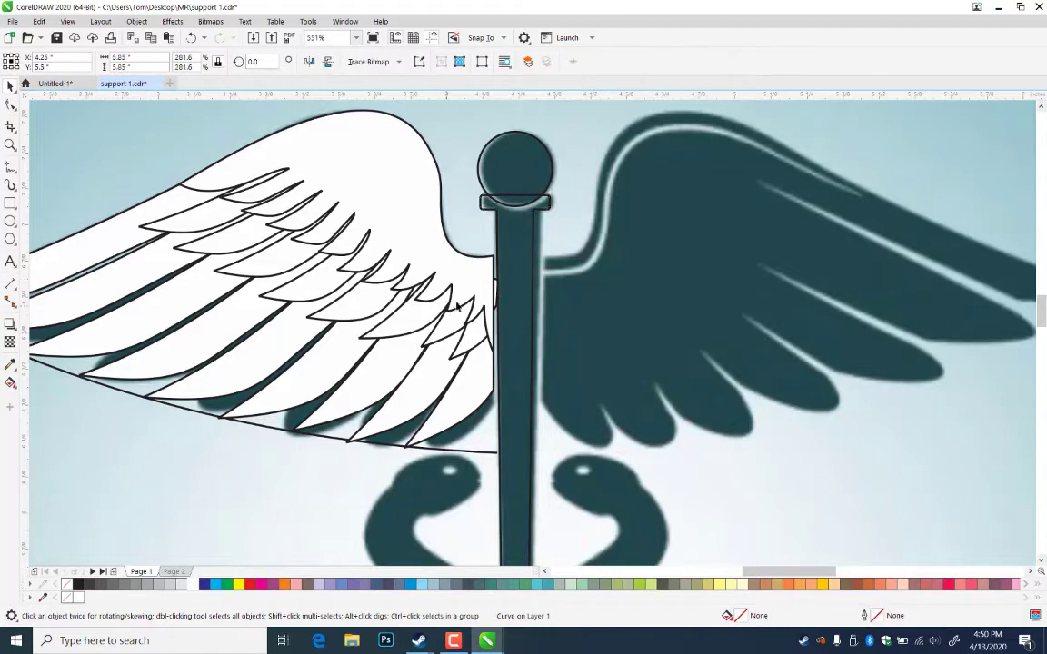
click(488, 345)
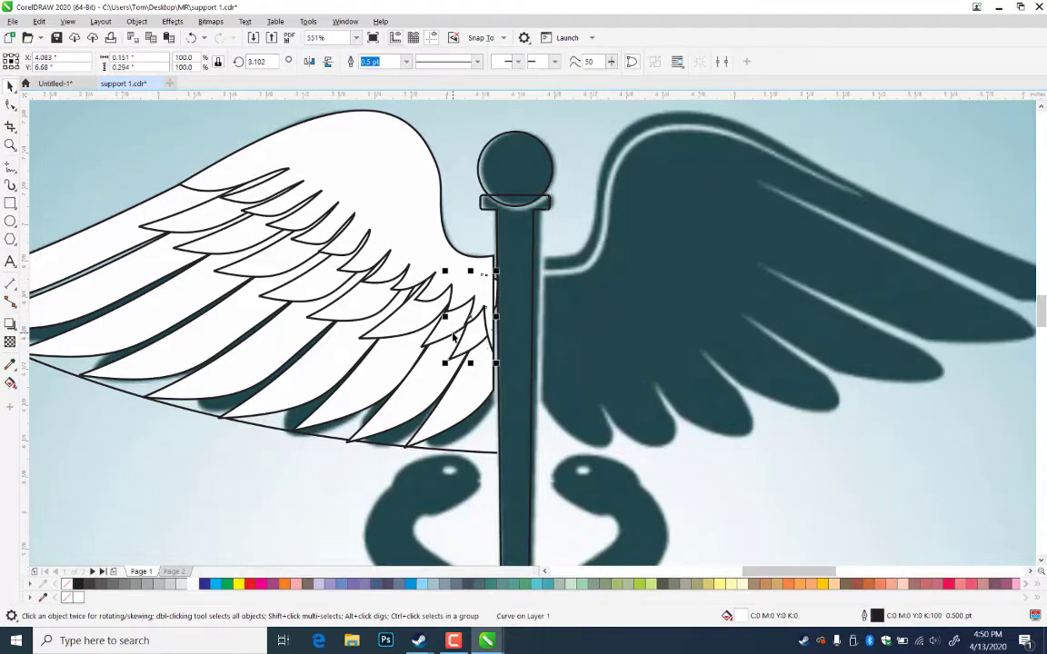
click(452, 336)
click(489, 379)
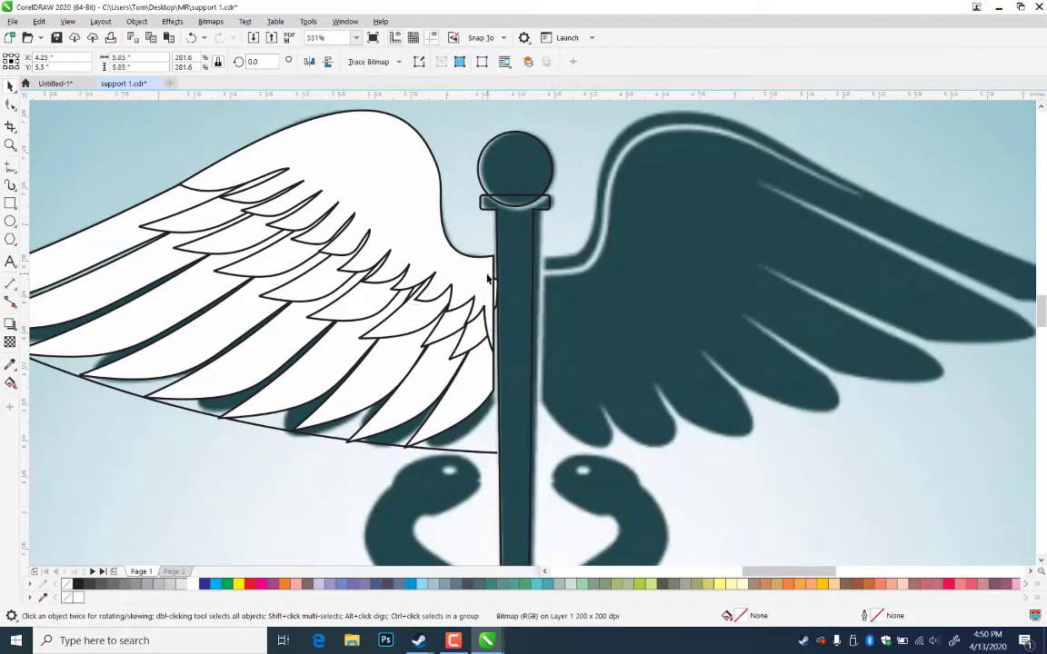
key(alt+v)
key(w)
key(z)
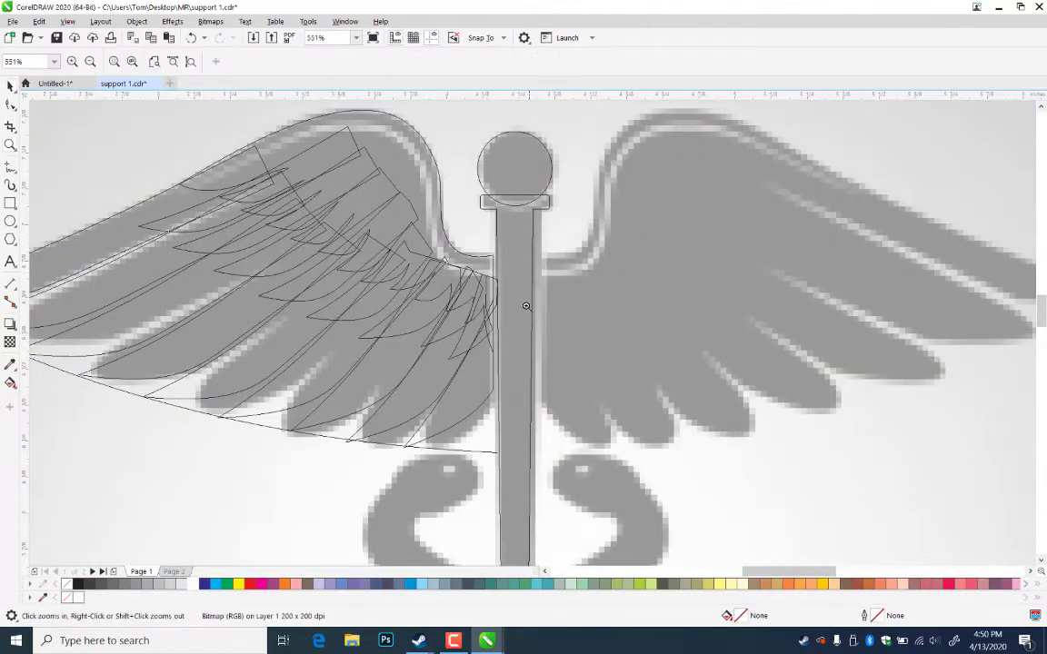
- Move the innermost feather's two nodes that overlap the staff back inside the wing's inner edge
drag(549, 363, 463, 236)
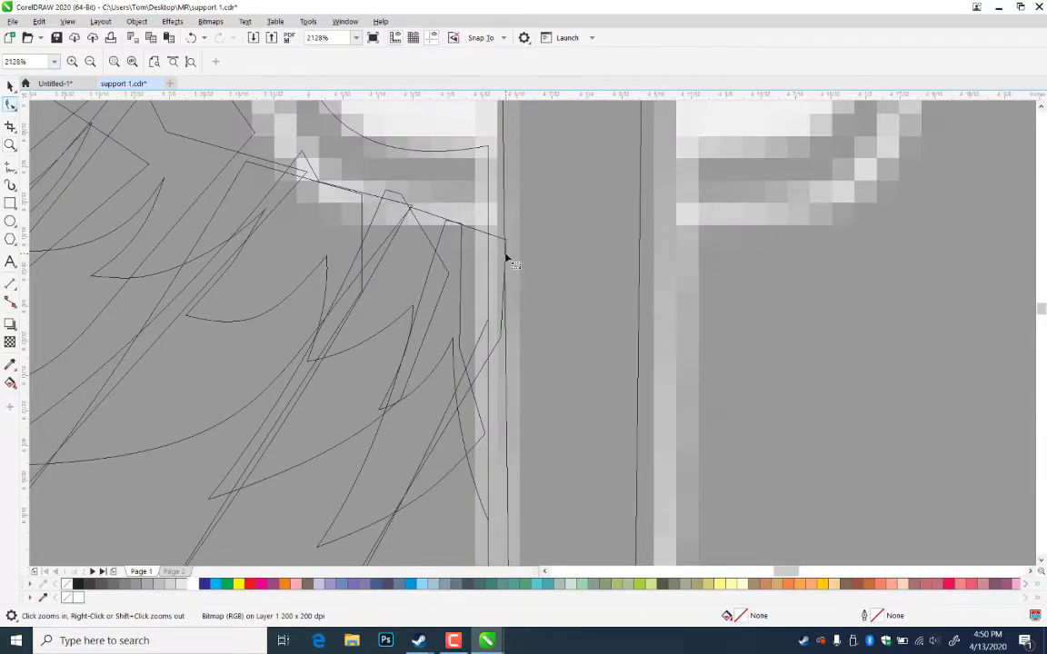
click(502, 238)
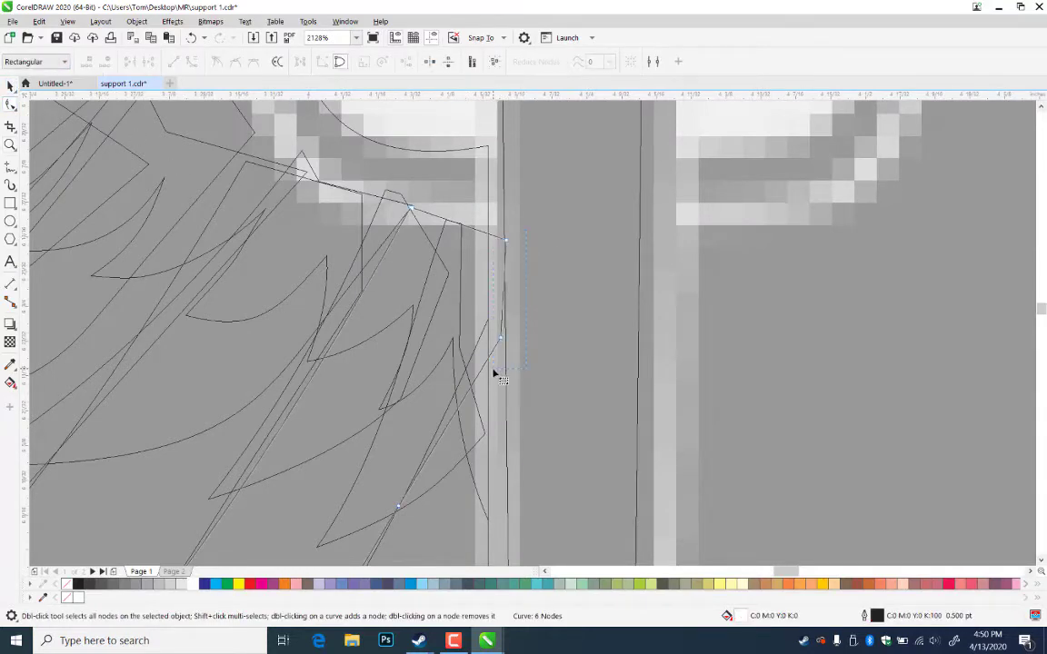
drag(493, 372, 482, 336)
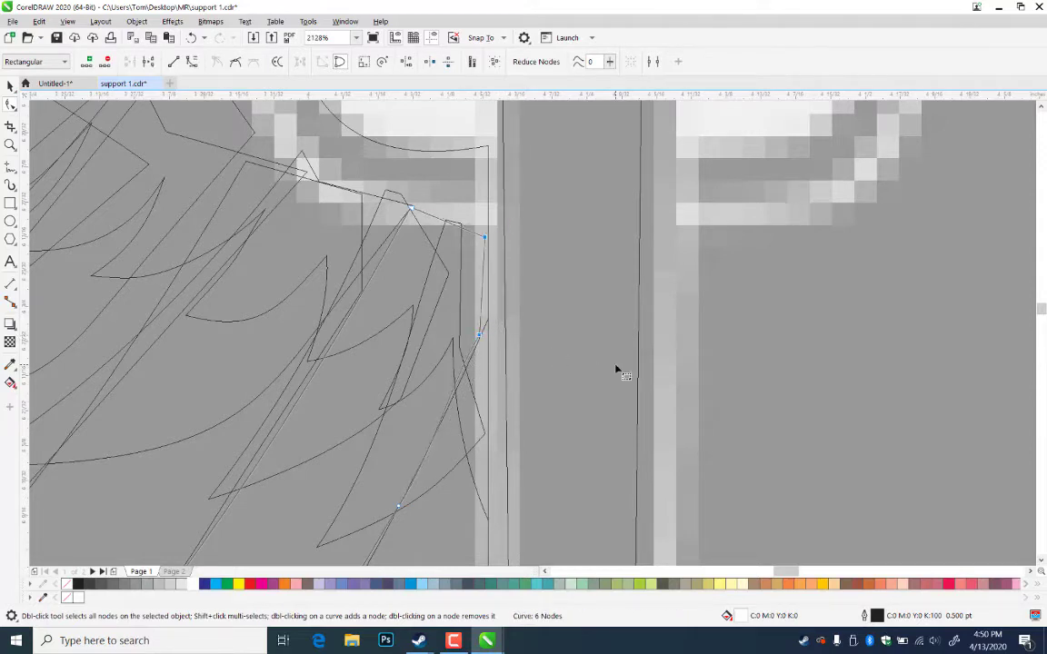
key(space)
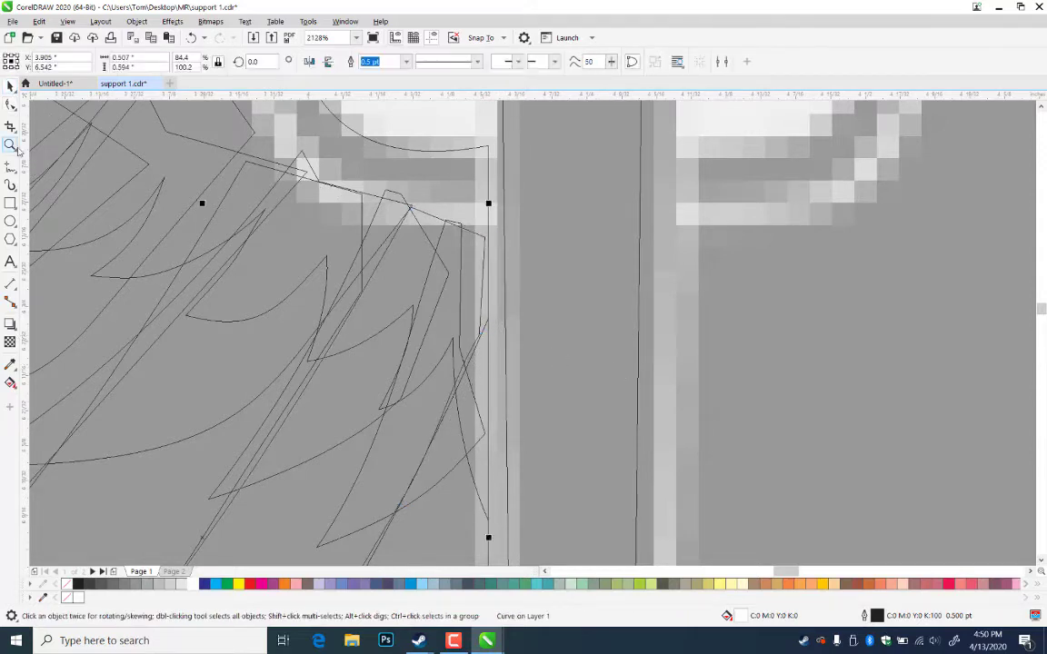
- Clear the selection and return the display from wireframe to enhanced view
click(11, 145)
right_click(335, 166)
key(space)
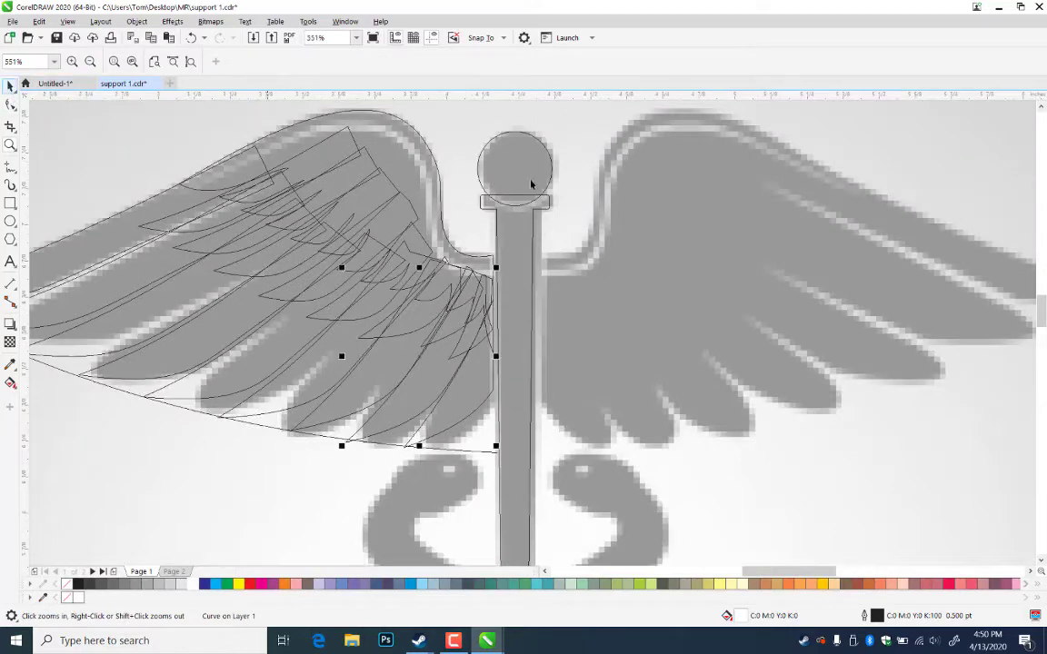
key(Escape)
key(alt+v)
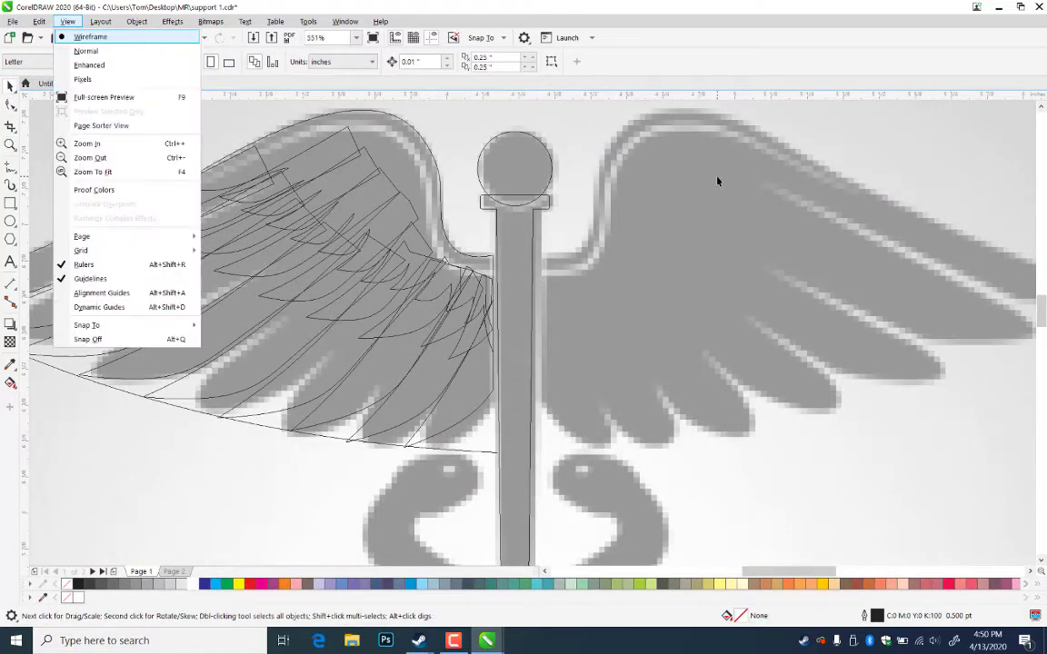
key(e)
key(z)
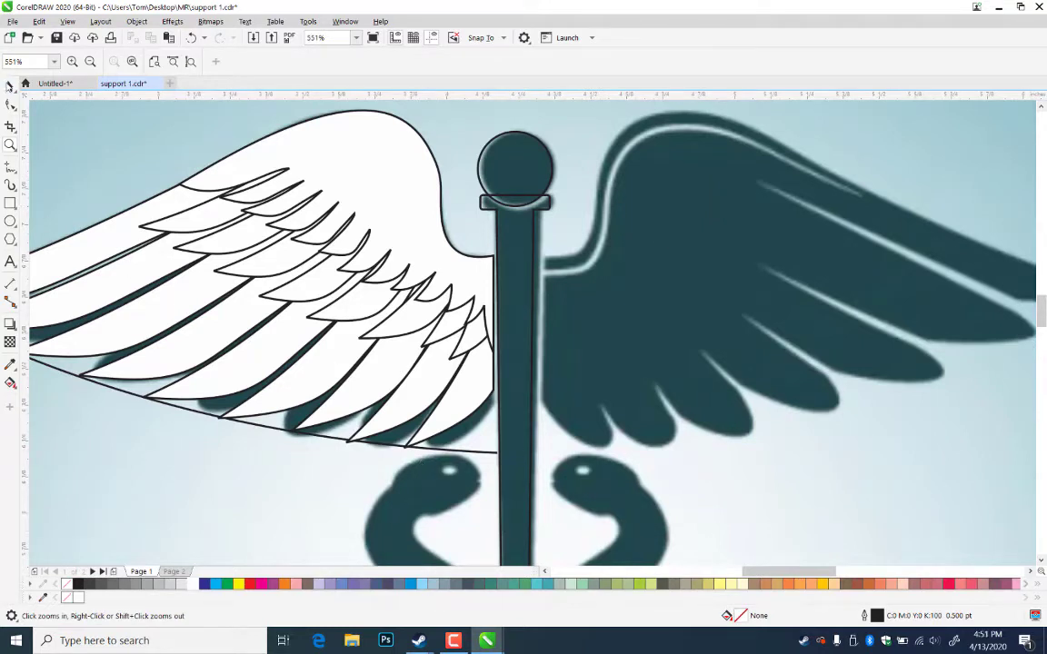
- Delete the open guide curve running beneath the left wing's feather tips
key(space)
click(479, 457)
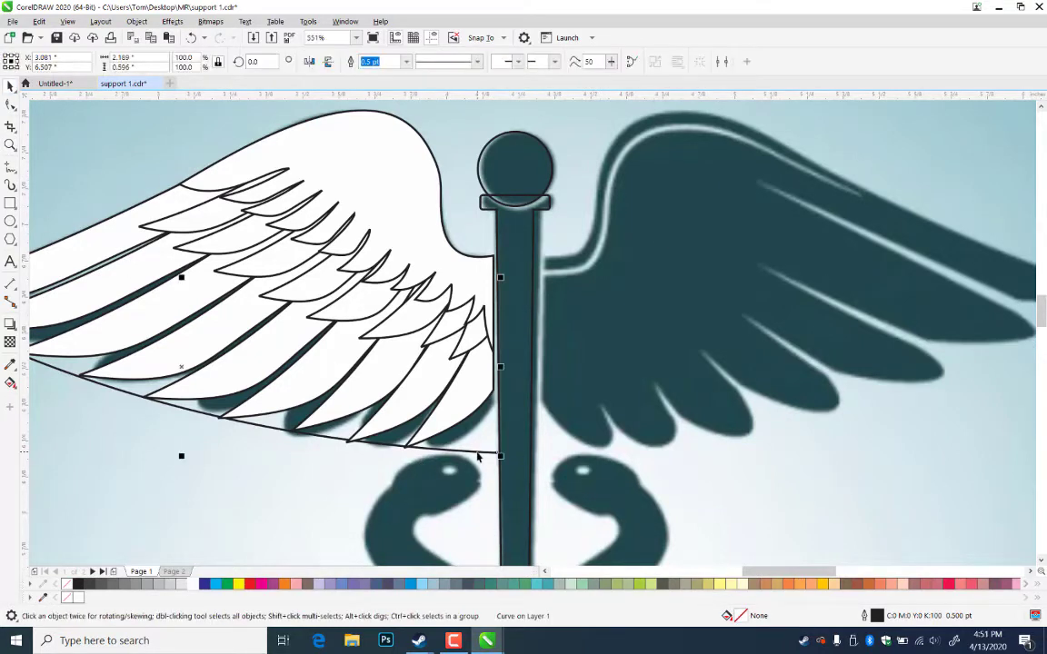
key(Delete)
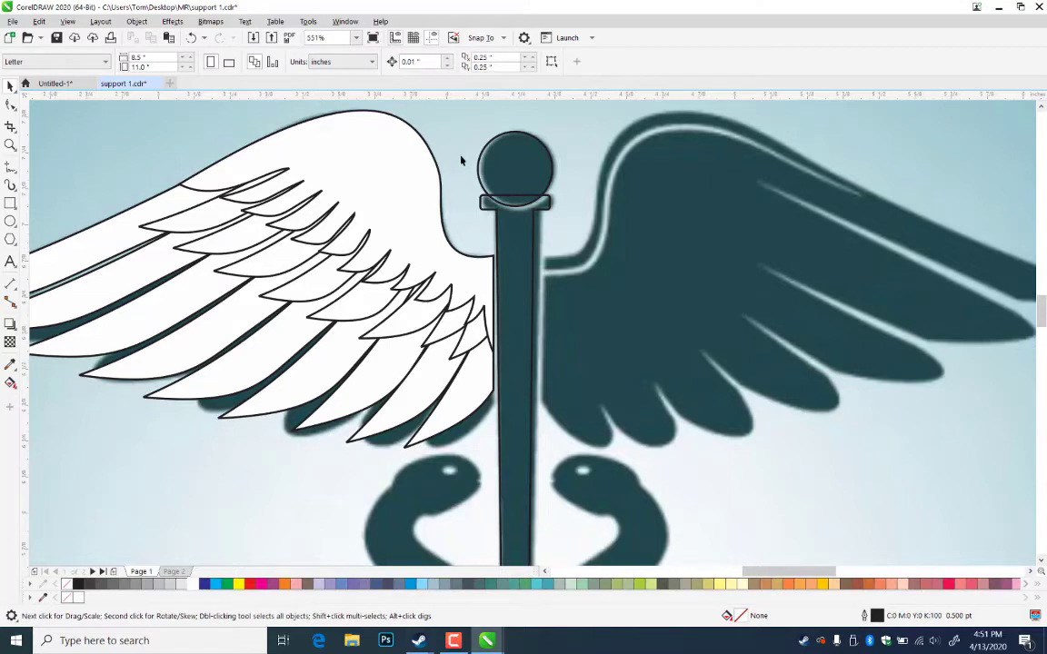
- Fill the staff and the knob circle with white and bring the knob in front of the collar
click(544, 212)
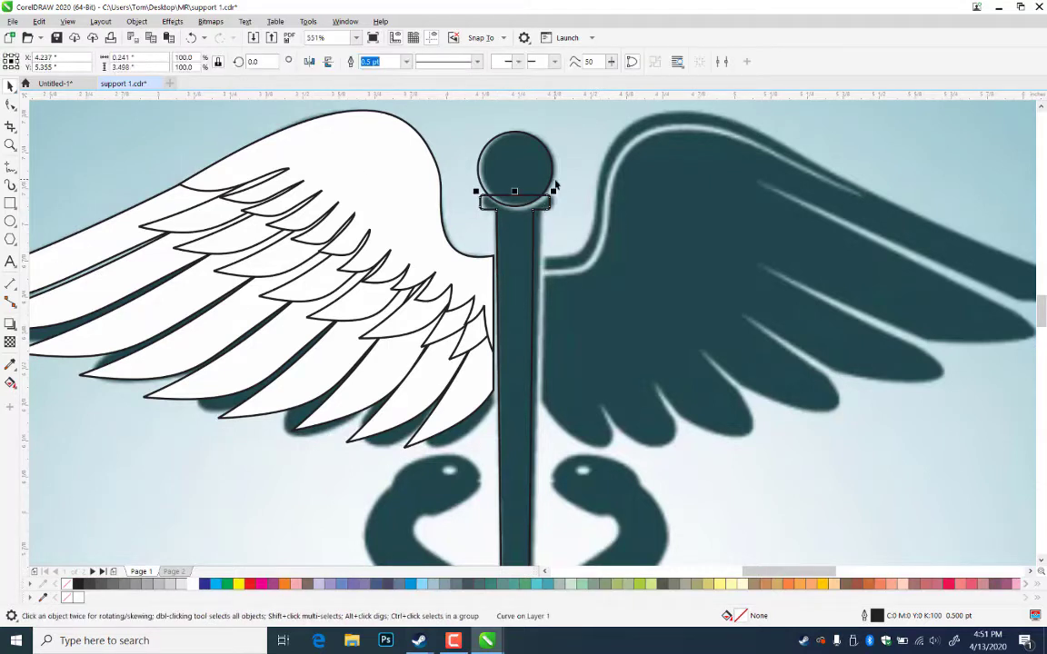
shift+click(553, 180)
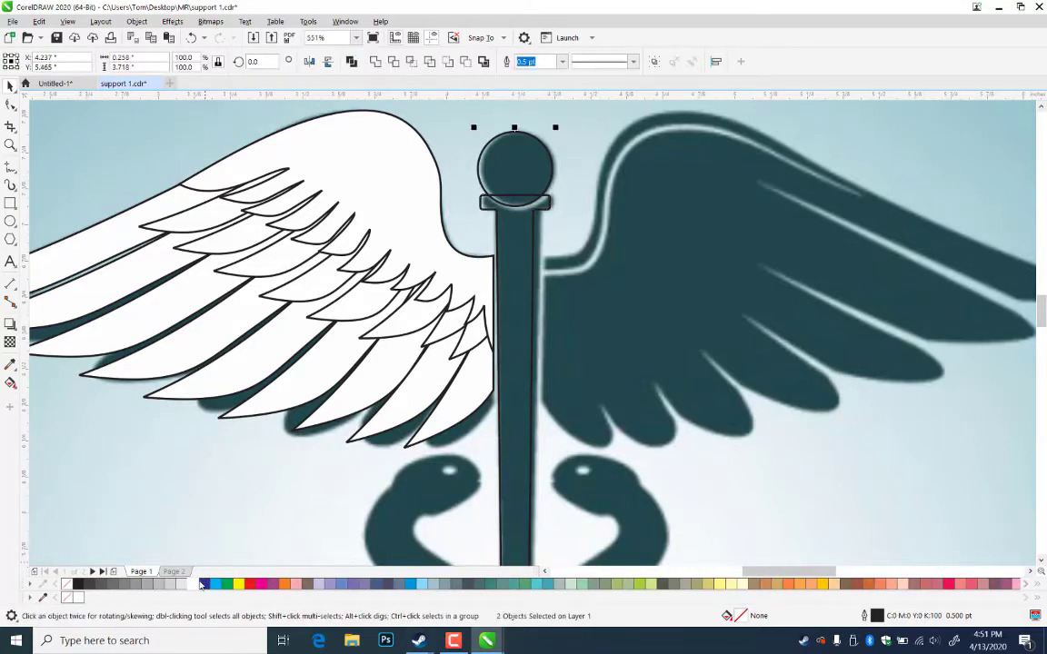
click(202, 584)
click(546, 173)
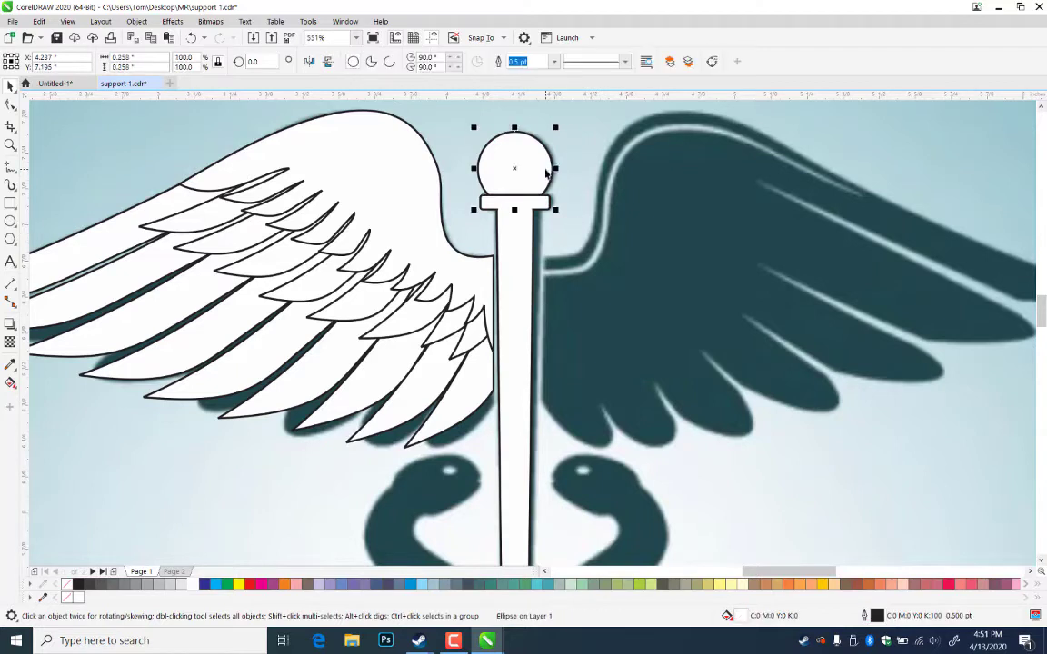
key(shift+Page_Up)
- Nudge the knob circle upward by 0.01 in
click(543, 190)
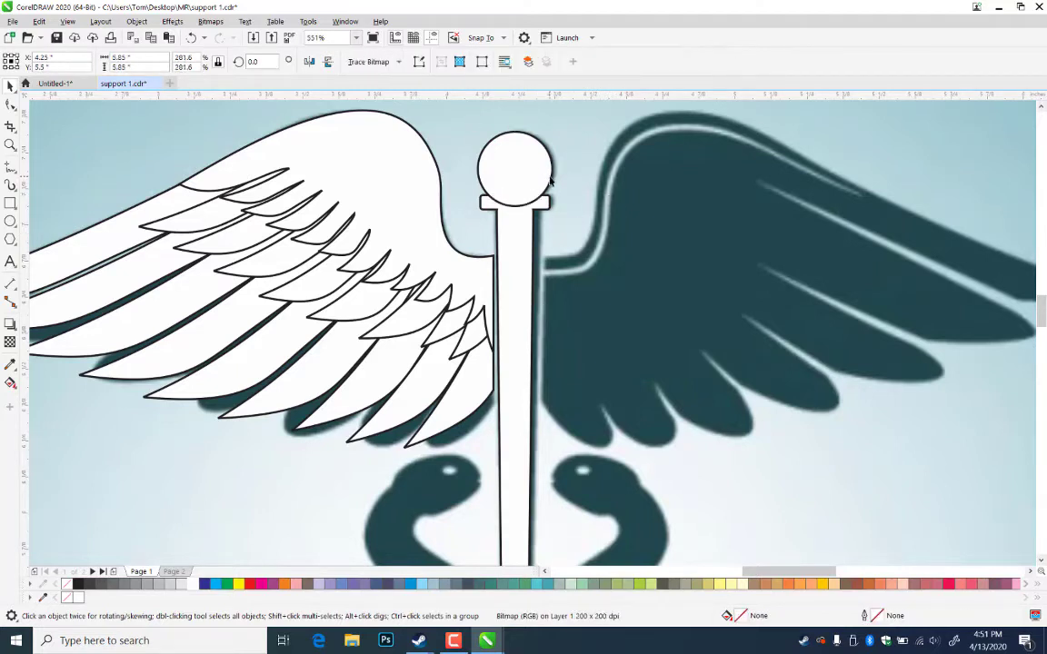
click(552, 181)
key(Up)
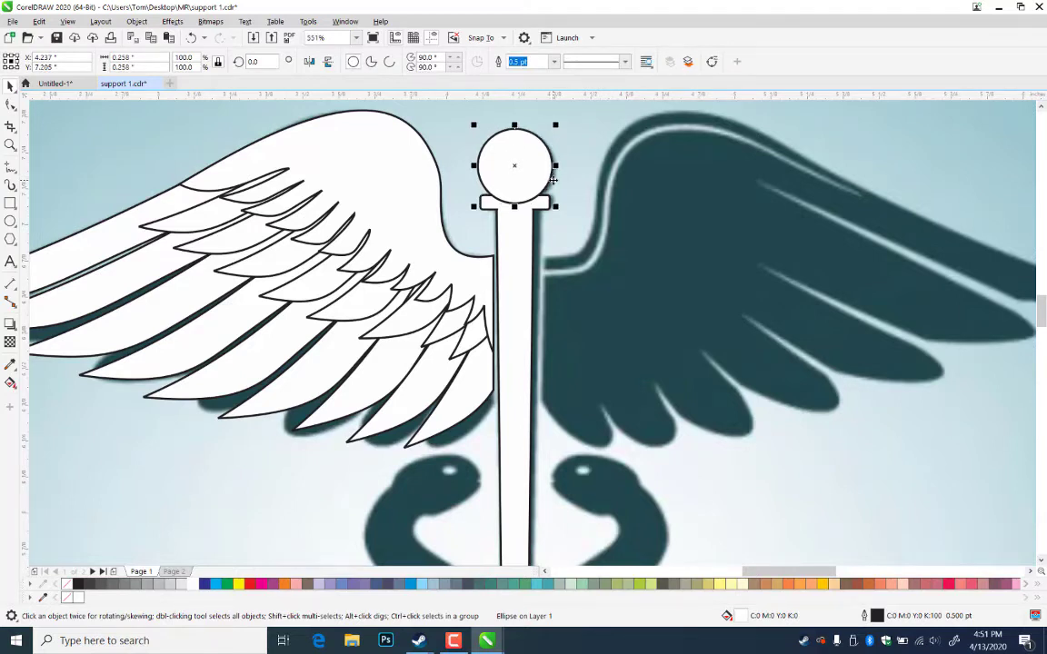
key(ctrl+d)
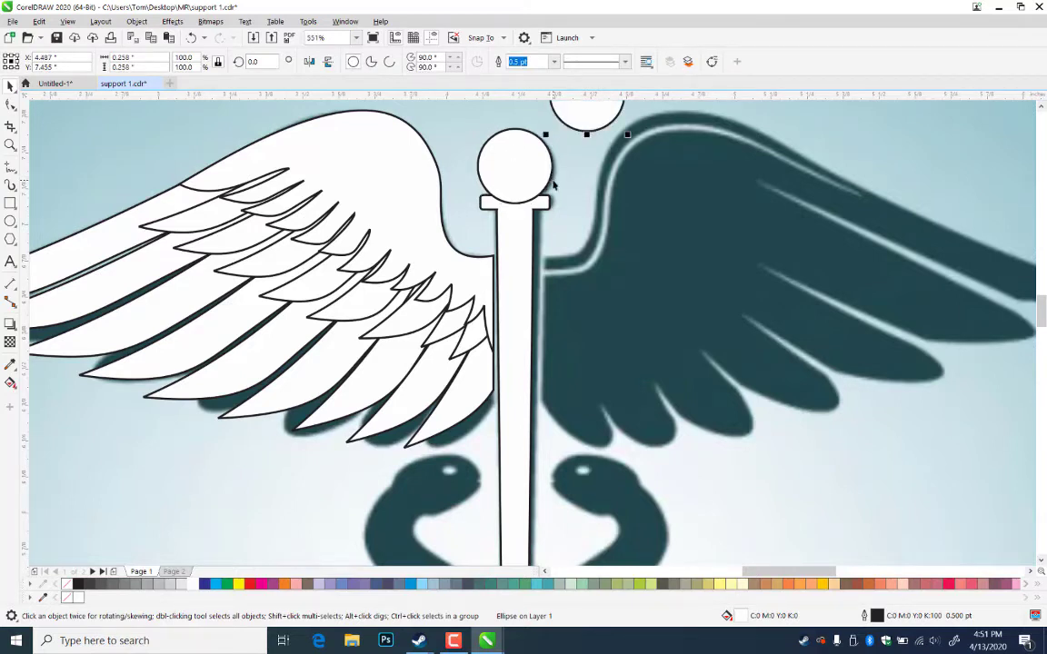
key(Delete)
click(569, 128)
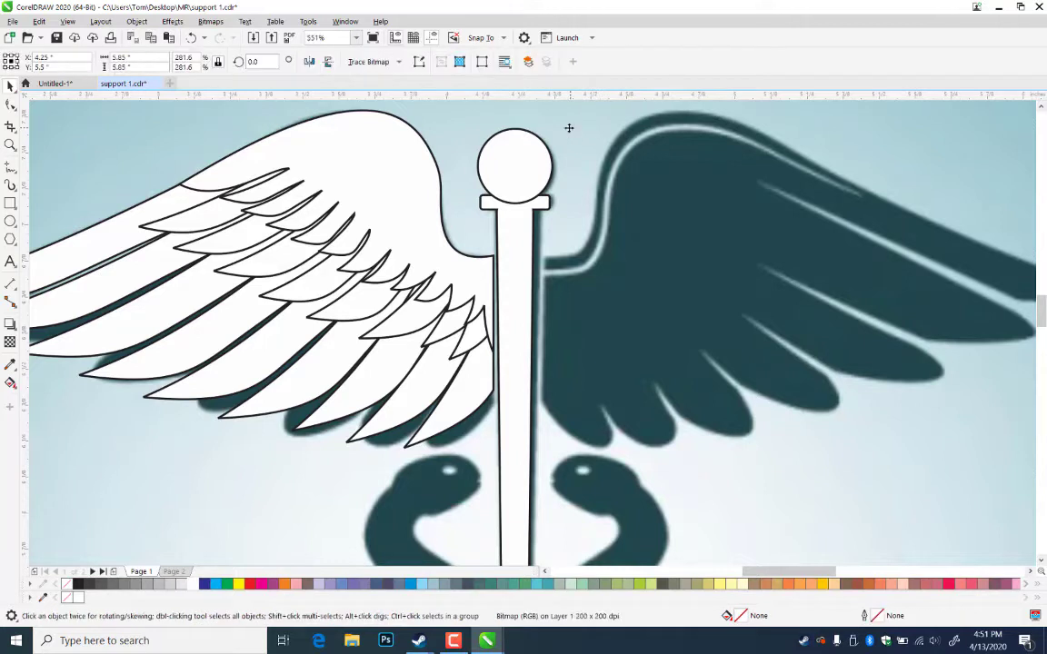
- Set the horizontal and vertical duplicate distances to 0 with no object selected
click(10, 144)
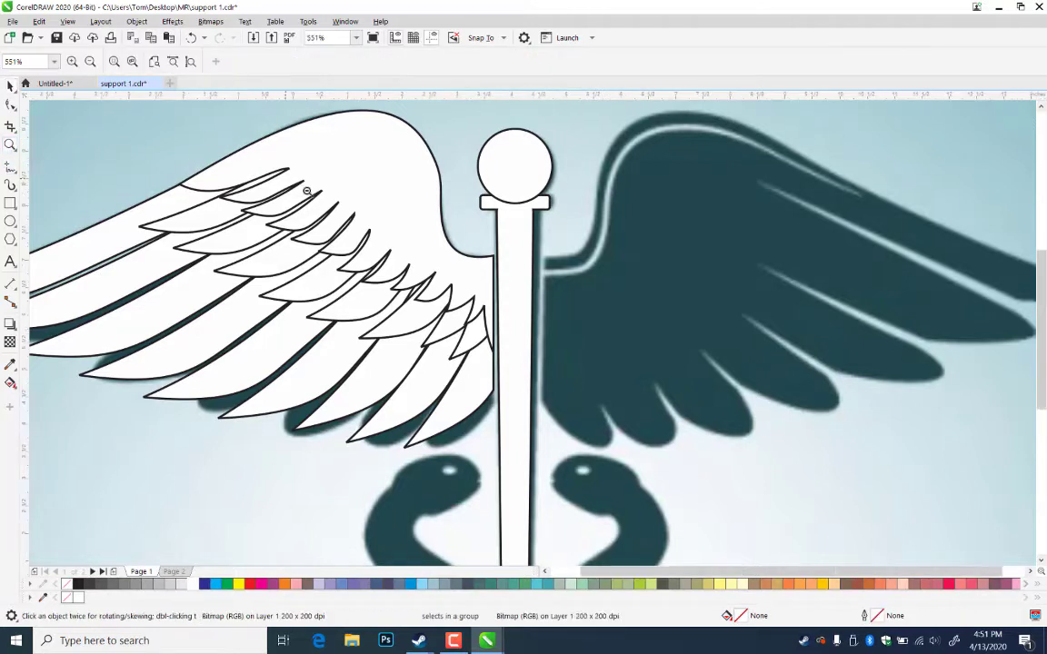
right_click(316, 191)
click(10, 85)
click(211, 162)
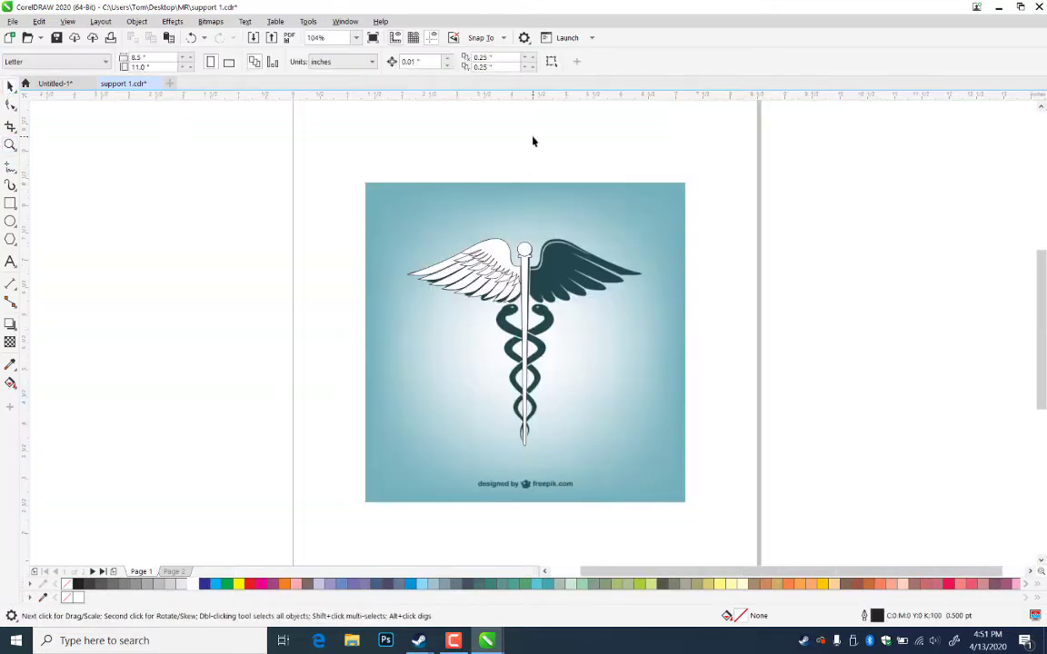
double_click(482, 58)
text(0)
key(Tab)
text(0)
key(Return)
- Make an enlarged copy of the knob circle, about 0.28 in wide, scaled from its centre
click(10, 145)
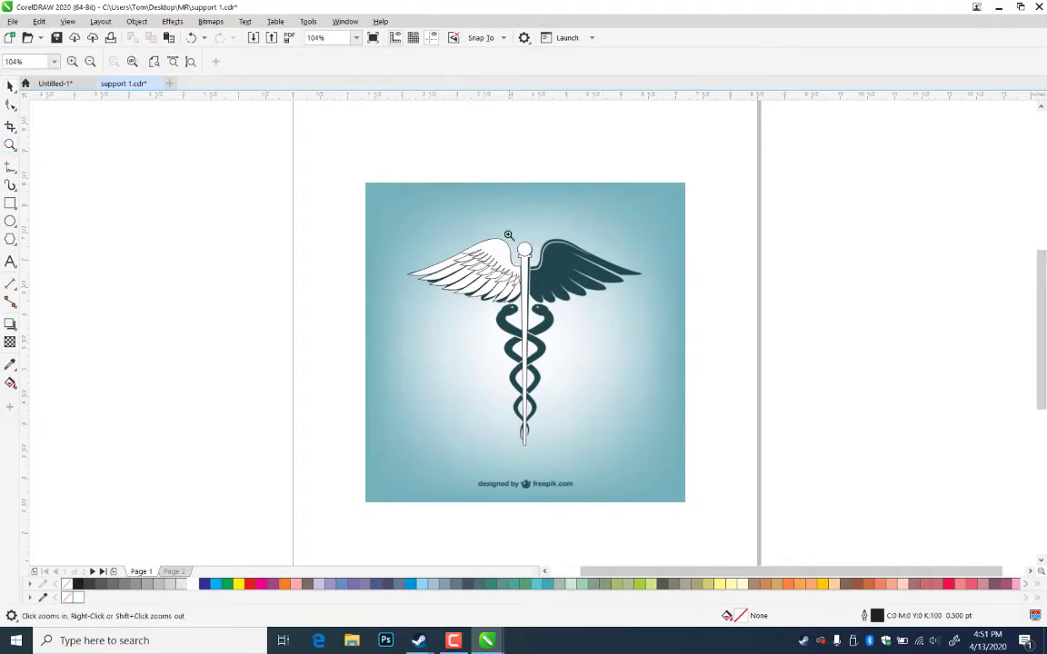
drag(484, 239, 559, 268)
click(10, 85)
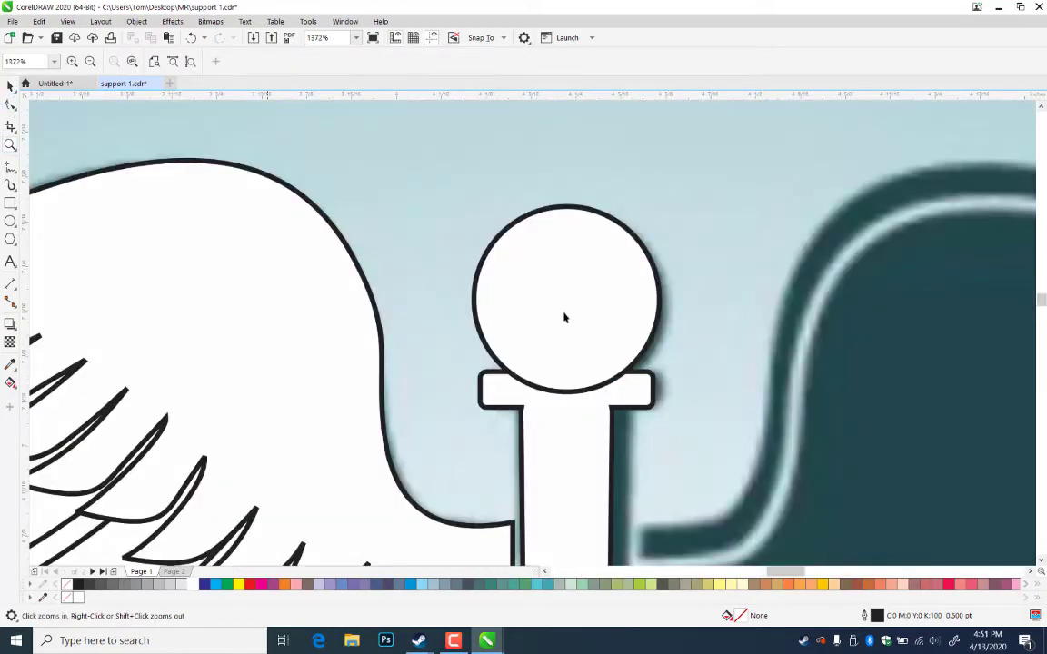
click(563, 313)
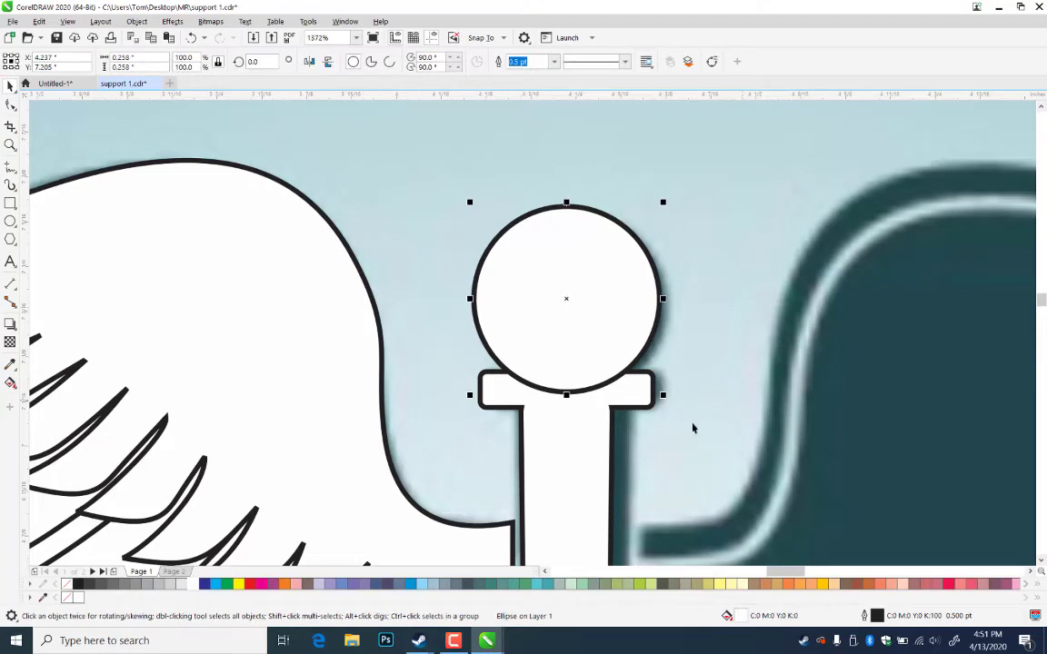
drag(668, 401, 674, 405)
- Trim the staff and collar shape with the enlarged circle and remove that circle, keeping the original knob
shift+click(577, 456)
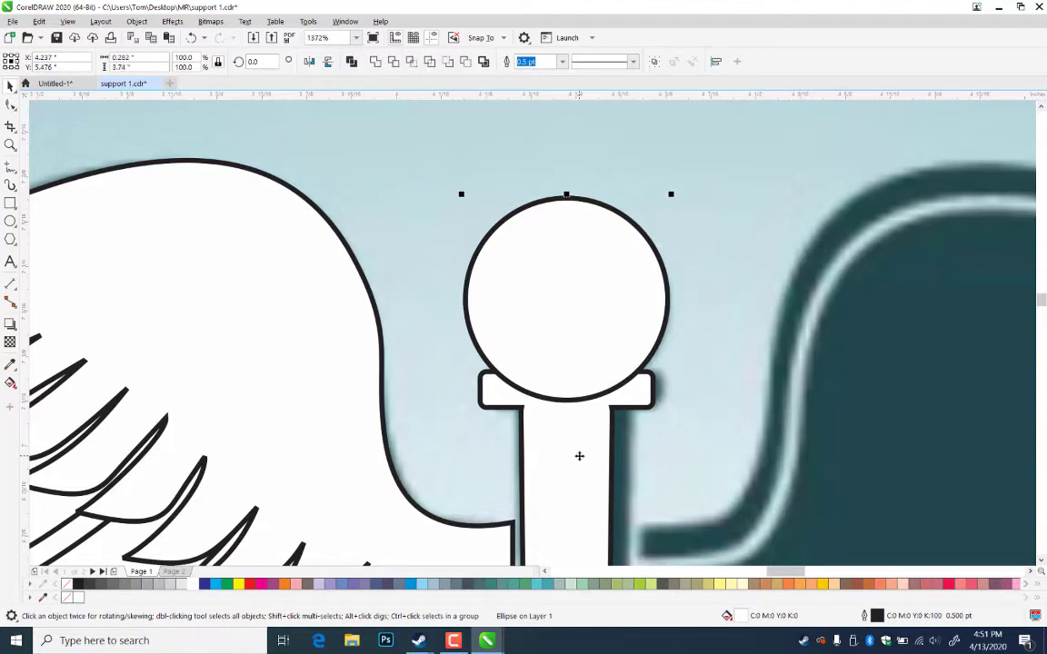
click(375, 61)
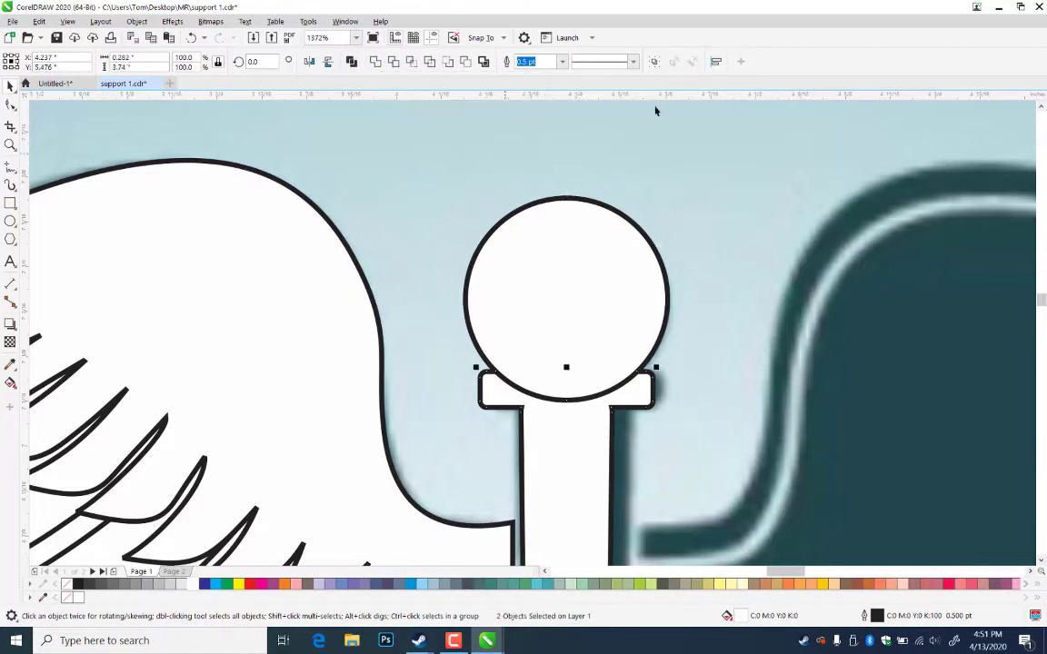
click(616, 237)
key(ctrl+z)
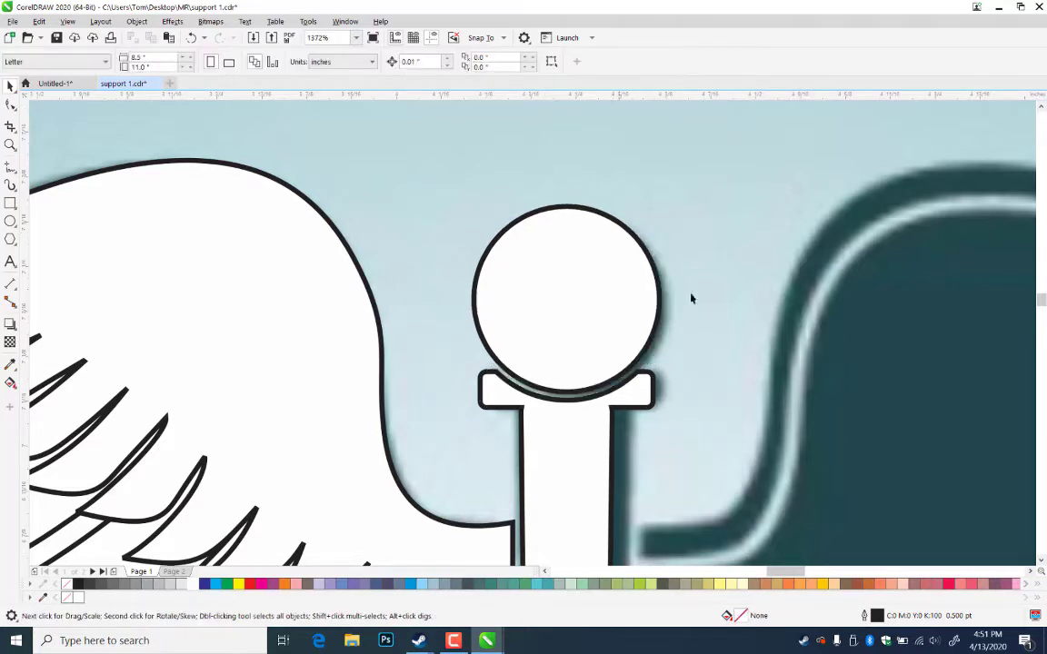
- Move the knob circle slightly upward to Y about 7.21 in to widen its gap from the collar
click(651, 342)
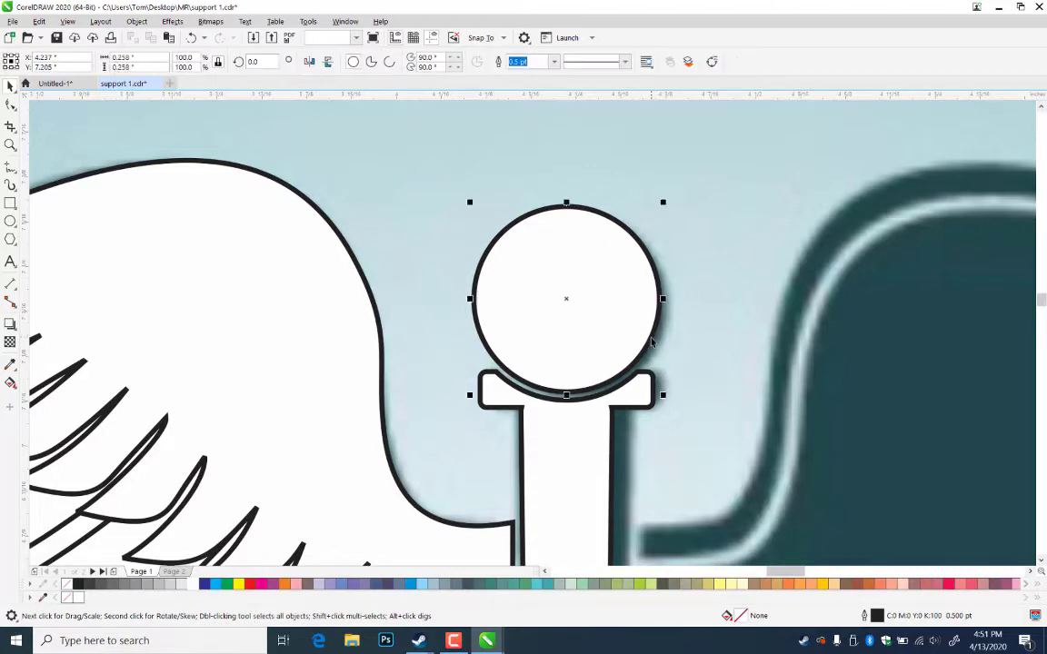
drag(650, 337, 650, 331)
click(712, 309)
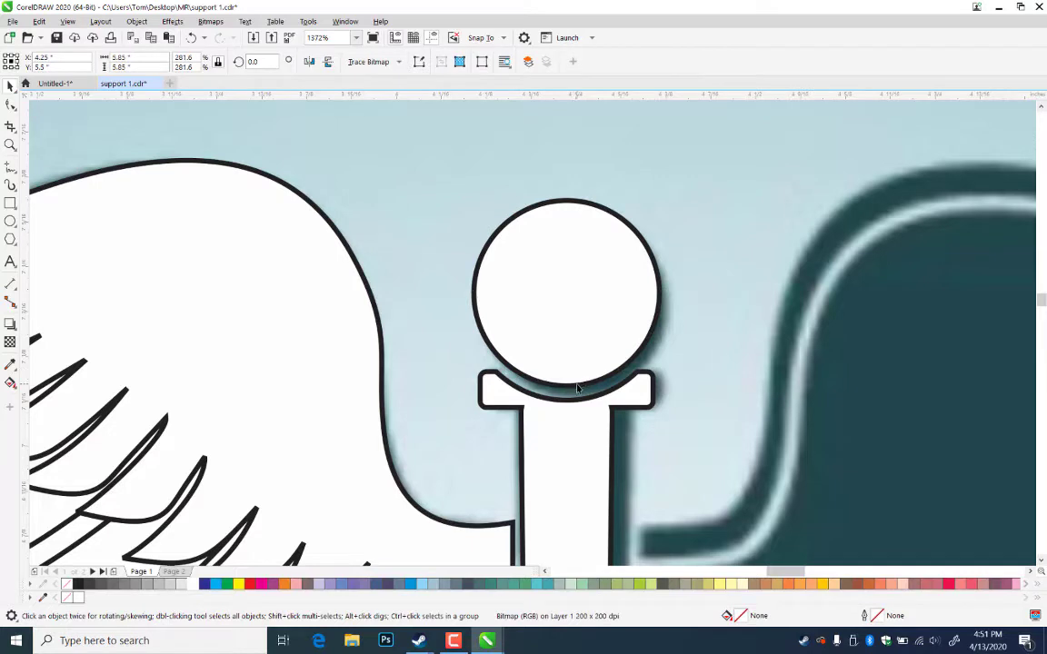
click(577, 388)
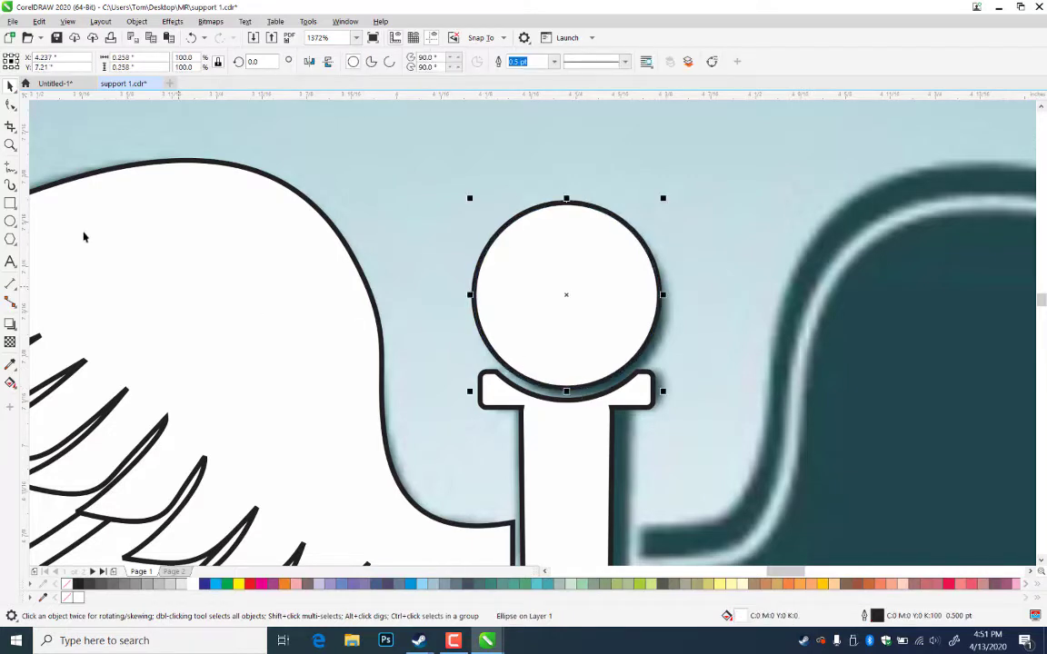
- Draw an ellipse about 0.257 by 0.152 in beside the left snake's head and convert it to curves
click(11, 147)
right_click(180, 177)
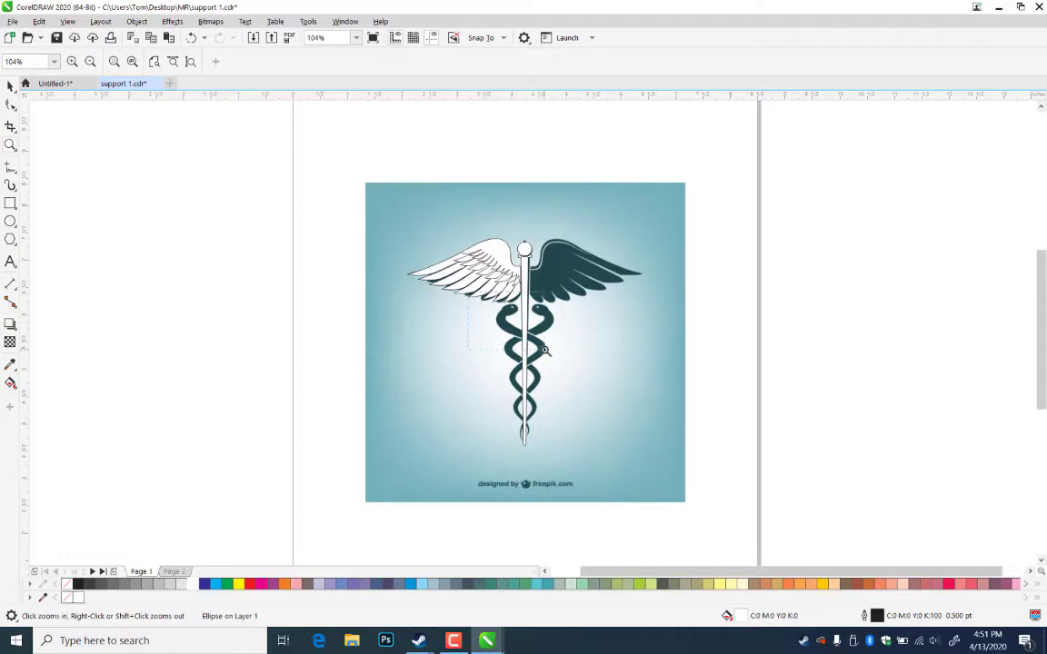
click(505, 314)
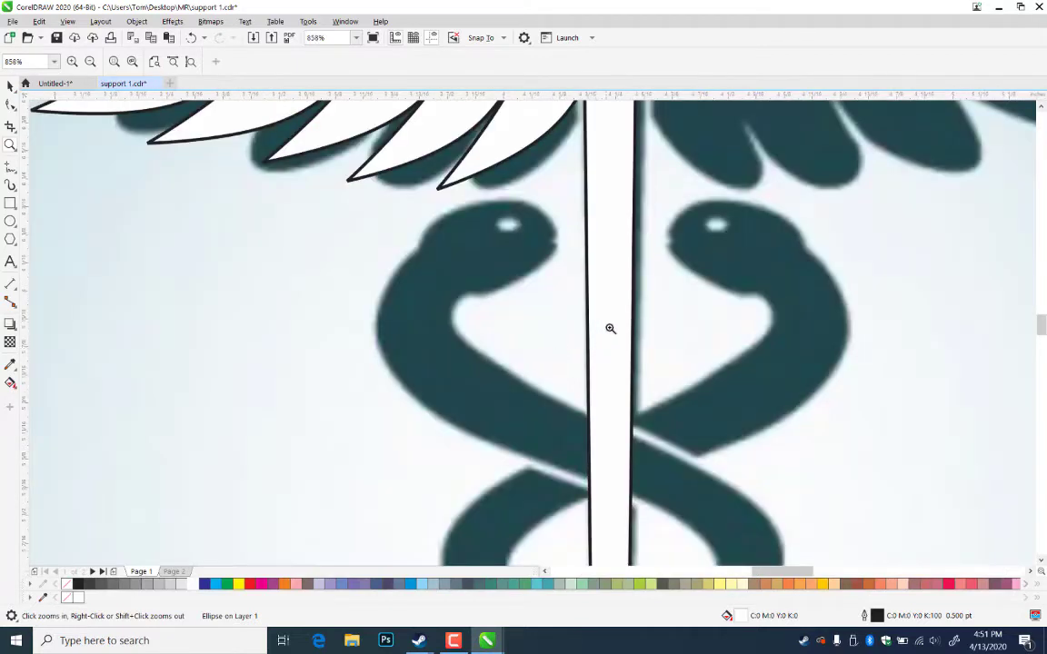
click(11, 164)
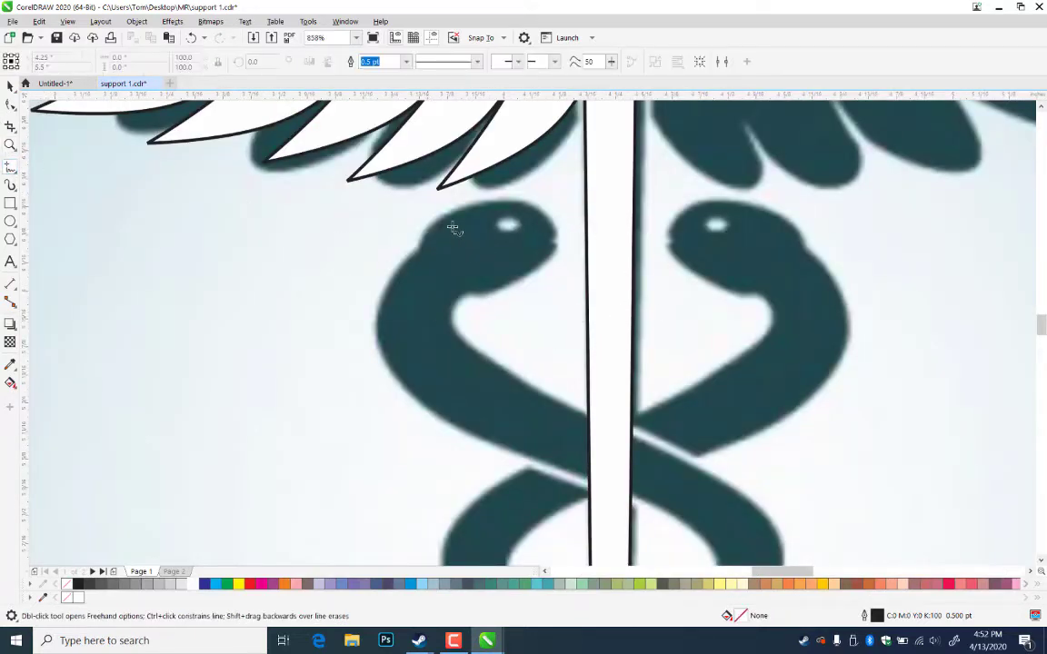
click(10, 221)
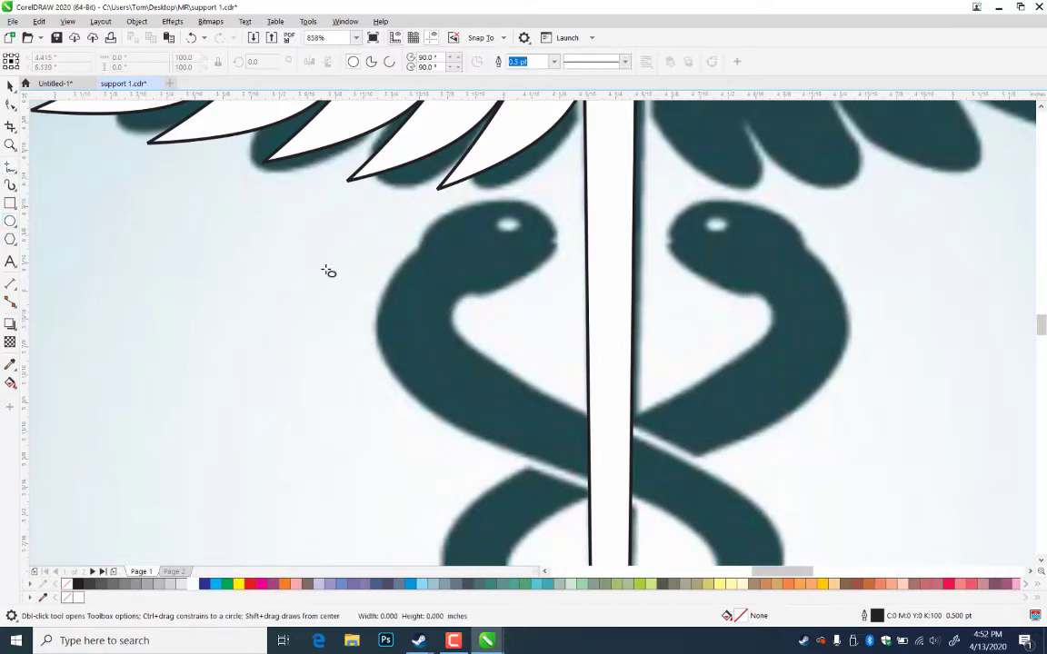
drag(241, 228, 360, 300)
click(9, 86)
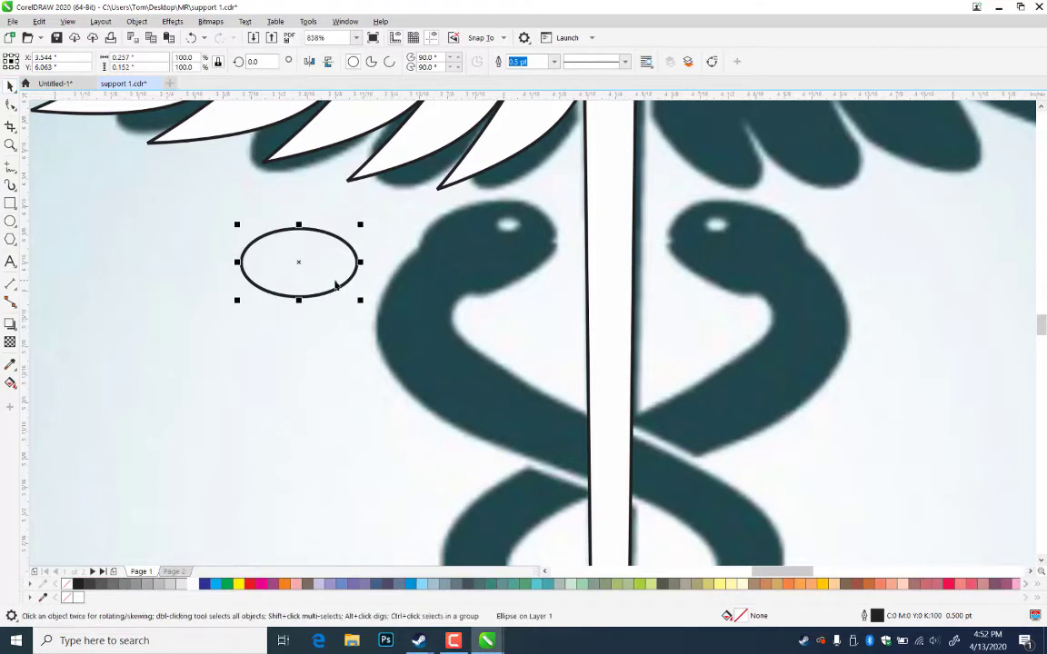
key(ctrl+q)
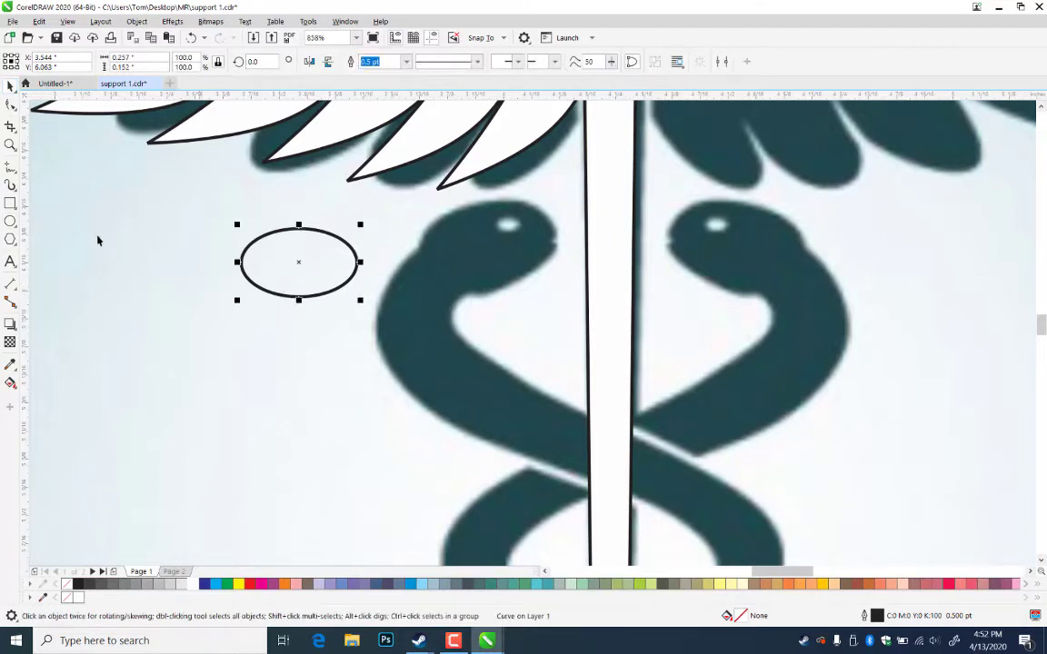
- Move the ellipse onto the left snake's head and reshape its rear and lower nodes to match the head outline
click(10, 103)
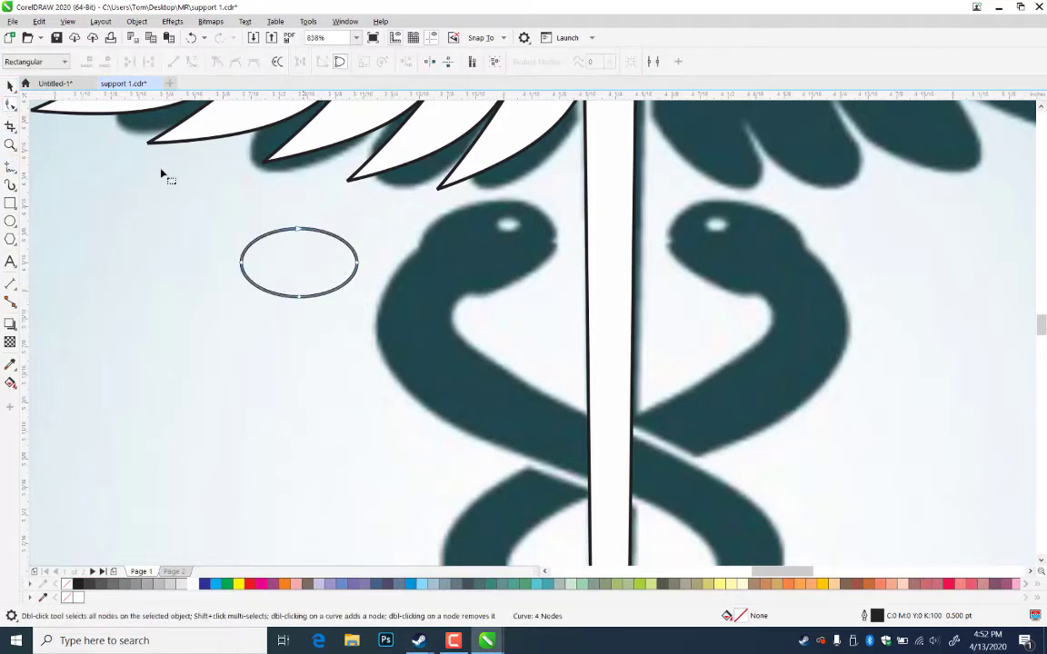
click(10, 86)
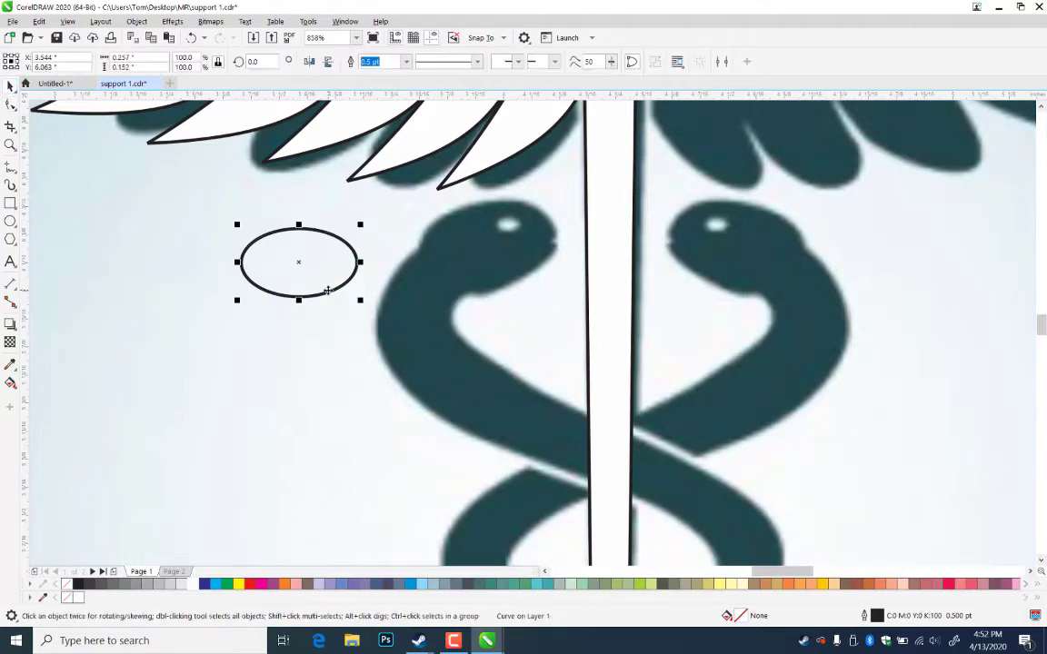
drag(328, 291, 528, 265)
click(529, 267)
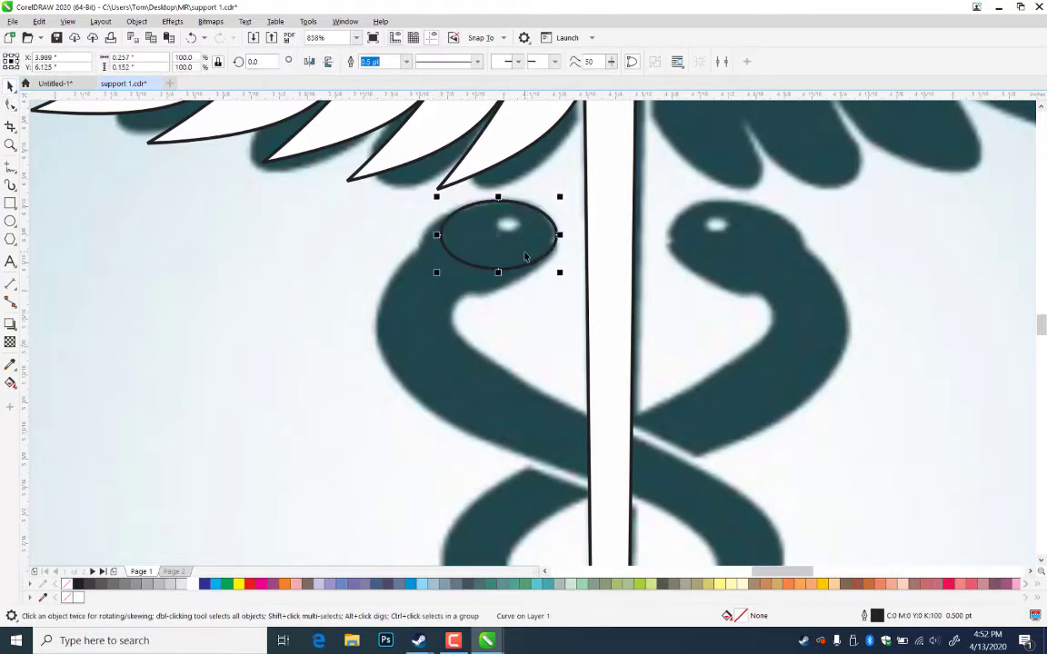
click(10, 103)
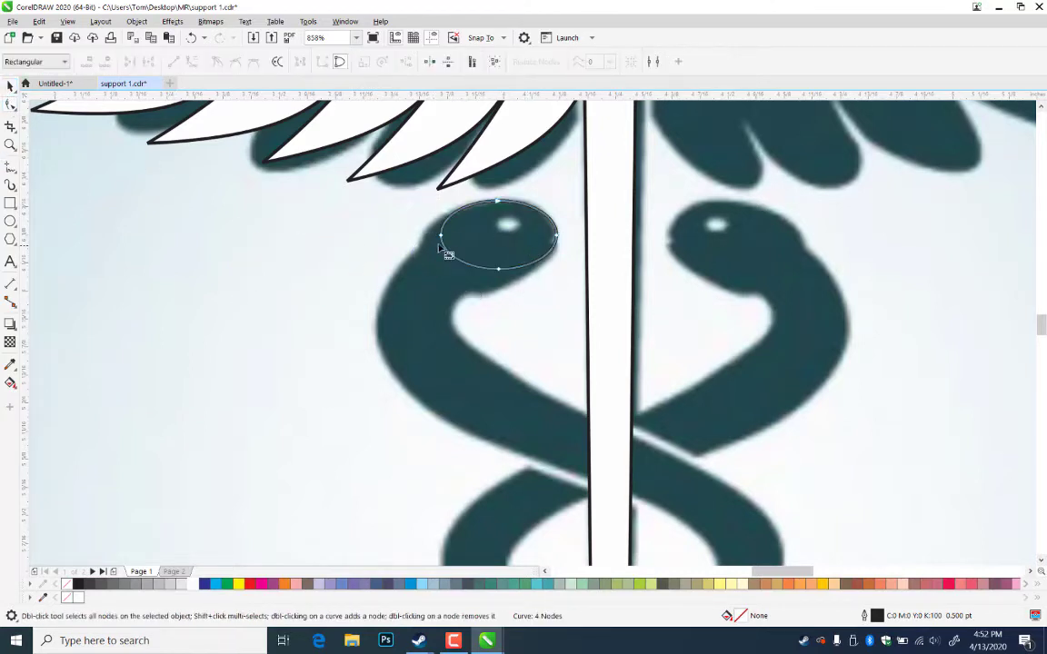
drag(440, 235, 419, 244)
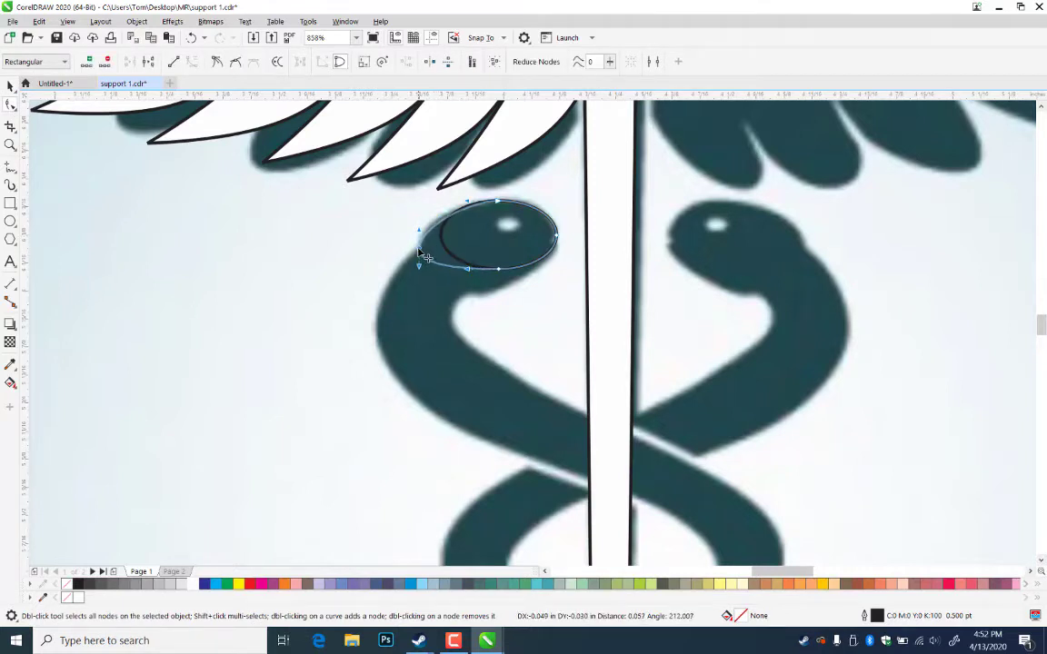
drag(498, 270, 486, 298)
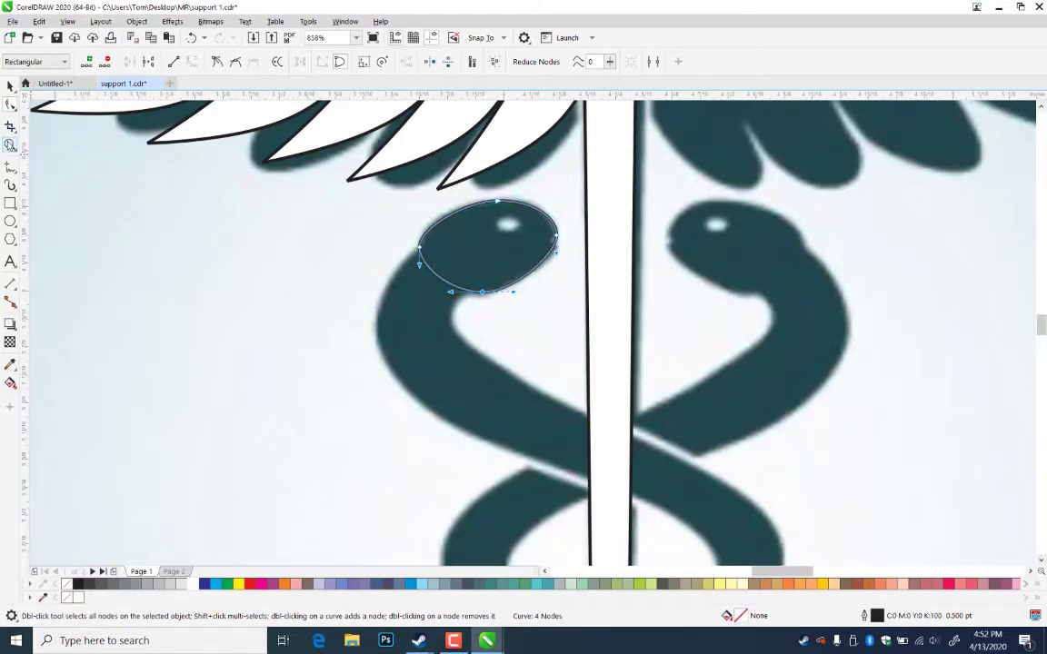
- Draw a small closed triangle about 0.067 by 0.043 in over the left snake's mouth
click(11, 167)
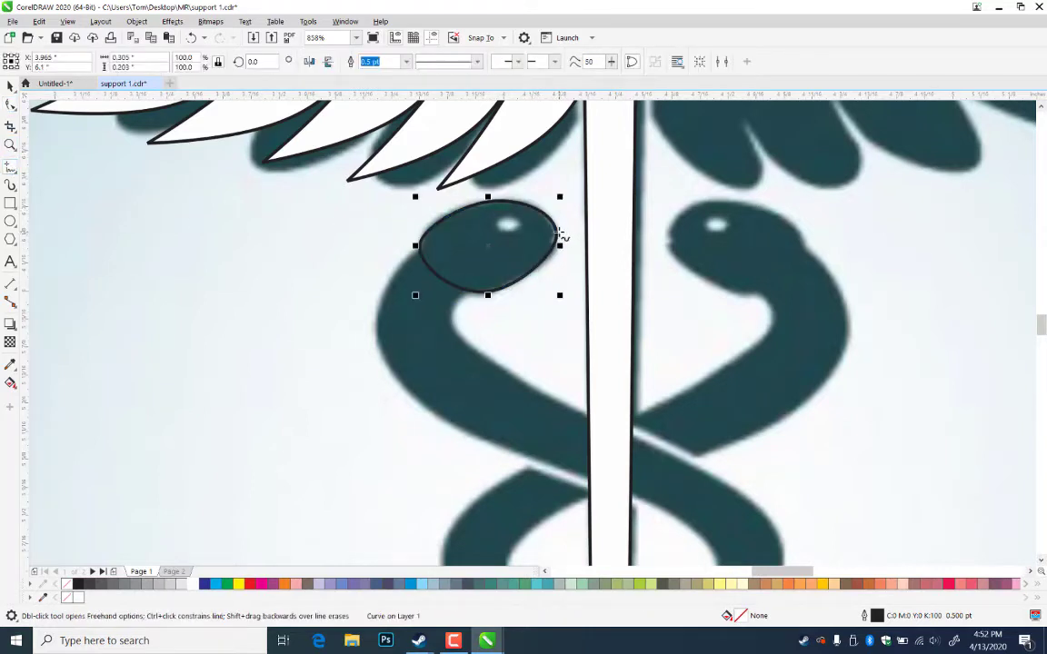
click(558, 232)
click(529, 252)
click(529, 252)
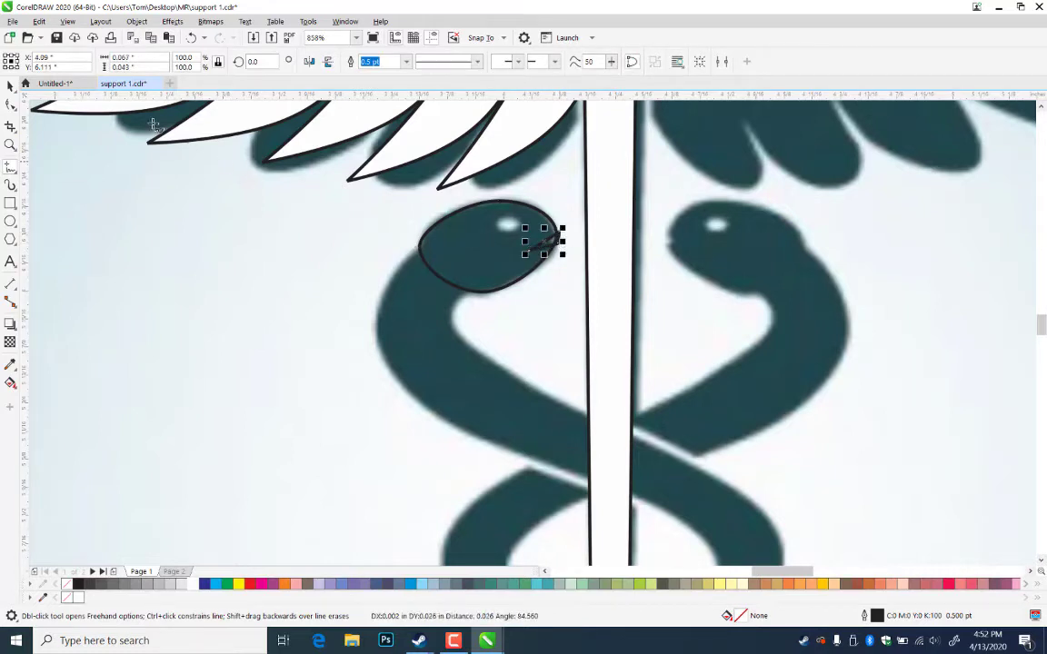
- Cut the mouth notch out of the left snake's head with the triangle and remove the triangle
key(space)
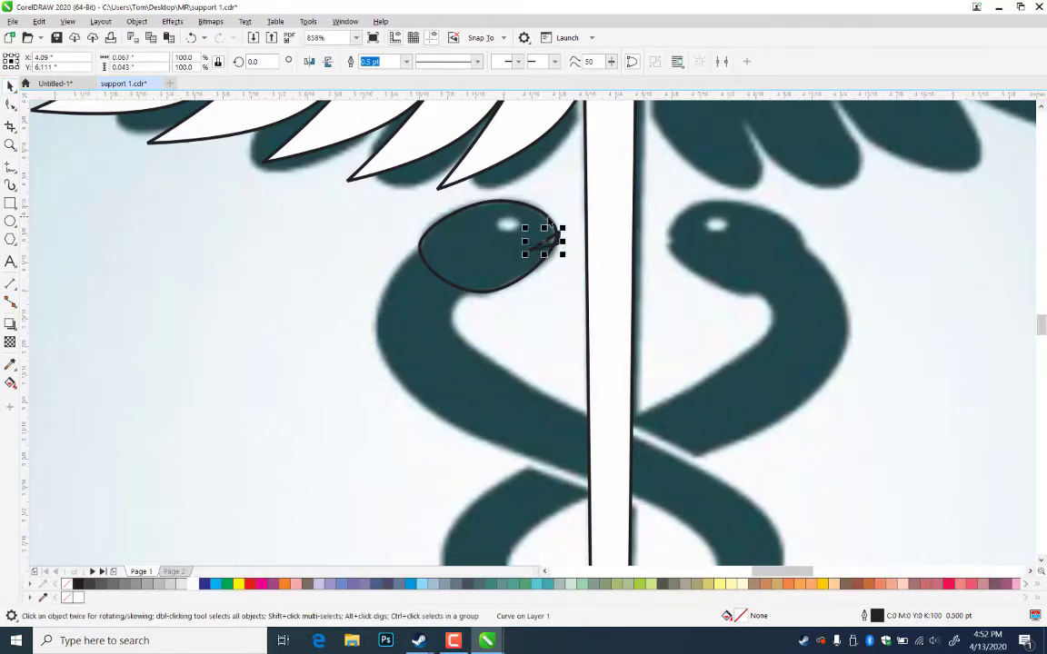
click(549, 223)
click(557, 253)
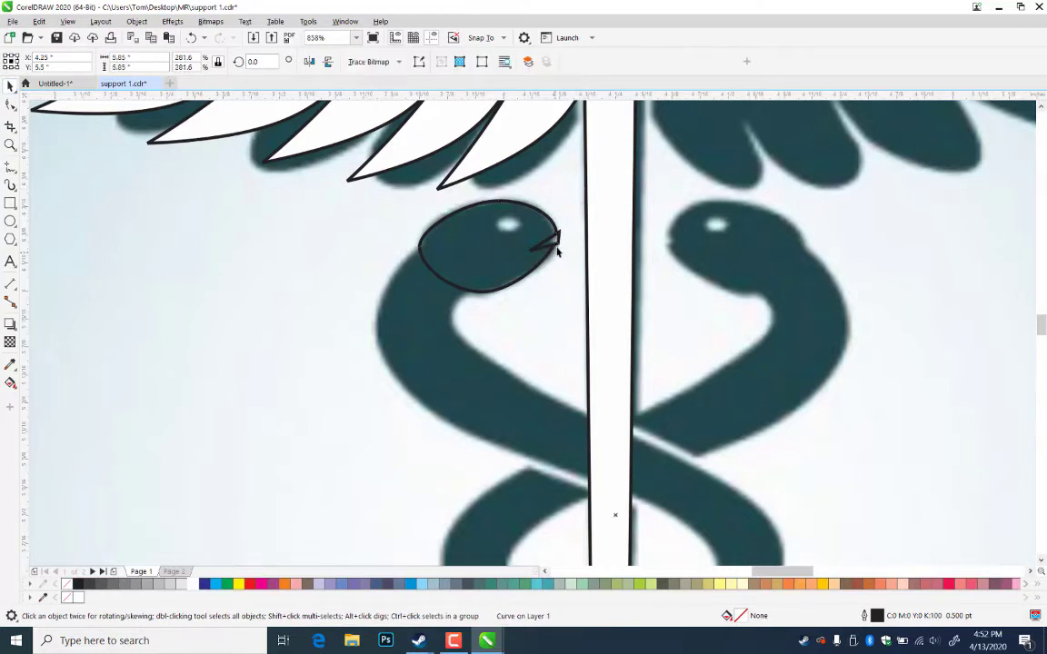
click(555, 238)
key(Escape)
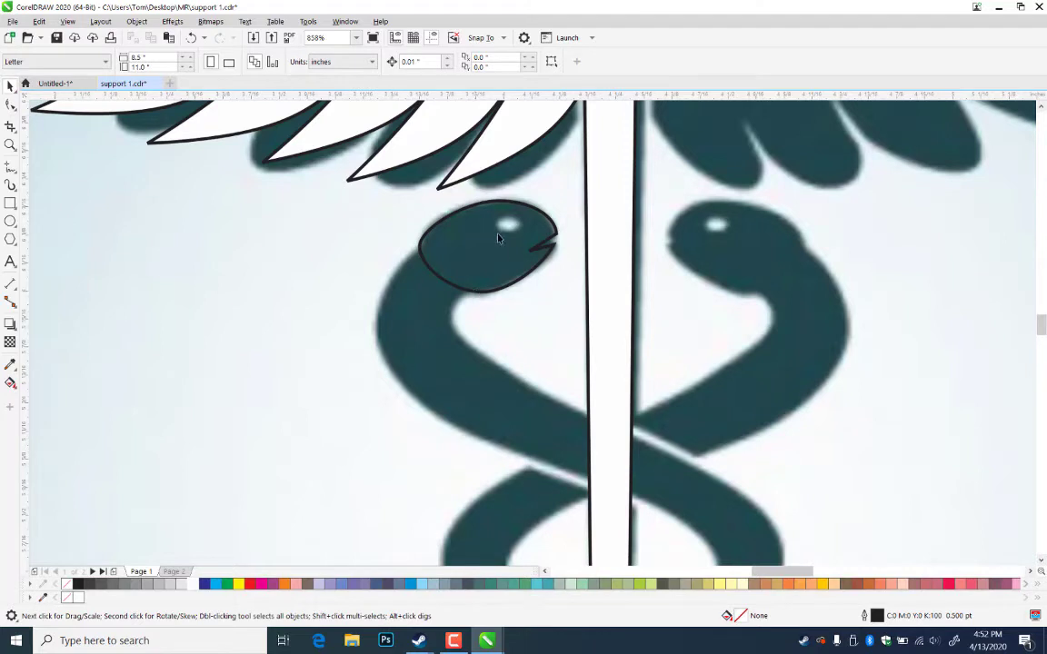
- Draw an eye ellipse about 0.057 by 0.03 in on the left snake's head and save the document
click(10, 221)
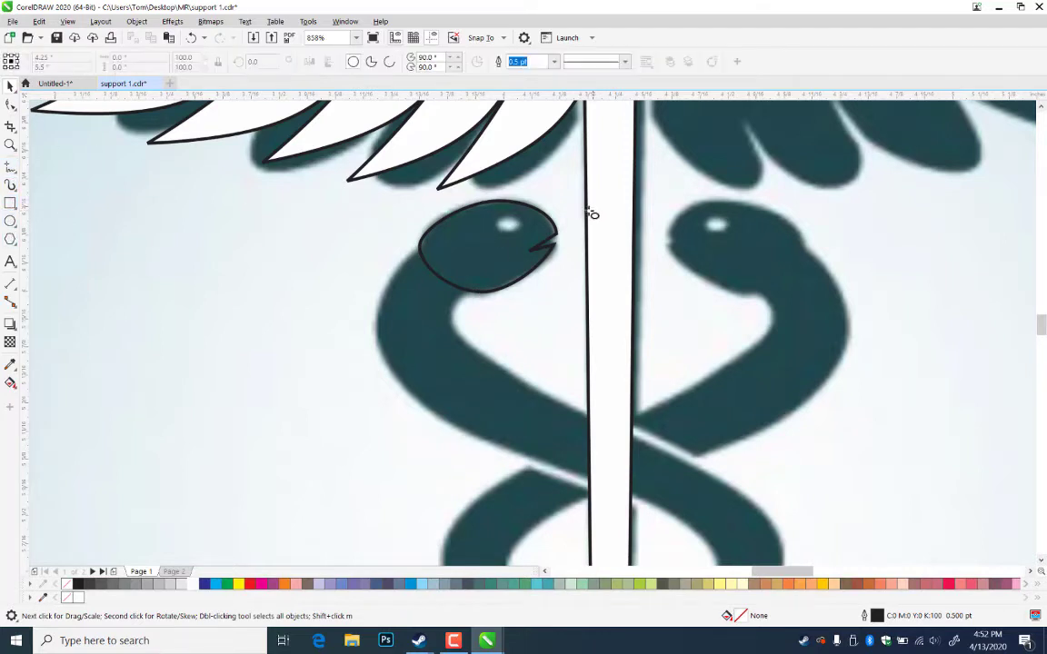
drag(492, 218, 518, 230)
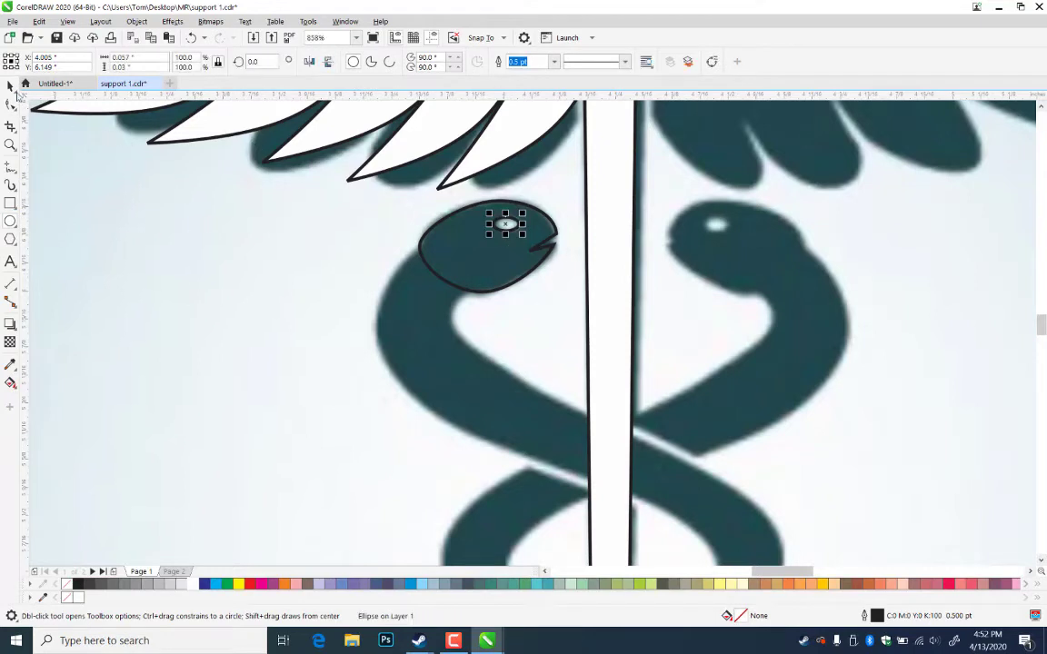
click(10, 85)
click(247, 241)
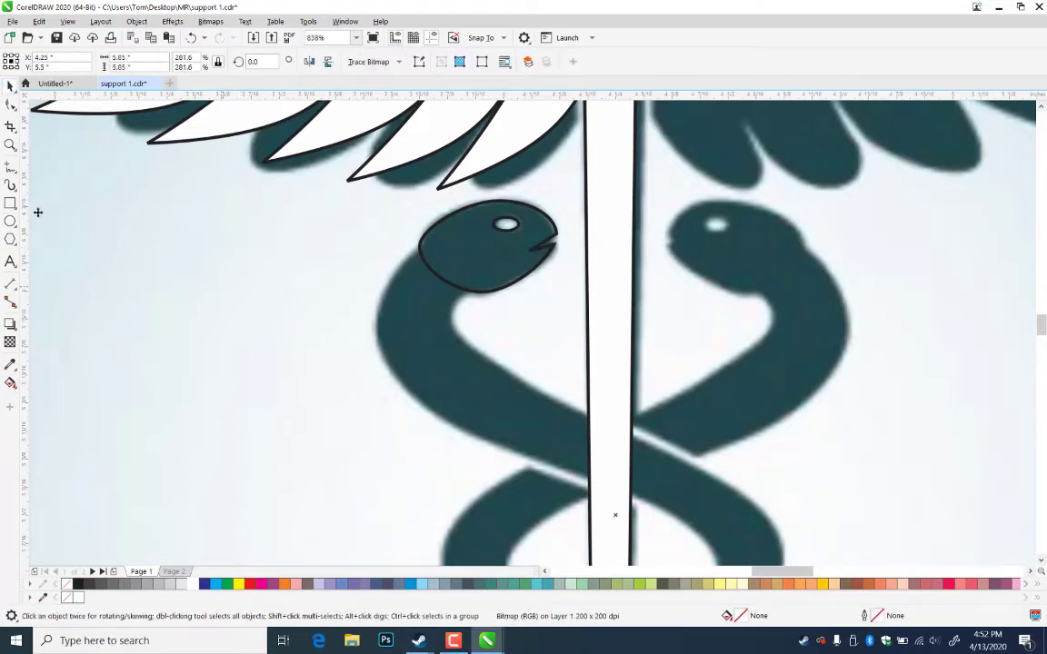
key(ctrl+s)
- Trace the left snake's body edge freehand from behind the head, down through the coils to the tail
click(13, 145)
right_click(468, 313)
drag(500, 324, 574, 441)
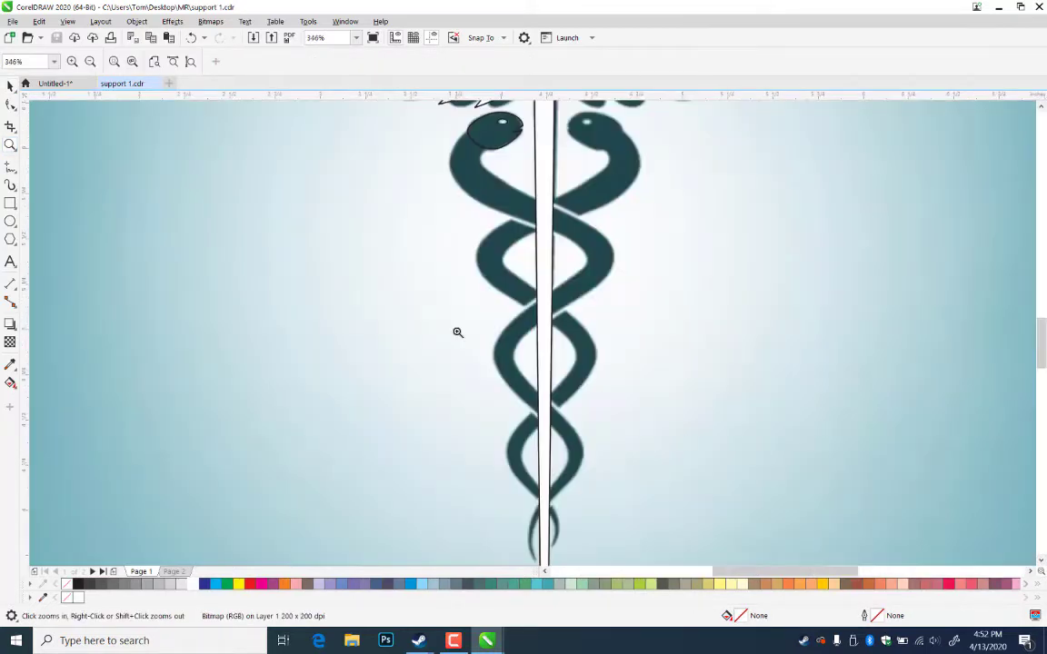
click(10, 167)
mouse_move(469, 128)
mouse_down()
mouse_move(578, 253)
mouse_move(532, 564)
mouse_up()
- Refine the traced curve's nodes and handles along the upper coils, removing surplus nodes so it follows the snake's edge
key(F10)
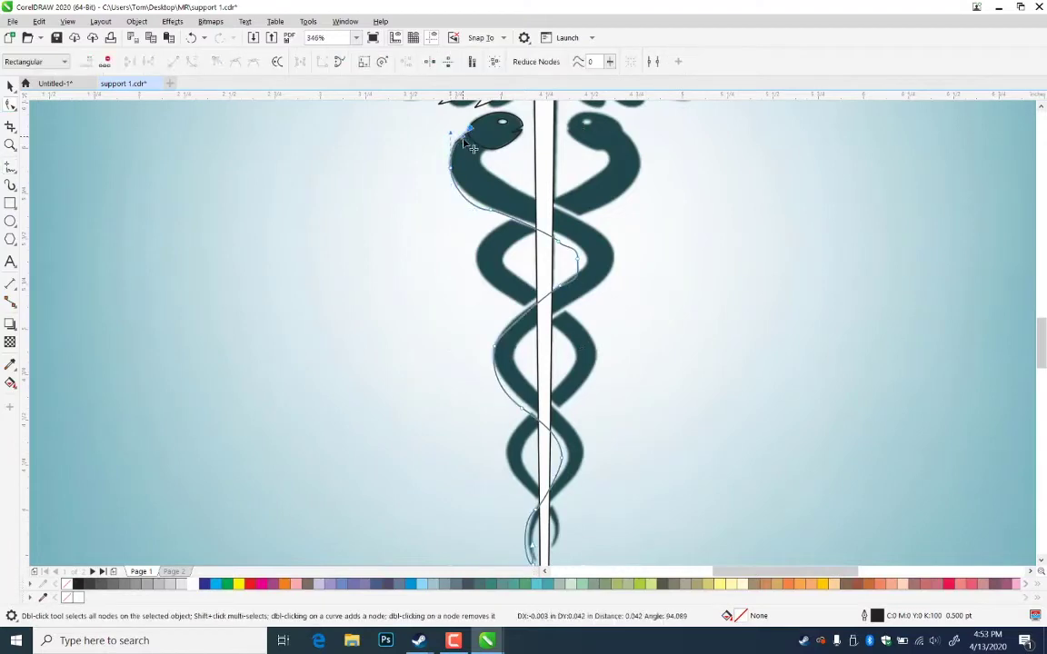
scroll(590, 255, up, 2)
mouse_move(528, 316)
mouse_down()
mouse_move(545, 316)
mouse_move(545, 335)
mouse_up()
double_click(501, 282)
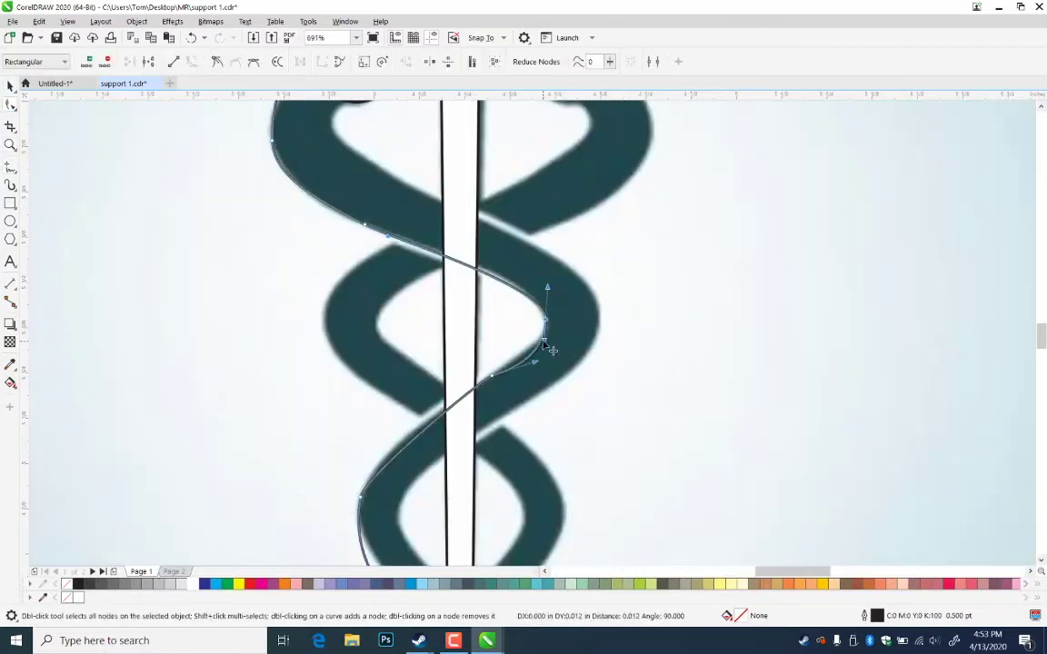
double_click(492, 375)
drag(409, 452, 397, 446)
- Adjust the nodes and segments of the traced curve along the lower coils to match the snake's edge
scroll(386, 284, down, 4)
scroll(385, 282, up, 3)
double_click(291, 459)
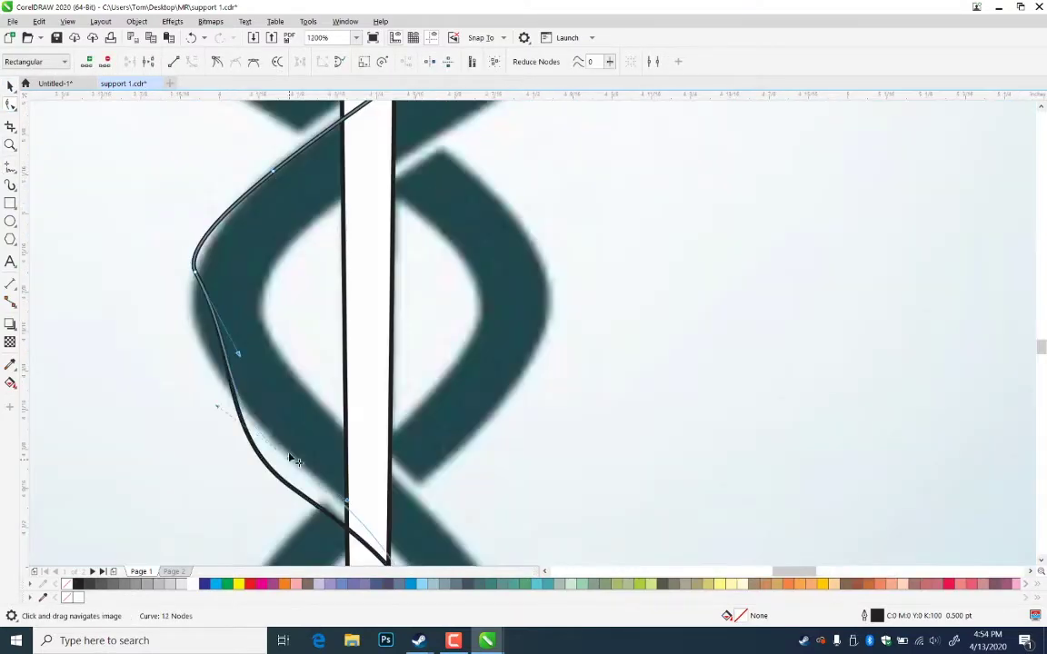
drag(195, 271, 206, 300)
drag(391, 491, 325, 257)
drag(364, 420, 382, 413)
drag(345, 509, 399, 285)
drag(324, 375, 327, 364)
mouse_move(295, 424)
mouse_down()
mouse_move(296, 468)
mouse_move(322, 321)
mouse_up()
- Delete the rough tail-end nodes and extend the curve with a straight segment to the left tail tip
drag(350, 482, 176, 327)
key(Delete)
click(10, 167)
click(322, 320)
click(344, 403)
- Bend the new tail segment to follow the left tail's outer edge and clean up its joining node
click(10, 104)
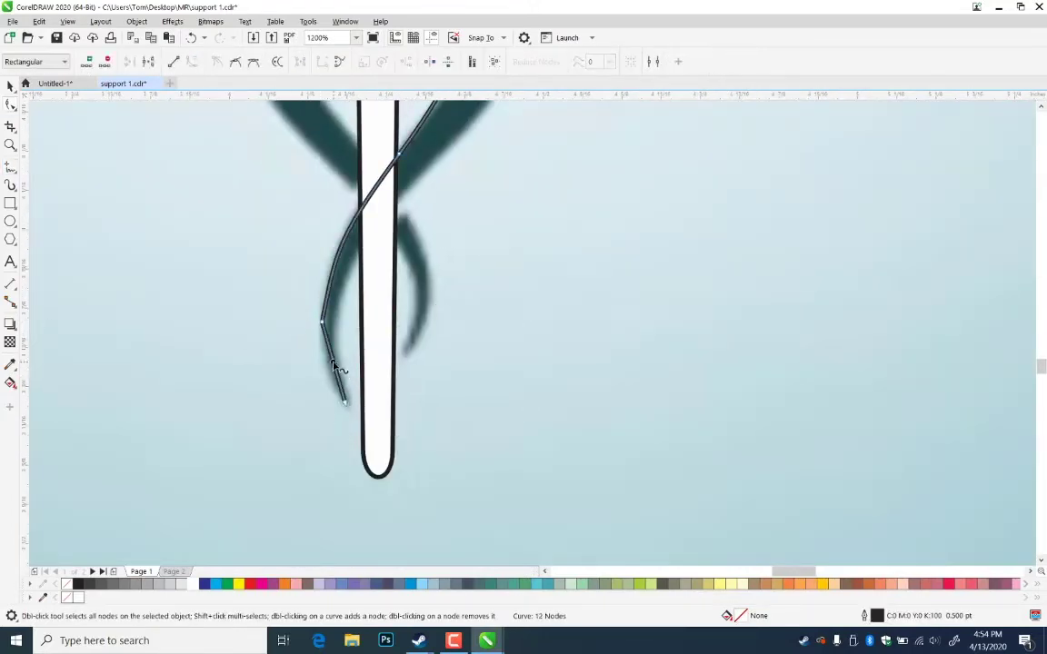
drag(339, 369, 328, 363)
double_click(322, 321)
scroll(452, 342, down, 3)
scroll(417, 167, up, 2)
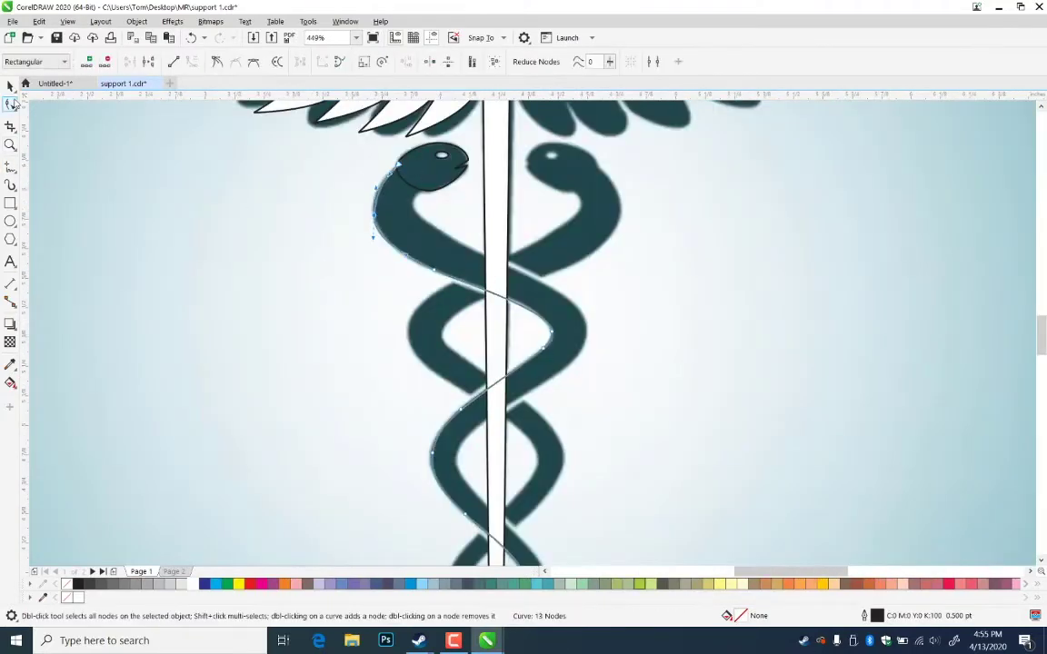
- Duplicate the snake's traced edge curve beside the original and reshape its neck end to follow the body's inner edge
key(space)
drag(476, 287, 512, 281)
right_click(513, 281)
key(space)
drag(434, 158, 439, 176)
drag(410, 209, 415, 222)
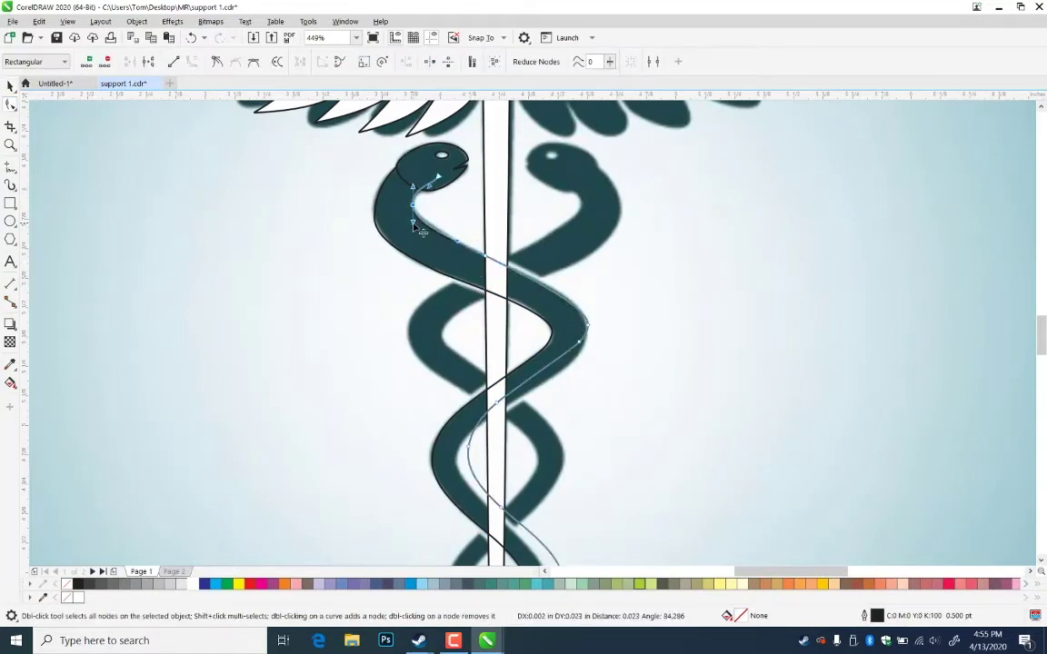
- Fit the duplicated curve's middle bends to the opposite edge of the reference snake's body
drag(469, 264, 554, 290)
drag(578, 341, 575, 359)
drag(497, 403, 496, 416)
drag(515, 441, 508, 275)
drag(582, 214, 584, 212)
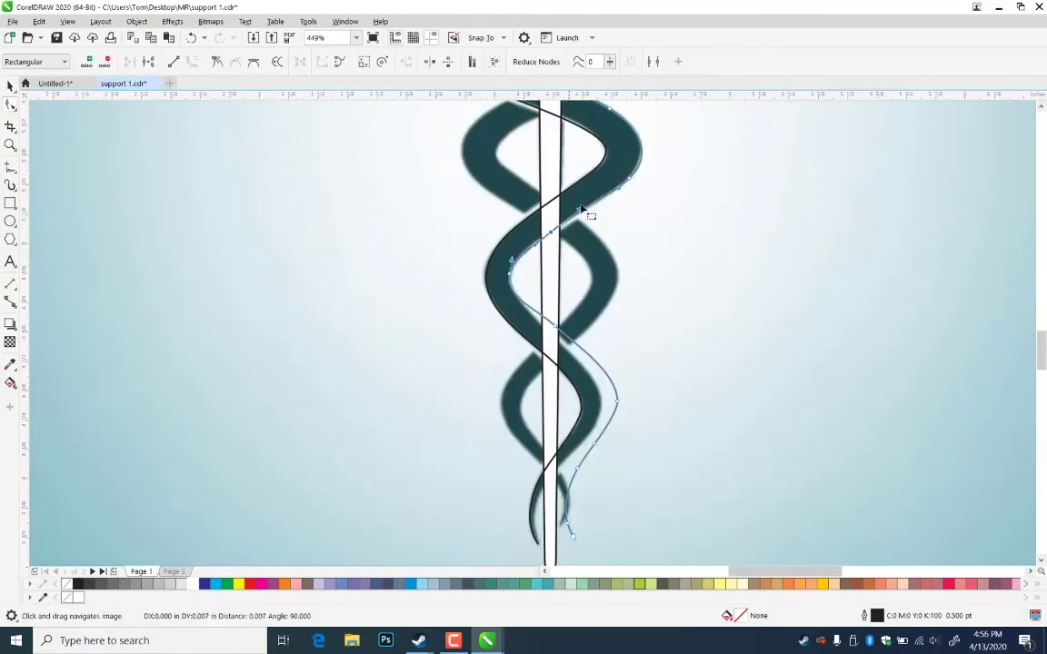
- Fit the duplicated curve's lower bends to the tapering tail, removing the surplus nodes near its end
drag(556, 327, 556, 335)
drag(629, 437, 568, 480)
key(Delete)
drag(617, 400, 600, 406)
drag(556, 335, 556, 340)
drag(606, 494, 552, 554)
key(Delete)
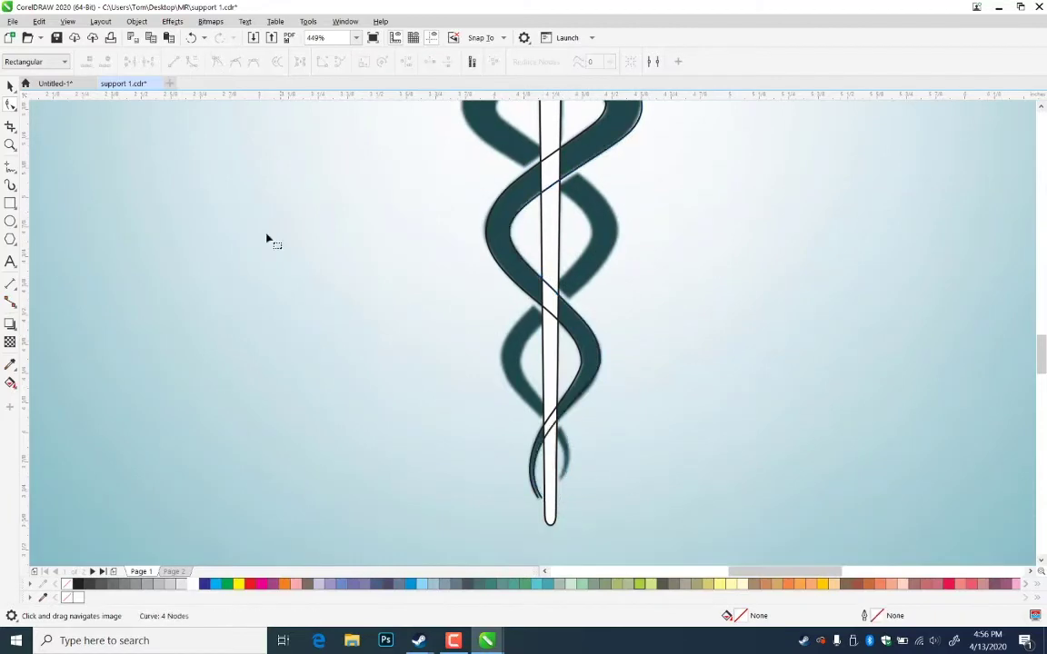
- Join the two edge curves at the tail tip with a freehand line and bend it to a rounded point
key(space)
click(573, 339)
key(F5)
scroll(573, 501, down, 2)
scroll(570, 504, up, 5)
click(400, 392)
click(430, 396)
key(F10)
drag(414, 394, 421, 411)
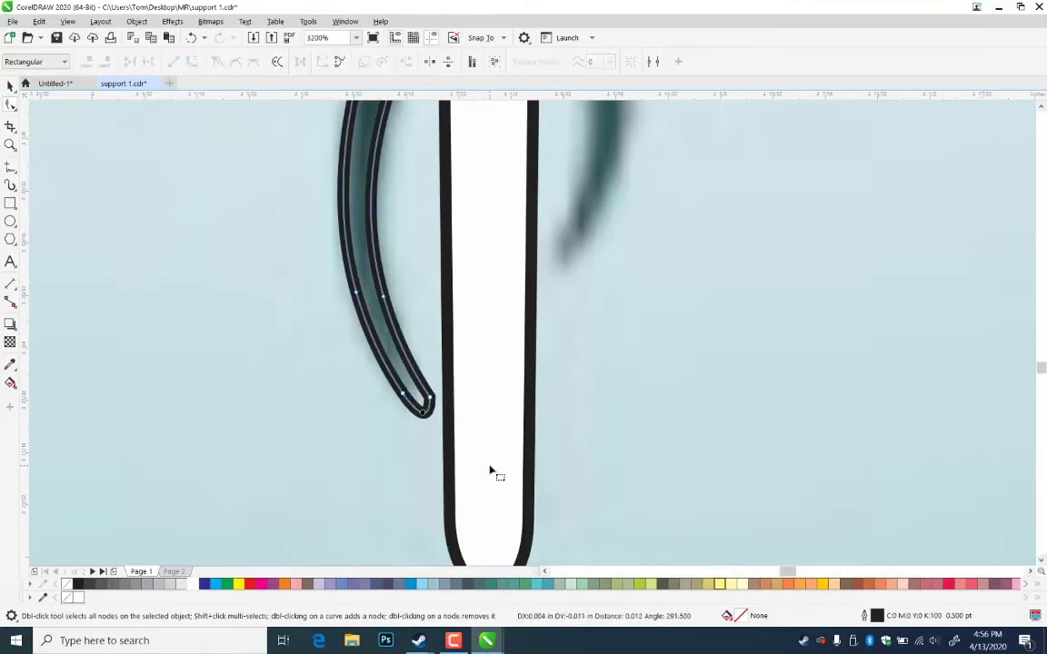
- Close the snake's body outline at the neck with a straight line running across the head
scroll(490, 329, down, 5)
scroll(479, 167, up, 4)
key(F5)
click(248, 156)
click(391, 198)
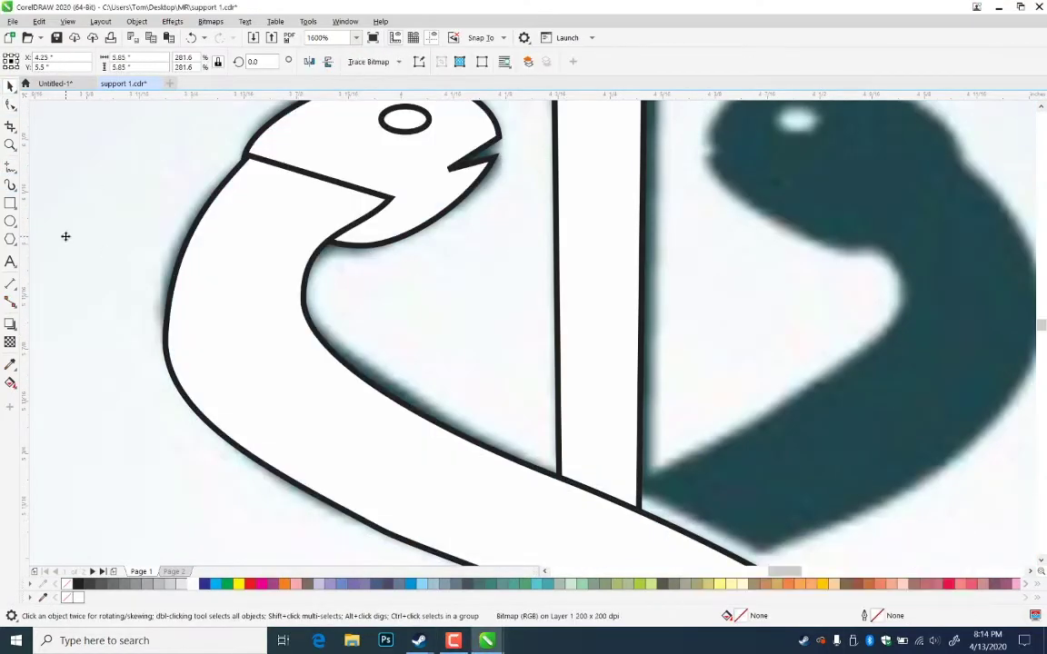
- Weld the snake's head and body into one shape
key(shift+F4)
scroll(457, 186, up, 5)
click(455, 186)
shift+click(428, 273)
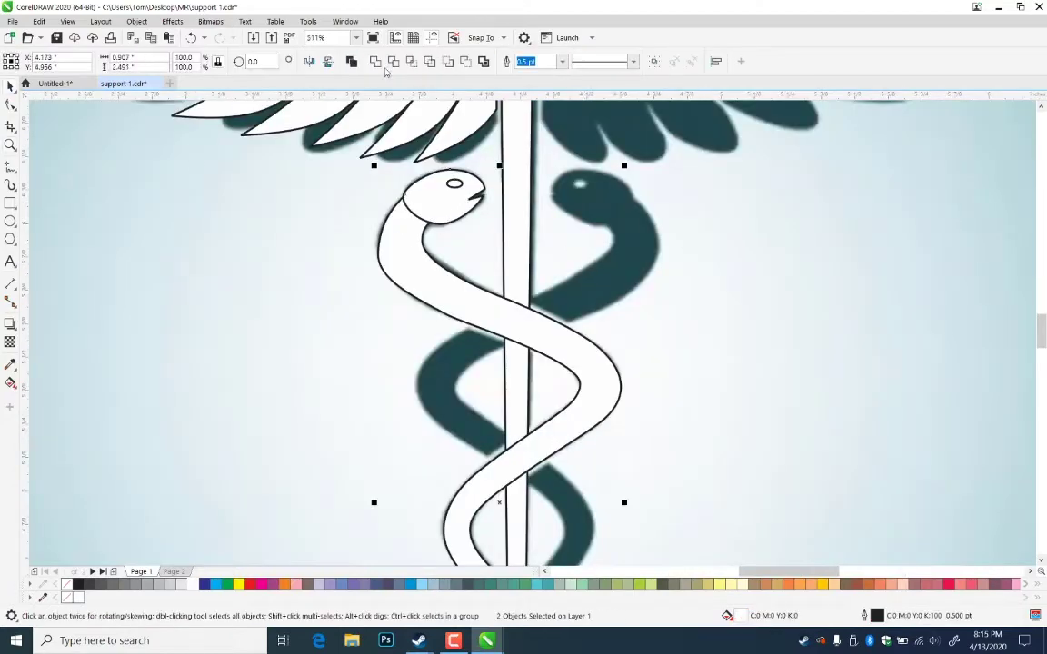
click(376, 61)
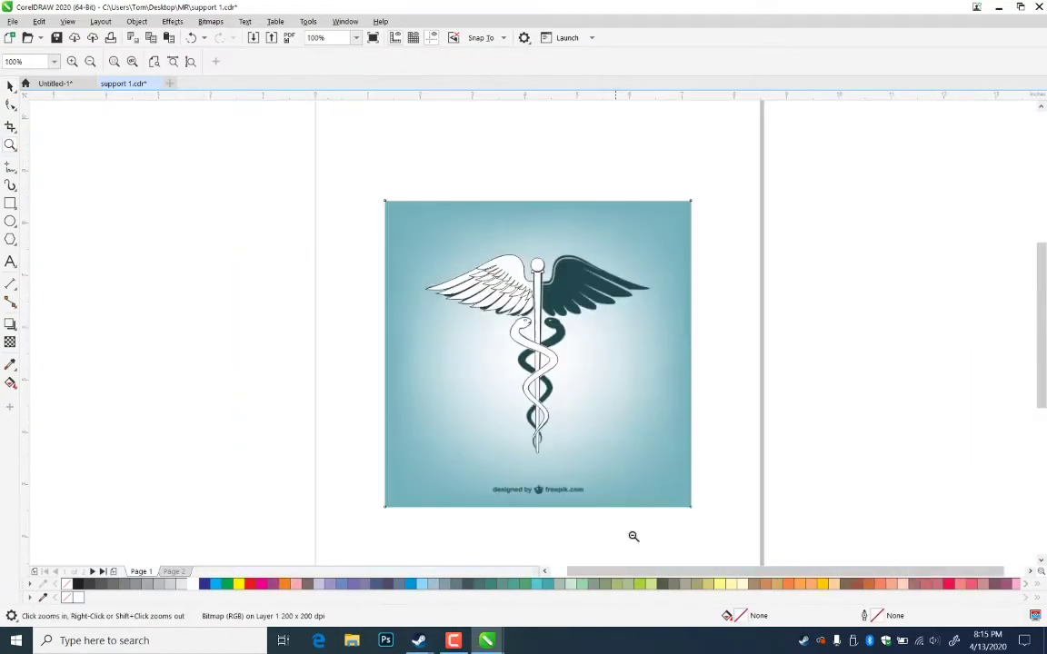
scroll(531, 418, up, 2)
key(space)
click(582, 257)
drag(582, 257, 699, 257)
key(ctrl+z)
key(ctrl+z)
- Group the snake's body and eye, create a mirrored duplicate, and place it over the second reference snake
key(ctrl+g)
drag(475, 333, 716, 333)
right_click(717, 332)
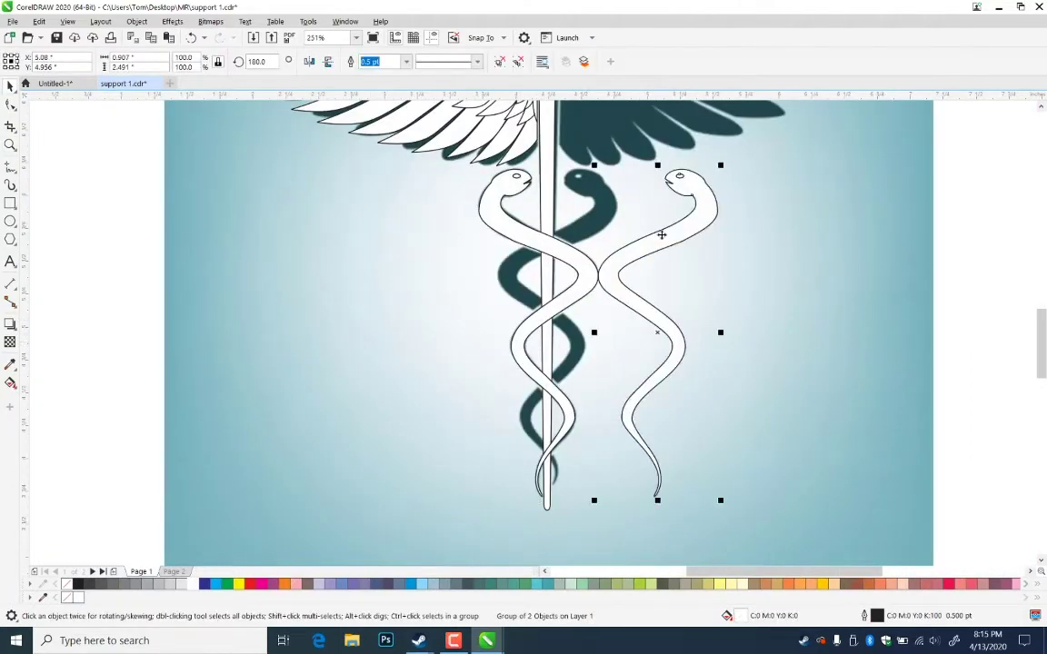
drag(662, 233, 562, 234)
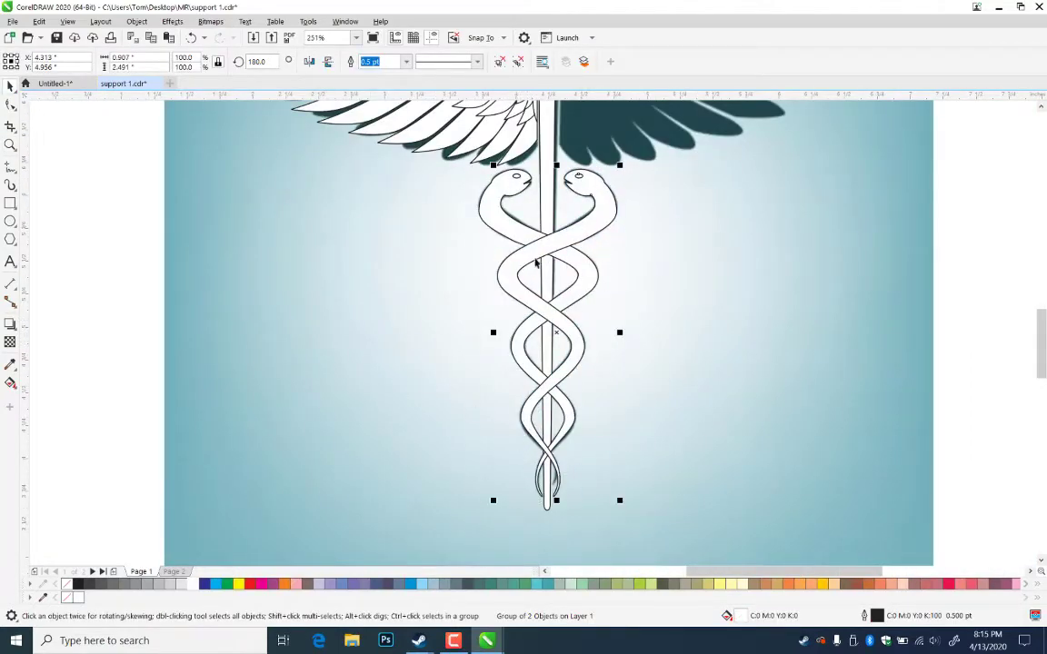
click(689, 294)
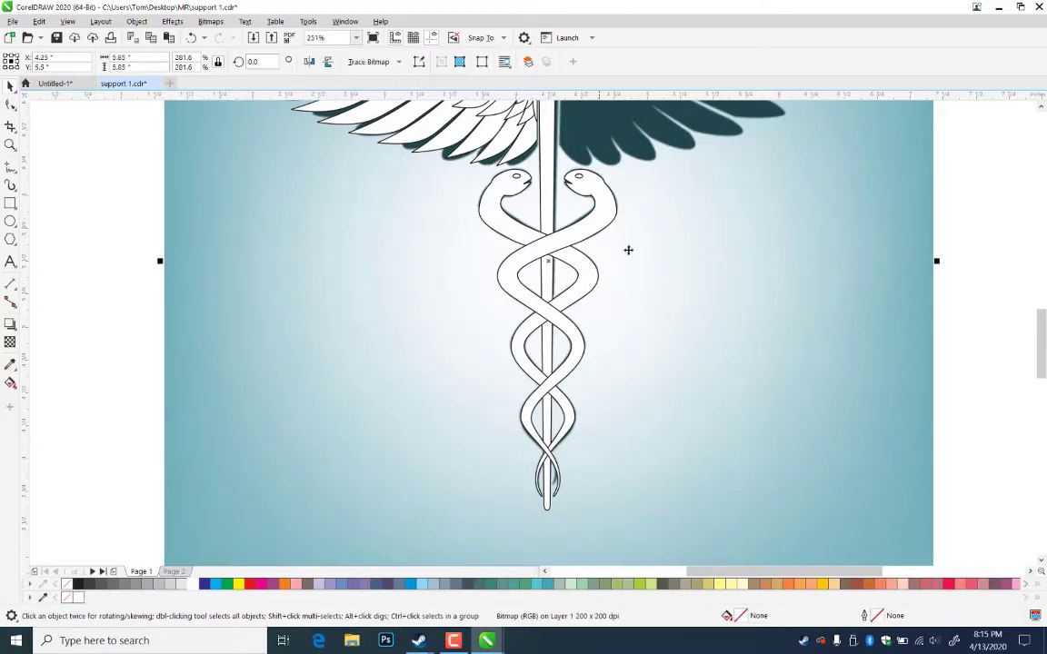
- Switch the drawing to wireframe view, framed on the crossings of the two snakes over the staff
click(10, 144)
click(563, 264)
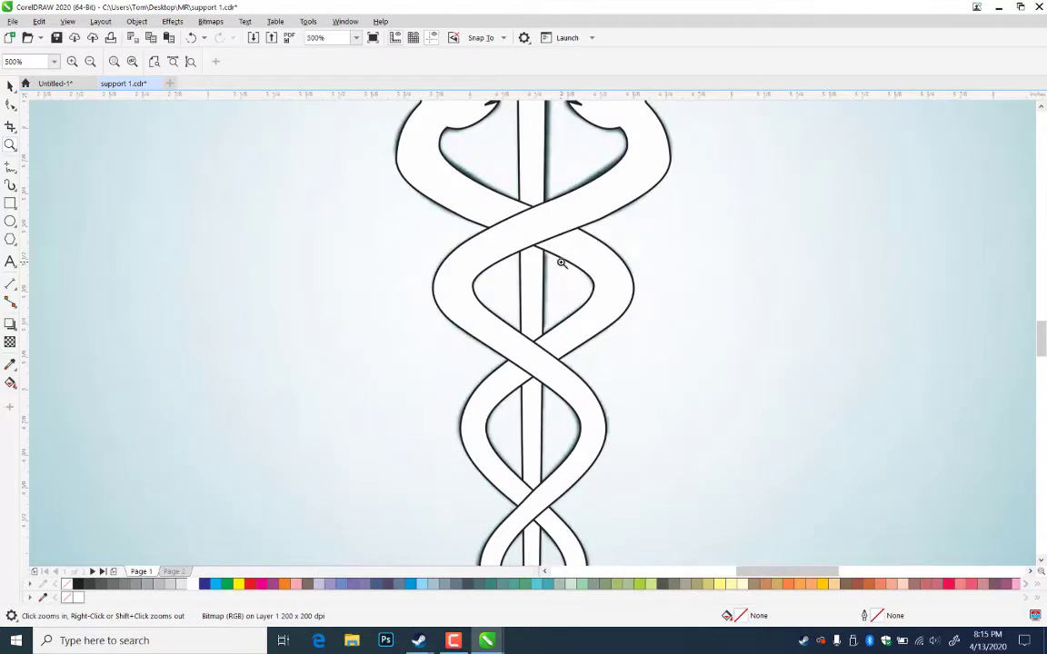
click(563, 264)
click(11, 85)
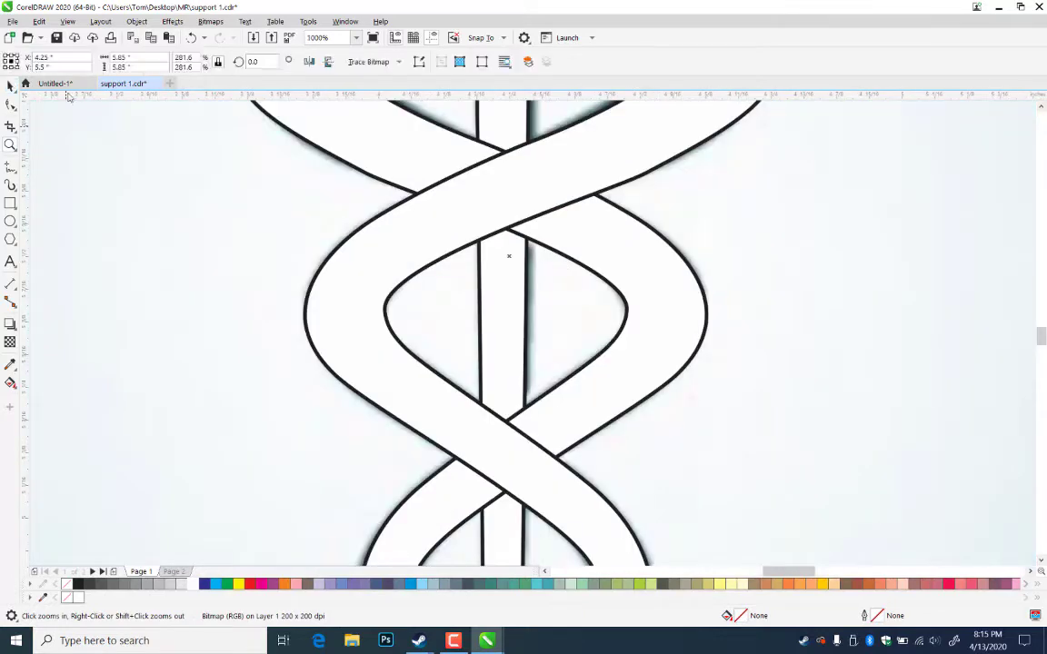
key(super+v)
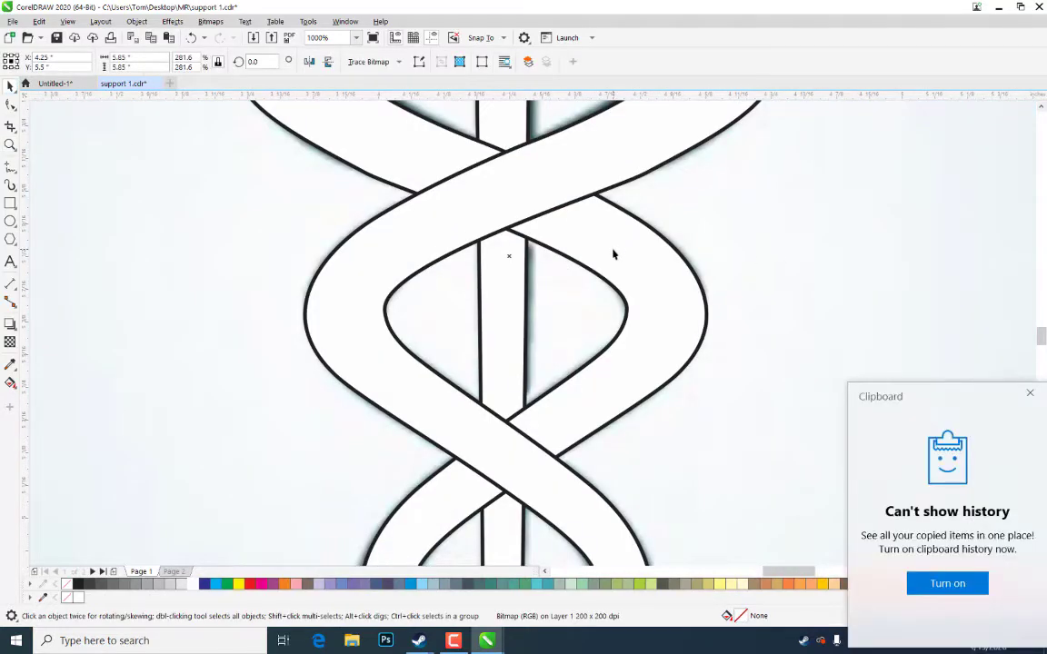
key(alt+v)
key(w)
key(z)
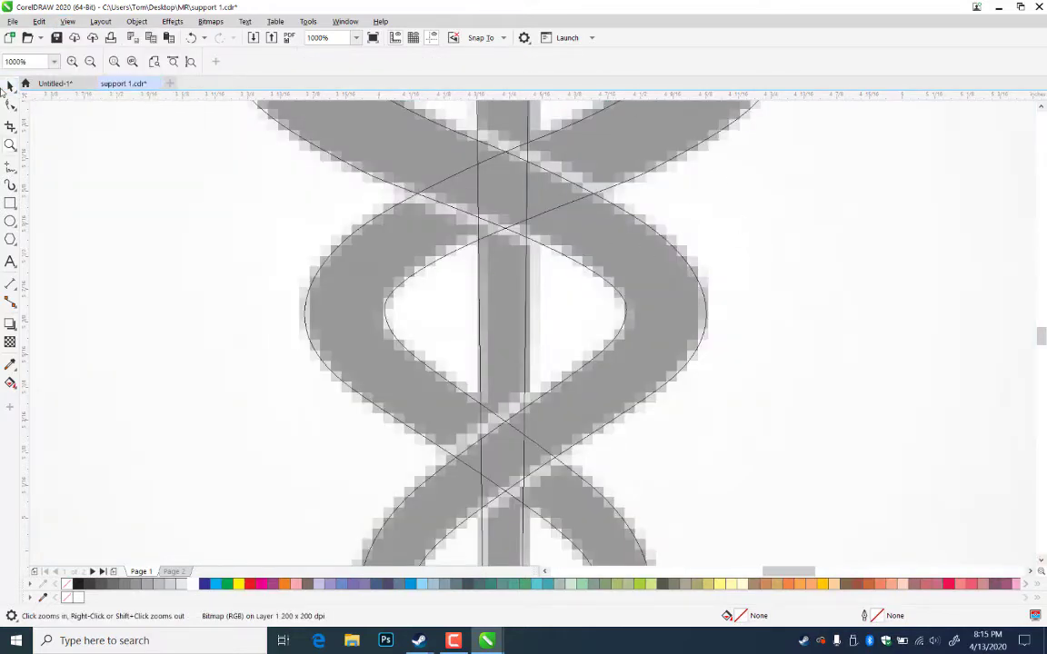
key(space)
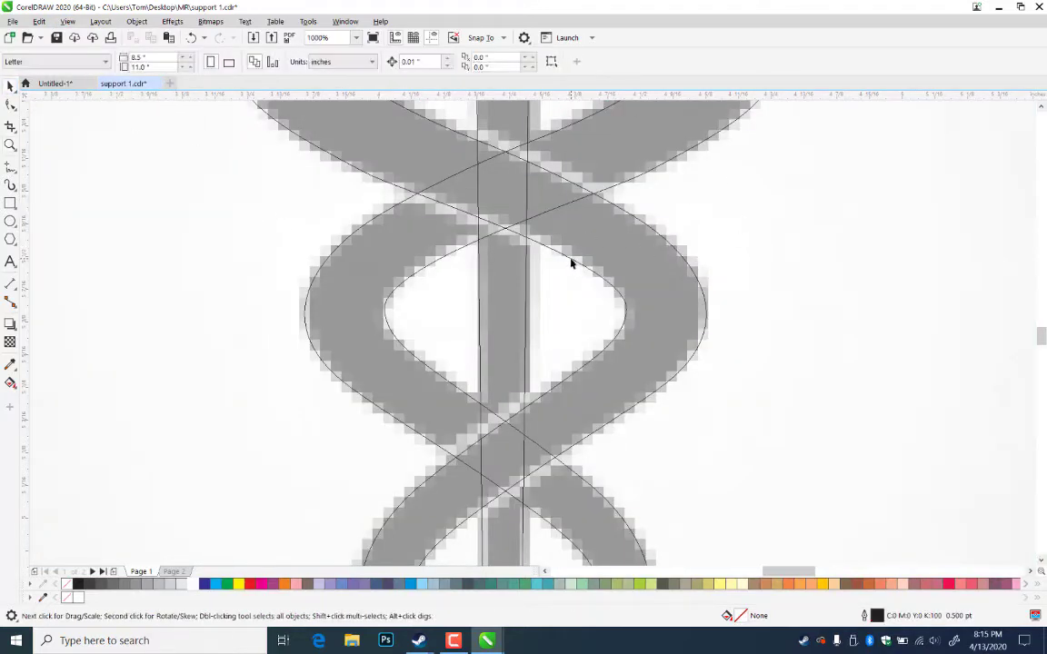
- Ungroup the original snake and the mirrored snake
click(570, 263)
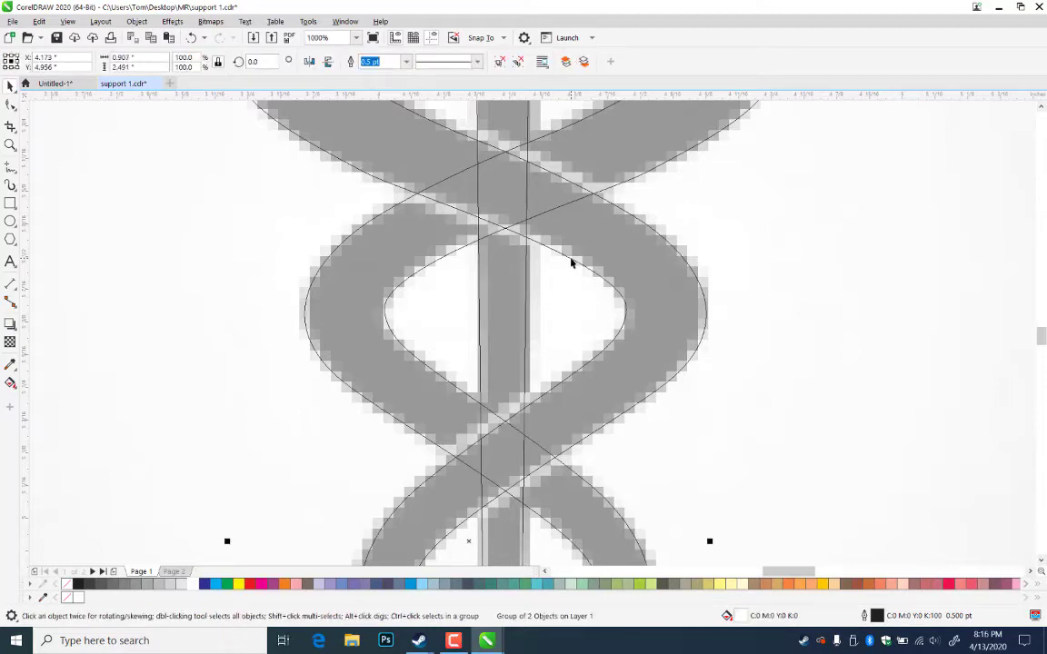
key(ctrl+u)
key(Escape)
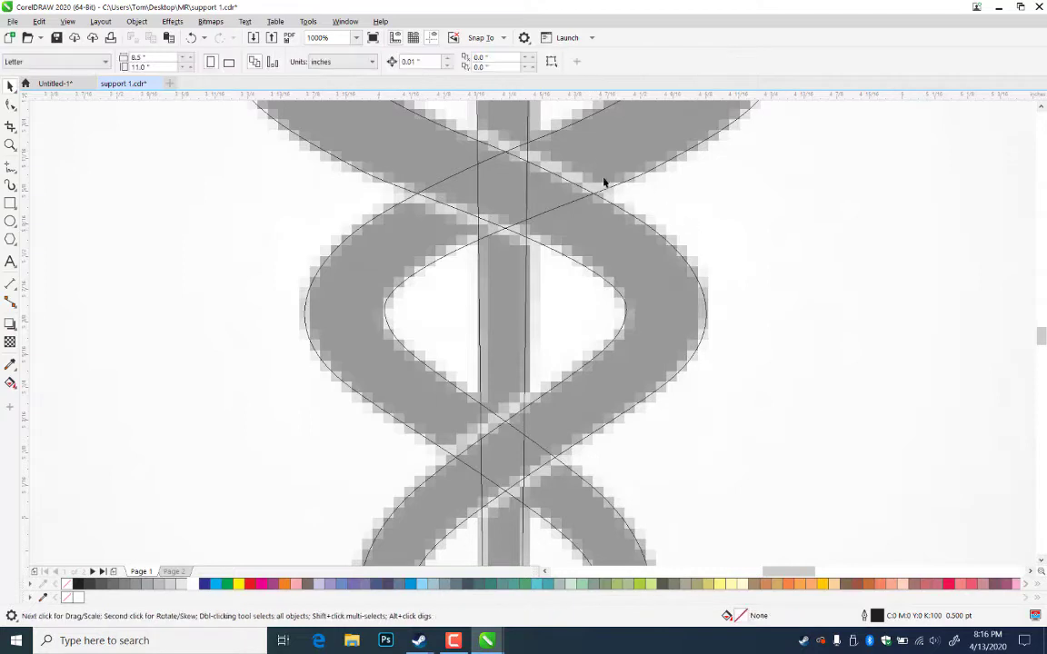
click(623, 188)
key(ctrl+u)
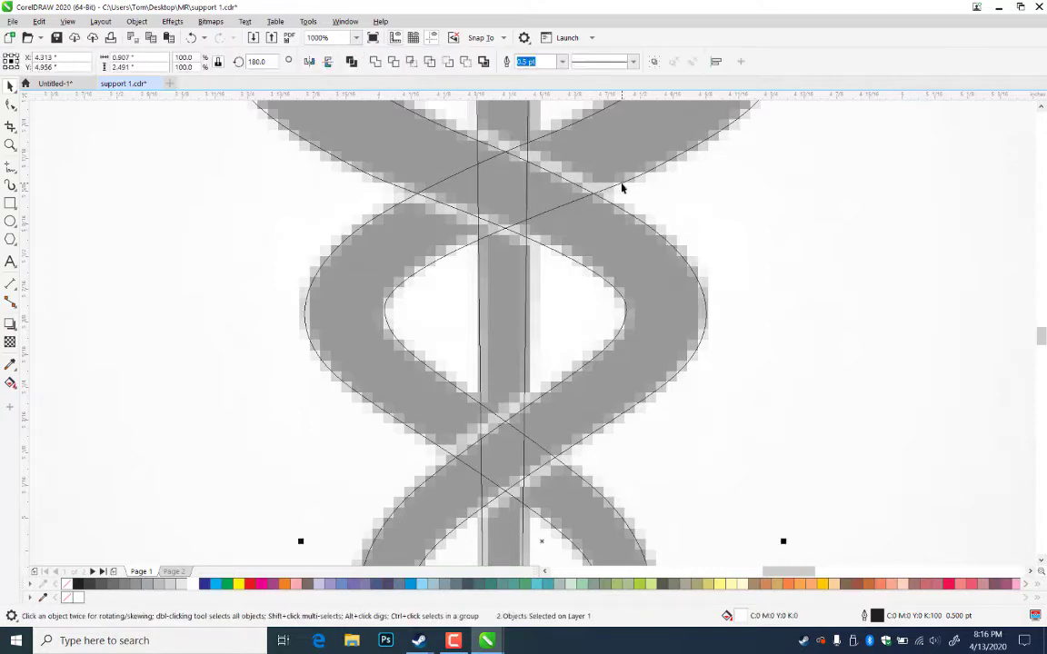
click(728, 208)
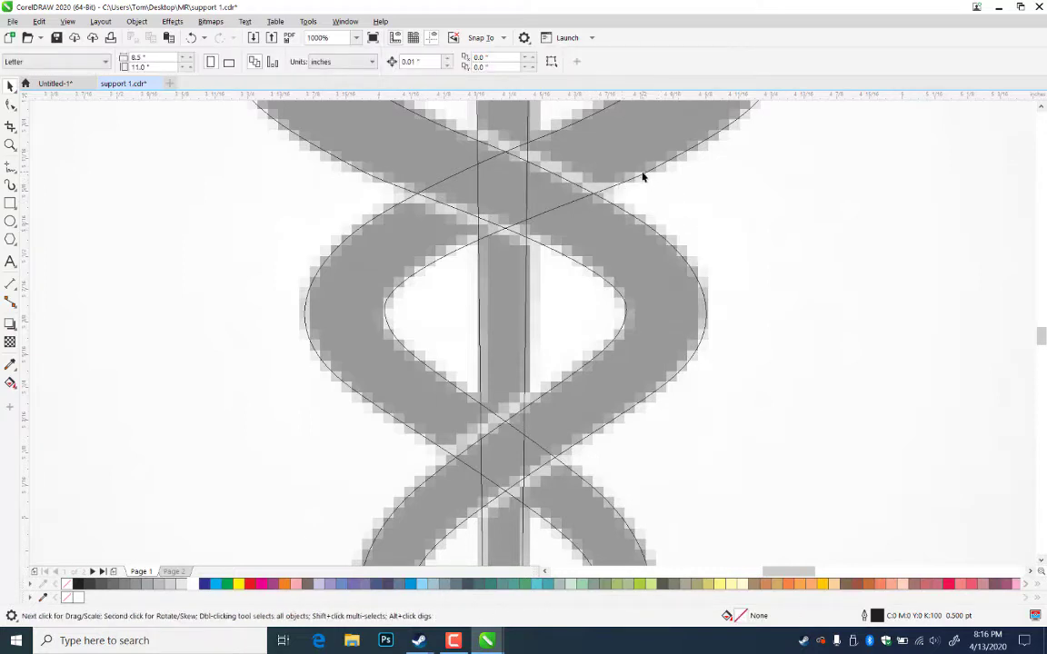
- Apply a one-step outside contour with a 0.03 inch offset to the mirrored snake's body
click(642, 179)
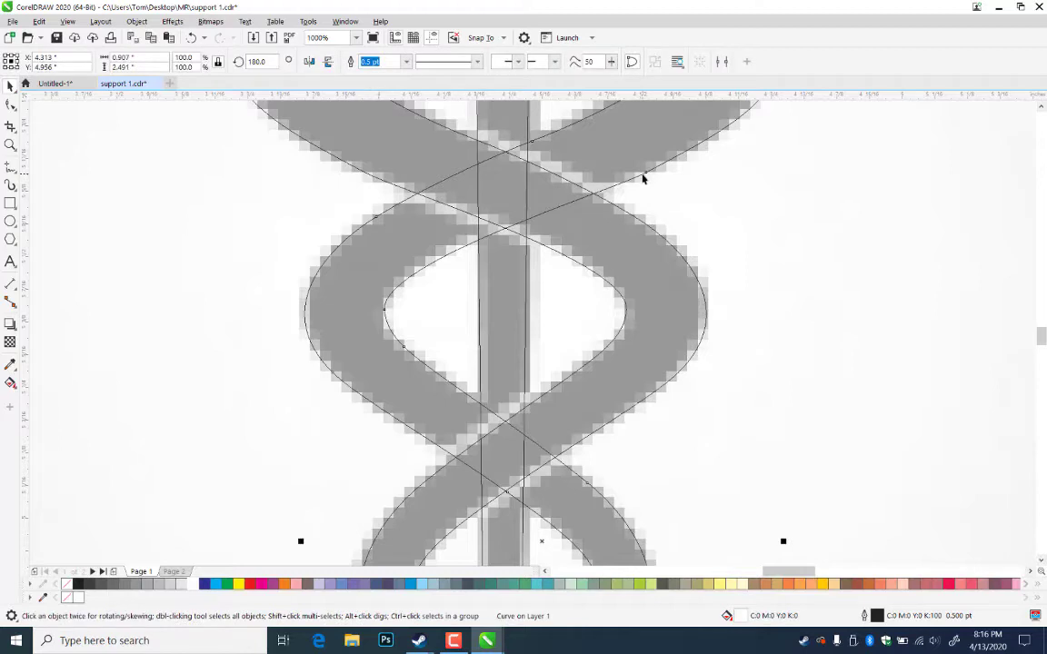
click(171, 21)
click(191, 314)
click(979, 159)
click(980, 159)
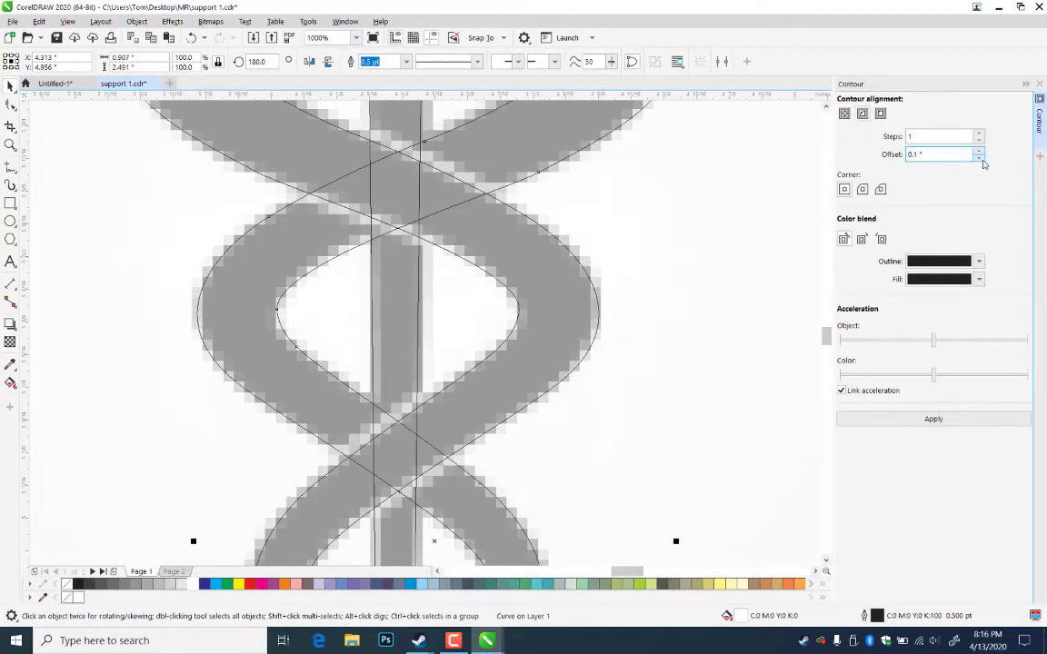
click(980, 159)
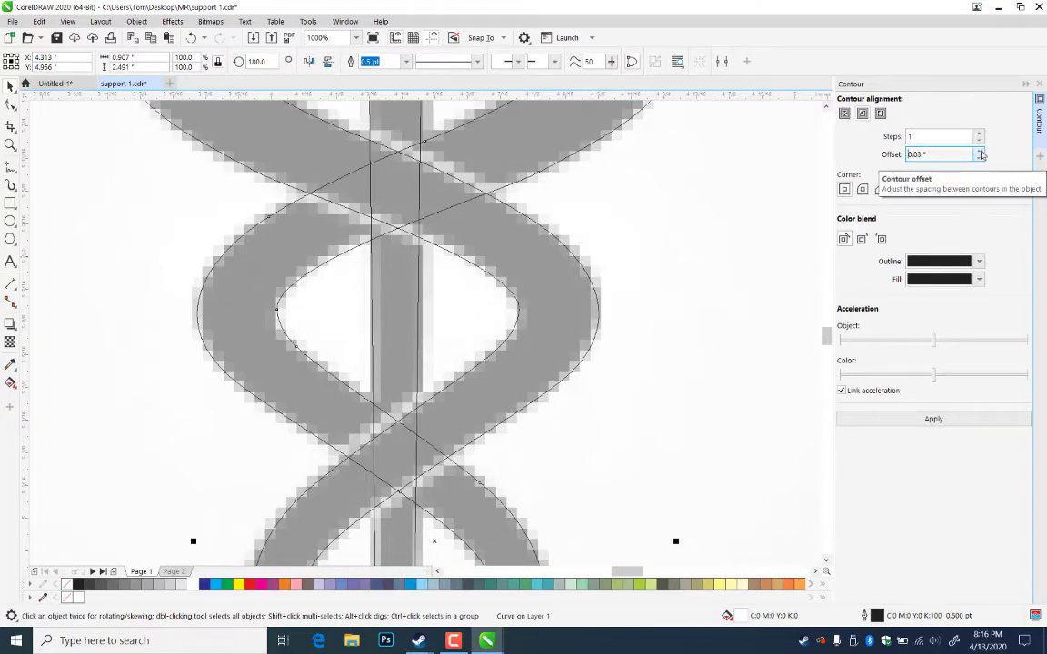
click(979, 151)
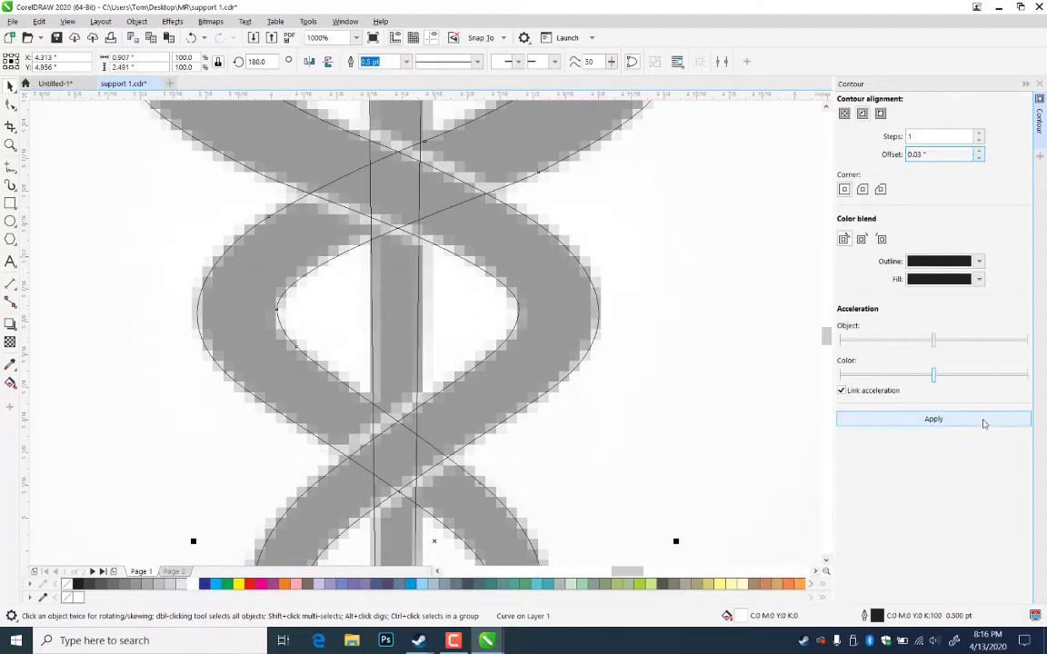
click(909, 419)
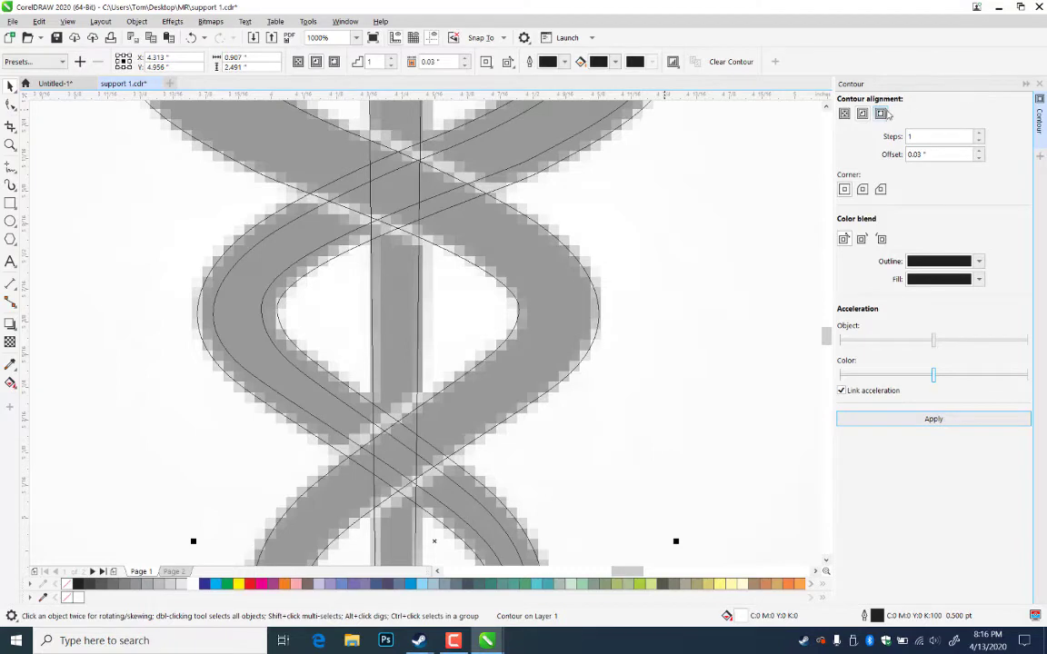
click(954, 420)
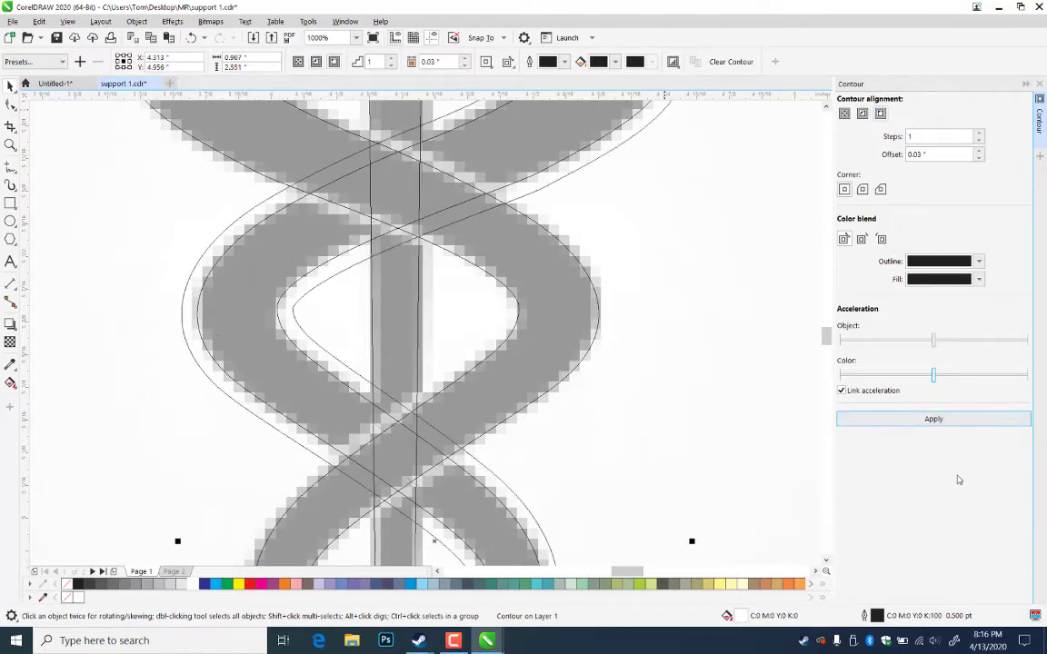
- Reduce the mirrored snake's contour offset to 0.015 inch and break the contour apart
click(978, 159)
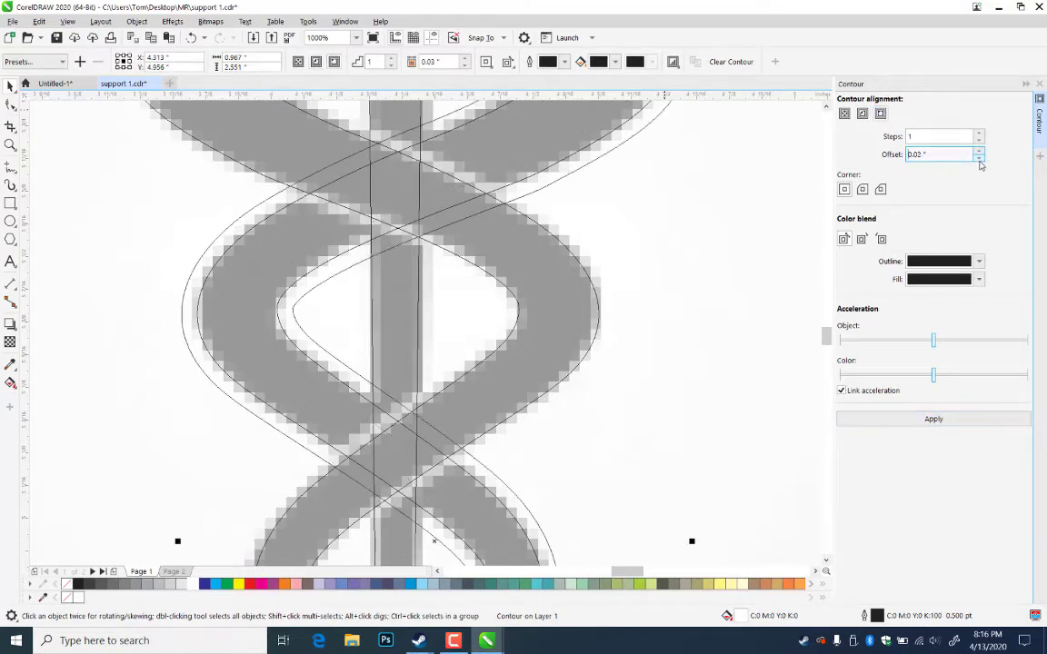
click(945, 419)
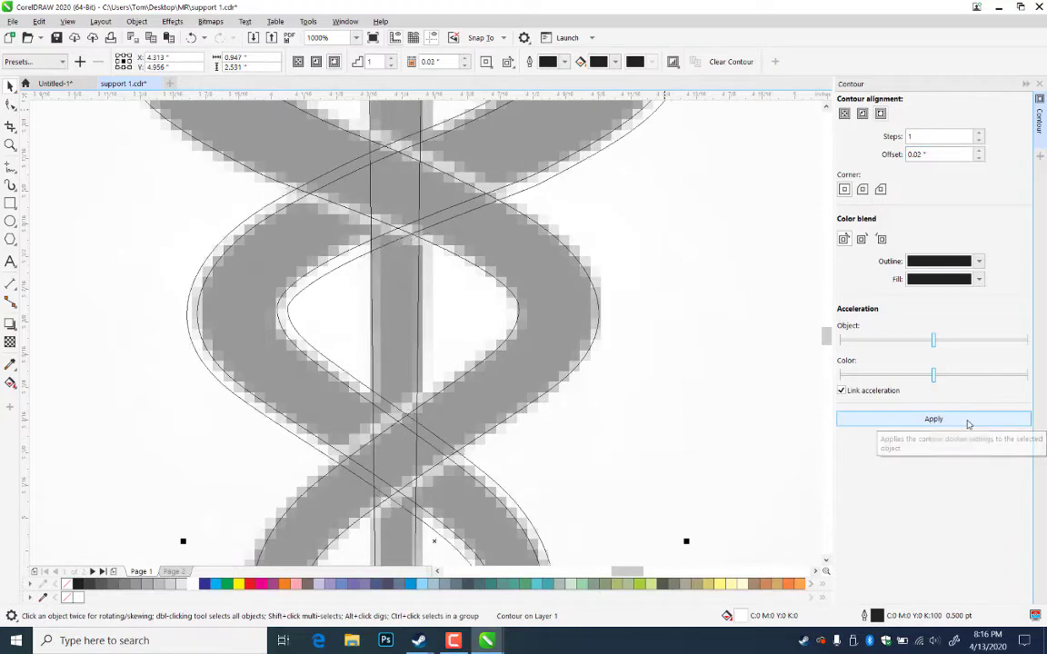
double_click(917, 153)
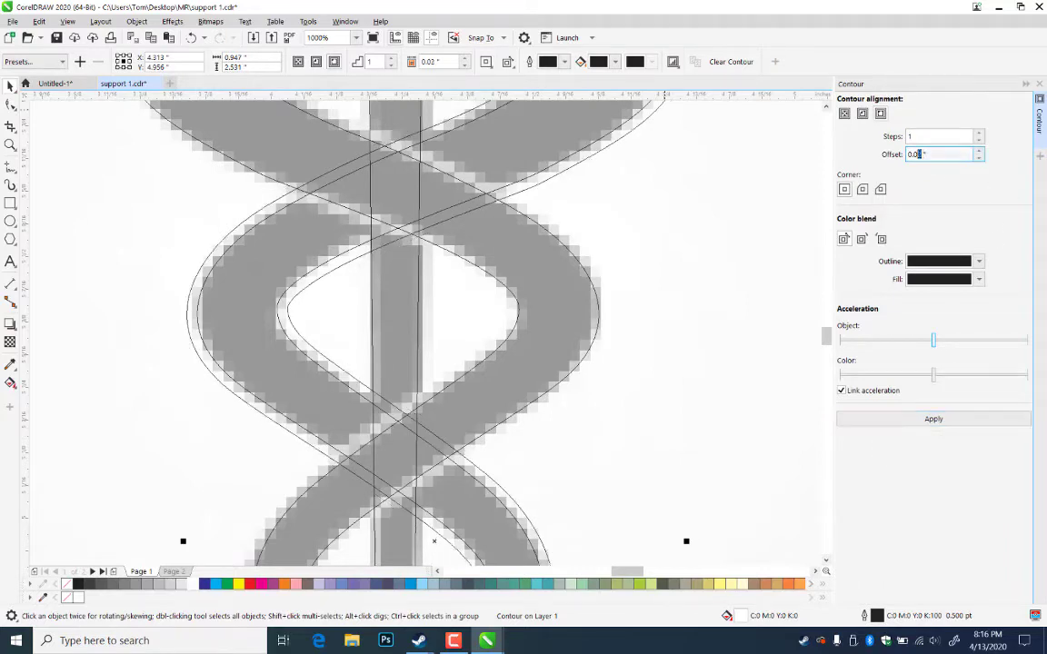
text(0.015)
click(945, 423)
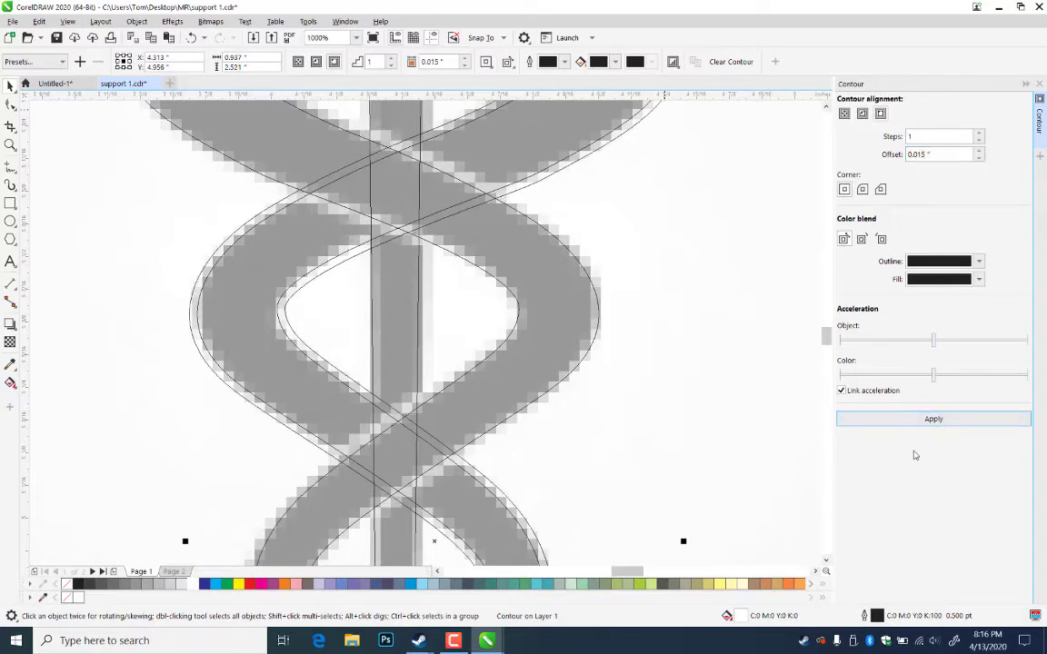
key(ctrl+k)
click(636, 186)
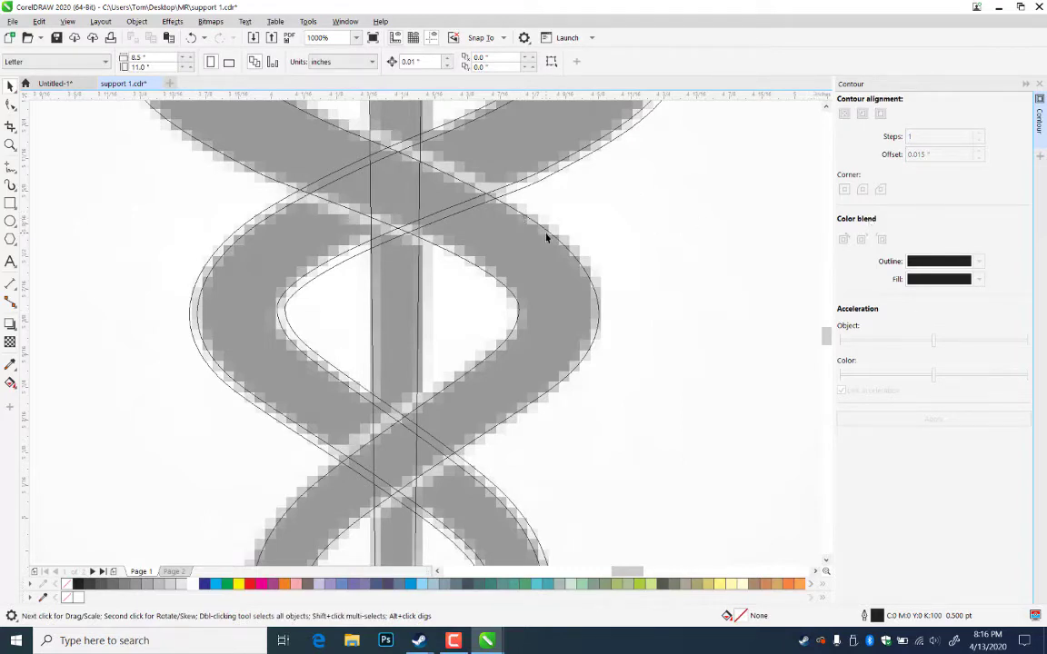
- Apply the same 0.015 inch outside contour to the original snake's body
click(549, 236)
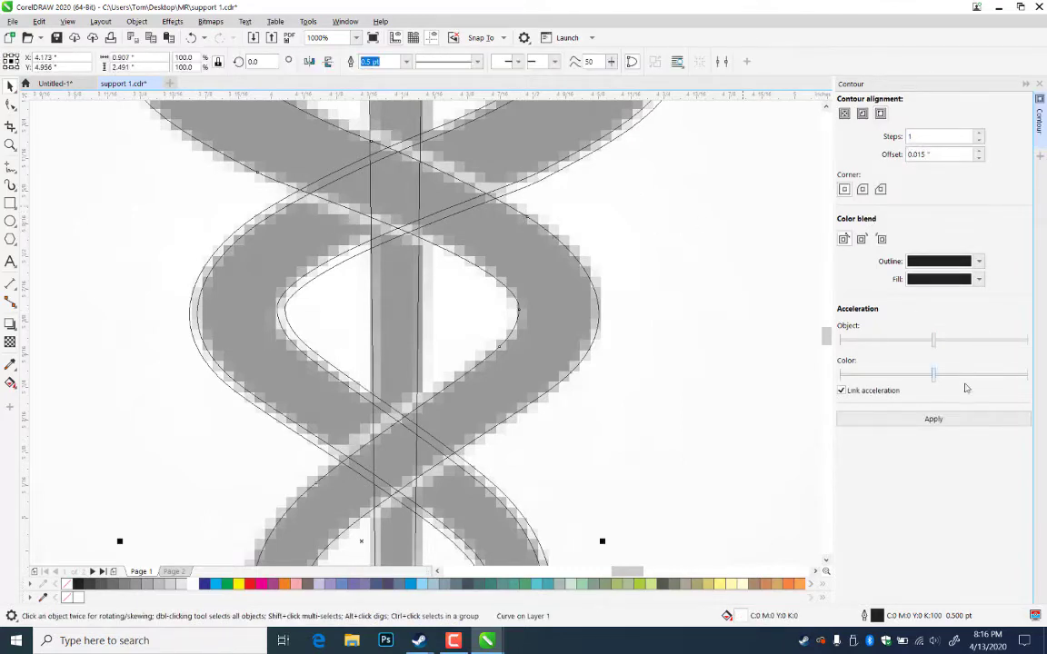
click(962, 420)
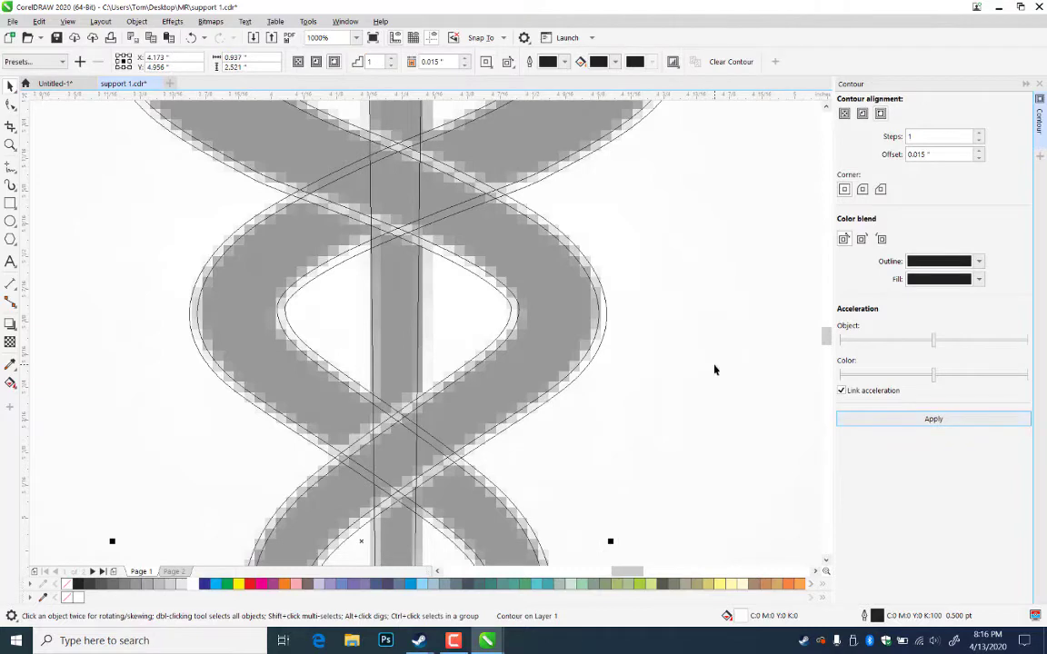
click(714, 370)
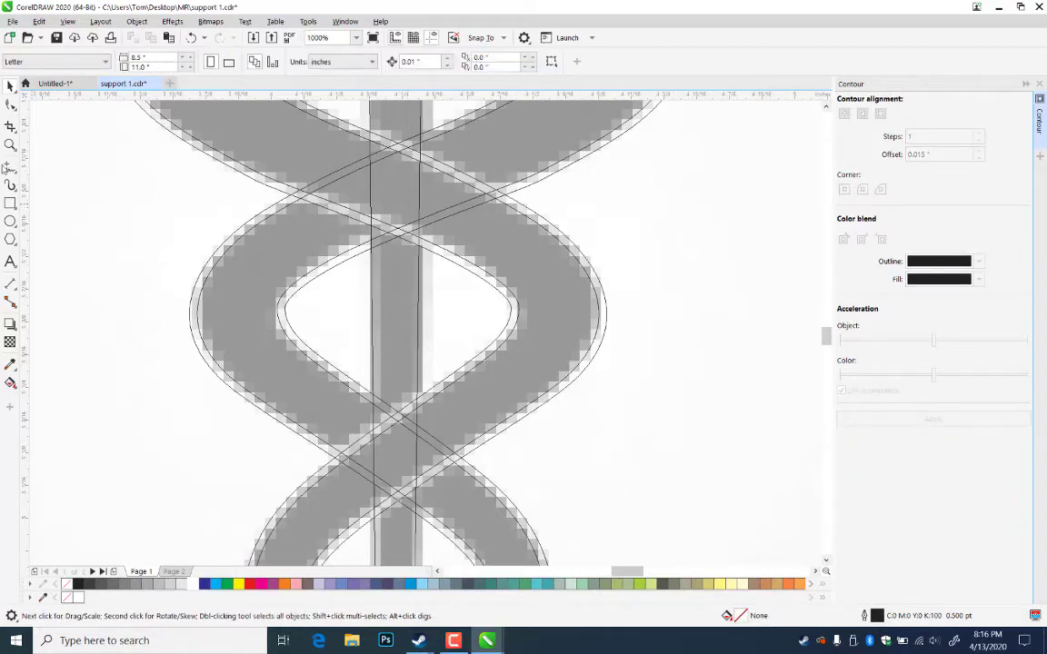
- Try to trim the right-headed snake's body with the left-headed snake's contour
click(10, 145)
right_click(531, 371)
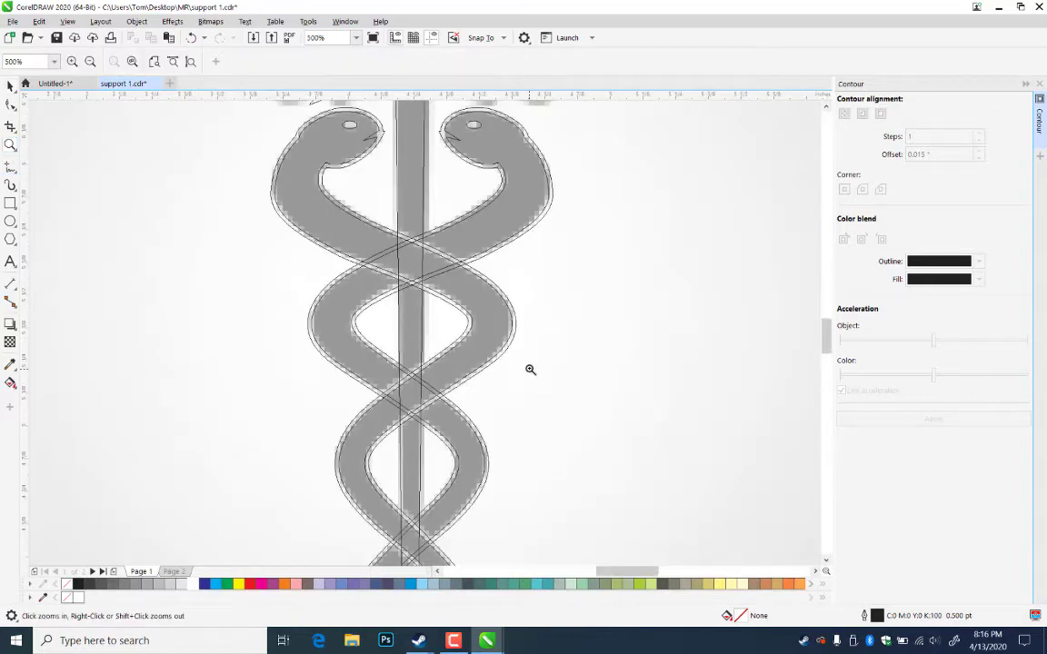
drag(248, 219, 536, 350)
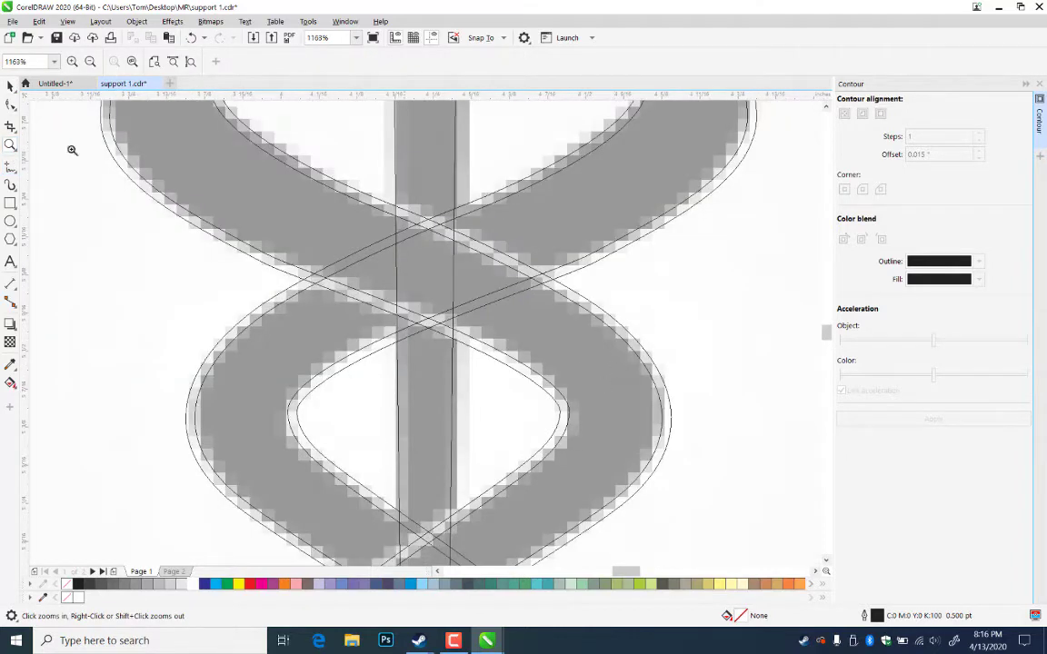
click(10, 84)
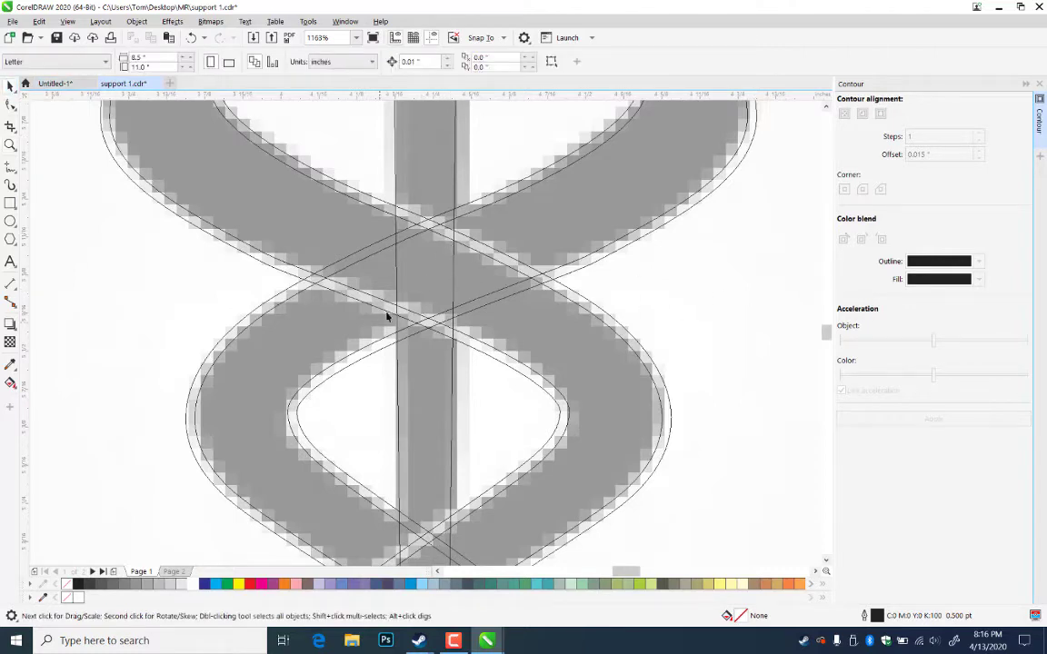
click(489, 251)
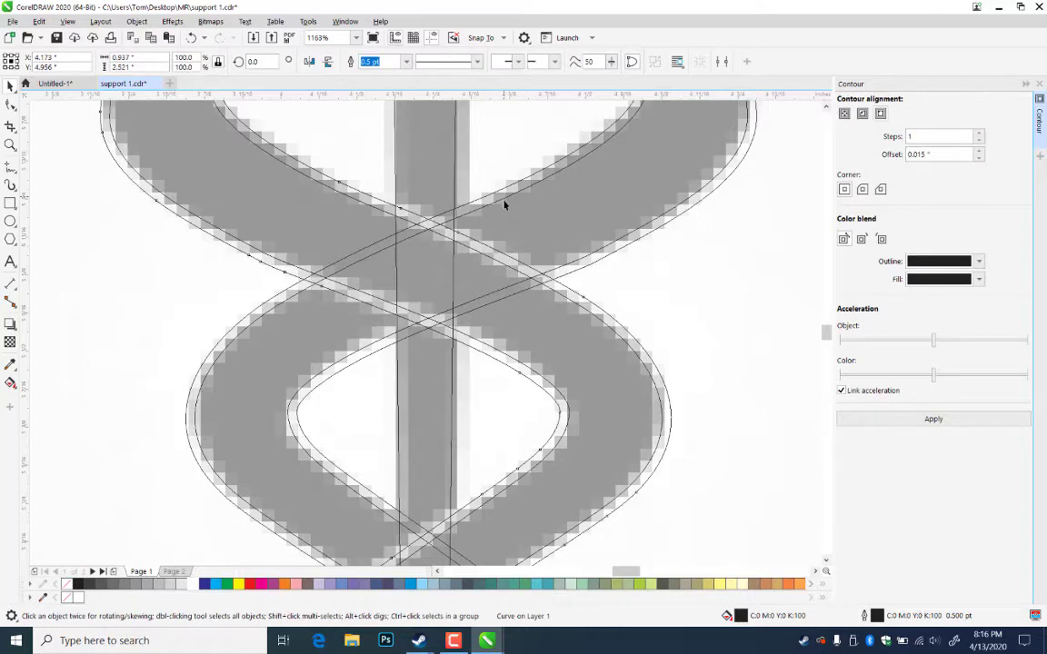
shift+click(503, 203)
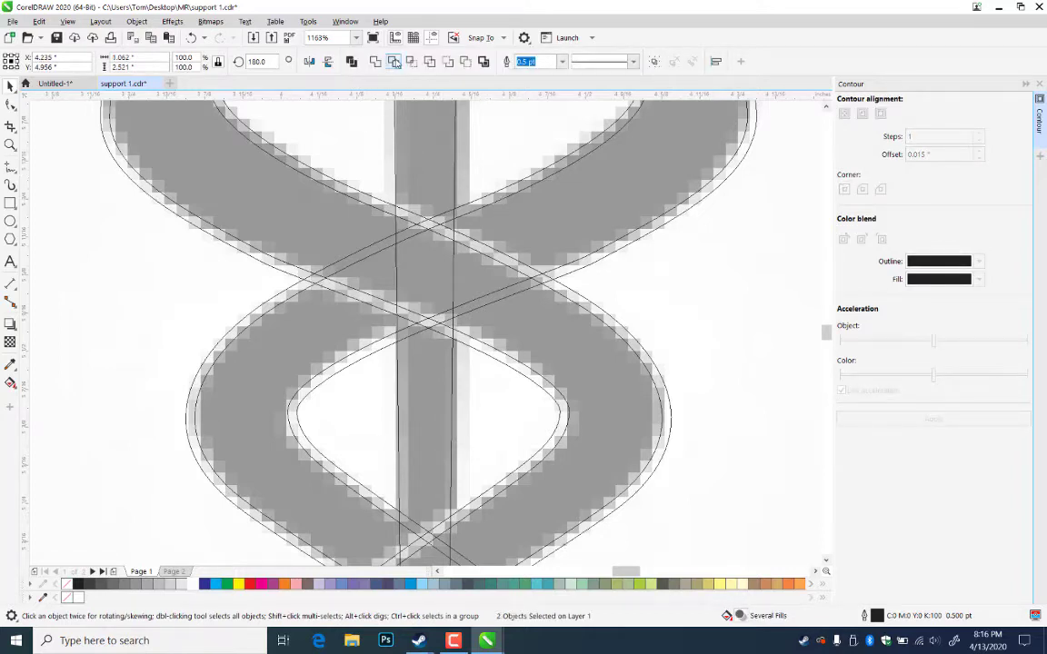
click(704, 337)
drag(696, 447, 670, 262)
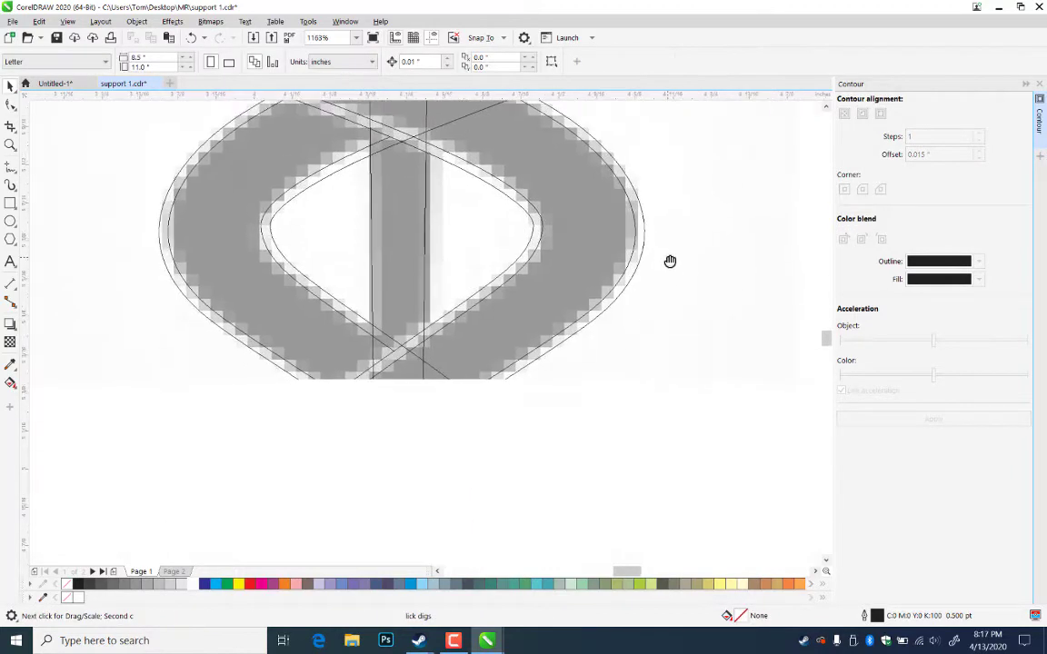
drag(624, 407, 662, 325)
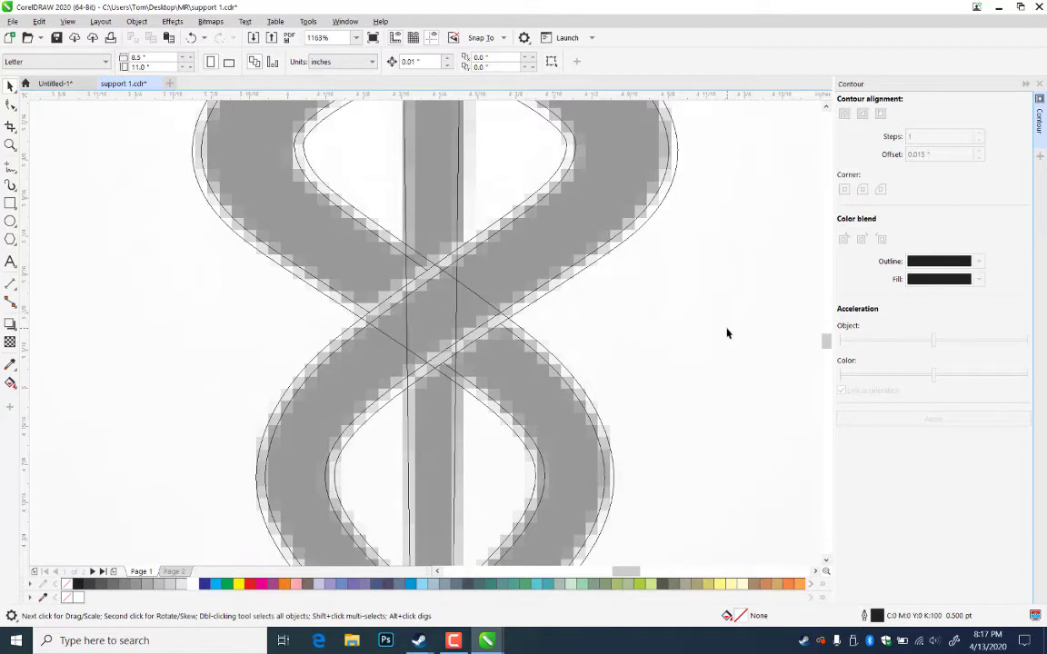
key(ctrl+v)
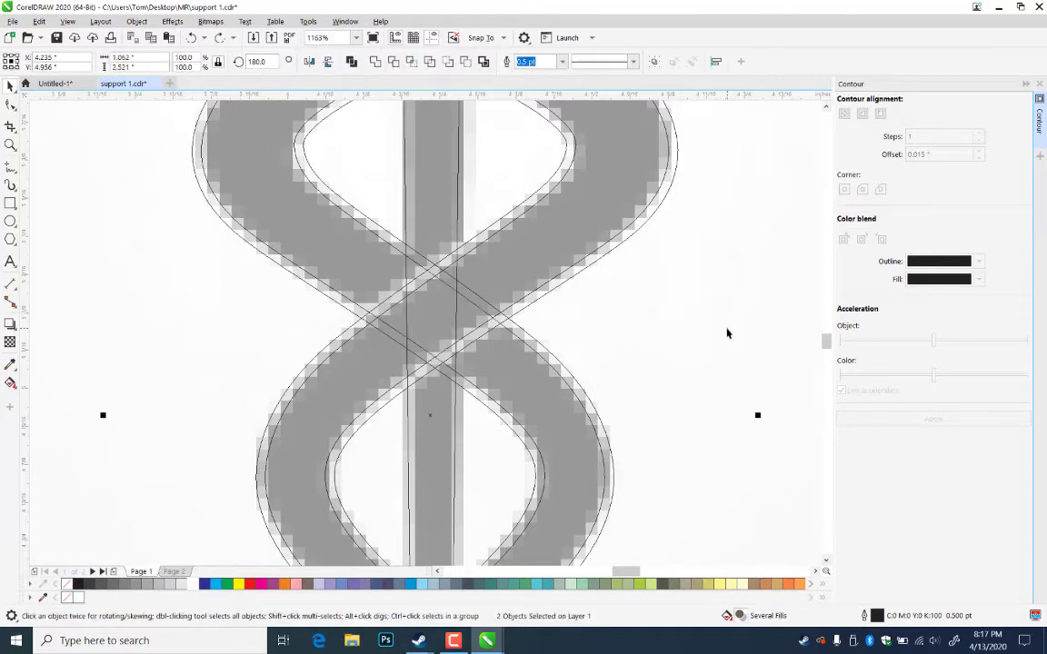
click(173, 134)
- Draw two horizontal rectangles: about 1.47 × 0.10 inch across the snakes' uppermost closed loop and about 1.34 × 0.12 inch across the loop below
click(10, 144)
right_click(613, 383)
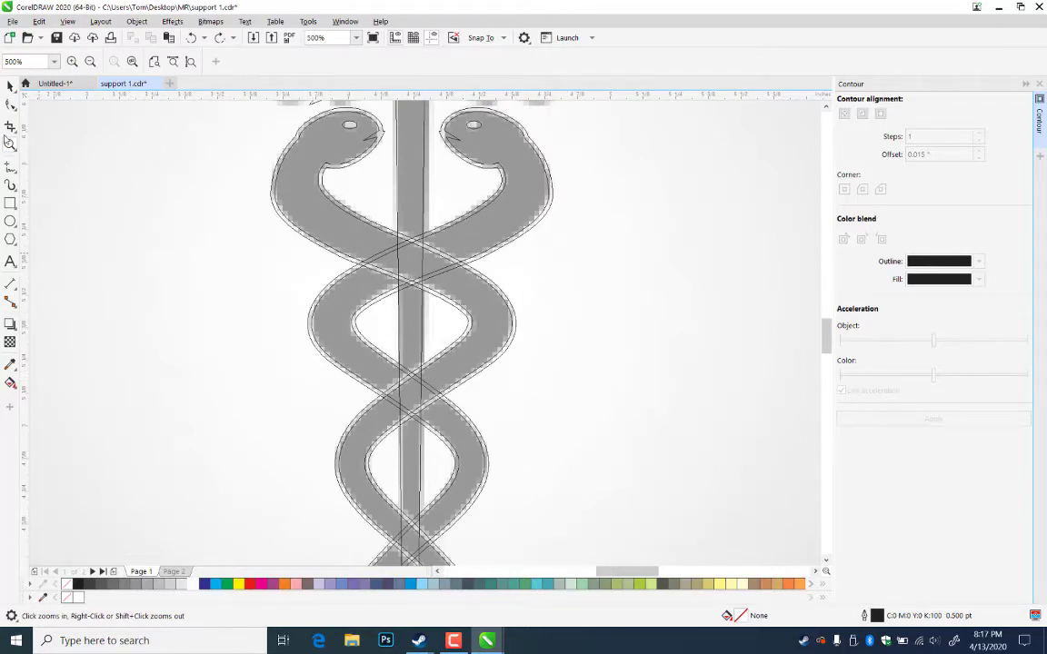
click(10, 85)
key(F6)
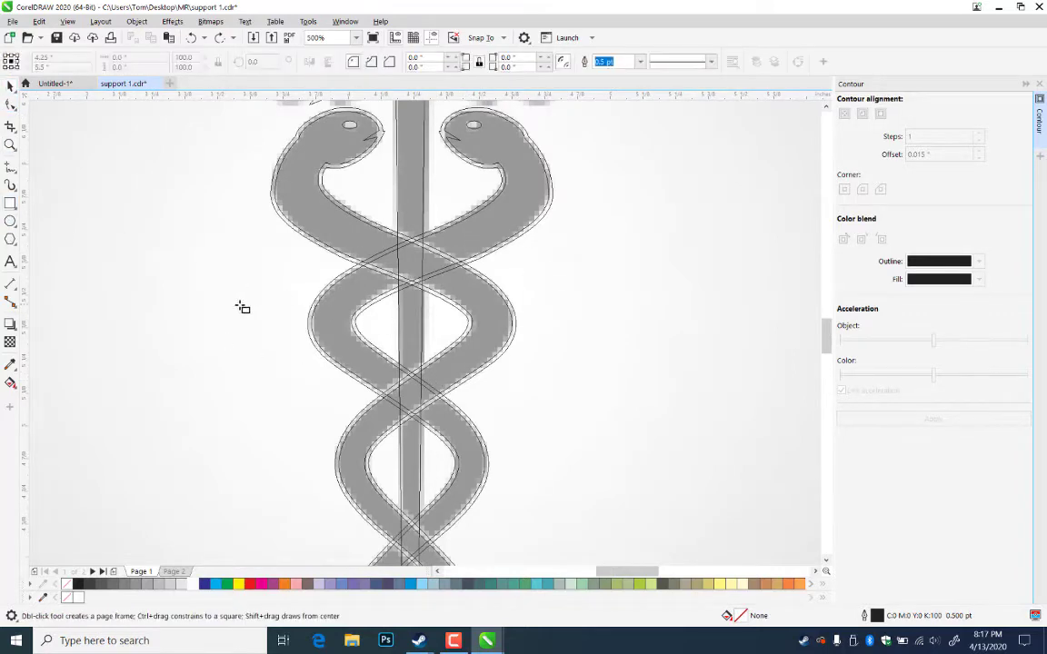
drag(239, 305, 624, 332)
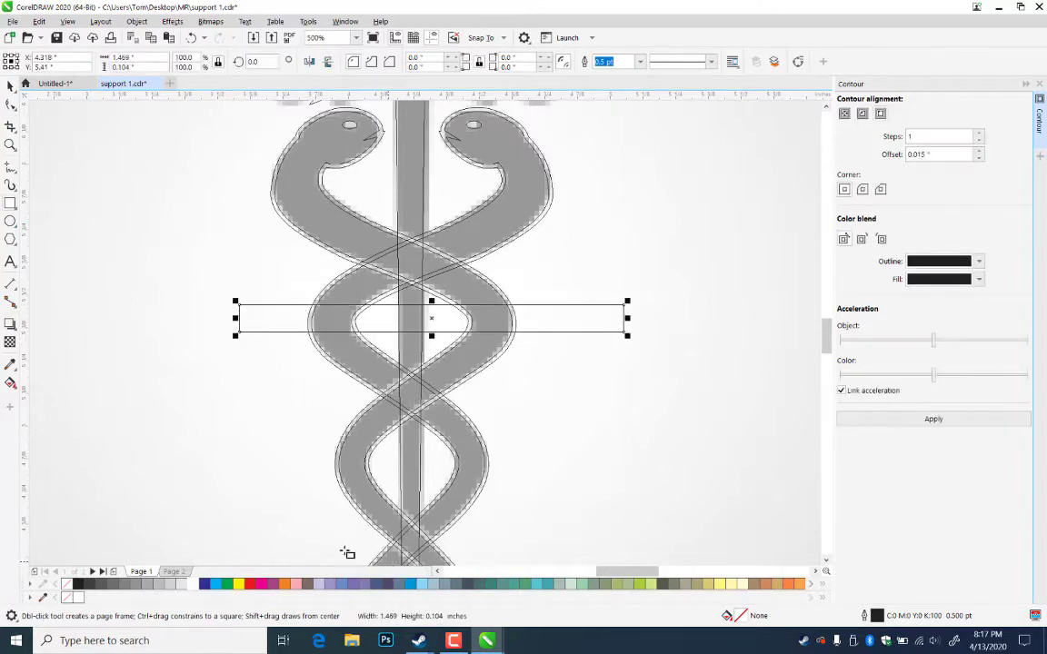
drag(251, 452, 610, 493)
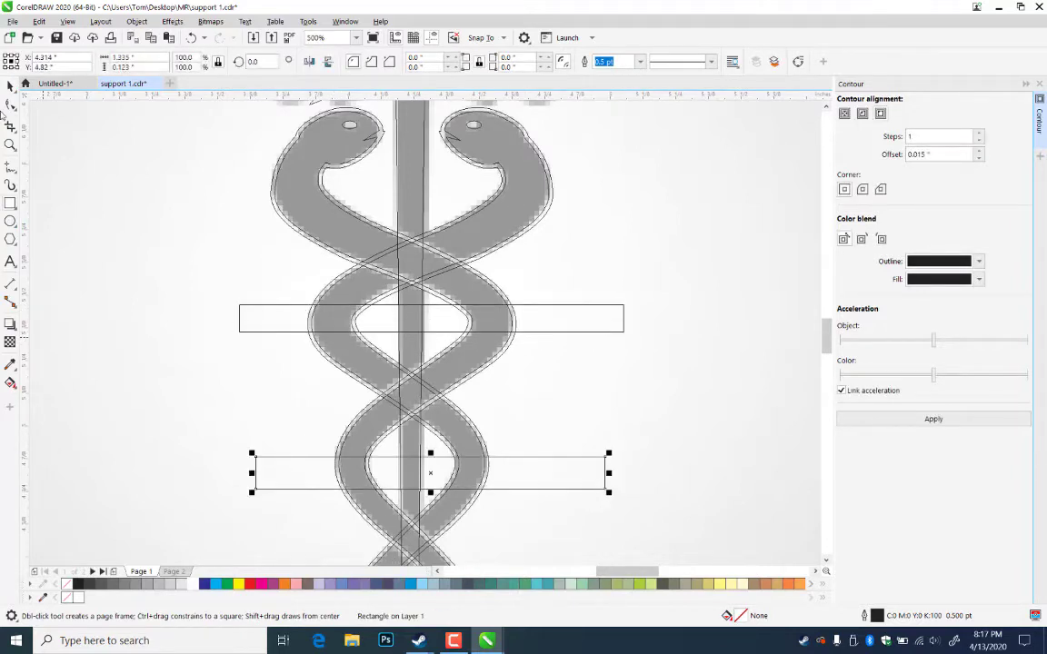
- Trim both snakes' contours with the upper rectangle to cut them at the uppermost closed loop
click(10, 86)
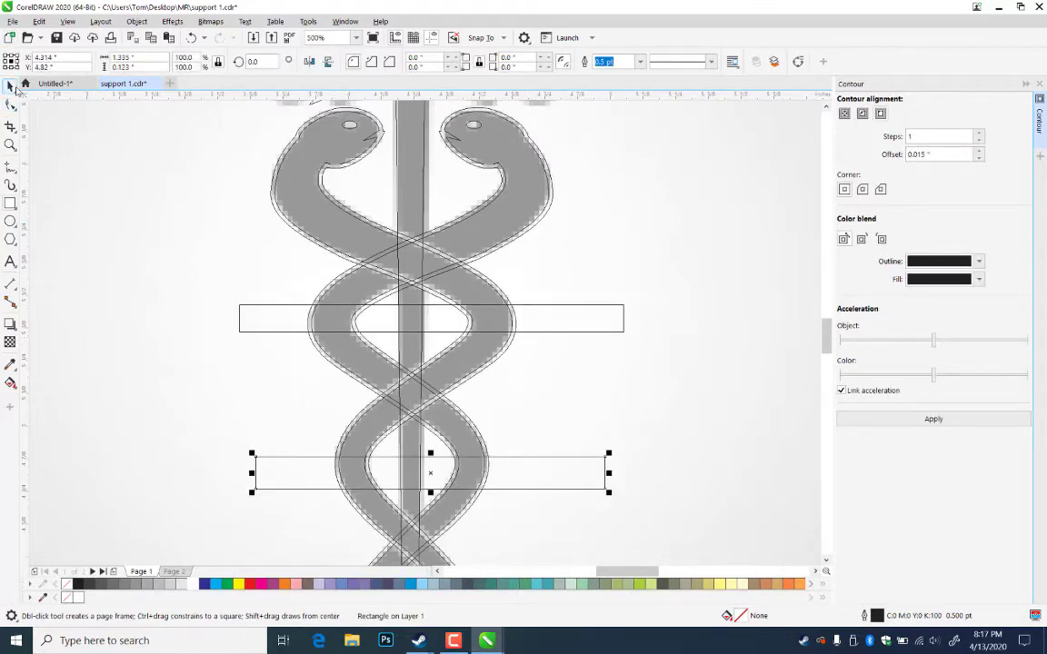
click(602, 332)
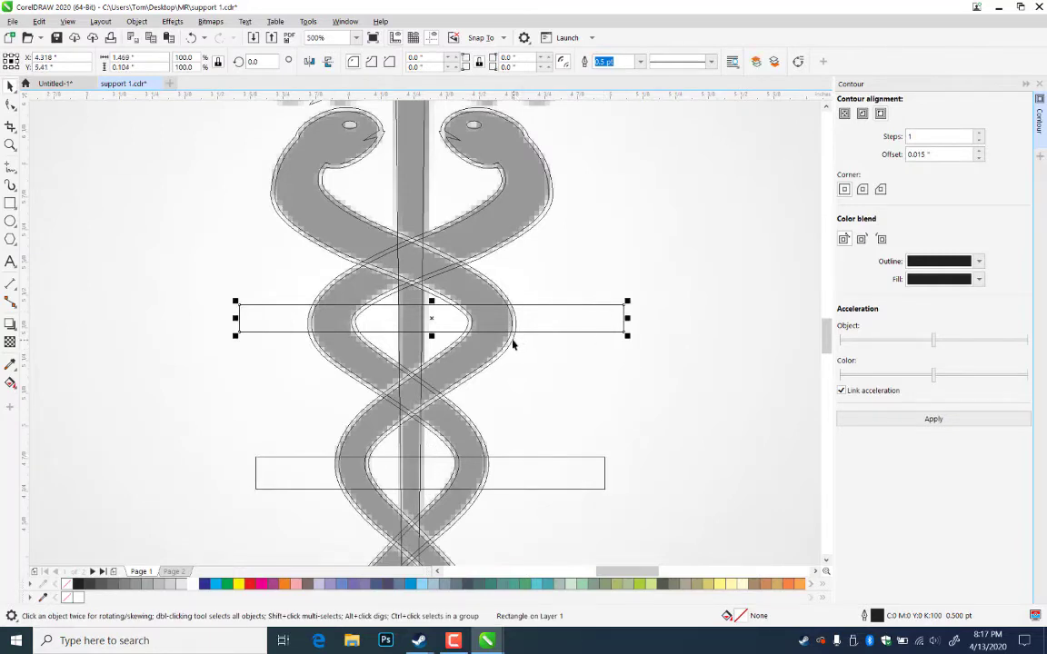
click(512, 344)
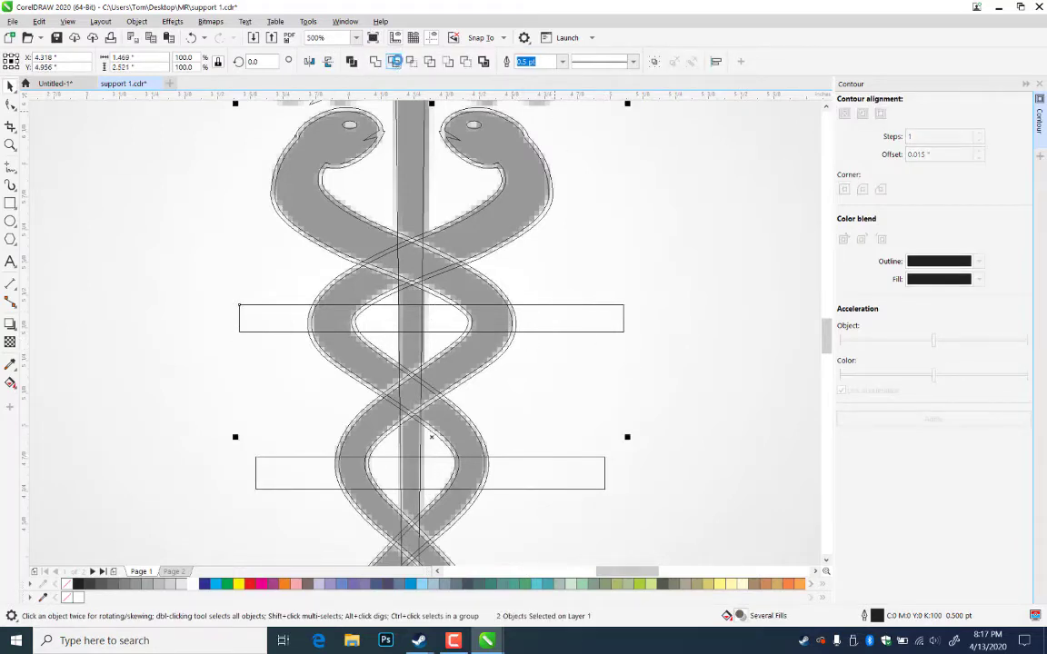
click(654, 210)
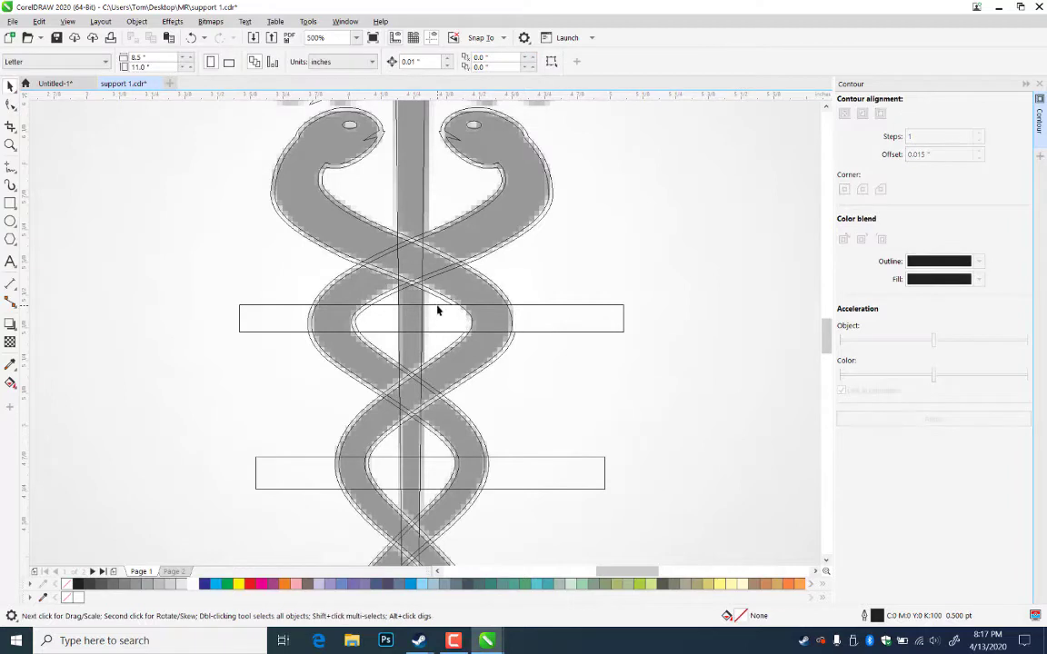
click(417, 317)
shift+click(383, 304)
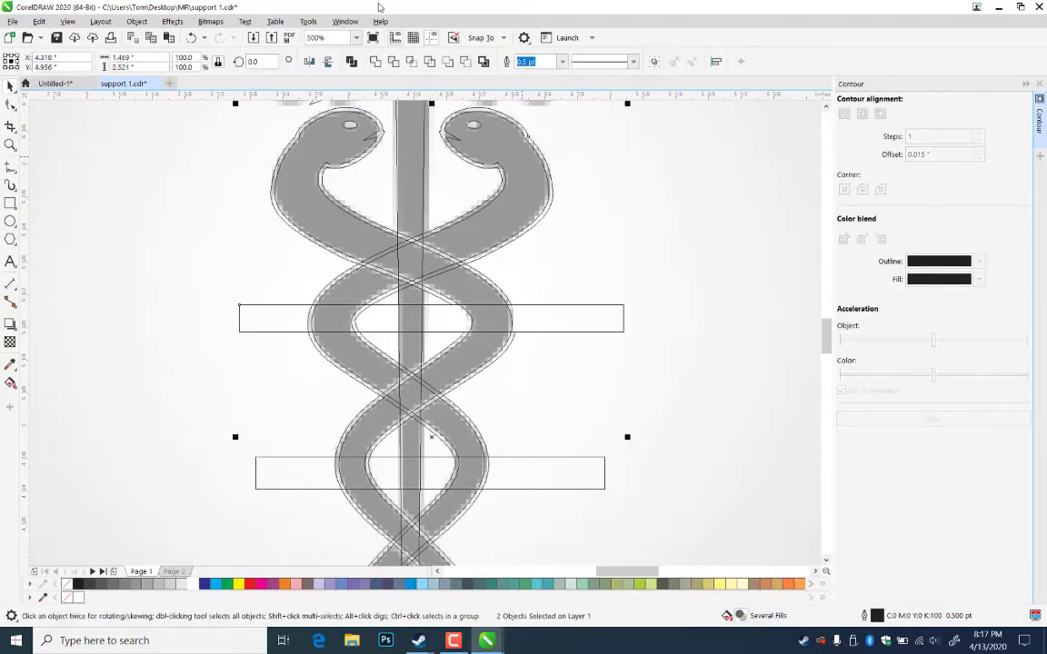
click(392, 62)
click(547, 437)
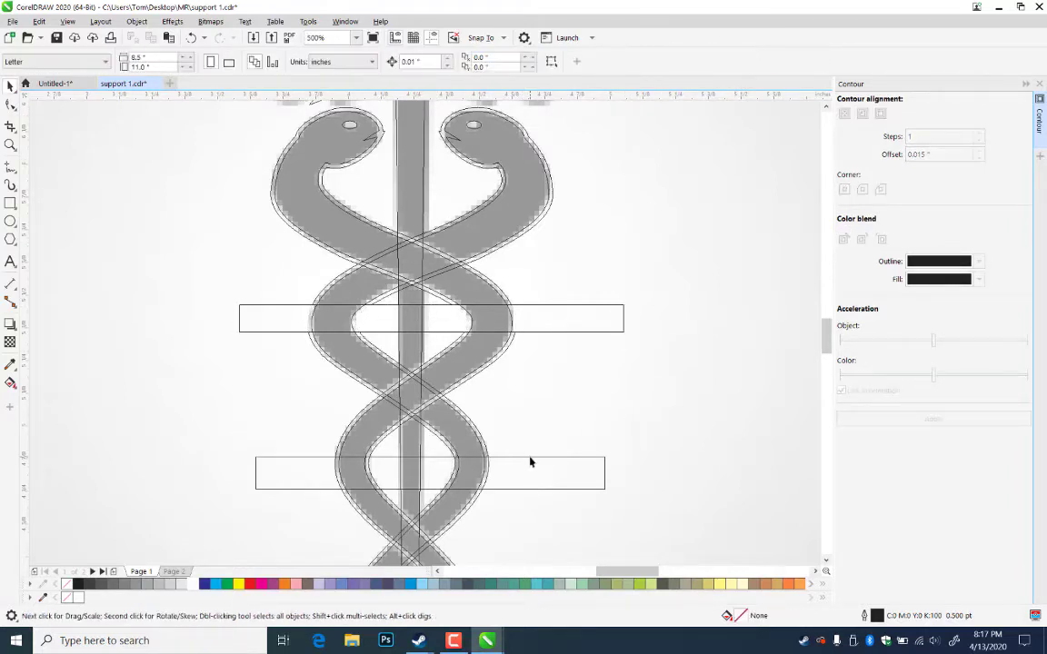
- Trim both snakes' contours with the lower rectangle to cut them at the second loop
click(531, 459)
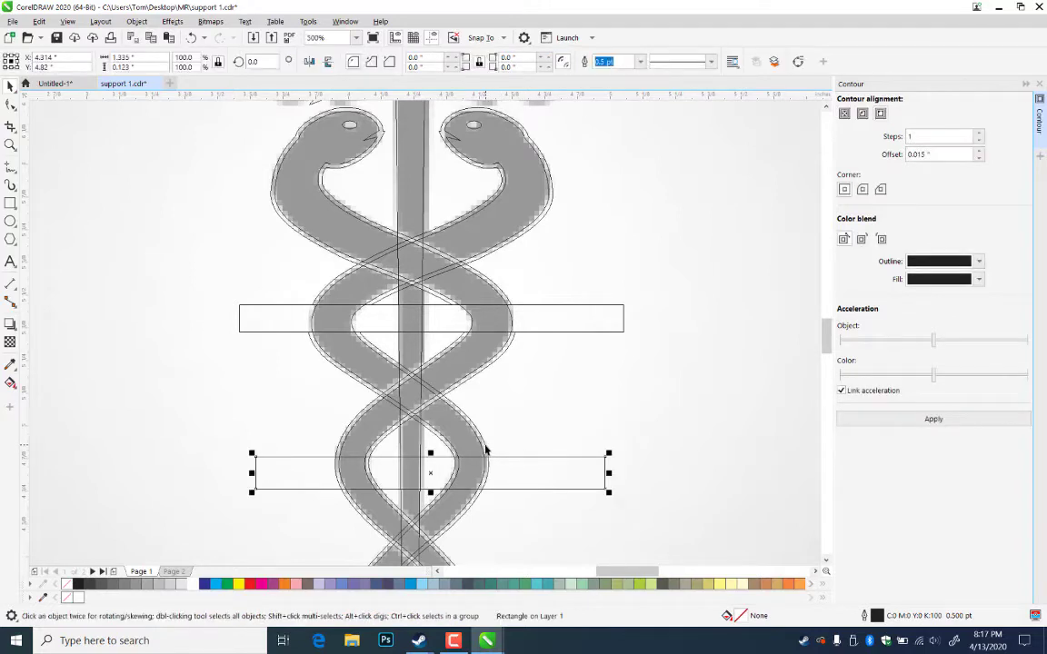
click(486, 450)
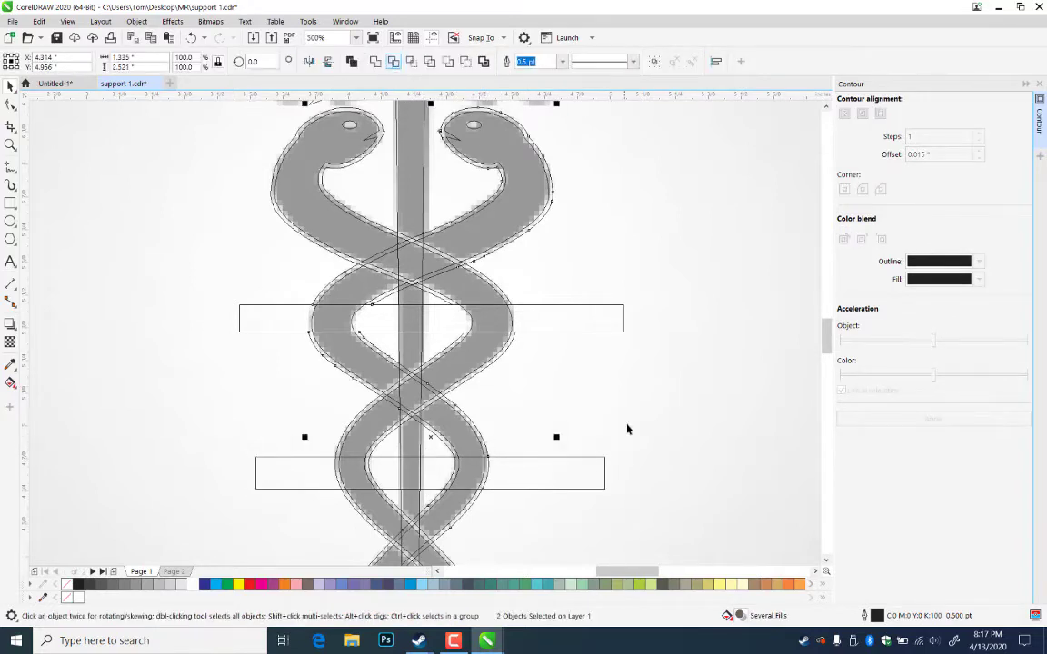
click(515, 468)
click(505, 462)
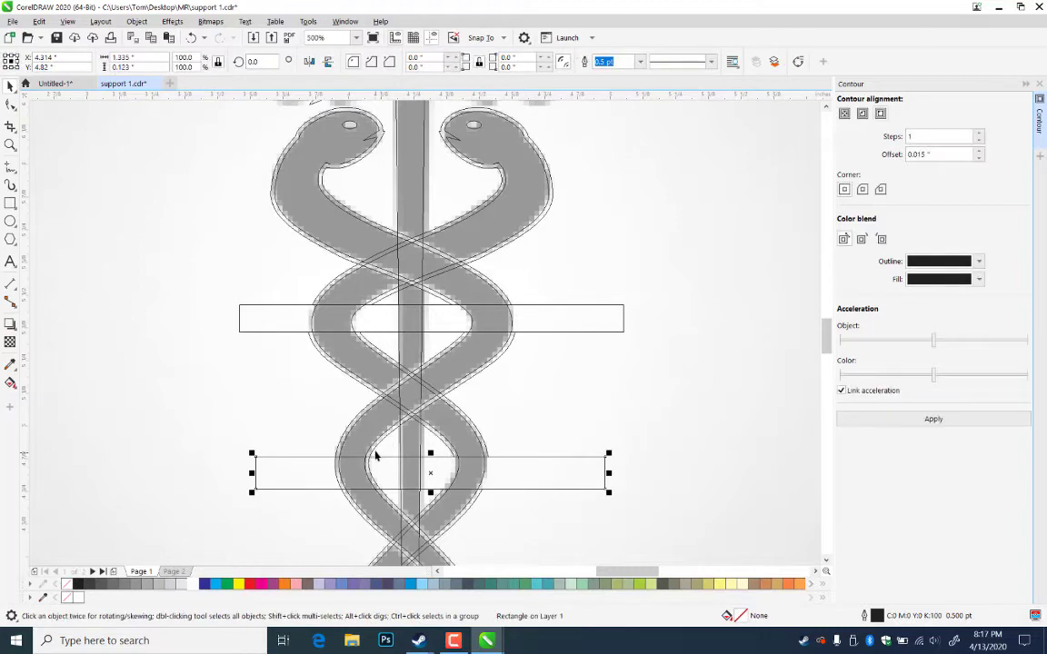
click(375, 453)
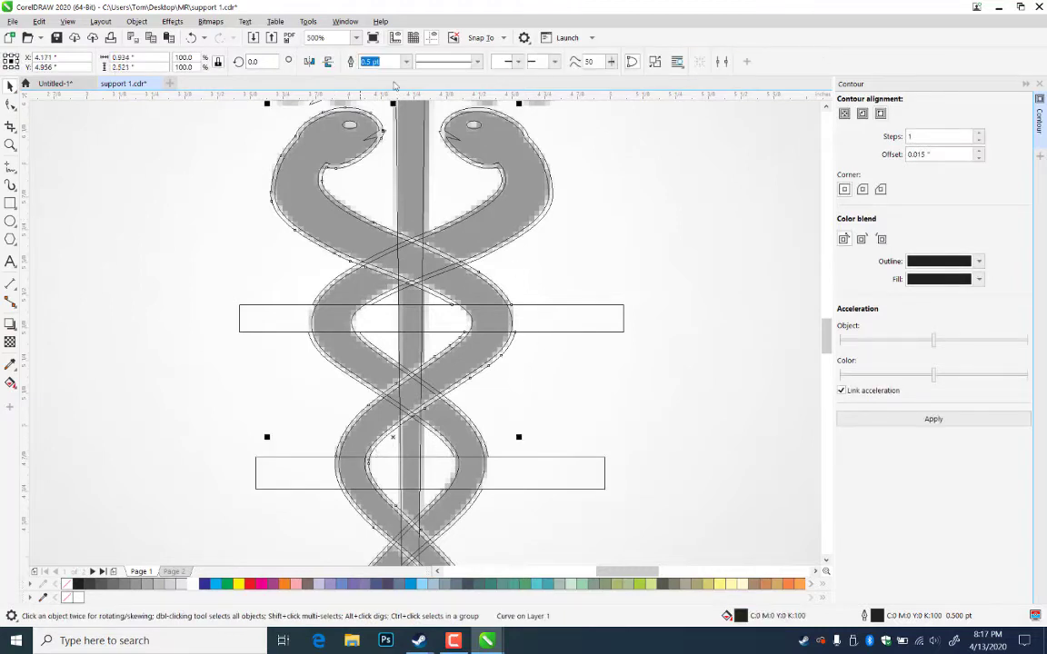
click(531, 465)
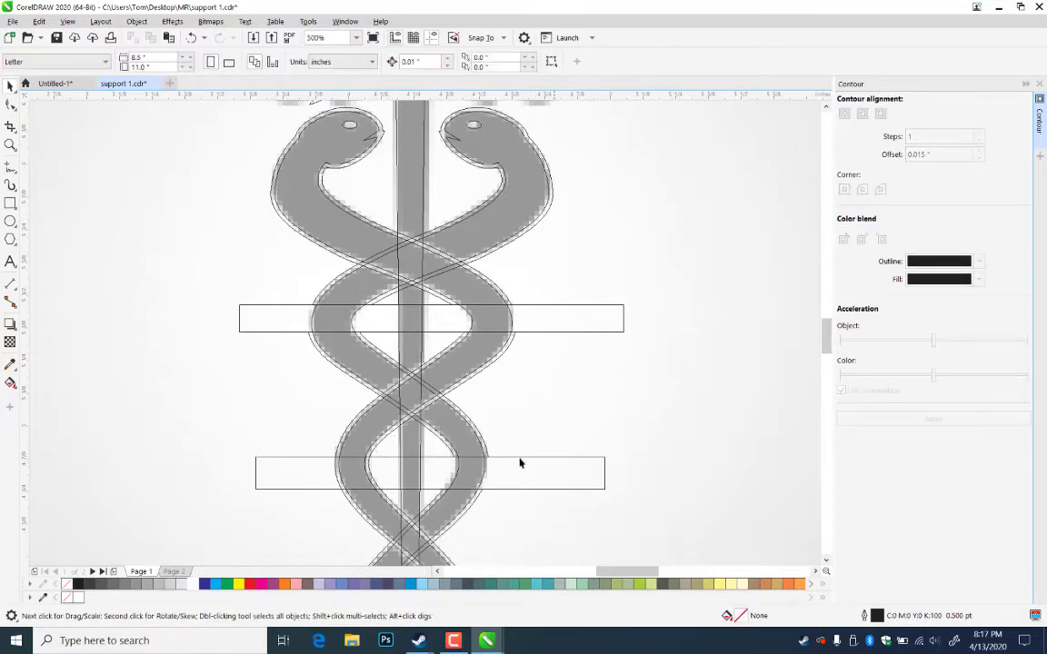
click(470, 462)
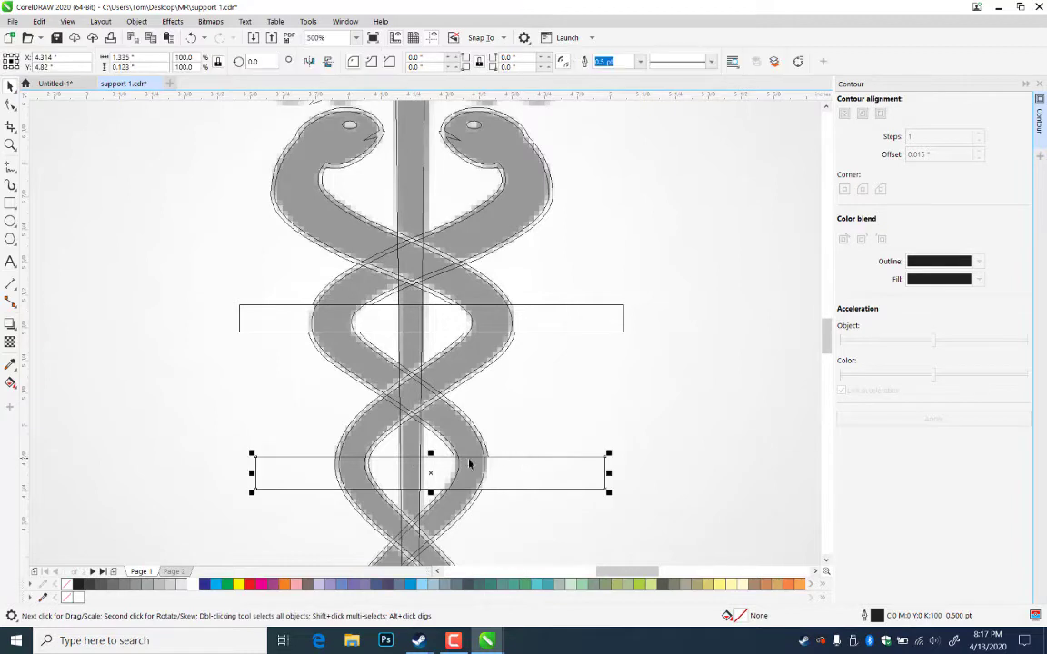
shift+click(378, 449)
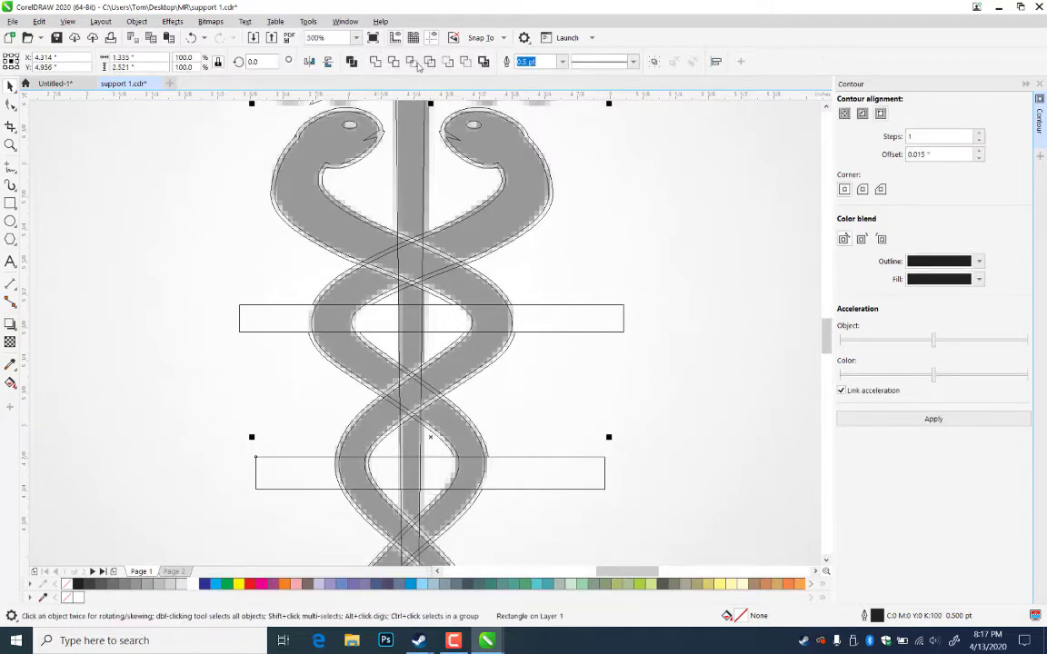
click(397, 61)
click(747, 525)
- Move the lower rectangle down across the third loop and trim both snakes' contours with it
drag(620, 519, 665, 346)
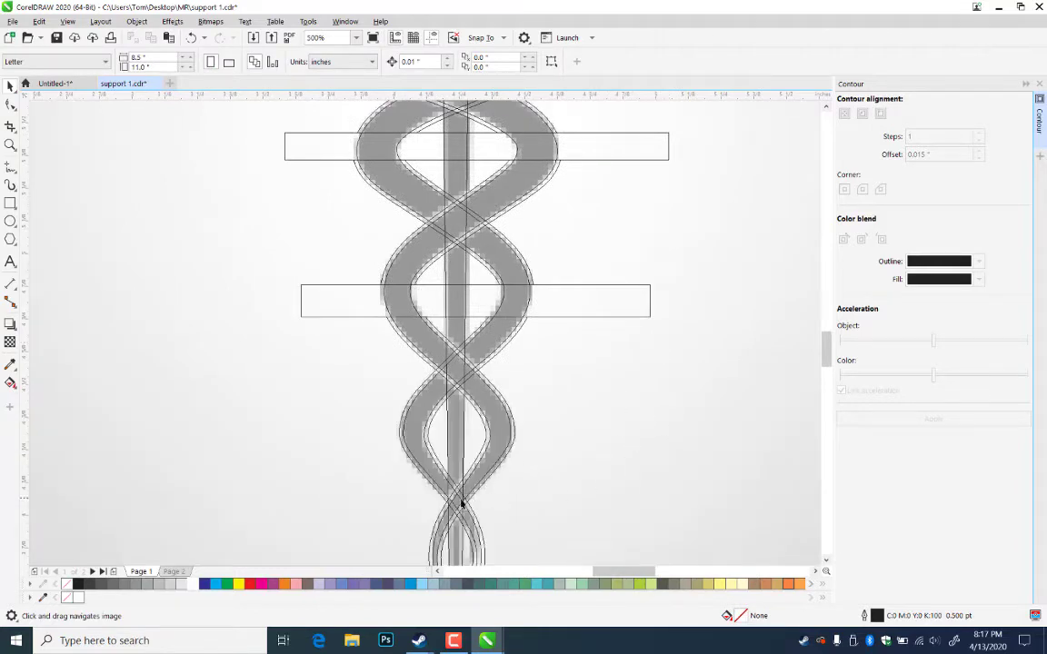
click(572, 318)
drag(554, 419, 532, 456)
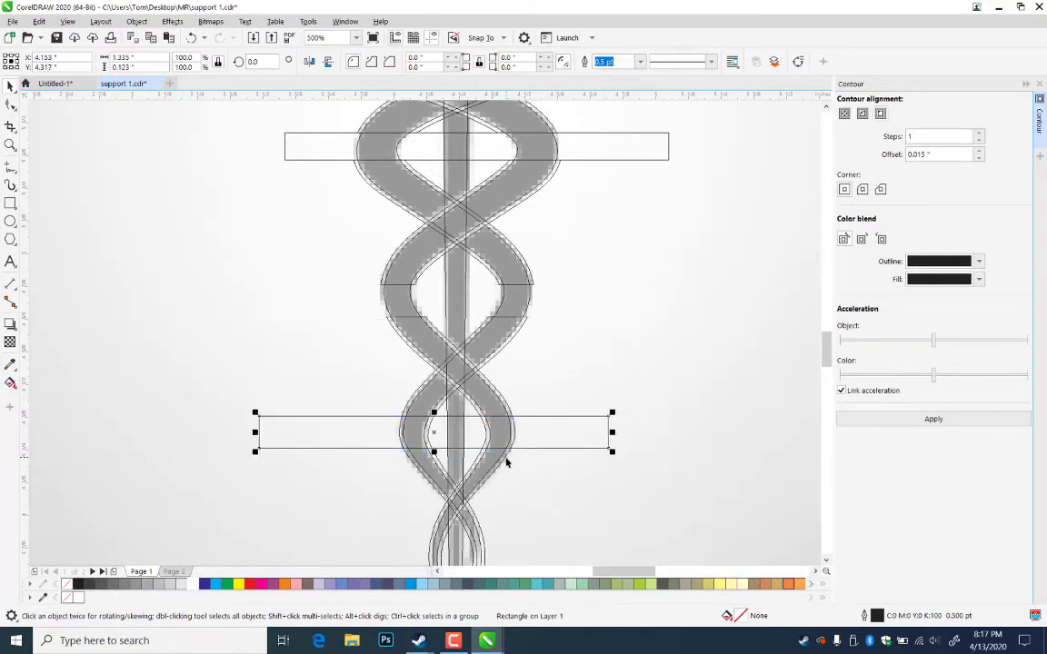
shift+click(504, 462)
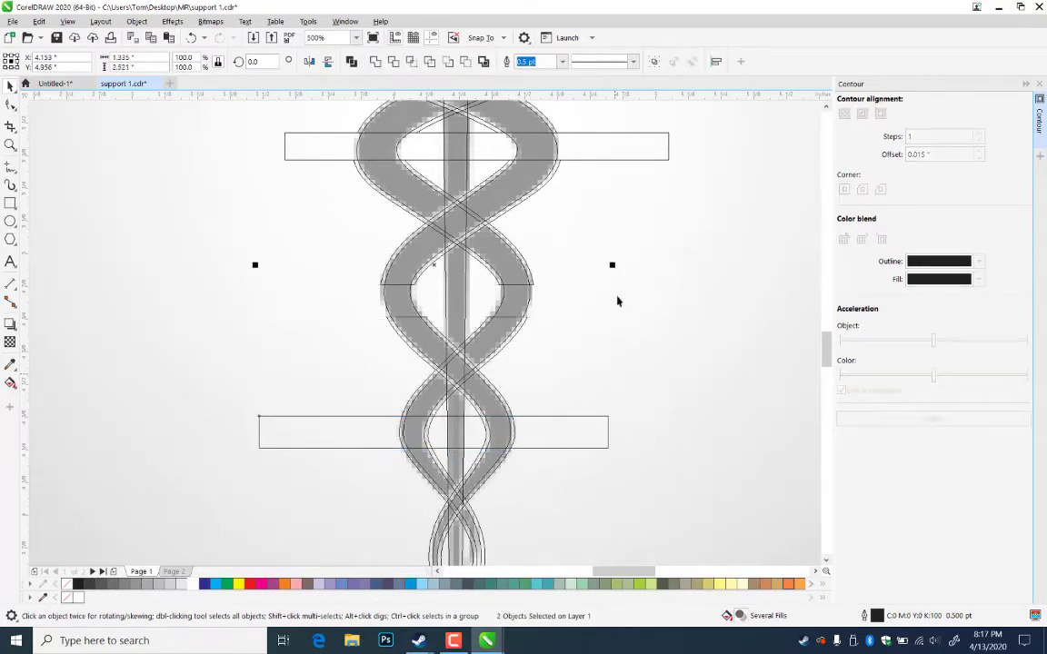
click(394, 62)
click(708, 398)
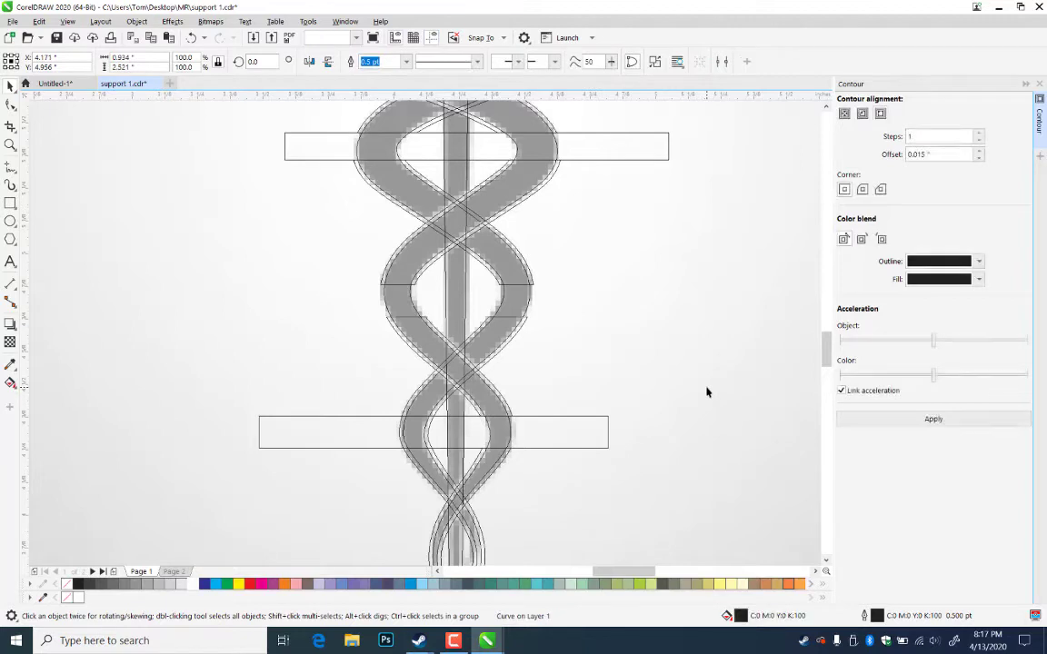
click(443, 418)
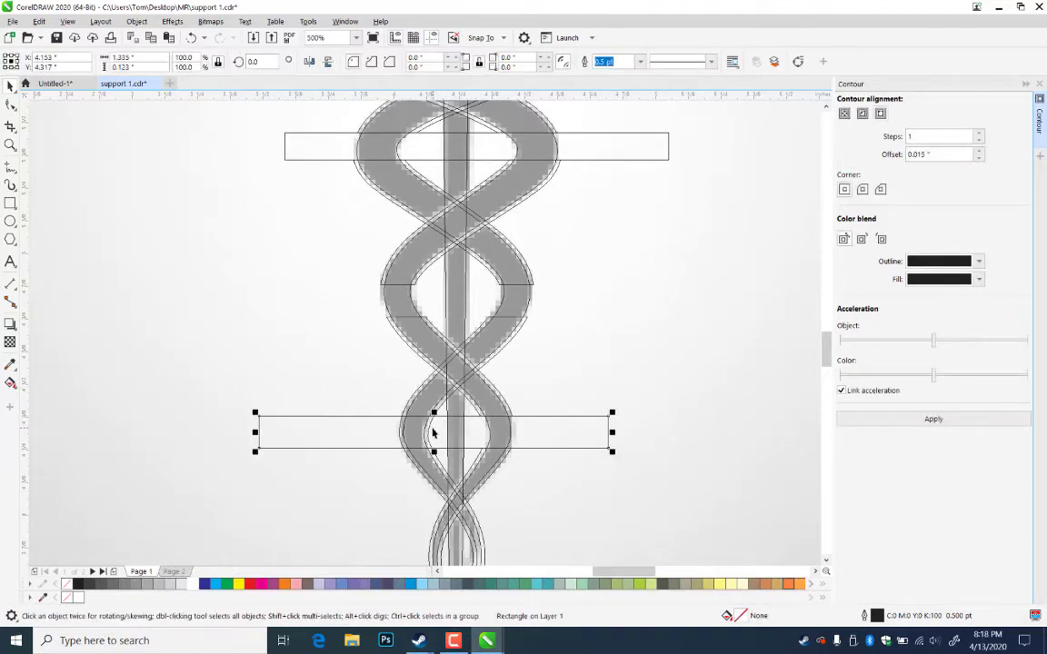
shift+click(430, 428)
click(392, 62)
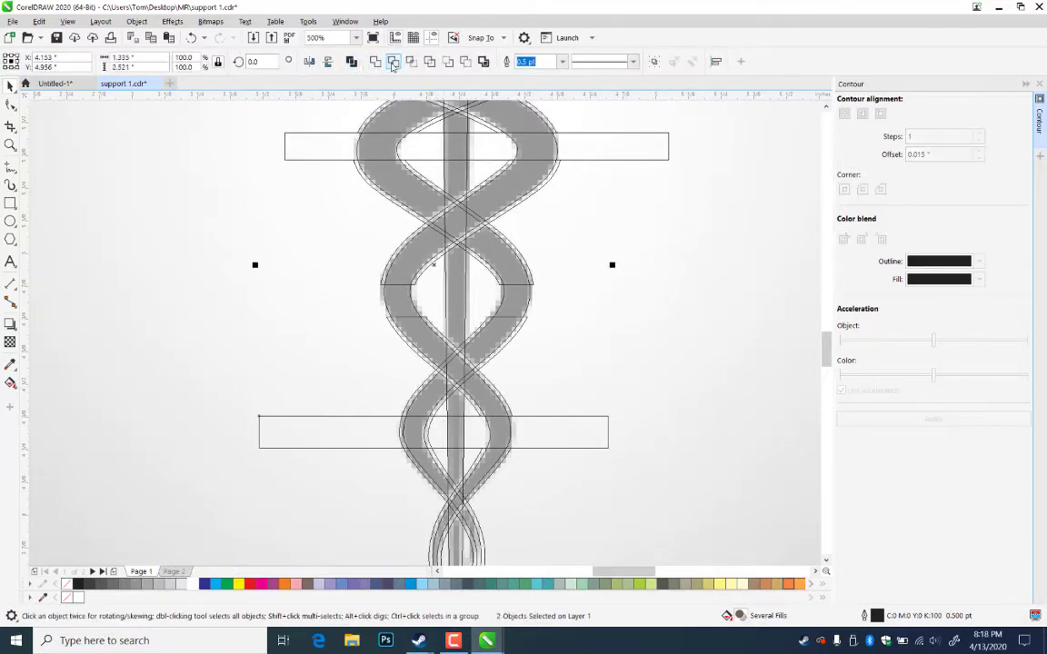
click(657, 310)
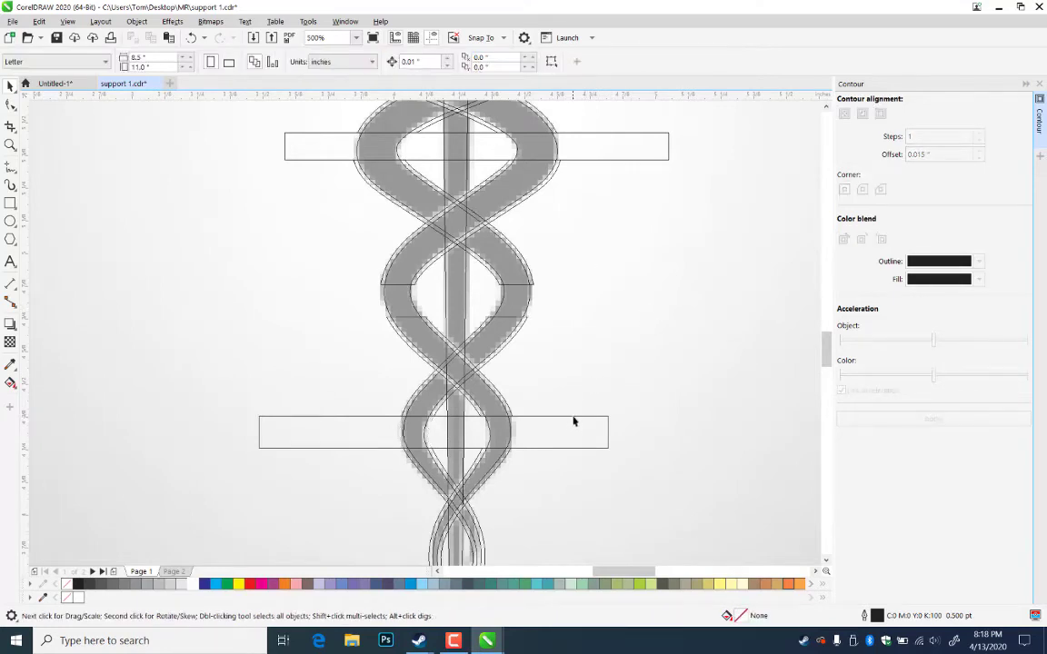
- Delete both cutting rectangles
click(574, 419)
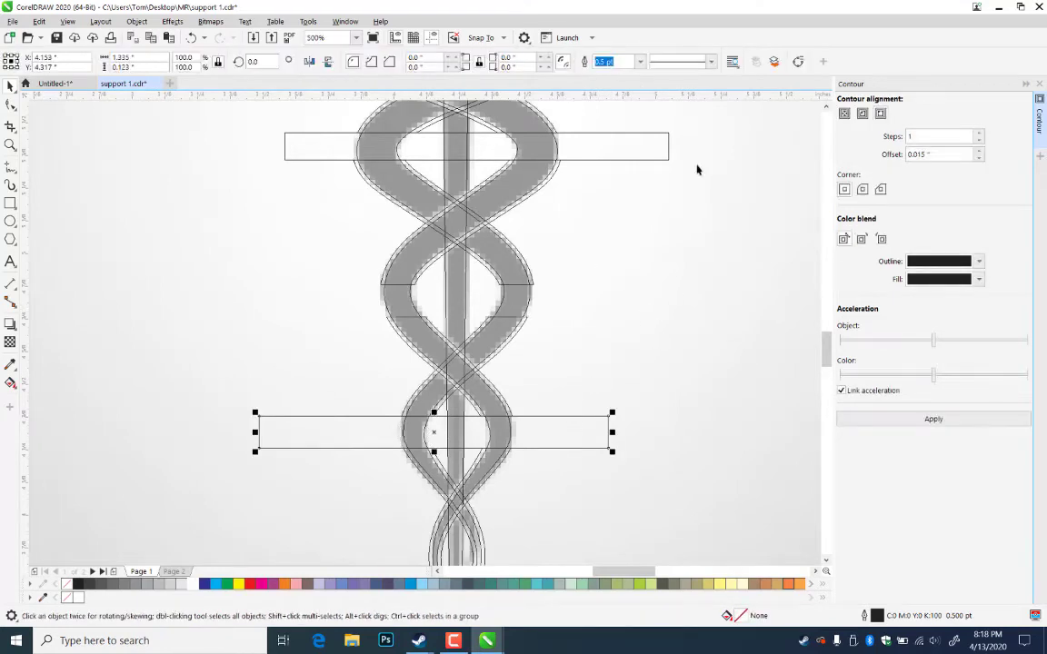
shift+click(618, 161)
key(Delete)
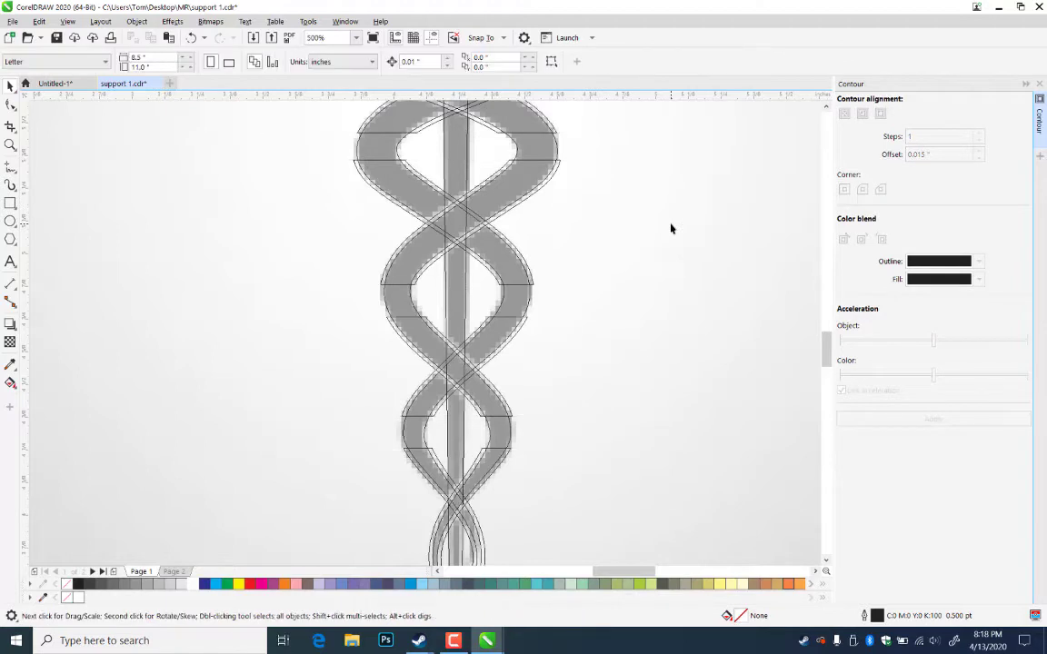
- Break apart both snakes' trimmed contours into separate sections and save the drawing
click(559, 166)
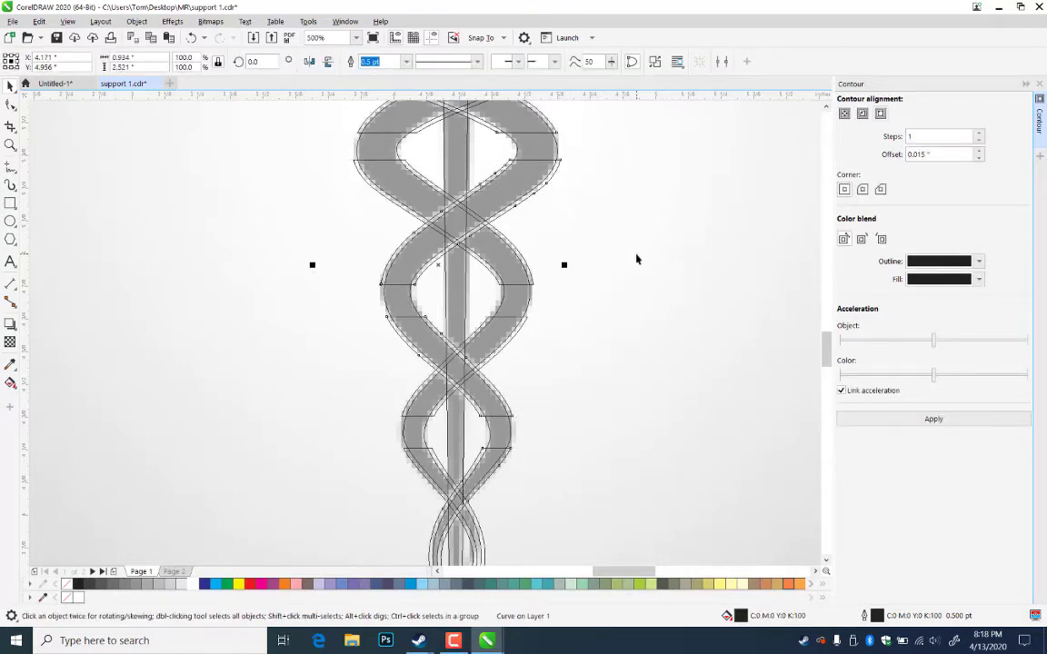
key(ctrl+k)
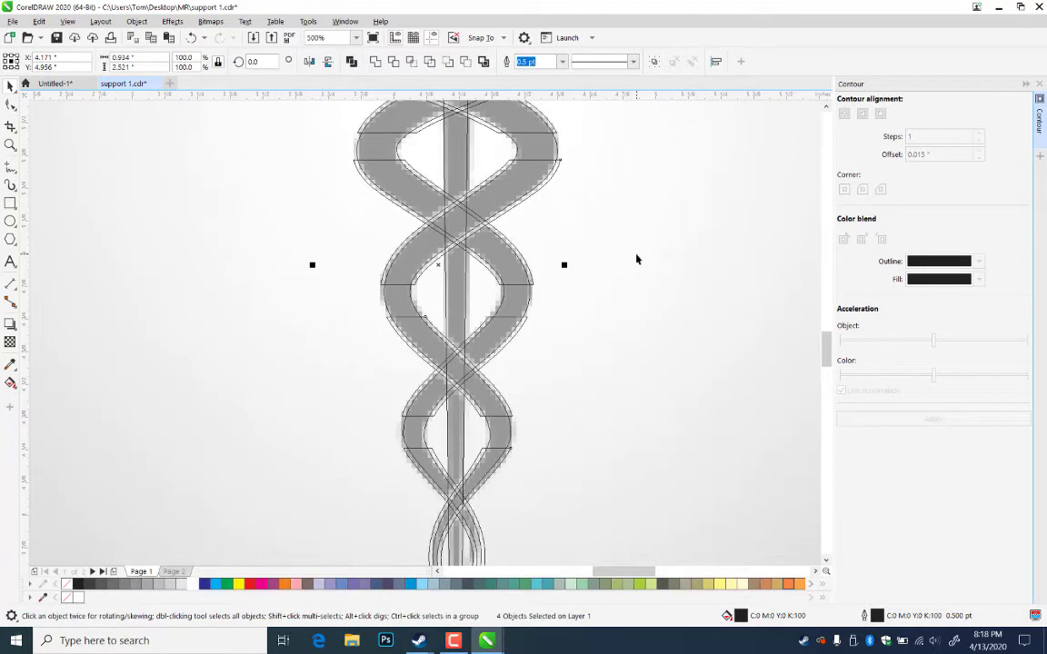
click(411, 166)
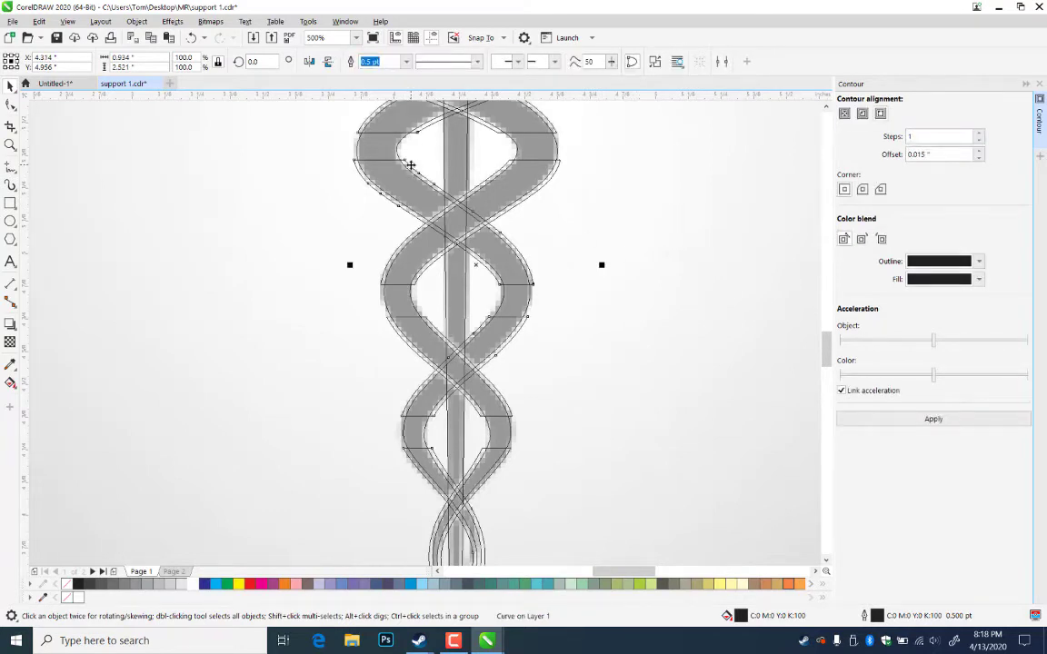
key(ctrl+k)
click(649, 219)
drag(649, 221, 648, 311)
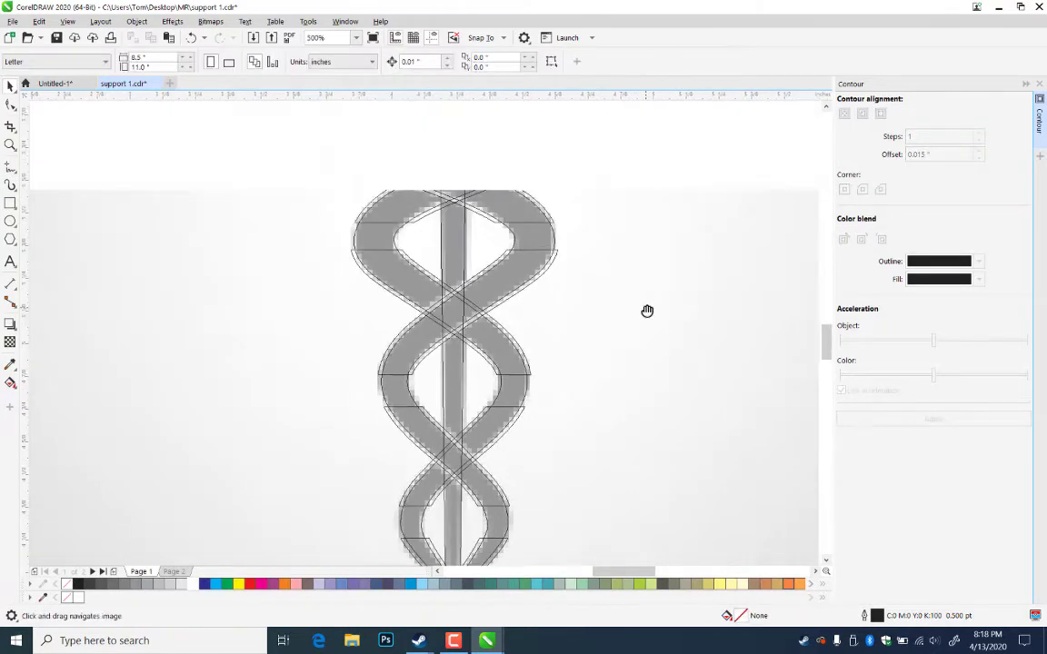
key(ctrl+s)
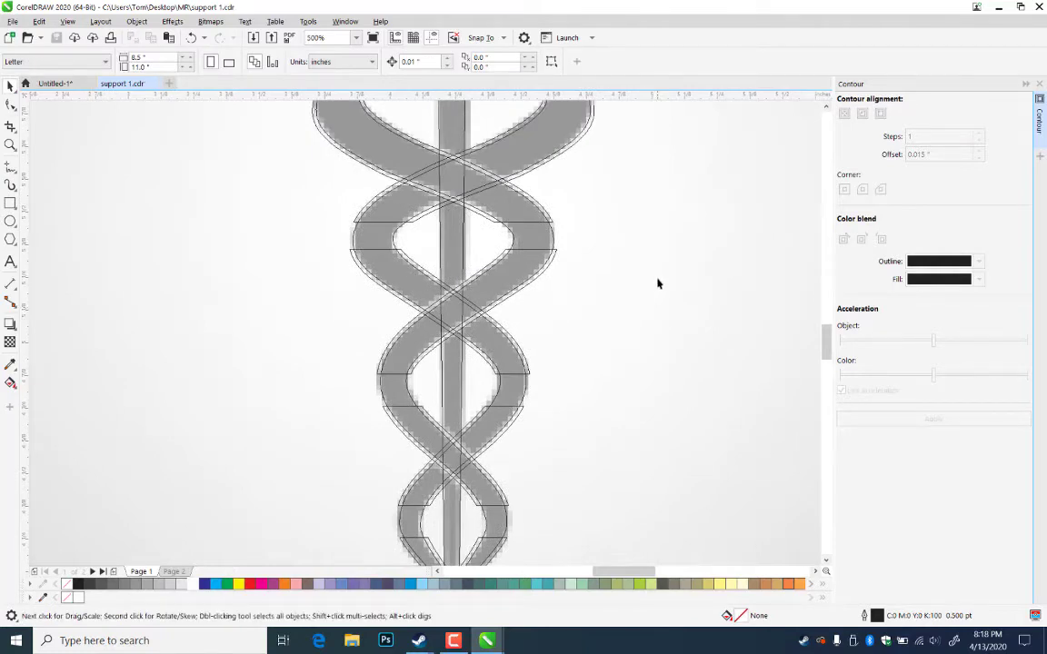
- At the uppermost crossing, trim the body of the rear snake with the front snake's contour section
drag(659, 297, 647, 397)
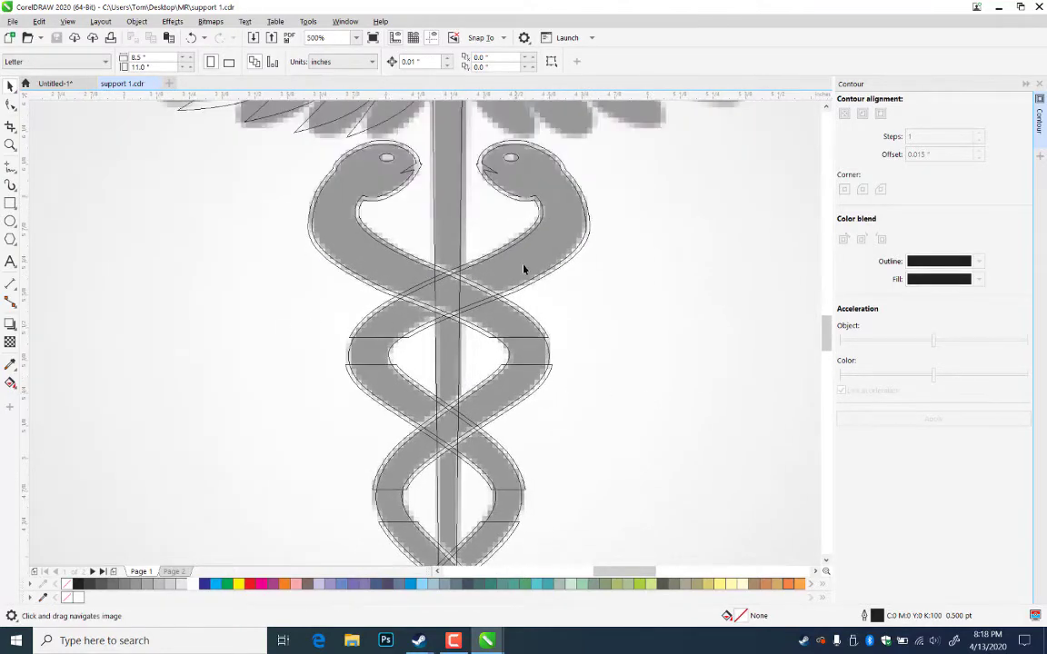
click(10, 146)
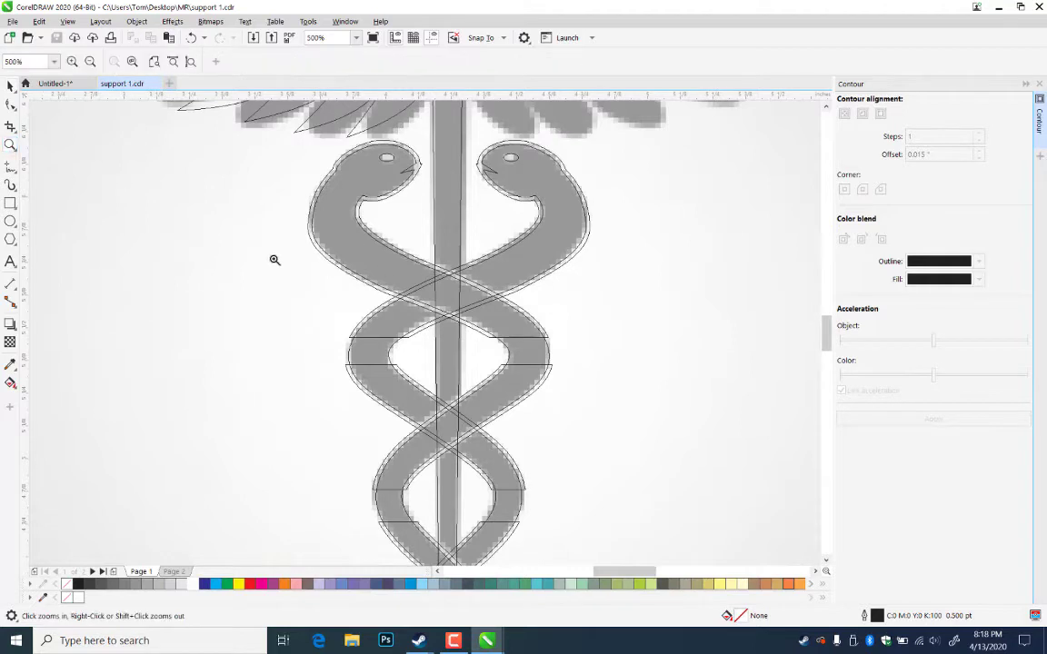
drag(273, 259, 617, 450)
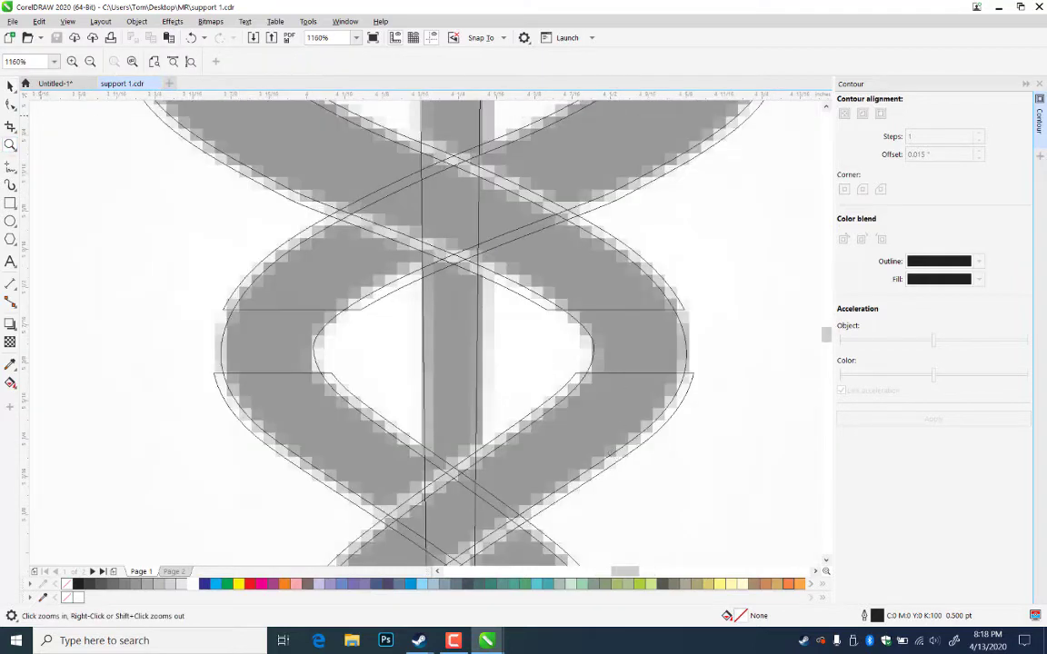
click(10, 84)
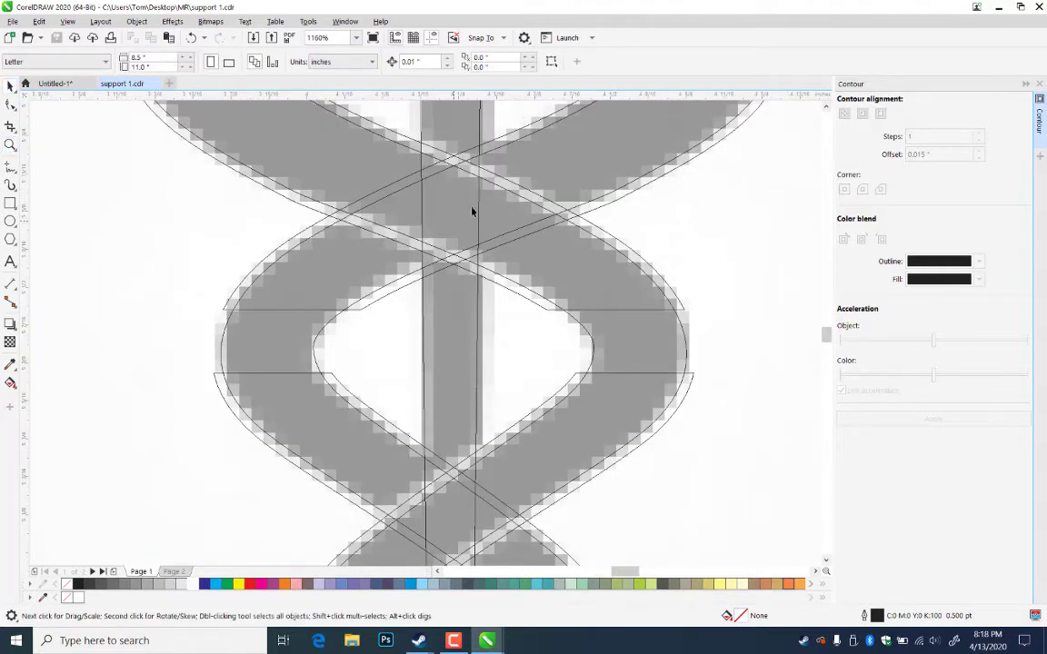
click(548, 204)
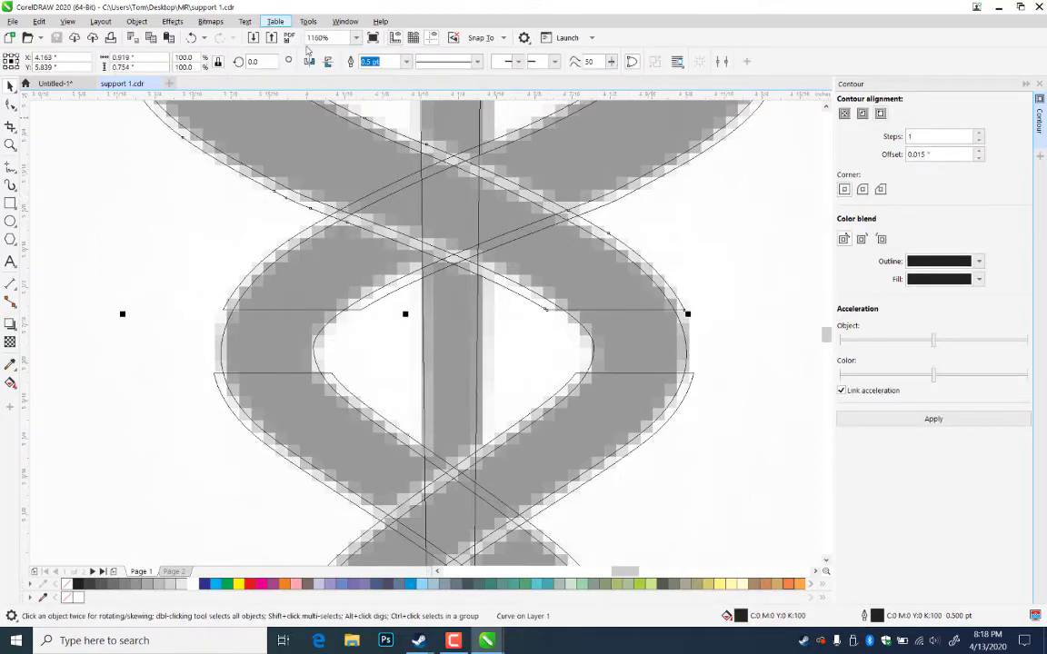
click(605, 236)
click(605, 235)
shift+click(601, 196)
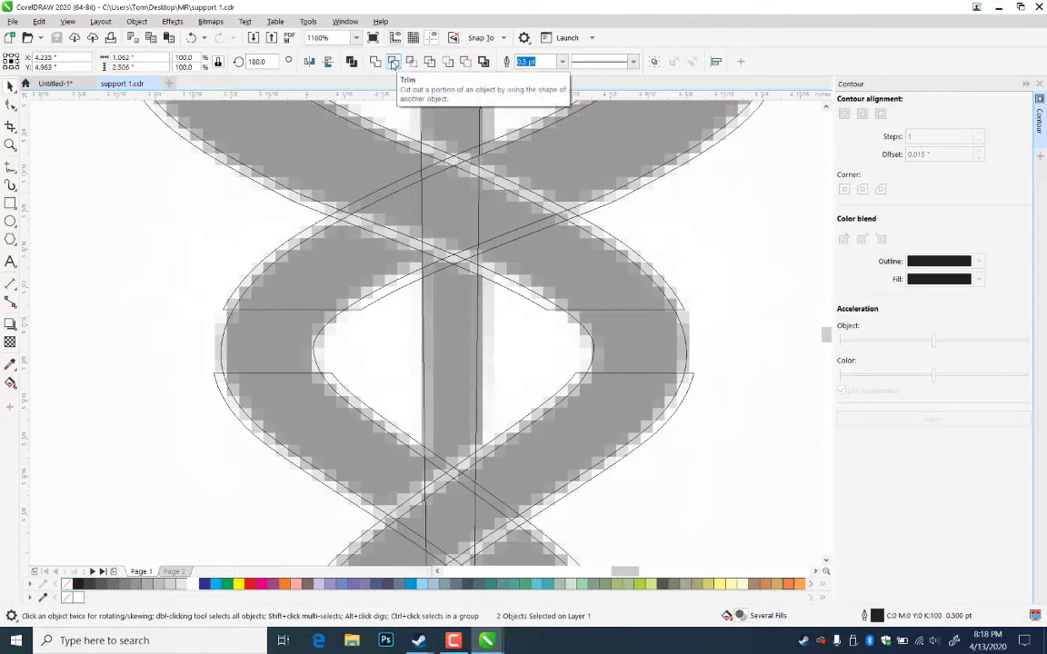
click(393, 62)
click(613, 241)
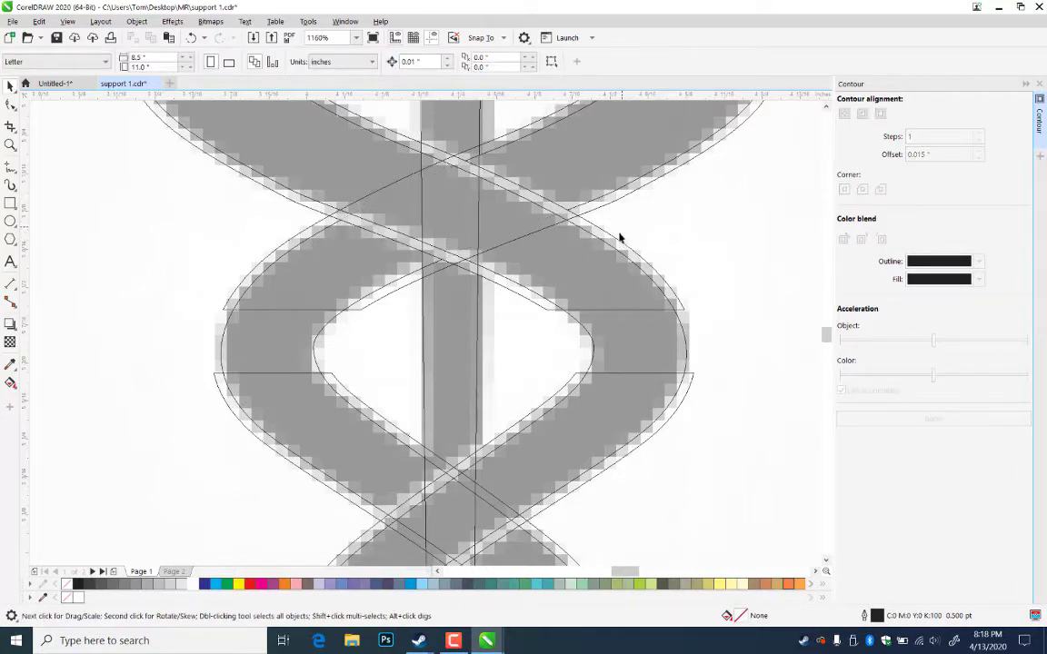
- Delete the front snake's contour section at the uppermost crossing
click(612, 236)
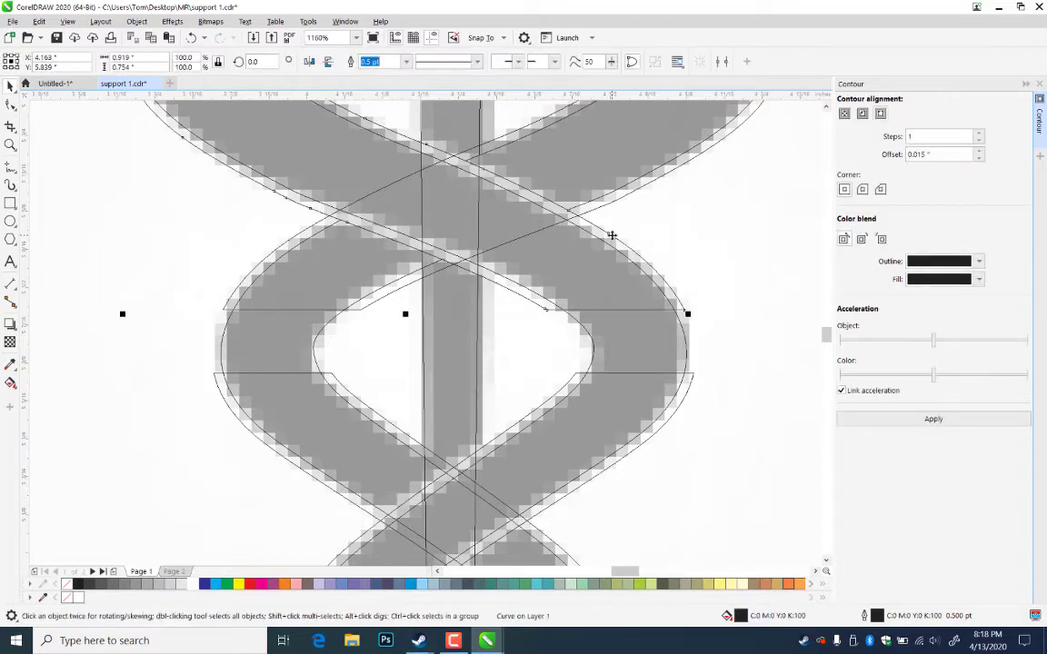
key(Delete)
- Trim the rear snake's body with the front snake's contour sections at the second and third crossings
key(h)
drag(549, 363, 565, 226)
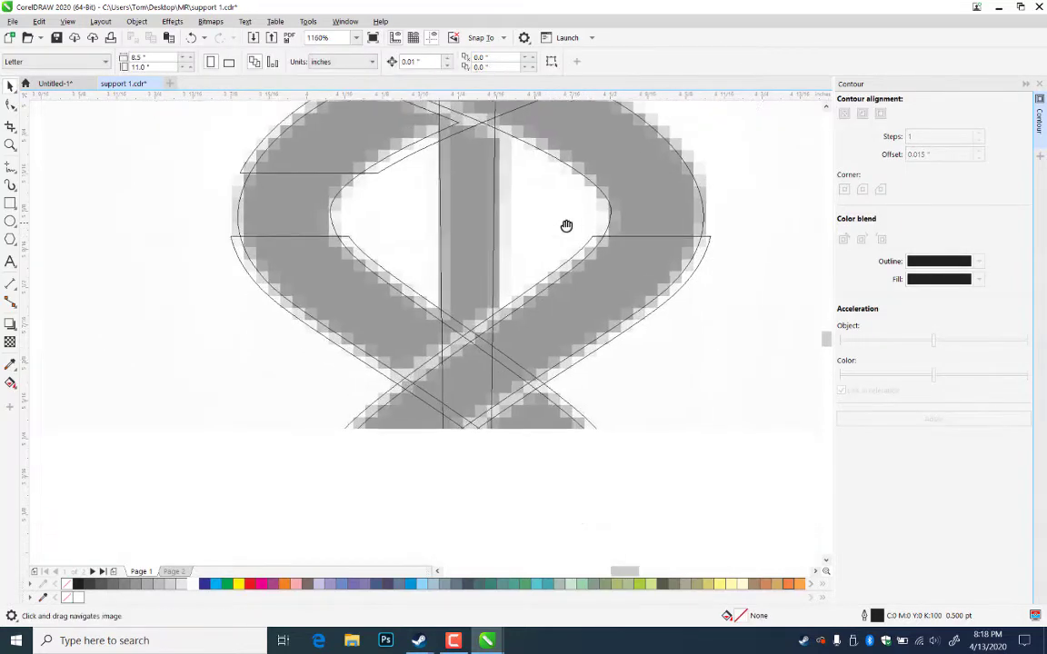
drag(650, 455, 649, 364)
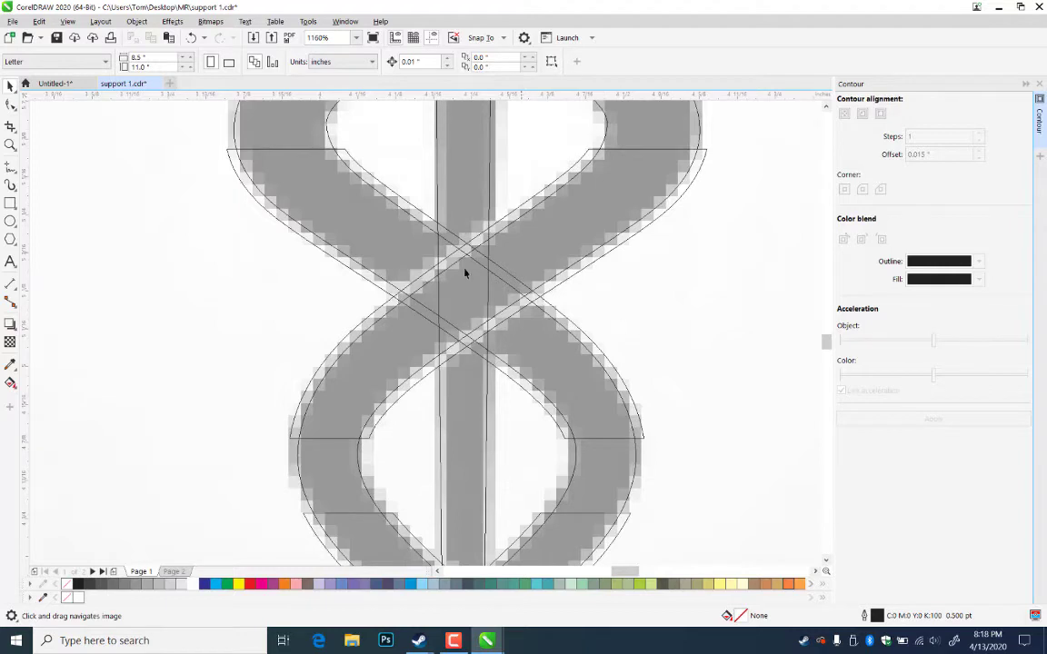
key(space)
click(511, 279)
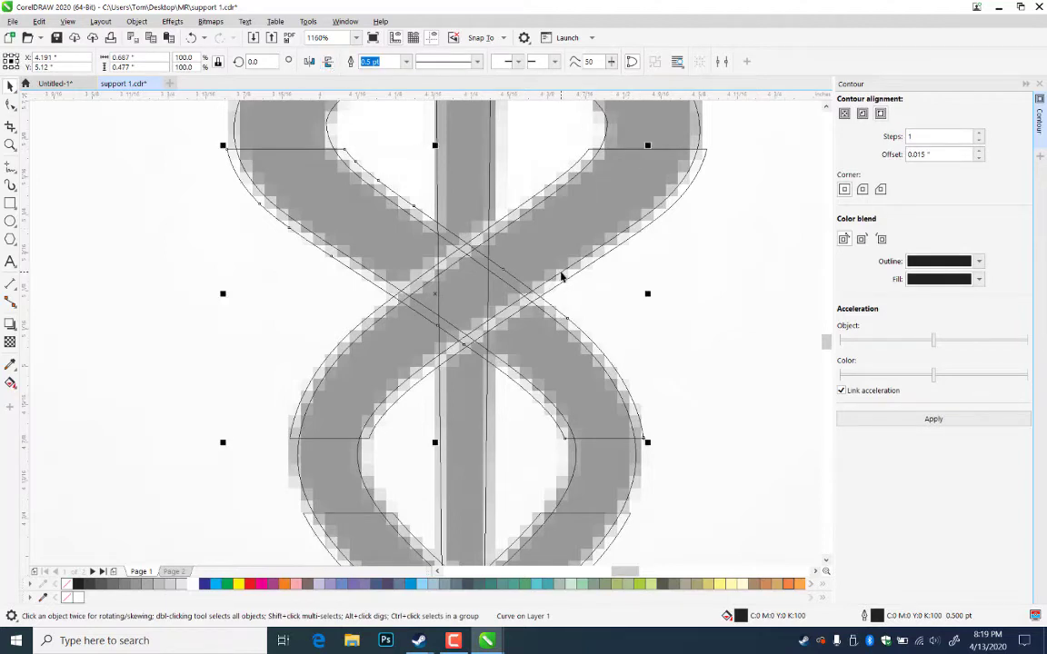
click(618, 282)
scroll(643, 281, down, 1)
scroll(673, 295, up, 1)
click(493, 469)
shift+click(435, 132)
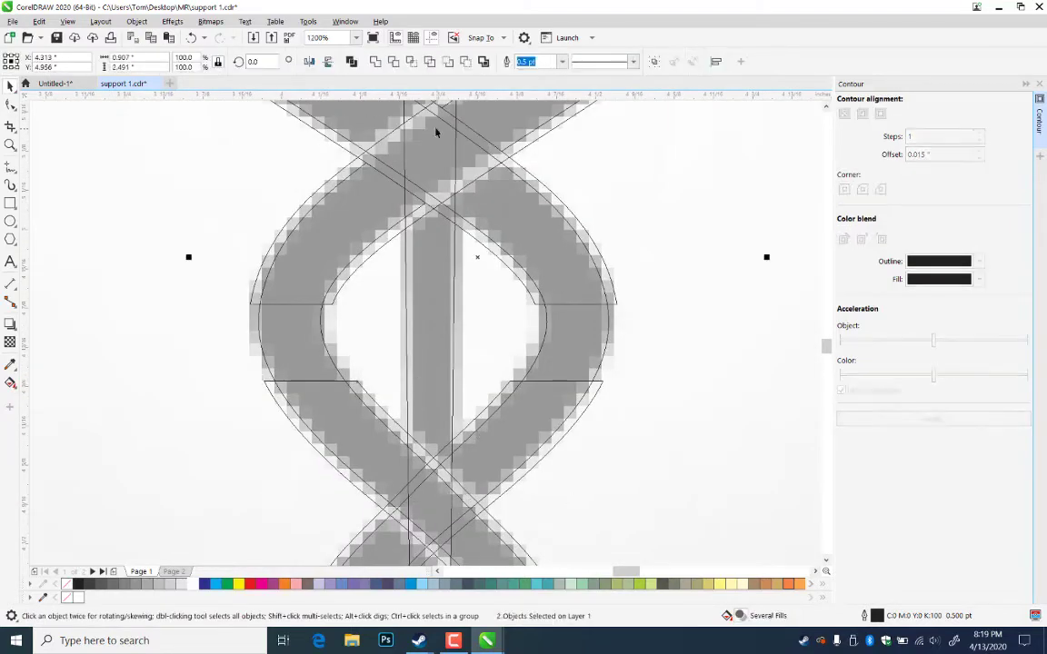
- Try deleting one snake's contour section at the lowest crossing, and undo it
drag(582, 536, 599, 262)
scroll(599, 262, down, 1)
click(598, 352)
click(545, 350)
key(Delete)
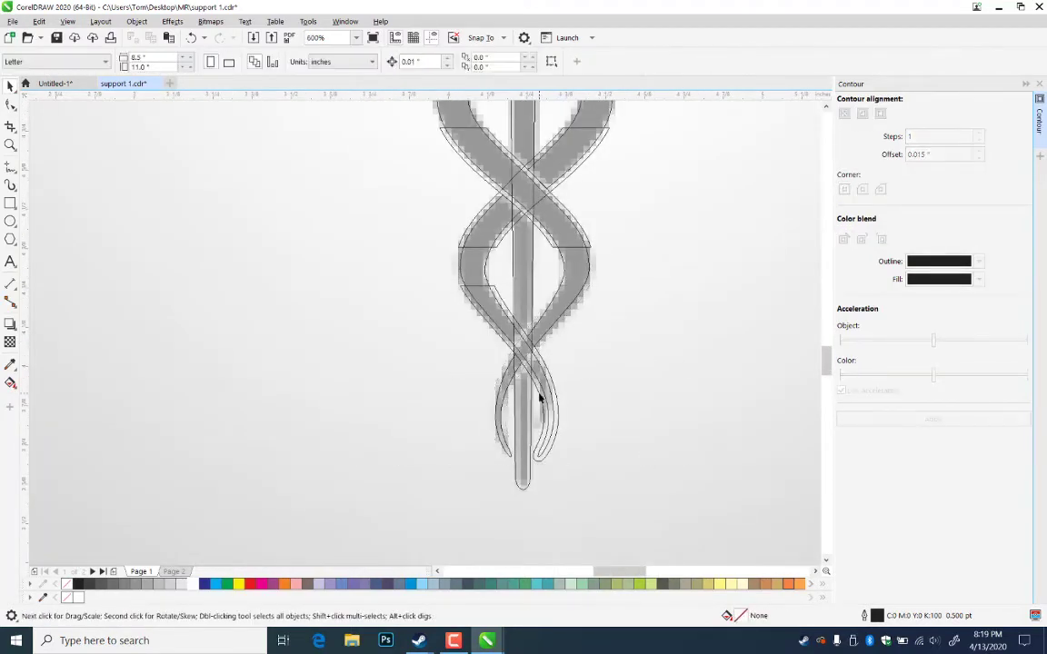
key(ctrl+z)
key(ctrl+z)
- Combine both snakes' contour sections at the second crossing into one curve
click(622, 348)
drag(506, 136, 486, 461)
click(487, 299)
shift+click(566, 330)
click(351, 61)
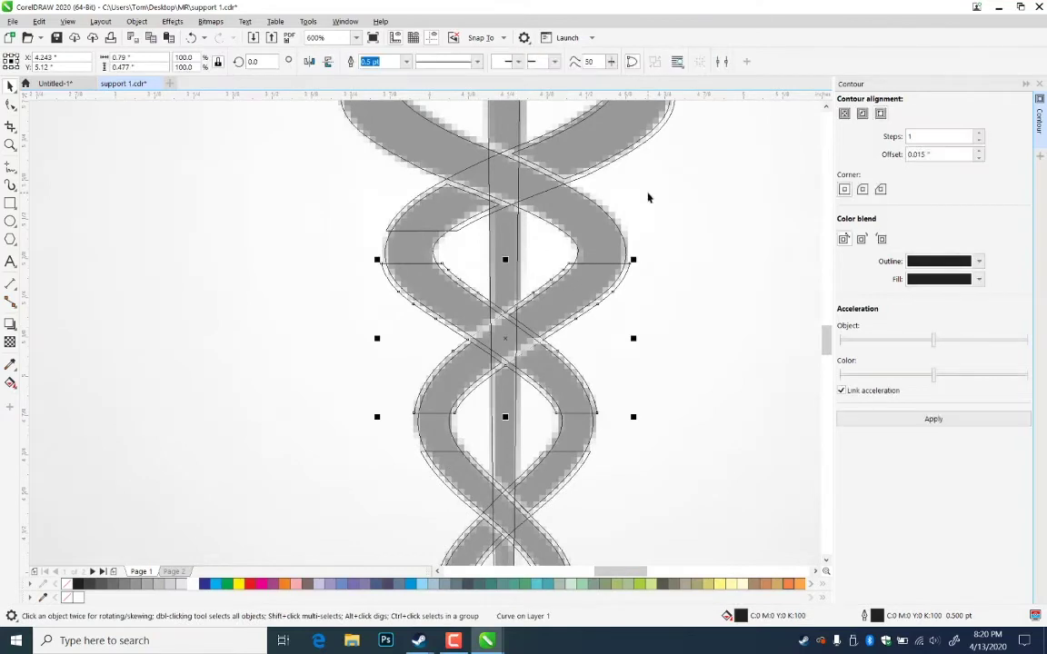
- Try moving the shape at the uppermost crossing aside, and undo the last changes
click(648, 197)
drag(538, 197, 809, 202)
key(ctrl+z)
key(ctrl+z)
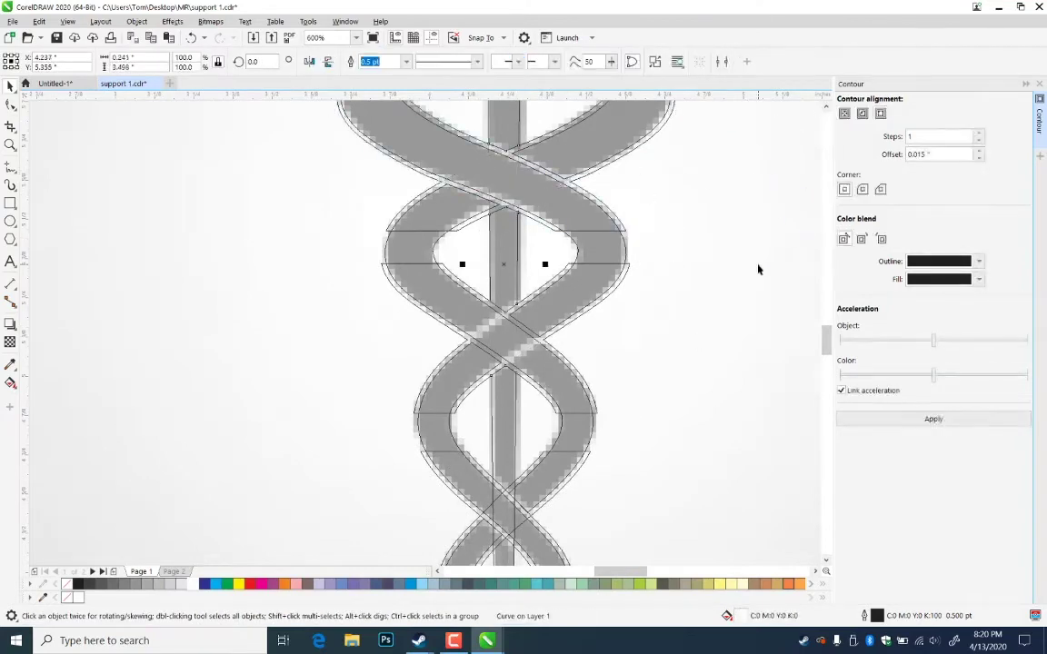
- Combine both snakes' contour sections at the third crossing and trim the staff with the combined curve
drag(563, 490, 600, 189)
click(595, 182)
click(615, 264)
click(590, 250)
shift+click(596, 183)
click(351, 61)
click(559, 281)
- At the lowest crossing, trim one snake's tail section with the other snake's contour
click(586, 338)
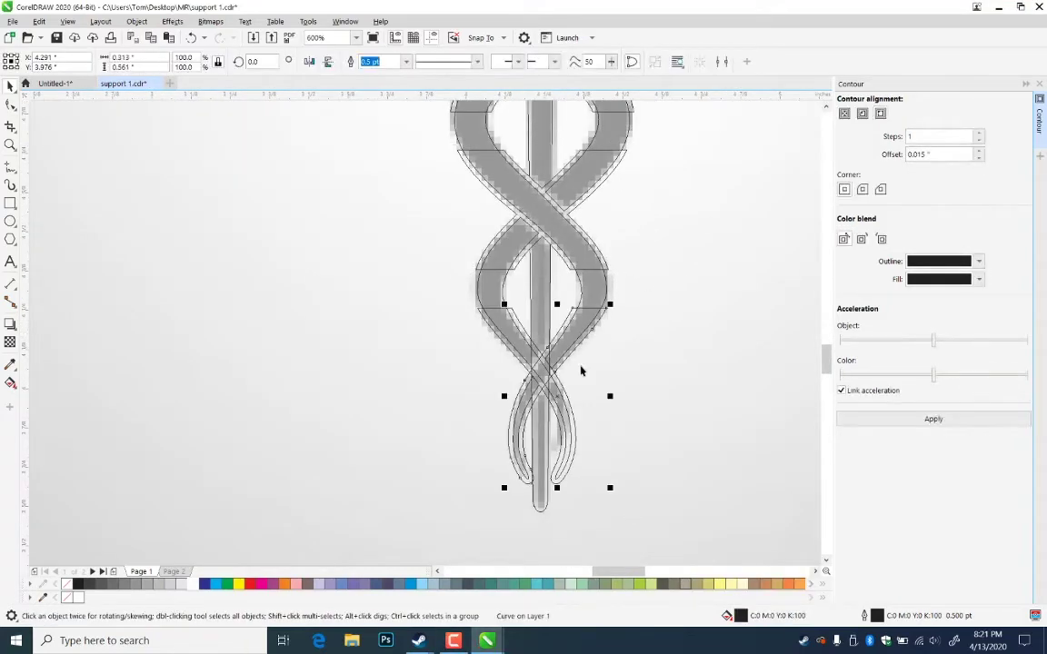
shift+click(569, 406)
click(394, 62)
click(714, 413)
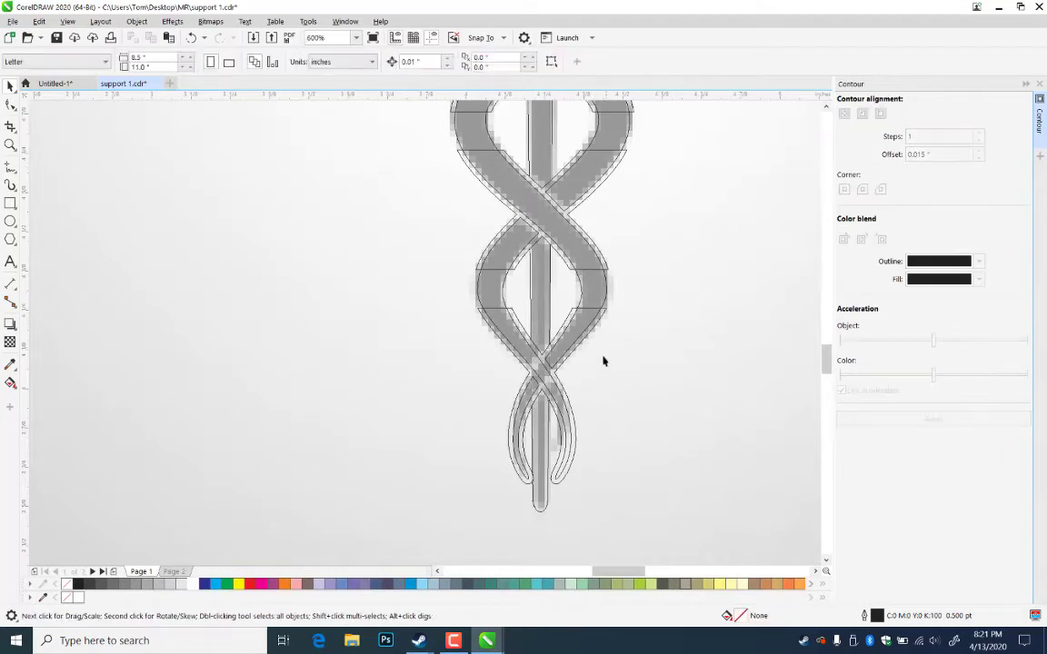
- Delete the combined contour curves at all the crossings, from the tails up to the snakes' heads
click(605, 317)
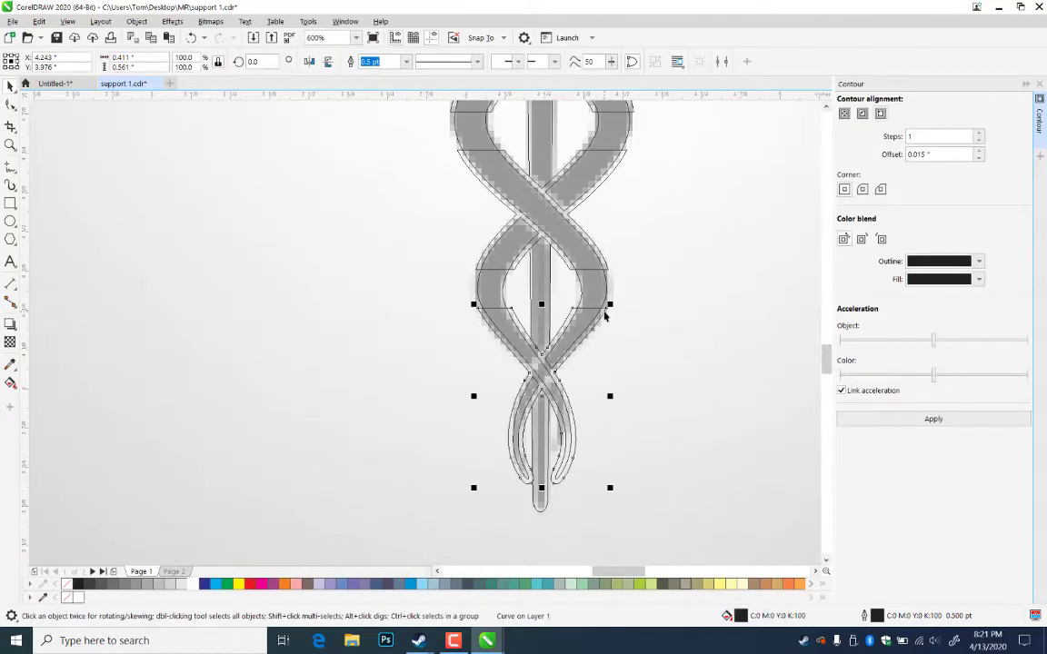
click(624, 221)
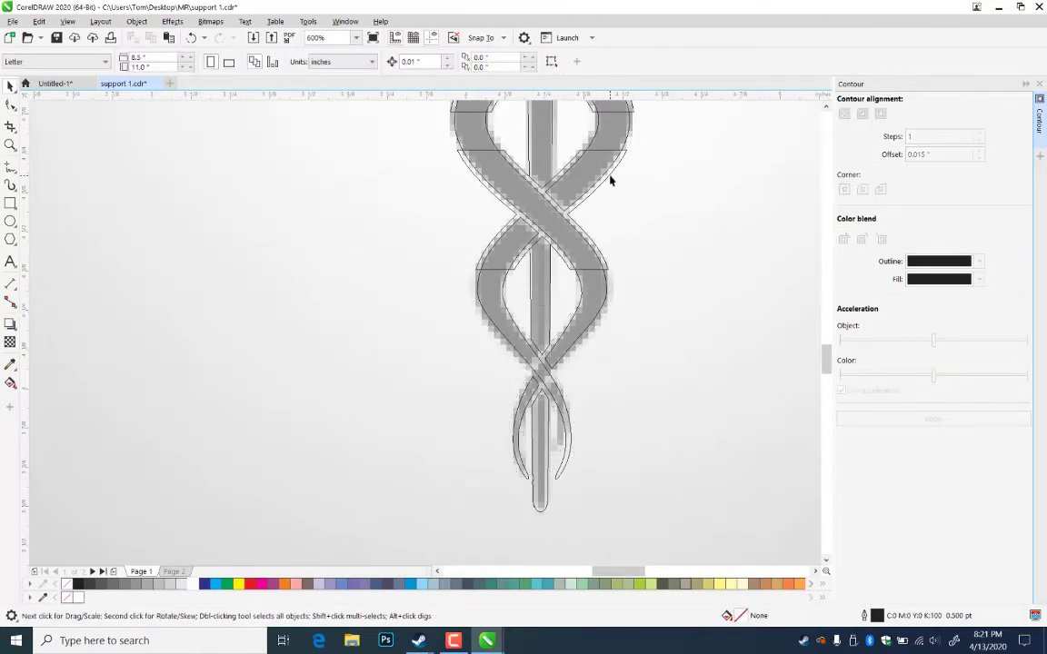
click(610, 179)
click(635, 196)
drag(636, 197, 643, 448)
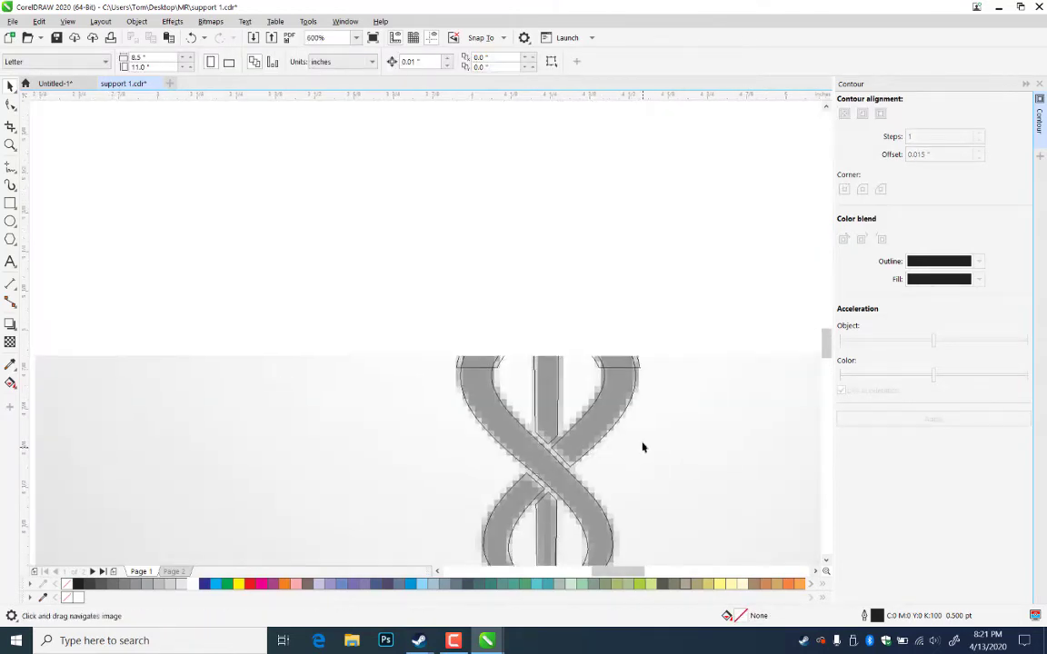
click(581, 346)
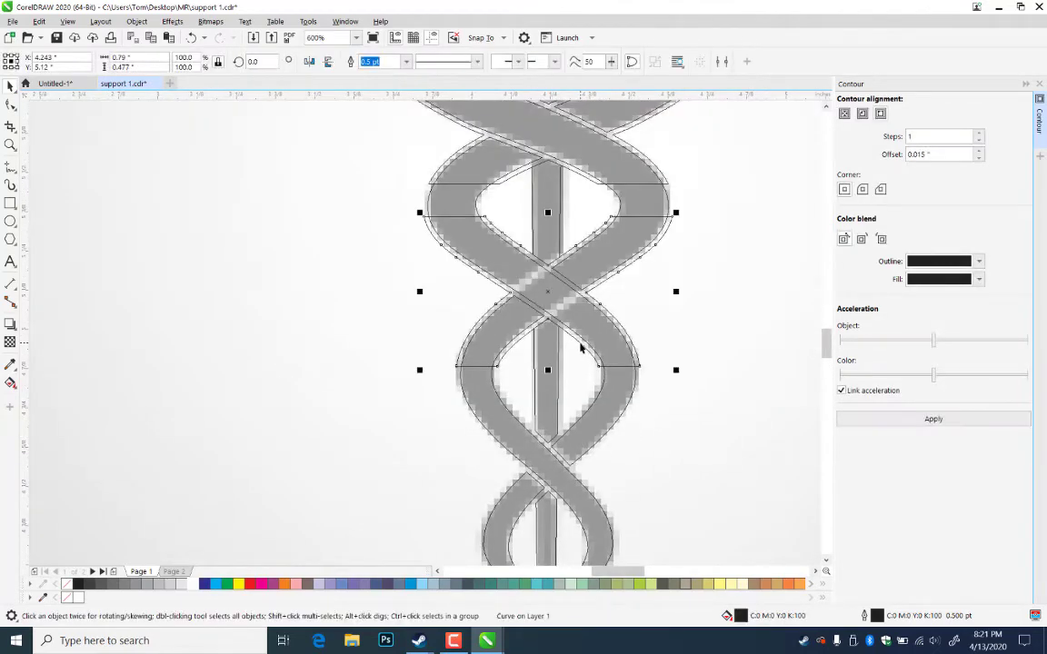
key(Delete)
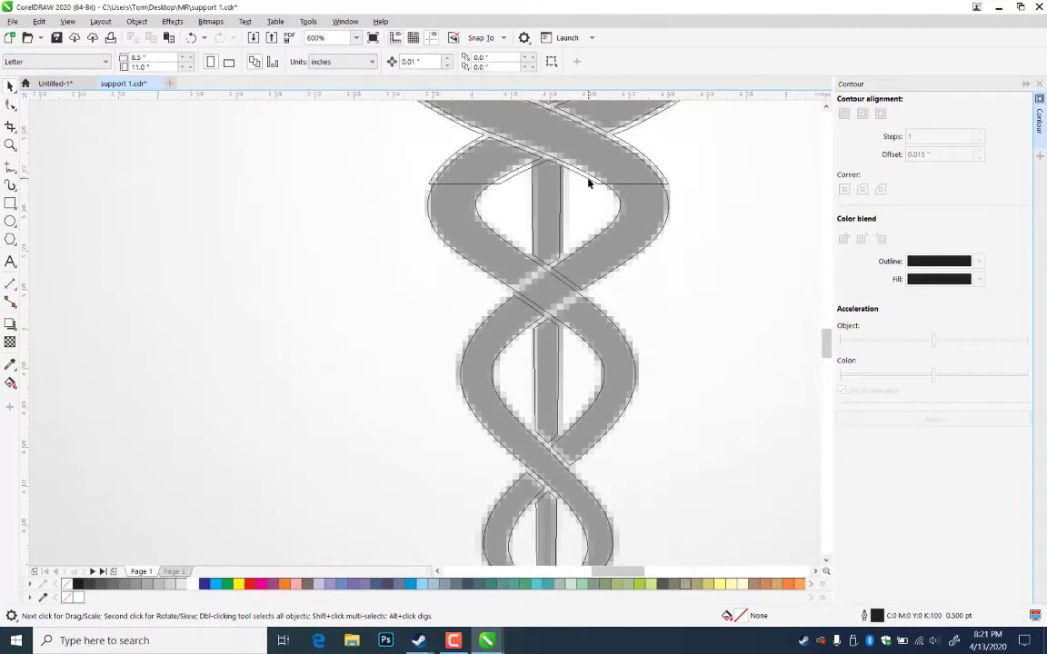
drag(588, 184, 578, 467)
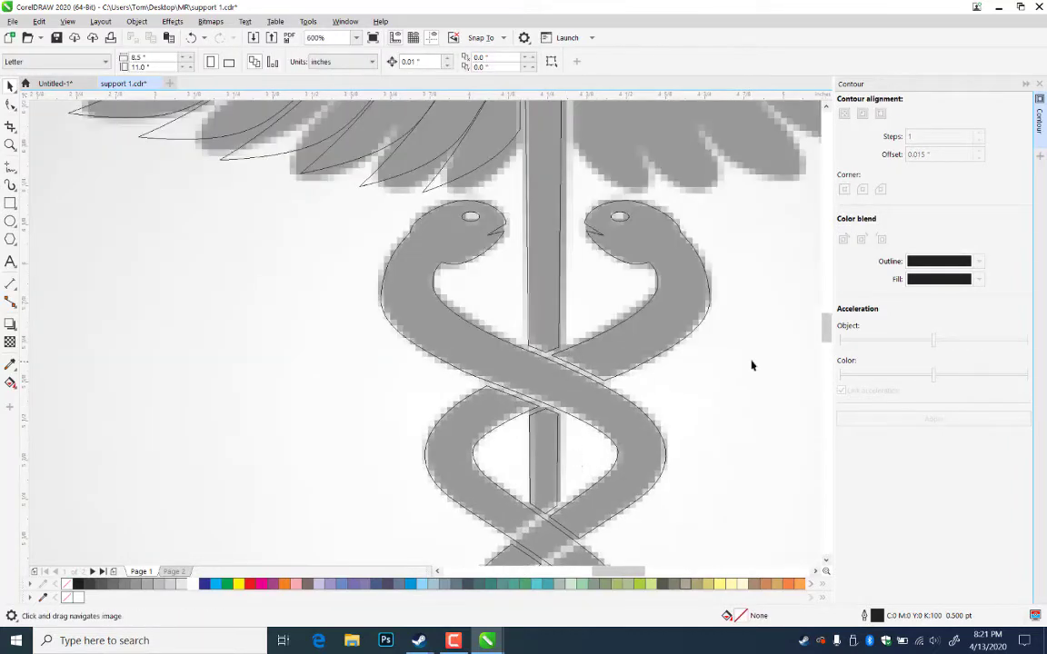
- Switch the display from wireframe to the Enhanced view to check the gaps at the crossings
click(10, 144)
right_click(491, 388)
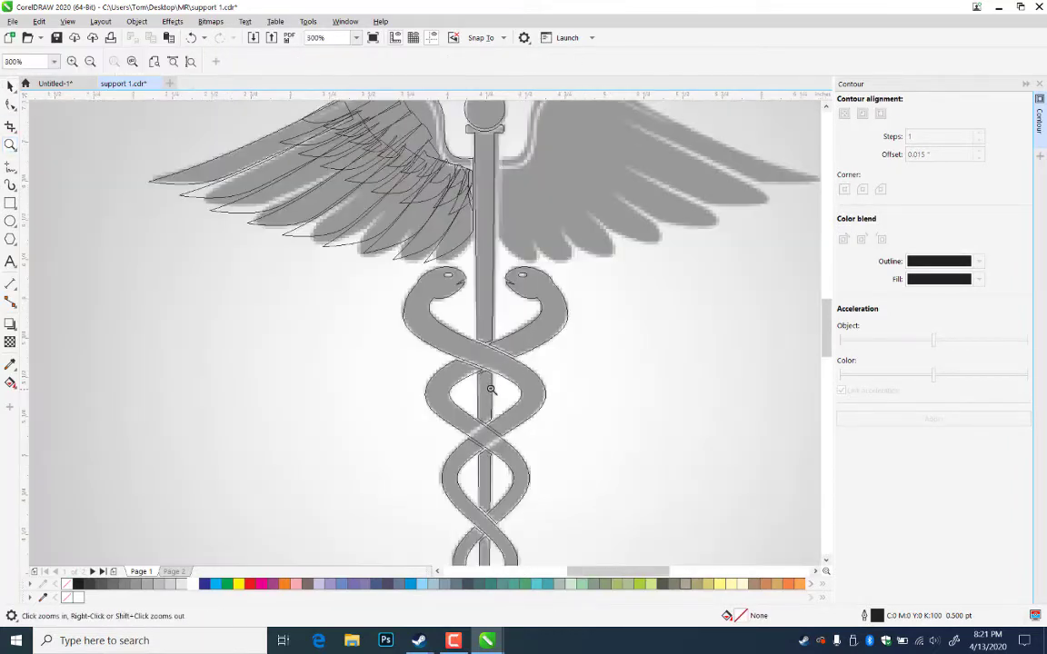
right_click(604, 555)
drag(369, 310, 534, 446)
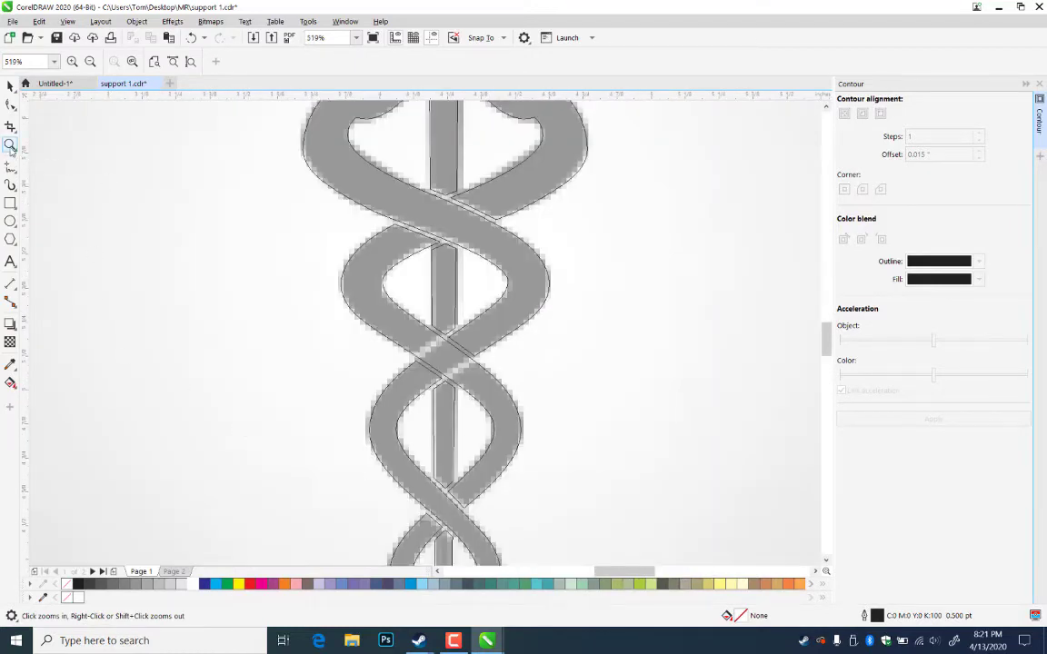
key(alt+v)
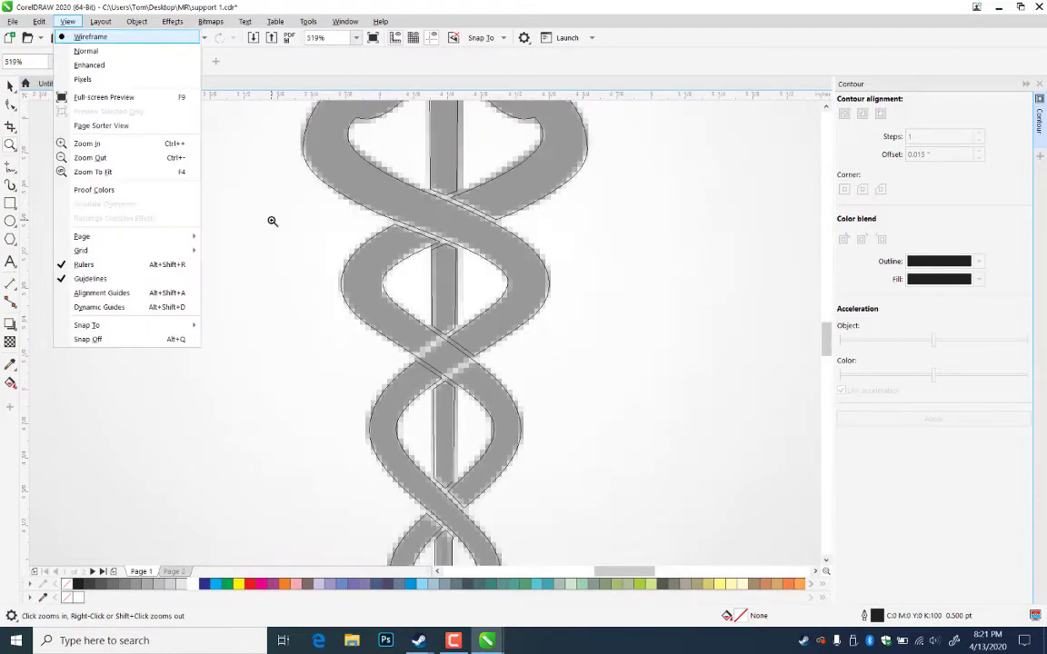
key(e)
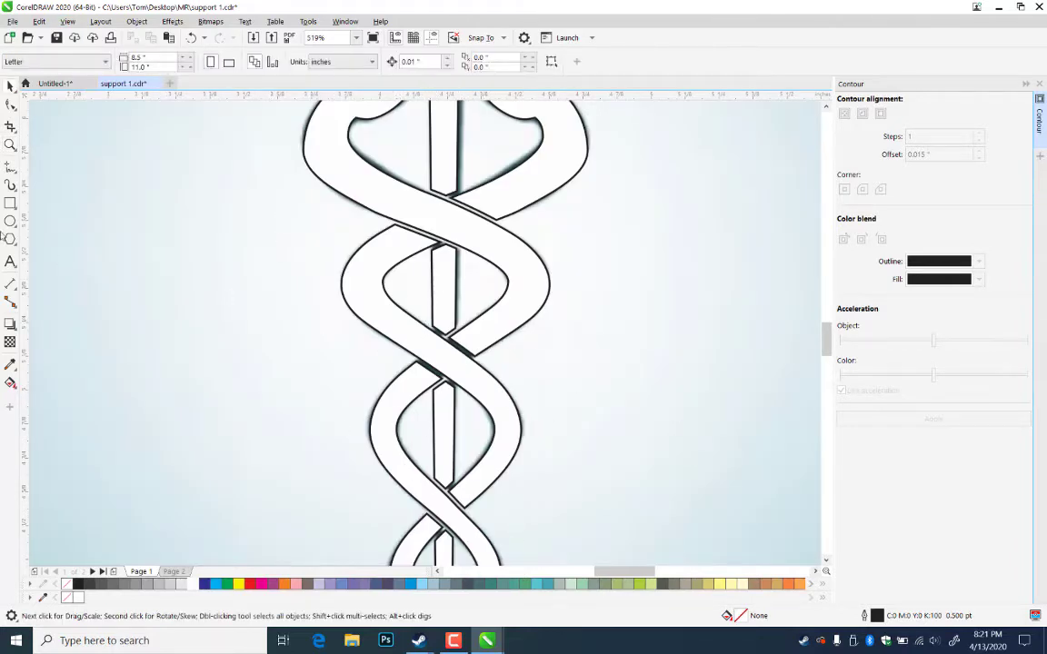
- Select all the feathers of the traced left wing and make a horizontally mirrored copy for the right wing
click(9, 146)
right_click(360, 494)
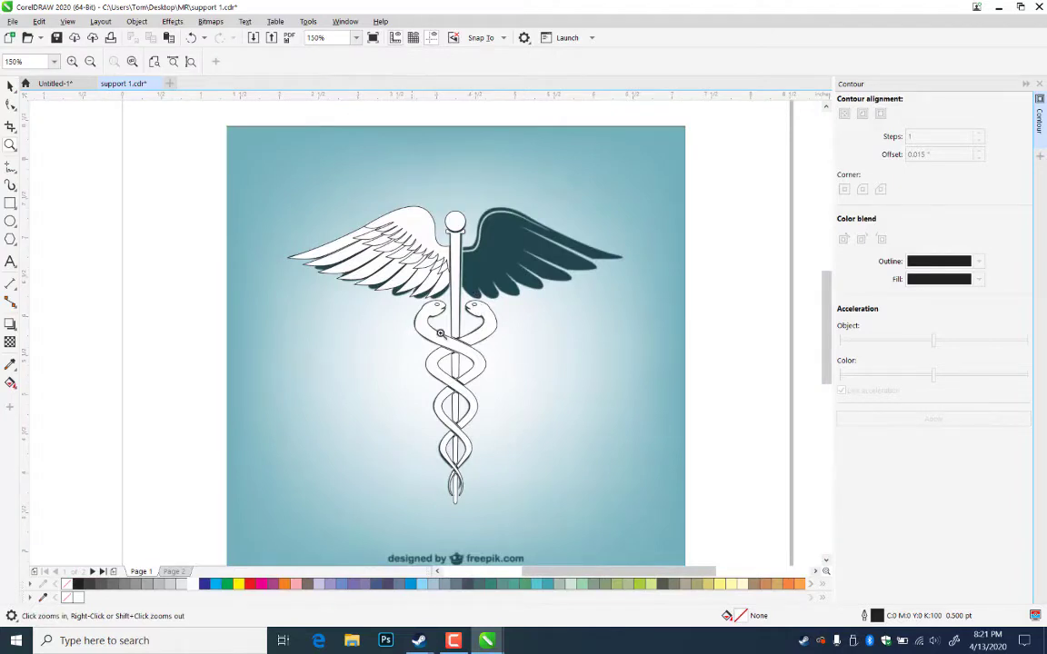
drag(182, 179, 632, 305)
click(10, 84)
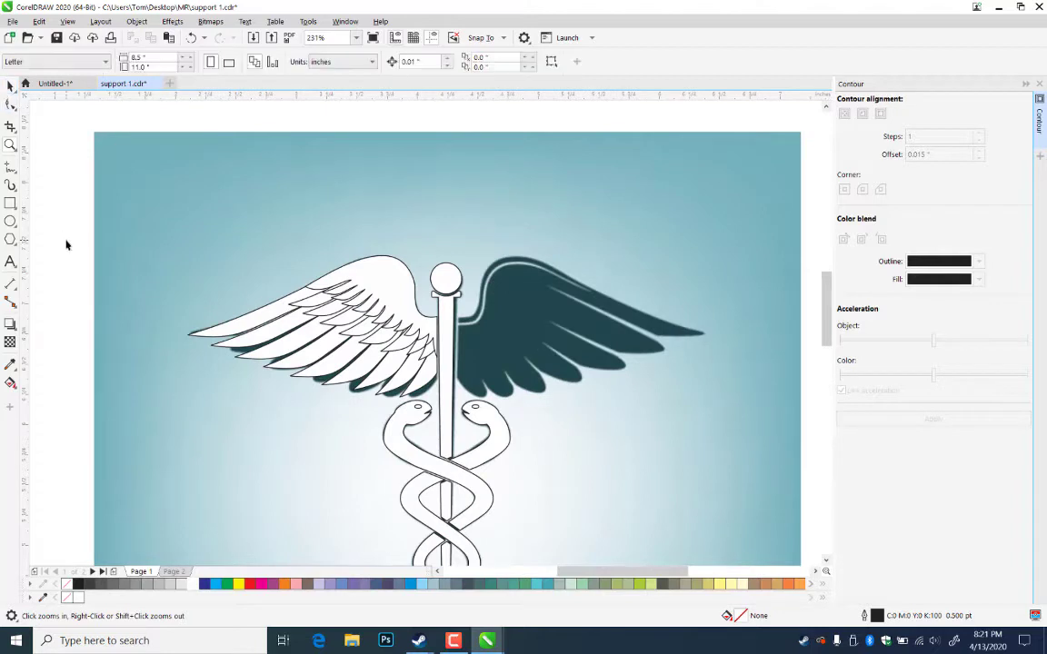
drag(60, 219, 445, 414)
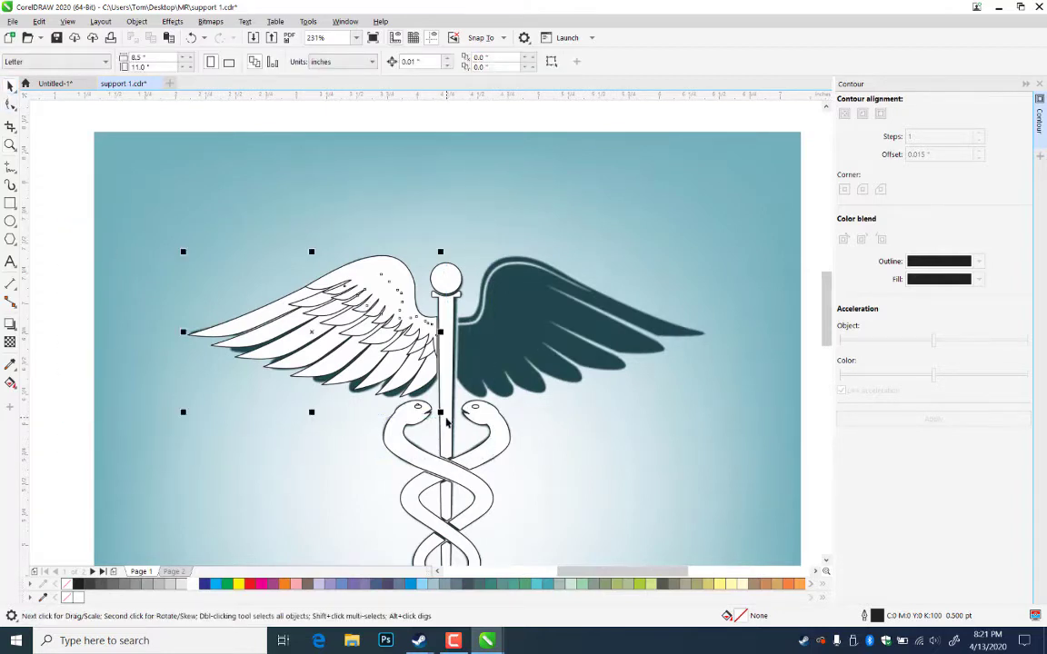
drag(182, 332, 690, 332)
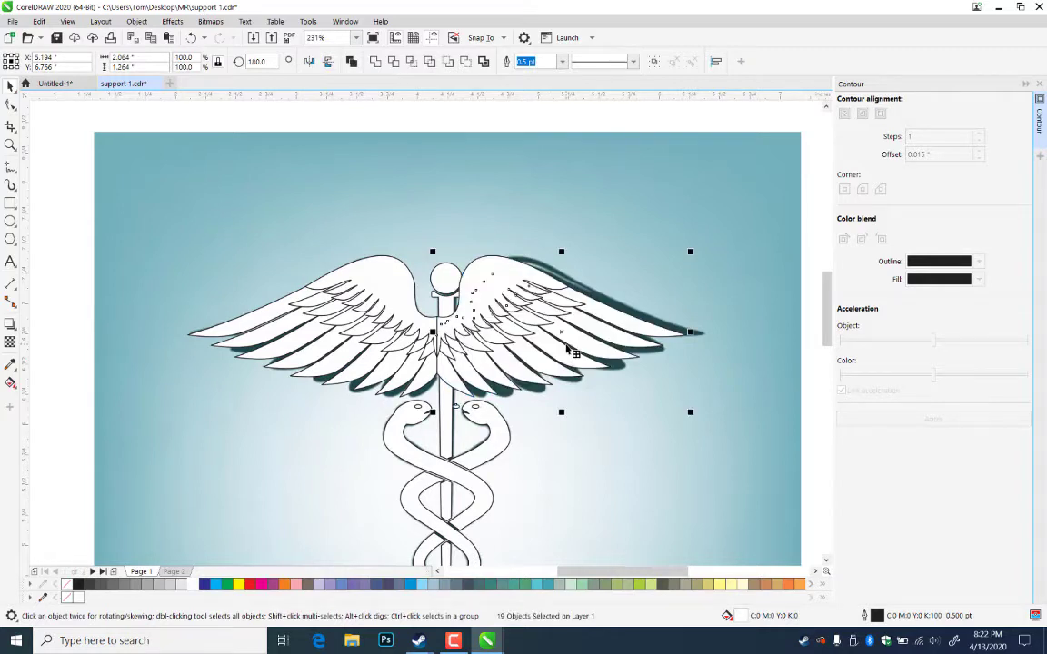
- Nudge the mirrored wing horizontally outward until it lines up with the right wing in the reference image
key(Right)
key(Right)
key(Right)
key(Right)
key(Right)
key(Right)
key(Right)
key(Right)
key(Right)
key(Right)
key(Right)
key(Right)
key(Right)
key(Right)
key(Right)
key(Right)
key(Right)
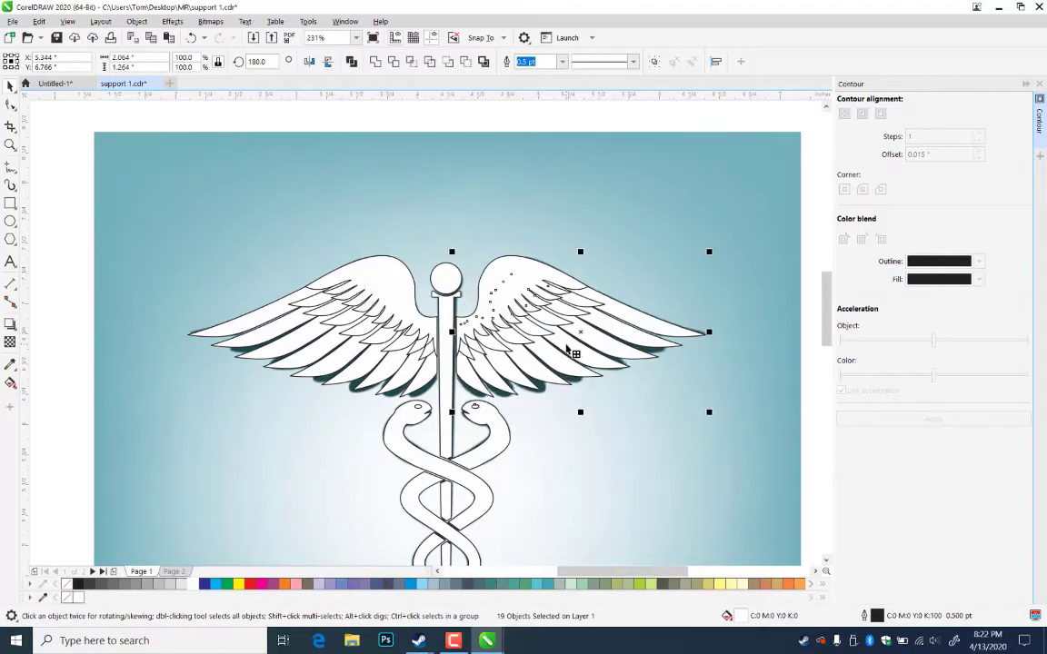
key(Left)
key(Left)
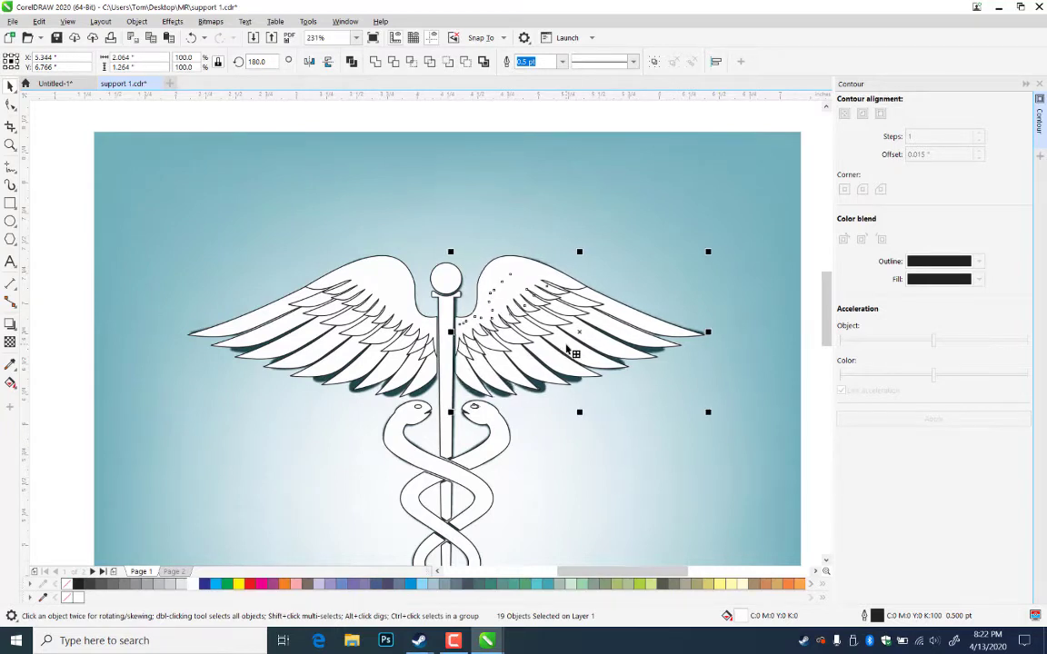
click(633, 114)
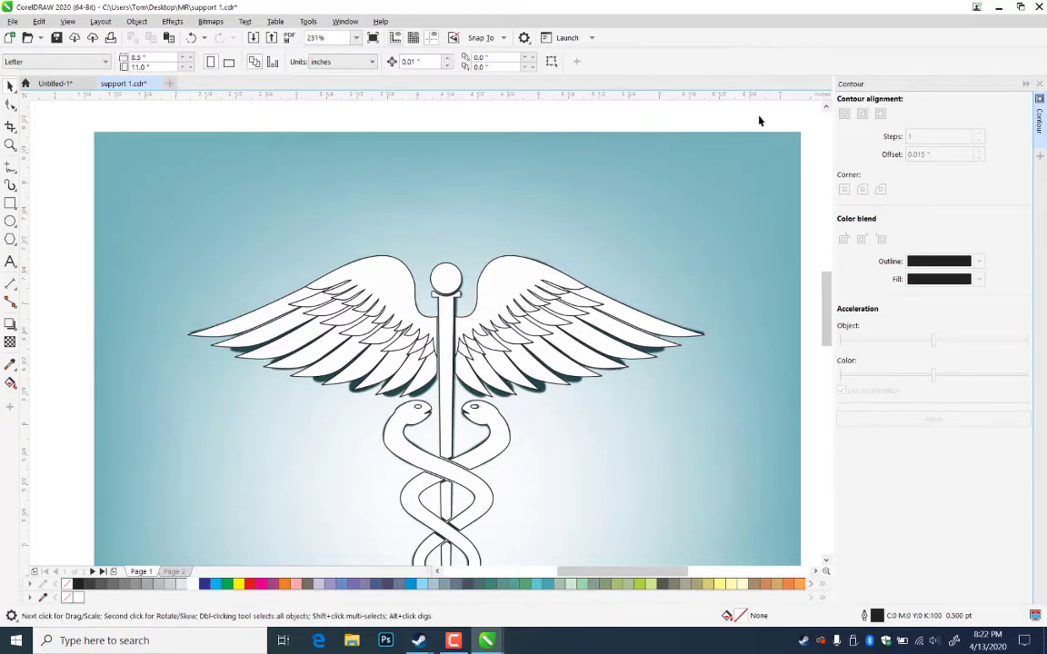
- Group both wings without the staff's ball, and select the staff together with the group
drag(760, 117, 95, 409)
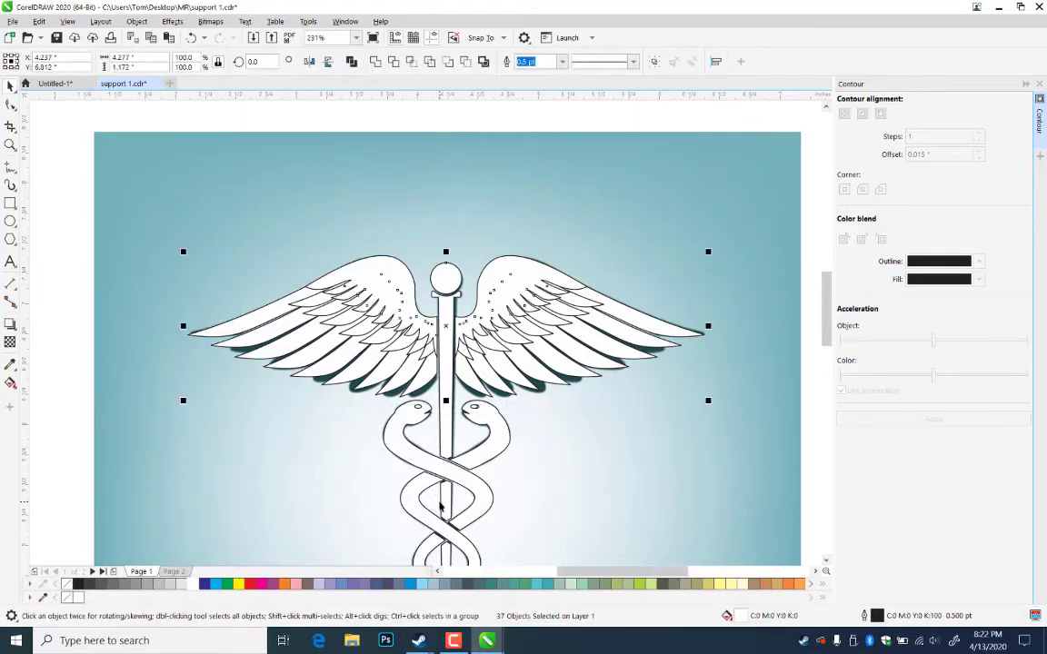
shift+click(444, 279)
key(ctrl+g)
shift+click(447, 350)
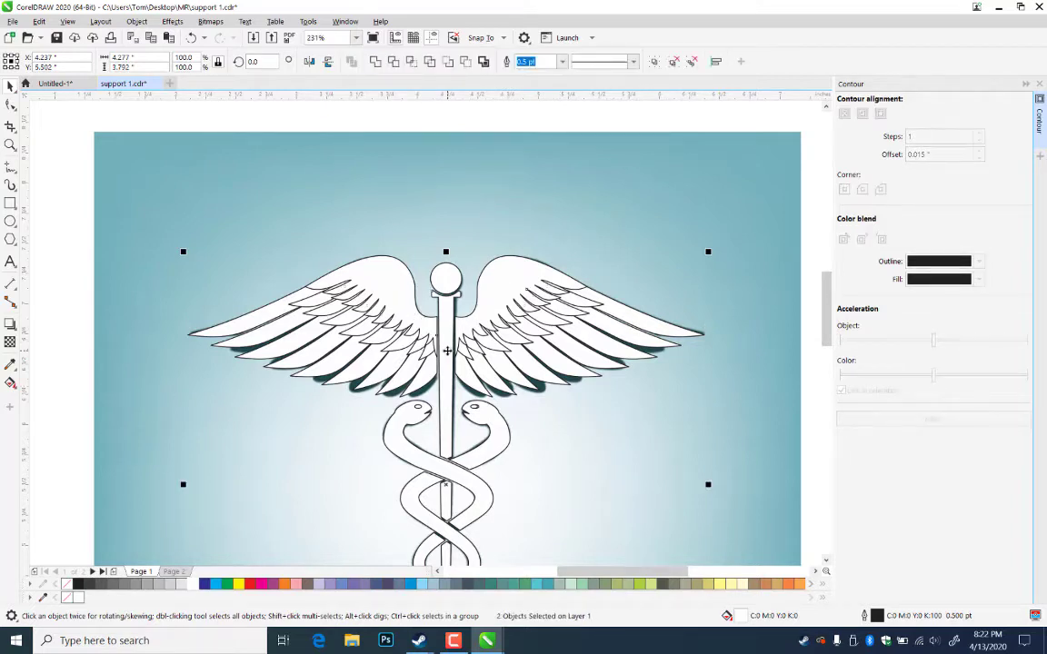
click(785, 443)
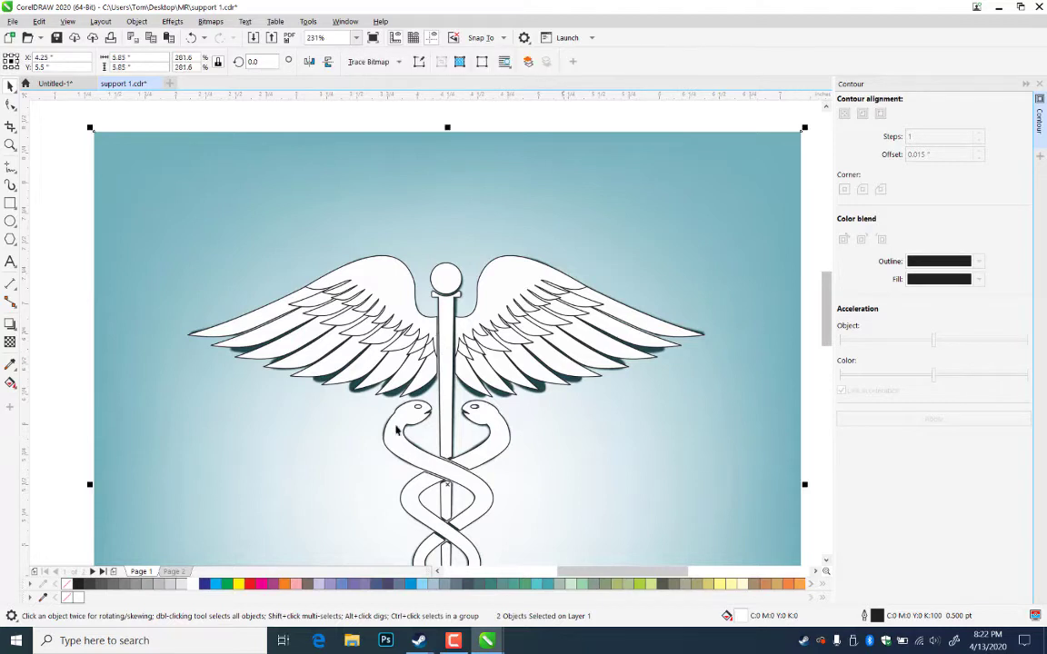
- Delete the duplicate, misplaced eye ellipse on the right snake's head and save the file
click(10, 145)
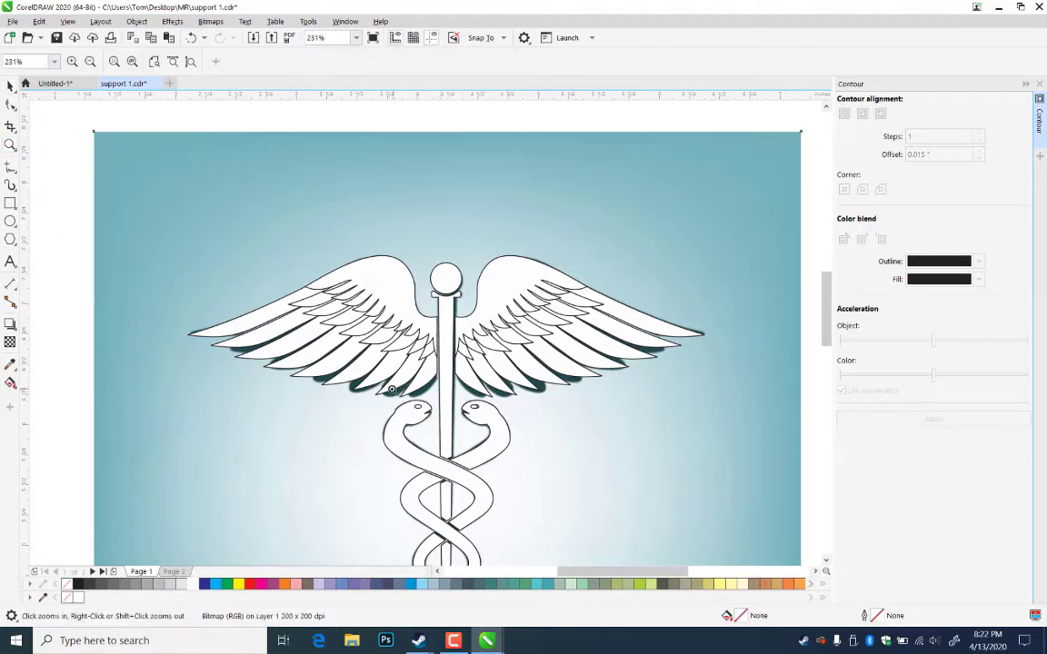
drag(487, 433, 487, 433)
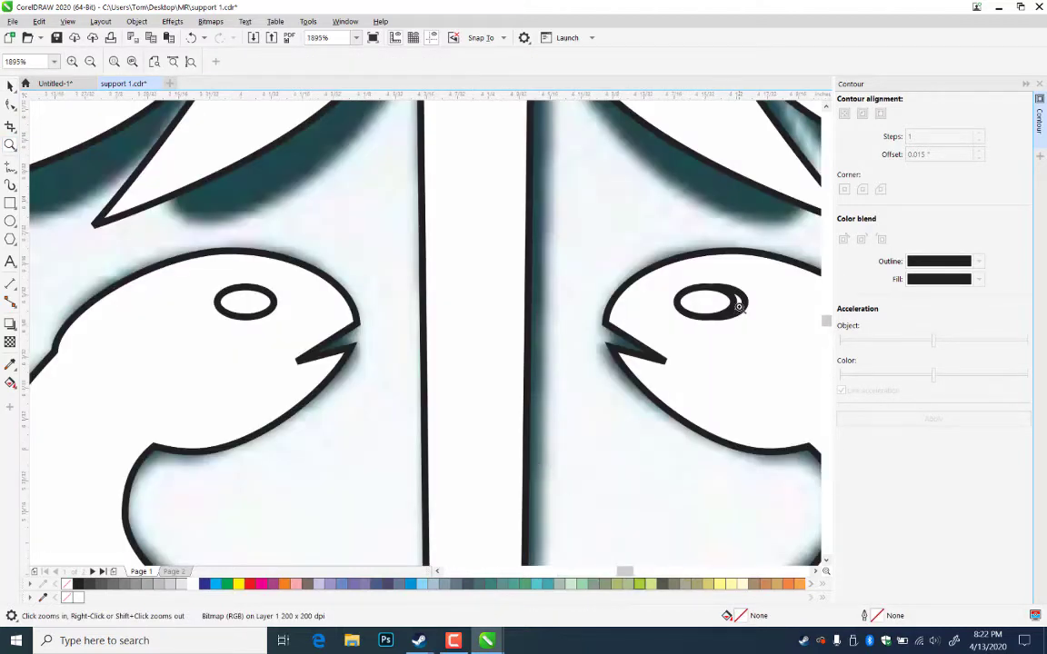
click(11, 83)
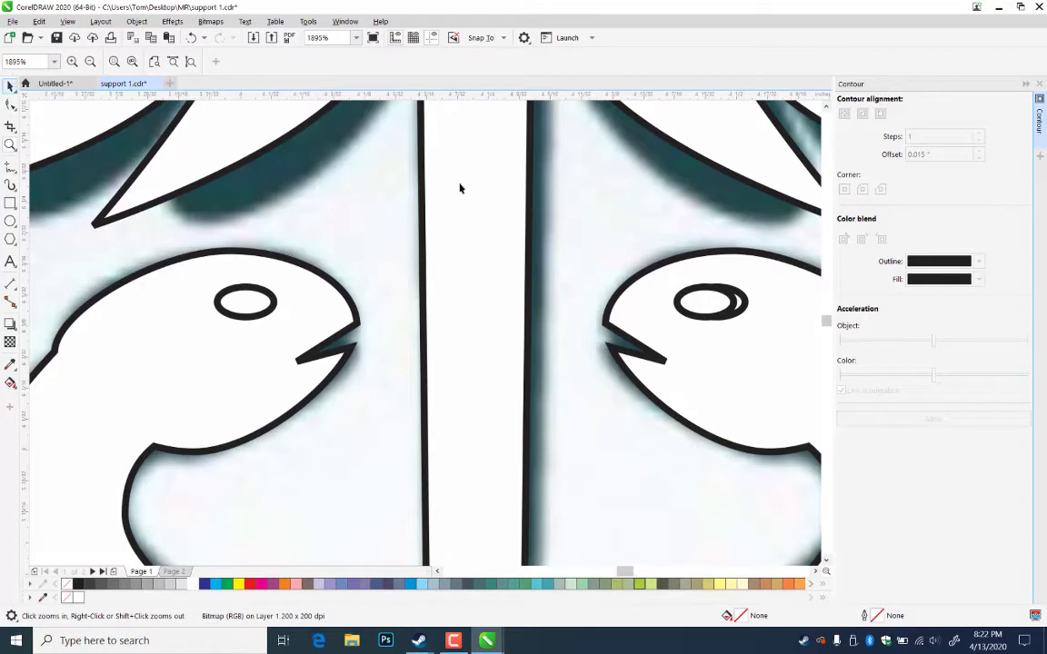
click(730, 309)
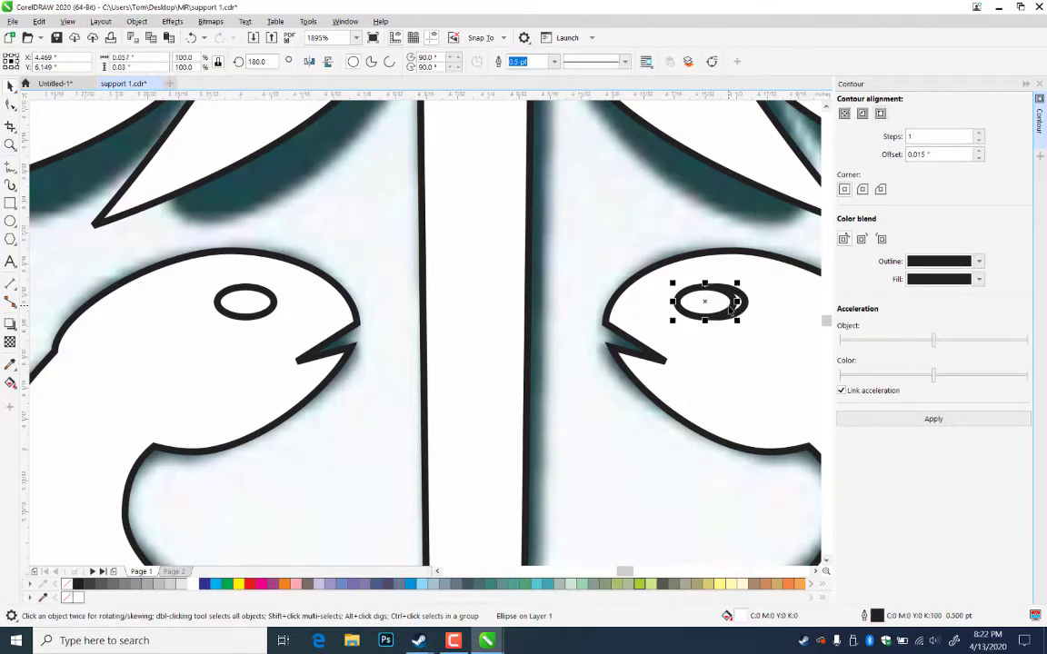
click(731, 299)
click(732, 300)
click(382, 247)
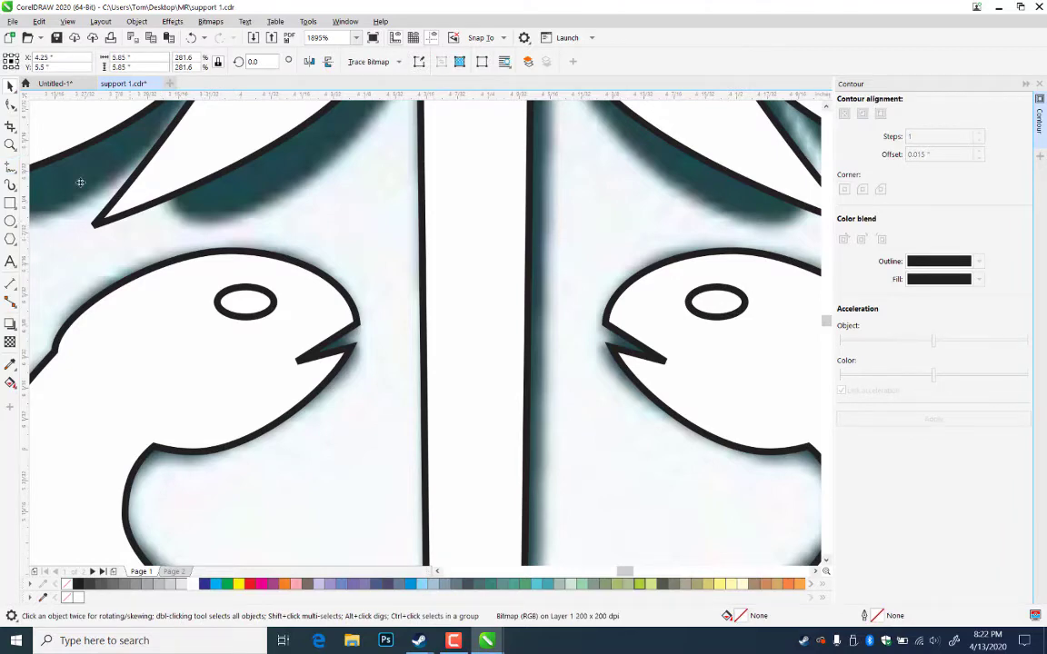
key(ctrl+s)
- Delete the reference bitmap behind the caduceus so that only the vector artwork is left
click(10, 145)
right_click(420, 204)
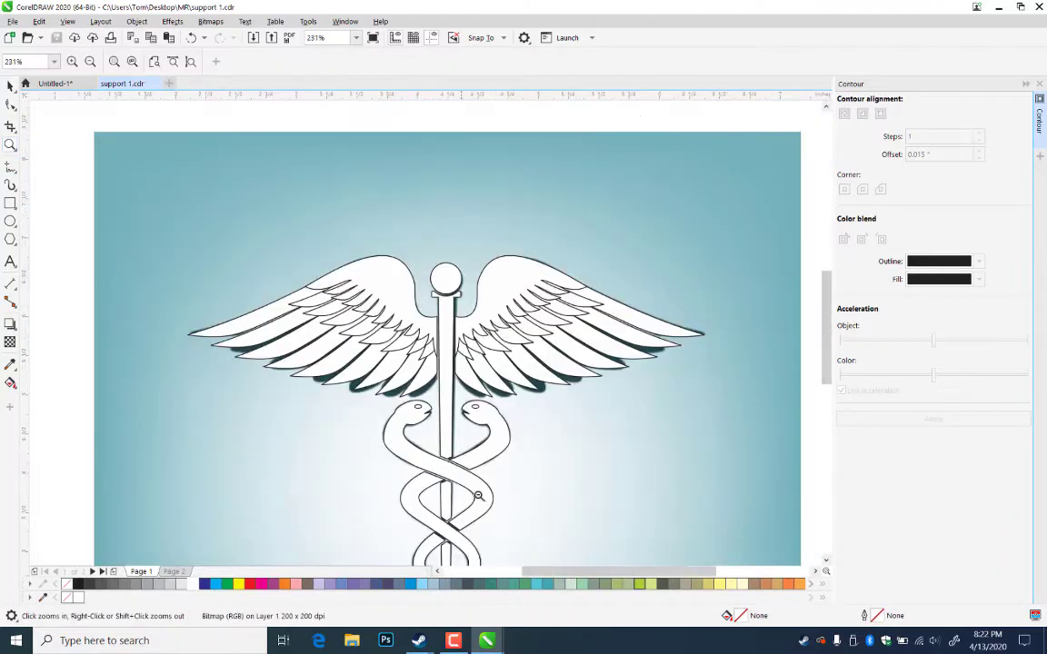
scroll(479, 495, down, 2)
click(10, 85)
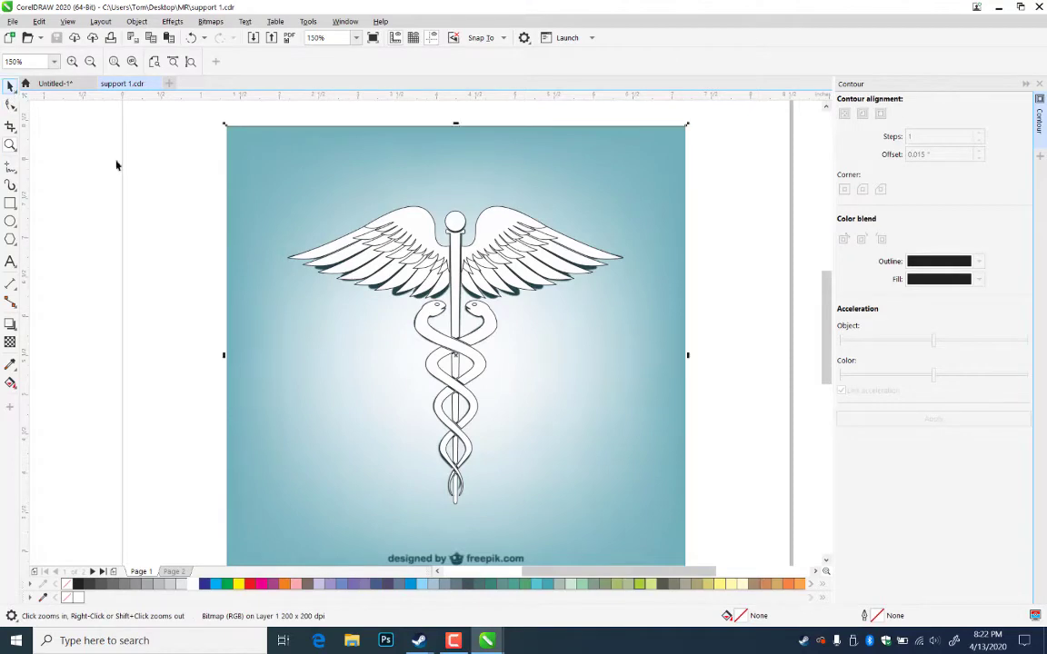
click(328, 419)
key(Delete)
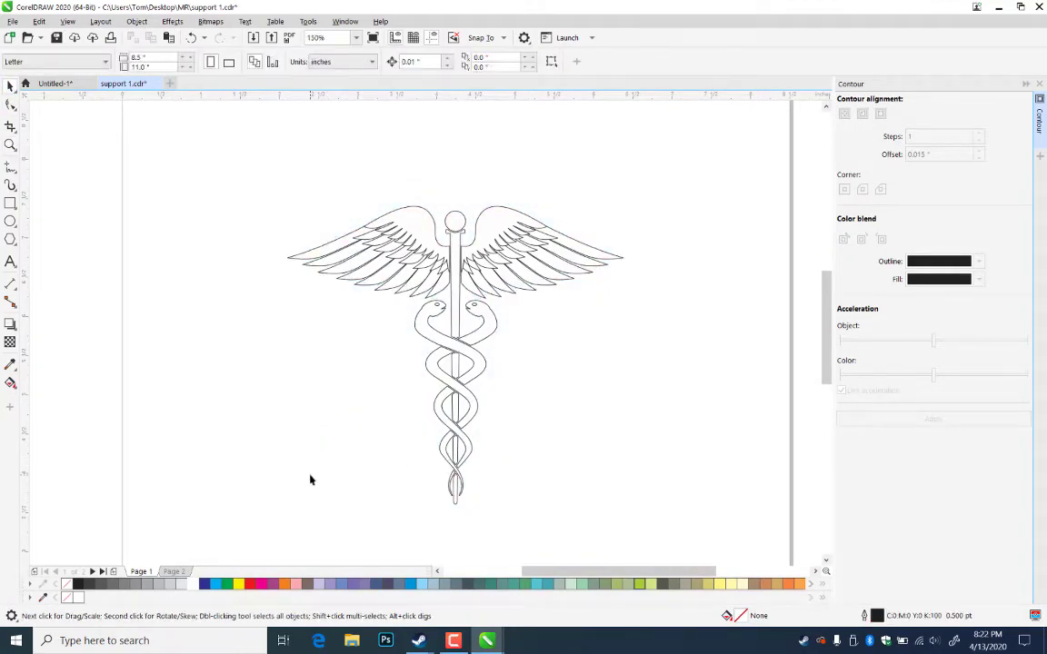
- Draw a circle about 7.69 inches in diameter from its center around the caduceus
click(10, 145)
right_click(371, 428)
click(11, 87)
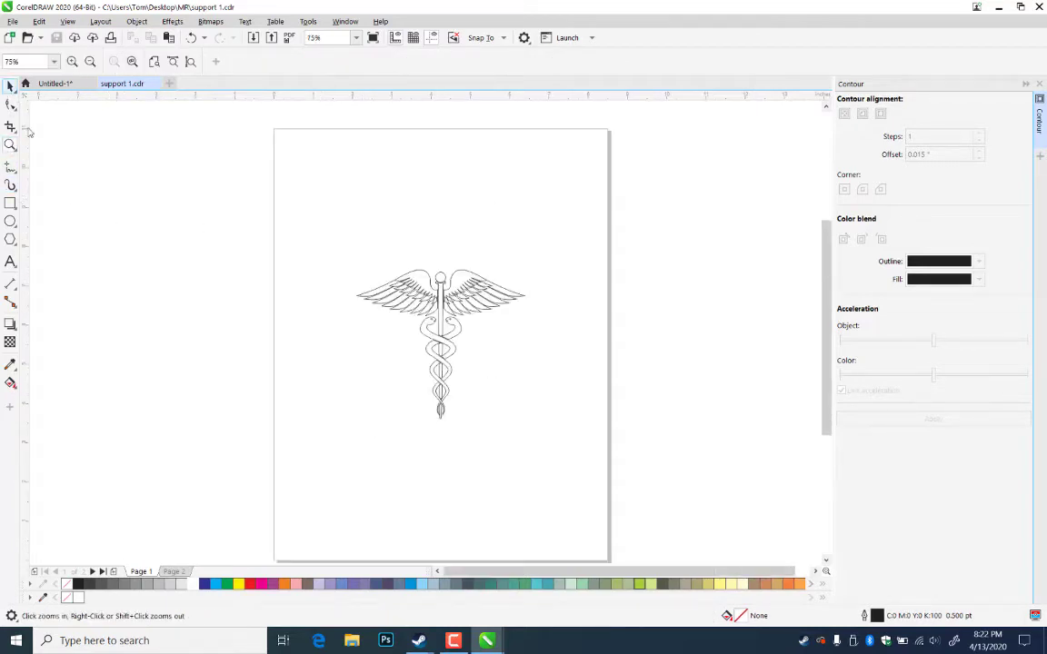
click(10, 220)
drag(442, 323, 593, 416)
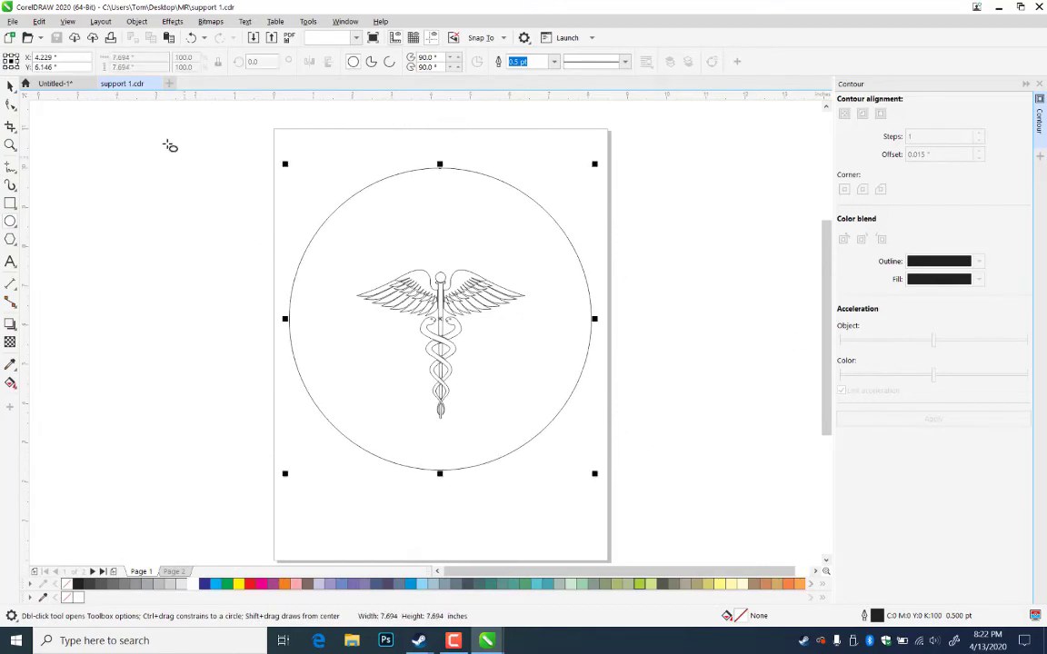
click(9, 84)
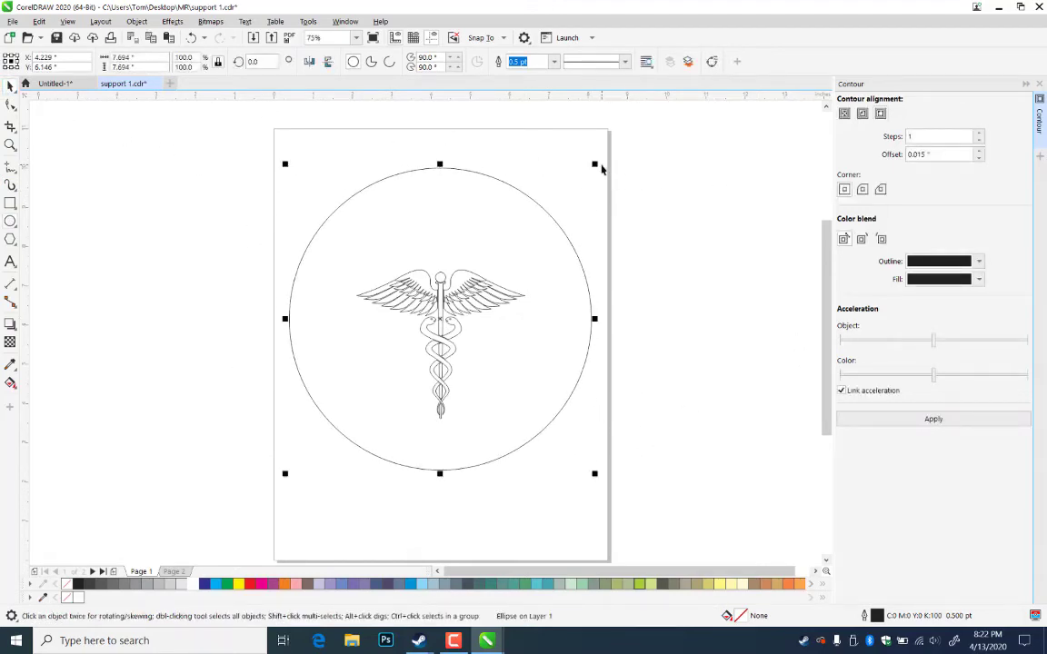
- Make smaller concentric copies of the circle, about 7.47, 5.67 and 5.92 inches in diameter, to form two double rings
drag(594, 164, 591, 171)
click(598, 214)
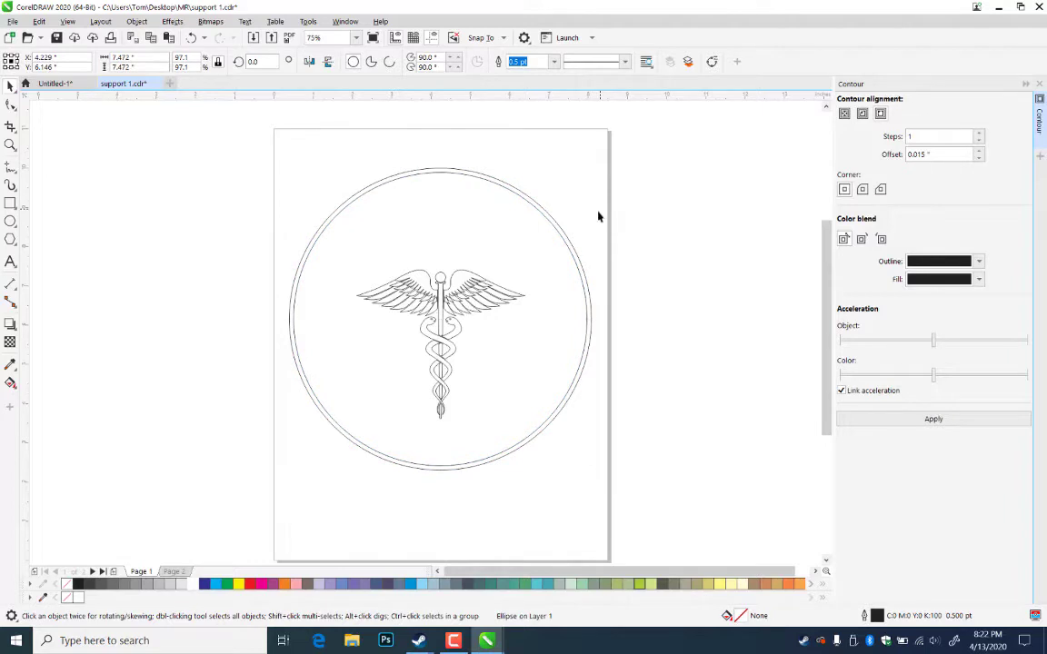
click(550, 220)
drag(590, 168, 561, 203)
right_click(572, 204)
click(511, 253)
click(520, 246)
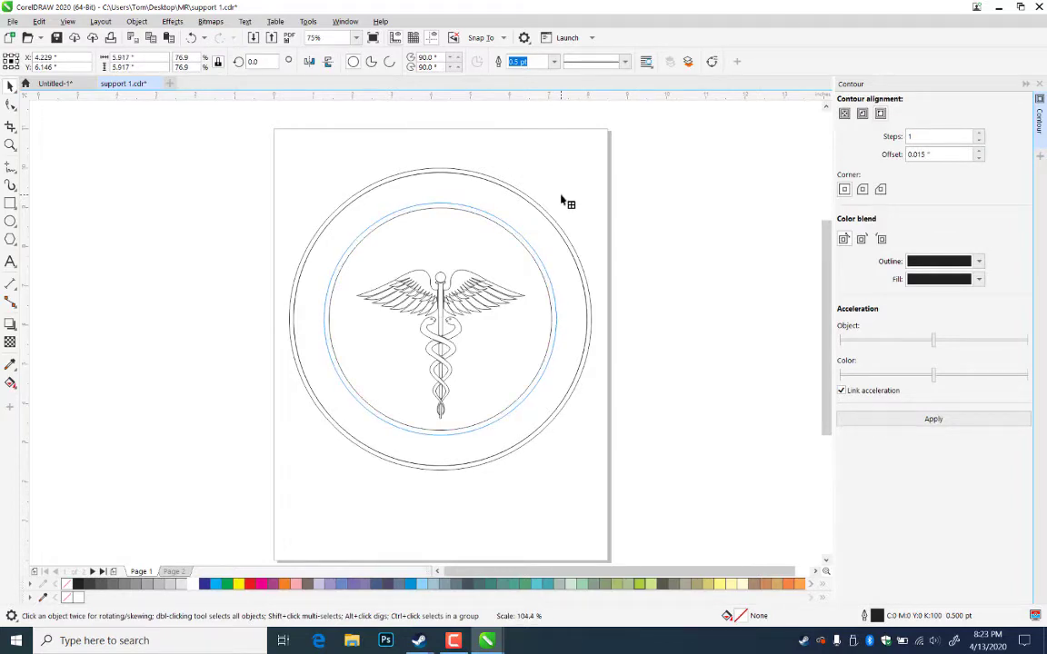
click(679, 264)
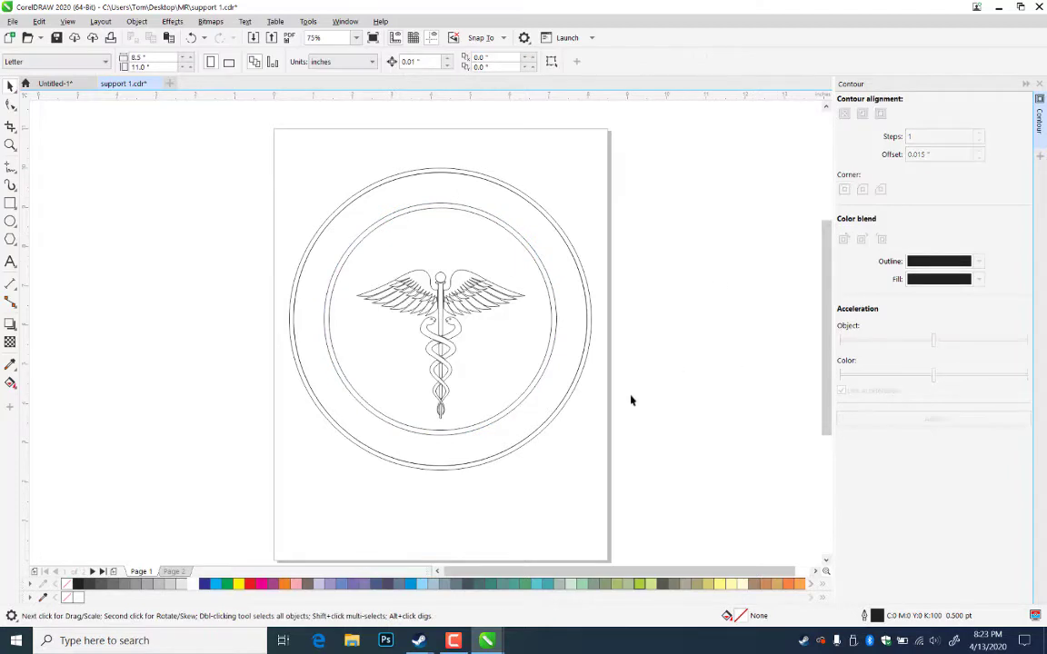
- Delete the duplicate circle stacked on the second-largest circle and save the file
click(10, 145)
drag(402, 159, 555, 261)
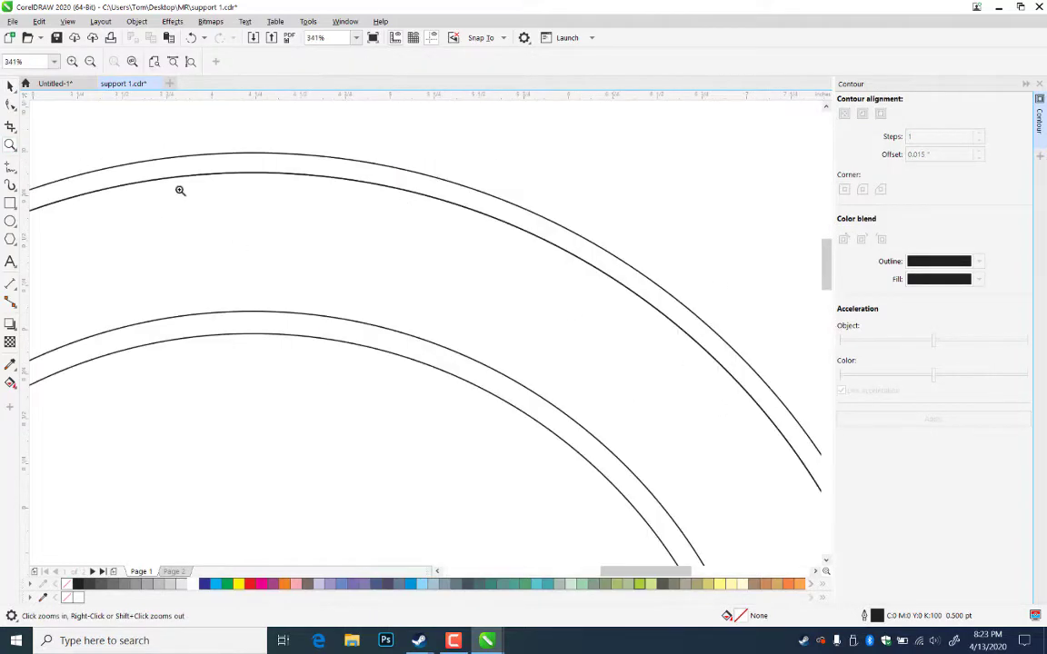
click(8, 83)
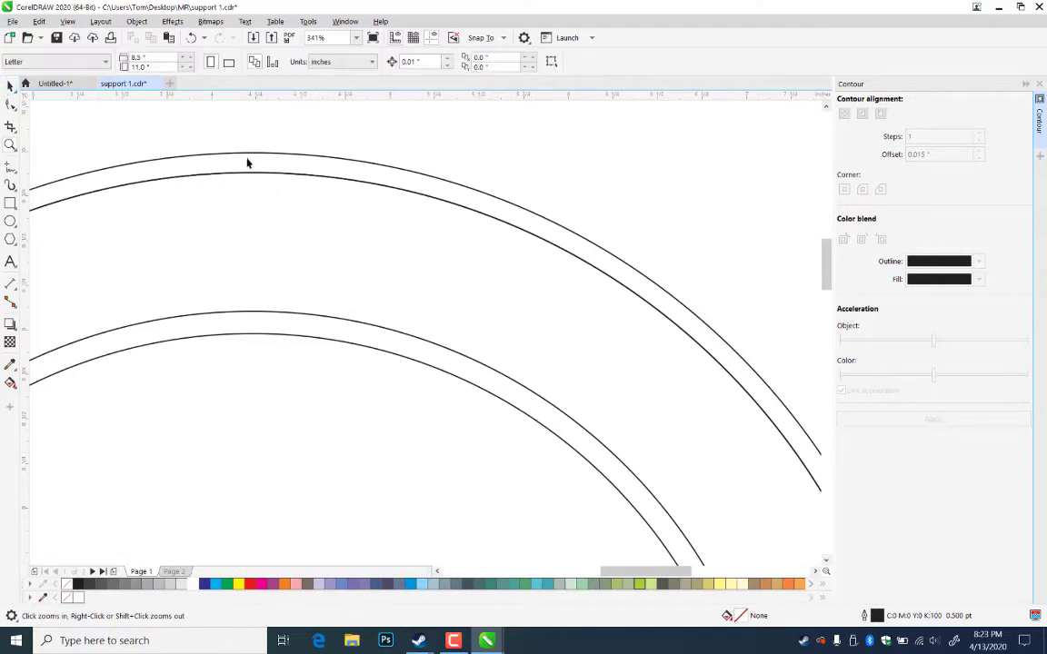
click(312, 175)
key(Escape)
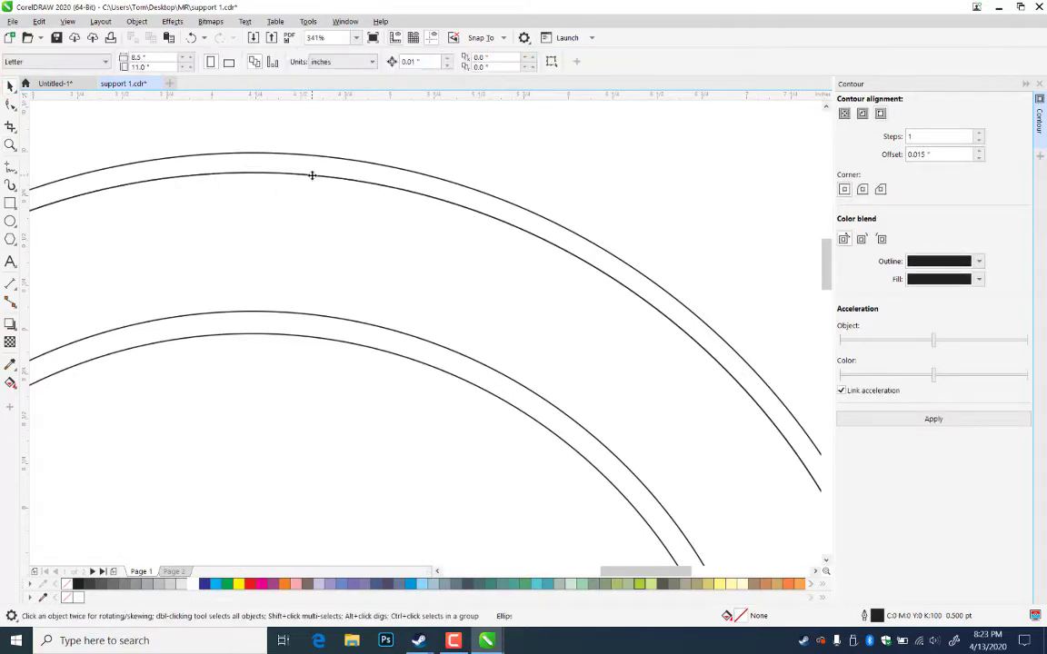
click(10, 145)
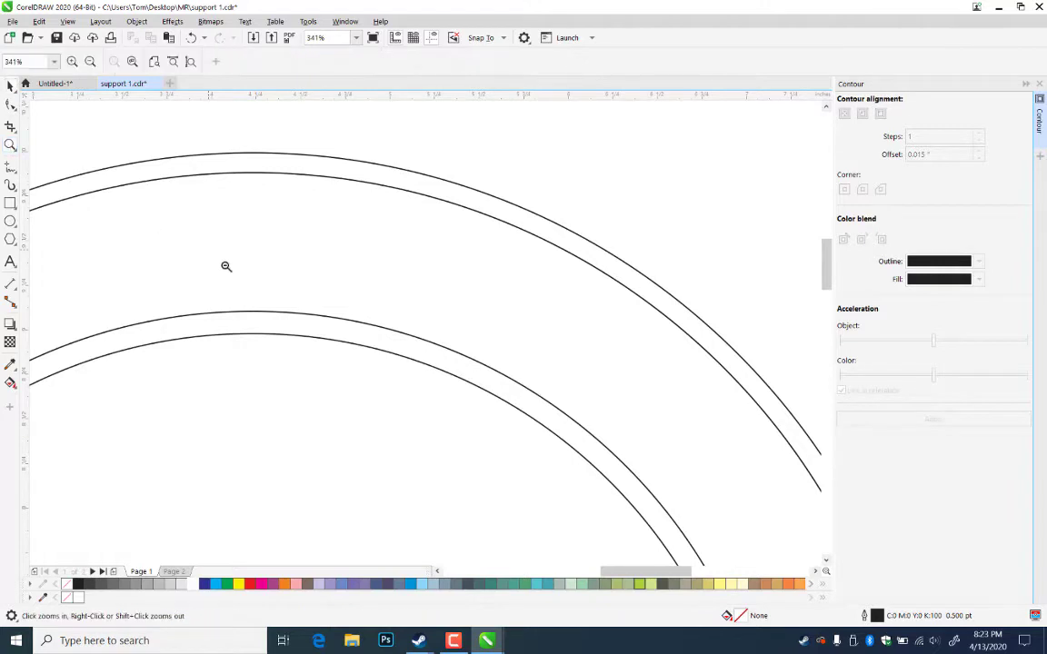
key(shift+F4)
key(ctrl+s)
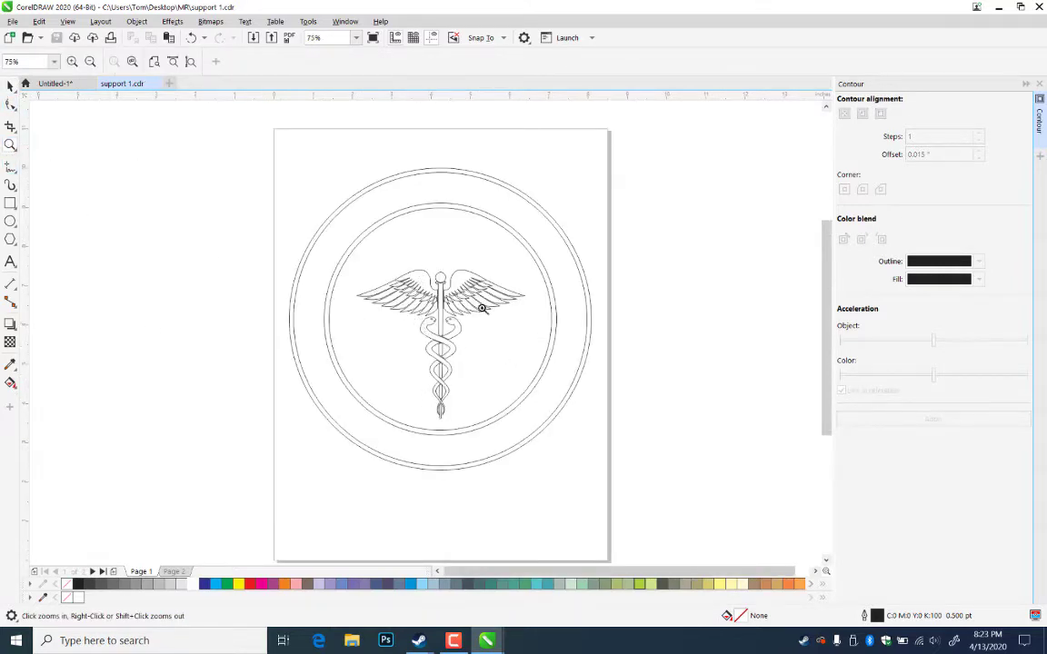
- Group the whole caduceus and center it horizontally and vertically on the innermost circle
click(462, 369)
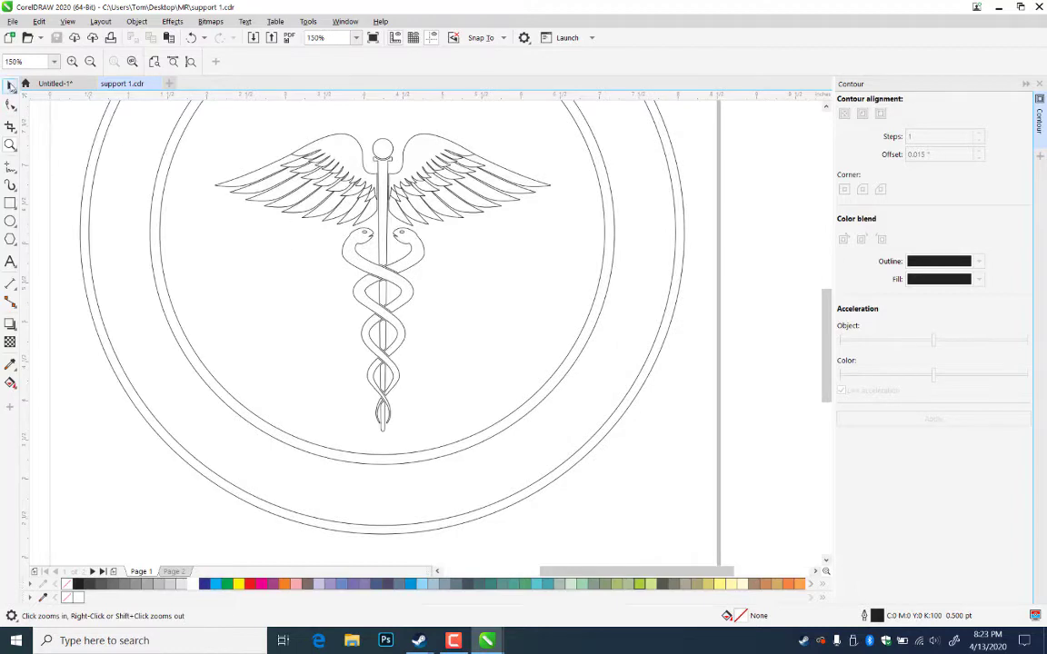
click(10, 84)
drag(403, 279, 182, 460)
key(ctrl+g)
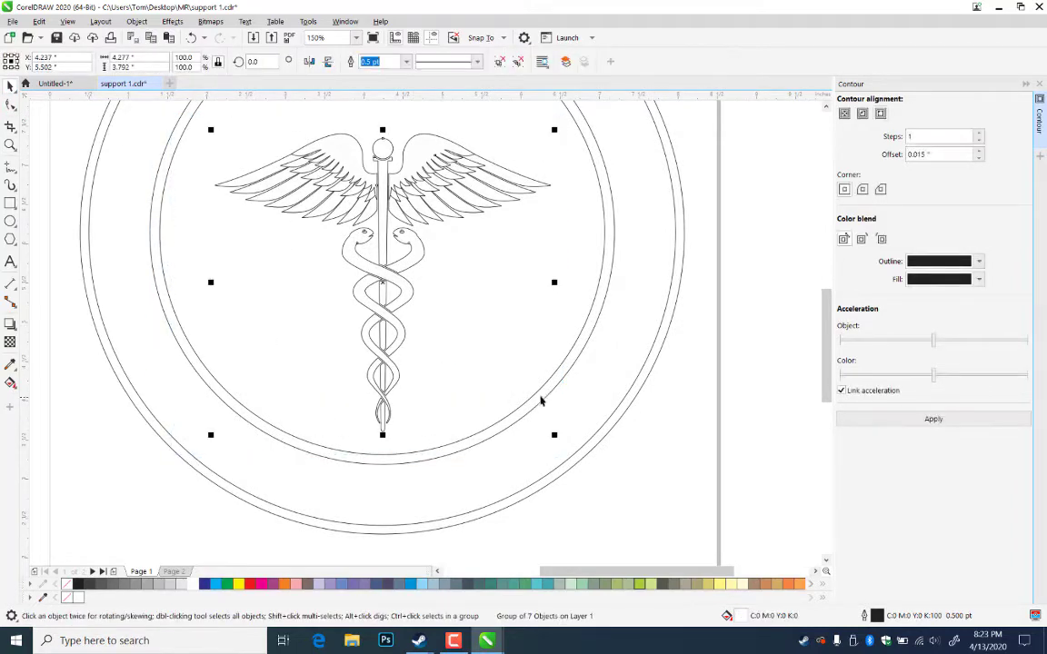
shift+click(521, 412)
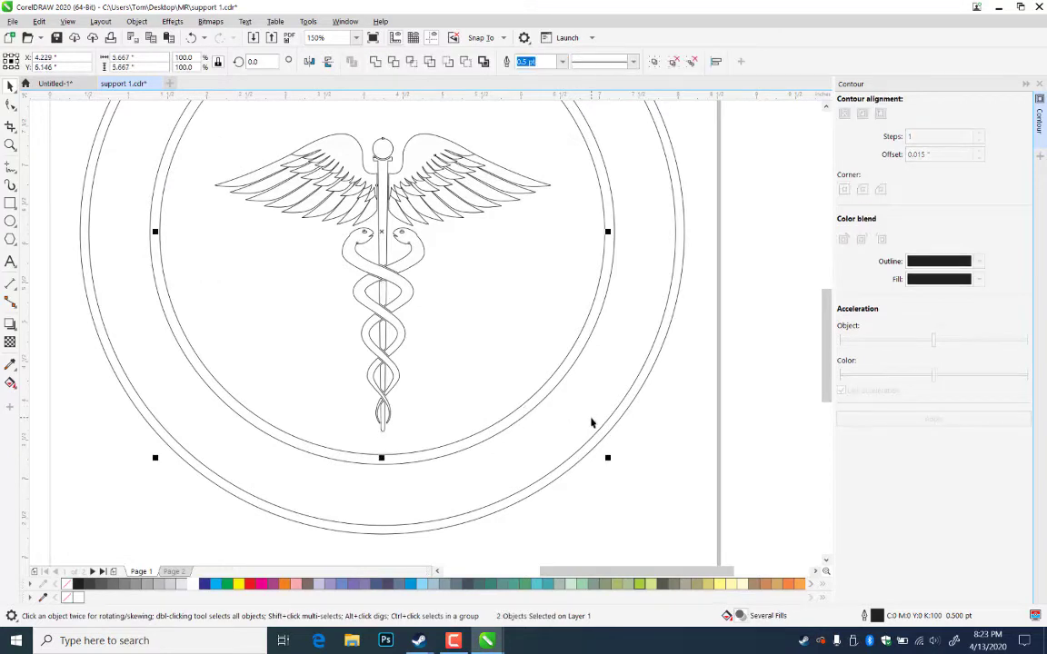
key(c)
click(338, 253)
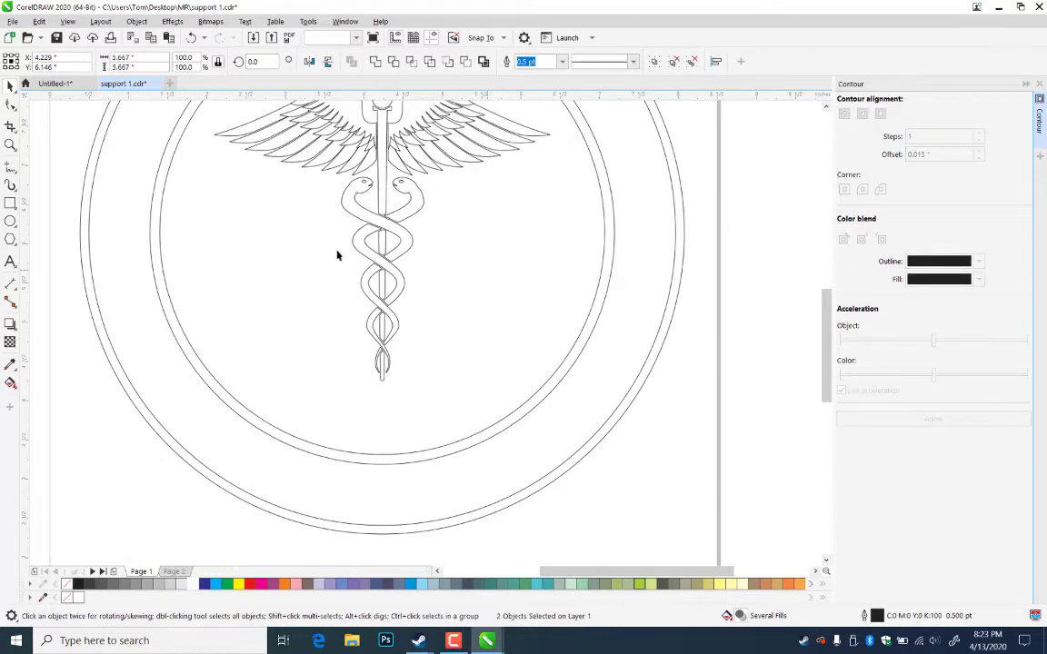
click(10, 144)
right_click(371, 261)
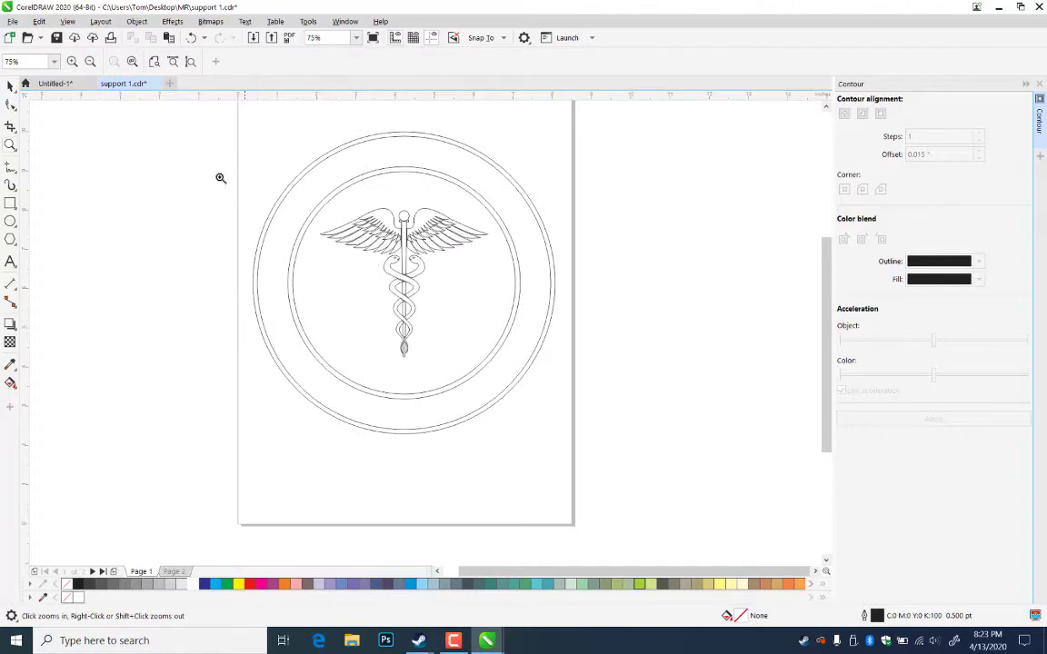
drag(186, 161, 592, 391)
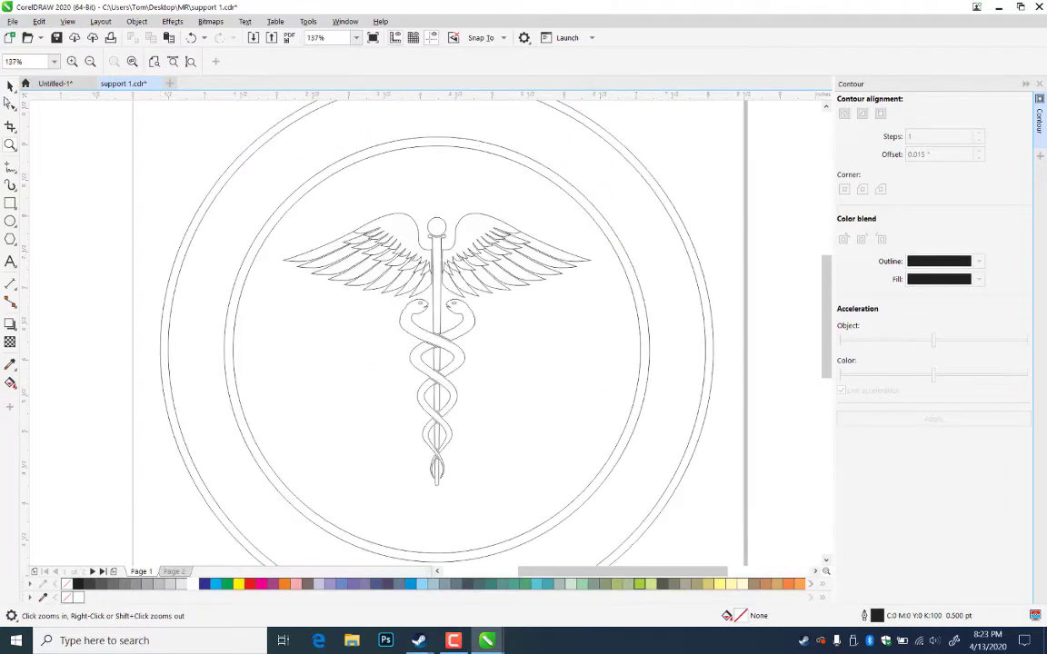
- Enlarge the caduceus group proportionally from its center to about 4.68 by 4.15 inches
click(9, 86)
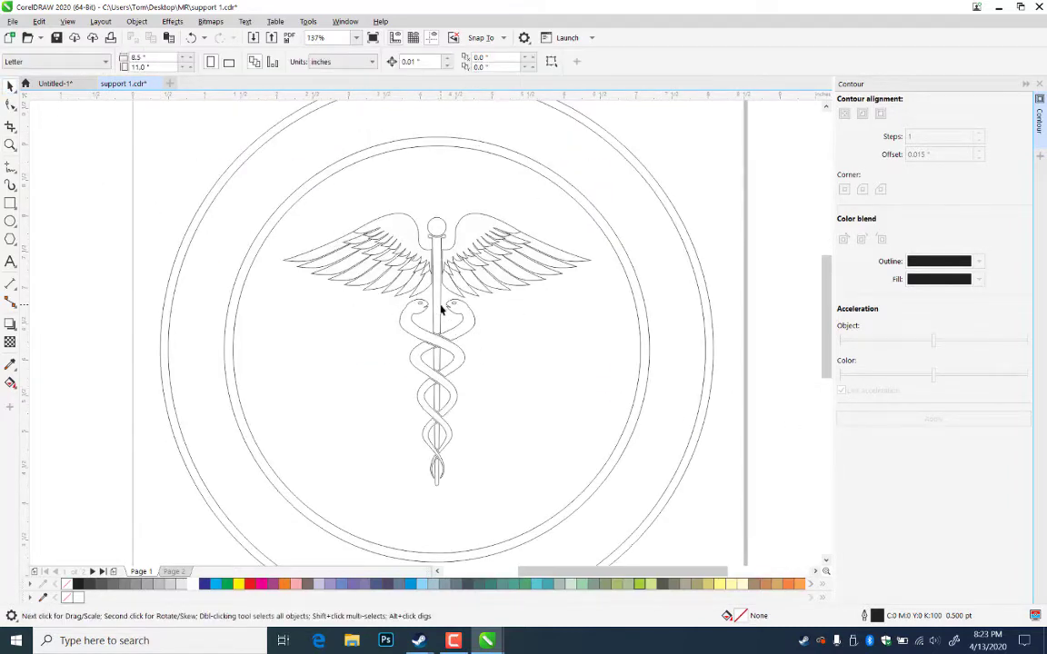
click(441, 309)
drag(596, 211, 611, 195)
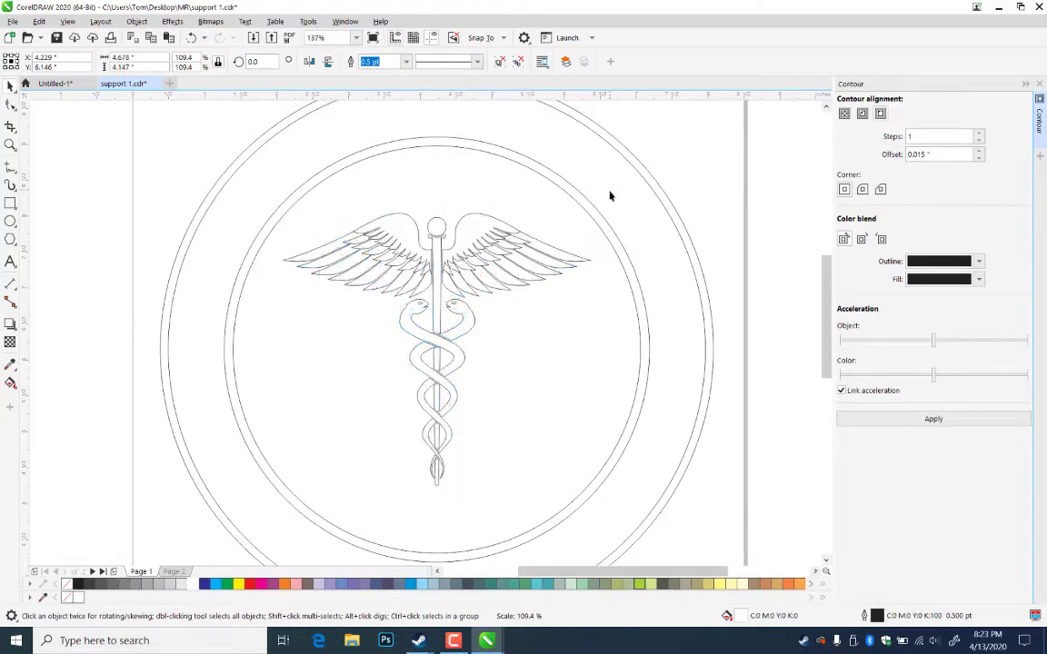
- Nudge the caduceus group down inside the inner circle to a vertical position of about 5.89 inches
key(Down)
key(Down)
key(Down)
key(Down)
key(Down)
key(Down)
key(Down)
key(Down)
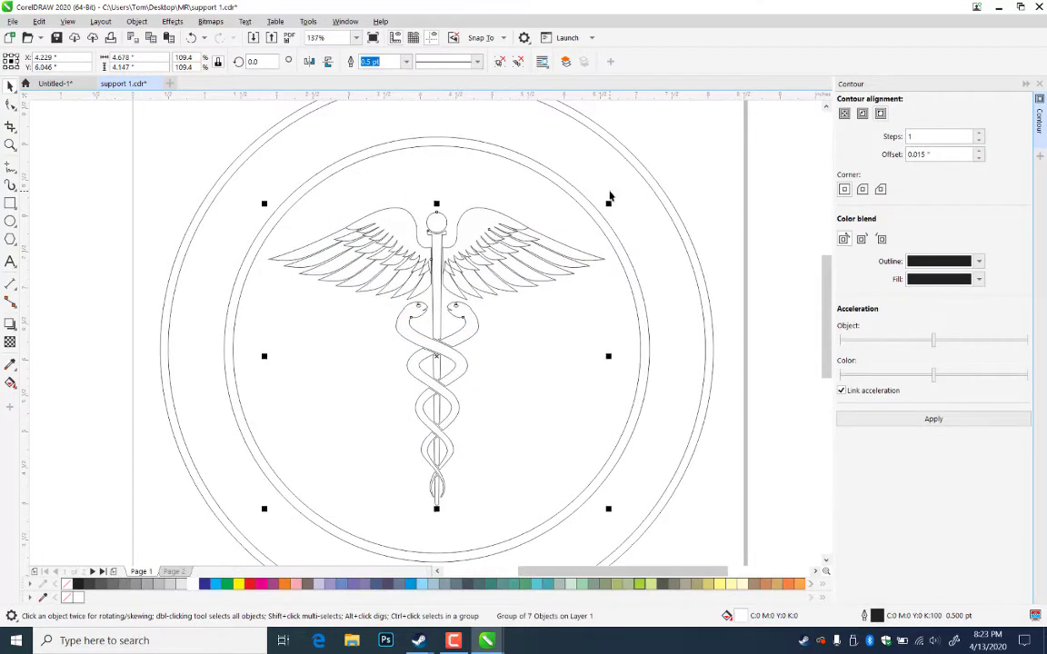
key(Down)
key(Down)
key(Down)
key(Down)
key(Down)
key(Down)
key(Down)
key(Down)
key(Down)
key(Down)
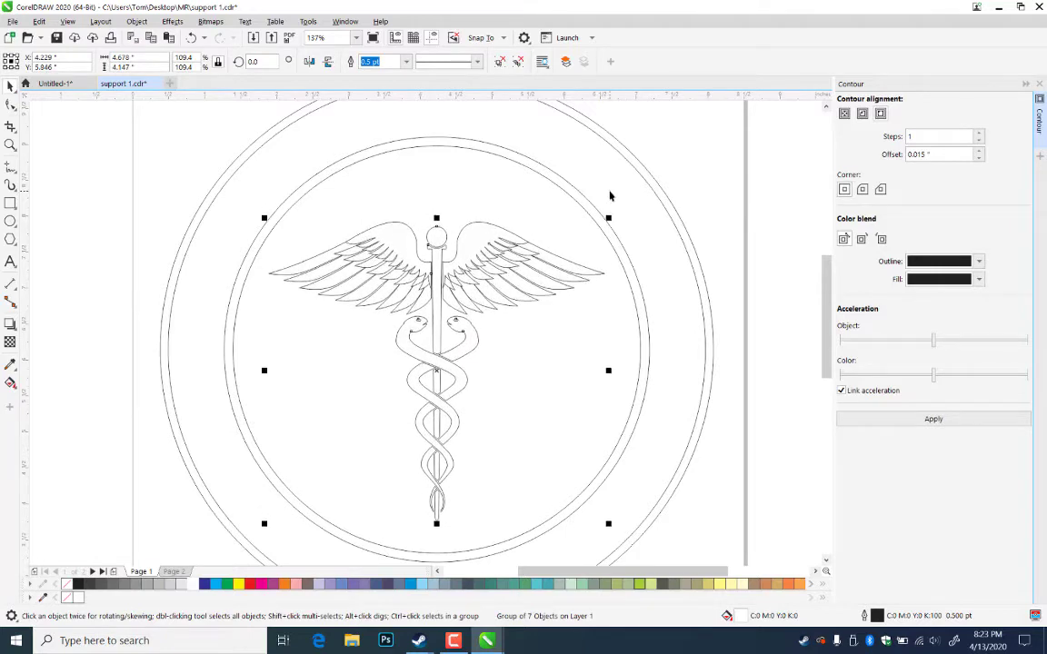
key(Up)
key(Up)
key(Up)
key(Up)
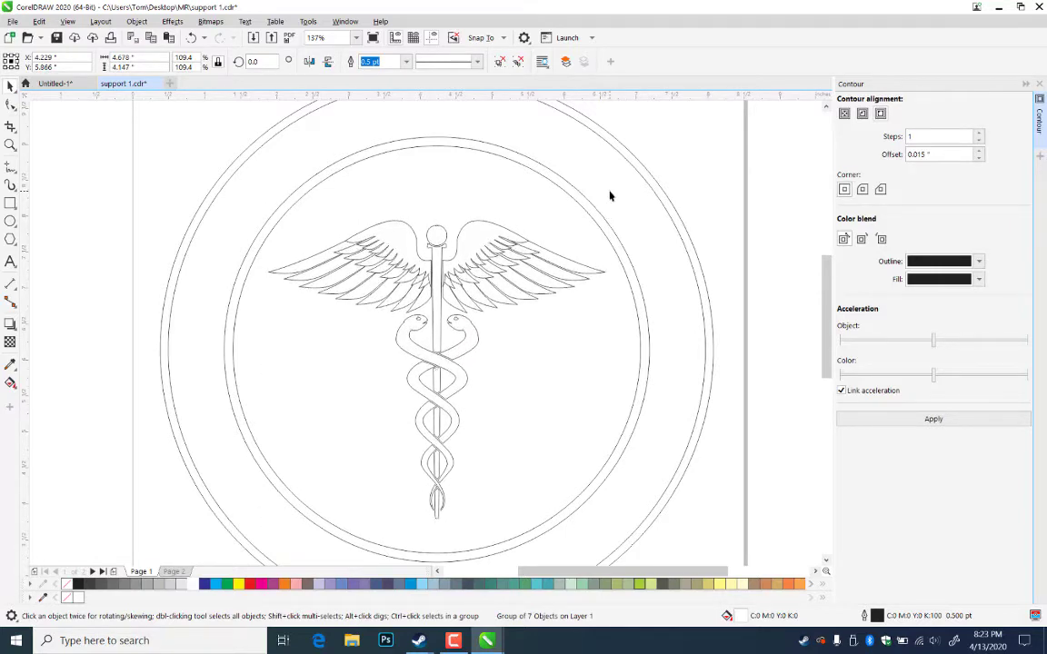
key(Escape)
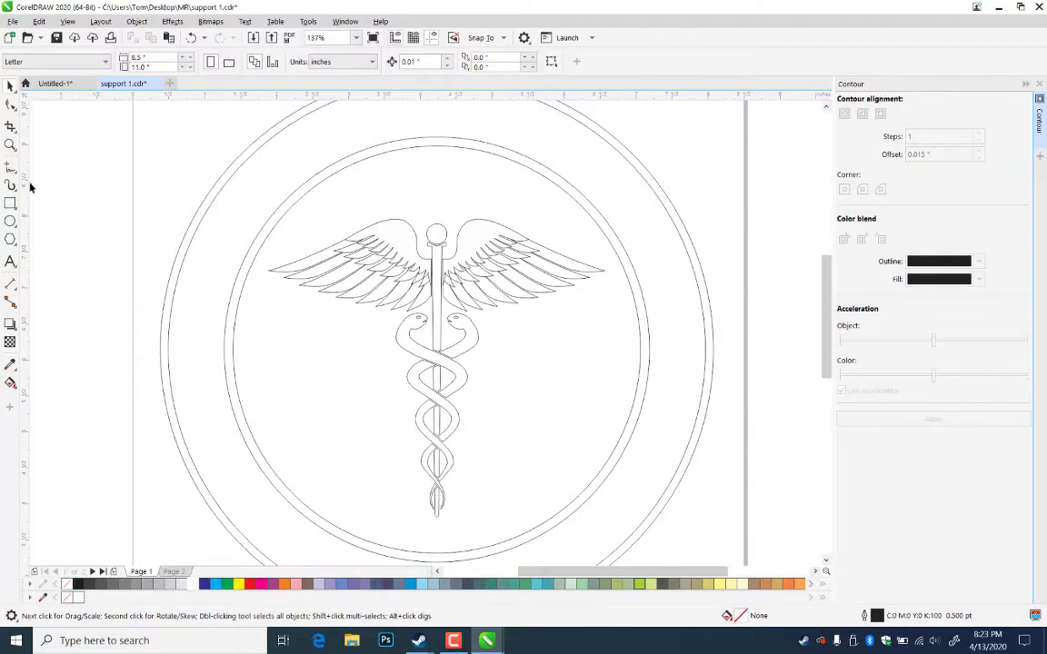
- Draw a tall, narrow rectangle about 1.33 by 5.38 inches on the empty area beside the page
click(10, 145)
right_click(558, 453)
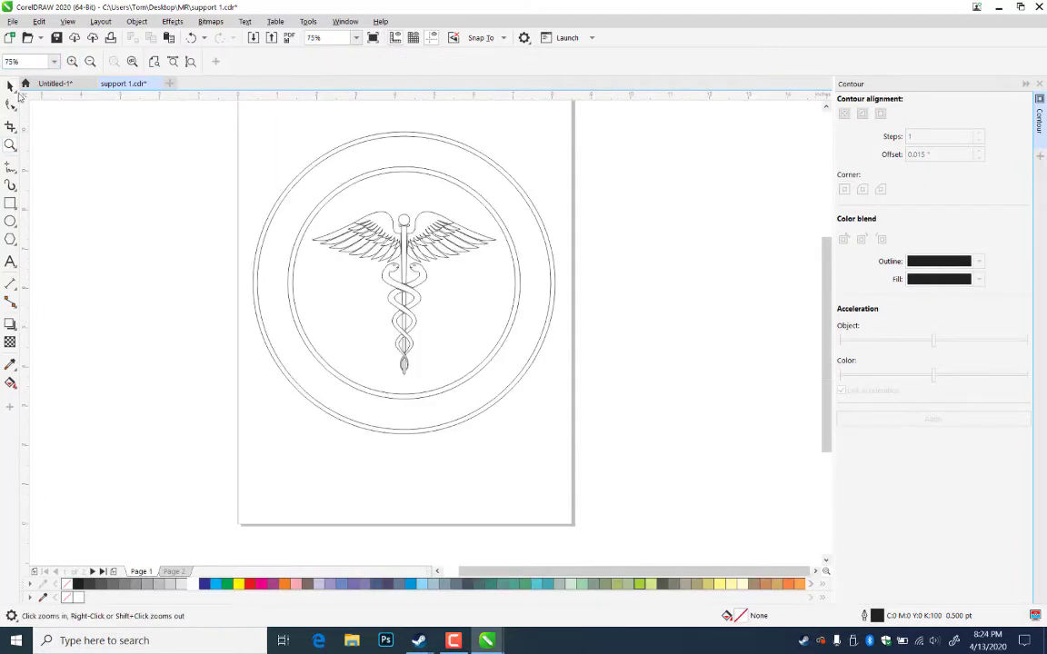
click(10, 85)
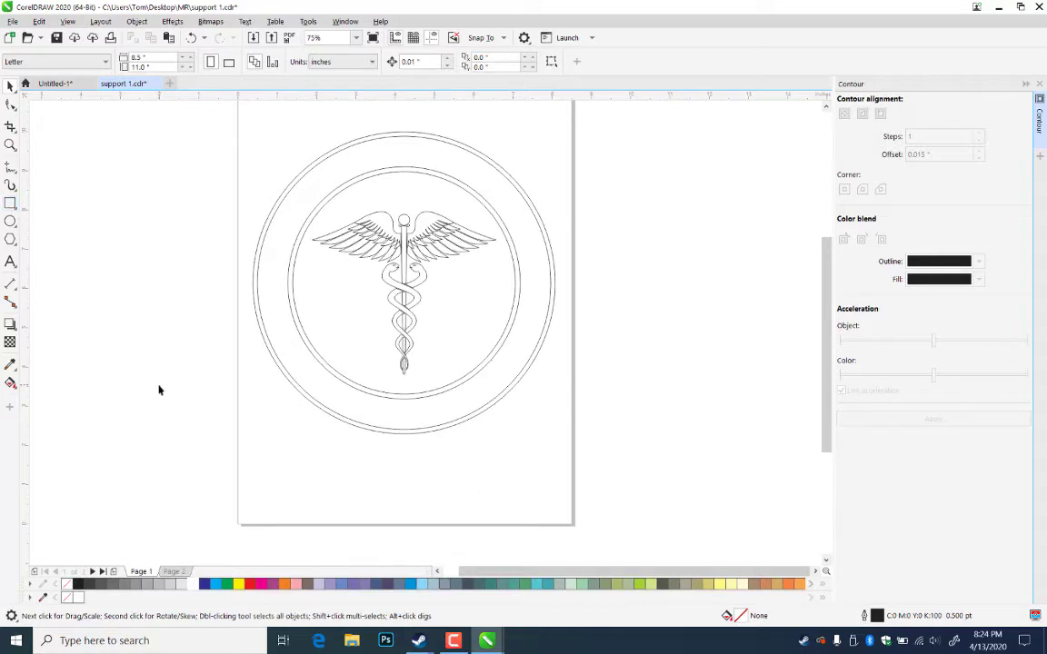
key(F6)
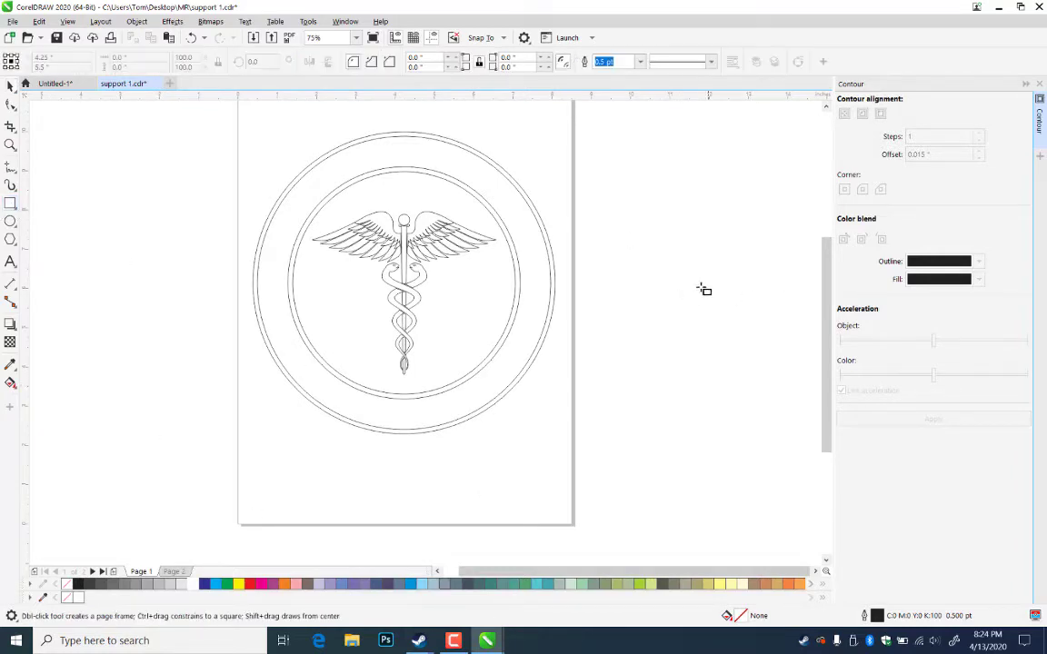
click(815, 571)
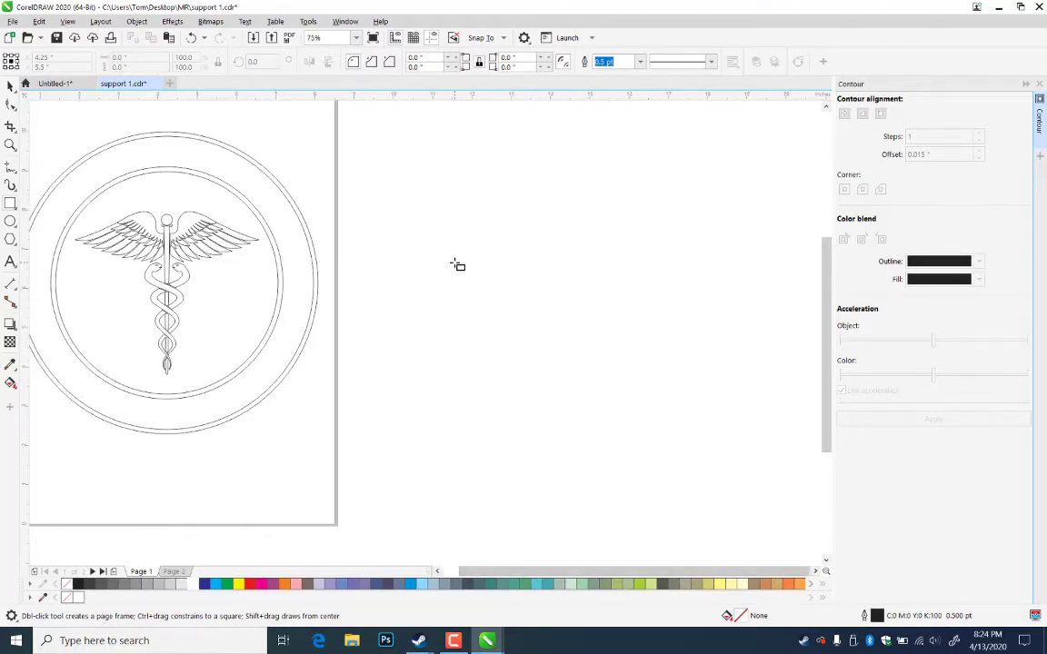
drag(494, 178, 547, 392)
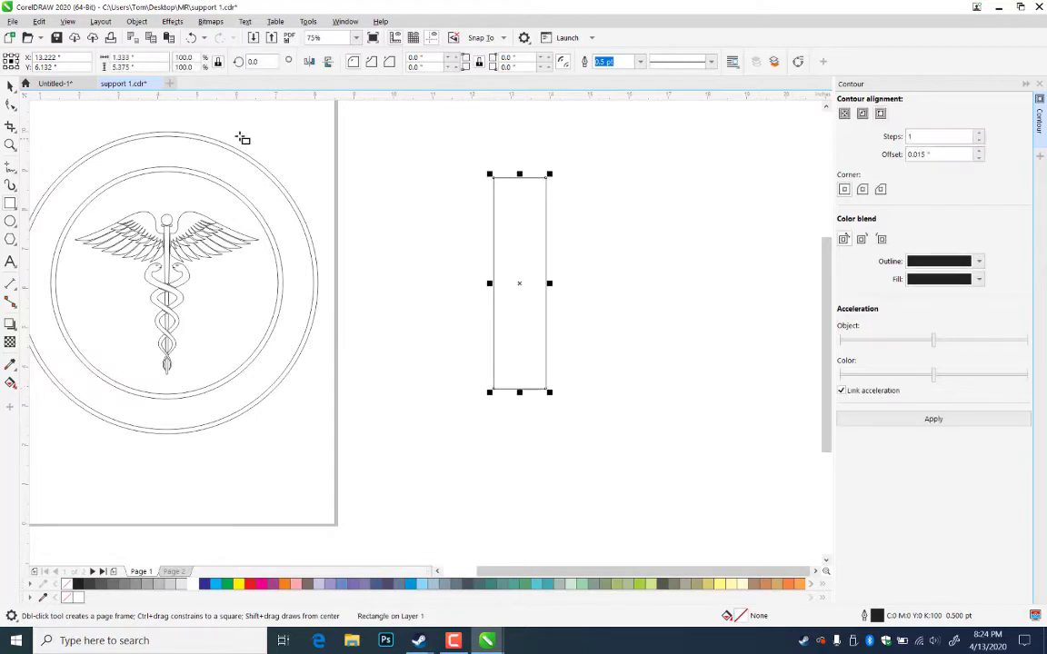
- Create three copies of the rectangle rotated around its center in 45-degree increments, at 315, 270 and 225 degrees
click(10, 83)
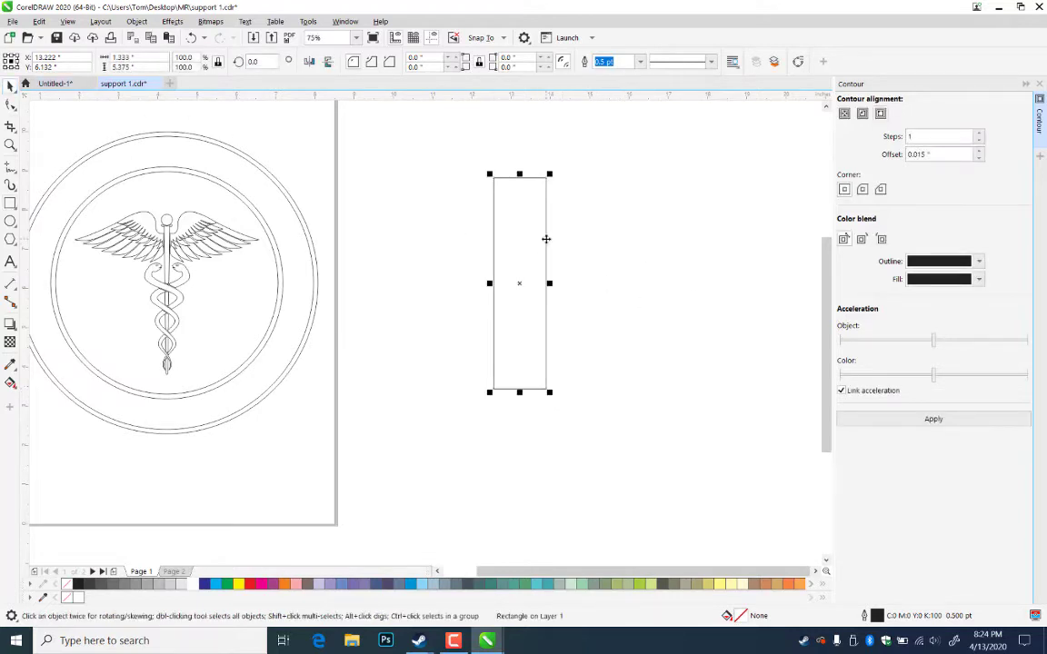
click(546, 239)
drag(552, 176, 614, 244)
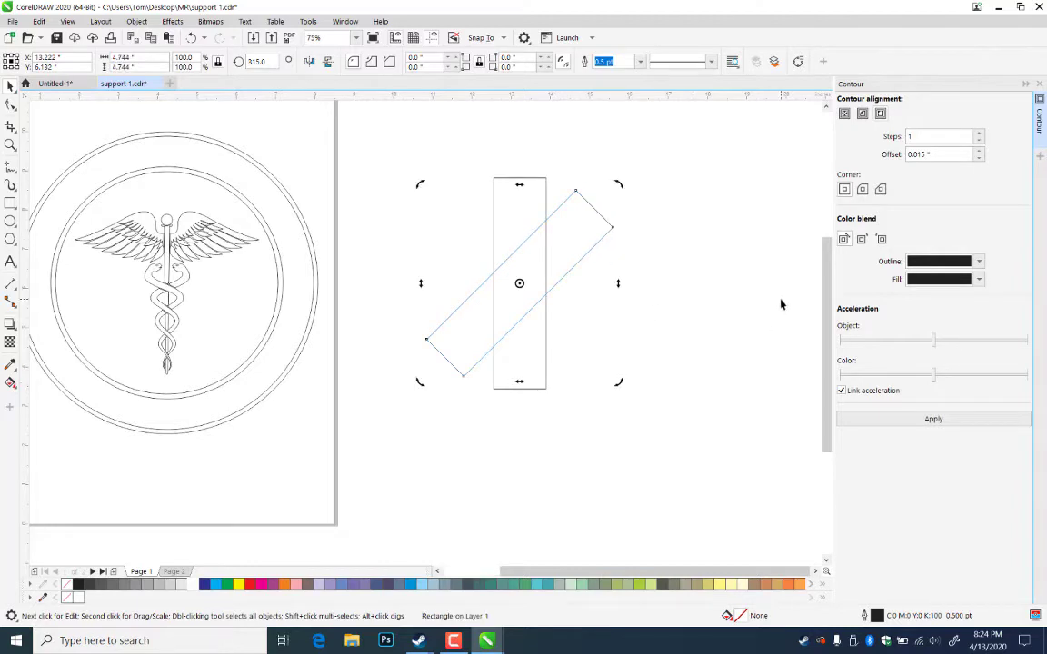
key(ctrl+r)
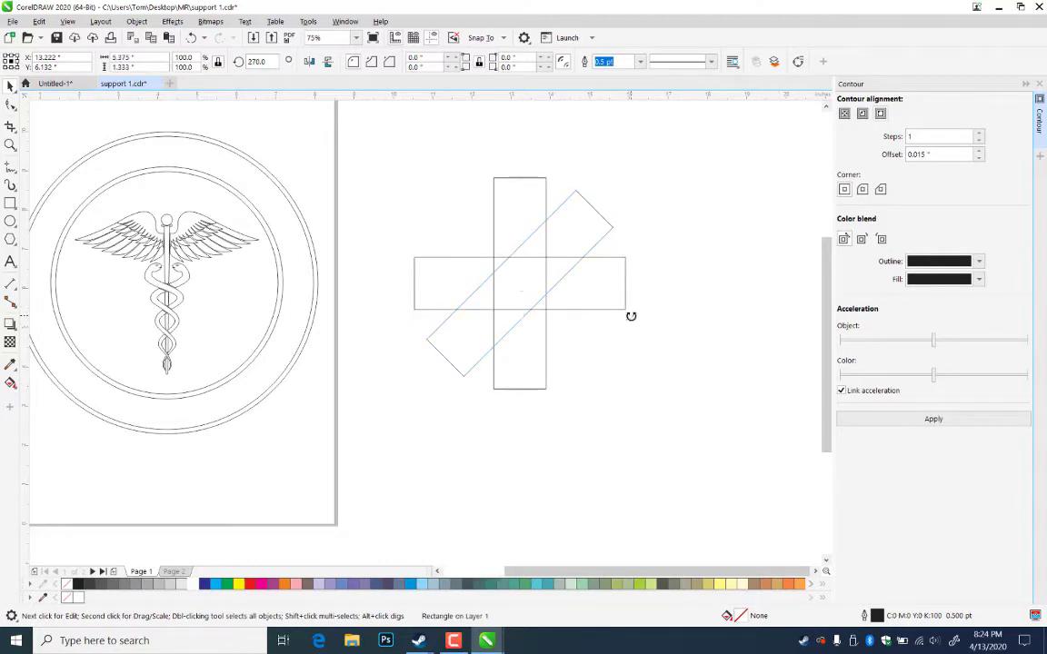
drag(631, 316, 580, 386)
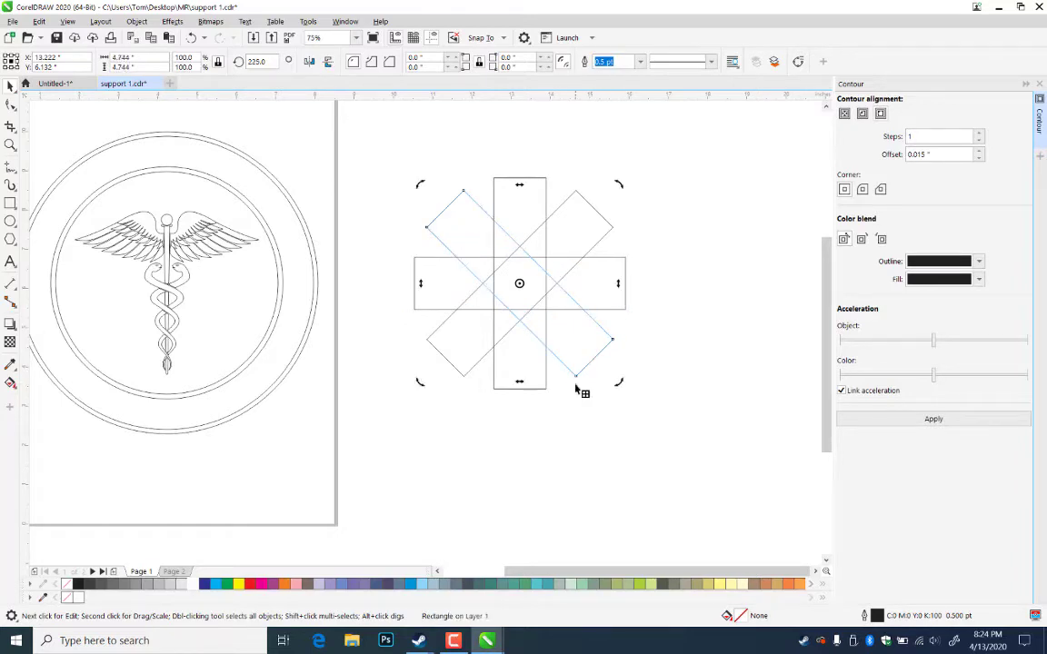
- Delete the horizontal rectangle from the crossed set
click(602, 315)
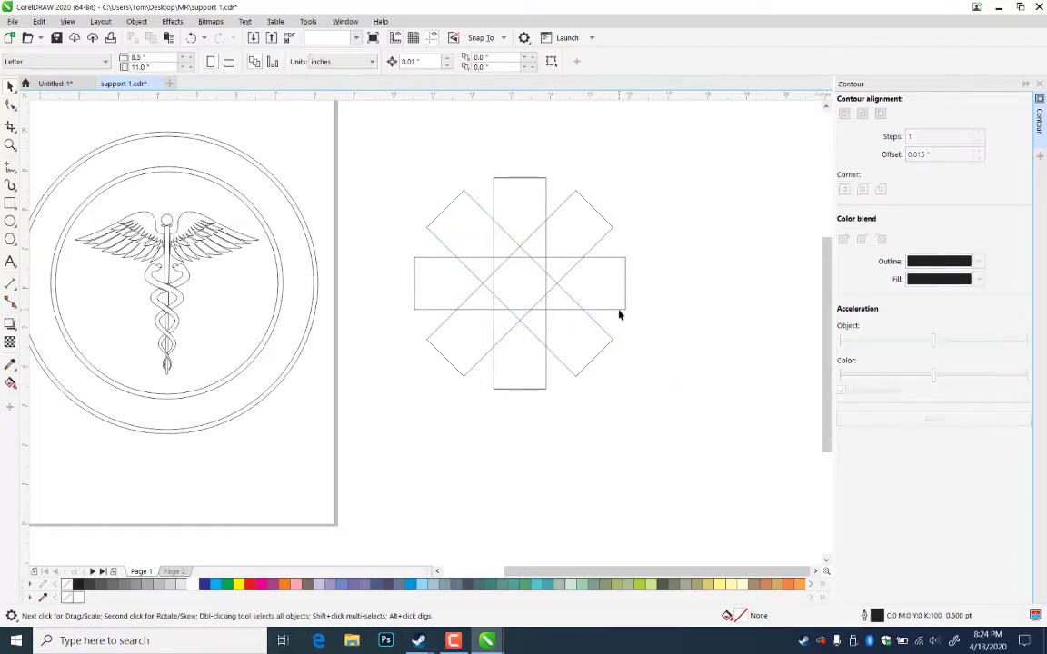
click(619, 311)
key(Delete)
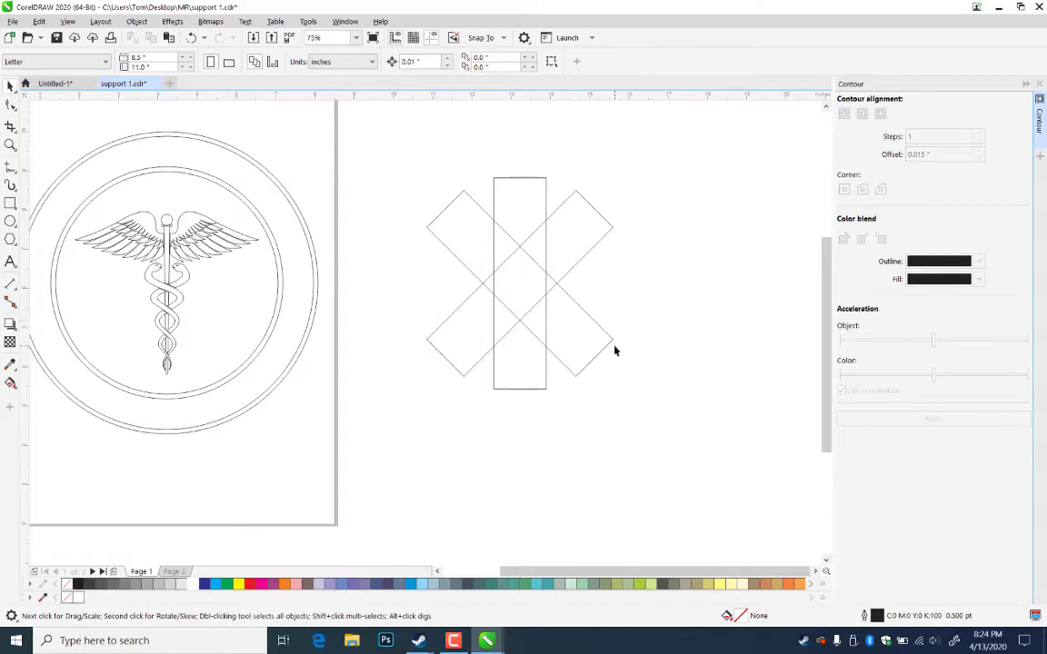
- Rotate both diagonal rectangles 15 degrees toward the horizontal so the three bars are evenly spaced at 60-degree intervals
click(611, 344)
click(613, 341)
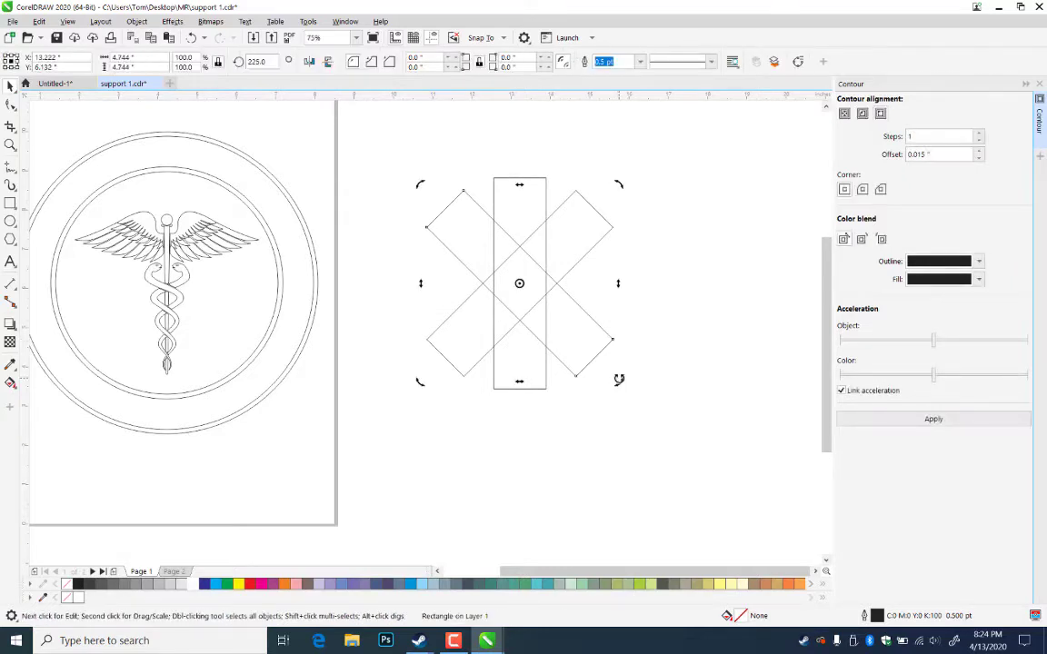
drag(612, 373, 638, 367)
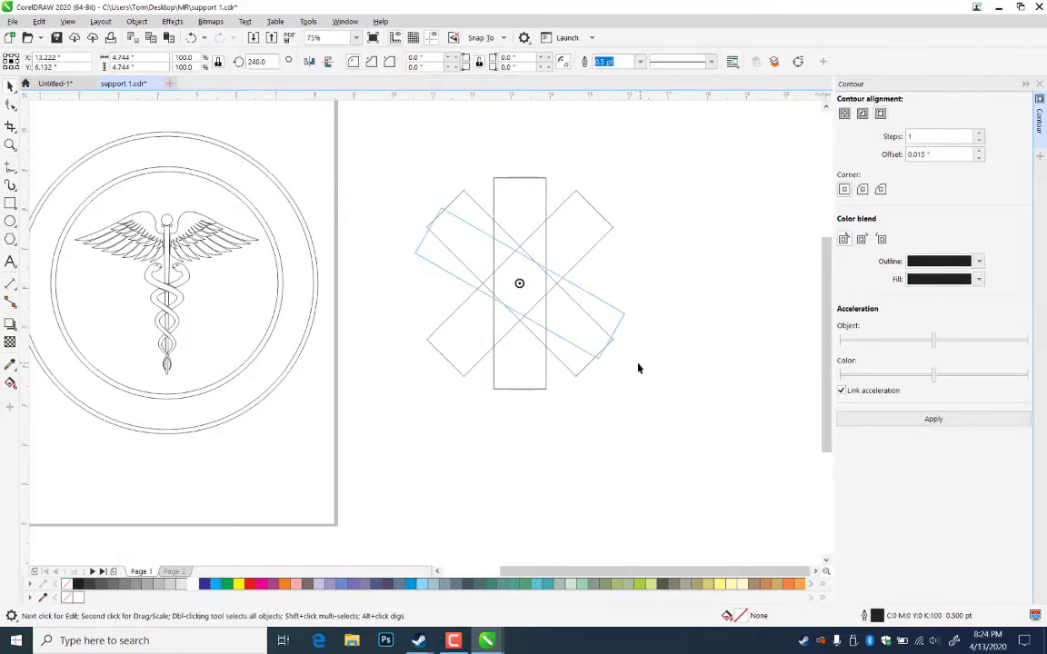
click(597, 247)
click(597, 244)
drag(618, 187, 704, 234)
- Weld the three crossed rectangles into a single six-armed star outline
drag(687, 152, 421, 488)
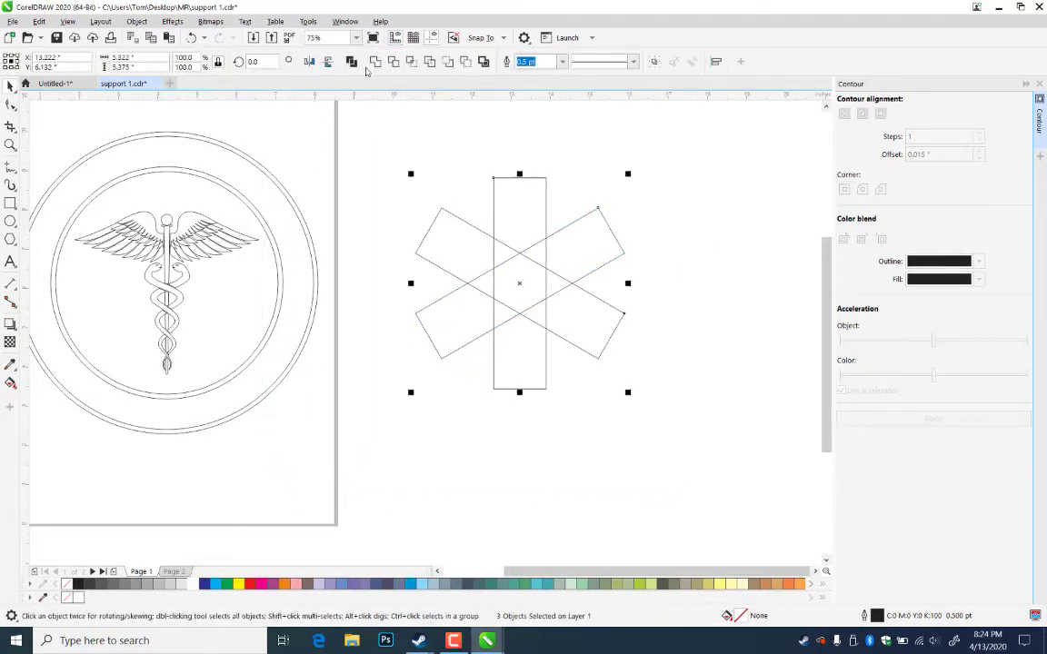
click(374, 62)
click(703, 236)
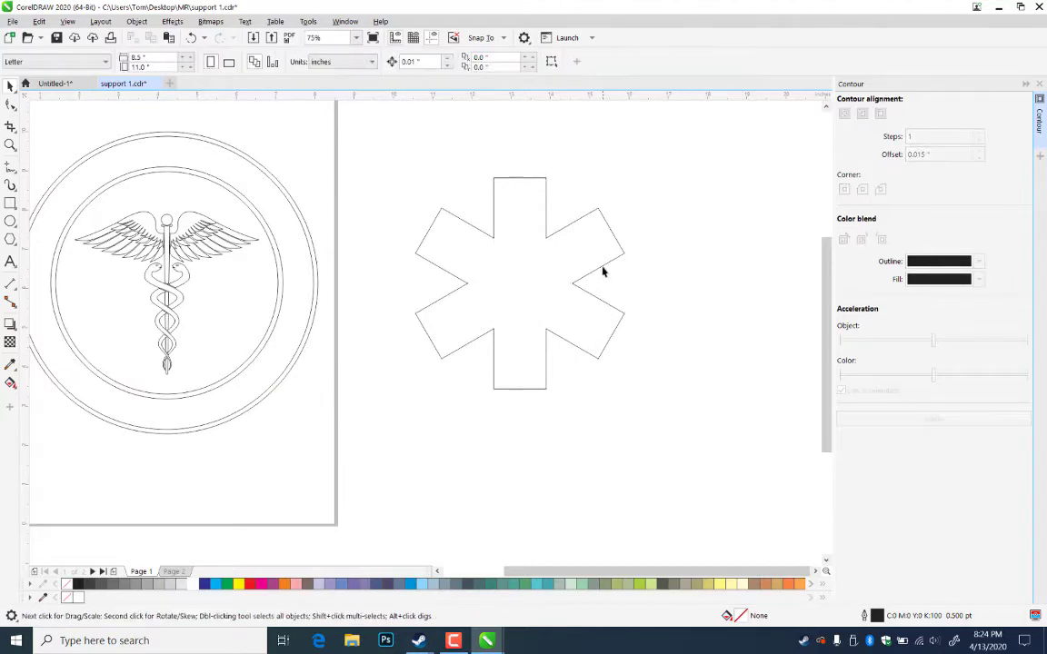
- Move the six-armed star onto the emblem and center it horizontally and vertically on the innermost circle
drag(602, 271, 248, 270)
shift+click(228, 196)
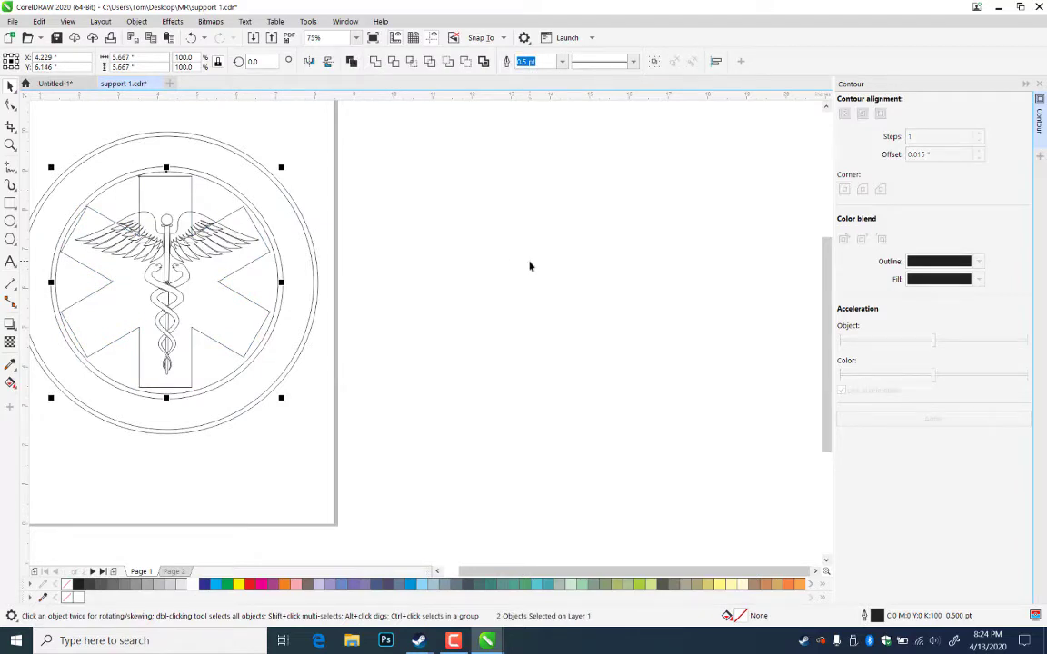
key(c)
key(e)
click(242, 329)
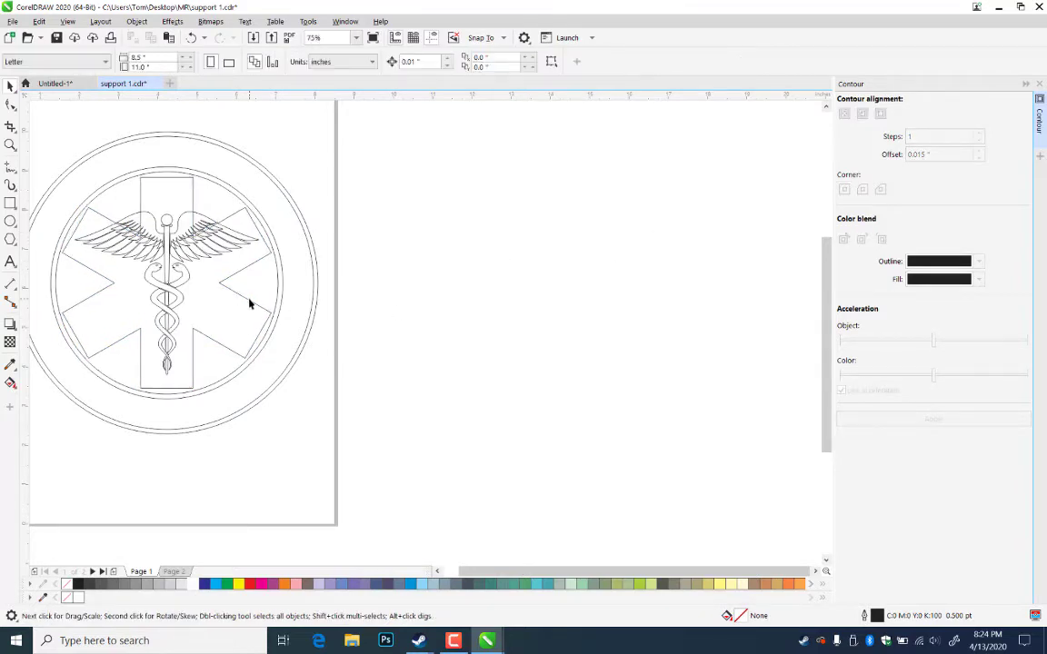
- Shrink the six-armed star proportionally from its center to about 4.81 by 4.86 inches
drag(275, 173, 270, 183)
click(470, 219)
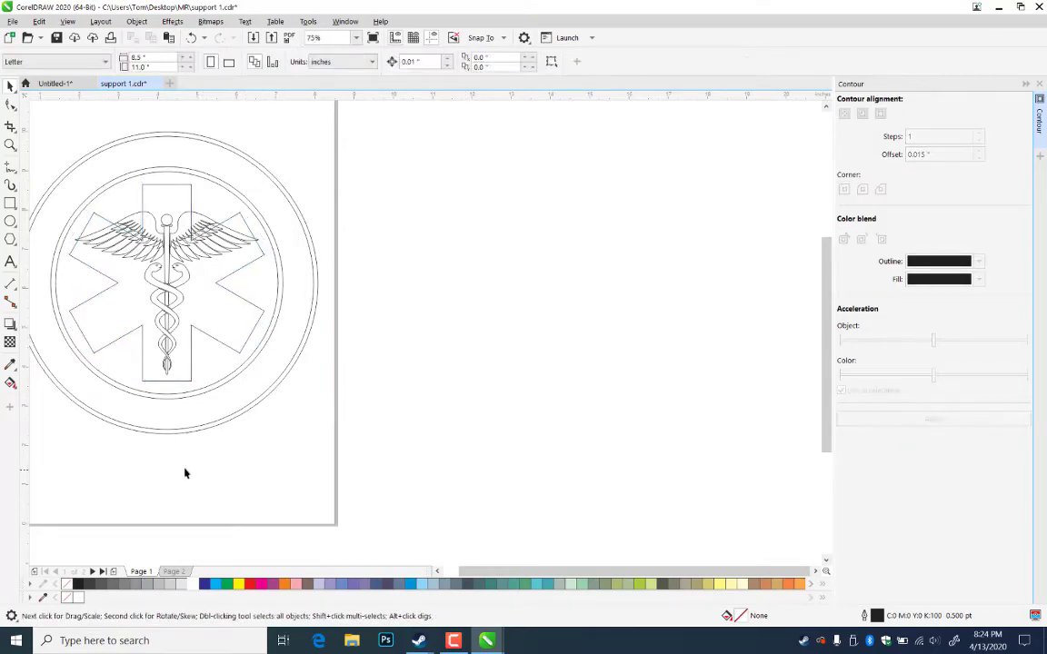
drag(186, 472, 428, 462)
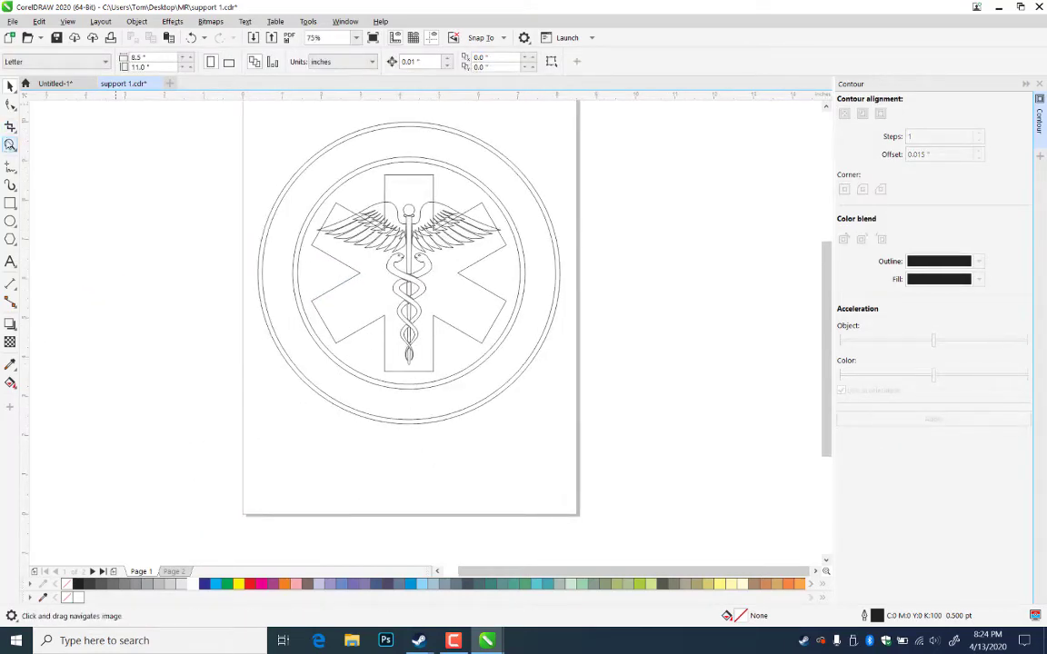
click(10, 145)
drag(240, 121, 628, 417)
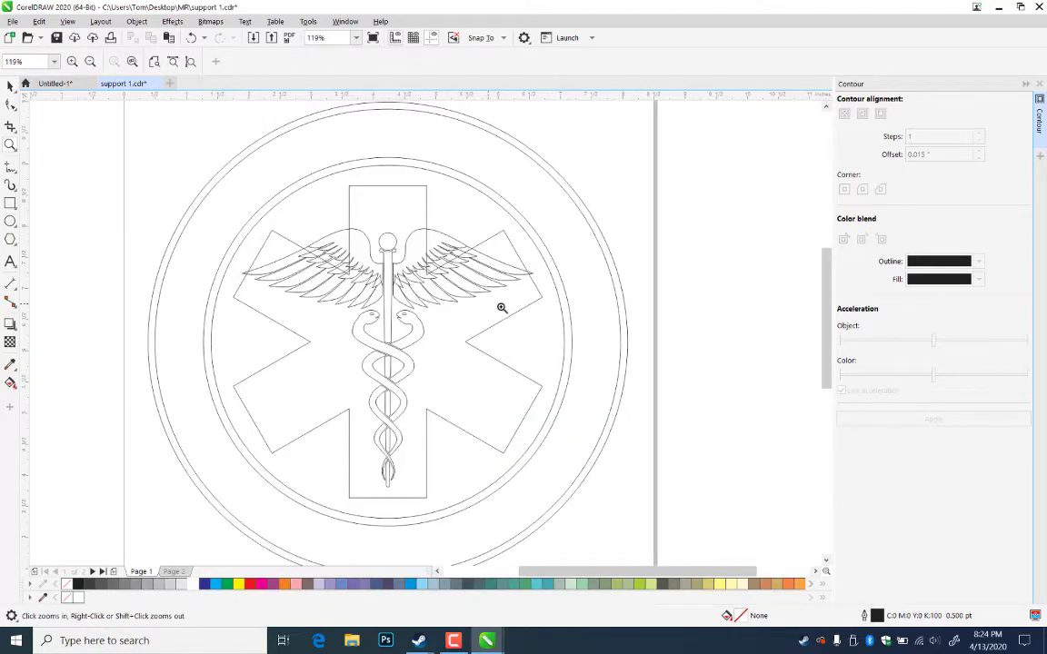
click(10, 84)
click(513, 253)
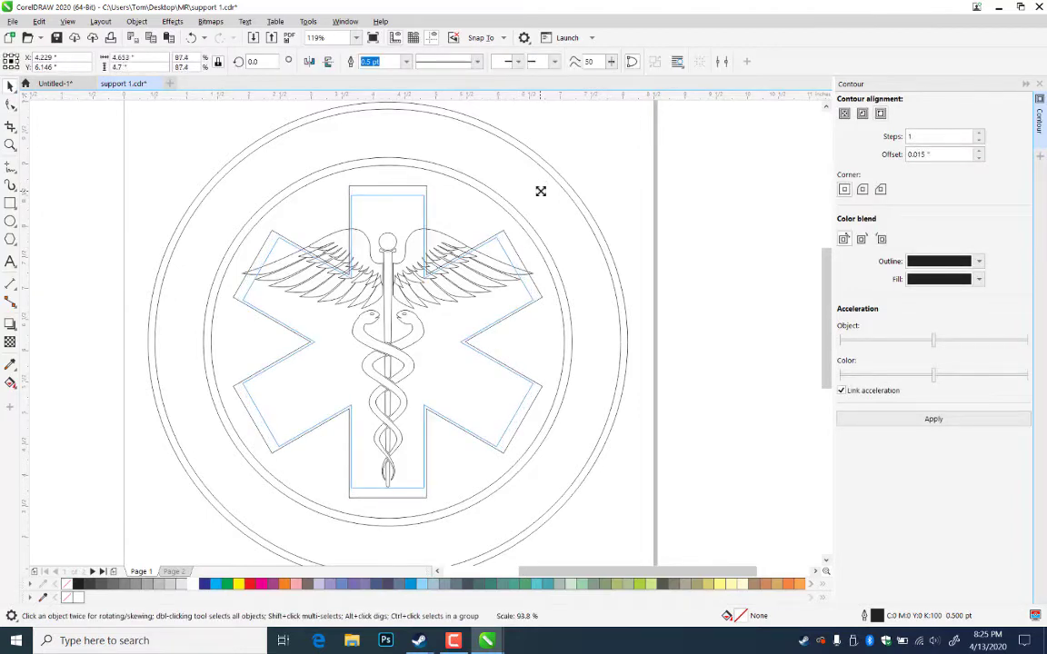
drag(540, 190, 542, 182)
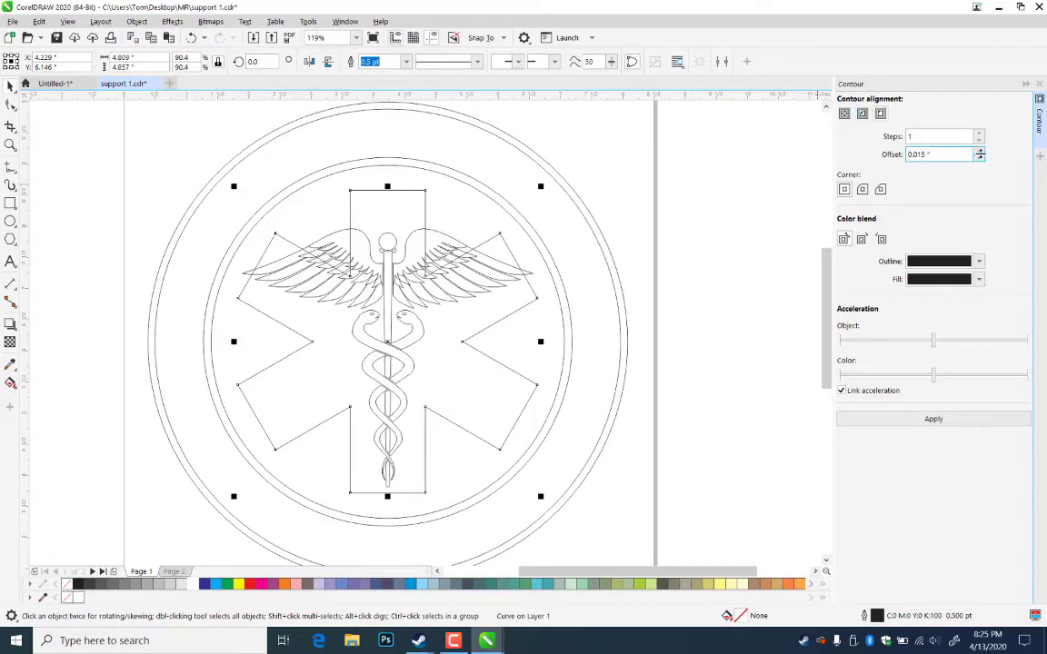
- Add a one-step outside contour with a 0.105-inch offset to the star and break the contour apart
click(979, 151)
click(979, 152)
click(965, 416)
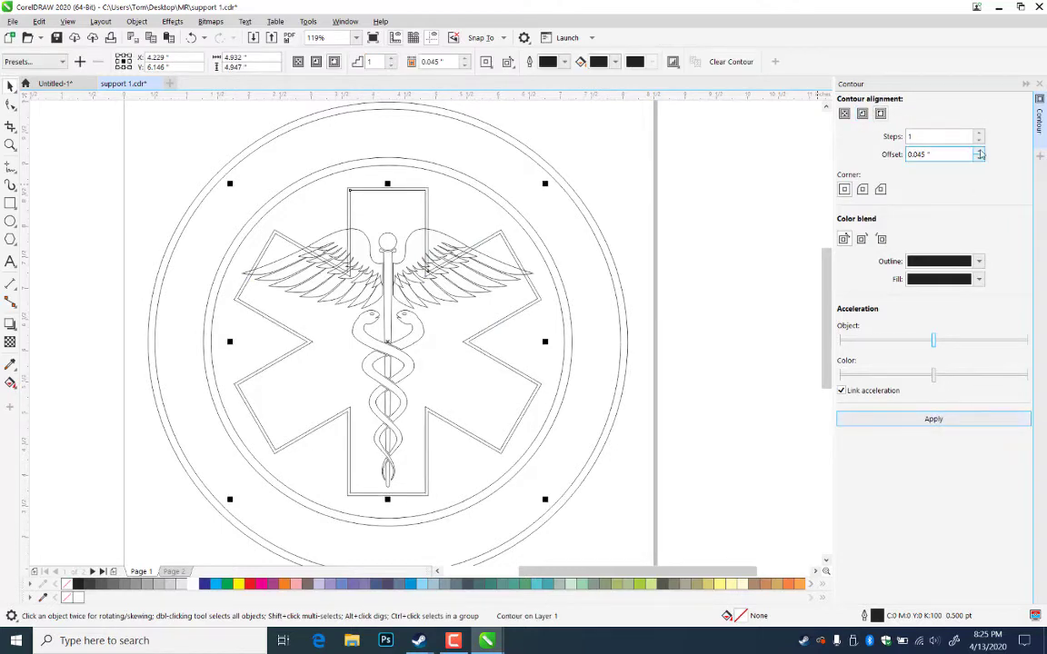
click(979, 152)
click(979, 151)
click(986, 419)
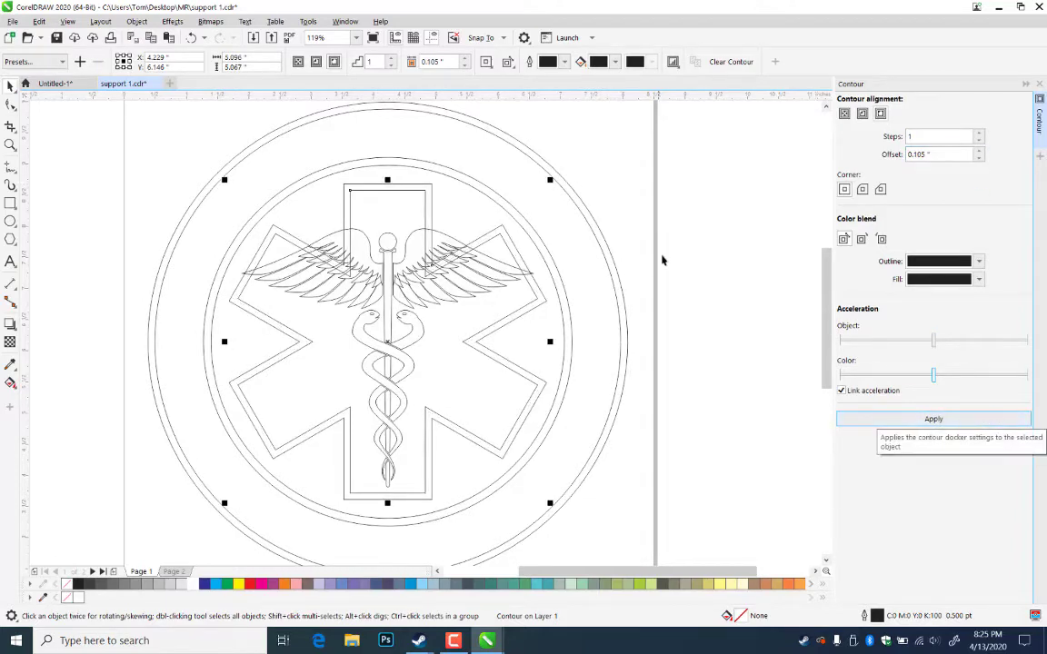
key(ctrl+k)
click(674, 227)
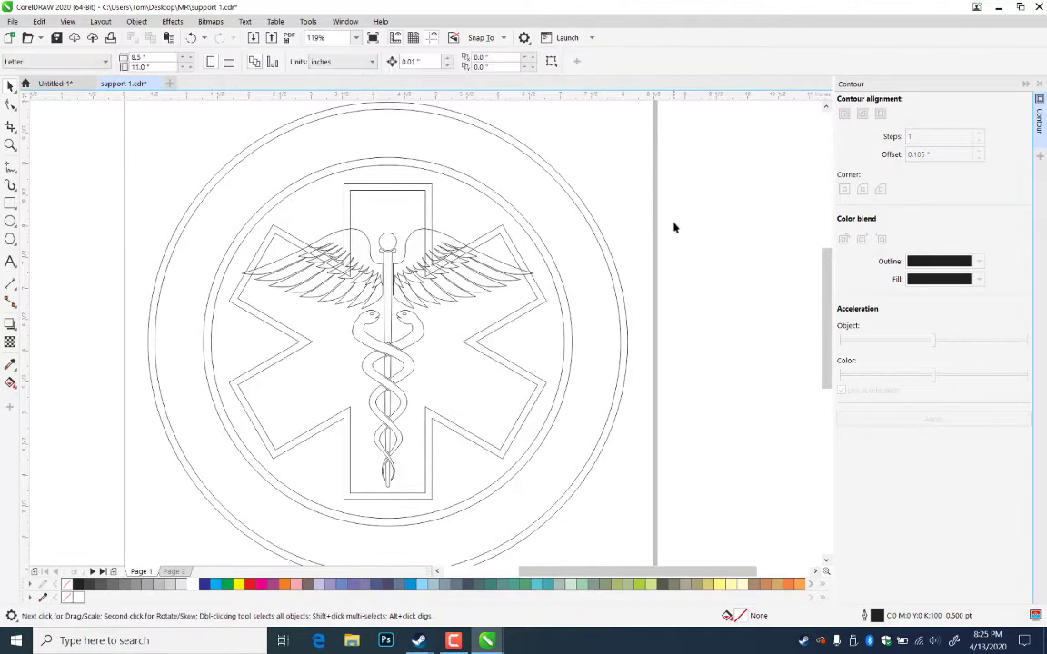
- Try shrinking the caduceus group to about 3.80 by 3.37 inches and moving it down within the star, and undo these changes
drag(658, 211, 178, 496)
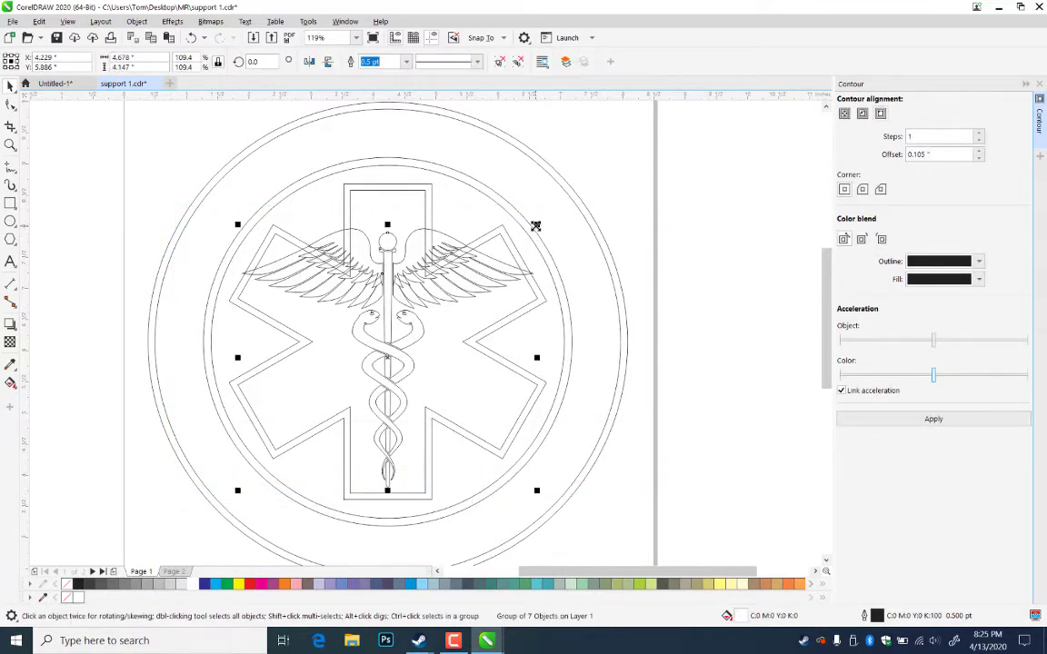
drag(536, 226, 509, 246)
drag(446, 289, 446, 319)
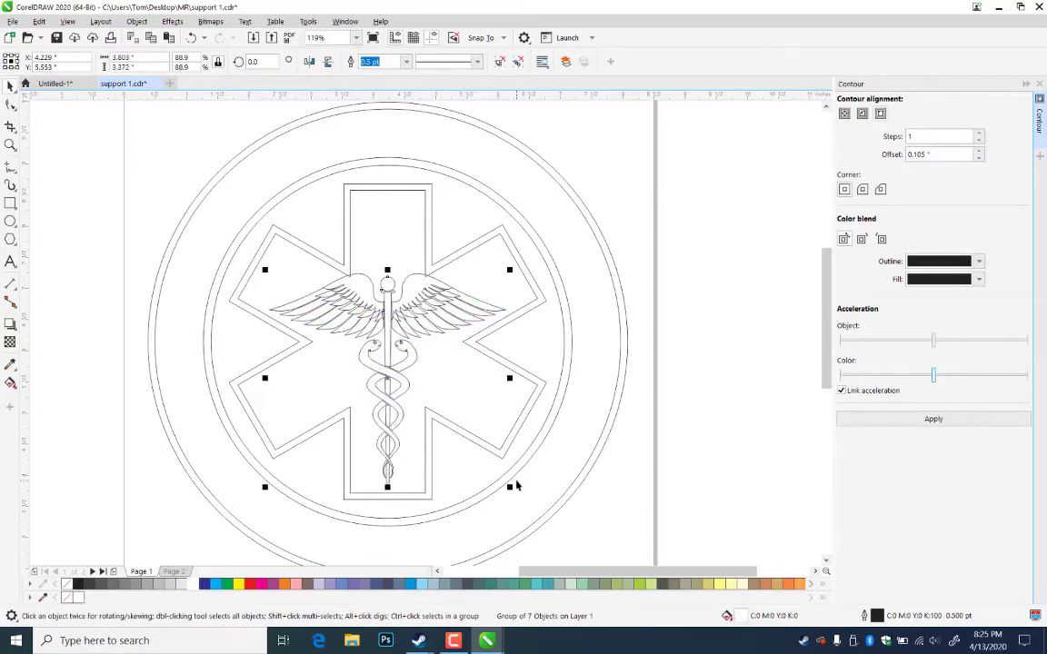
key(ctrl+z)
key(ctrl+z)
key(ctrl+z)
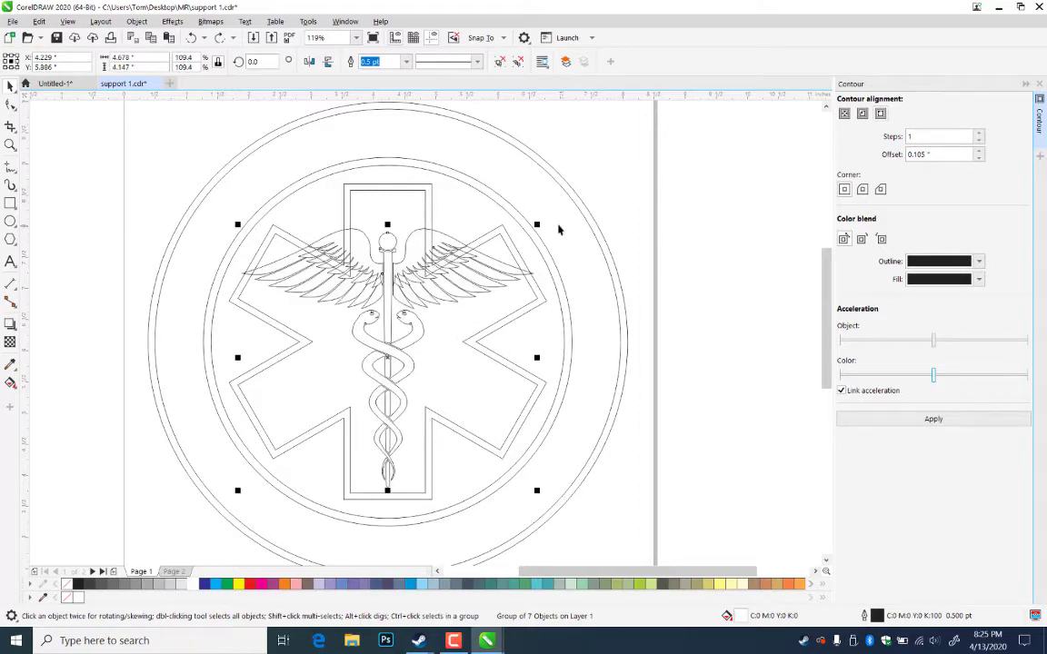
- Shrink the caduceus group proportionally to about 4.13 by 3.66 inches, shift it slightly down within the star, and save the drawing
drag(536, 223, 519, 239)
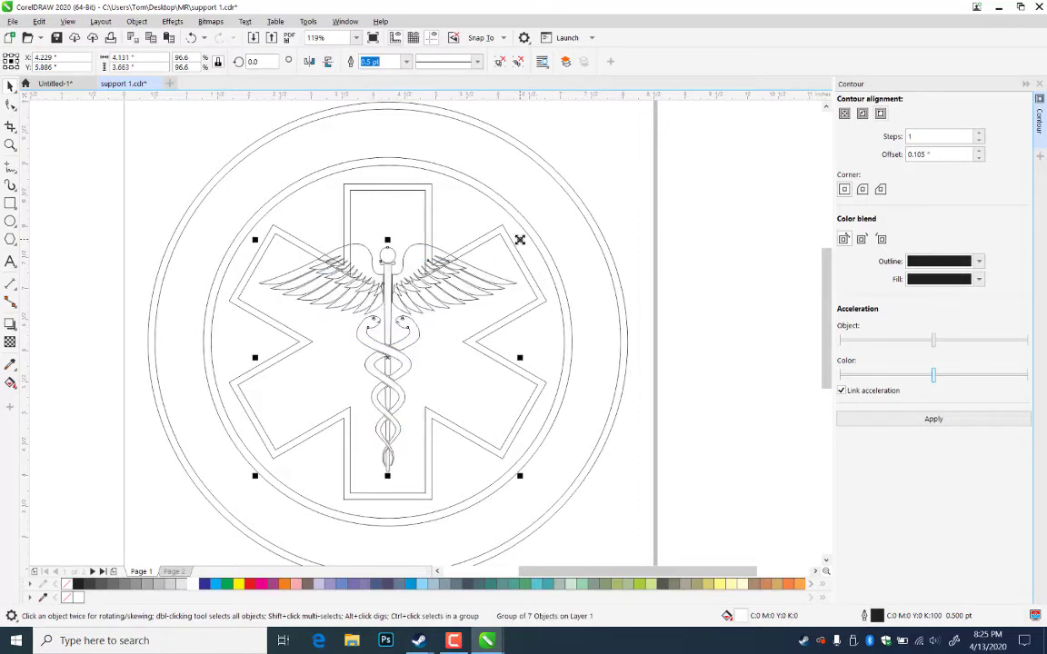
drag(460, 301, 460, 309)
click(695, 439)
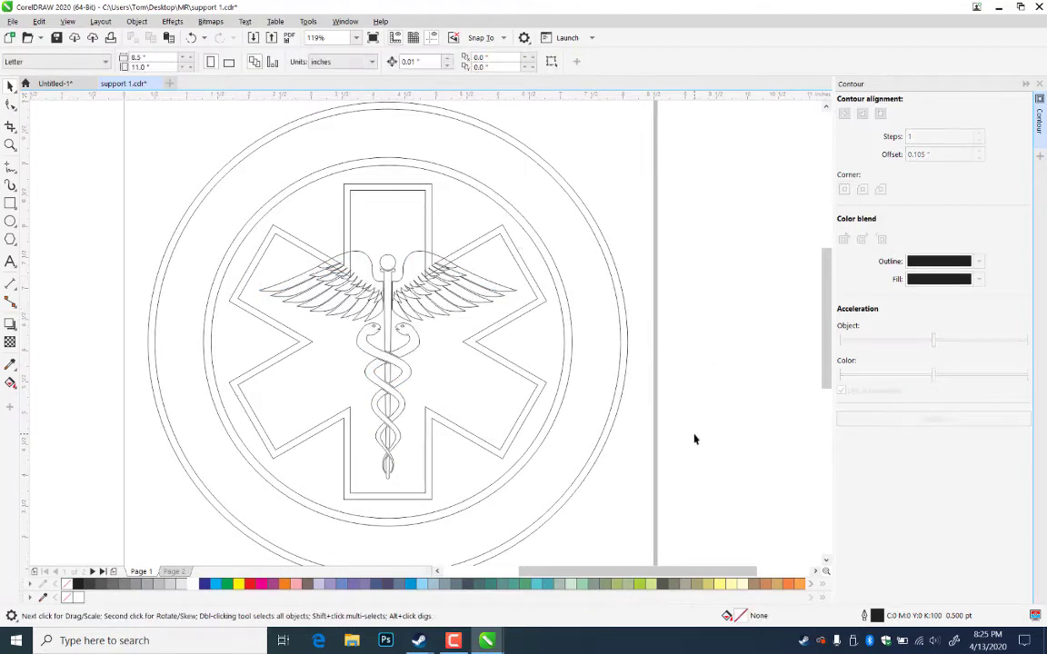
key(ctrl+s)
- Add artistic text over the emblem's upper part reading SUPPORT YOUR on one line and LOCAL NURSE on the next
click(10, 261)
click(198, 138)
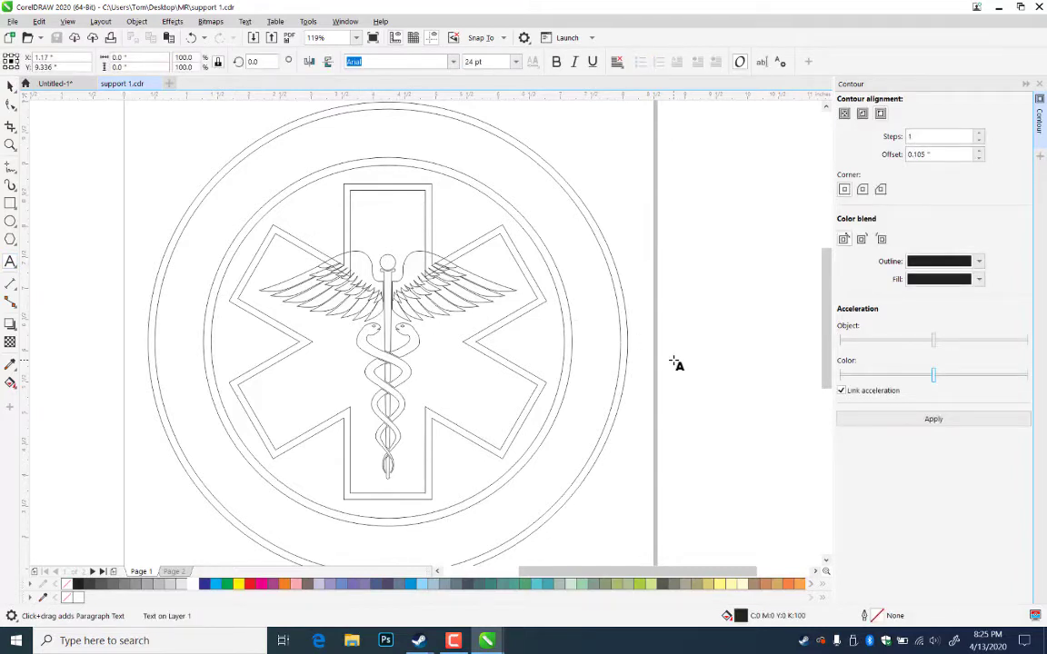
text(SUPPORT)
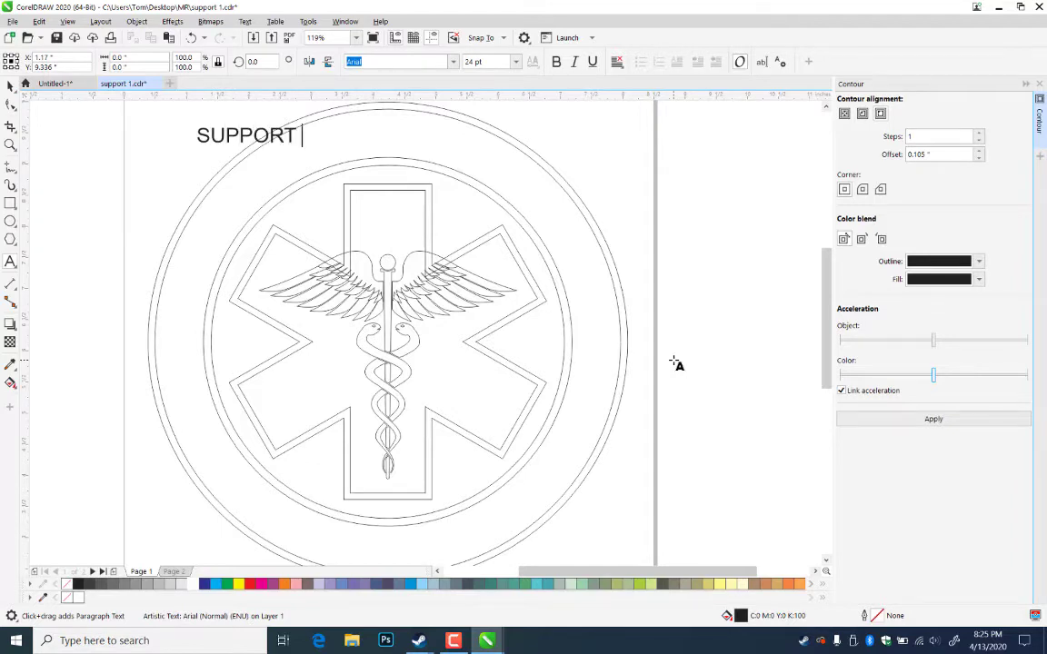
text( YOUR )
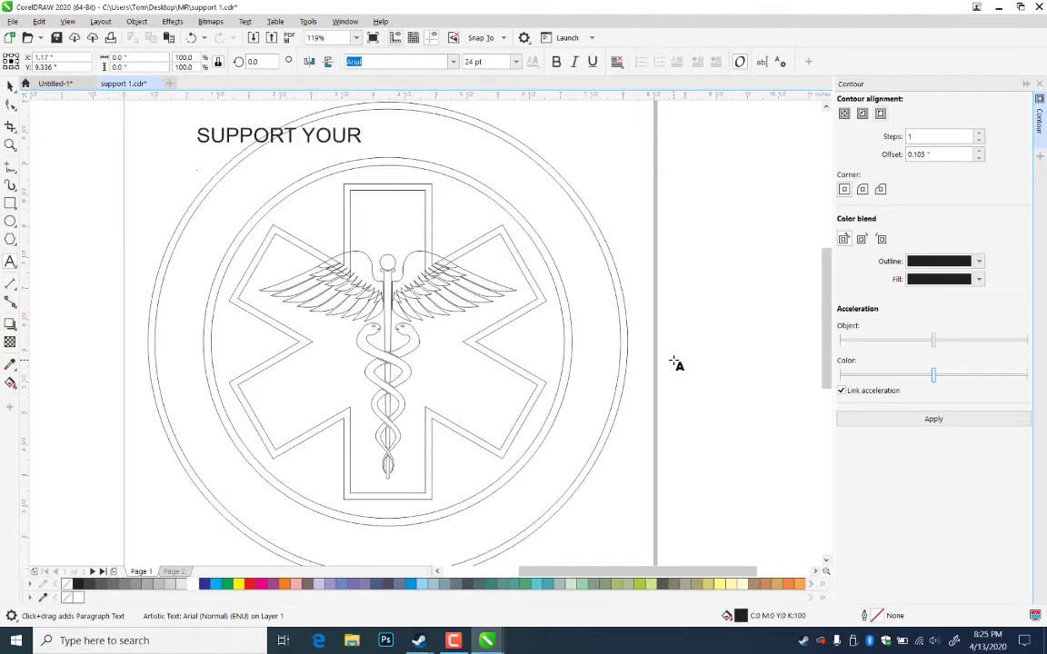
text(LOCAL)
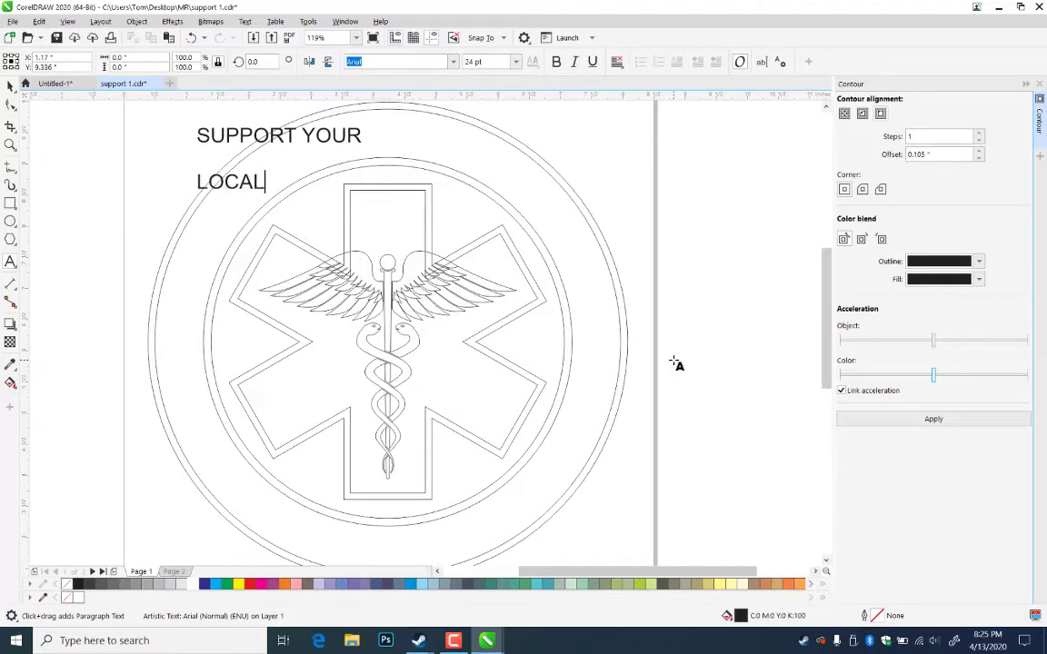
text(NURSE)
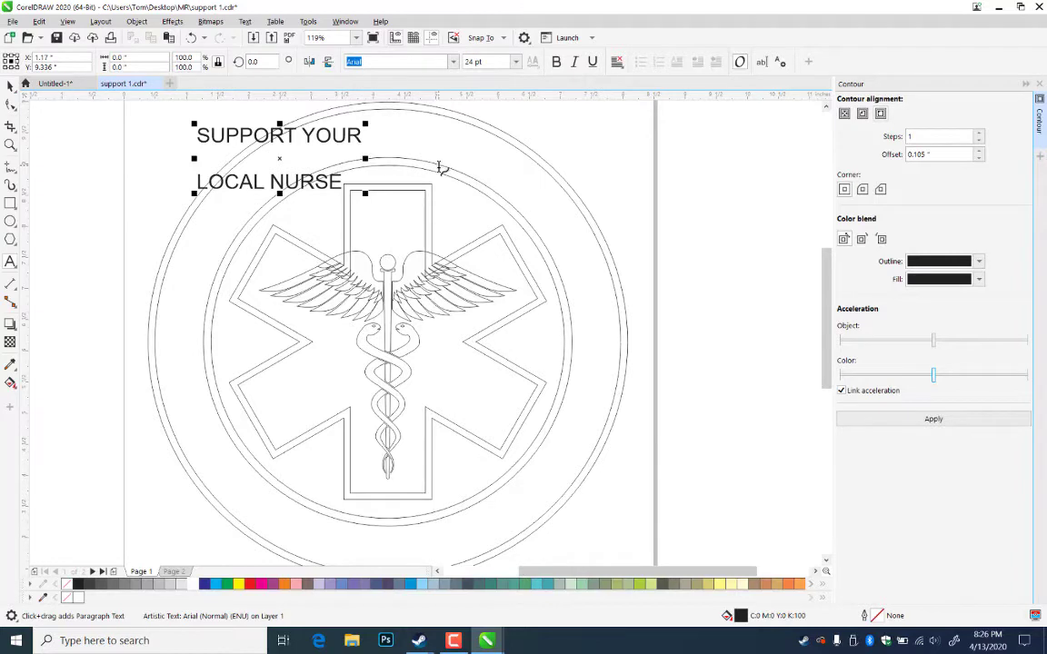
- Break the text into separate lines, placing LOCAL NURSE at the ring's lower part and SUPPORT YOUR at its upper part
key(ctrl+k)
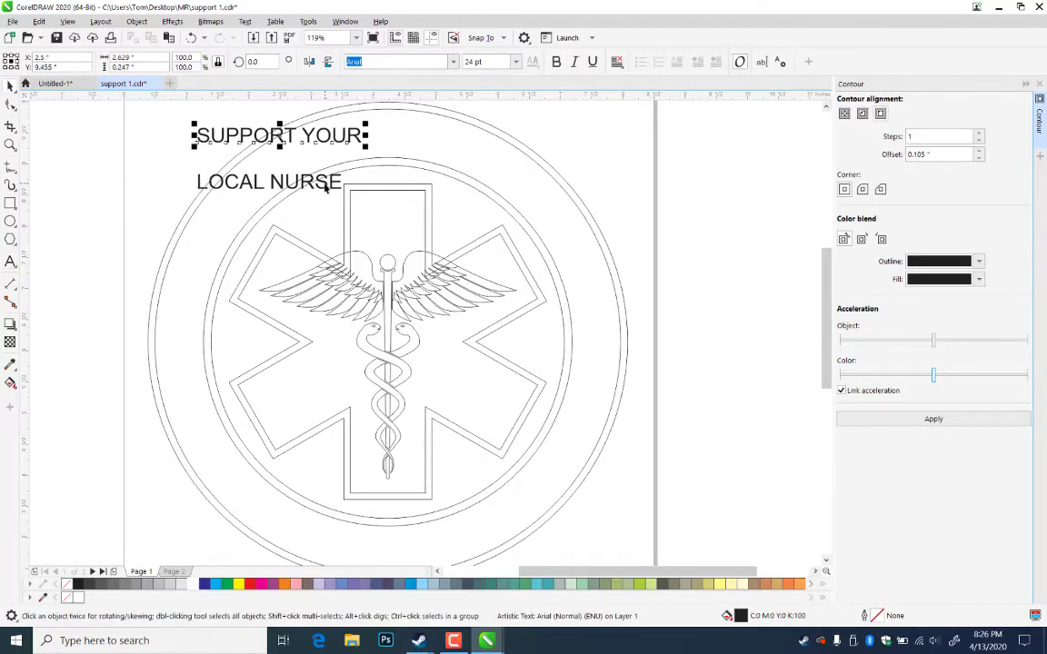
drag(325, 186, 420, 522)
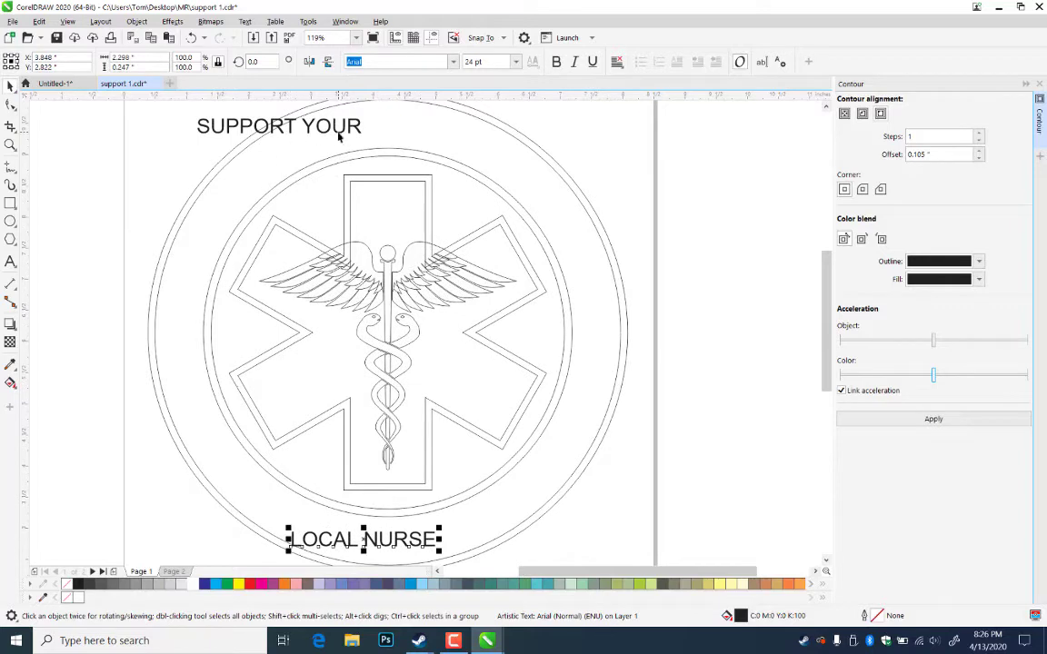
drag(339, 135, 432, 142)
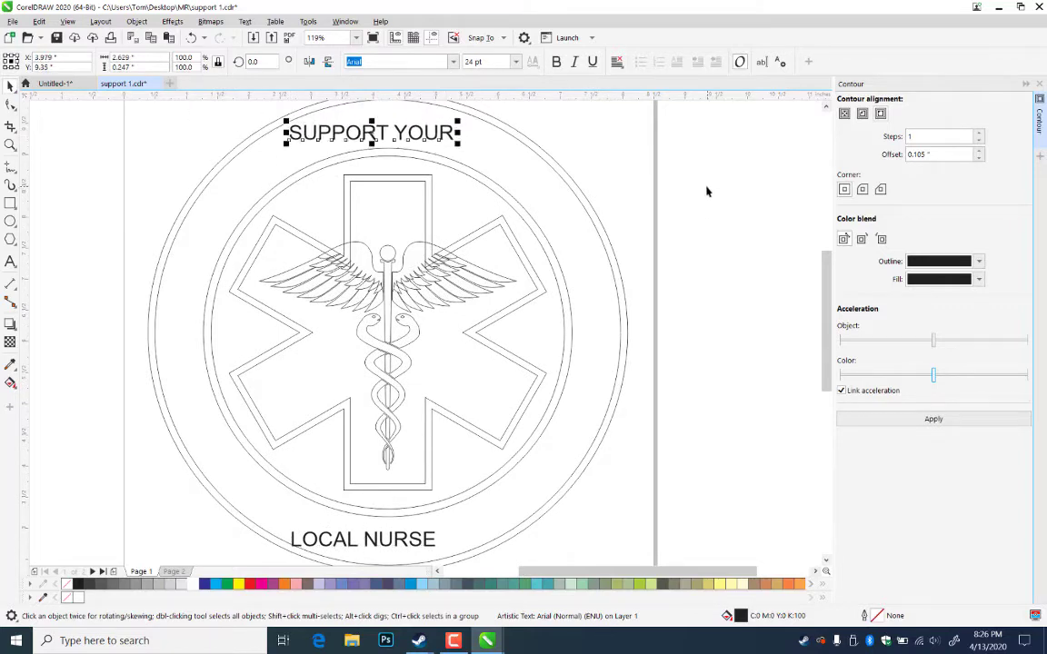
click(730, 445)
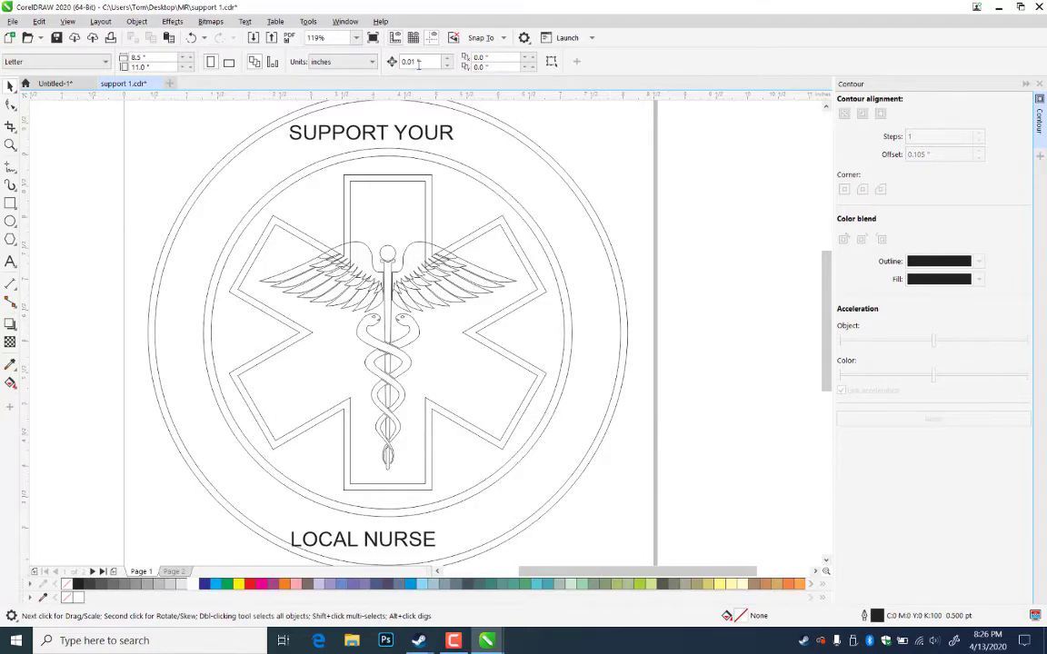
- Change the font of both the SUPPORT YOUR and LOCAL NURSE texts to BankGothic Md BT
click(444, 137)
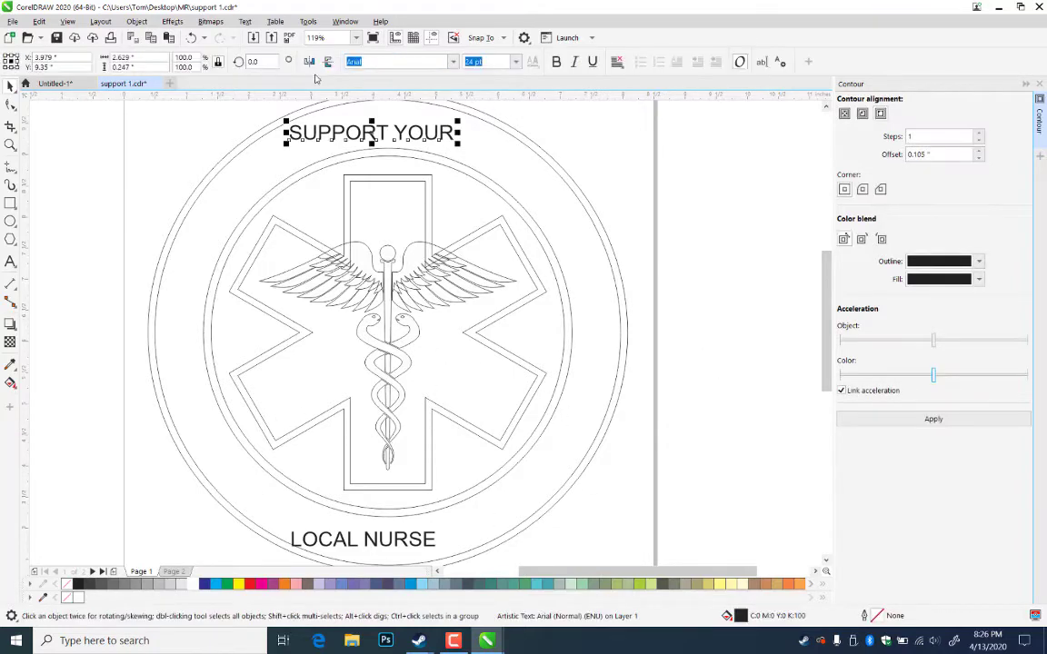
click(453, 62)
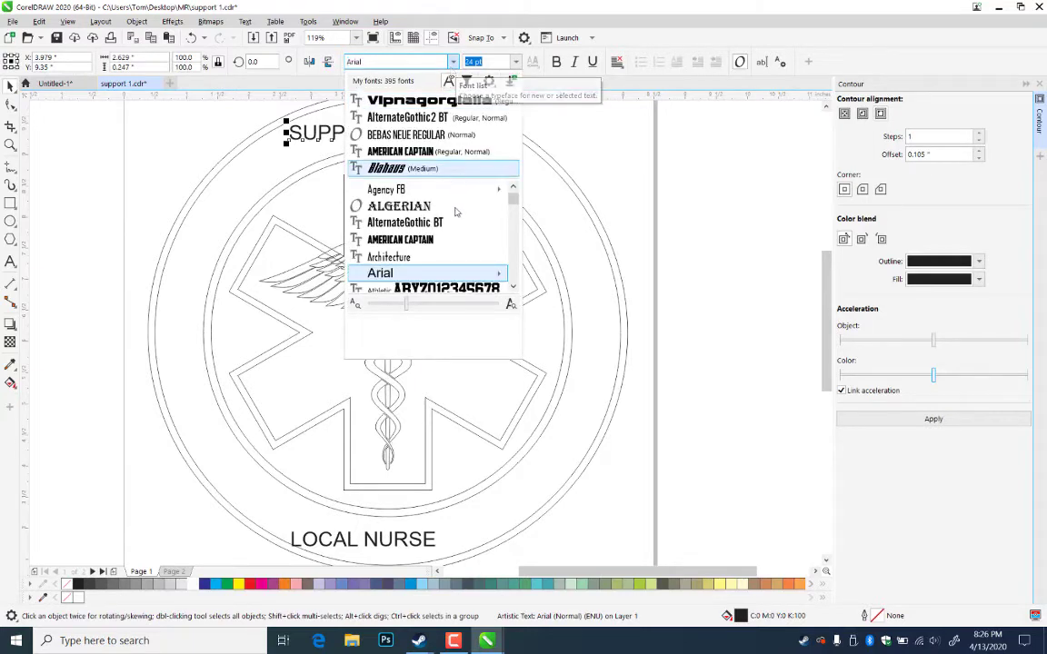
scroll(460, 231, down, 2)
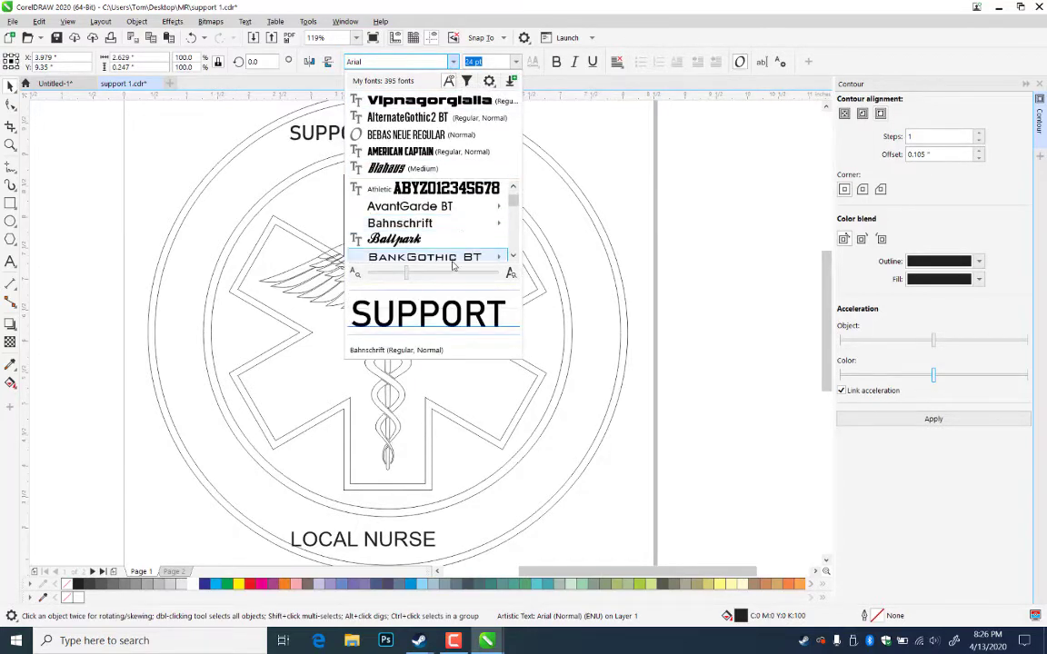
mouse_move(451, 259)
click(578, 277)
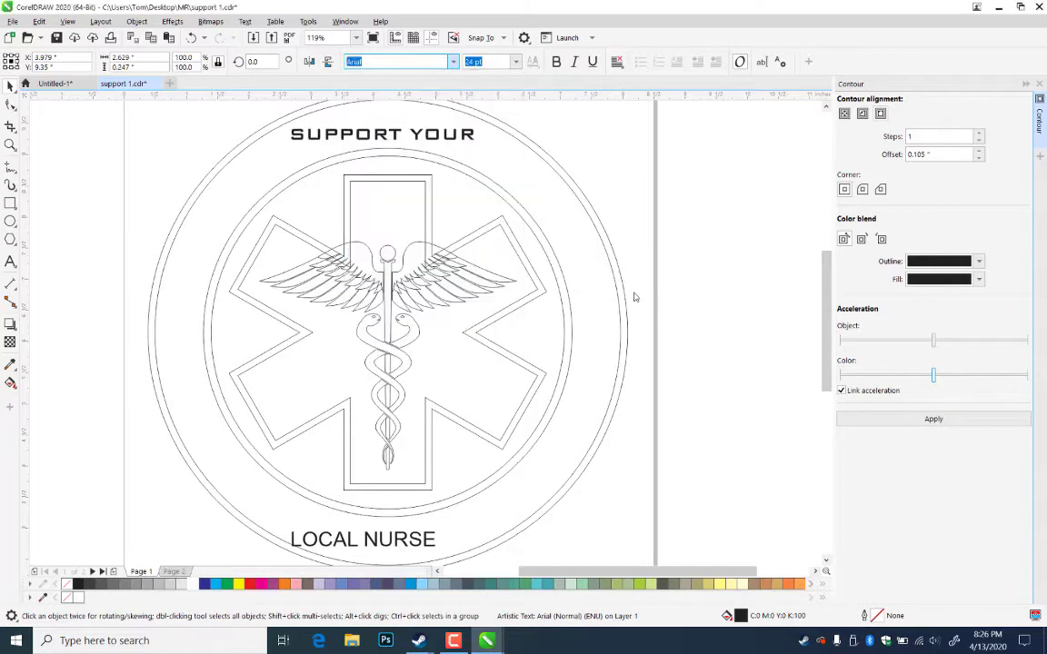
click(429, 541)
click(407, 61)
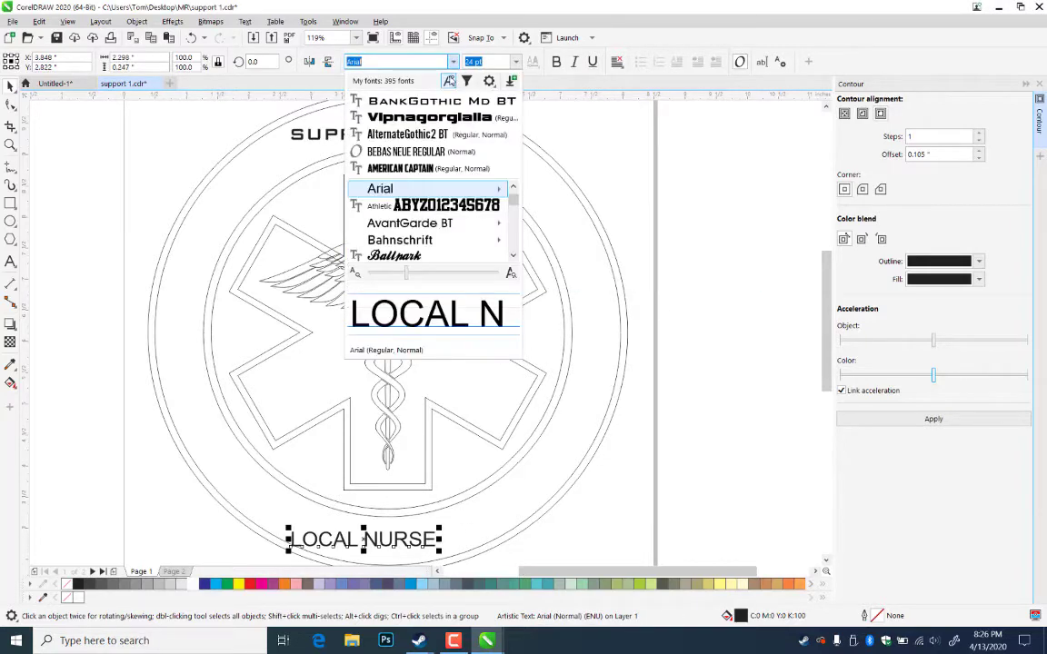
click(440, 101)
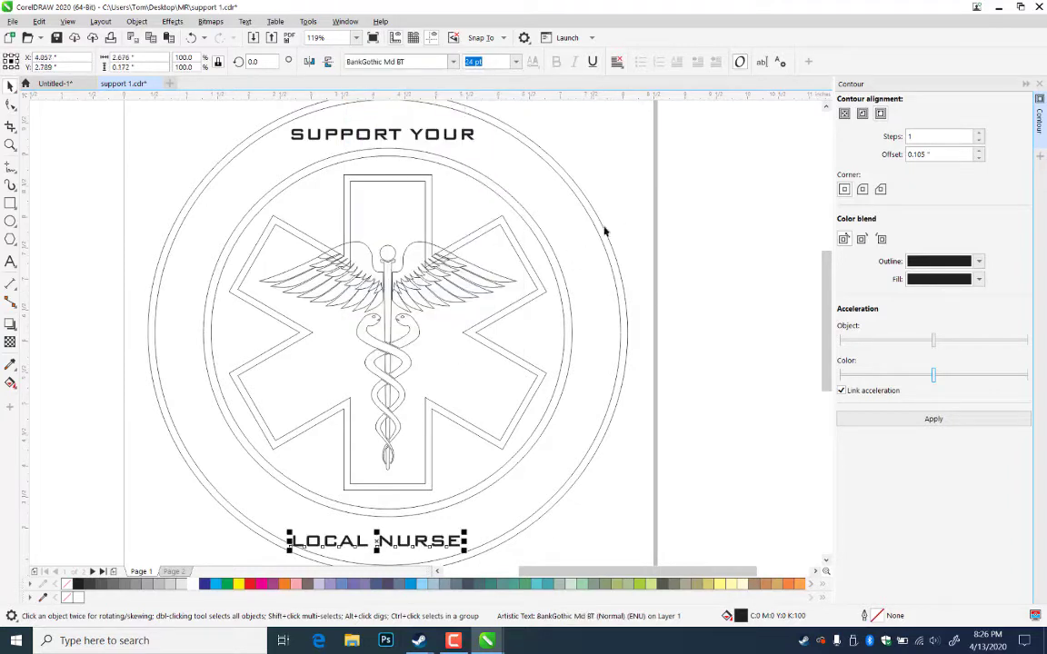
key(Escape)
- Enlarge both text lines together to about 47.9 pt and move them down over the middle of the emblem
click(465, 136)
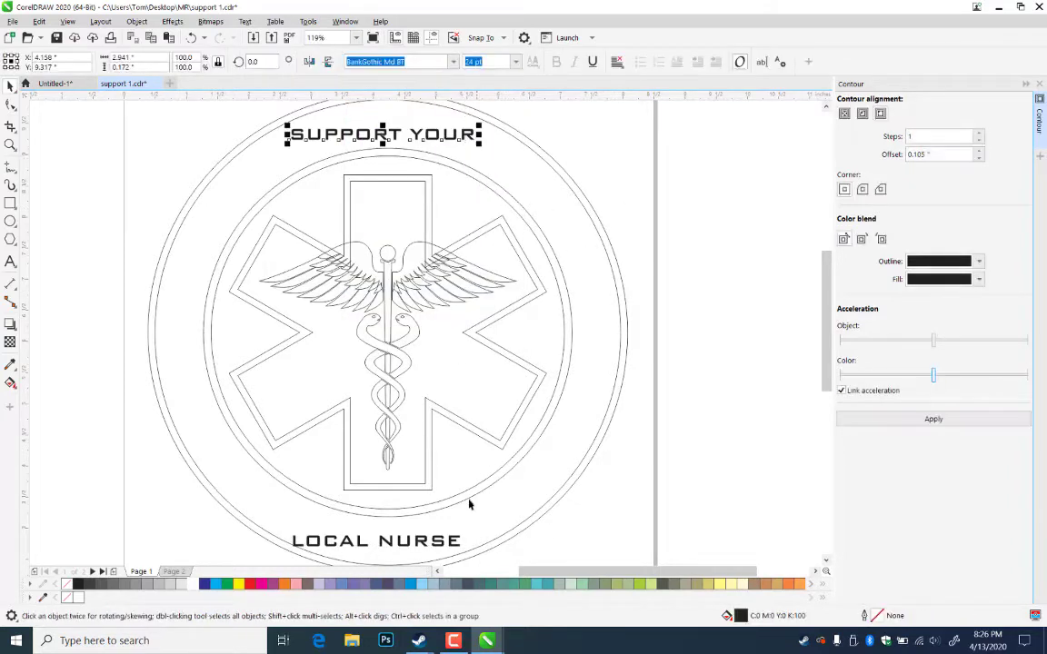
double_click(444, 545)
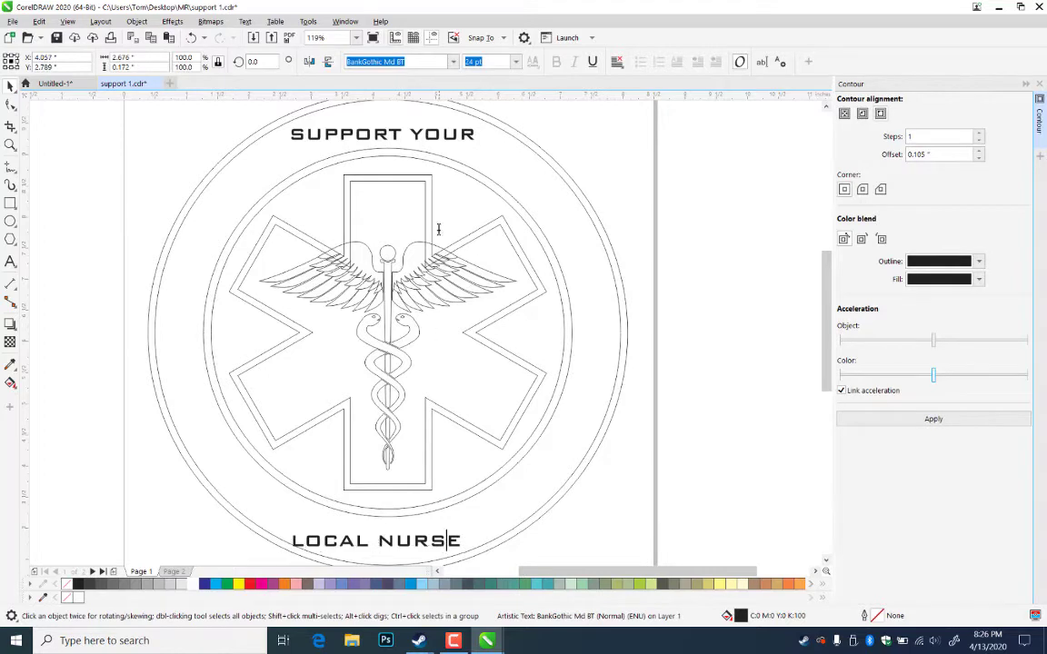
key(shift+Left)
click(10, 86)
drag(443, 542, 568, 220)
shift+click(446, 142)
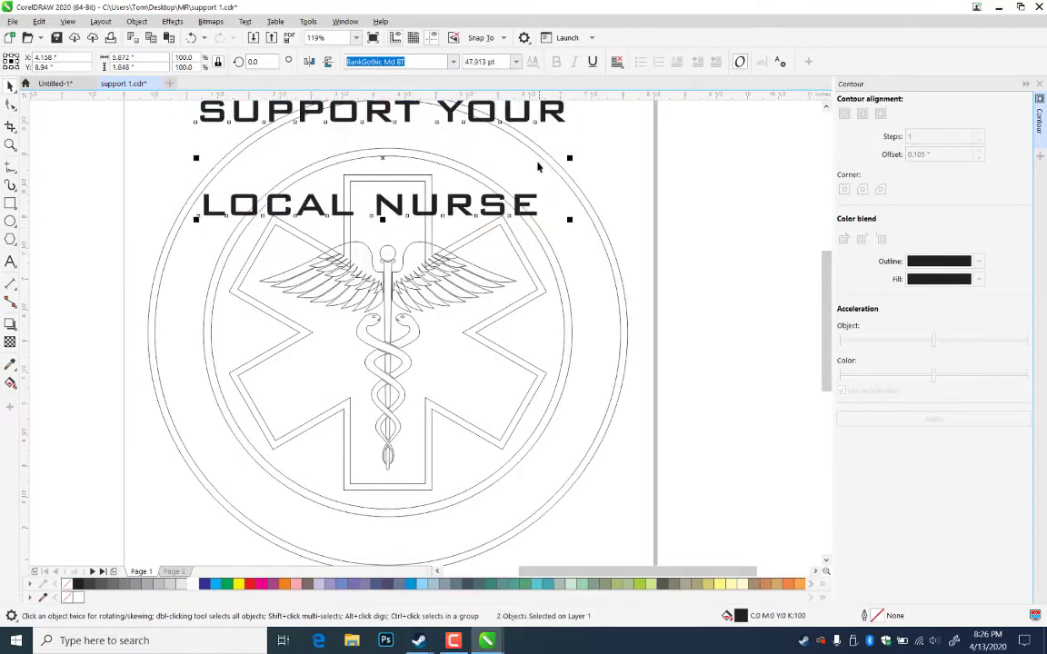
drag(524, 120, 527, 351)
click(533, 362)
- Fit SUPPORT YOUR along the top of the inner double ring's outer circle, offset about 0.25 inch outward
click(480, 323)
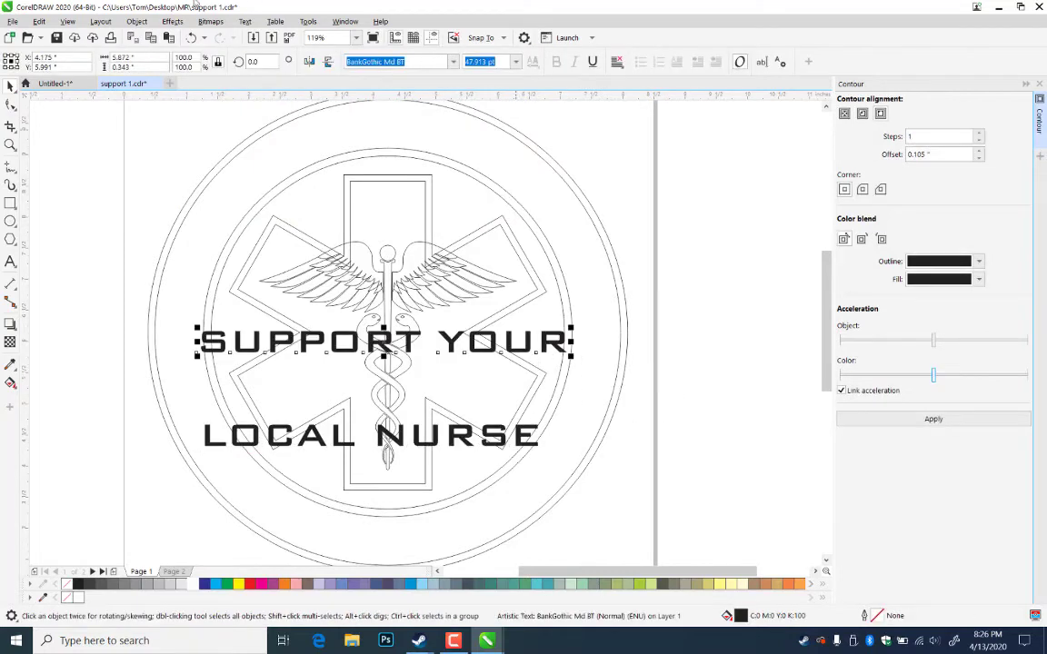
click(245, 21)
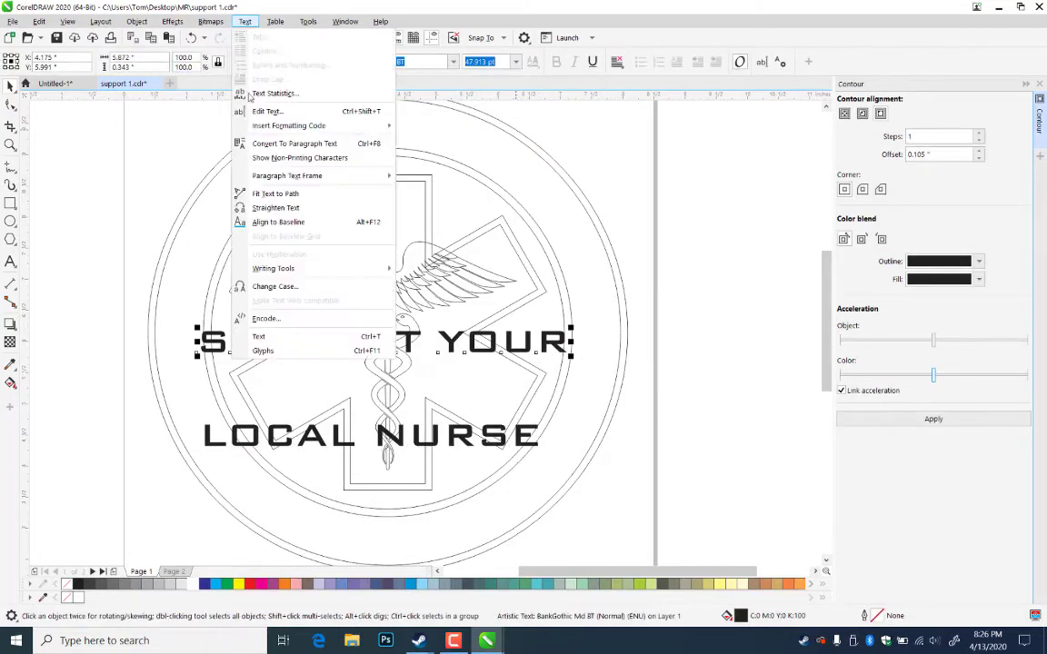
click(257, 193)
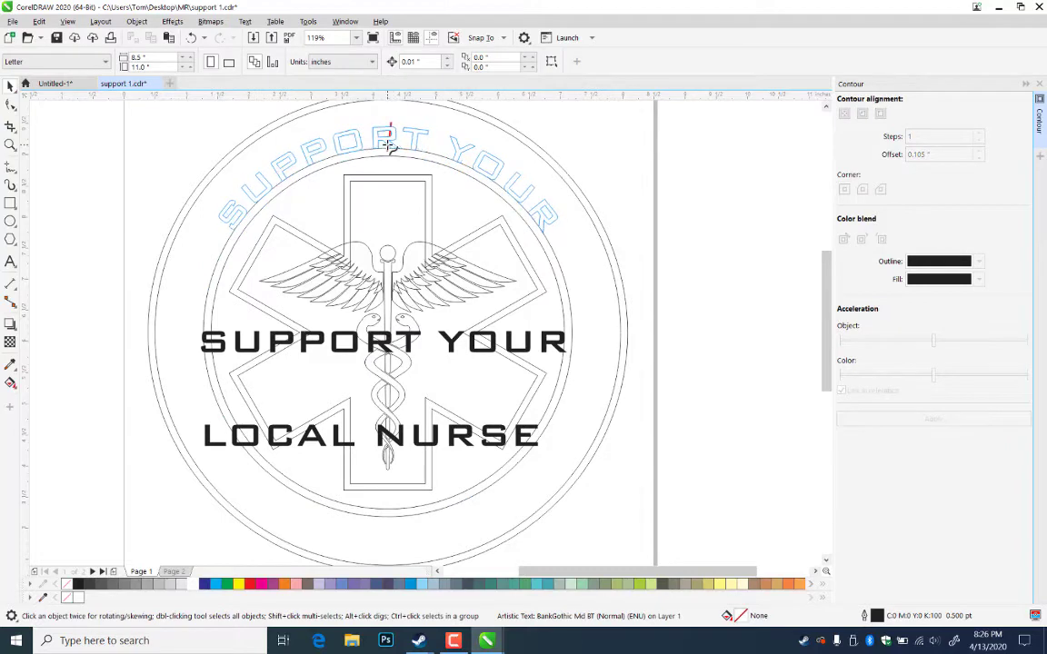
click(389, 143)
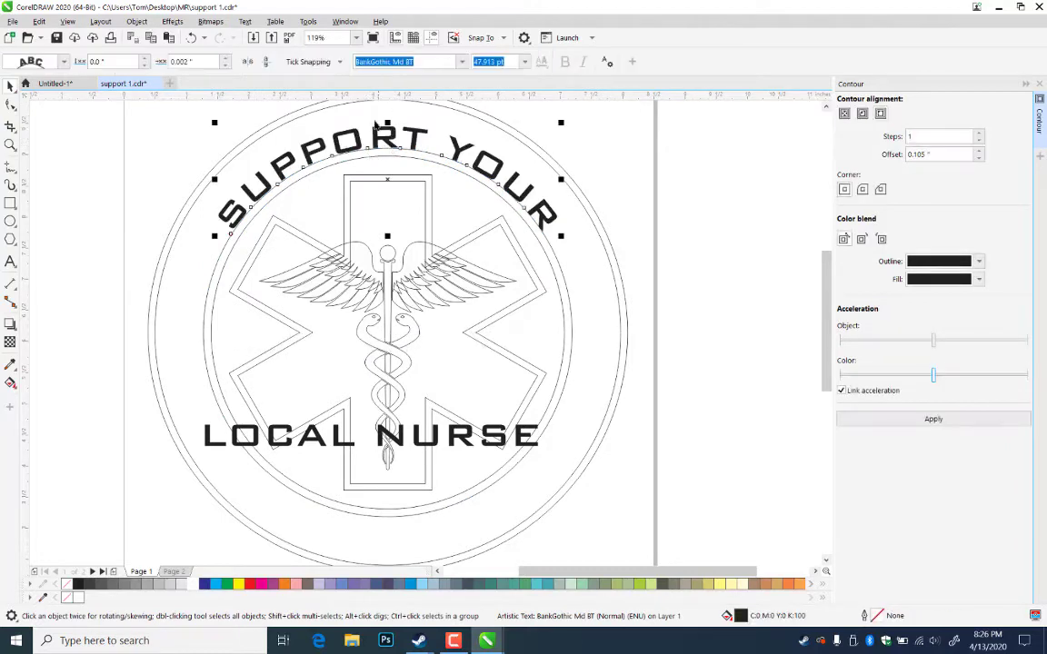
drag(334, 136, 336, 137)
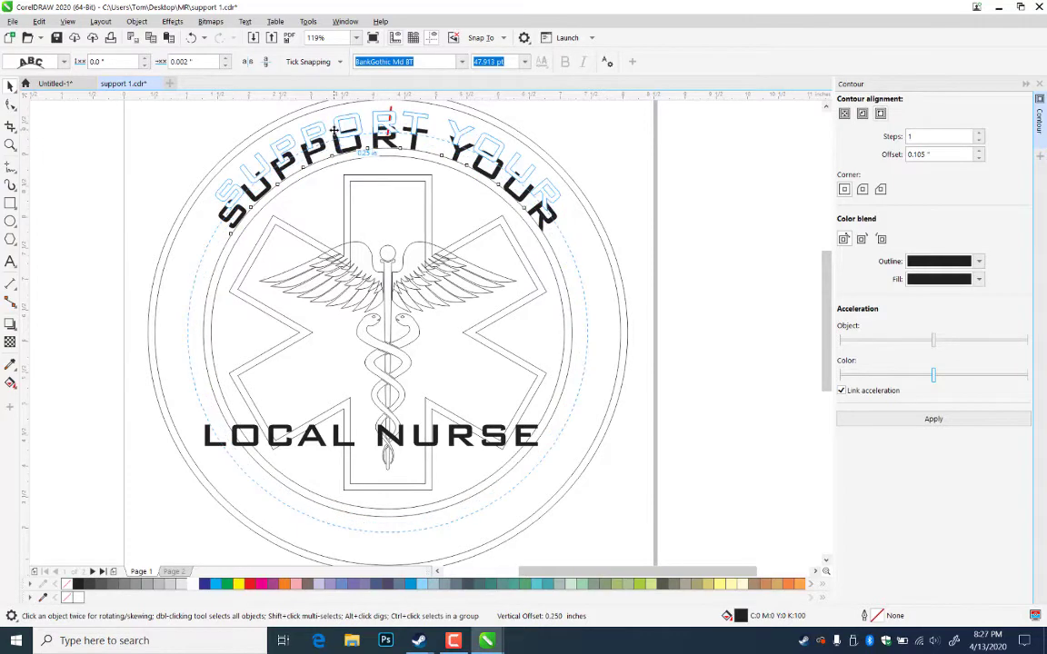
- Adjust the curved SUPPORT YOUR text's distance from its circle to about 0.218 inch, centering it between the double rings
click(10, 146)
click(399, 177)
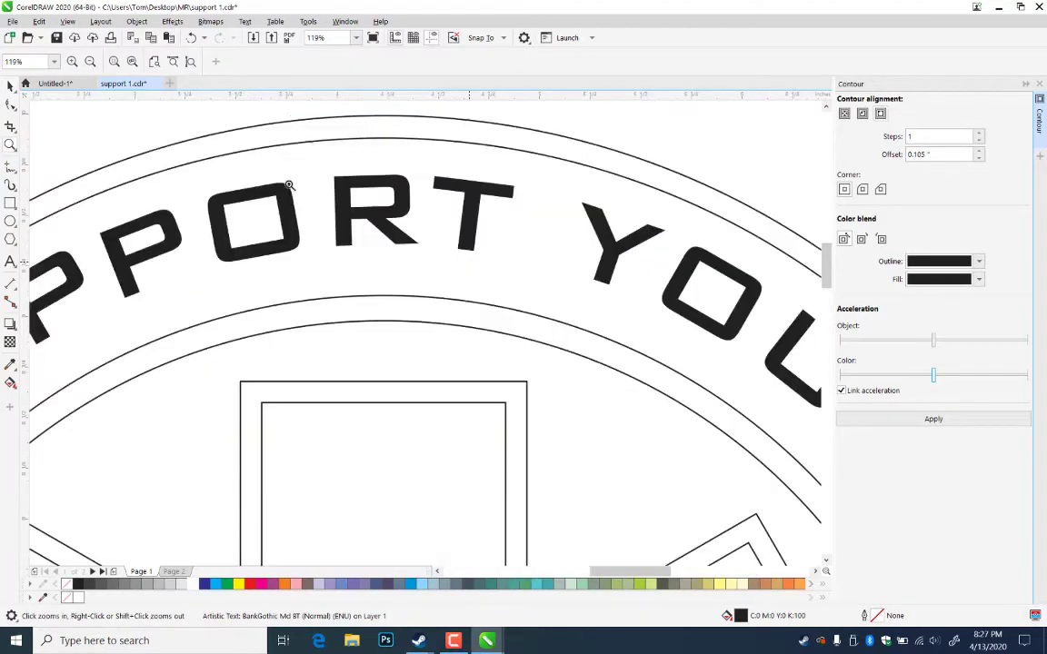
click(10, 85)
click(397, 232)
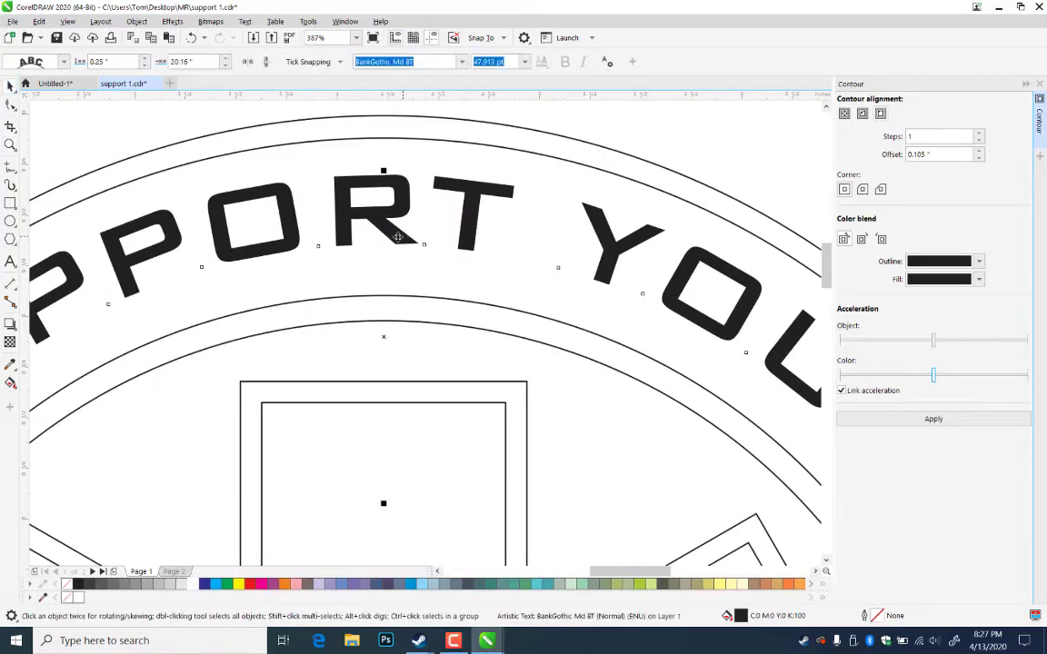
drag(397, 236, 397, 248)
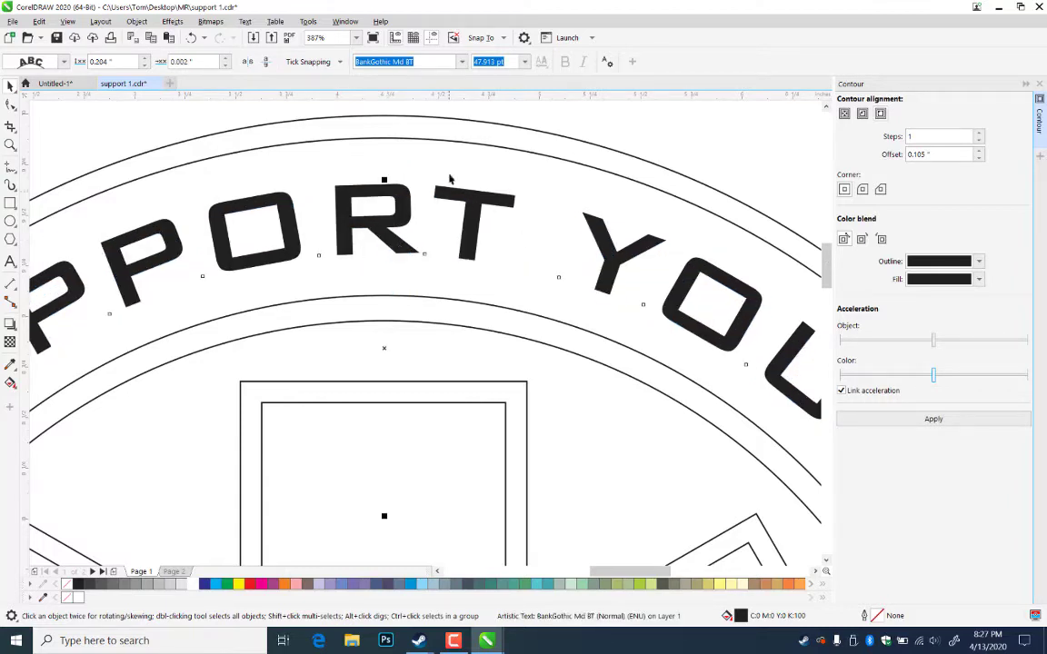
drag(396, 247, 402, 250)
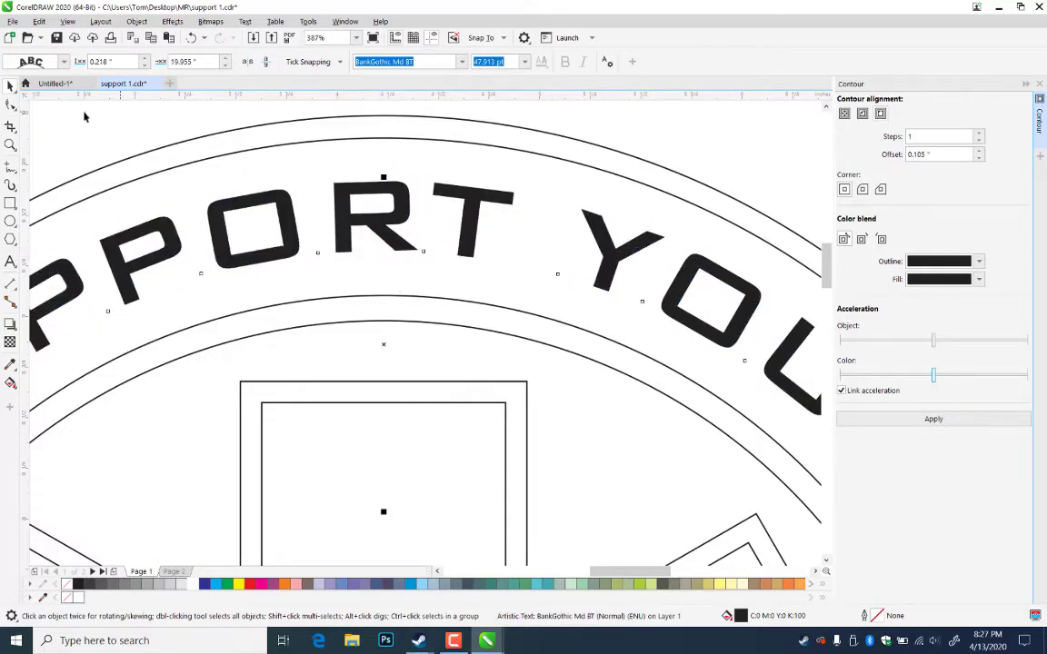
click(10, 144)
right_click(466, 427)
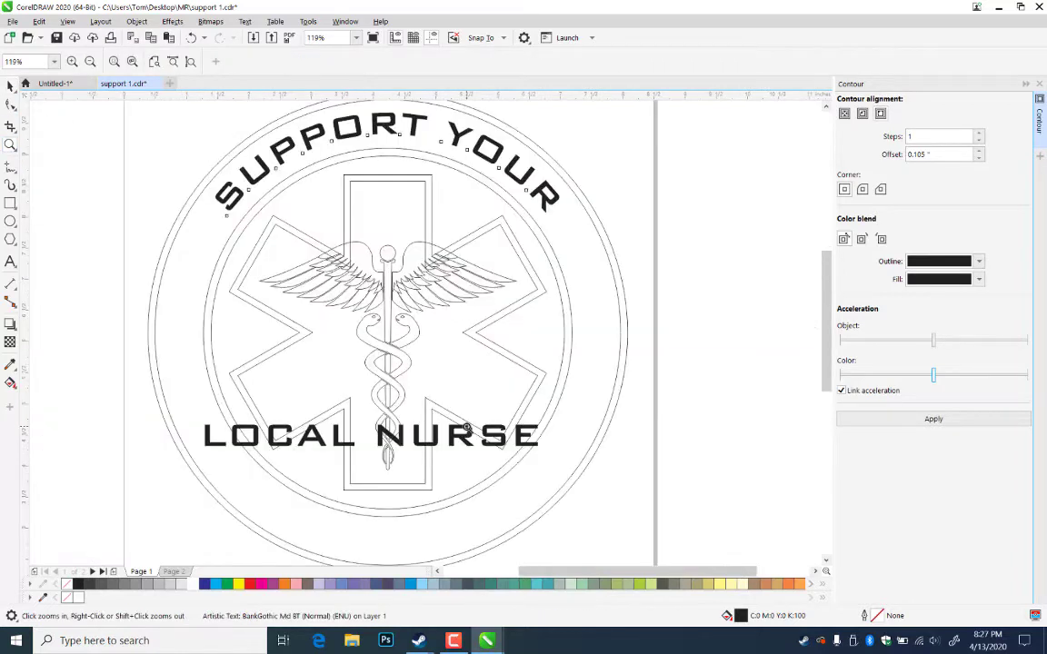
- Fit the LOCAL NURSE text to the outer double ring, centered along the bottom of the emblem
click(10, 84)
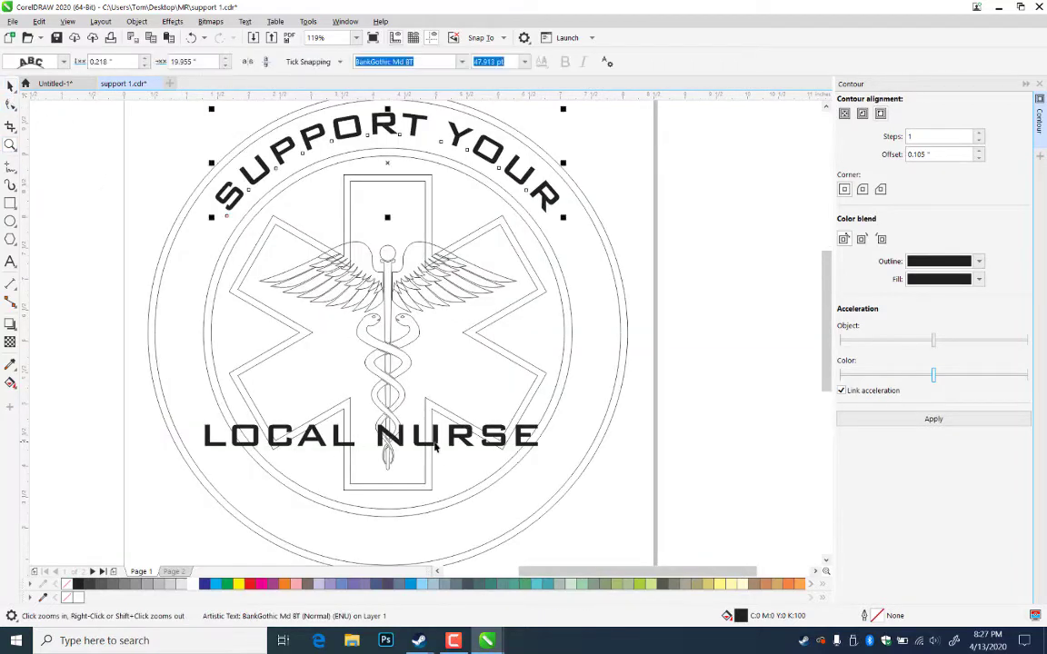
click(435, 445)
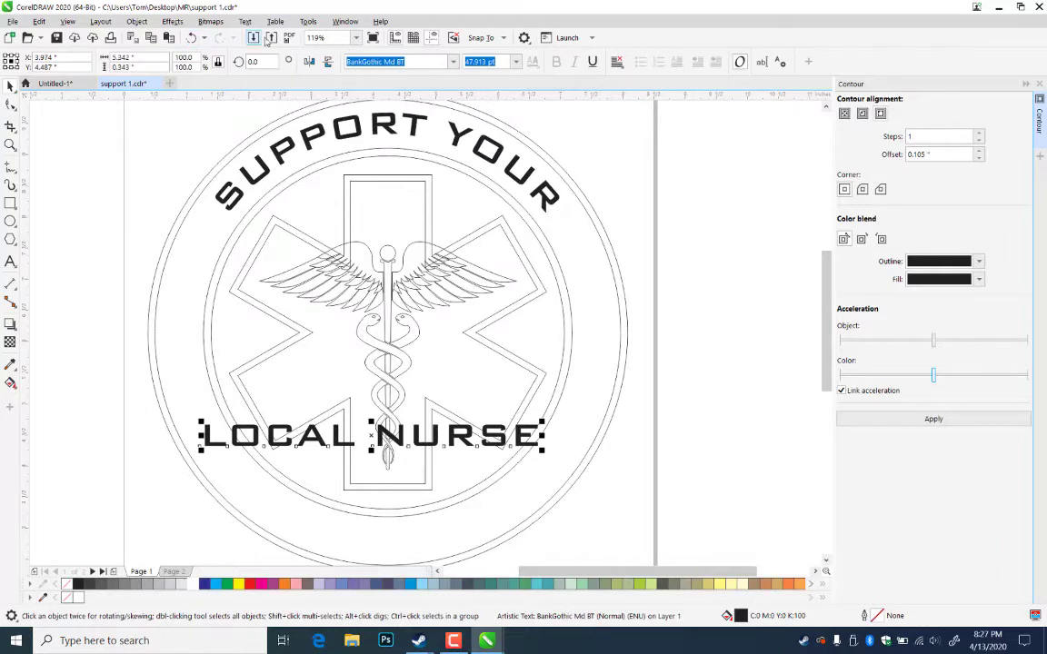
click(245, 21)
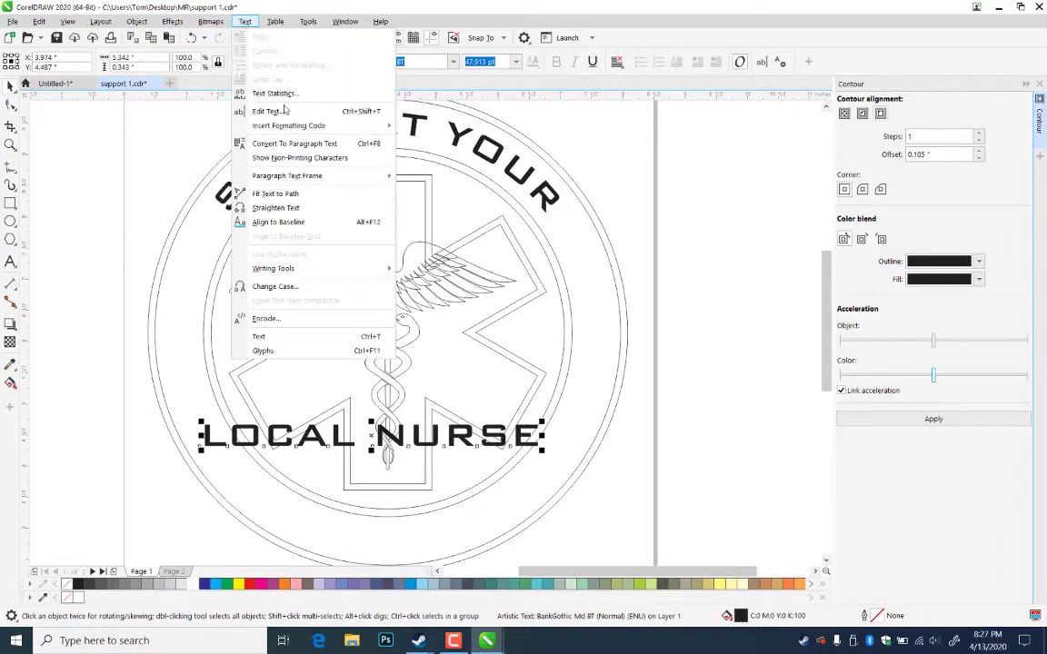
click(274, 193)
scroll(400, 561, down, 1)
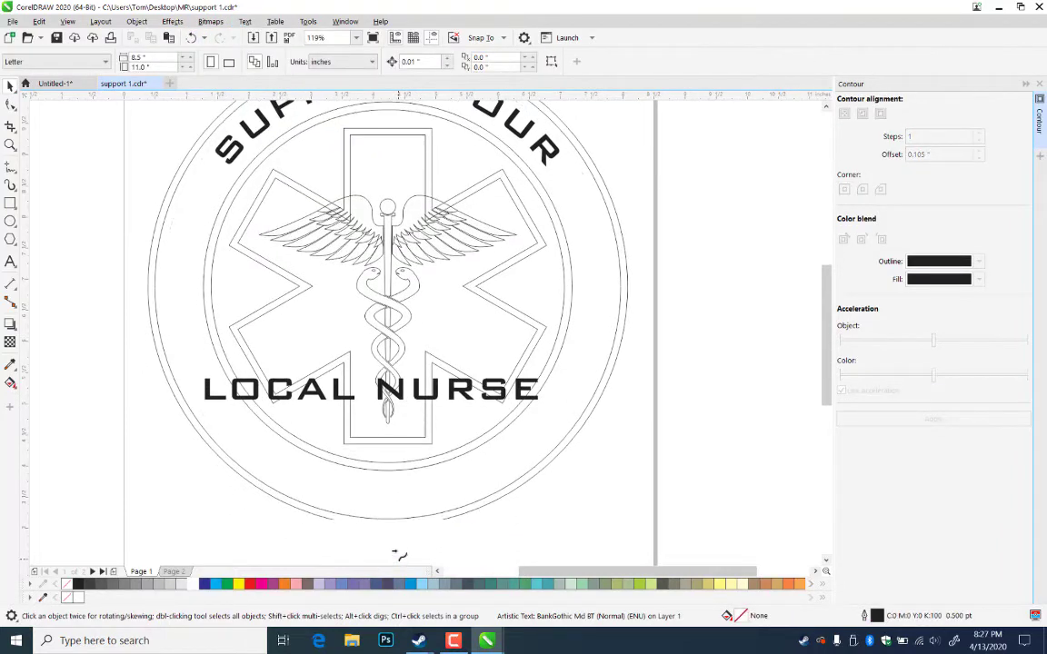
click(387, 525)
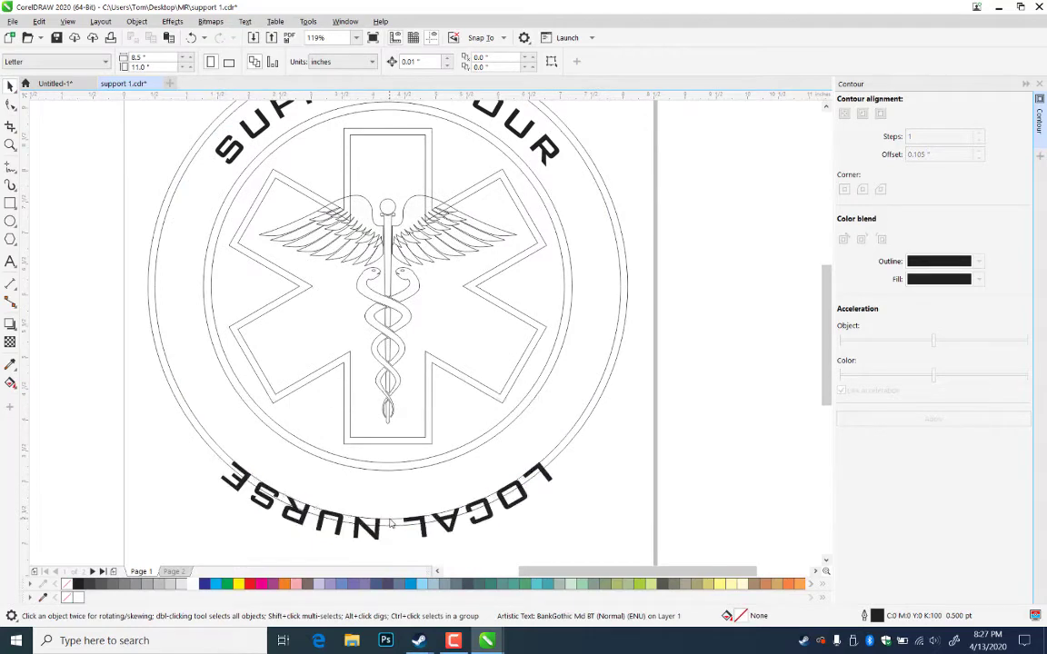
- Mirror the LOCAL NURSE text horizontally and vertically on its circle, then offset it 0.25 inch inward between the double rings
click(252, 62)
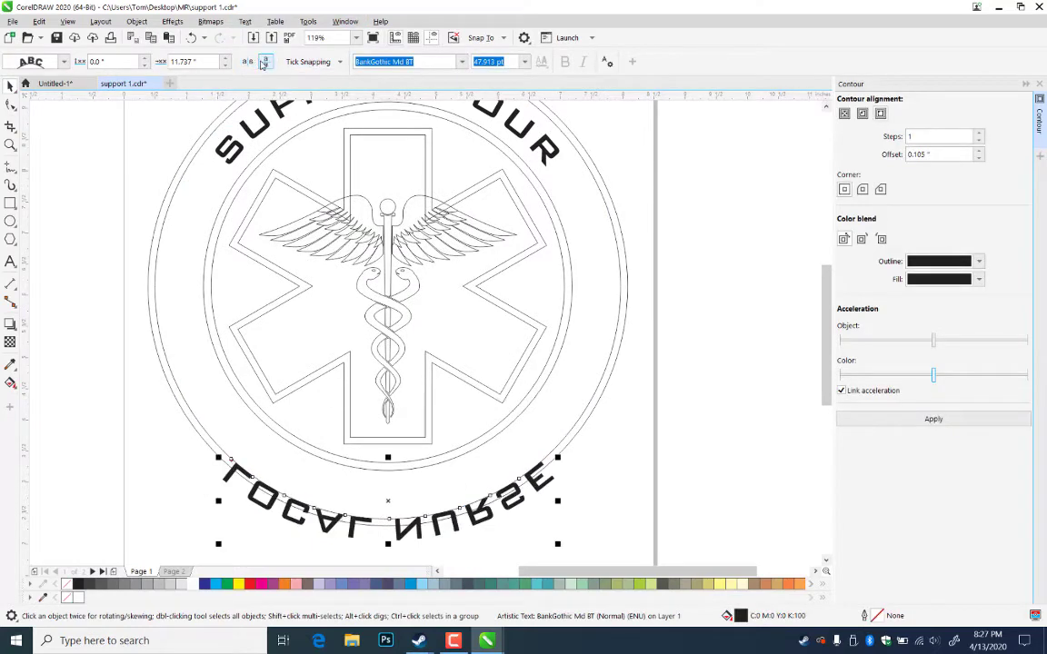
click(264, 62)
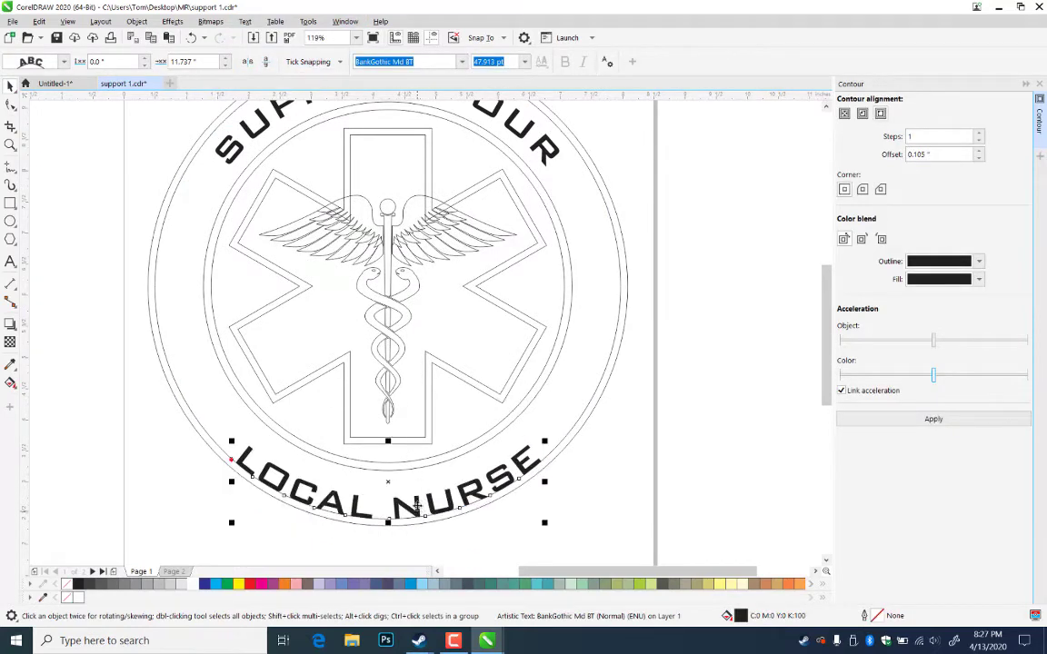
drag(418, 505, 416, 498)
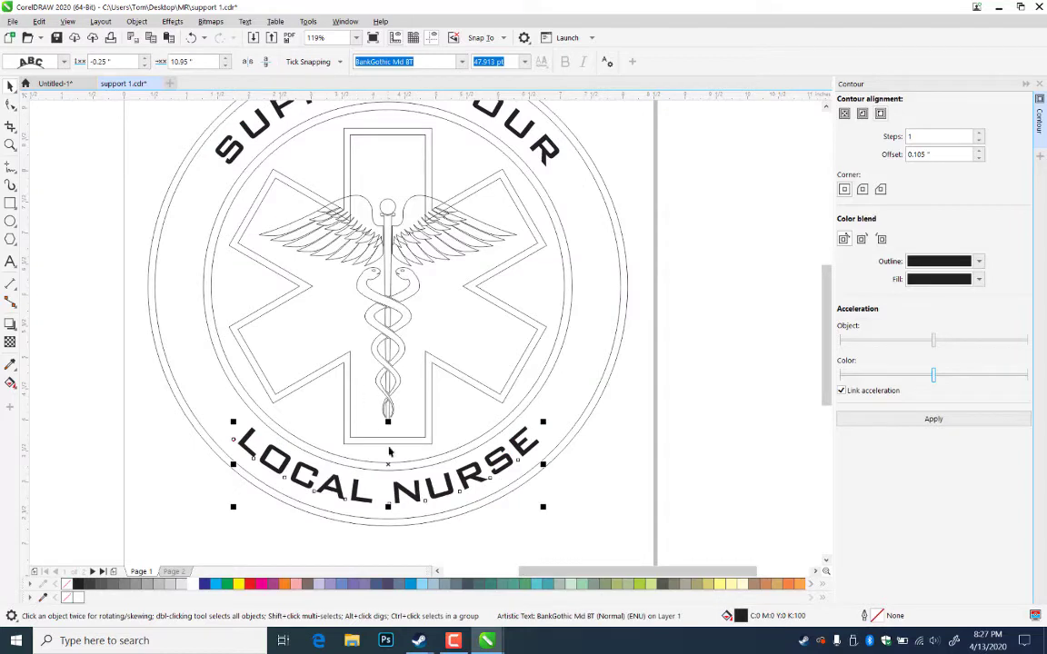
- Adjust the curved LOCAL NURSE text's distance from its circle to about -0.213 inch, centering it between the double rings
click(10, 144)
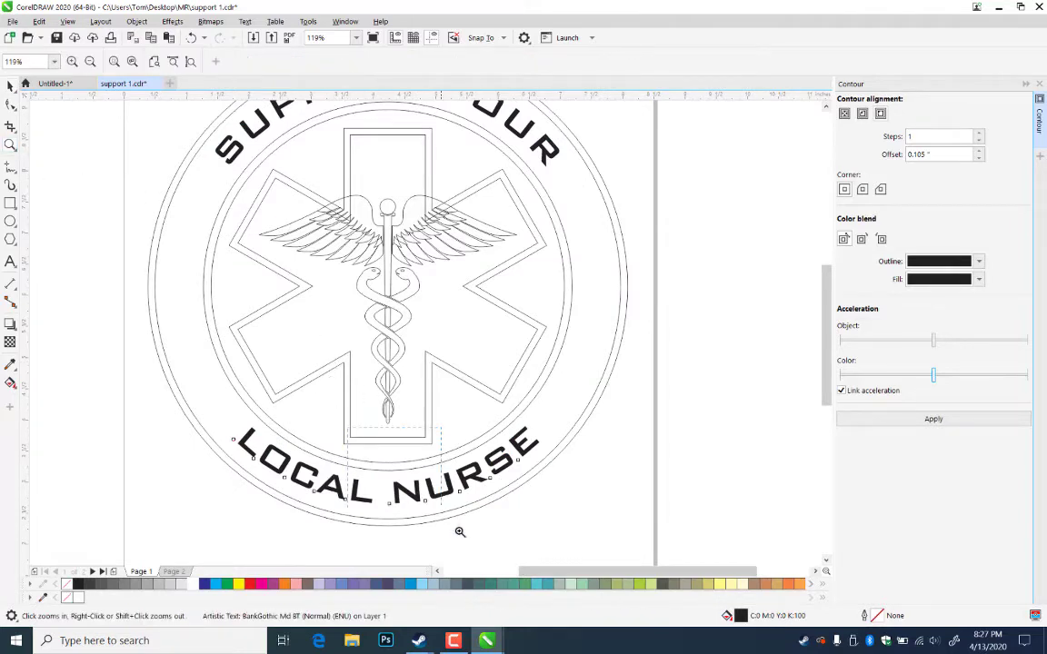
click(459, 531)
click(10, 85)
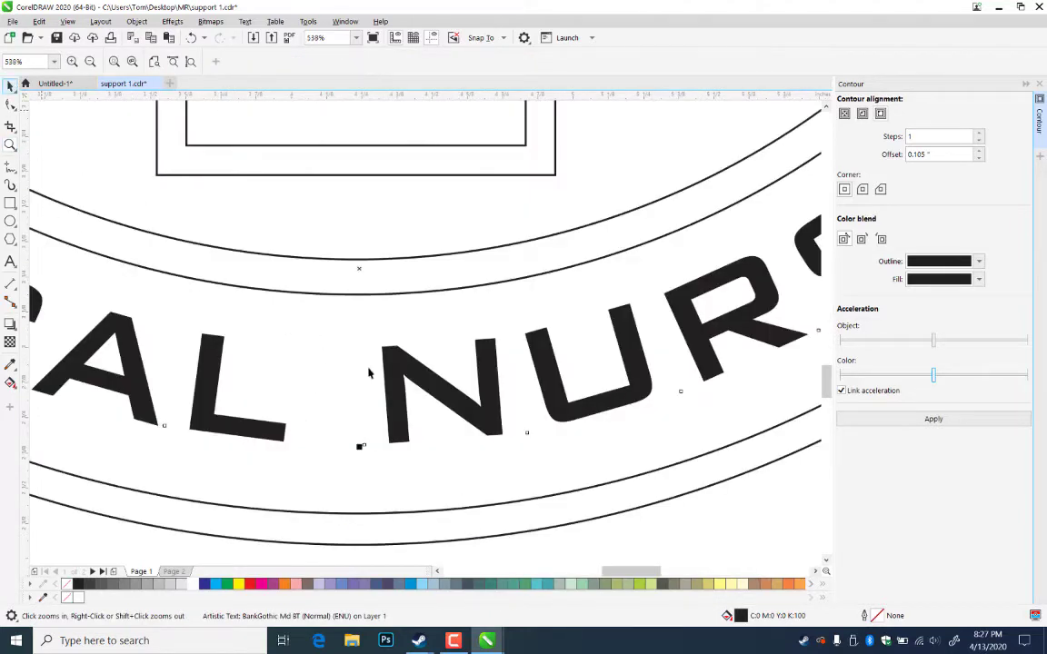
drag(389, 369, 390, 380)
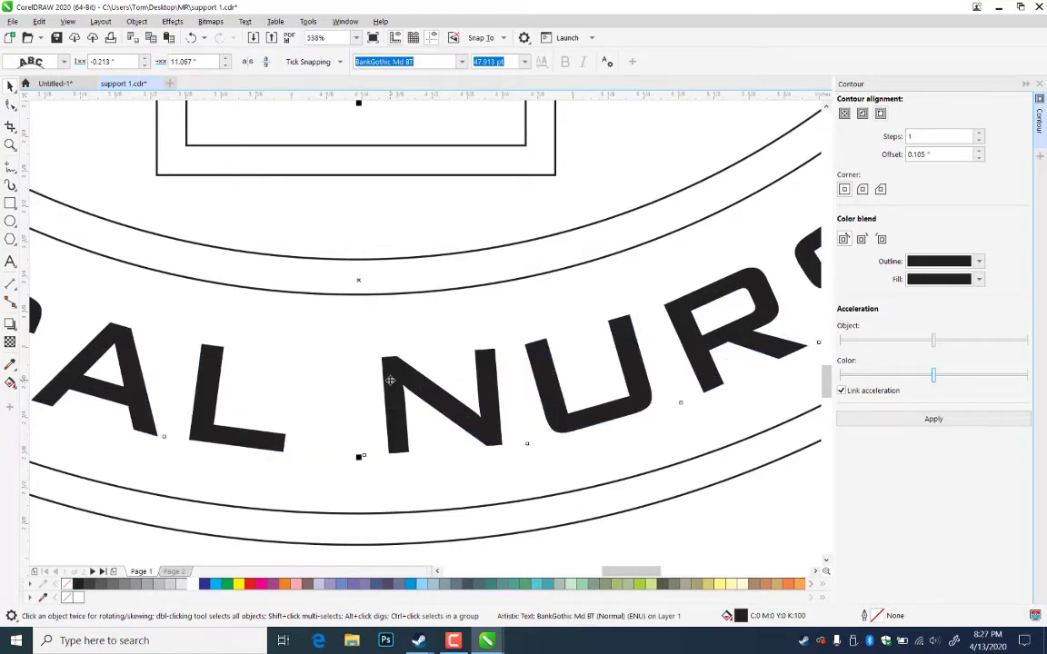
click(10, 144)
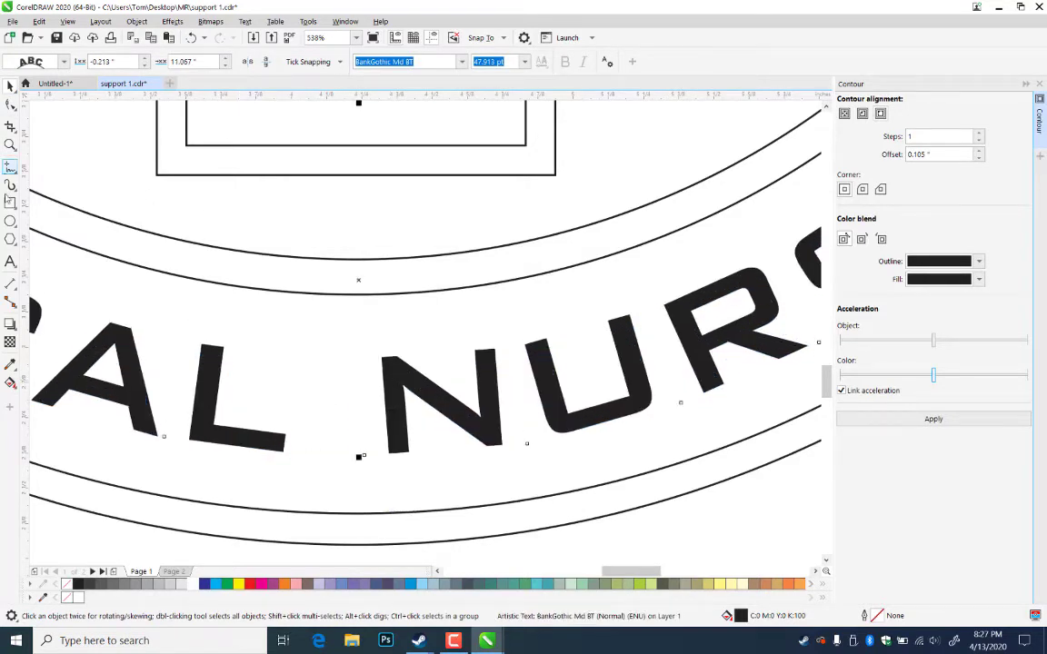
right_click(178, 168)
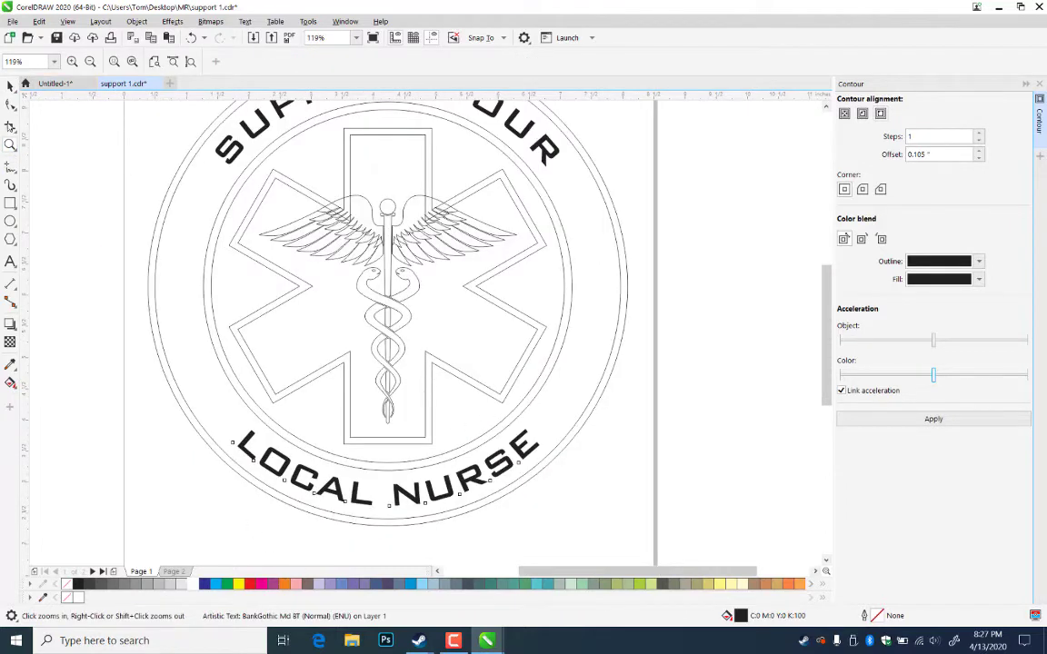
- Widen the letter spacing of LOCAL NURSE and SUPPORT YOUR so both curved lines spread farther around the emblem
key(F10)
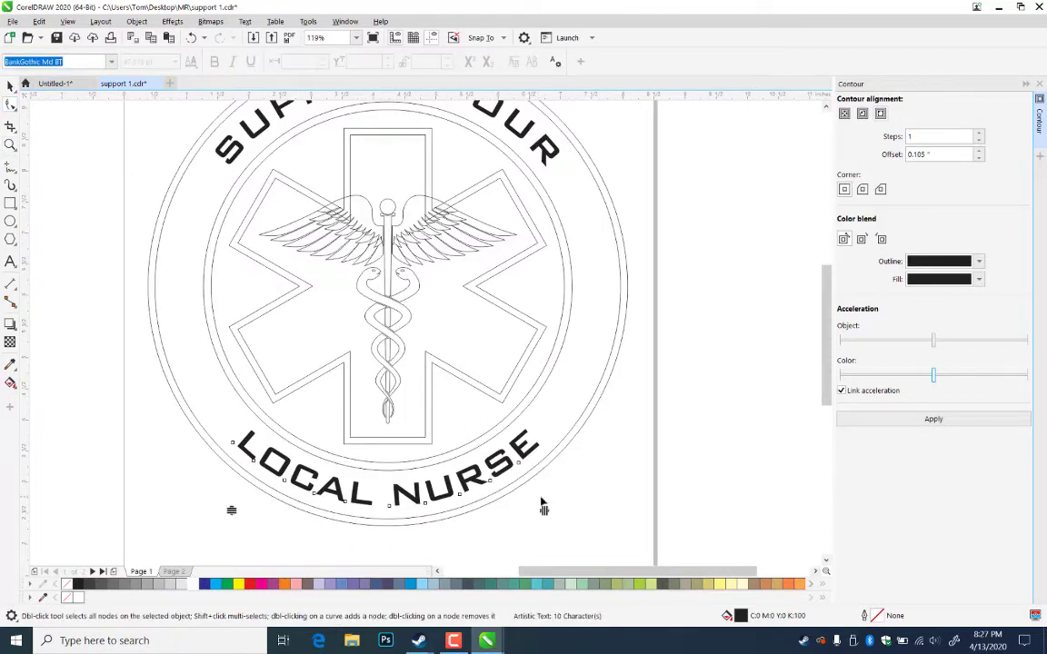
drag(544, 511, 577, 510)
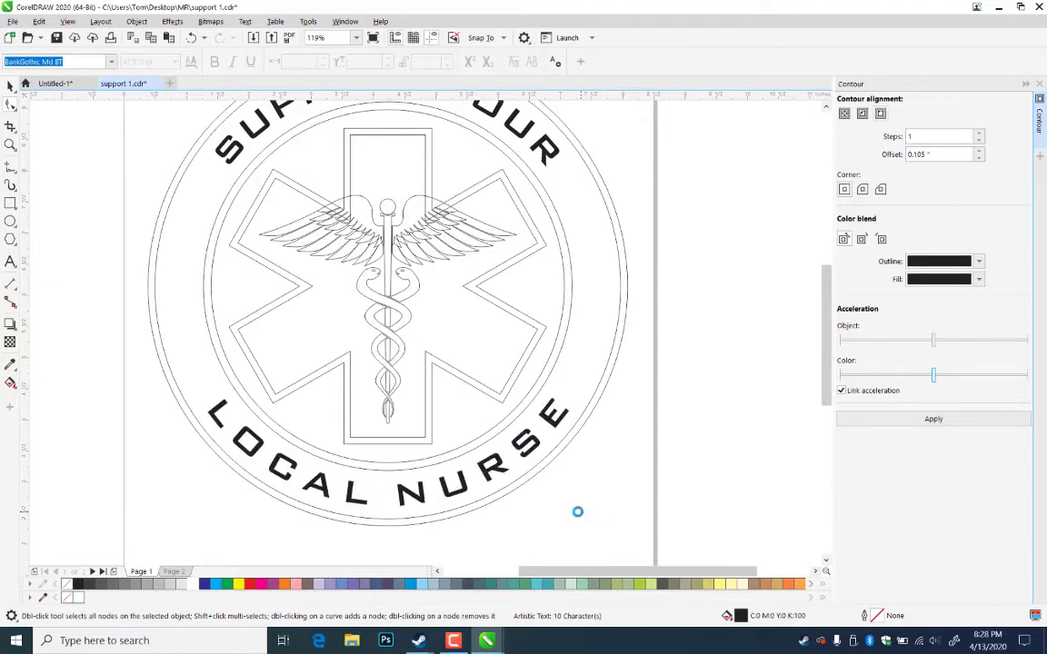
click(546, 173)
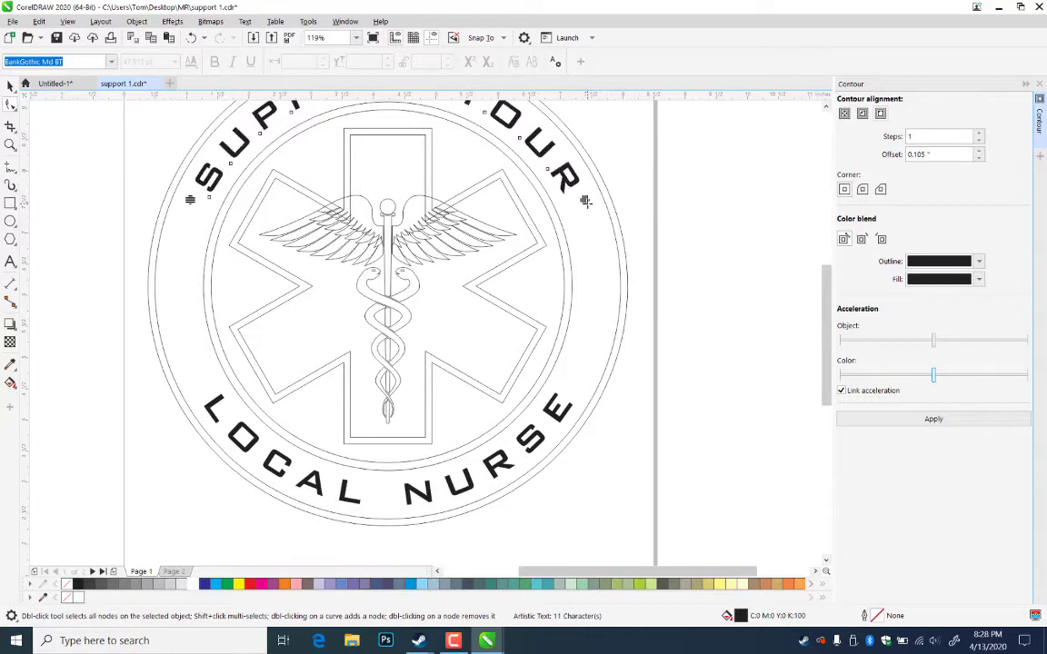
drag(585, 200, 590, 207)
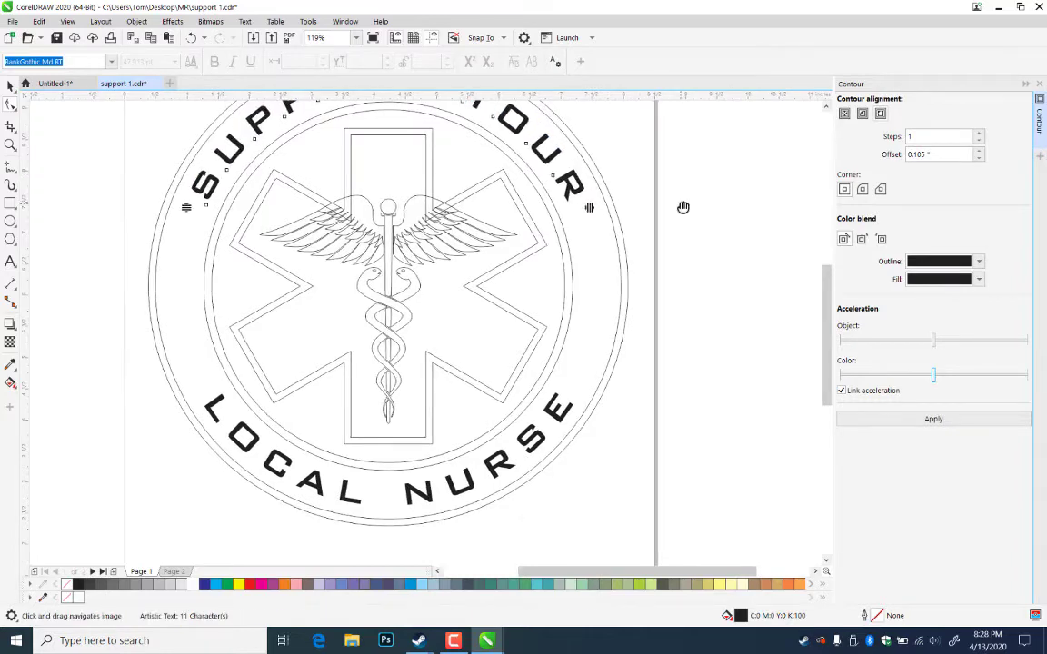
drag(683, 205, 678, 254)
scroll(675, 258, down, 2)
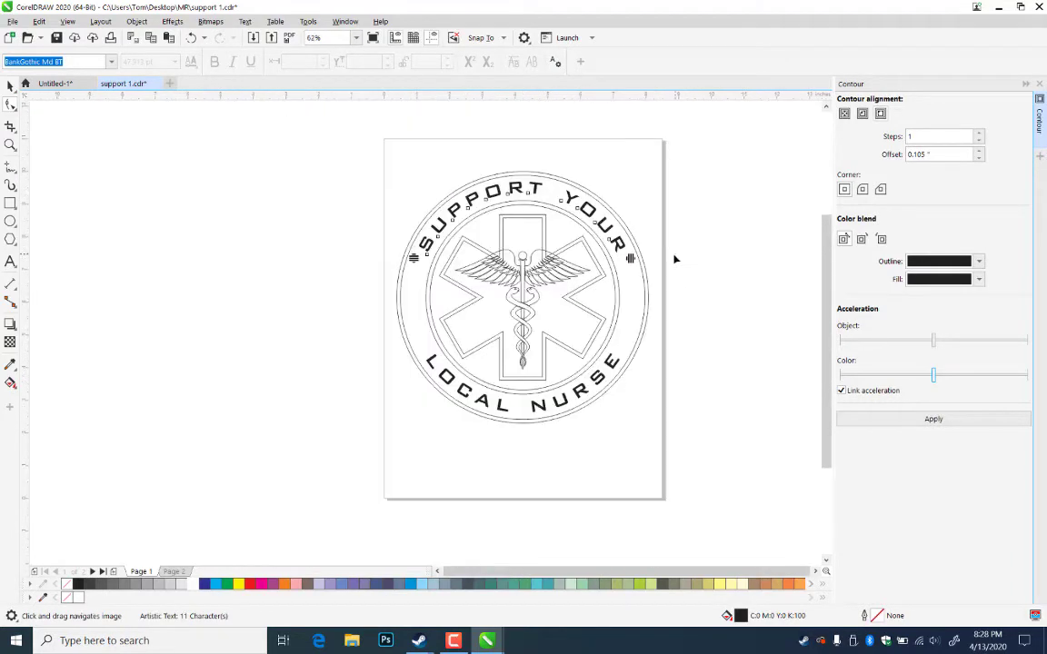
scroll(690, 283, up, 2)
scroll(690, 285, down, 2)
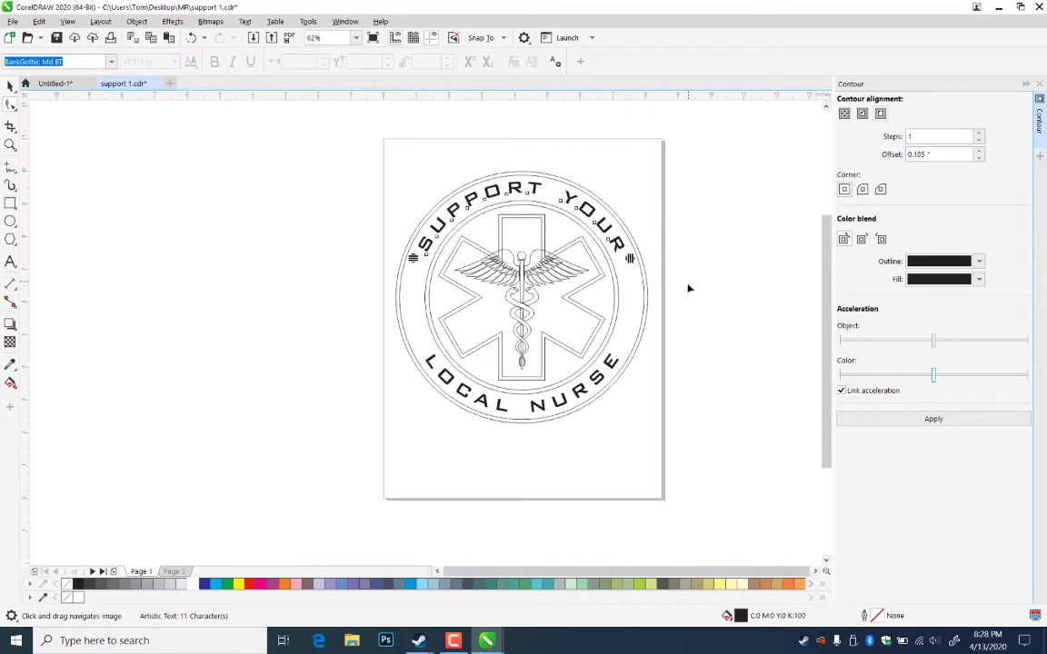
click(10, 87)
click(257, 282)
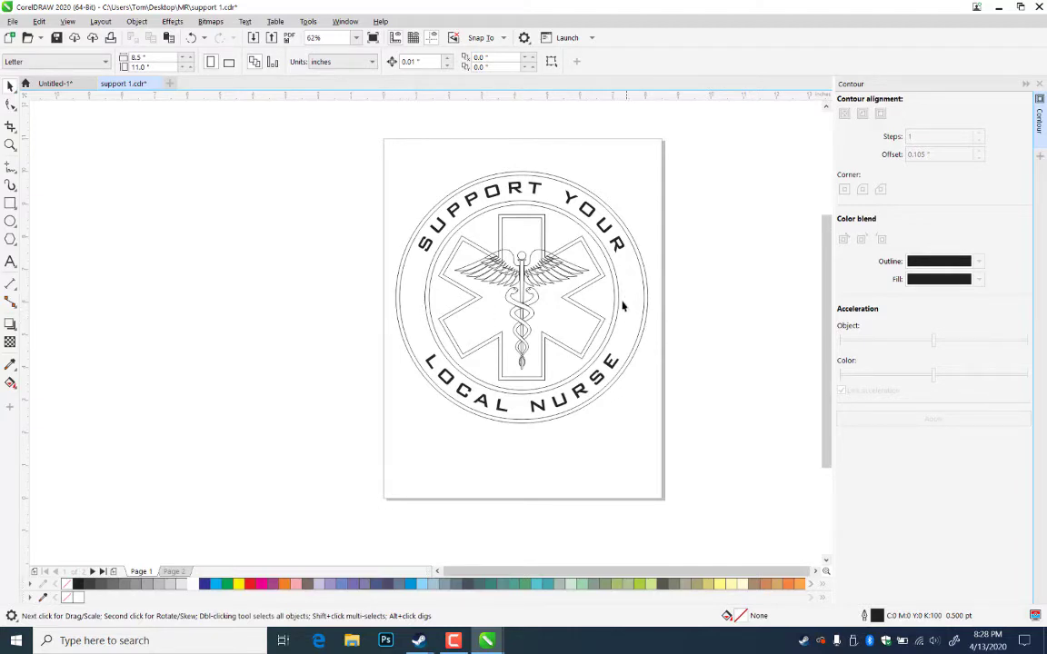
- Save the emblem drawing
click(10, 145)
key(F3)
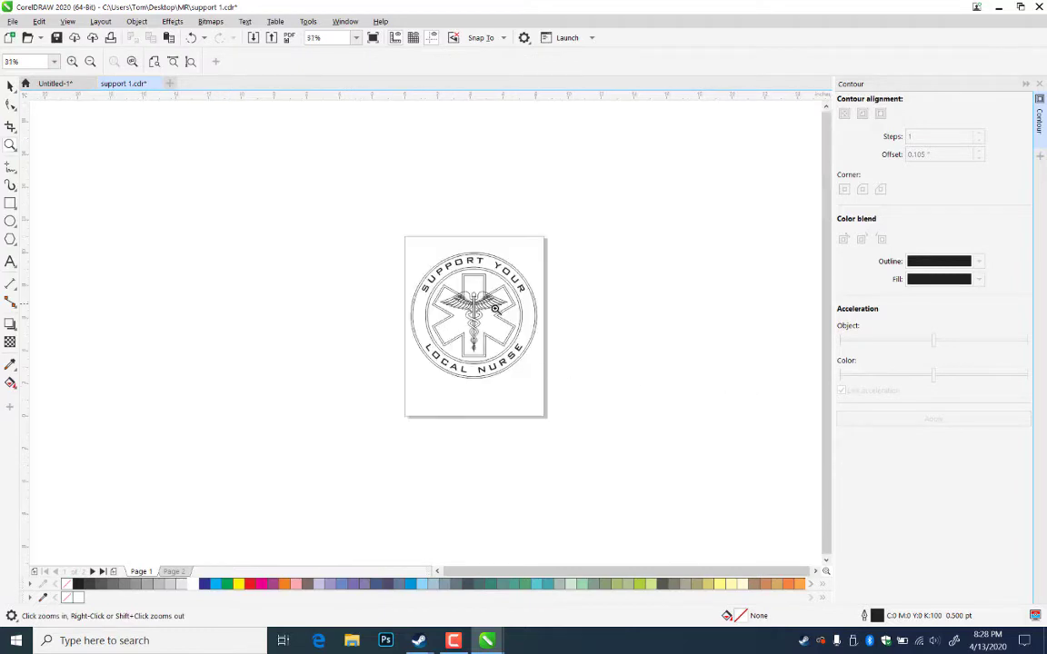
click(447, 279)
click(339, 354)
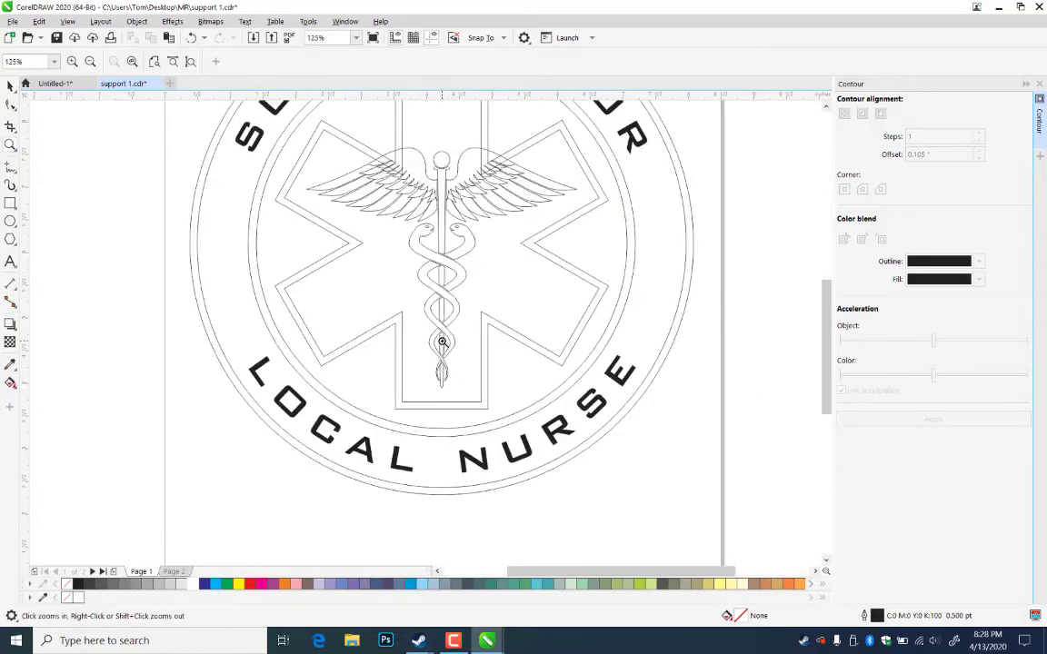
key(ctrl+s)
- Draw a five-pointed star about 0.46 by 0.44 inch between the double rings on the emblem's left side, just above its horizontal midline
click(10, 239)
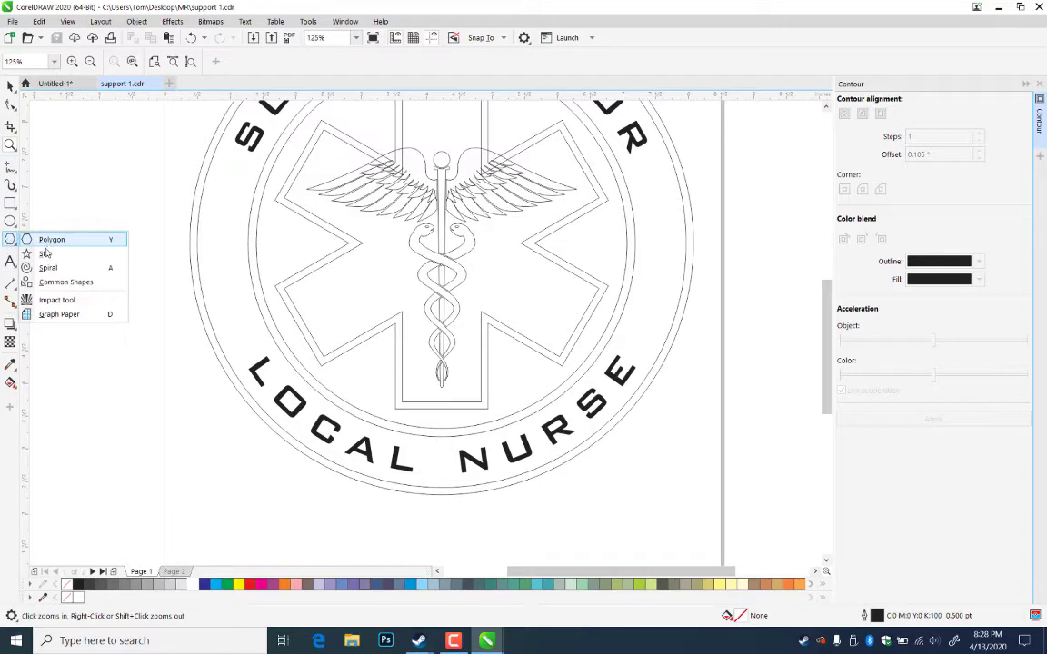
click(44, 253)
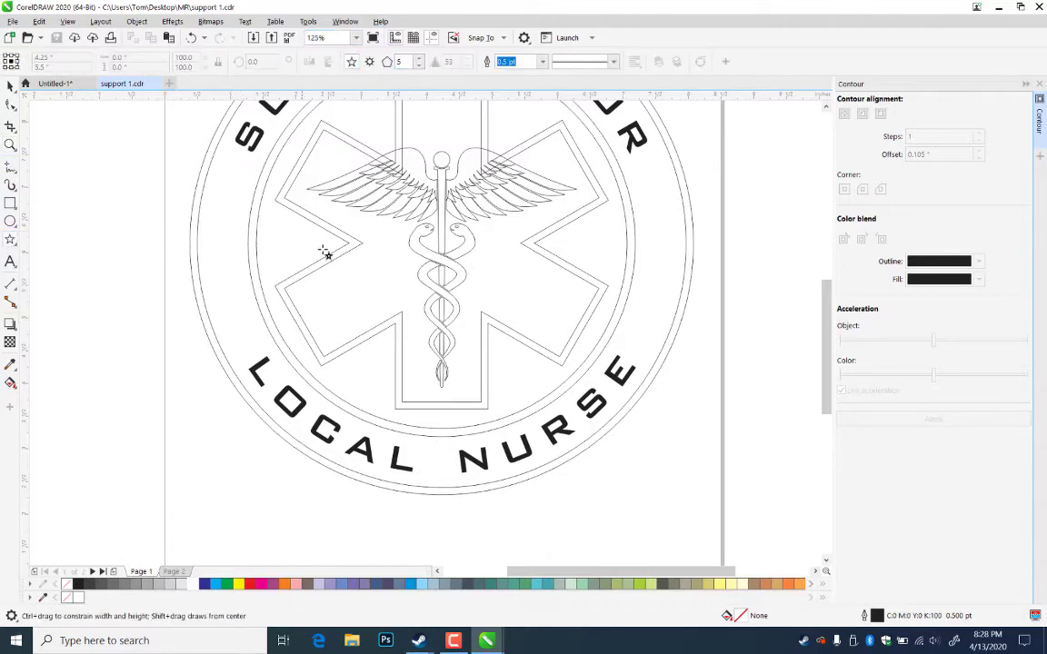
drag(211, 238, 235, 258)
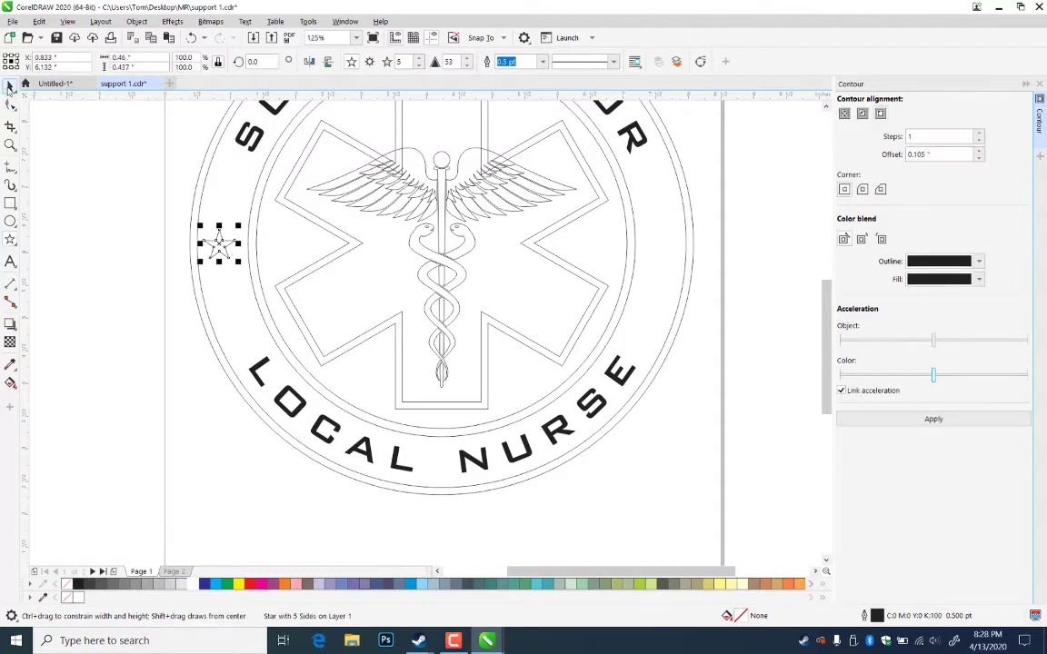
click(9, 85)
shift+click(249, 265)
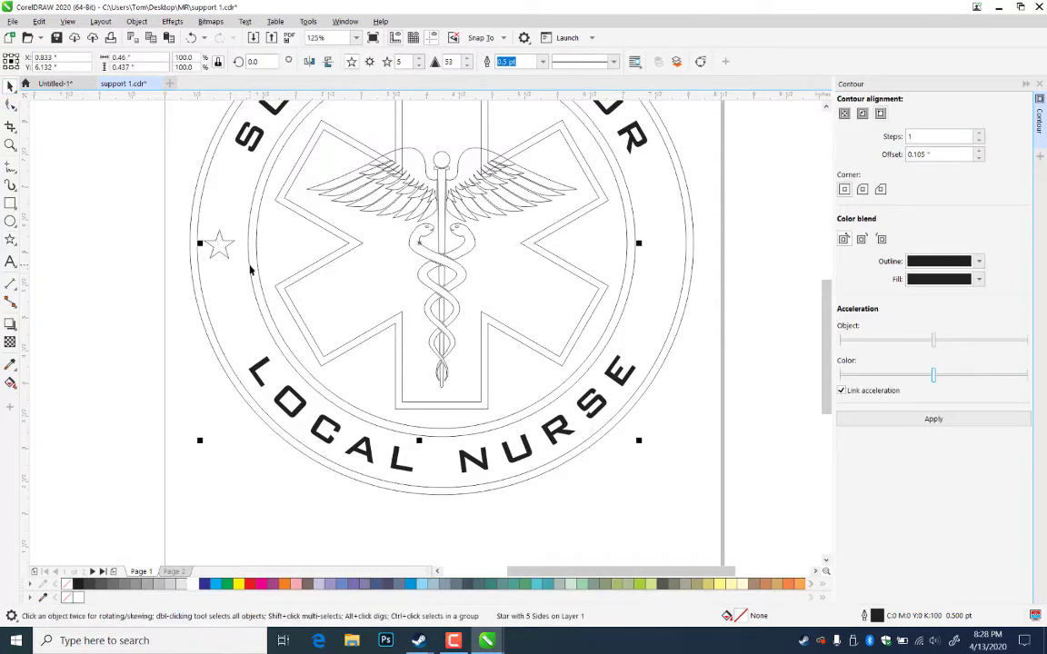
key(e)
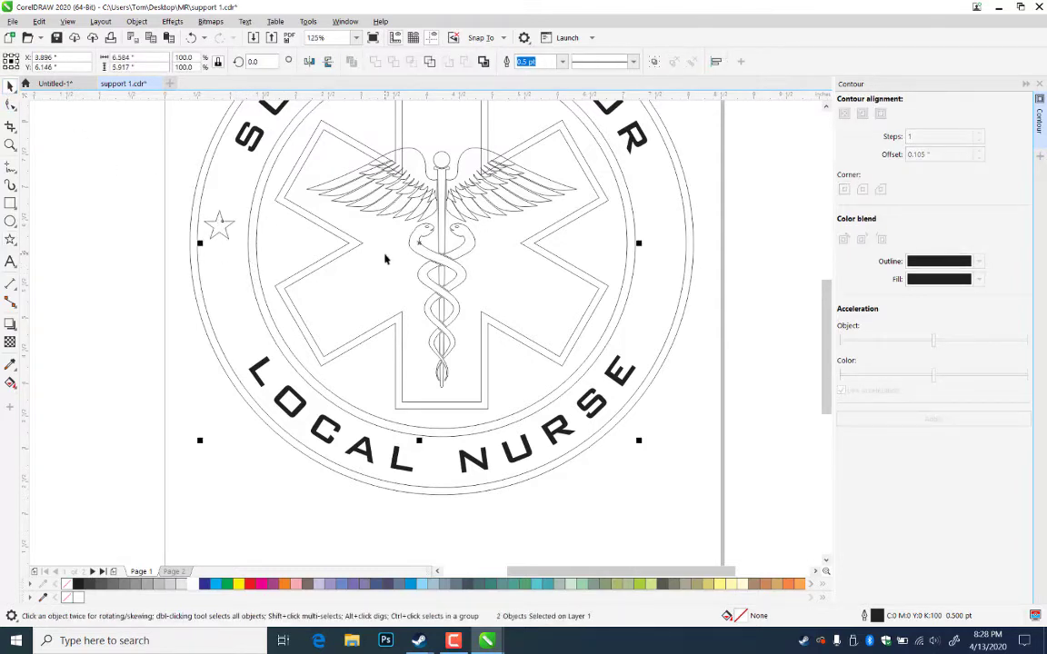
click(178, 275)
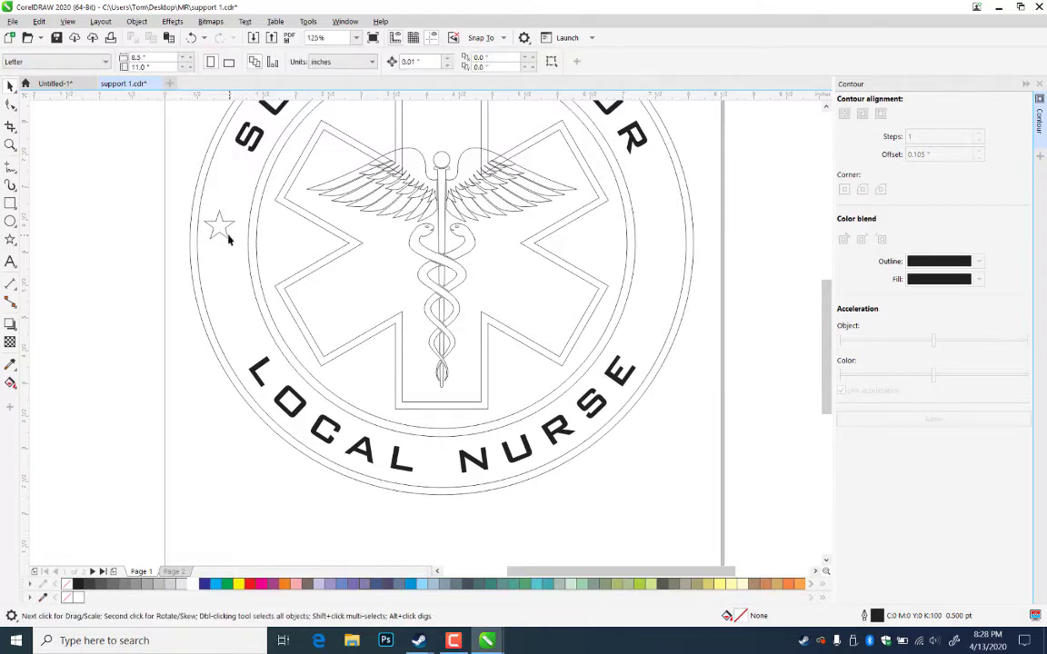
- Copy the star just below the first one and place a mirrored copy of the pair between the rings on the emblem's right side
drag(228, 239, 235, 286)
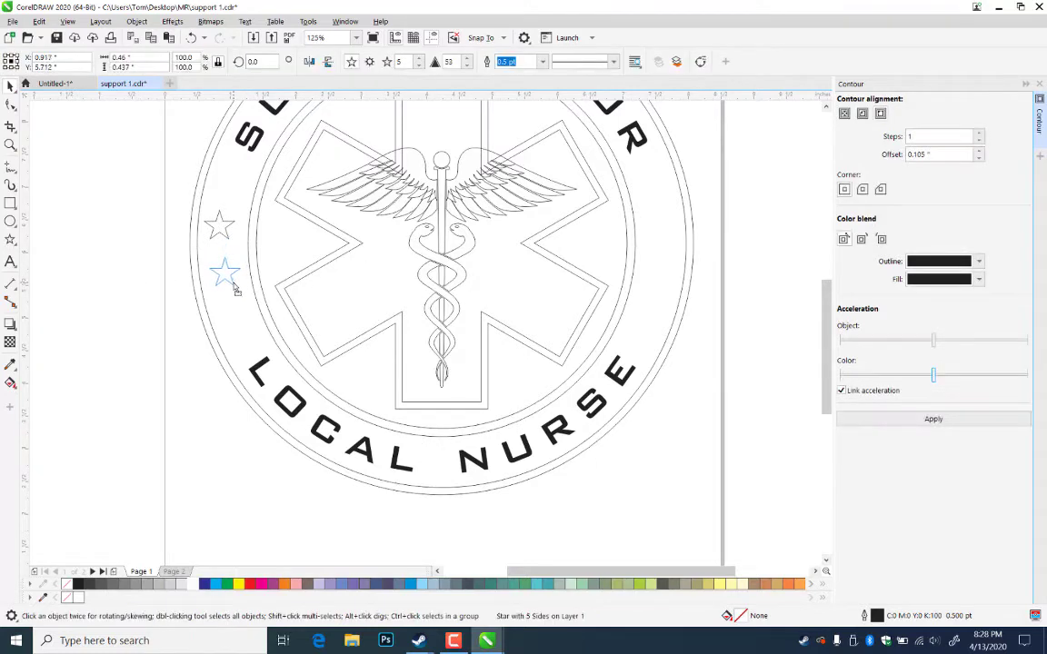
drag(189, 202, 674, 271)
click(756, 300)
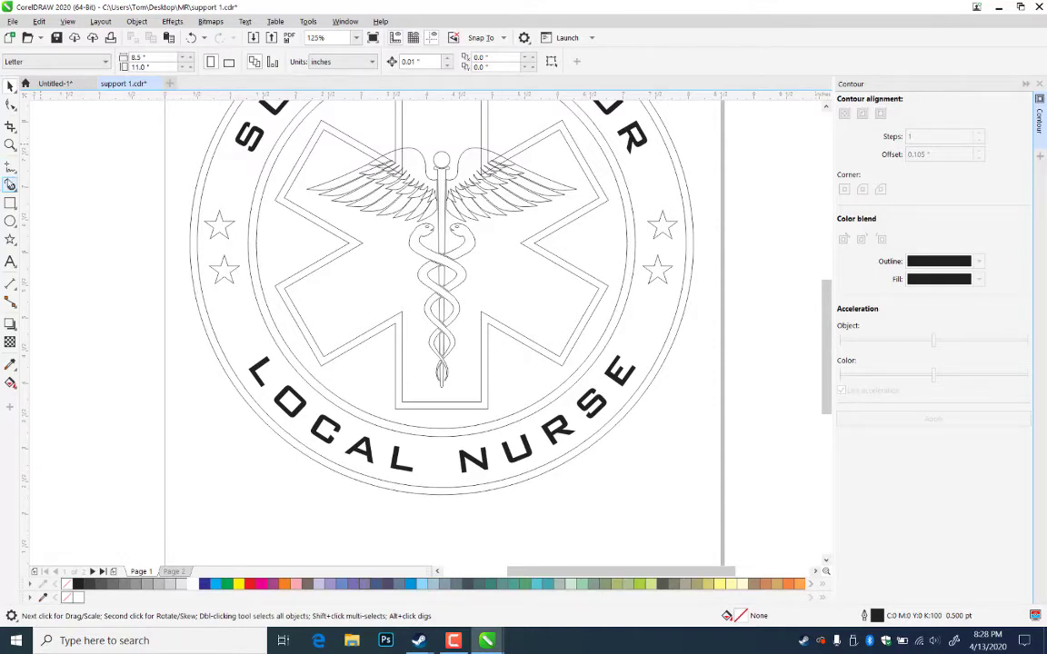
click(10, 145)
right_click(696, 319)
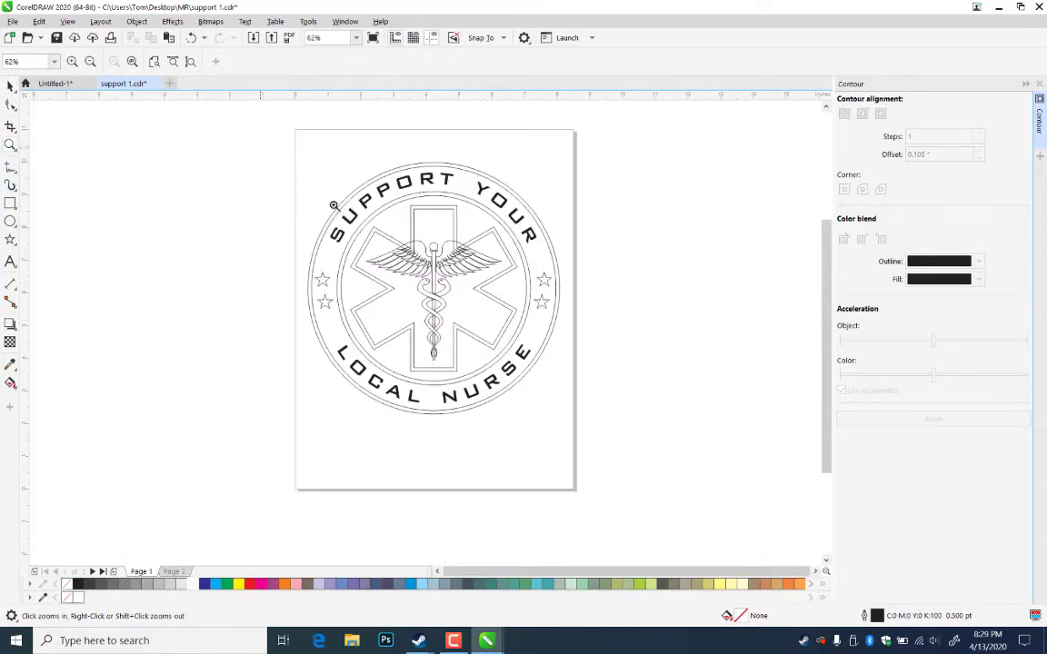
drag(259, 145, 596, 423)
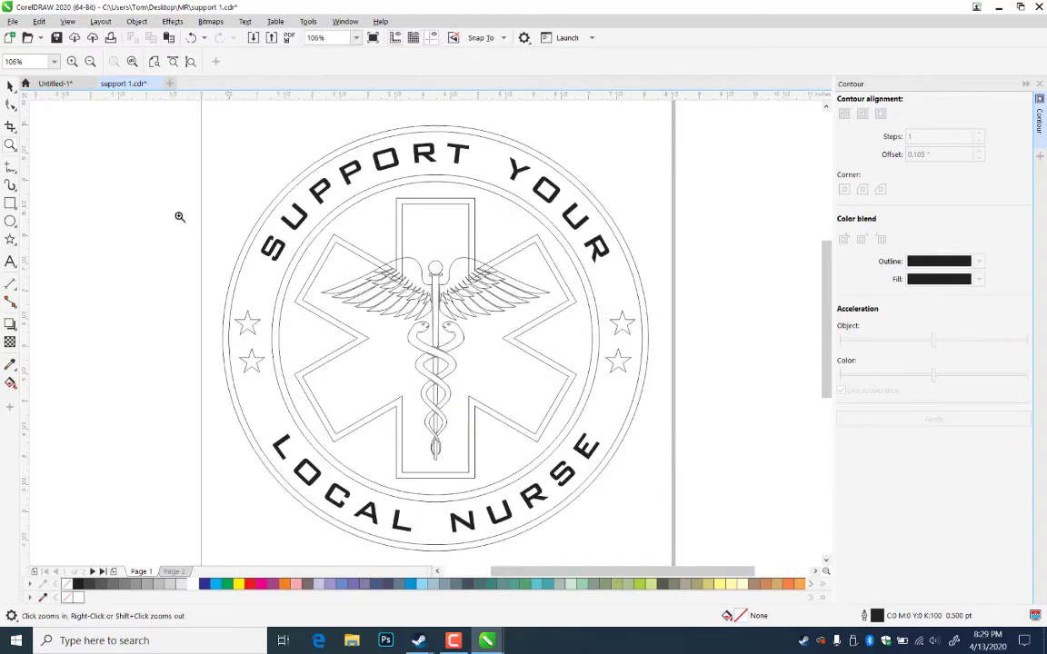
click(10, 84)
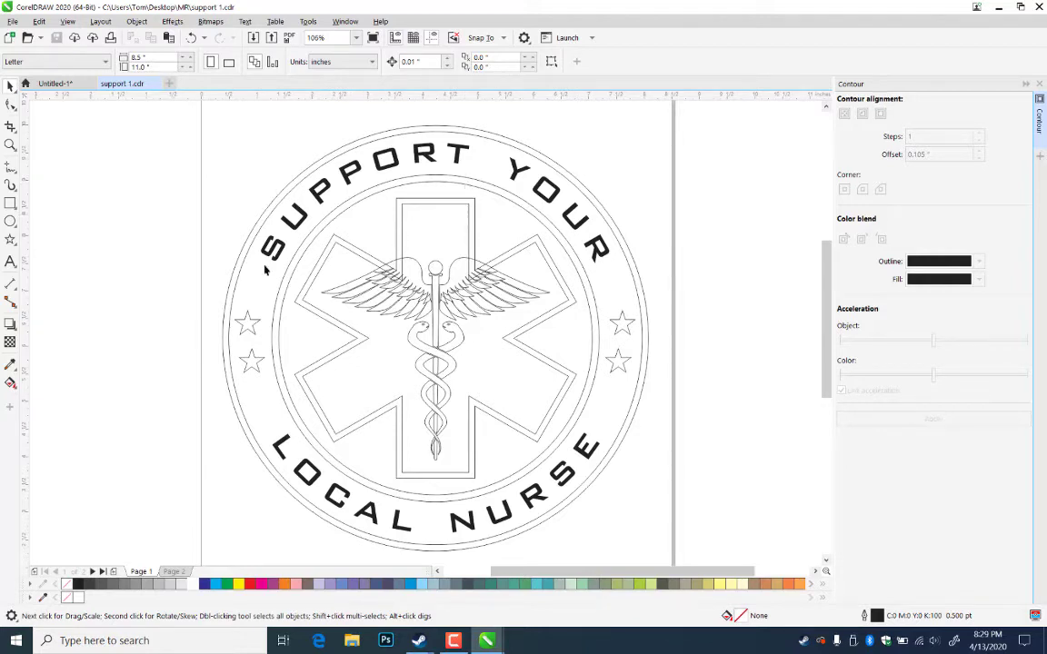
- Duplicate the curved lettering together with the circle it follows
click(10, 145)
drag(267, 120, 665, 314)
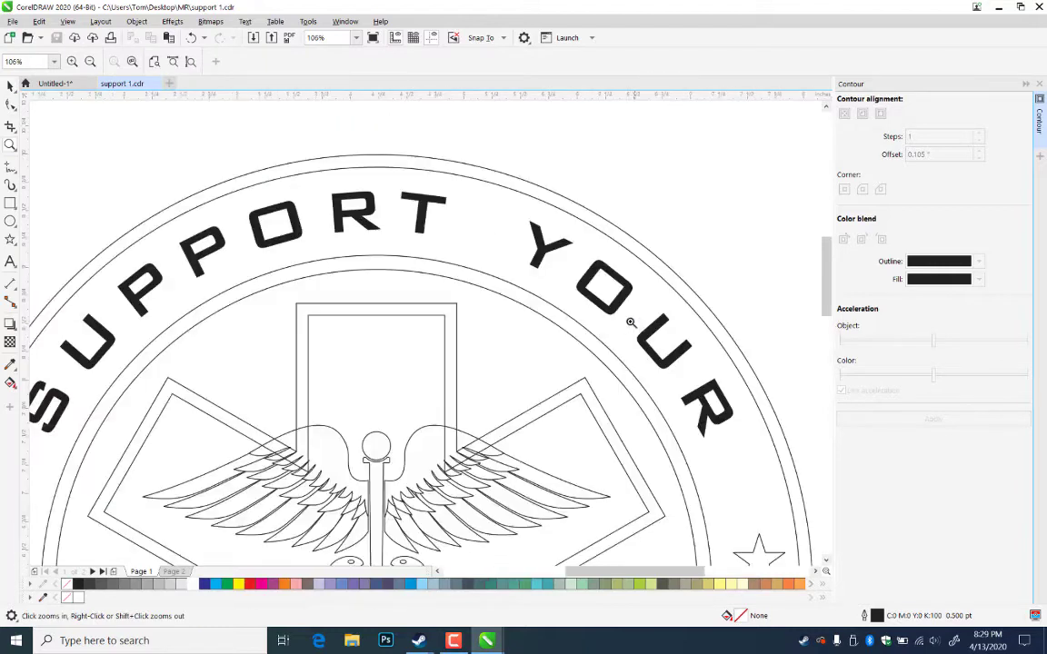
click(10, 84)
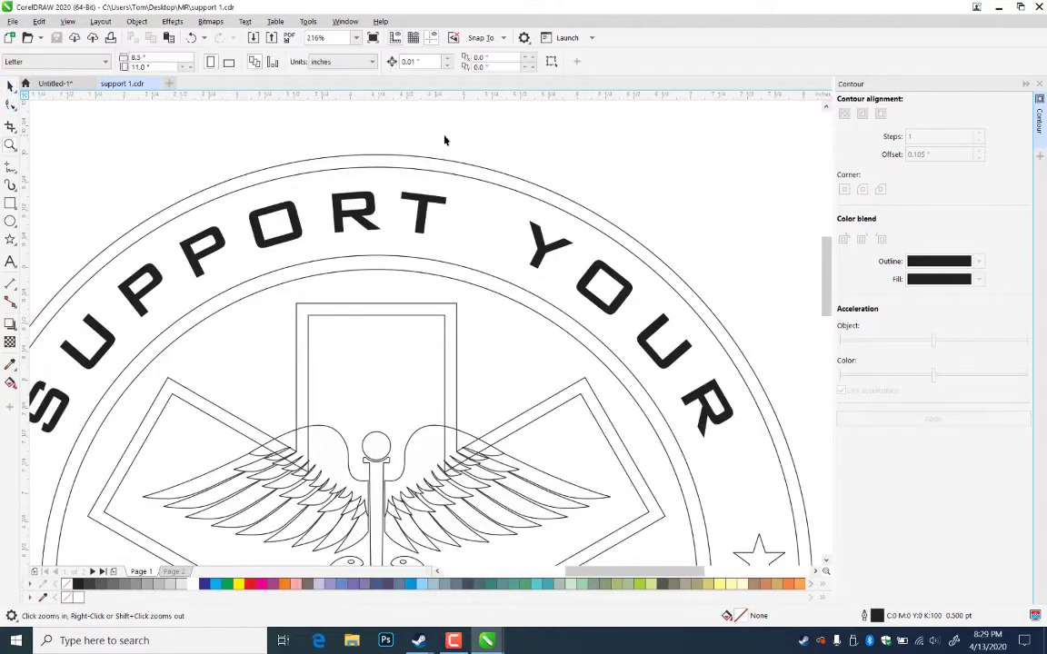
click(467, 177)
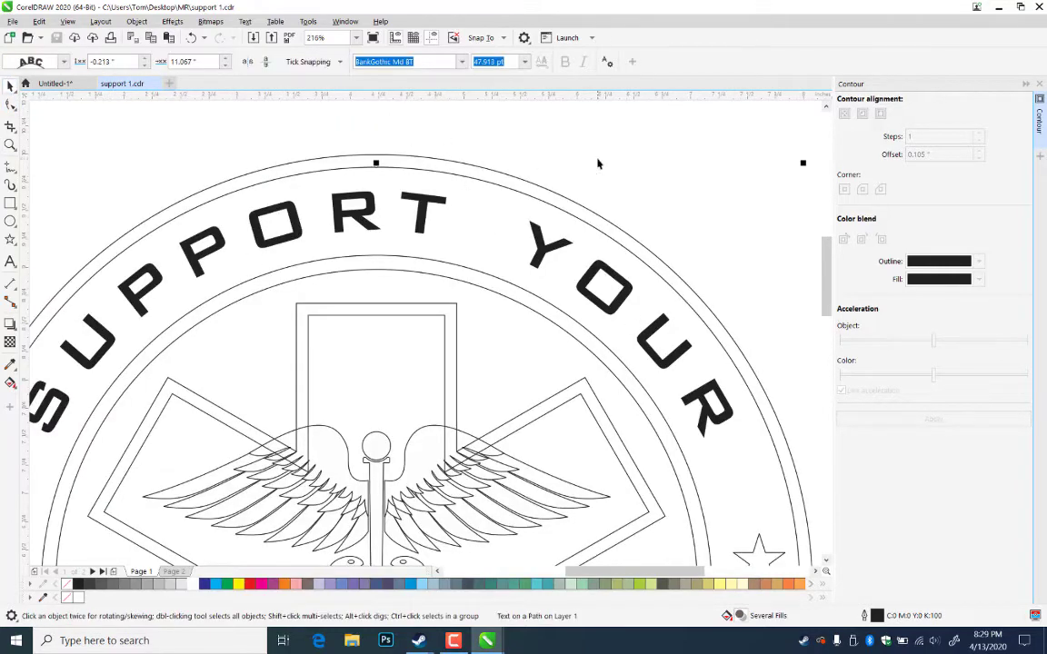
click(598, 163)
click(482, 186)
key(plus)
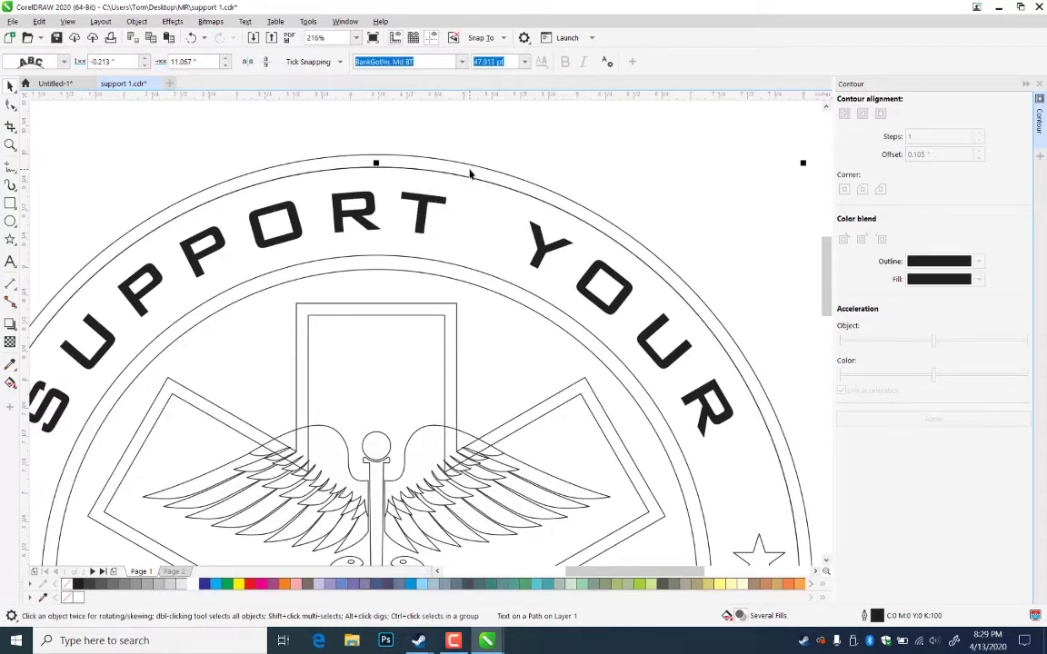
shift+click(470, 165)
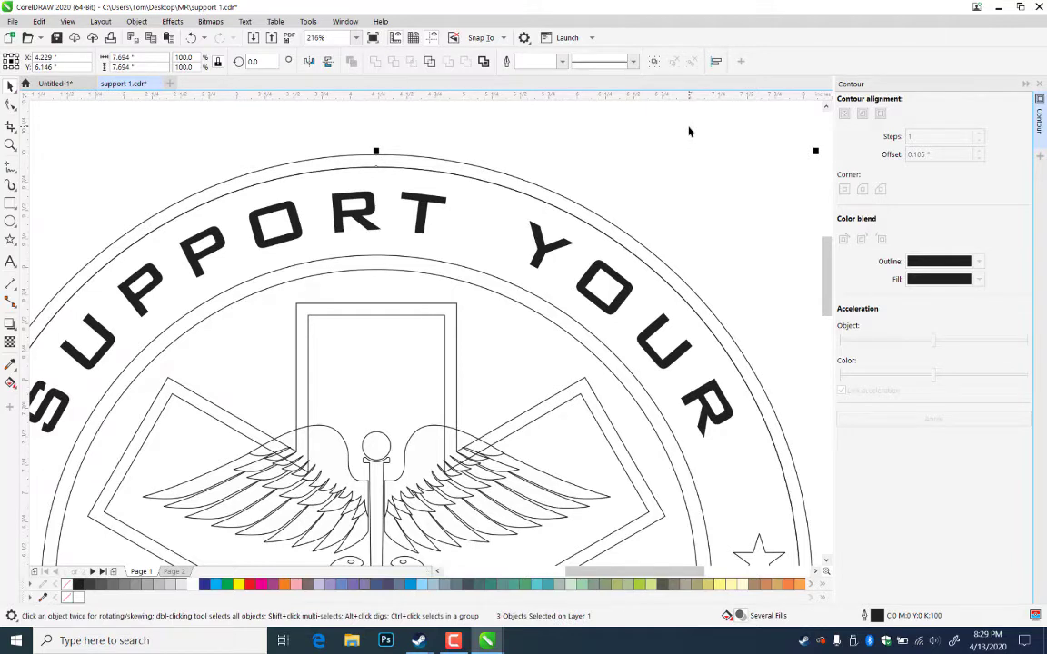
click(477, 202)
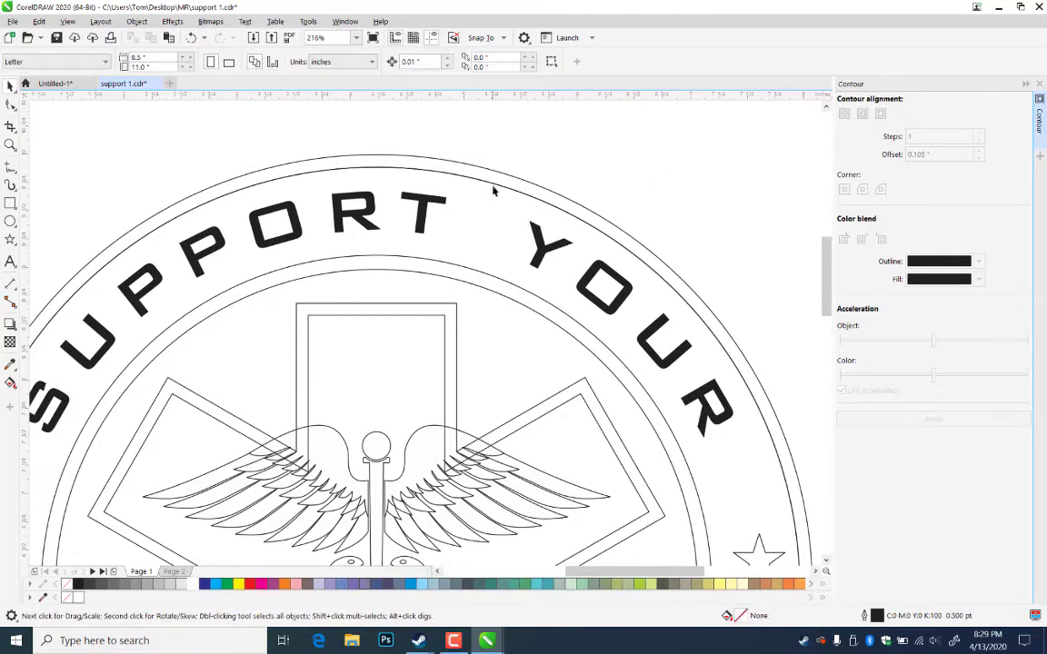
- Break the curved SUPPORT YOUR and LOCAL NURSE lettering apart from its path circle
click(506, 191)
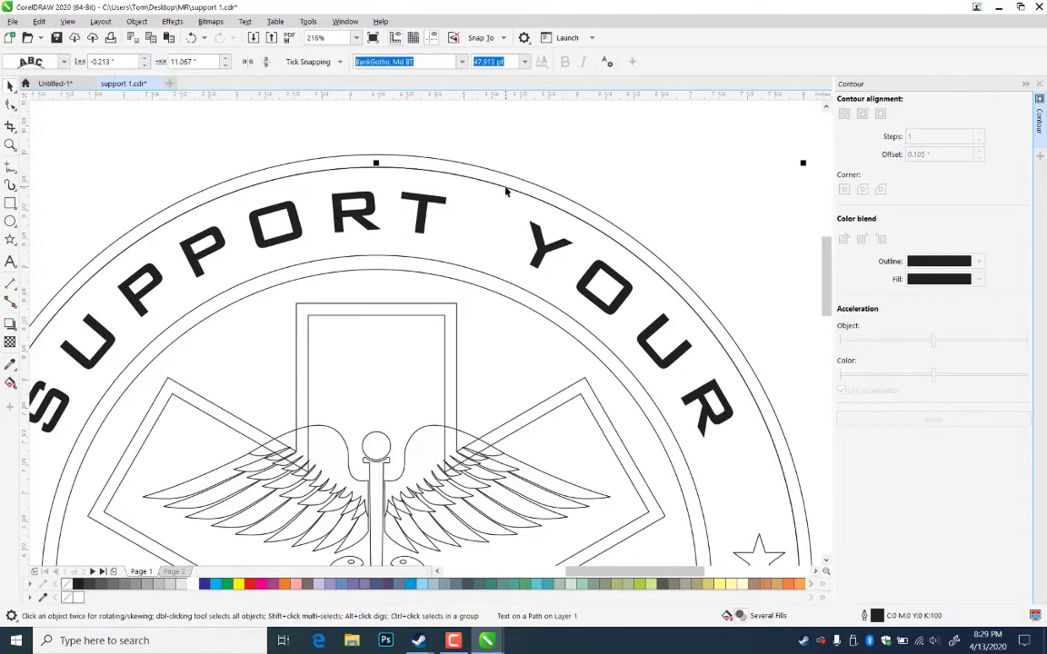
click(486, 274)
key(ctrl+k)
click(634, 132)
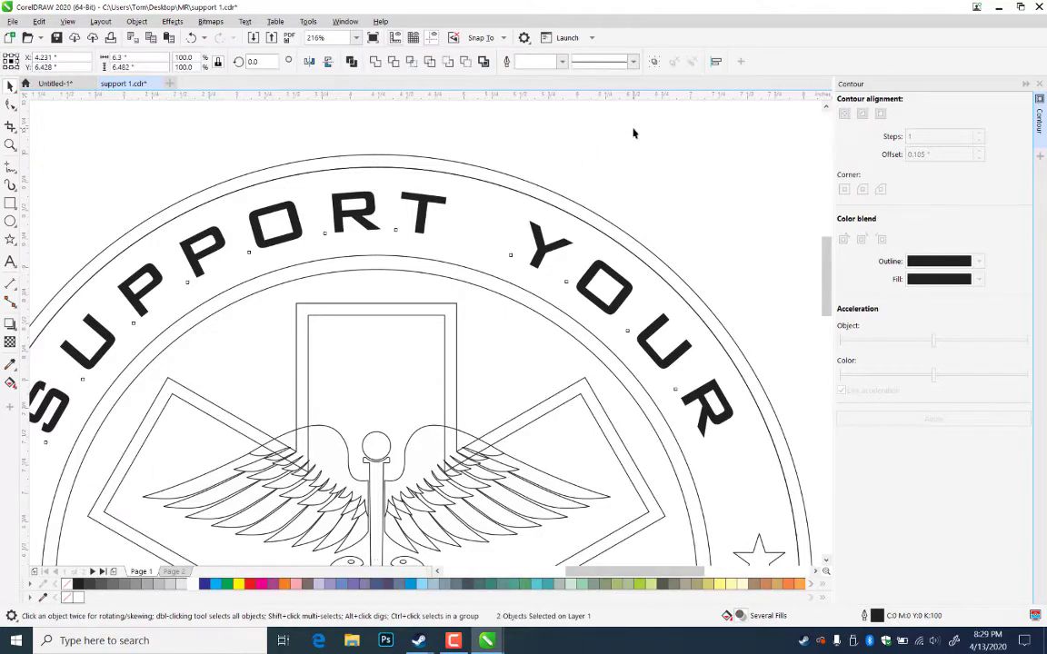
- Duplicate the two circles that border the lettering band on its inner and outer side
click(472, 271)
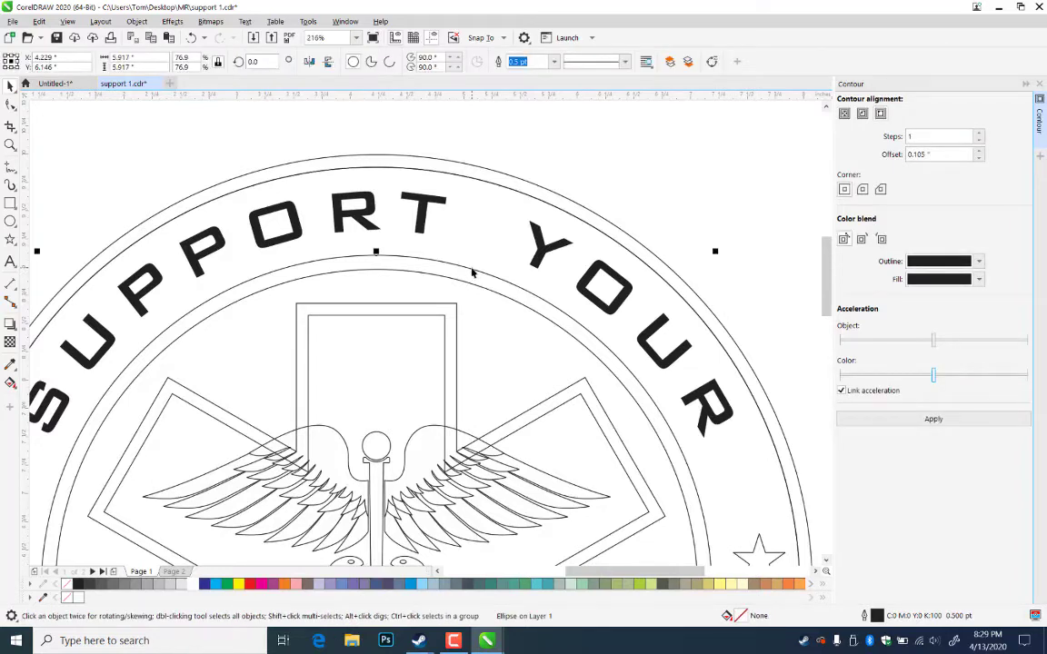
shift+click(496, 189)
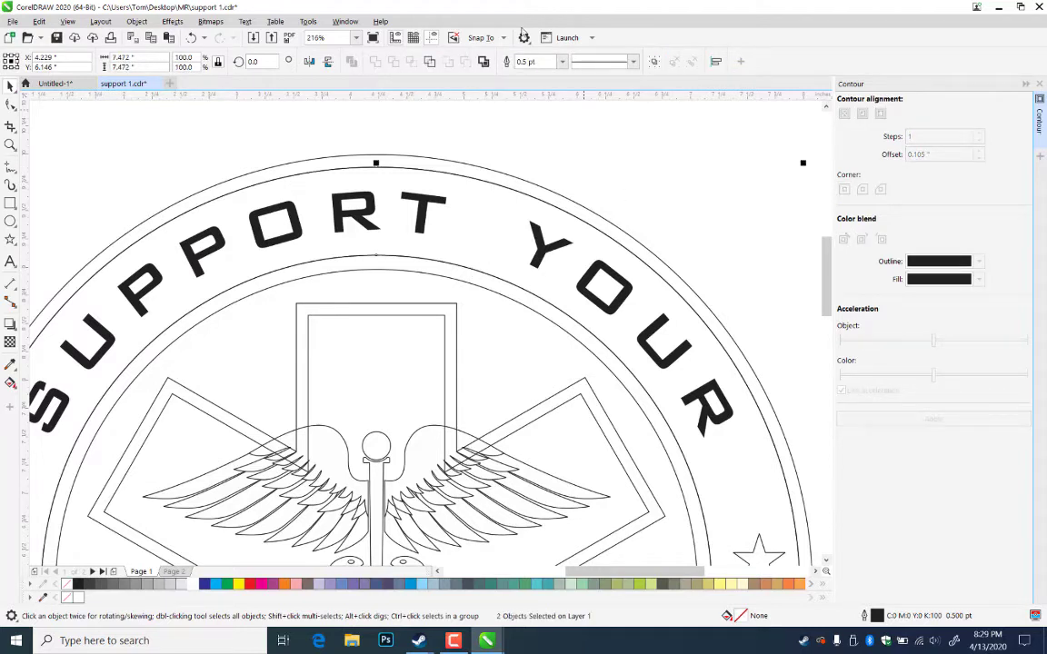
key(Up)
click(439, 266)
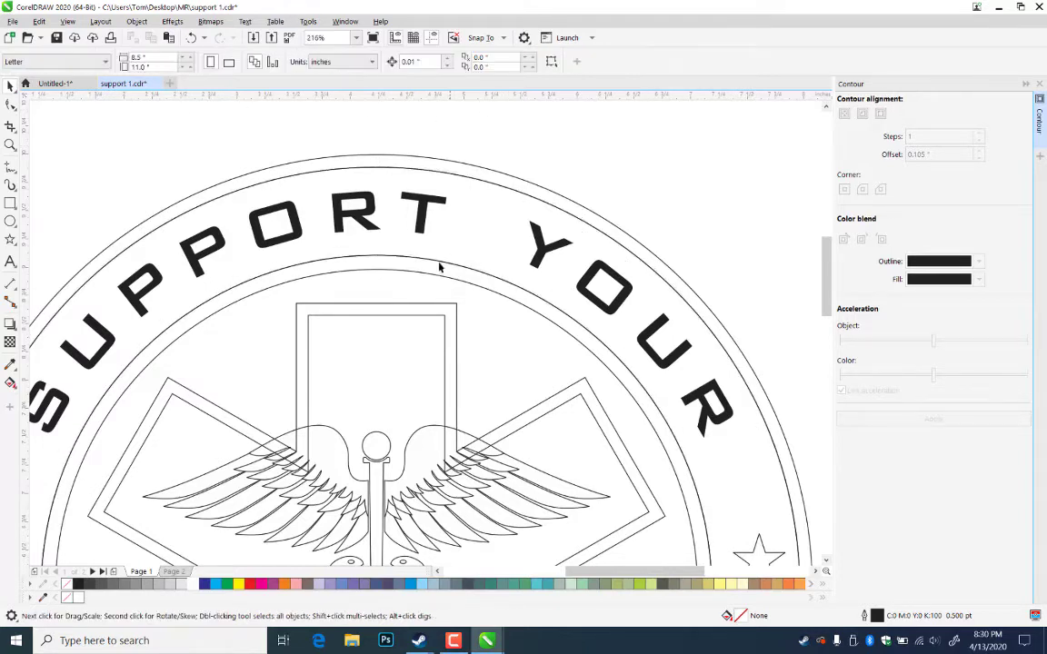
- Enlarge the innermost circle to about 5.675 inches and combine it with the circle just around it into one ring
click(440, 277)
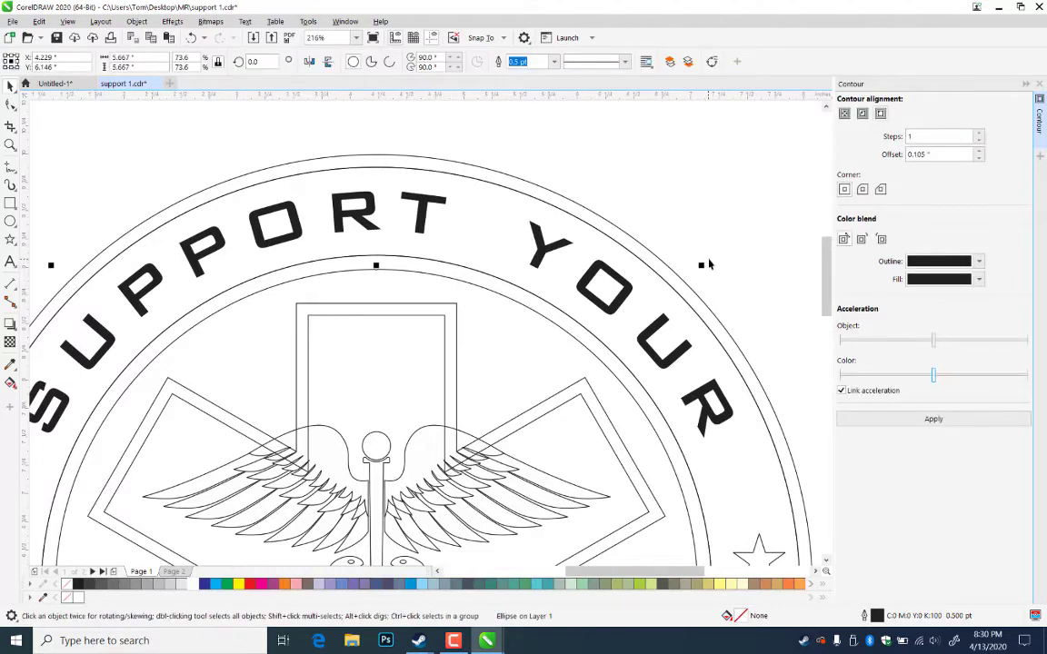
drag(701, 264, 707, 263)
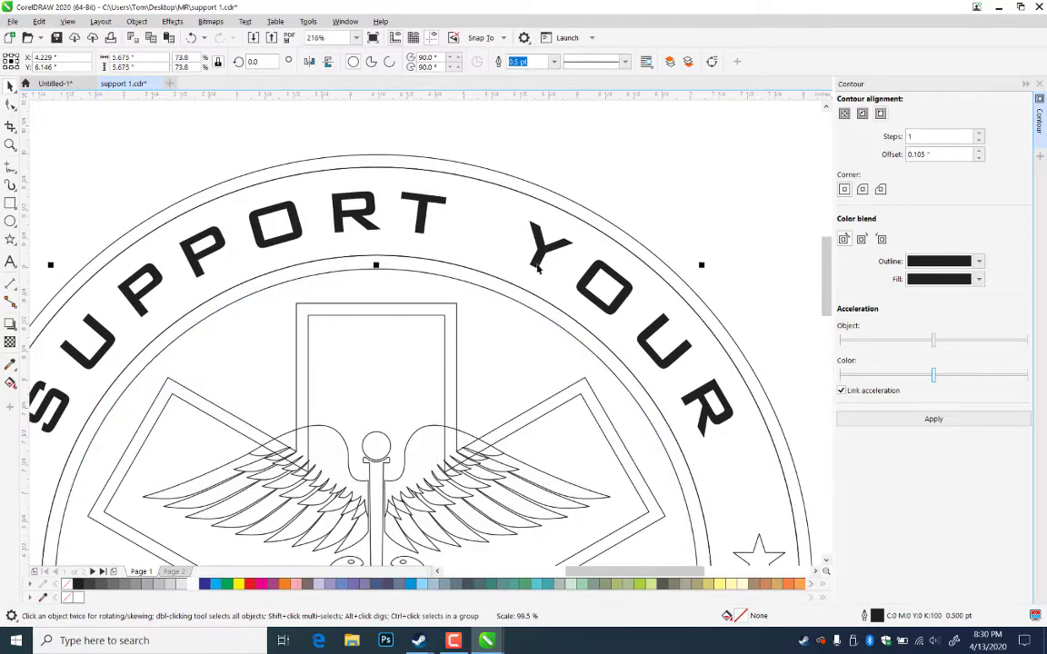
shift+click(425, 265)
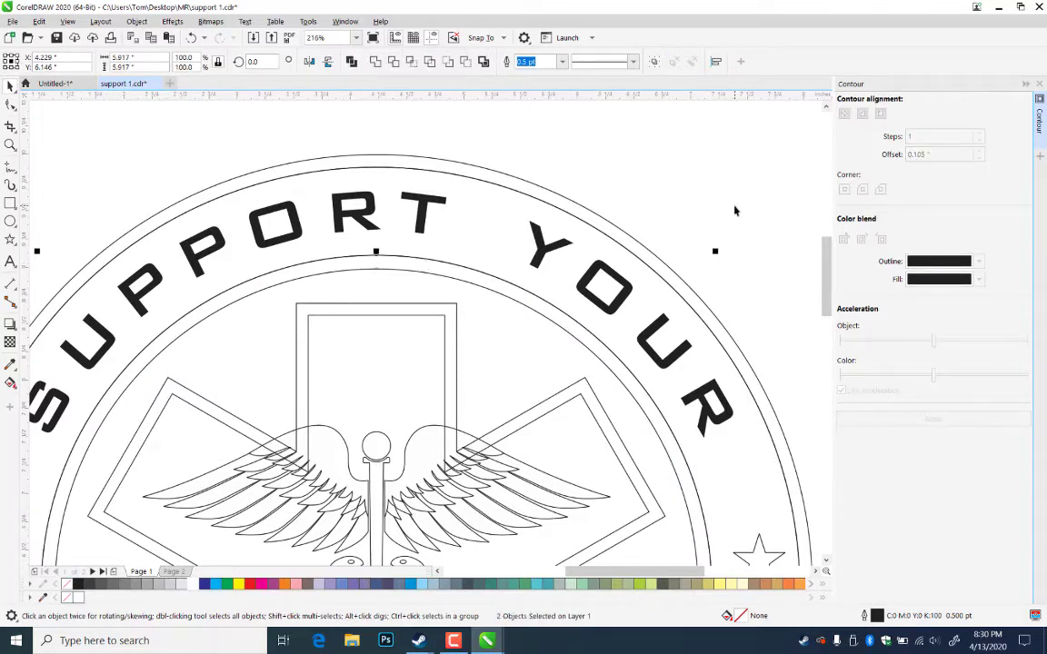
key(ctrl+l)
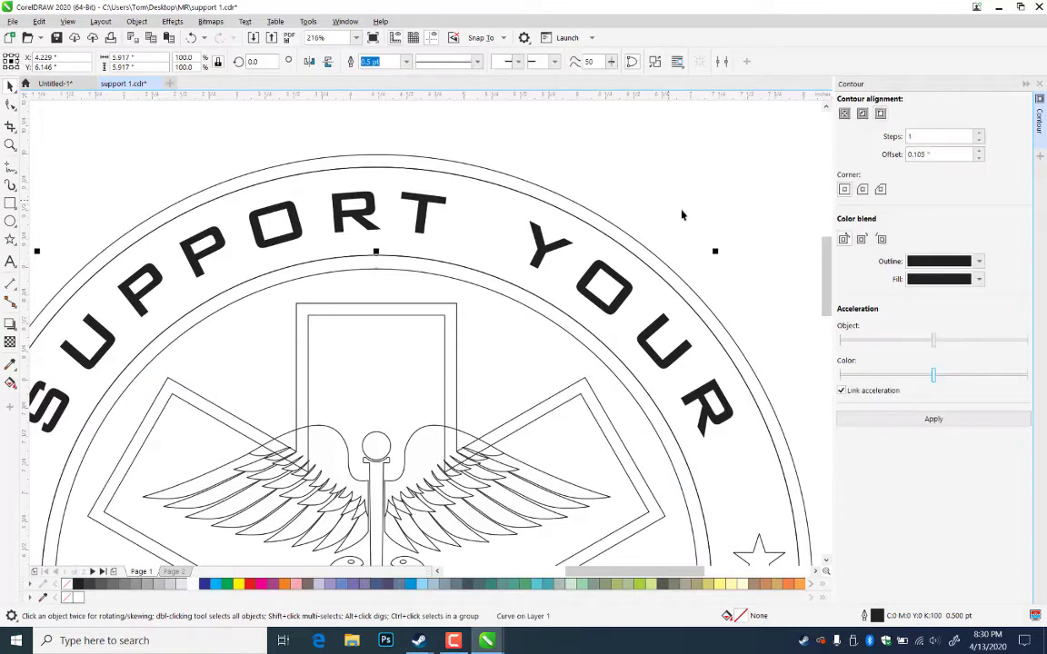
- Try to fill the outermost circle together with the combined inner ring in 30% black
shift+click(511, 179)
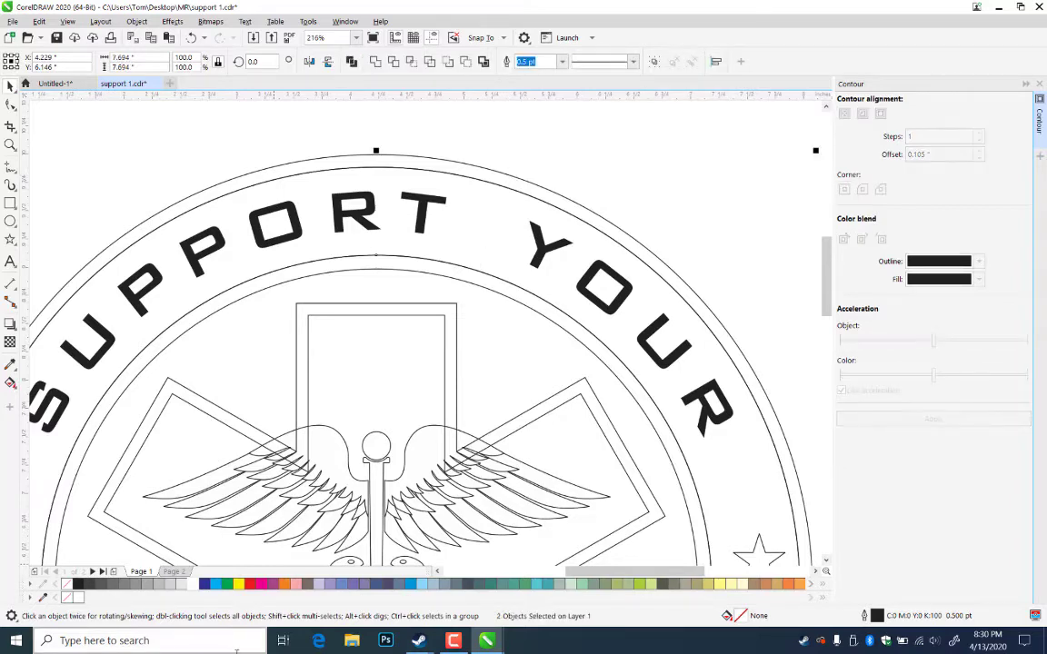
click(156, 590)
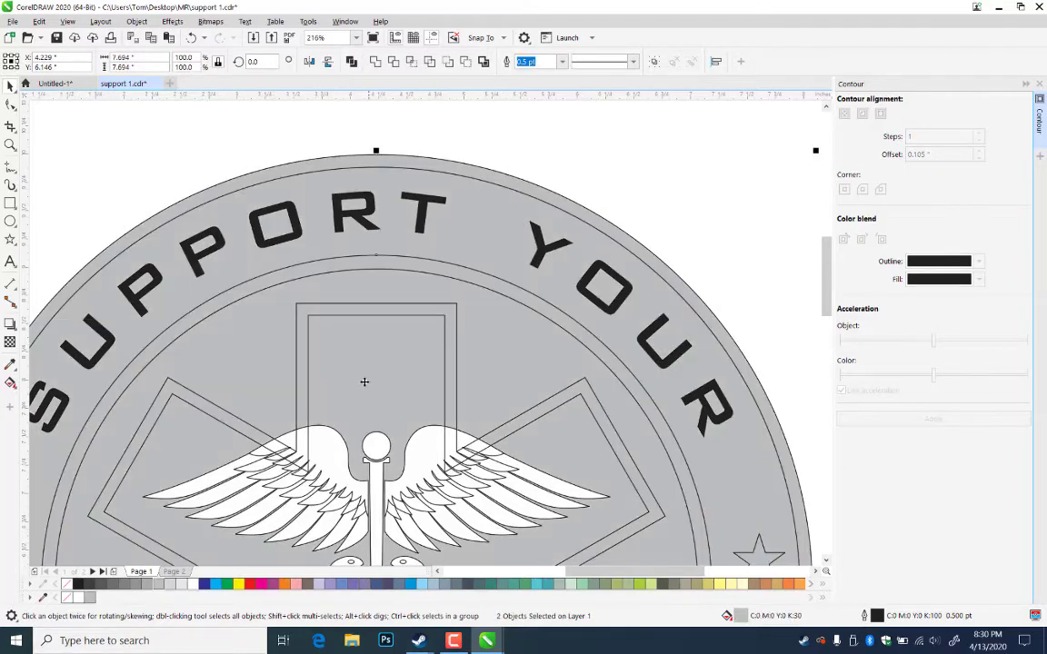
key(ctrl+z)
- Fill the combined inner ring between the star and the lettering with 30% black
click(434, 282)
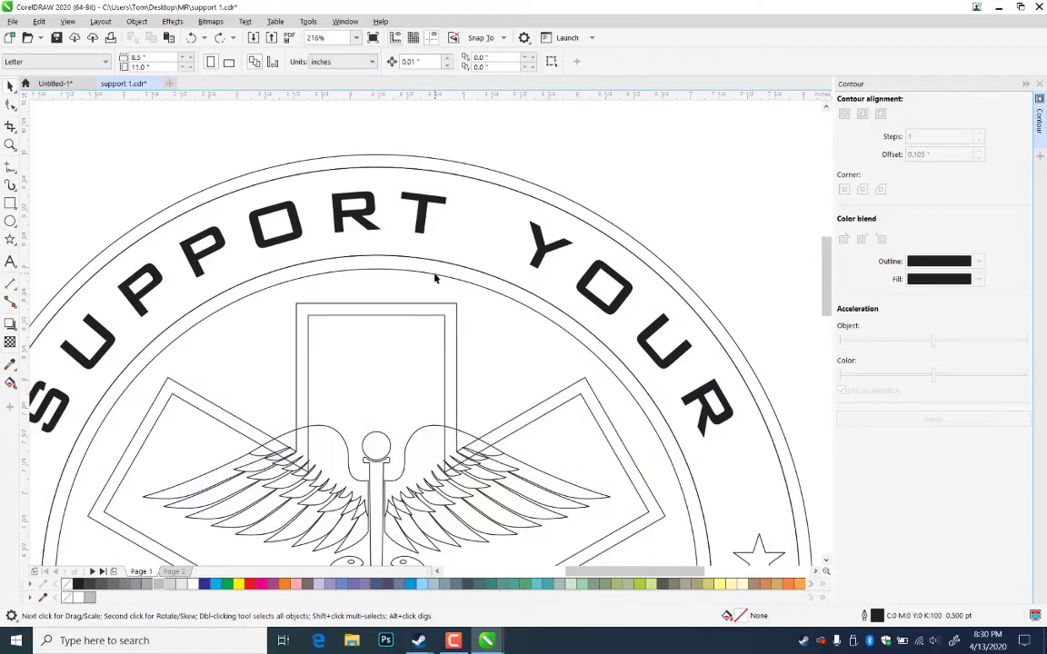
click(434, 279)
drag(434, 275, 483, 234)
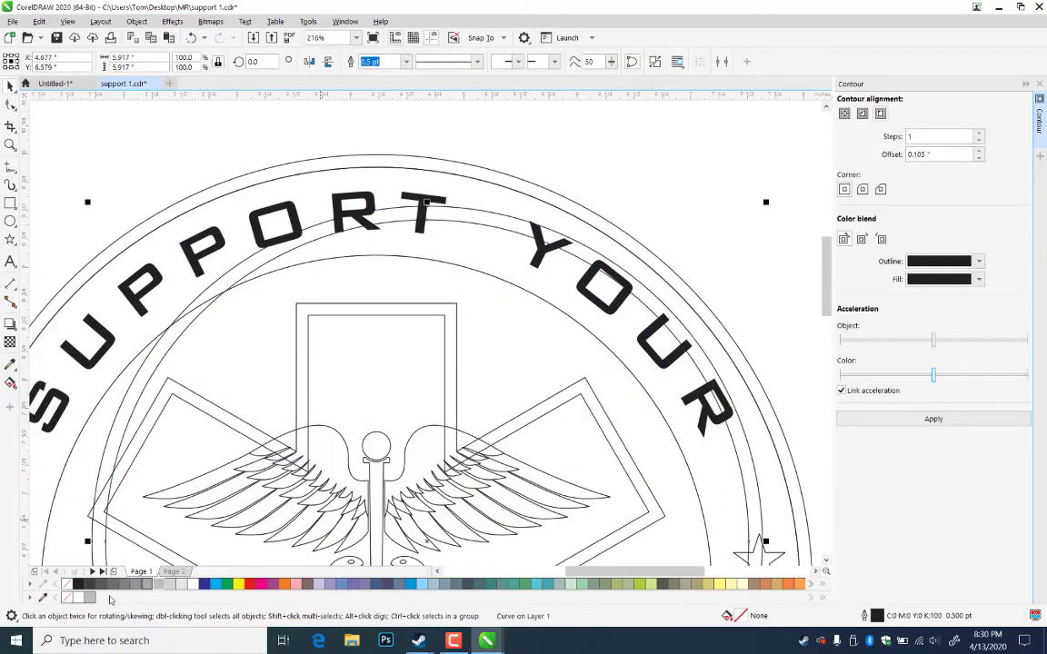
click(158, 585)
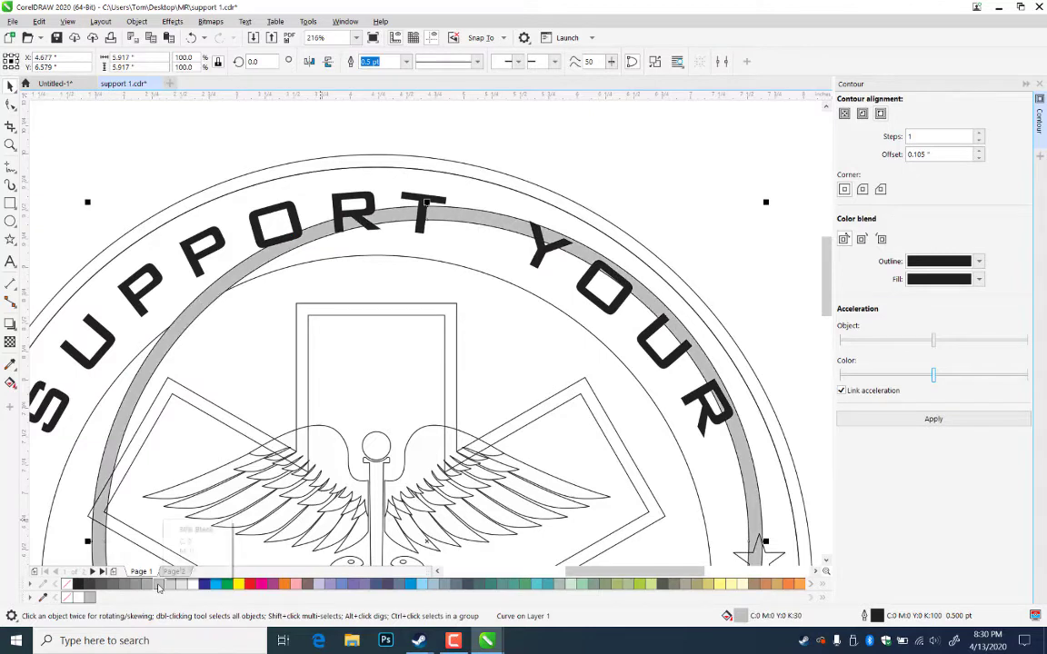
key(ctrl+z)
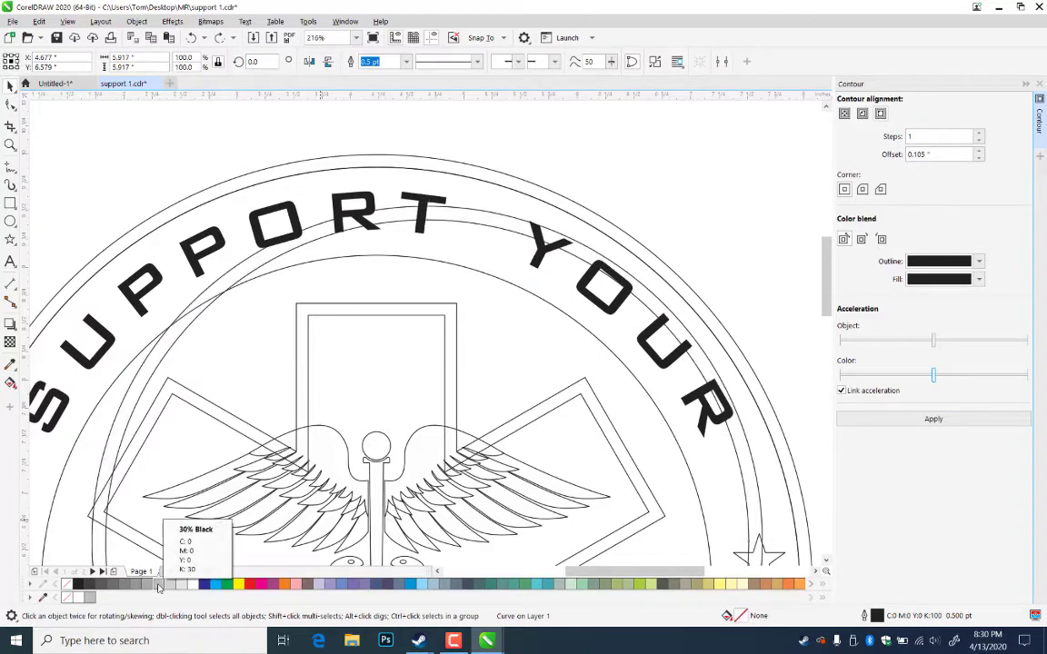
key(ctrl+shift+z)
key(ctrl+z)
key(ctrl+z)
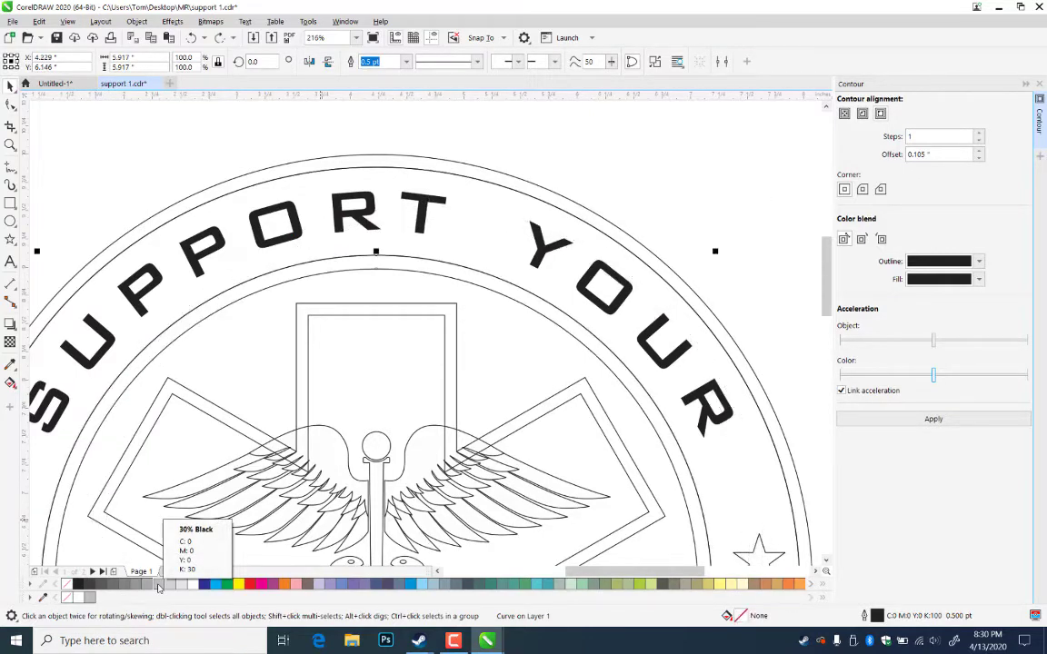
click(158, 585)
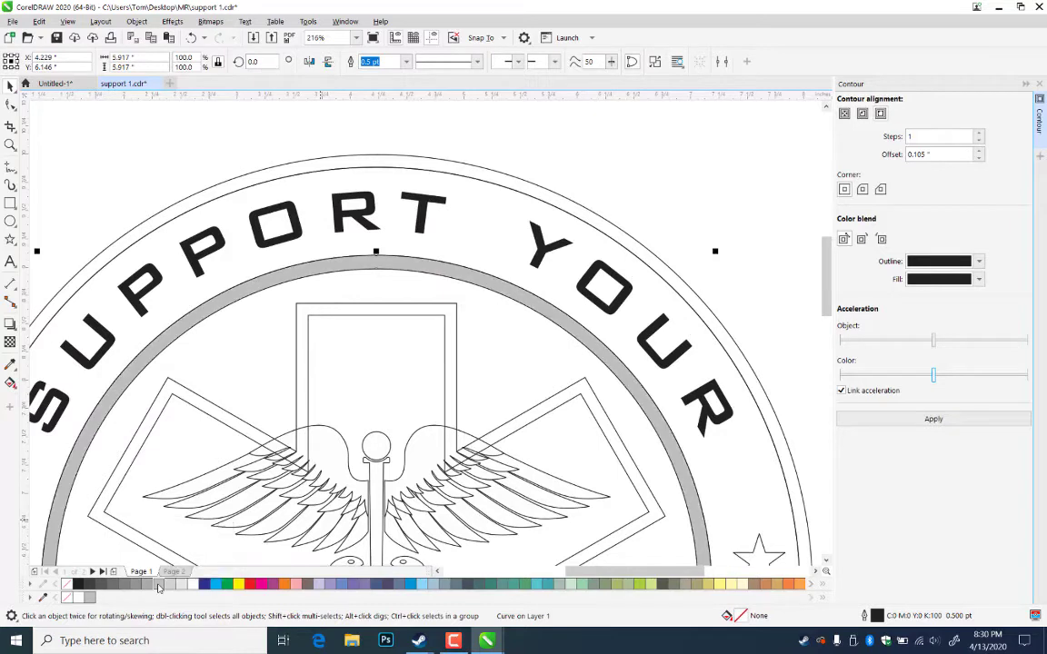
- Try to fill the lettering's path circle together with the outermost circle in 30% black
click(472, 168)
drag(472, 168, 527, 131)
key(ctrl+z)
click(391, 185)
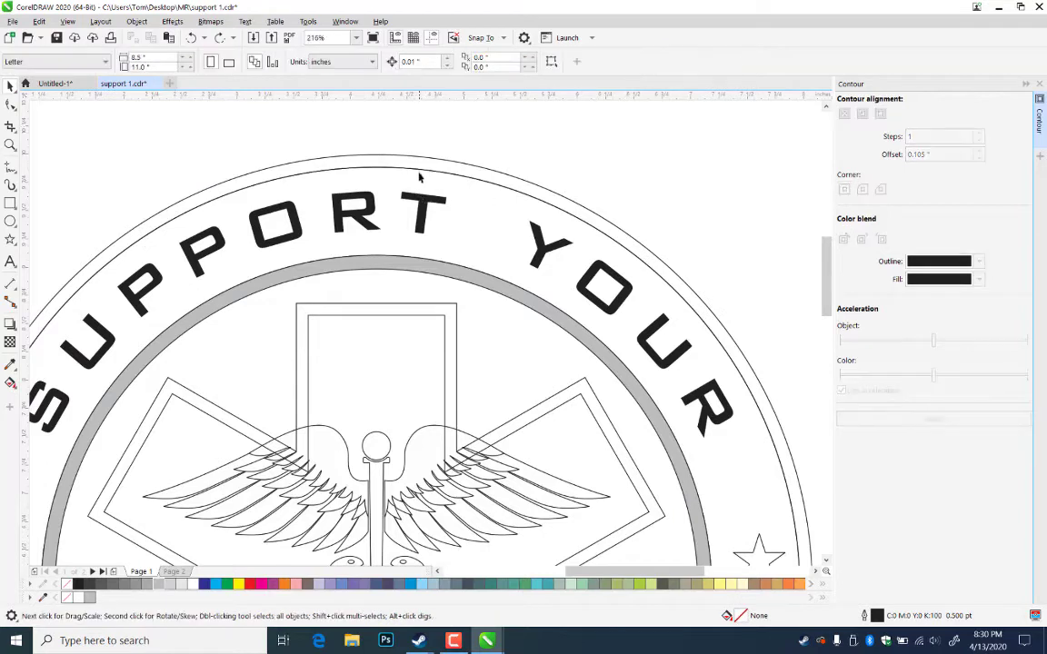
click(413, 171)
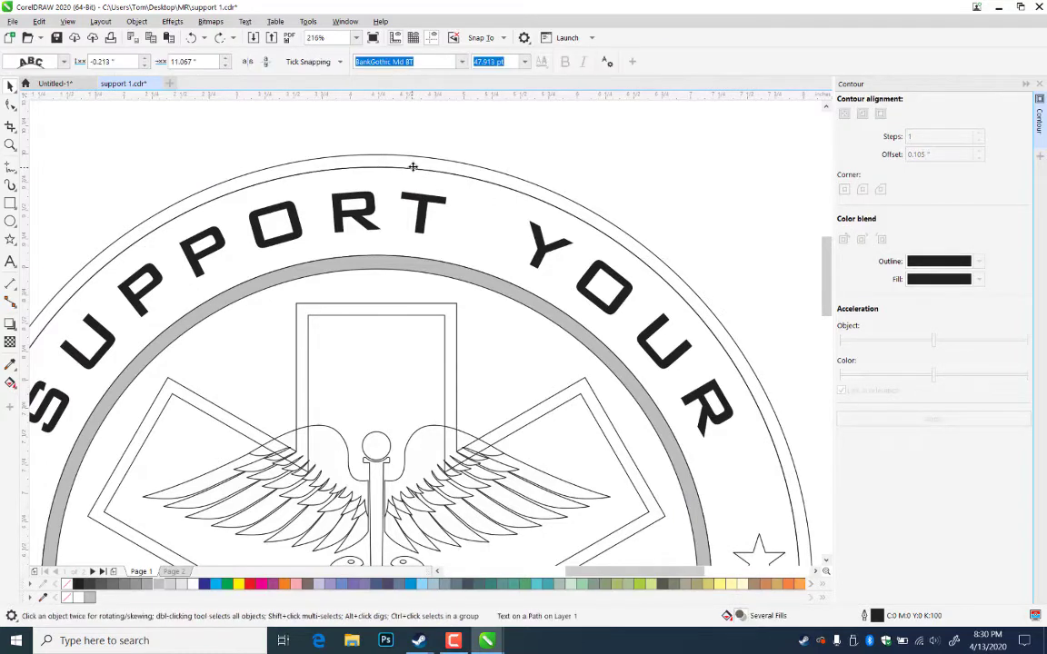
mouse_move(414, 168)
mouse_down()
mouse_move(430, 144)
mouse_move(422, 164)
mouse_up()
shift+click(431, 160)
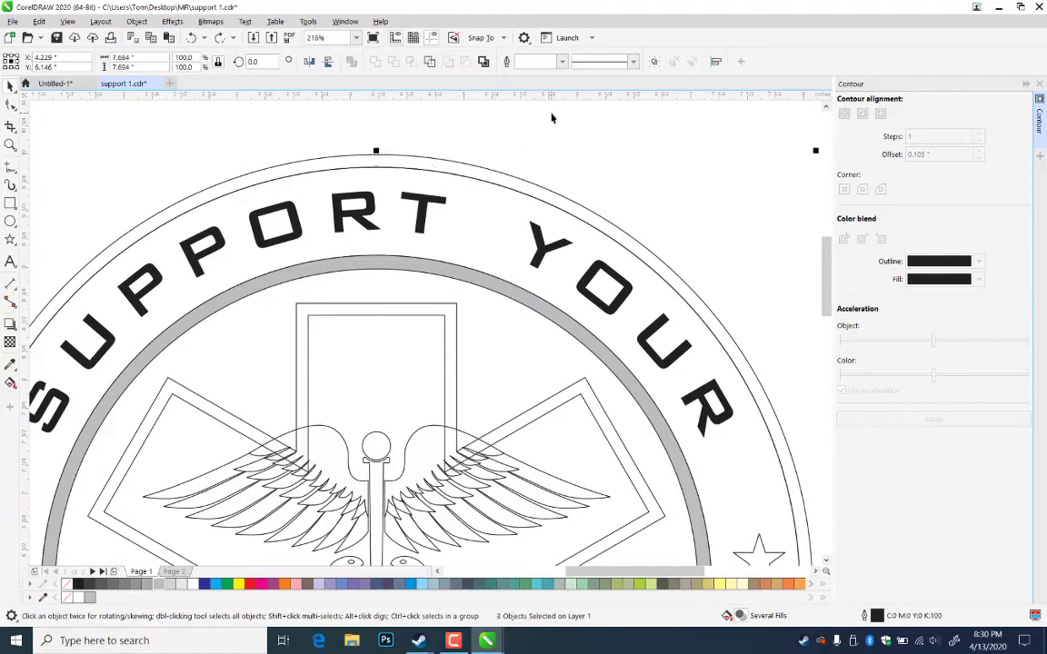
click(90, 597)
key(ctrl+z)
- Try moving the outermost circle and the lettering's path circle individually, undoing each move
click(634, 187)
click(420, 163)
click(416, 162)
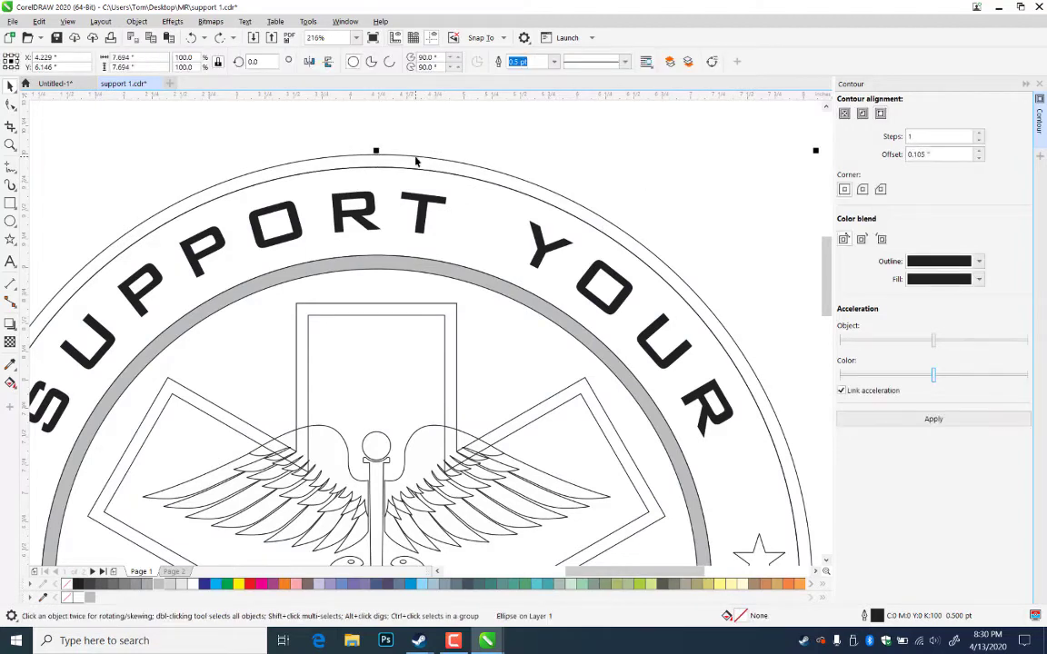
drag(416, 162, 428, 143)
key(ctrl+z)
click(418, 172)
drag(418, 169, 429, 150)
key(ctrl+z)
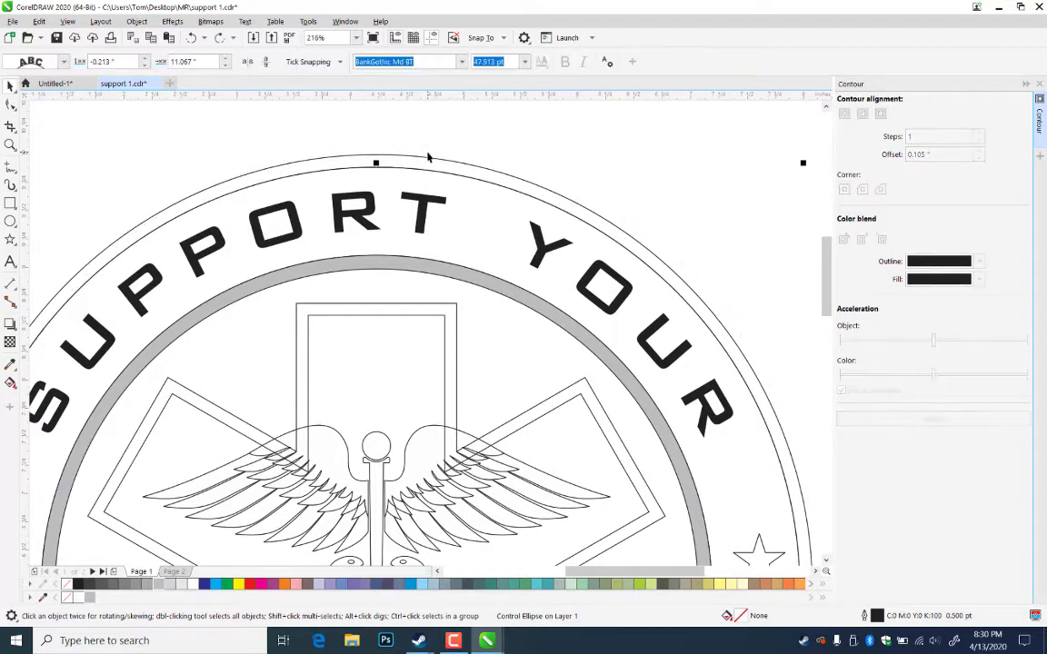
shift+click(421, 158)
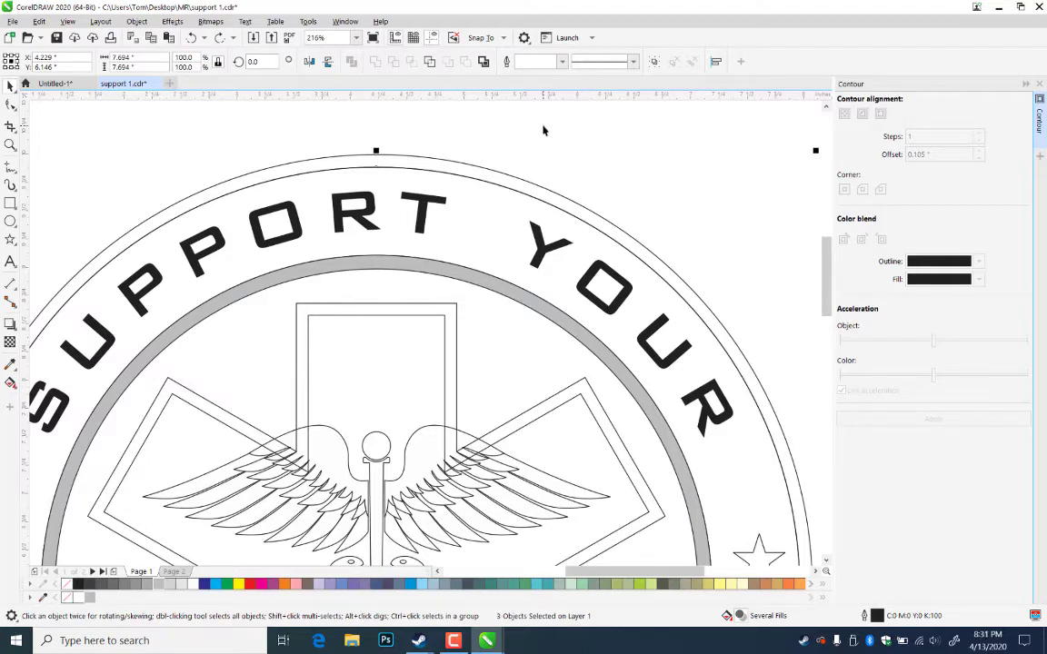
click(544, 130)
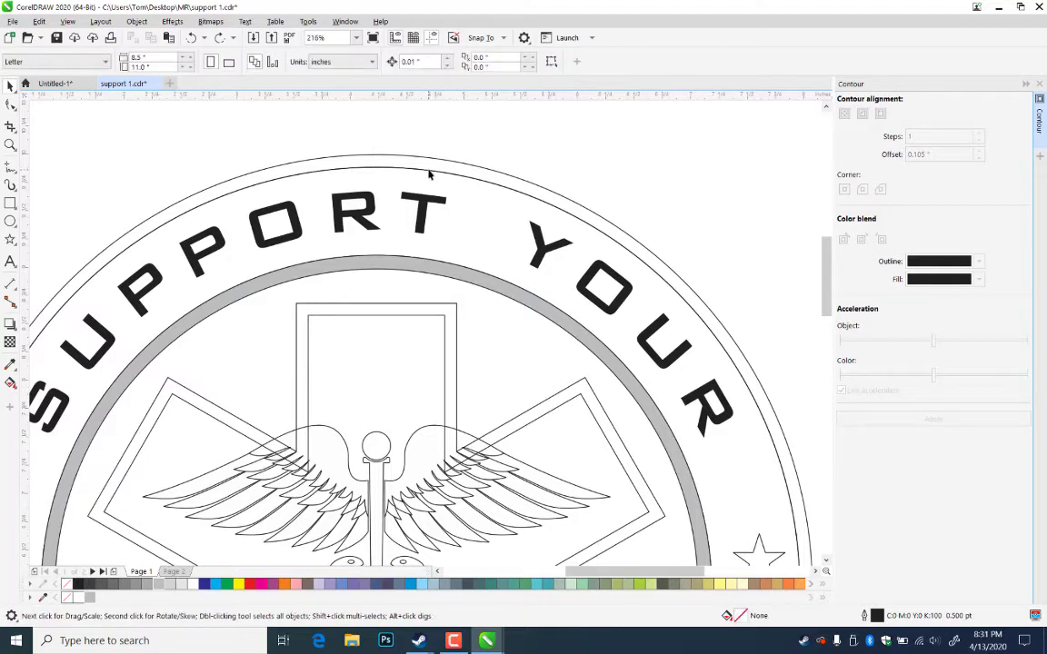
click(431, 173)
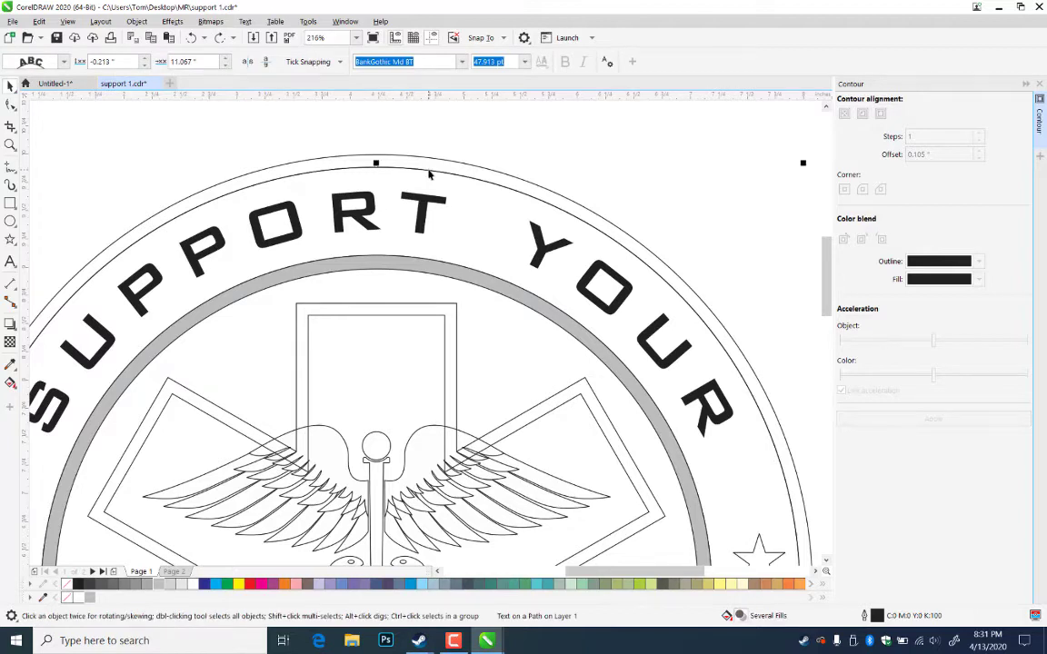
shift+click(431, 172)
click(442, 177)
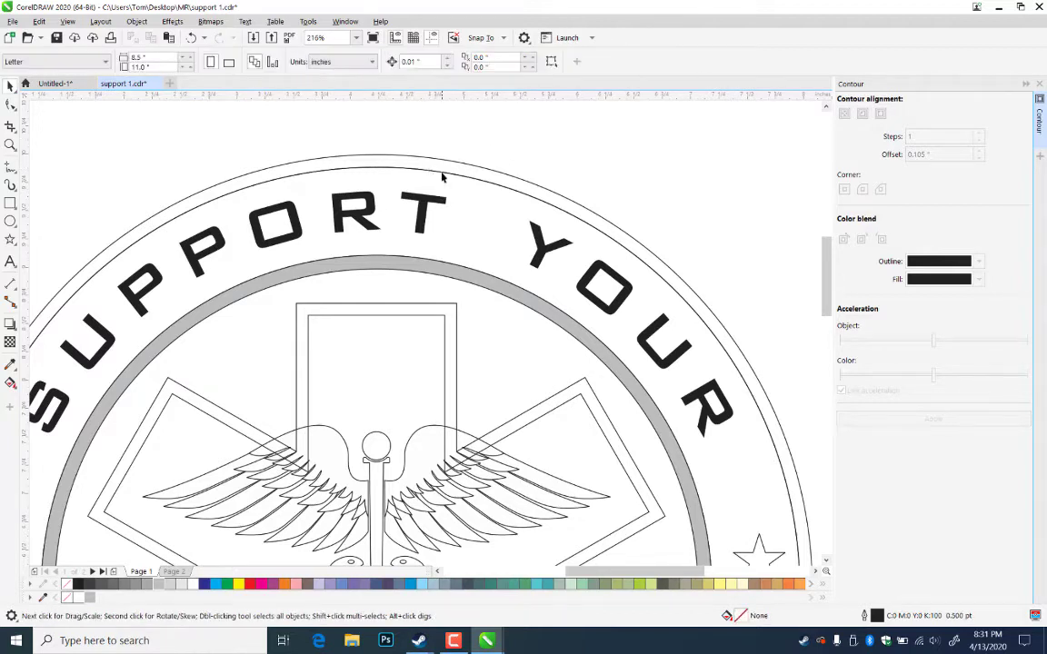
- Combine the outermost circle with the circle just inside it and fill the resulting outer ring with 30% black
scroll(364, 382, down, 3)
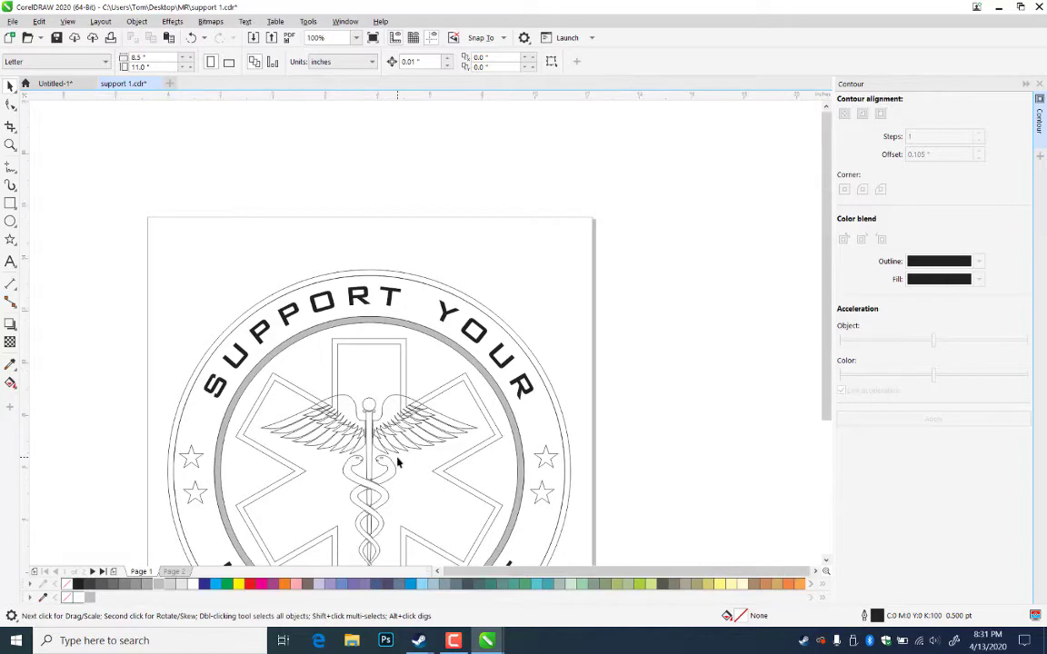
scroll(397, 463, down, 2)
scroll(401, 400, up, 5)
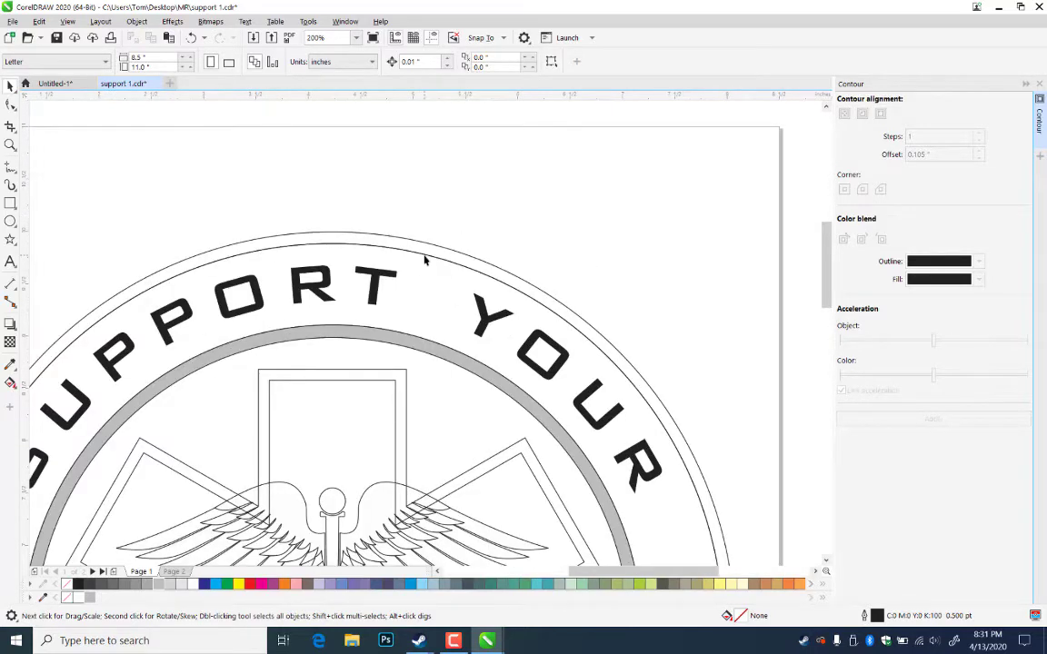
click(425, 259)
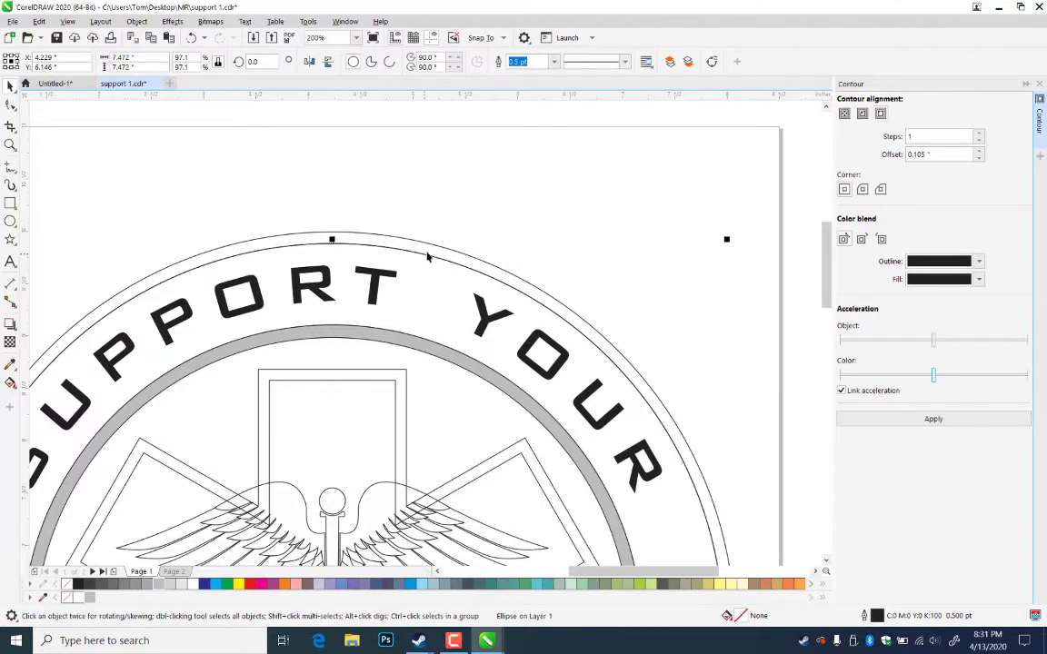
shift+click(479, 249)
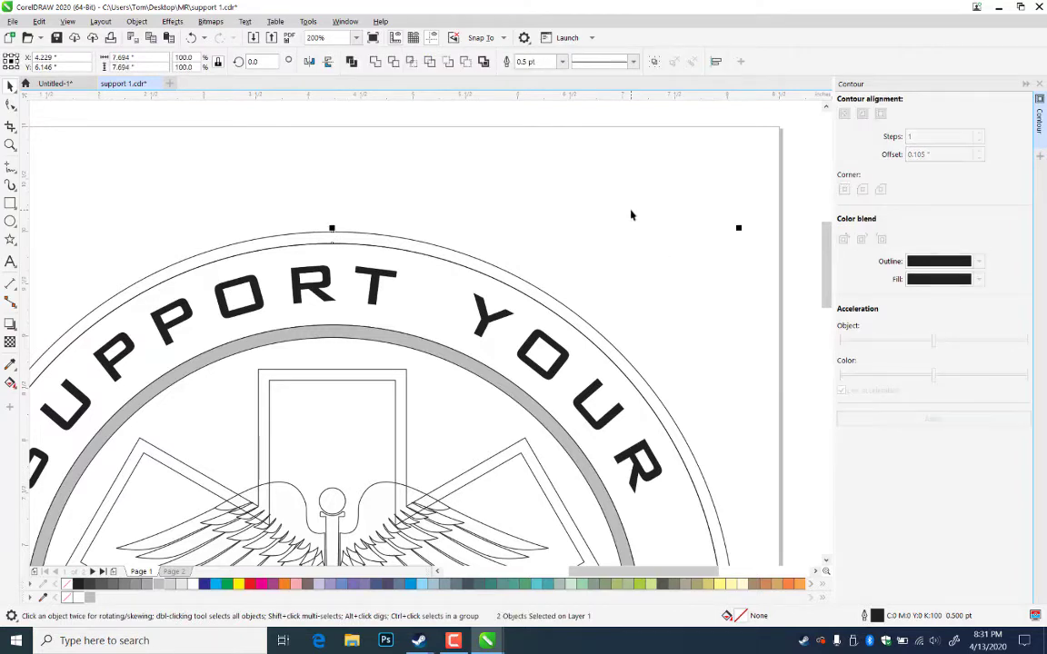
key(ctrl+l)
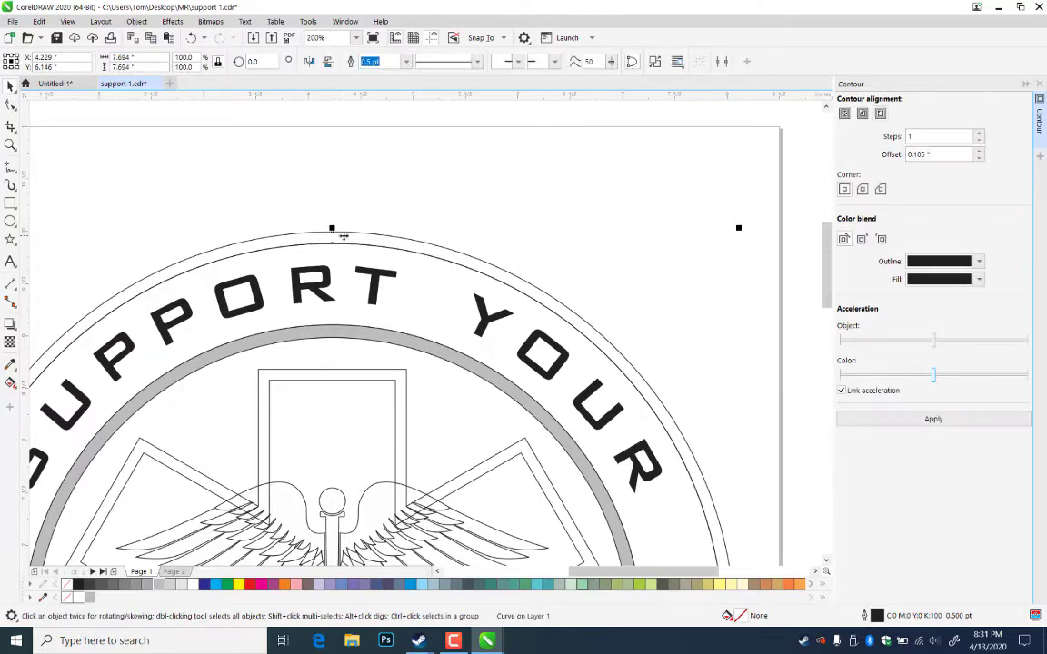
click(90, 597)
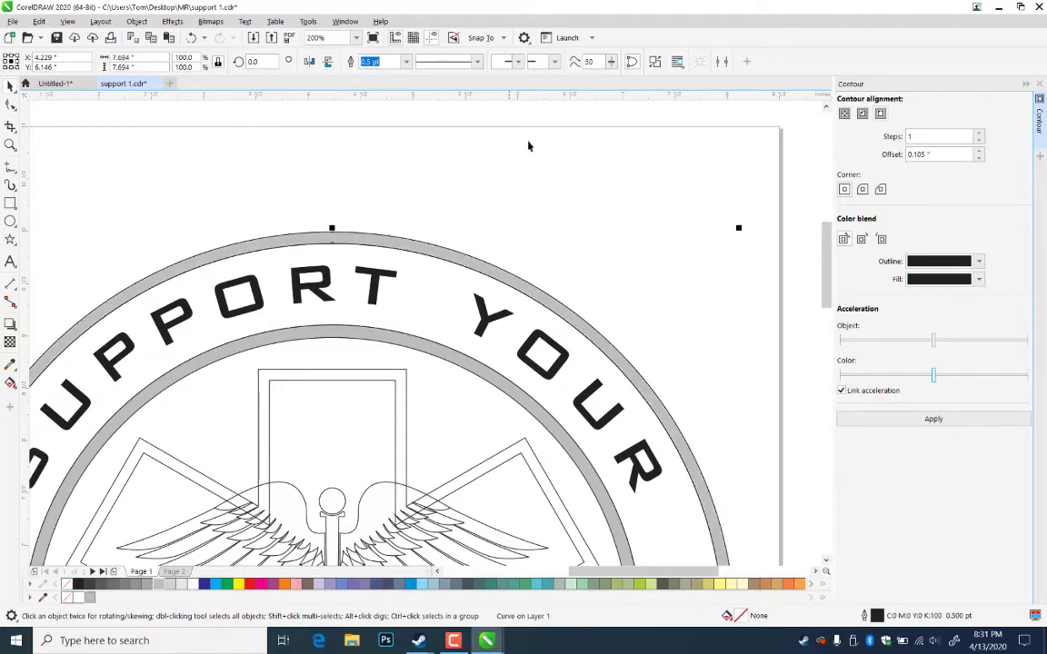
click(636, 286)
- Combine the inner and outer outlines of the six-armed star and fill the resulting border with 30% black
drag(217, 494, 428, 130)
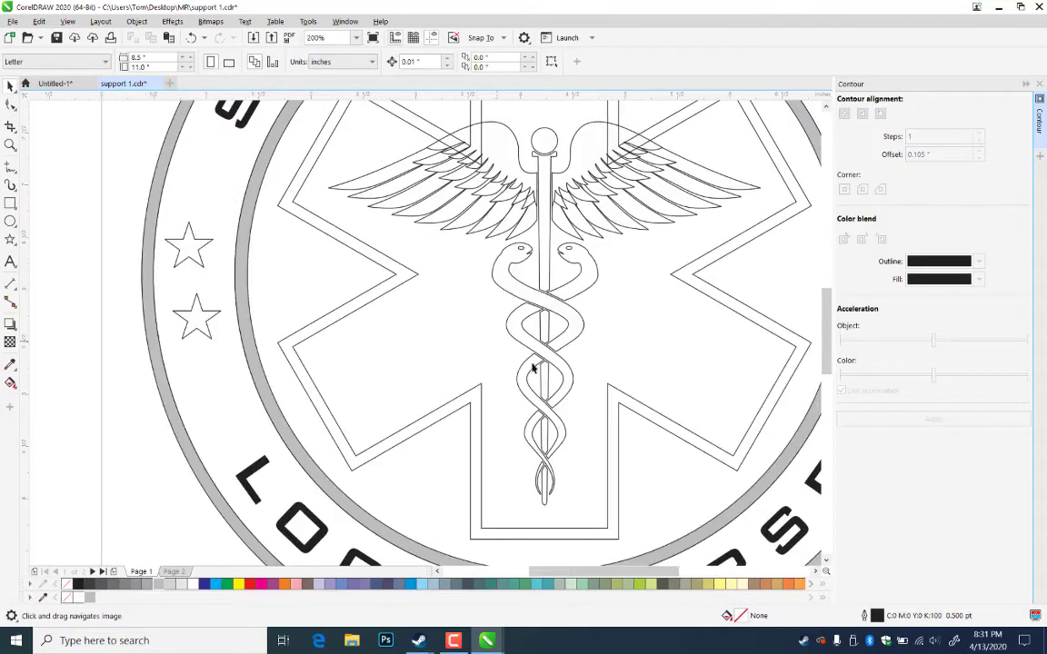
drag(551, 372, 493, 199)
drag(459, 158, 432, 524)
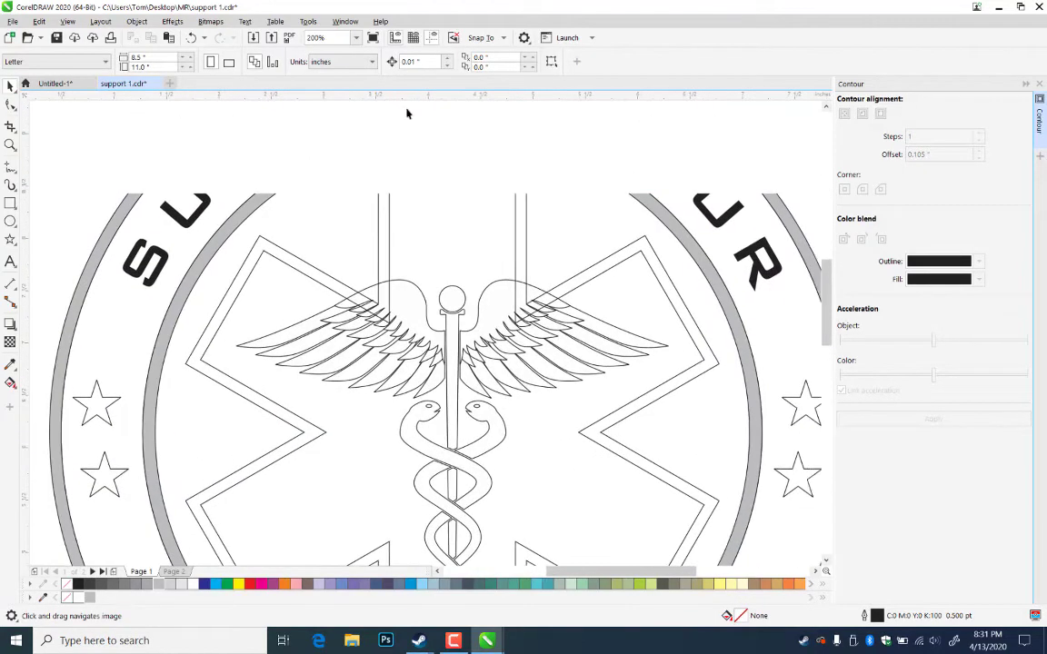
click(390, 204)
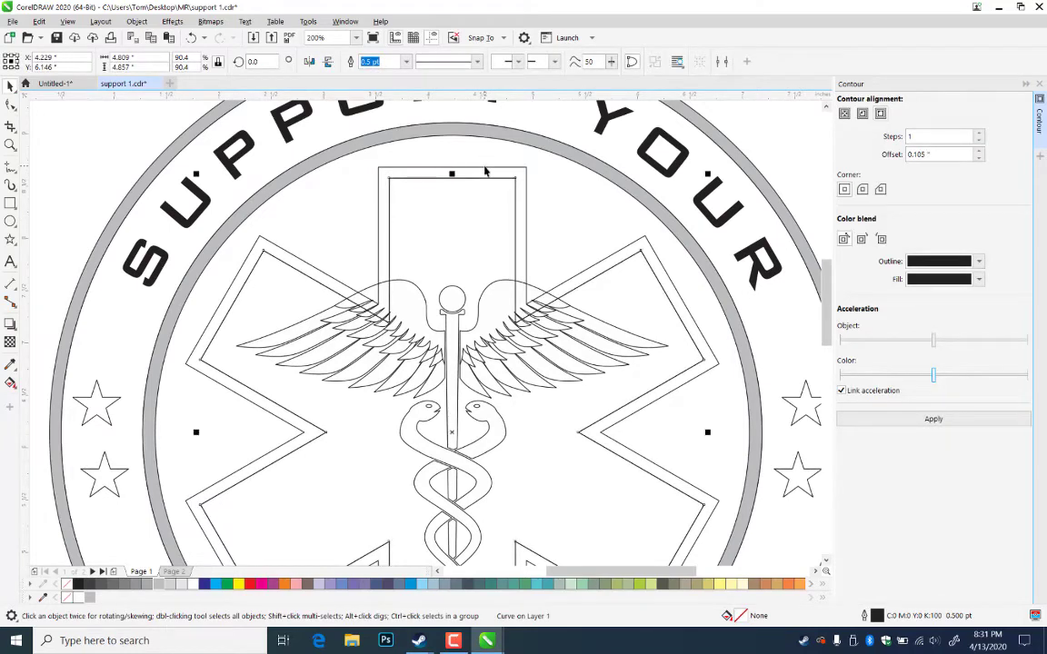
shift+click(524, 170)
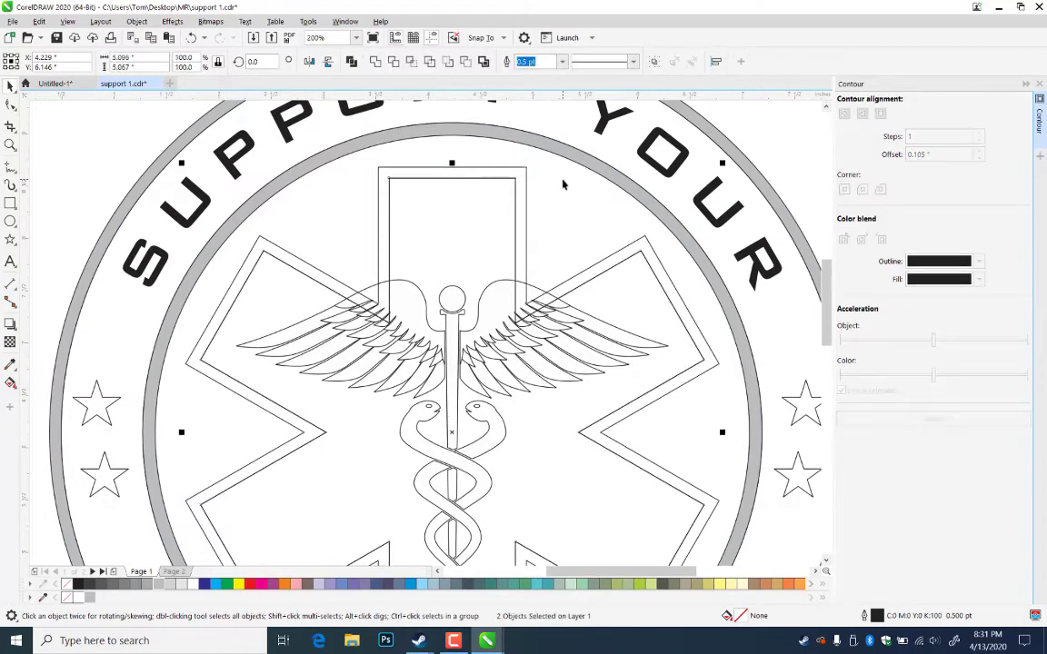
key(ctrl+l)
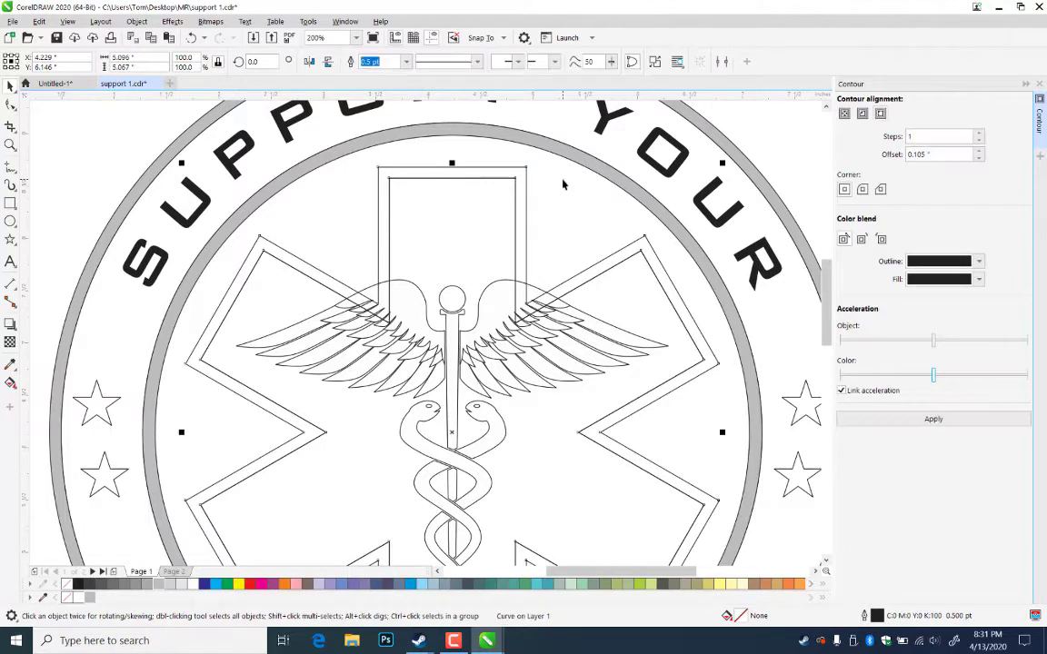
click(89, 597)
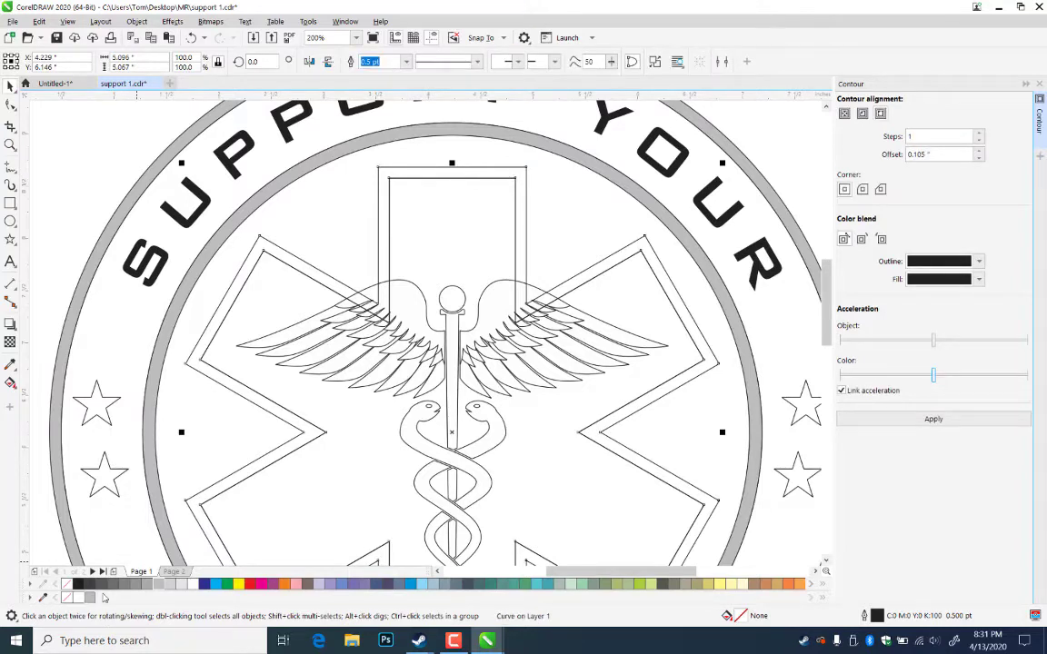
click(81, 135)
- Move the gray star border backward in the stacking order, behind the caduceus wings
click(384, 205)
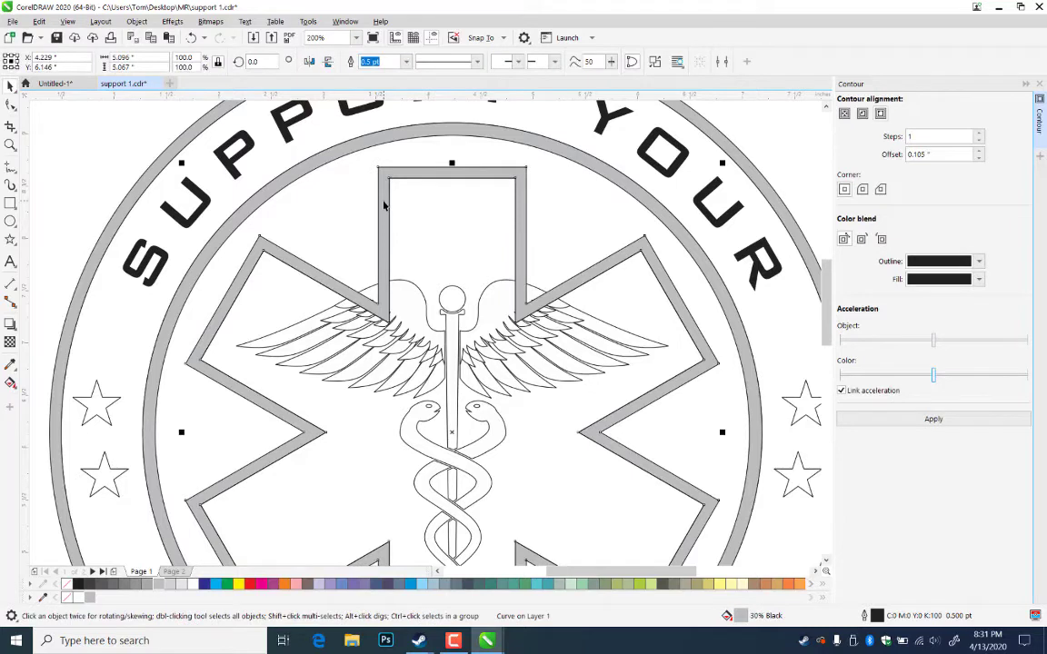
key(ctrl+Page_Down)
click(513, 227)
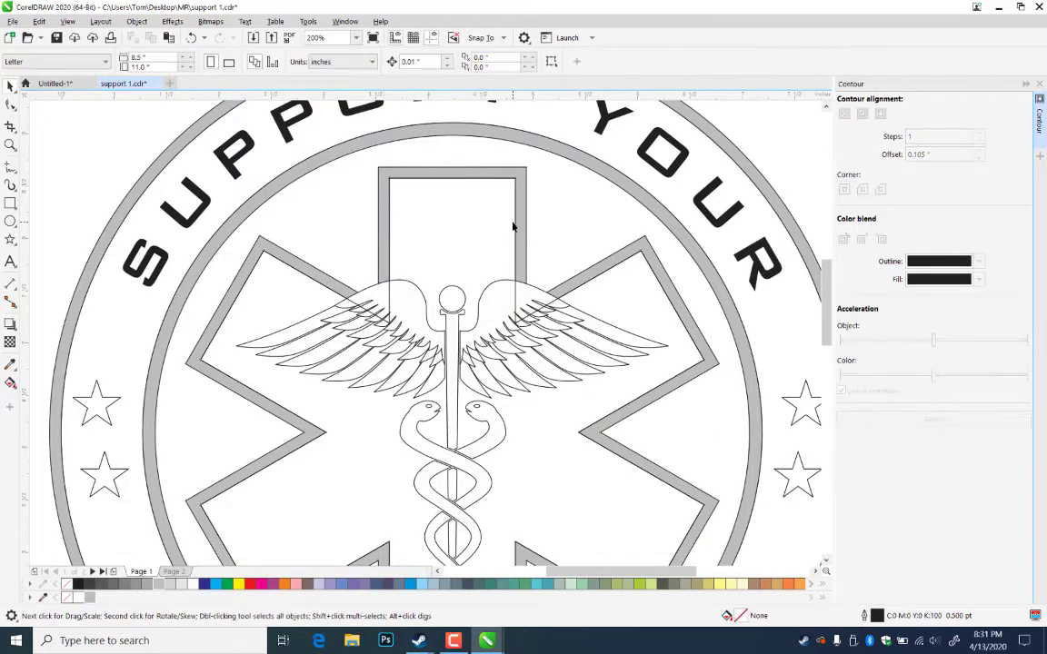
- Fill the inner star shape with 10% black and send it to the back, behind the caduceus
click(514, 226)
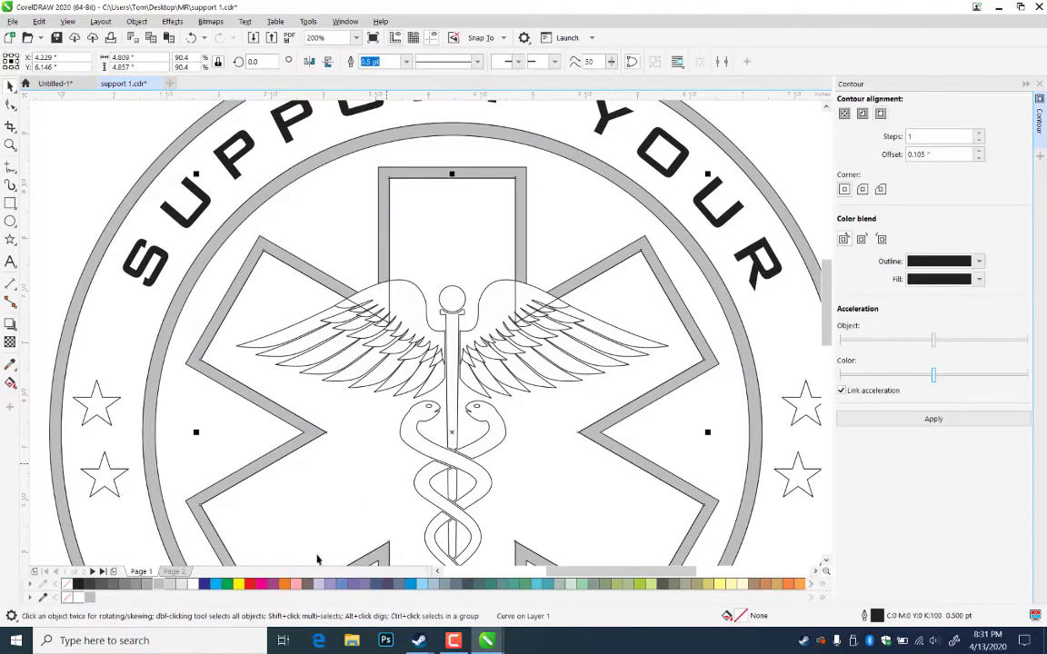
click(183, 586)
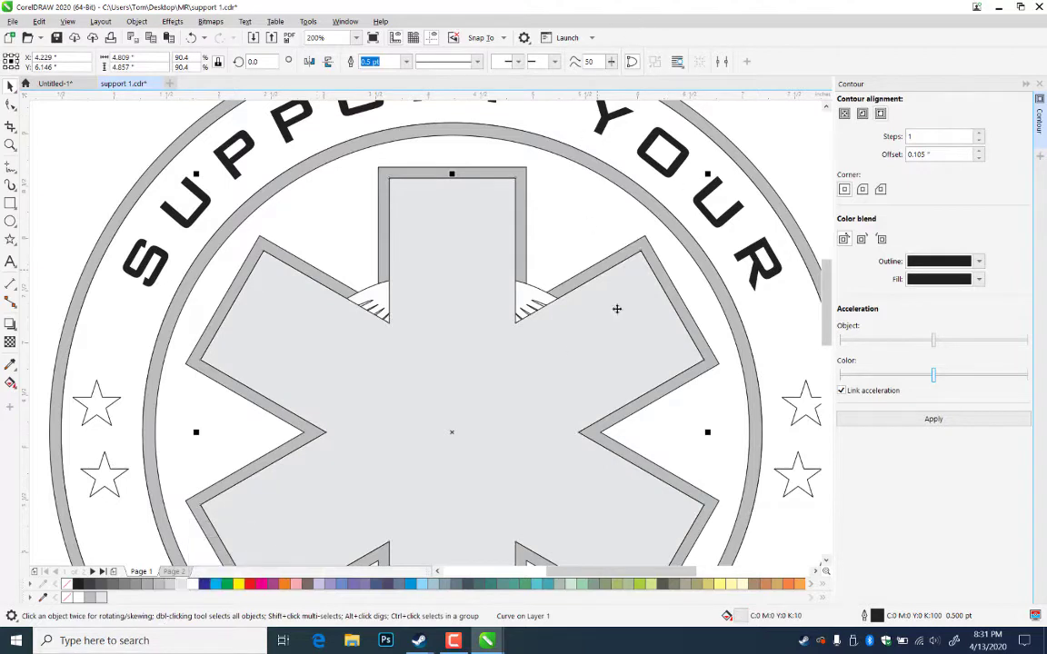
key(shift+Page_Down)
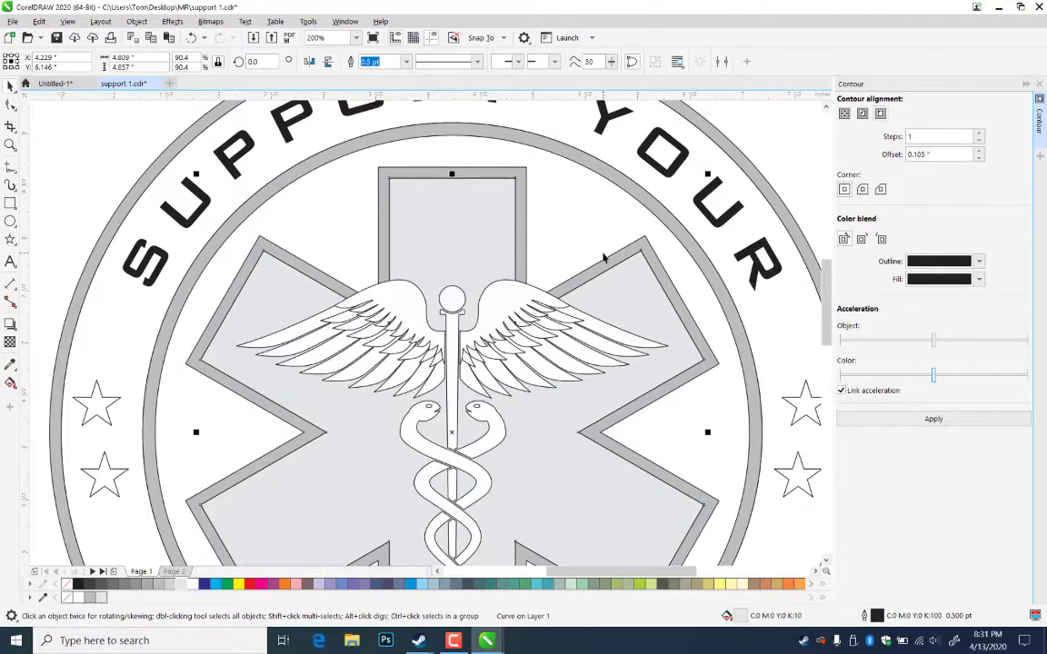
click(338, 238)
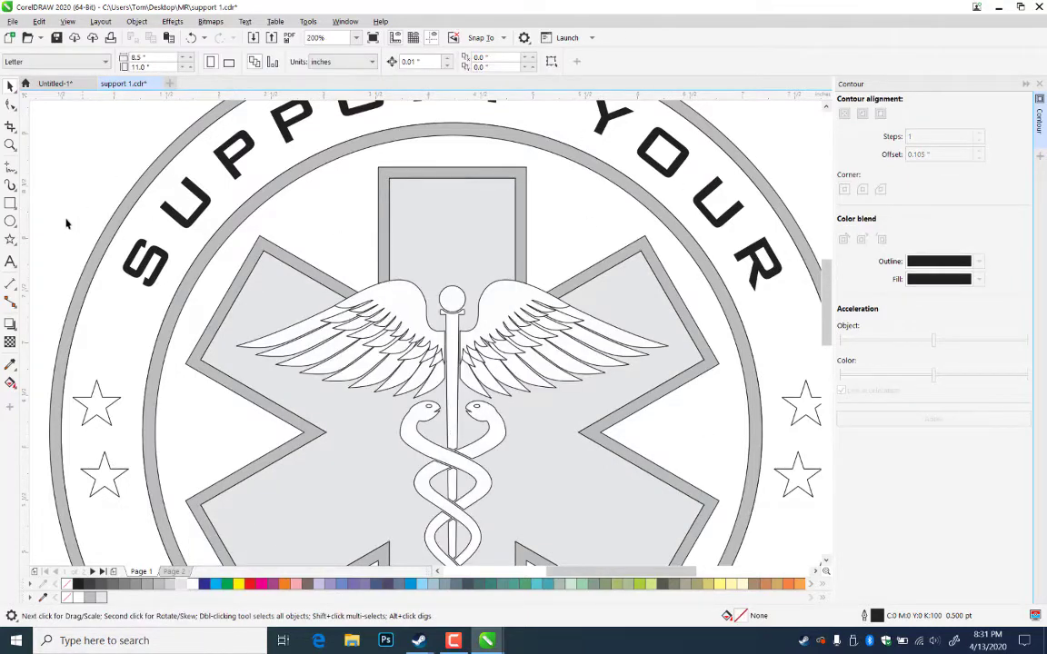
- Save the drawing with the filled rings and star
click(12, 145)
right_click(246, 231)
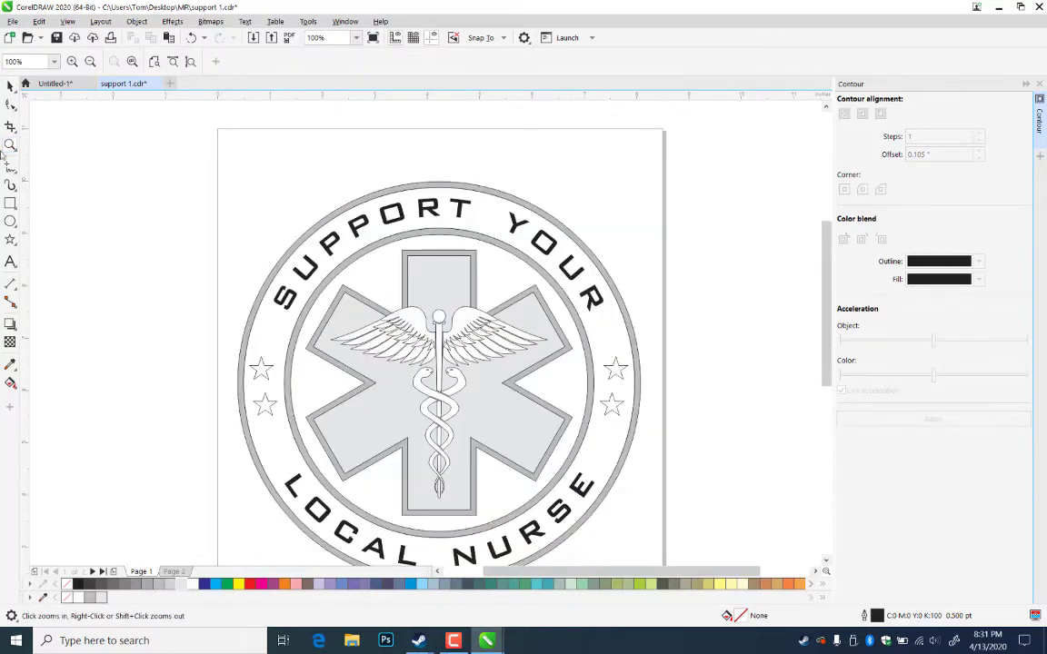
click(10, 85)
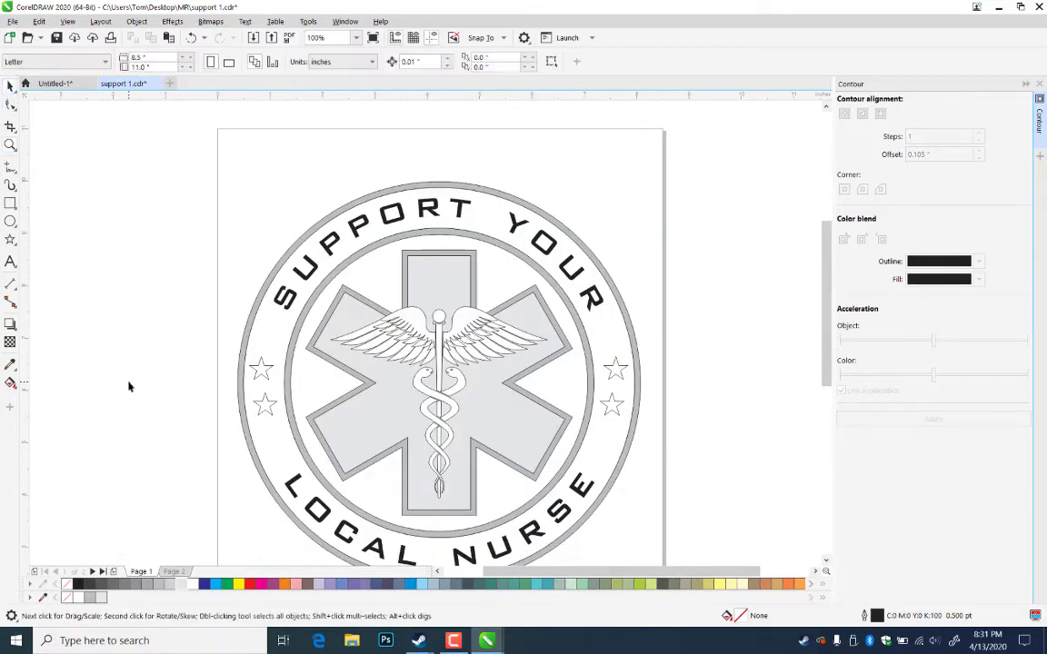
key(ctrl+s)
- Select the two small stars on each side of the ring and move all four slightly upward together
drag(289, 397, 306, 427)
shift+drag(670, 337, 591, 427)
drag(616, 378, 616, 366)
click(695, 368)
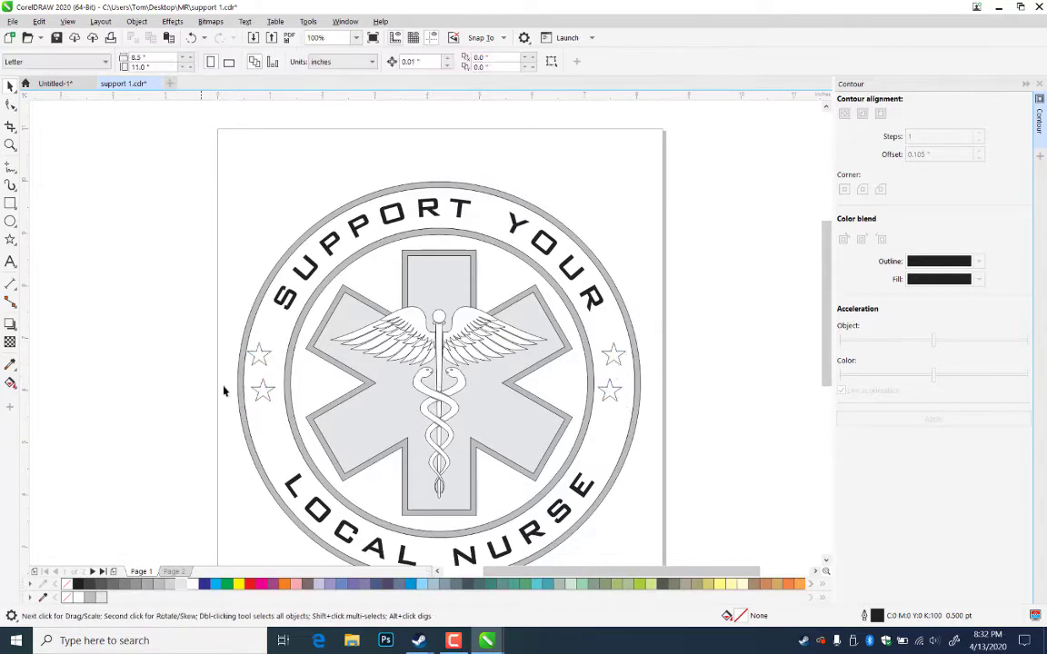
- Reposition the upper star on the left side and both stars on the right side to center them within the ring
click(264, 355)
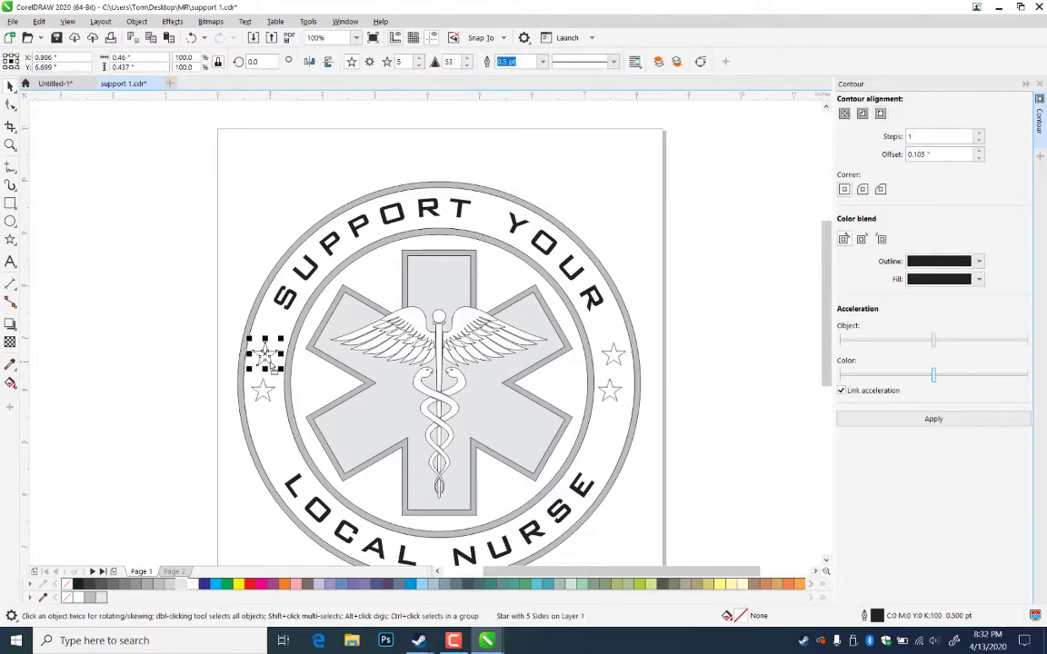
click(614, 360)
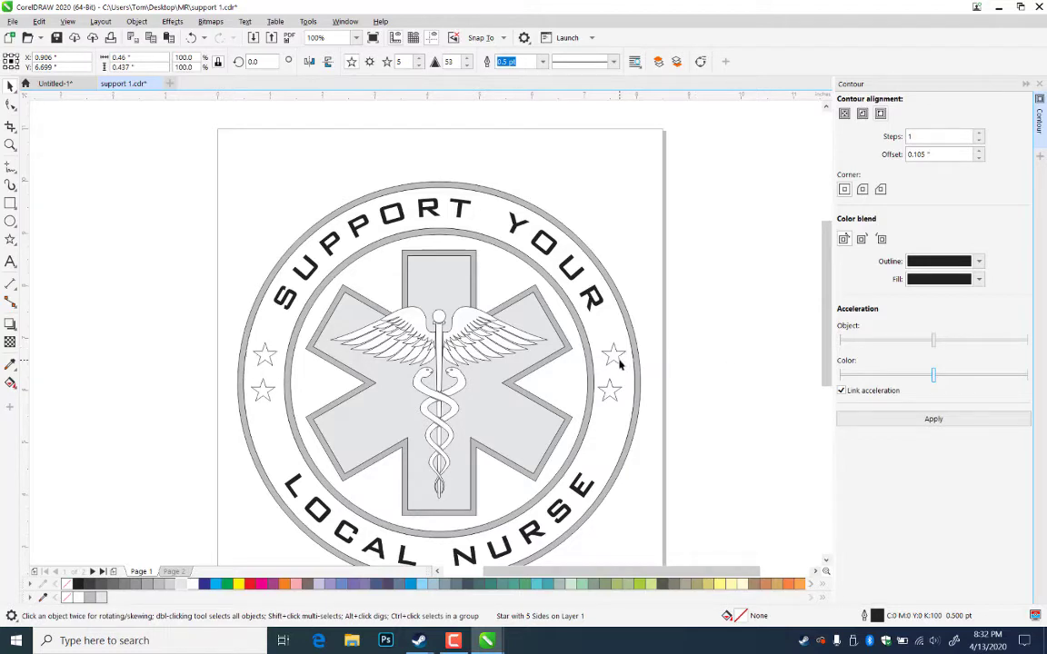
drag(619, 366, 614, 392)
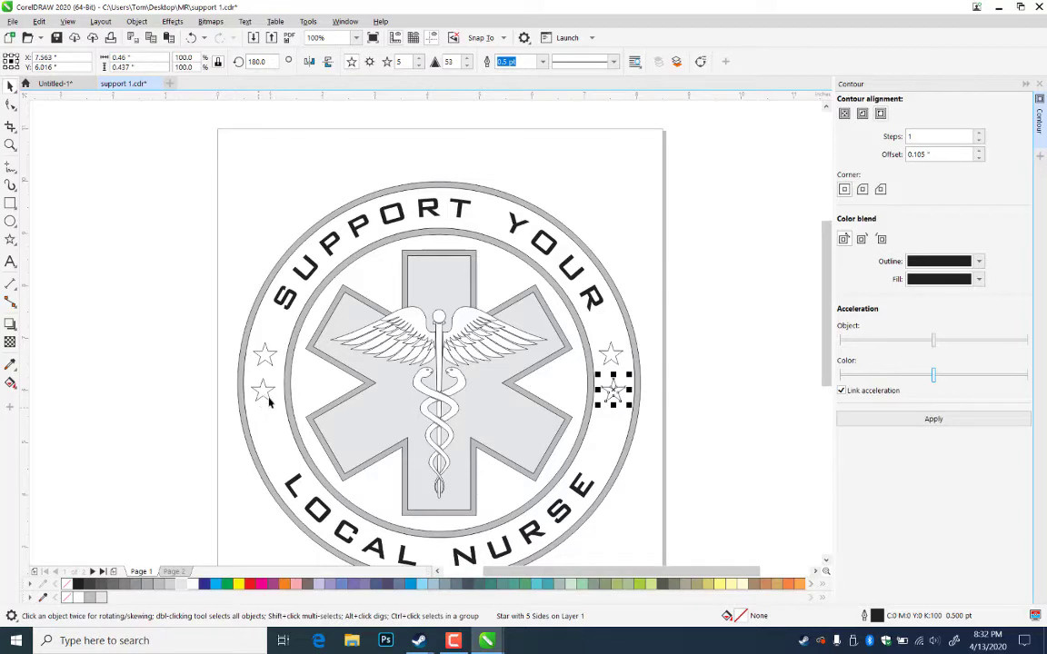
- Add a third small star below the existing pair on each side of the ring by duplicating stars
drag(269, 407, 618, 452)
right_click(278, 437)
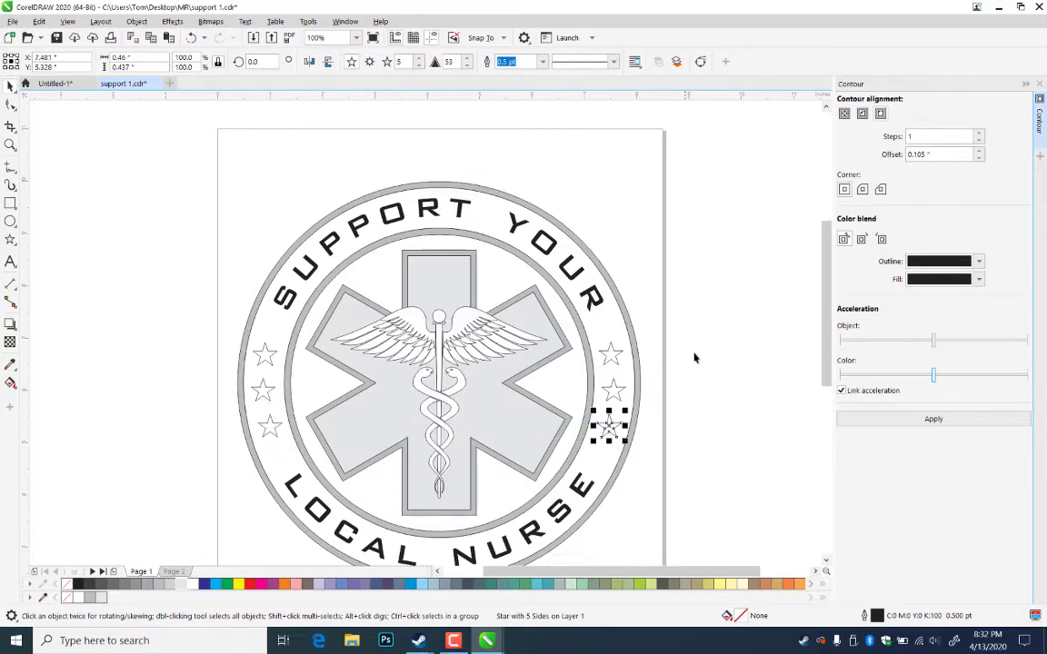
click(696, 351)
- Fill the three small stars on each side with 30% black and save the drawing
drag(712, 333, 587, 454)
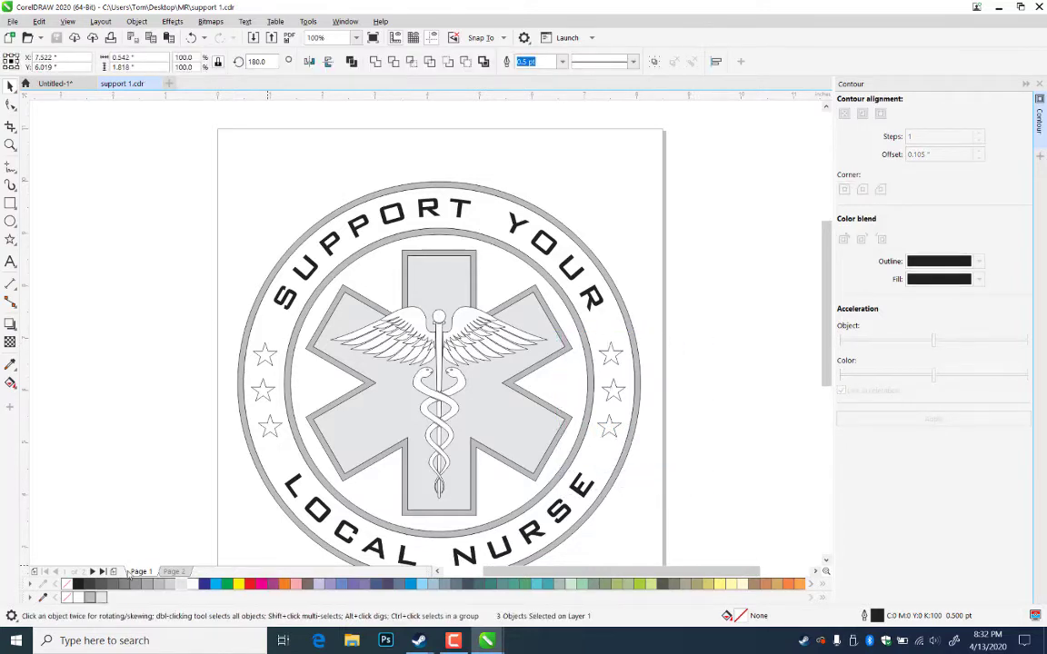
click(154, 587)
click(182, 336)
drag(259, 440, 293, 449)
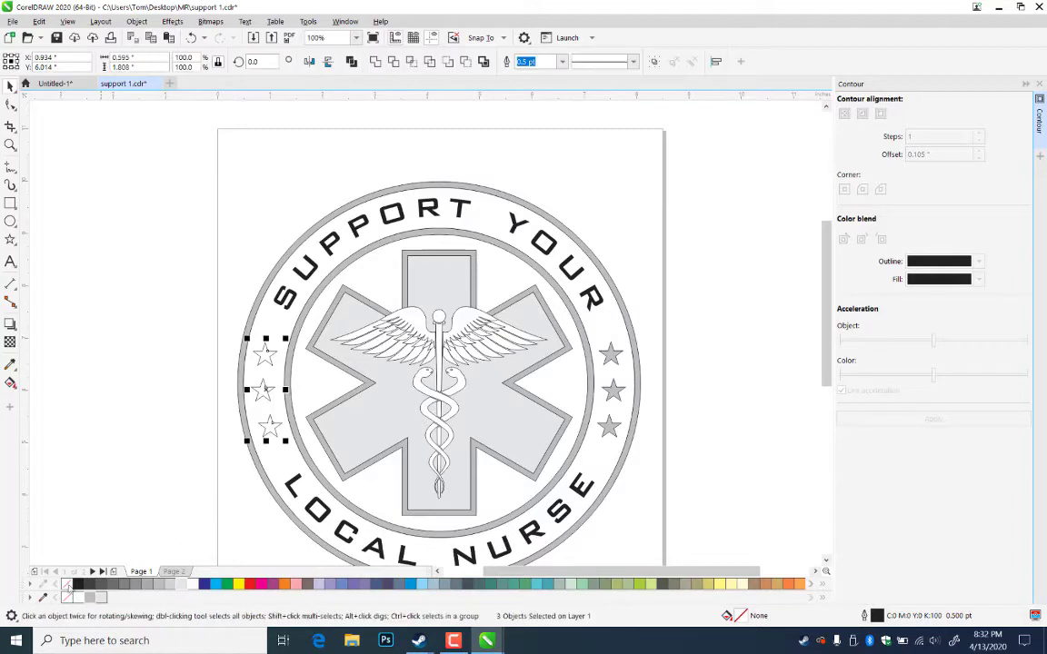
click(115, 385)
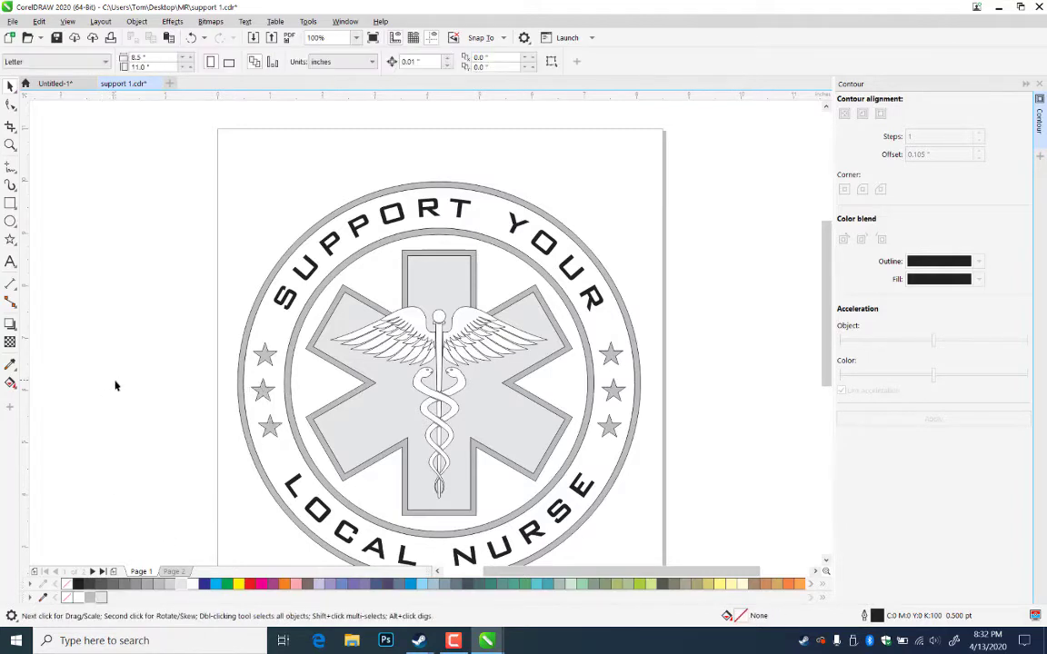
key(ctrl+s)
- Delete the blank second page of the document, leaving only the emblem's page
drag(444, 431, 478, 355)
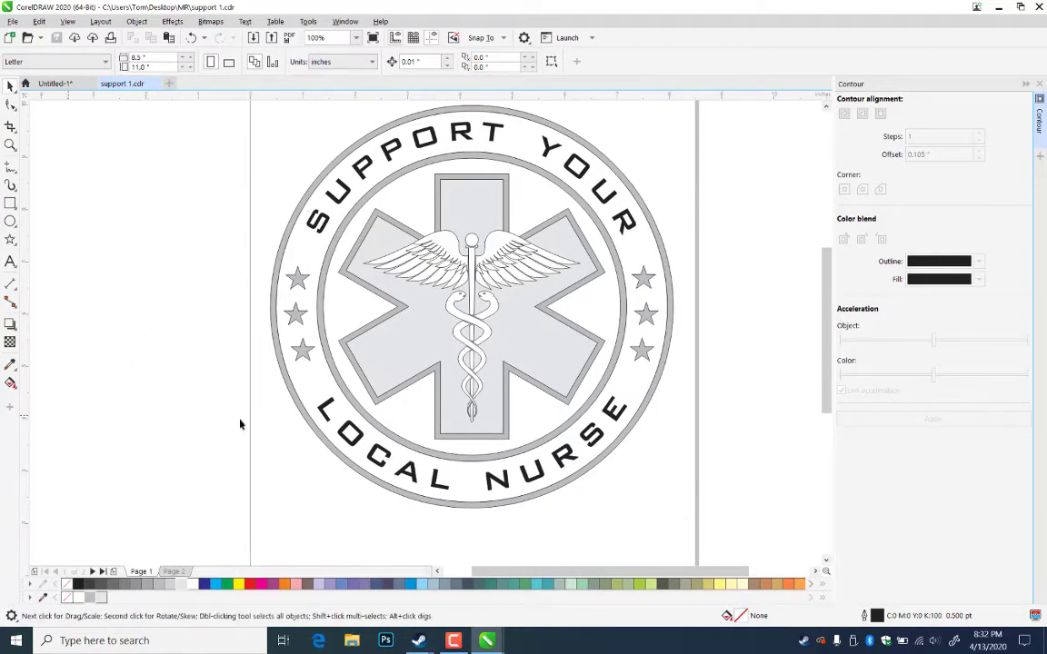
click(412, 368)
click(154, 401)
click(178, 571)
right_click(183, 573)
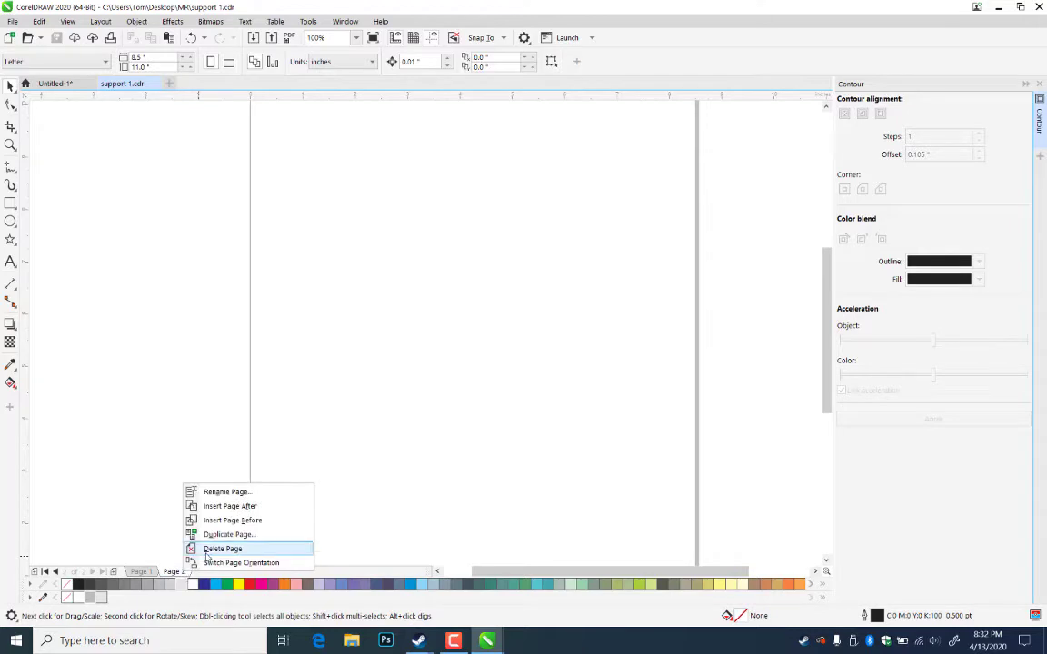
click(158, 234)
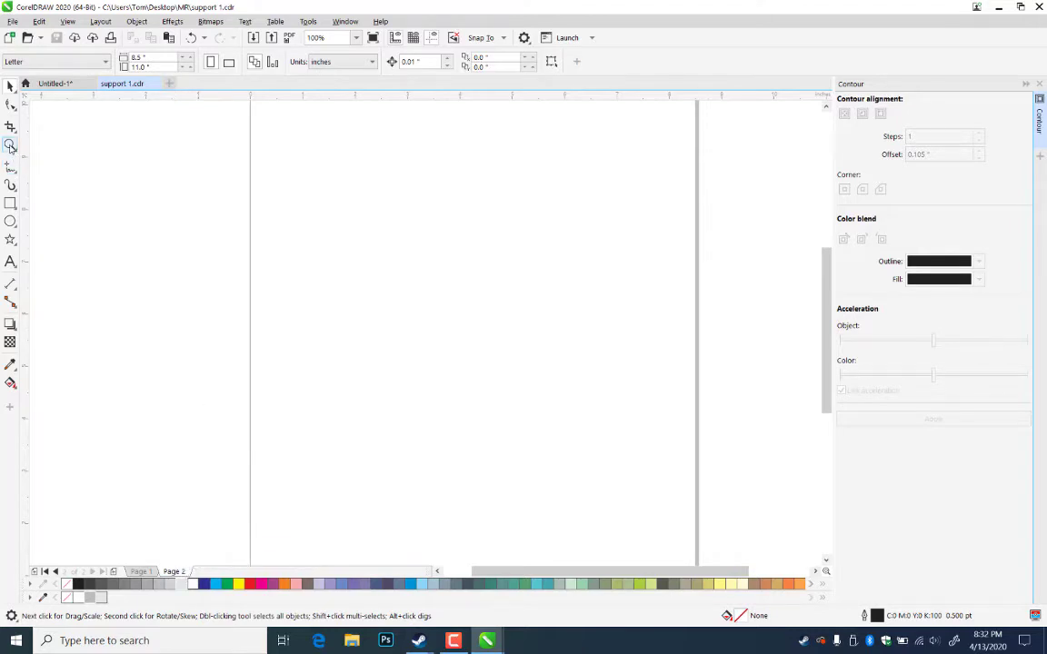
click(10, 145)
right_click(441, 270)
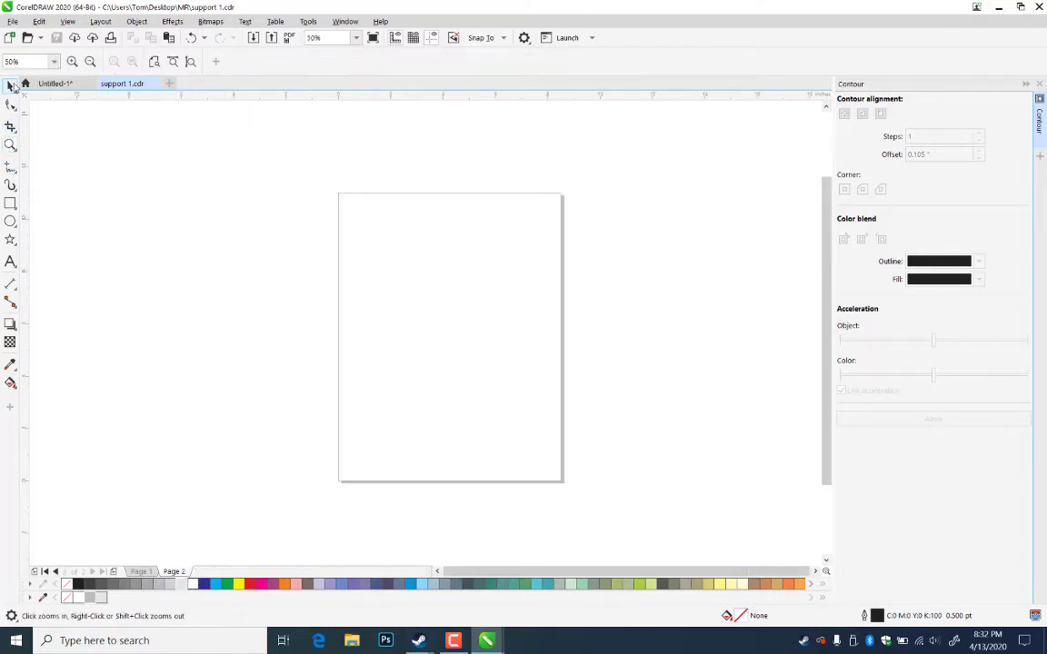
click(10, 83)
right_click(181, 573)
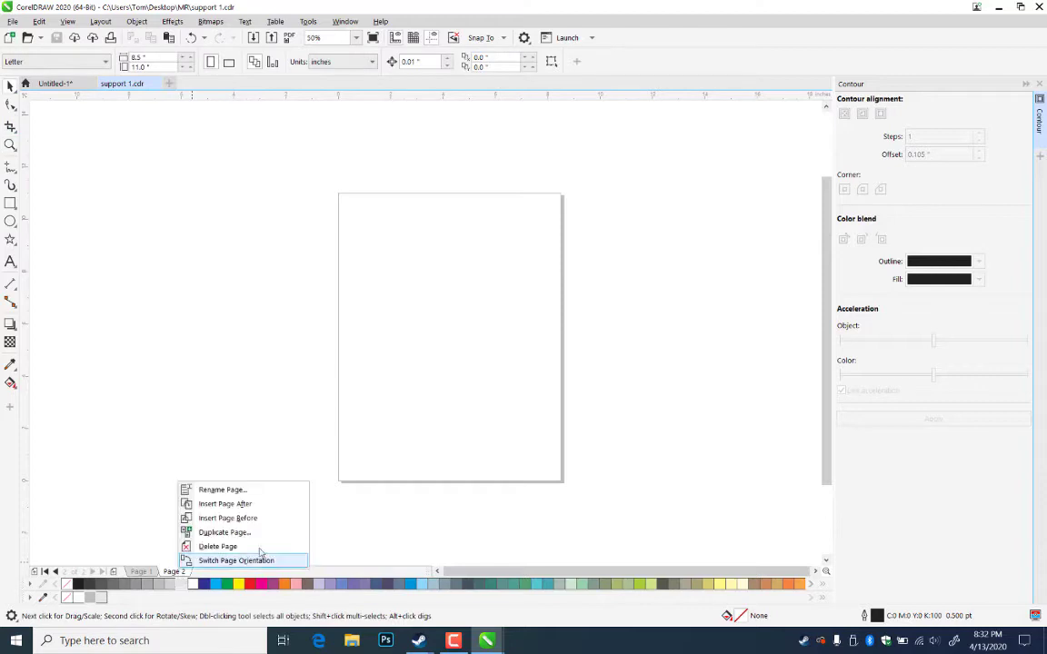
click(218, 545)
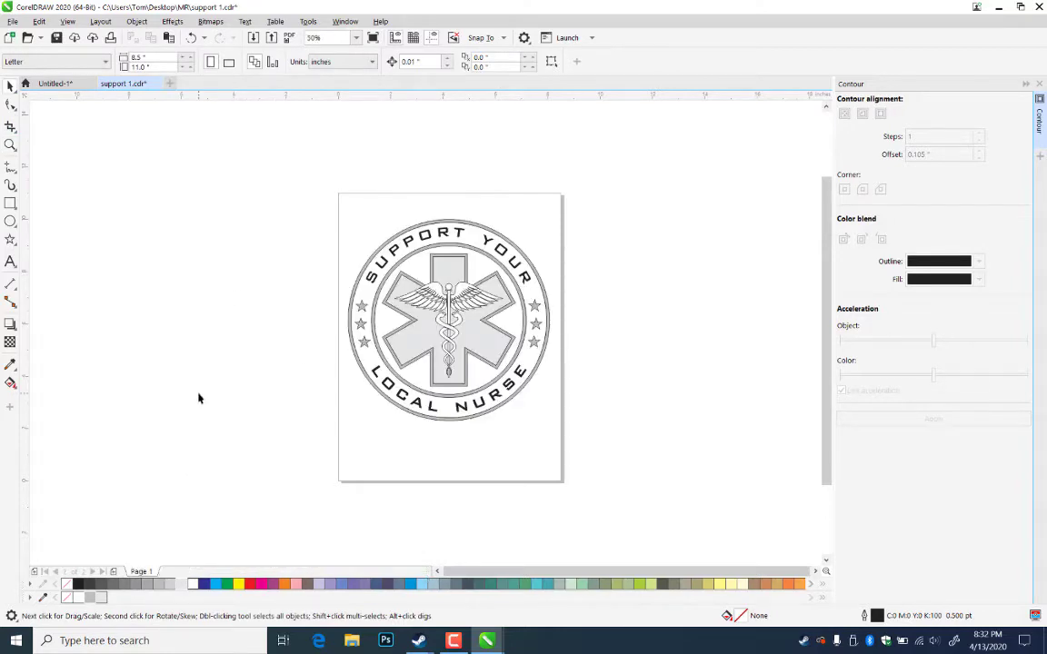
- Import the chrome drawing from the MR folder on the Desktop and place it beside the page at its original size
key(ctrl+i)
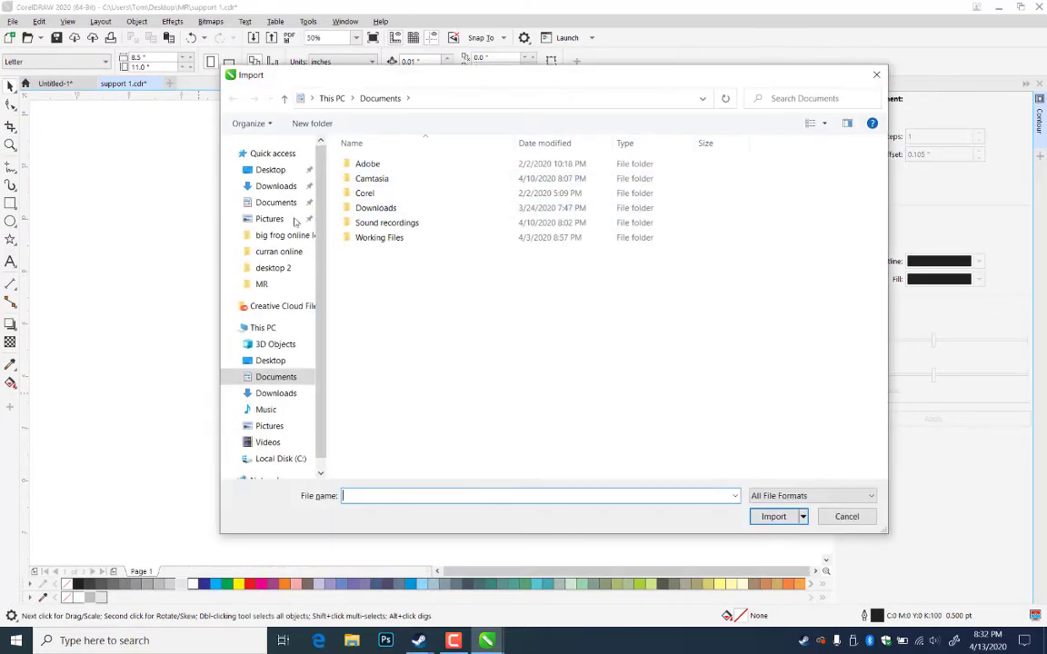
click(270, 169)
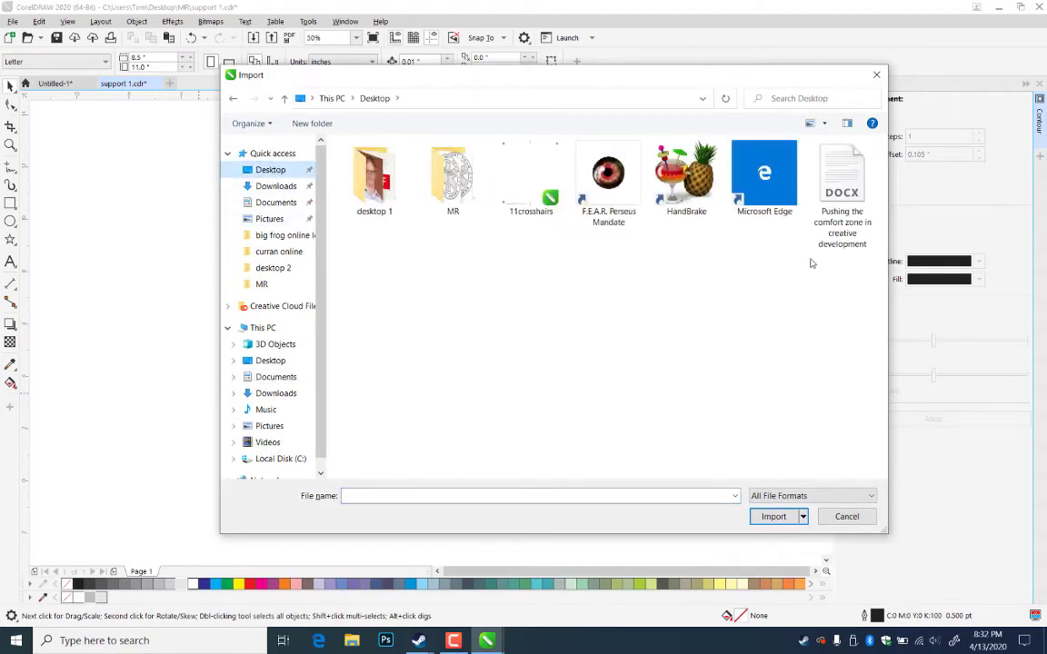
click(456, 182)
double_click(456, 181)
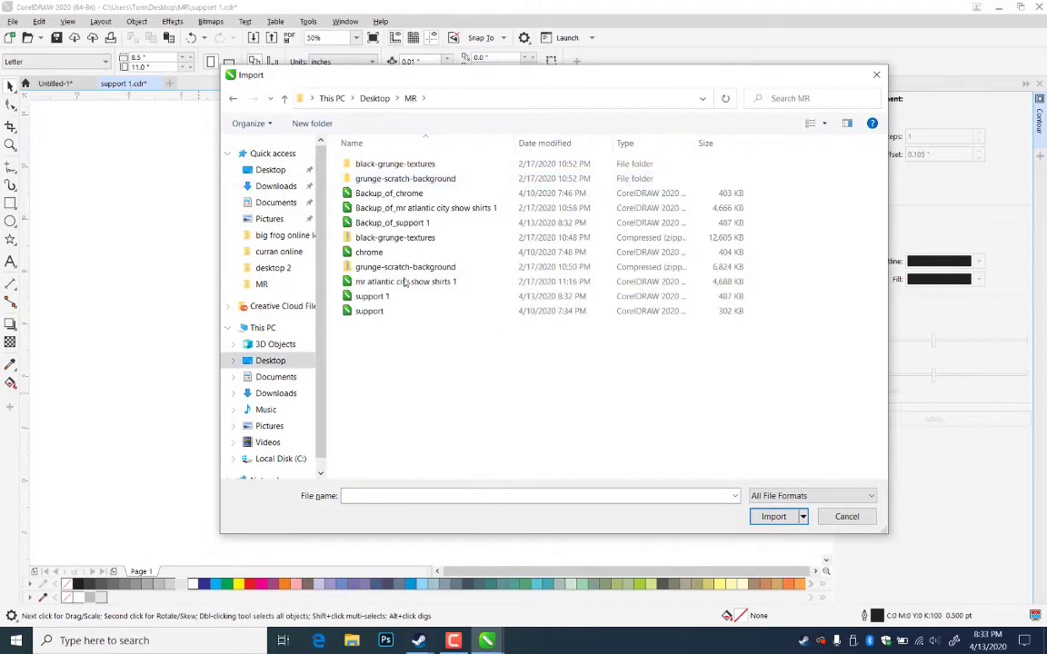
click(368, 252)
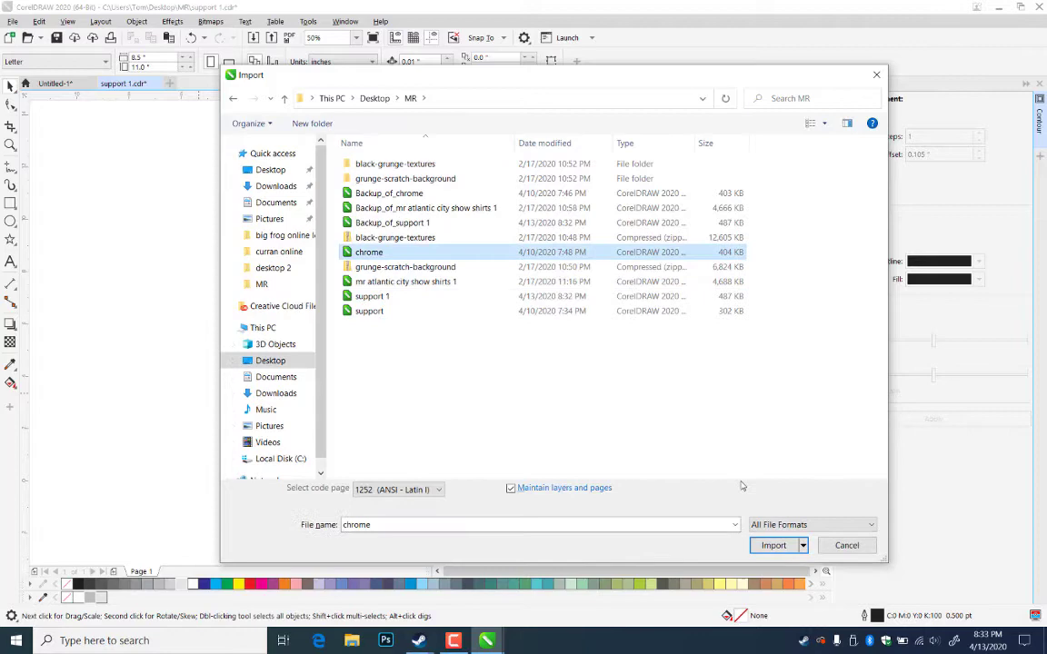
click(773, 545)
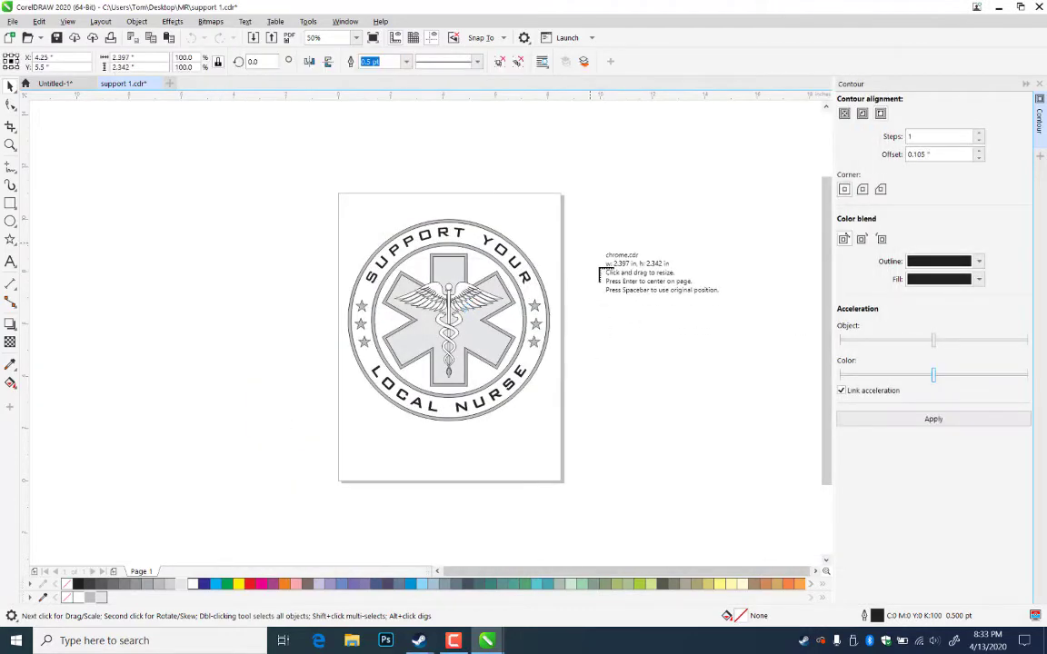
click(589, 243)
click(640, 367)
- Select the imported chrome ring artwork and move it across to the blank area just left of the page
drag(688, 220, 582, 321)
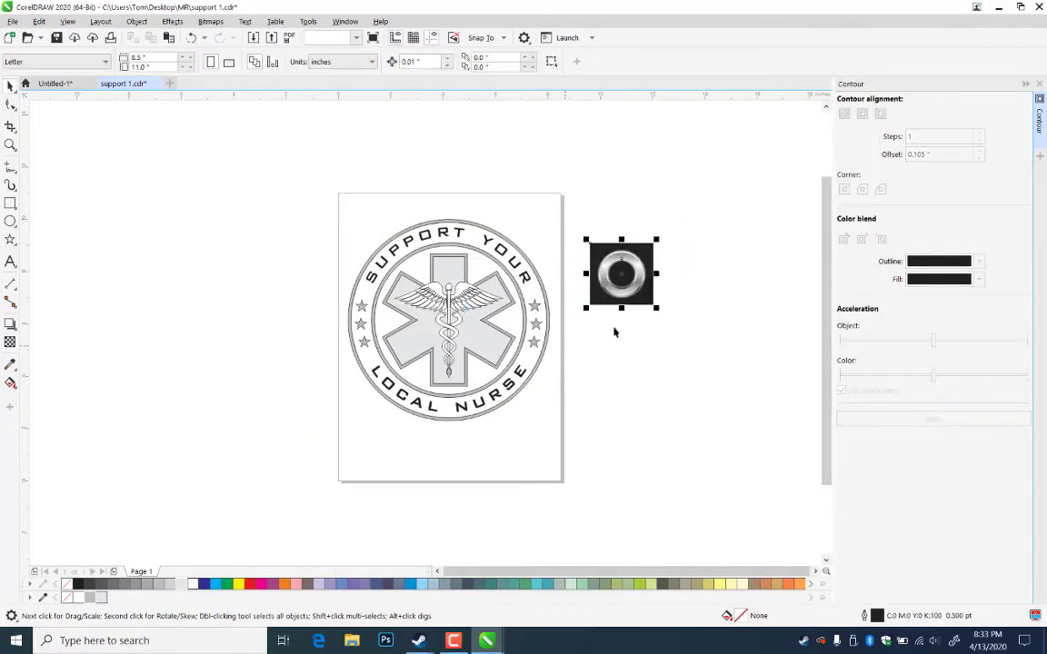
drag(636, 292, 318, 329)
right_click(299, 345)
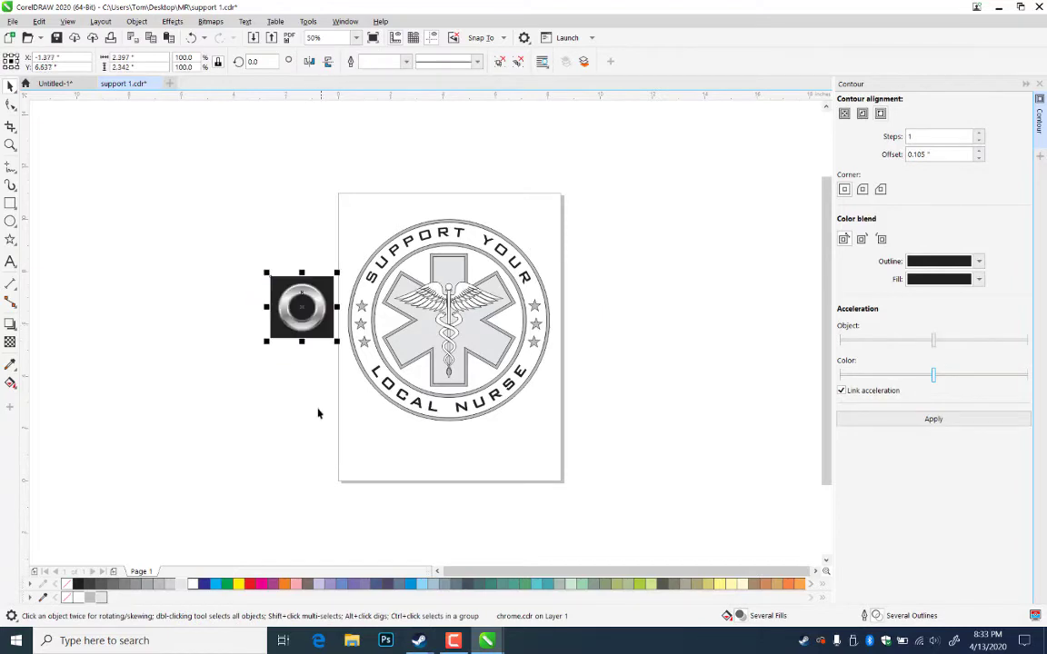
- Ungroup the caduceus and the wing group within it so each feather is a separate object
click(101, 238)
key(z)
drag(331, 264, 504, 352)
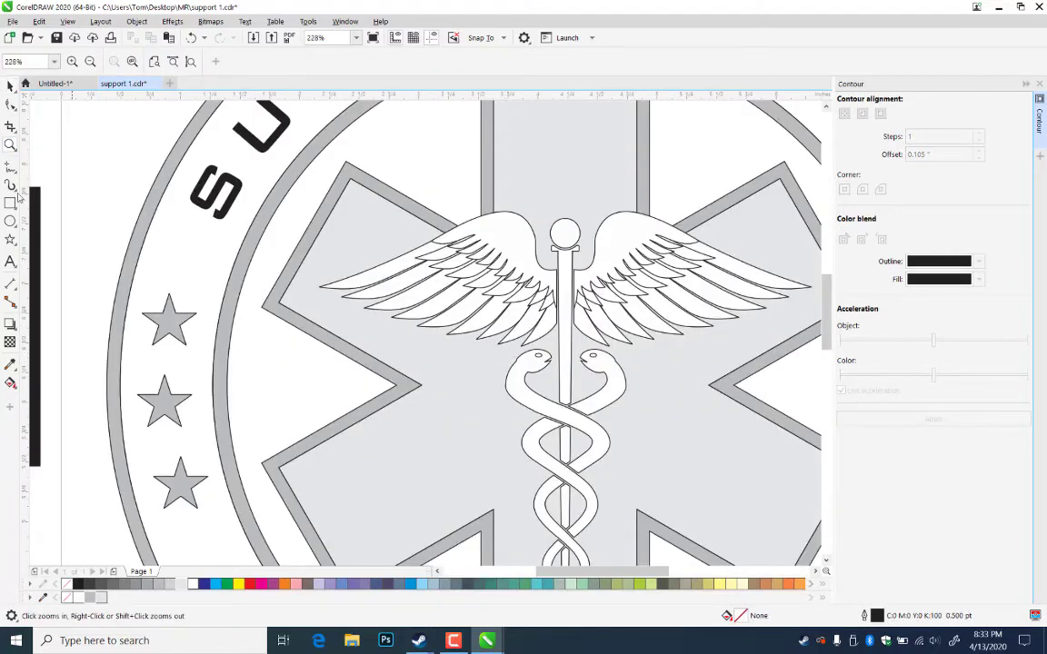
click(10, 86)
click(645, 293)
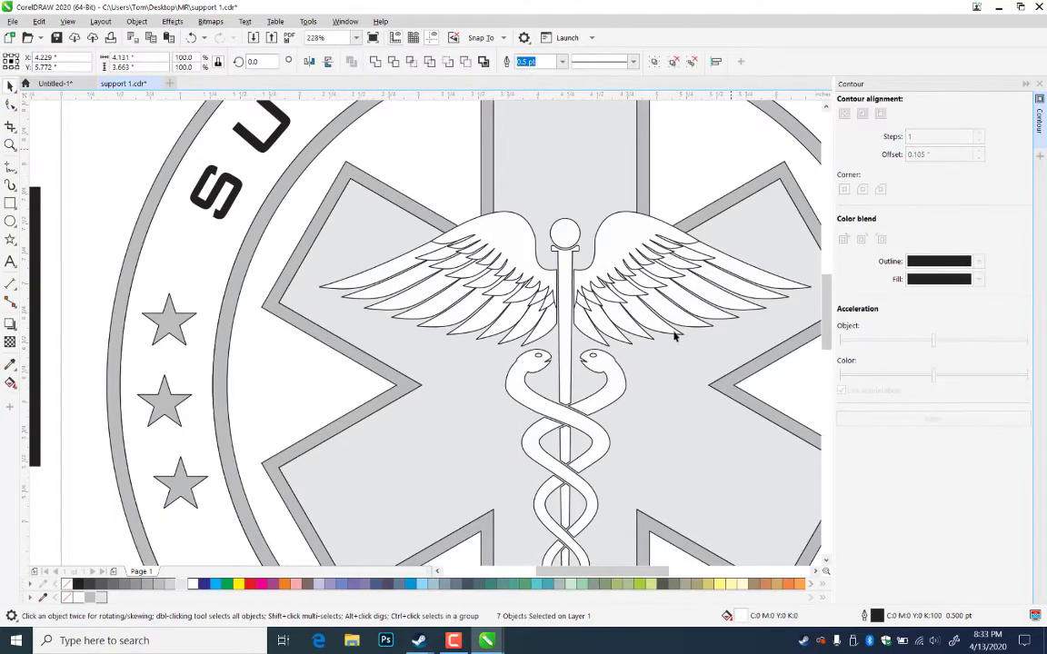
key(Escape)
click(663, 280)
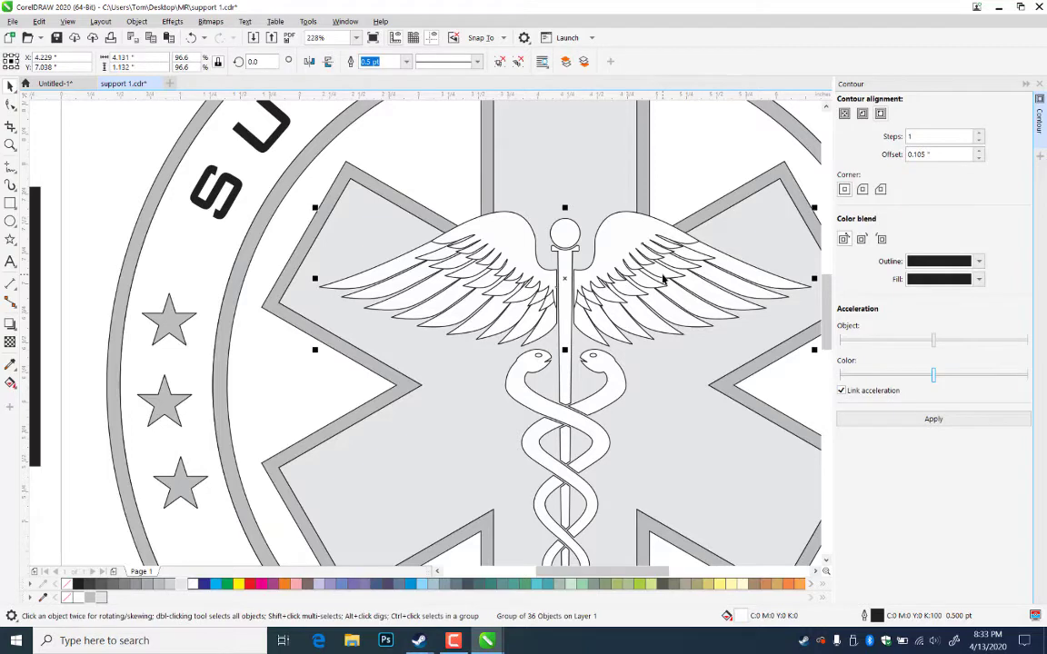
key(Escape)
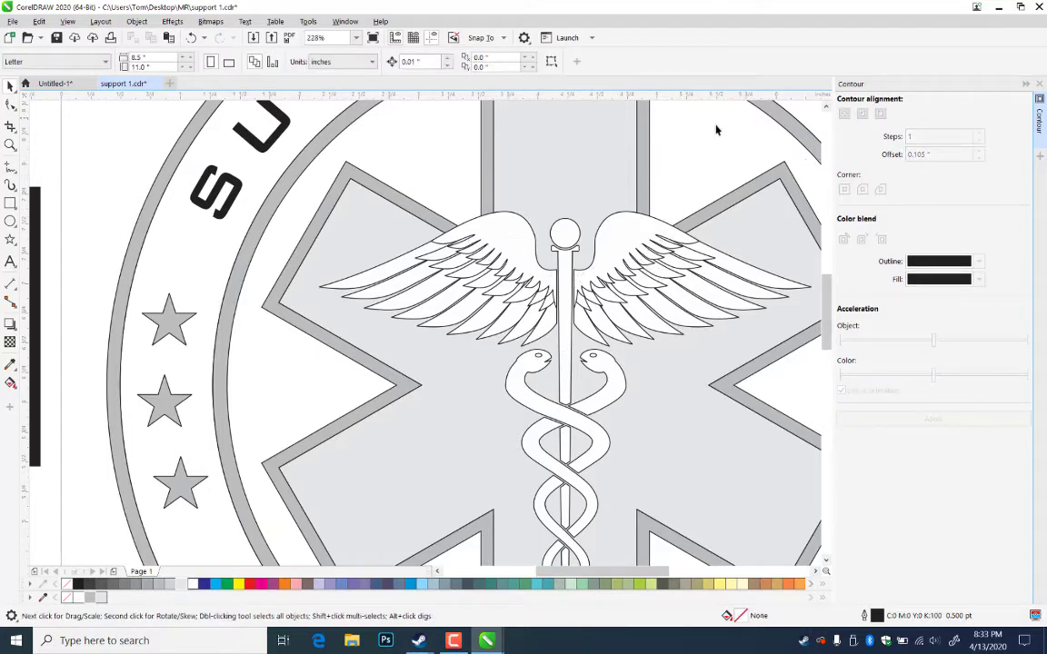
- Delete all the shapes of the caduceus's right wing, leaving the snakes and staff in place
drag(671, 255, 536, 283)
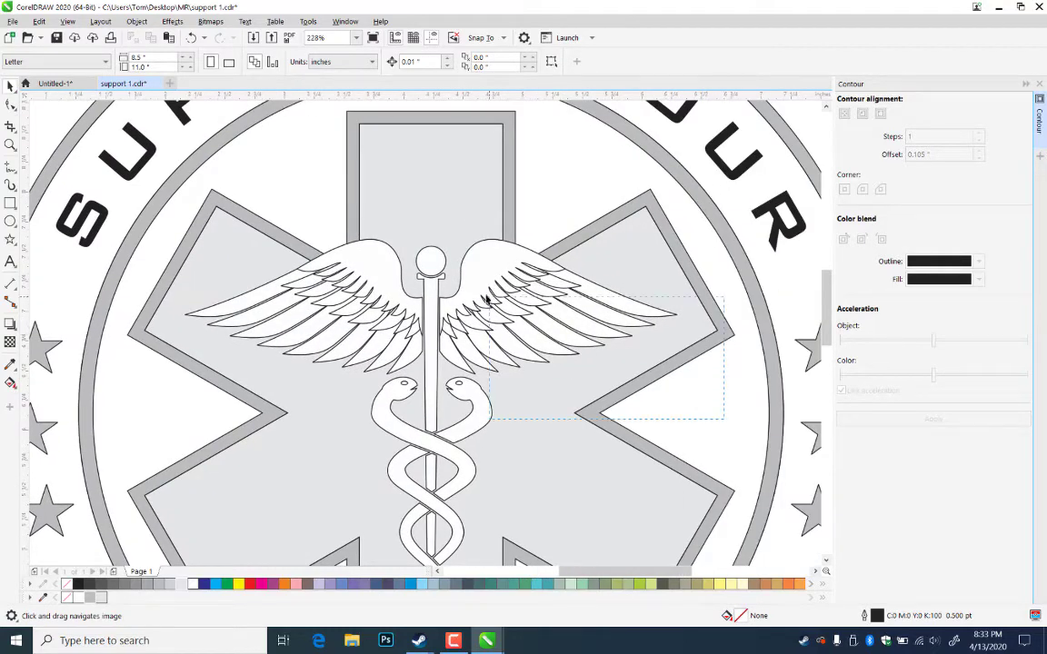
drag(486, 300, 428, 166)
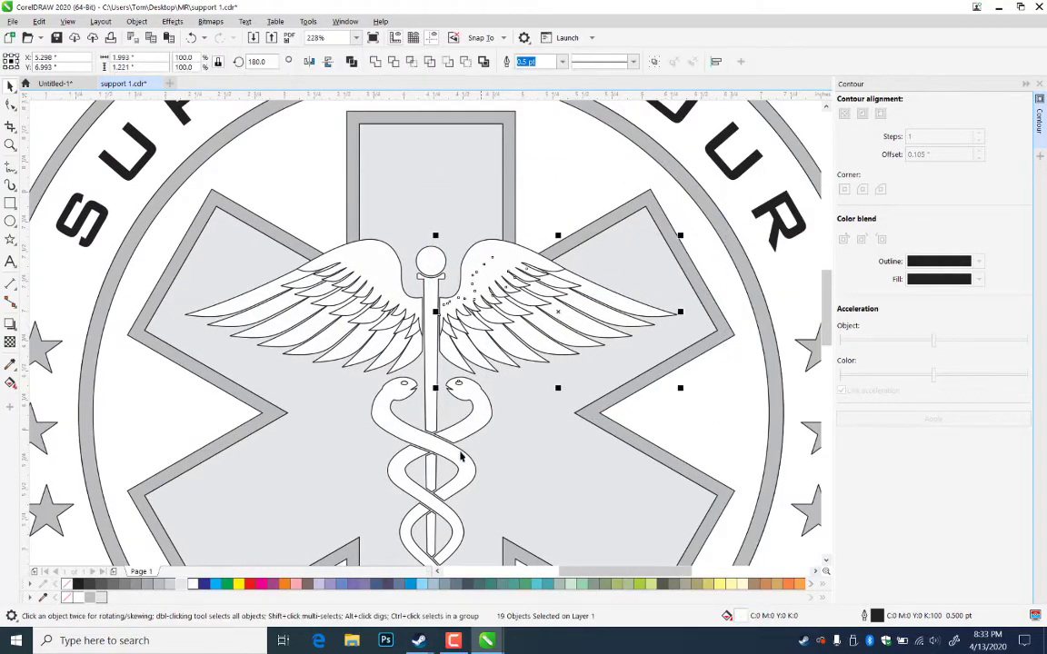
shift+click(458, 382)
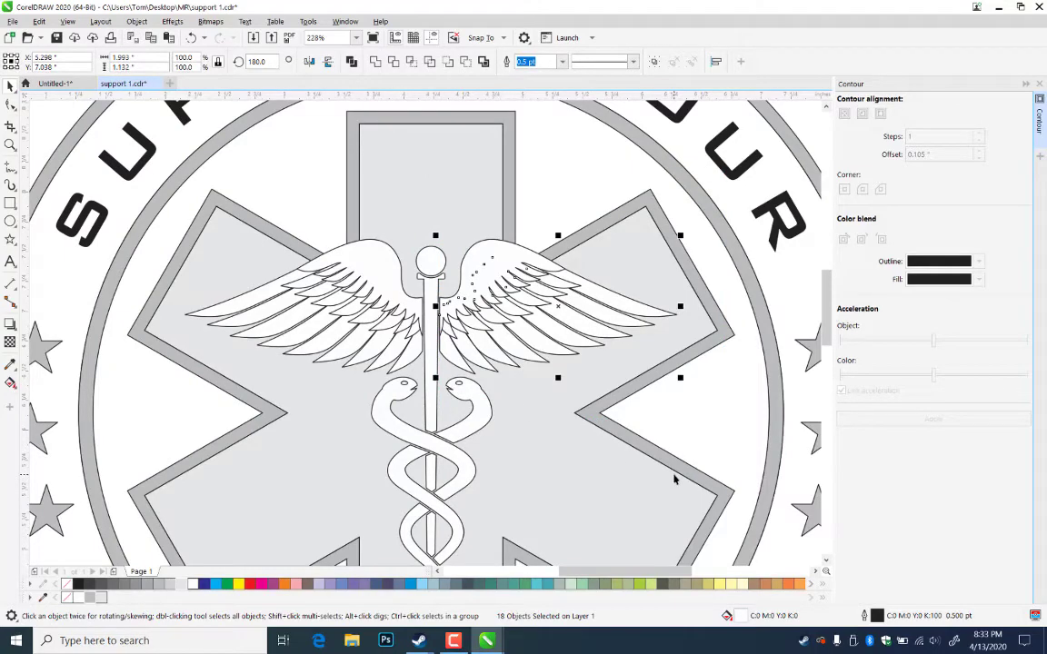
key(Delete)
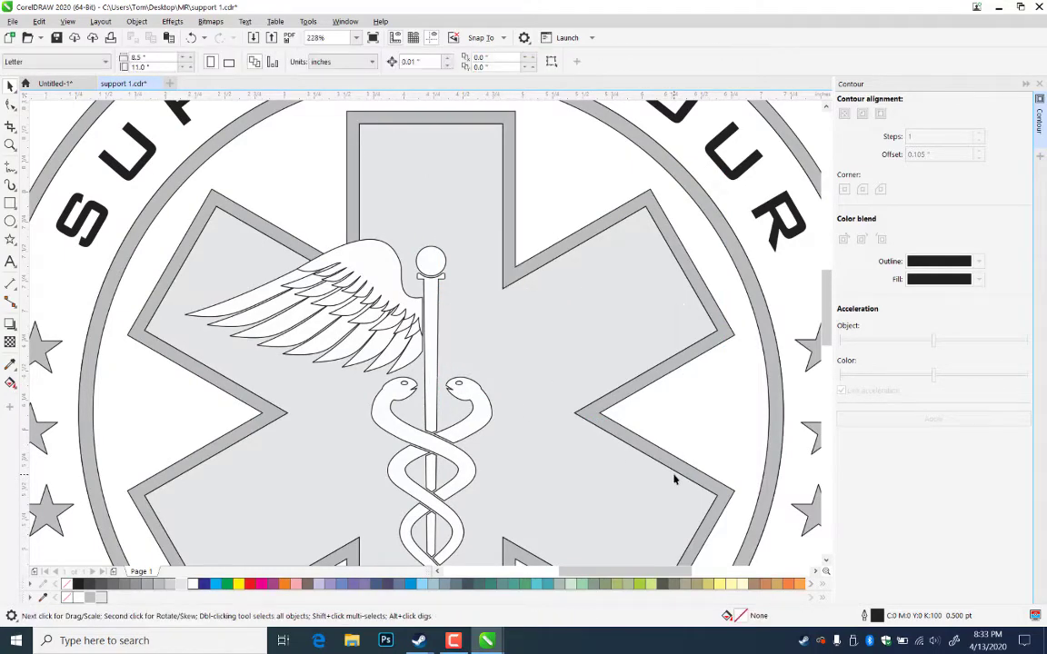
- Apply a one-step inward contour with a 0.015 inch offset to the upper shape of the left wing
click(283, 365)
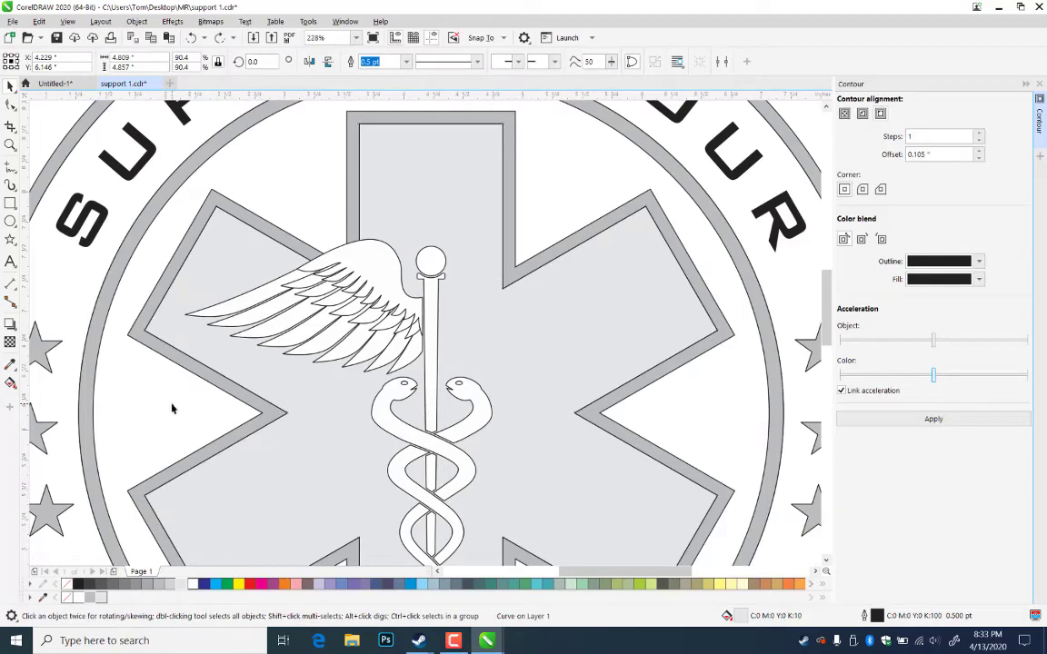
click(172, 409)
drag(205, 449, 495, 521)
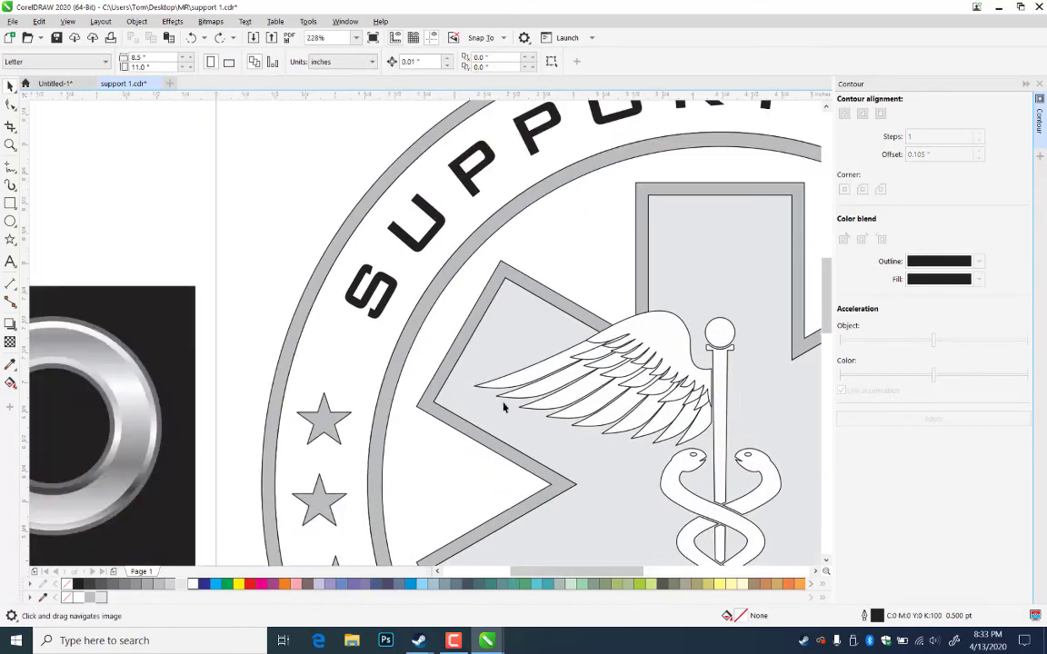
click(654, 347)
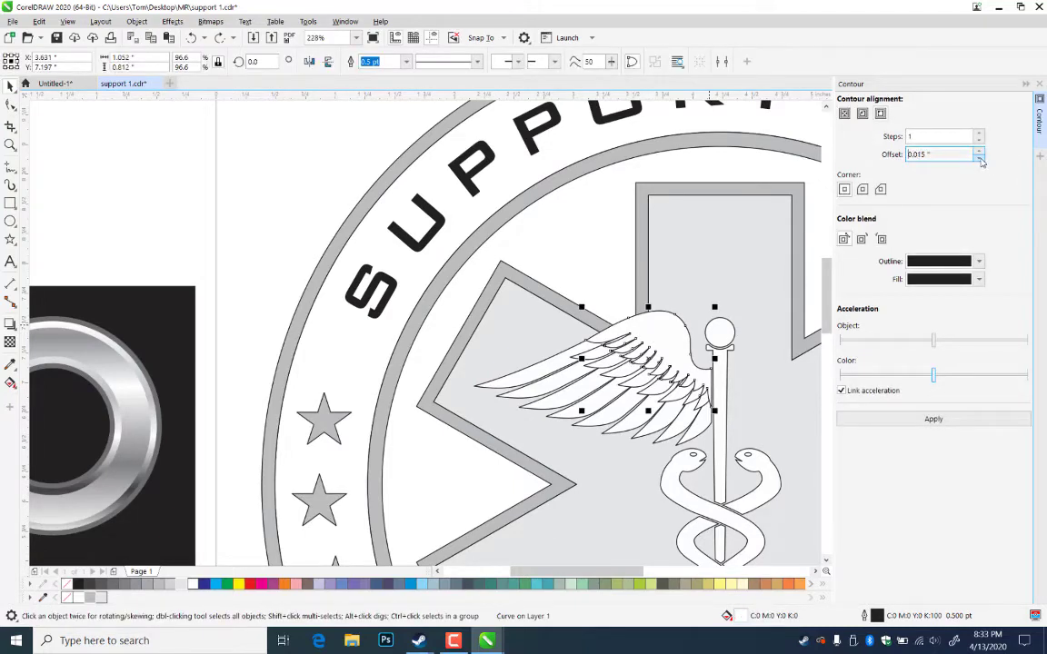
click(980, 151)
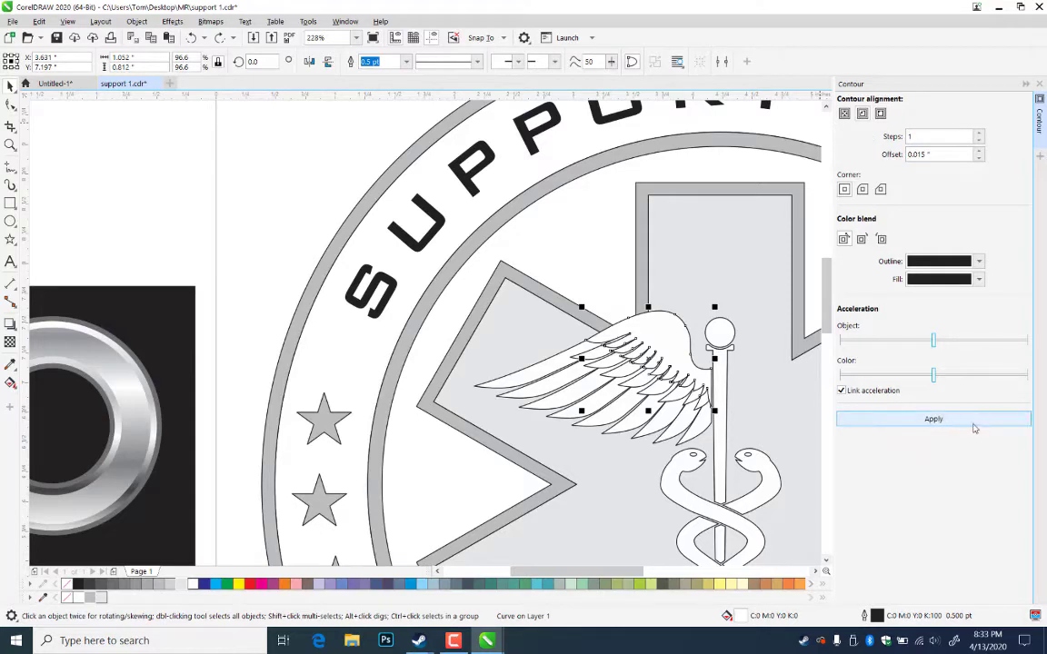
click(918, 420)
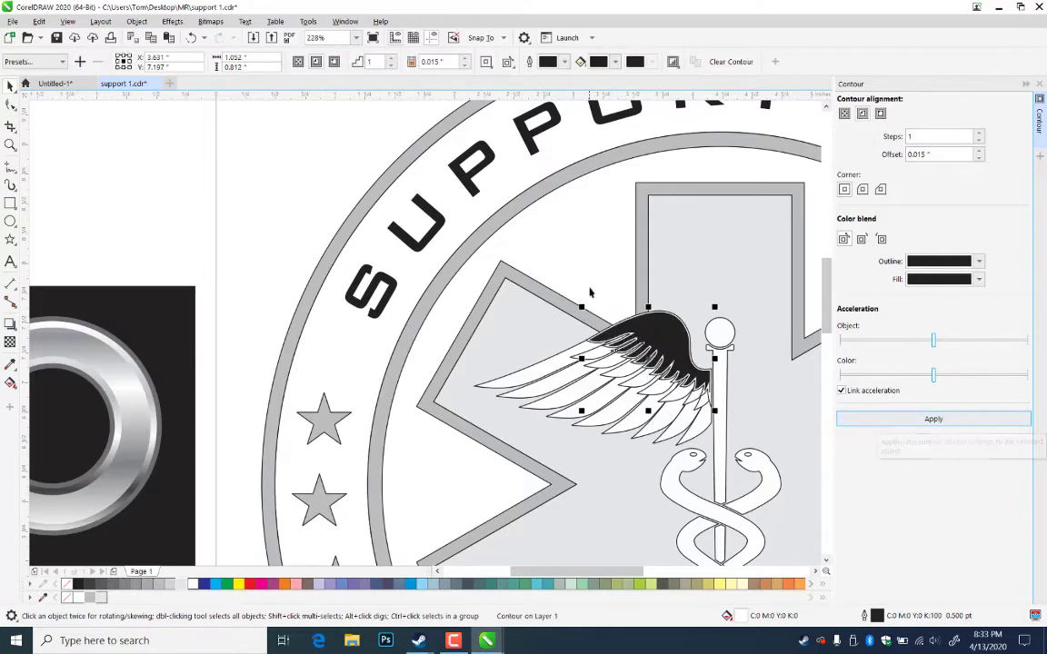
- Try a 0.025 inch contour offset on the wing's upper shape and undo it
drag(709, 415, 639, 352)
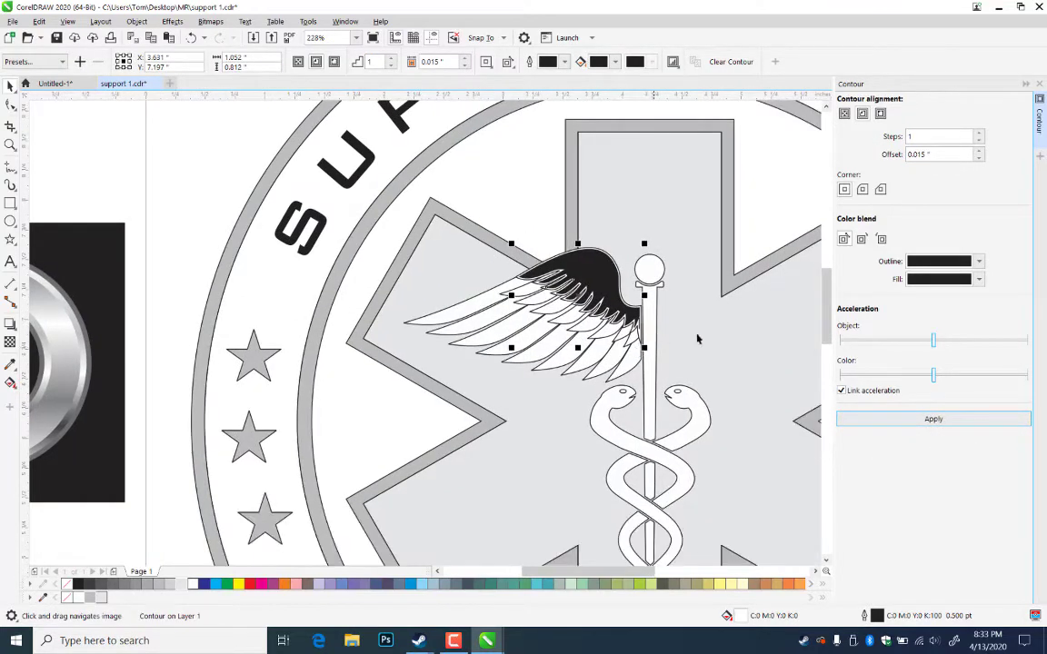
click(978, 151)
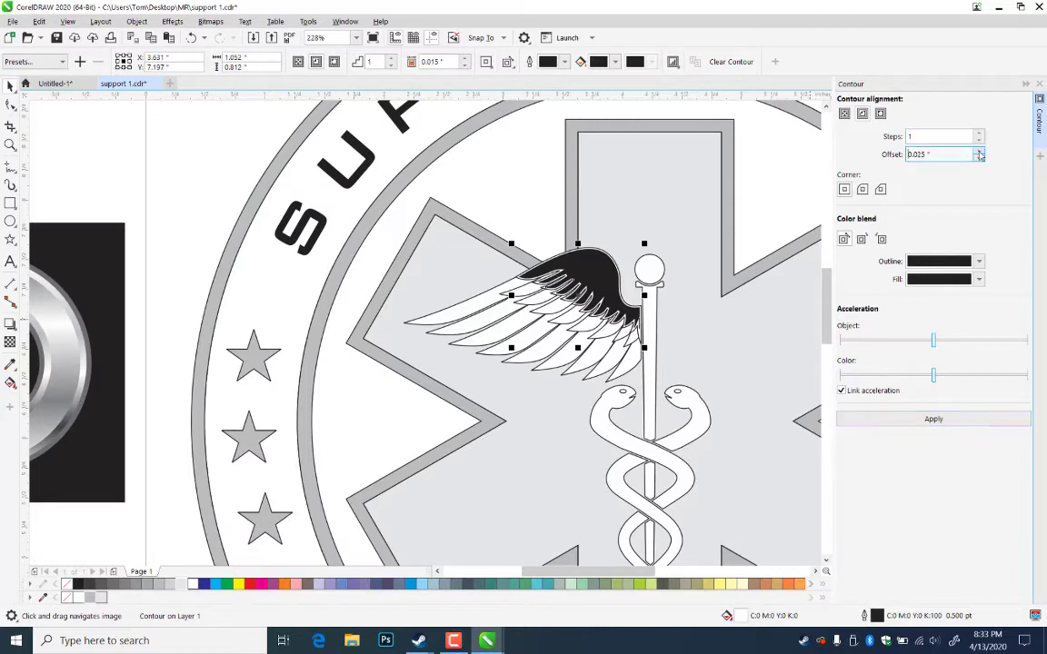
click(965, 421)
key(ctrl+z)
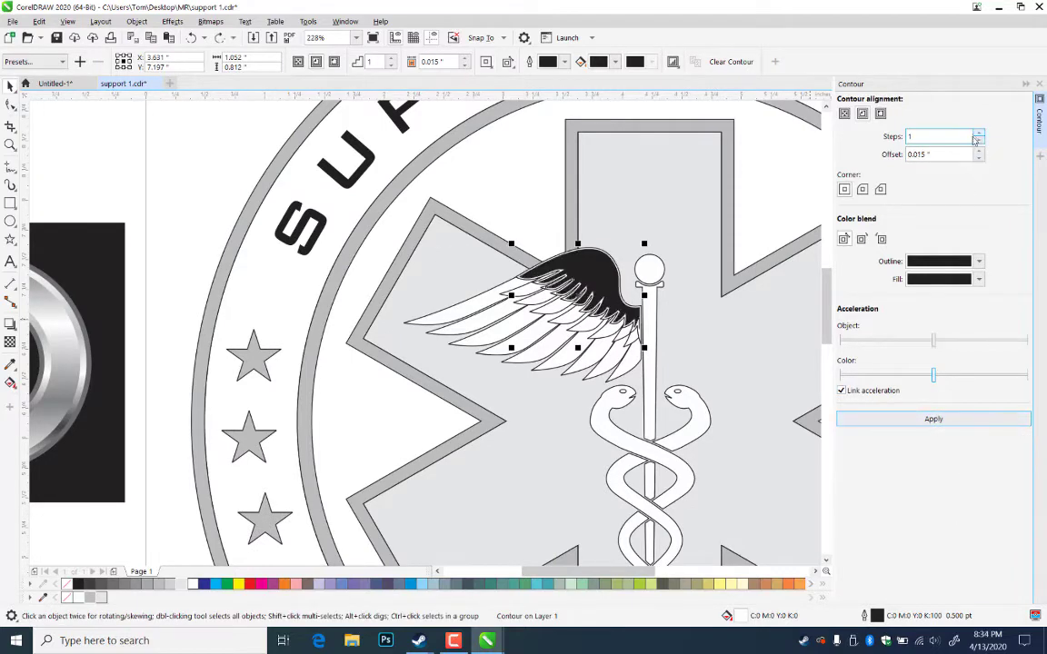
- Set the upper wing shape's contour offset to 0.017 inch and break the contour apart from the shape
click(912, 154)
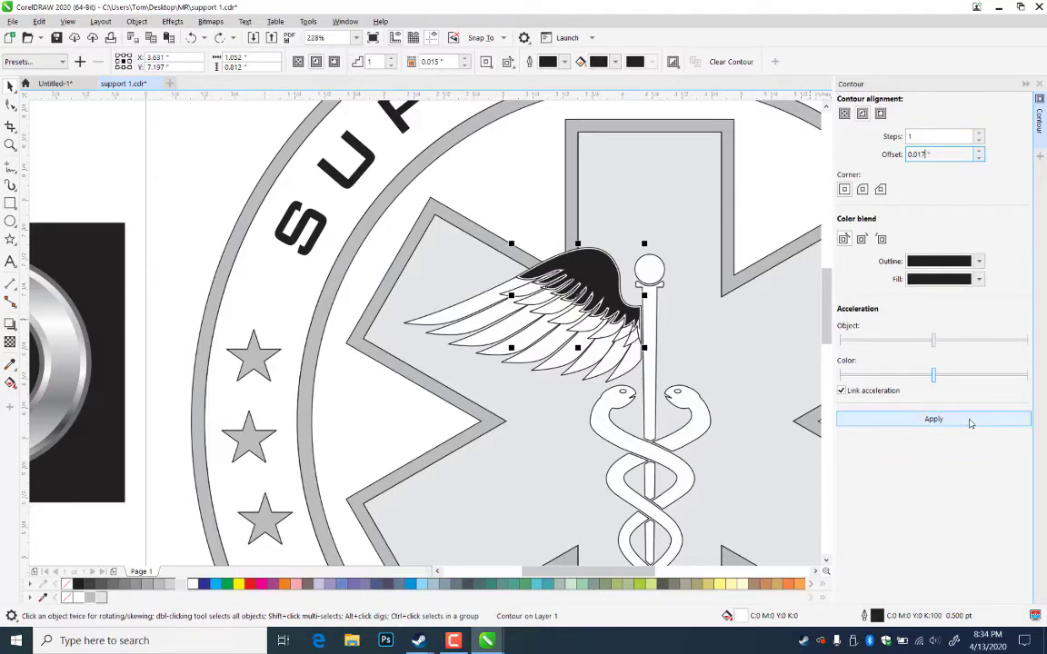
click(933, 419)
click(501, 236)
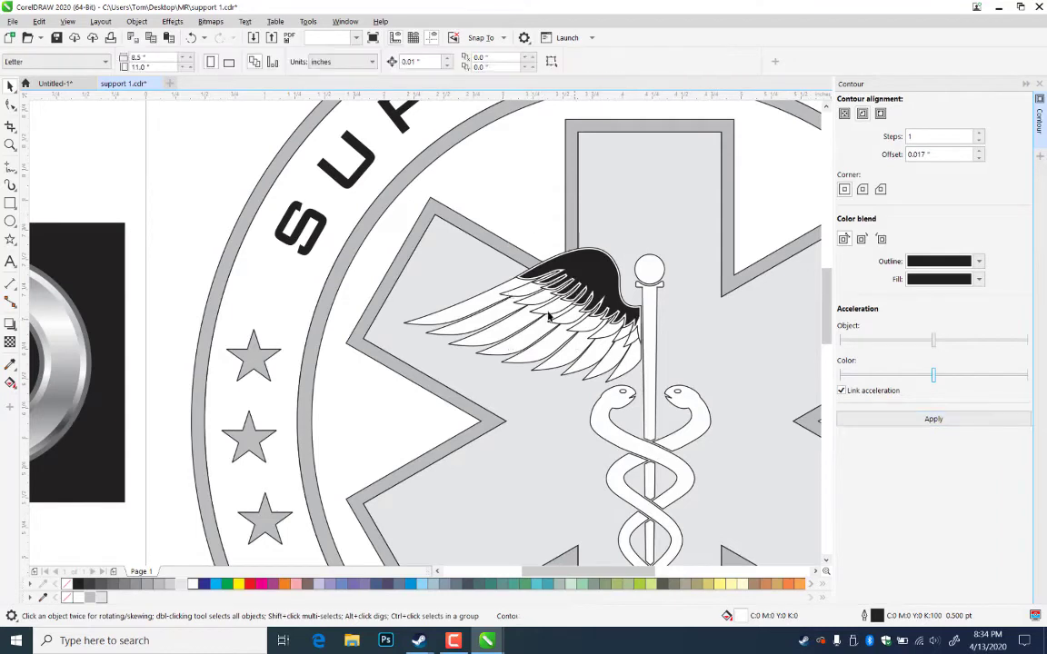
click(594, 277)
key(ctrl+k)
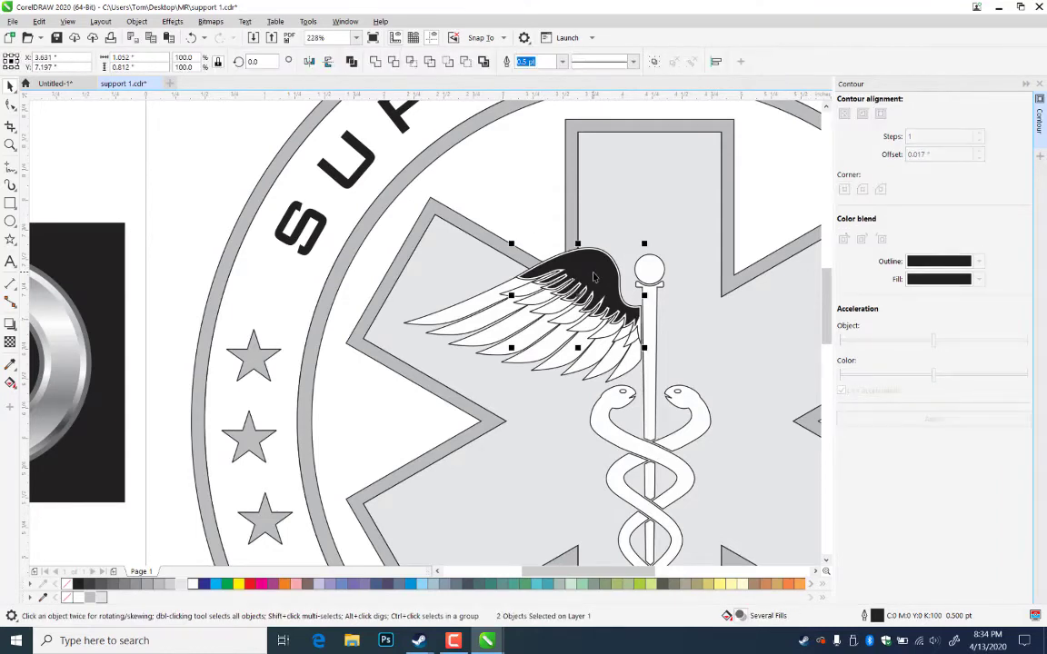
click(536, 199)
- Combine the eight short feathers in the middle row of the left wing into one curve
click(532, 296)
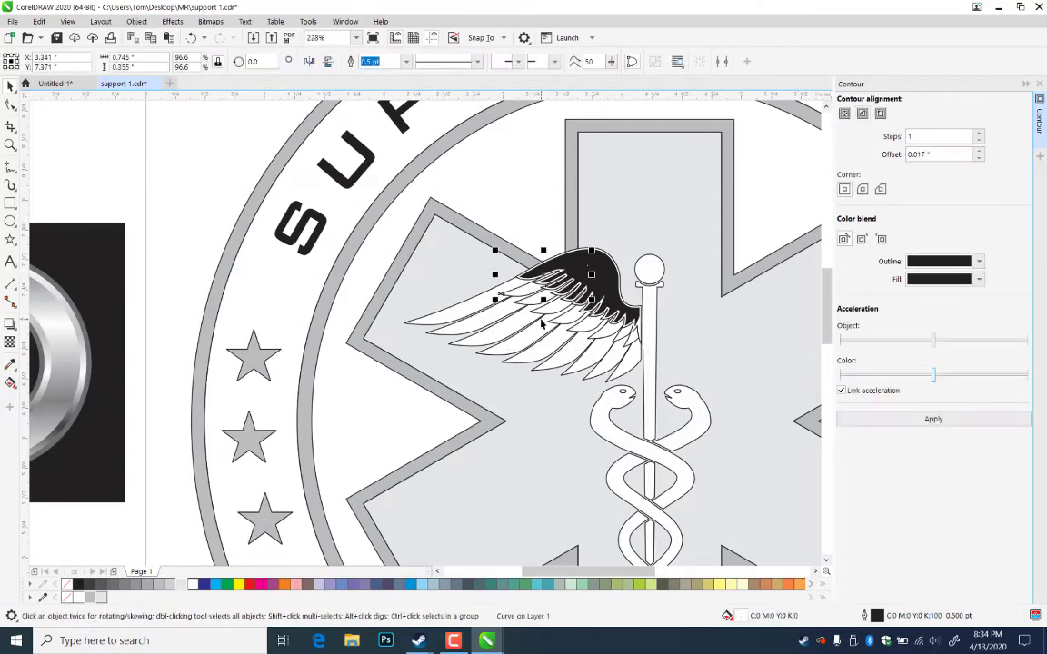
shift+click(538, 308)
shift+click(567, 318)
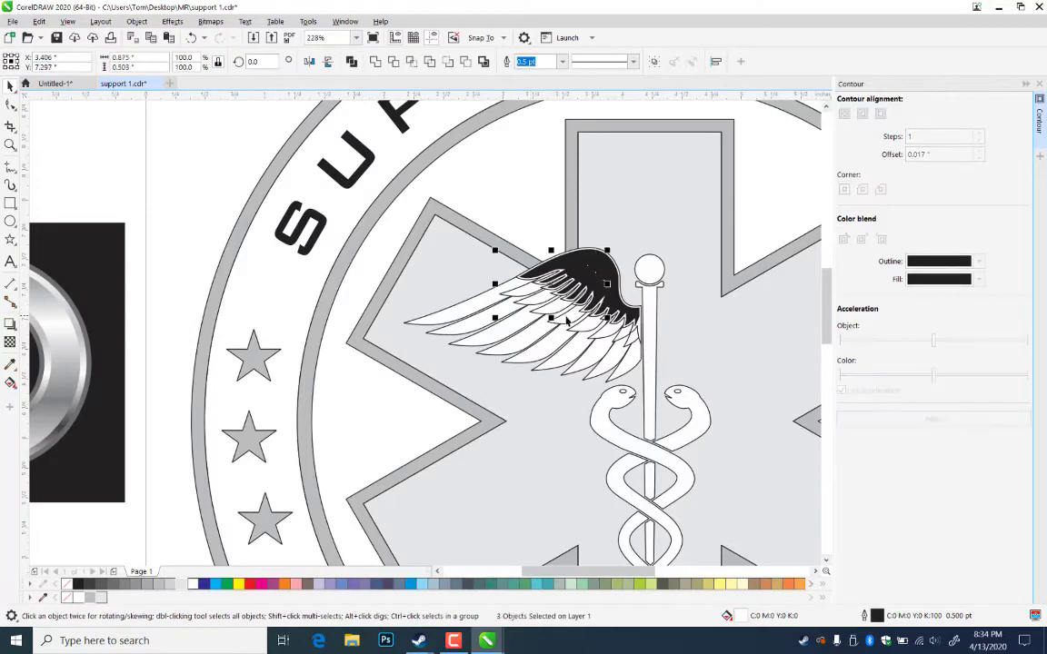
shift+click(596, 326)
shift+click(635, 346)
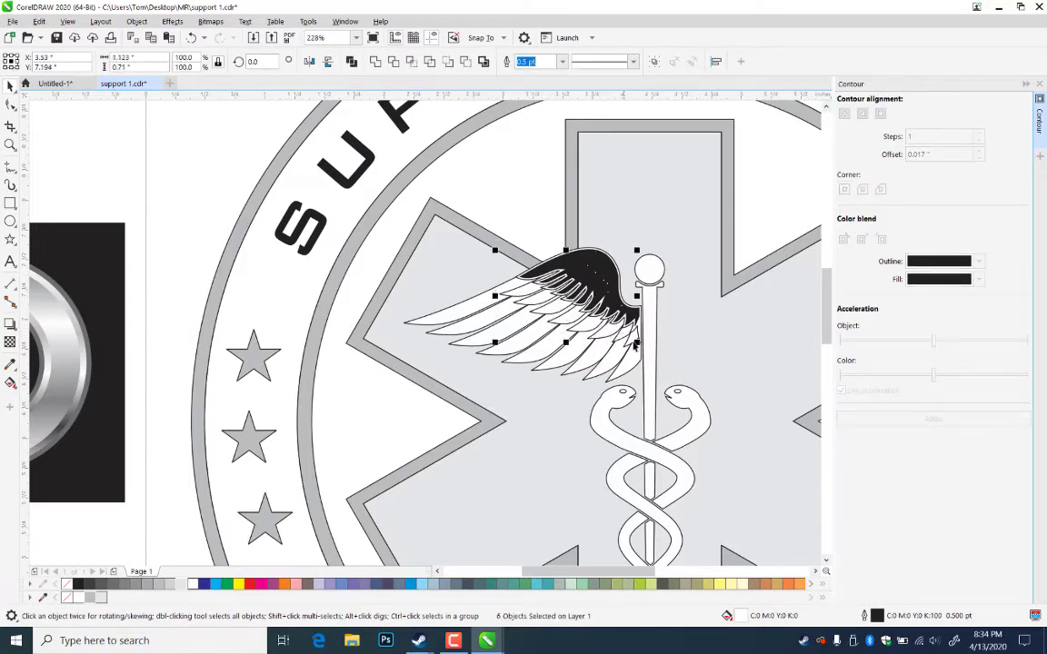
shift+click(634, 342)
shift+click(639, 350)
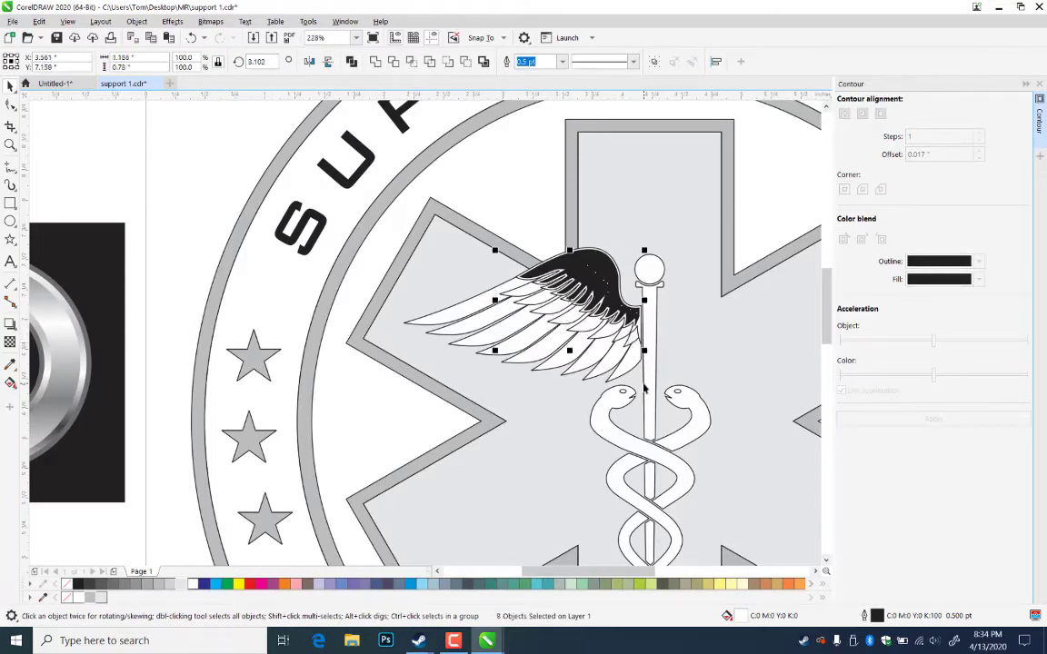
key(ctrl+l)
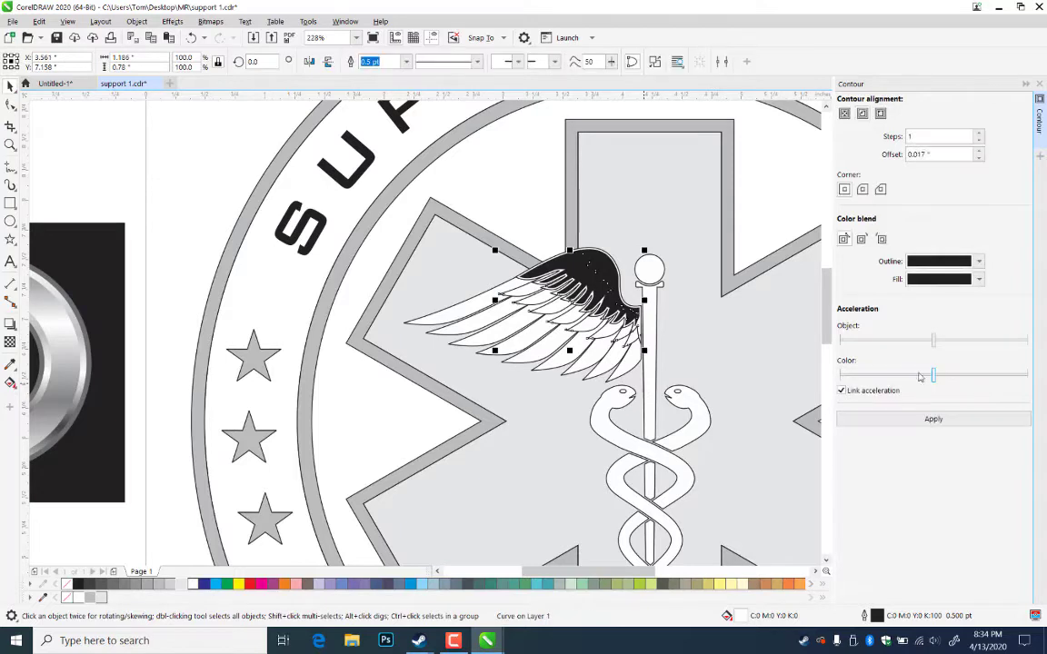
- Apply the 0.017 inch inward contour to the combined middle feathers and break it apart
click(953, 421)
click(639, 359)
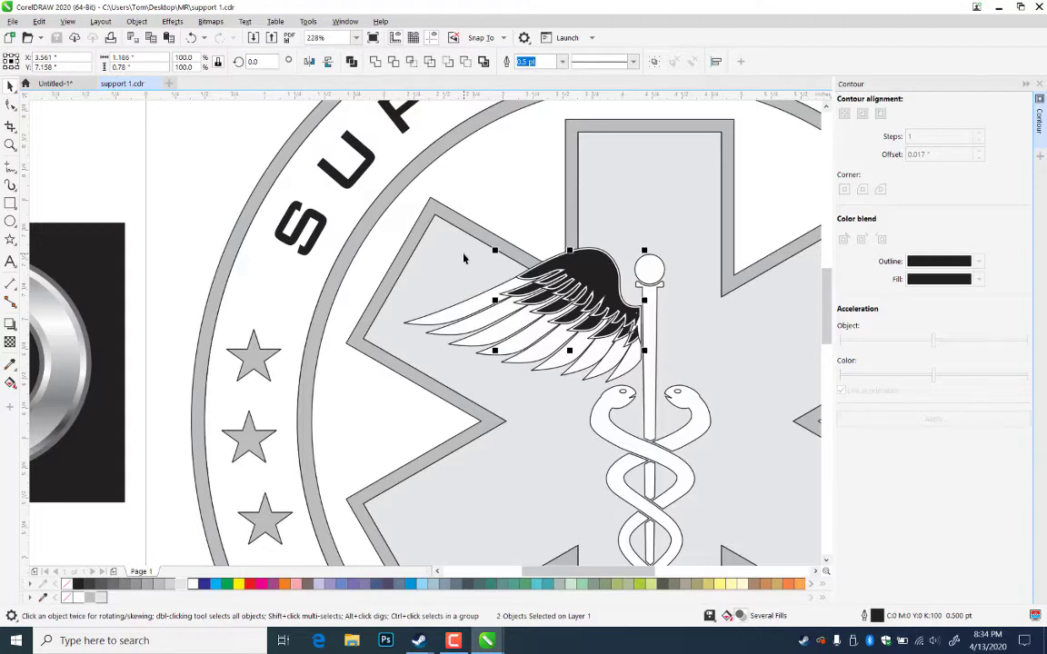
click(502, 427)
- Combine the nine long outer feathers of the left wing into one curve
click(475, 309)
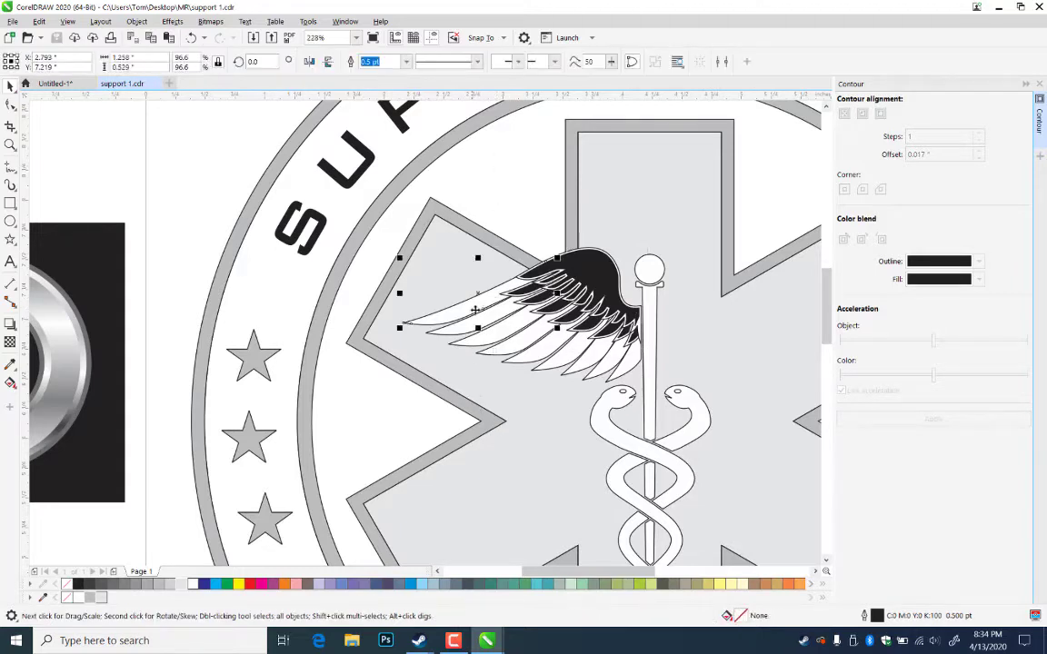
shift+click(487, 325)
shift+click(532, 336)
shift+click(549, 346)
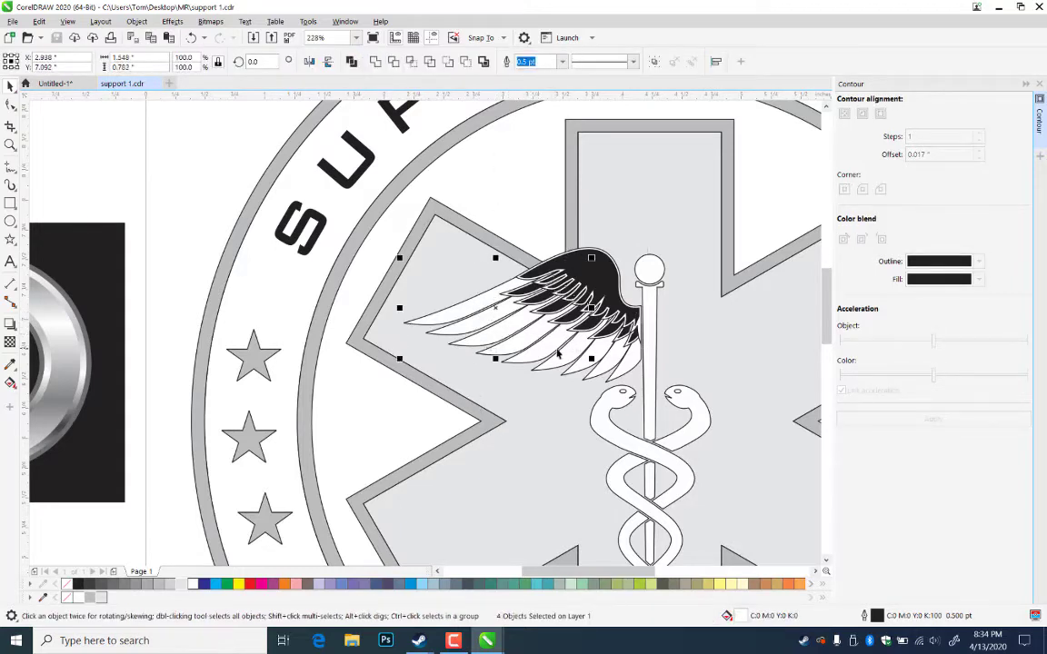
shift+click(562, 352)
shift+click(586, 358)
shift+click(602, 360)
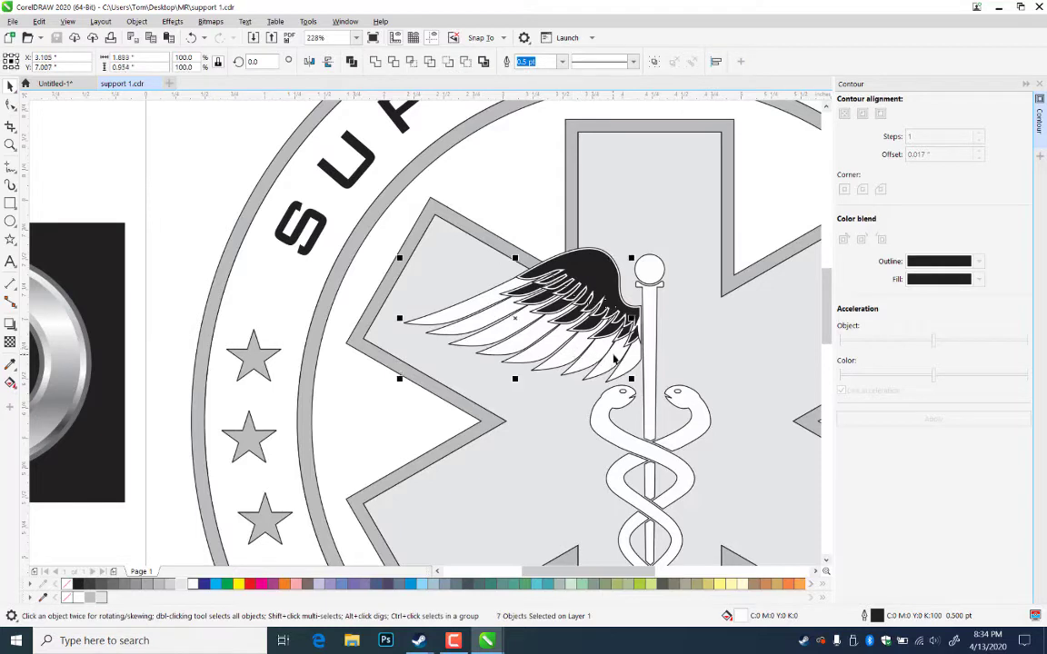
shift+click(614, 356)
shift+click(632, 357)
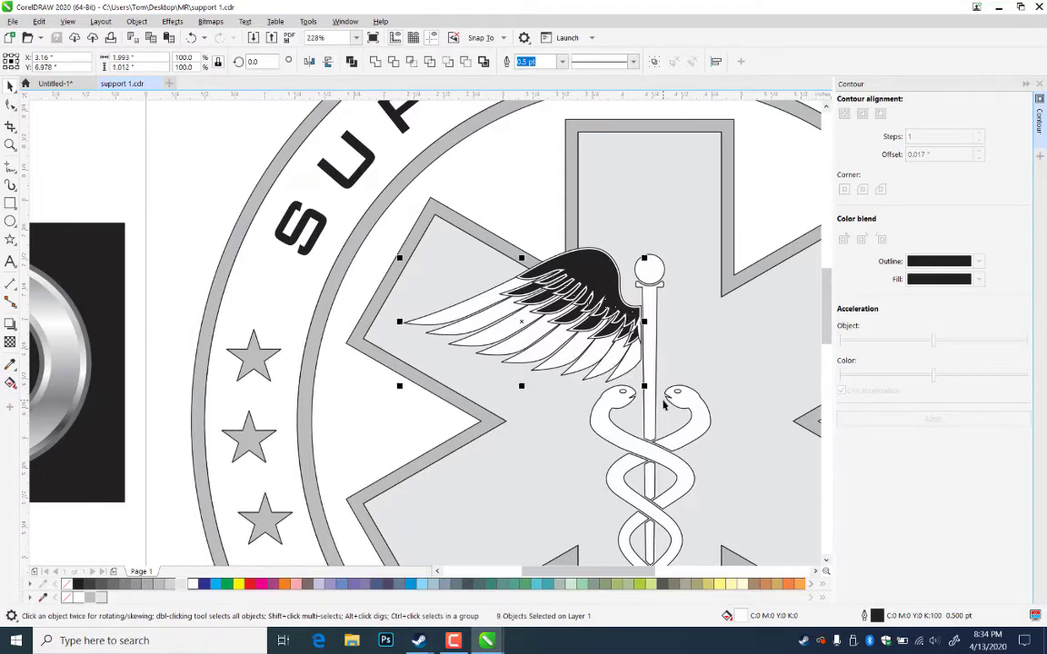
key(ctrl+l)
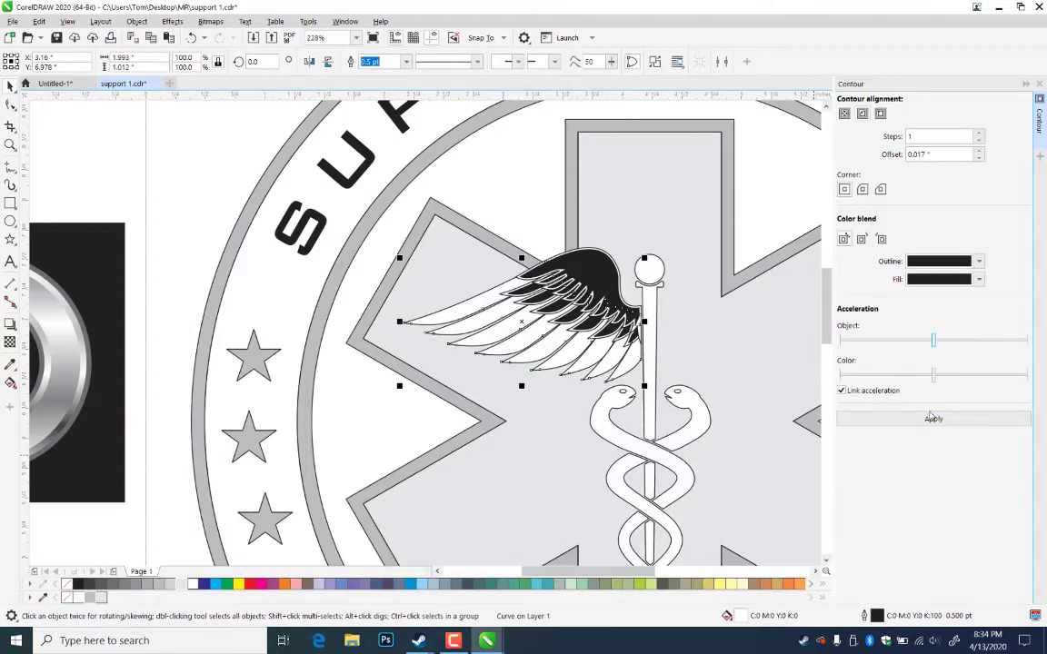
- Apply the 0.017 inch inward contour to the combined long feathers and break it apart
click(932, 418)
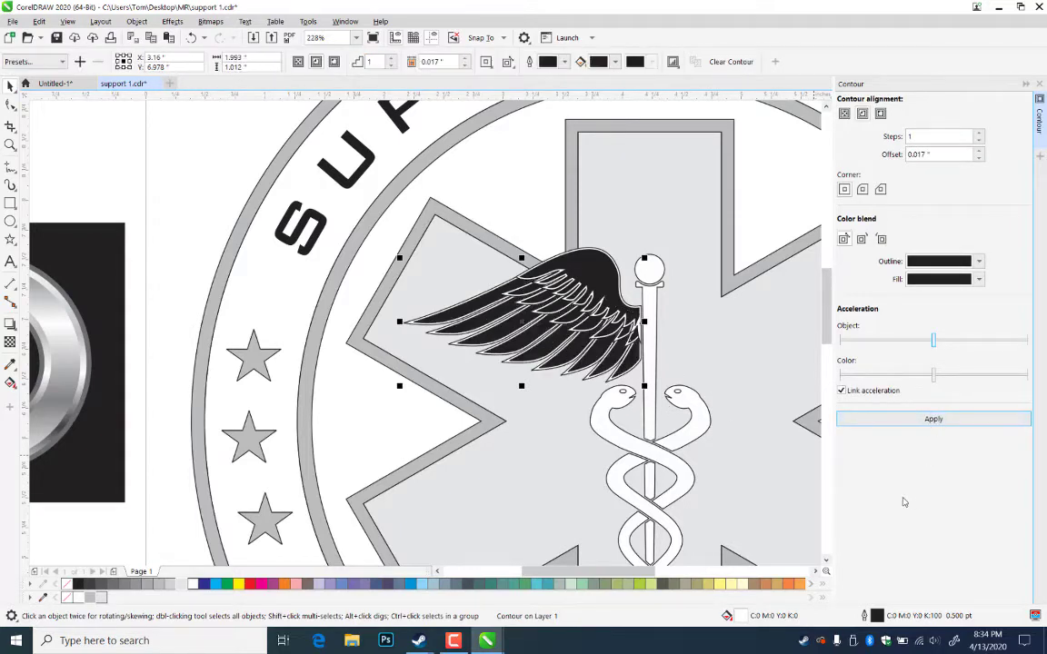
key(ctrl+k)
key(Escape)
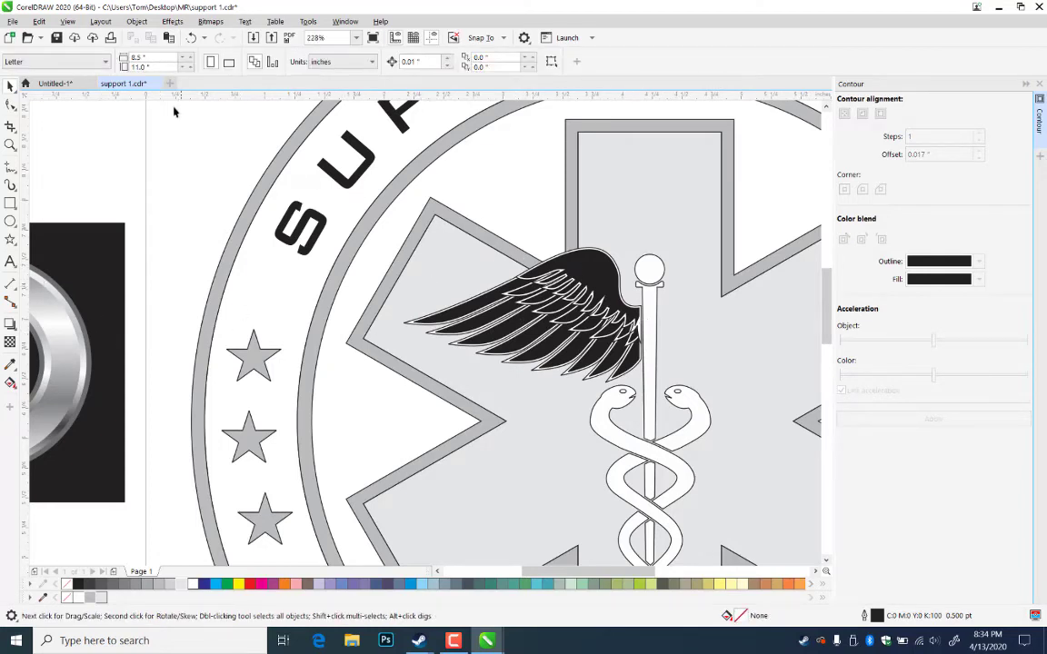
- Try splitting the long feathers' black contour curve into separate pieces and undo it
click(481, 311)
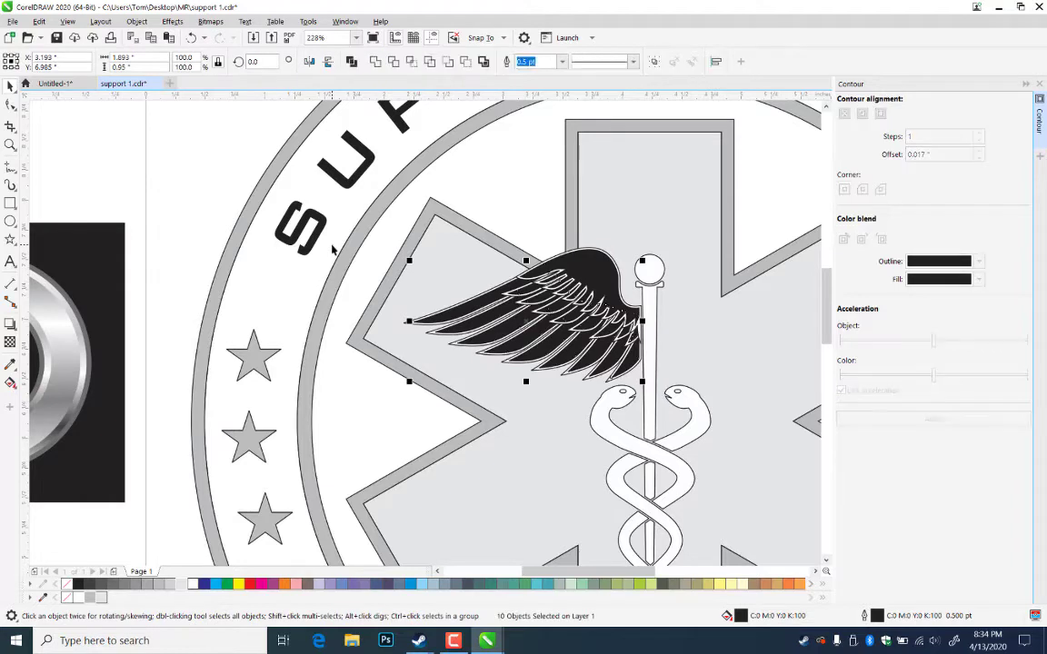
click(542, 305)
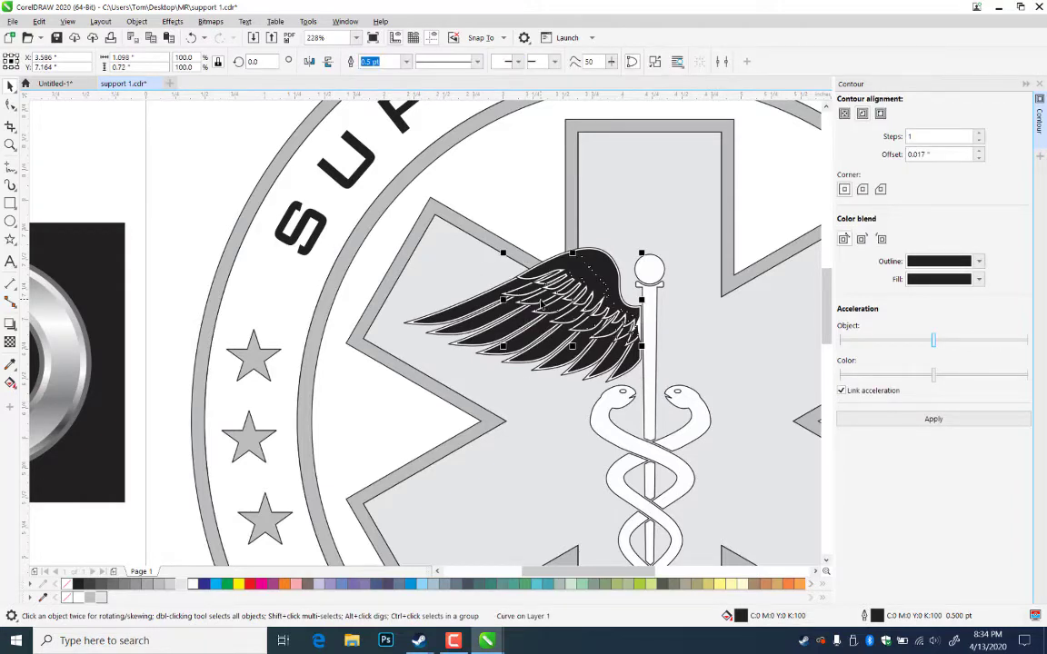
key(ctrl+z)
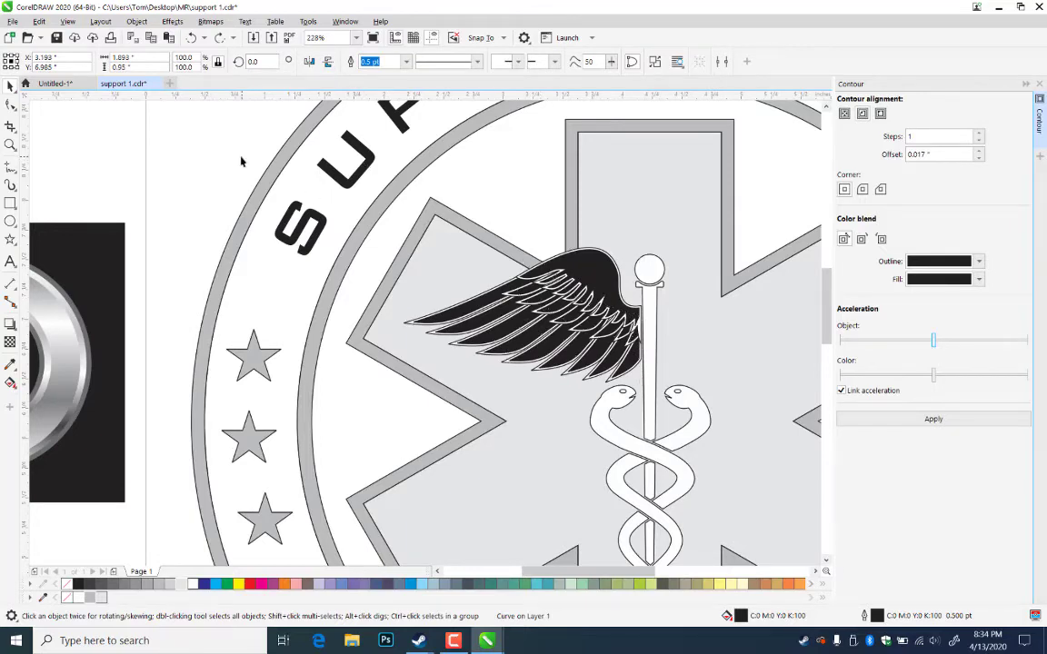
- Copy the chrome sample's fill onto the long, middle and top inset contours of the left wing
click(241, 156)
drag(66, 364, 503, 339)
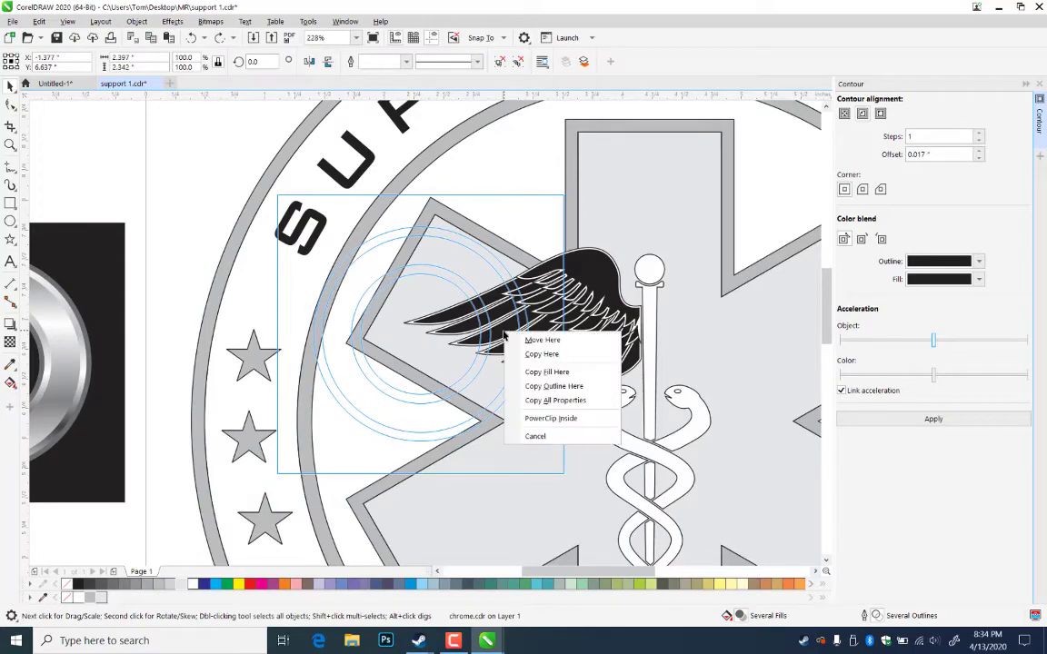
click(542, 366)
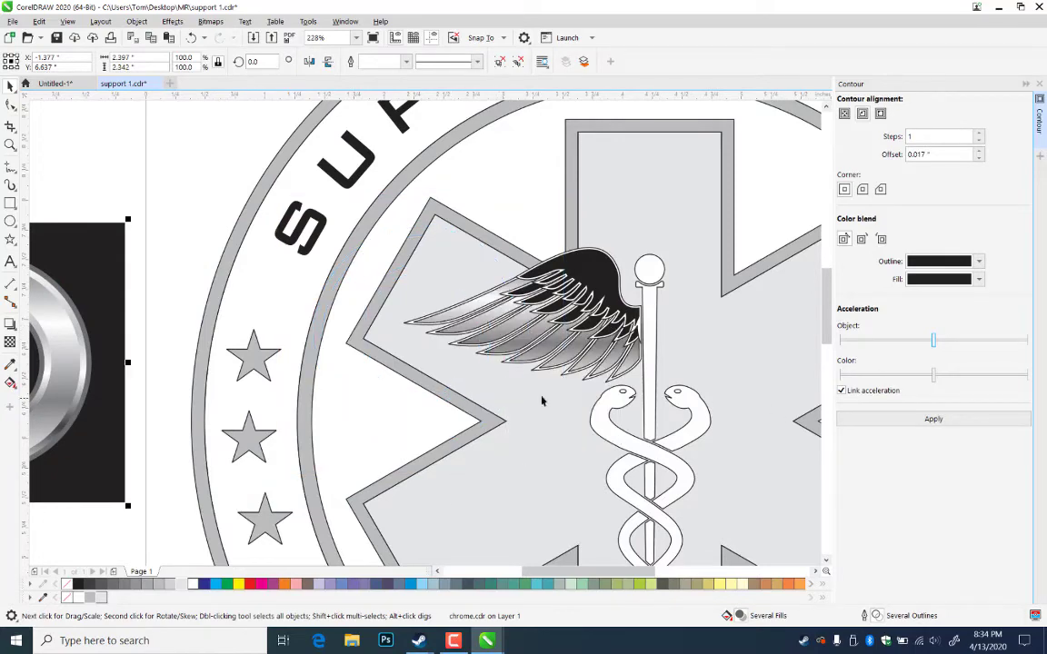
drag(60, 359, 540, 299)
click(584, 339)
drag(61, 354, 590, 275)
click(648, 317)
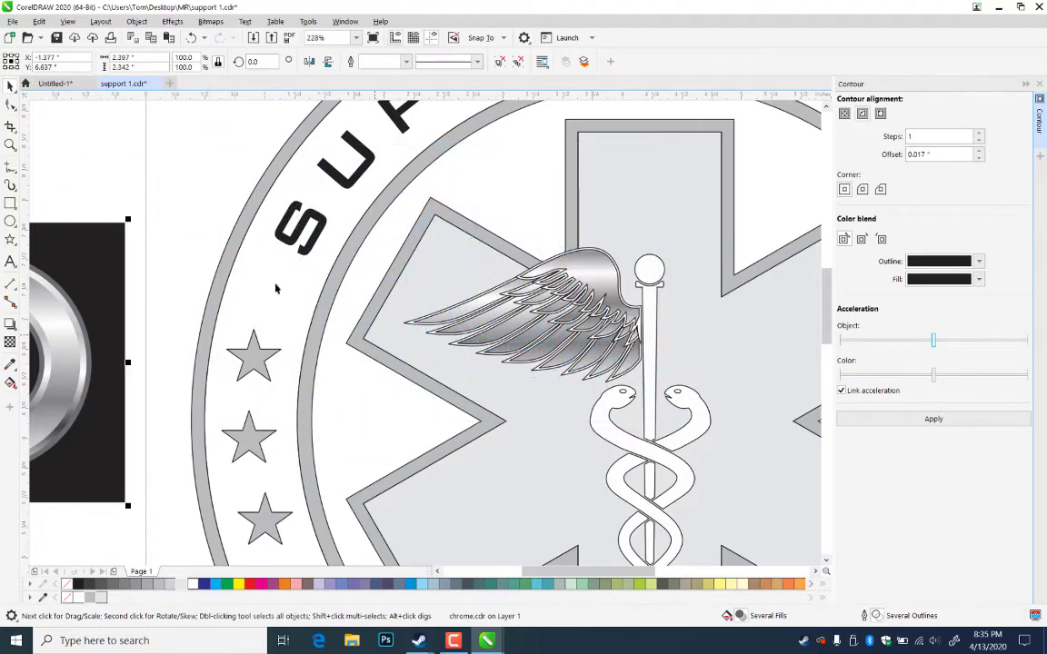
click(116, 153)
- Remove the three chrome-filled inset contours from the left wing
click(594, 315)
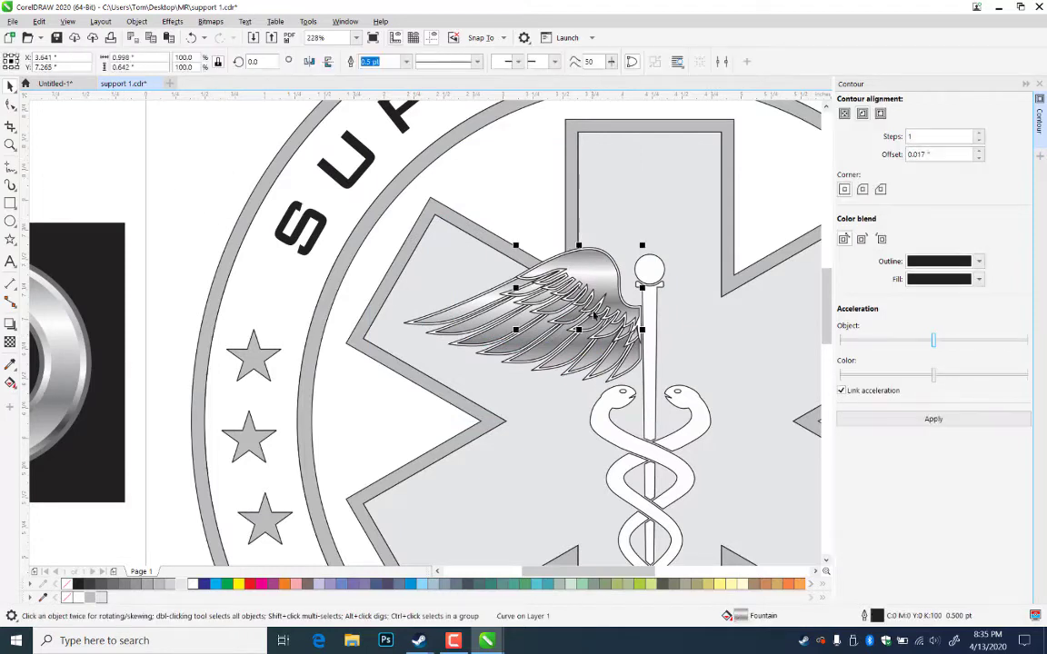
shift+click(572, 321)
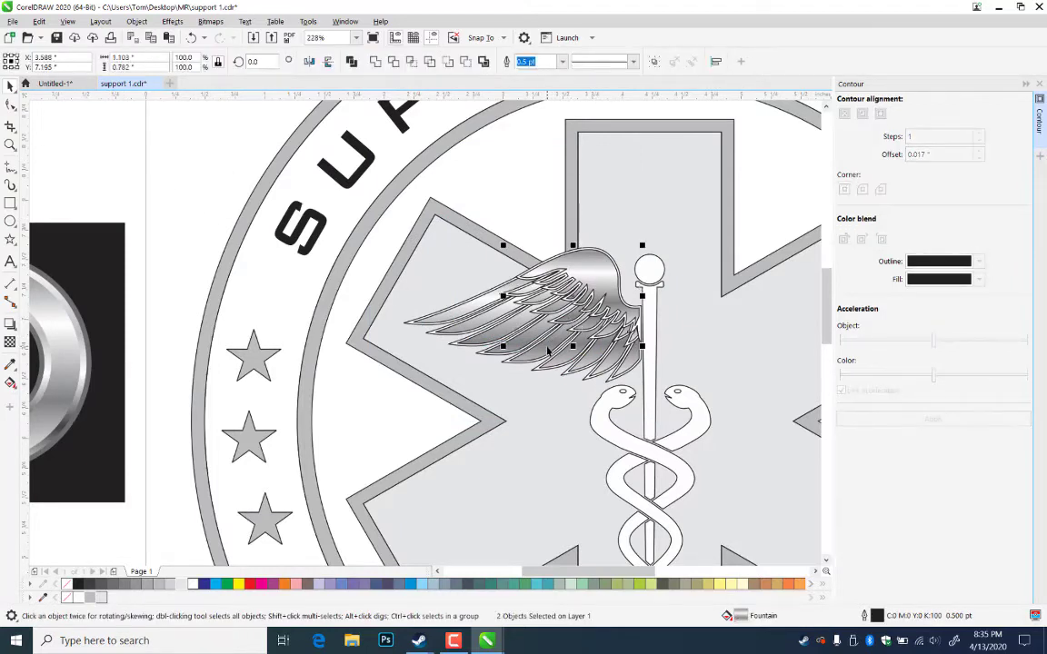
shift+click(549, 350)
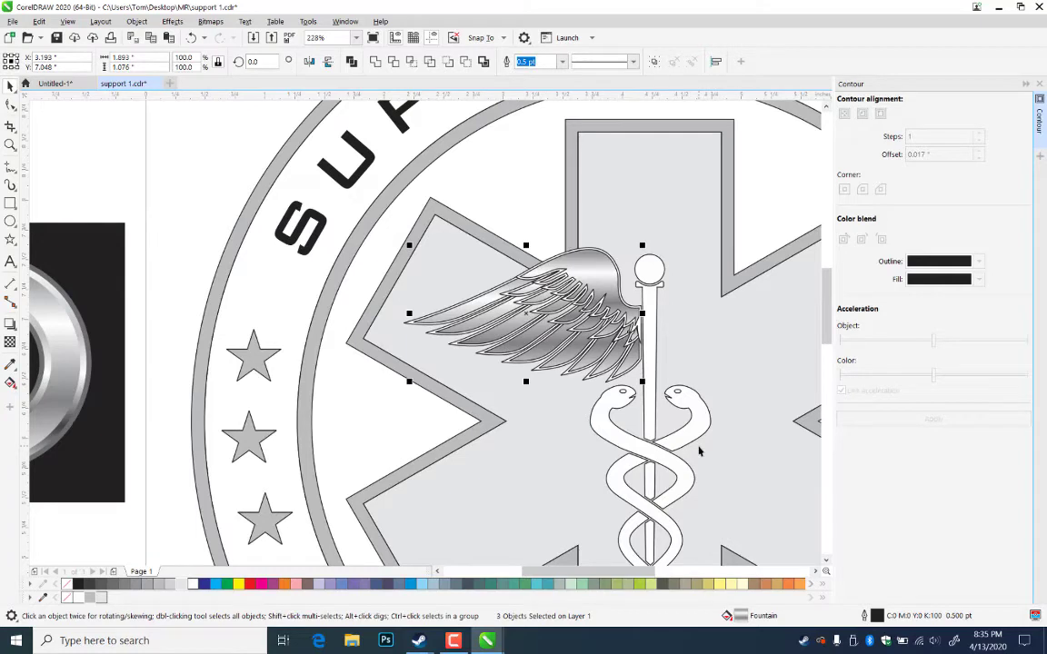
key(ctrl+l)
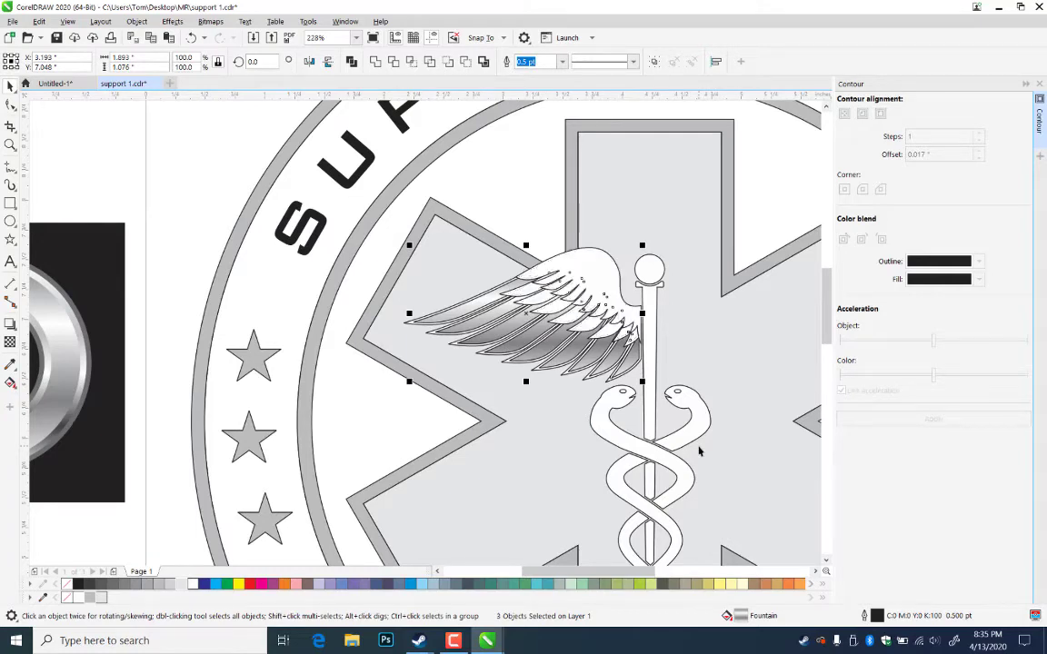
key(ctrl+k)
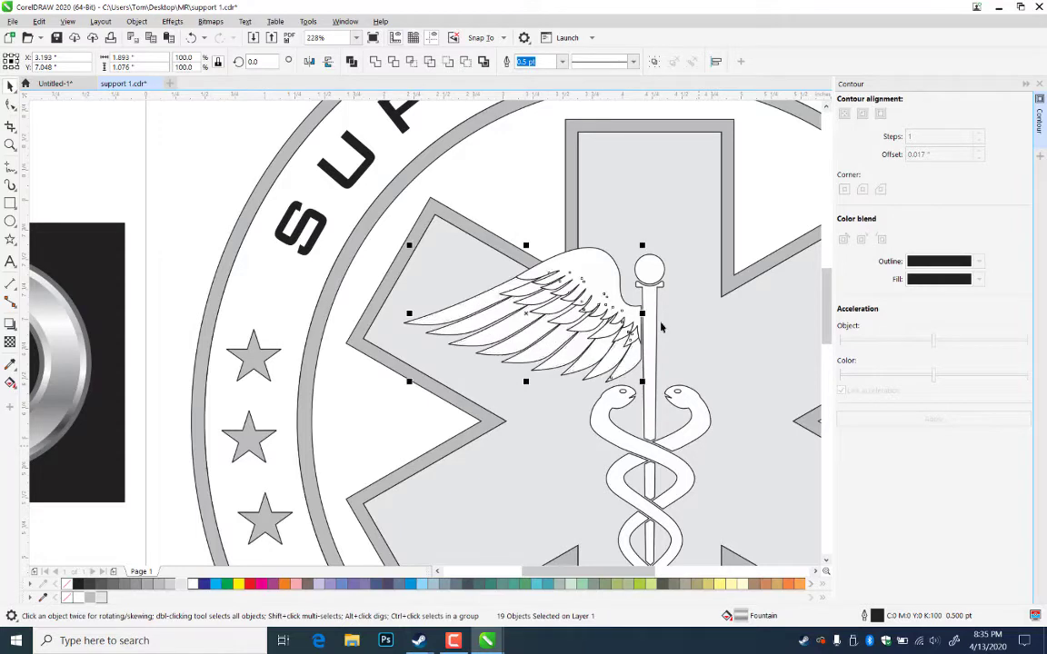
click(501, 220)
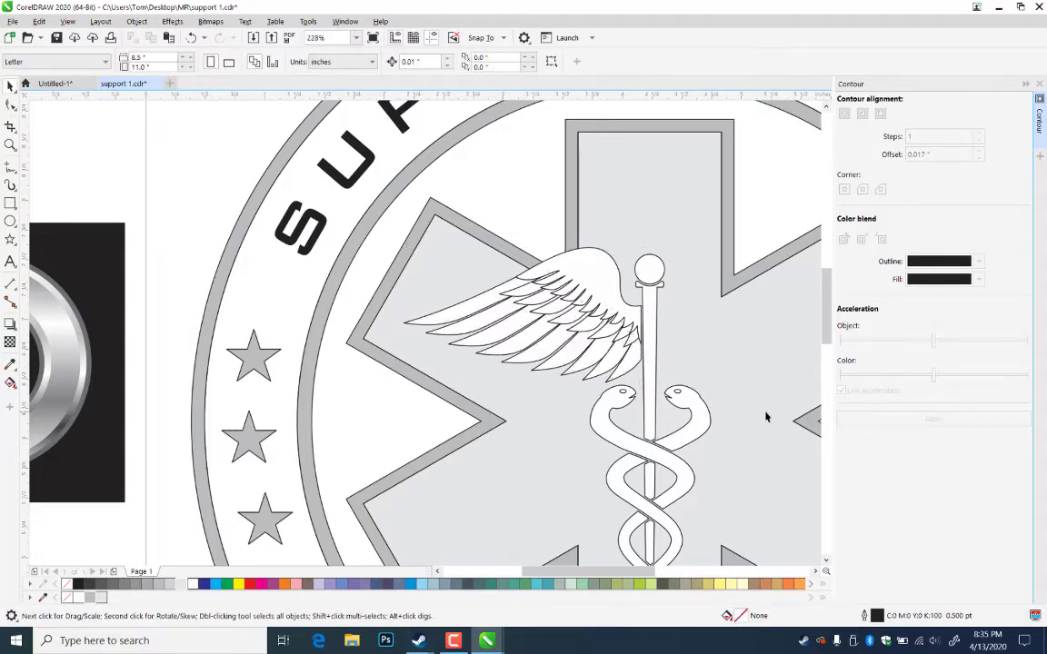
- Ungroup the chrome sample artwork beside the emblem
click(72, 362)
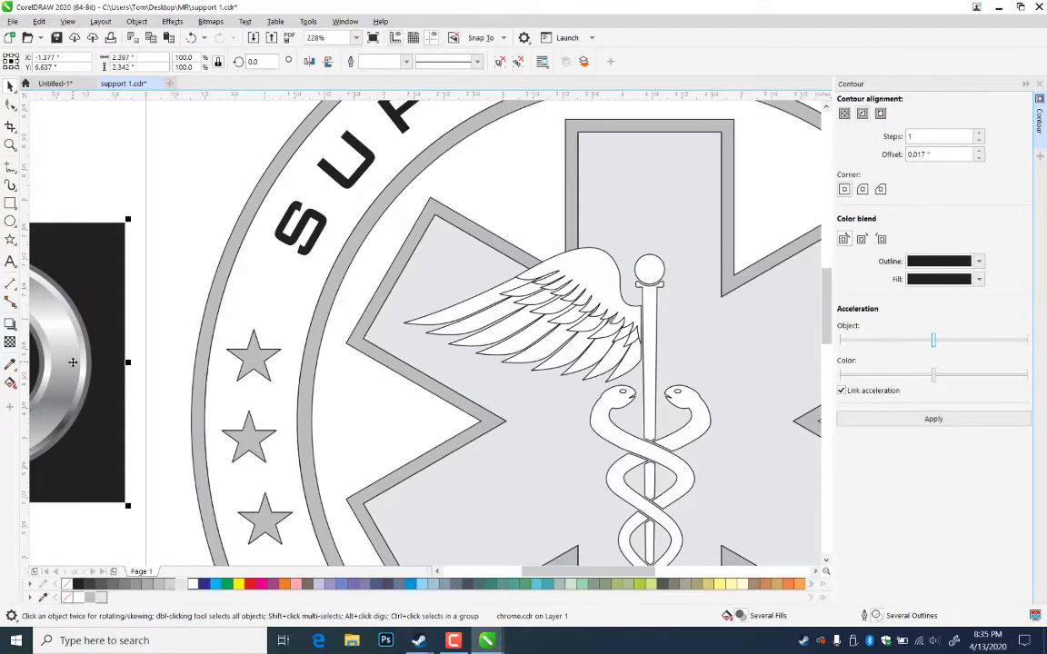
key(ctrl+u)
key(ctrl+i)
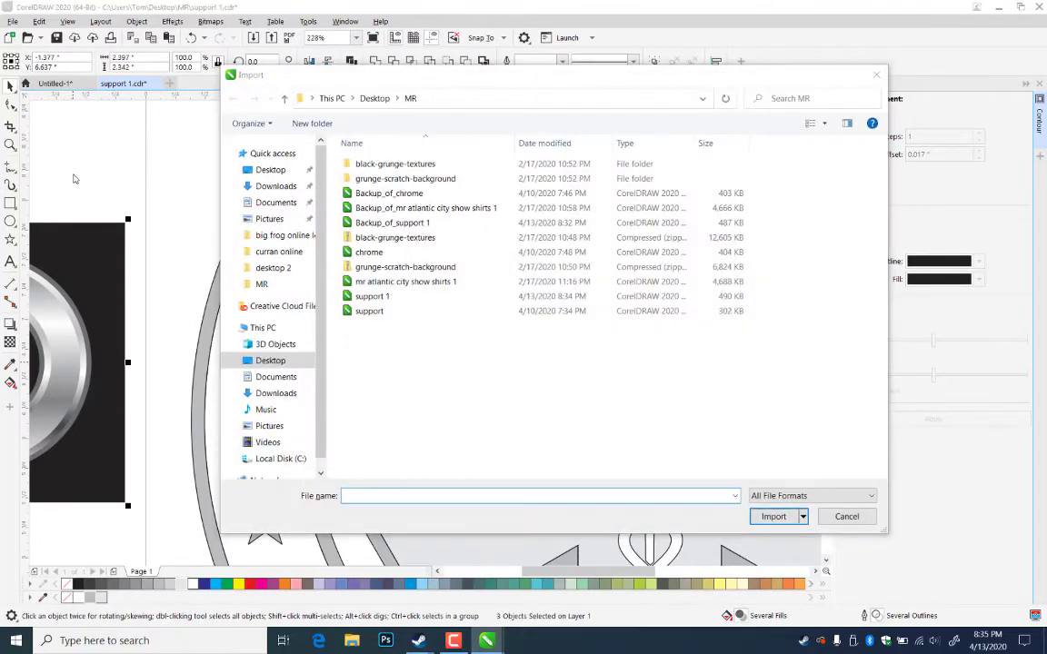
click(876, 74)
click(96, 208)
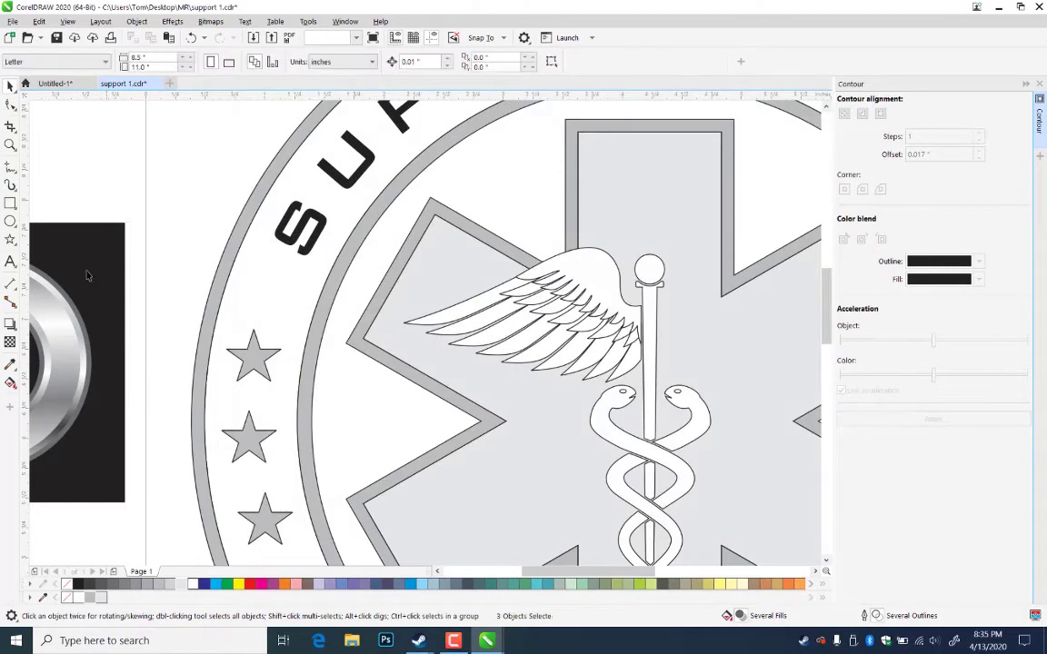
- Copy the chrome ring's fountain fill onto the left wing's top section, middle feathers and long outer feathers
click(72, 343)
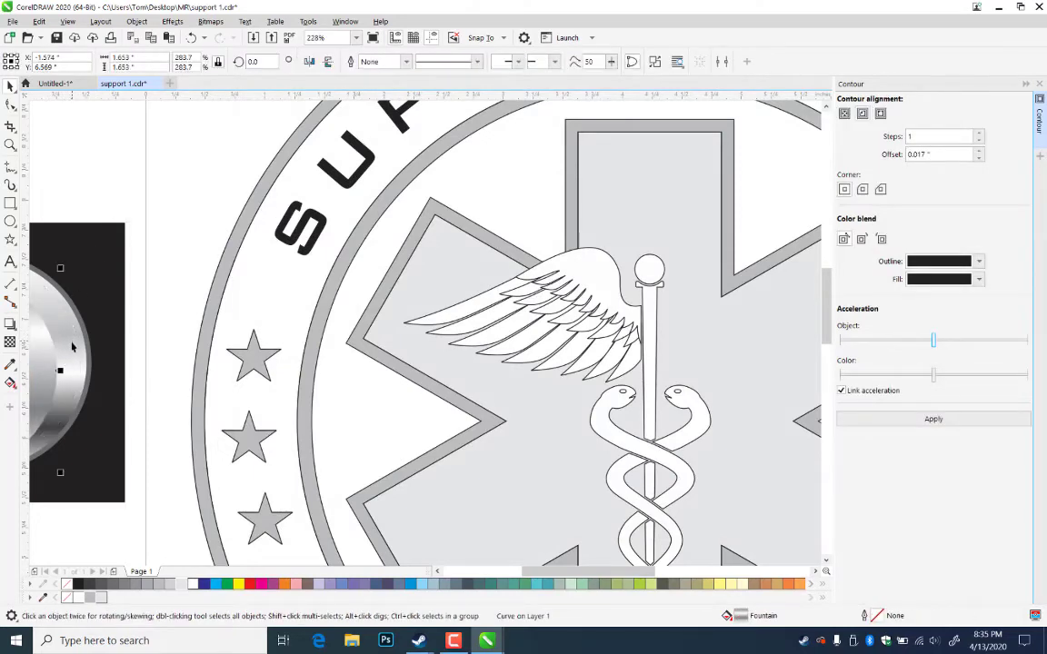
drag(73, 344, 593, 278)
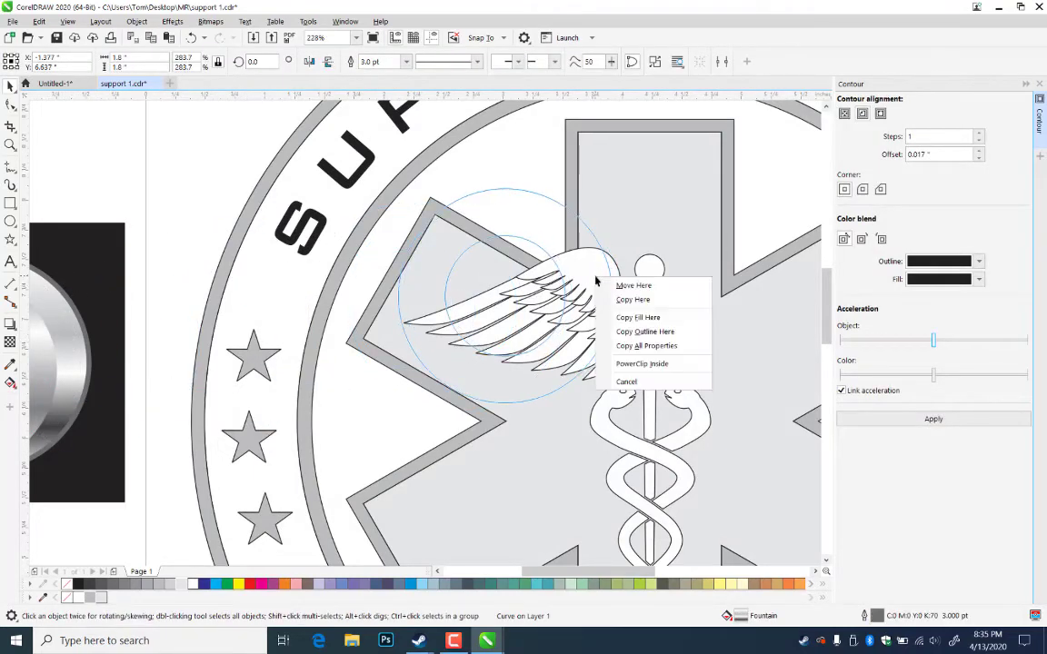
click(651, 323)
key(Escape)
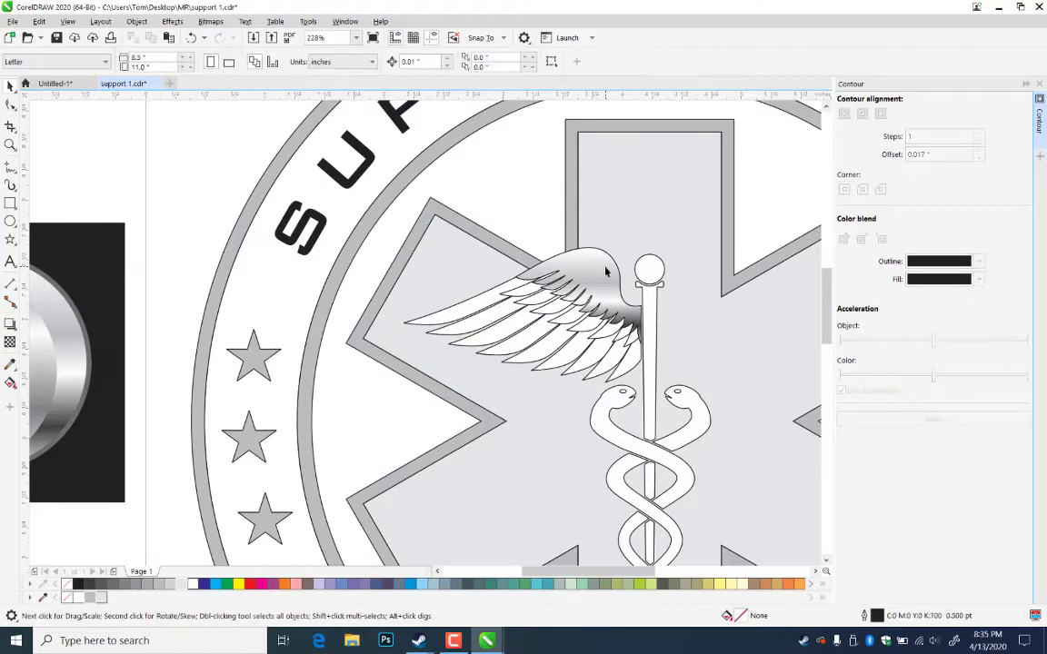
drag(605, 271, 556, 306)
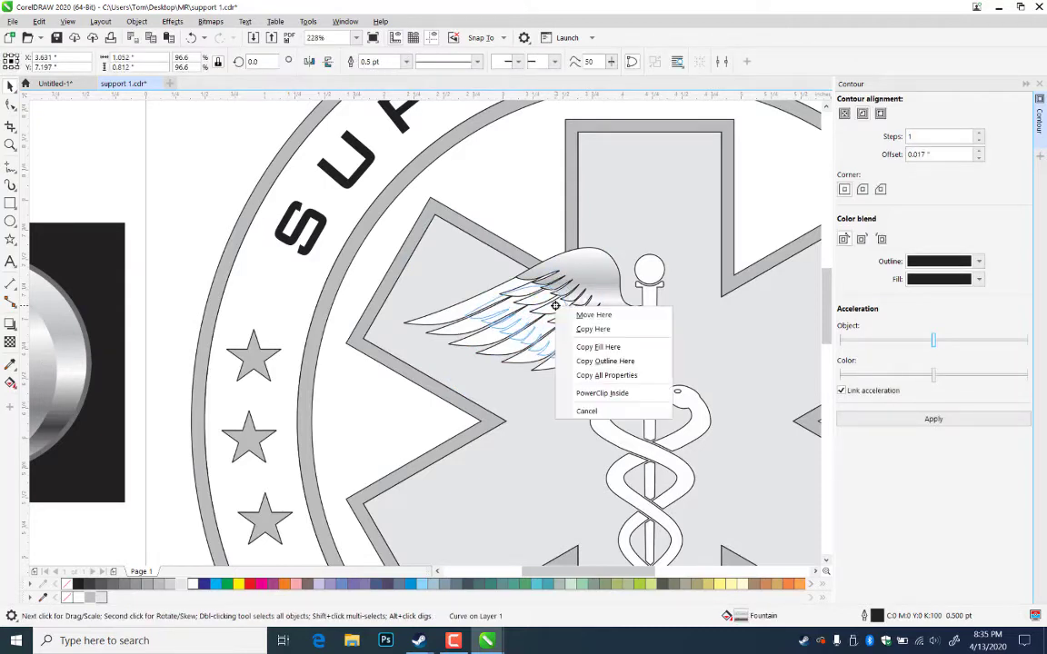
click(609, 347)
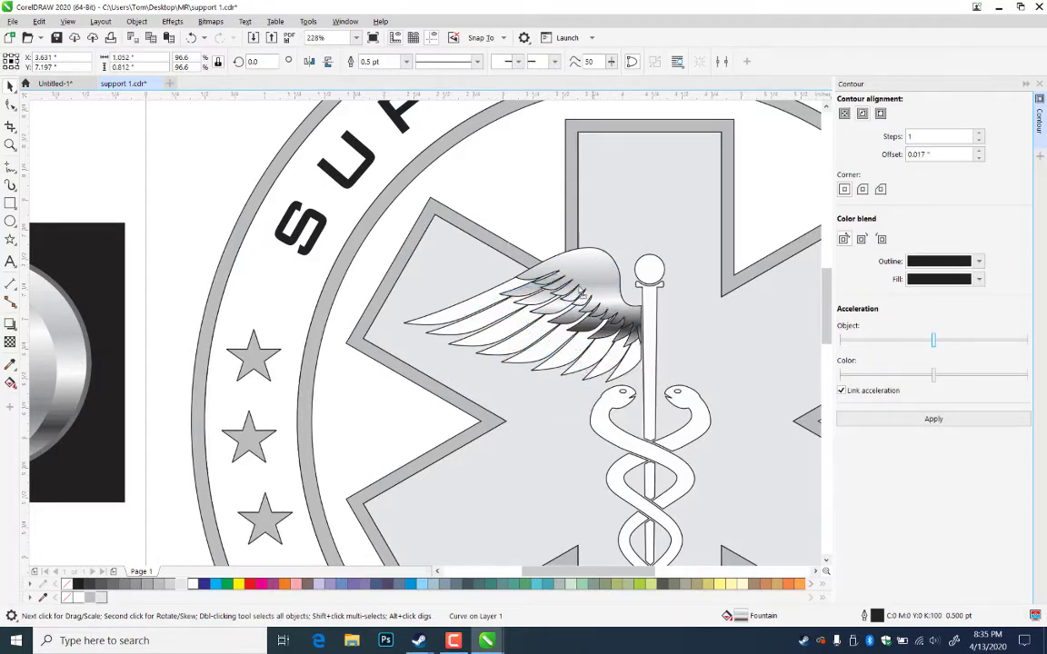
drag(525, 261, 518, 329)
click(557, 366)
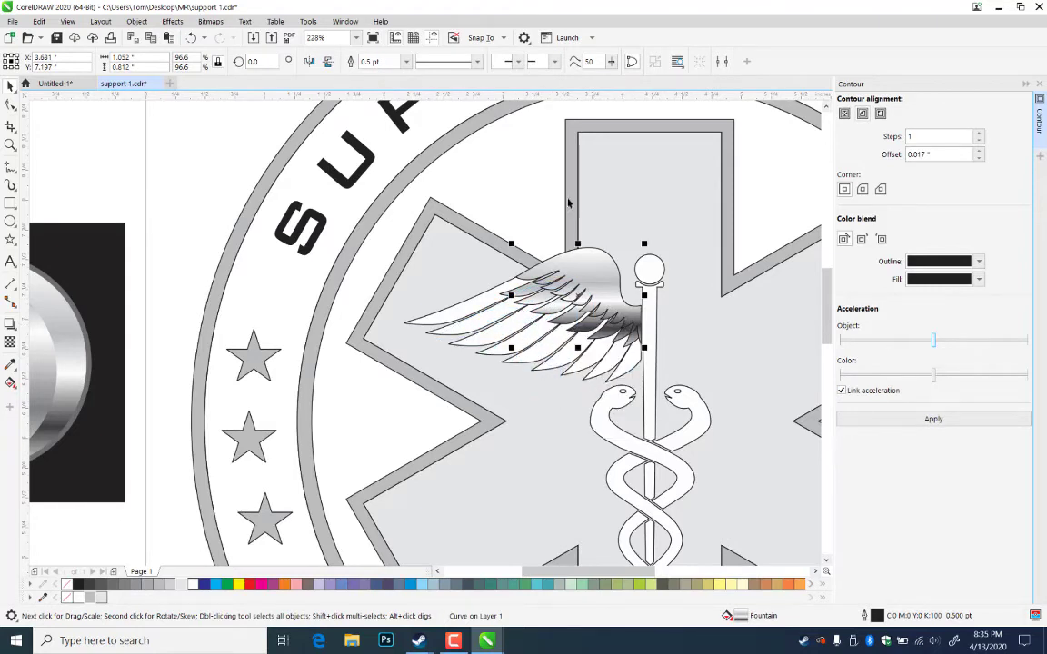
click(217, 157)
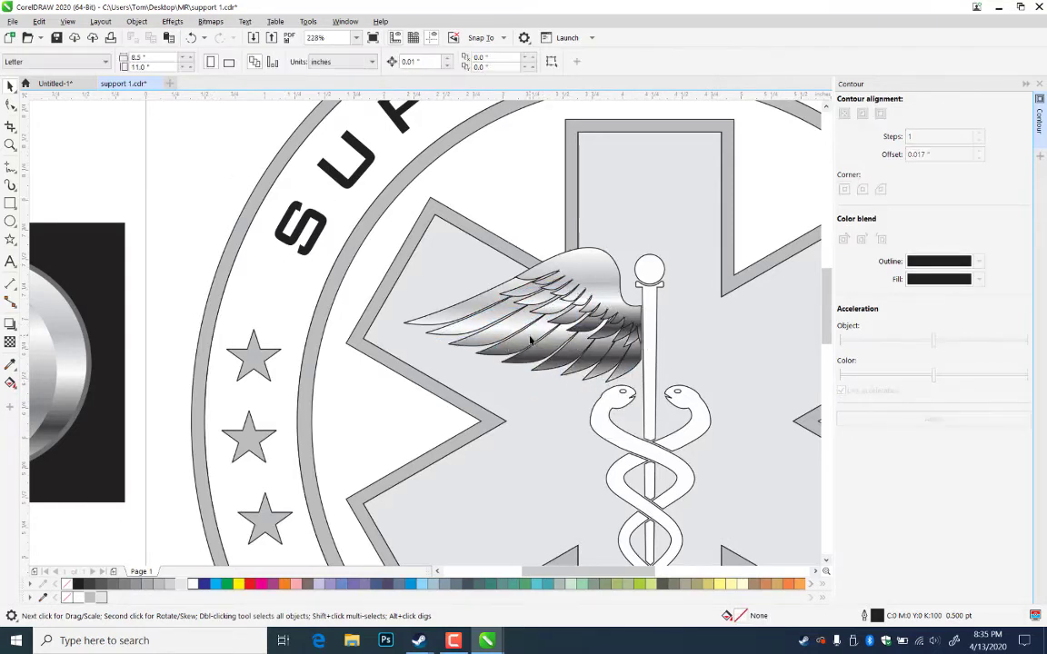
- Combine the three chrome-filled wing sections into one curve and break it apart into individual feathers
click(586, 317)
shift+click(585, 311)
shift+click(593, 285)
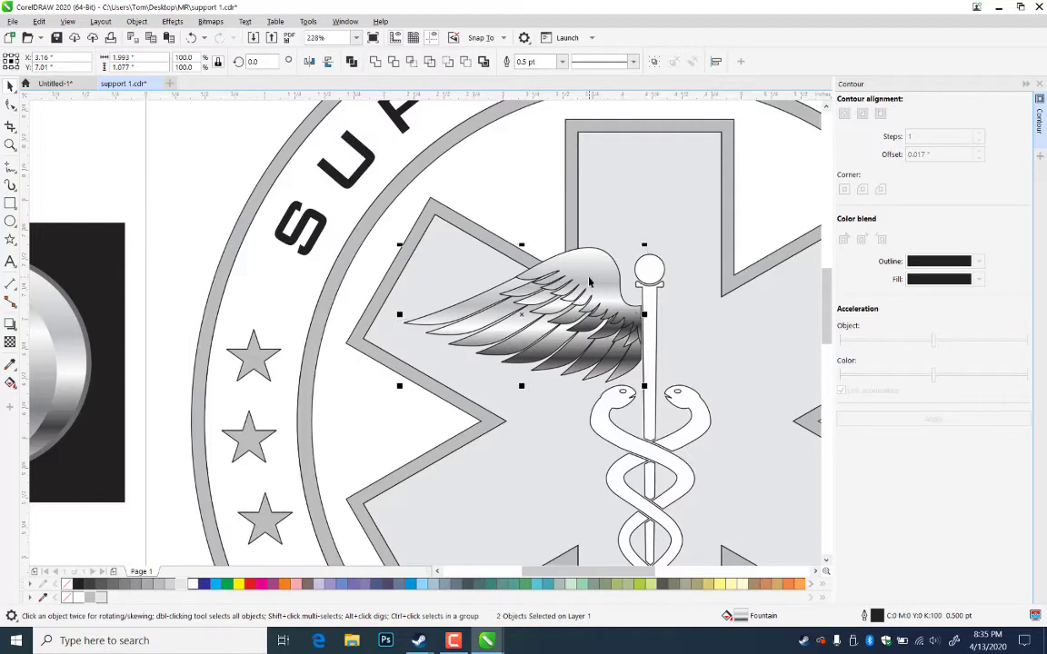
key(ctrl+l)
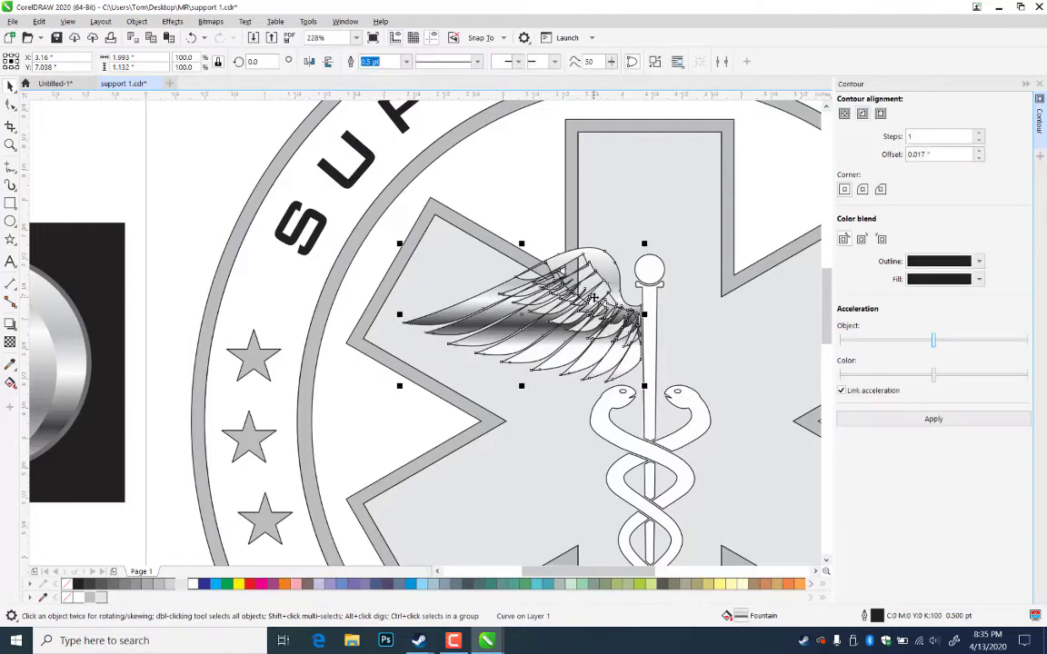
key(ctrl+k)
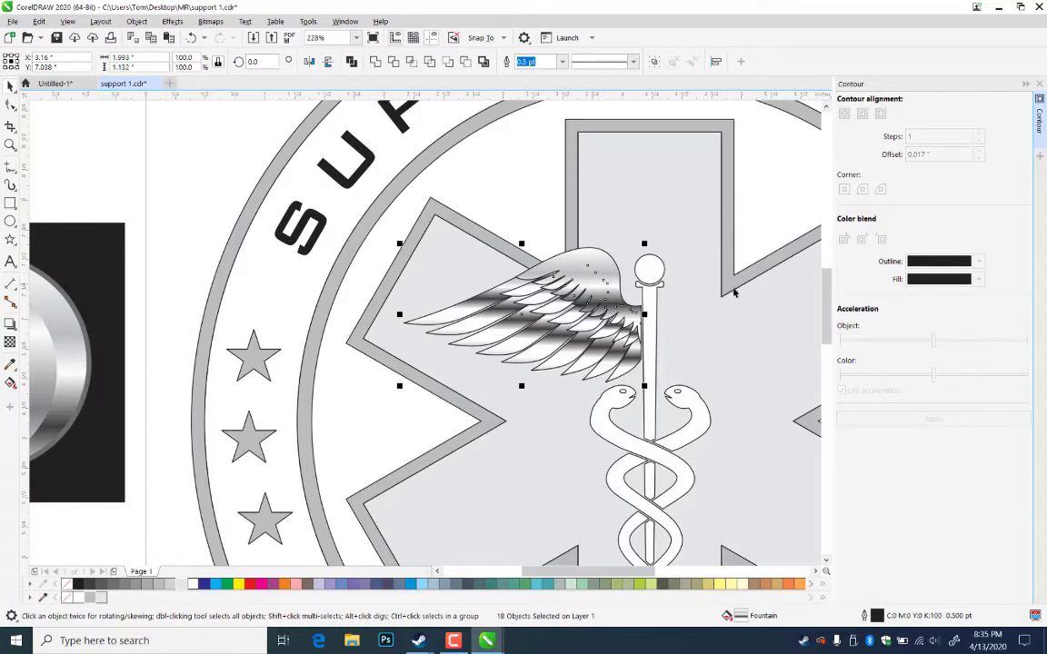
click(169, 193)
- Undo the combine and break-apart, try breaking the three wing sections apart without combining them, and undo that too
key(ctrl+z)
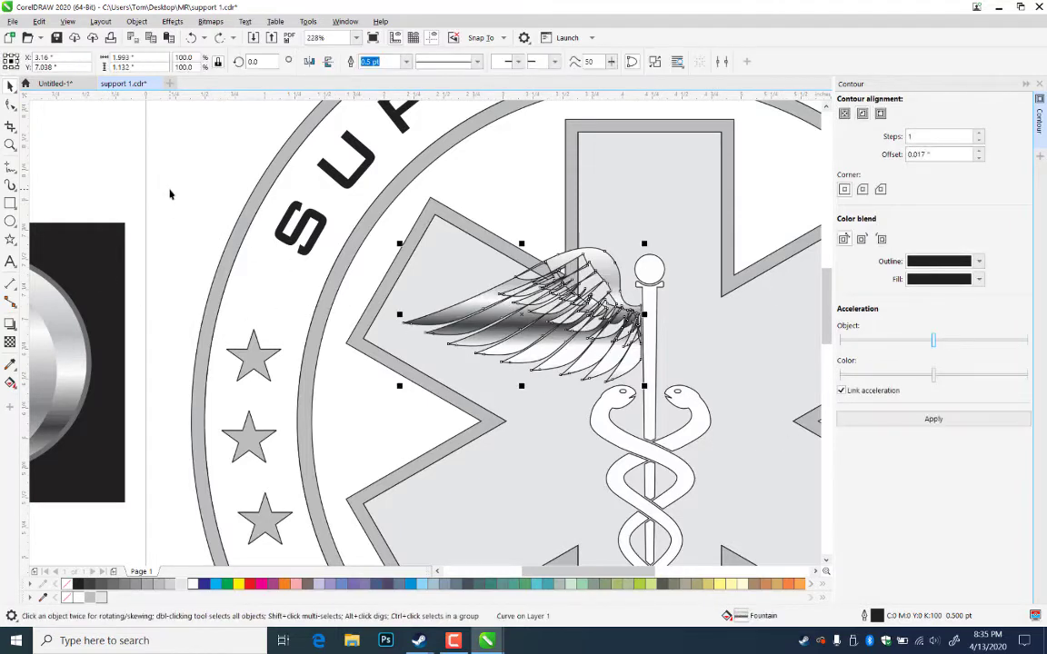
key(ctrl+z)
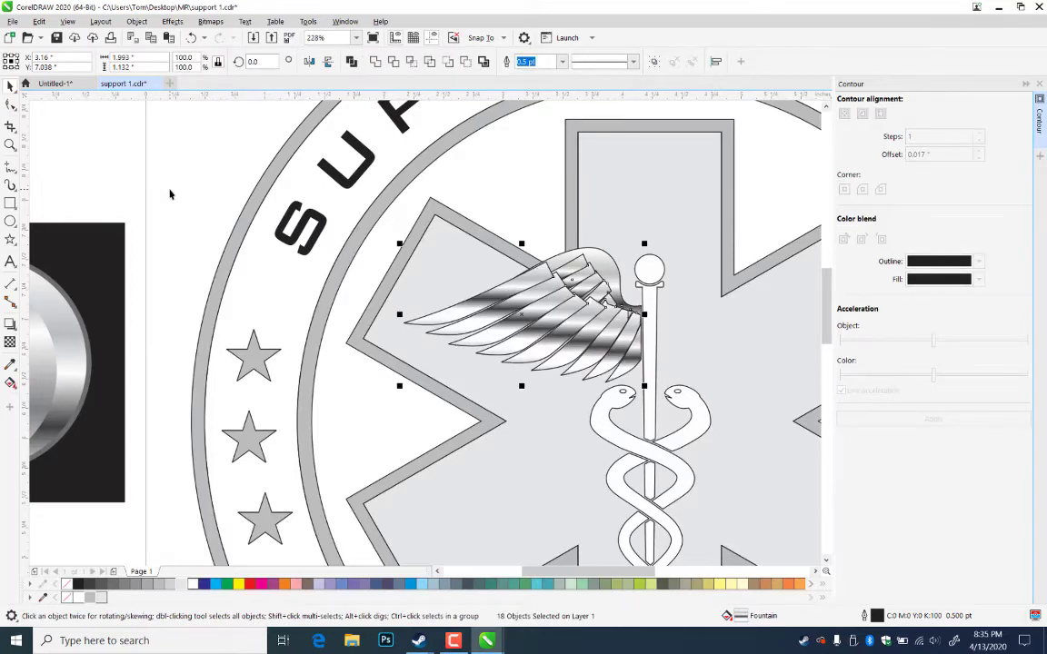
key(ctrl+z)
key(ctrl+z)
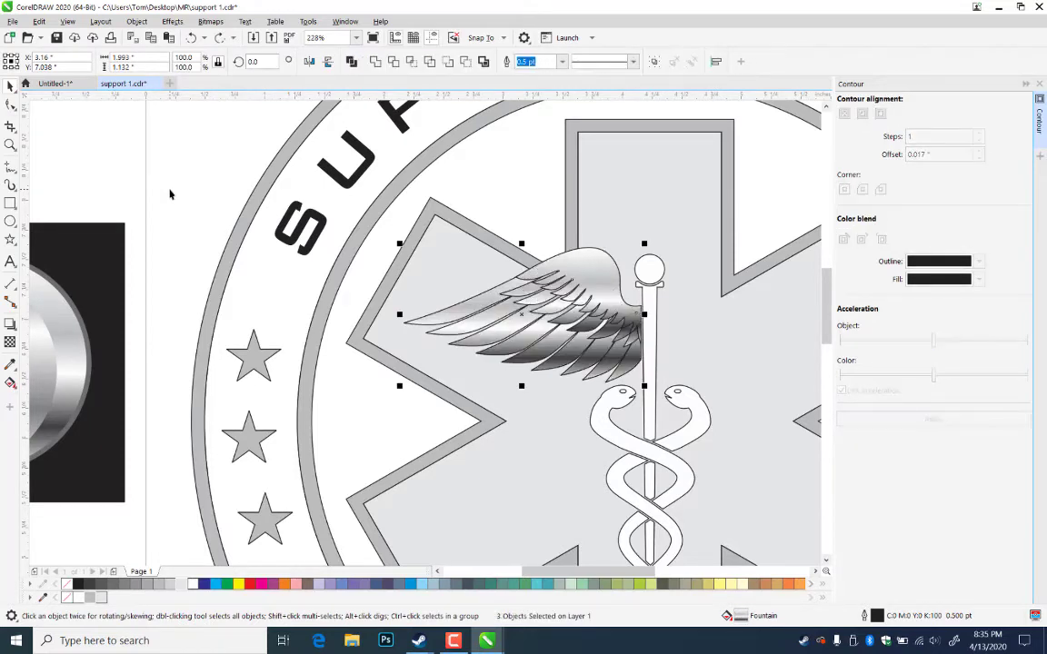
key(ctrl+k)
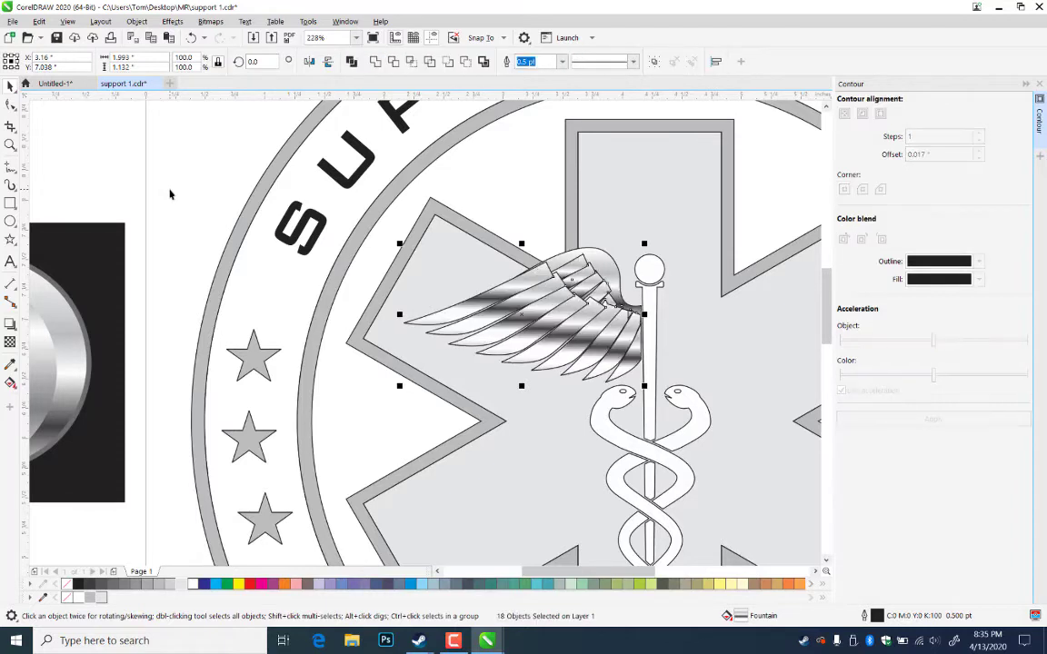
key(ctrl+z)
key(ctrl+z)
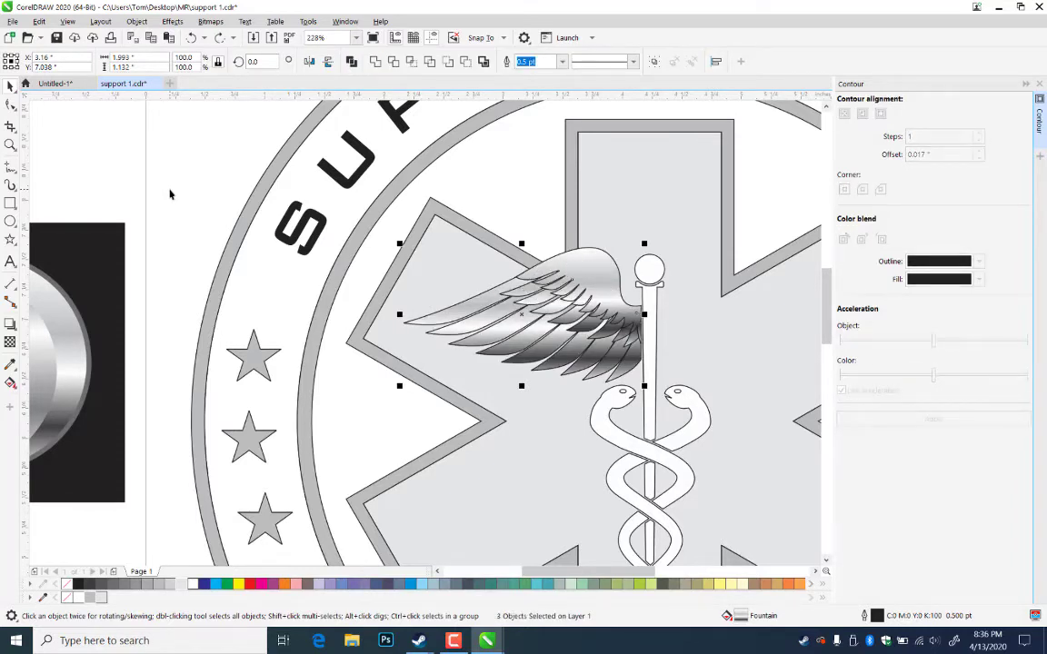
- Recombine the three chrome-filled wing sections and break the curve apart so each feather carries its own fountain fill
key(ctrl+shift+z)
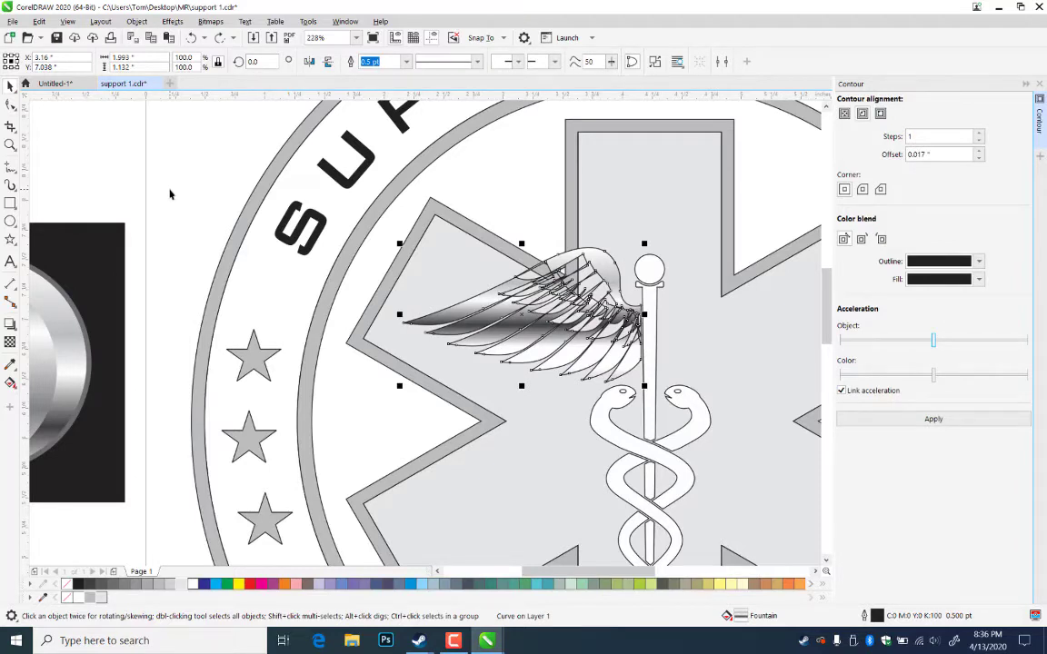
key(ctrl+k)
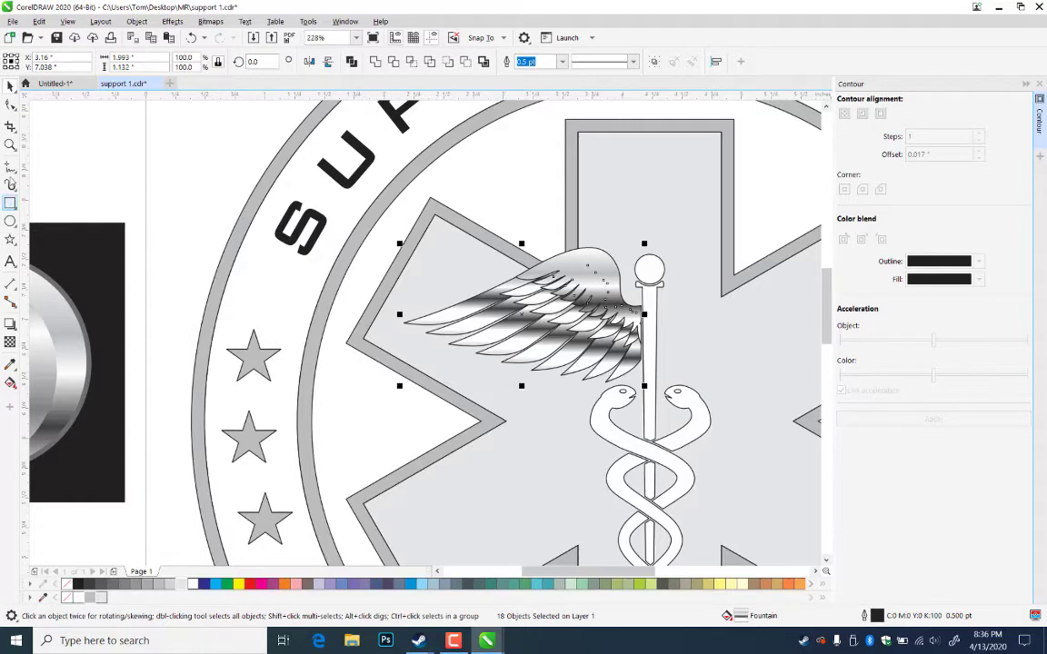
- Group the separated pieces of the left wing and check their gradient handles with the Interactive Fill tool
click(10, 145)
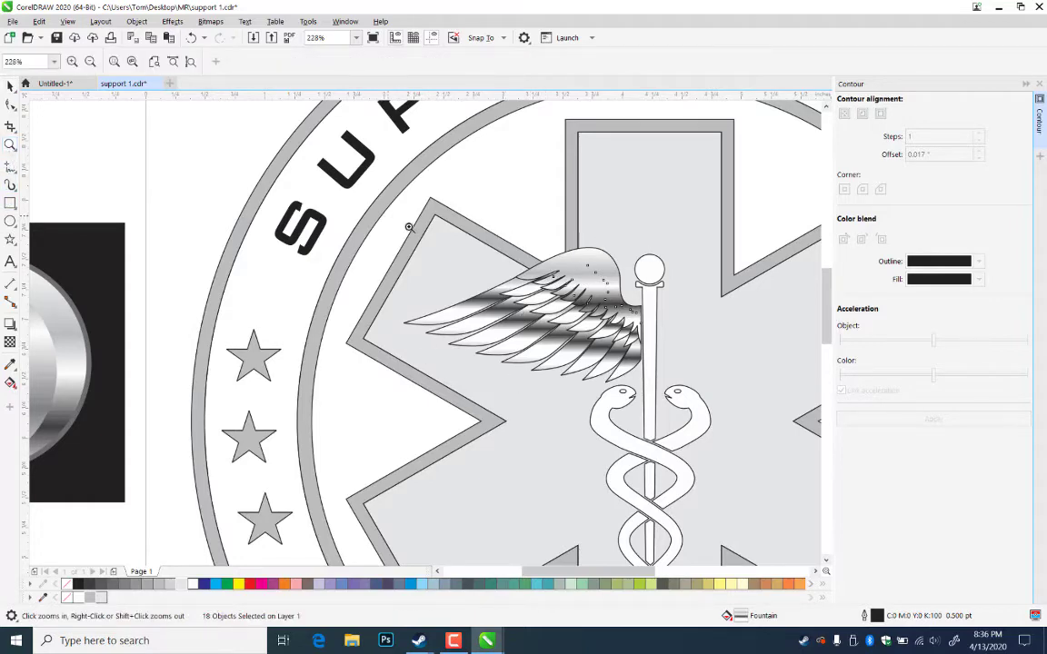
drag(367, 201, 760, 423)
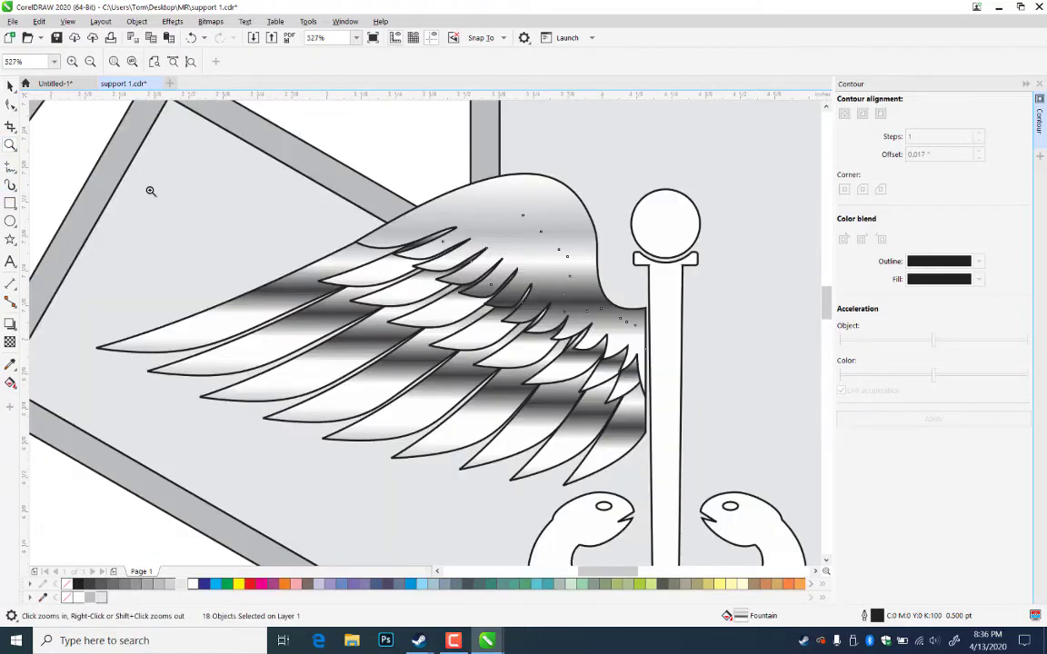
click(10, 85)
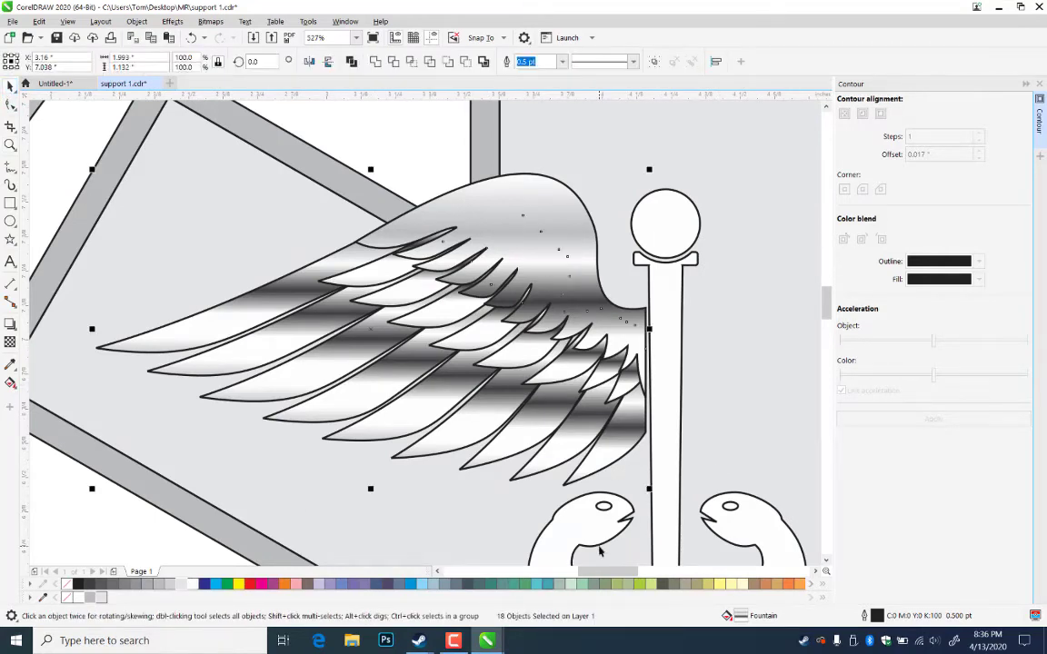
key(ctrl+g)
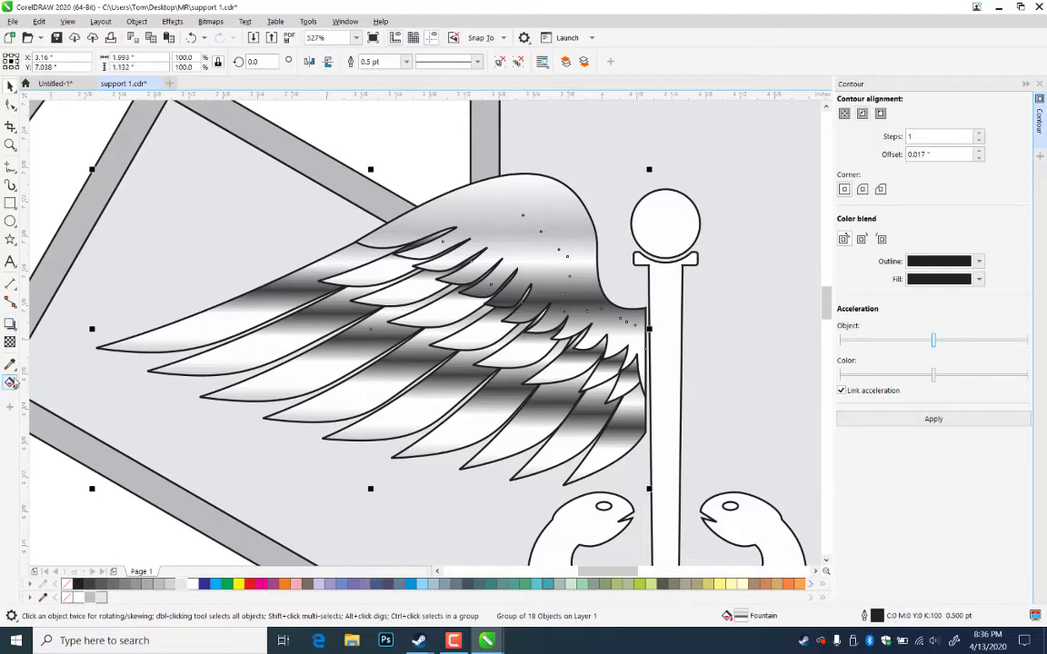
click(10, 383)
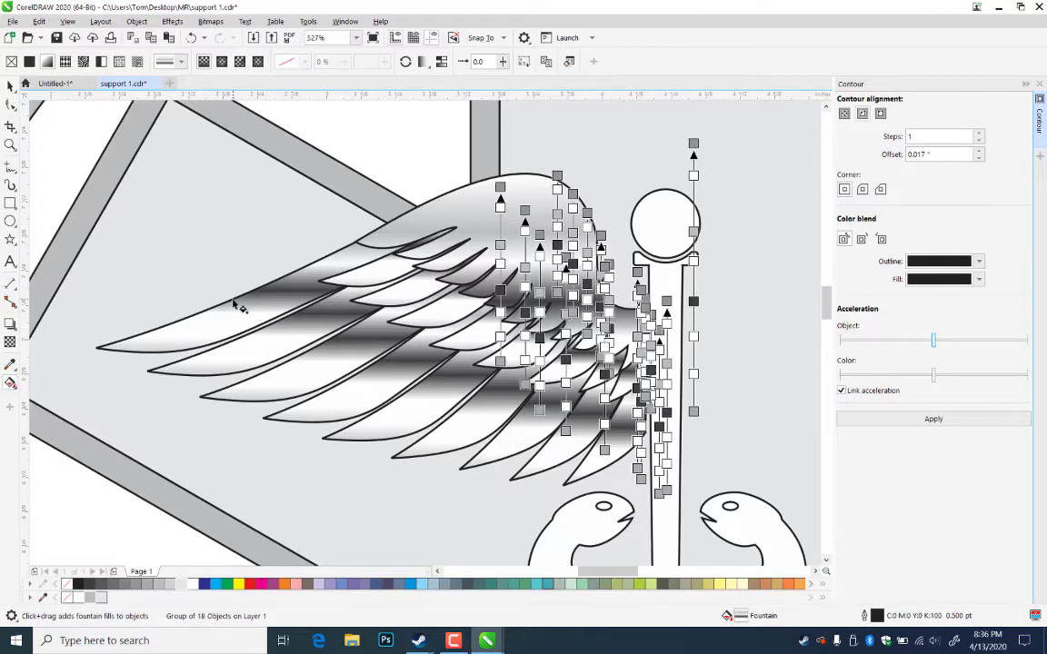
click(11, 86)
click(405, 143)
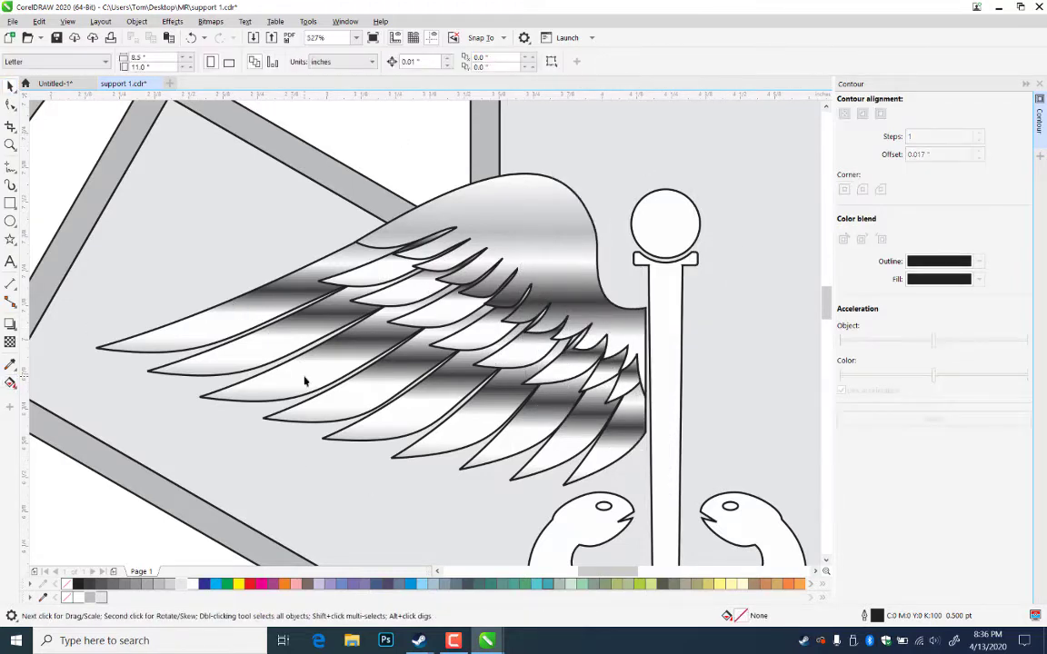
- Select the uppermost long feather inside the wing group and angle its chrome fountain fill along the feather, starting beyond its tip
ctrl+click(277, 306)
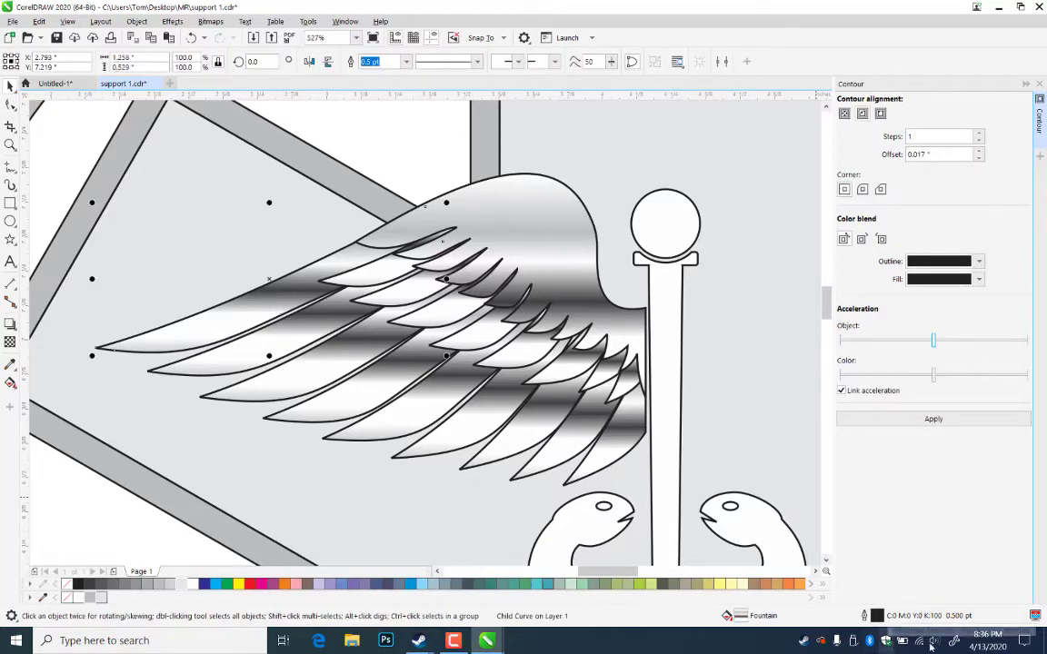
double_click(741, 617)
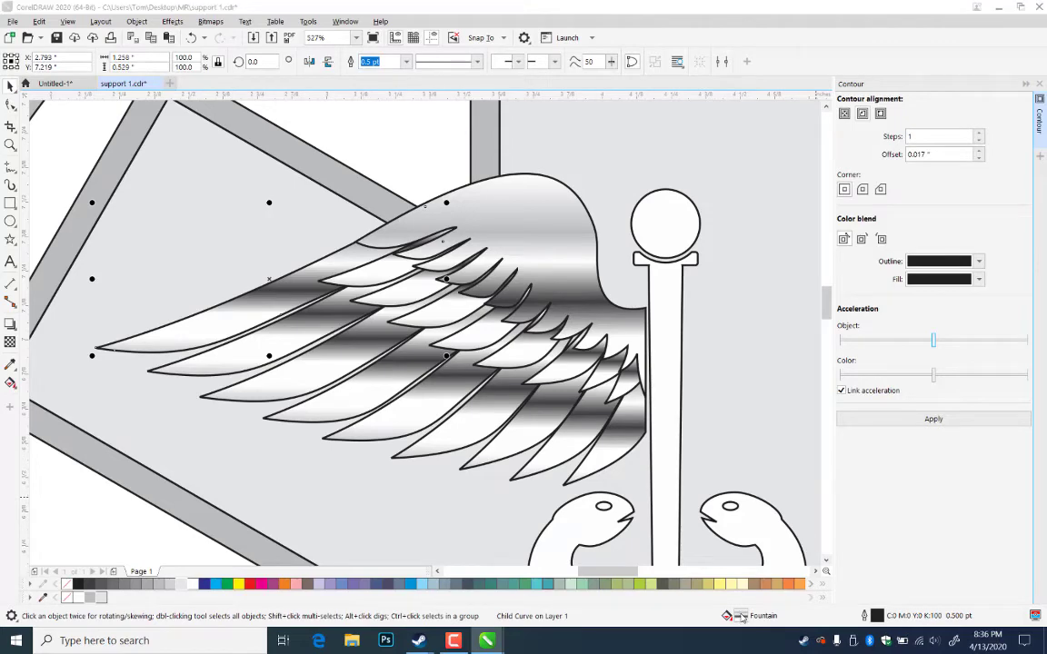
click(703, 495)
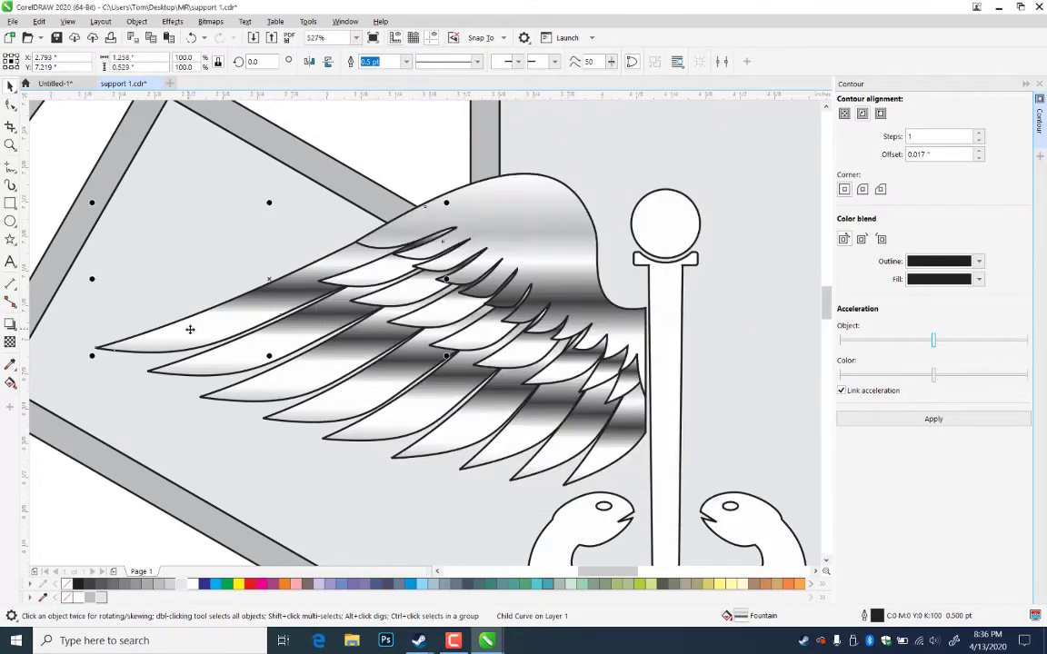
click(10, 383)
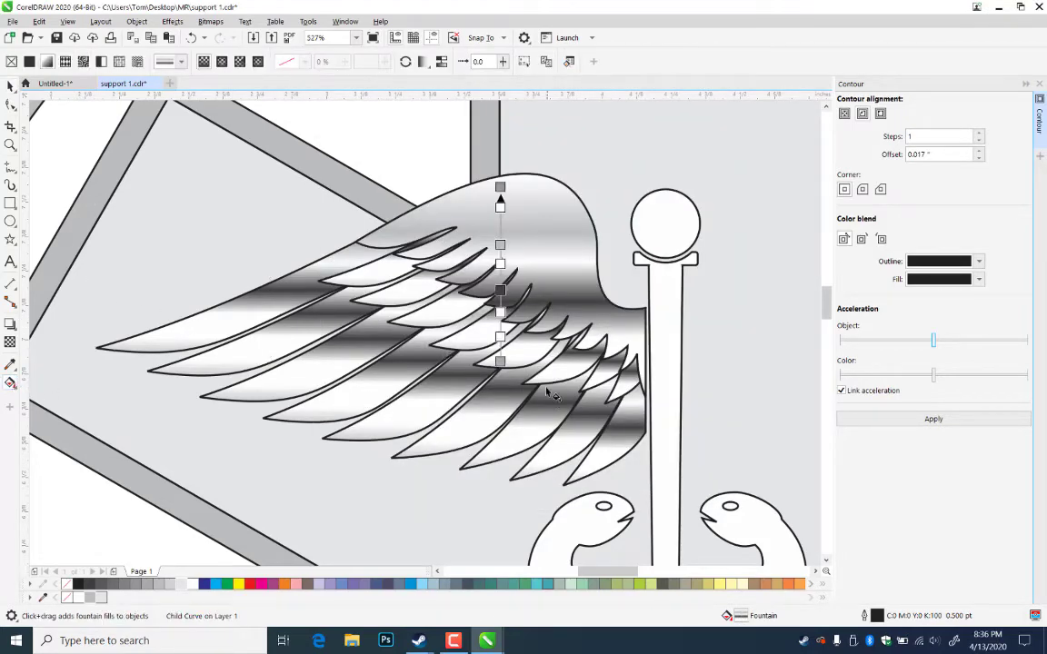
mouse_move(500, 361)
mouse_down()
mouse_move(113, 345)
mouse_move(20, 406)
mouse_up()
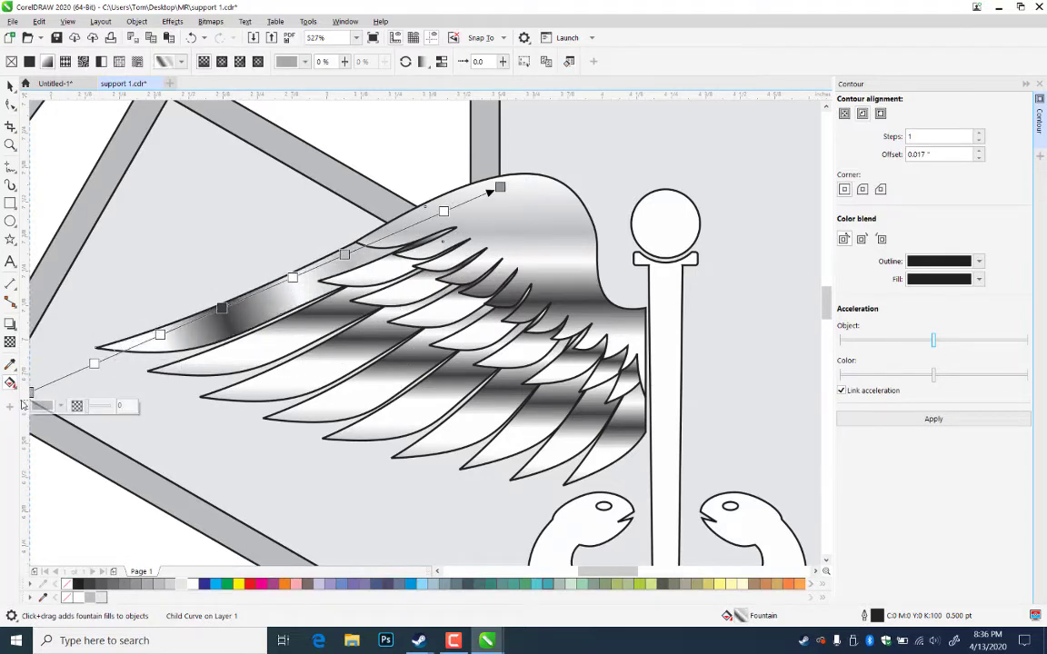
- Lengthen and re-angle the feather's fountain fill, starting below the feather tip and ending well above the wing outside the cross shape
drag(210, 455, 385, 476)
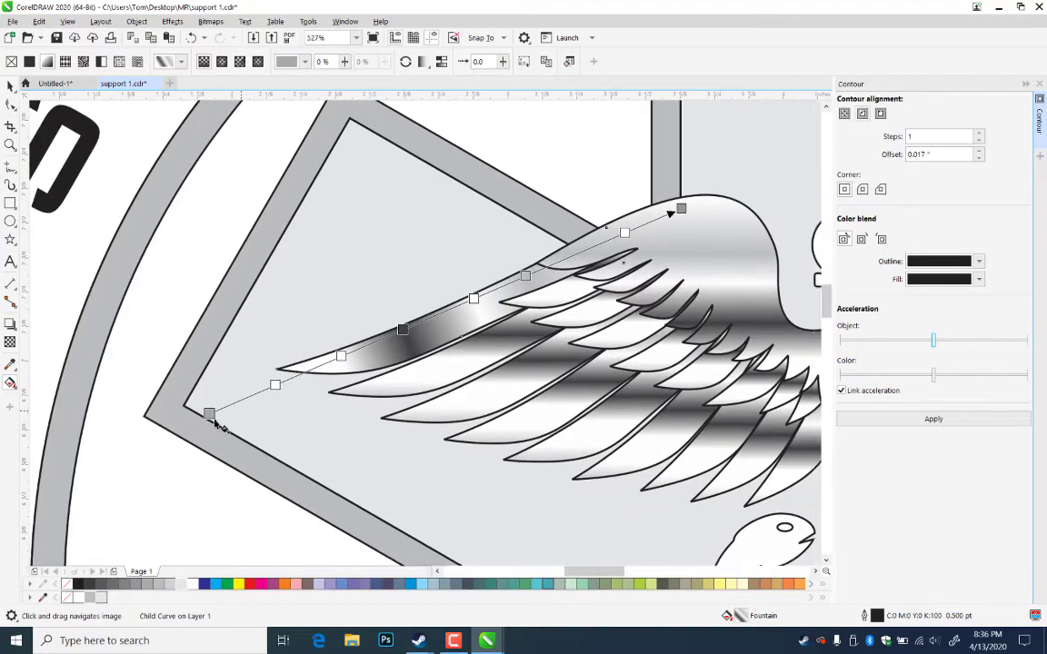
drag(209, 413, 198, 446)
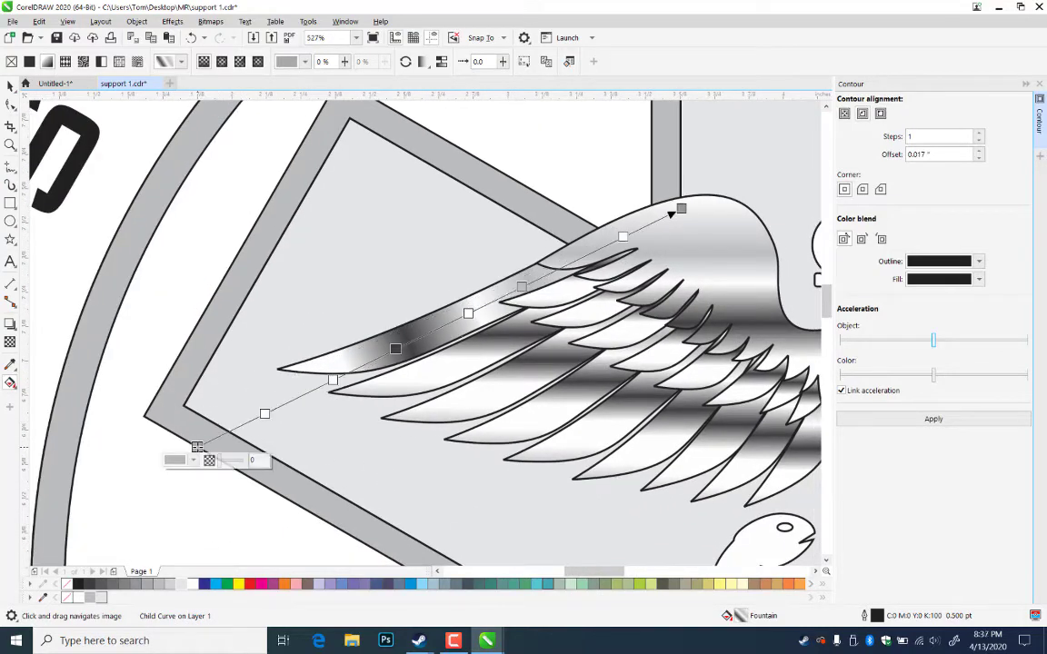
drag(682, 211, 483, 103)
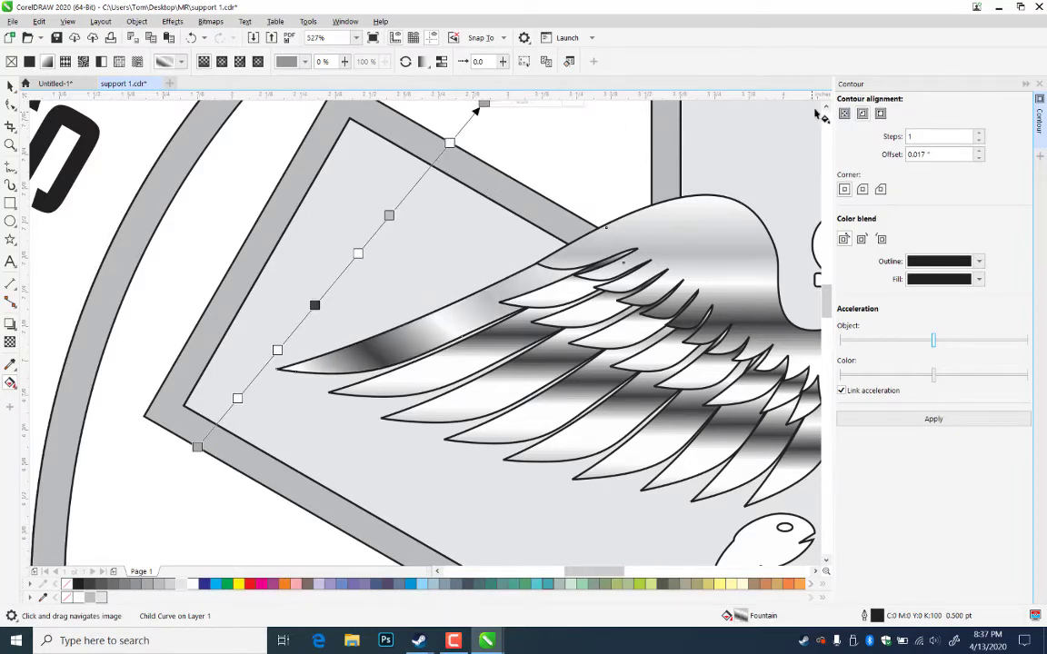
click(827, 107)
click(826, 107)
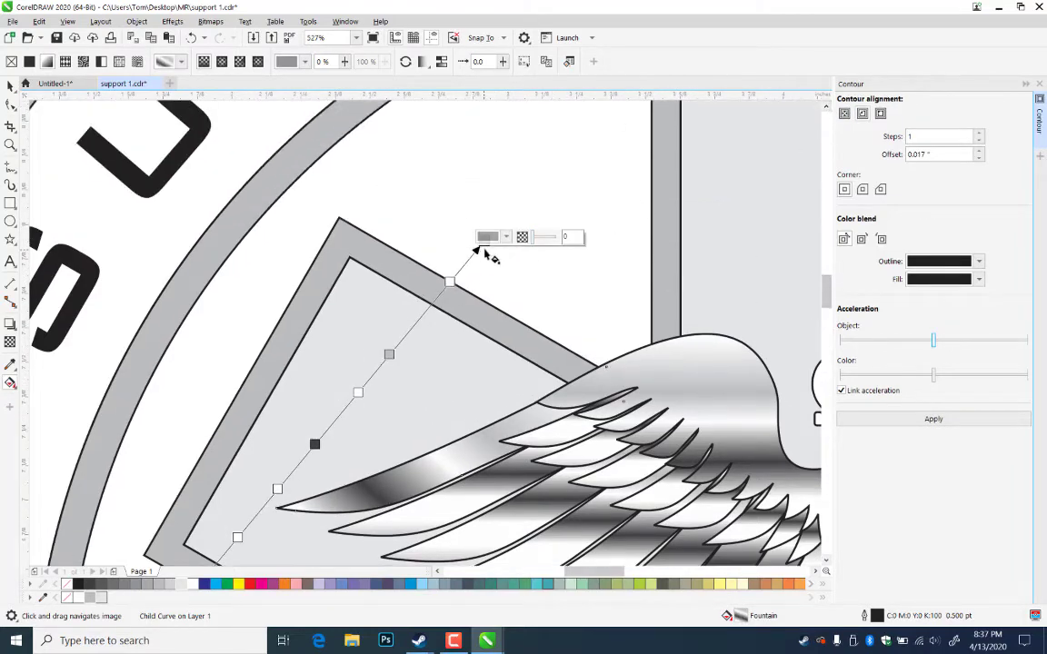
drag(484, 241, 497, 209)
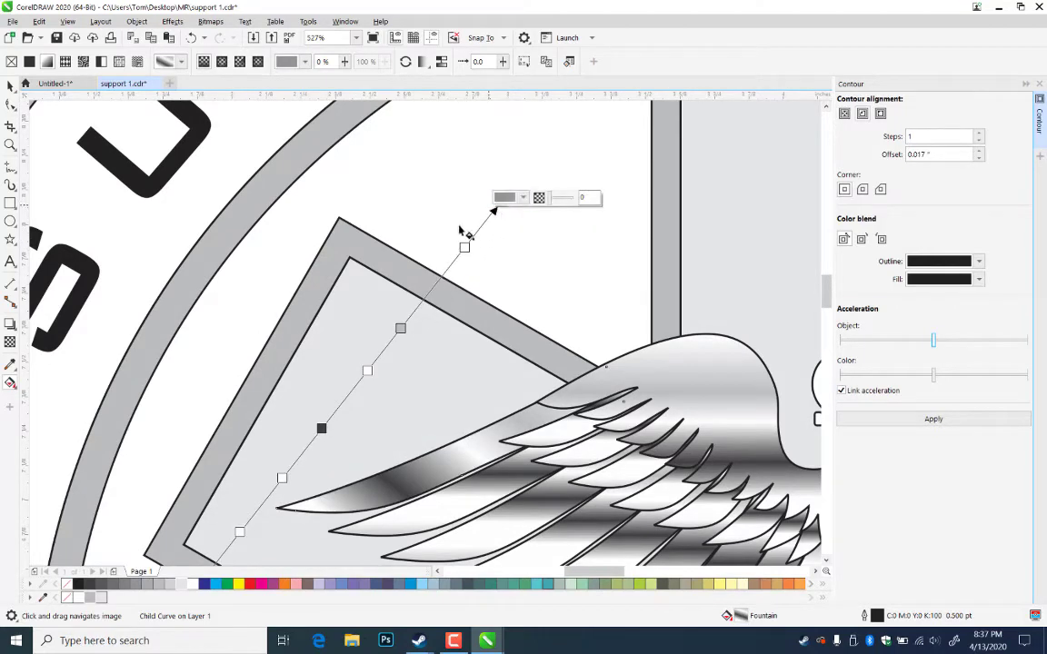
drag(499, 200, 488, 190)
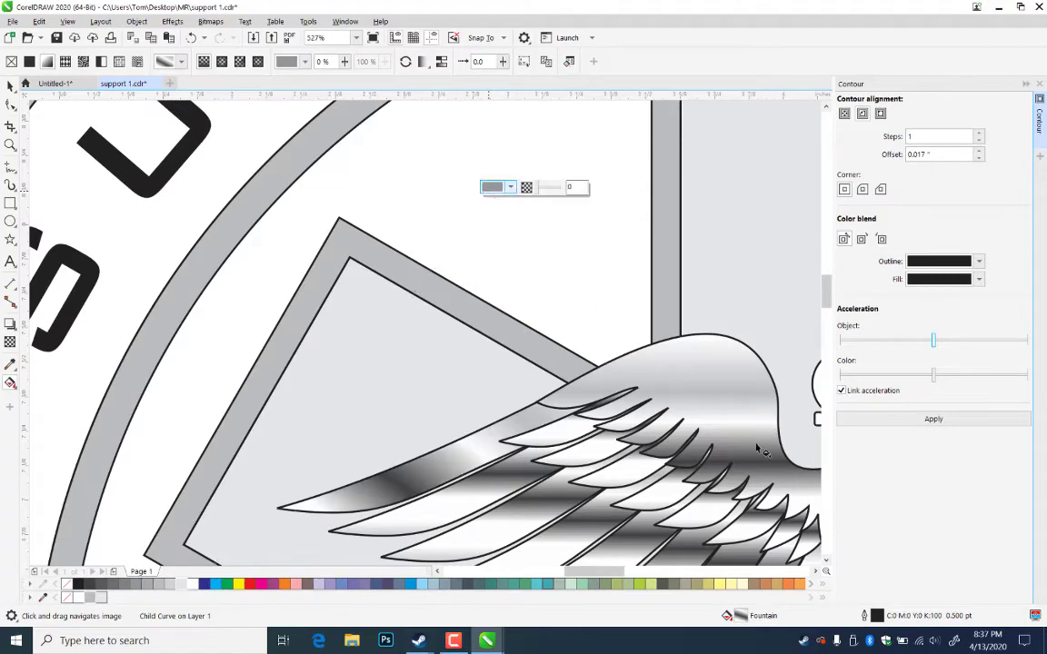
- Copy the angled feather's fill and outline to every piece of the wing group
drag(750, 451, 616, 325)
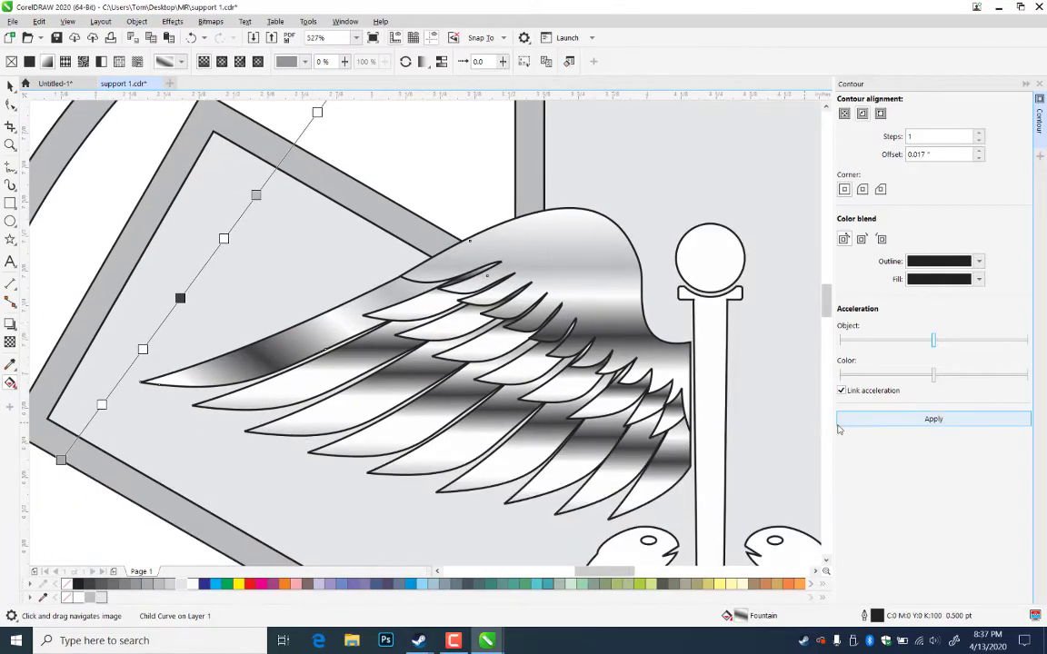
click(11, 84)
click(396, 127)
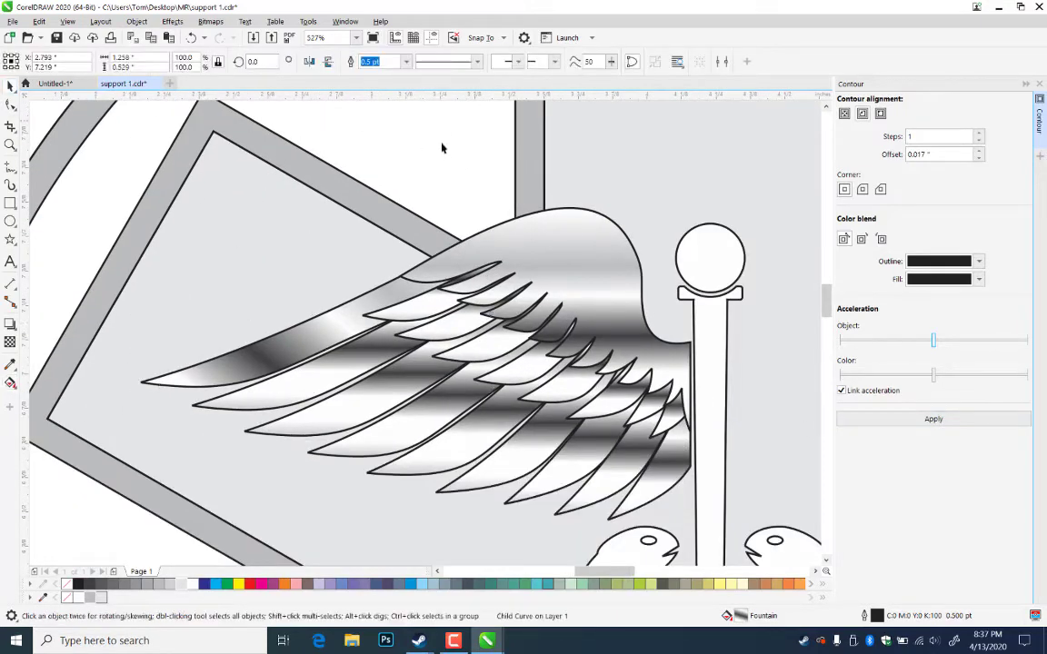
drag(279, 360, 320, 383)
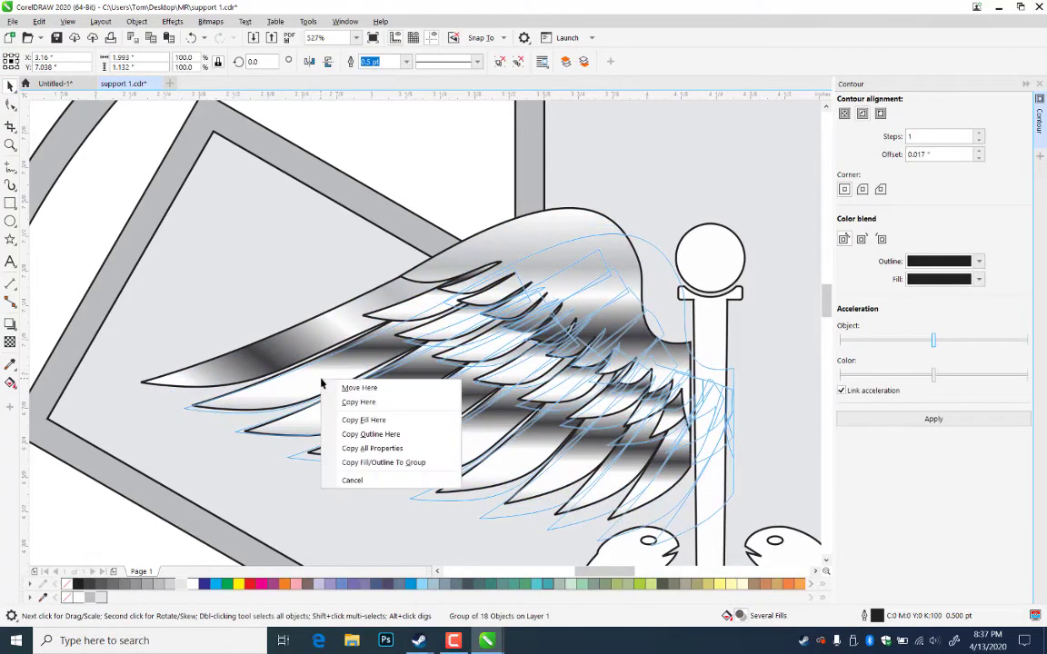
click(404, 464)
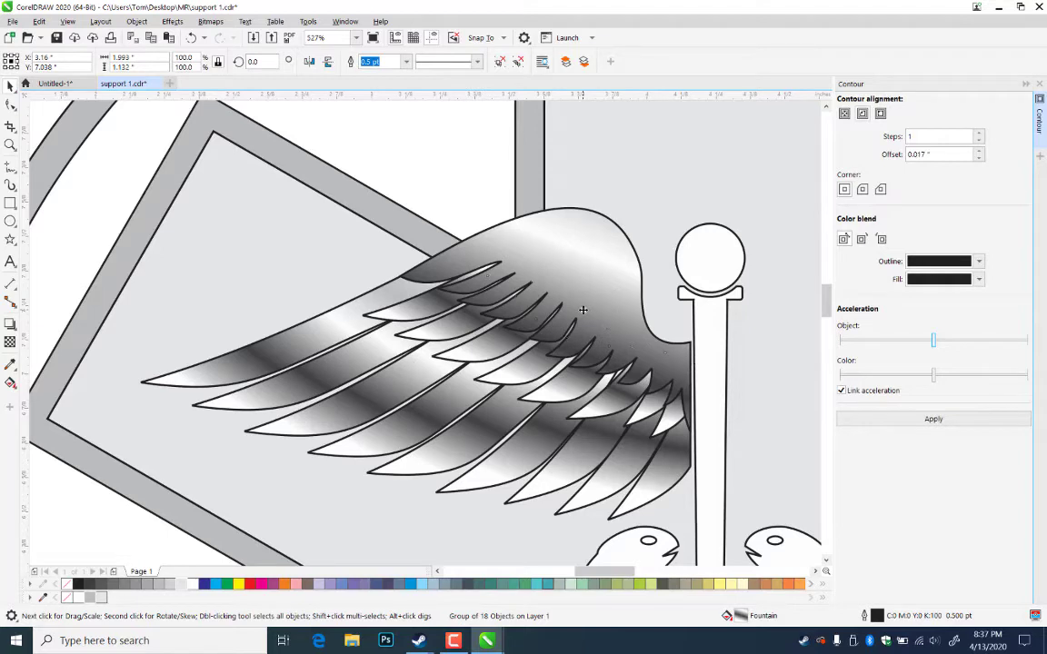
- Send the outer wing group to the back, select all of the wing's objects and bring them in front of the cross
key(shift+Page_Down)
click(98, 139)
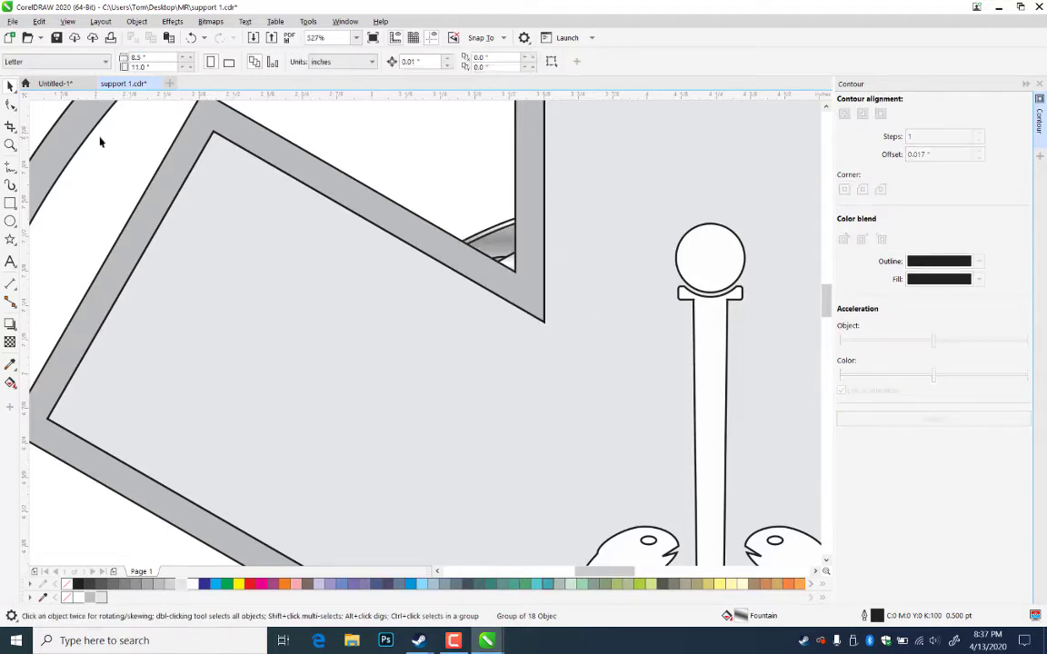
drag(98, 139, 717, 474)
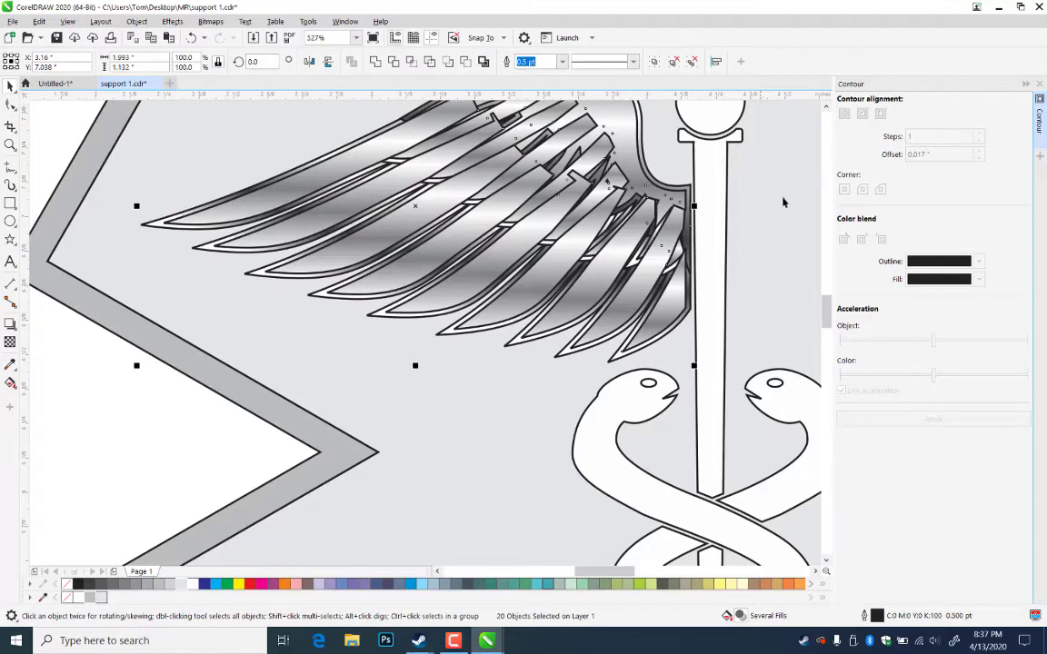
drag(776, 160, 691, 380)
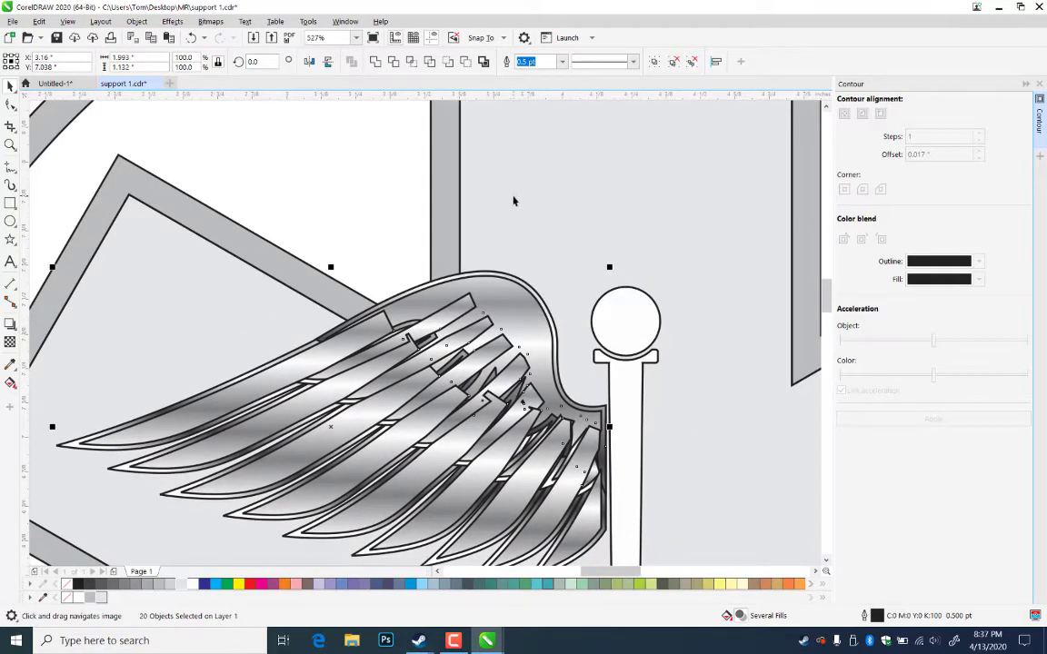
- Try bringing the wing's upper inner section to the front, undo it, and try a multiple selection with the neighbouring inner feathers
click(479, 301)
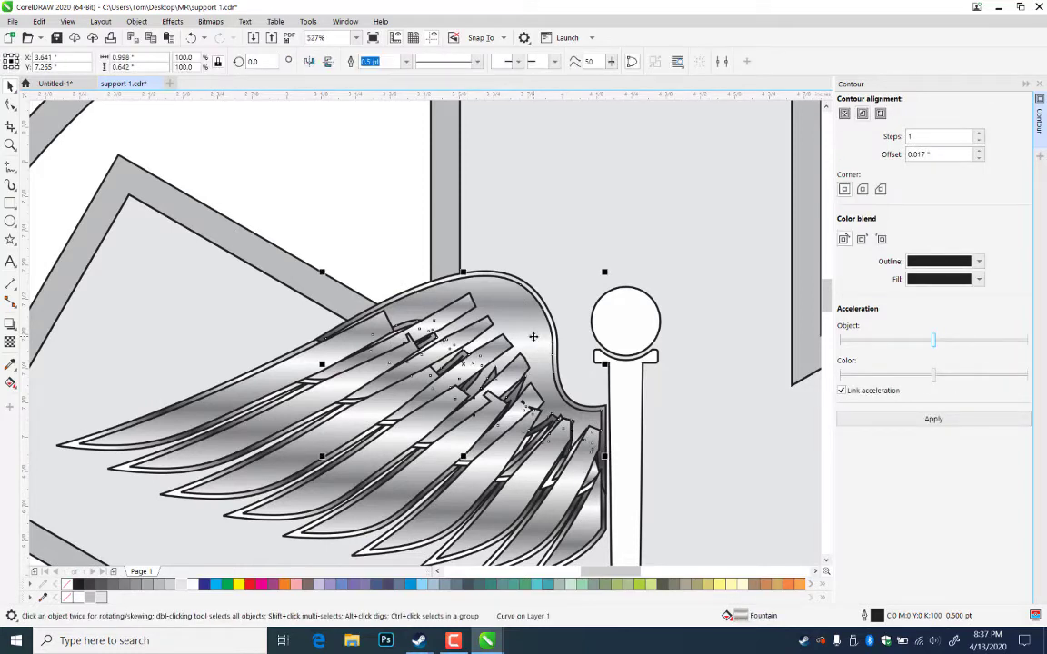
key(shift+Page_Up)
drag(517, 314, 533, 297)
key(ctrl+z)
click(400, 221)
click(500, 306)
shift+click(459, 308)
shift+click(479, 332)
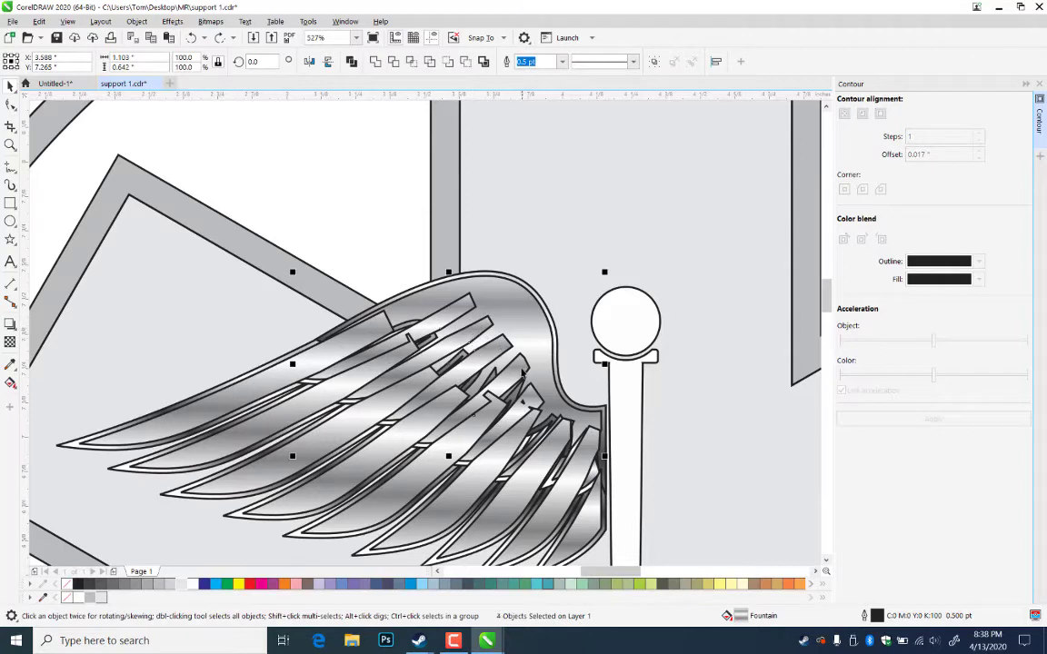
shift+click(537, 397)
key(ctrl+l)
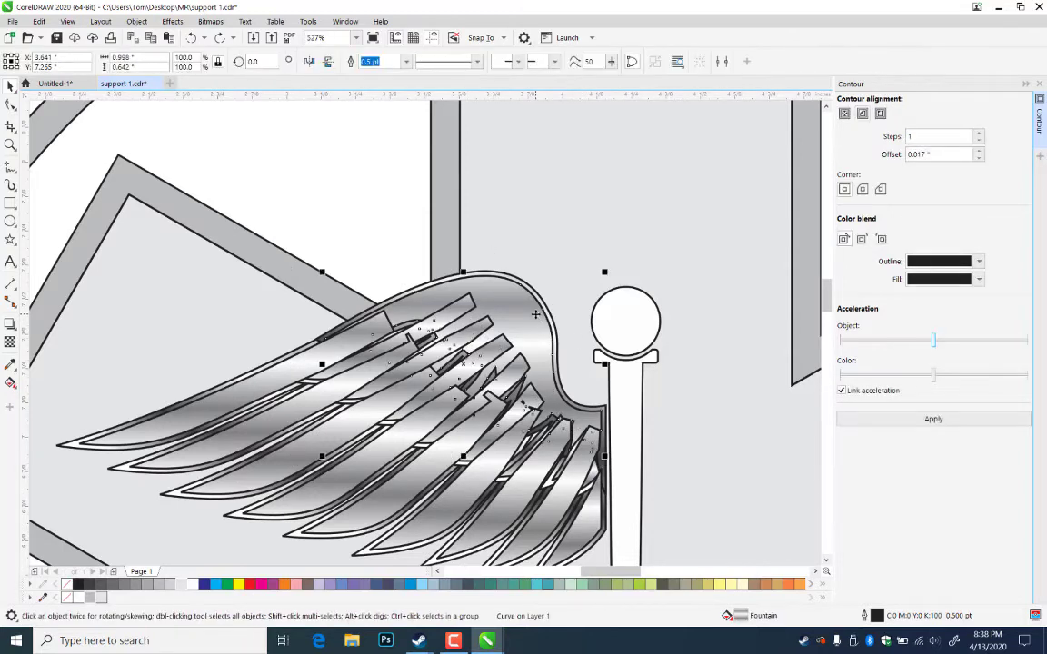
- Bring the wing's upper inner section to the front of the inner feathers
key(shift+Page_Up)
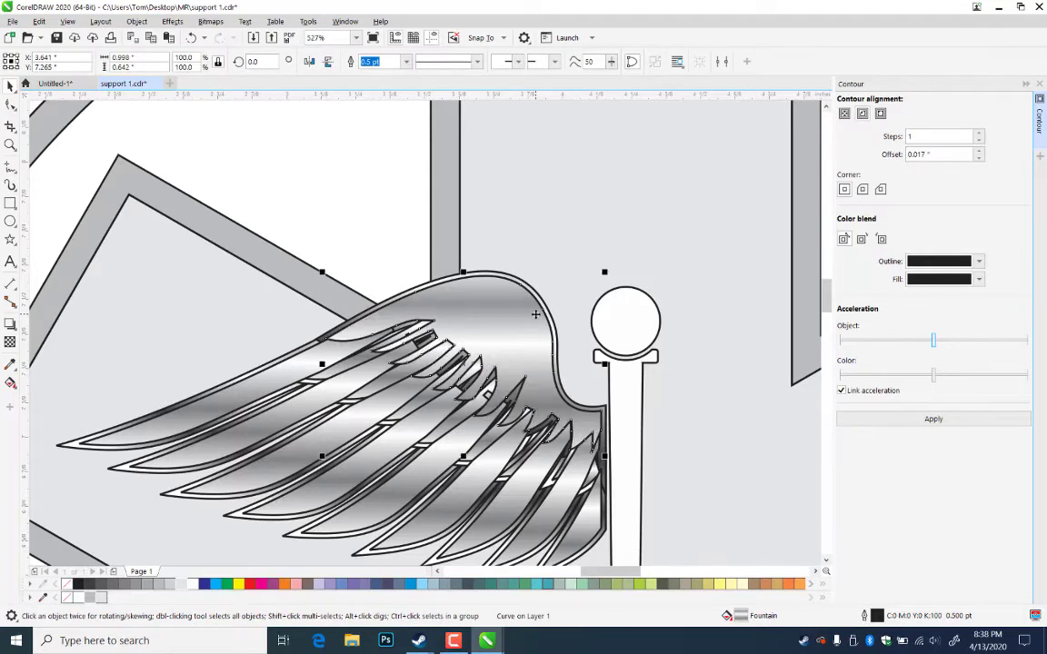
click(342, 199)
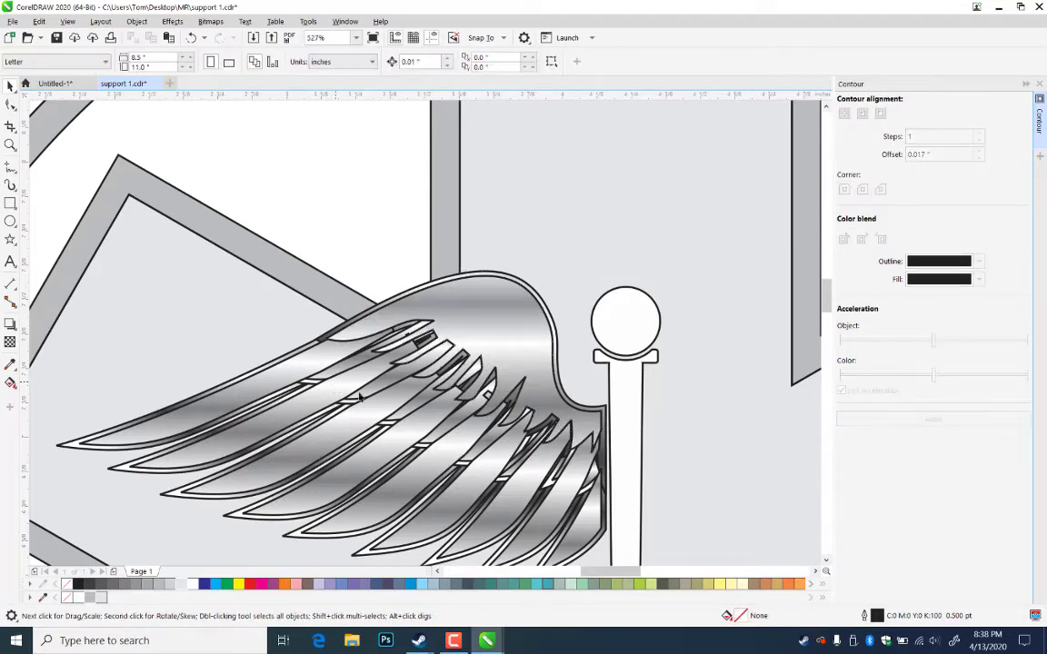
- Select the nine long inner feathers together and send them to the back
click(278, 389)
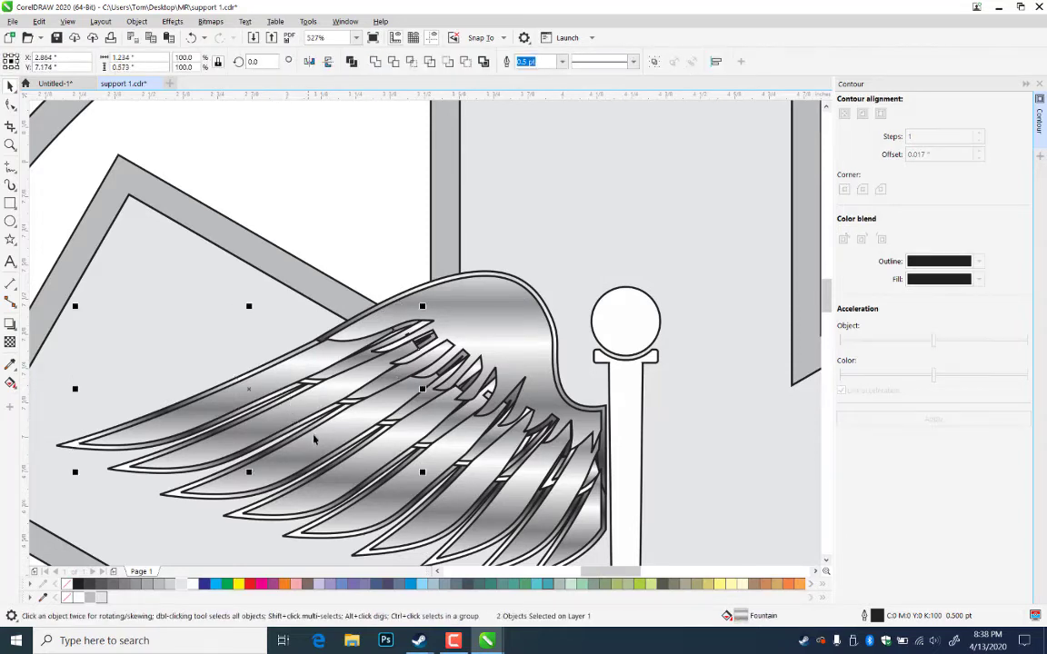
shift+click(314, 447)
shift+click(356, 474)
shift+click(409, 498)
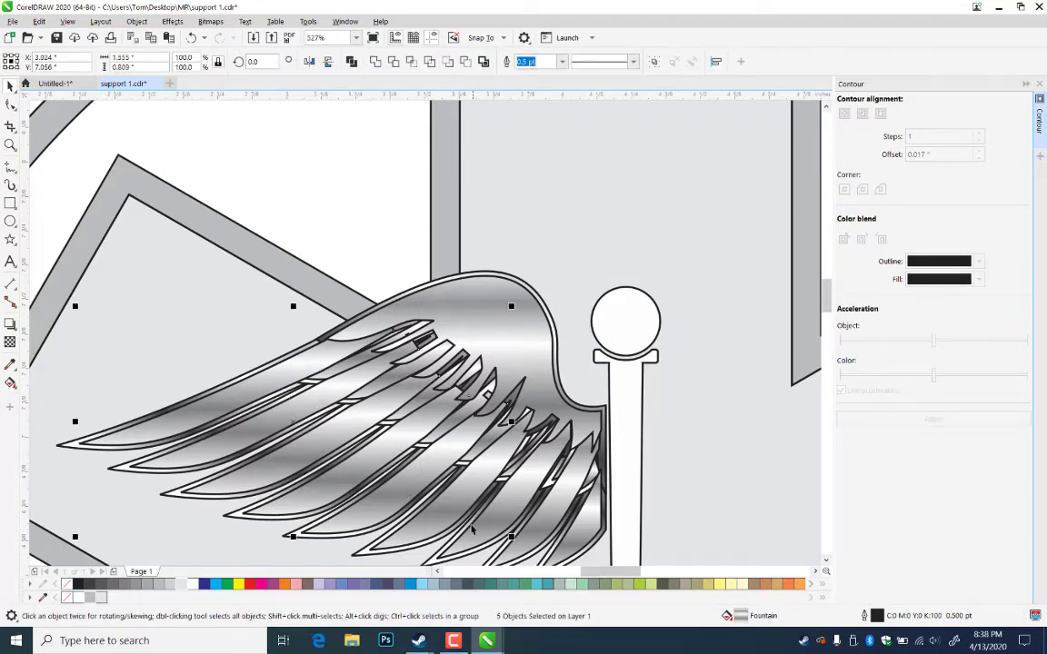
shift+click(454, 515)
shift+click(521, 513)
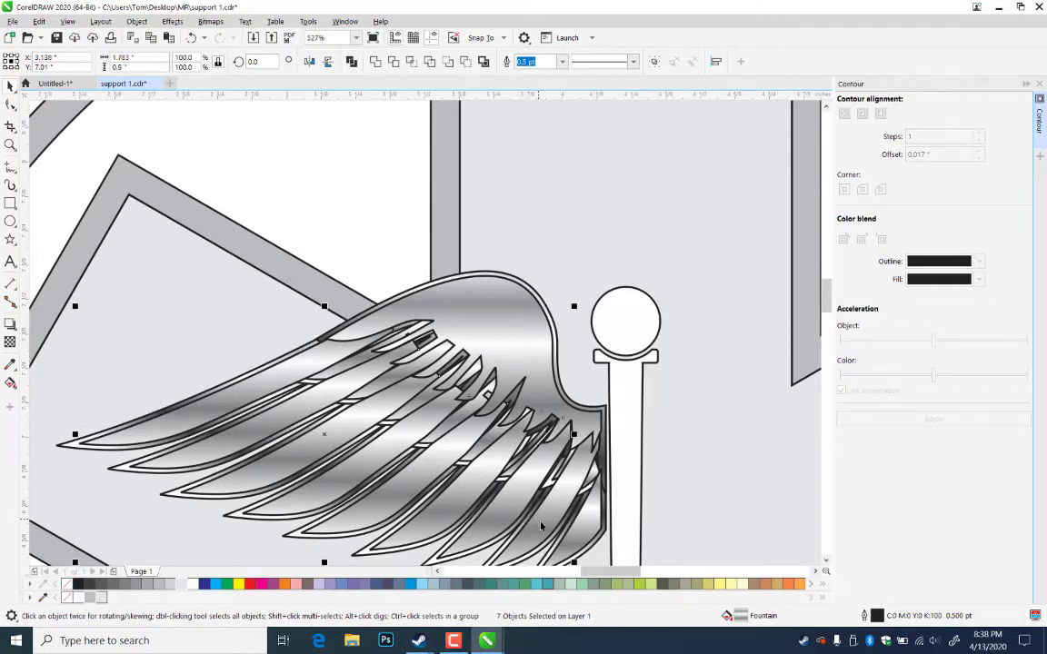
shift+click(548, 522)
shift+click(593, 529)
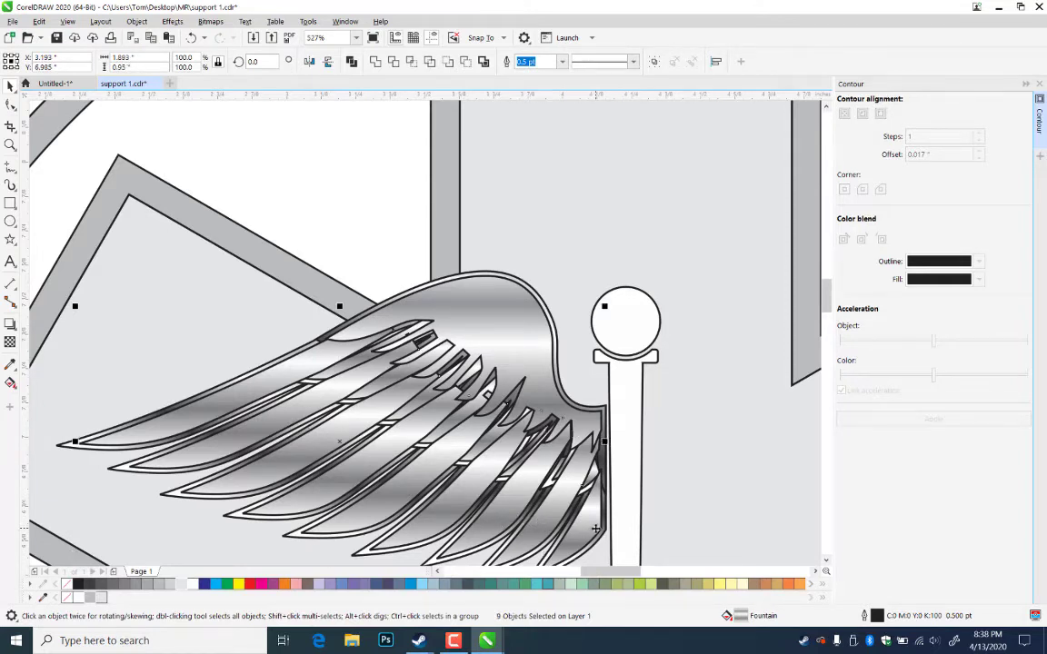
key(shift+Page_Down)
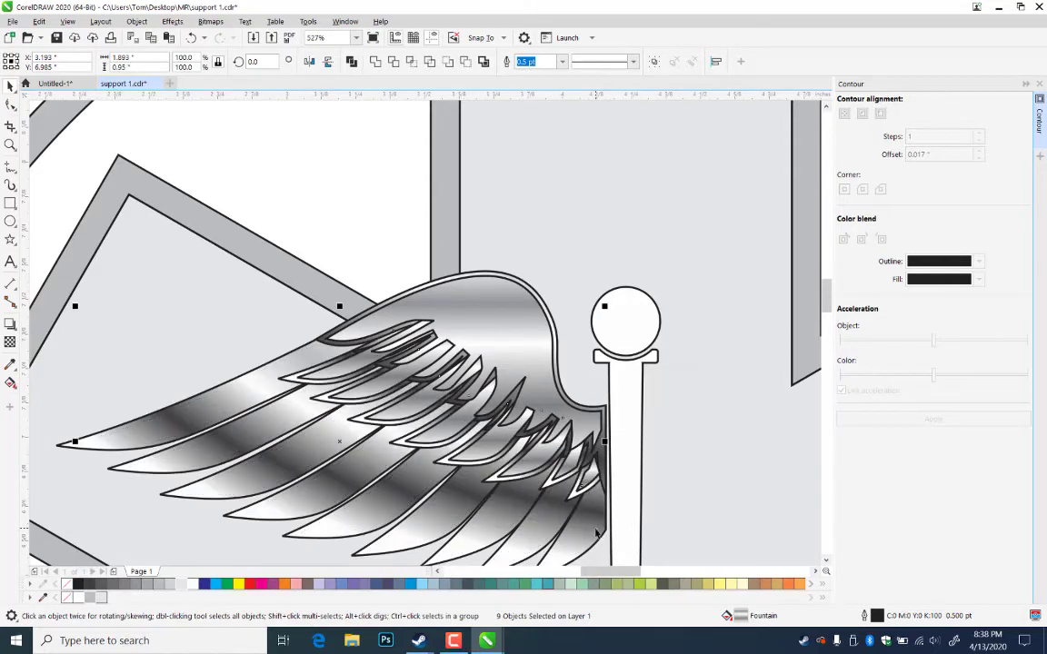
- Add the short inner feathers and upper inner section to the selection, bring everything to the front and group it
shift+click(387, 393)
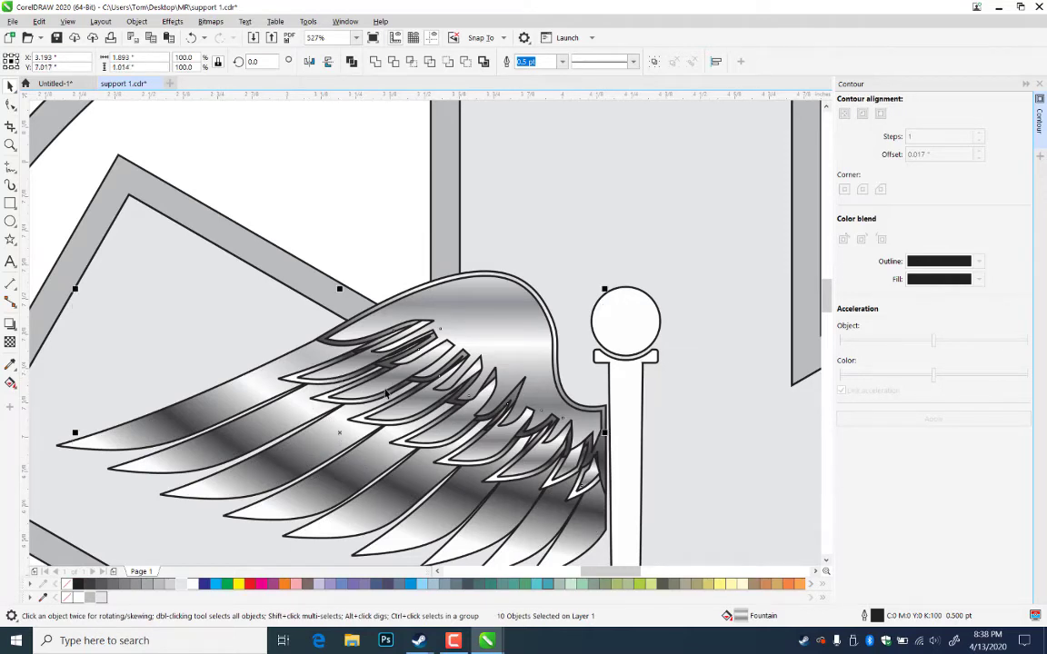
shift+click(407, 415)
shift+click(494, 456)
shift+click(571, 466)
shift+click(591, 477)
shift+click(579, 414)
key(shift+Page_Up)
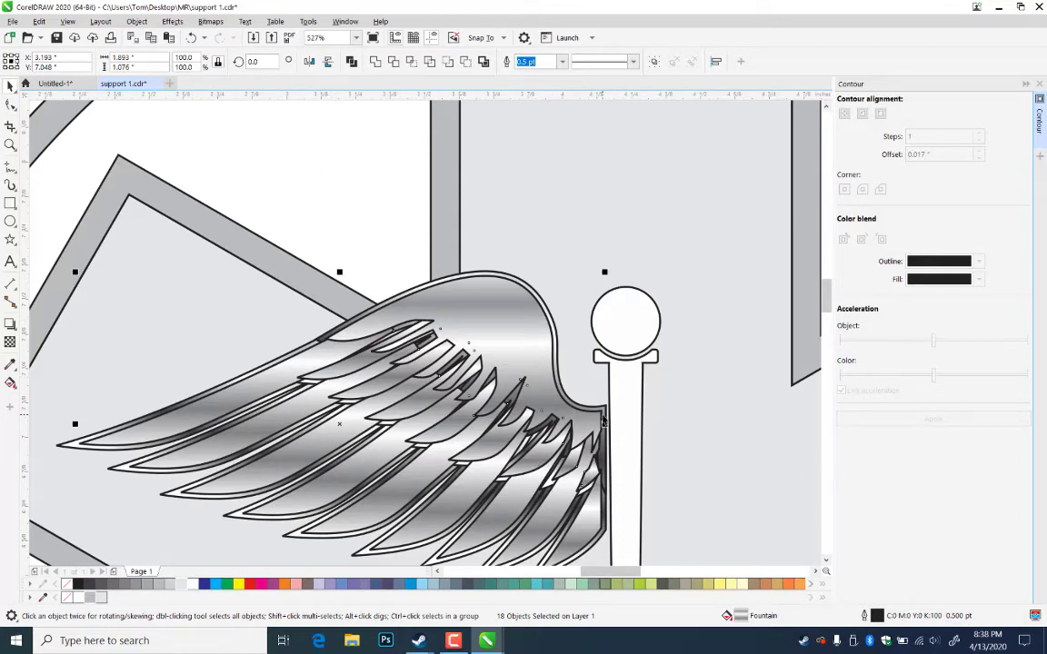
drag(173, 407, 254, 277)
key(ctrl+g)
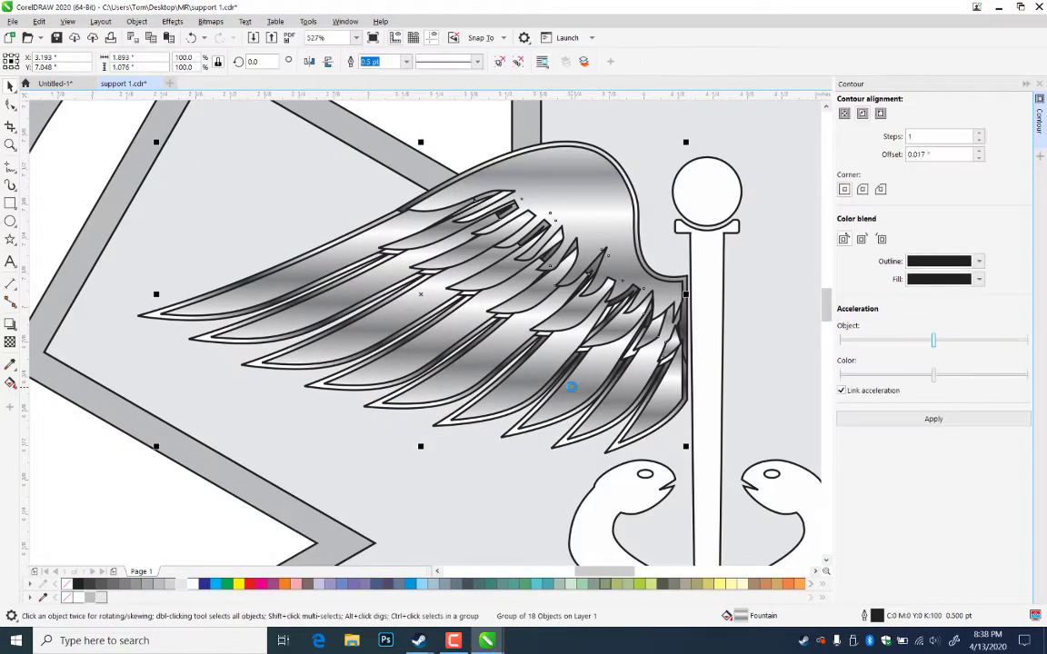
key(Escape)
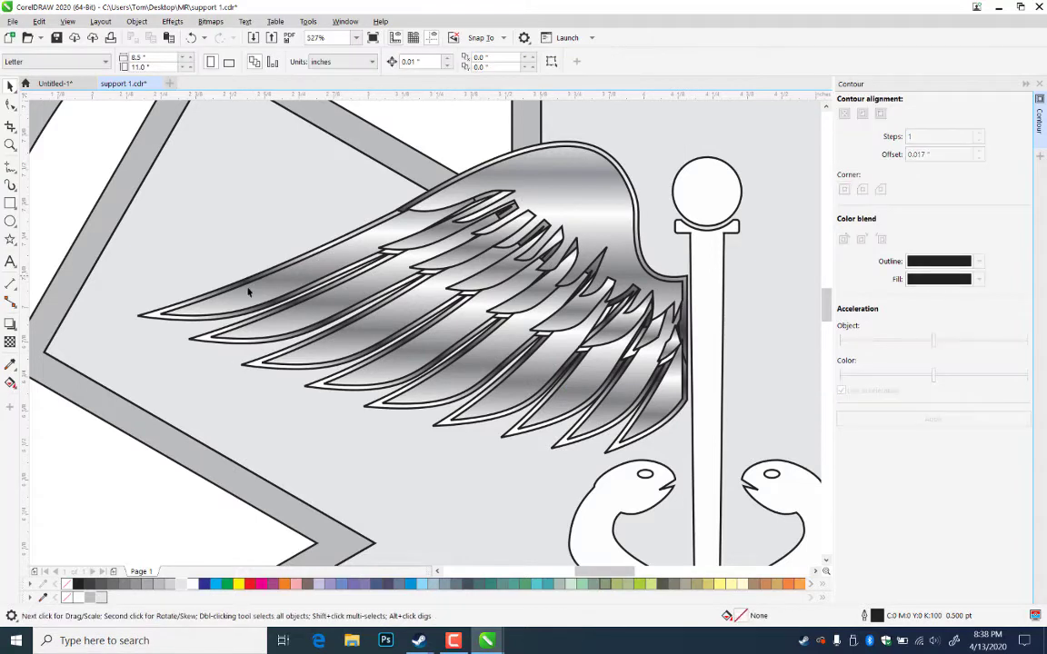
- Redirect the fountain fill of the topmost long inner feather along a steep diagonal, running from below its tip to above the wing
click(261, 297)
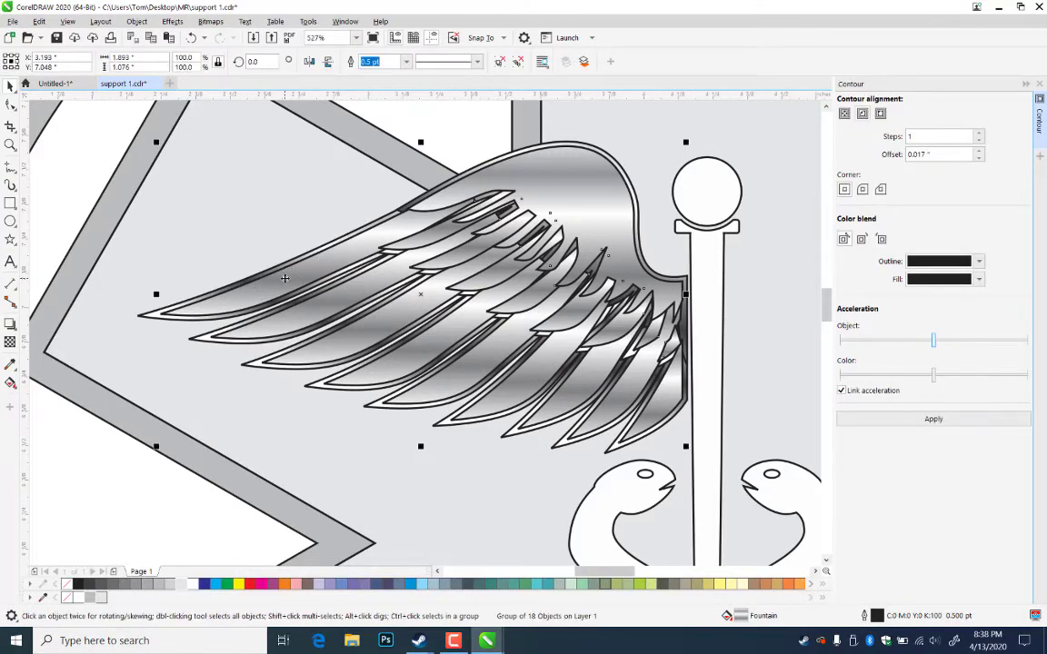
click(10, 144)
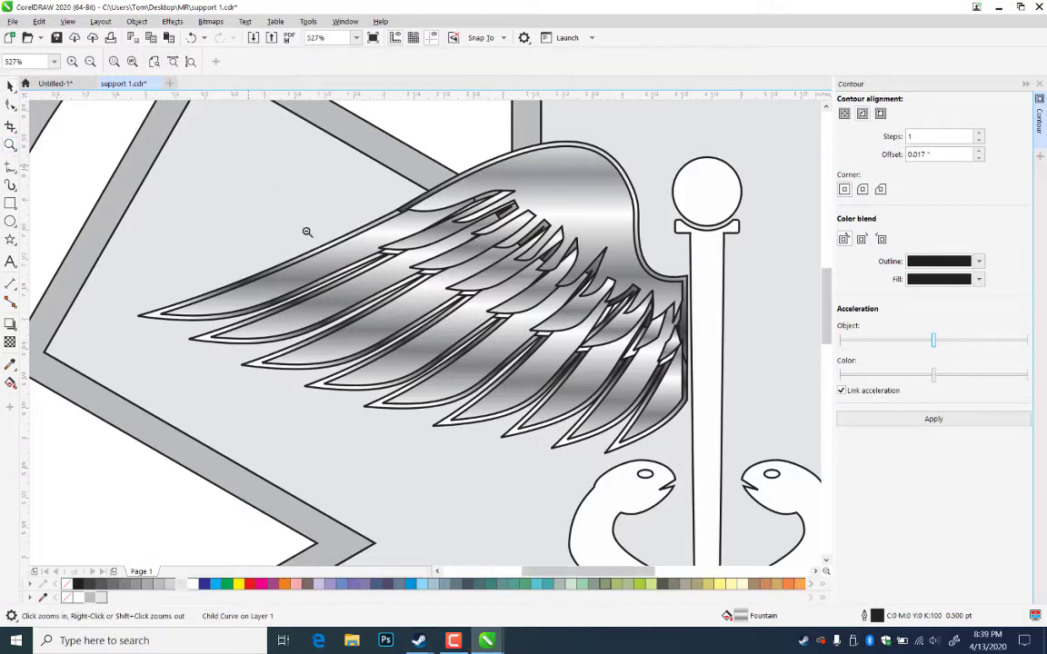
shift+click(308, 231)
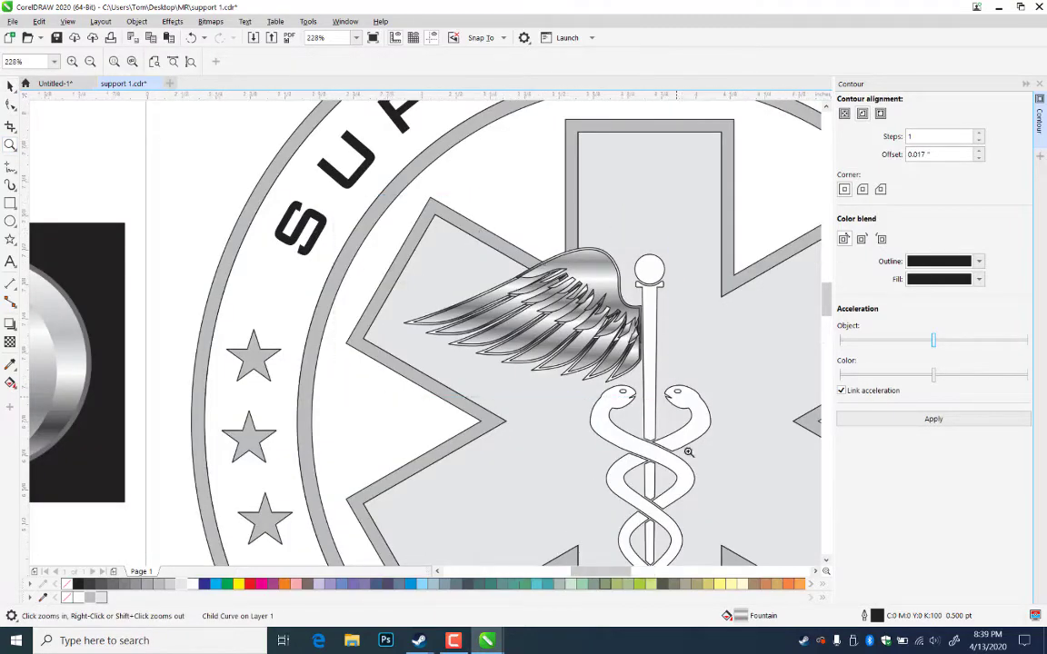
drag(334, 195, 677, 397)
click(10, 86)
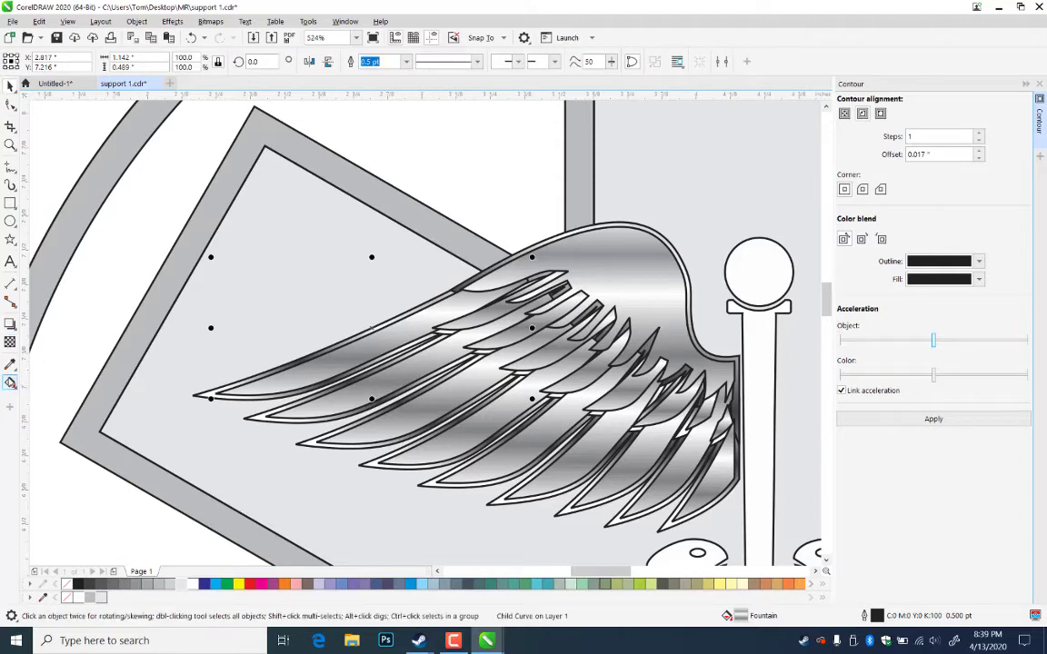
click(10, 382)
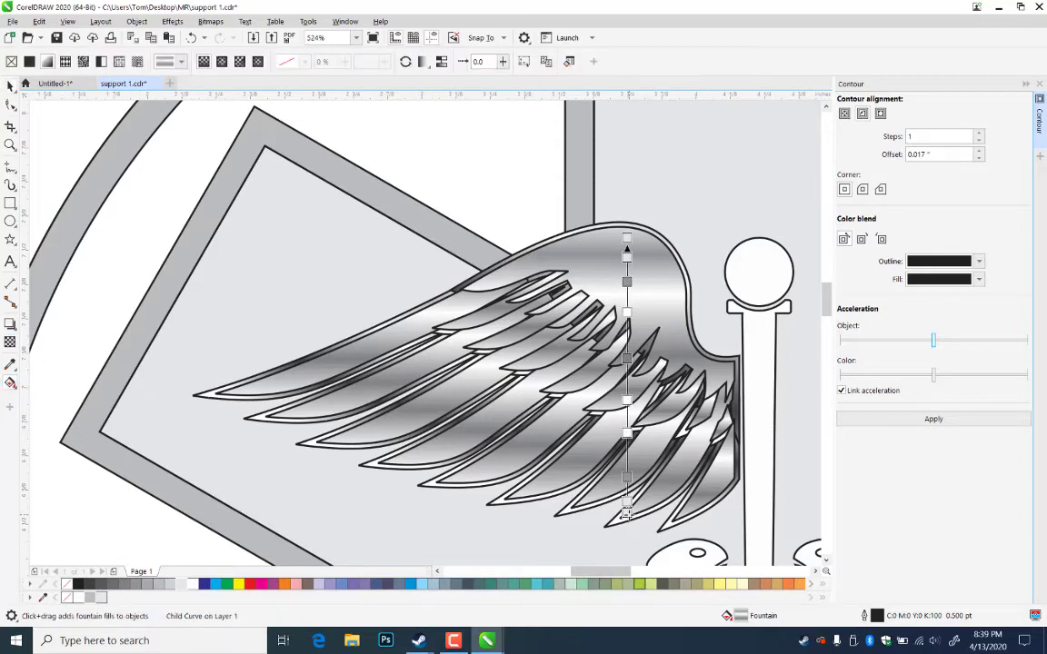
drag(626, 515, 199, 462)
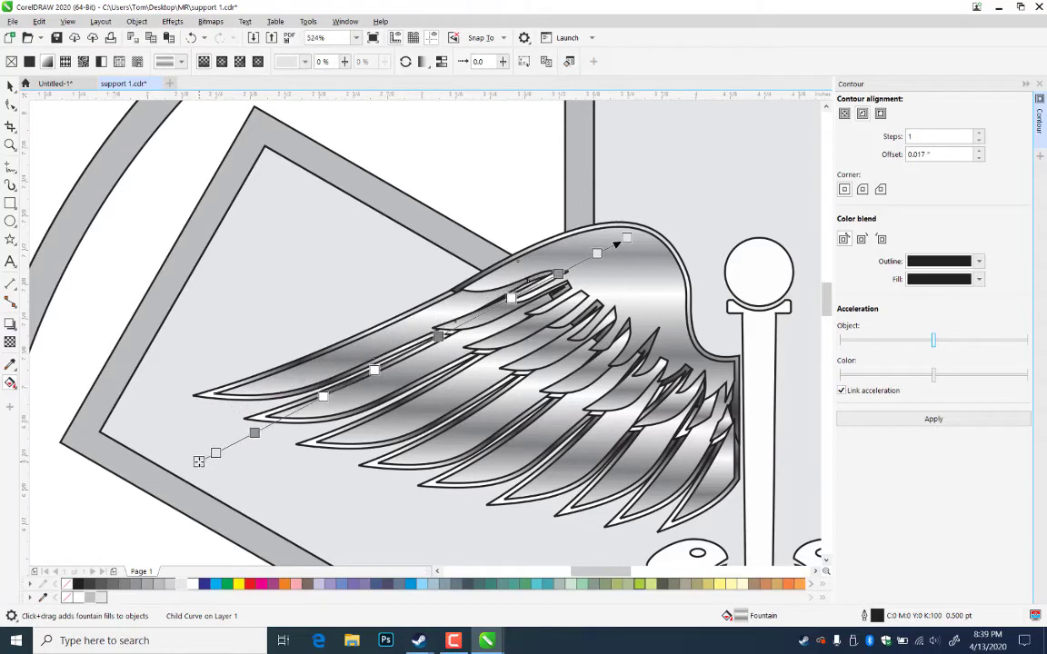
mouse_move(626, 238)
mouse_down()
mouse_move(544, 200)
mouse_move(430, 115)
mouse_move(459, 111)
mouse_move(423, 107)
mouse_up()
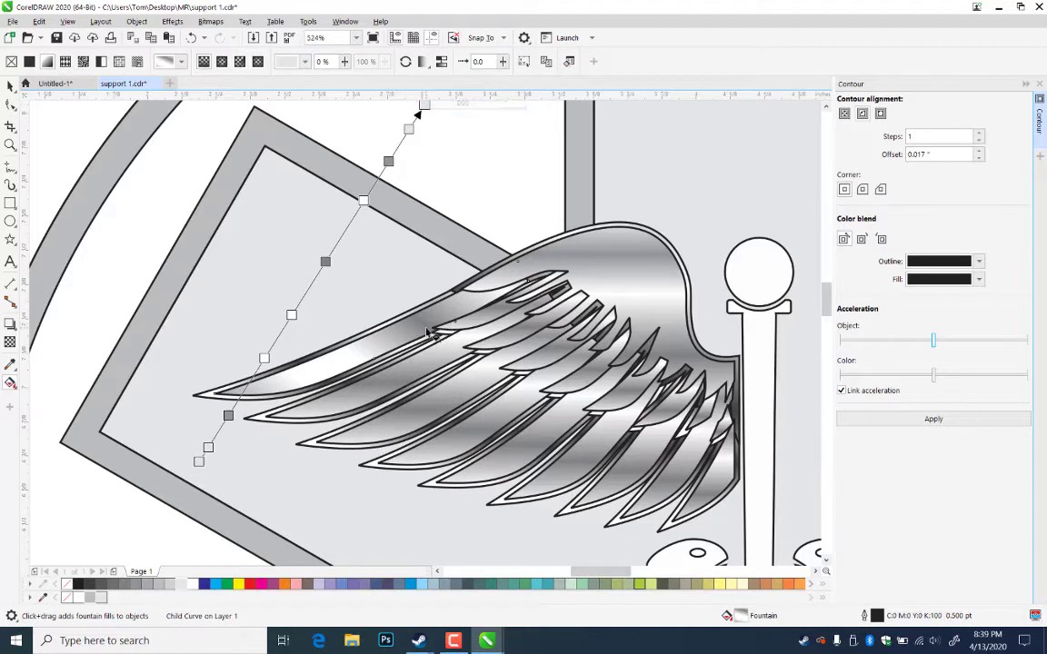
drag(421, 109, 382, 138)
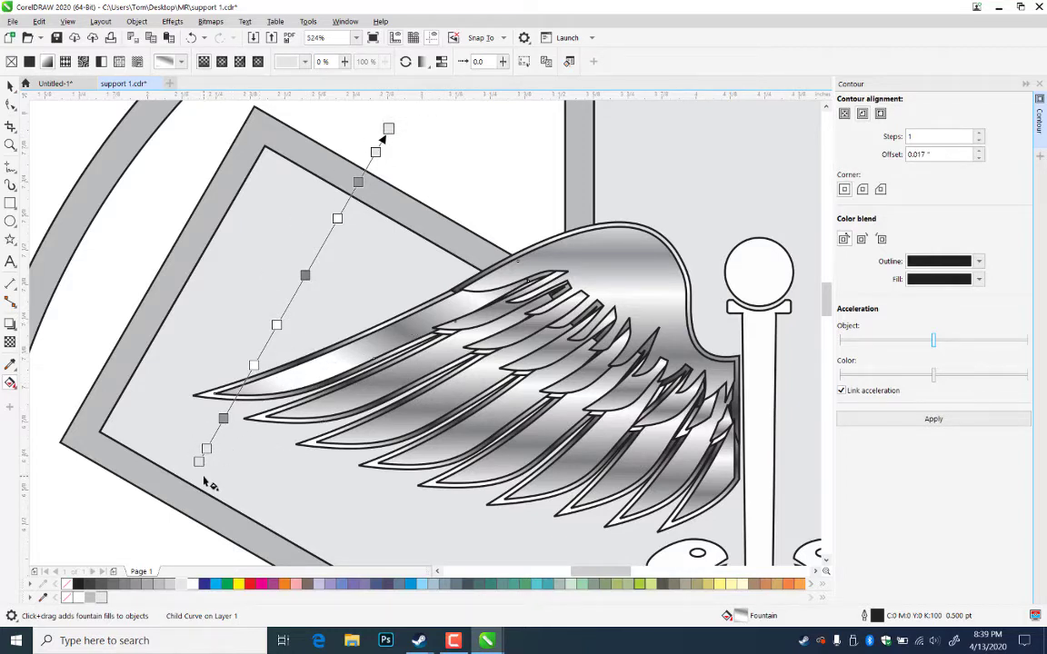
- Move that feather's fountain fill start slightly up toward the tip and nudge the neighbouring light colour stop
drag(198, 462, 200, 434)
click(200, 434)
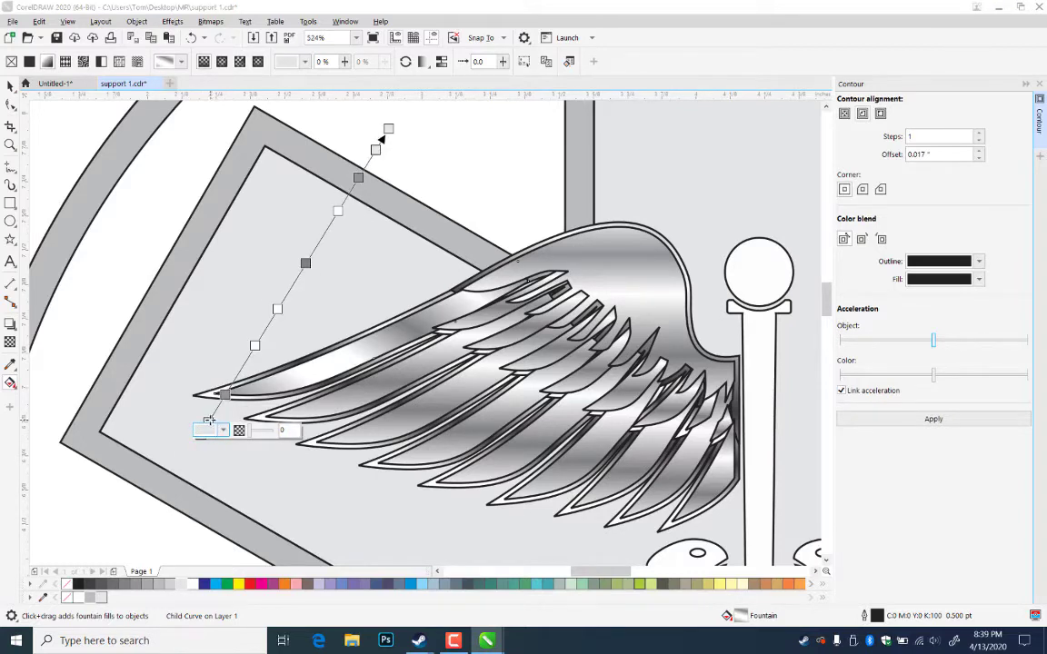
click(205, 424)
click(204, 423)
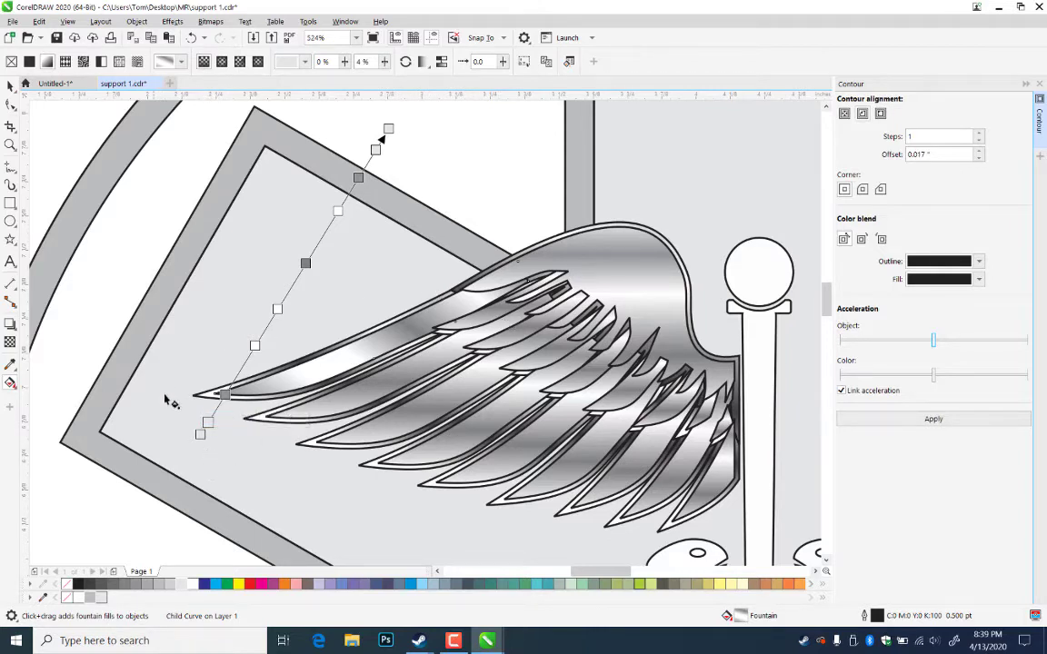
drag(208, 422, 210, 419)
- Copy the topmost long inner feather's fill and outline to the whole group of inner wing pieces
click(10, 86)
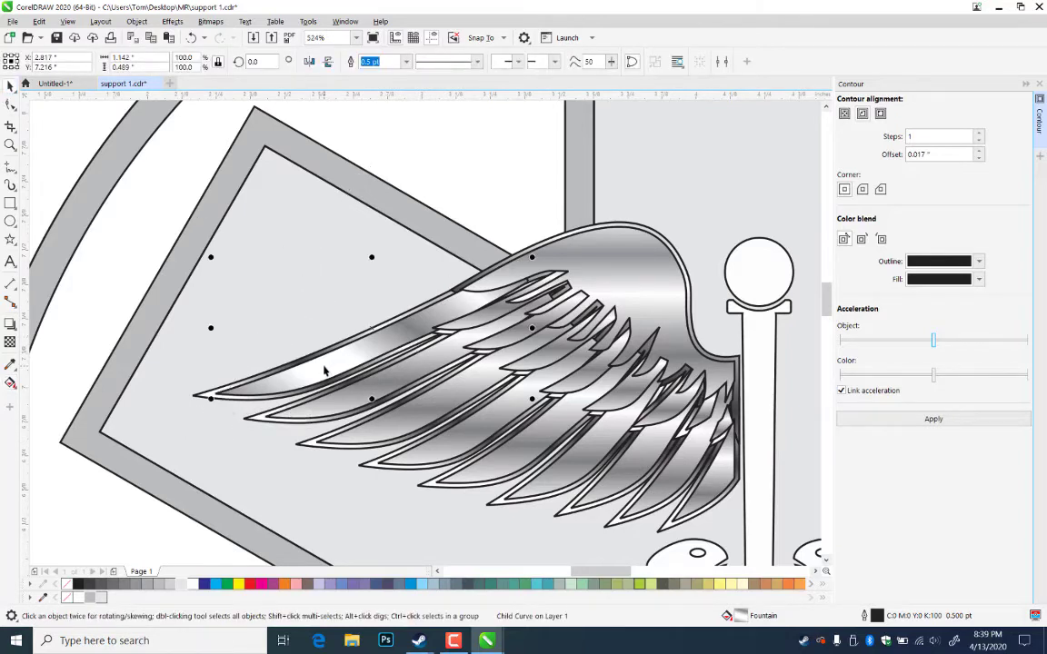
drag(325, 371, 361, 394)
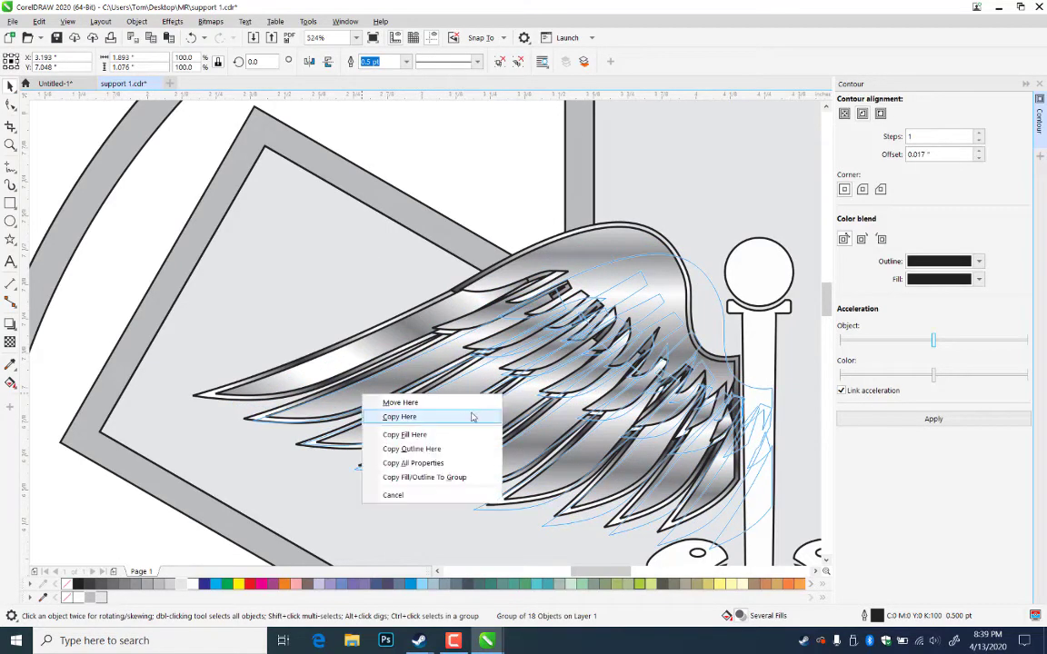
click(456, 477)
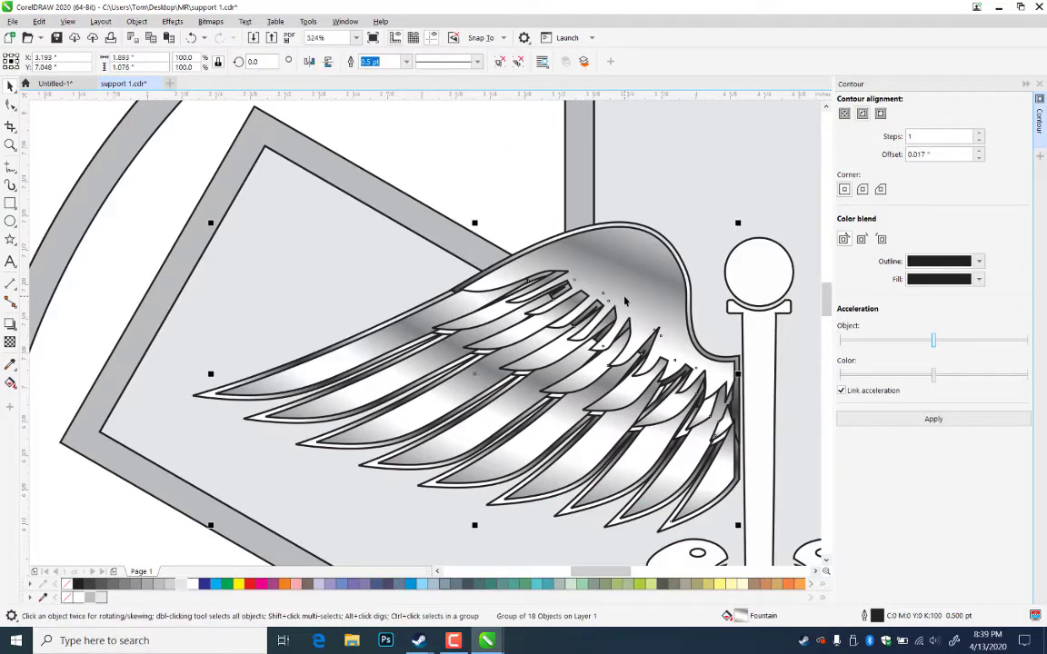
- Ungroup the inner wing pieces and the outer wing pieces
click(369, 128)
click(591, 252)
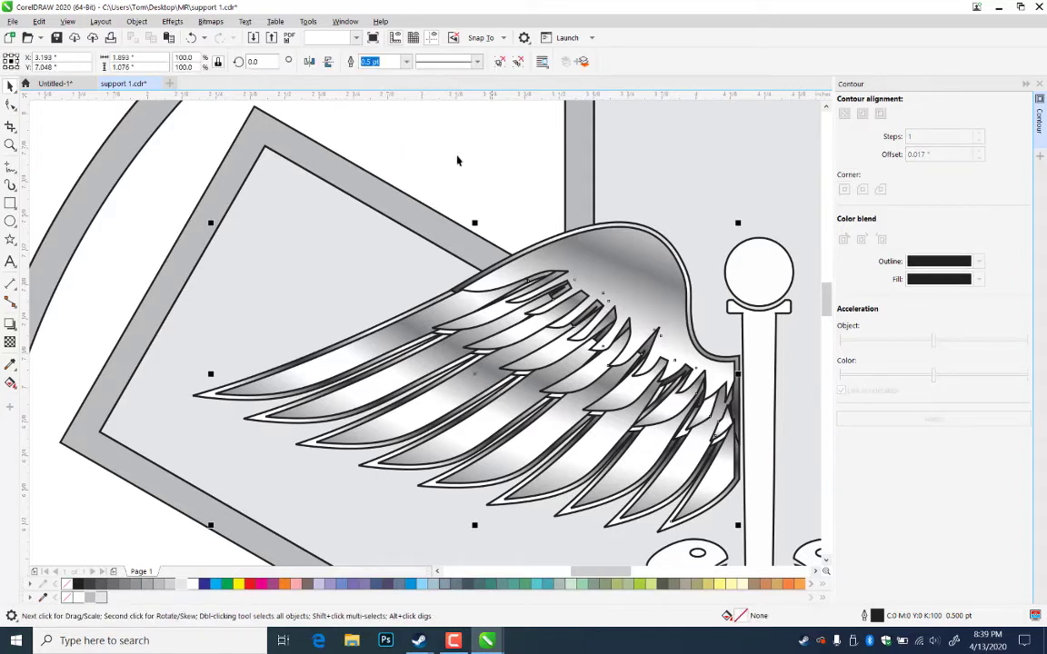
click(578, 246)
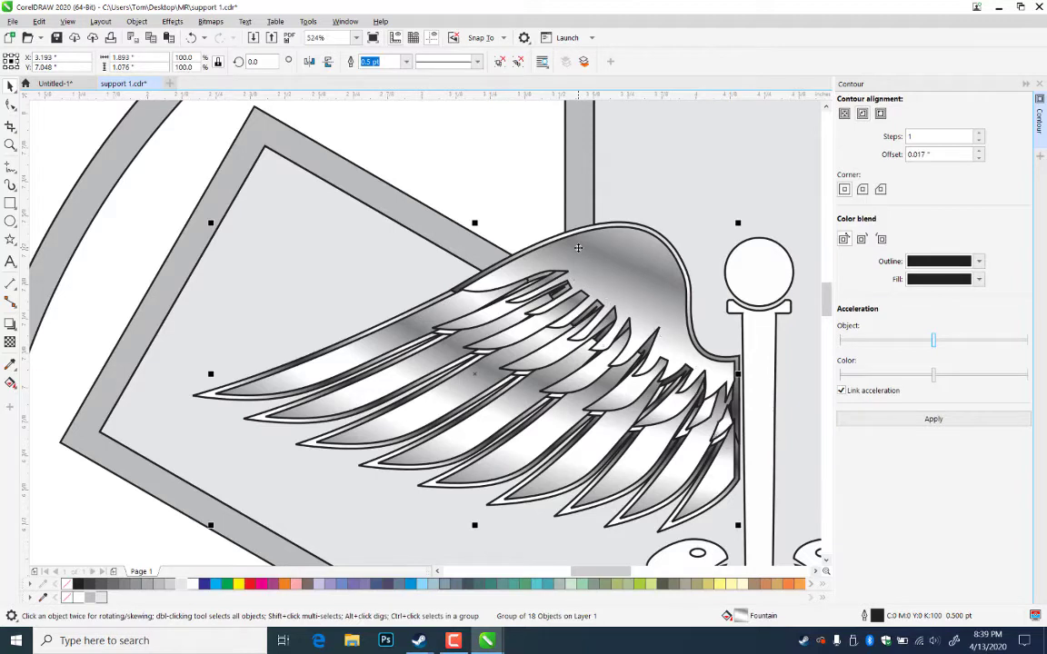
key(ctrl+u)
click(499, 170)
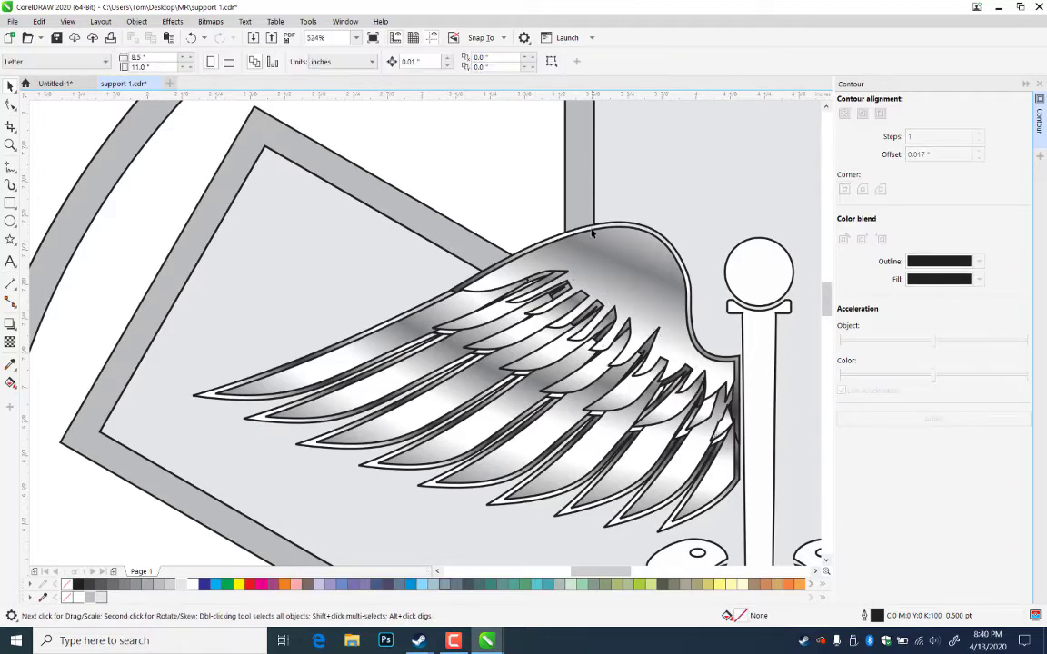
click(589, 231)
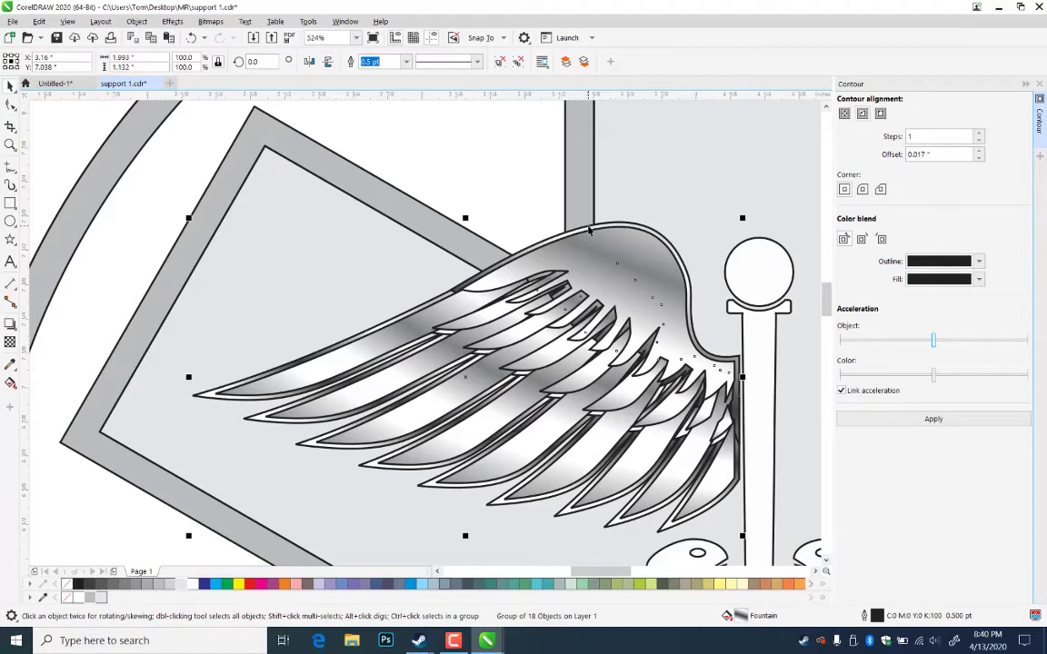
key(Escape)
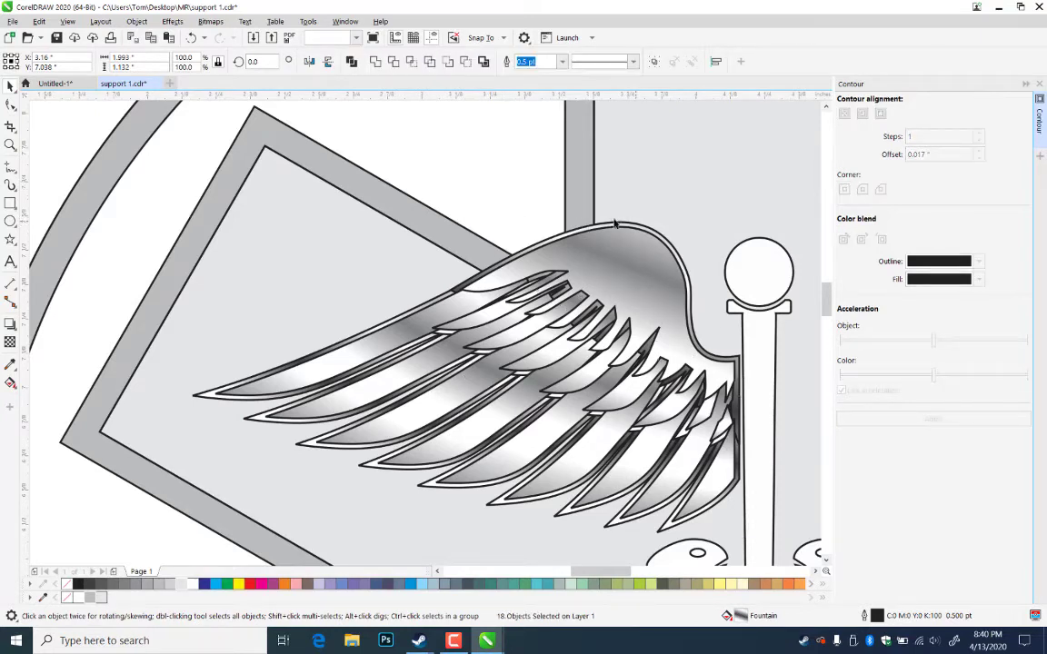
- Remove the outlines from the wing's upper outer and inner sections, group the two and send the group to the back
click(603, 229)
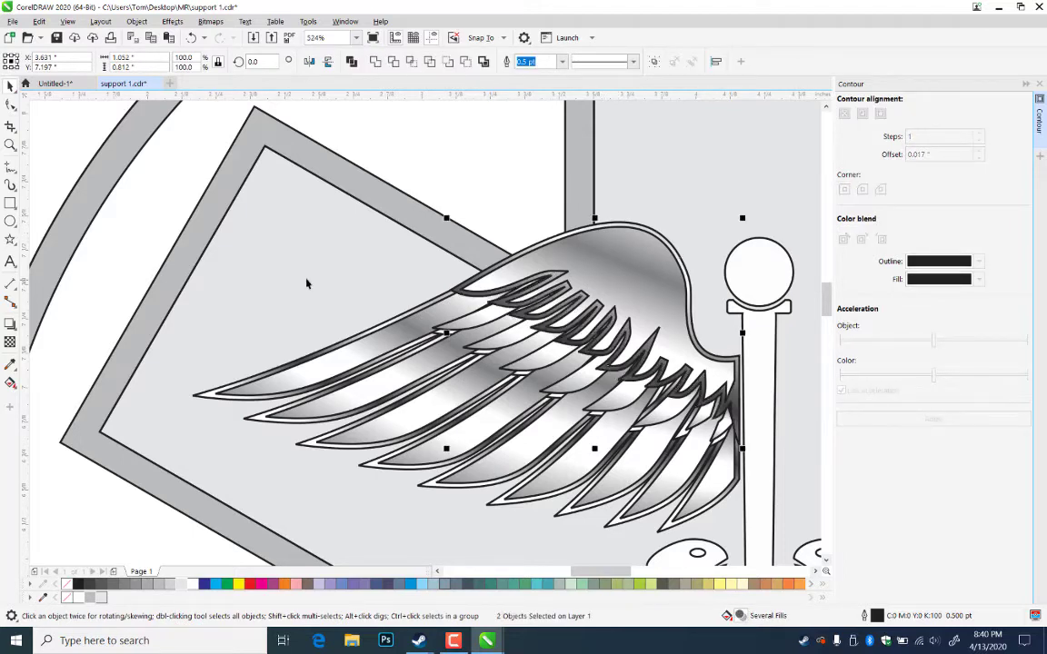
right_click(68, 584)
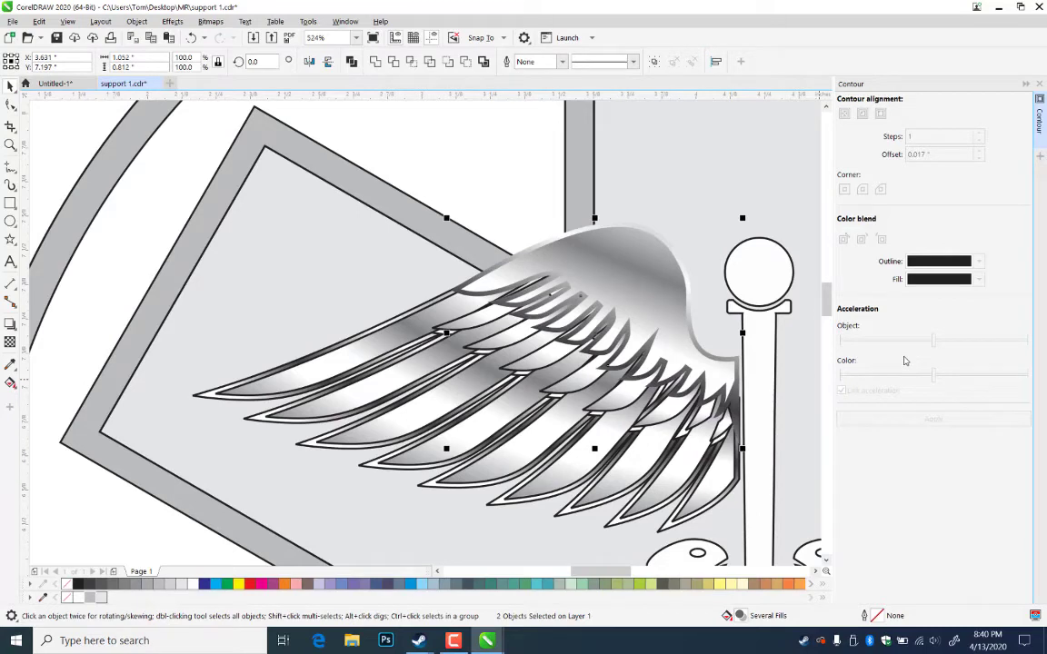
key(ctrl+g)
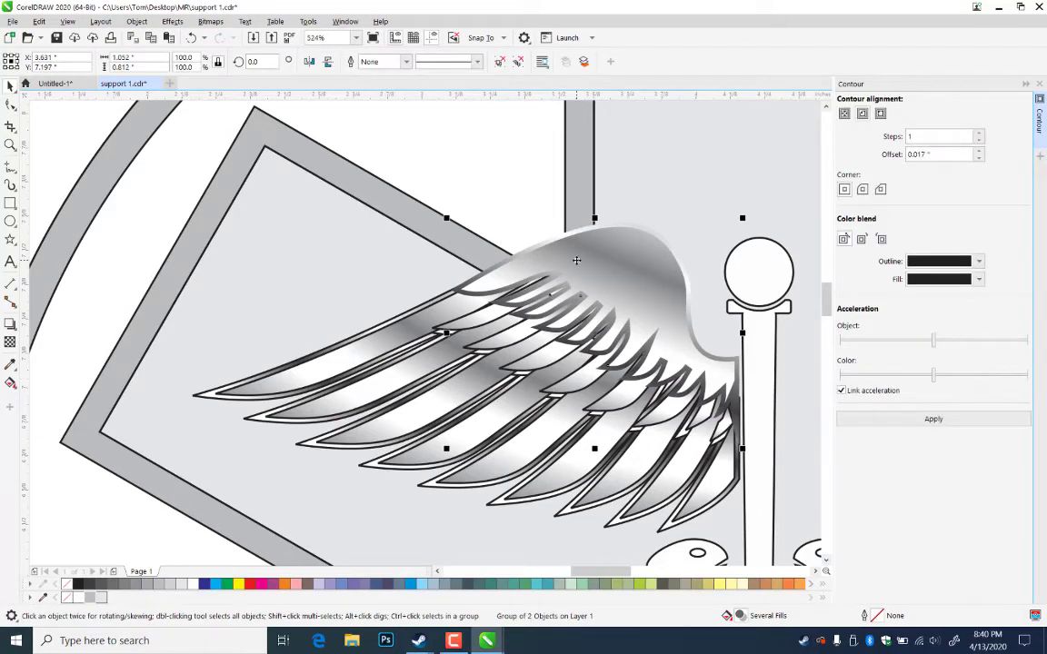
key(shift+Page_Down)
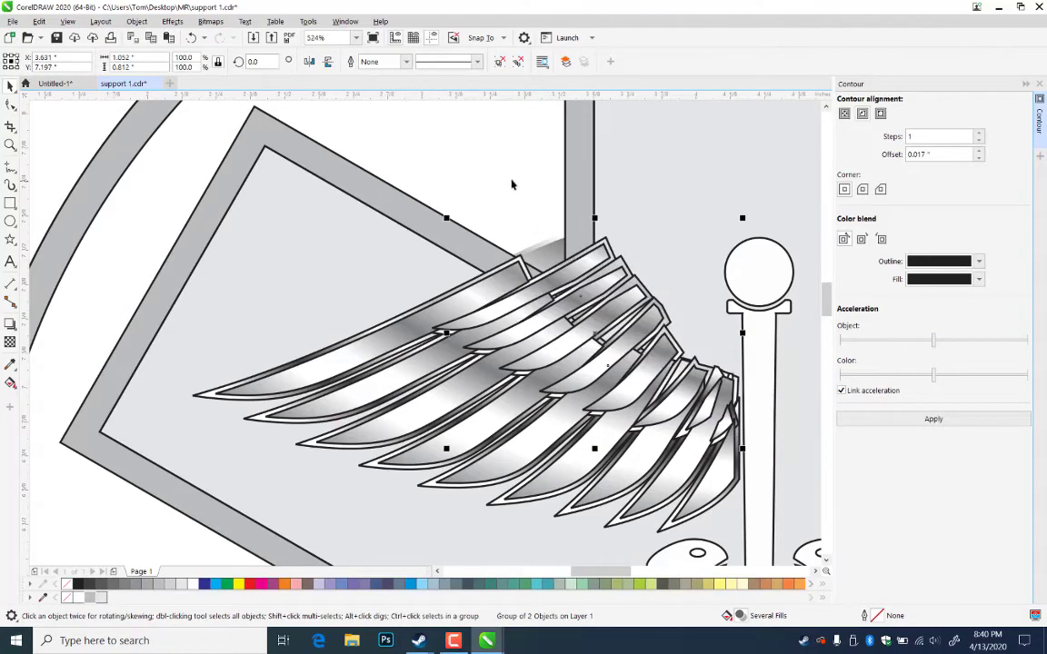
click(511, 181)
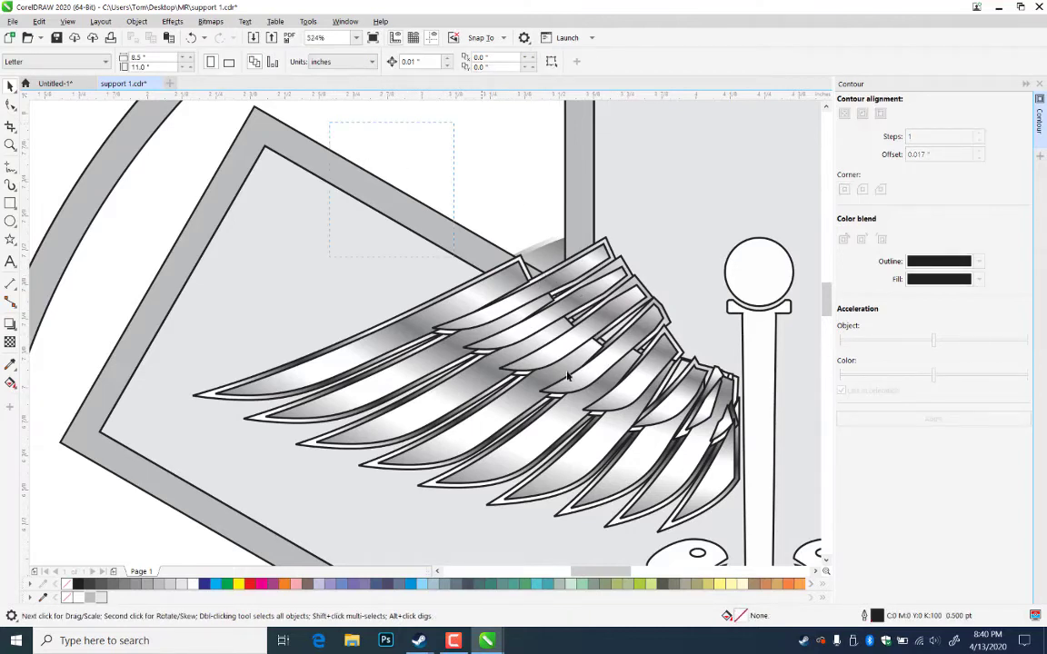
- Try bringing the short feathers and upper section to the front, undo it, and try the selection without the upper section
drag(696, 435, 762, 474)
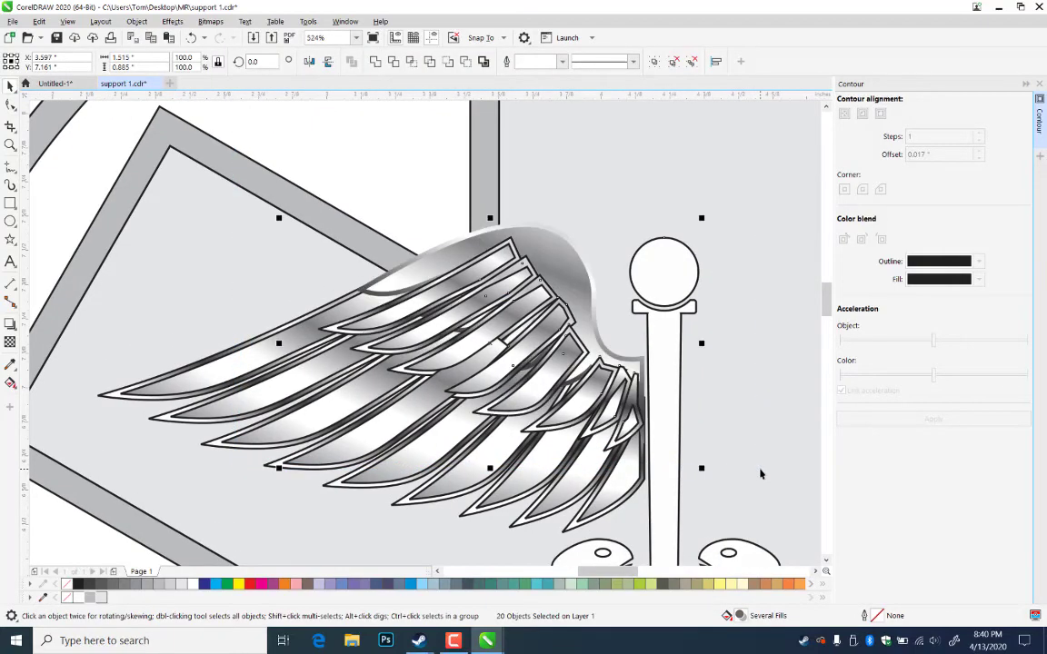
key(ctrl+z)
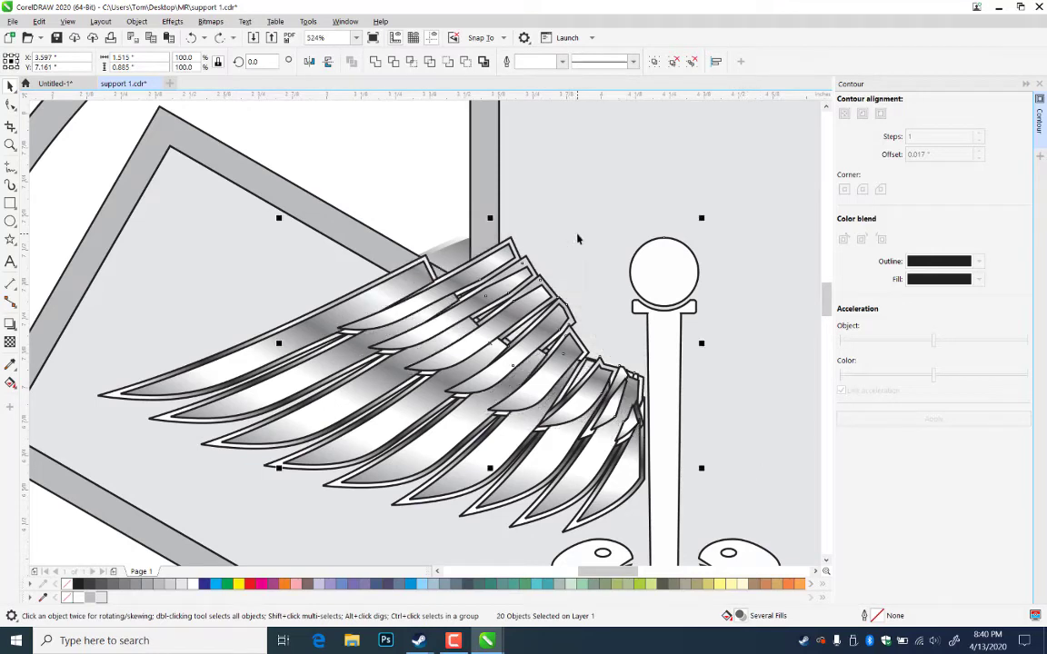
shift+click(453, 255)
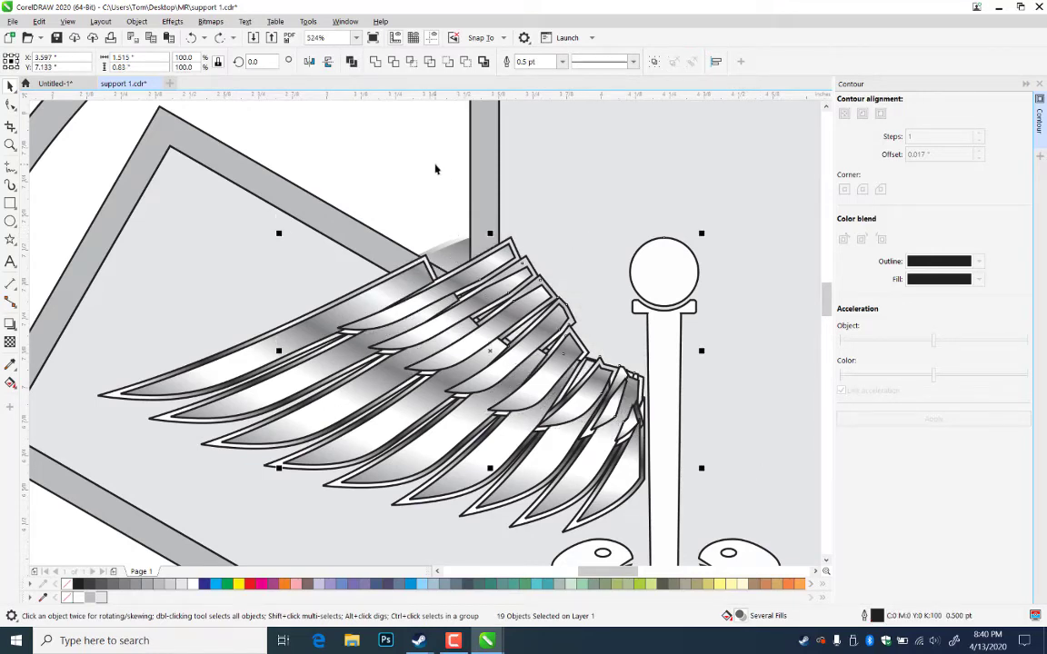
key(ctrl+z)
click(424, 409)
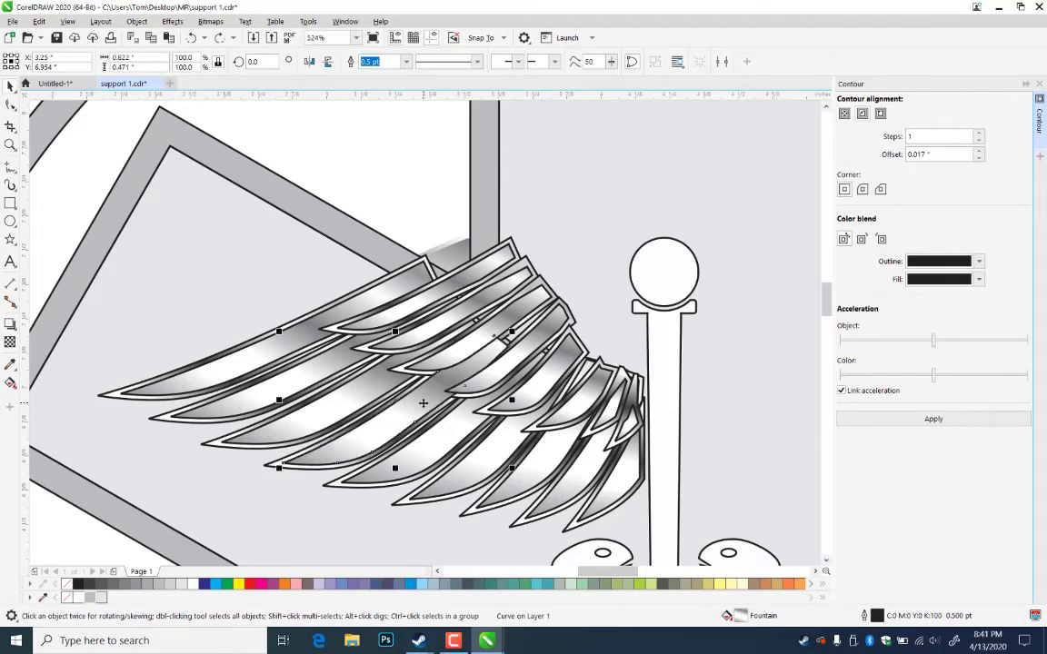
key(ctrl+a)
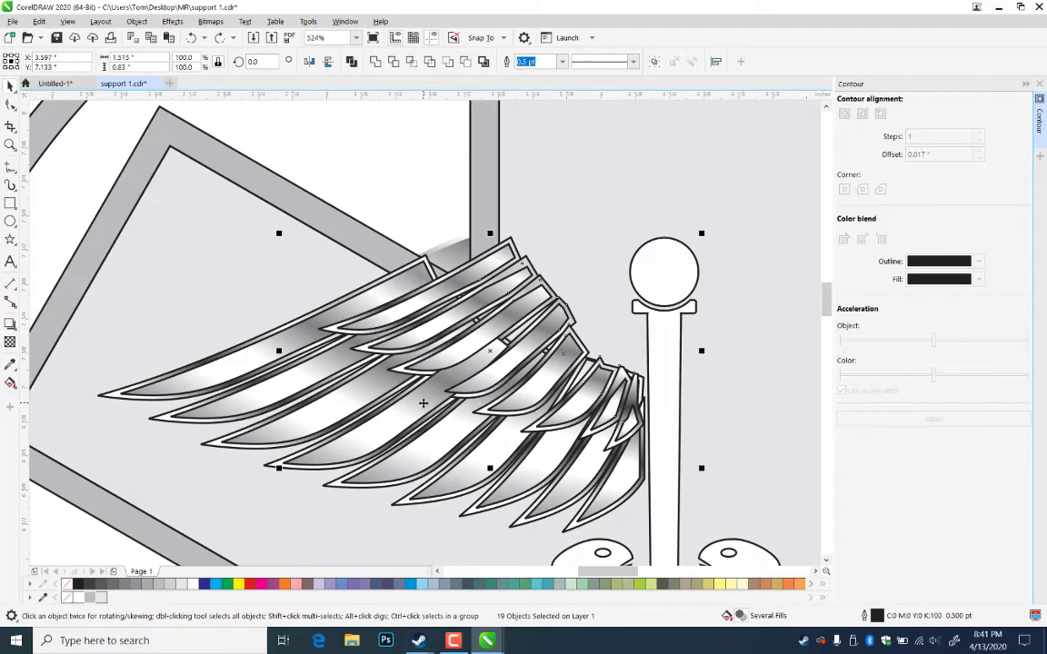
key(Escape)
- Select the short feathers with the upper section, bring them to the front, and send only the upper section to the back
drag(206, 110, 676, 465)
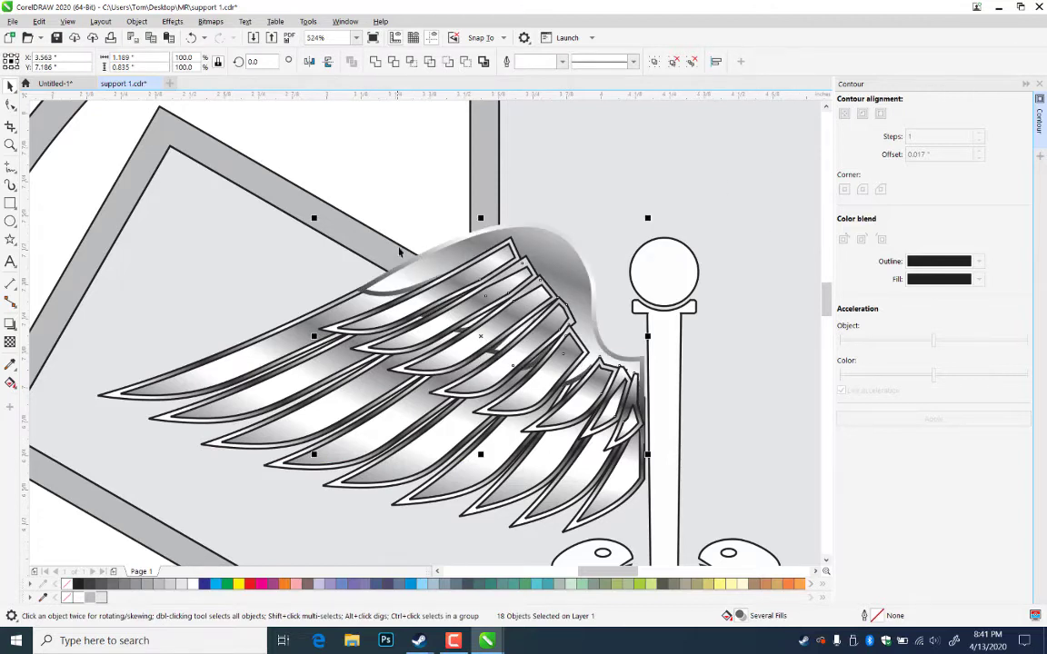
key(Escape)
click(447, 263)
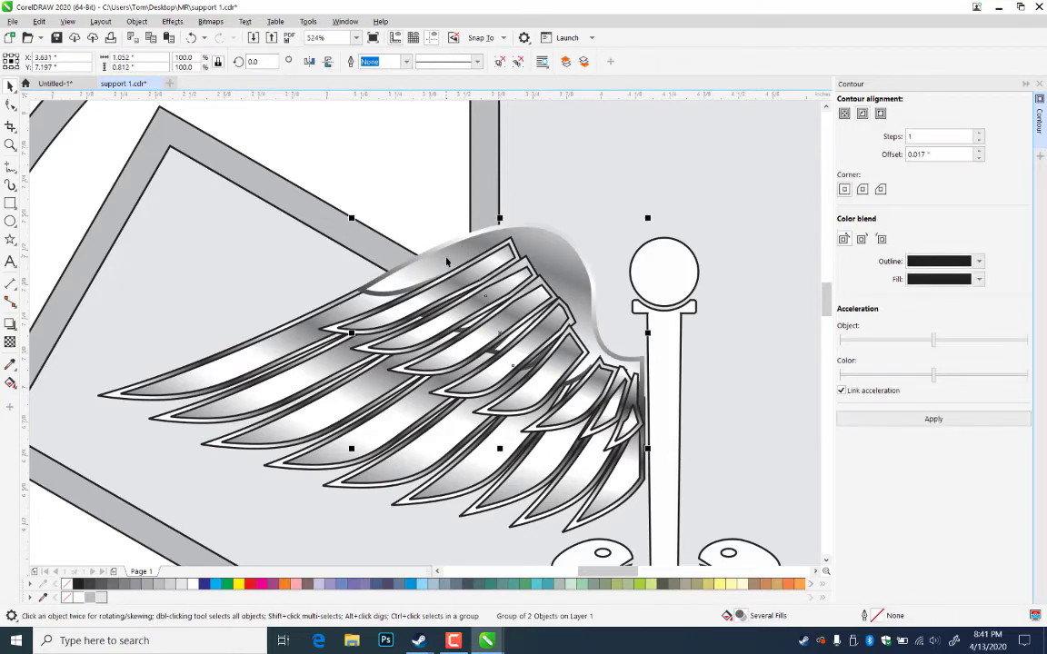
key(shift+Page_Down)
click(376, 141)
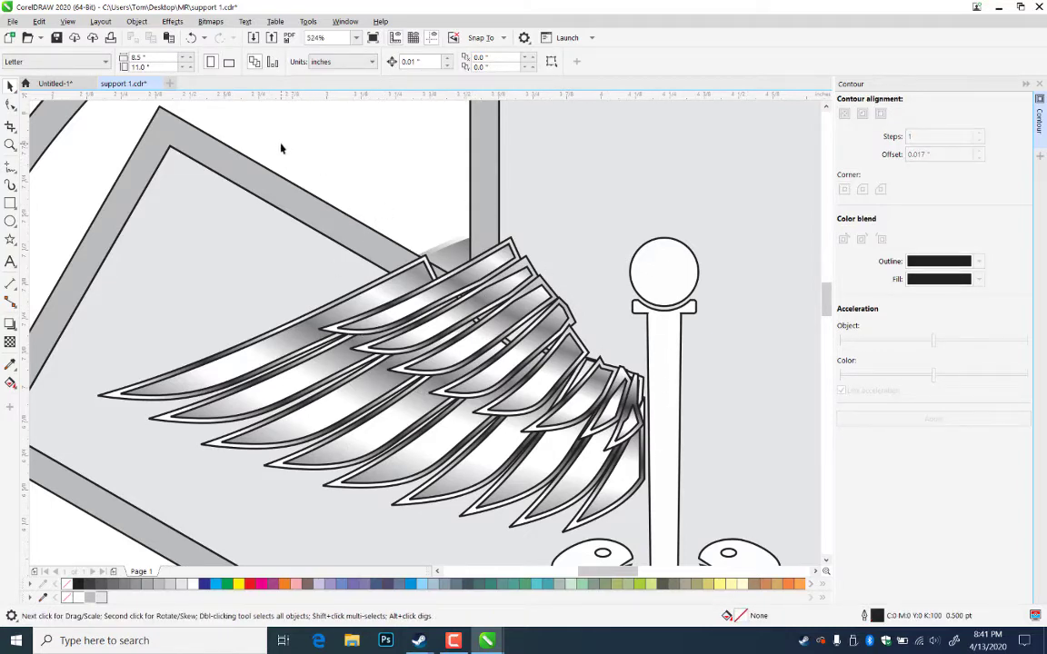
- Select the short feather pieces without the upper section, remove their outlines, group them and send the group to the back
drag(280, 145, 607, 420)
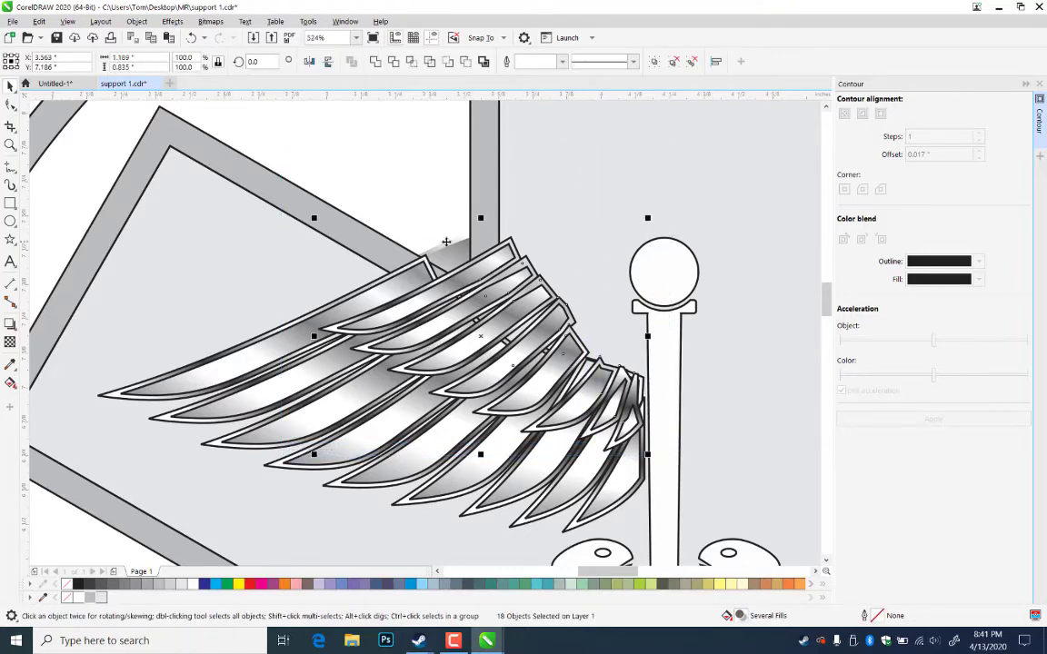
shift+click(448, 249)
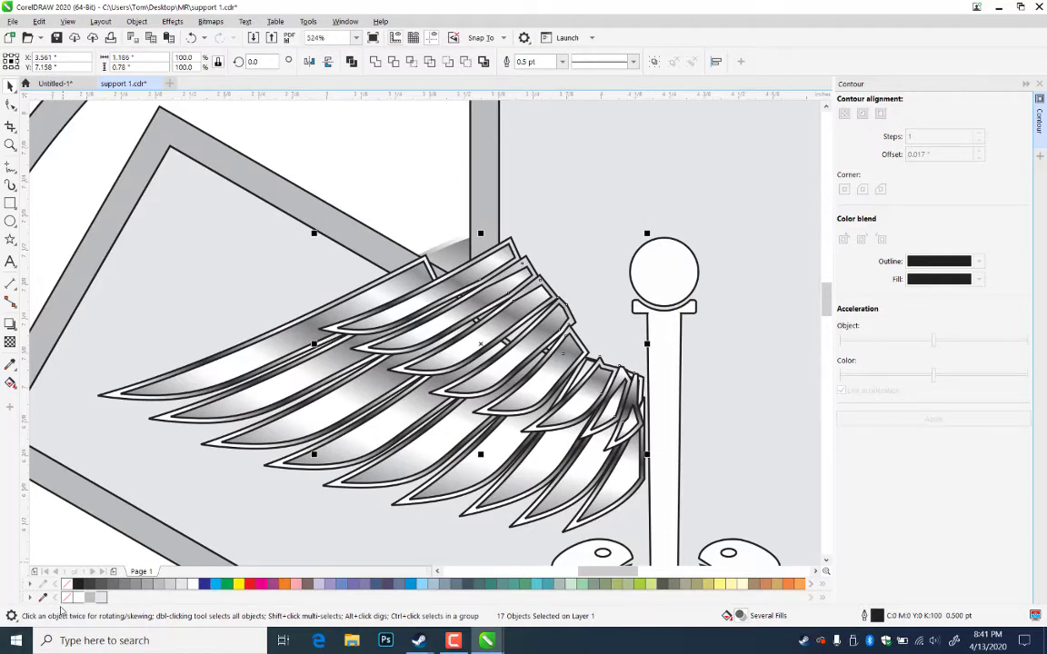
right_click(65, 586)
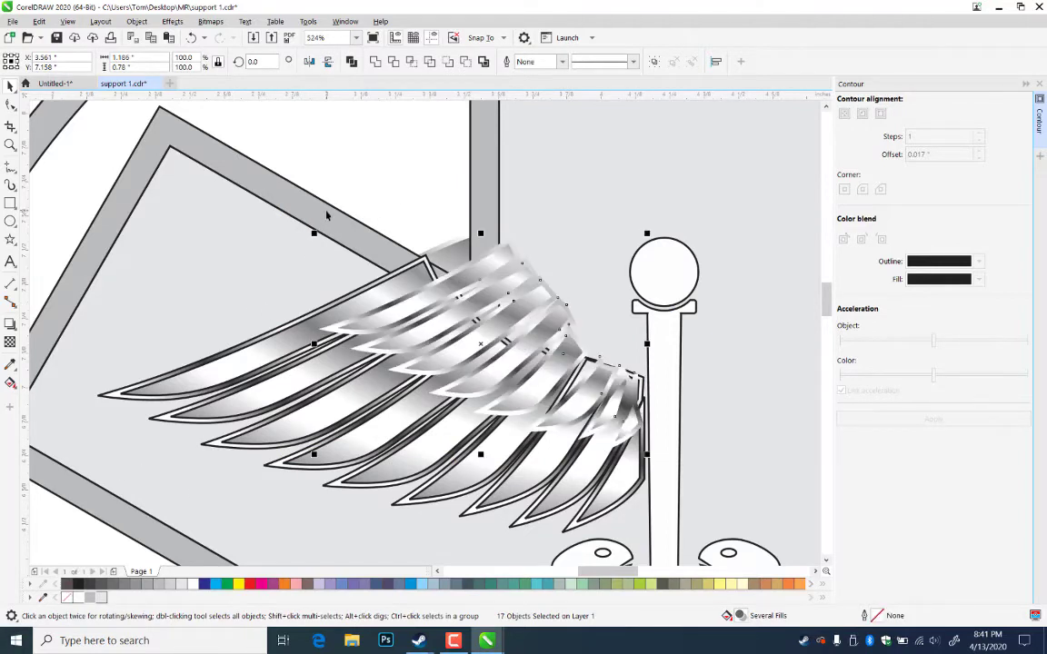
key(ctrl+g)
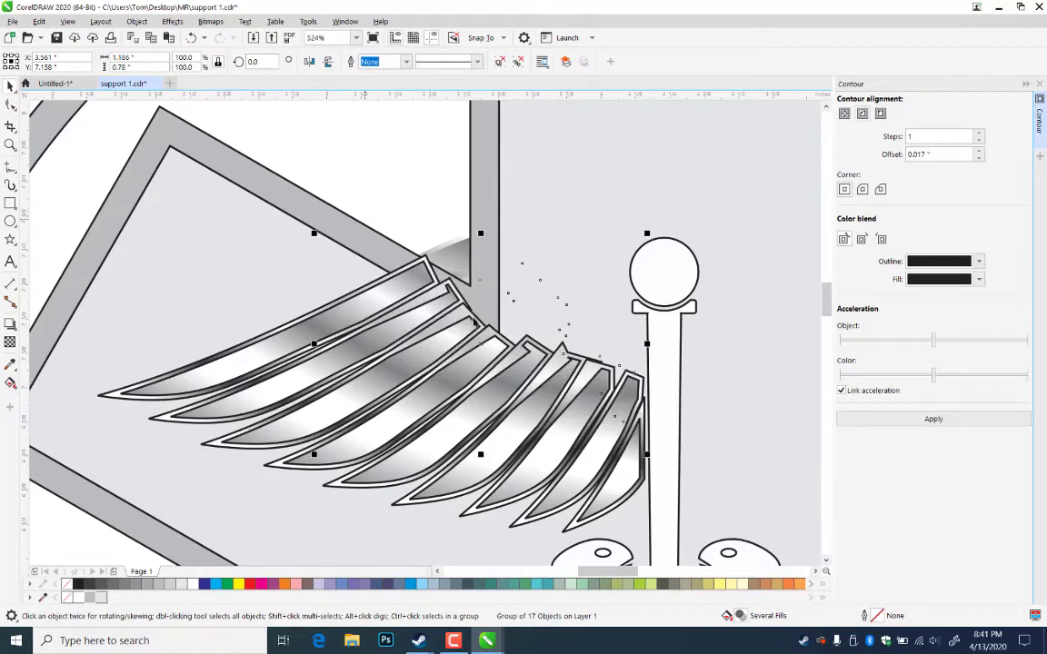
click(141, 356)
click(157, 388)
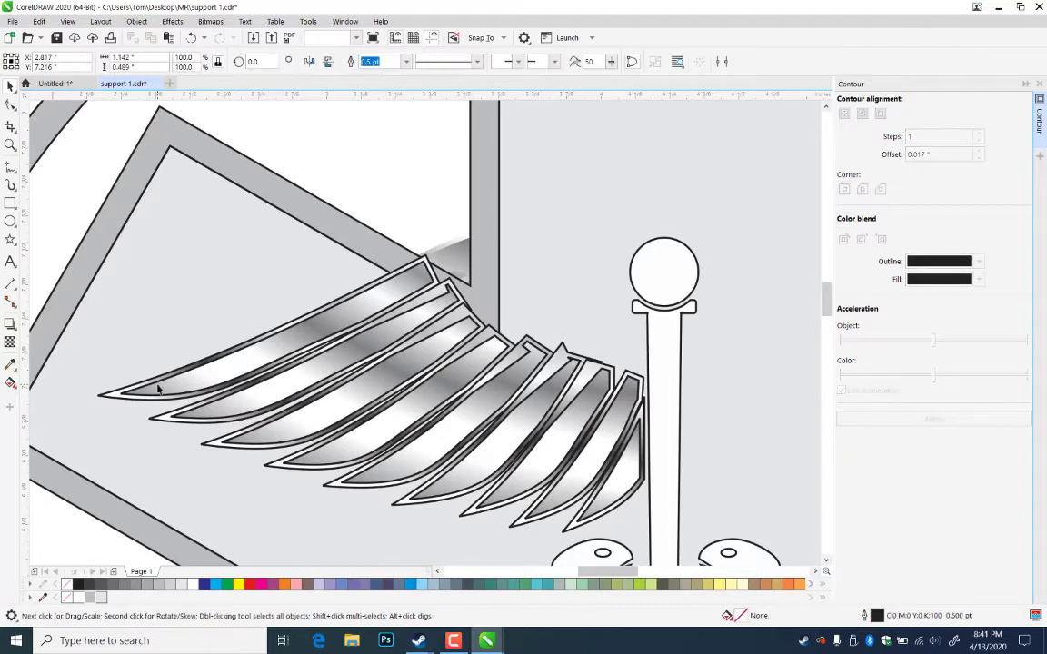
shift+click(233, 409)
shift+click(287, 431)
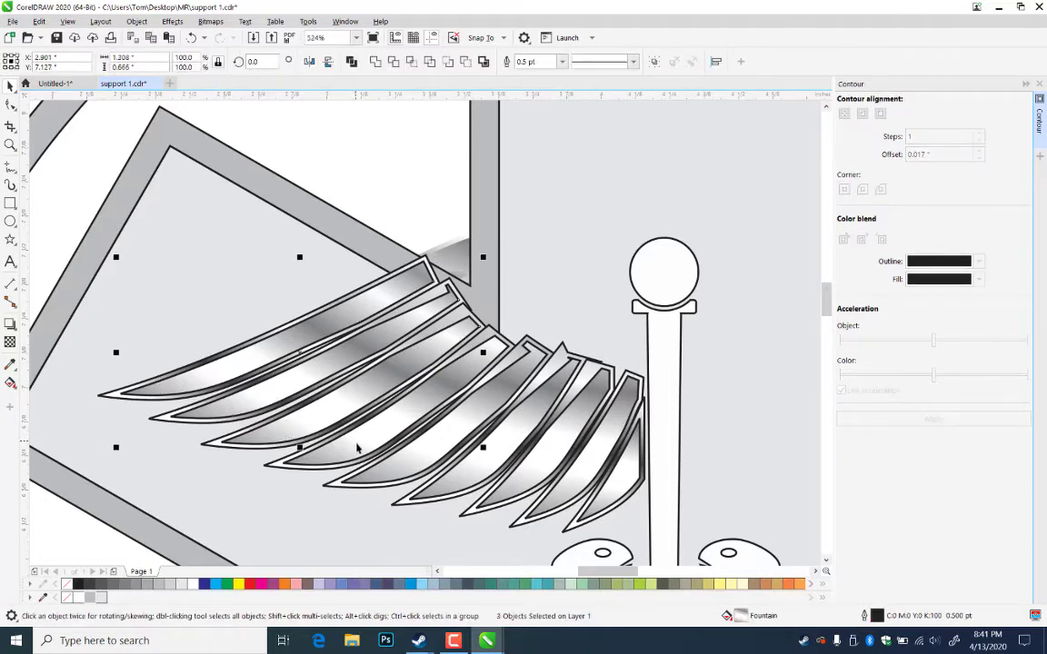
shift+click(360, 449)
shift+click(415, 464)
shift+click(474, 464)
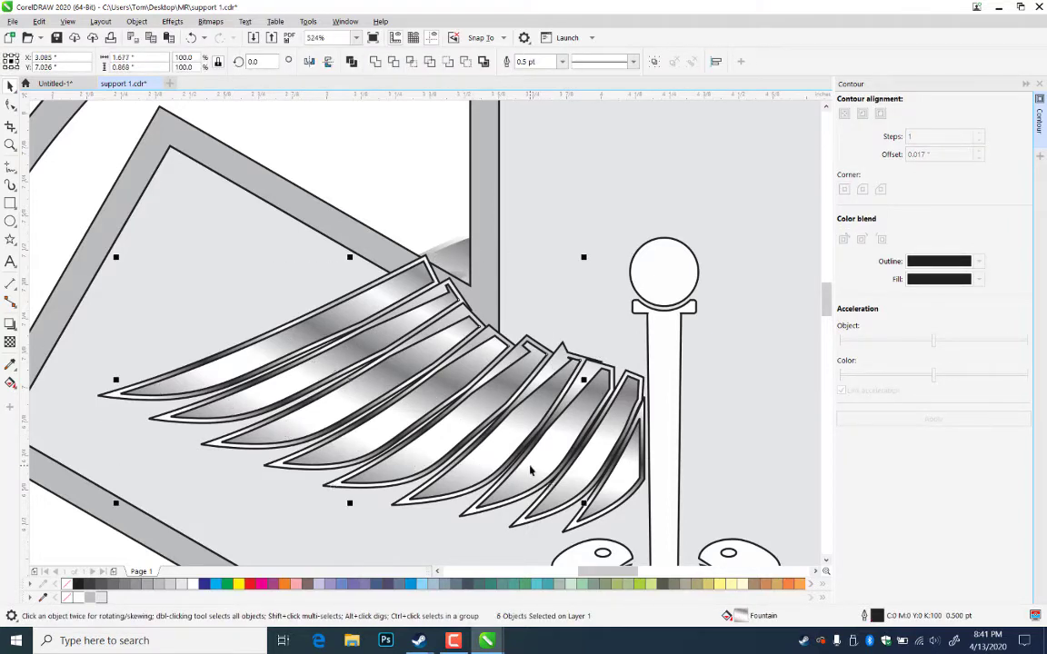
ctrl+shift+click(498, 426)
ctrl+shift+click(513, 435)
ctrl+shift+click(563, 441)
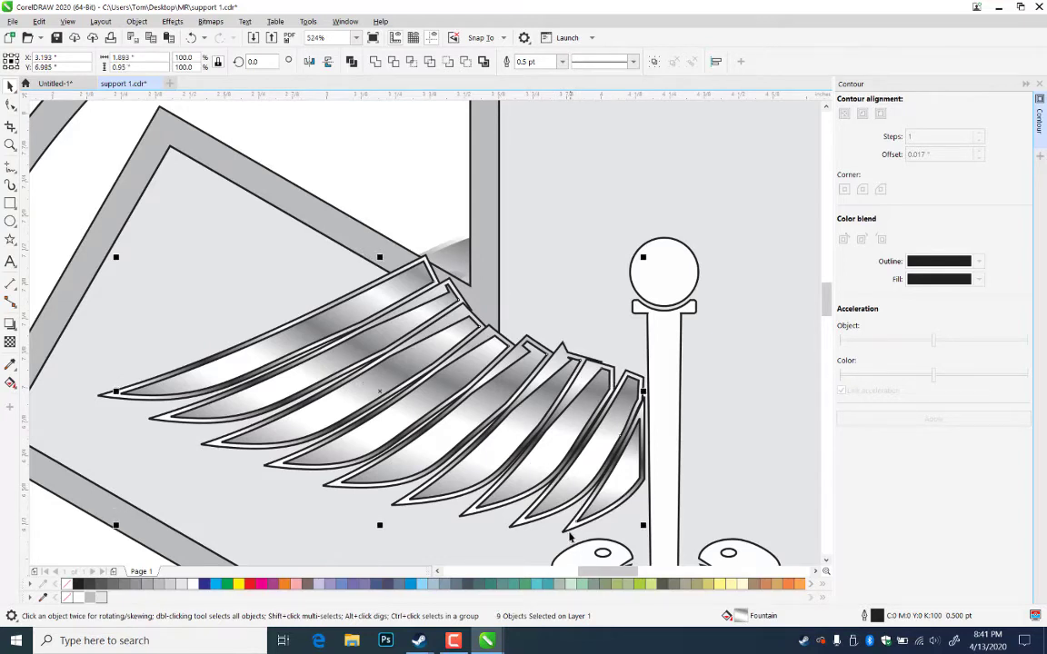
ctrl+shift+click(568, 528)
ctrl+shift+click(454, 511)
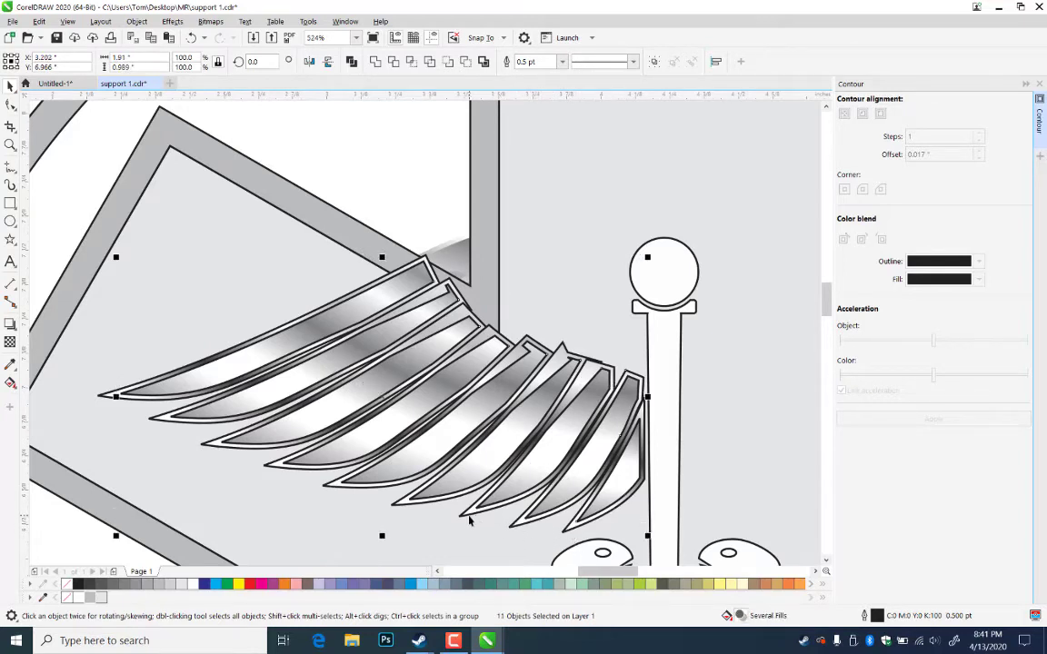
ctrl+shift+click(397, 505)
ctrl+shift+click(403, 506)
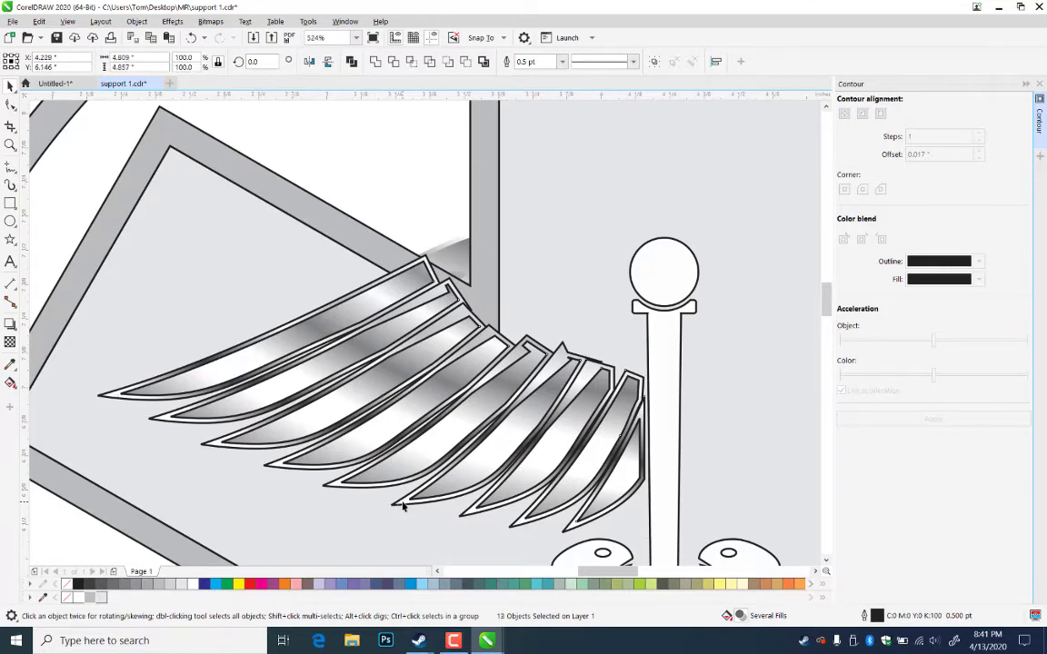
click(35, 225)
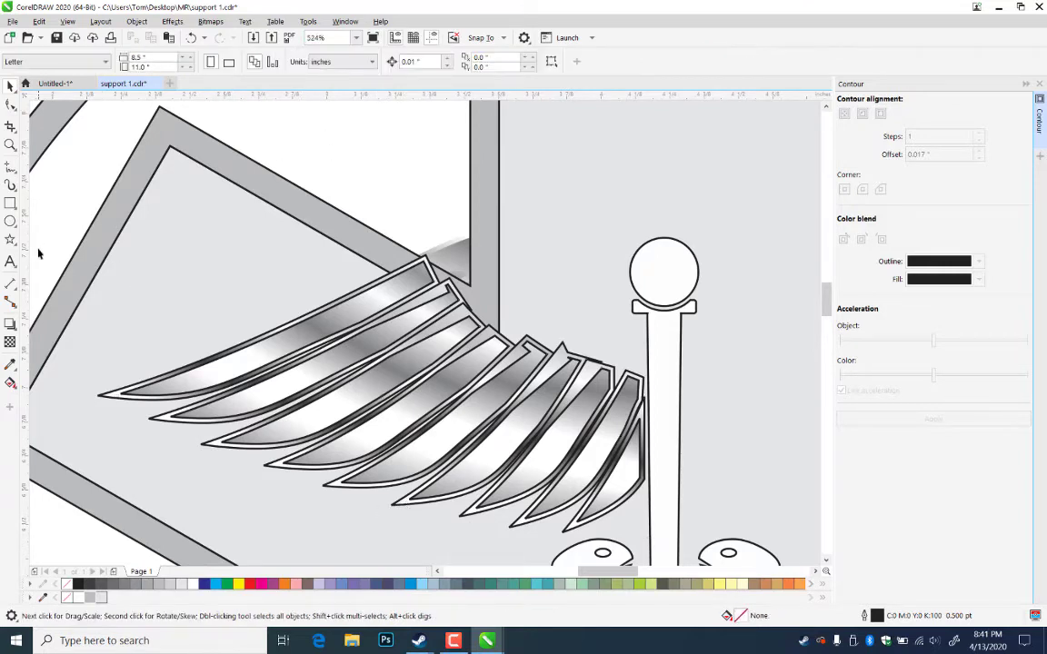
- Select all the long feather pieces without the upper section, group them, remove their outlines and send the group to the back
drag(50, 239, 668, 552)
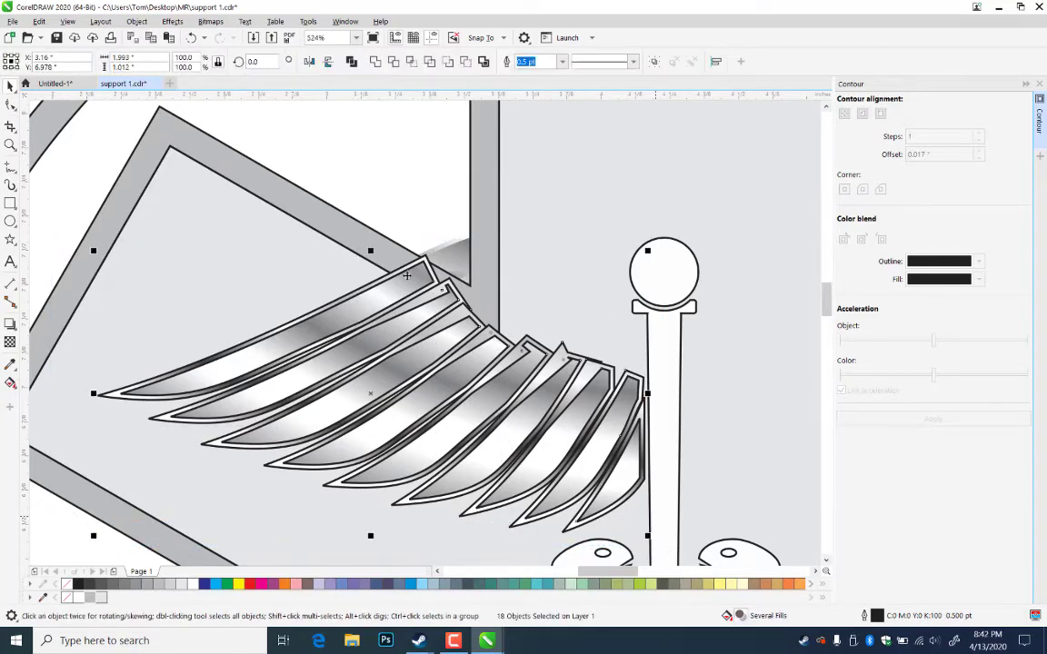
shift+click(467, 282)
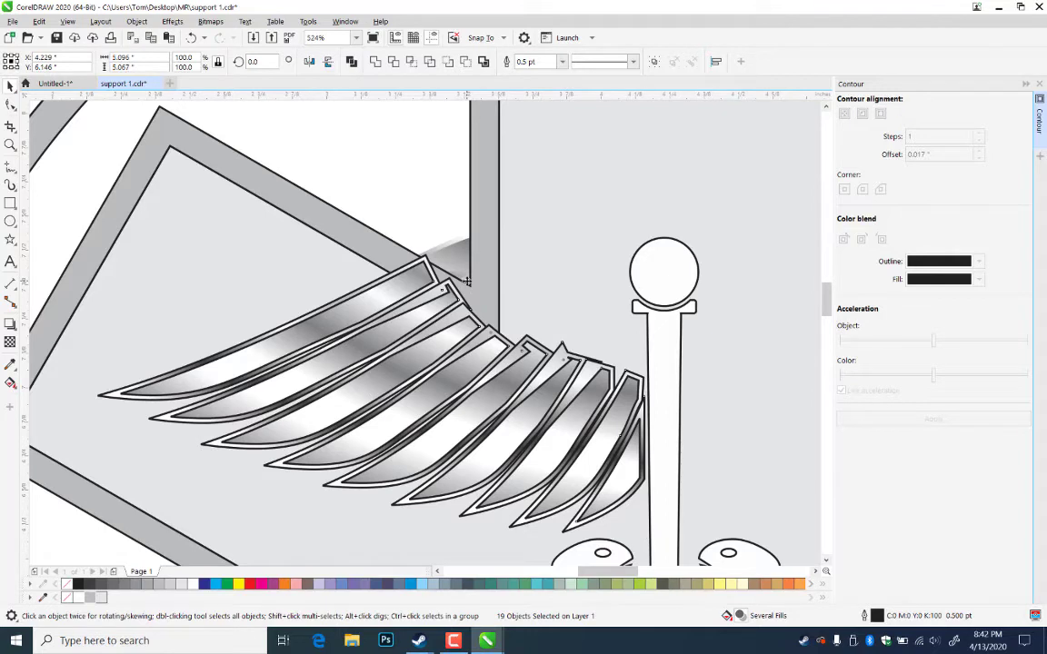
shift+click(466, 284)
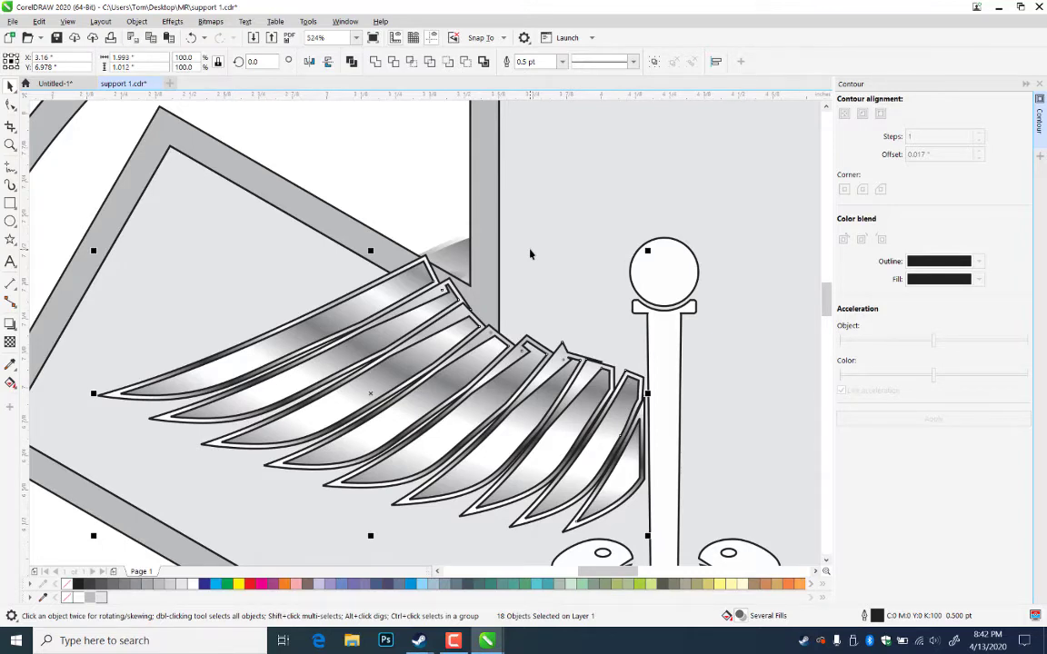
key(ctrl+g)
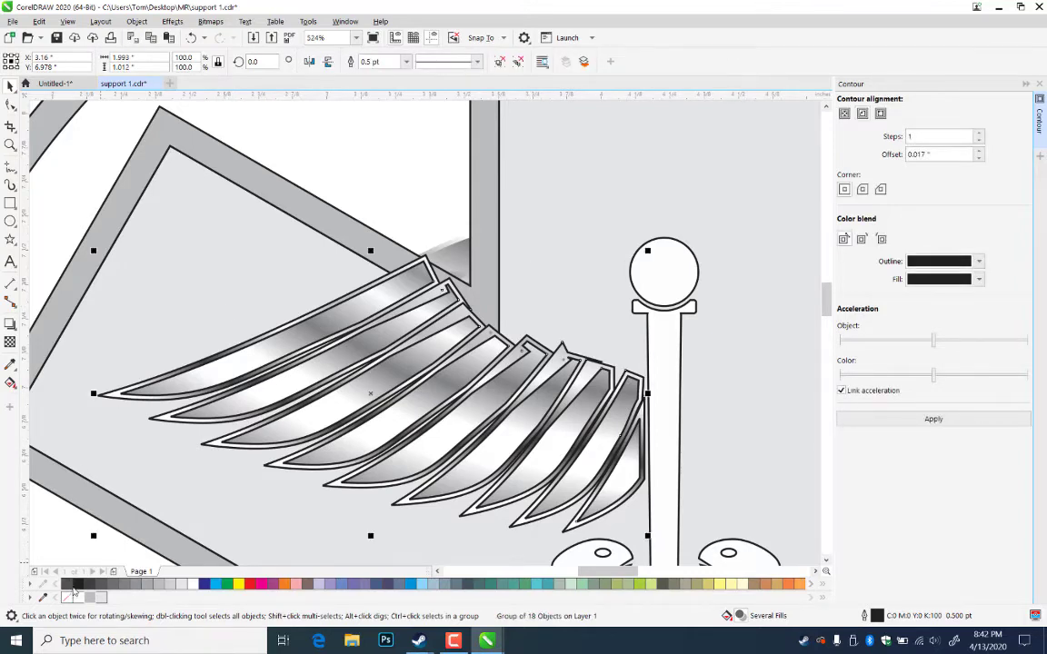
right_click(68, 584)
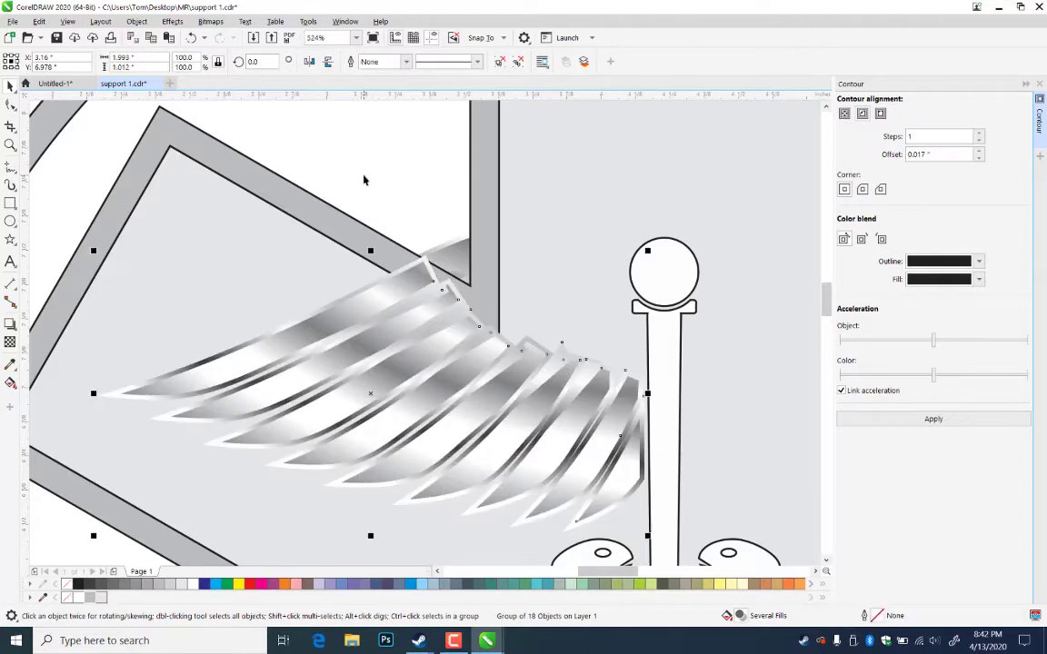
key(Delete)
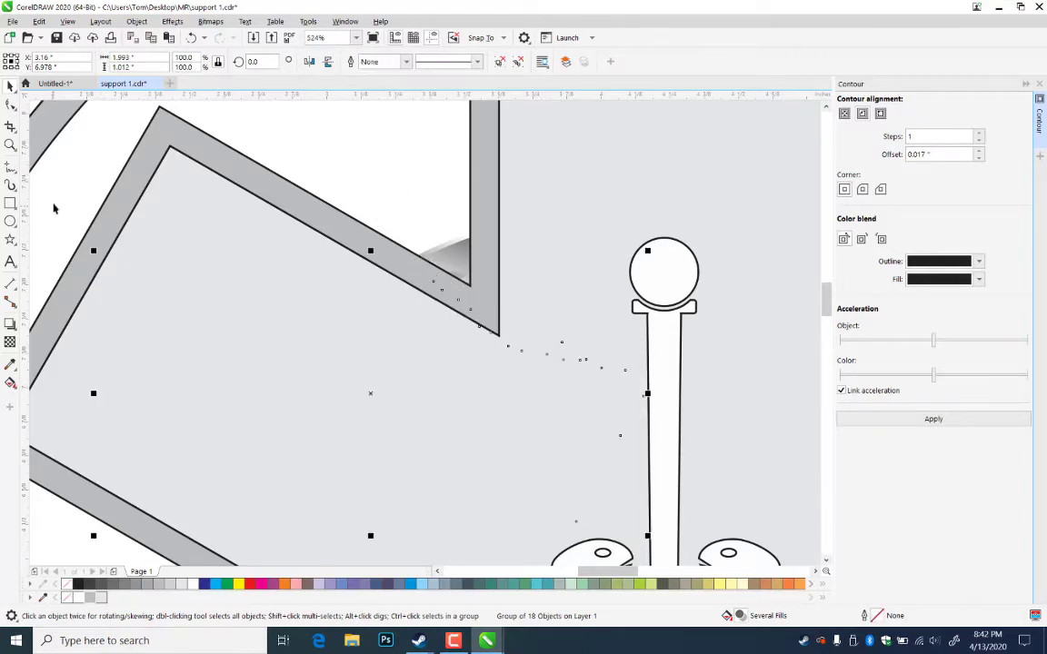
- Select the three wing groups in Wireframe view, bring them in front of the emblem frame, and return to Enhanced view
key(alt+v)
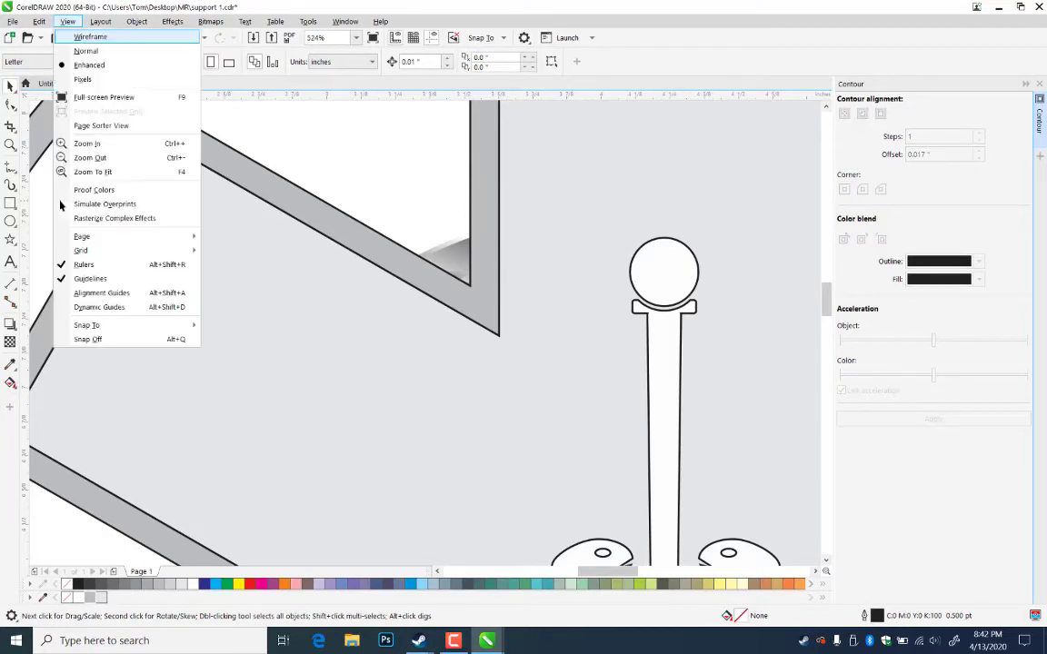
key(w)
key(g)
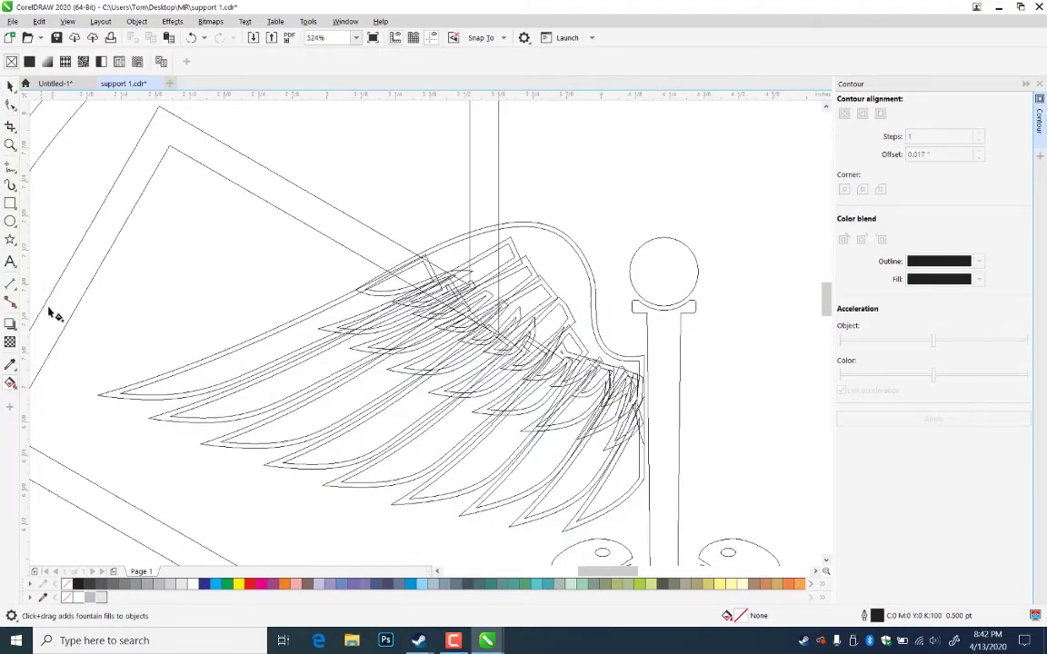
click(10, 85)
drag(50, 178, 667, 545)
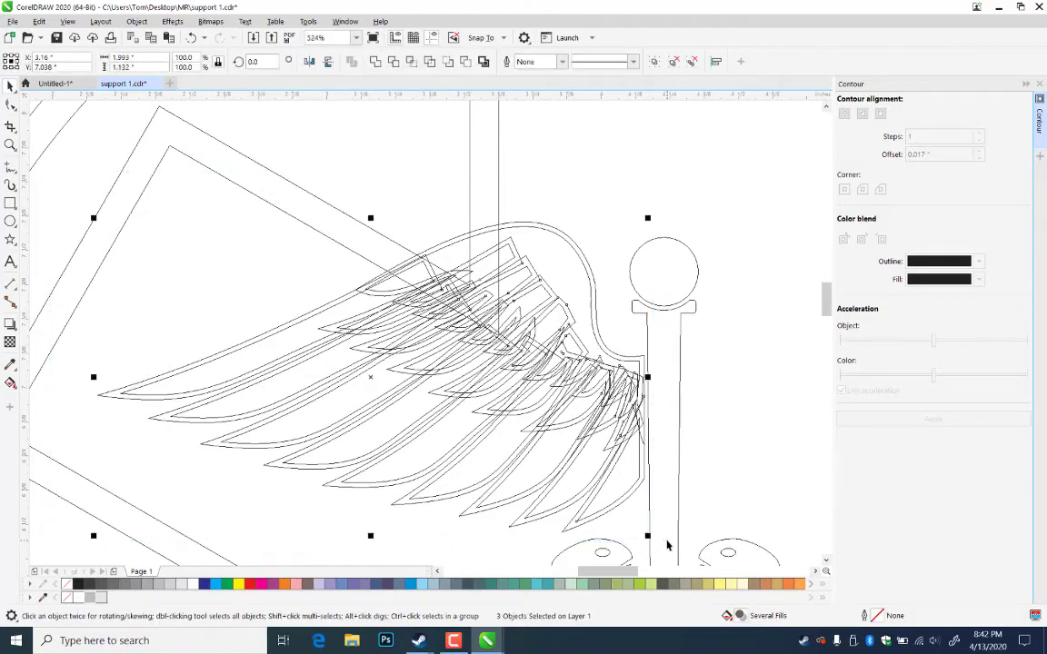
key(alt+v)
key(e)
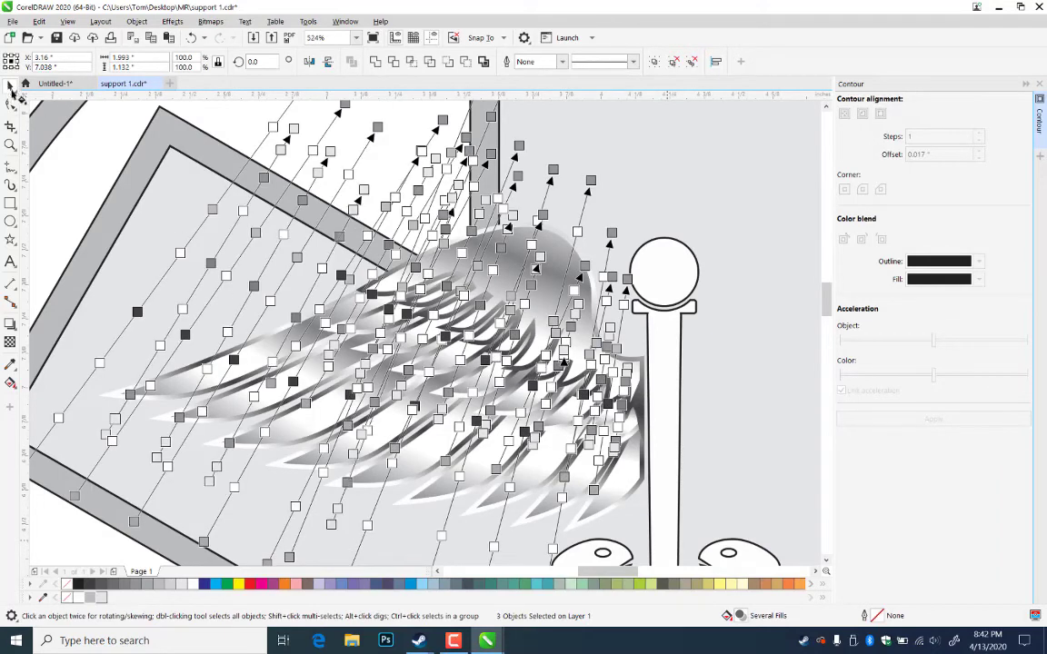
click(353, 175)
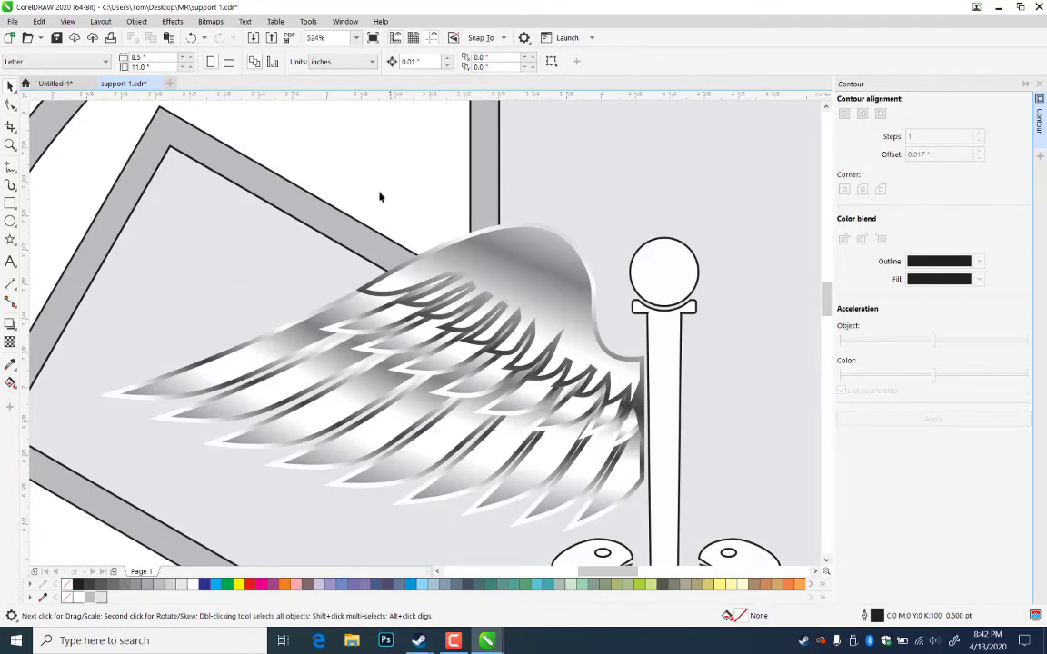
click(537, 272)
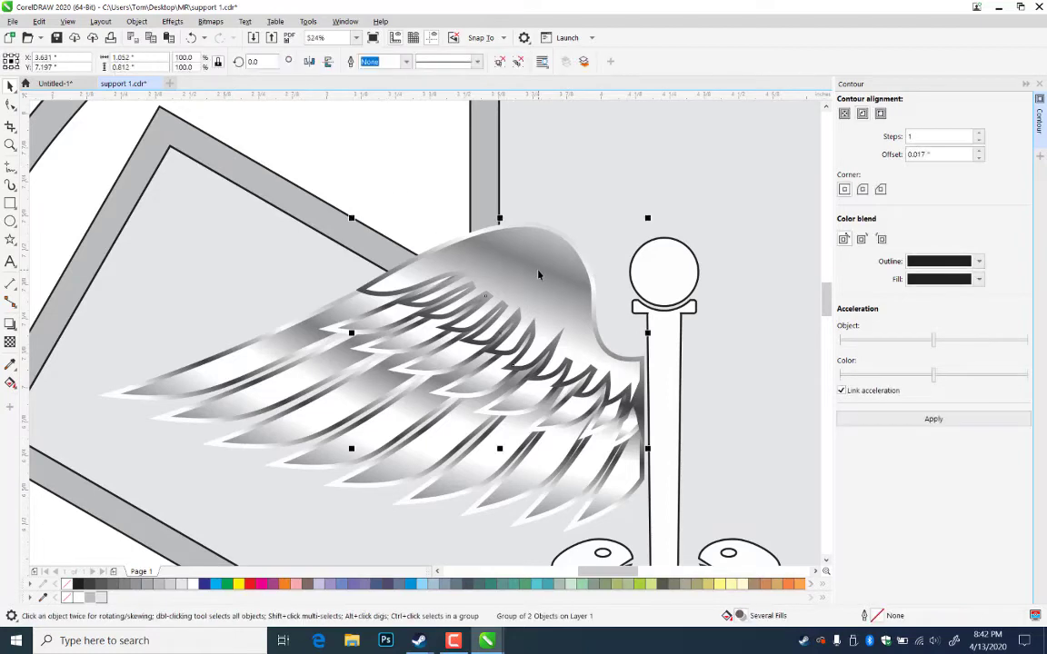
drag(546, 244, 547, 246)
key(ctrl+z)
- Reshape the nodes along the lower edge of the wing's inner upper section, shortening and squaring off the spiky tips between its feathers
click(11, 145)
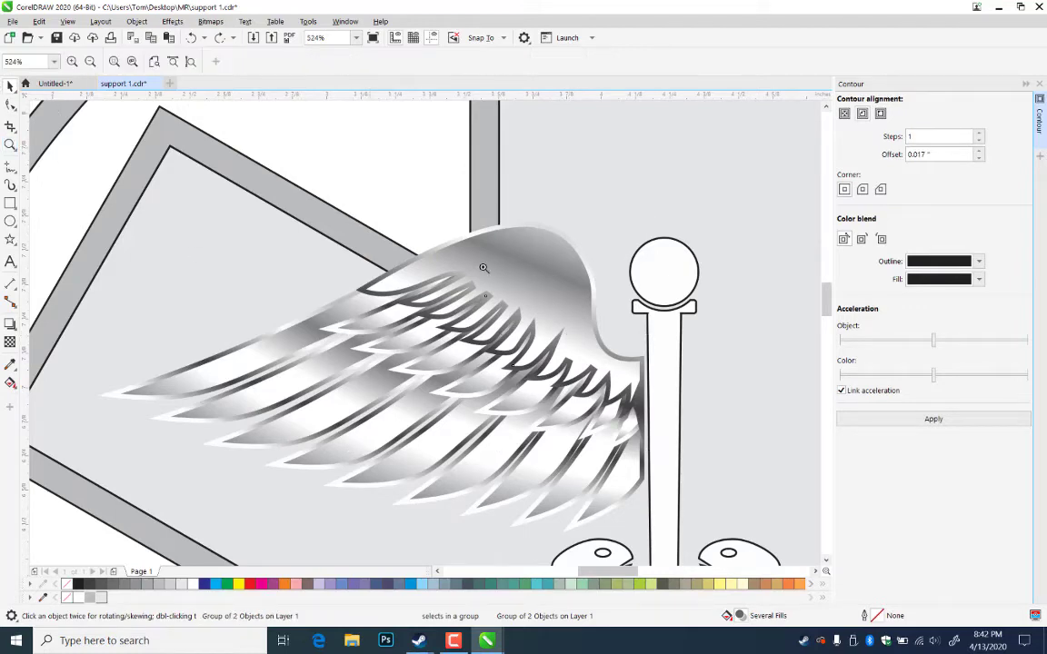
drag(383, 221, 680, 447)
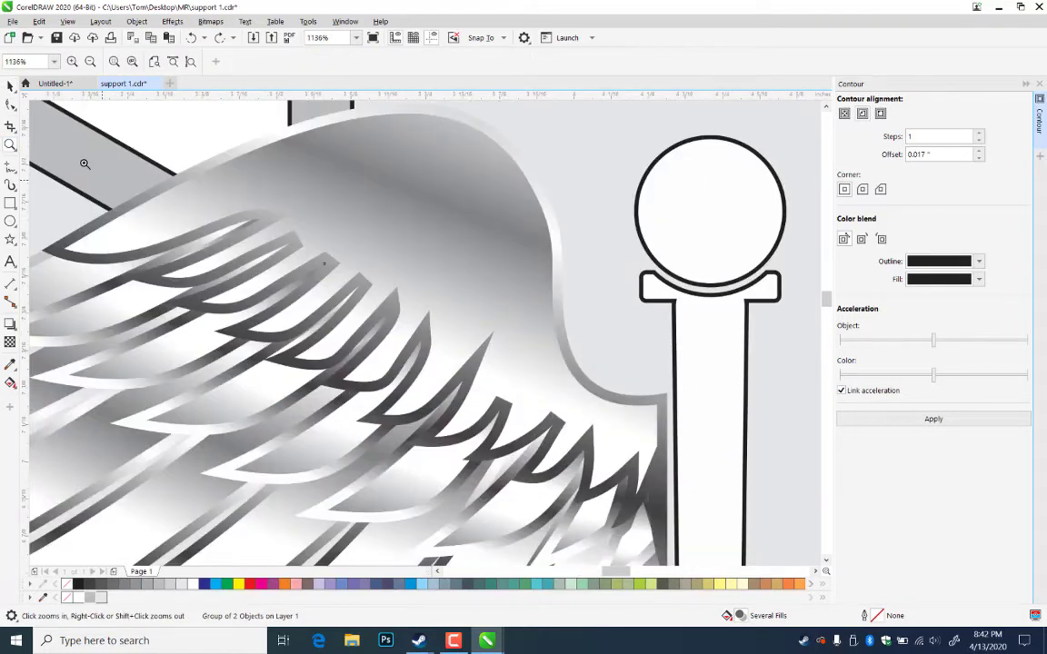
click(10, 99)
click(397, 305)
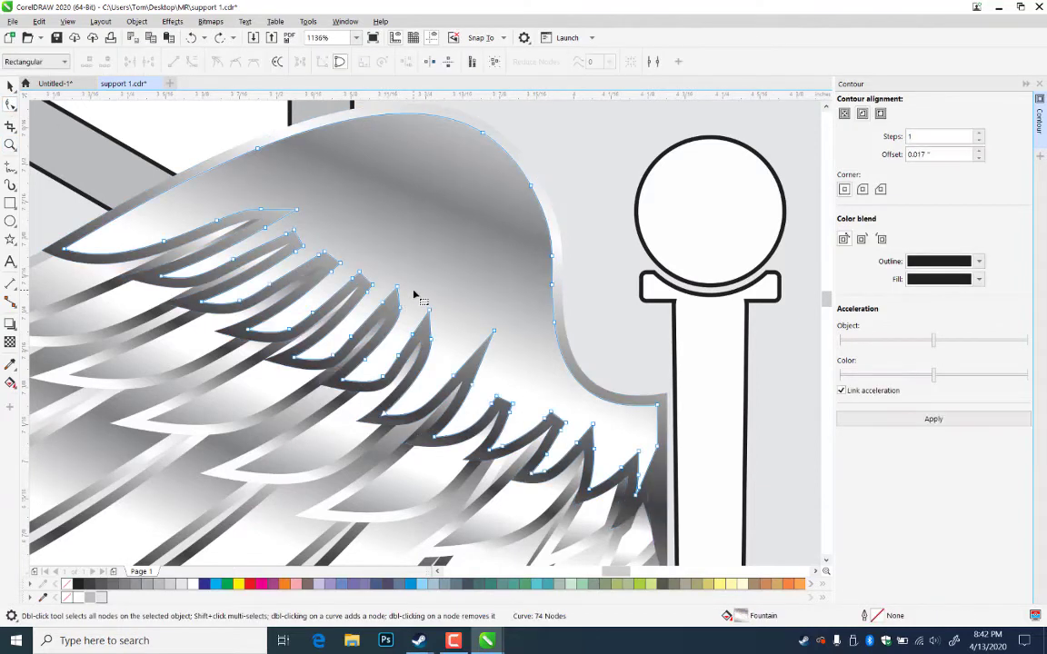
mouse_move(397, 286)
mouse_down()
mouse_move(392, 296)
mouse_move(405, 305)
mouse_up()
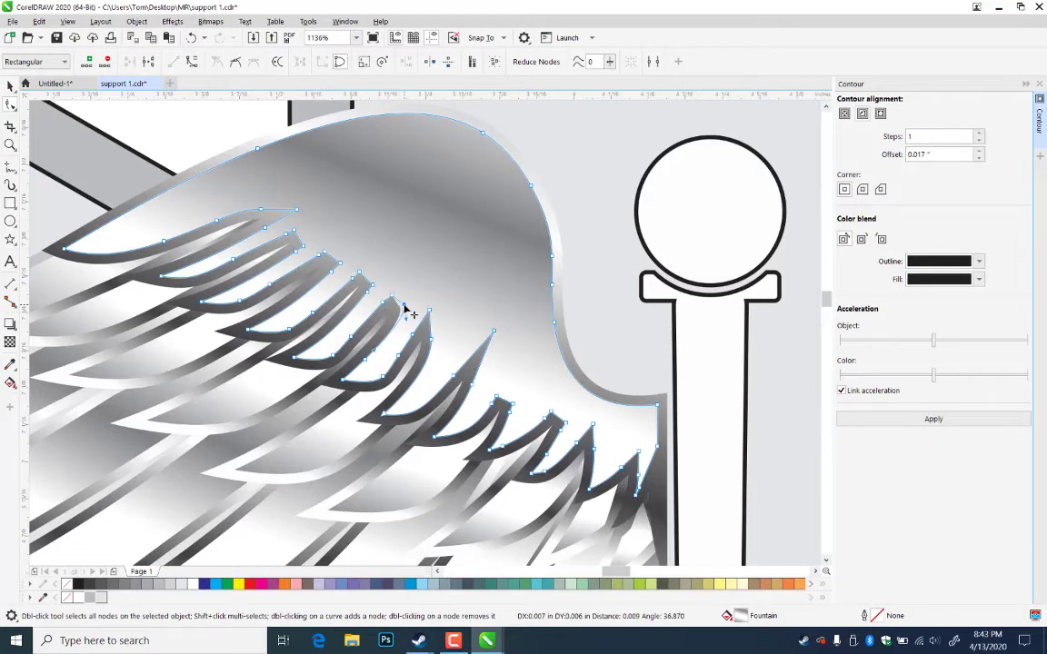
drag(297, 210, 278, 220)
drag(396, 313, 514, 399)
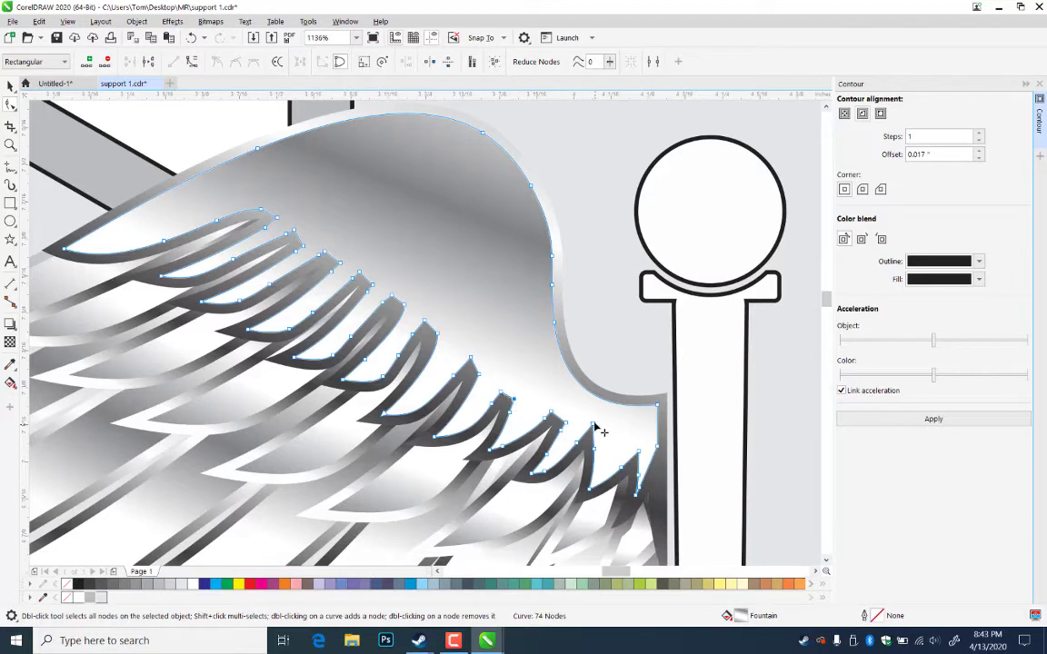
drag(592, 429, 661, 480)
double_click(634, 468)
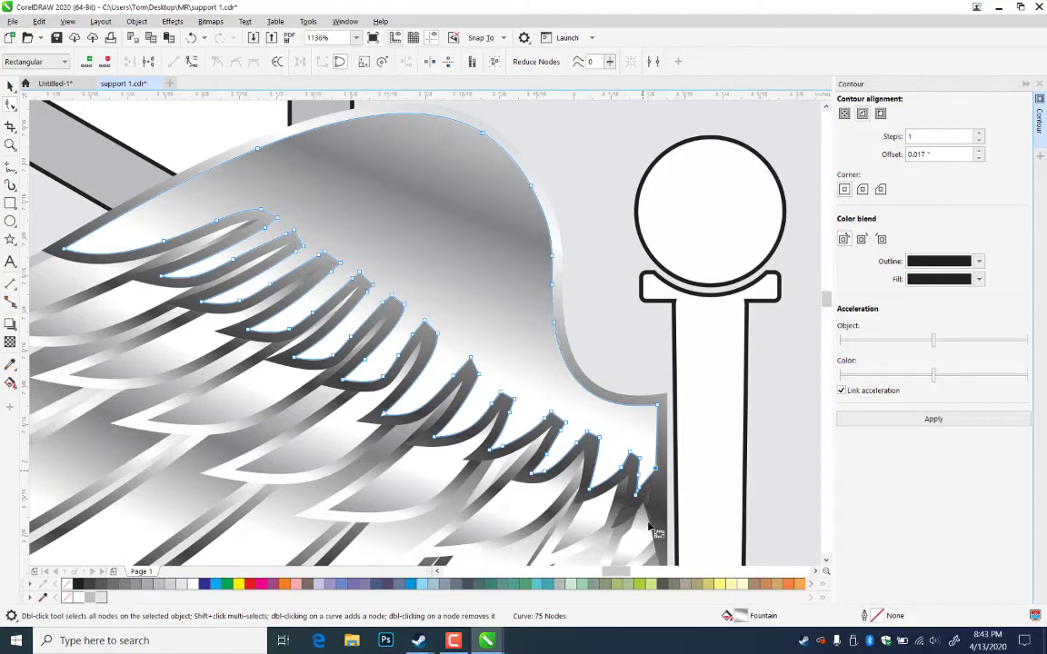
- Raise the lowest node of the wing's outer upper section along the edge beside the staff
drag(629, 502, 610, 311)
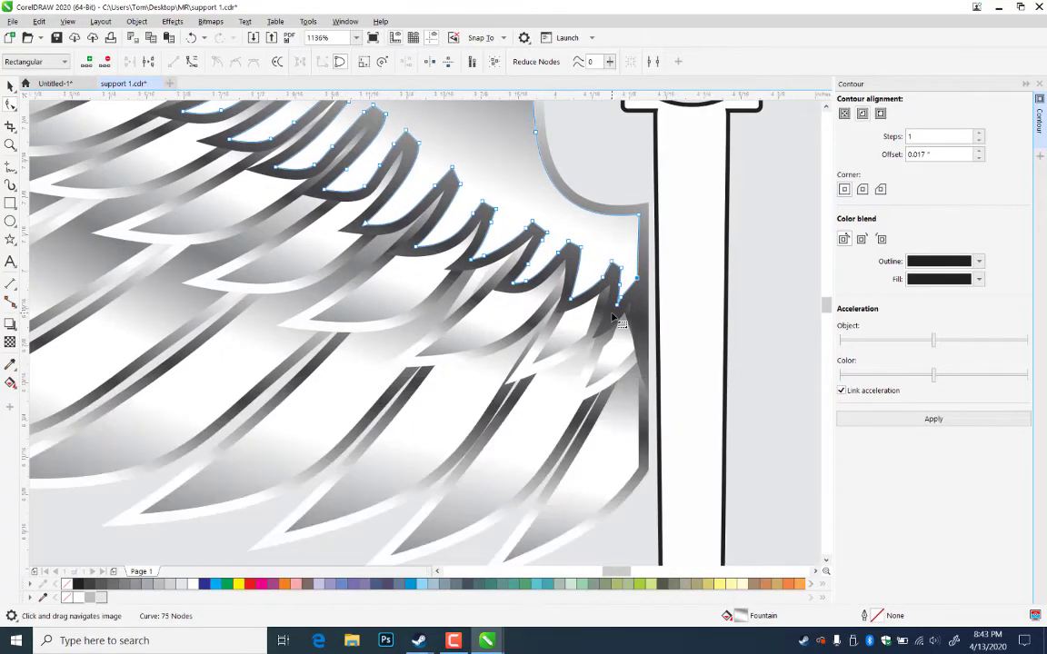
click(647, 347)
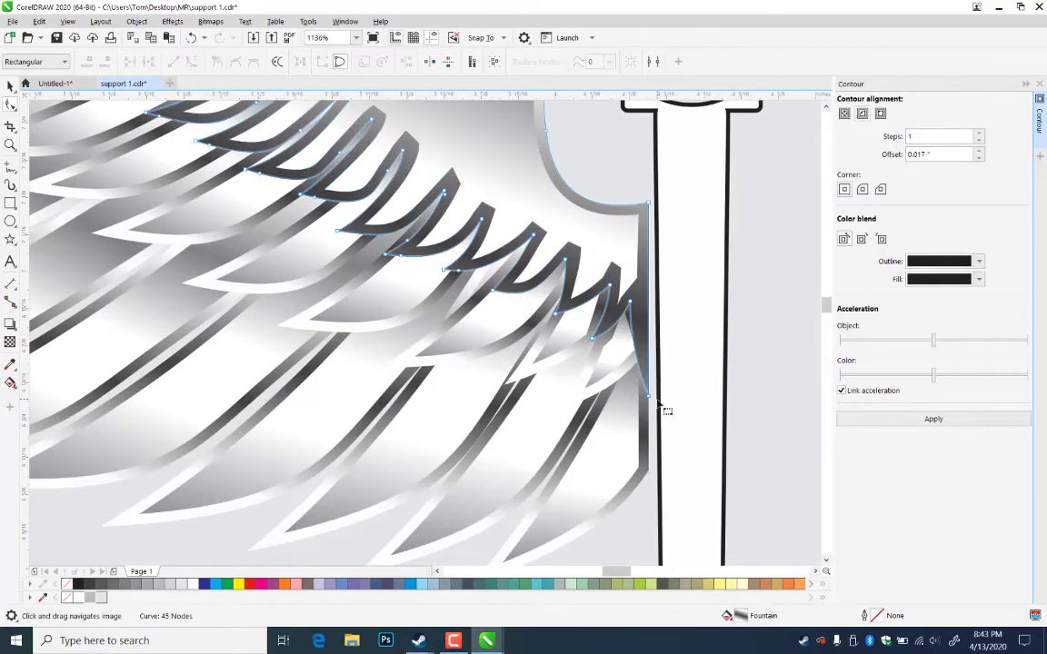
drag(651, 400, 650, 364)
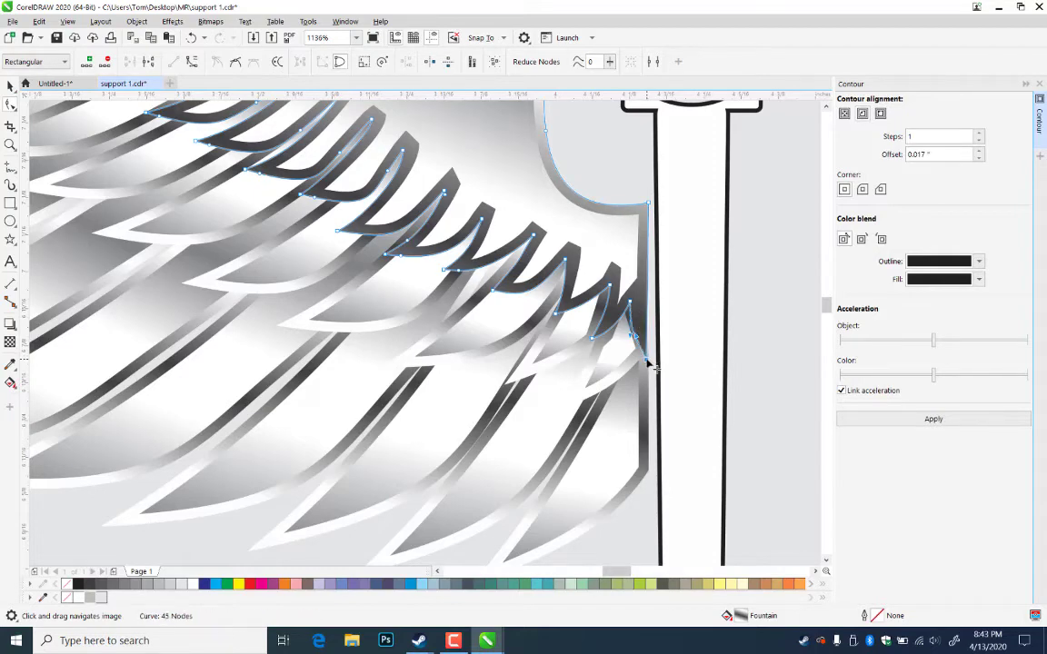
click(10, 144)
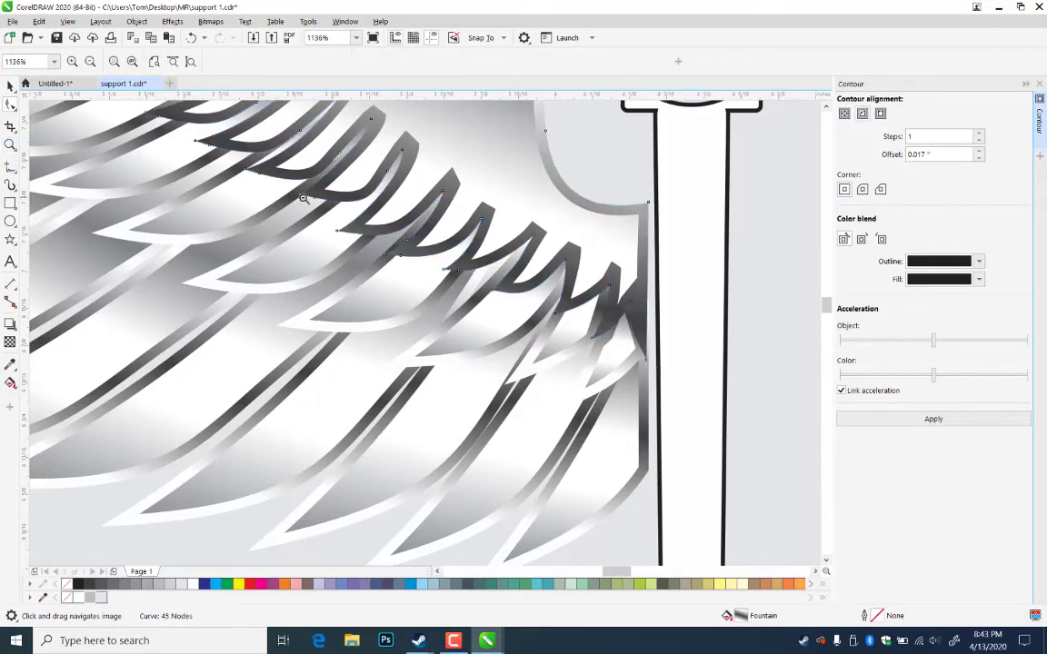
right_click(302, 197)
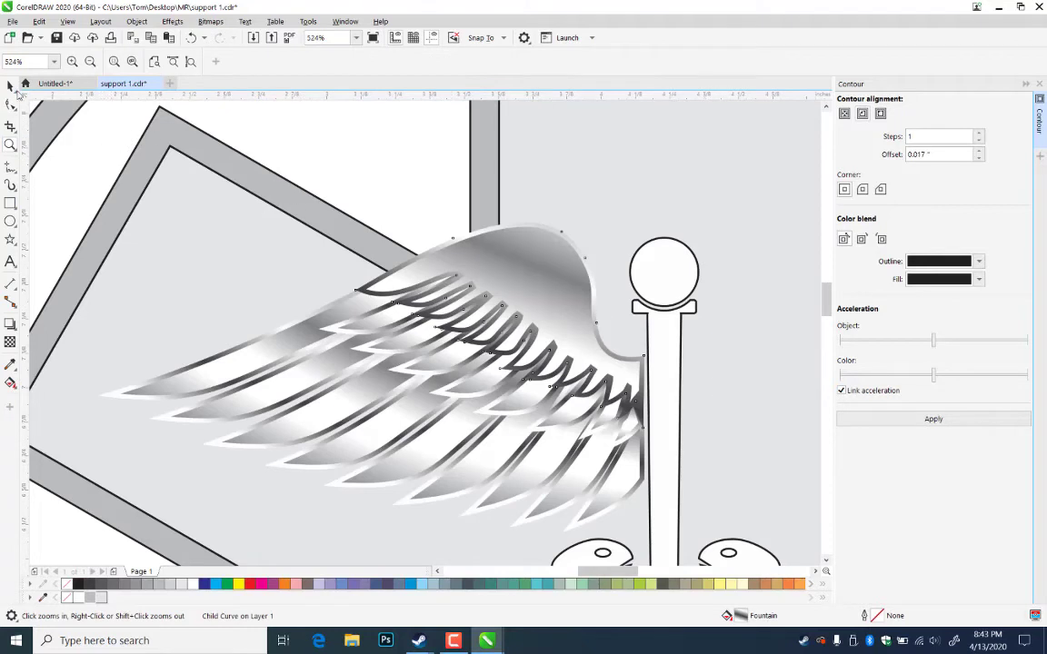
- Save the document with the reshaped wing
click(10, 86)
click(813, 381)
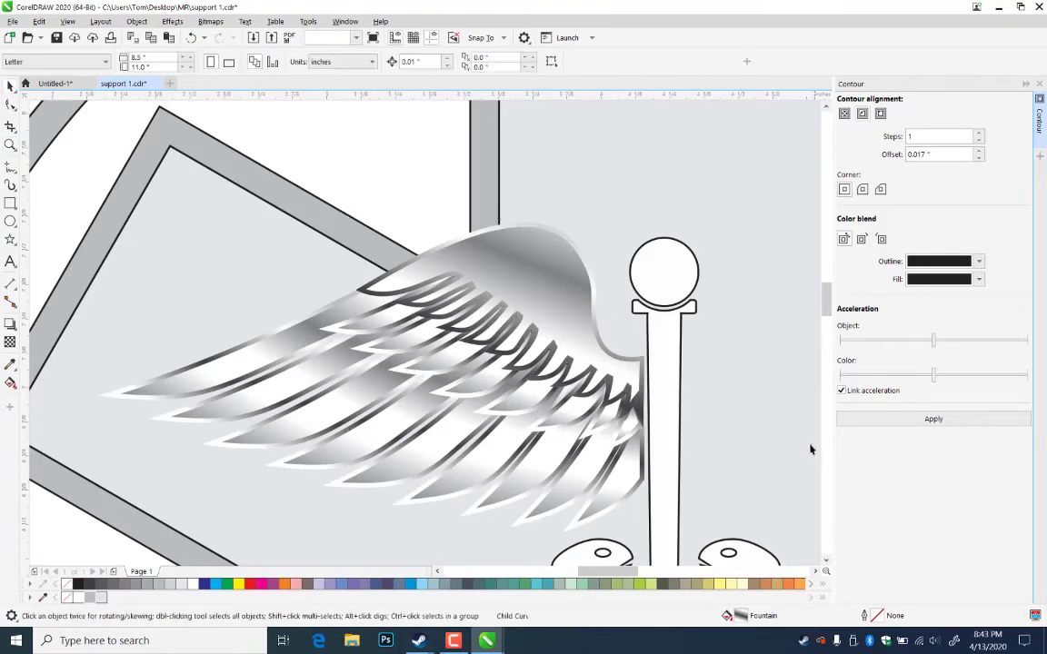
click(545, 291)
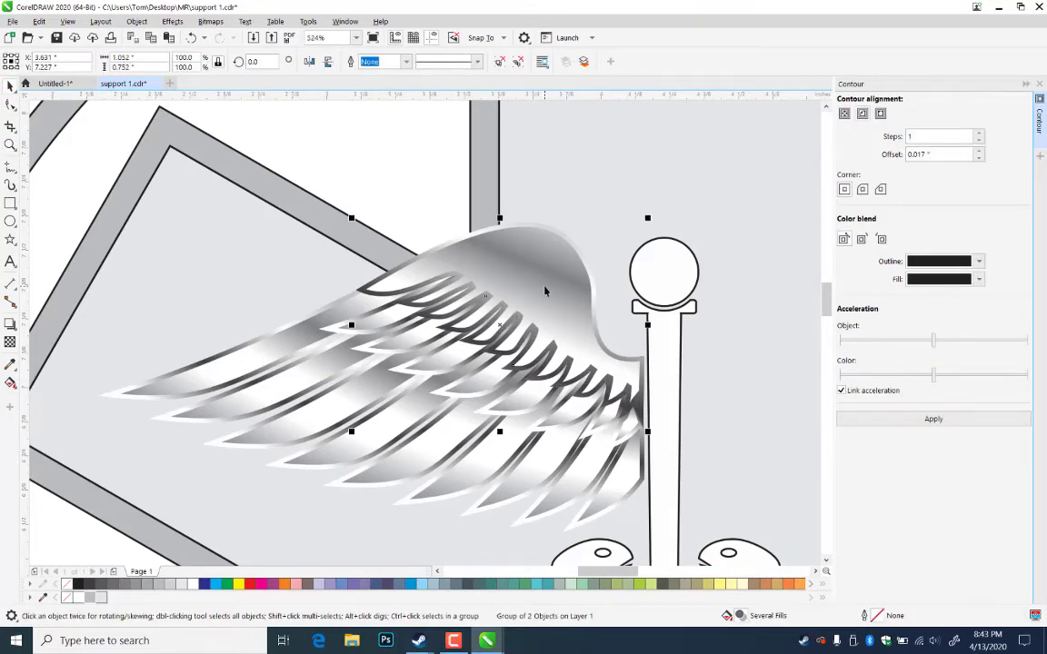
key(ctrl+s)
- Select only the outer piece of the wing's upper section and reposition its diagonal fountain fill's start point among the long feathers
click(411, 205)
ctrl+click(363, 297)
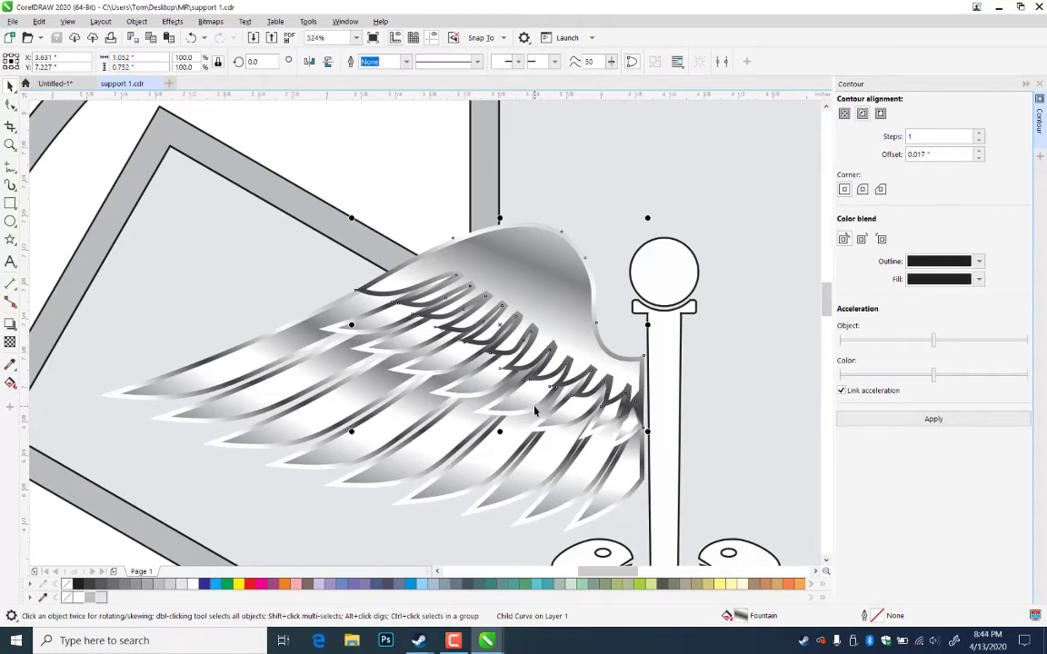
click(11, 383)
drag(289, 531, 369, 358)
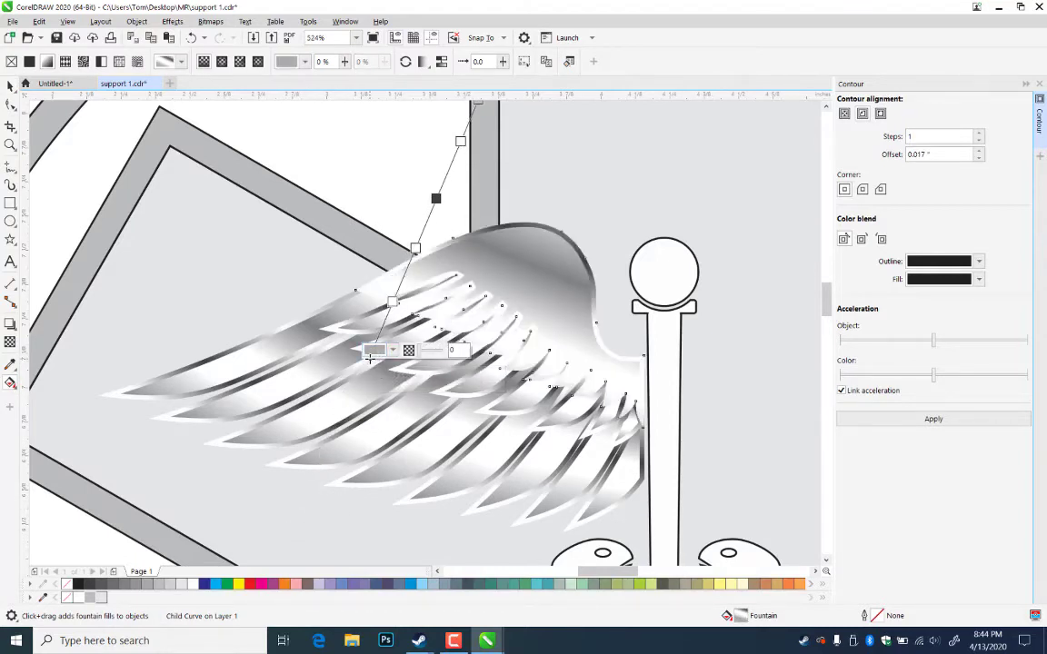
drag(369, 359, 314, 472)
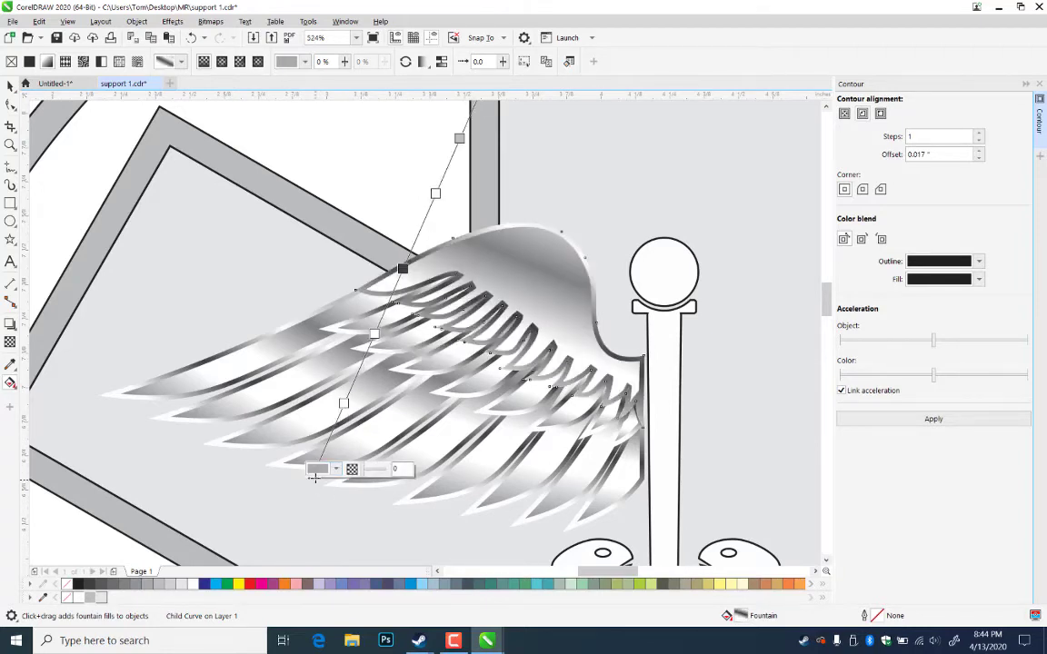
- Shift the fountain fill's start point on the wing's outer upper piece up and to the left, and clear the selection
drag(326, 472, 301, 438)
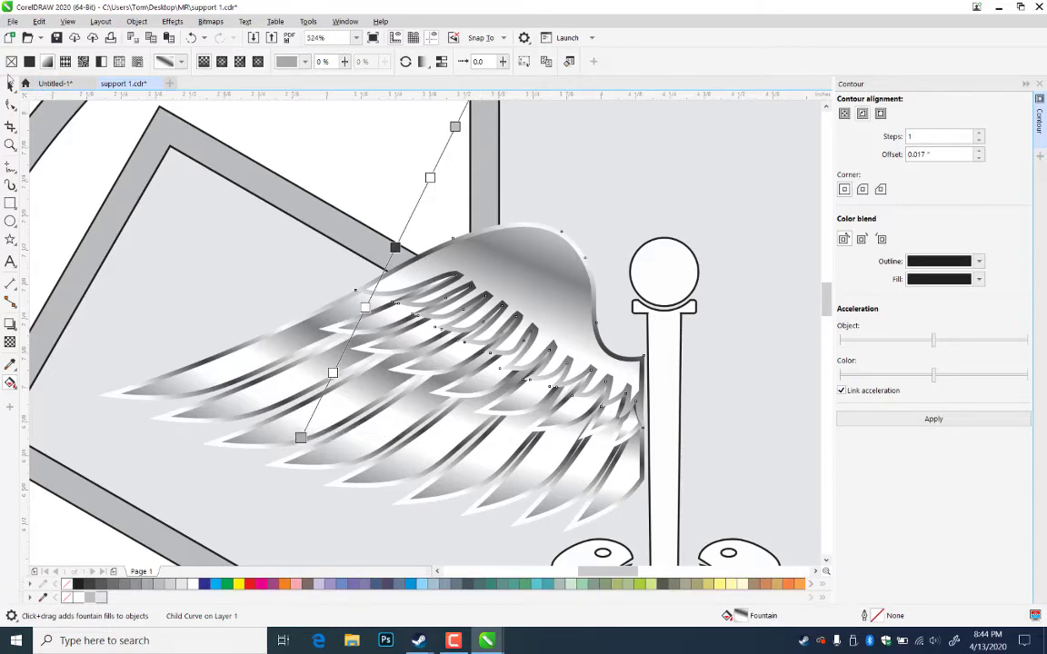
click(10, 83)
key(Escape)
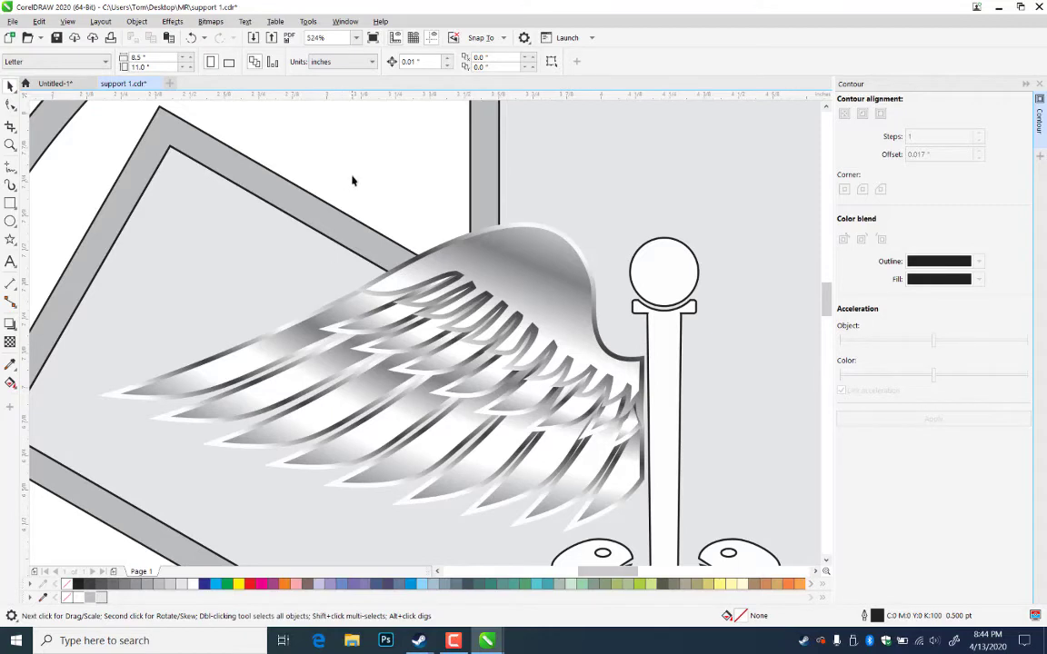
- Add a drop shadow to the wing's upper section group, offset -0.014 and -0.017 inches toward the lower left, with opacity 75
click(483, 281)
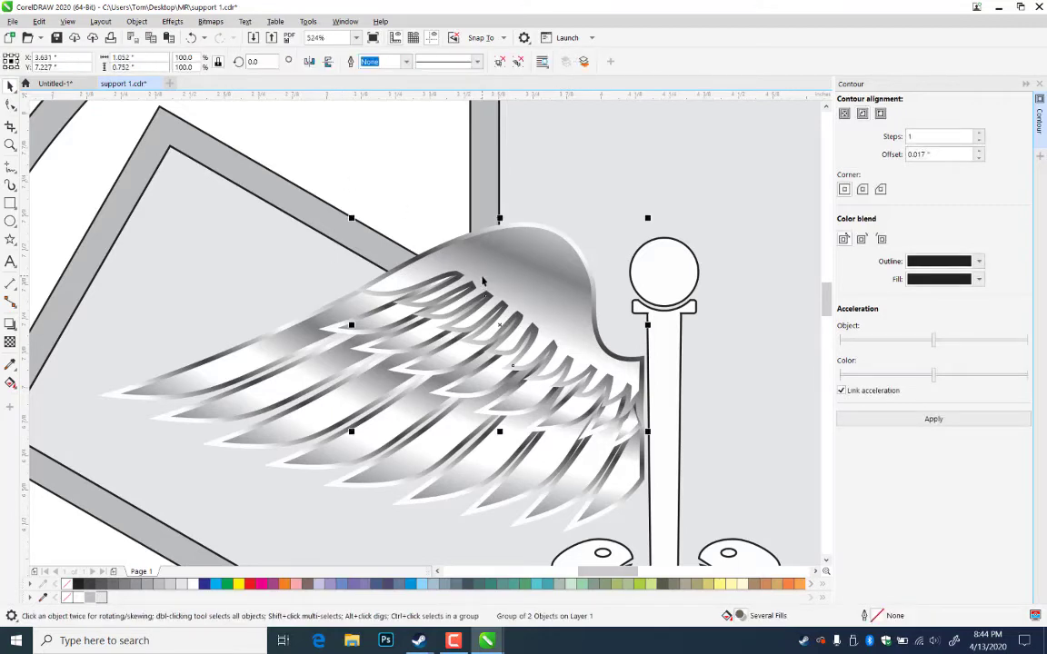
drag(482, 277, 520, 230)
key(ctrl+z)
click(11, 324)
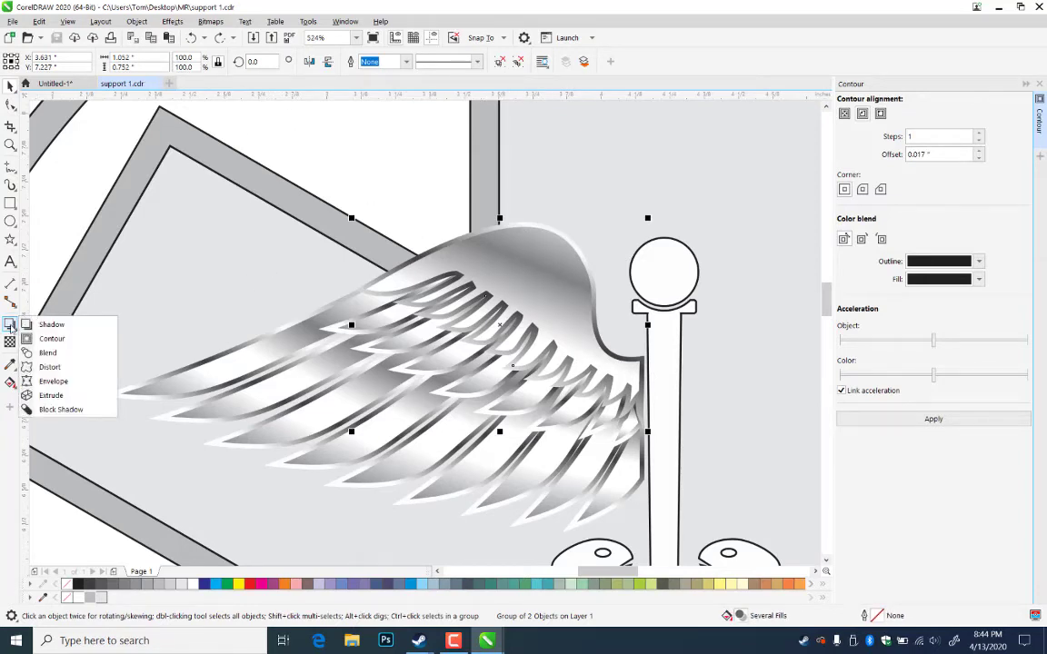
click(45, 325)
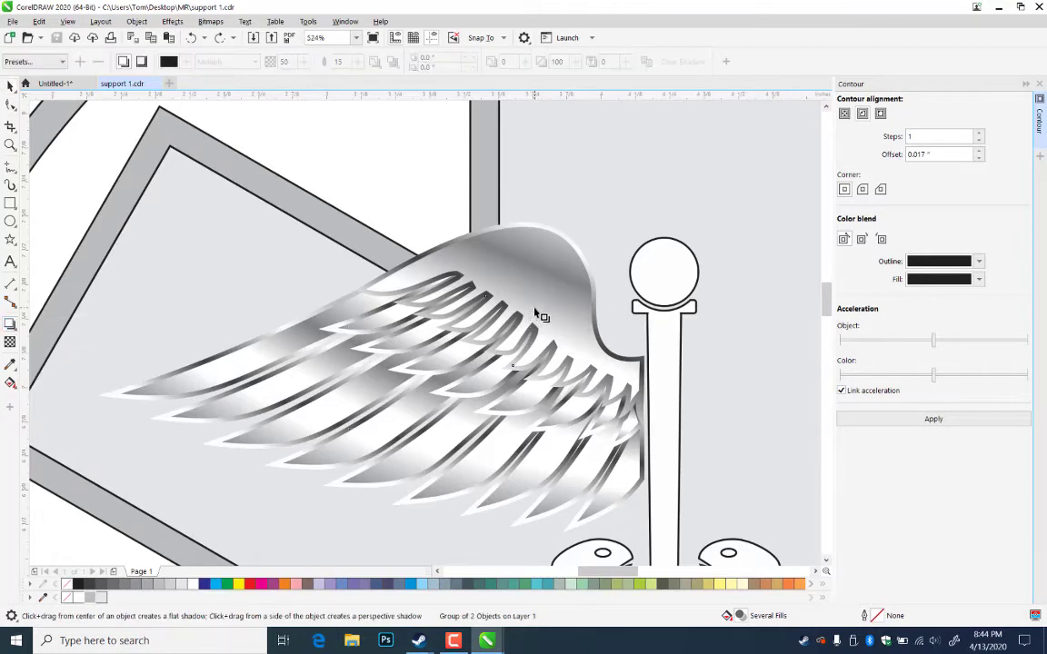
drag(537, 313, 575, 356)
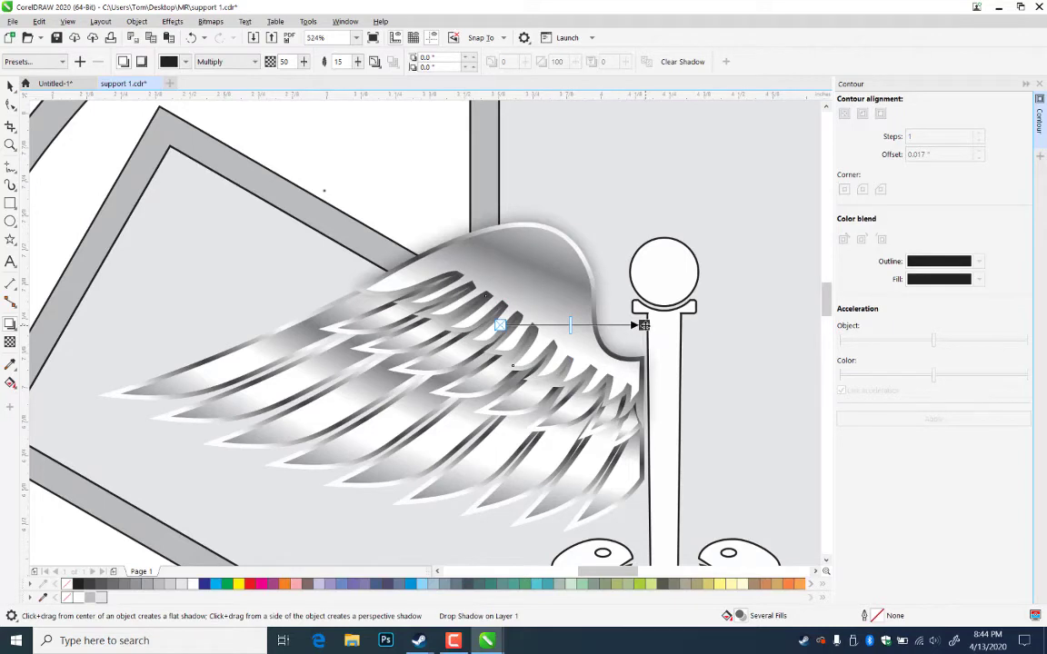
drag(641, 325, 415, 432)
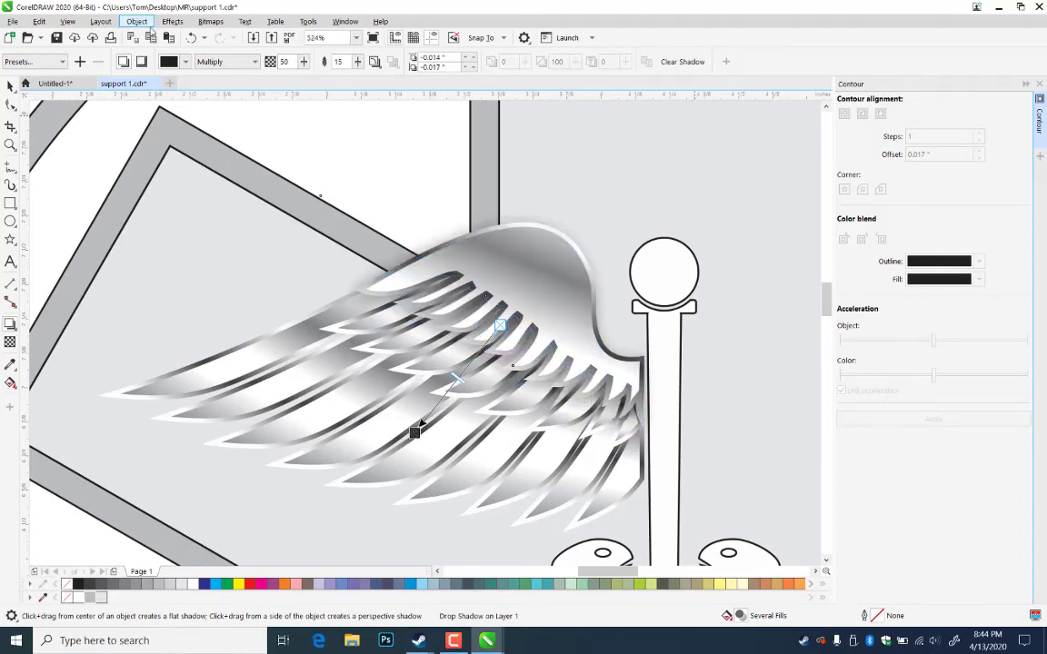
drag(292, 61, 269, 107)
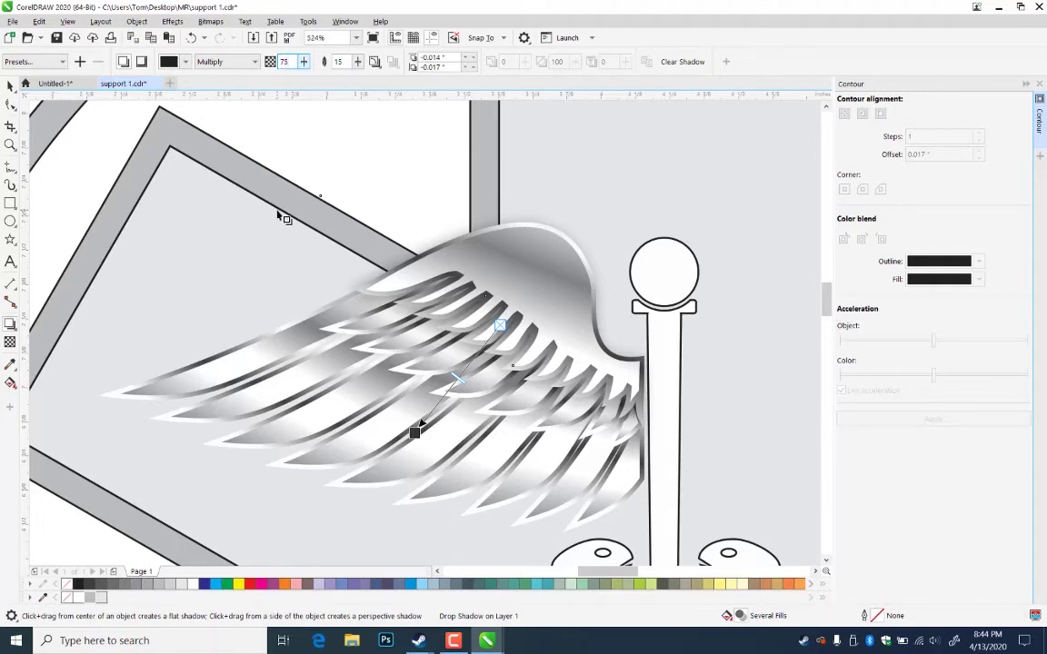
key(Return)
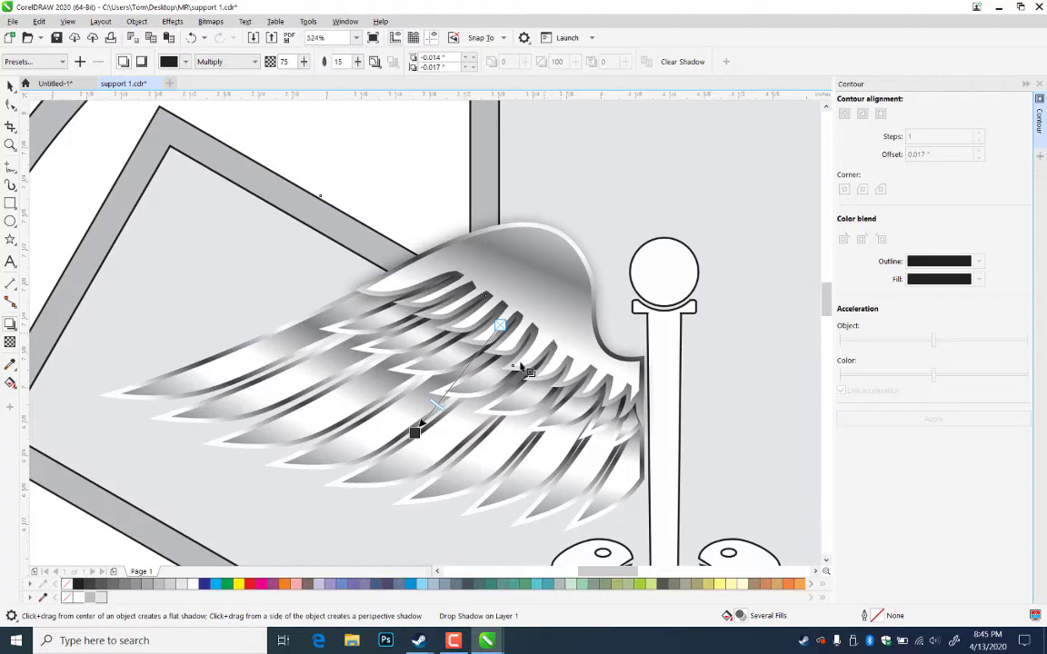
- Switch the drawing display to Wireframe and clear the selection
click(10, 85)
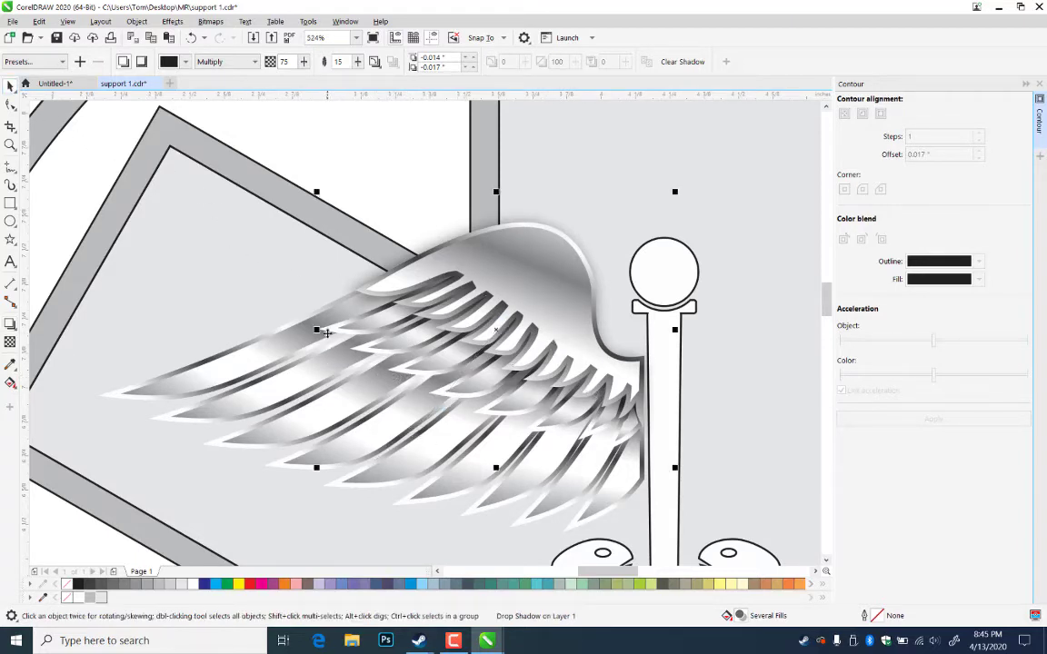
key(alt+v)
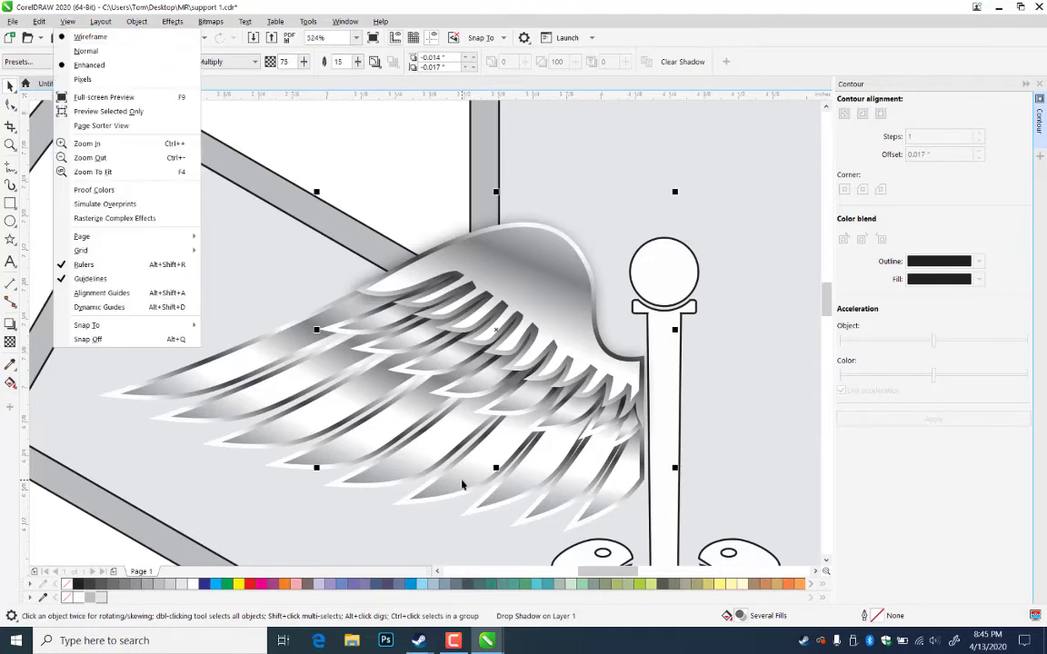
key(w)
key(space)
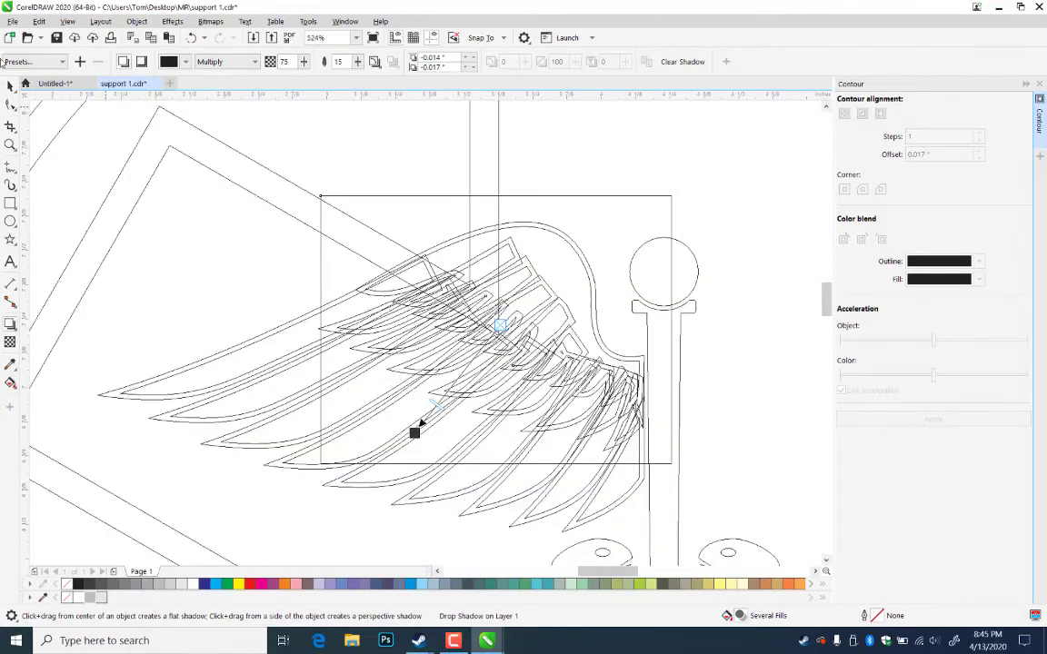
key(space)
click(230, 301)
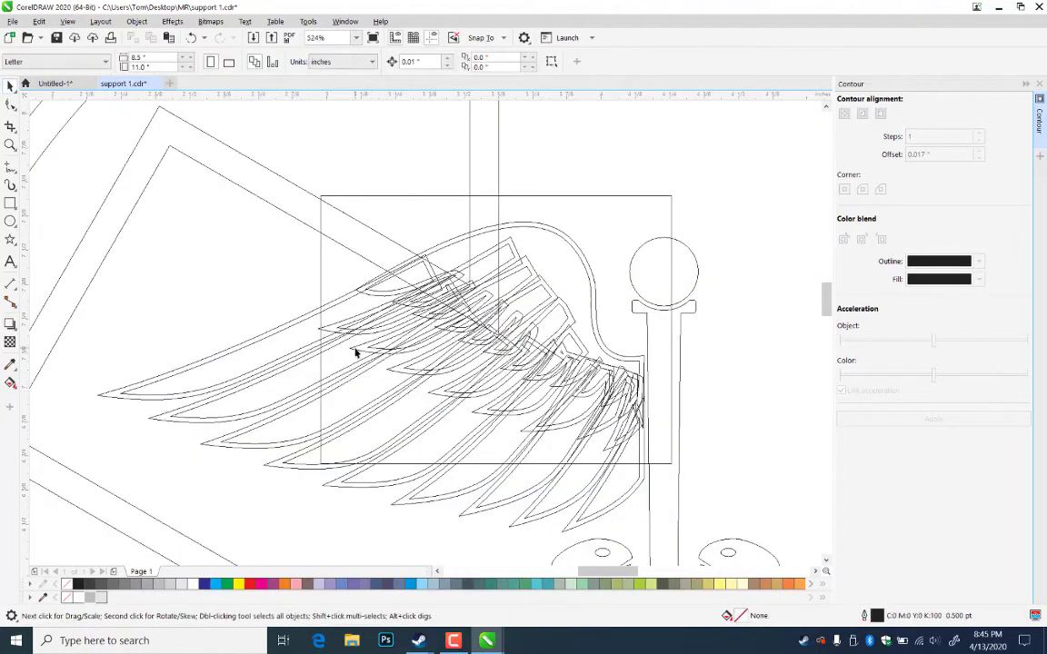
- Copy the upper section's drop shadow effect onto the wing's middle feather group
click(355, 353)
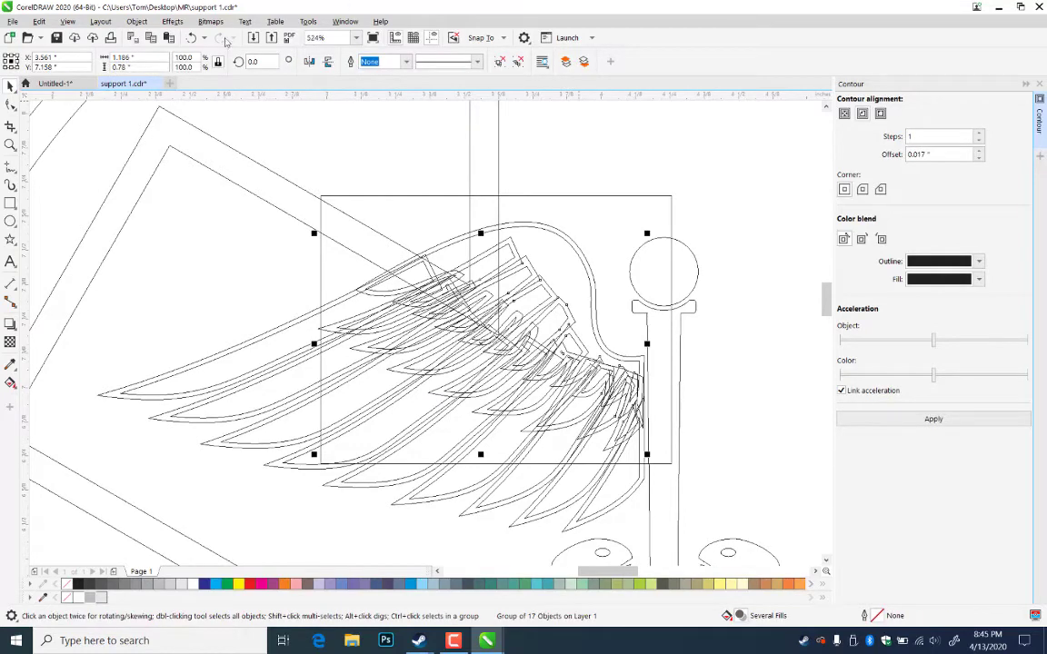
click(137, 22)
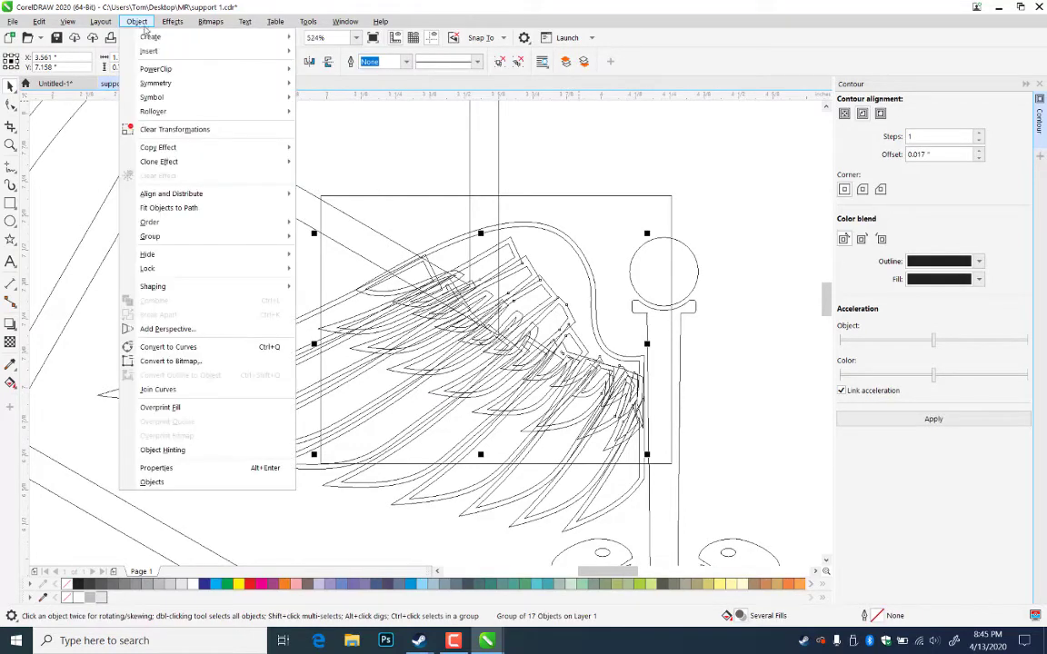
mouse_move(173, 21)
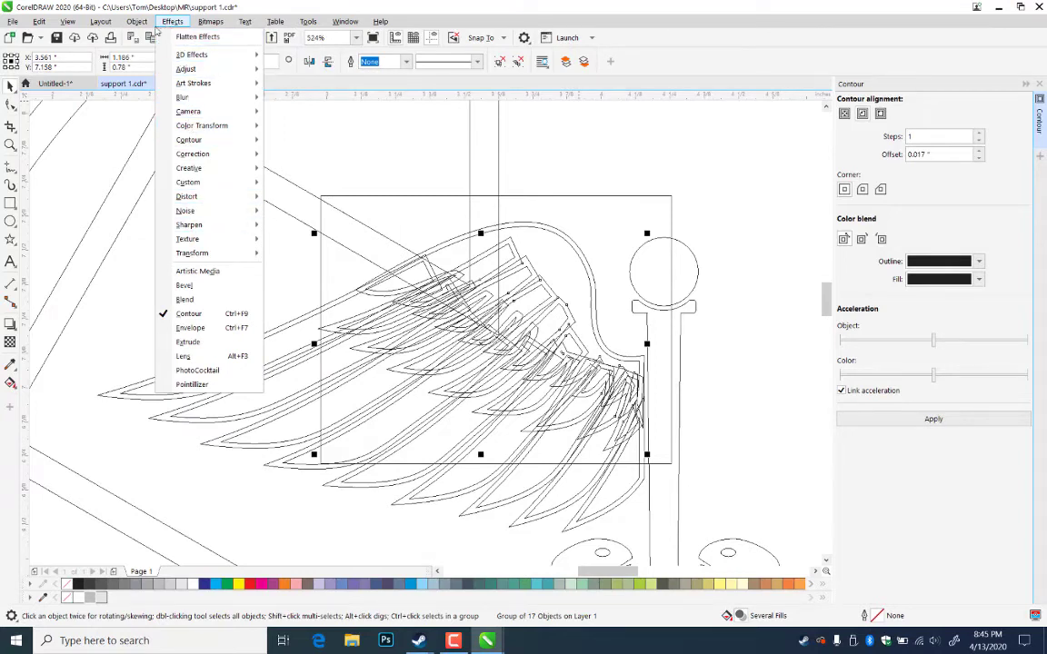
mouse_move(137, 22)
mouse_move(160, 148)
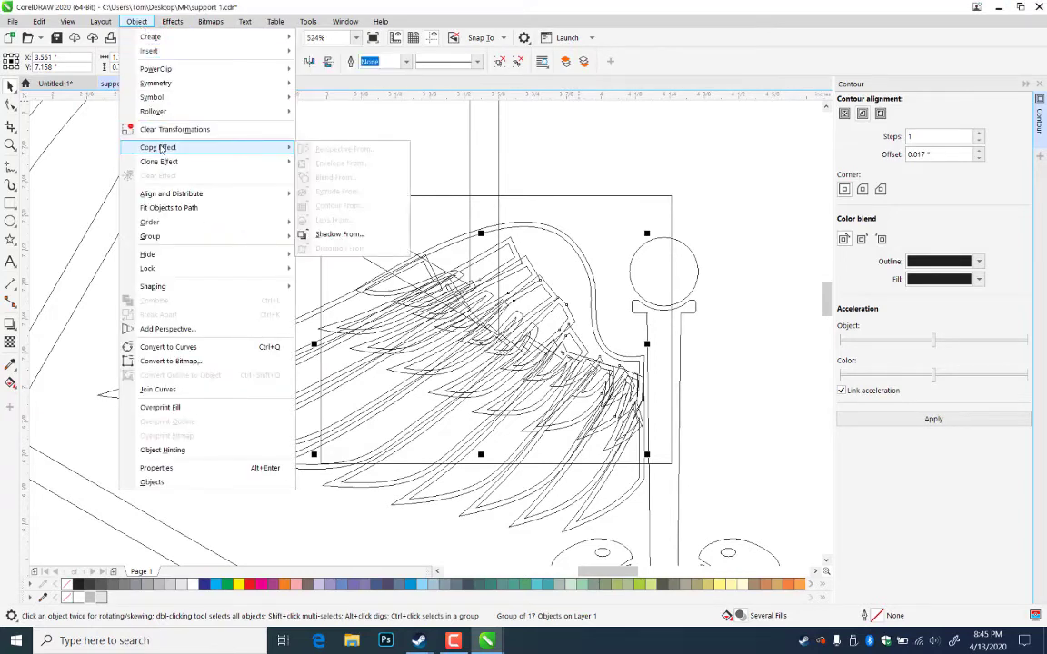
click(338, 233)
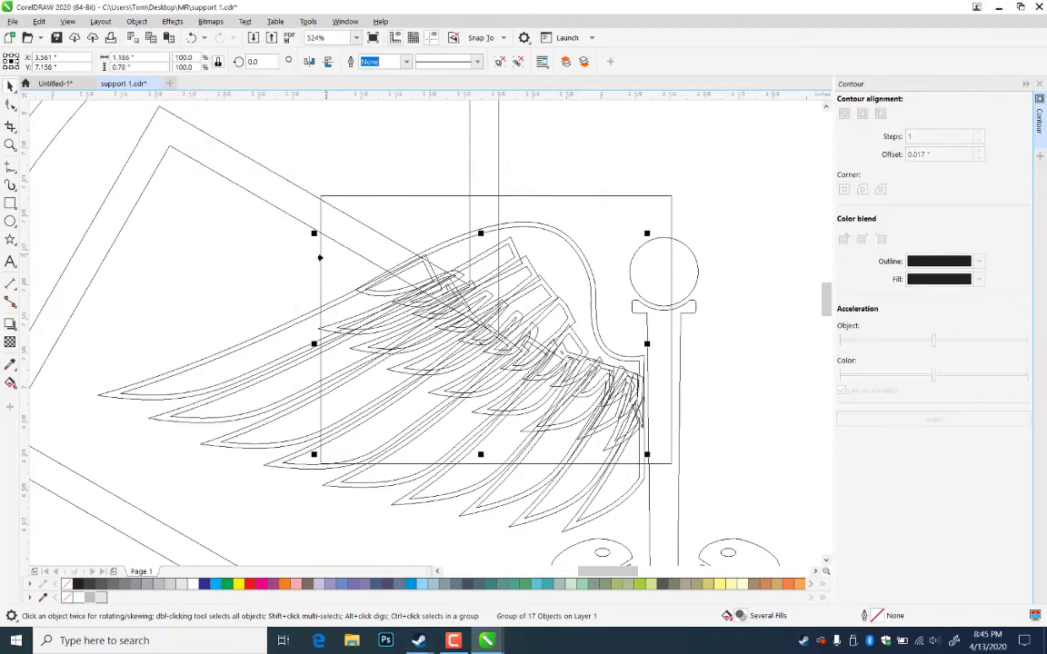
click(318, 262)
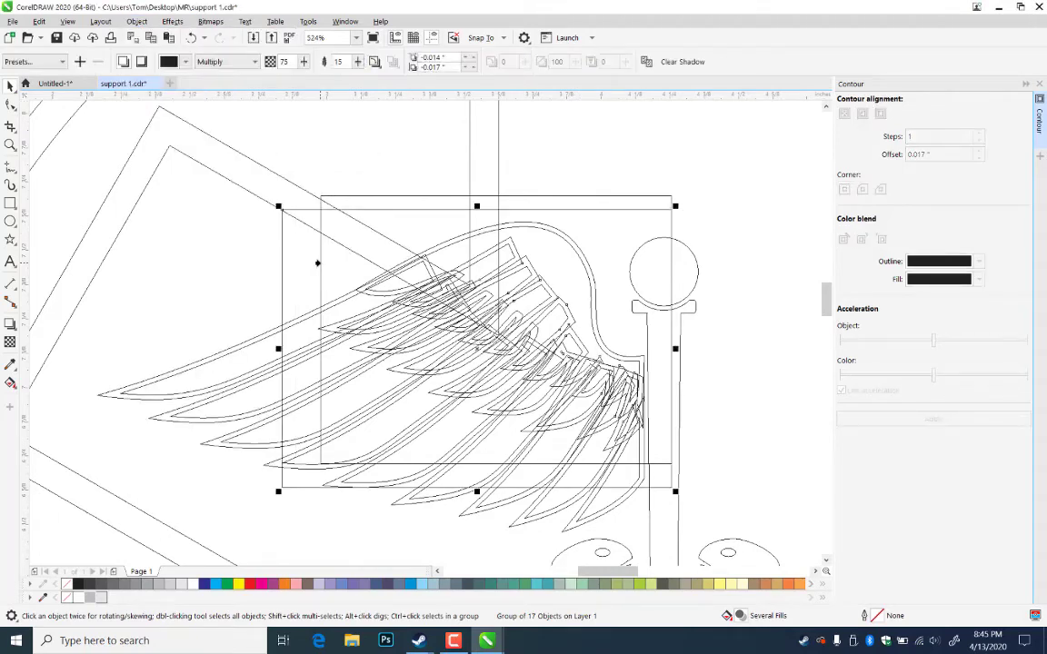
- Copy the middle feather group's drop shadow effect onto the group of long outer feathers and clear the selection
click(167, 375)
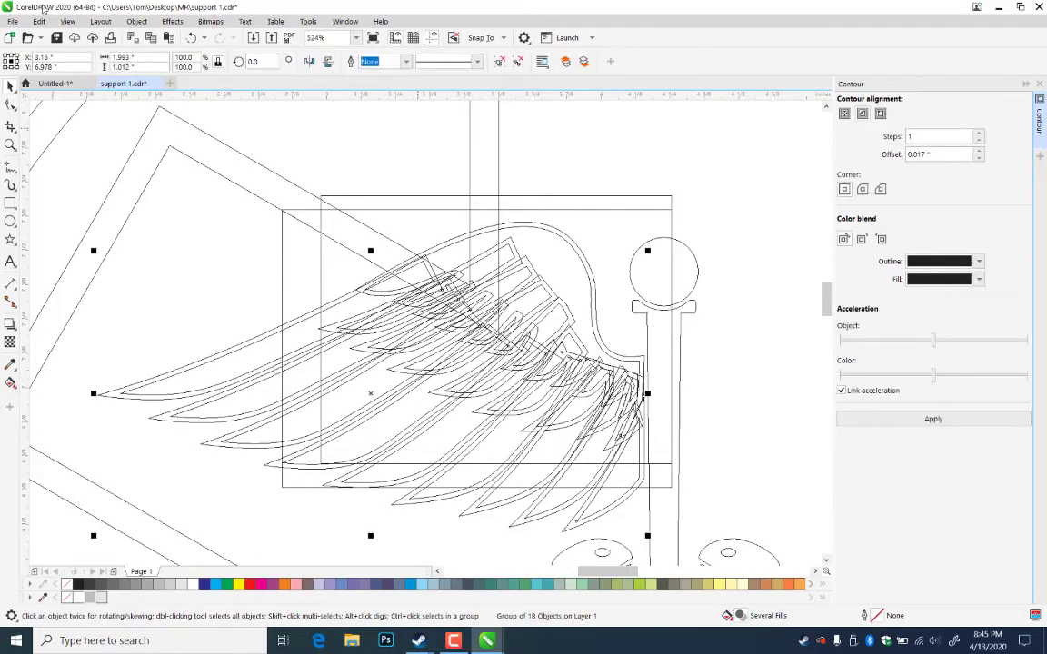
click(136, 22)
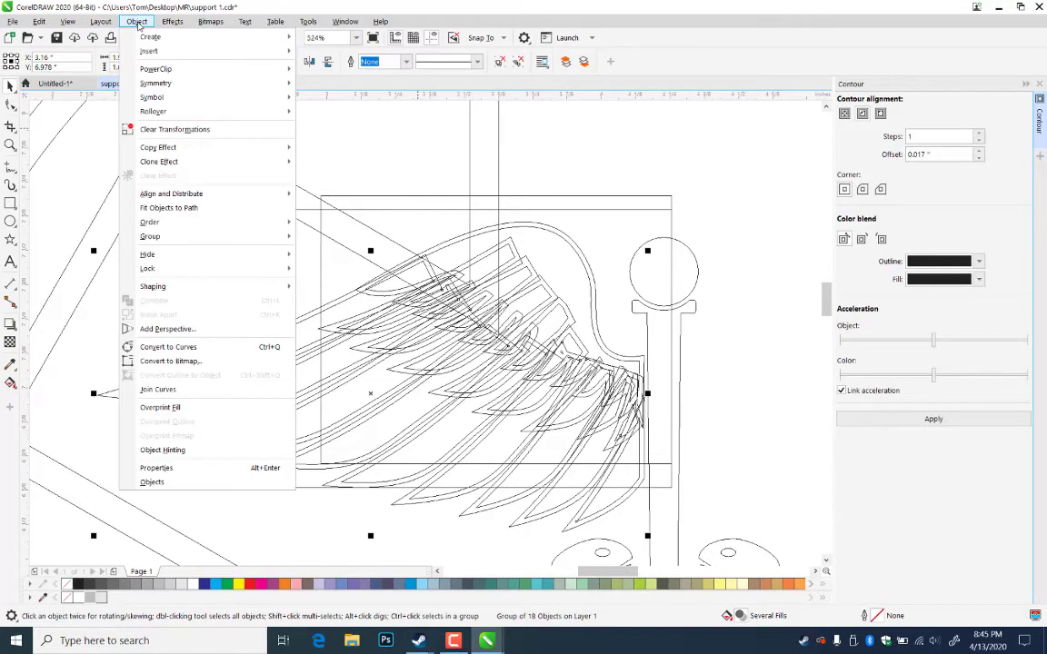
mouse_move(188, 149)
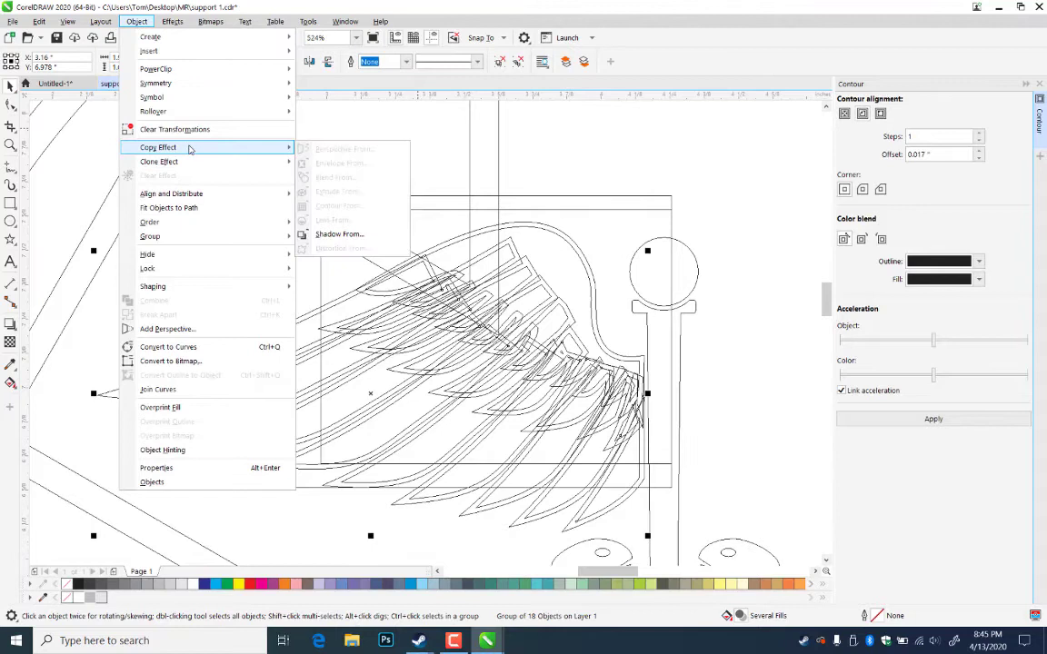
click(338, 234)
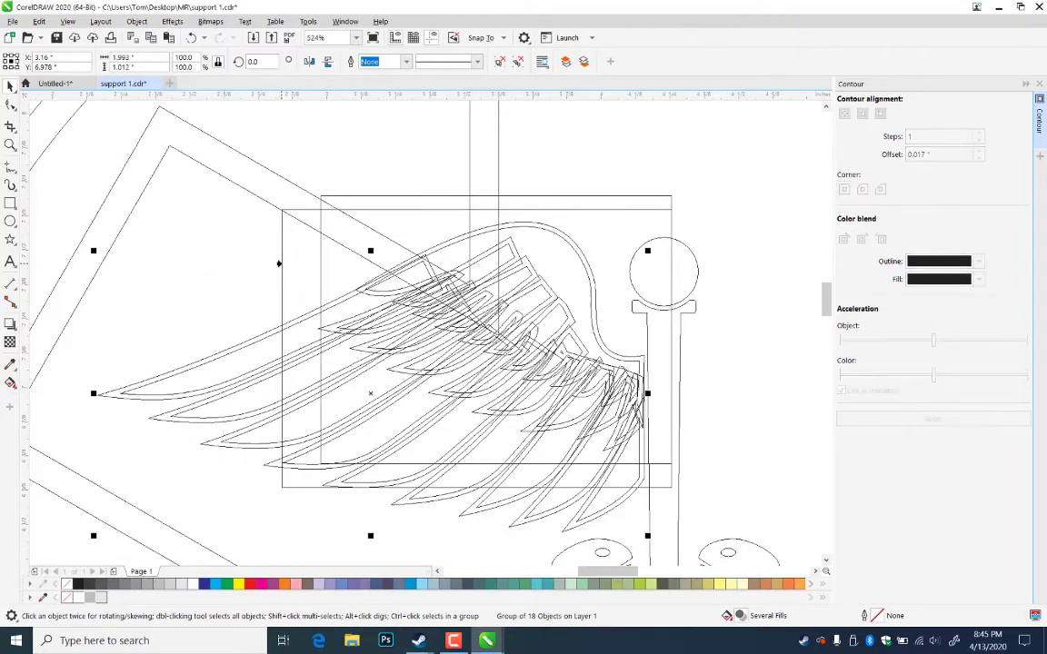
click(281, 263)
click(355, 159)
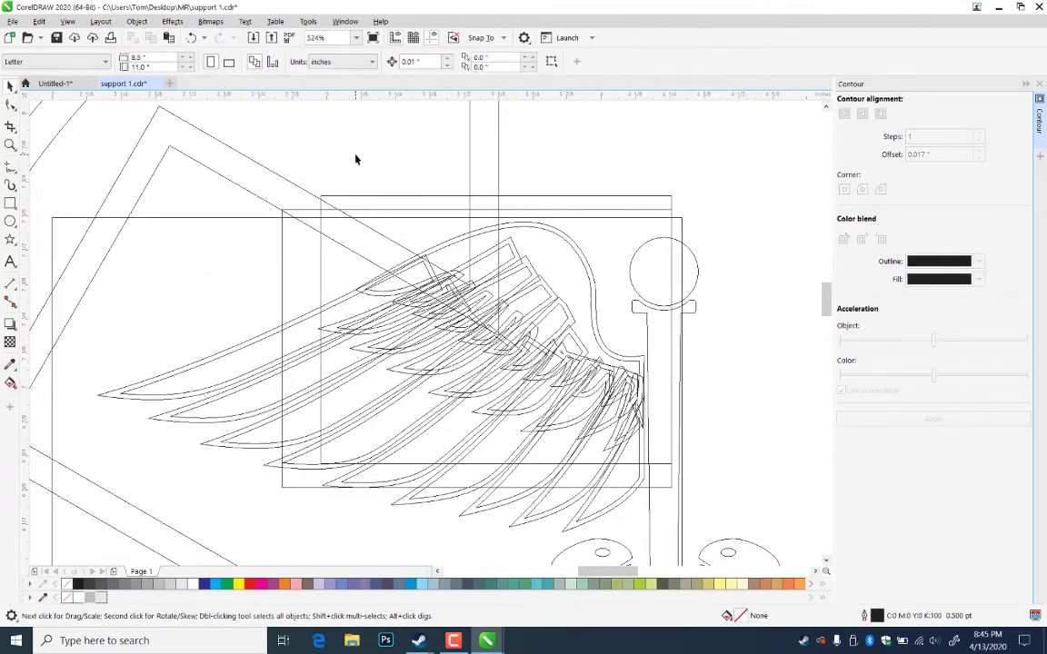
- Return the drawing display to Enhanced view
key(alt+v)
key(e)
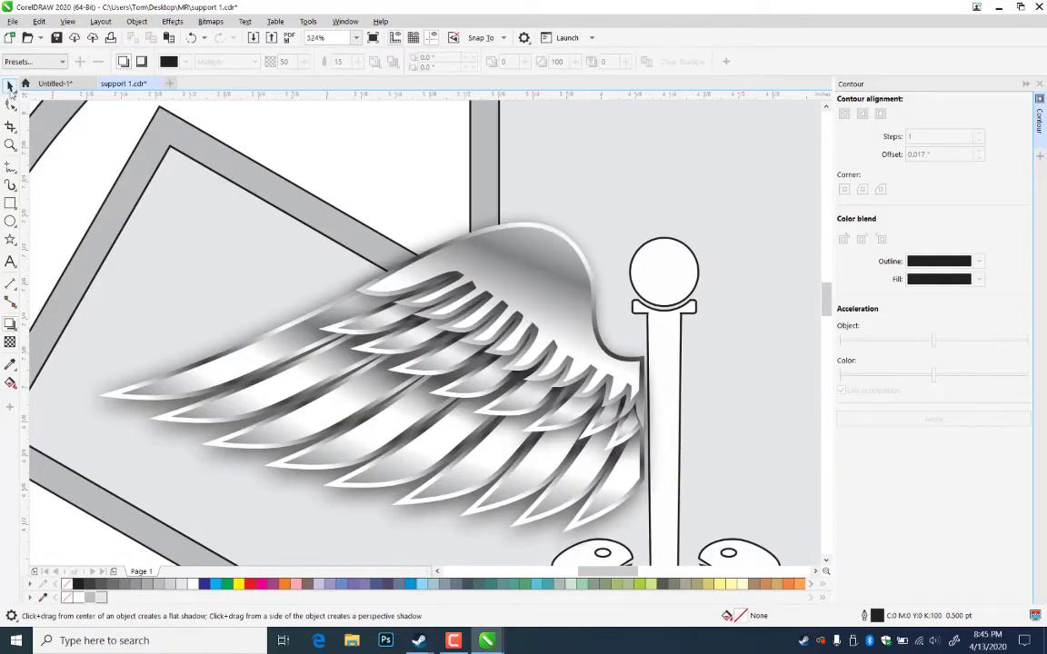
key(space)
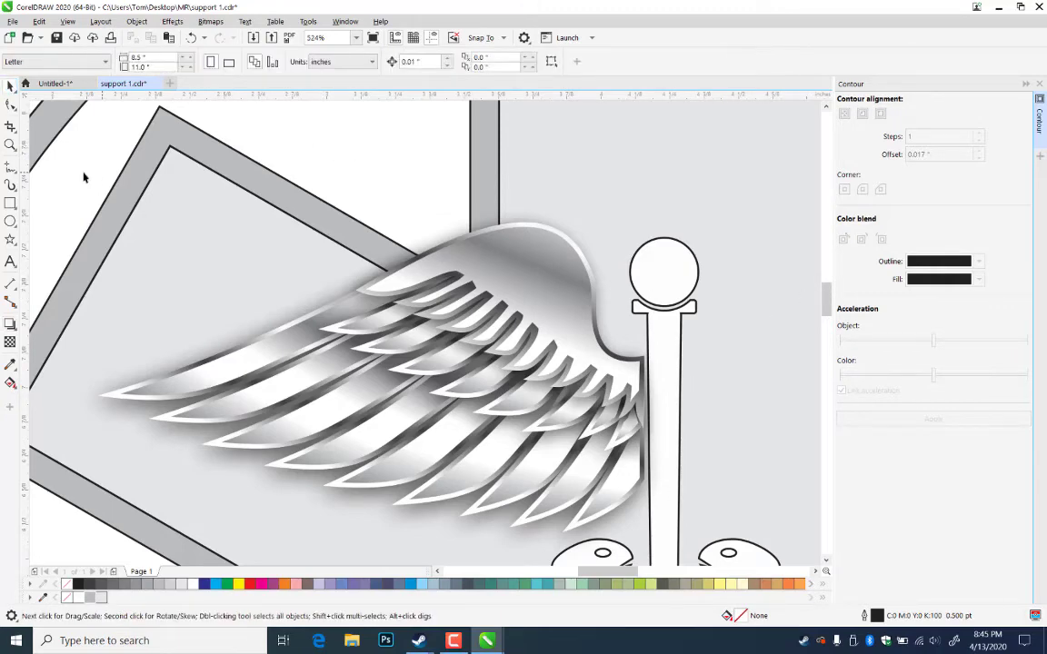
- Examine which caduceus parts are separate objects by selecting the staff alone and together with its top ball
click(10, 144)
right_click(808, 514)
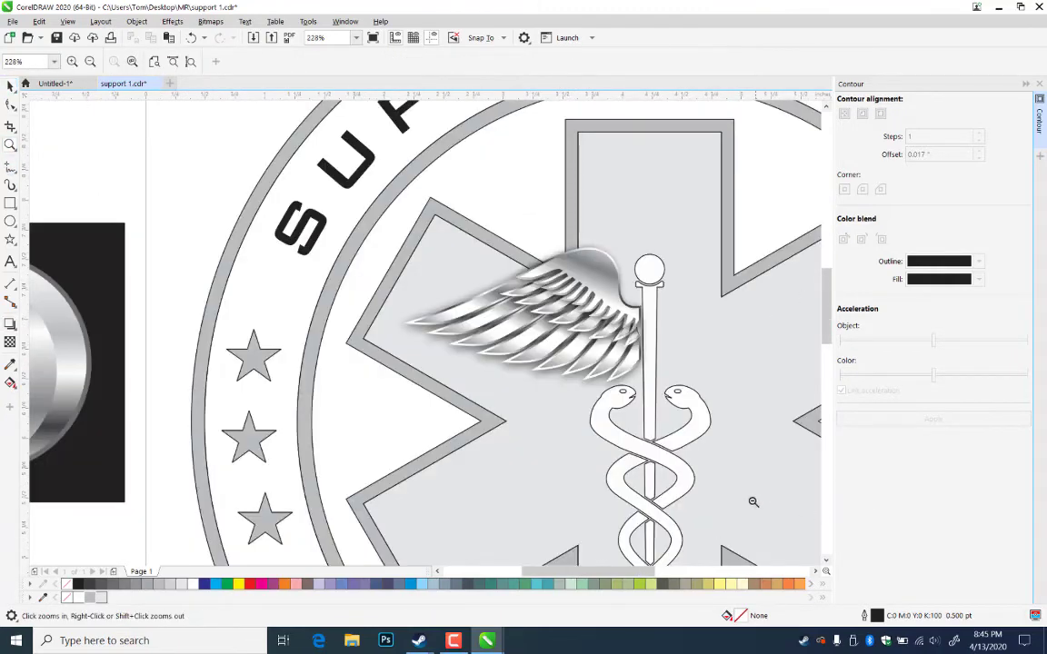
scroll(755, 477, down, 4)
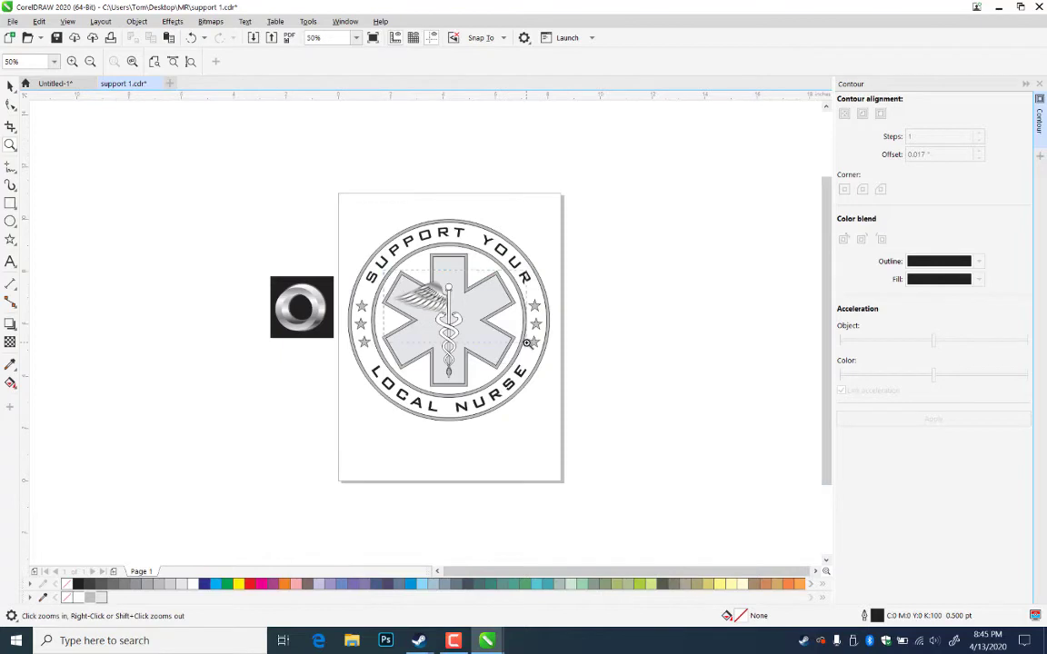
drag(527, 343, 527, 342)
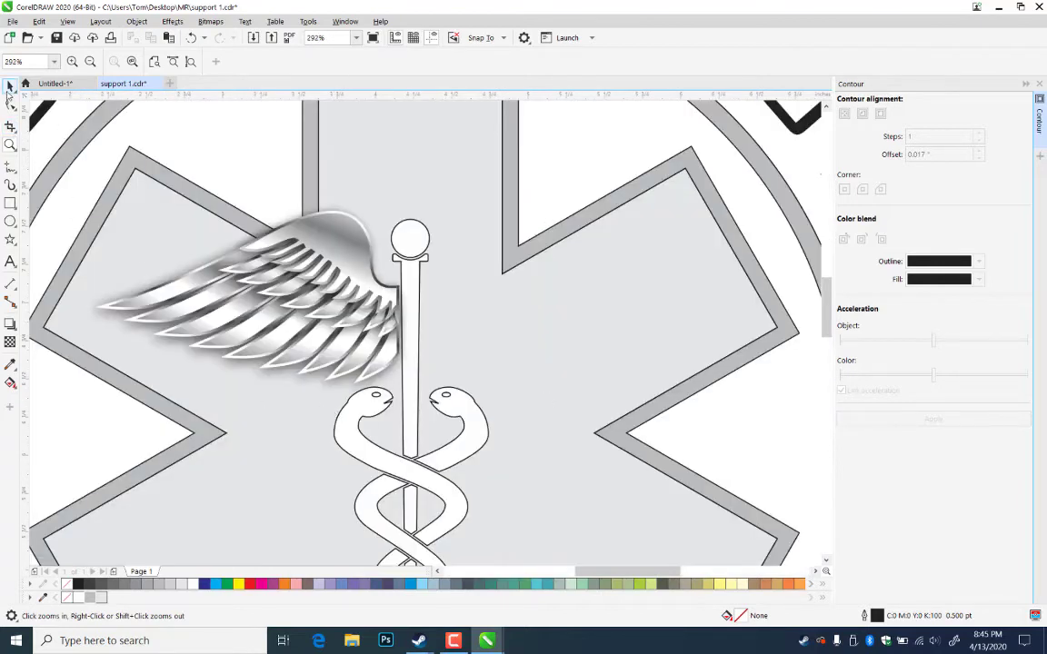
click(10, 85)
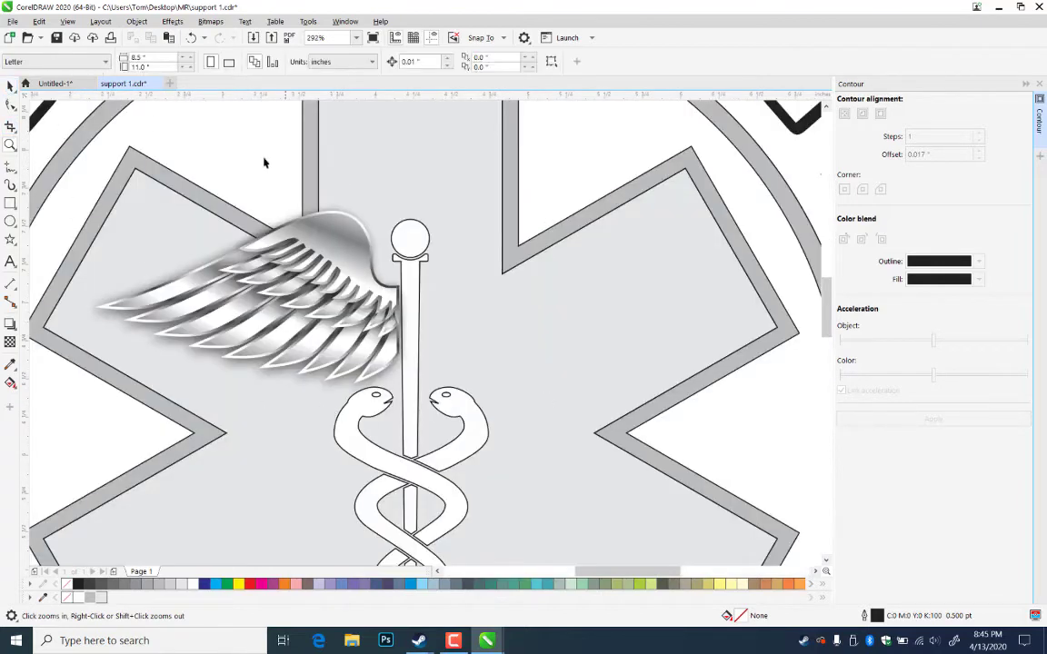
click(411, 252)
key(Escape)
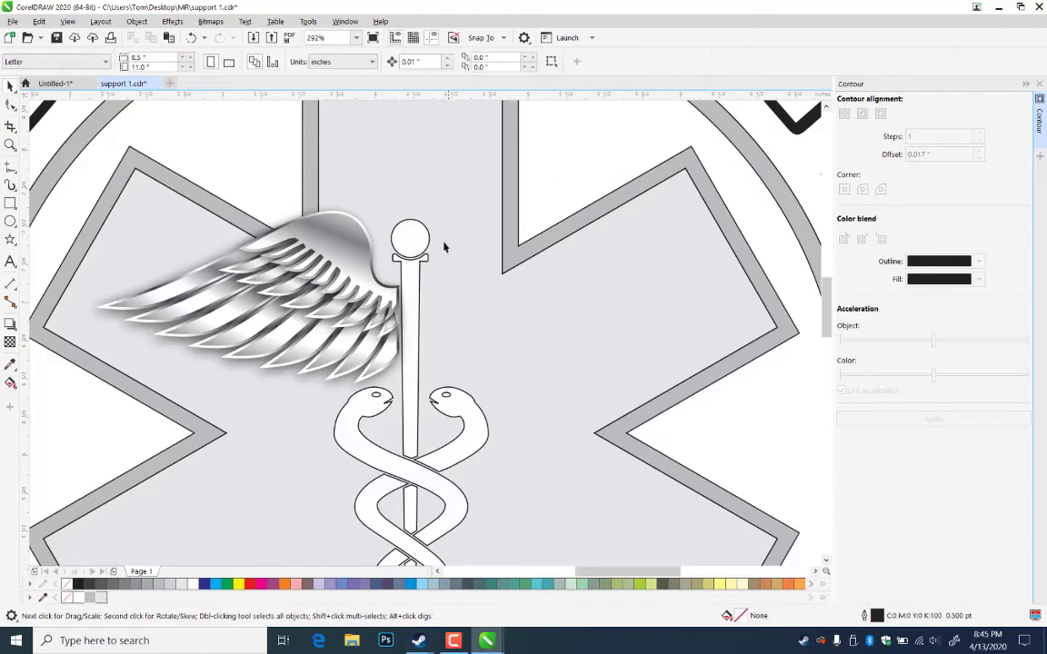
click(431, 246)
click(416, 447)
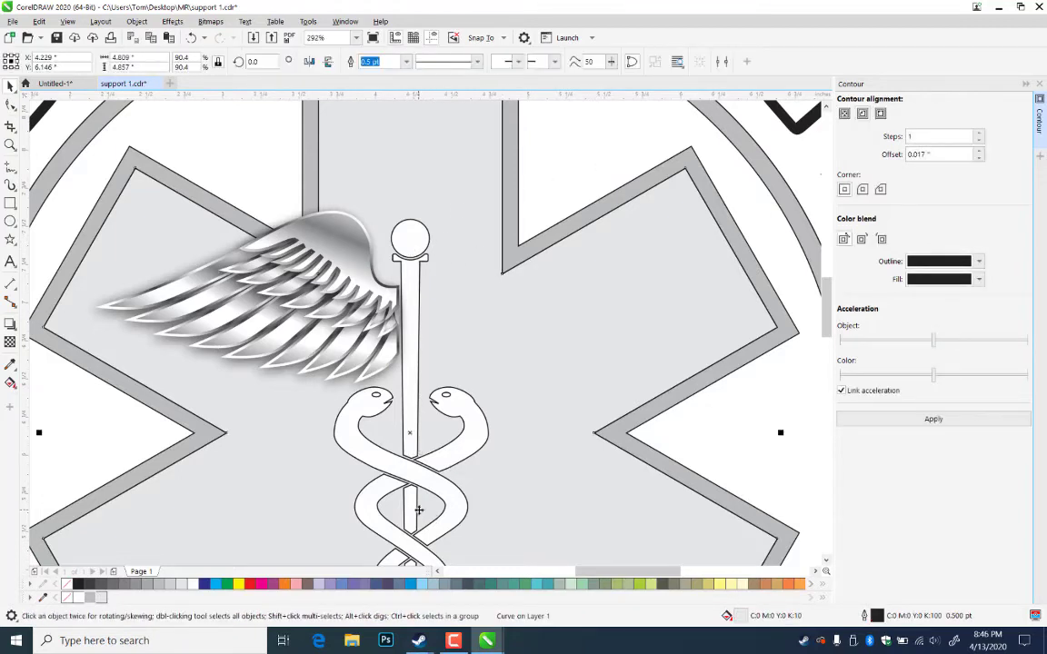
click(411, 496)
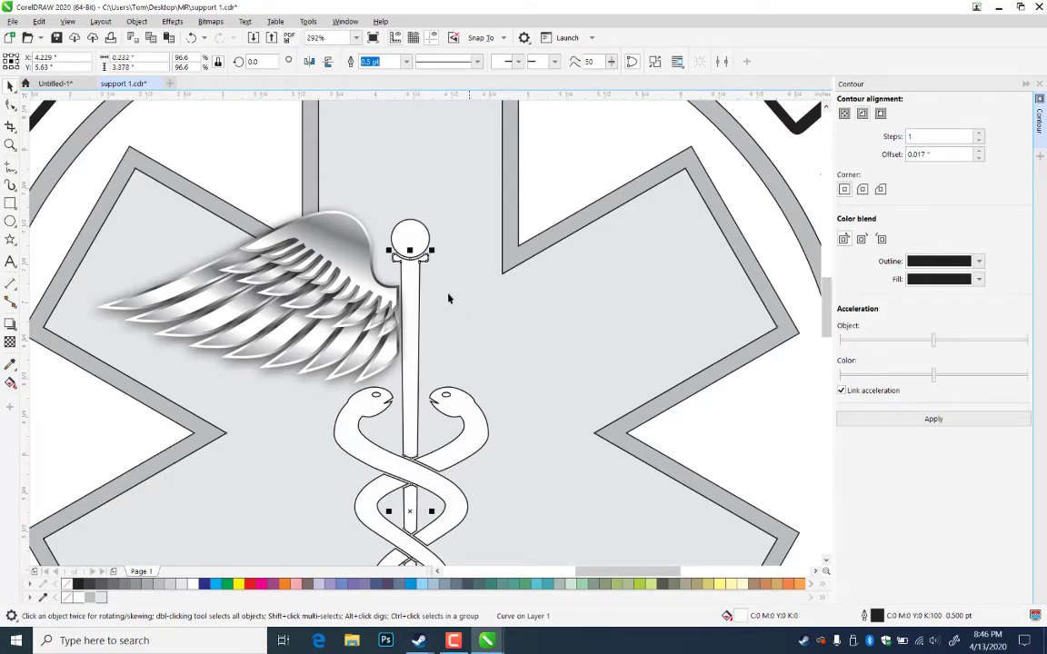
drag(574, 170, 368, 283)
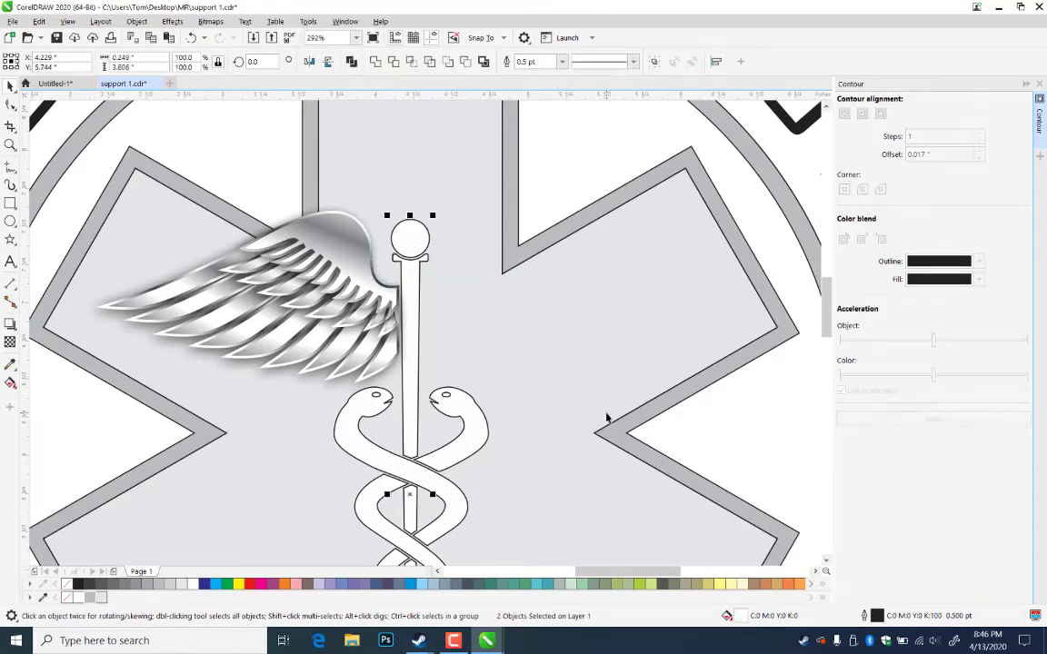
- Examine how the intertwined snakes and staff segments are built by selecting a snake piece and the pieces together, inspecting the crossings down to the tail
click(571, 181)
click(461, 437)
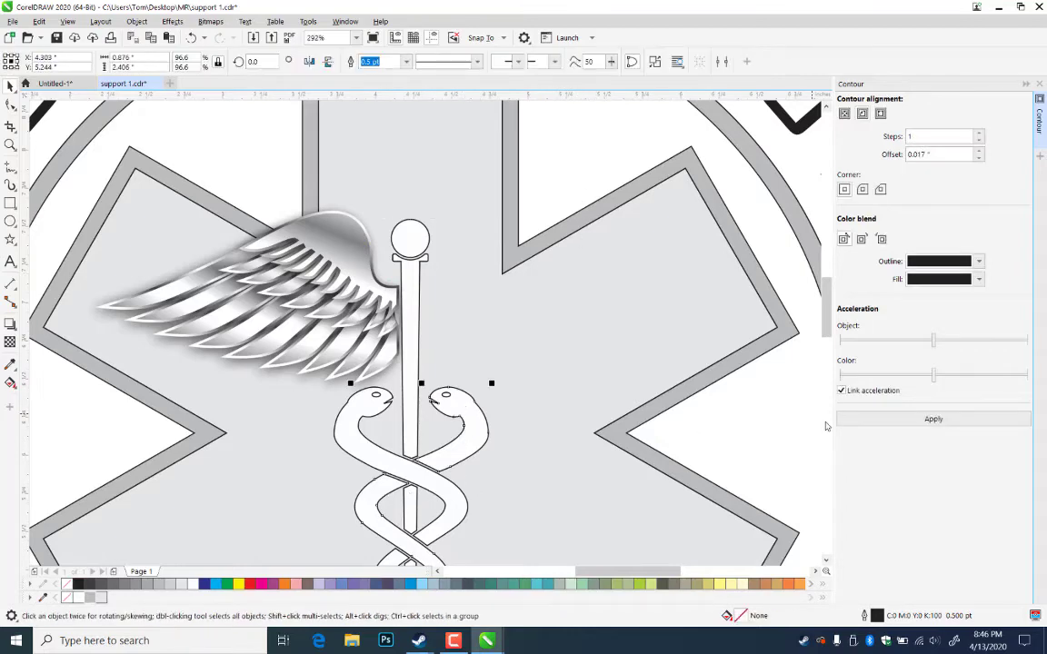
click(760, 363)
mouse_move(470, 470)
mouse_down()
mouse_move(304, 567)
mouse_move(292, 473)
mouse_up()
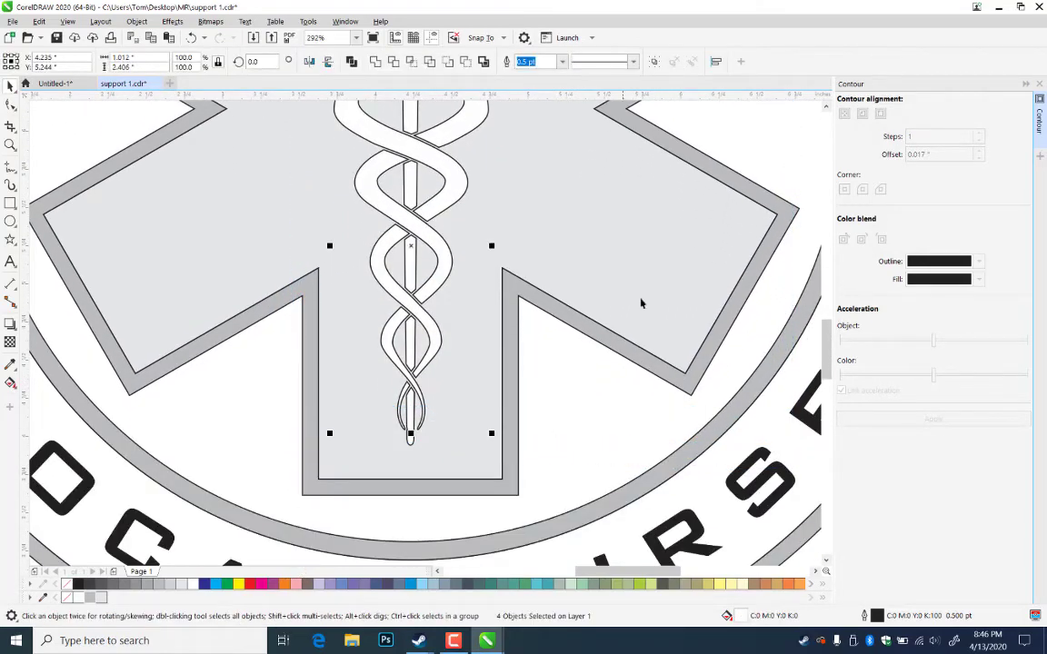
scroll(568, 168, up, 1)
drag(568, 174, 686, 341)
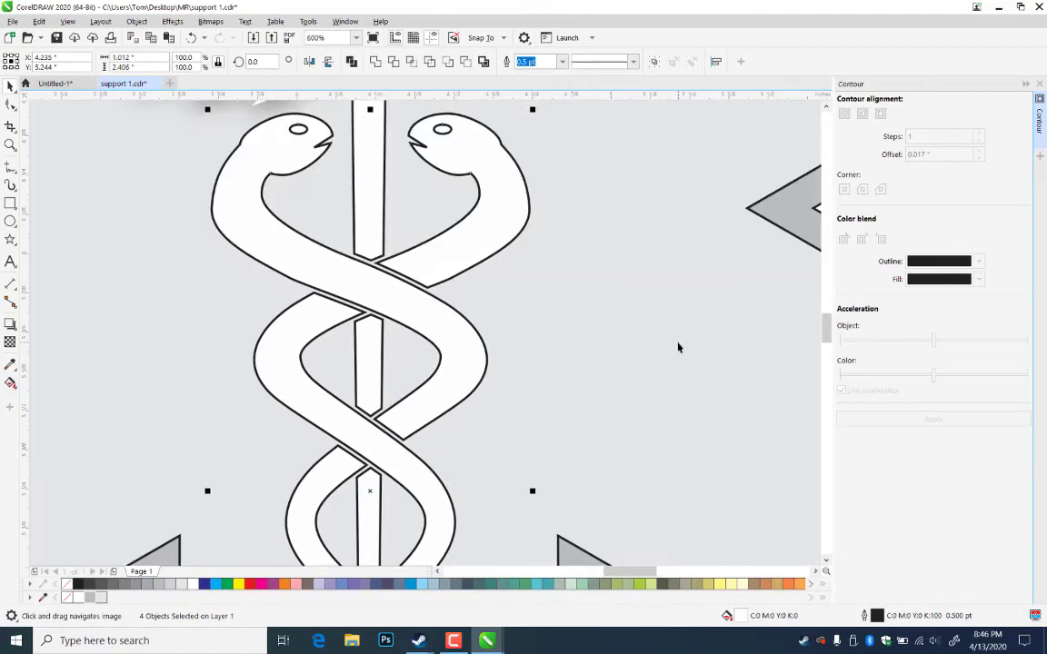
scroll(678, 345, up, 1)
scroll(480, 353, down, 1)
scroll(482, 355, down, 2)
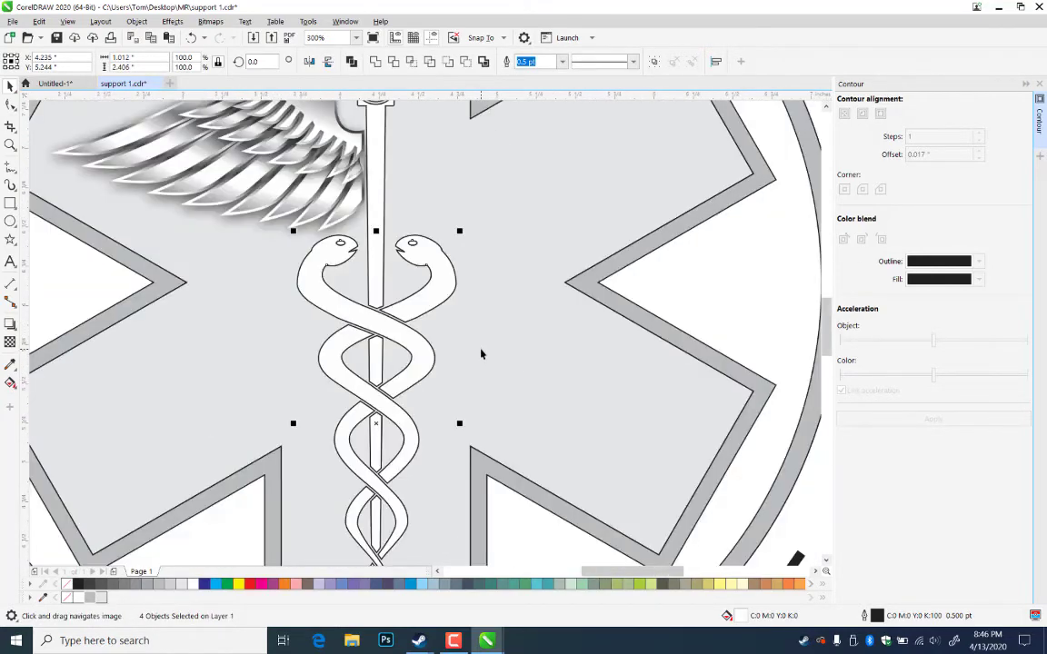
click(542, 253)
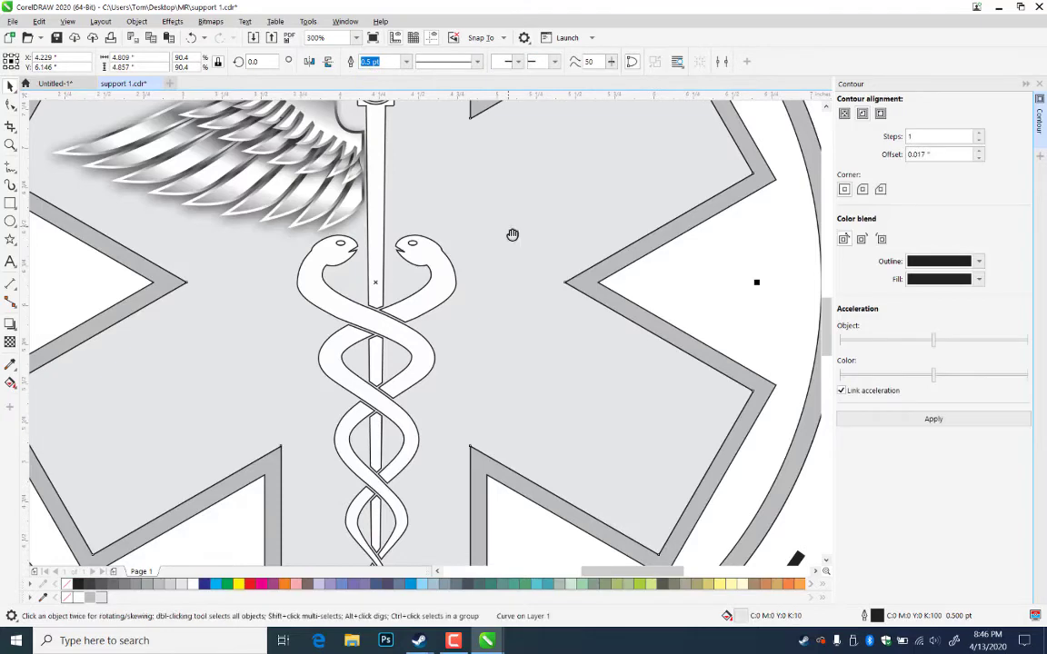
- Create a smaller concentric circle about 0.197" across inside the ball on top of the staff
drag(510, 233, 554, 330)
key(Escape)
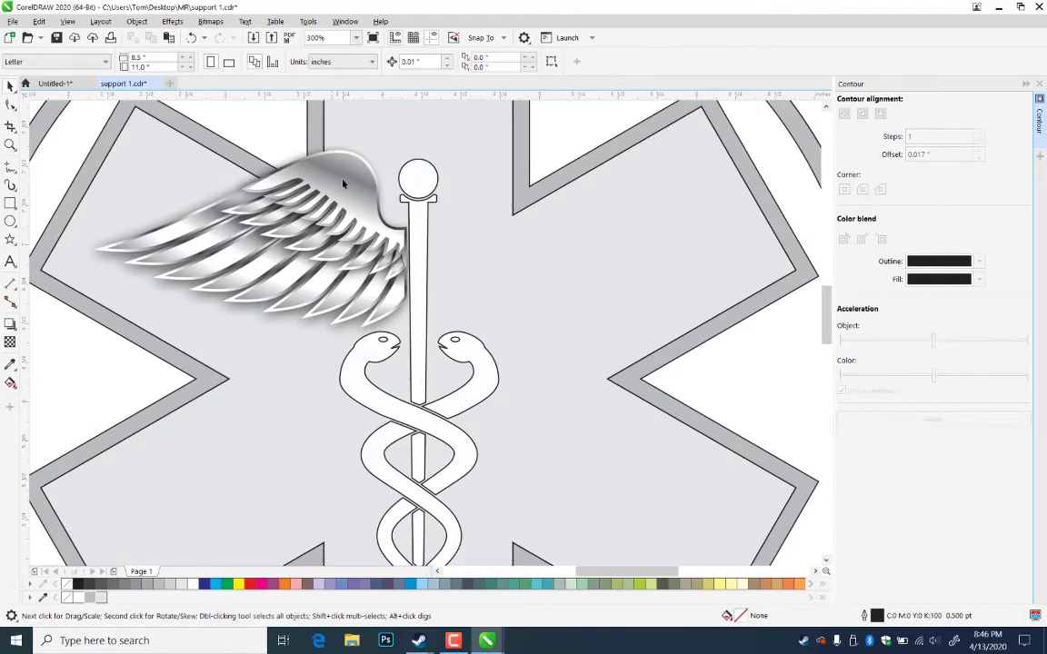
click(398, 167)
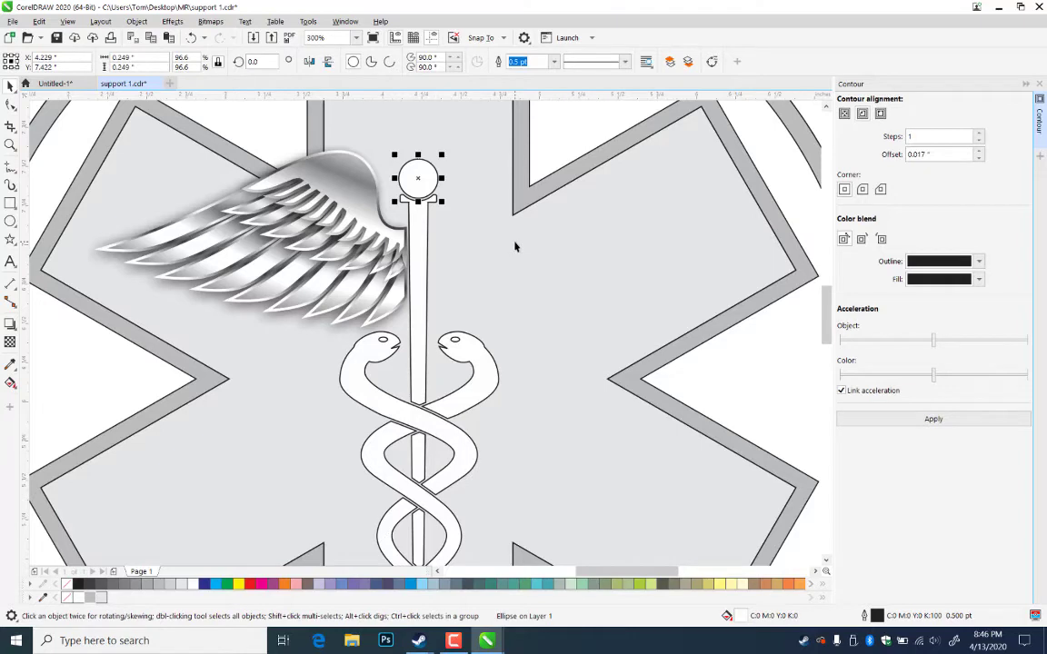
drag(440, 202, 439, 204)
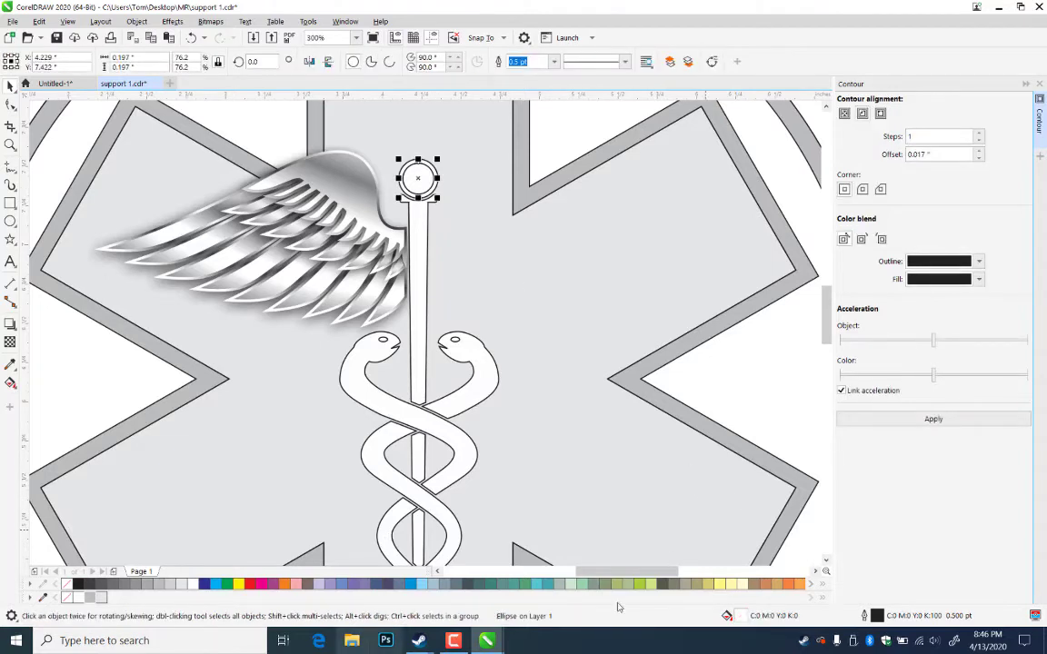
double_click(744, 617)
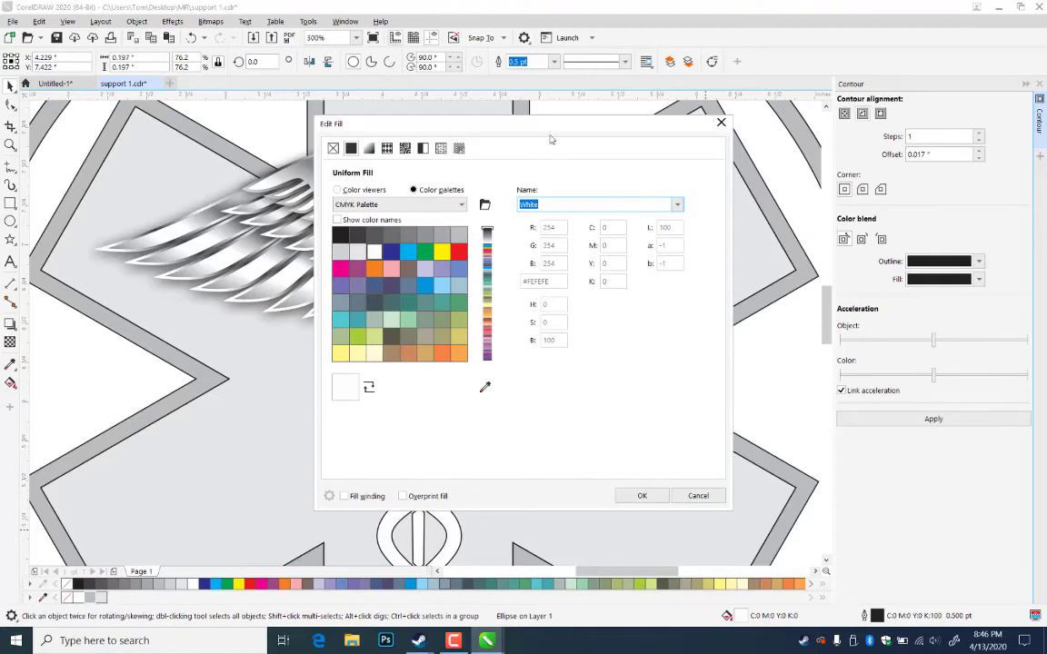
drag(550, 139, 749, 156)
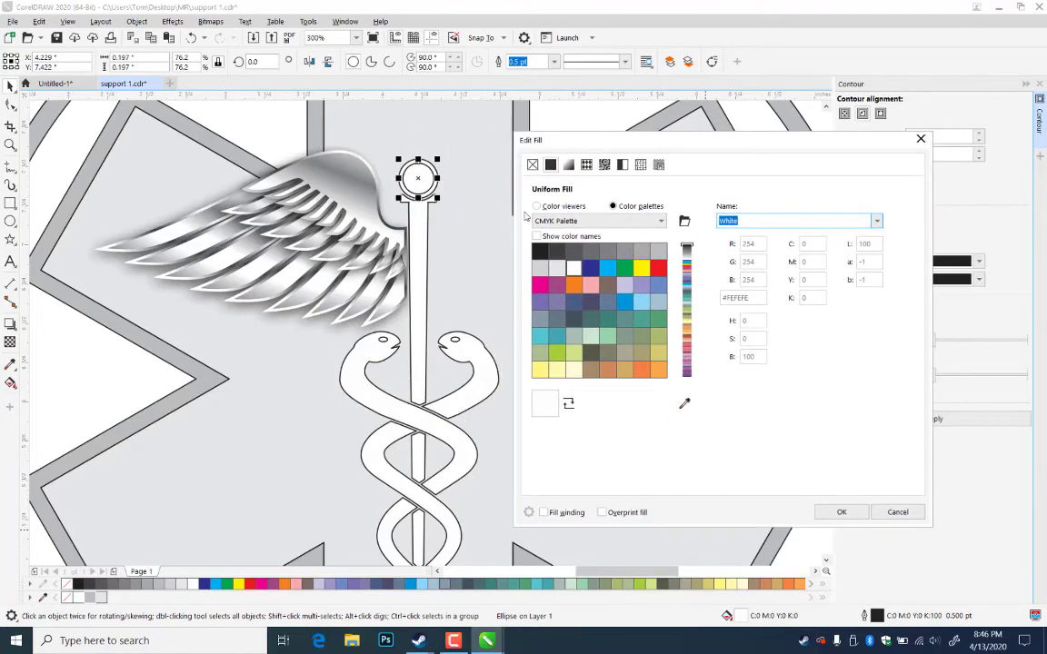
click(568, 165)
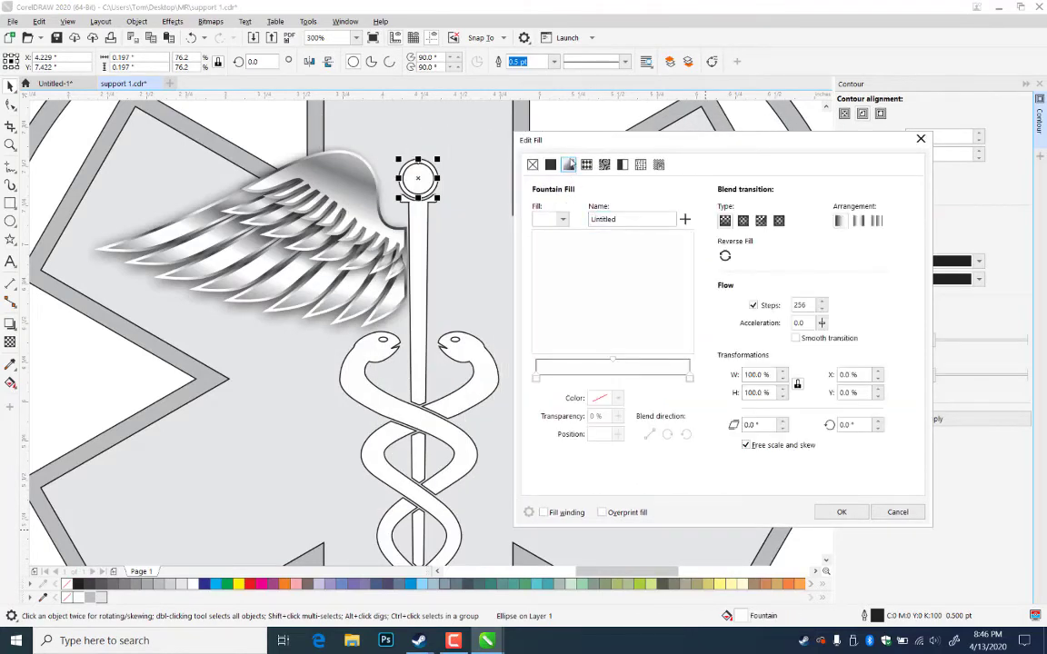
click(563, 221)
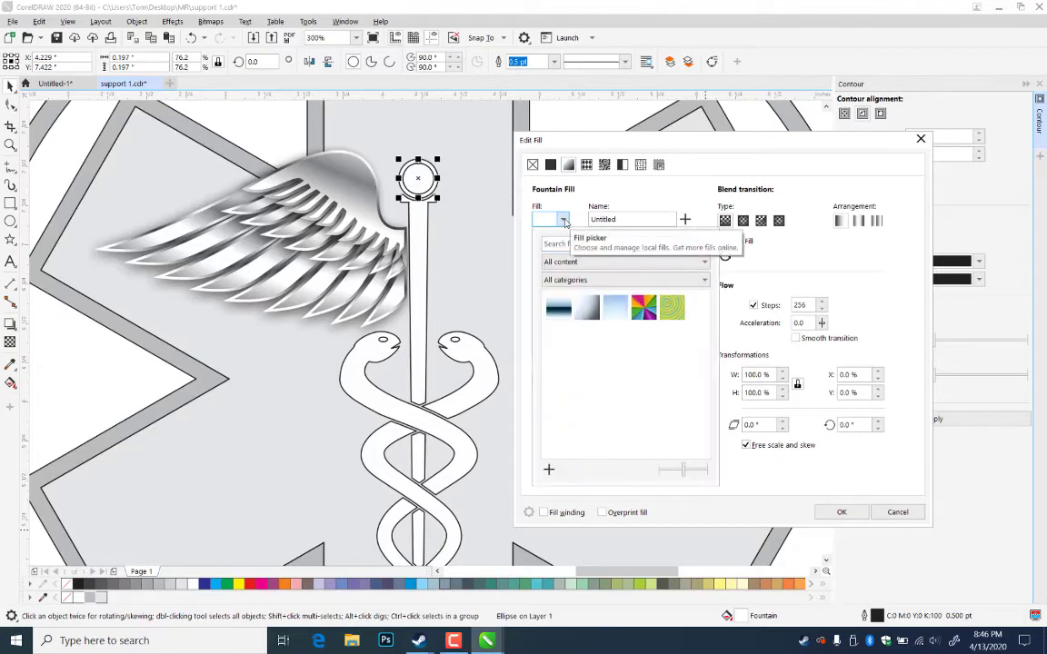
click(673, 196)
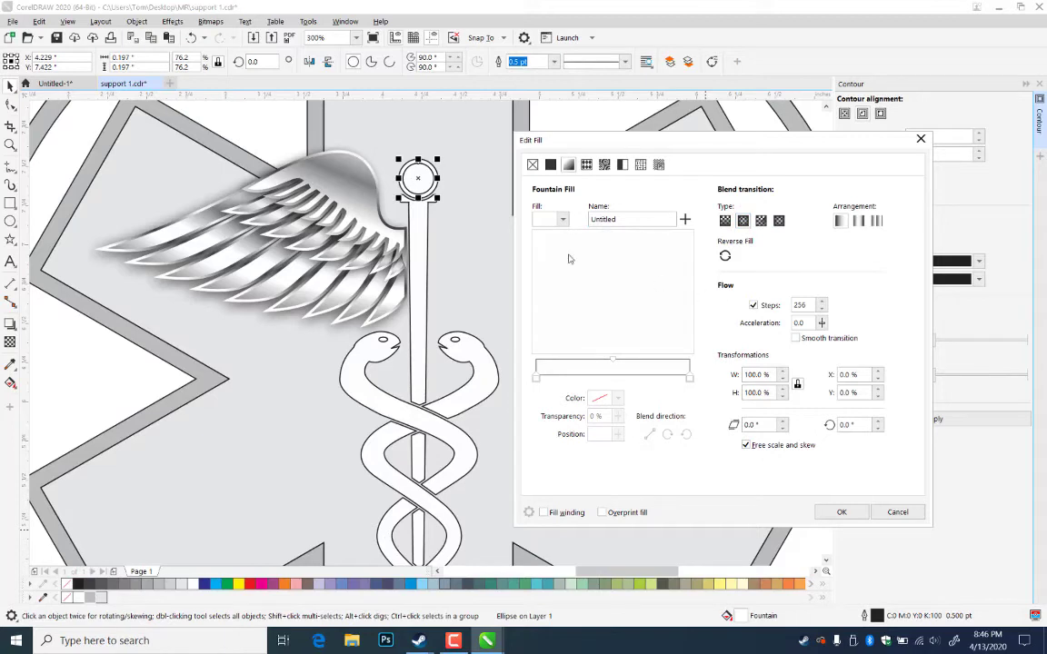
click(537, 380)
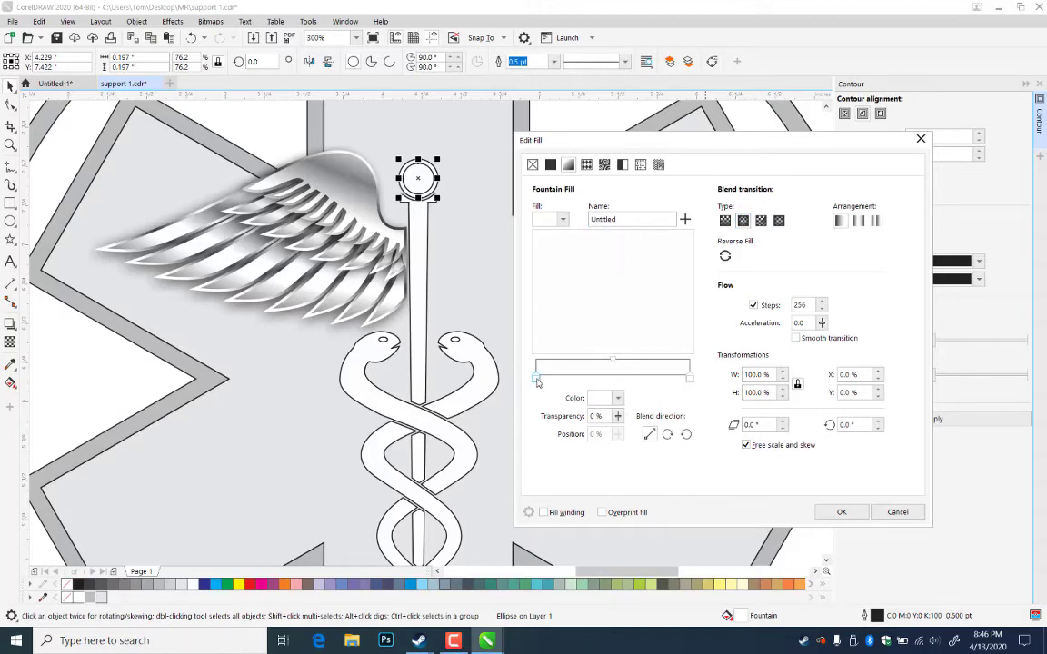
click(618, 399)
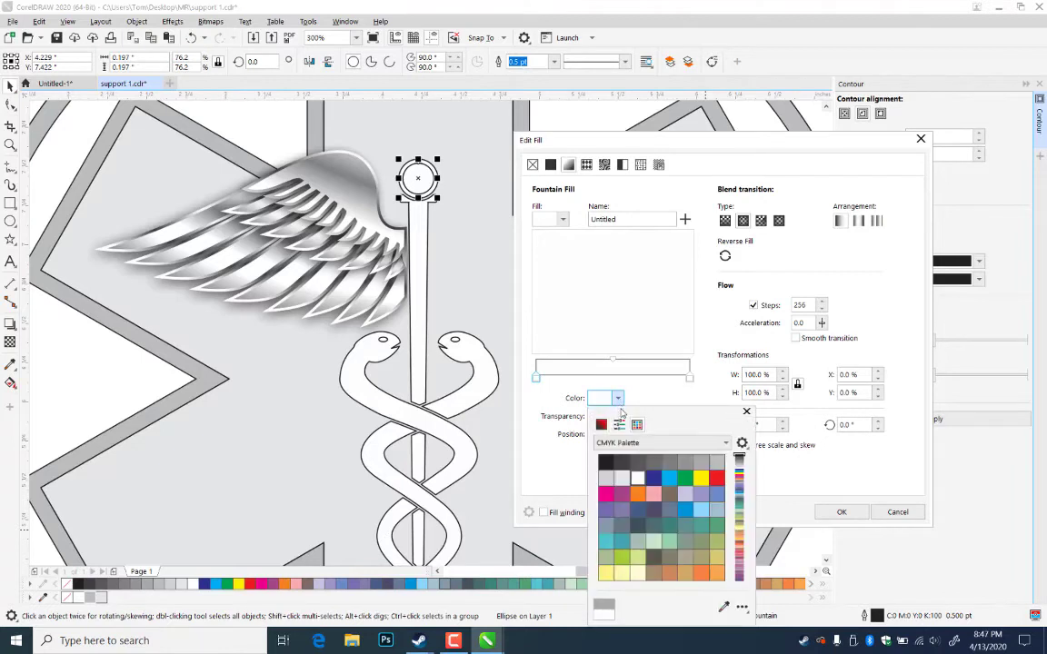
click(723, 609)
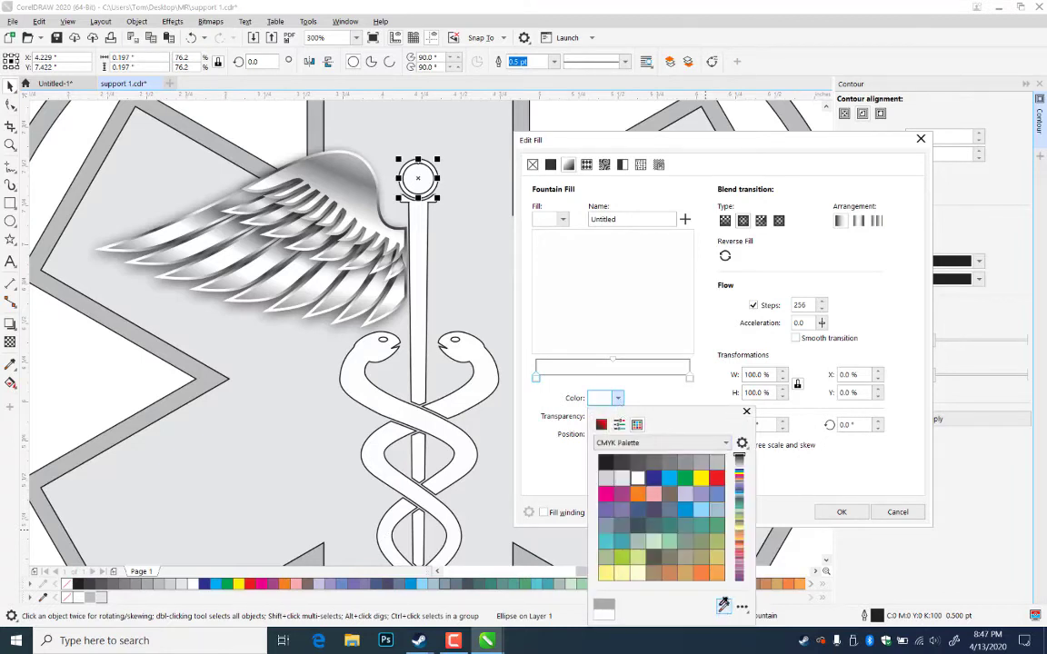
click(330, 164)
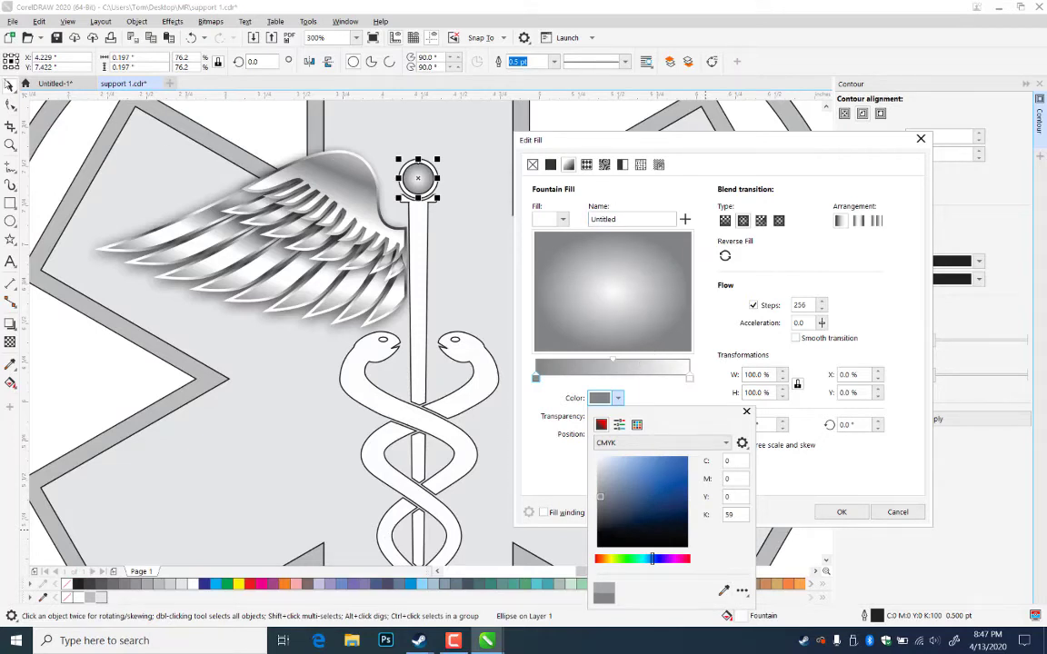
key(Escape)
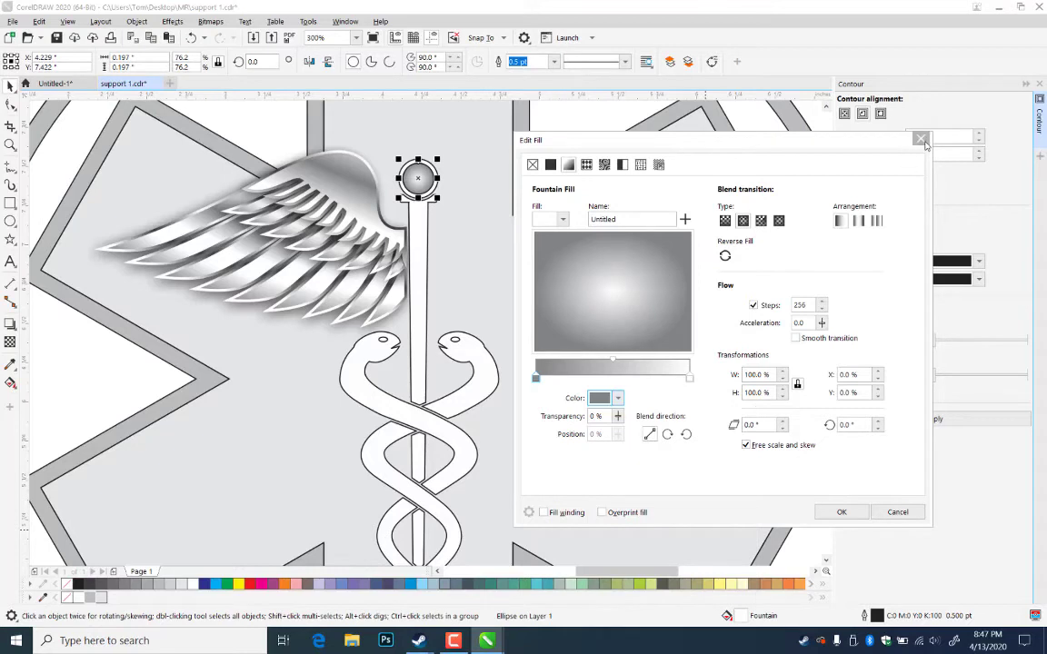
key(Escape)
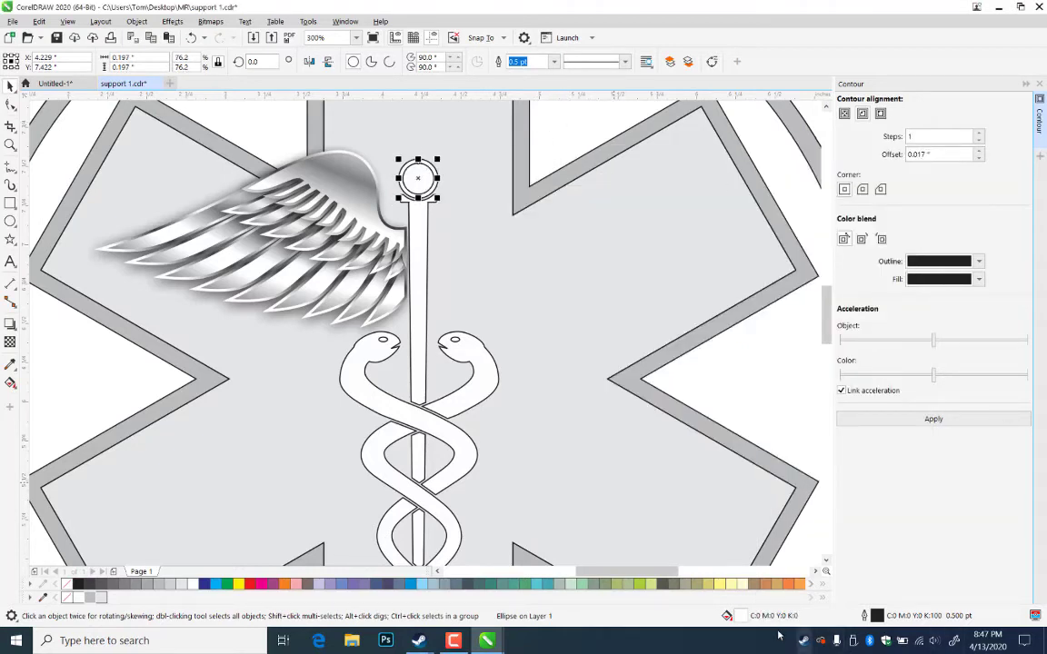
- Give the inner circle an elliptical fountain fill, setting its start node to a sampled grey of C53 M44 Y42 K7
double_click(740, 615)
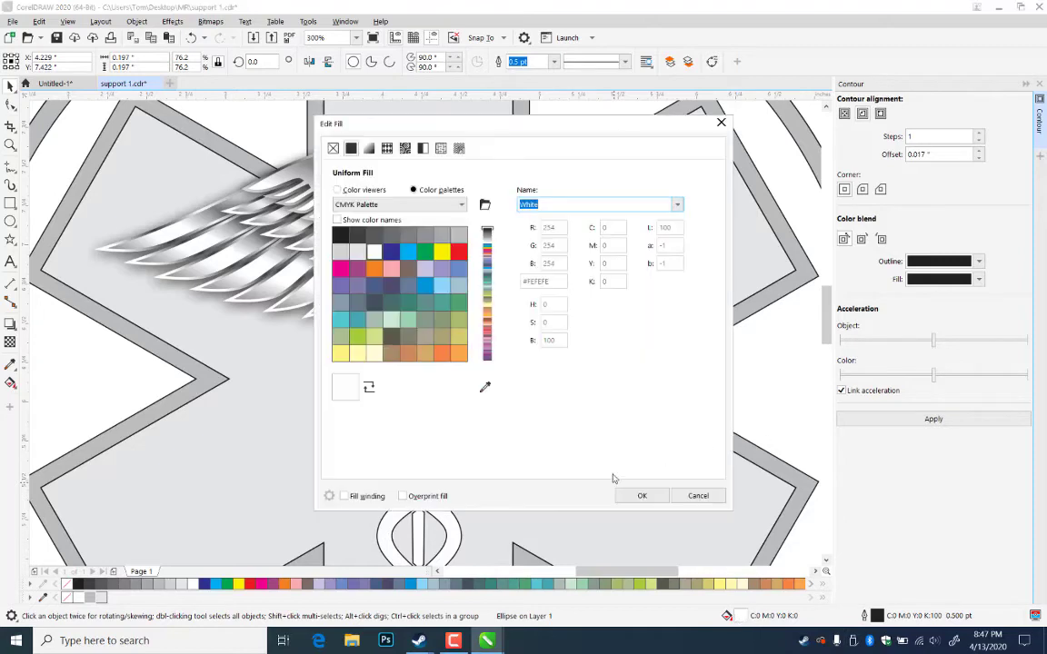
drag(519, 128, 759, 130)
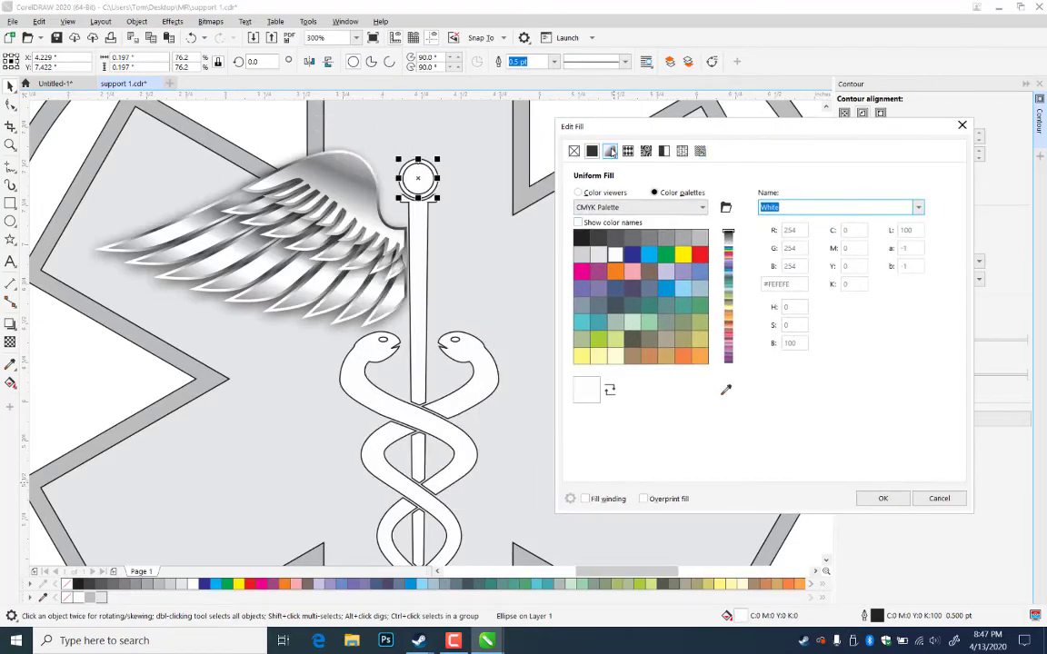
click(609, 151)
click(784, 207)
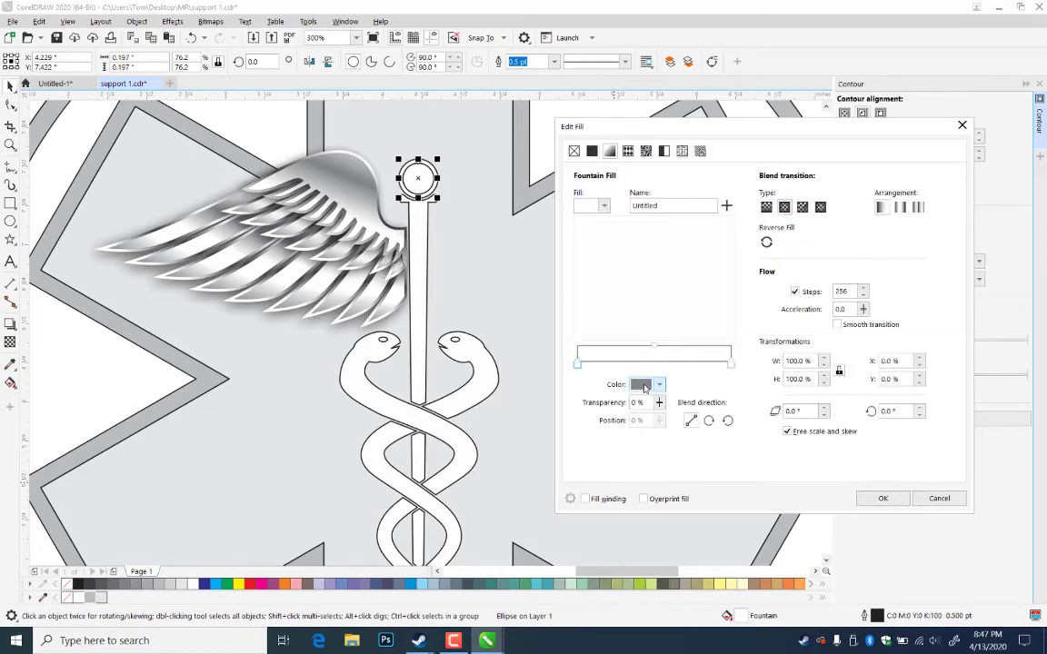
click(578, 364)
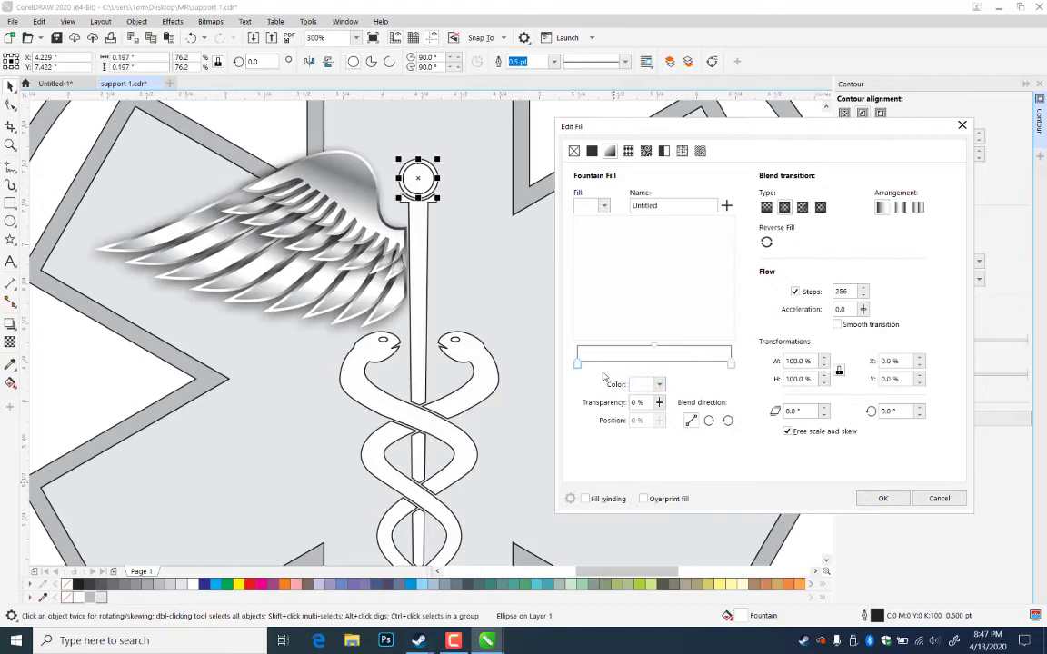
click(662, 386)
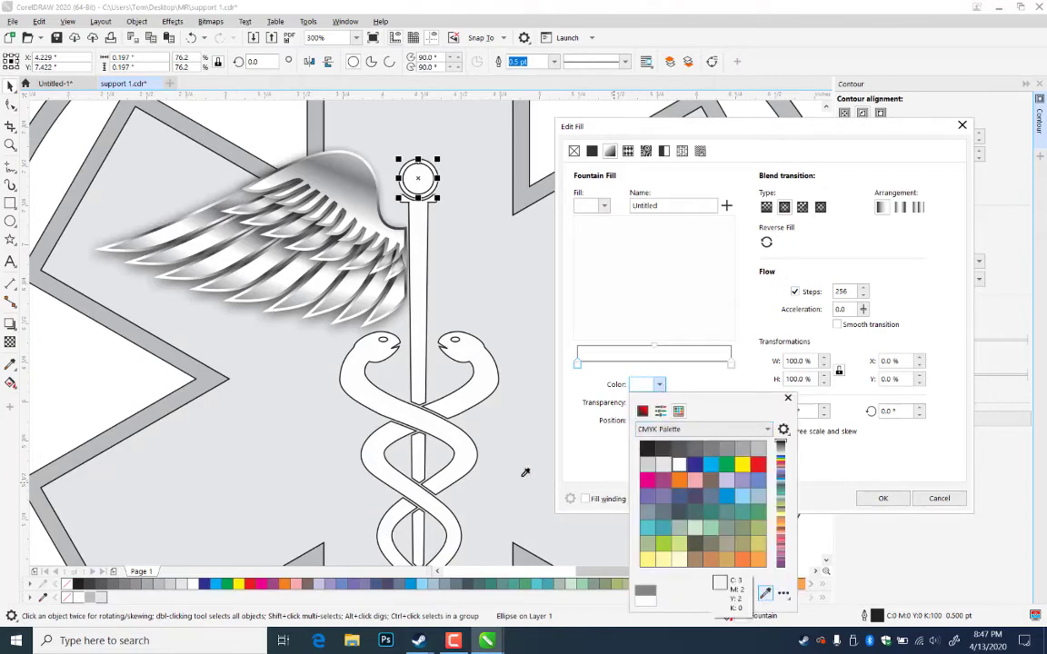
click(709, 543)
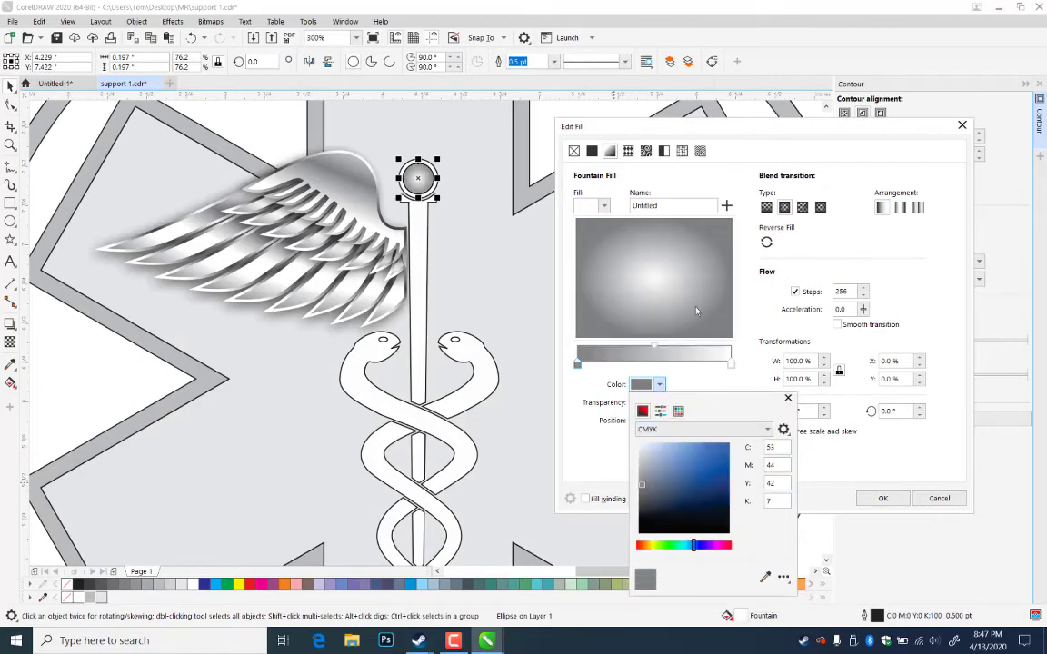
- Offset the inner circle's fountain fill centre to X 8.0 % and Y 26.0 %, apply the fill, and remove the circle's outline
click(657, 282)
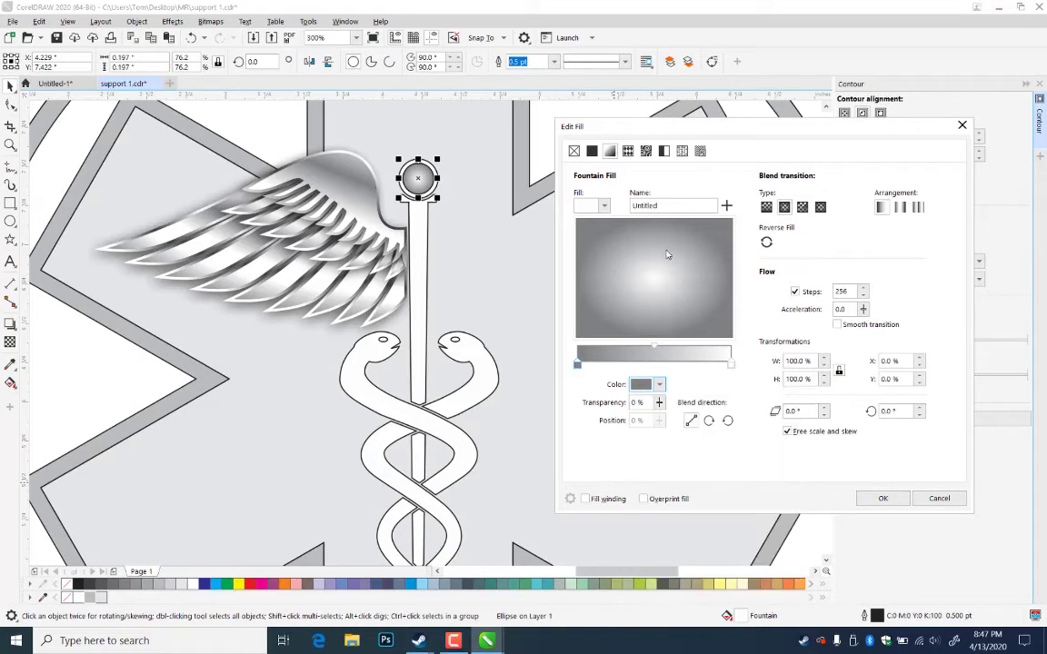
drag(659, 282, 666, 245)
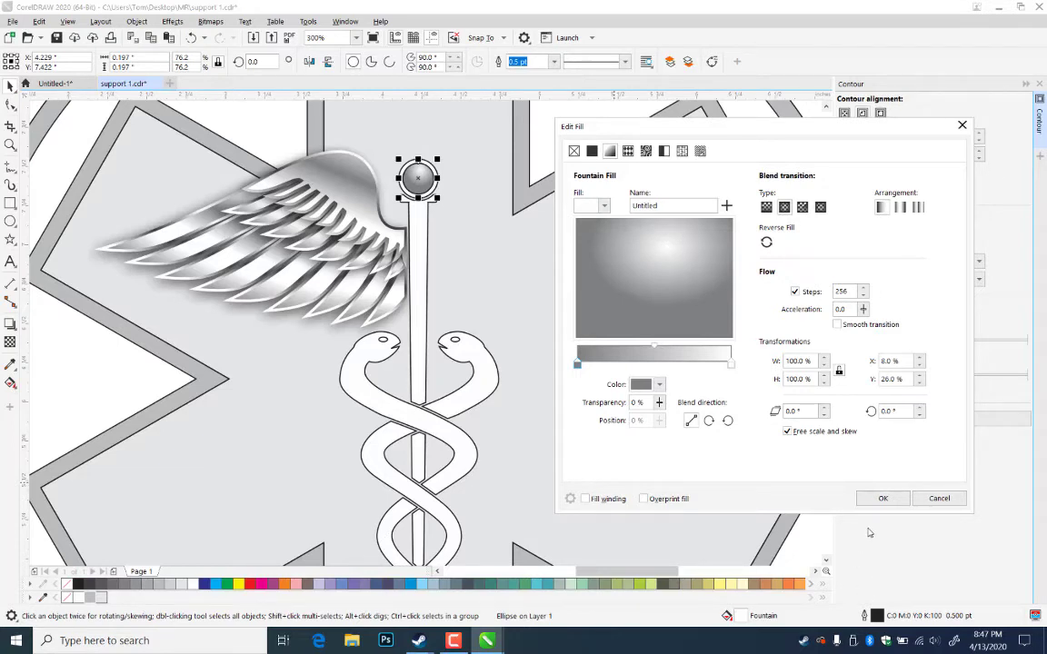
click(879, 498)
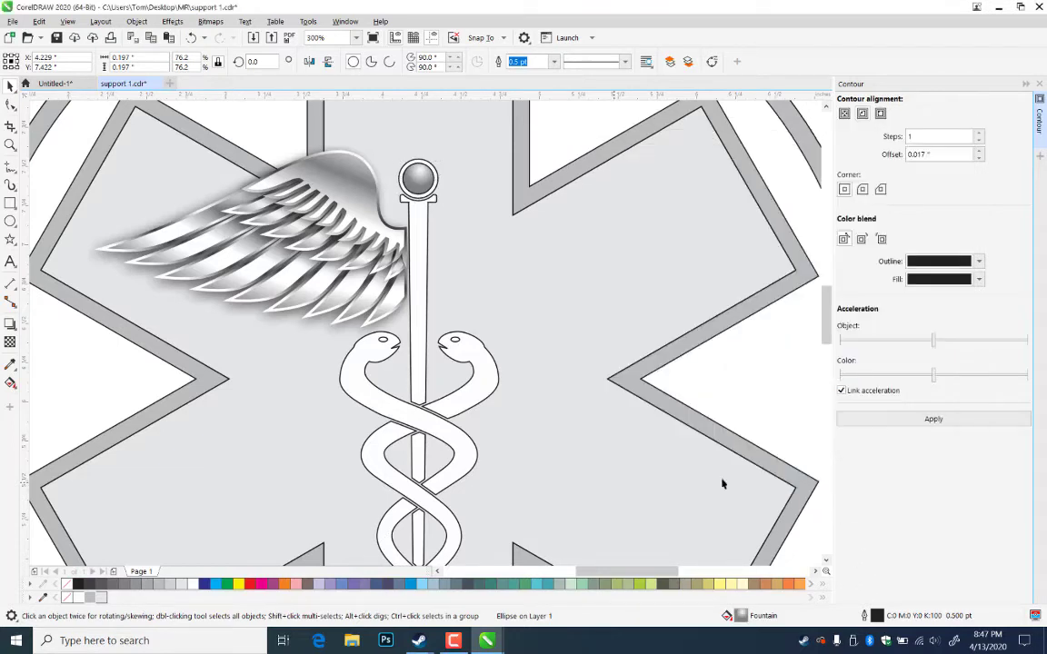
right_click(66, 585)
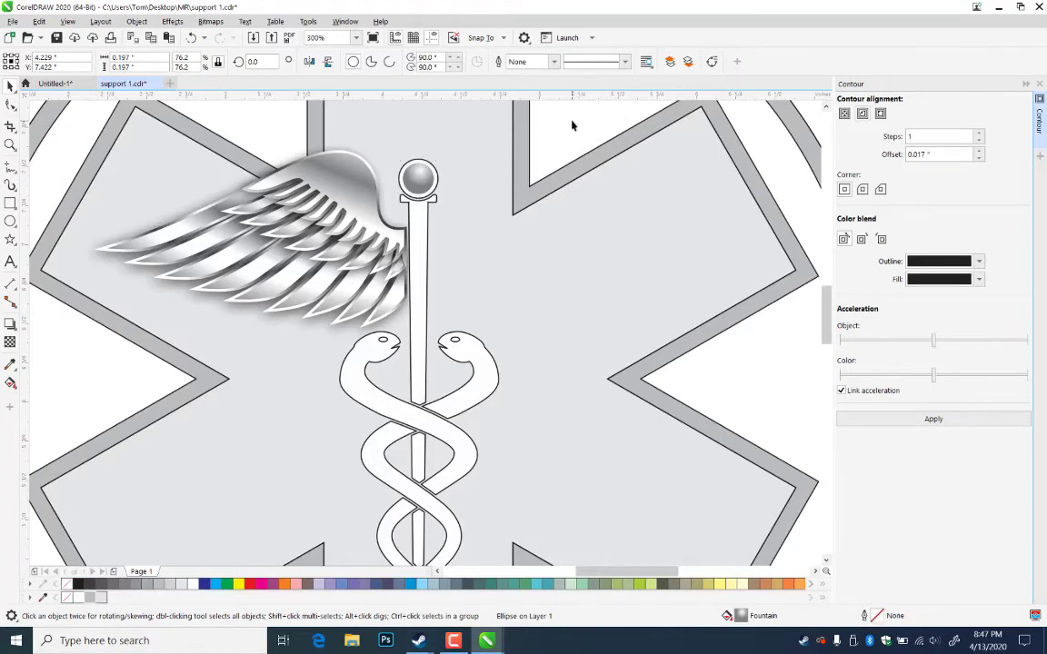
key(Escape)
- Copy the inner circle's fountain fill onto the larger ball and delete the inner circle
click(437, 187)
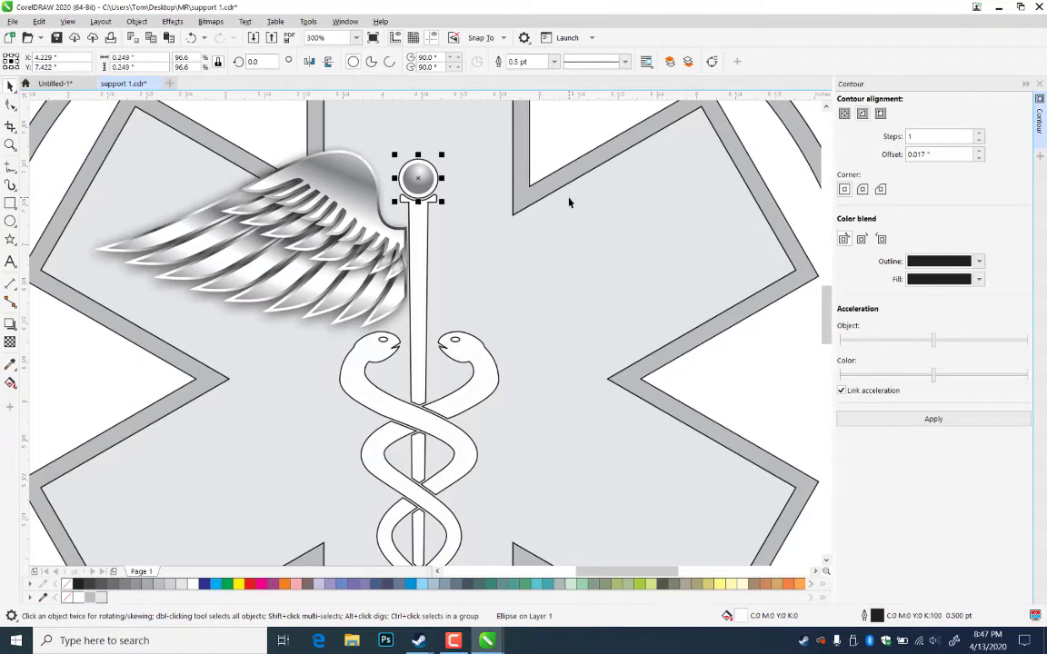
right_click(428, 173)
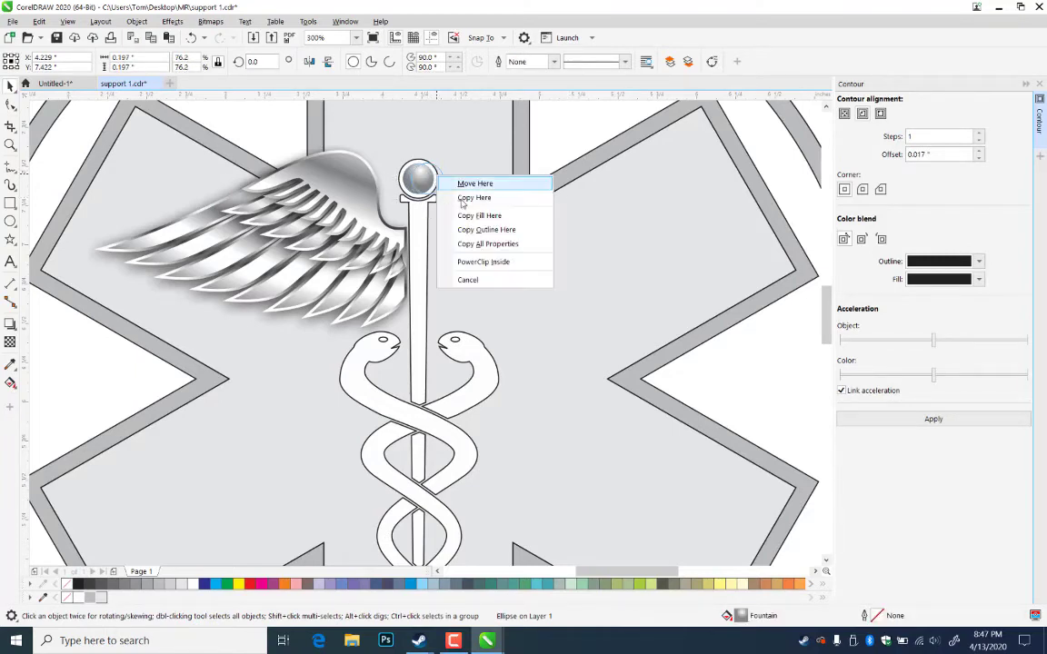
click(478, 216)
key(Delete)
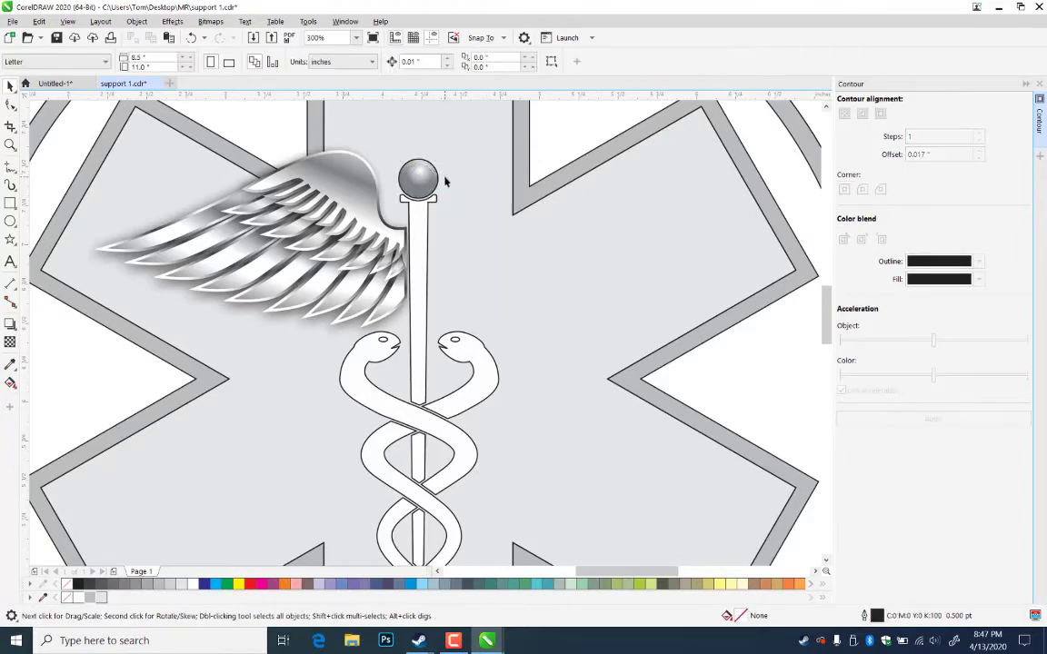
- Edit the larger ball's fountain fill, adding a grey node at 89 % and recolouring the white end node with sampled grey
click(437, 178)
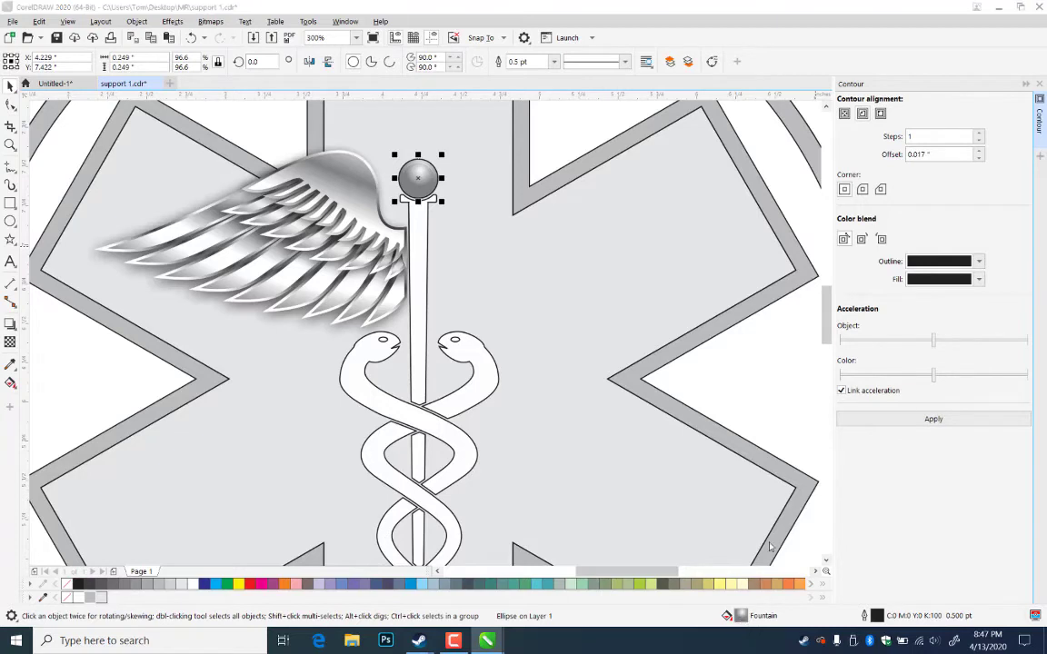
double_click(741, 617)
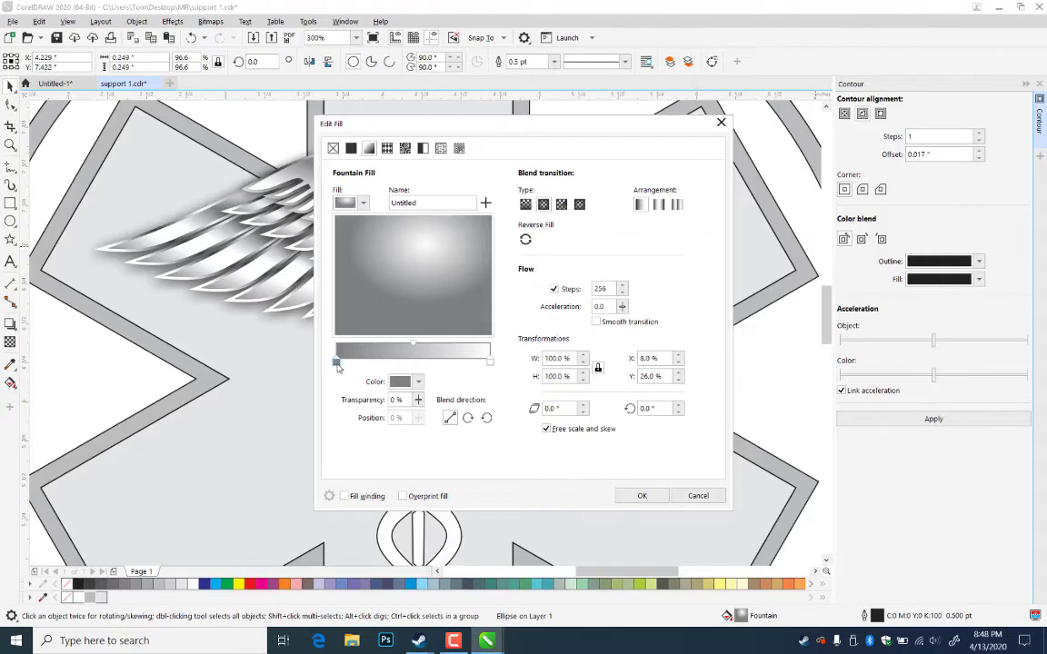
drag(343, 364, 488, 365)
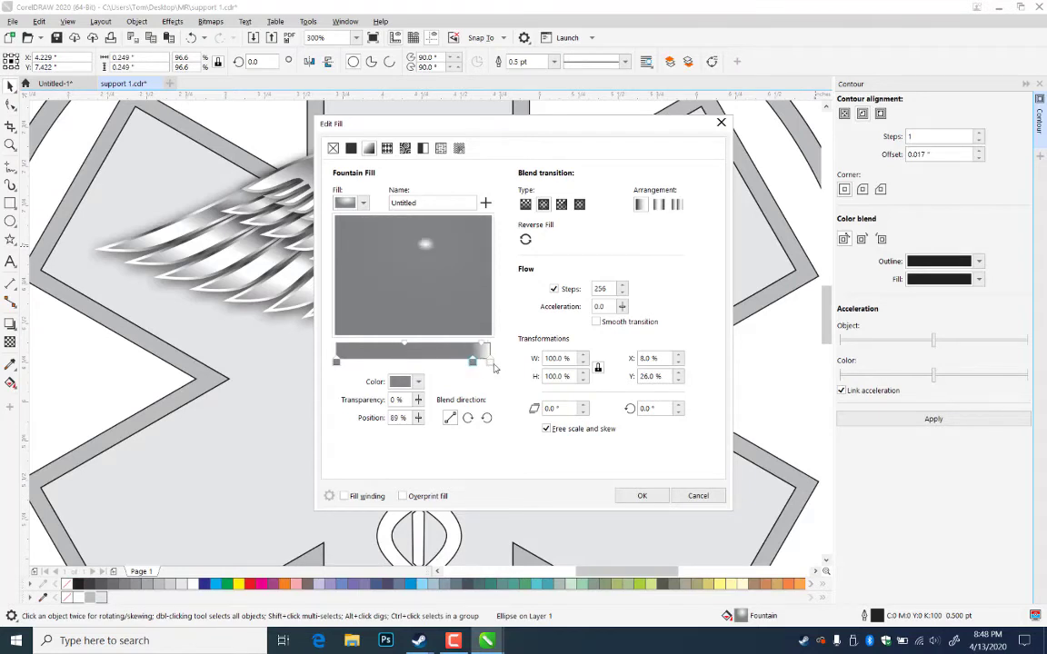
click(489, 362)
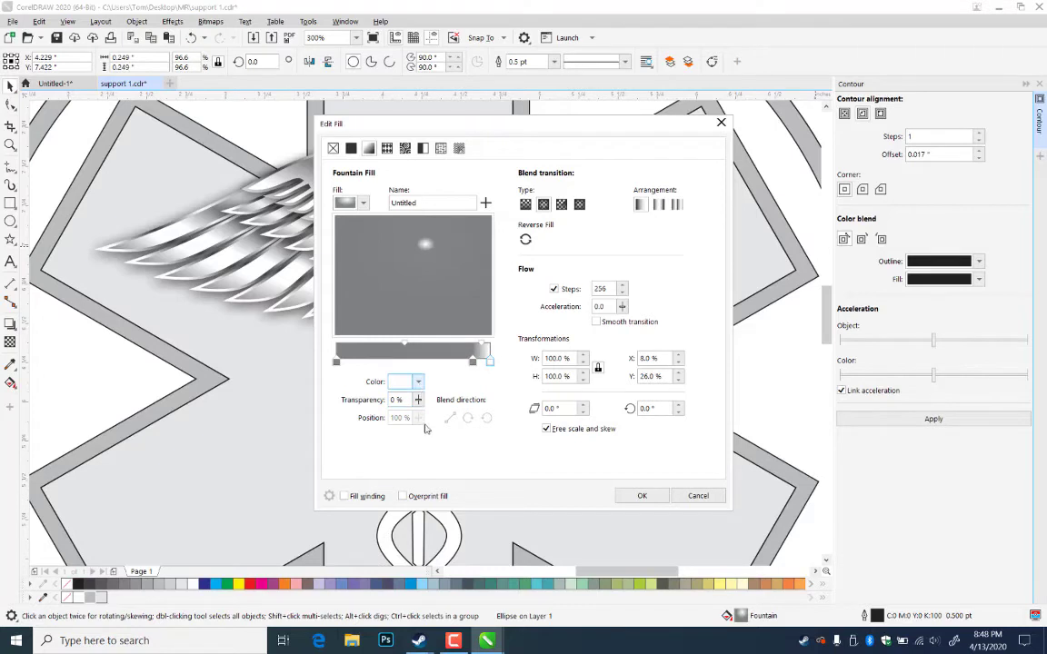
click(417, 382)
click(520, 574)
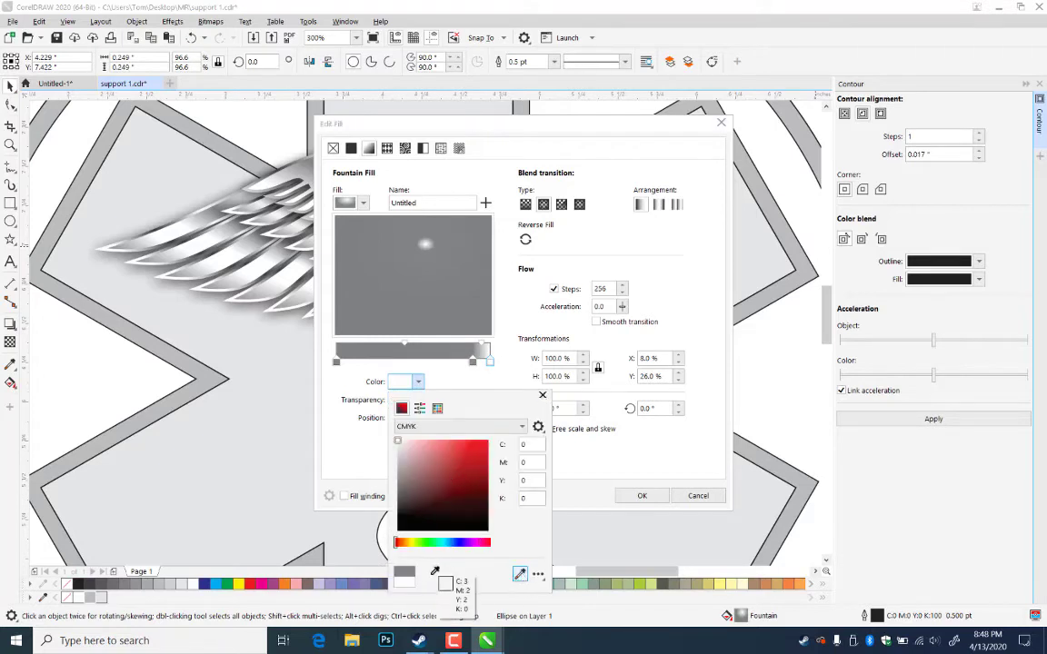
click(408, 571)
- Move the fill's intermediate node to 81 %, set its start node to white, and apply the fountain fill to the ball
click(472, 363)
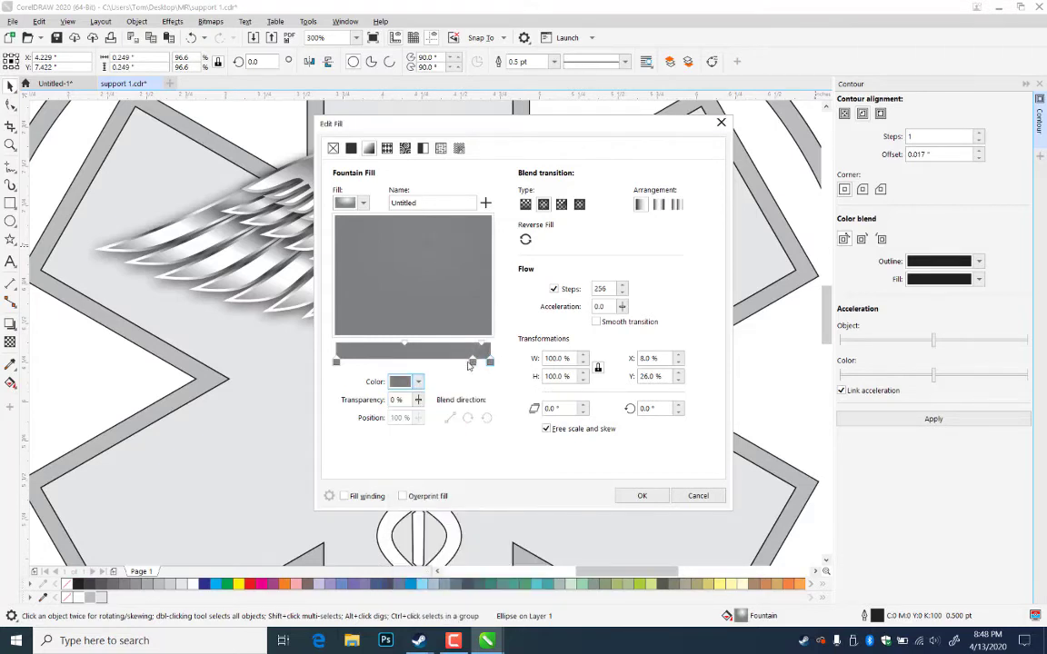
drag(473, 363, 461, 364)
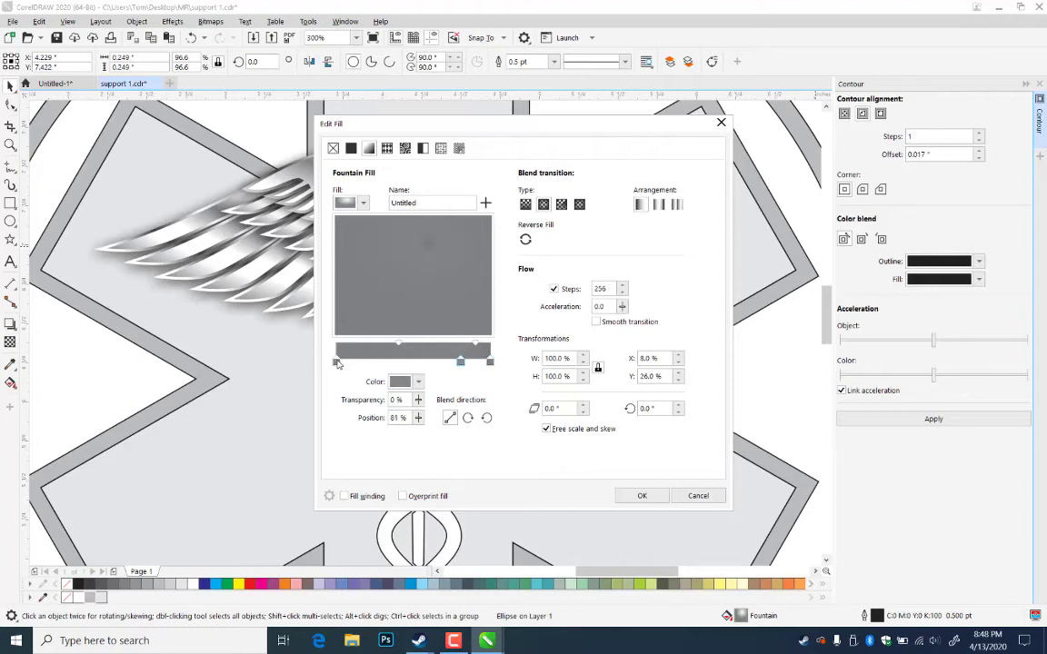
click(337, 361)
click(418, 383)
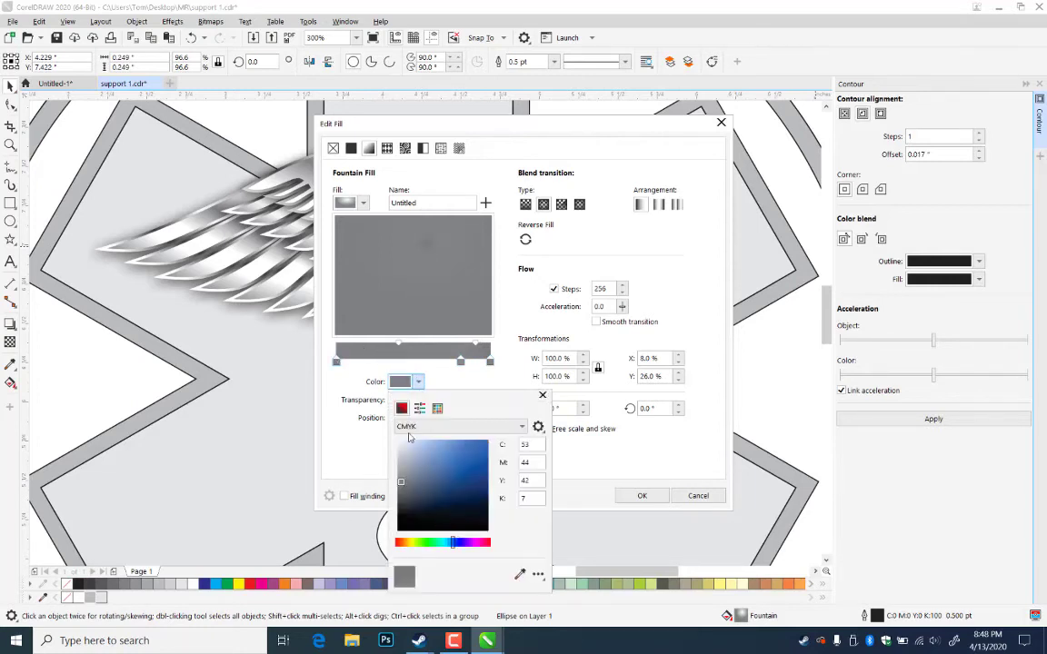
click(398, 441)
click(457, 280)
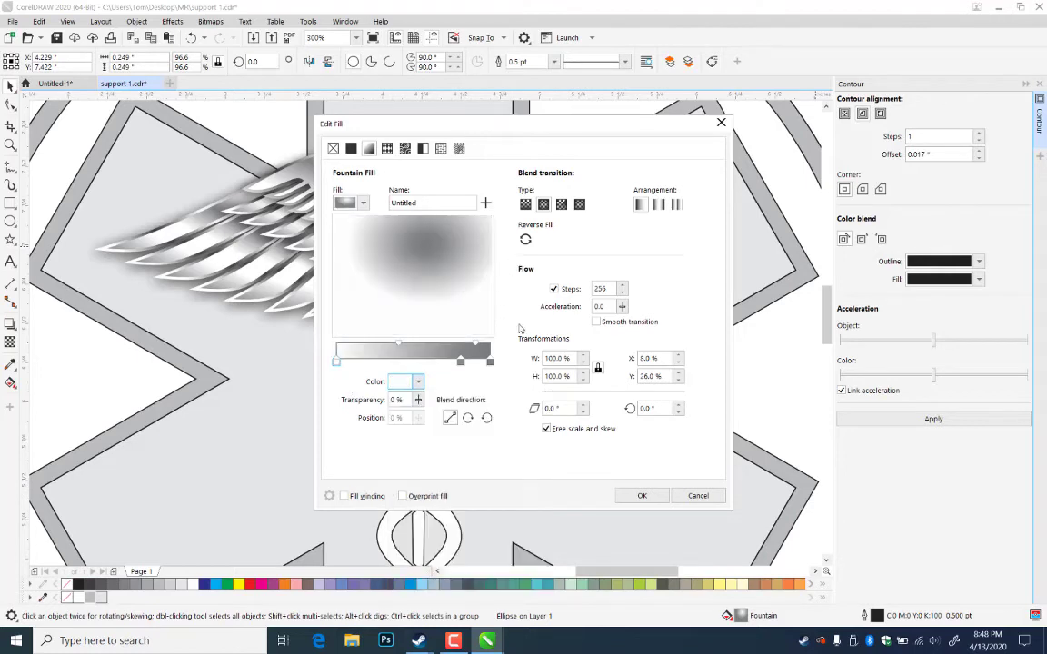
click(641, 495)
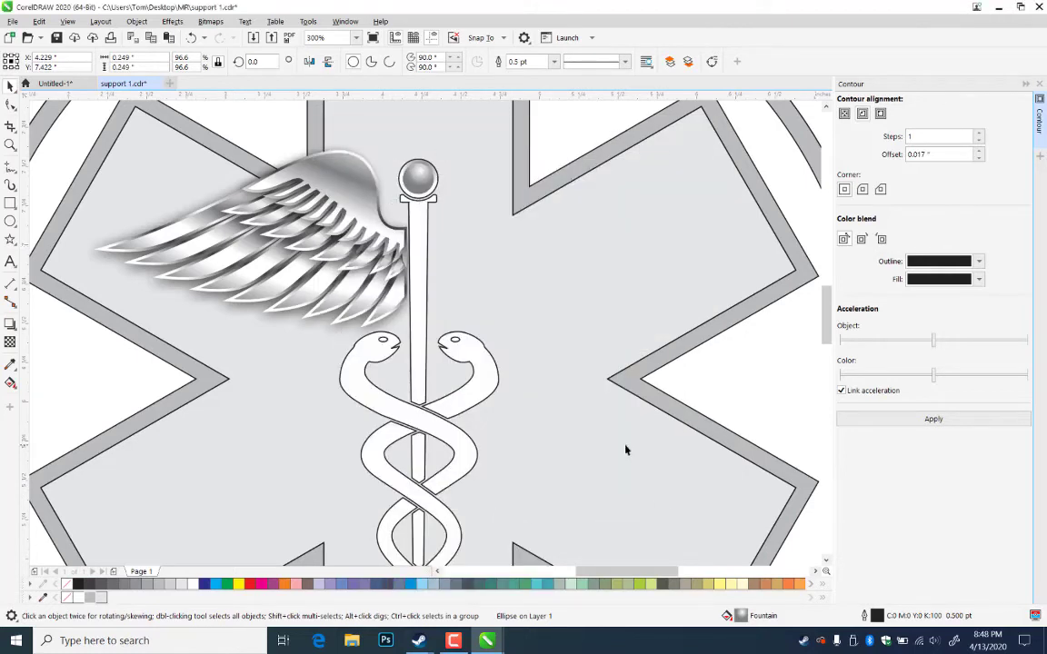
- Remove the outlines from the ball's two concentric circles and group them
click(423, 178)
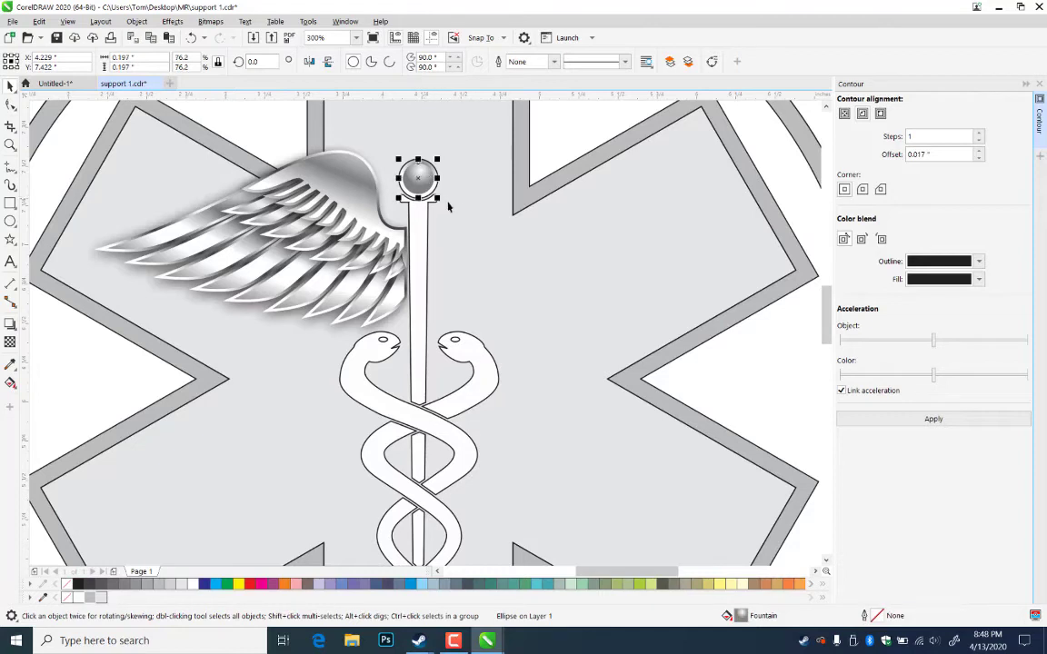
drag(438, 198, 438, 199)
drag(562, 119, 380, 211)
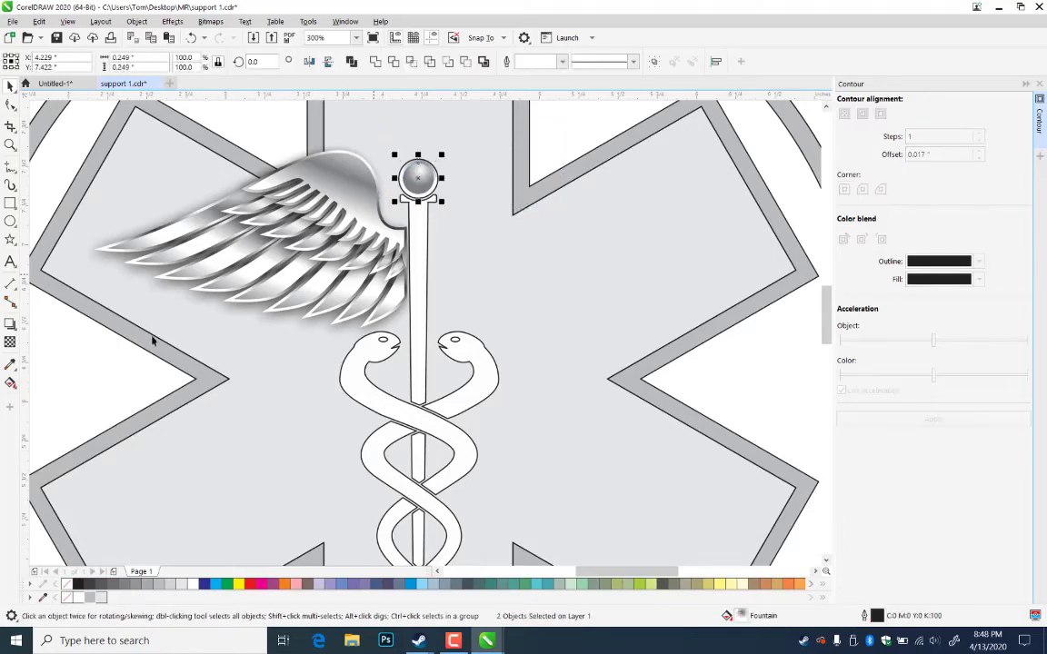
right_click(63, 583)
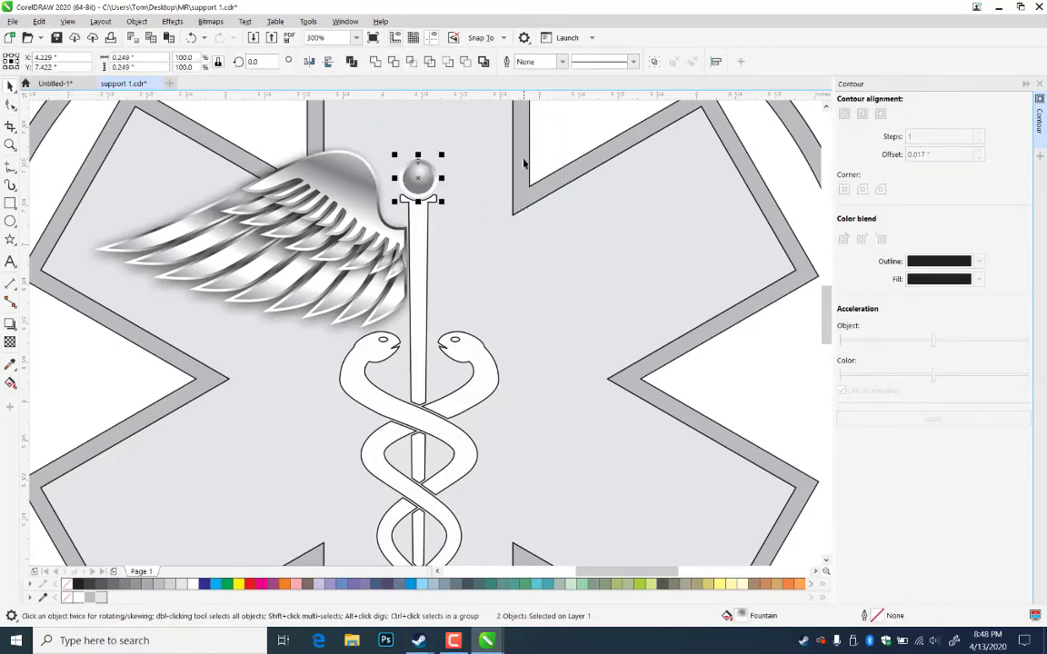
key(ctrl+g)
click(564, 140)
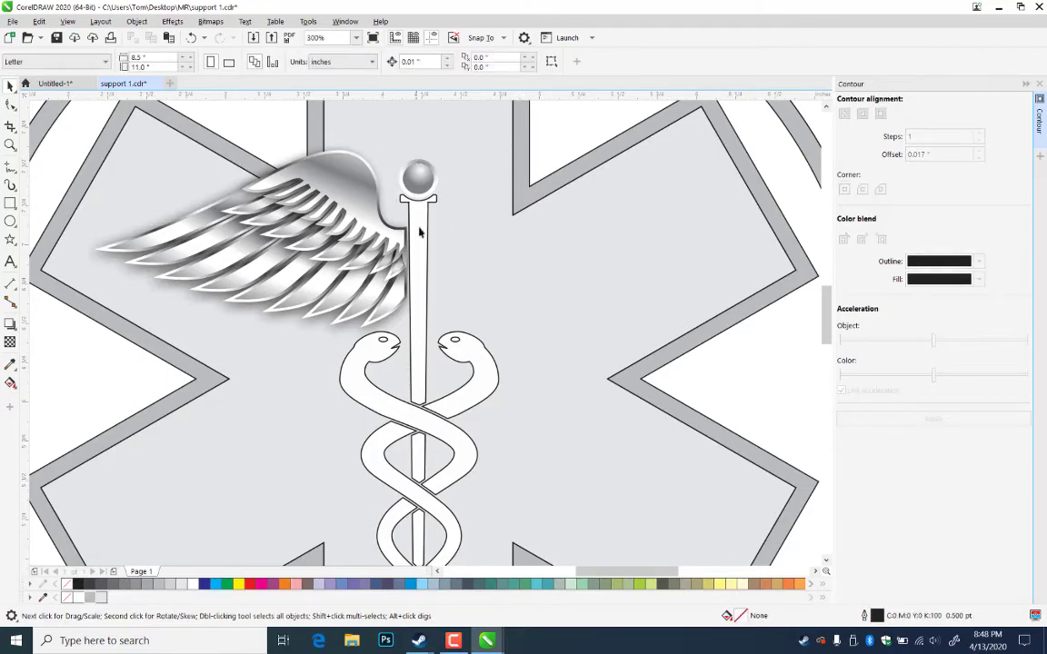
- Centre the two chrome sample rings beside the emblem on each other horizontally and vertically
click(423, 368)
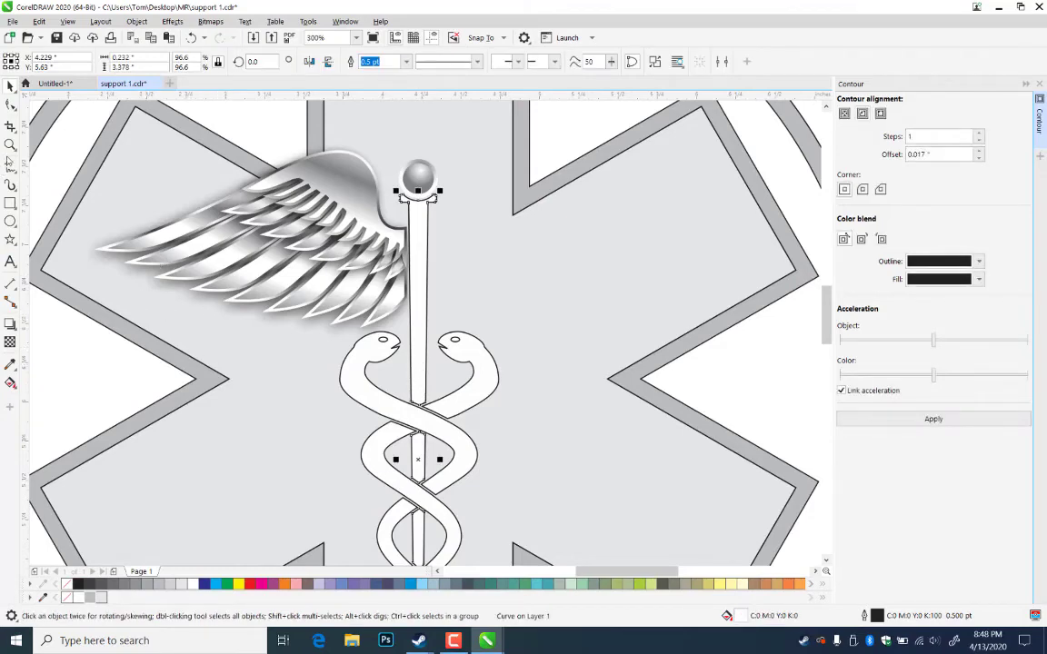
click(8, 145)
right_click(418, 388)
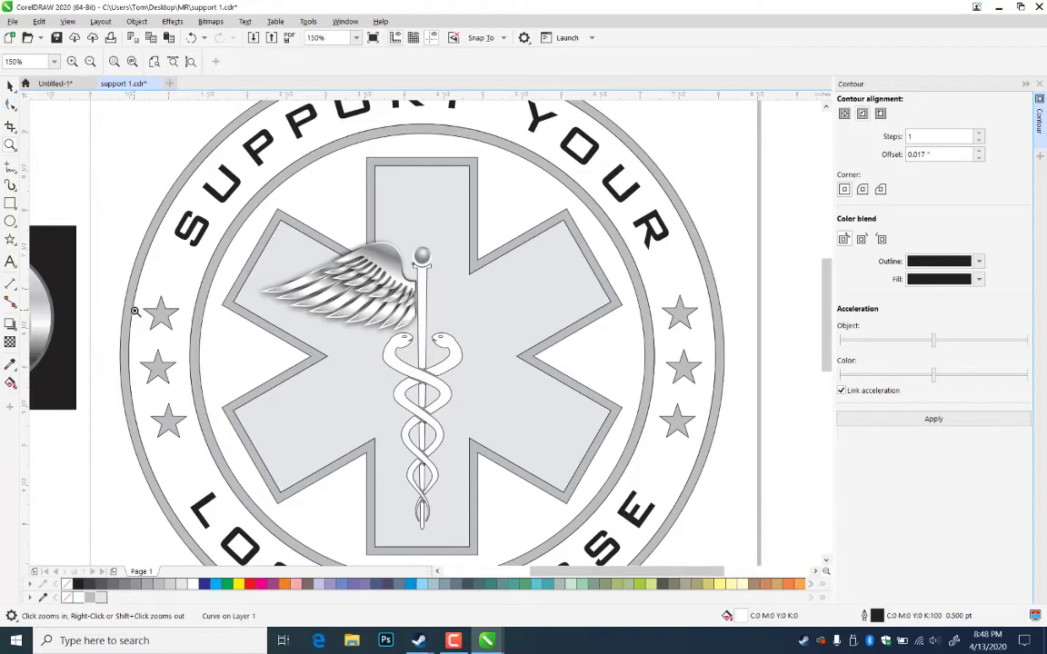
drag(136, 313, 239, 312)
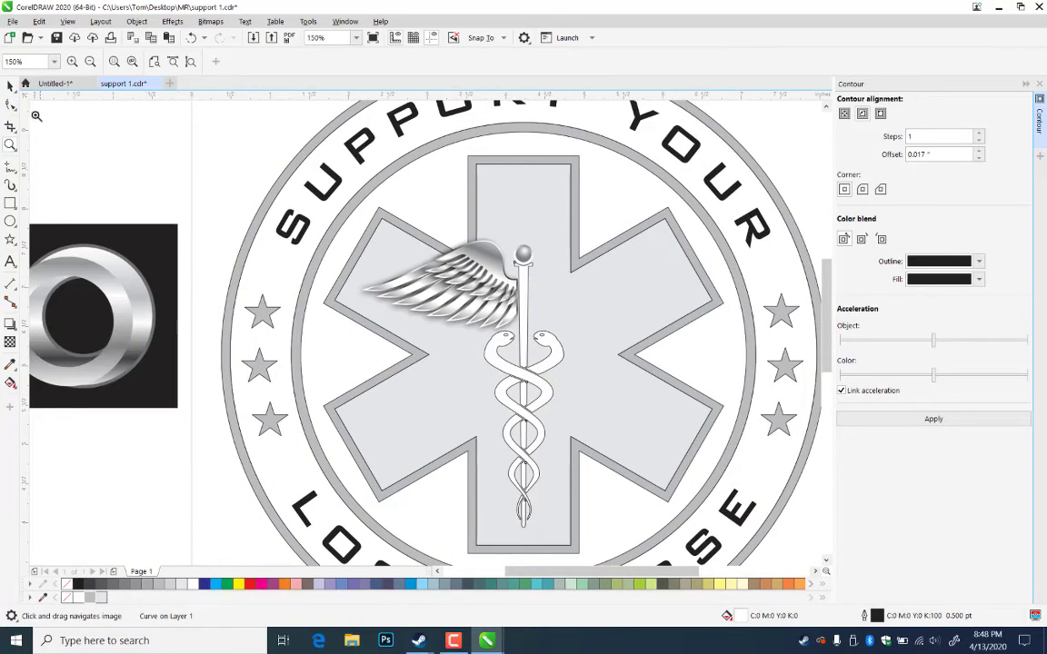
click(10, 85)
click(131, 300)
shift+click(138, 298)
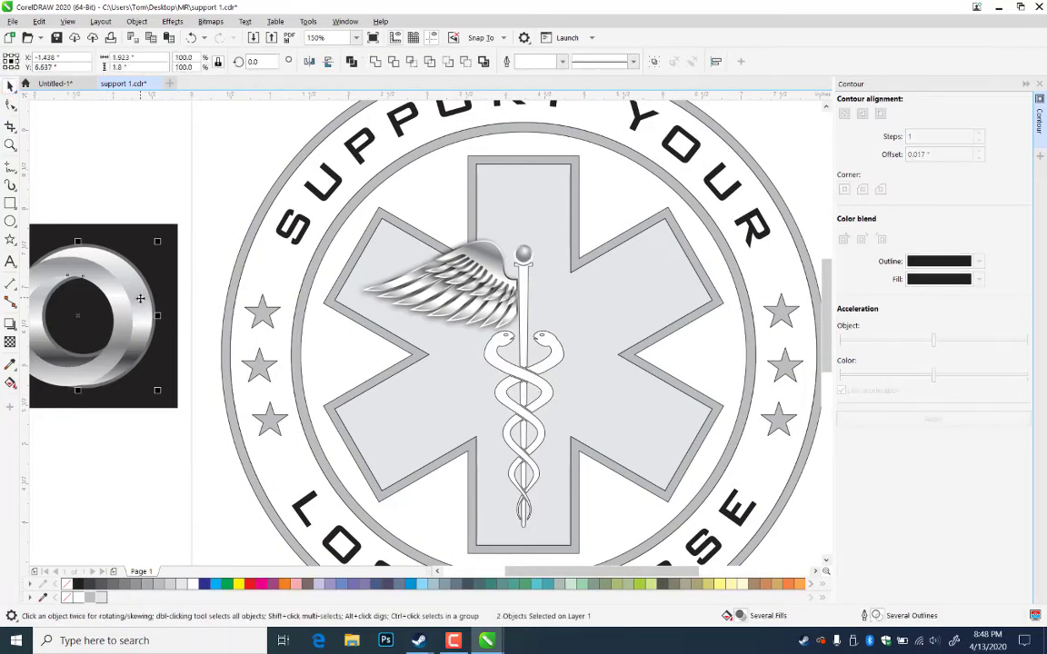
click(161, 171)
click(114, 328)
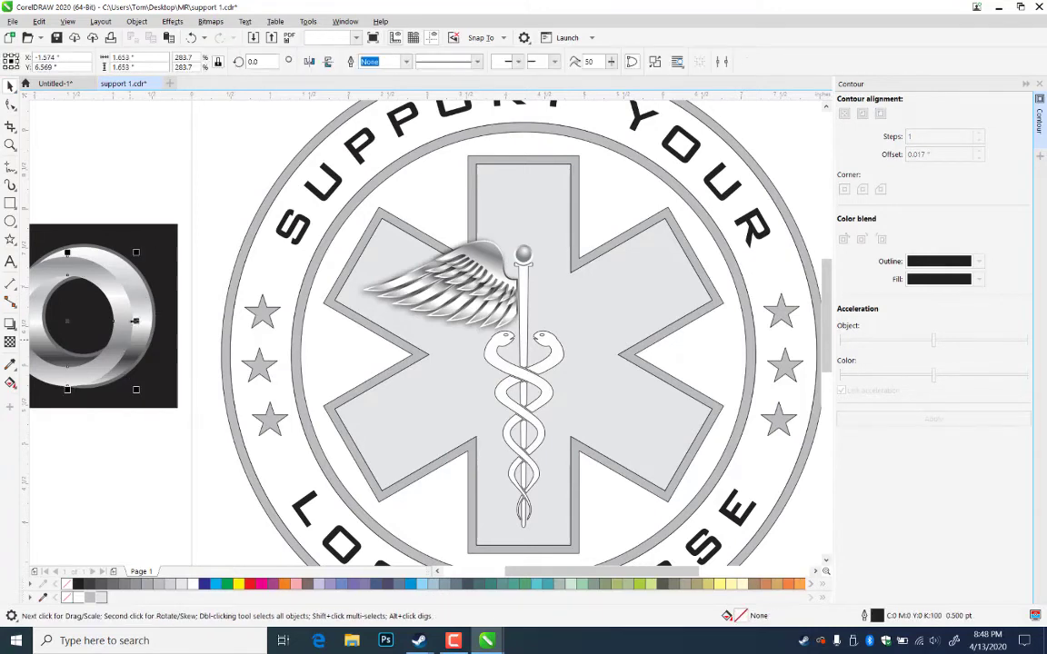
click(153, 311)
shift+click(156, 310)
key(c)
key(e)
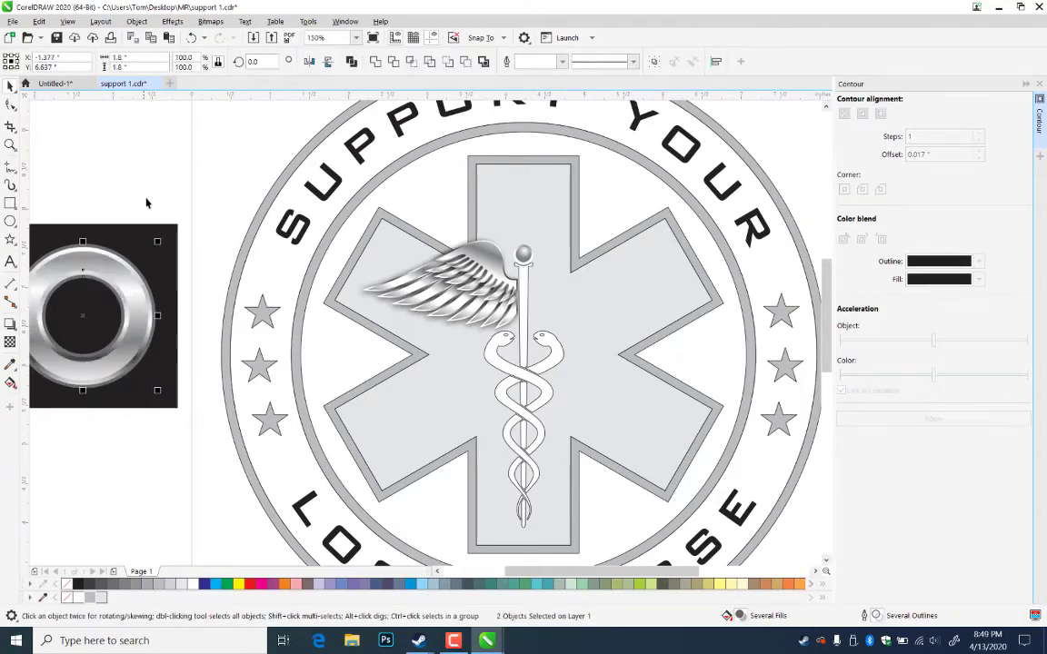
click(145, 201)
- Copy the inner chrome sample ring's fountain fill onto the caduceus staff and remove the staff's outline
drag(138, 324, 525, 322)
click(568, 375)
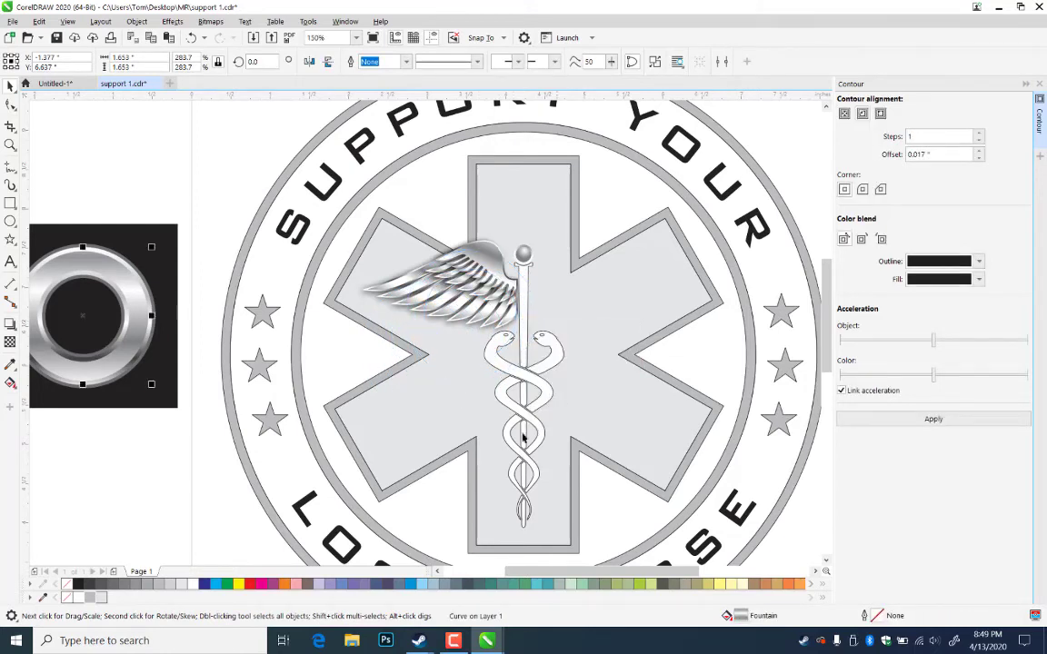
click(103, 155)
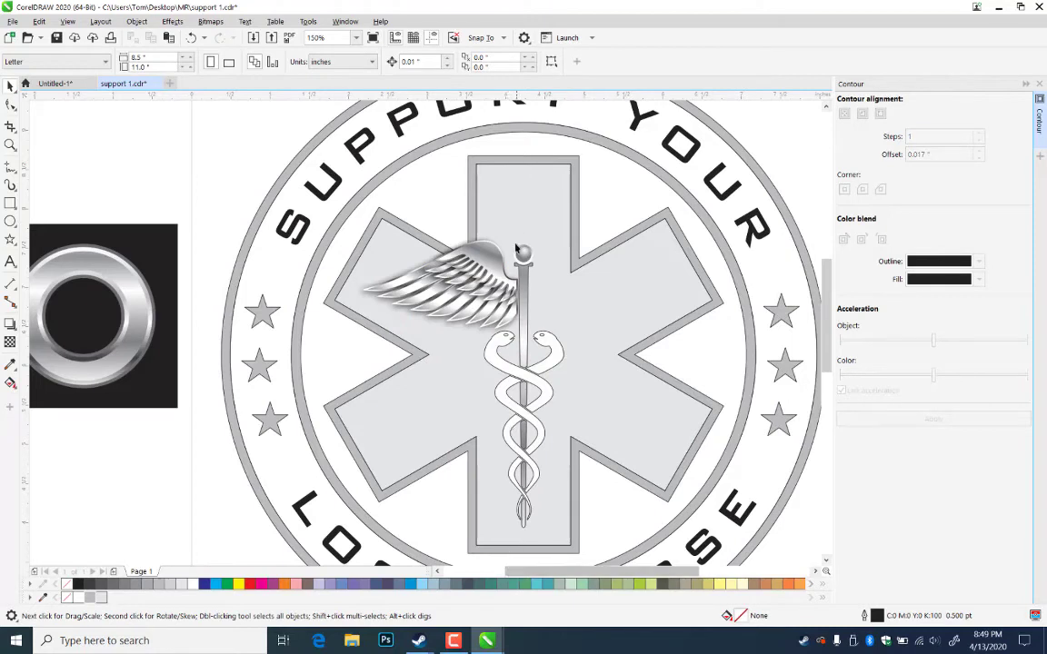
click(528, 340)
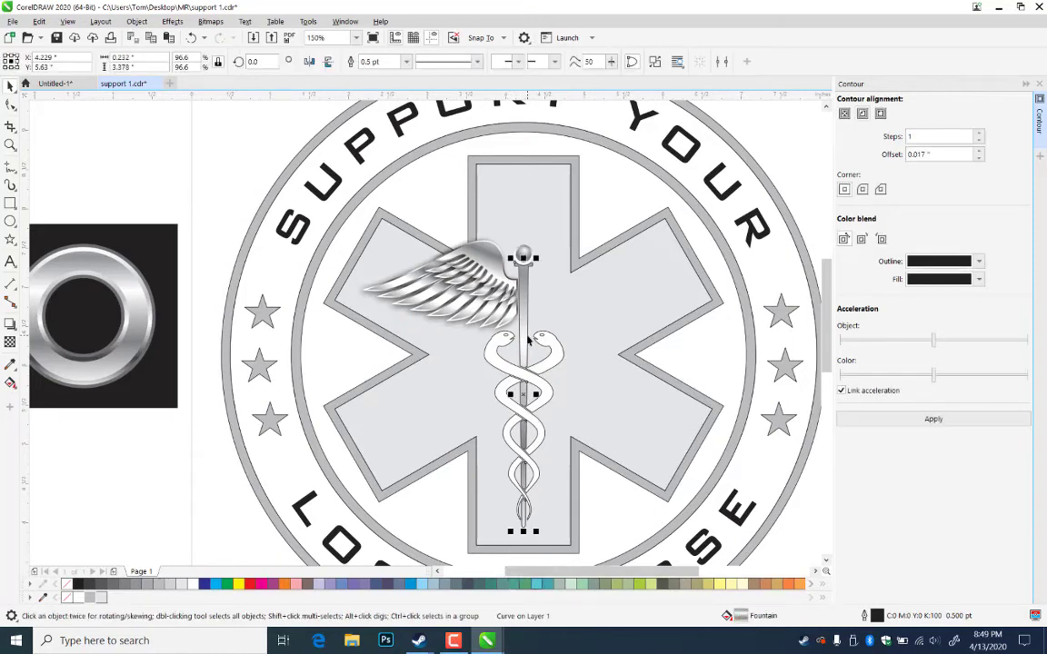
right_click(66, 584)
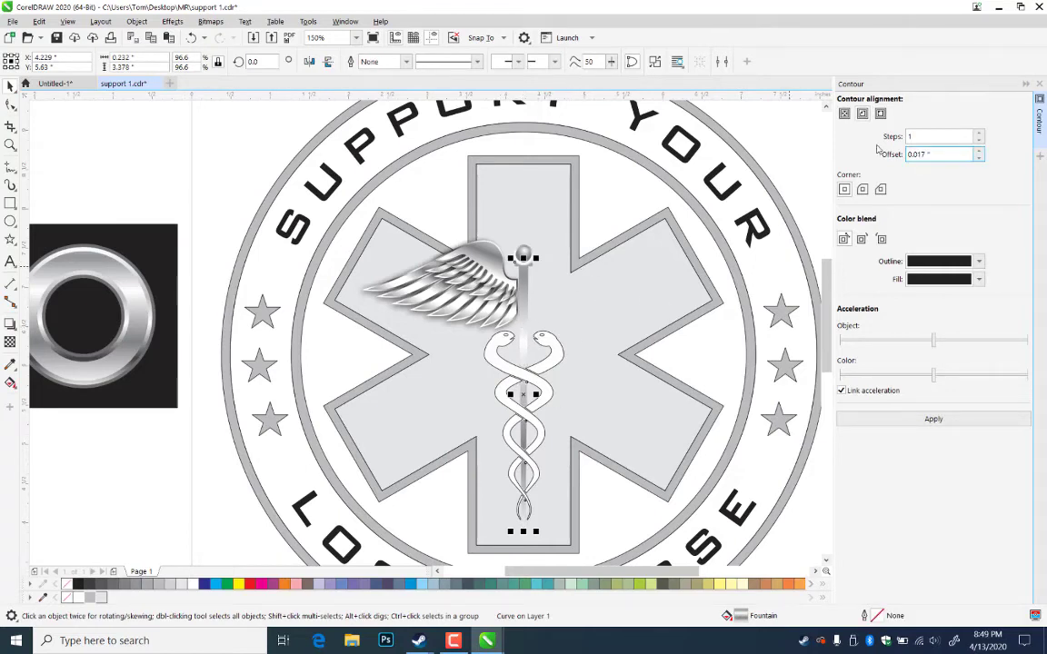
- Apply a one-step contour with a 0.031" offset to the staff and break the contour apart
click(967, 155)
click(978, 160)
click(979, 160)
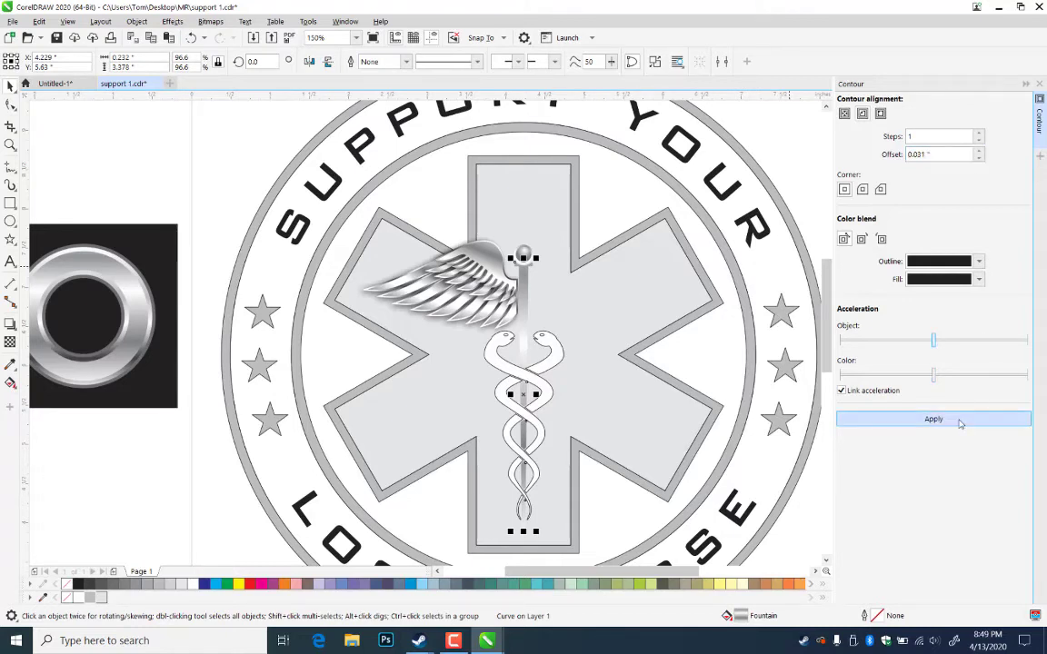
click(936, 419)
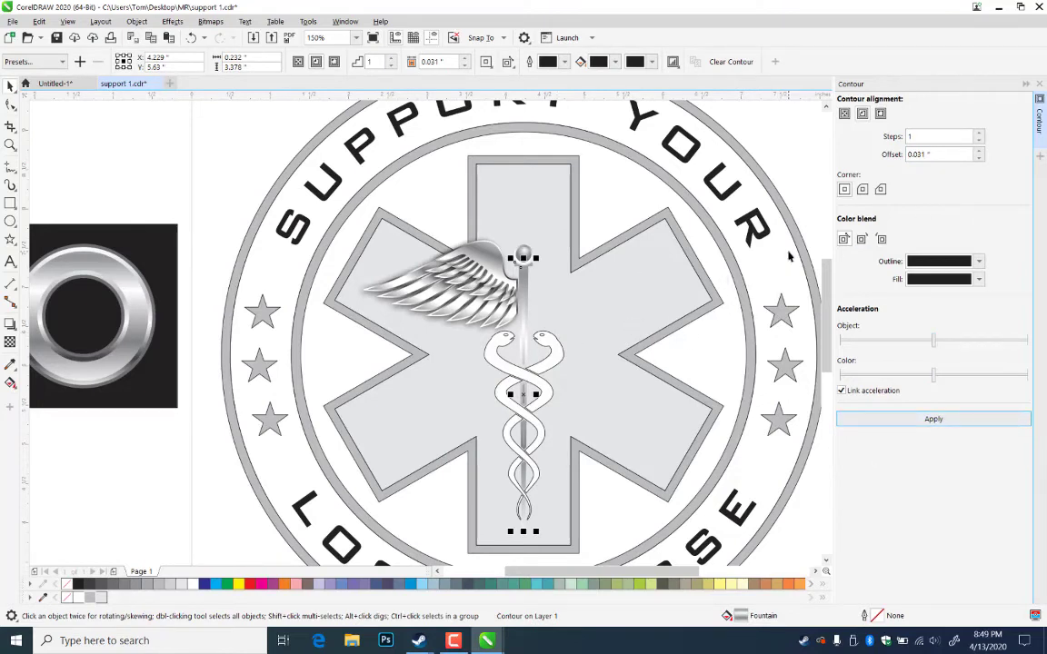
key(ctrl+k)
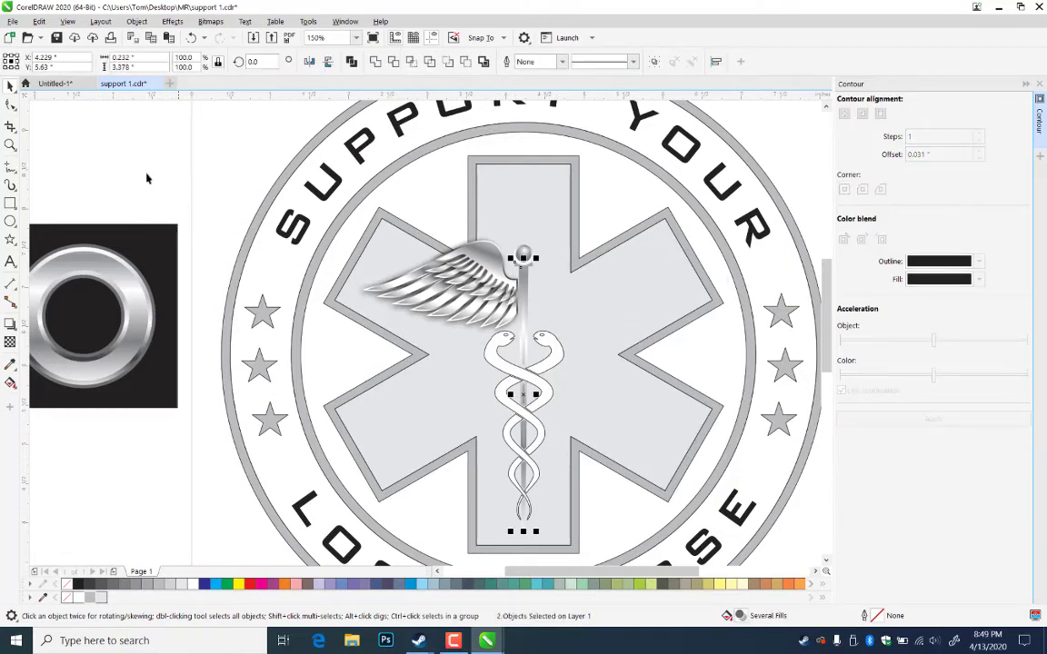
key(Escape)
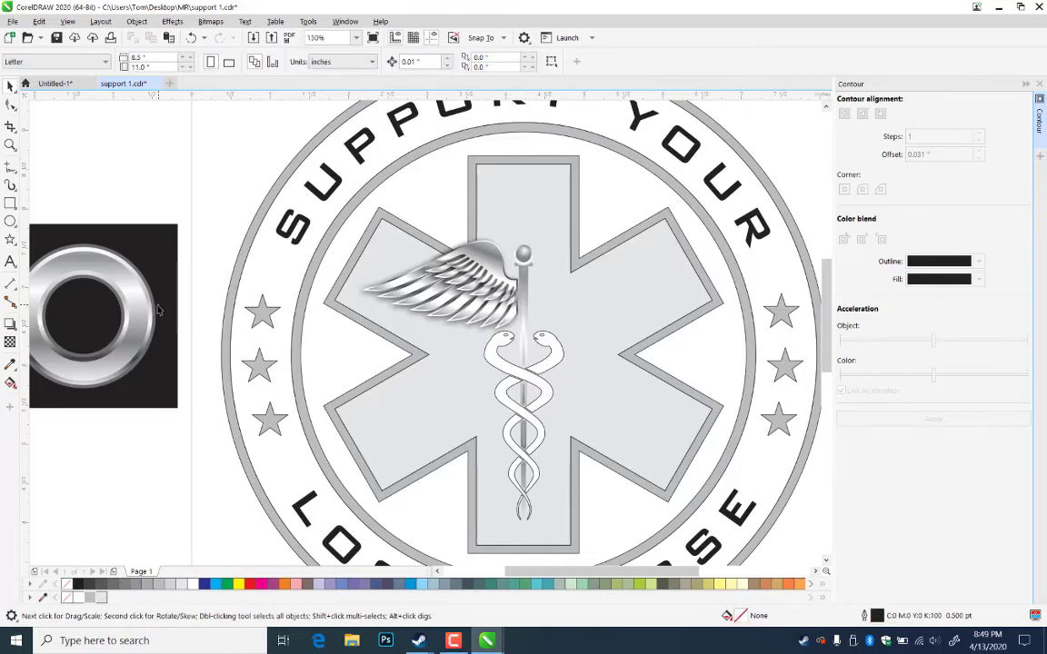
- Try copying the outer chrome sample ring's fountain fill onto the staff
drag(155, 314, 521, 359)
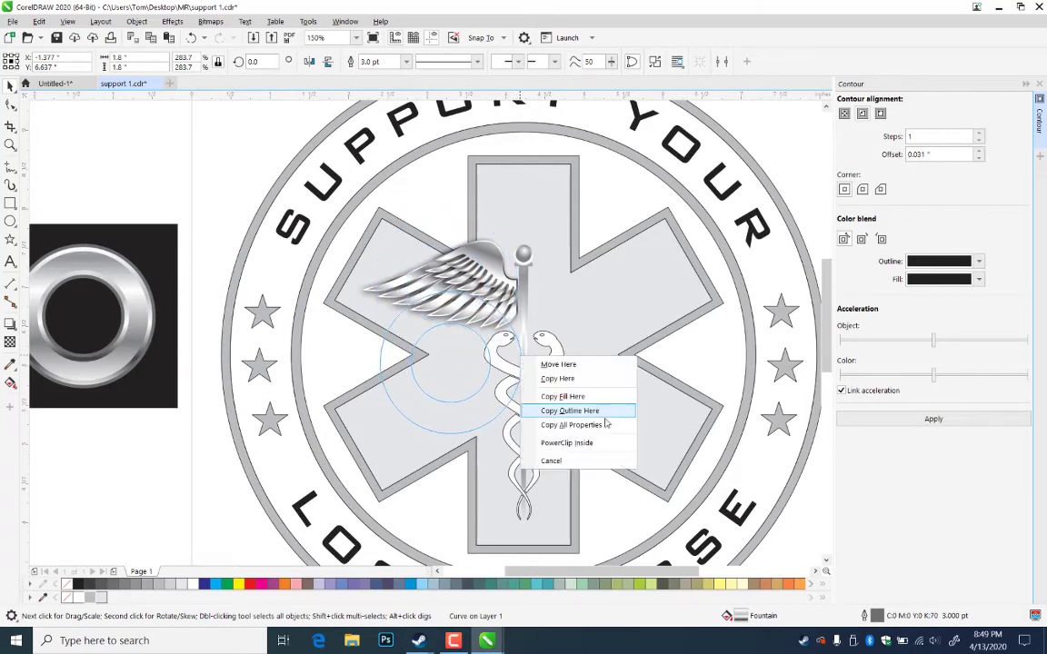
click(593, 409)
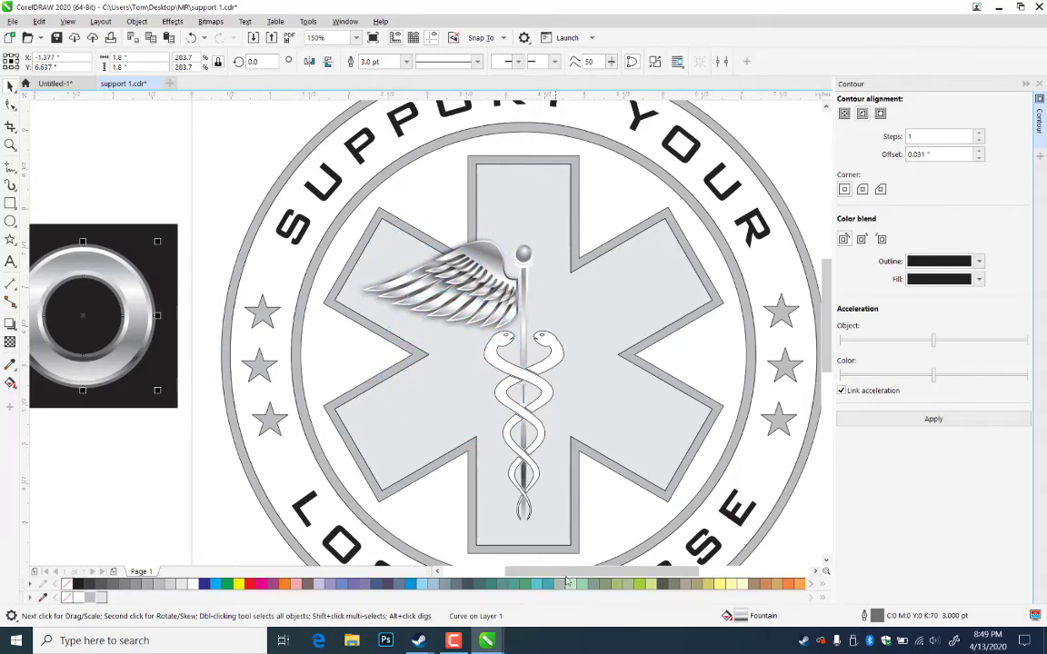
click(10, 145)
click(619, 399)
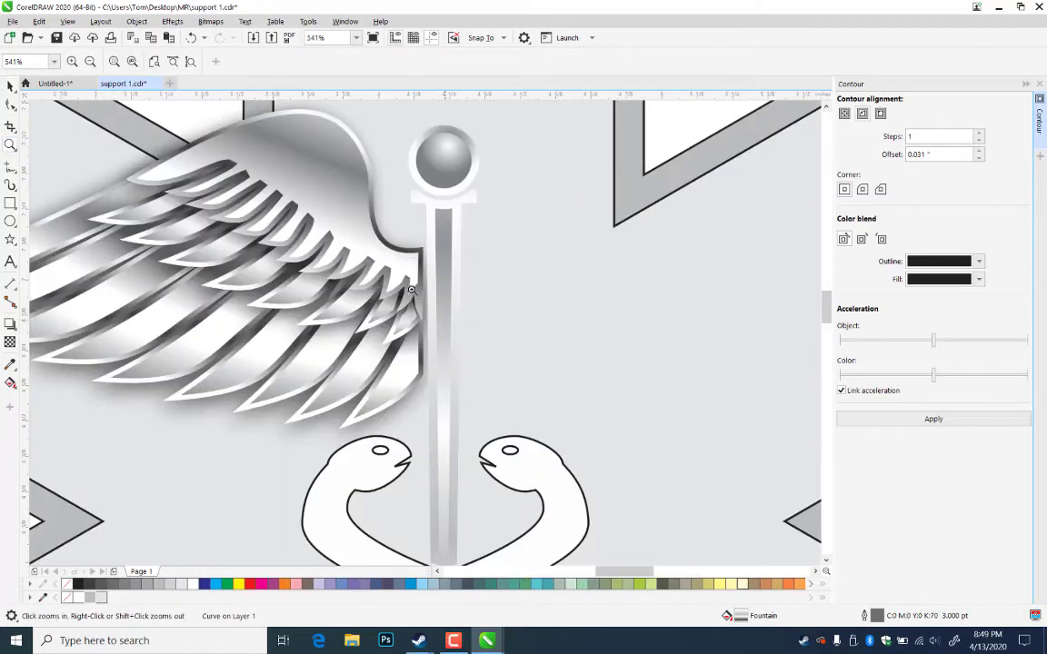
click(11, 87)
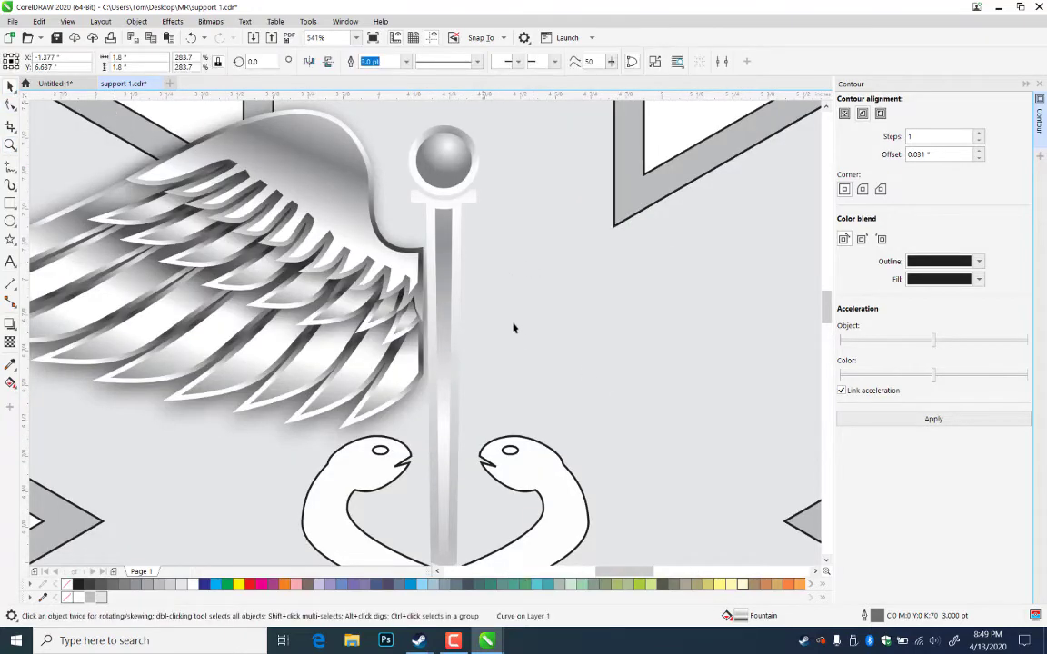
- Stretch the staff's vertical fountain fill past the emblem's upper inner ring and below its outer ring, and save the drawing
click(447, 358)
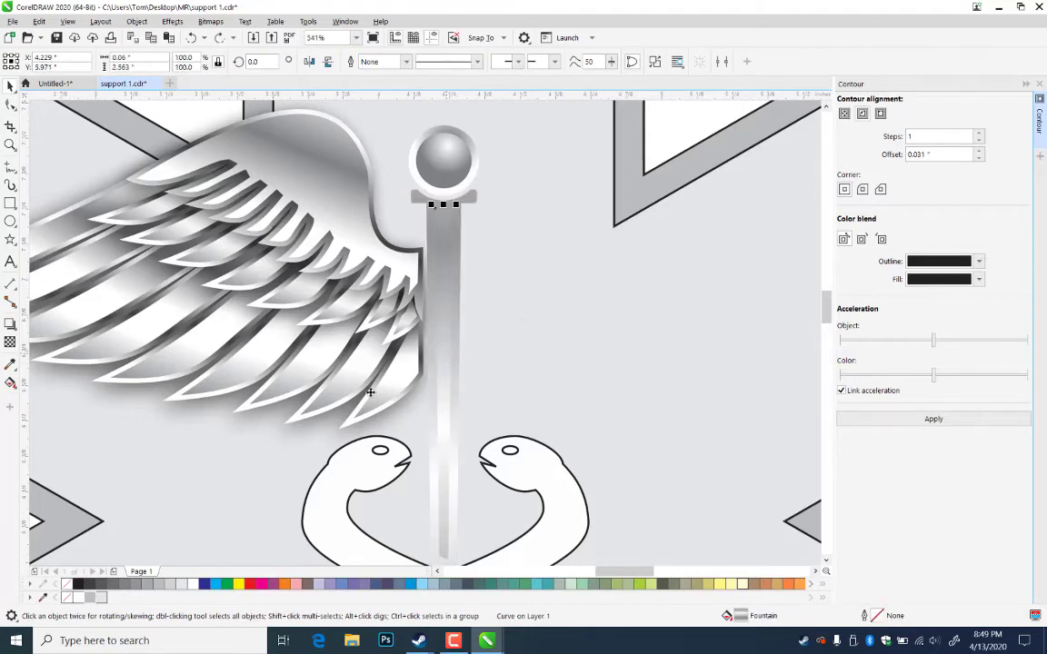
click(10, 144)
right_click(552, 489)
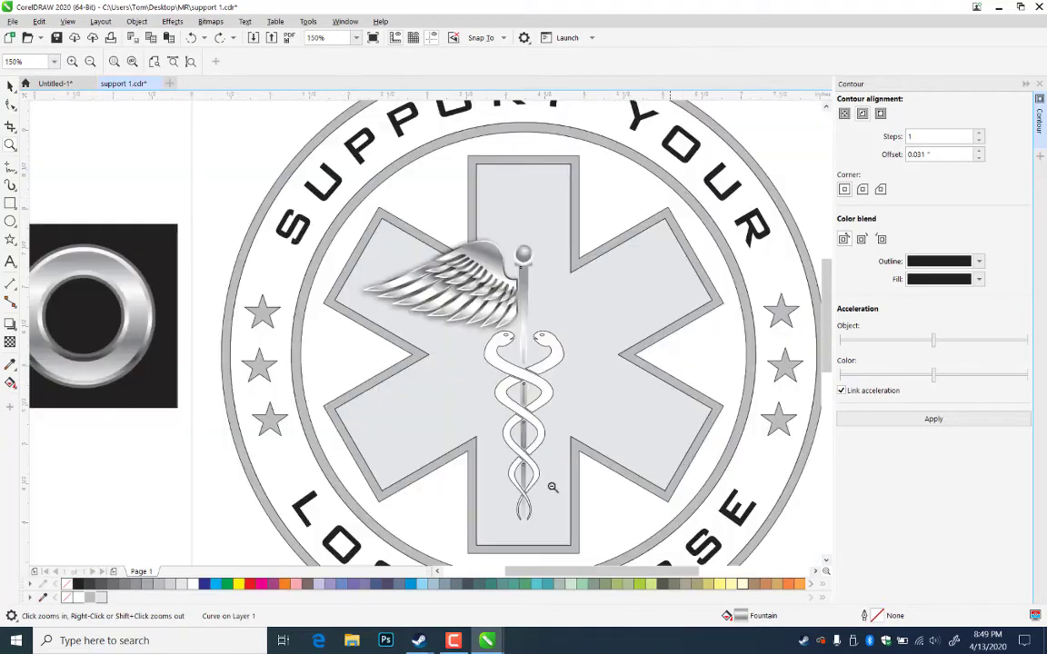
click(11, 86)
click(11, 383)
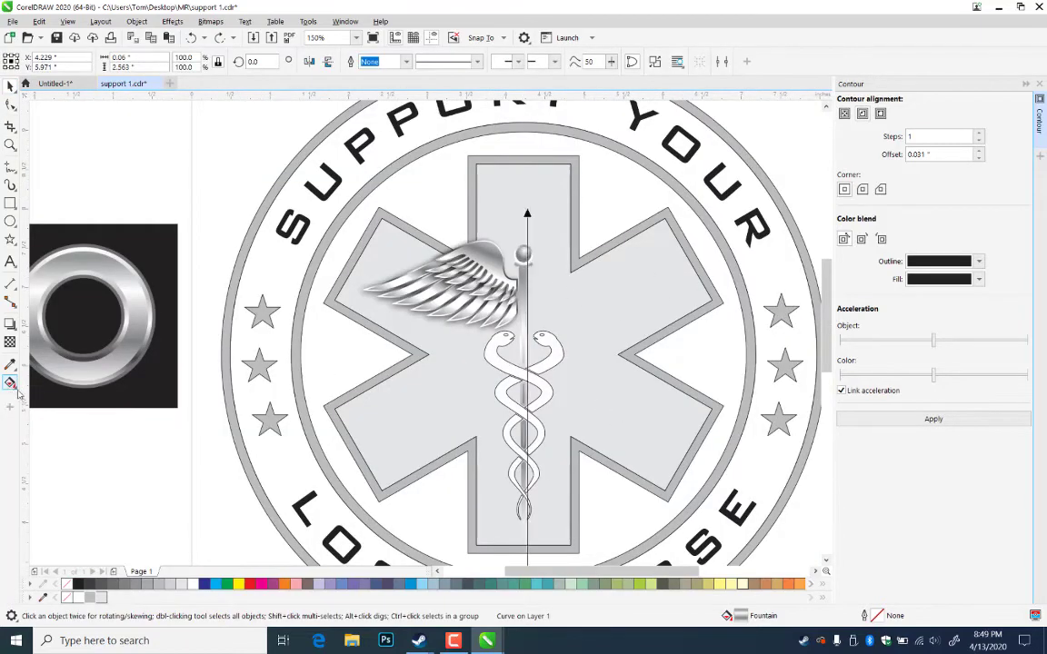
drag(528, 193, 527, 134)
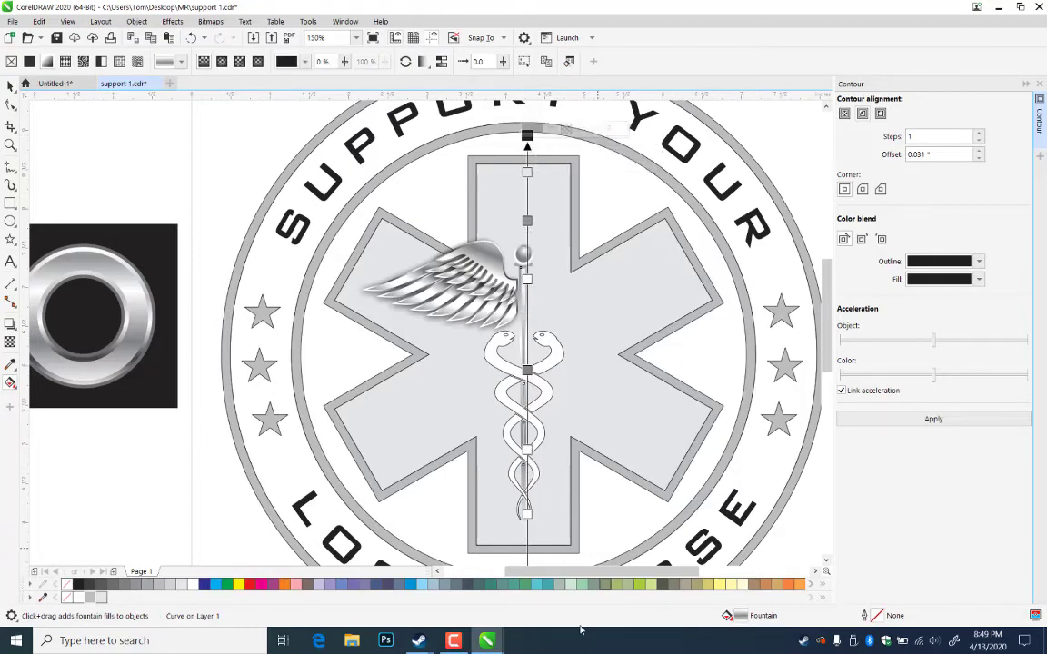
drag(656, 515, 672, 297)
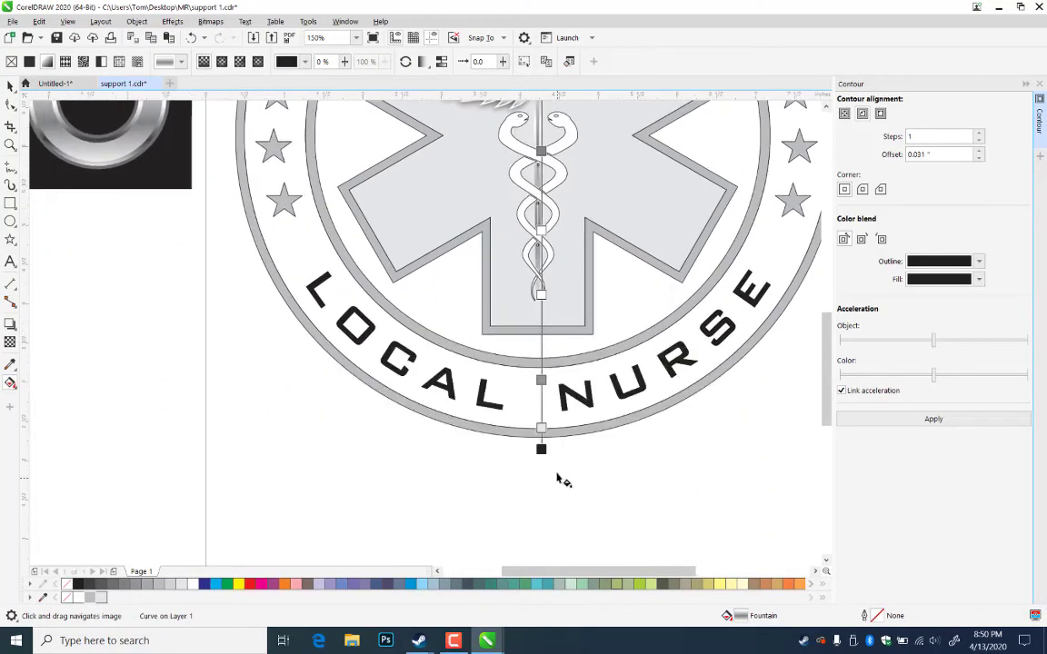
drag(541, 448, 541, 482)
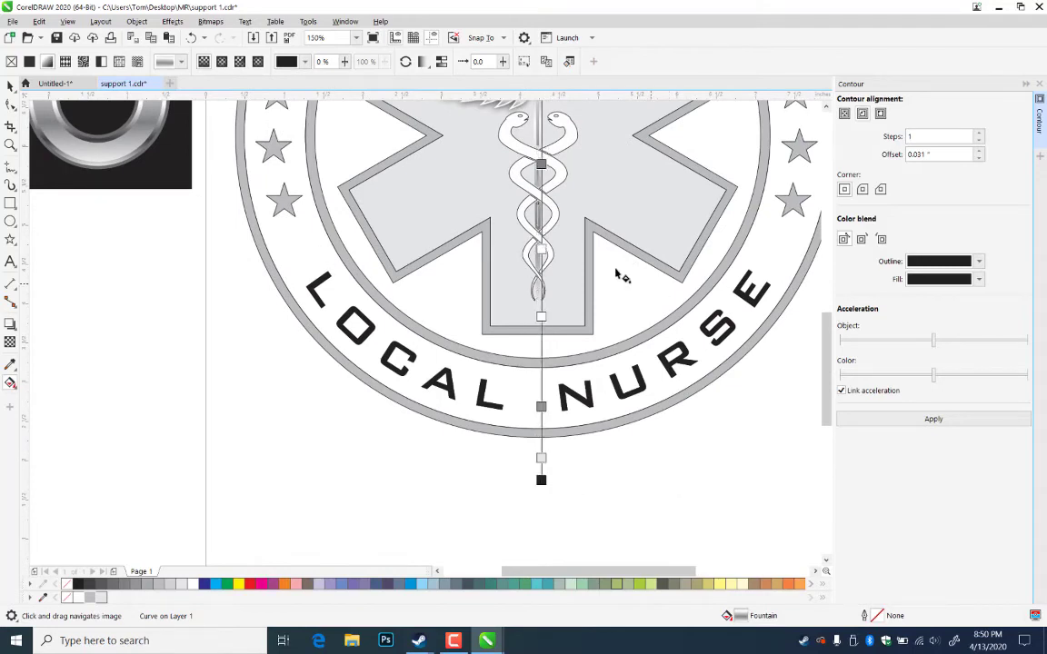
click(10, 85)
click(225, 398)
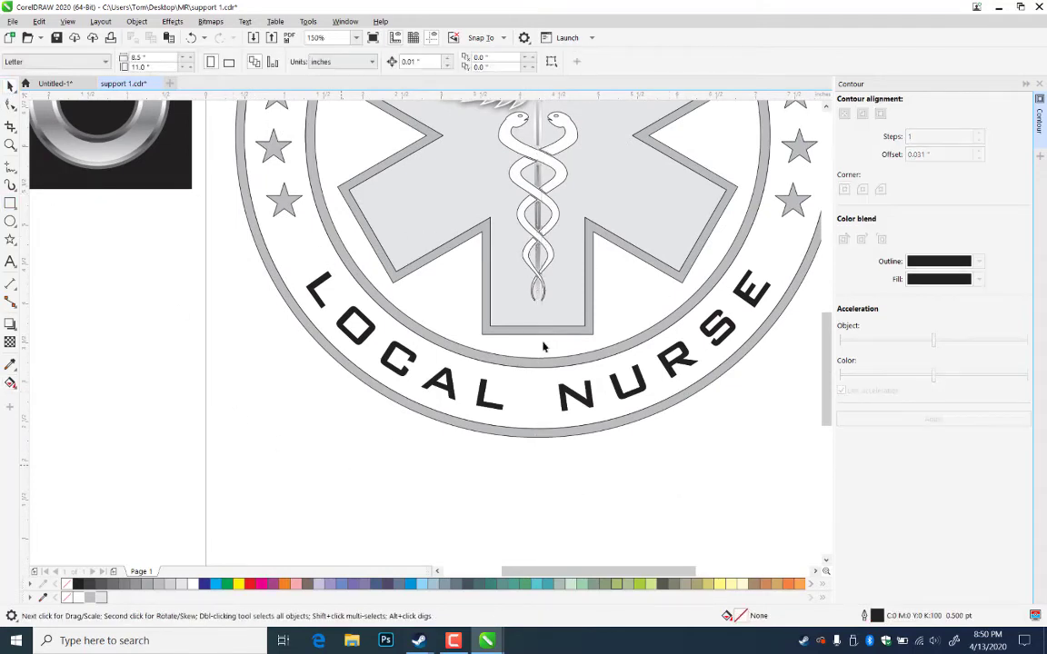
drag(598, 206, 508, 467)
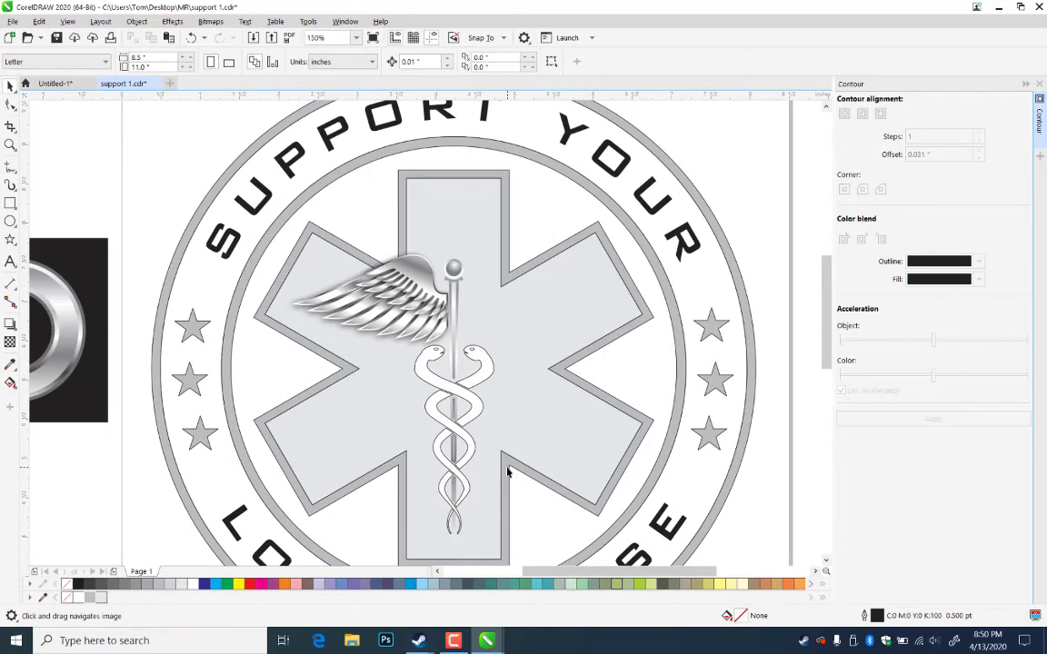
key(ctrl+s)
- Give the ball atop the staff a 50% black outline
ctrl+click(460, 272)
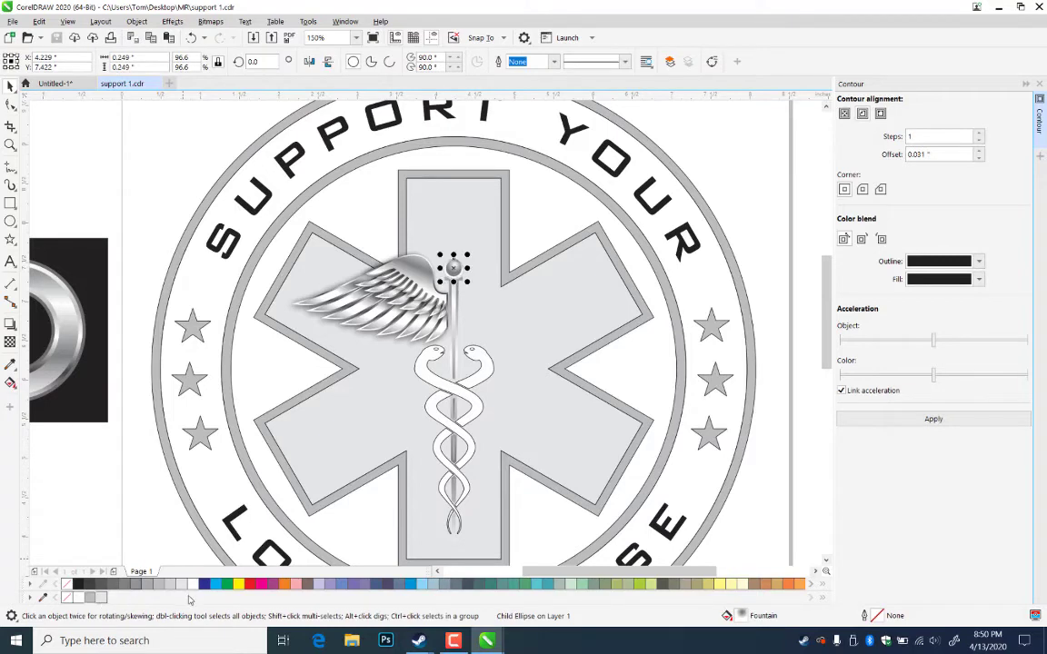
right_click(159, 583)
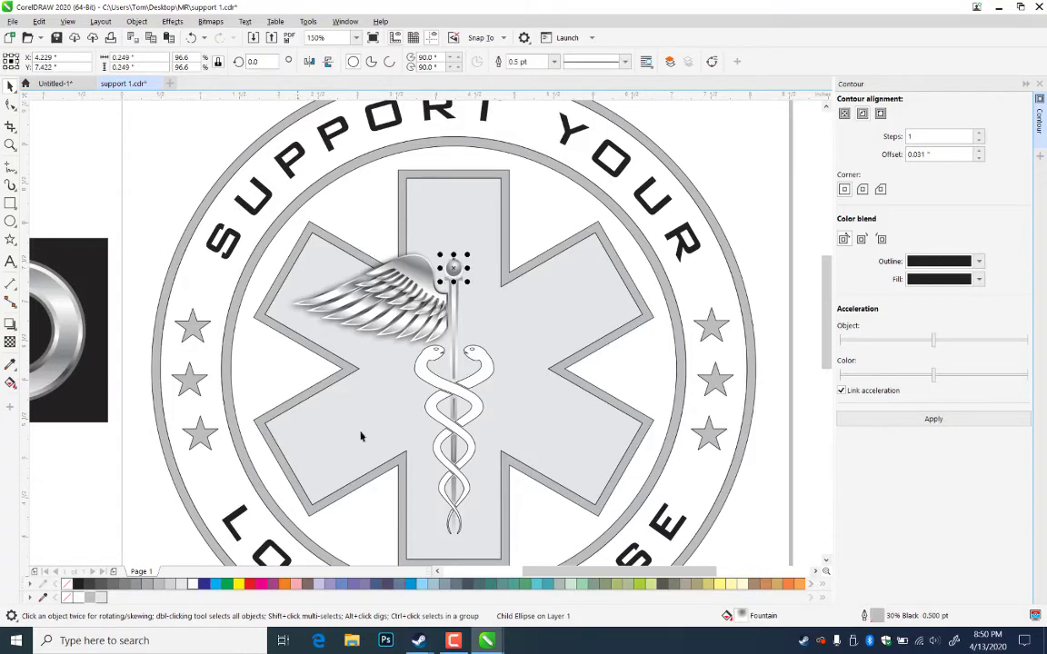
double_click(877, 617)
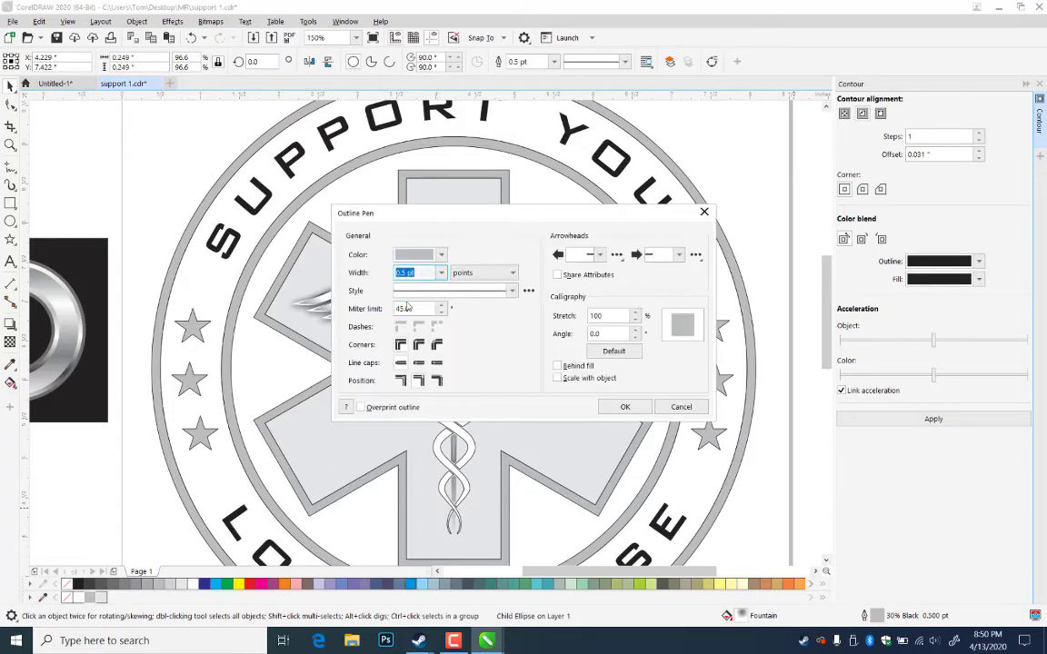
click(441, 273)
click(440, 255)
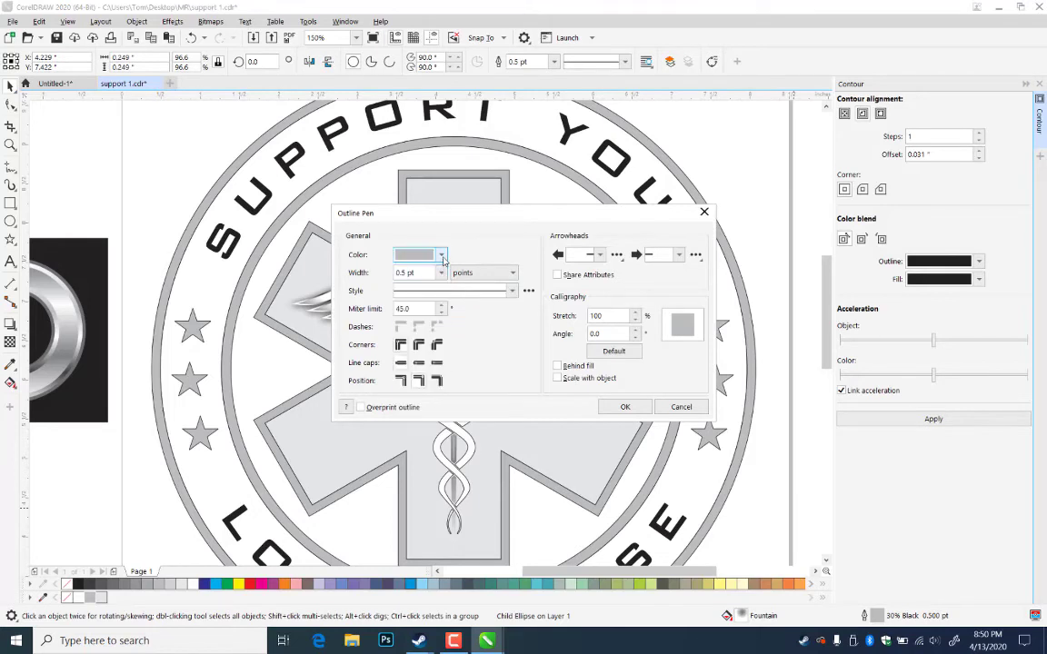
click(440, 255)
click(518, 463)
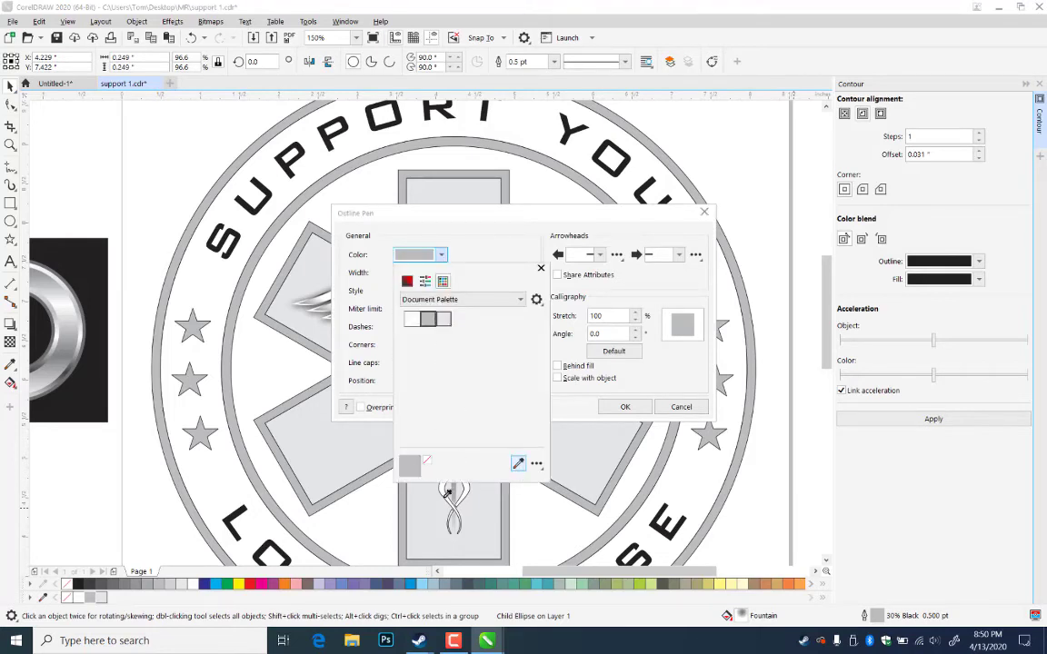
click(136, 584)
click(534, 208)
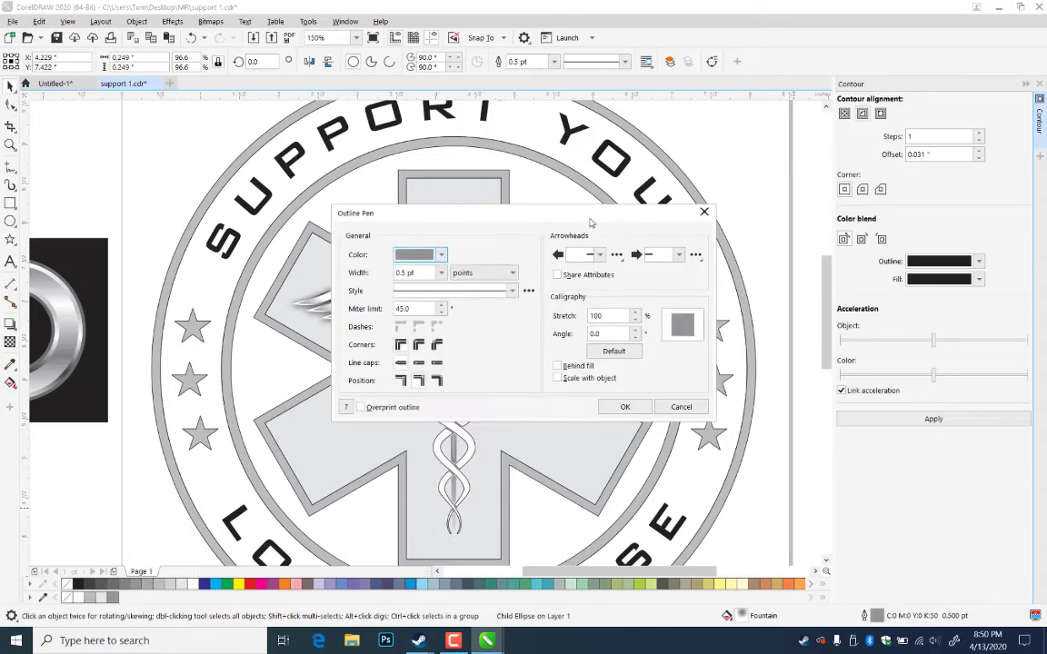
- Set the ball's outline width to 0.75 pt and make it scale with the object
click(441, 273)
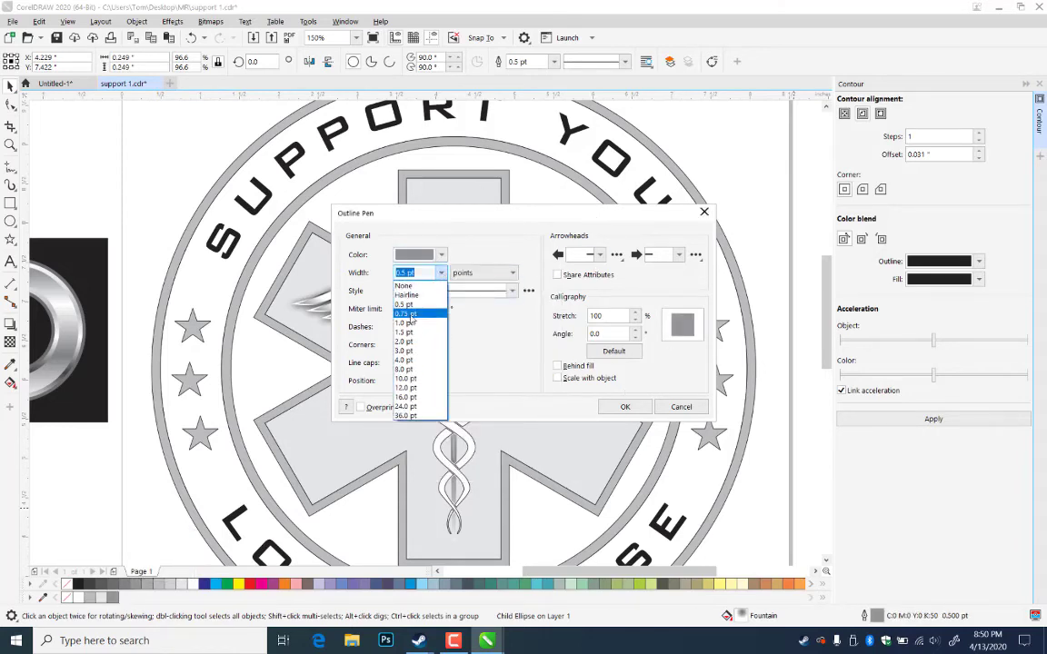
click(419, 312)
click(558, 378)
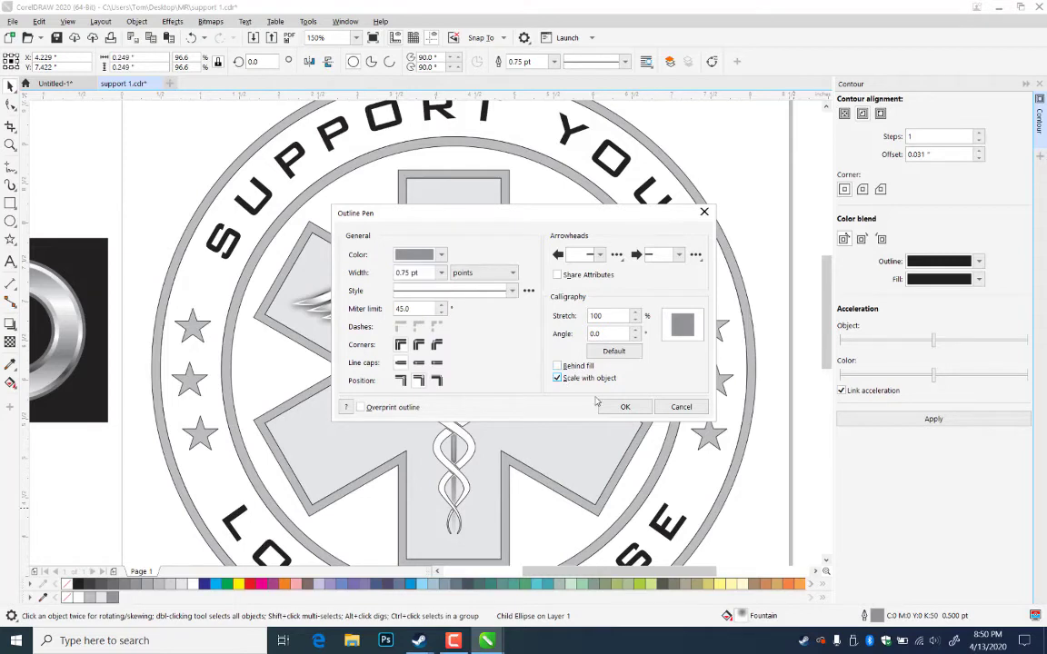
click(626, 406)
click(724, 171)
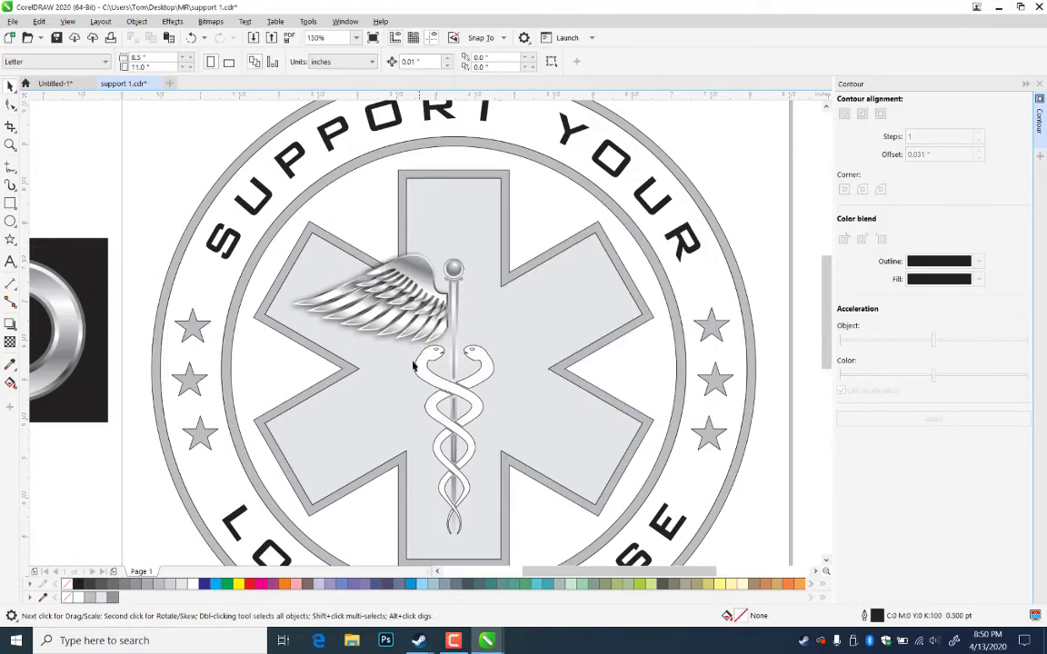
- Apply a one-step contour with a 0.021" offset to the snakes and break the contours apart
click(439, 388)
click(934, 419)
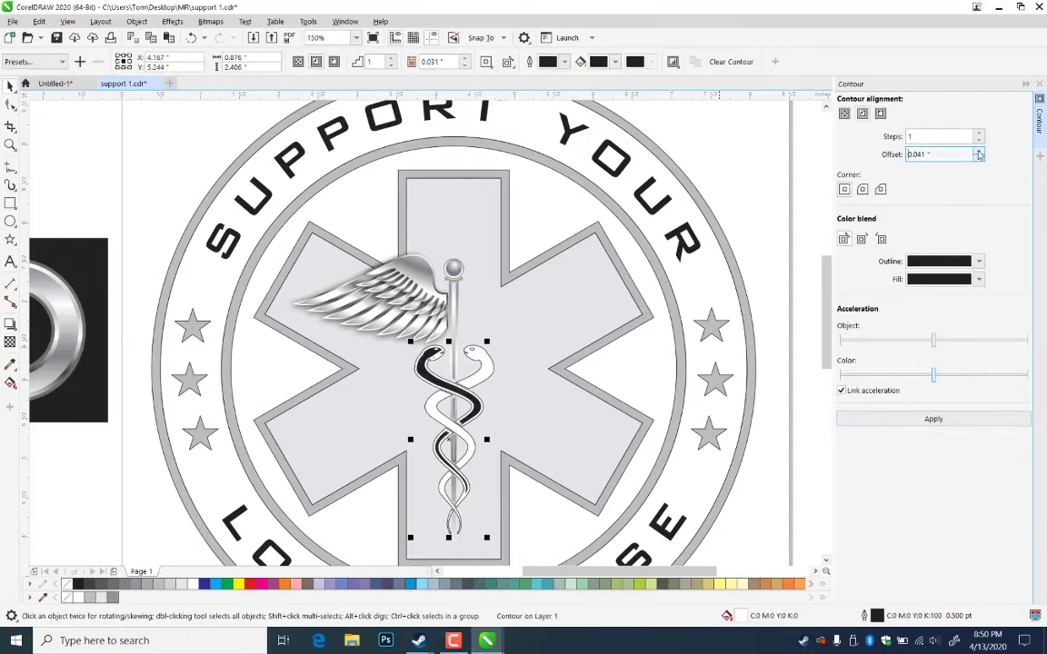
click(979, 158)
click(933, 419)
key(ctrl+k)
- Move both chrome sample rings together so they overlap the lower-right corner of the black square
click(596, 440)
scroll(255, 423, up, 1)
drag(256, 423, 391, 400)
click(36, 228)
shift+click(65, 313)
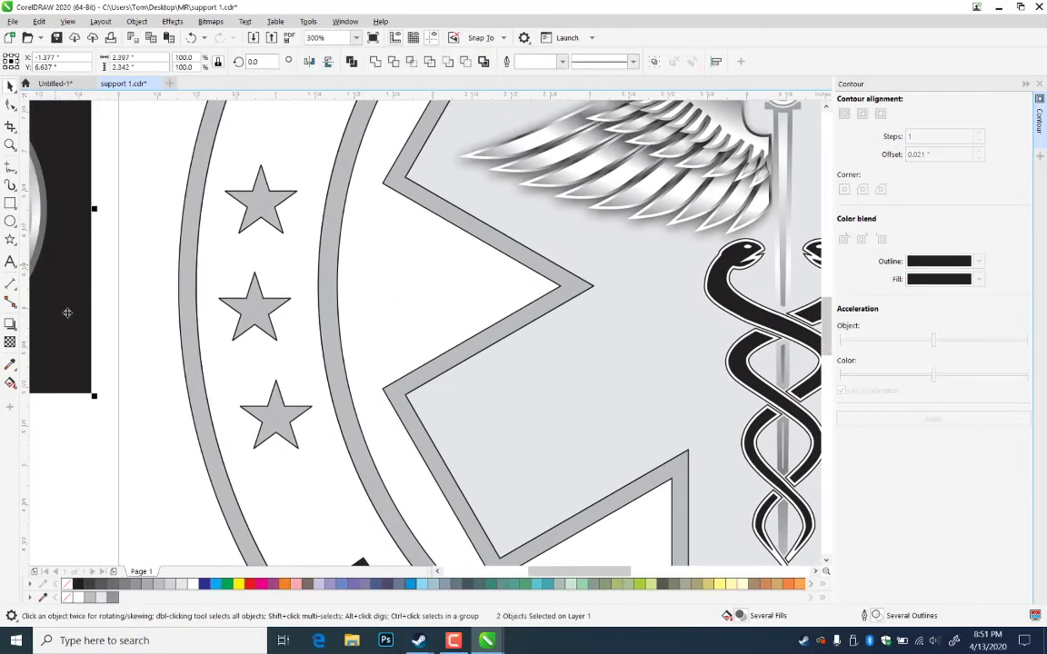
click(82, 236)
shift+click(100, 243)
drag(100, 243, 188, 303)
- Copy the chrome sample ring's fountain fill onto the inner contour shapes of both snakes
scroll(280, 402, down, 1)
right_click(290, 416)
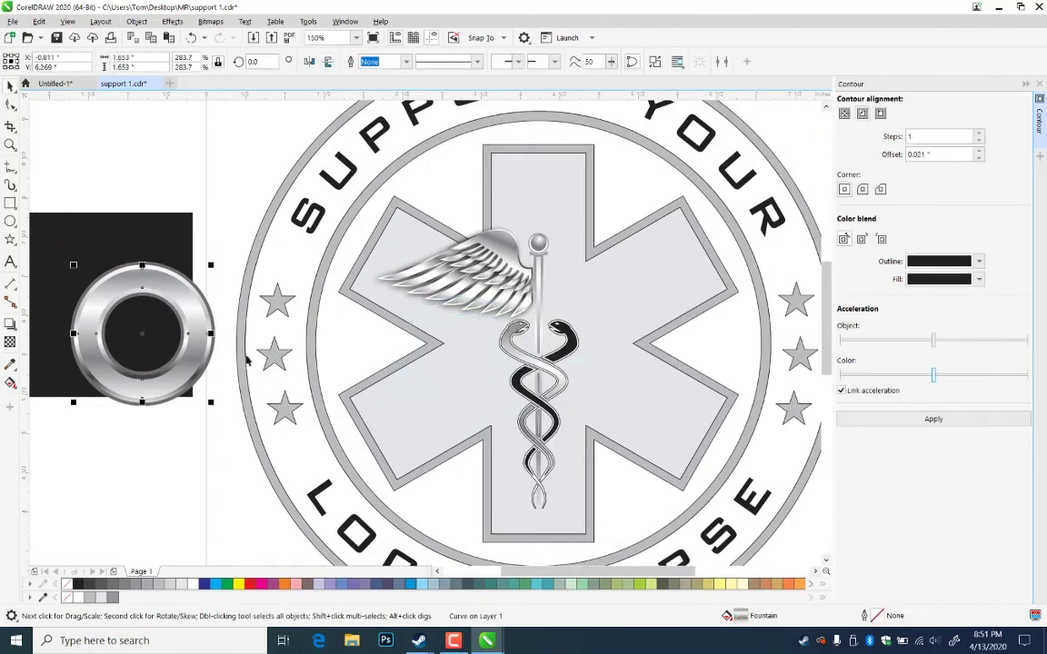
click(86, 300)
scroll(577, 388, up, 1)
click(445, 282)
shift+click(556, 282)
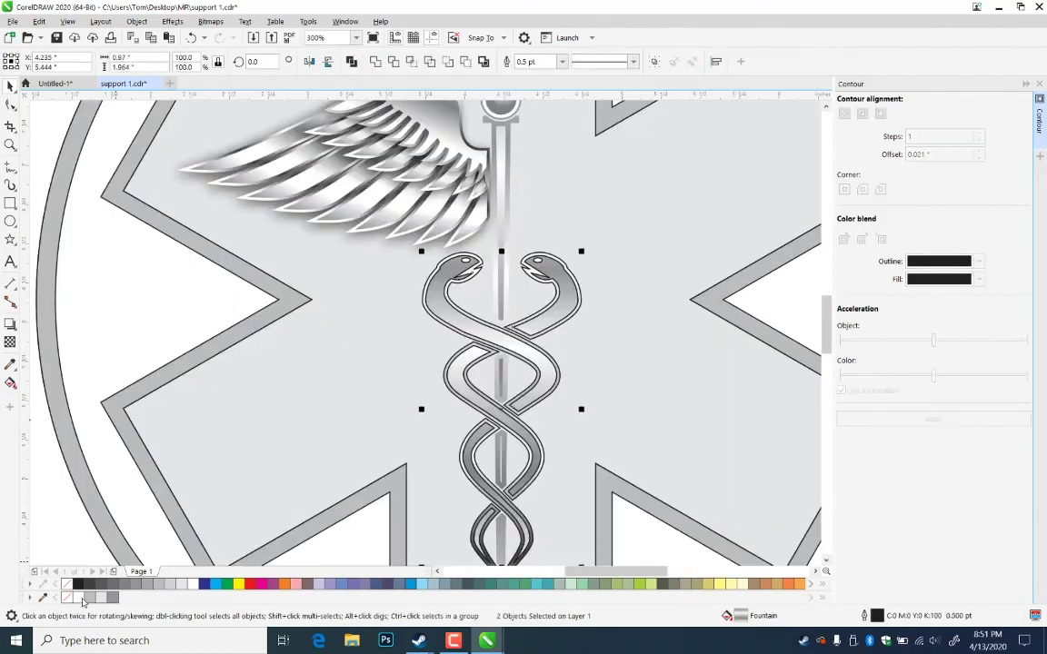
- Try removing the outlines from both snakes and their contour shapes
right_click(67, 597)
right_click(67, 583)
click(551, 245)
click(501, 282)
right_click(67, 583)
- Try repositioning the fountain fill's end handles on the right snake to spread the chrome shading vertically
click(531, 271)
key(g)
drag(624, 227, 627, 55)
click(478, 465)
drag(621, 163, 619, 233)
click(646, 400)
drag(647, 402, 643, 225)
- Try recolouring the lower end node of the right snake's fountain fill with a colour sampled from the artwork
click(534, 281)
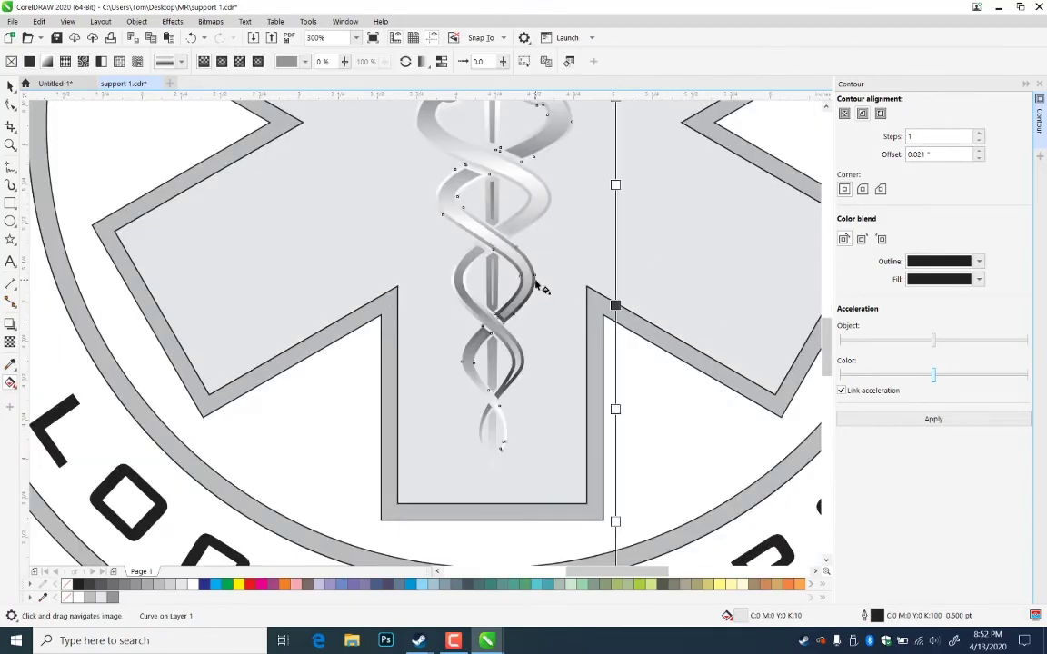
scroll(715, 480, down, 1)
click(667, 419)
click(691, 417)
click(790, 603)
click(644, 491)
click(667, 419)
click(691, 417)
click(790, 602)
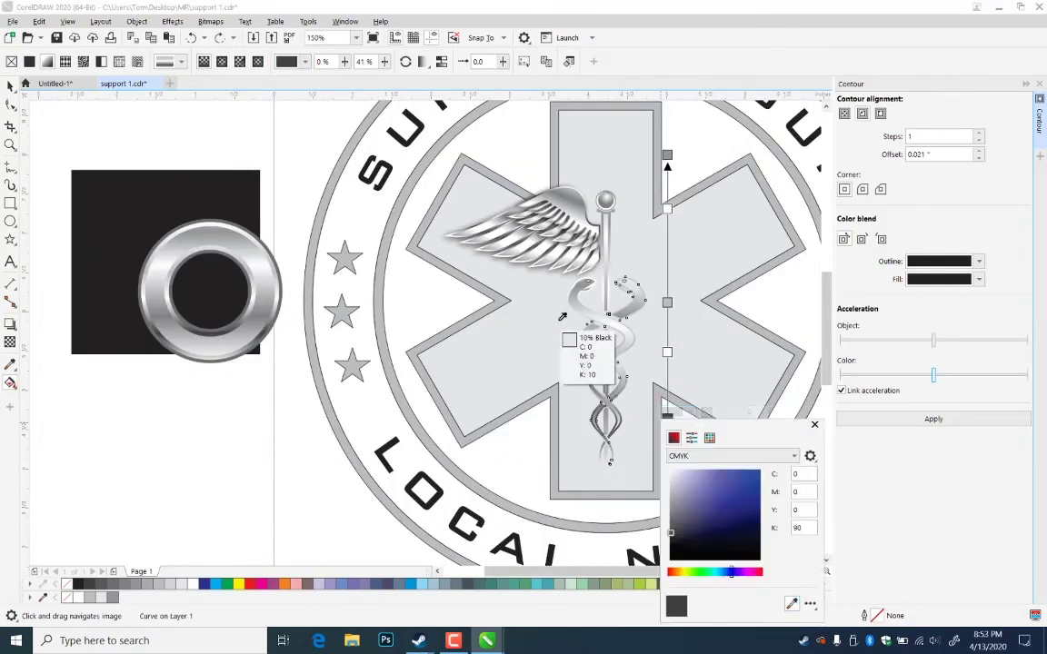
click(582, 278)
- Try shifting the fountain fill of the snakes' second coil upward by moving both of its end handles
key(space)
click(205, 502)
scroll(621, 380, up, 1)
key(Tab)
key(Tab)
key(Tab)
key(Tab)
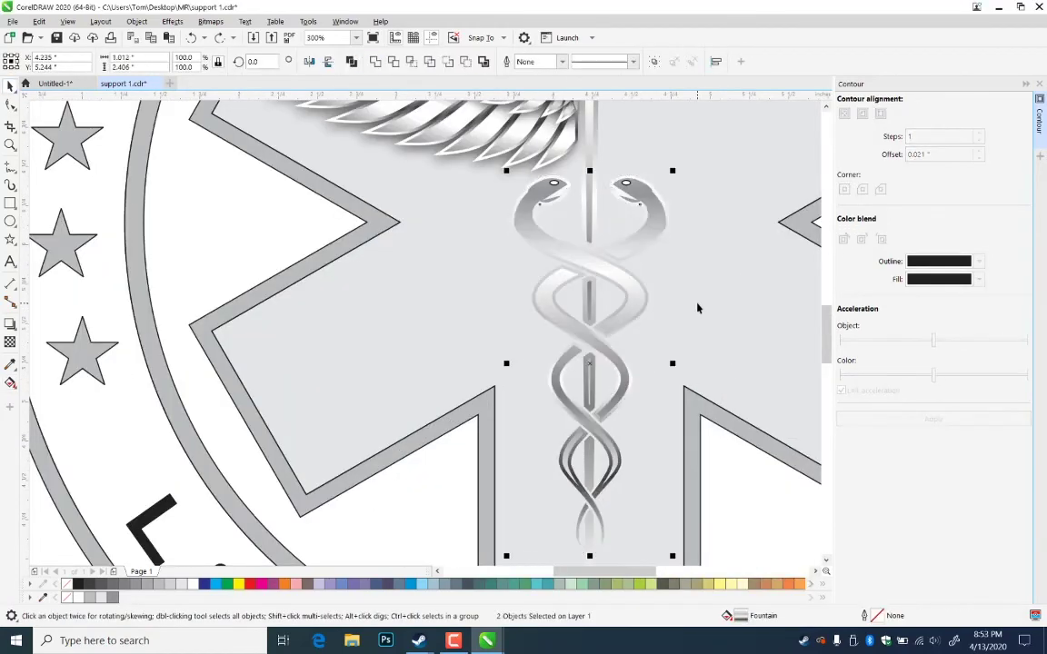
click(10, 382)
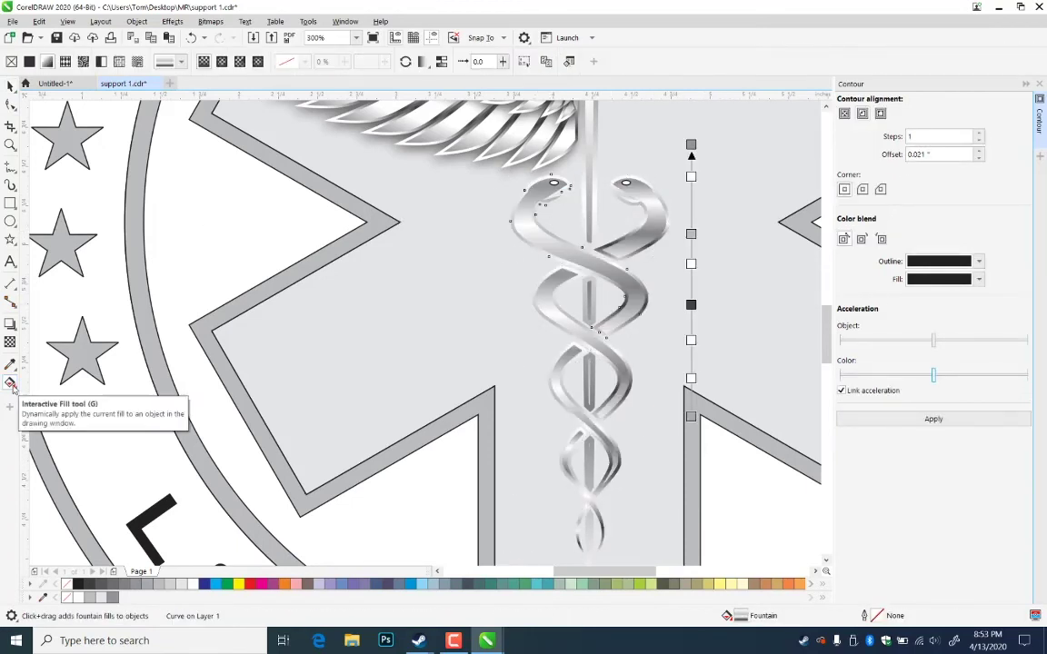
click(561, 294)
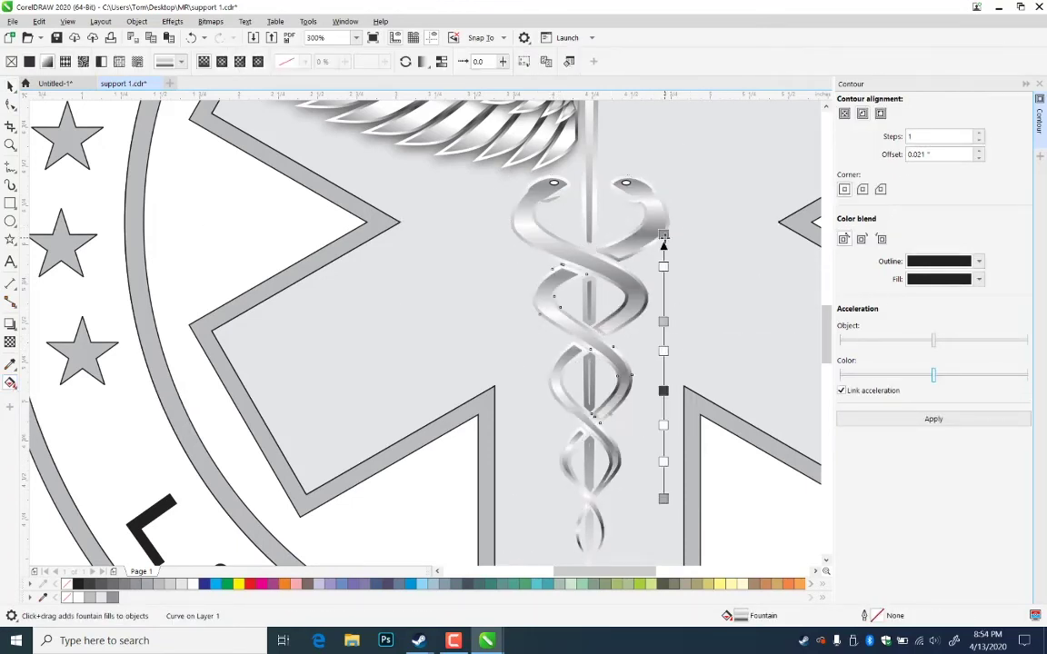
drag(665, 234, 665, 73)
drag(664, 498, 664, 413)
- Try repositioning the fountain fill on the snakes' third coil
click(572, 402)
click(574, 352)
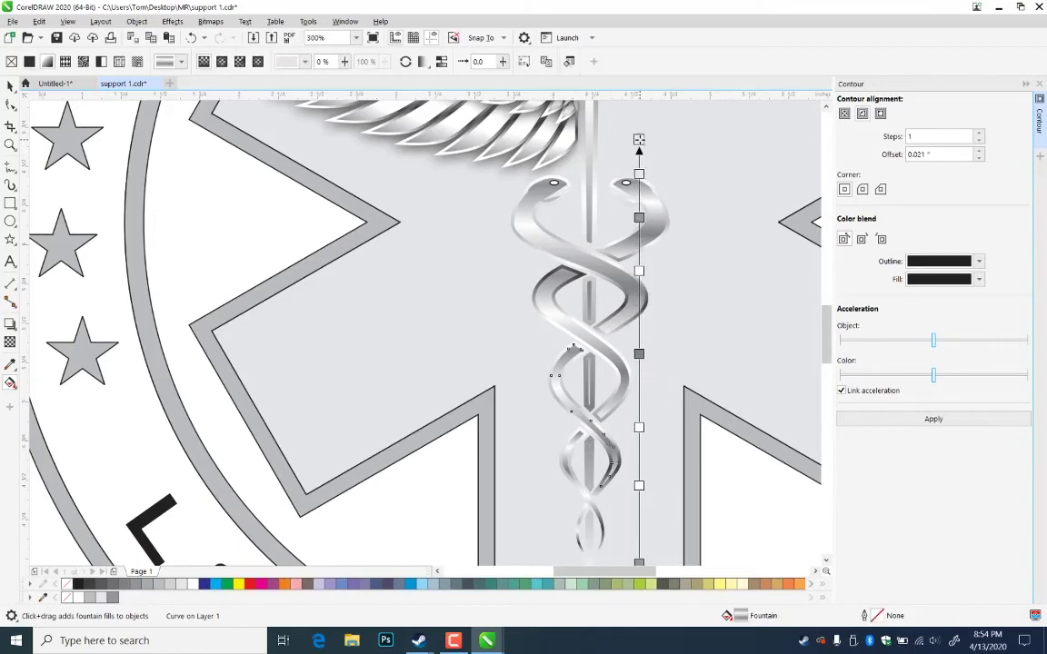
click(565, 332)
drag(575, 466, 607, 322)
click(596, 400)
click(584, 368)
key(Escape)
- Try pulling the lower coil's fountain fill handle upward to change its shading
key(space)
click(589, 420)
click(583, 367)
key(space)
drag(608, 530, 626, 354)
drag(626, 355, 626, 228)
- Undo the fountain fill adjustments and outline removal on the snakes
scroll(625, 228, down, 2)
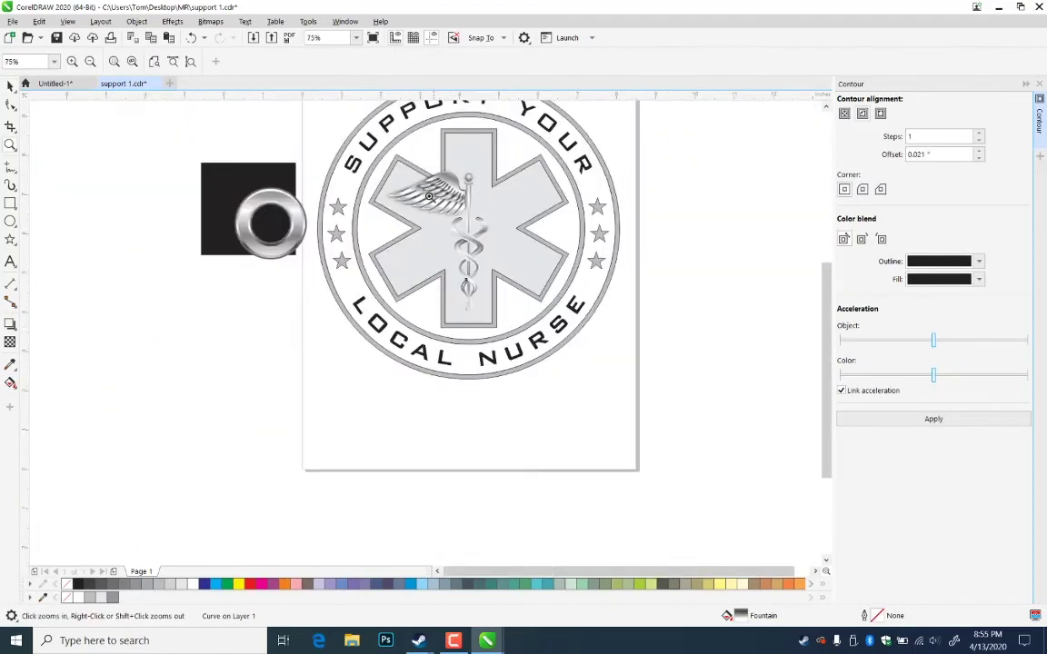
scroll(516, 245, up, 3)
scroll(237, 348, down, 1)
drag(267, 538, 320, 503)
key(space)
key(ctrl+z)
key(ctrl+z)
- Delete extra colour nodes from the right snake's inner fountain fill, keeping both end nodes and one middle node
click(368, 214)
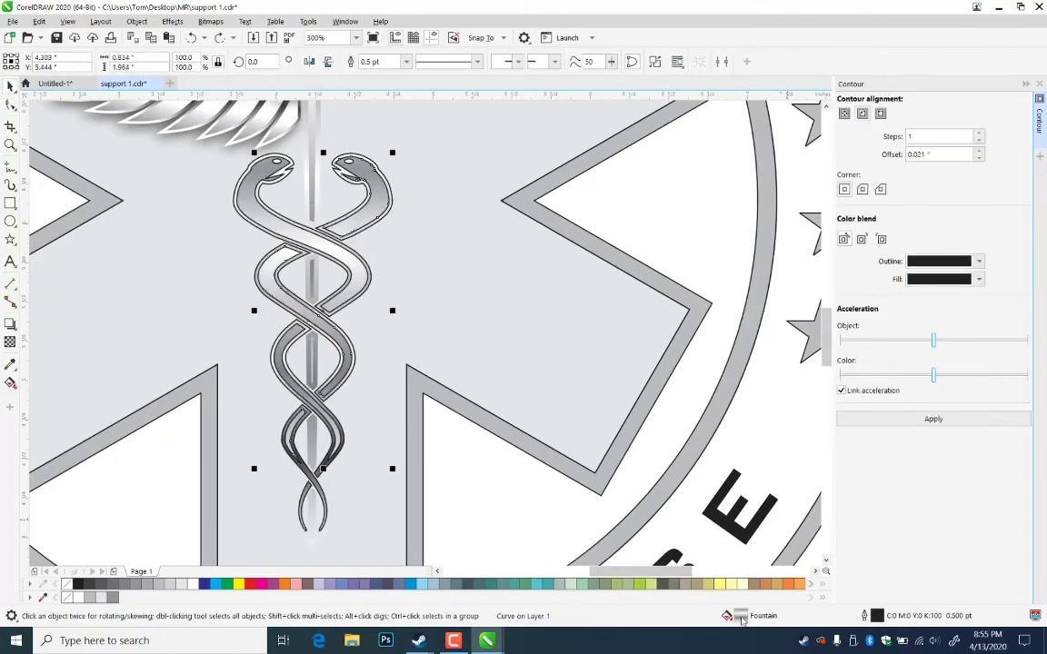
double_click(739, 615)
double_click(381, 362)
double_click(476, 361)
click(417, 381)
click(490, 361)
click(418, 381)
click(401, 469)
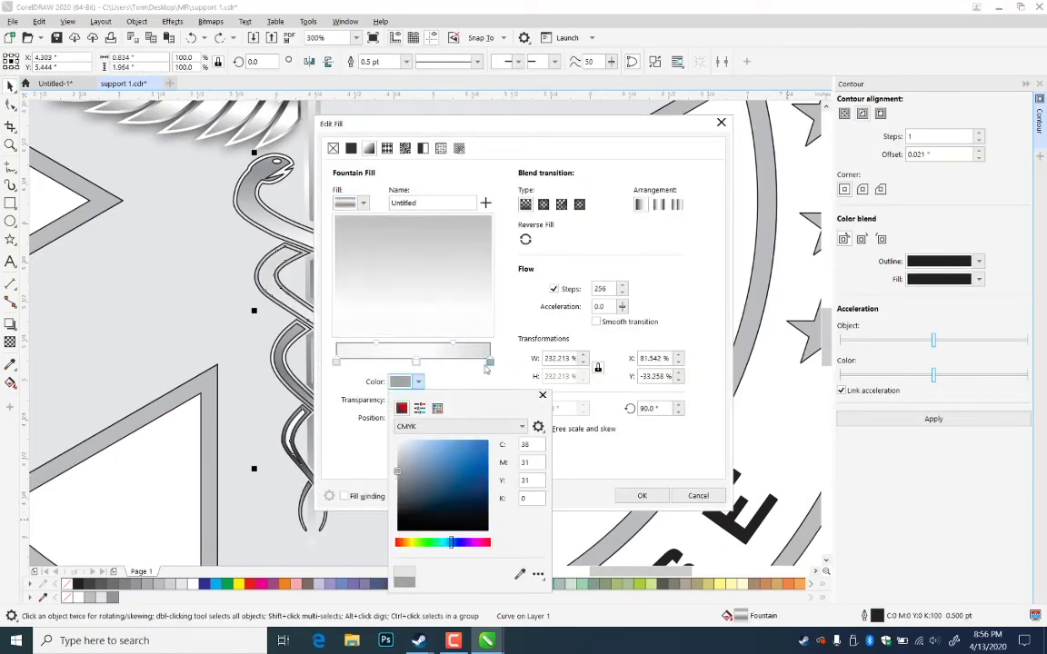
- Recolour both end nodes of the right snake's inner fountain fill with the 50% black document swatch
click(542, 427)
click(113, 598)
click(336, 362)
click(418, 381)
click(541, 427)
click(113, 597)
key(Return)
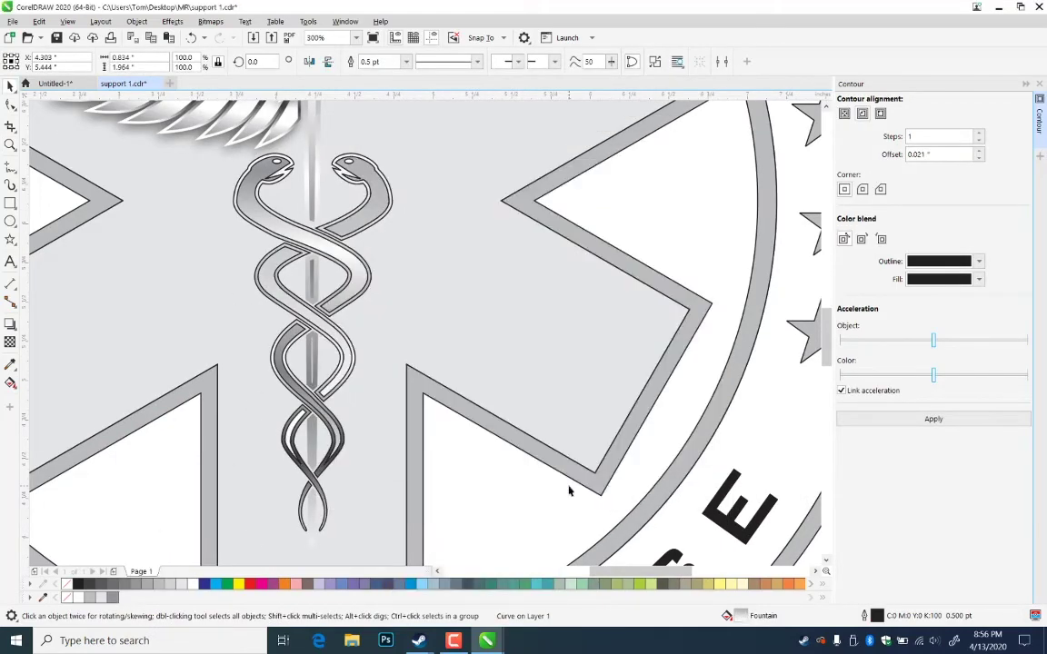
- Open the fountain fill of the right snake's outer shape for editing
key(z)
right_click(182, 229)
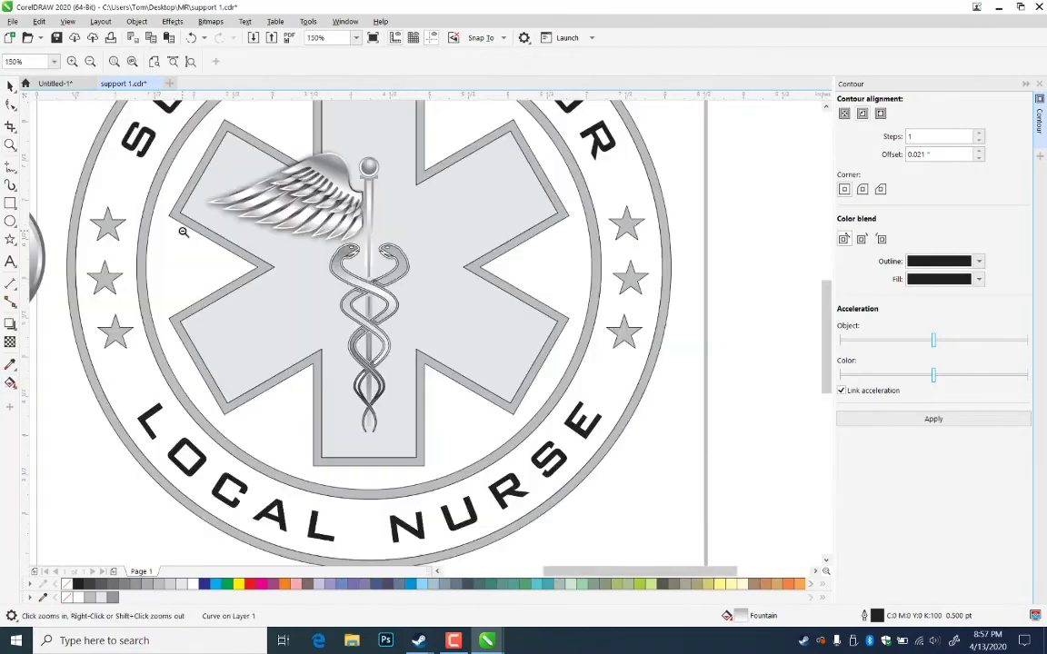
key(g)
key(space)
key(F2)
drag(329, 221, 484, 353)
click(421, 260)
key(F11)
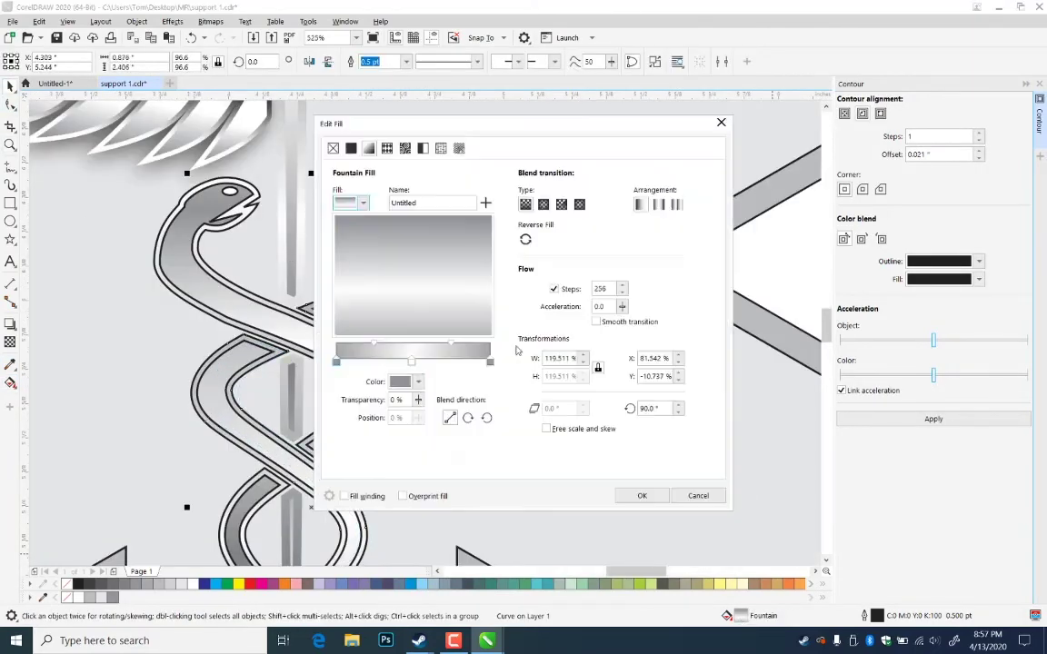
- Recolor the right snake's outer contour fountain fill with a darker gray middle and light gray ends
click(412, 361)
click(419, 382)
click(489, 362)
click(336, 362)
click(418, 382)
click(520, 590)
click(642, 495)
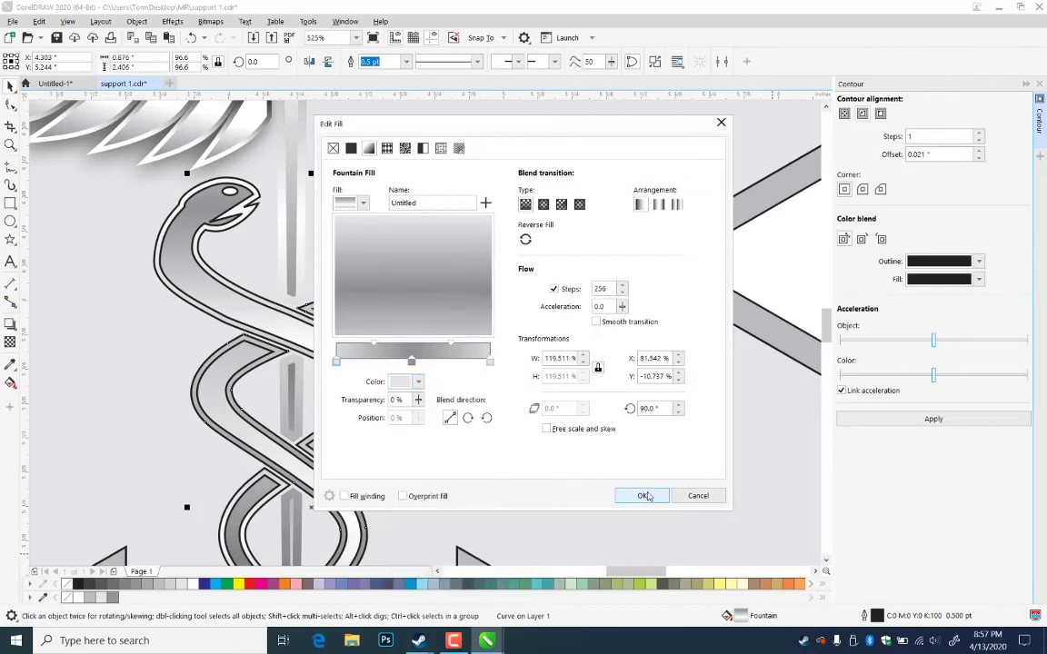
click(642, 496)
- Give the left snake's outer contour a matching gray fountain fill and remove the snake's outlines
scroll(440, 170, down, 2)
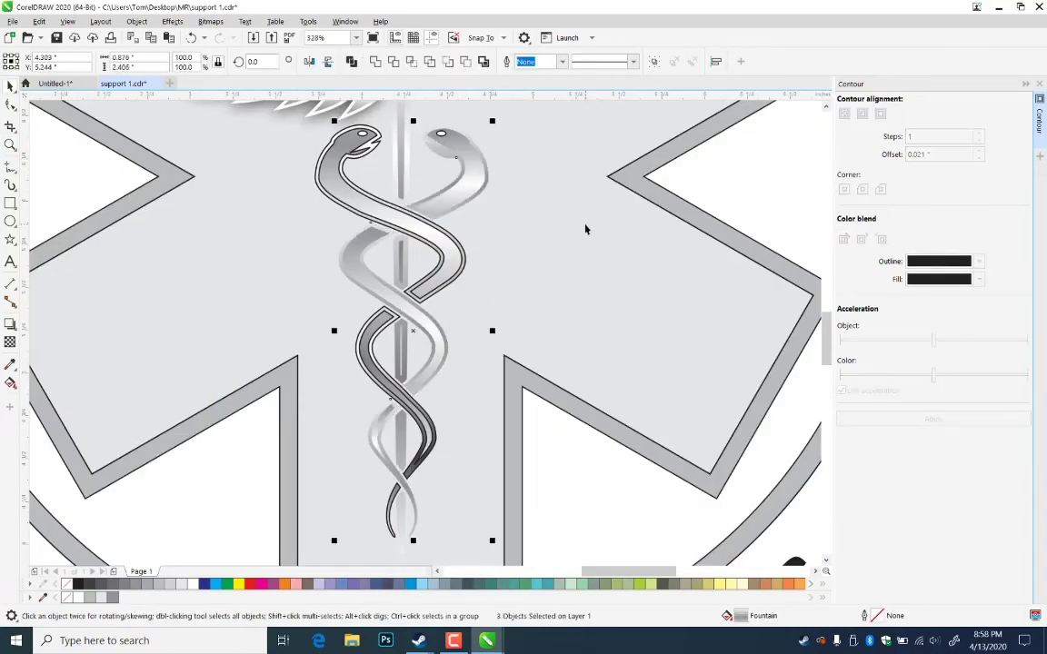
click(454, 175)
click(367, 213)
click(335, 205)
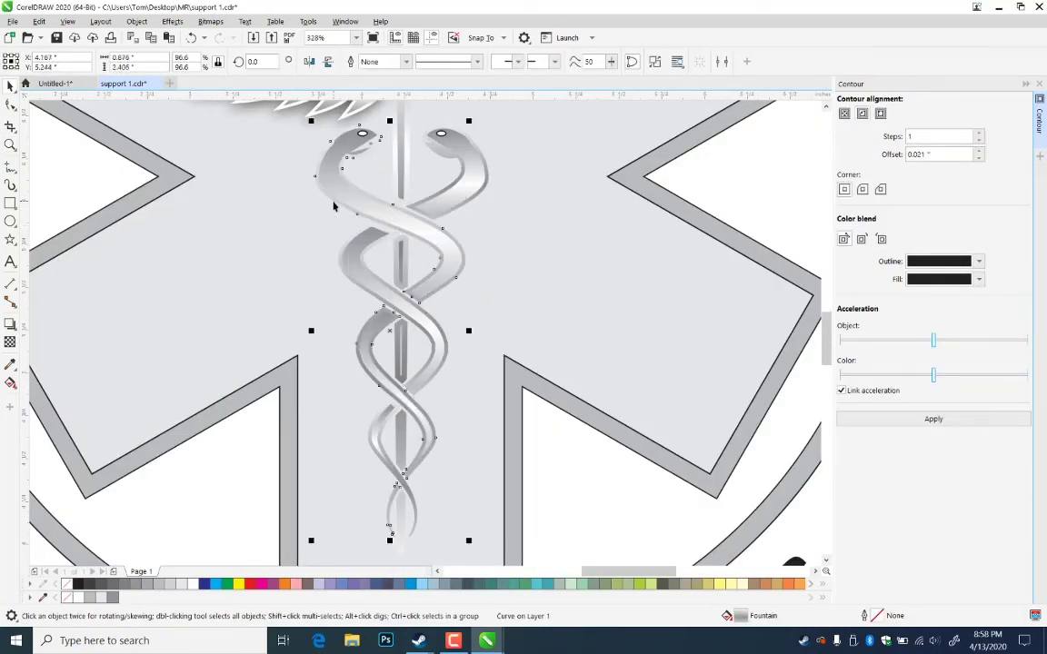
click(322, 181)
- Reshape the mouth nodes on both inner snake heads so the lower jaws follow the outer contours more closely
click(10, 145)
drag(308, 114, 508, 188)
click(9, 104)
click(202, 298)
mouse_move(274, 319)
mouse_down()
mouse_move(296, 305)
mouse_move(268, 301)
mouse_up()
click(561, 315)
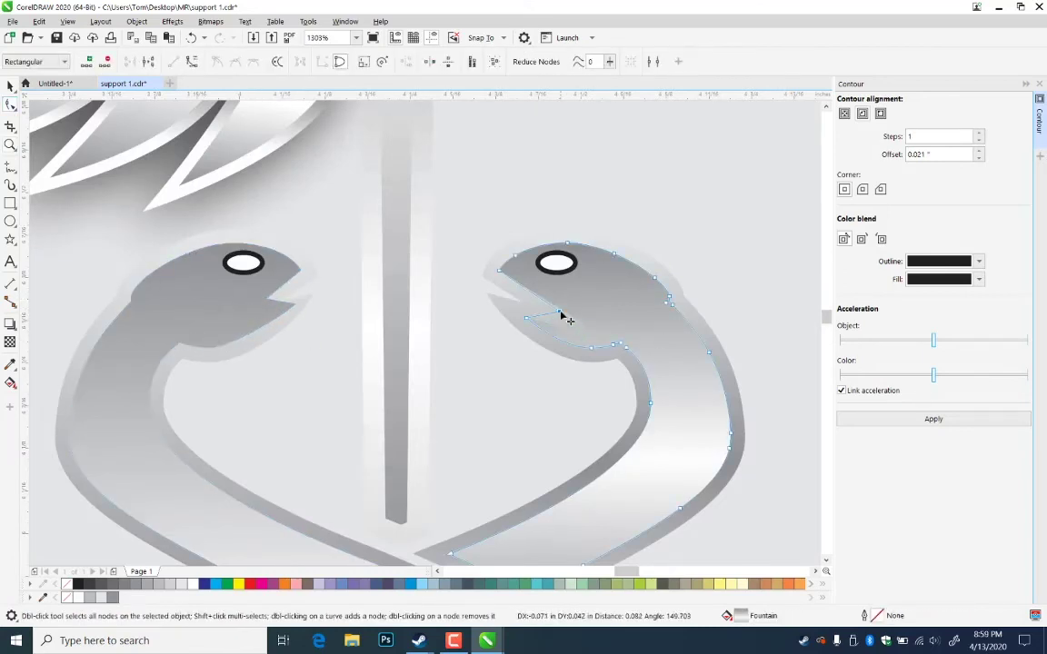
drag(530, 320, 514, 310)
- Remove the outlines from both snakes' eyes and fill the eyes with solid gray
click(10, 85)
drag(209, 237, 591, 286)
right_click(67, 585)
click(113, 584)
click(243, 262)
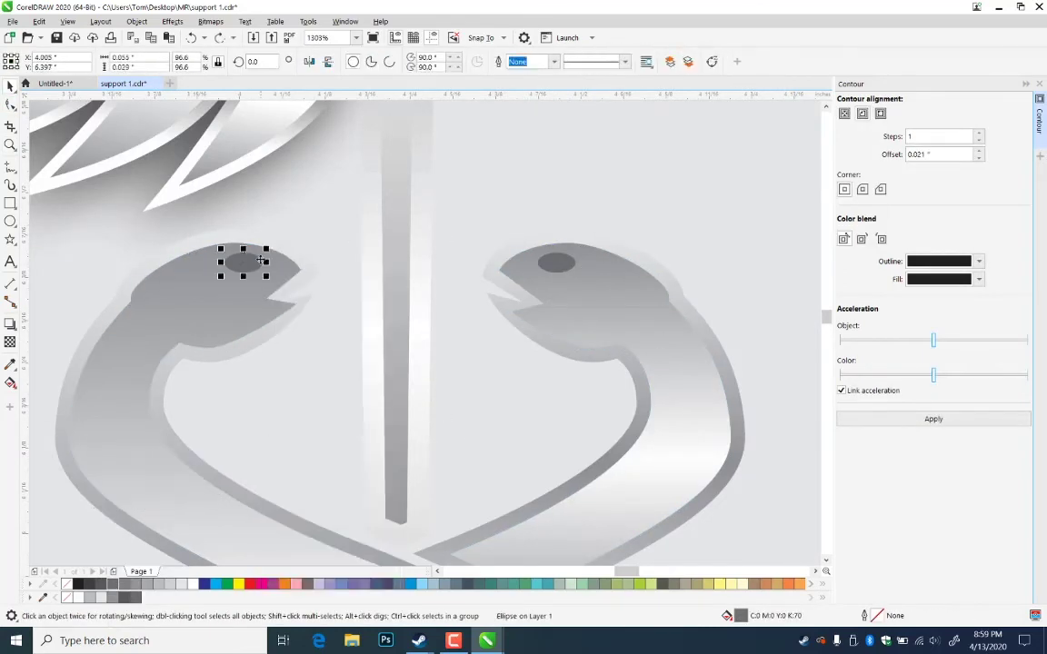
right_click(260, 251)
drag(267, 248, 559, 267)
click(158, 585)
click(454, 300)
- Select all the pieces of both snakes, including the eyes, and group them
key(z)
right_click(420, 302)
right_click(420, 302)
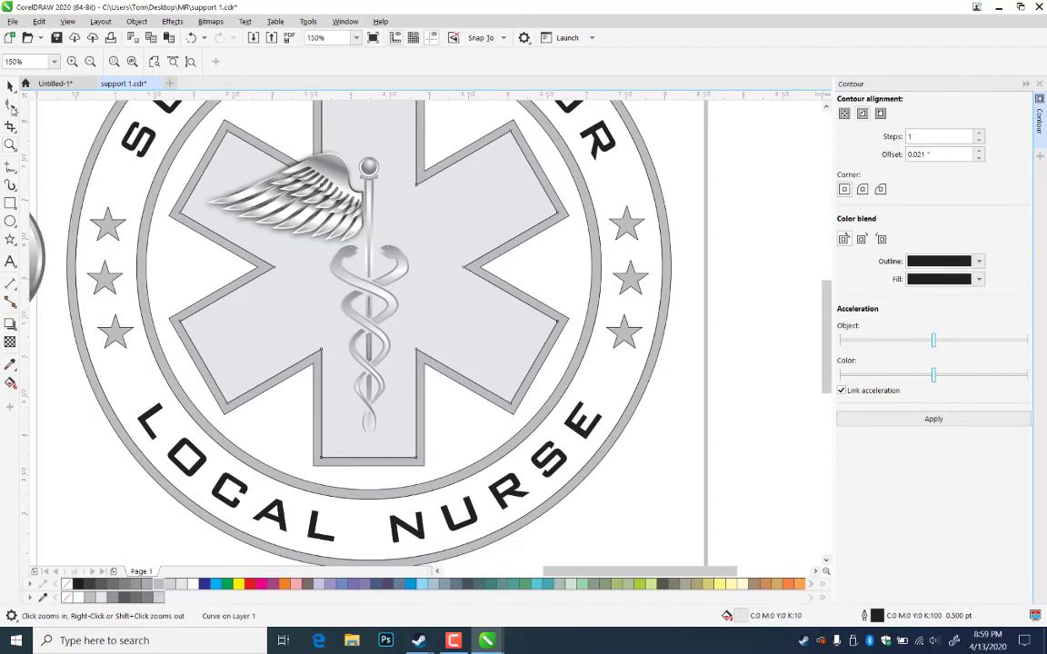
click(10, 86)
click(549, 264)
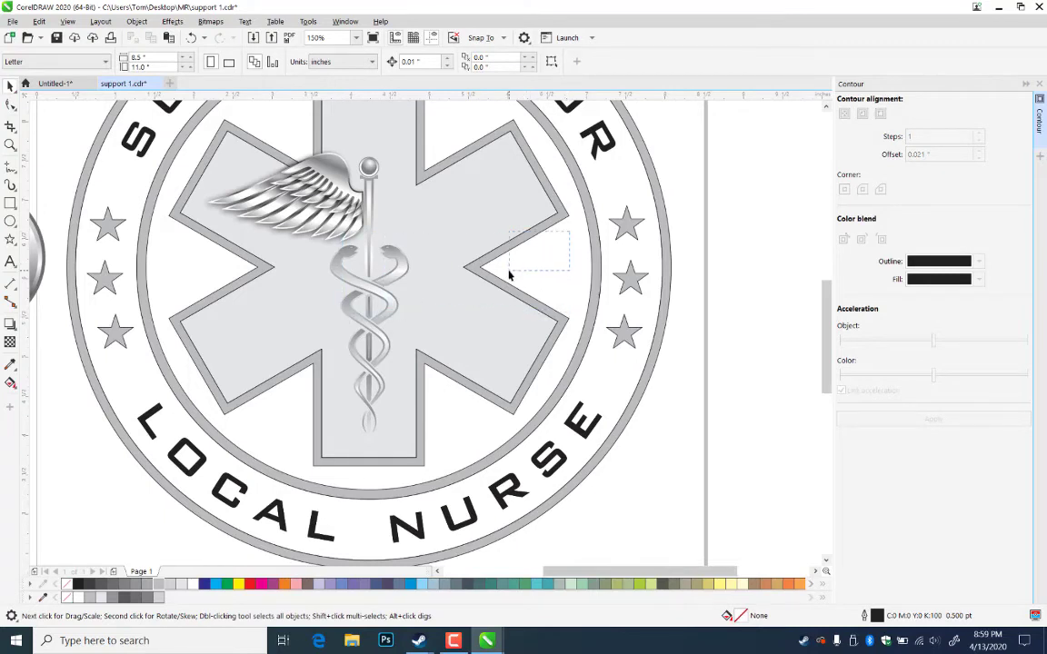
drag(523, 276, 576, 281)
drag(326, 255, 309, 235)
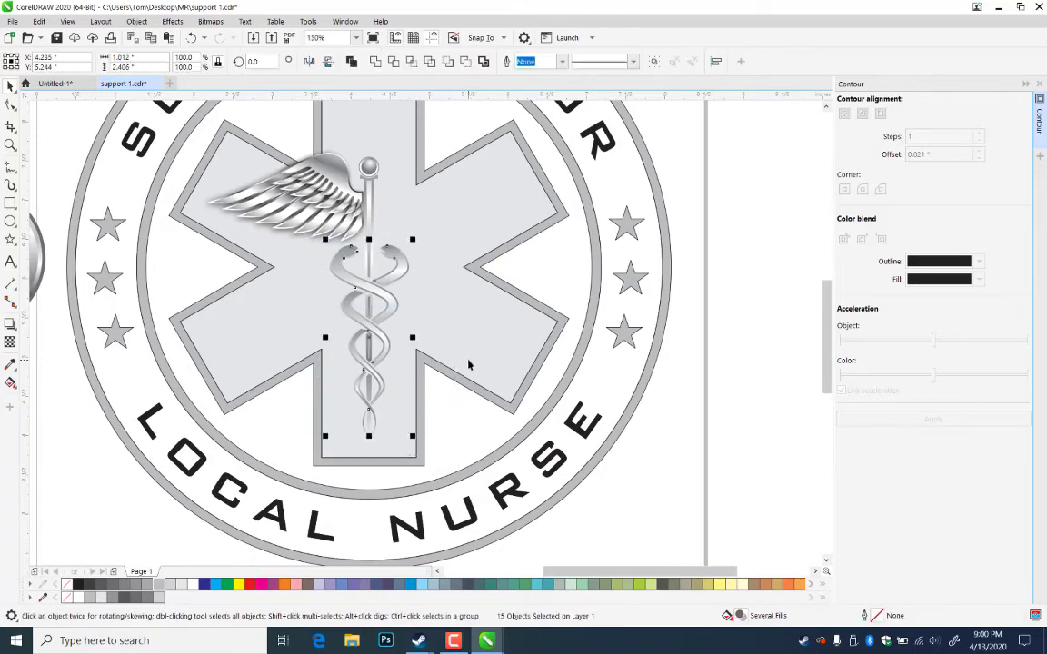
key(ctrl+g)
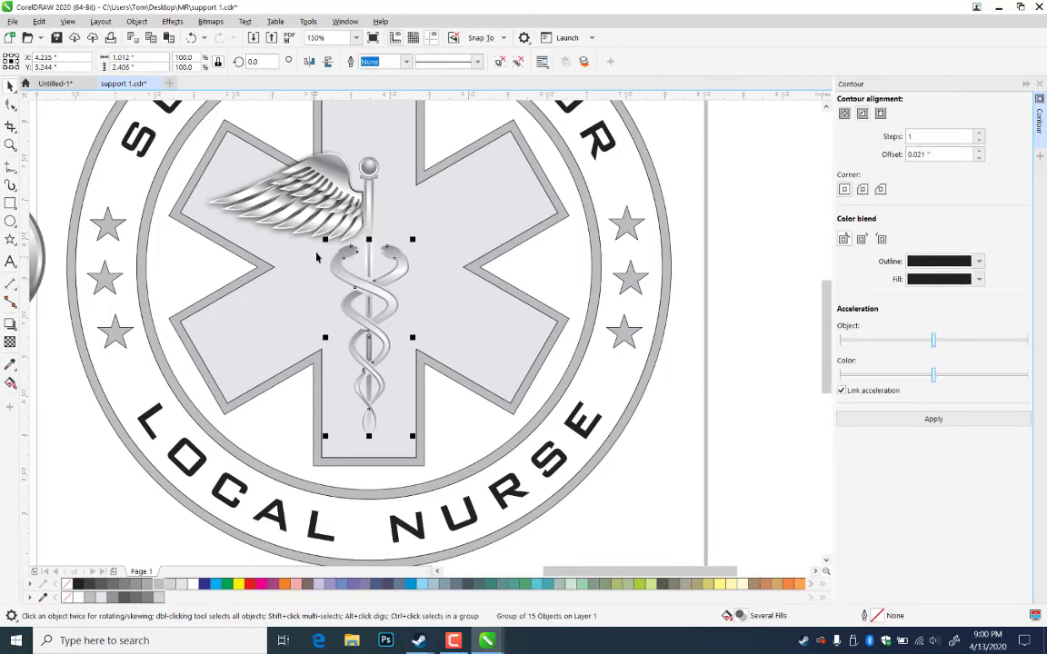
- Copy the wing's drop shadow onto the snake group
click(137, 21)
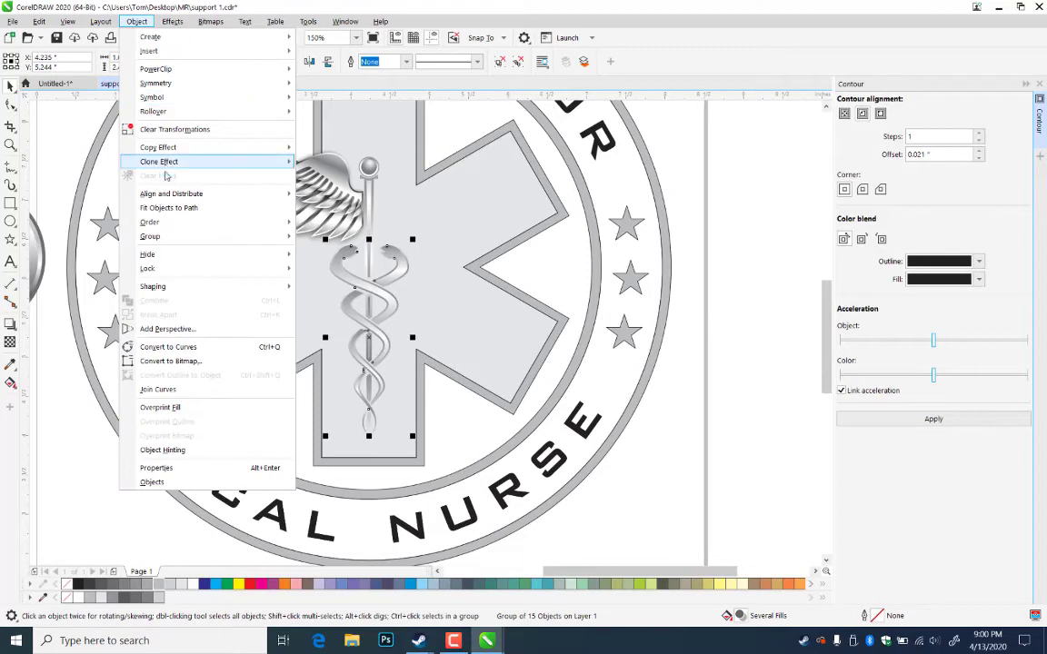
mouse_move(227, 147)
click(338, 237)
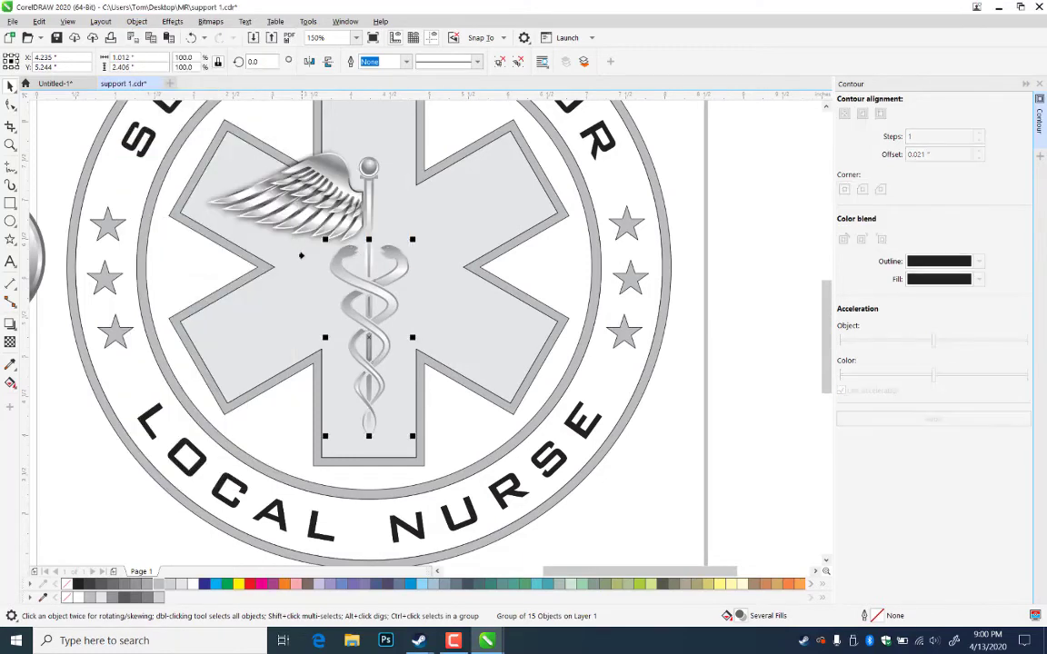
click(279, 228)
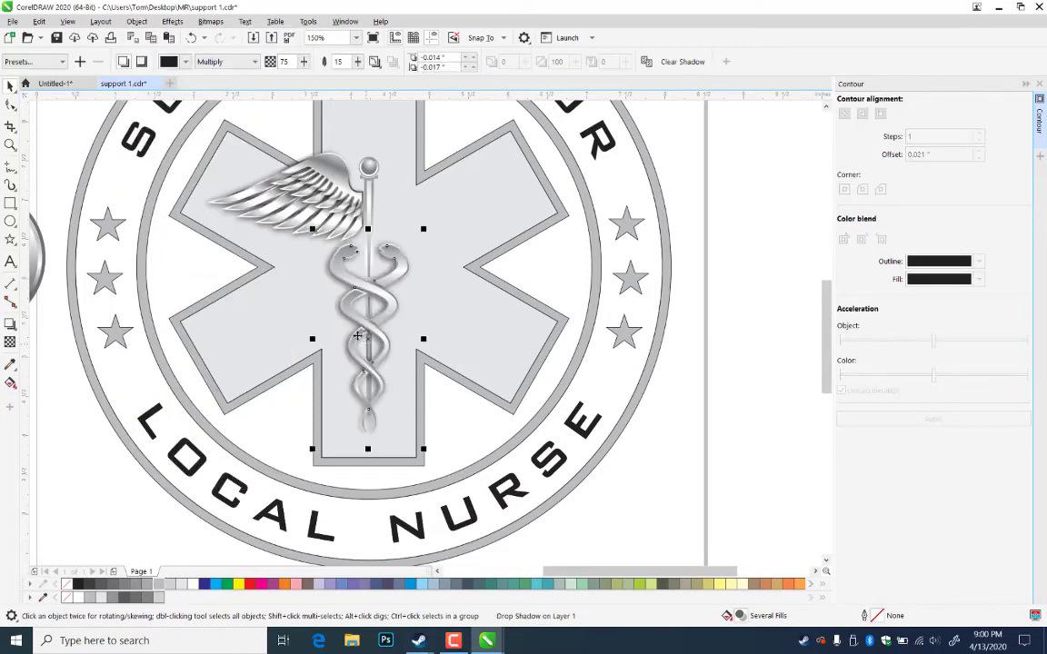
click(554, 258)
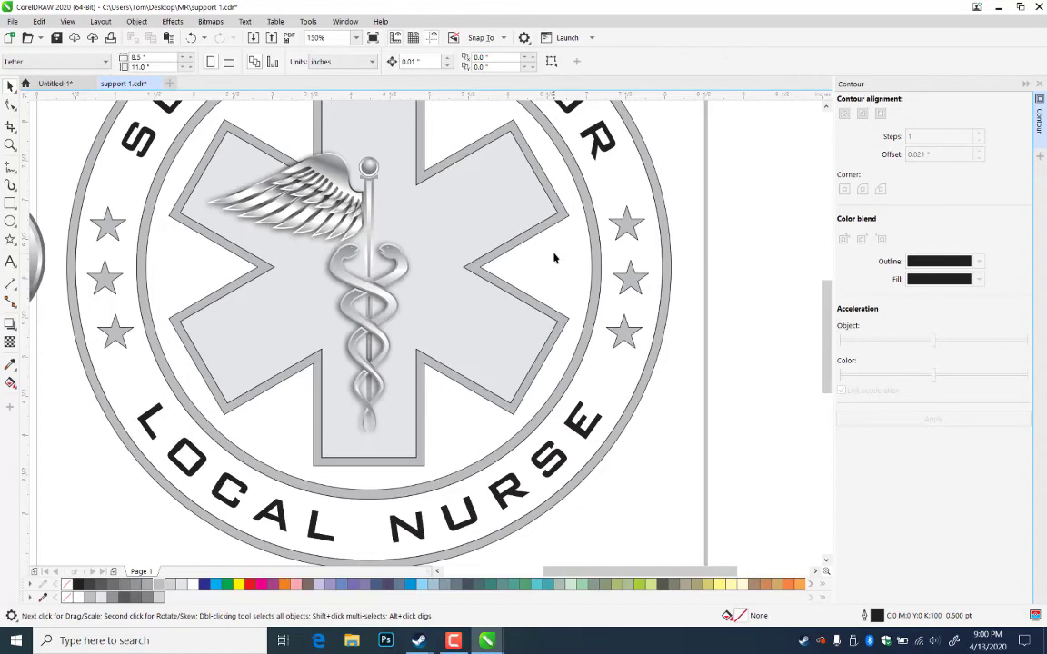
click(376, 182)
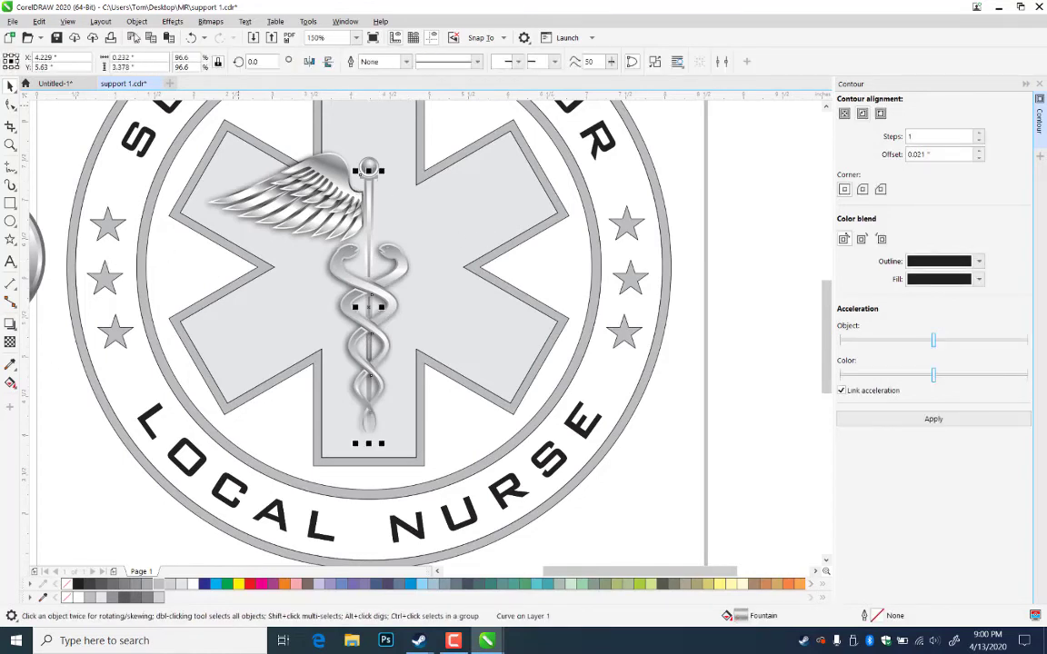
click(136, 21)
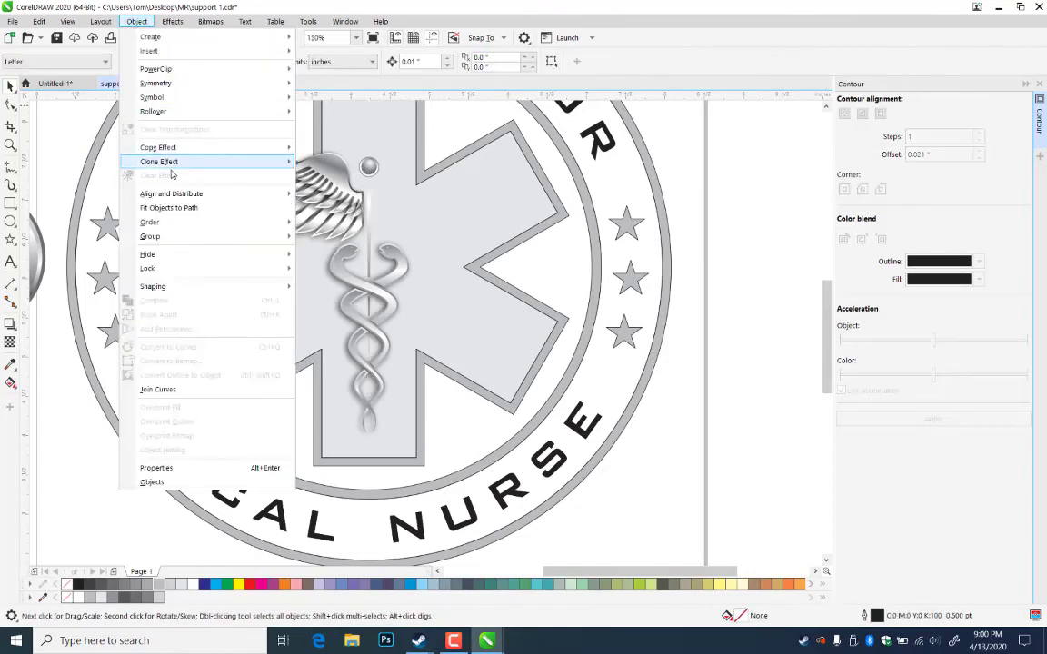
mouse_move(175, 161)
click(460, 134)
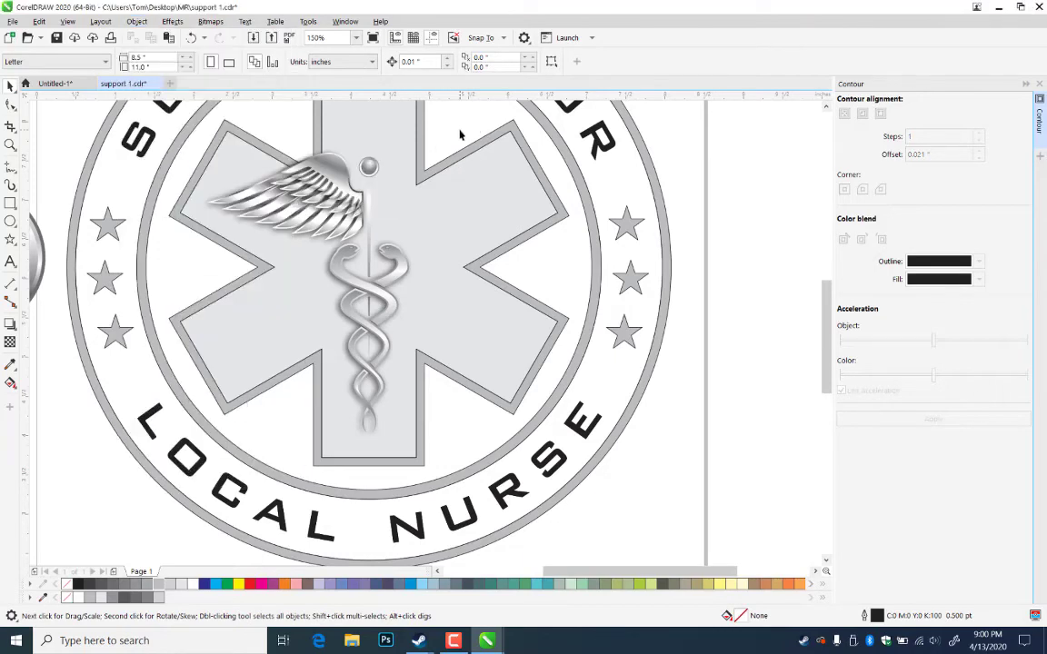
key(ctrl+z)
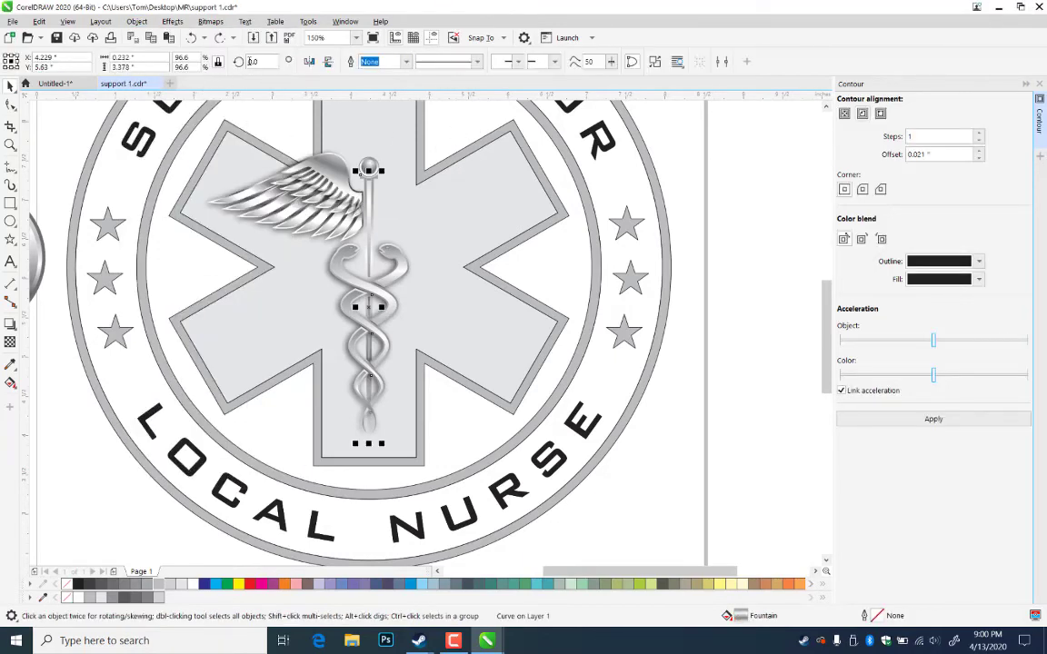
- Copy the snake group's drop shadow onto the central staff
click(136, 21)
mouse_move(159, 148)
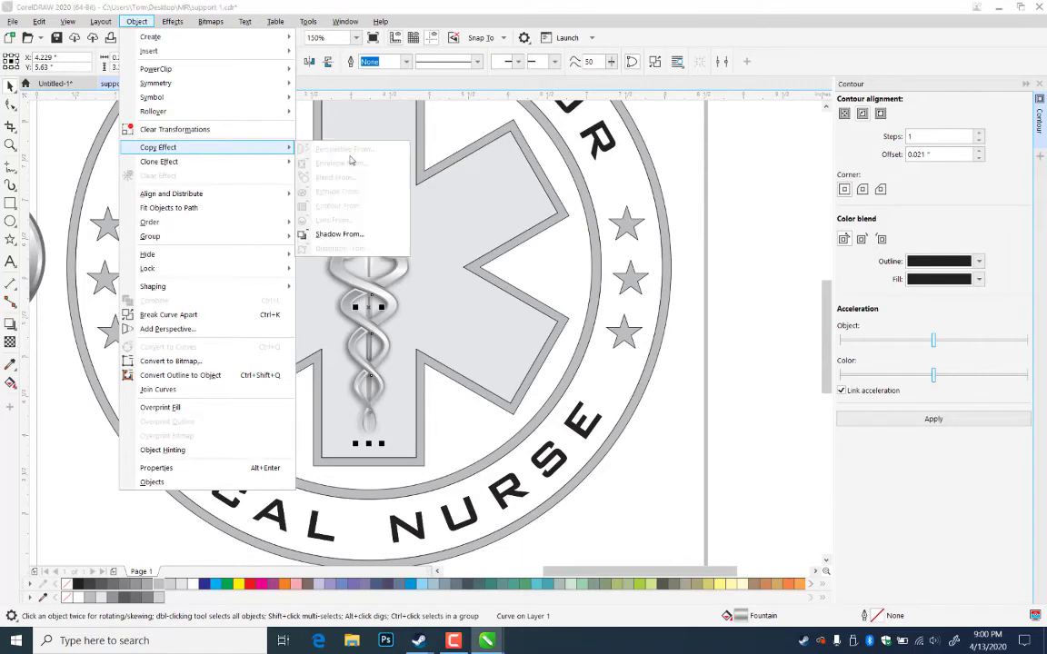
click(335, 237)
click(354, 270)
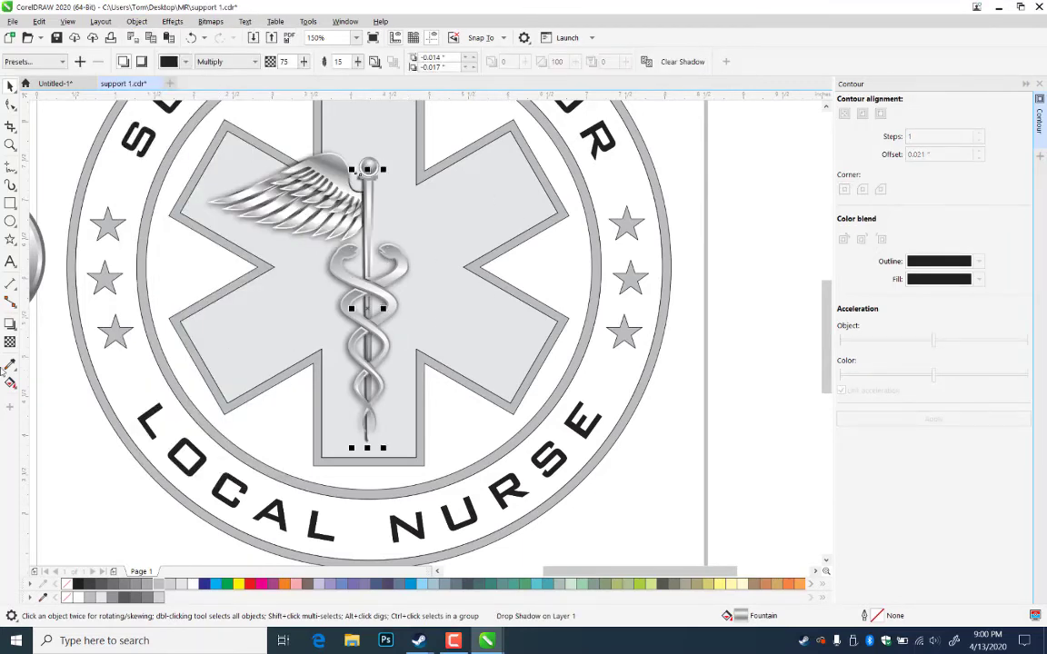
- Center the staff's drop shadow at a 0.0" horizontal and vertical offset and set its feathering to 28
click(11, 324)
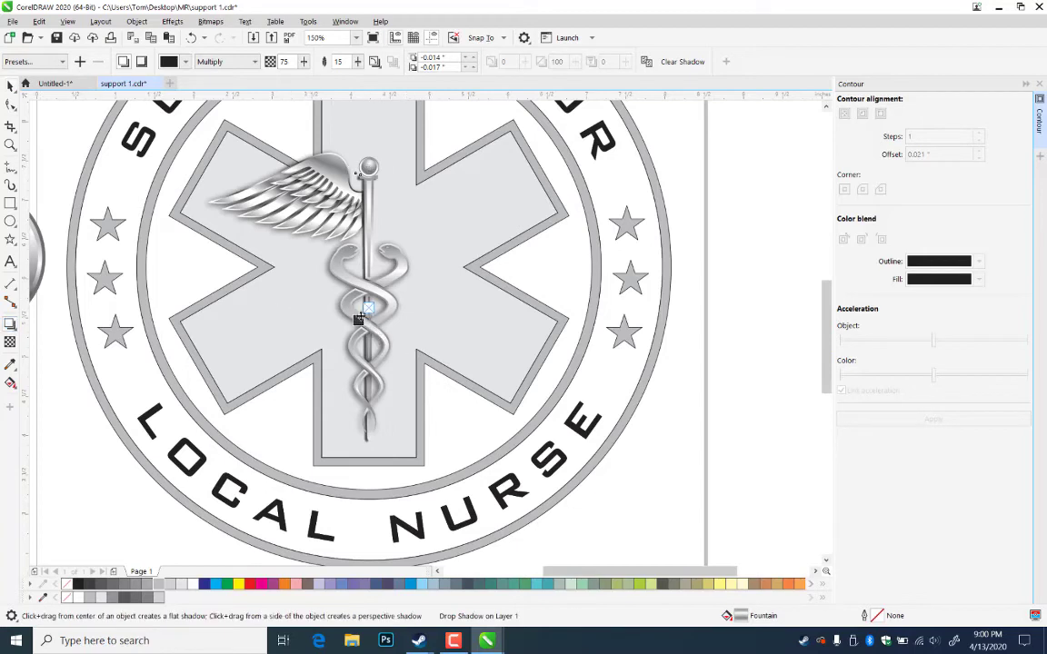
drag(359, 320, 370, 308)
key(space)
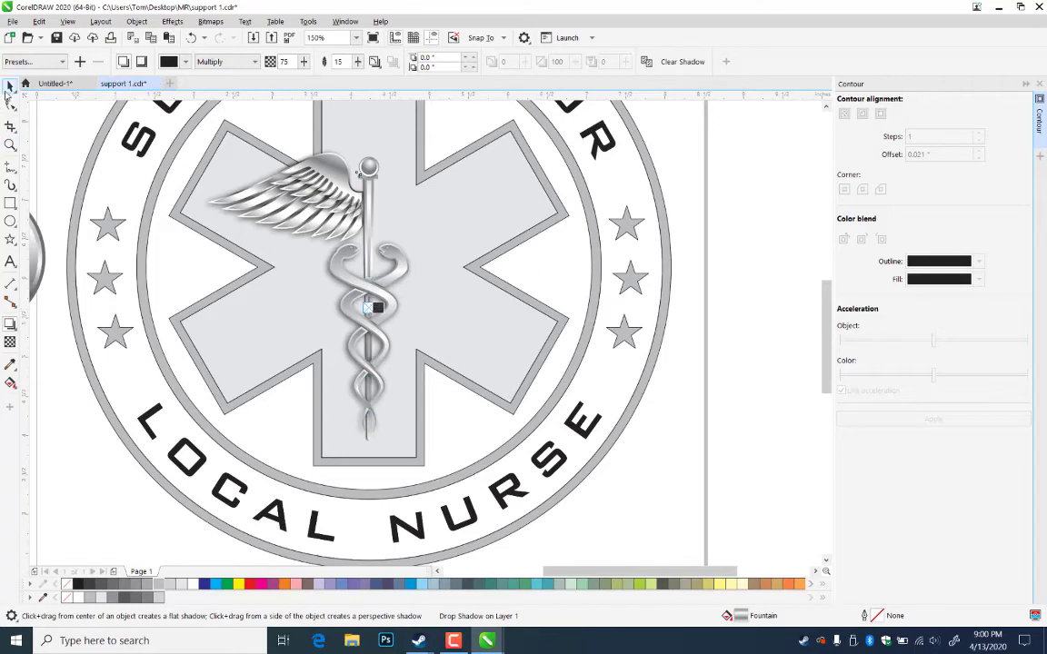
click(358, 62)
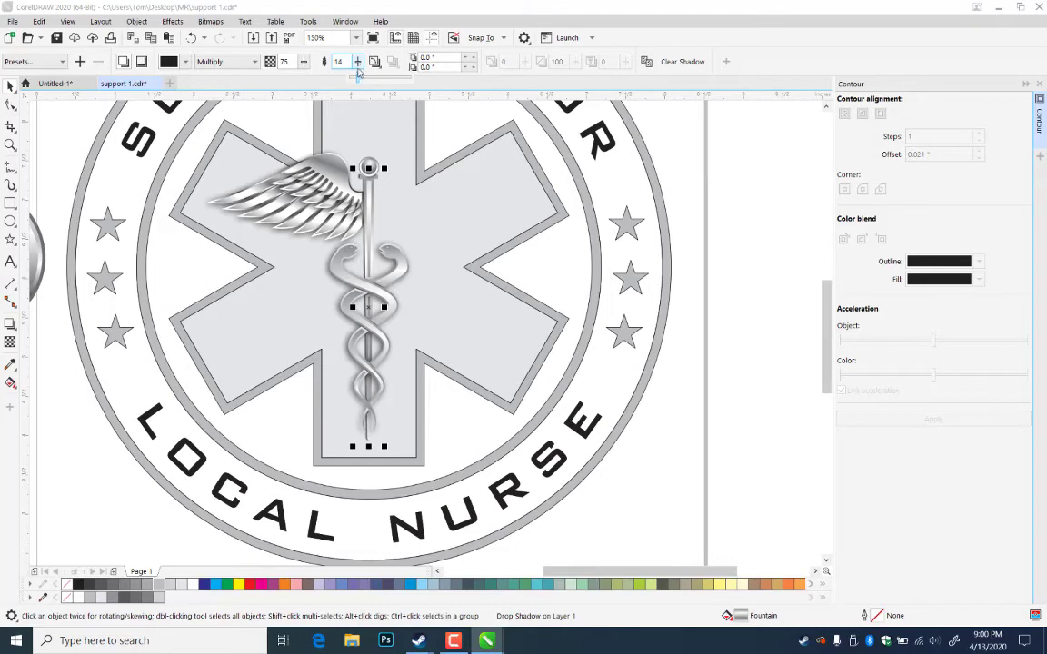
drag(367, 75, 367, 75)
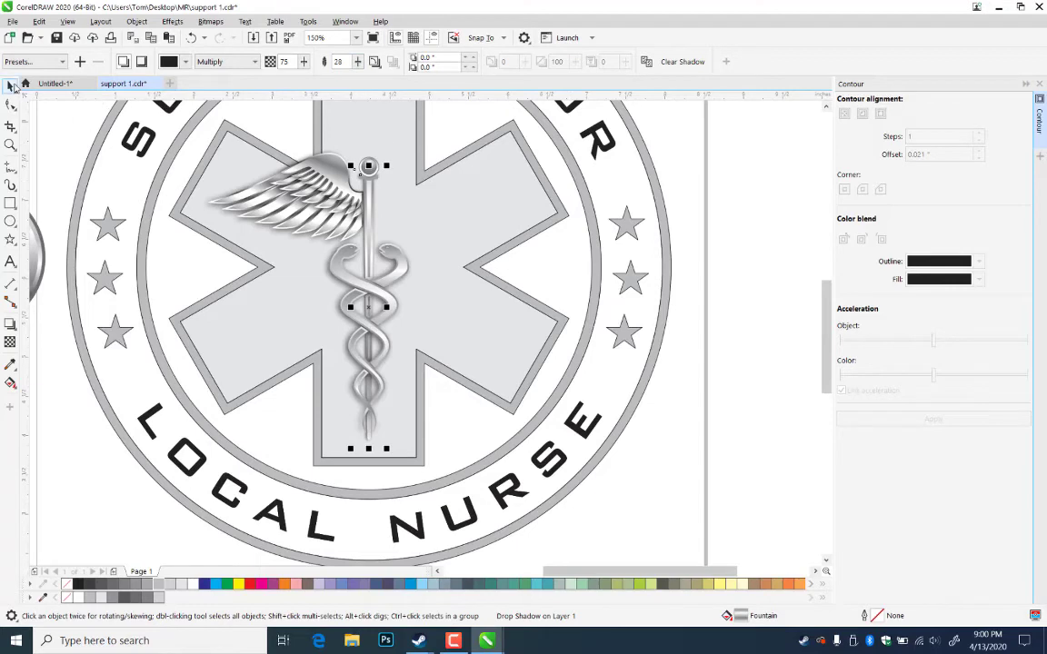
click(444, 134)
click(363, 181)
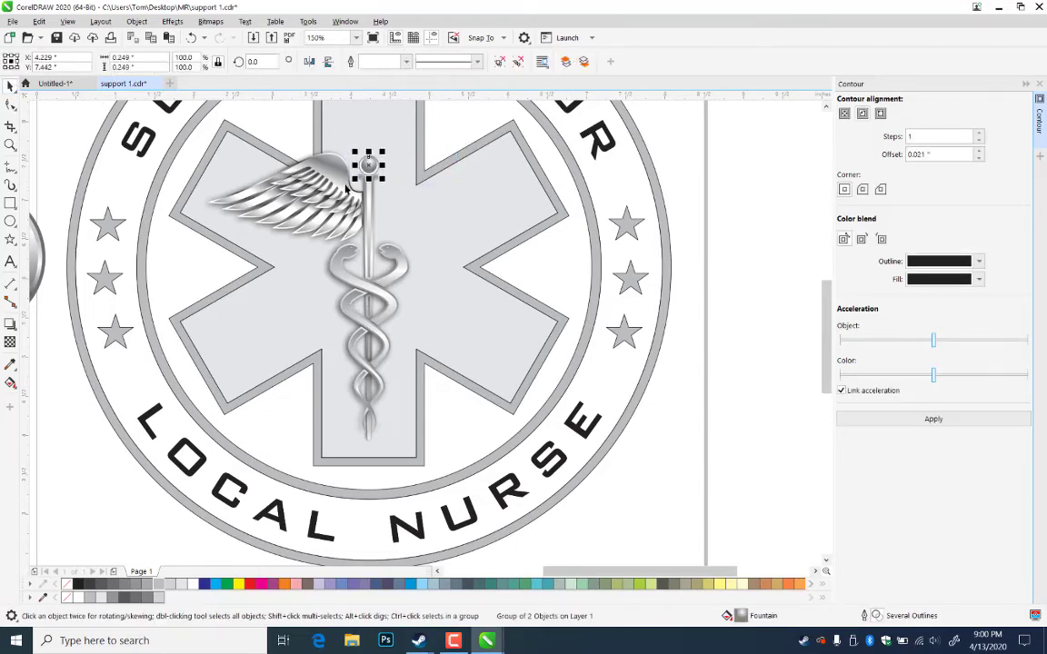
click(454, 126)
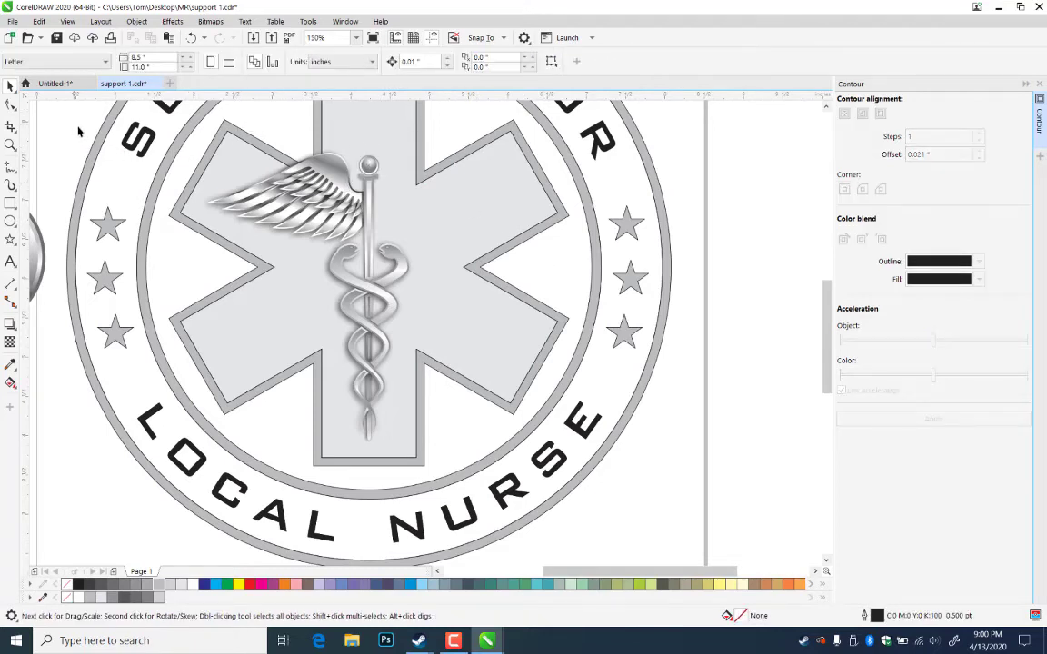
- Select the three pieces of the wing, leaving the nearby star out of the selection
drag(366, 257, 370, 261)
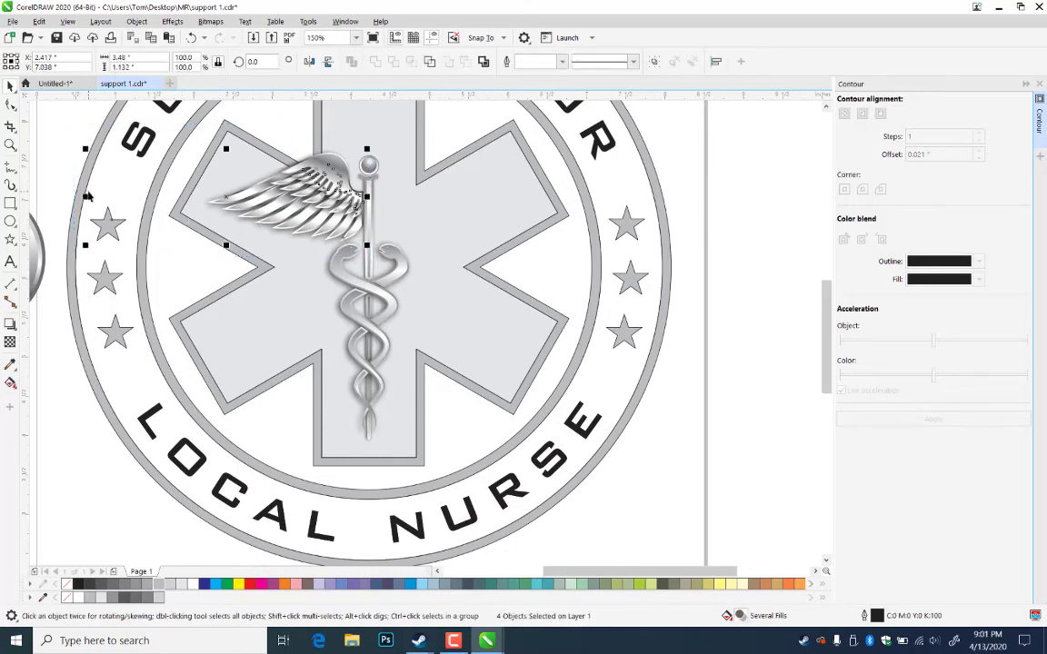
drag(87, 196, 195, 192)
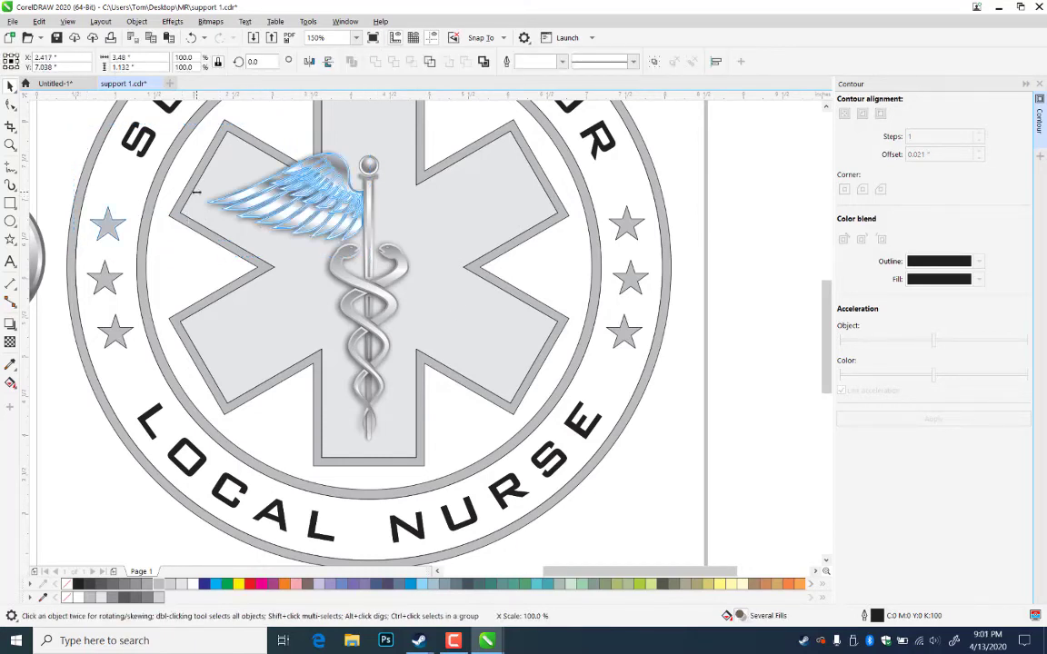
drag(90, 189, 90, 190)
click(60, 138)
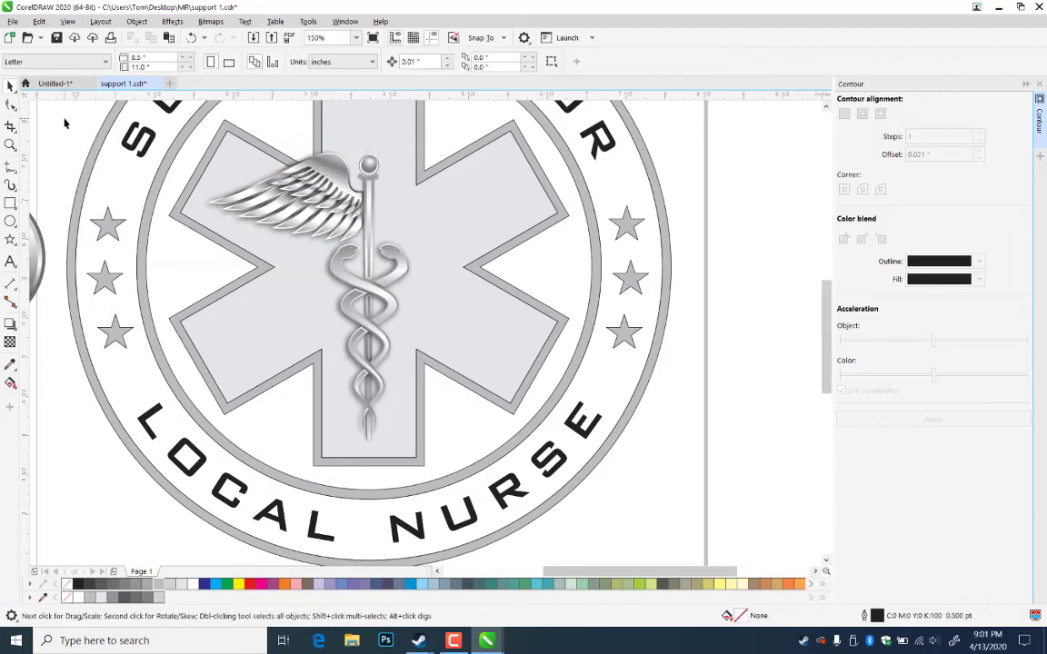
drag(368, 258, 368, 258)
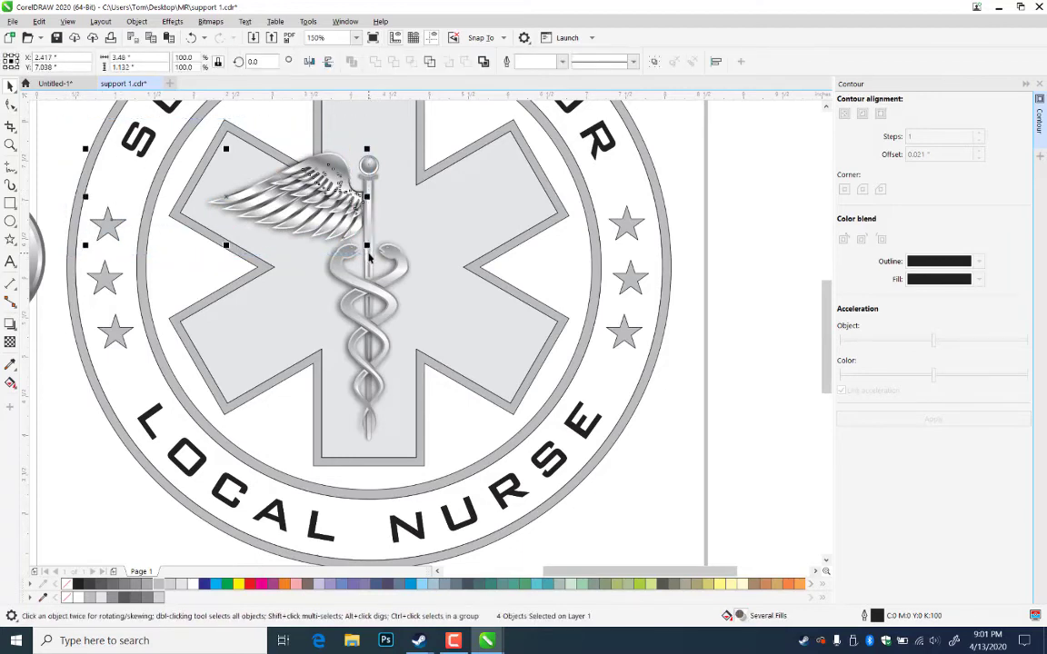
shift+click(118, 236)
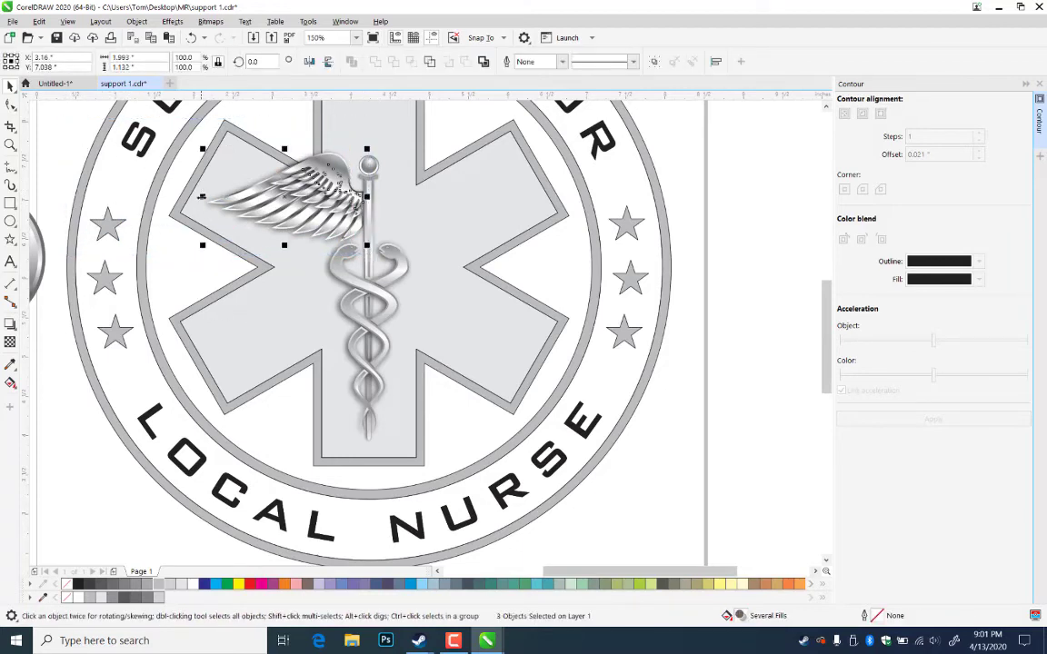
- Try to mirror a copy of the wing to the opposite side of the staff
drag(202, 197, 446, 198)
right_click(446, 199)
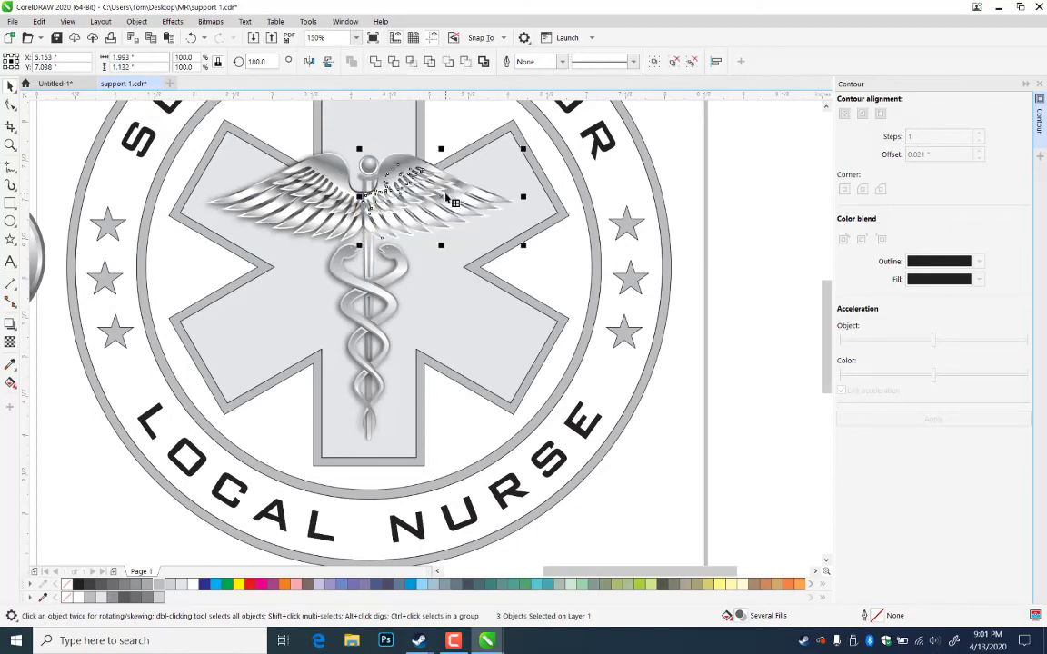
key(ctrl+z)
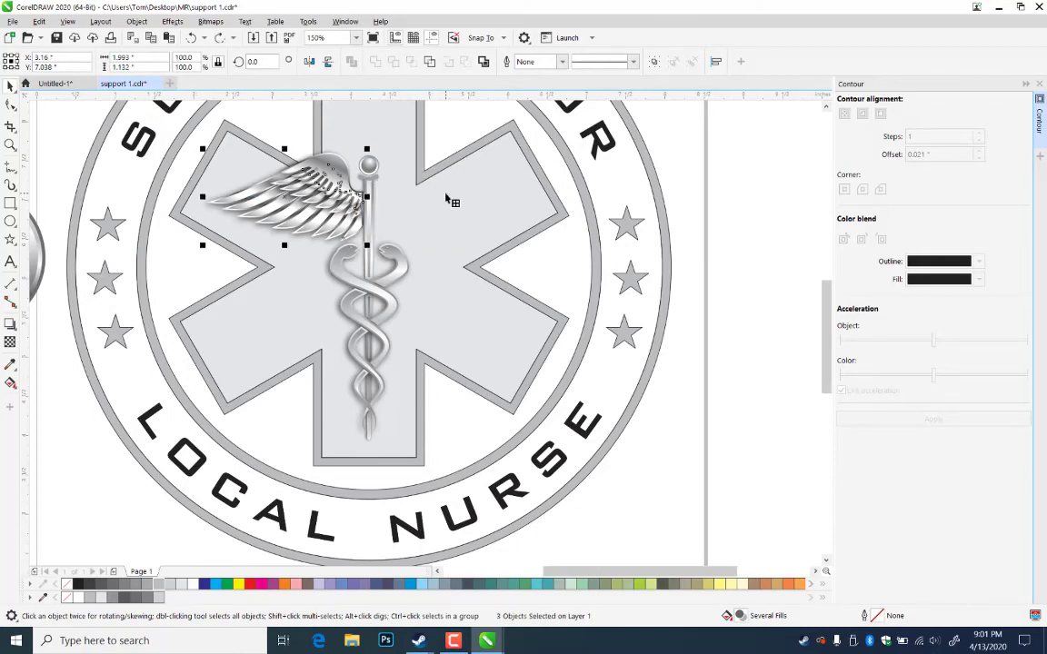
- Add the wing's drop shadows to the selected wing pieces and group everything together
shift+click(278, 234)
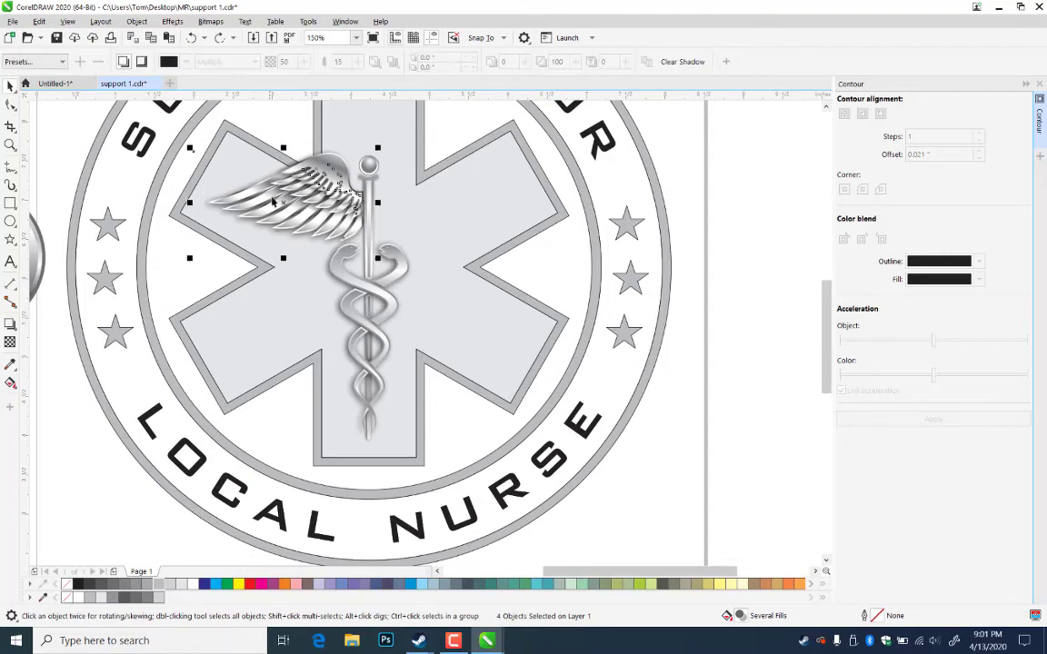
shift+click(282, 166)
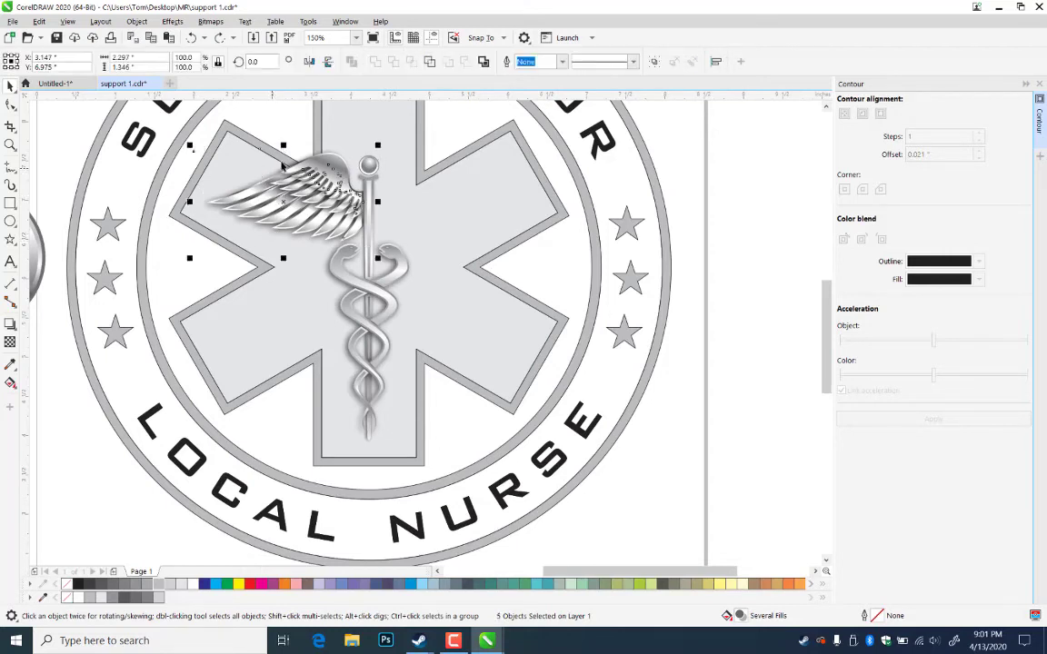
shift+click(300, 155)
key(ctrl+g)
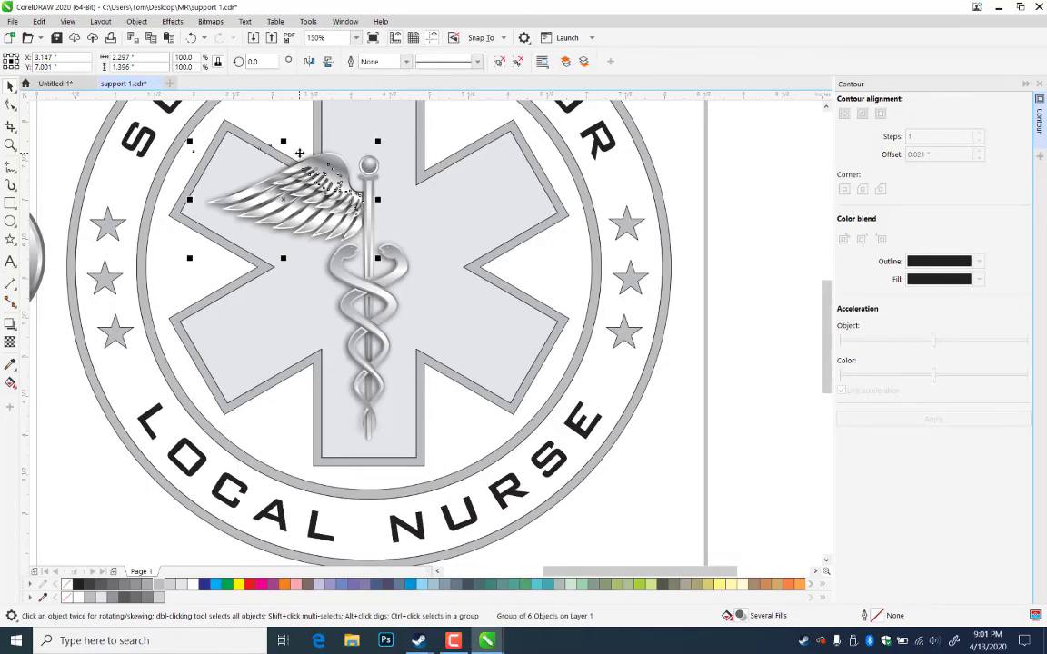
- Mirror a copy of the grouped wing to the opposite side of the staff and nudge it 0.05" closer to the staff
drag(189, 201, 444, 219)
right_click(411, 206)
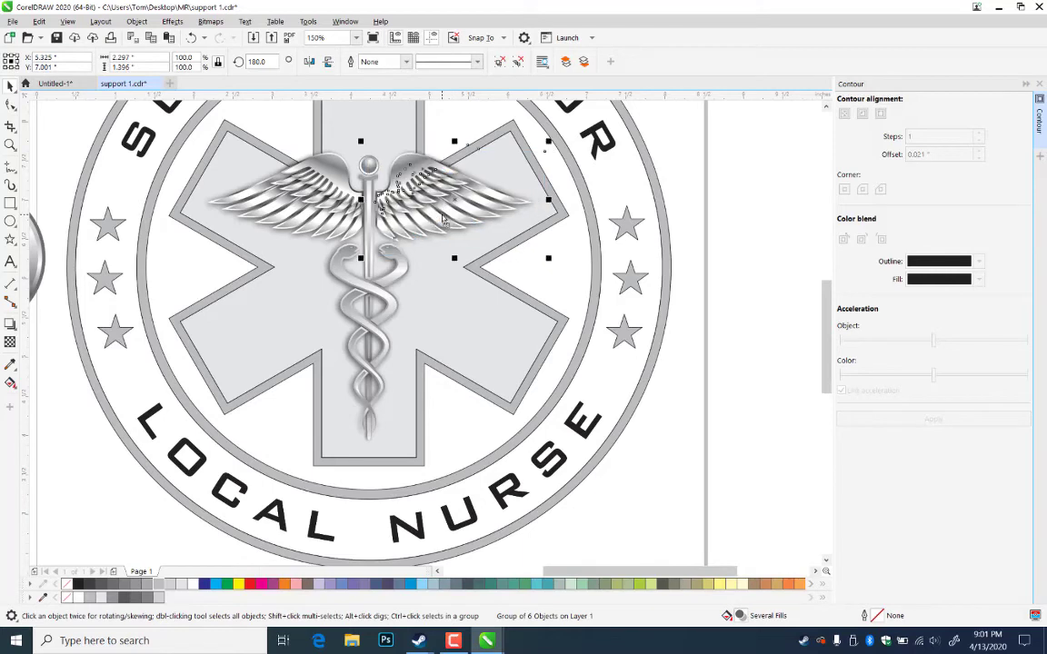
key(Left)
key(Left)
key(Left)
key(Left)
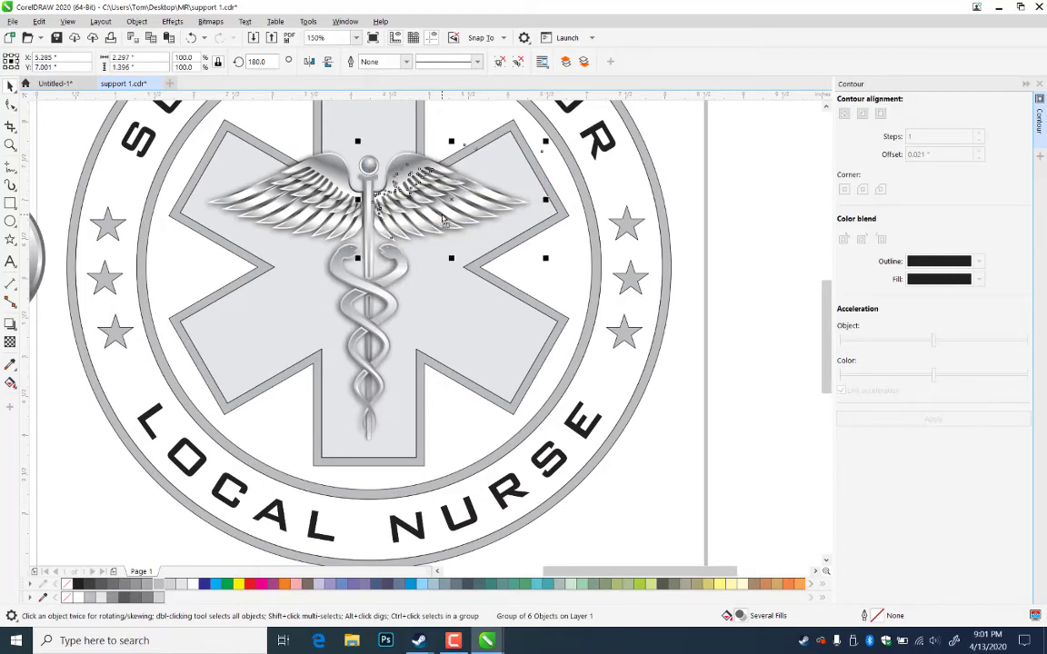
key(Right)
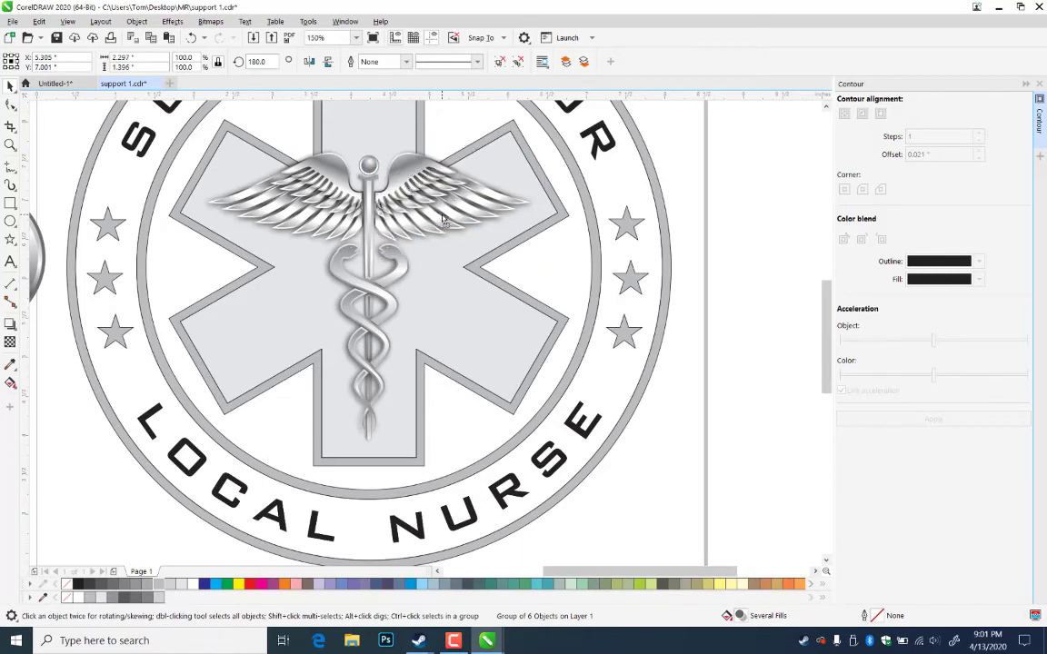
key(Left)
key(Left)
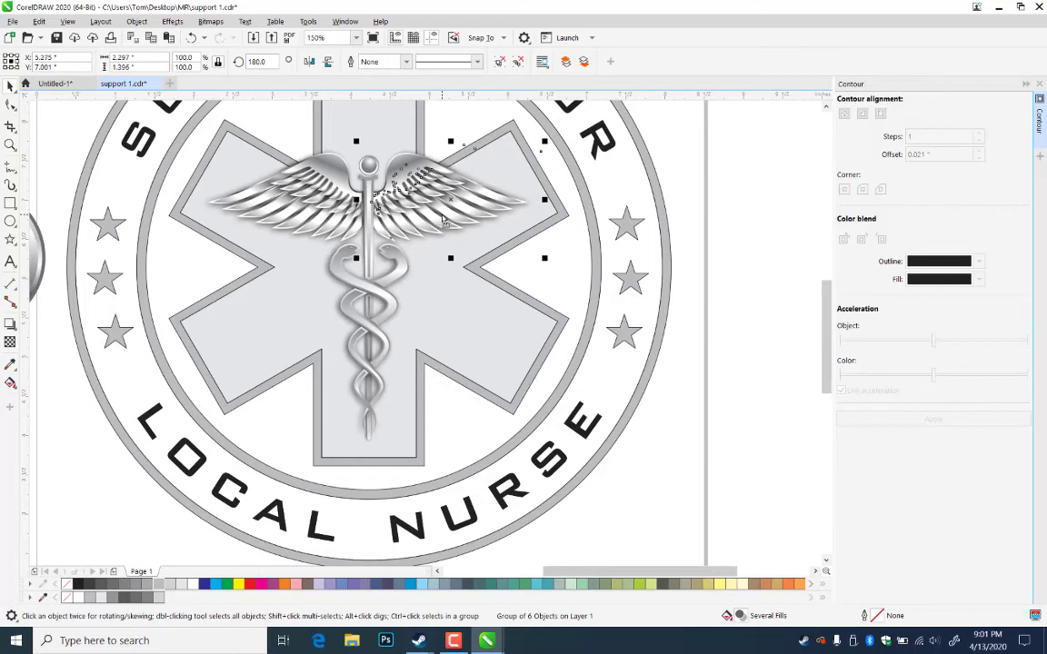
- Nudge the original wing 0.02" toward the staff and clear the selection
click(361, 221)
key(Right)
key(Right)
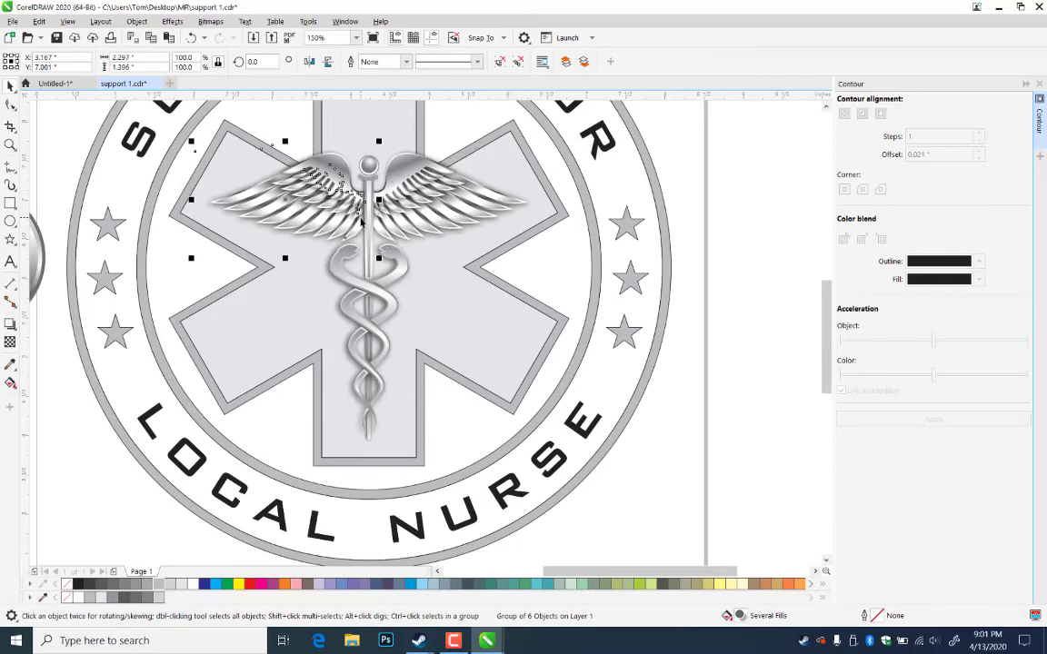
click(456, 125)
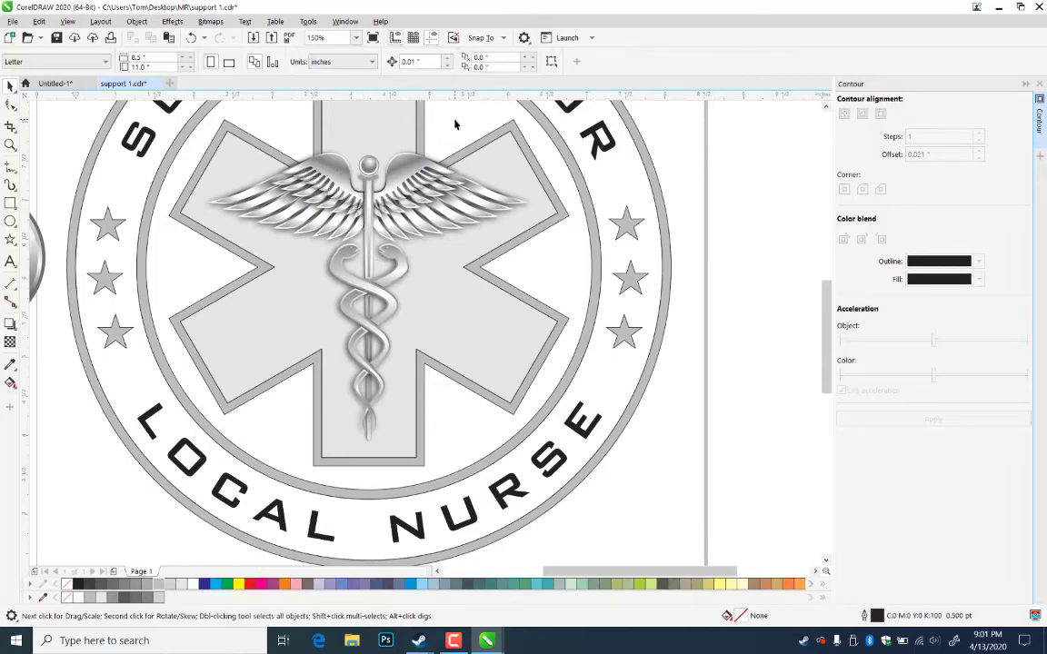
- Save the document with the completed pair of wings
click(10, 145)
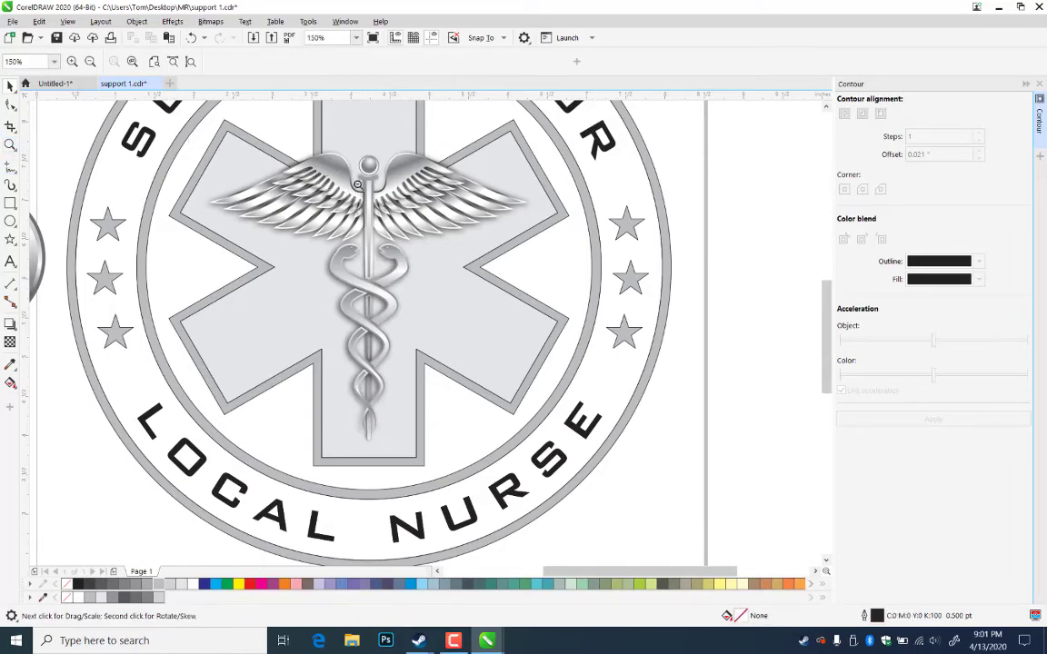
right_click(611, 439)
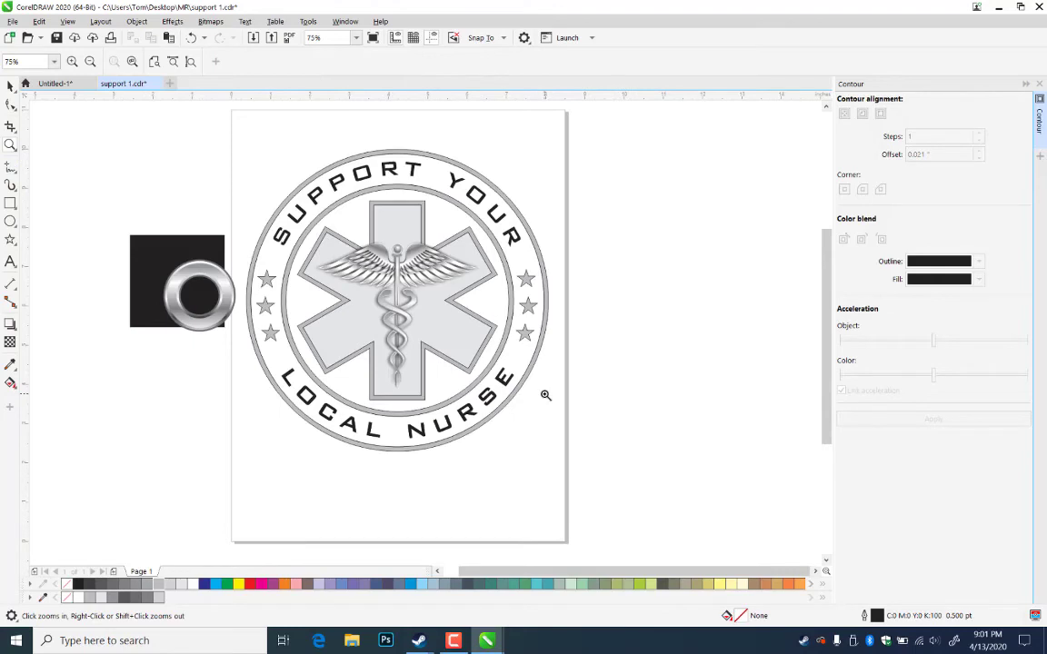
key(ctrl+s)
drag(195, 123, 558, 466)
drag(236, 145, 560, 466)
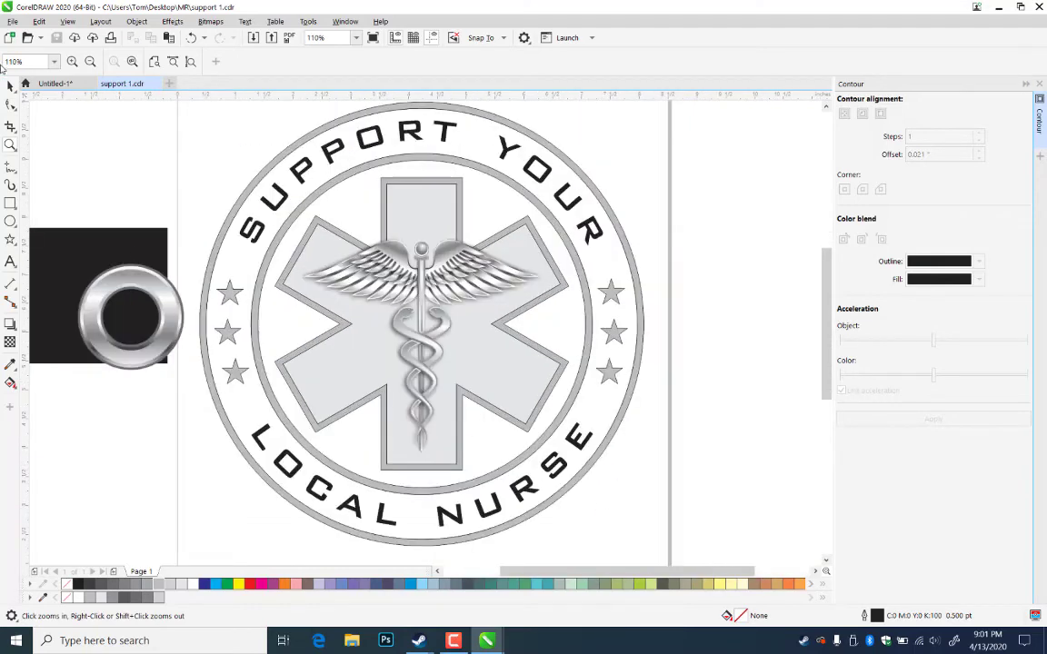
- Apply a one-step contour with a 0.021" offset to the gray border of the cross
click(10, 85)
click(350, 237)
key(F2)
drag(227, 176, 624, 470)
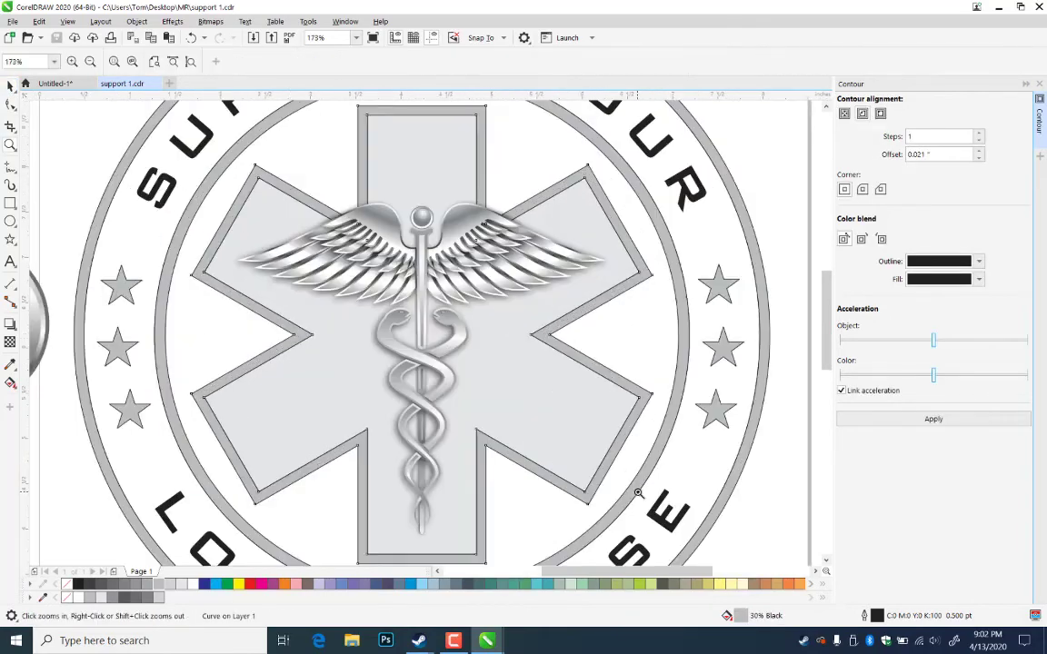
click(979, 159)
click(953, 420)
click(963, 421)
key(ctrl+z)
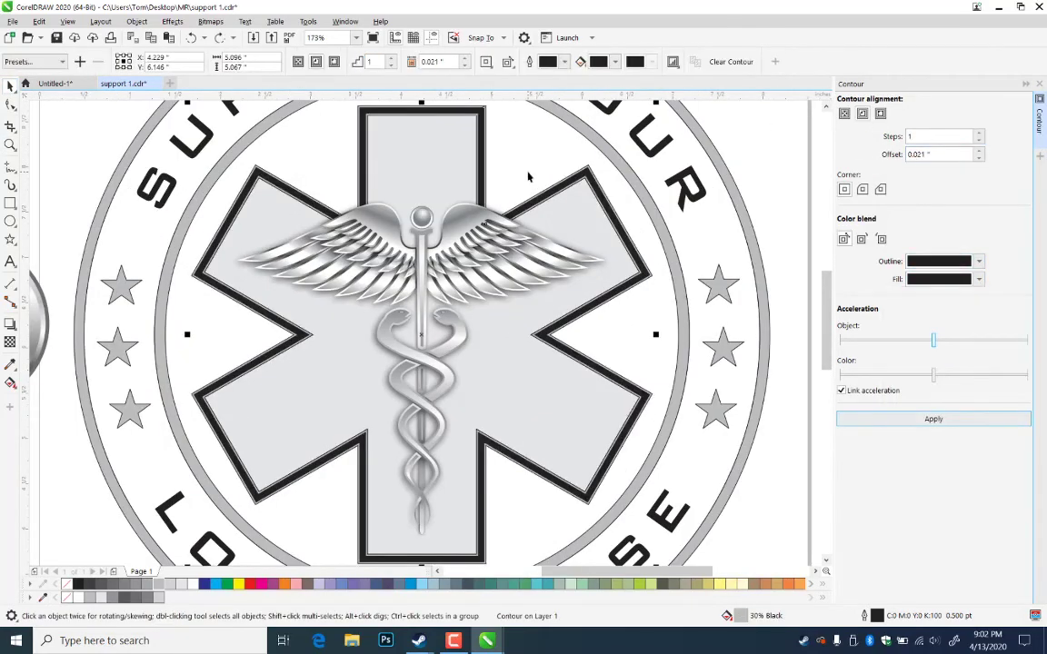
- Set the cross border contour's offset to 0.024" and reapply it
click(923, 154)
key(BackSpace)
text(4)
key(Return)
click(946, 418)
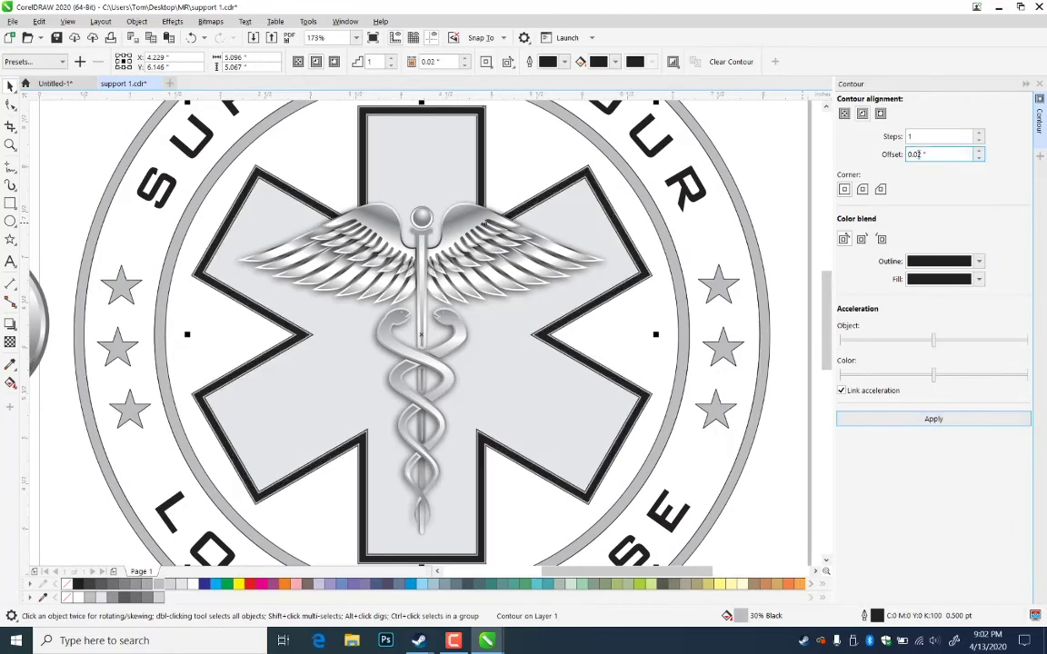
- Apply the same 0.024" contour to the emblem's inner ring and break the contour apart
click(686, 335)
scroll(690, 334, left, 2)
click(946, 420)
key(ctrl+k)
- Copy the chrome sample ring's gradient fill onto the emblem's outer ring and the cross border
click(254, 329)
scroll(238, 327, up, 1)
drag(146, 318, 213, 329)
click(189, 285)
click(153, 291)
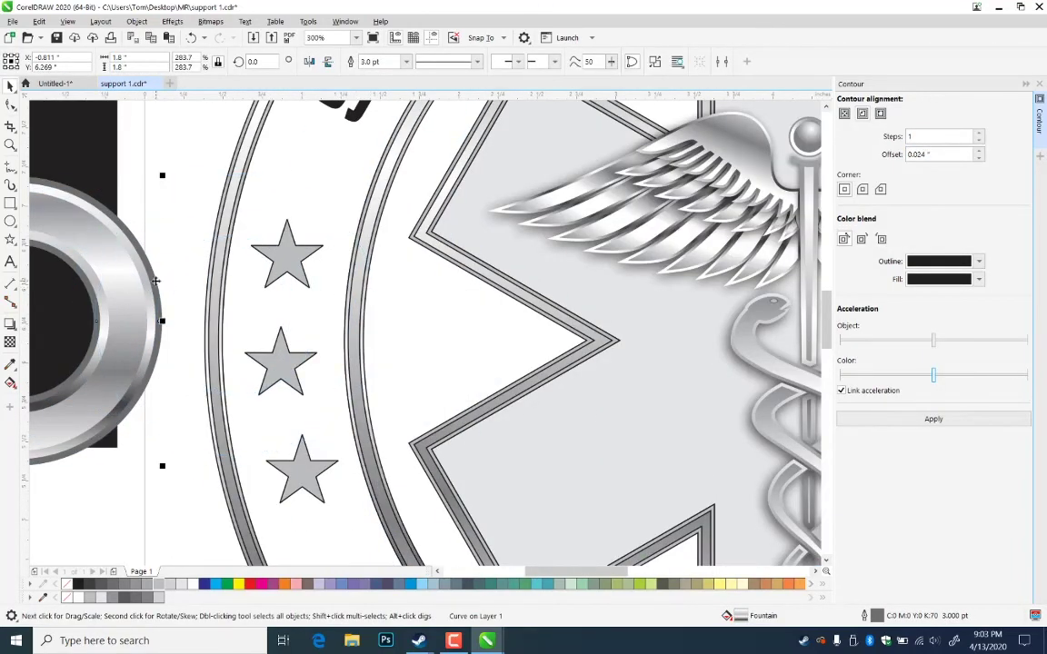
drag(156, 283, 421, 246)
- Remove the black outlines from the gradient-filled cross border and the emblem's rings
click(505, 292)
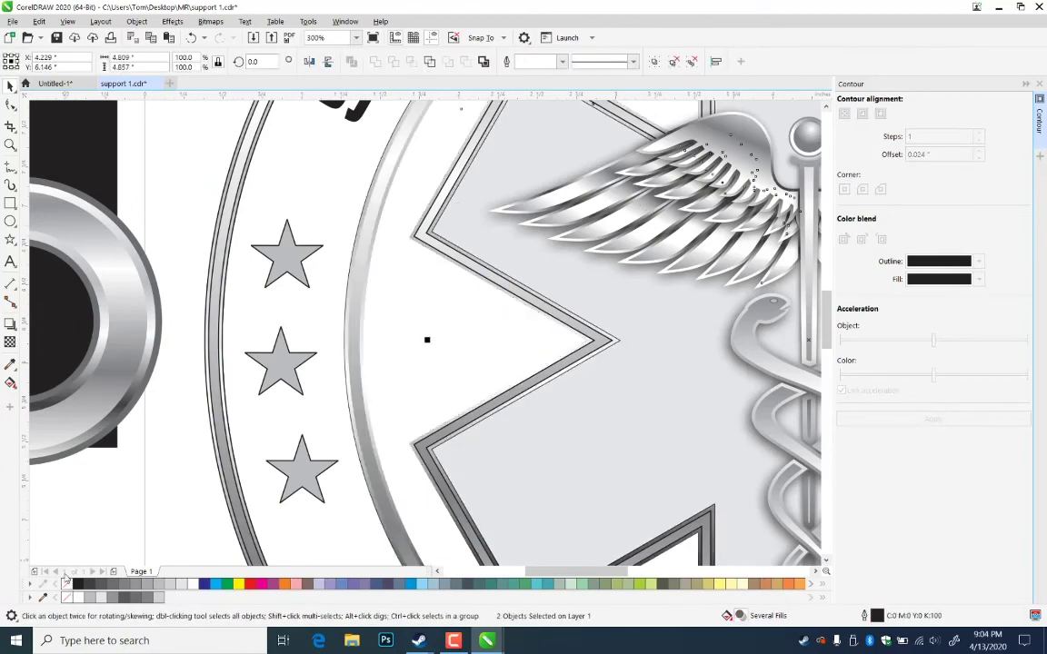
click(207, 250)
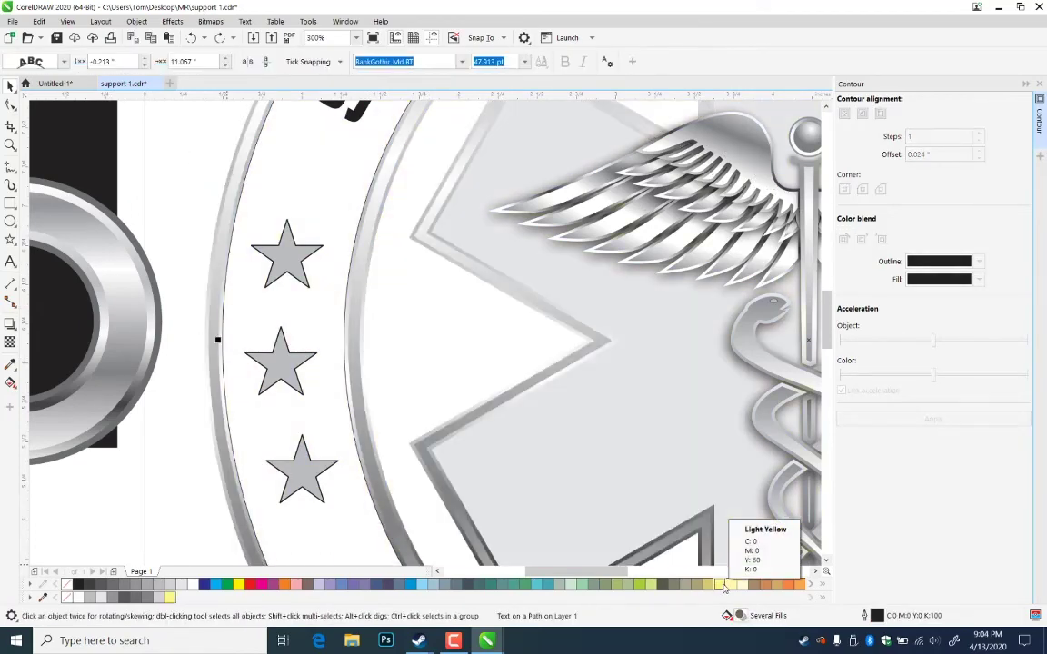
shift+click(434, 430)
click(108, 184)
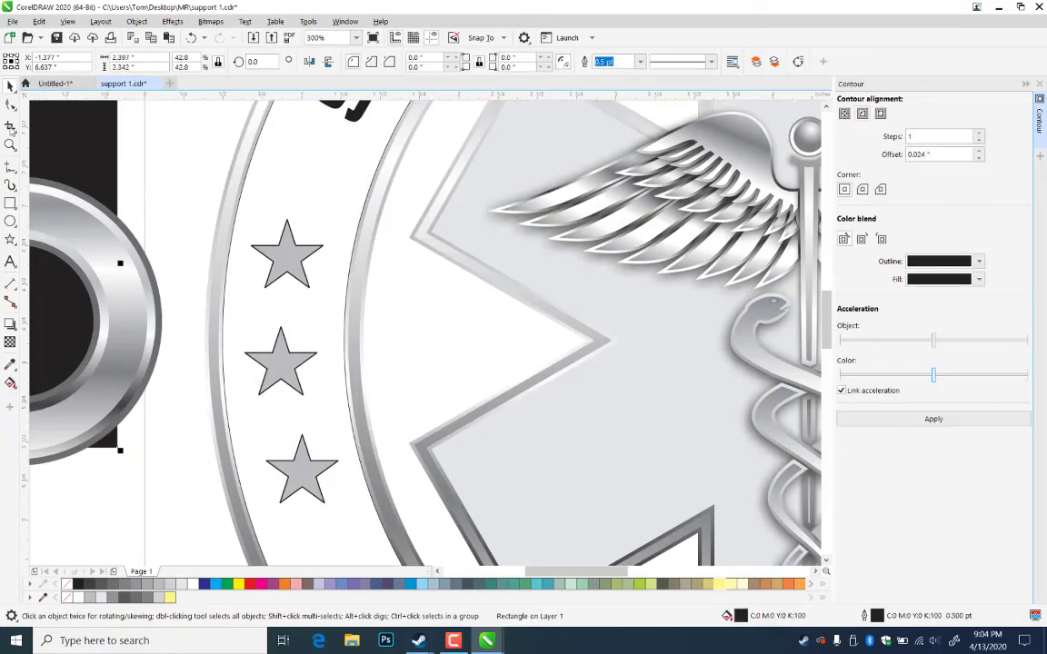
- Fill the inner area of the cross with solid blue (C100 M100 Y0 K0)
click(10, 146)
right_click(439, 193)
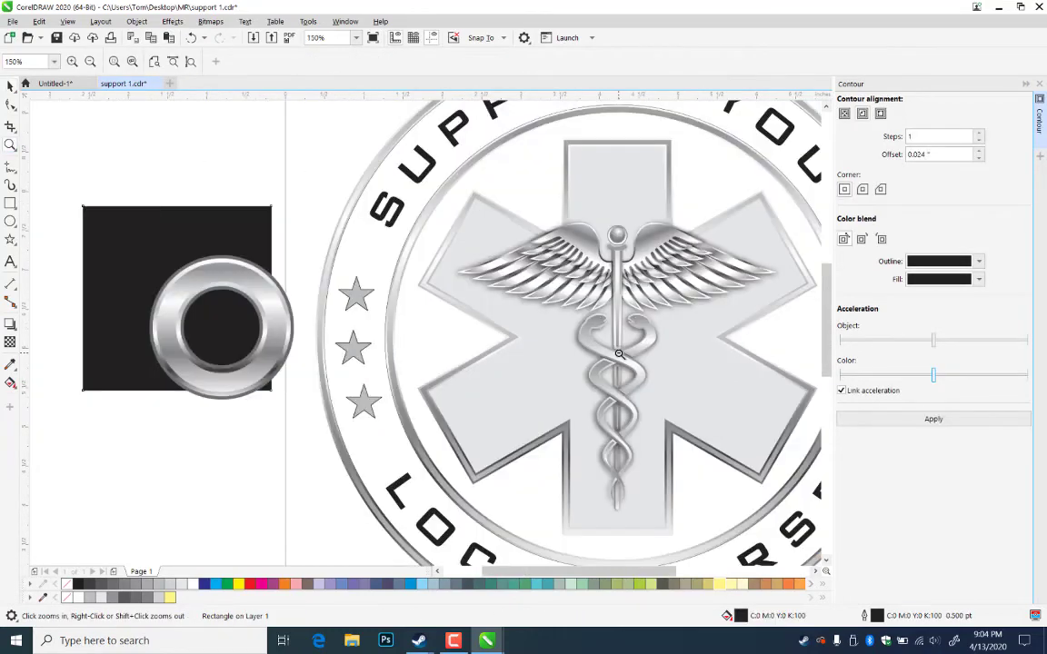
right_click(619, 354)
drag(339, 191, 717, 507)
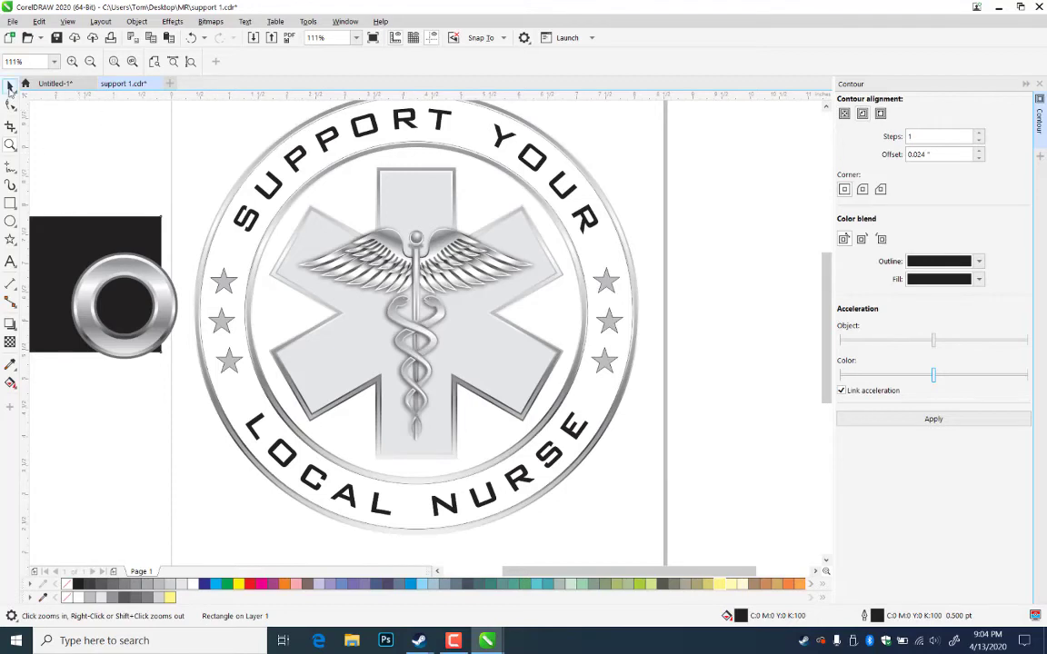
click(9, 86)
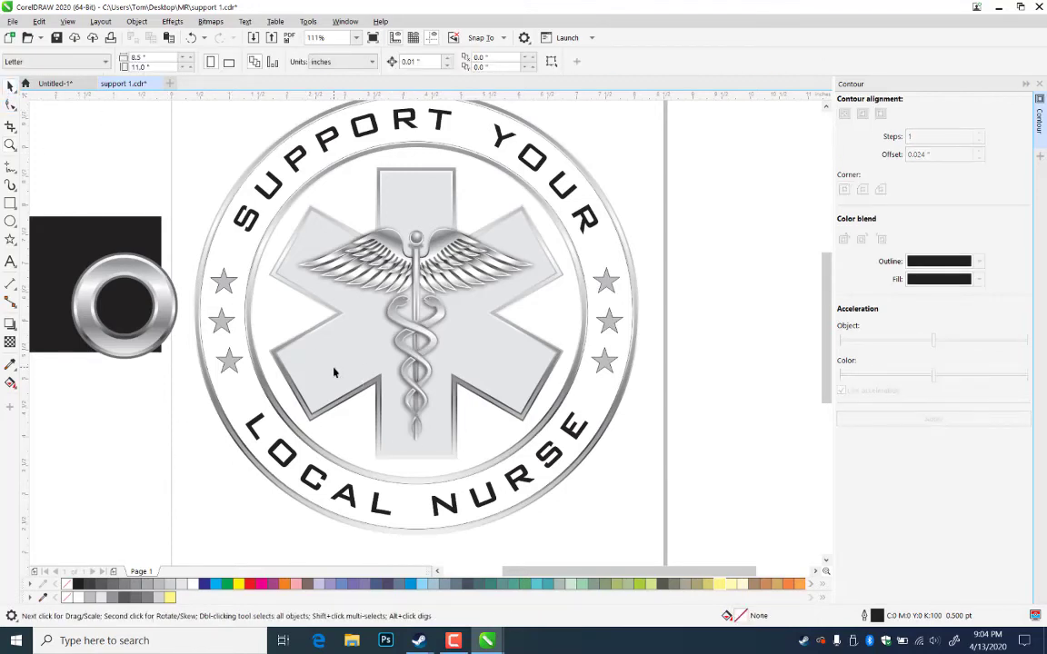
click(332, 400)
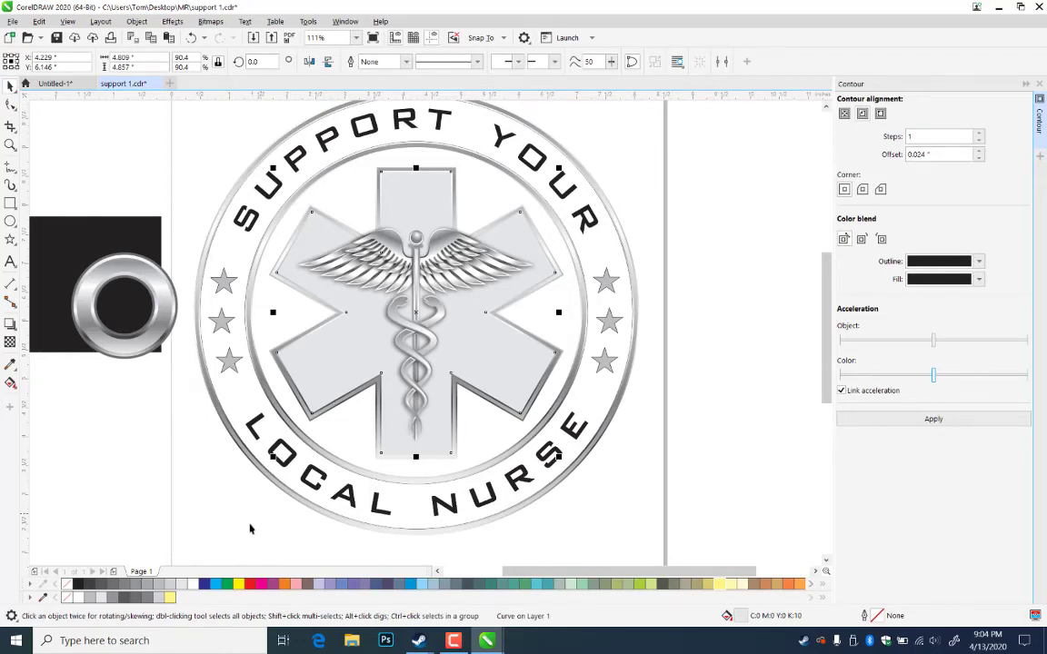
click(205, 587)
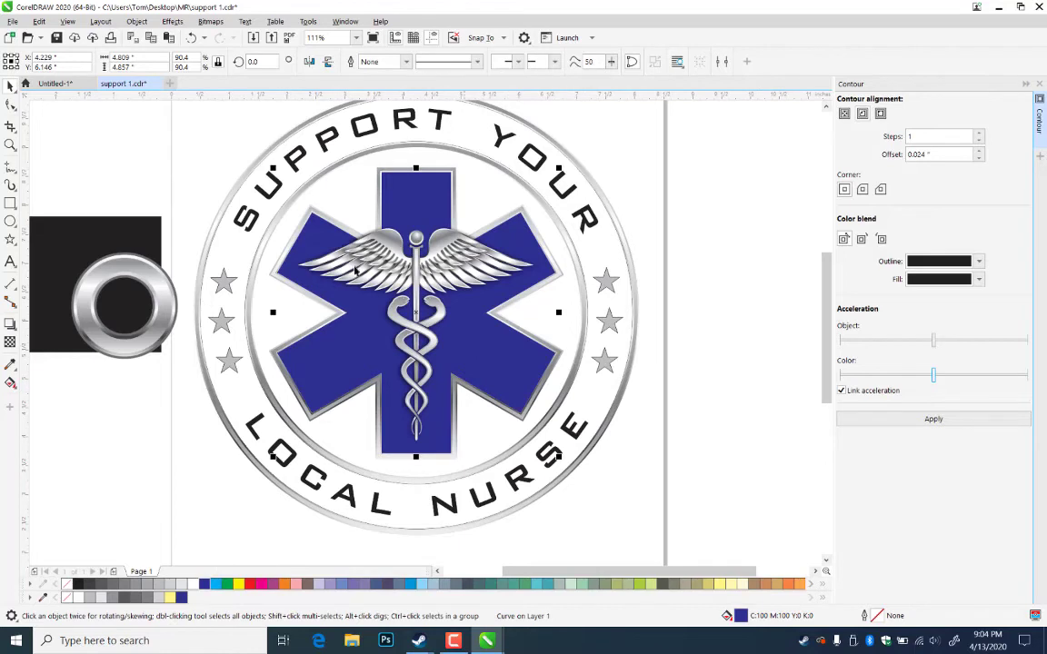
- Change the cross's fill to an elliptical fountain fill blending from blue at the edges to turquoise (C62 M0 Y23 K0) in the center
double_click(742, 617)
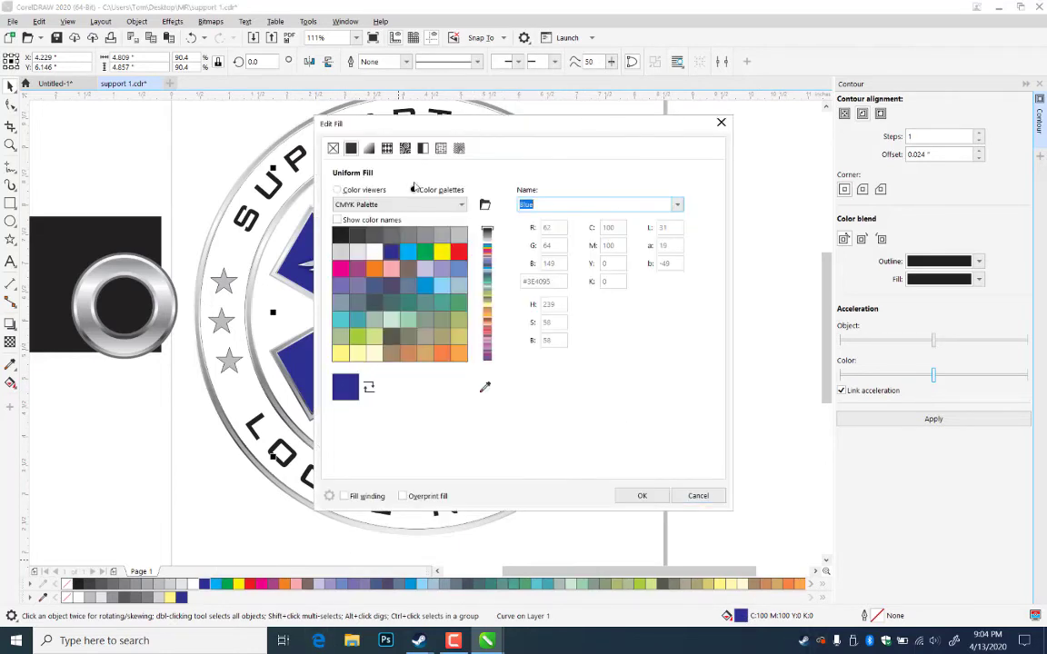
click(368, 149)
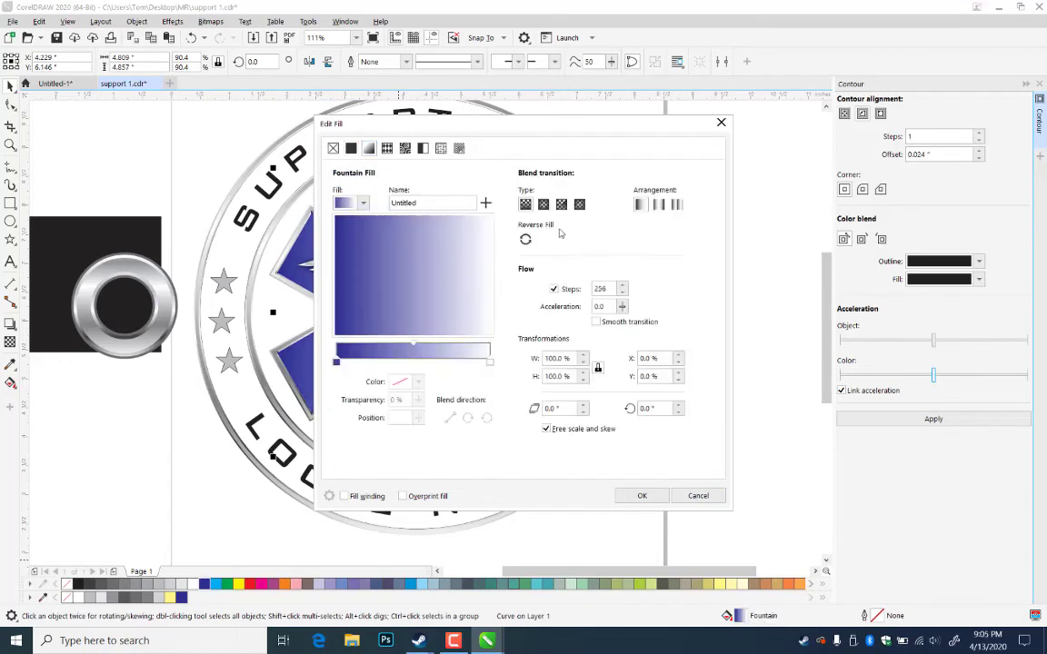
click(543, 206)
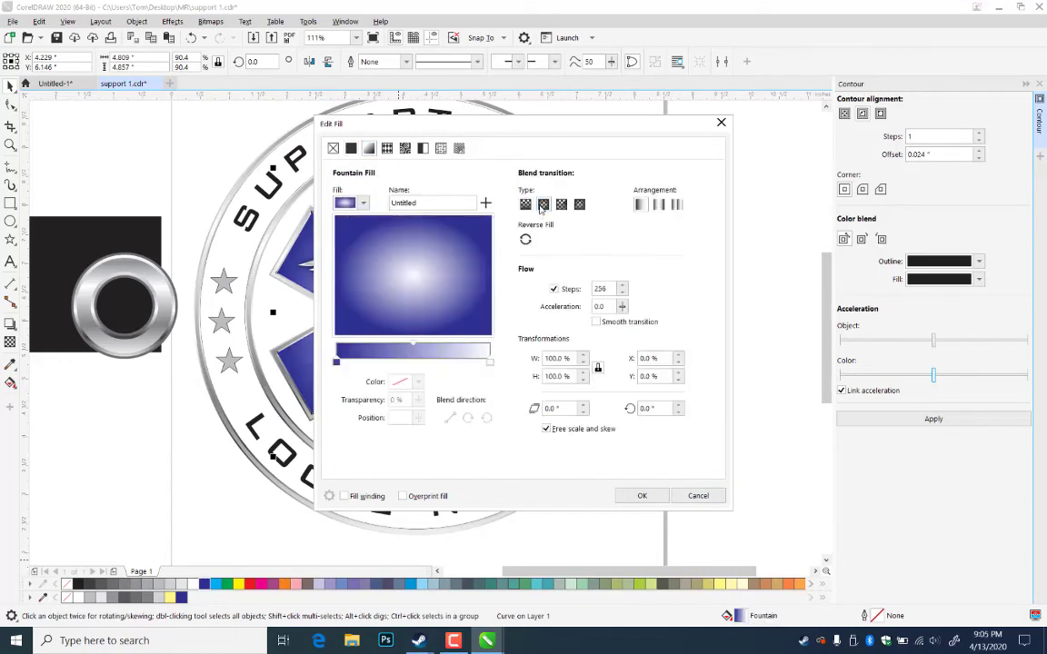
click(490, 363)
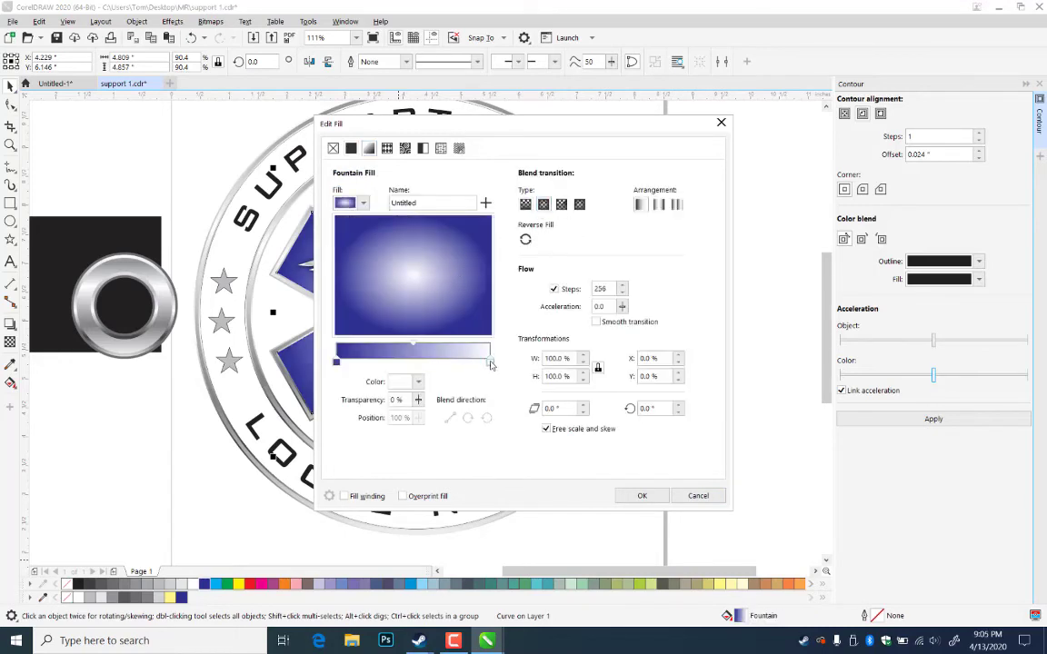
click(418, 382)
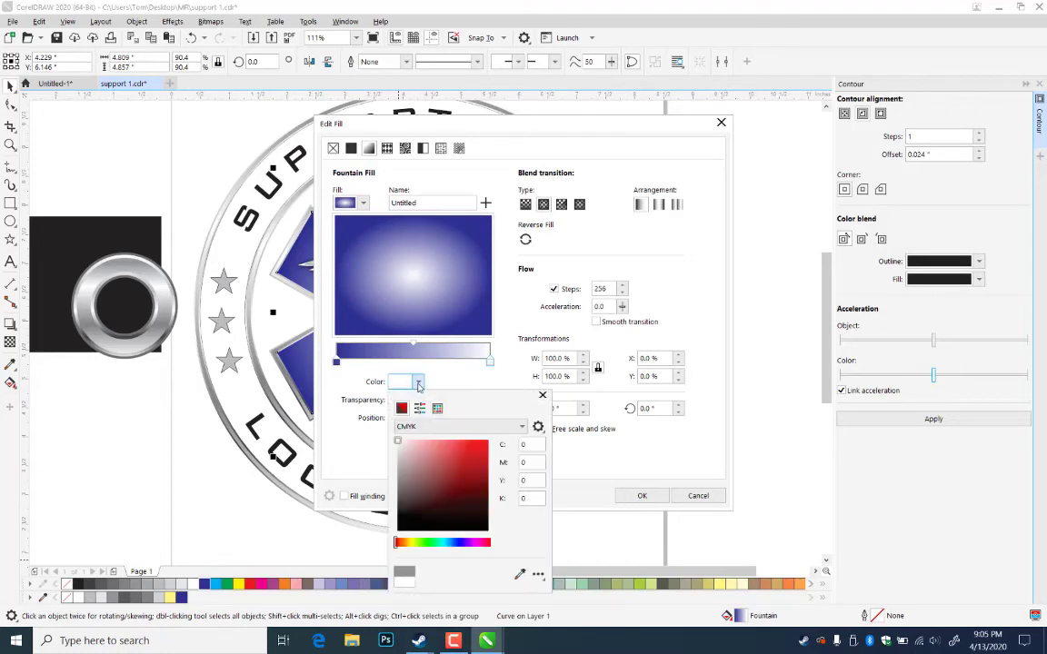
click(444, 543)
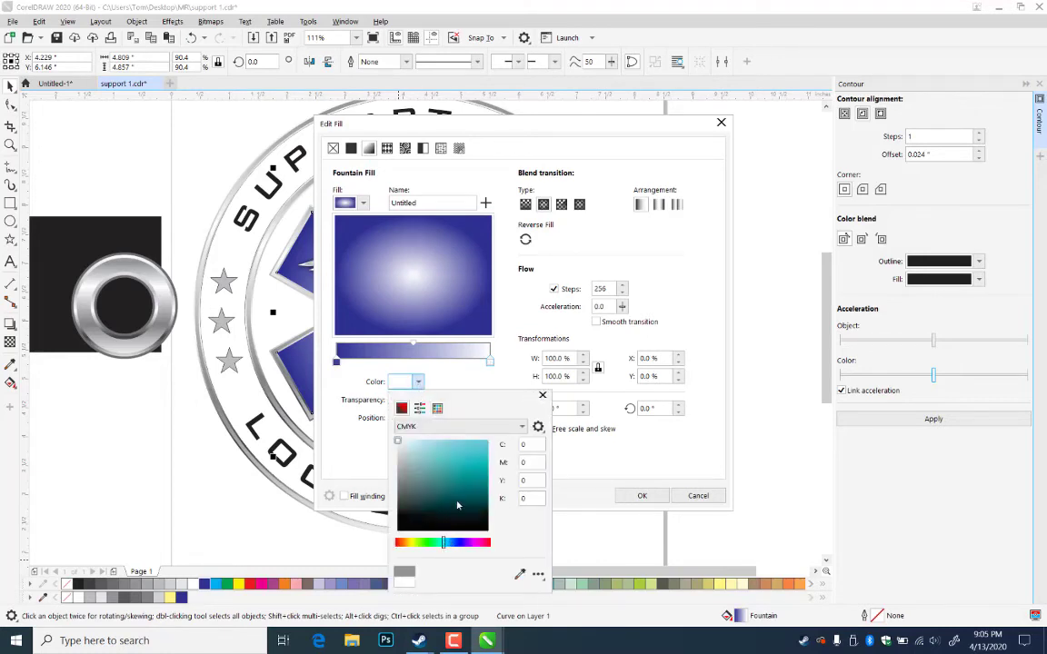
click(467, 455)
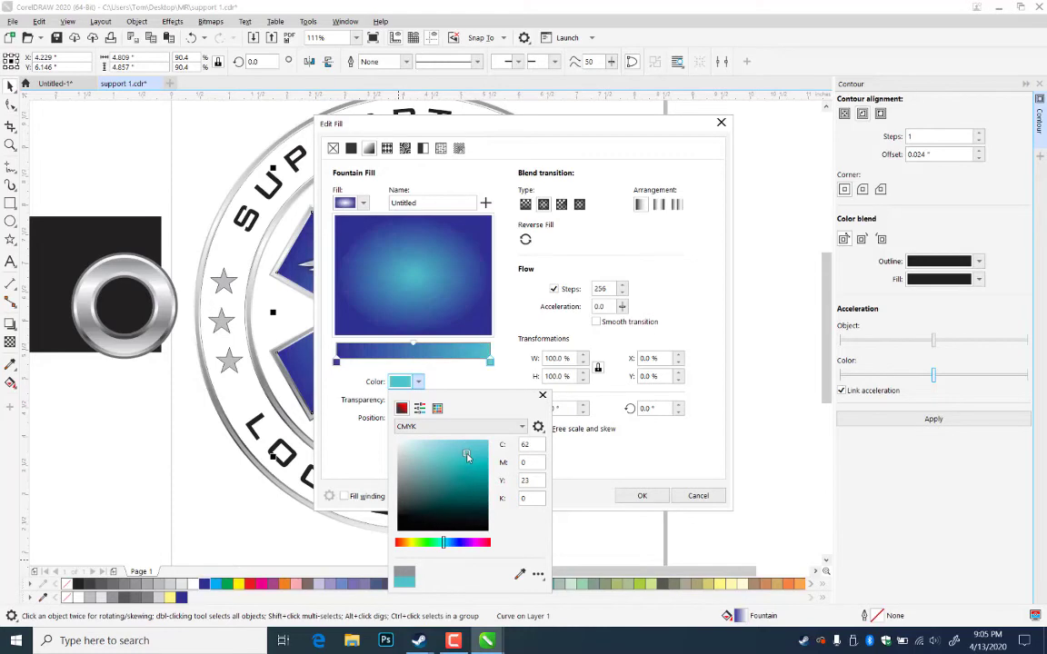
click(581, 450)
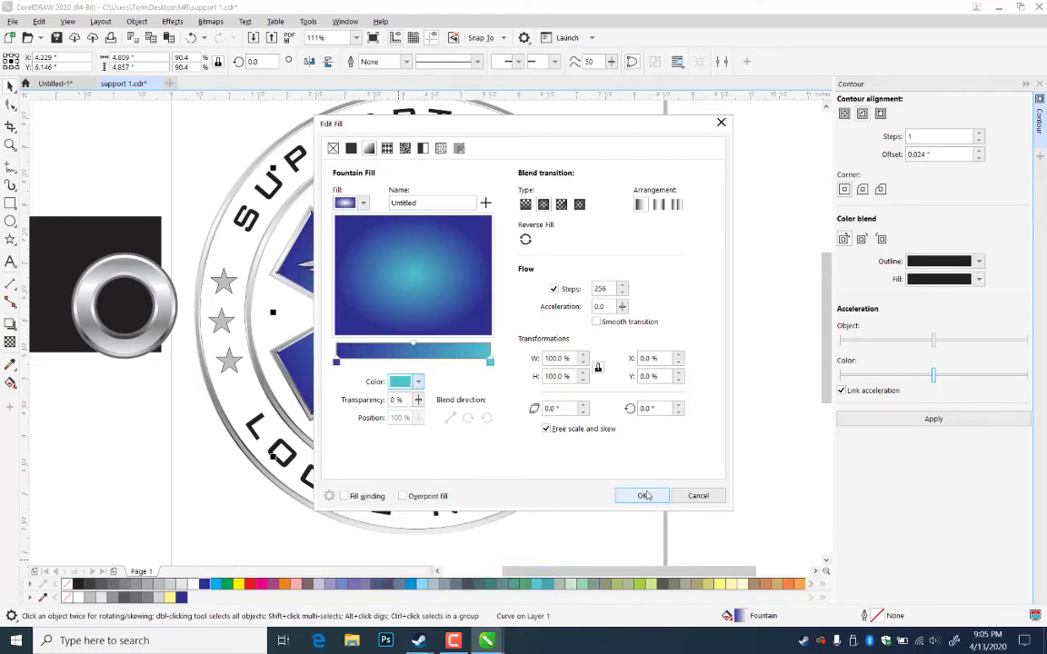
click(639, 496)
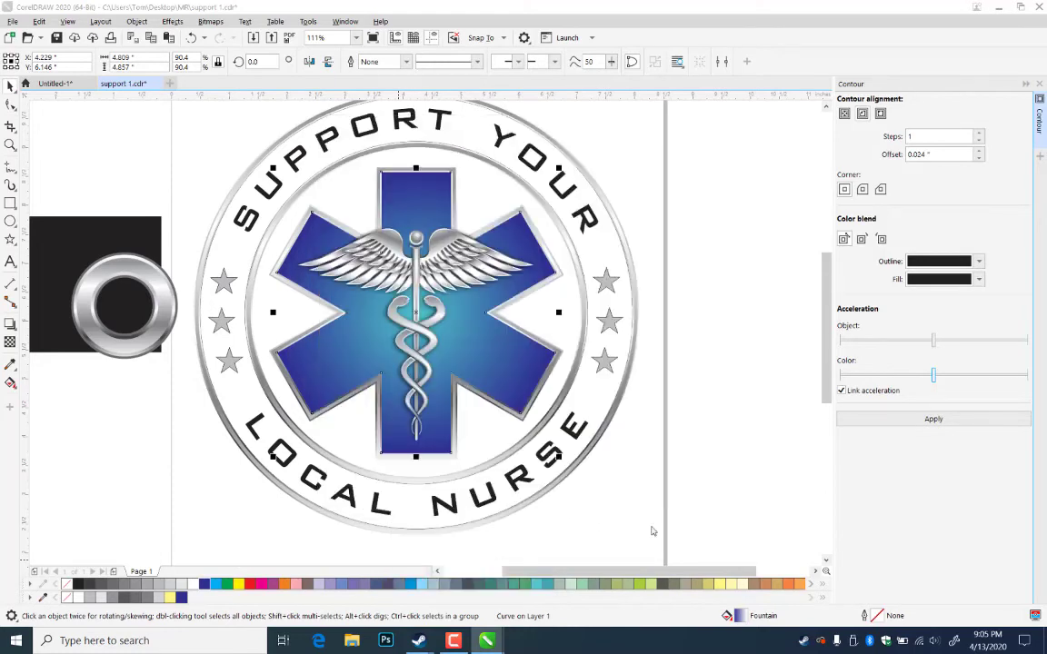
click(727, 289)
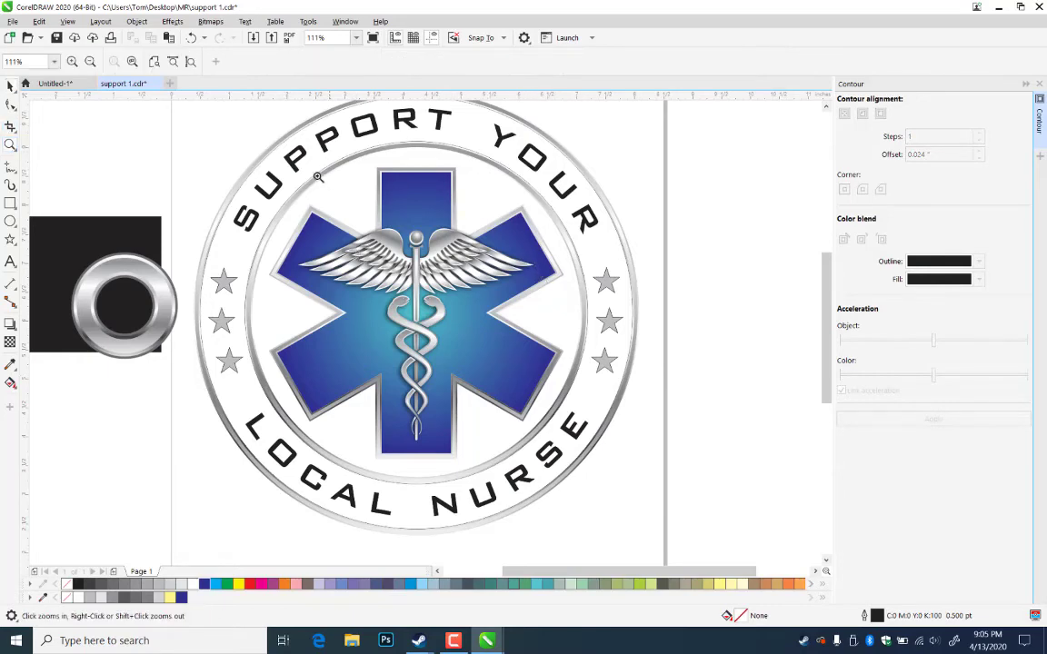
- Add a drop shadow to the blue gradient-filled cross behind the caduceus
click(10, 144)
drag(273, 157, 577, 425)
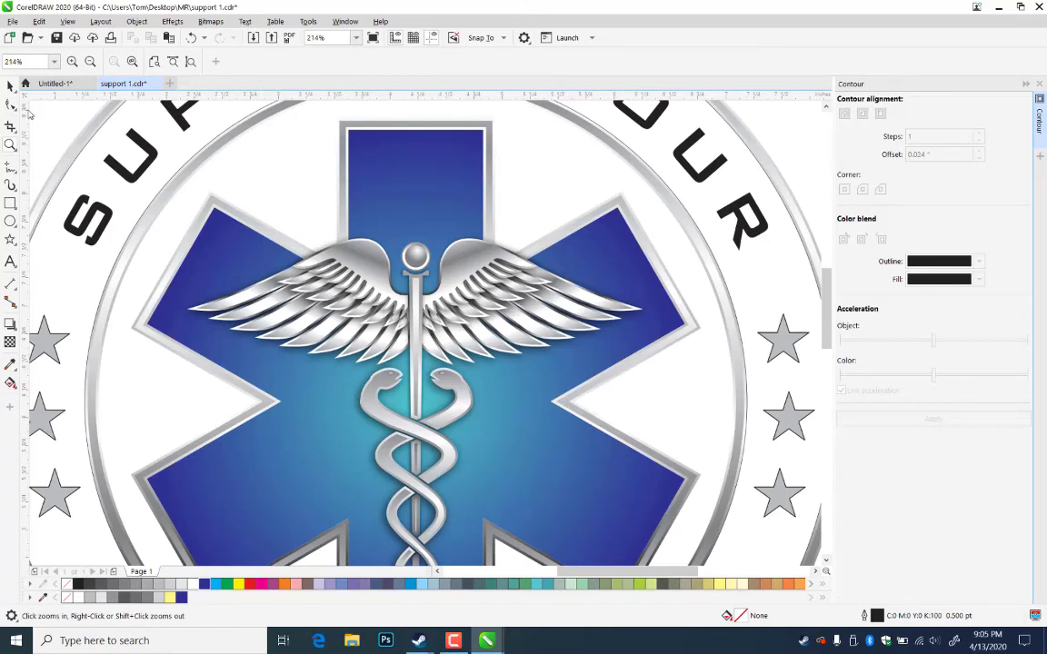
click(11, 87)
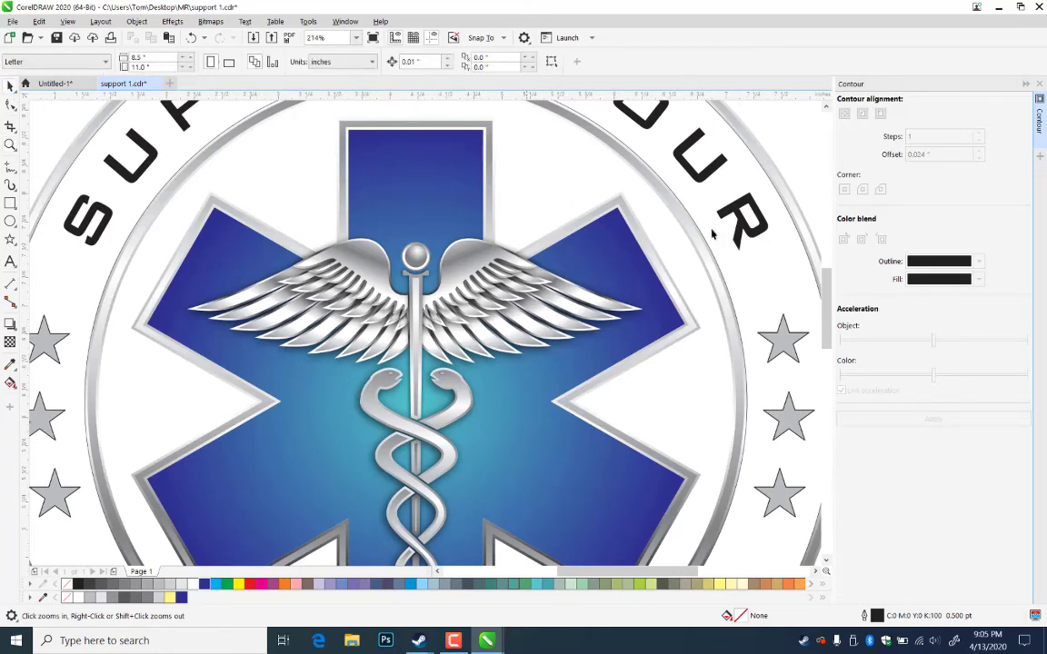
click(619, 261)
click(610, 534)
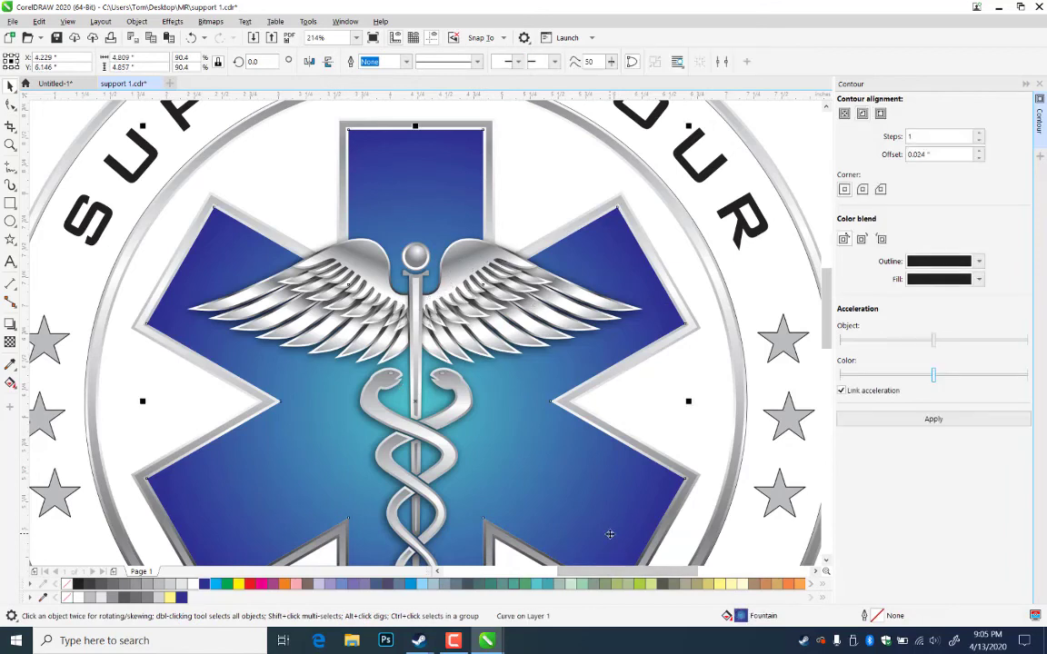
click(170, 23)
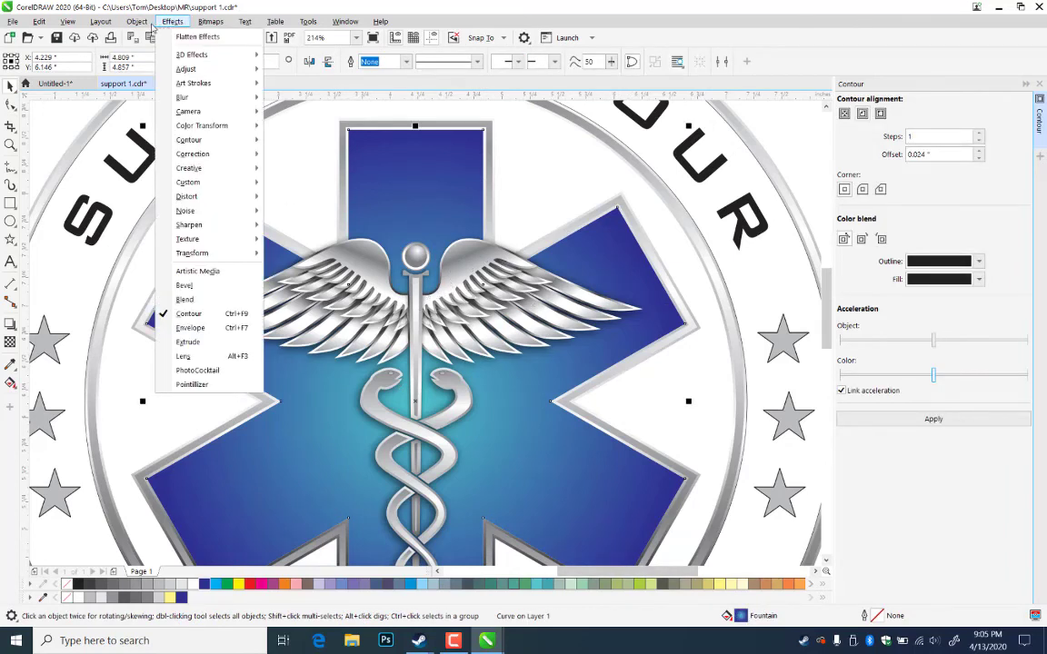
mouse_move(145, 28)
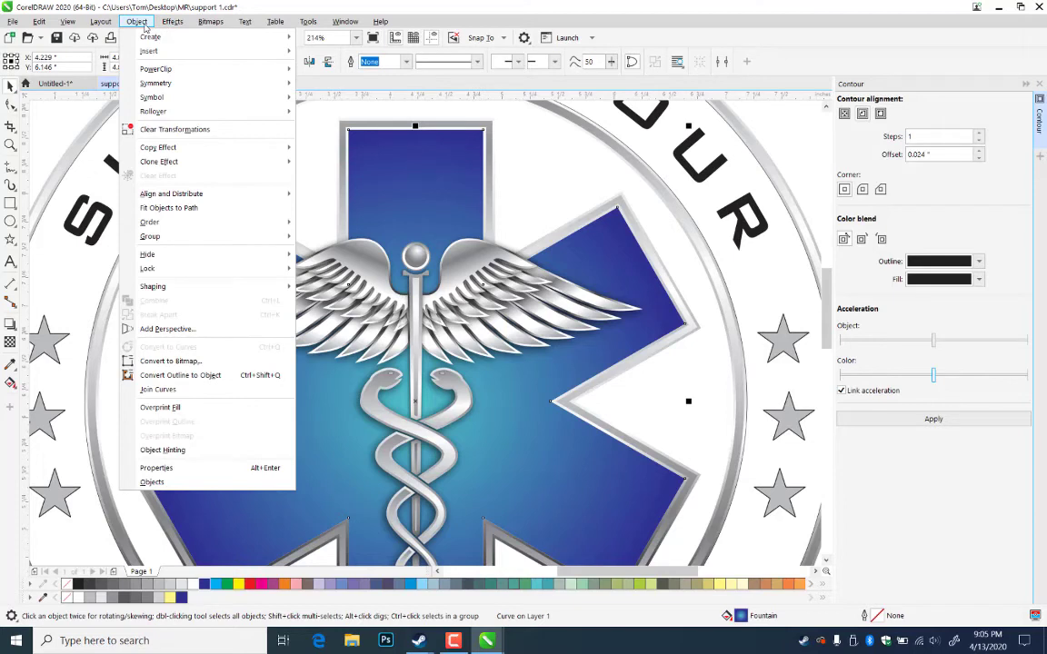
click(10, 326)
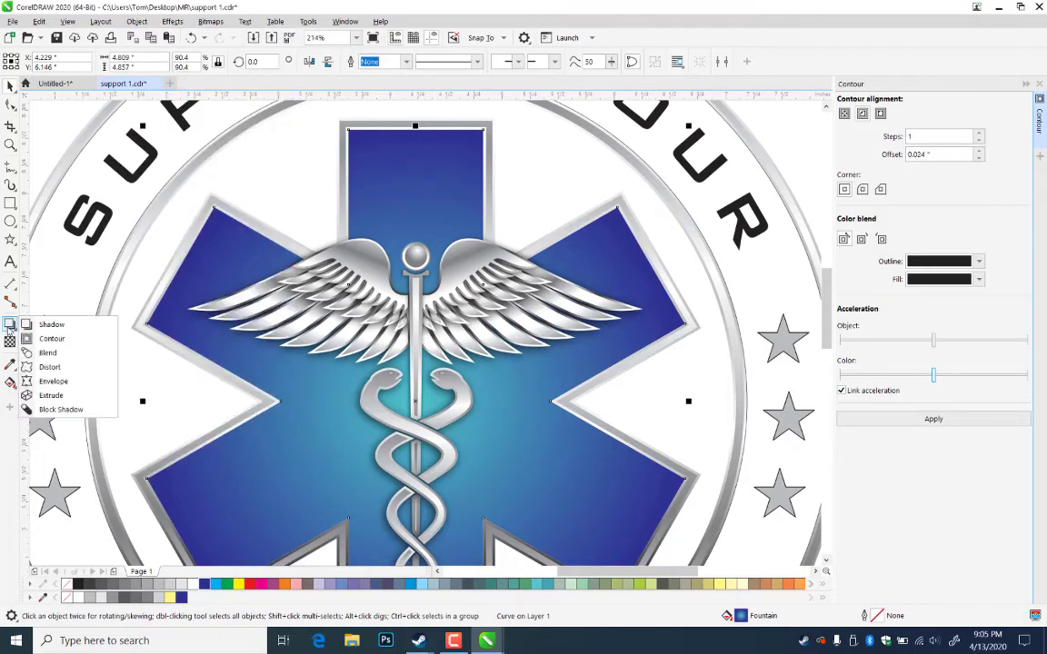
click(27, 324)
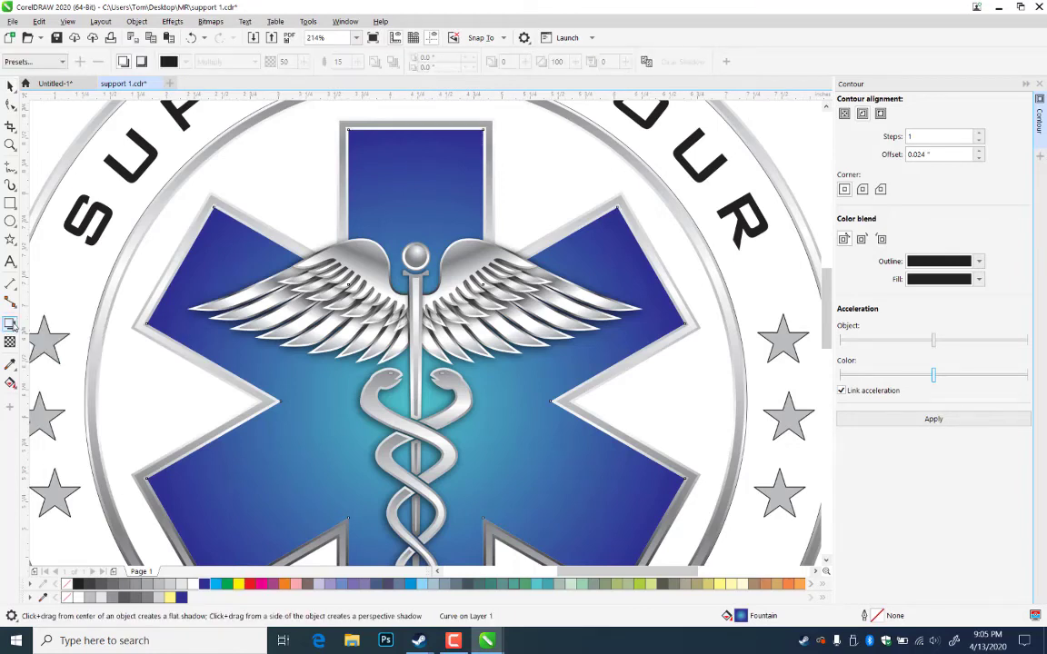
drag(684, 401, 606, 526)
key(ctrl+z)
drag(419, 481, 463, 508)
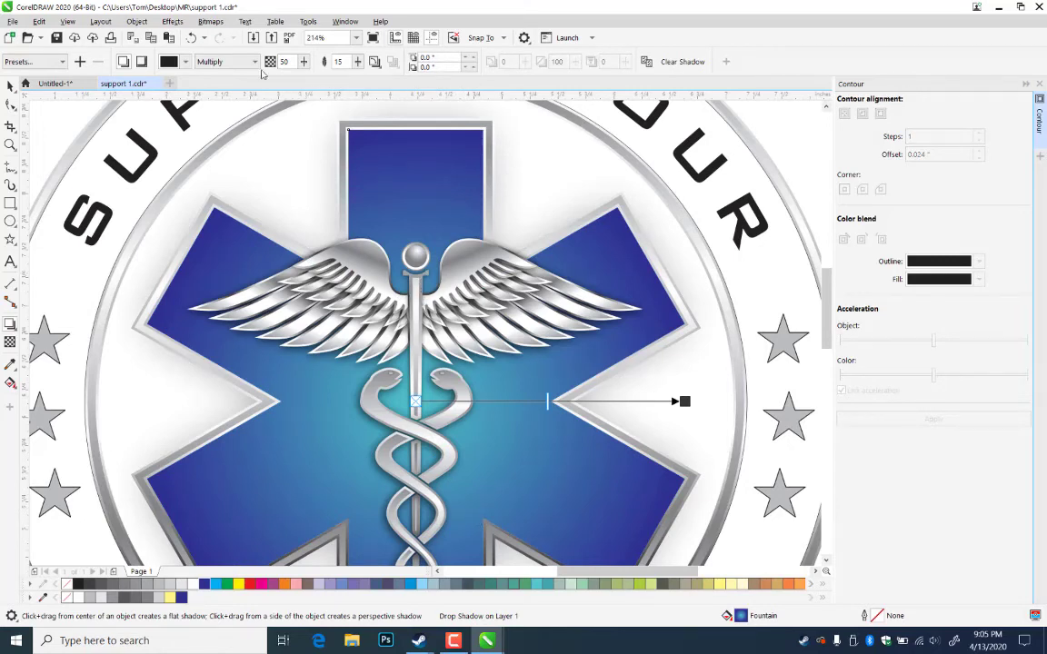
- Change the cross's shadow to the Inner Glow preset, coloured black with the Multiply merge mode
click(62, 61)
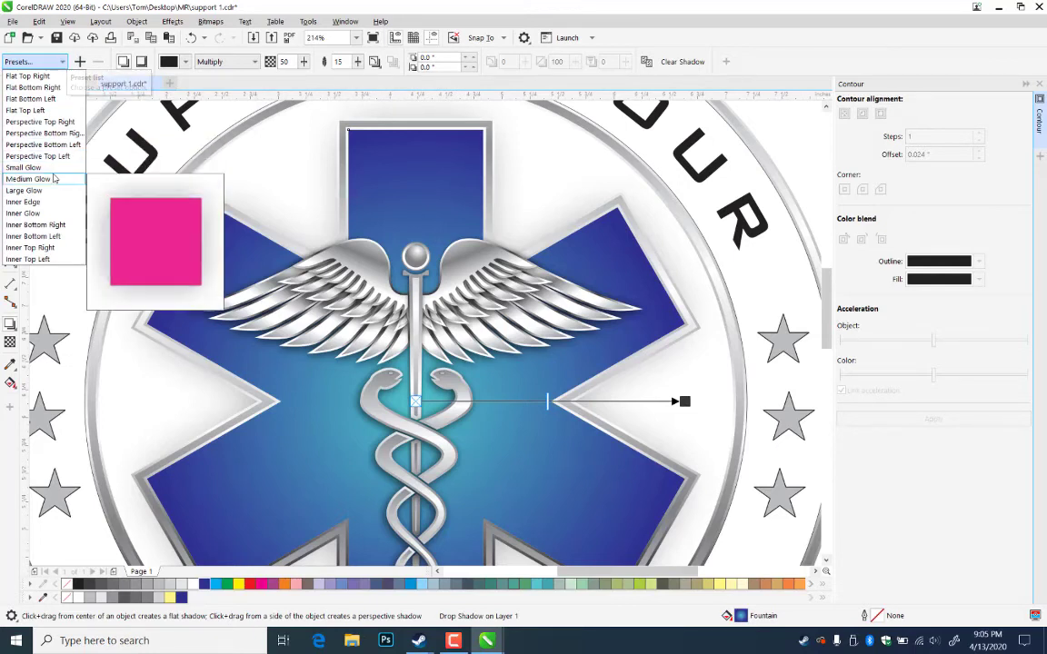
click(31, 214)
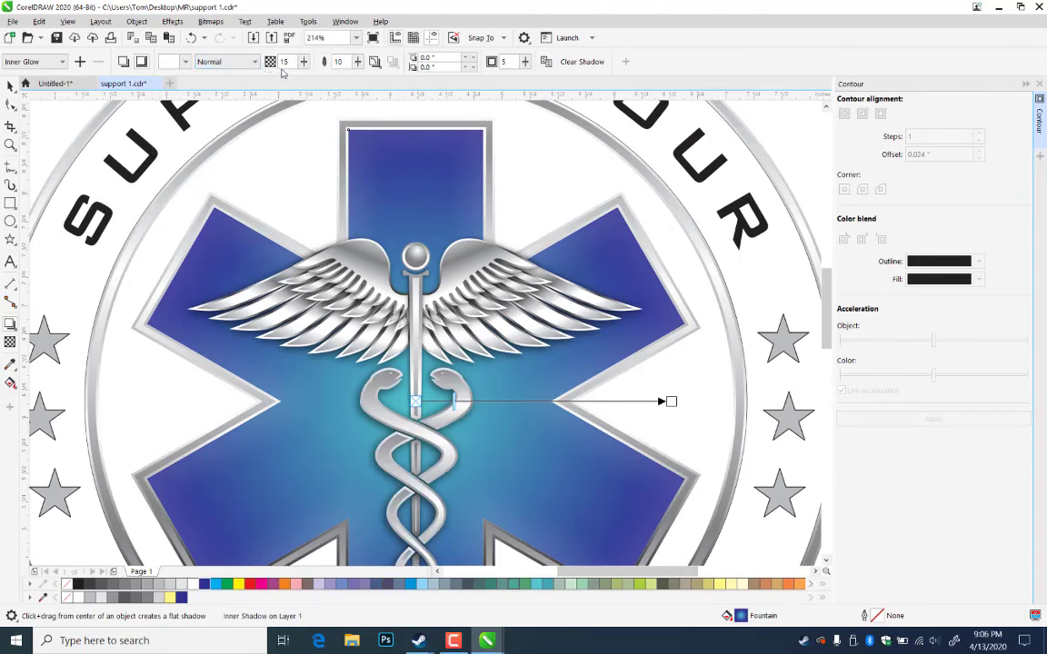
click(186, 61)
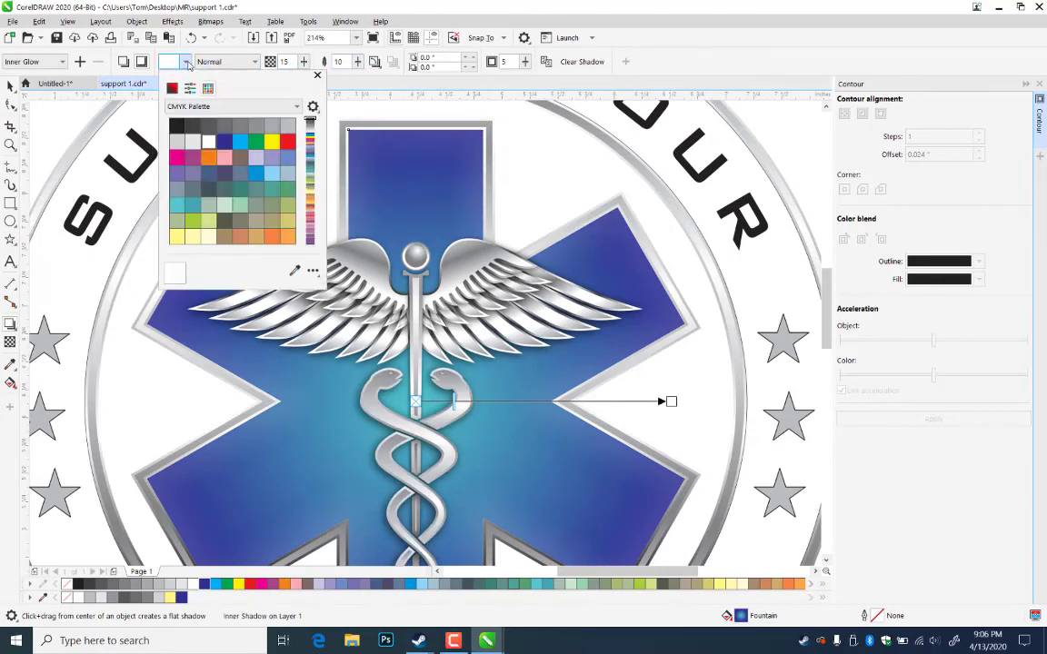
click(176, 128)
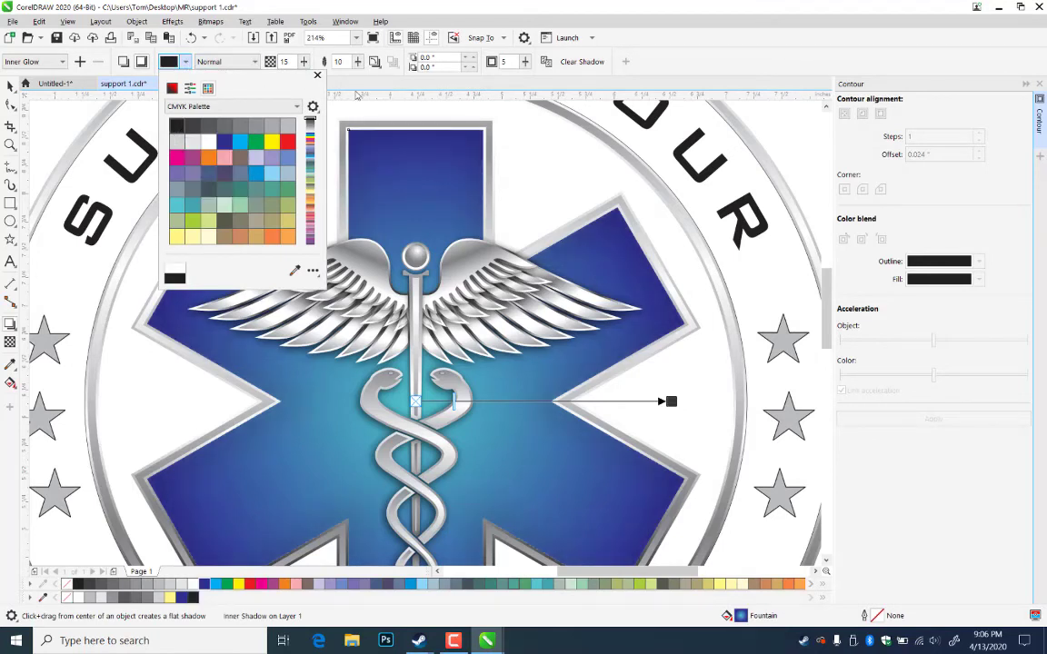
click(318, 76)
click(255, 64)
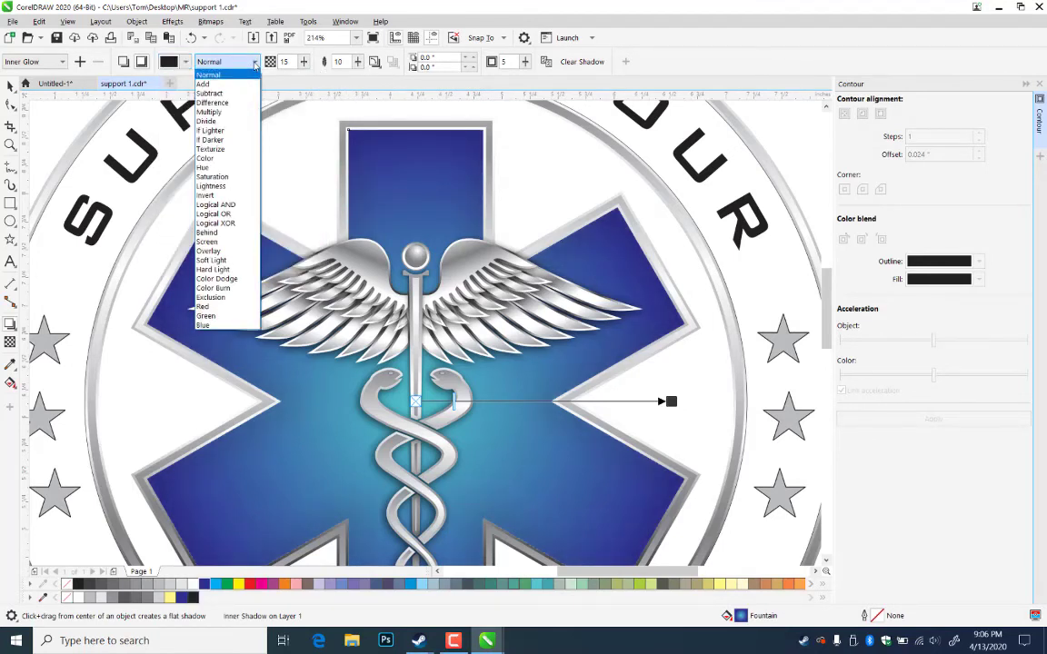
click(235, 114)
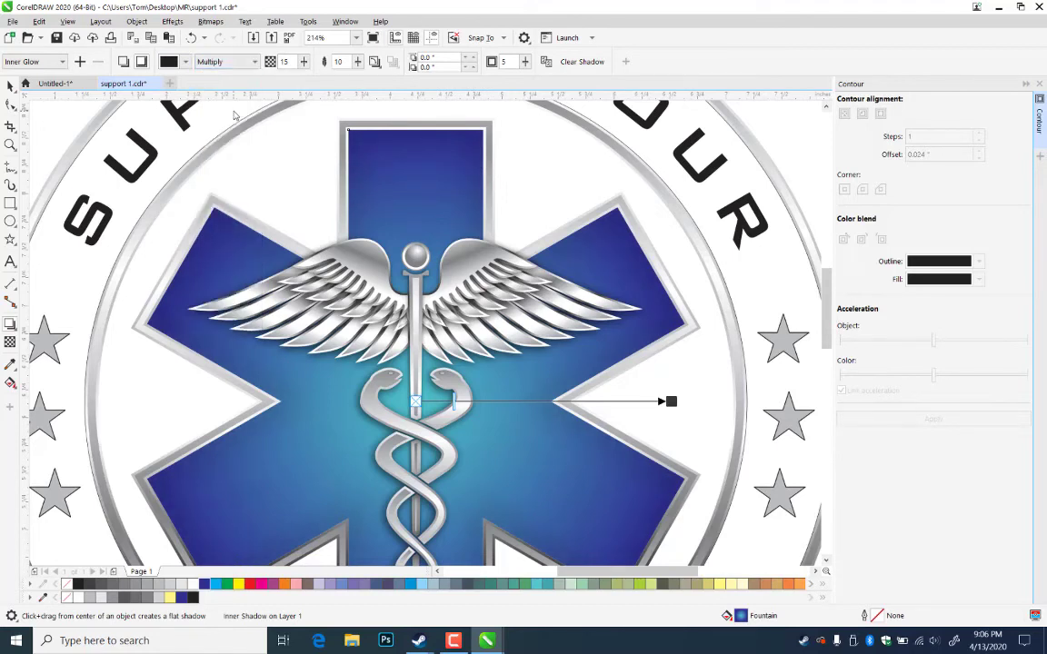
- Try the cross's inner shadow at 7 opacity with the feathering direction set to Middle and to Outside
click(304, 60)
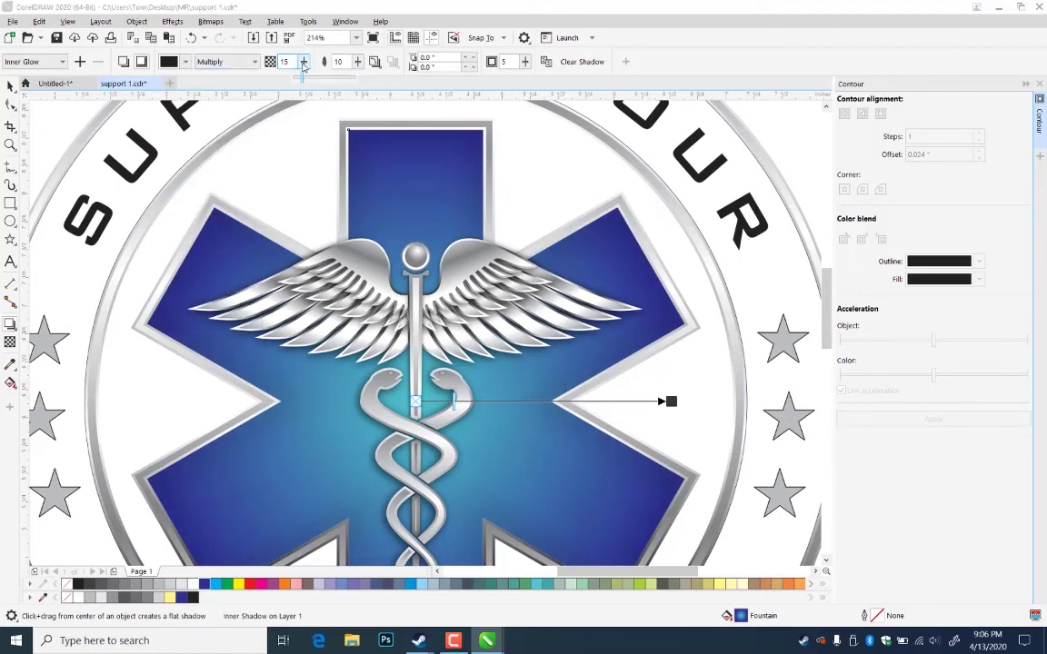
drag(302, 83, 298, 83)
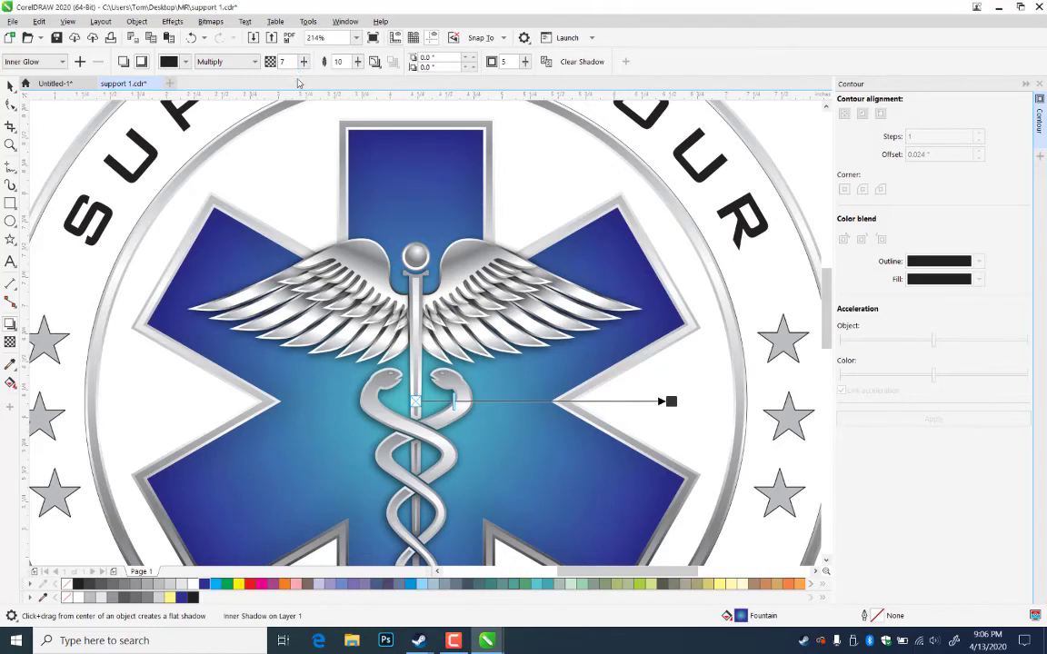
click(374, 61)
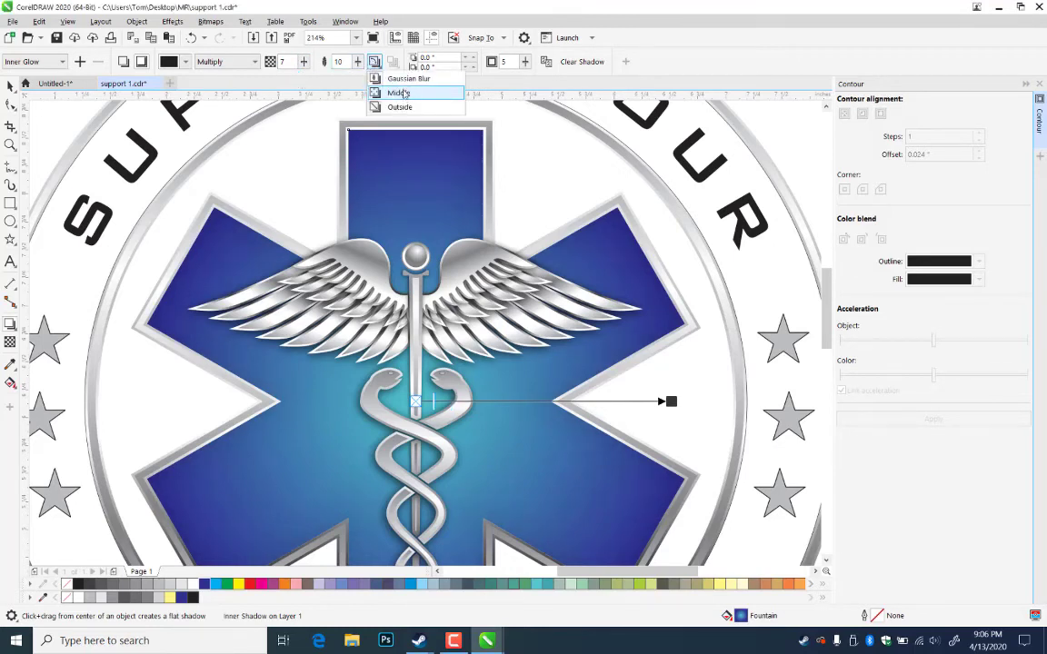
click(400, 94)
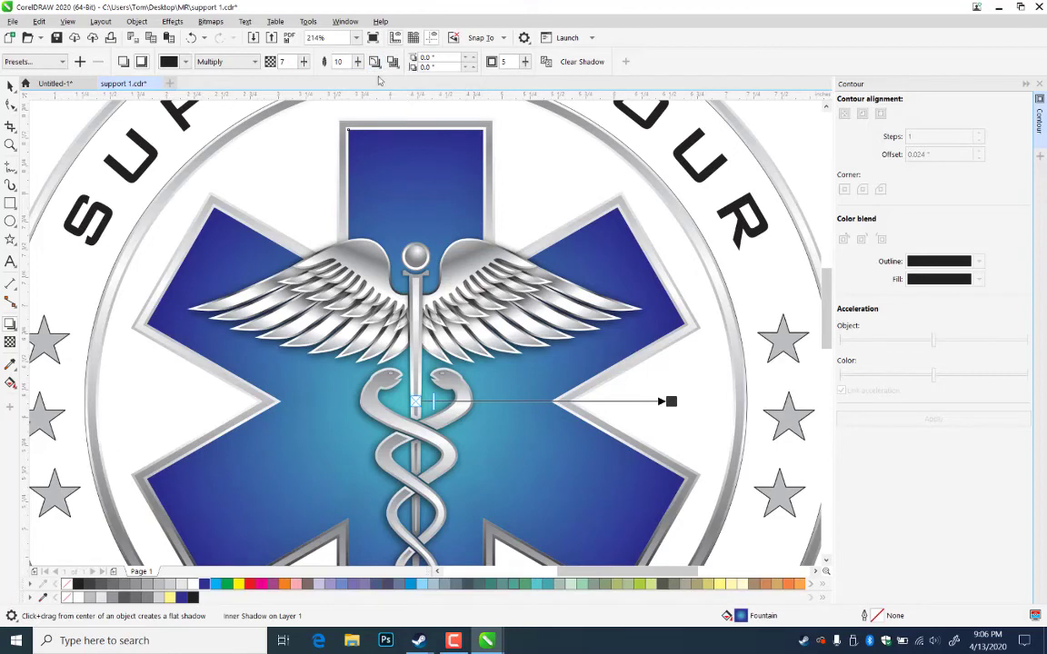
click(374, 61)
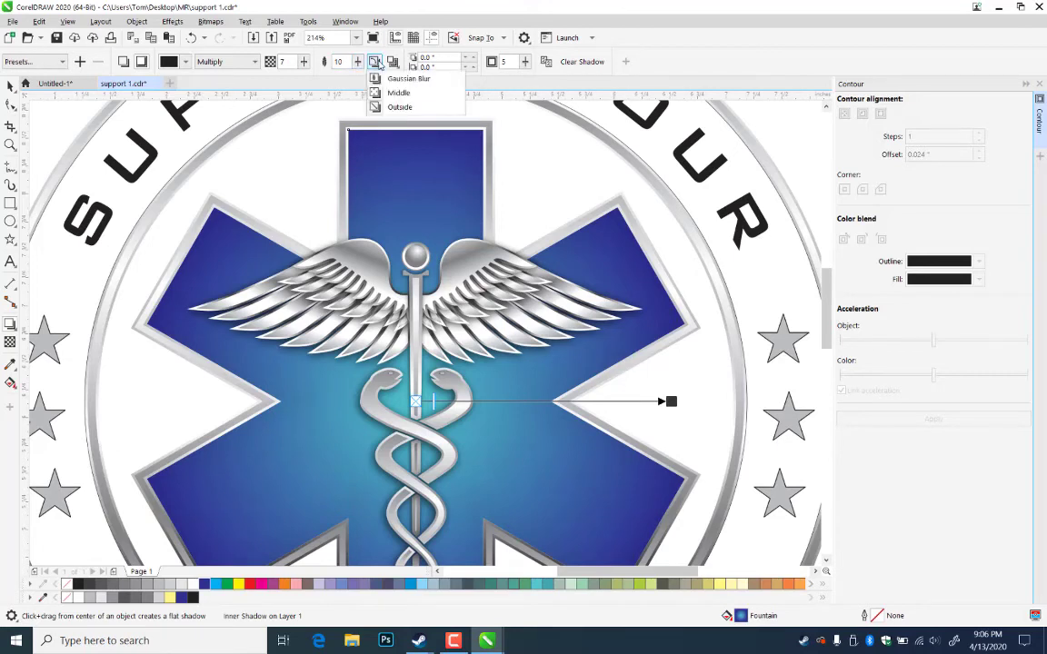
click(404, 108)
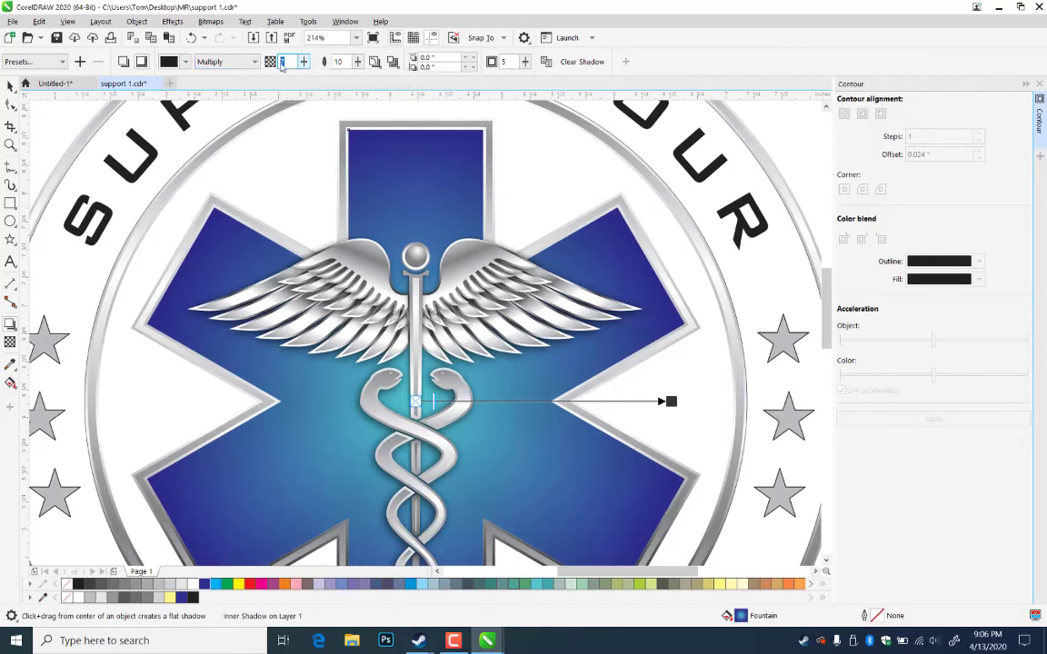
- Set the inner shadow's opacity to 75 and its feathering to 4
drag(291, 61, 271, 61)
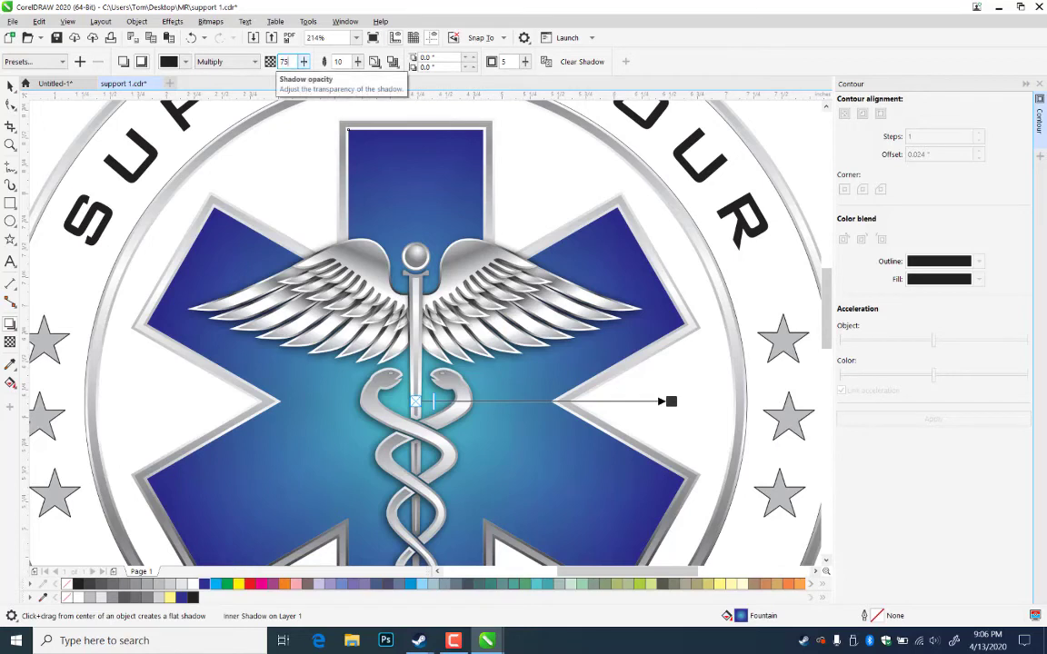
key(Return)
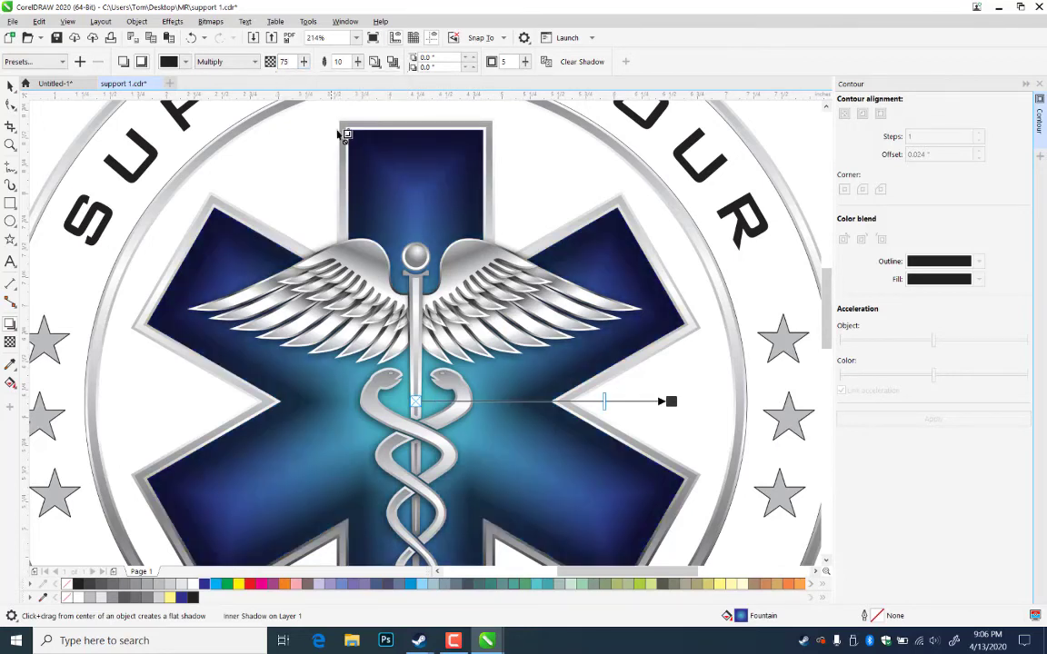
double_click(342, 62)
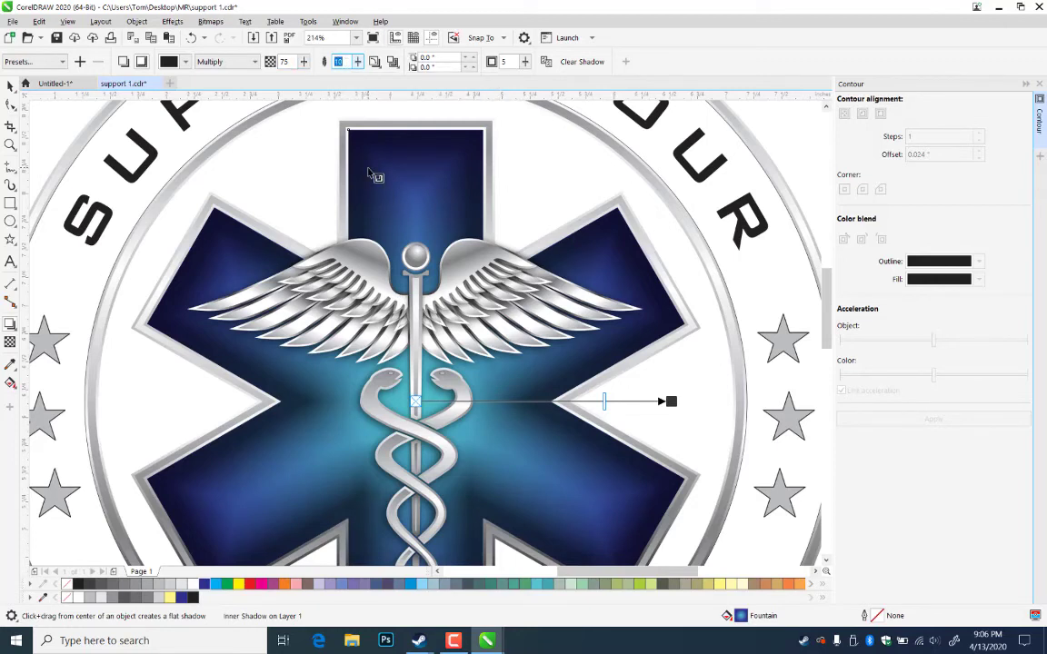
key(Return)
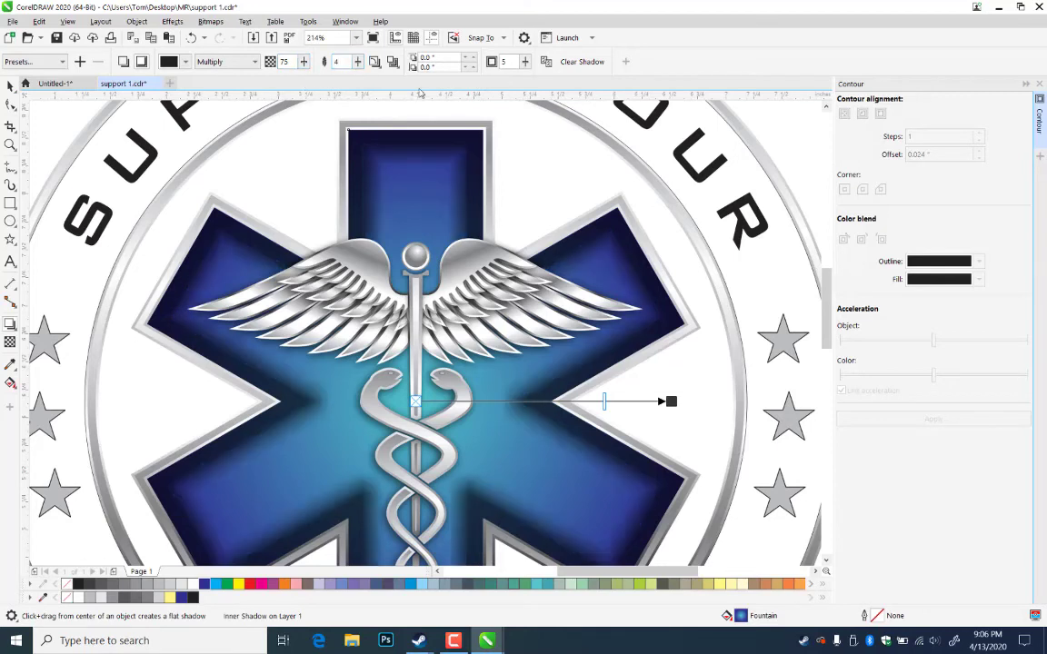
- Set the inner shadow's feathering direction to Middle and its opacity to 25
click(376, 65)
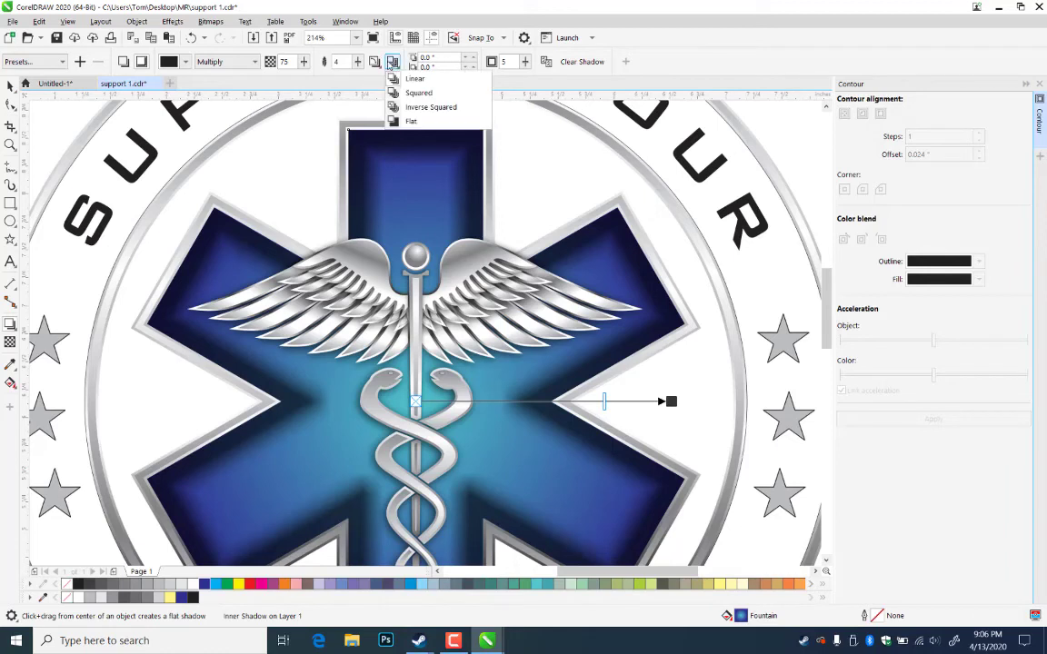
click(373, 61)
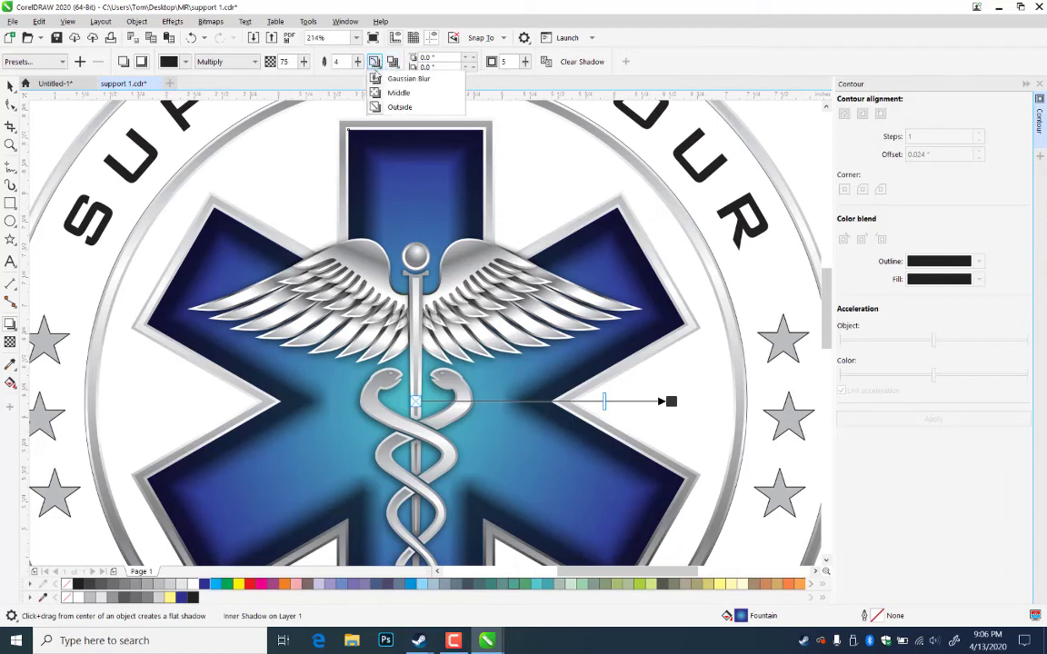
click(392, 107)
click(376, 62)
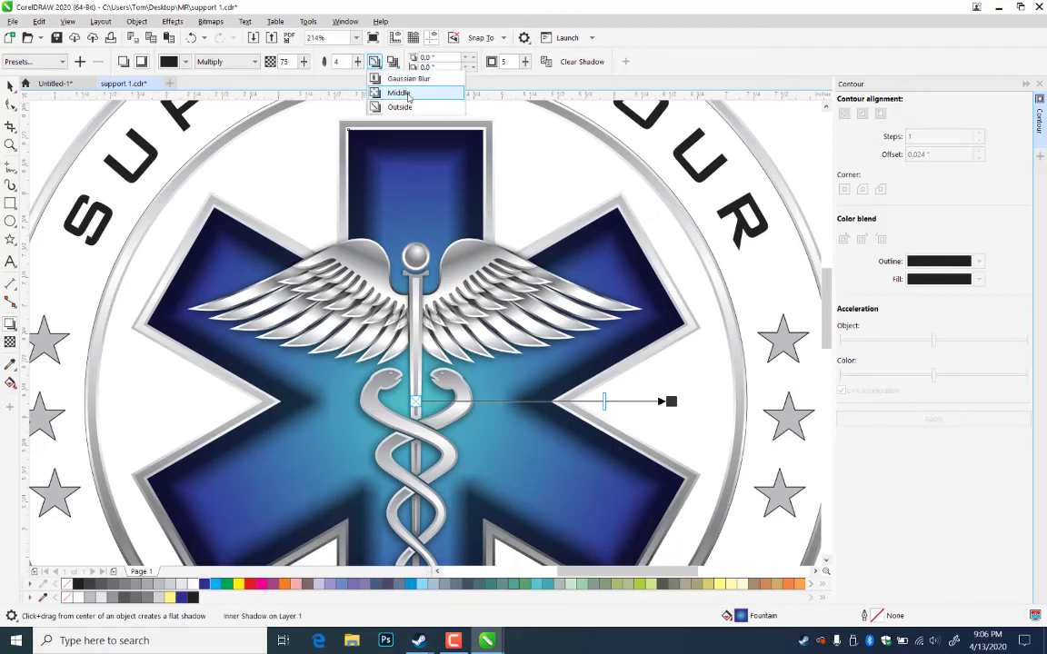
click(392, 93)
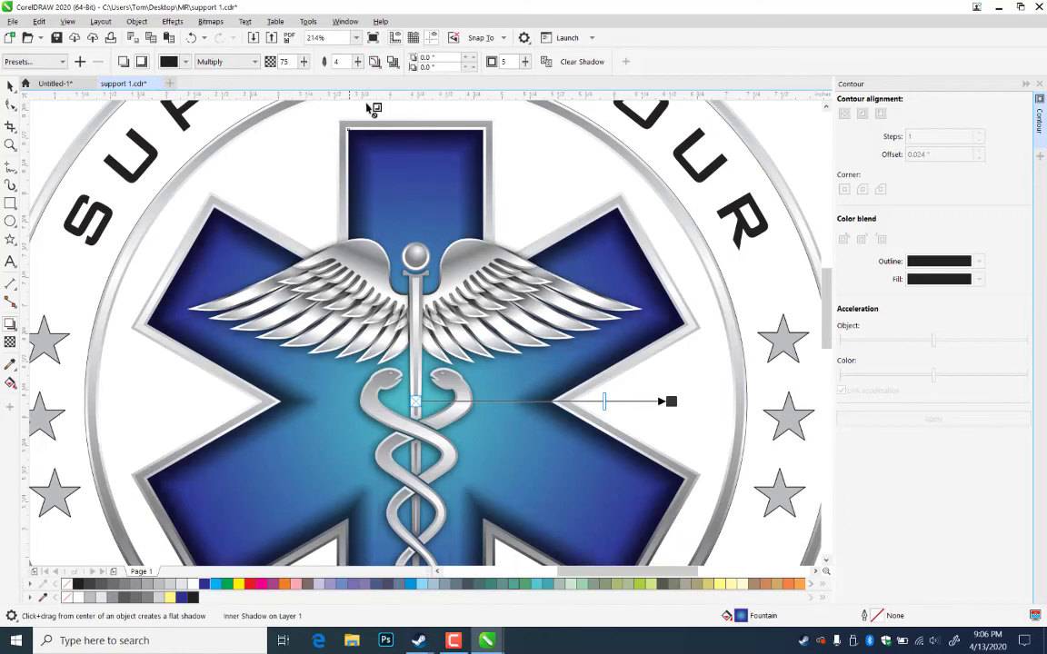
click(287, 62)
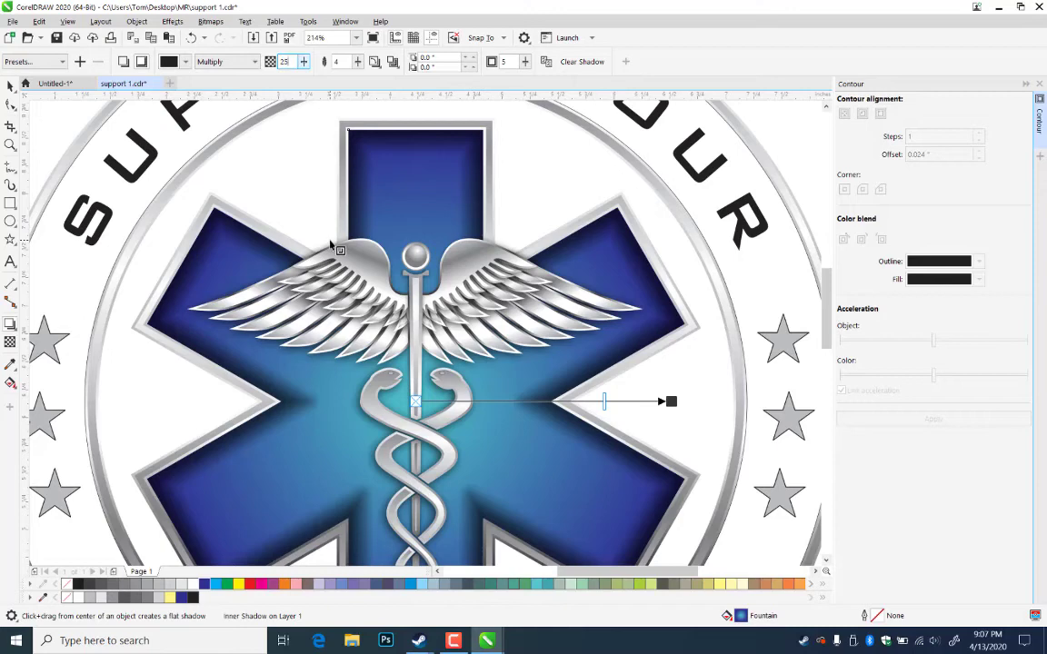
key(Return)
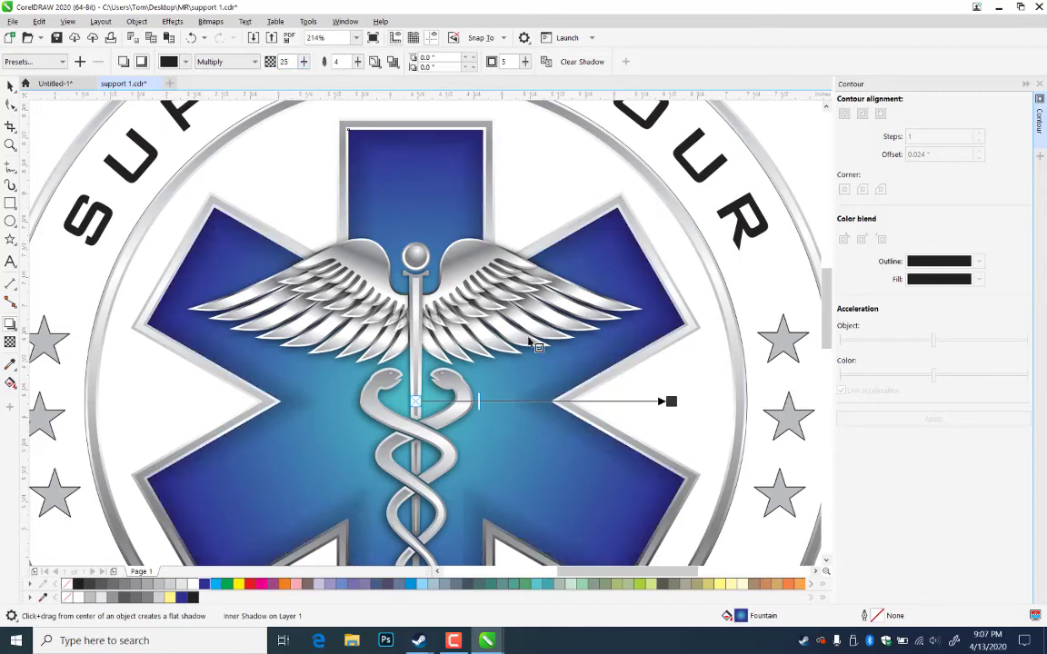
- Deselect the shaded cross and save the emblem drawing
click(10, 144)
right_click(304, 198)
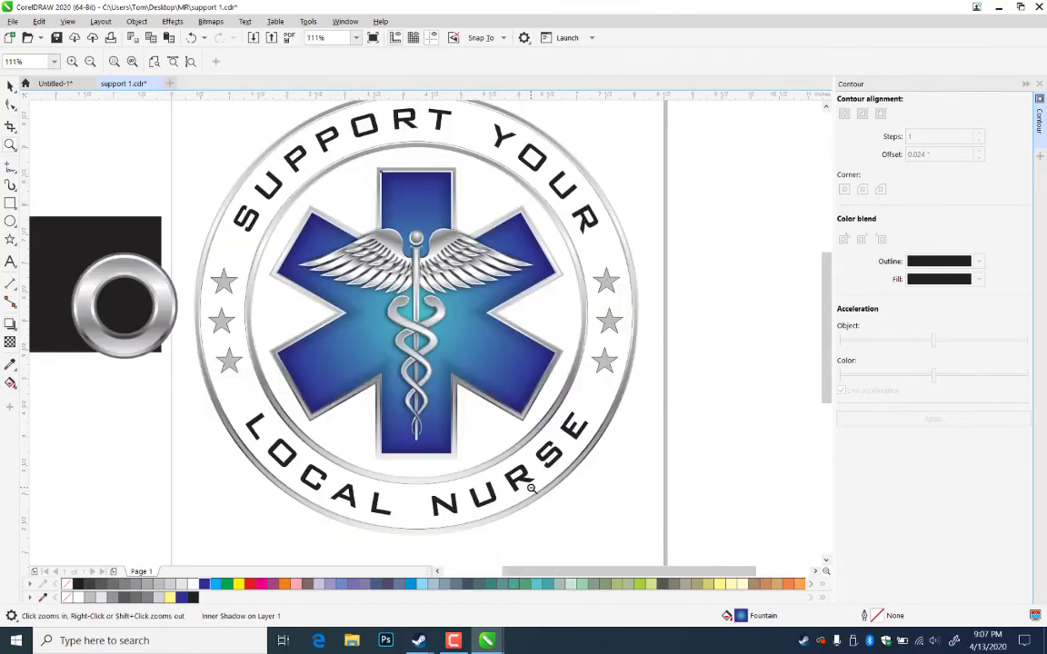
click(10, 84)
click(716, 425)
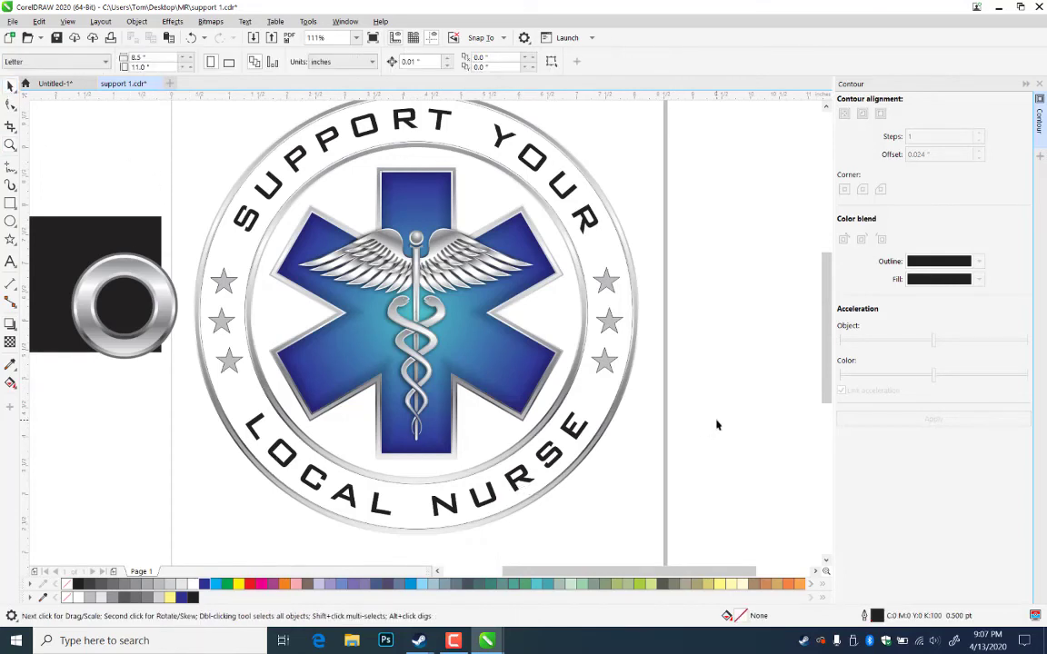
key(ctrl+s)
- Combine the six grey stars on both sides of the emblem into one curve and save the drawing
click(224, 284)
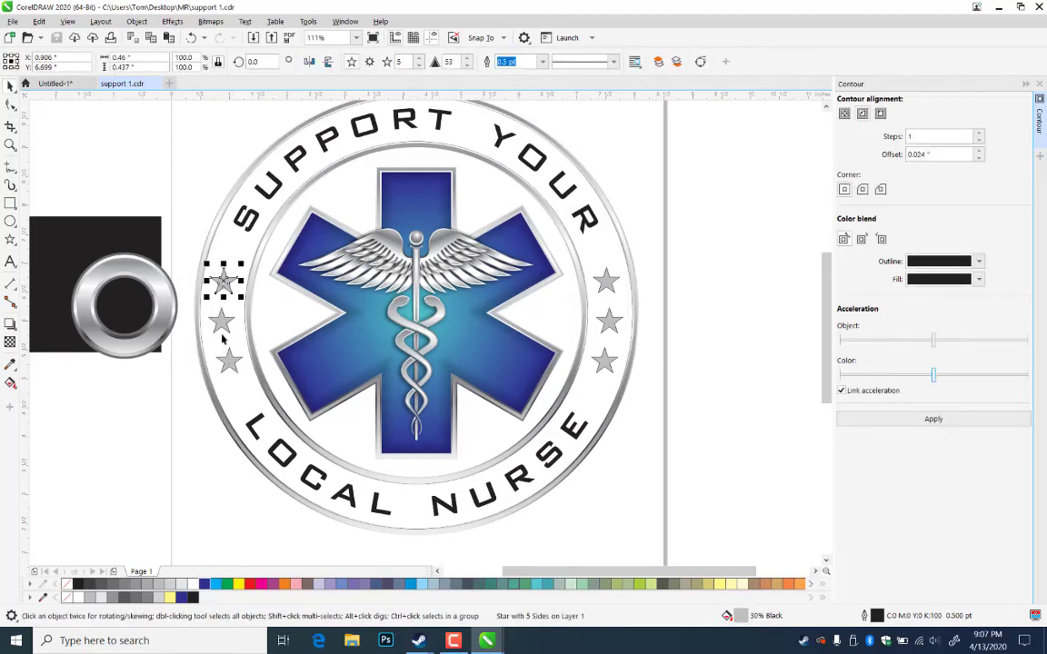
shift+click(221, 320)
shift+click(228, 361)
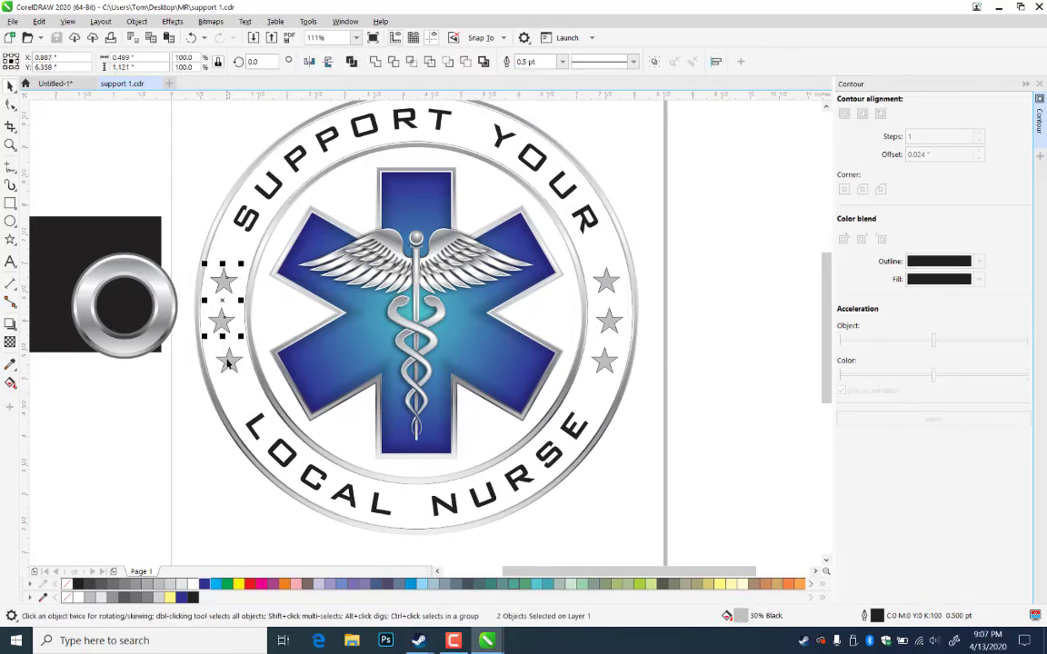
shift+click(605, 361)
shift+click(609, 321)
shift+click(606, 282)
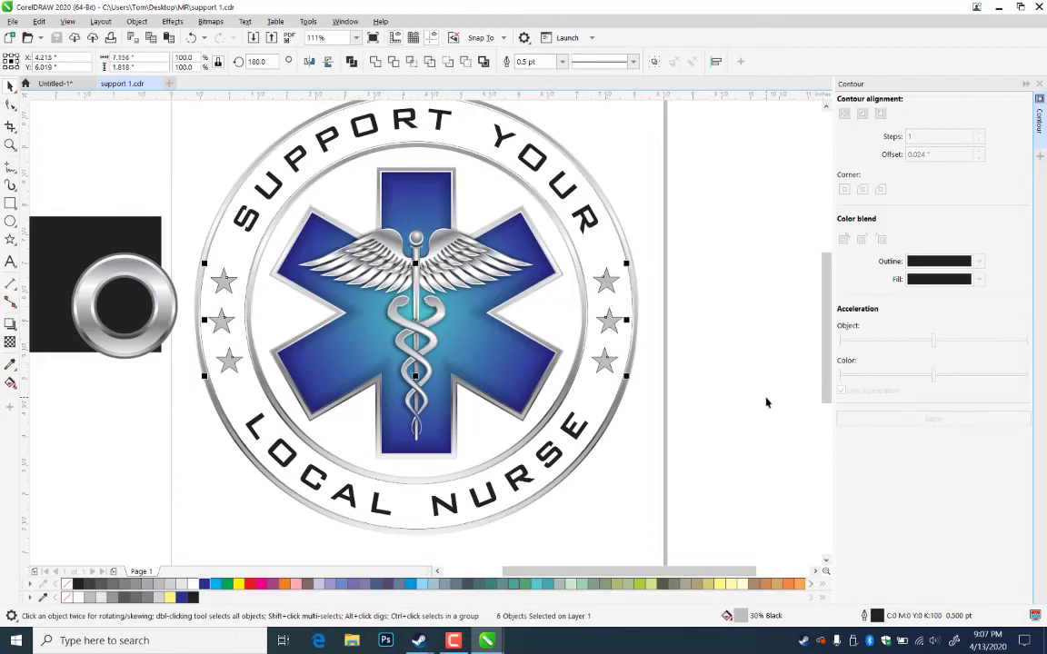
key(ctrl+l)
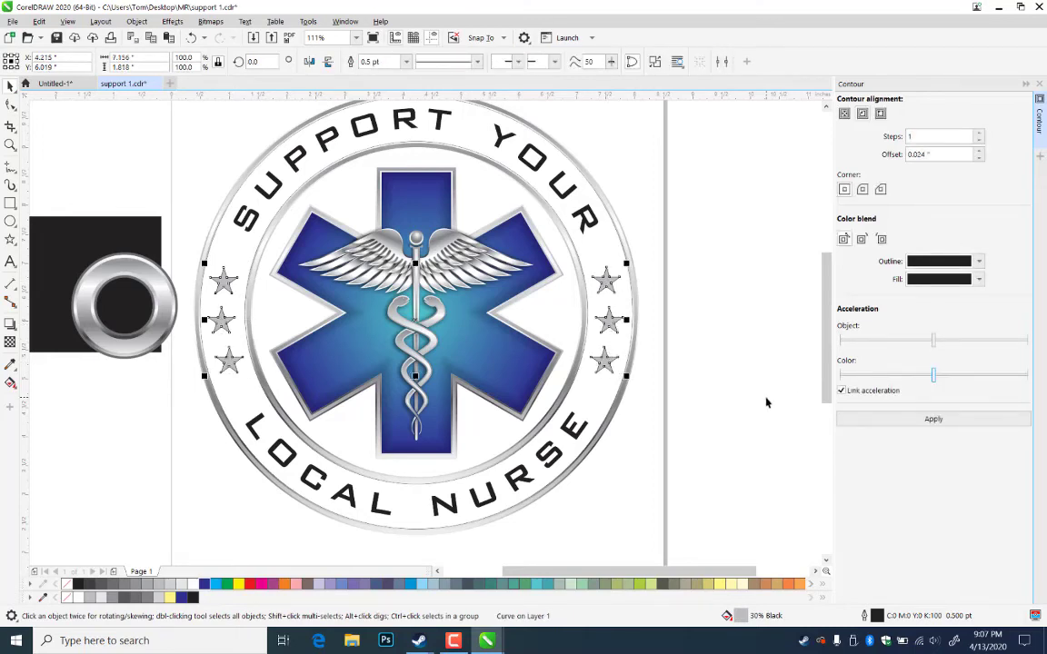
key(ctrl+s)
- Apply a one-step 0.024" inside contour with black fill to the combined stars and separate it from the original shapes
click(10, 145)
drag(182, 233, 290, 364)
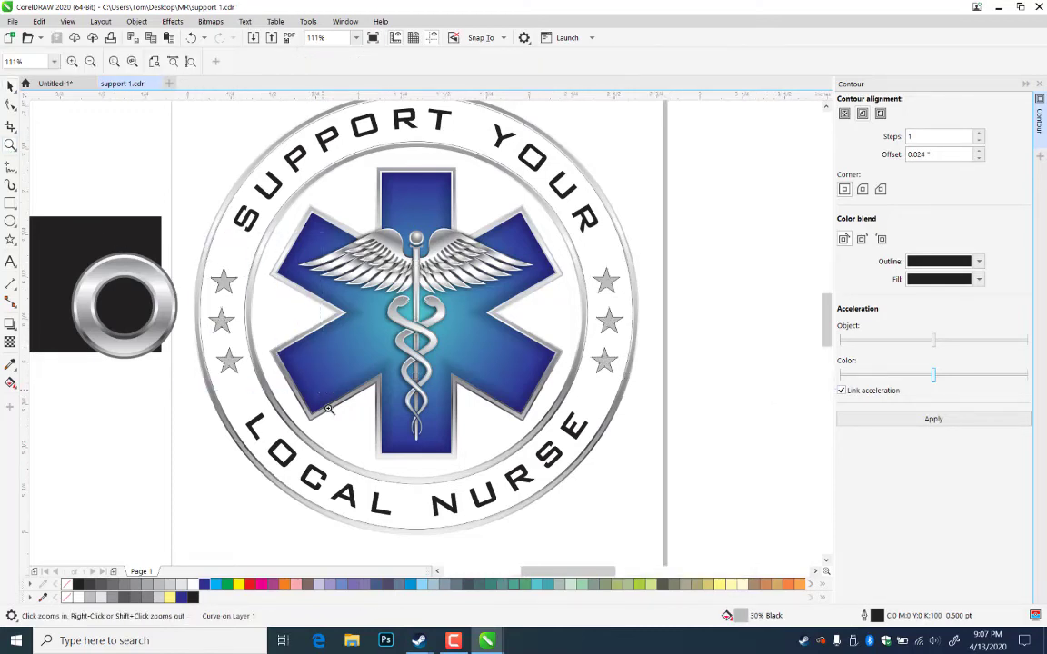
click(10, 85)
click(272, 186)
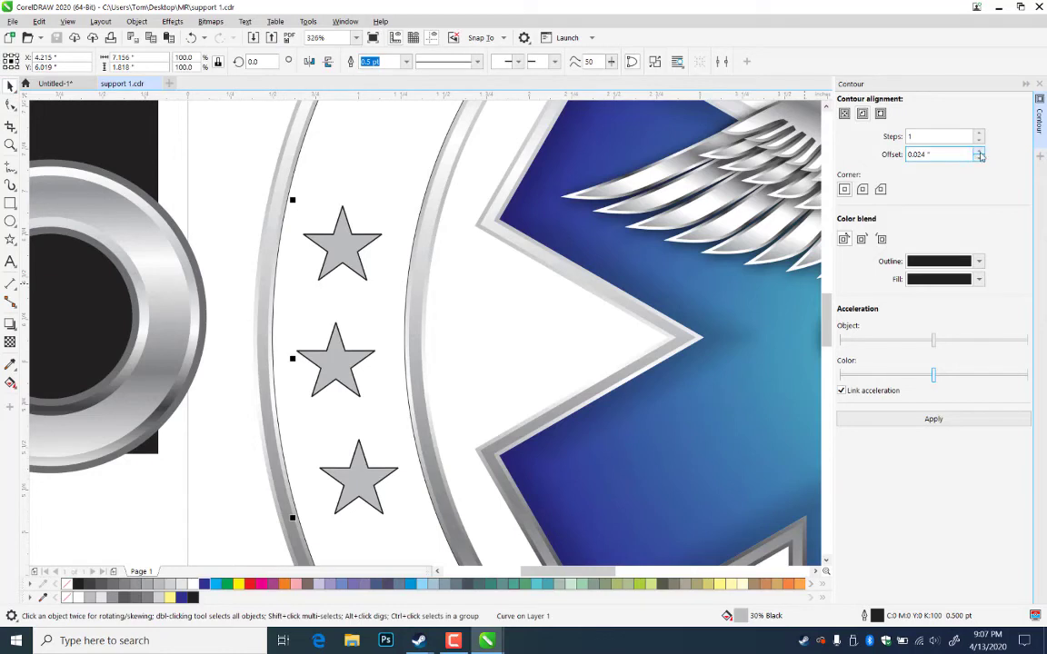
click(864, 419)
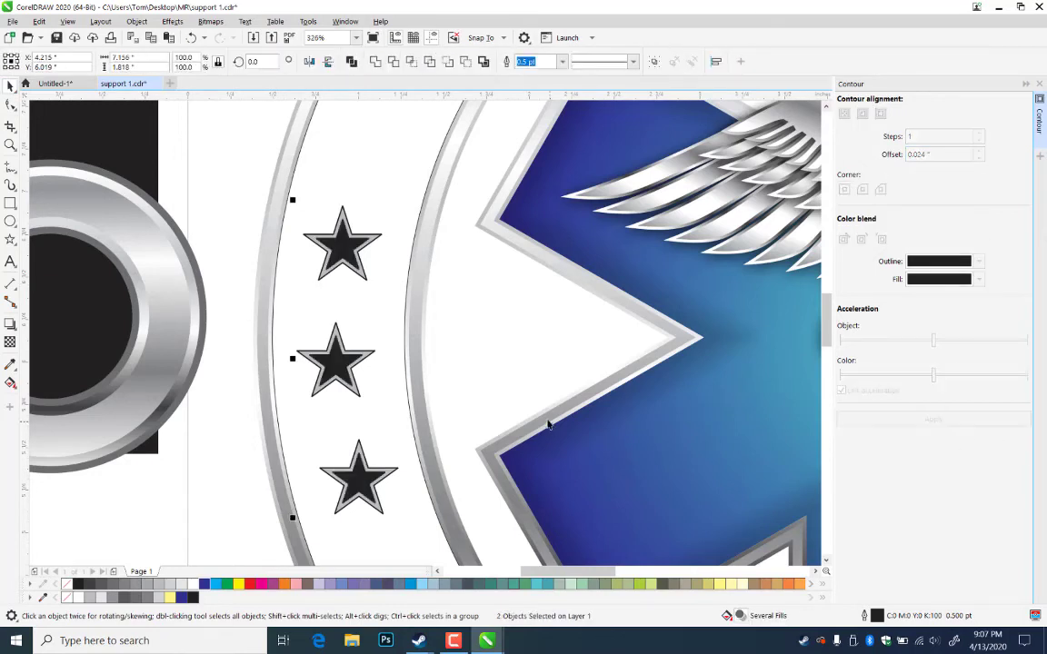
click(229, 131)
click(336, 255)
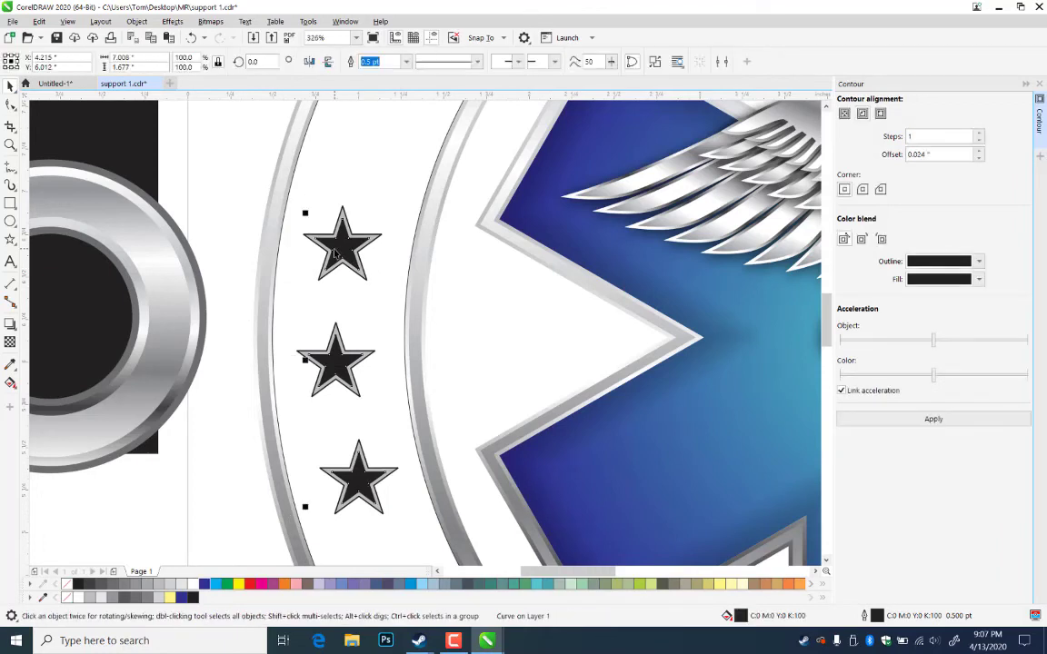
click(260, 173)
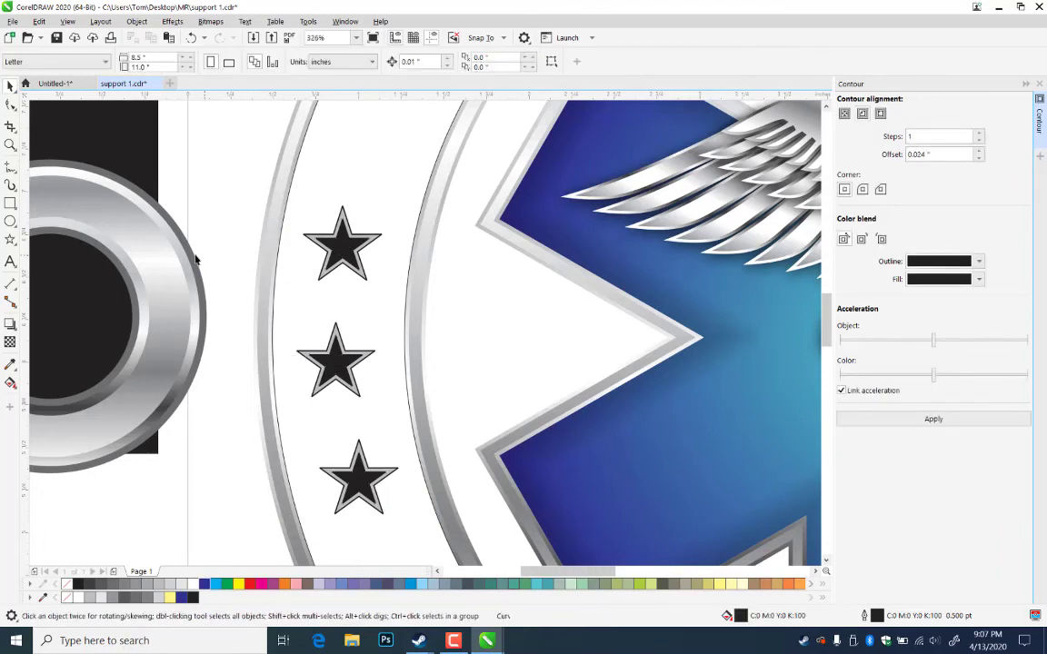
- Copy the fountain fill of the sample chrome ring's front band onto the inner contour stars
drag(178, 268, 343, 250)
right_click(341, 251)
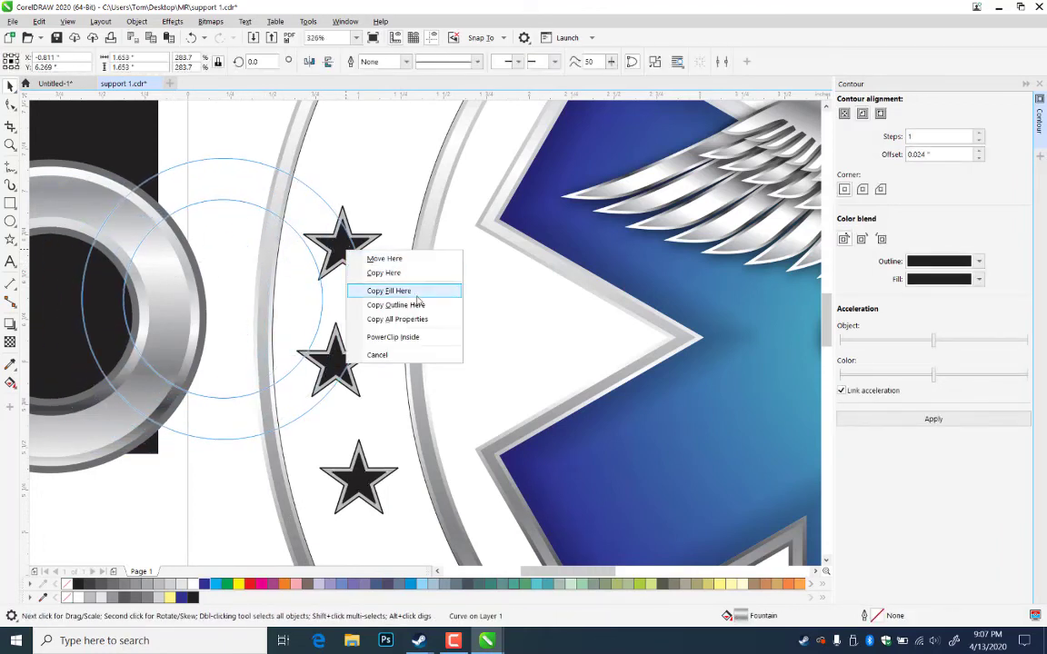
click(389, 291)
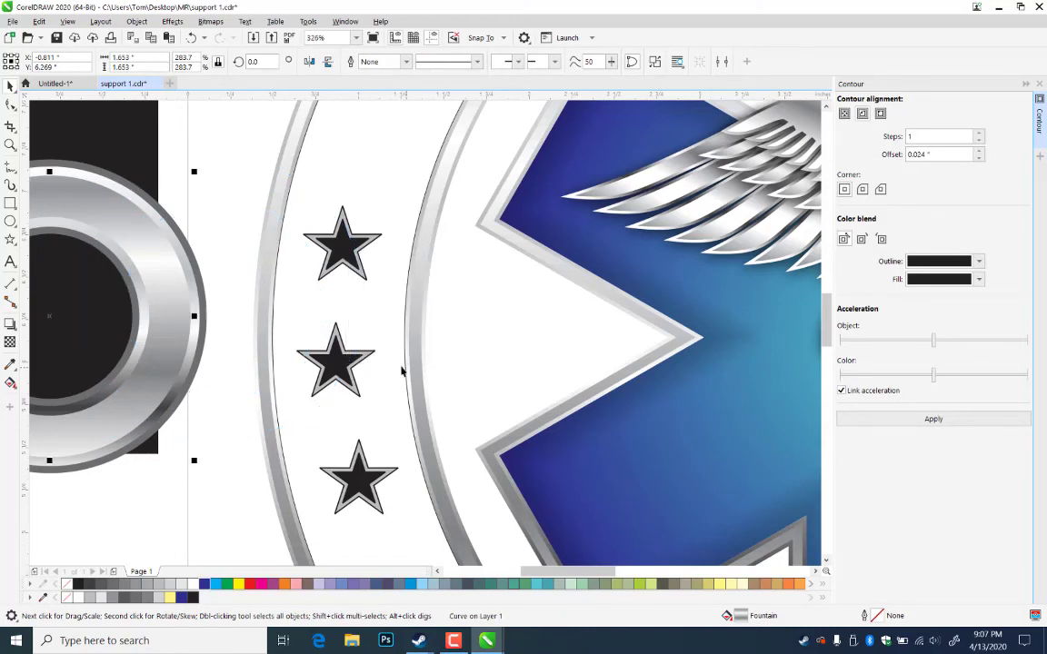
click(248, 159)
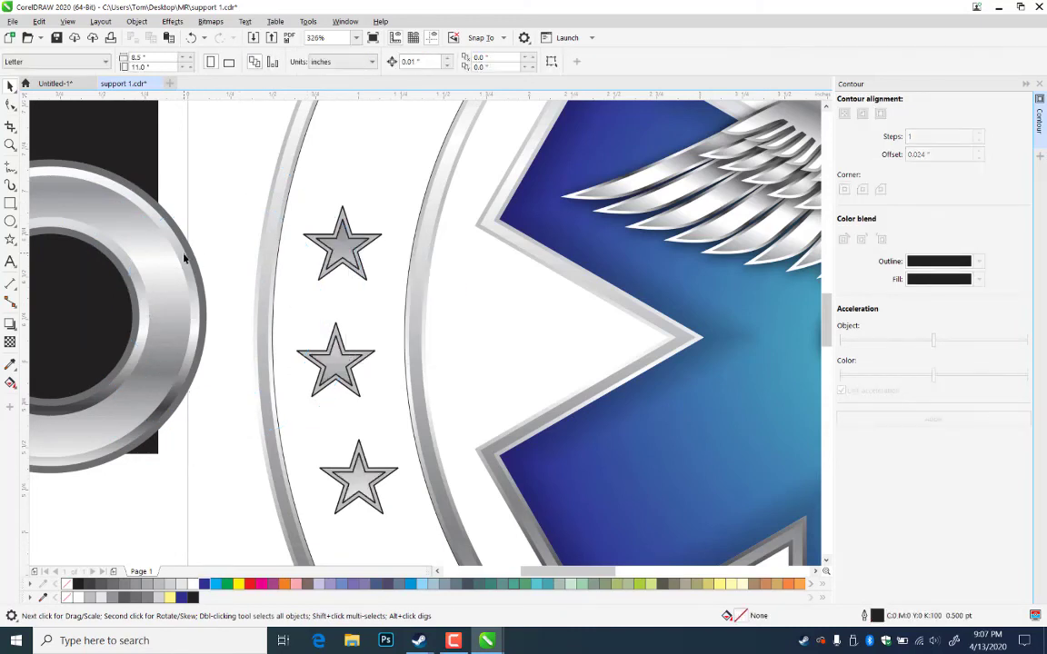
- Copy the fountain fill of the sample chrome ring's outer rim band onto the outer stars
drag(183, 255, 308, 235)
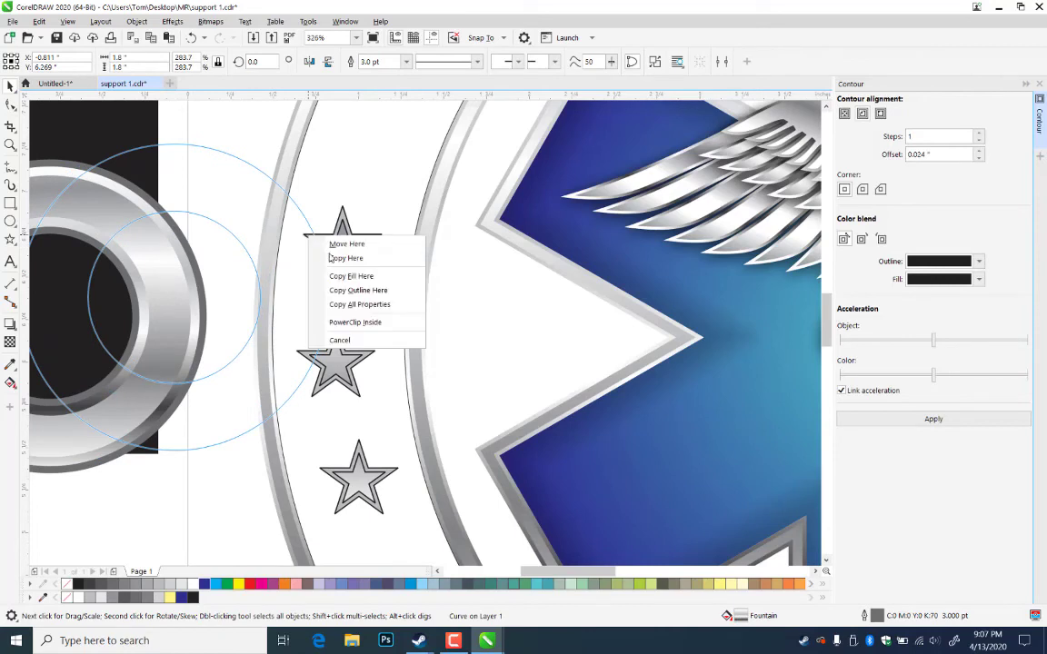
click(381, 285)
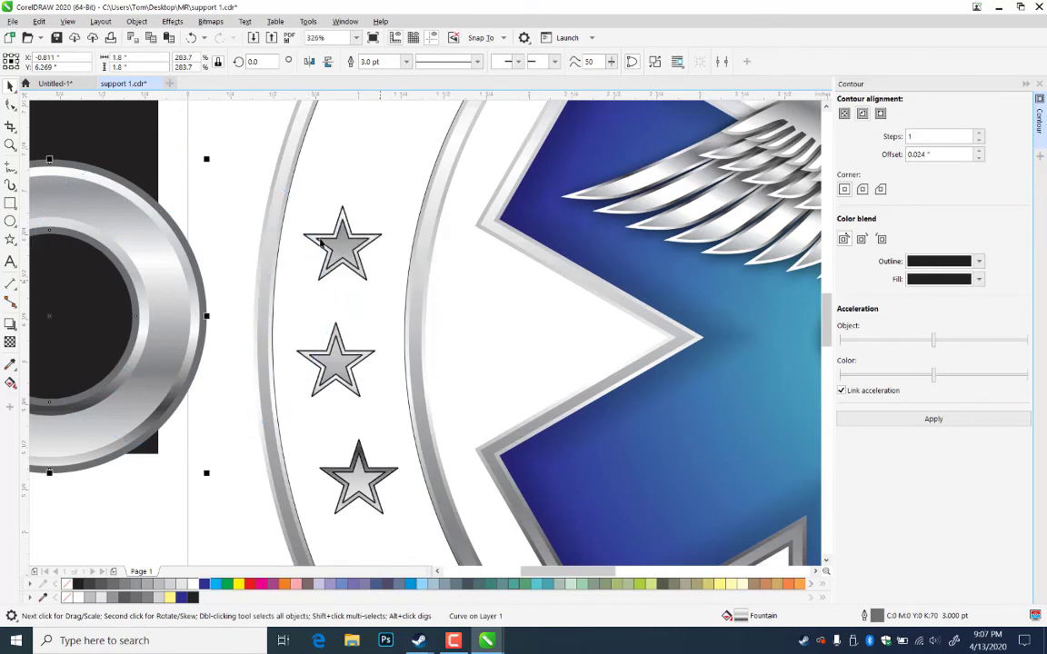
click(184, 117)
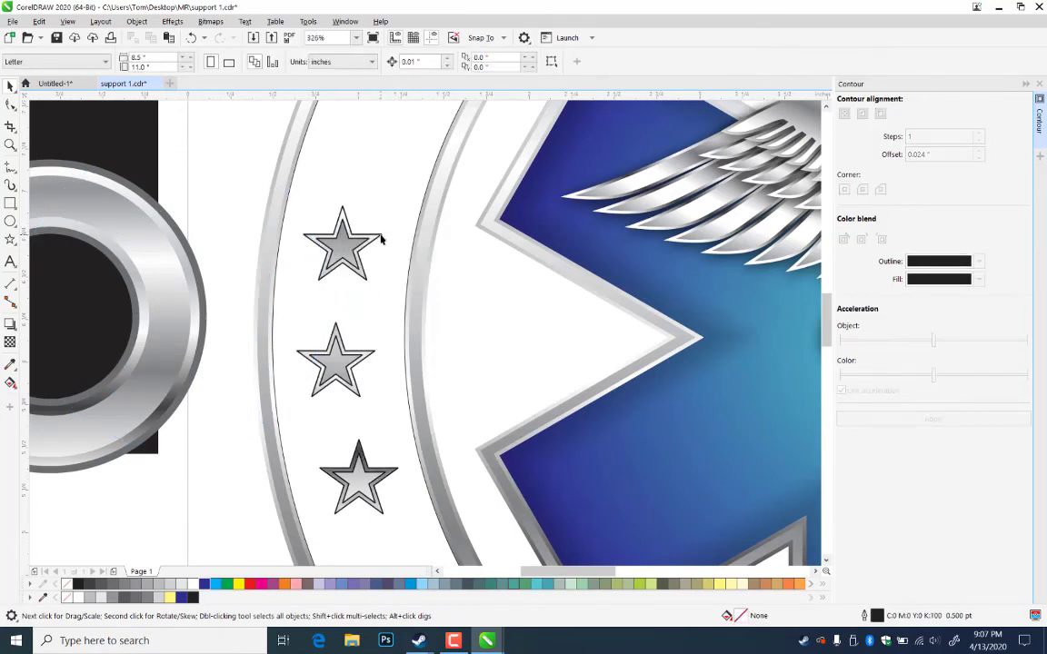
- Break the combined outer stars and the combined inner stars apart into individual shapes
click(381, 239)
key(ctrl+k)
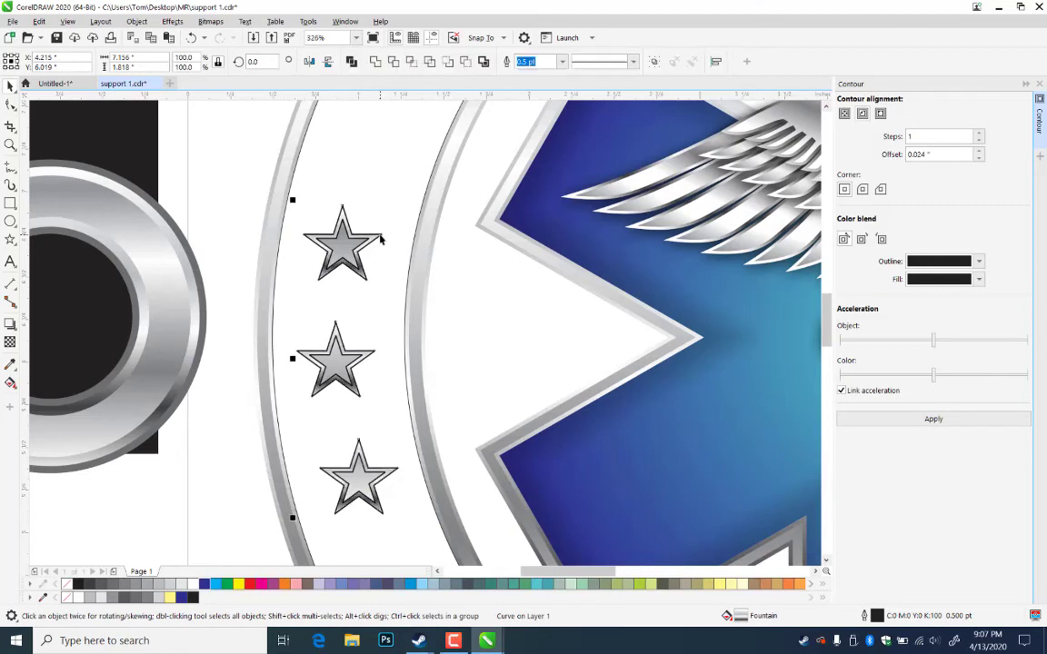
click(233, 124)
click(345, 244)
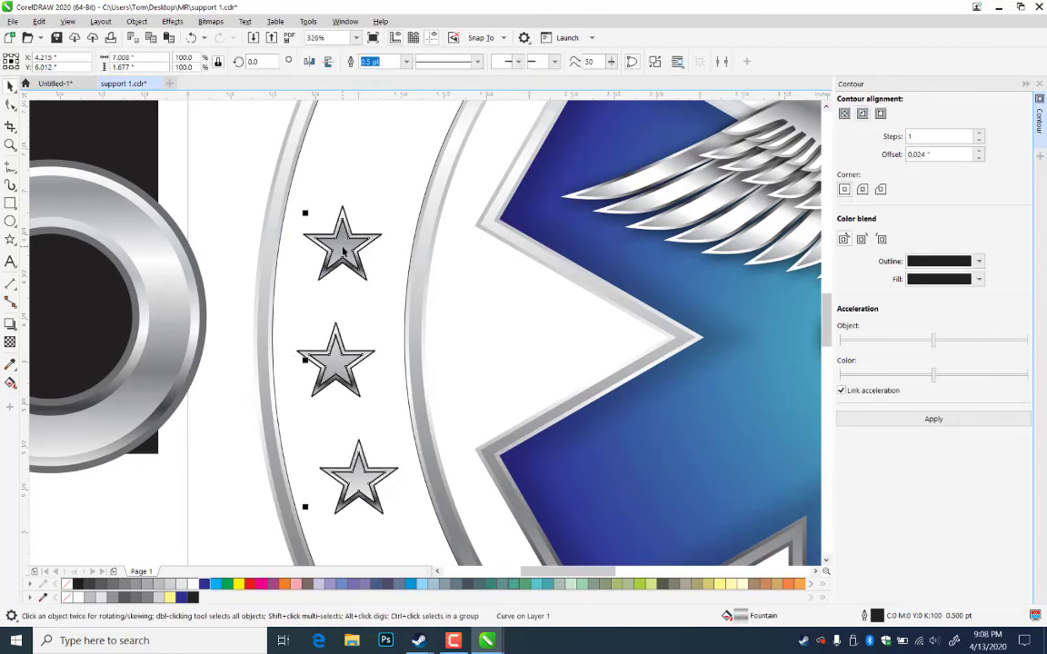
key(ctrl+k)
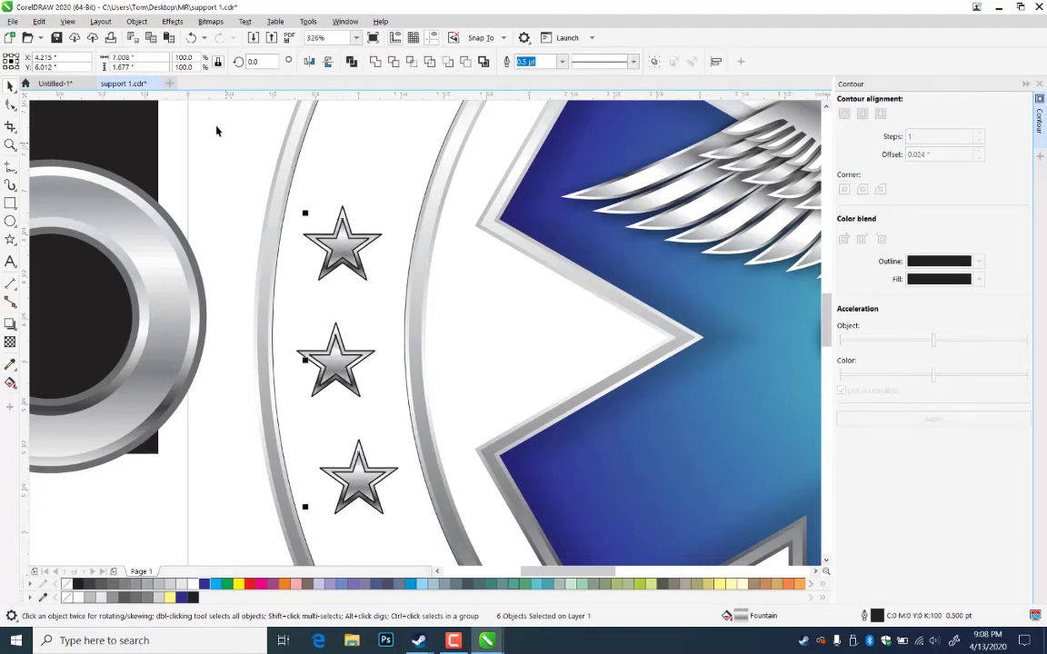
- Remove the outlines from the star shapes beside the start of the SUPPORT lettering and group them
click(191, 138)
drag(182, 105, 442, 553)
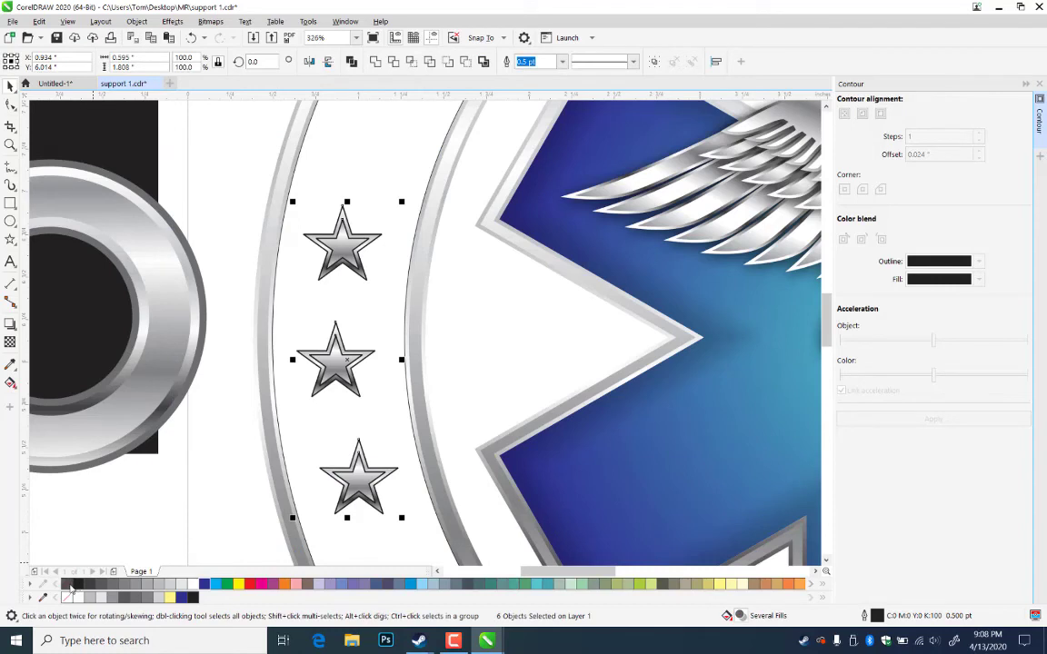
right_click(69, 585)
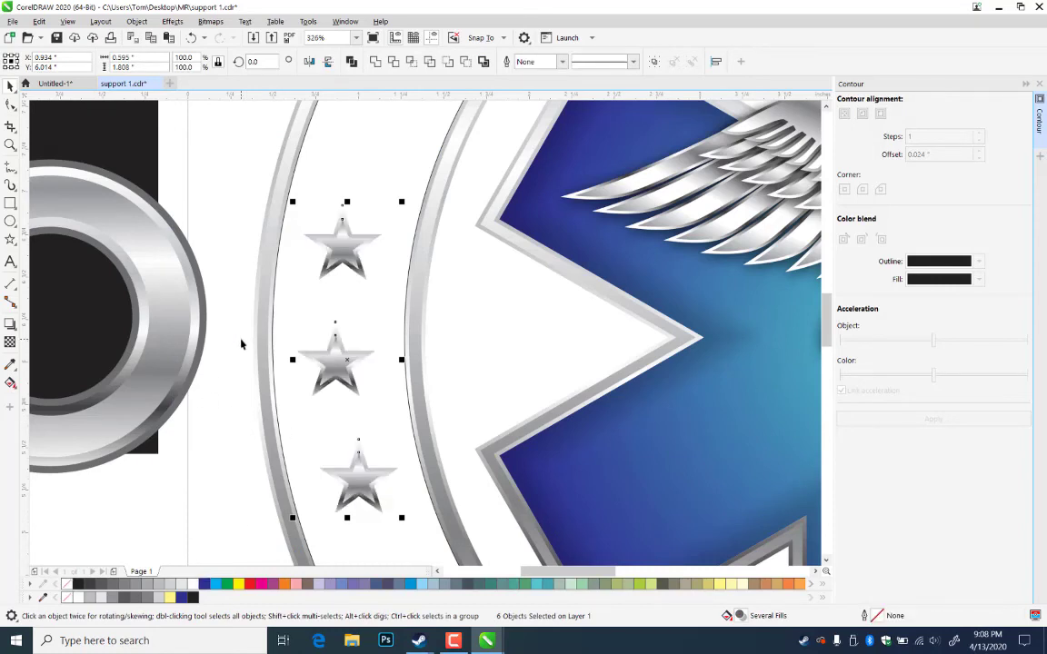
key(ctrl+g)
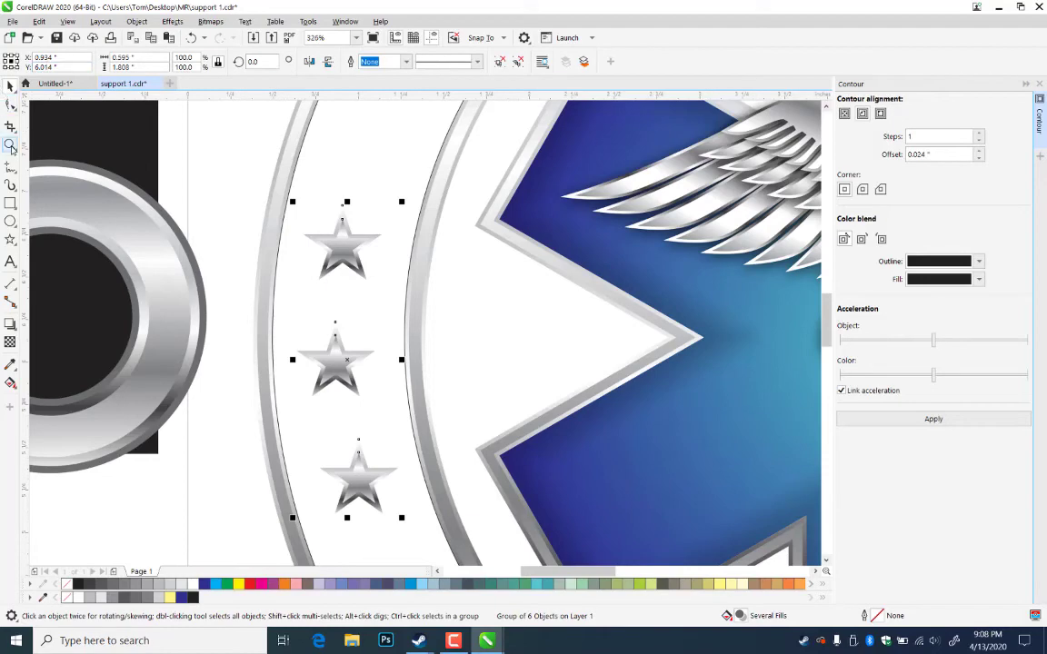
- Group the six star shapes on the opposite side of the emblem and remove their outlines
double_click(11, 148)
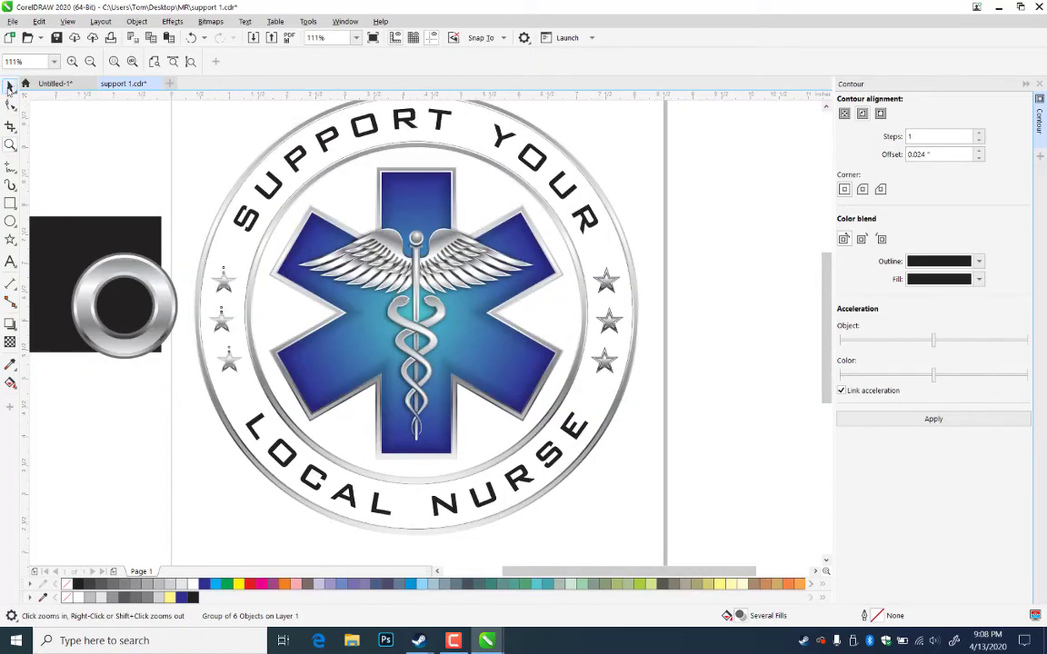
click(9, 87)
drag(702, 241, 563, 404)
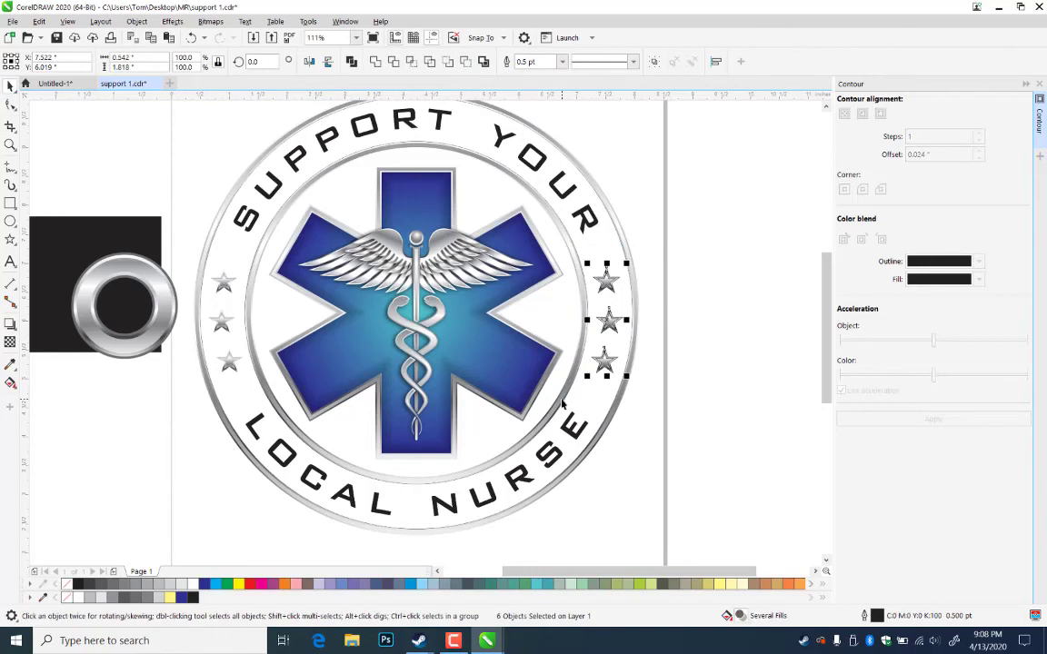
key(ctrl+g)
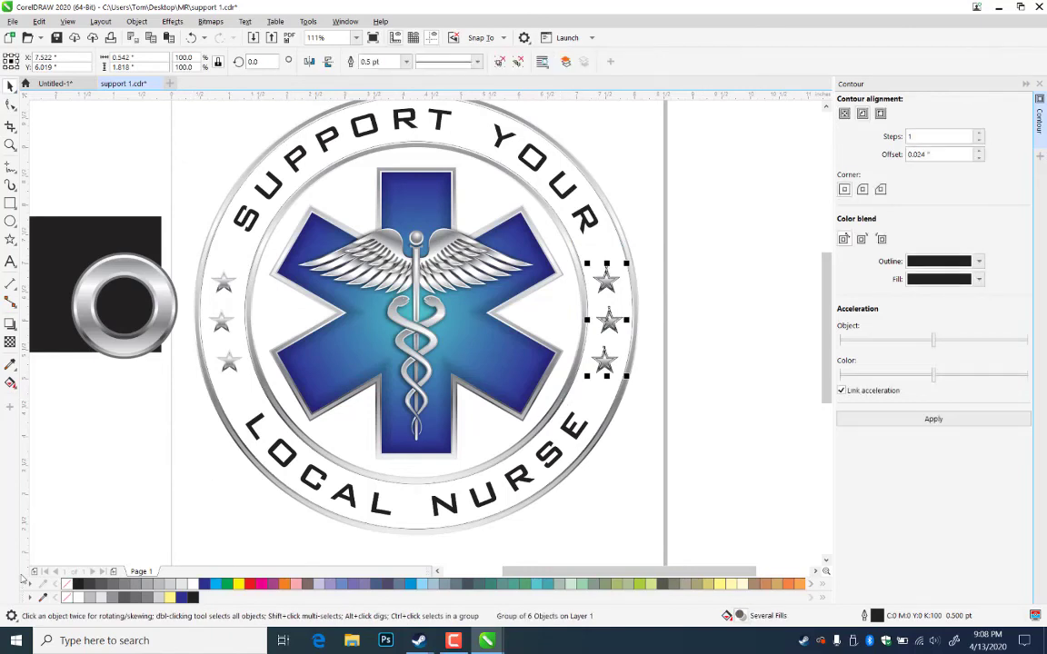
click(716, 303)
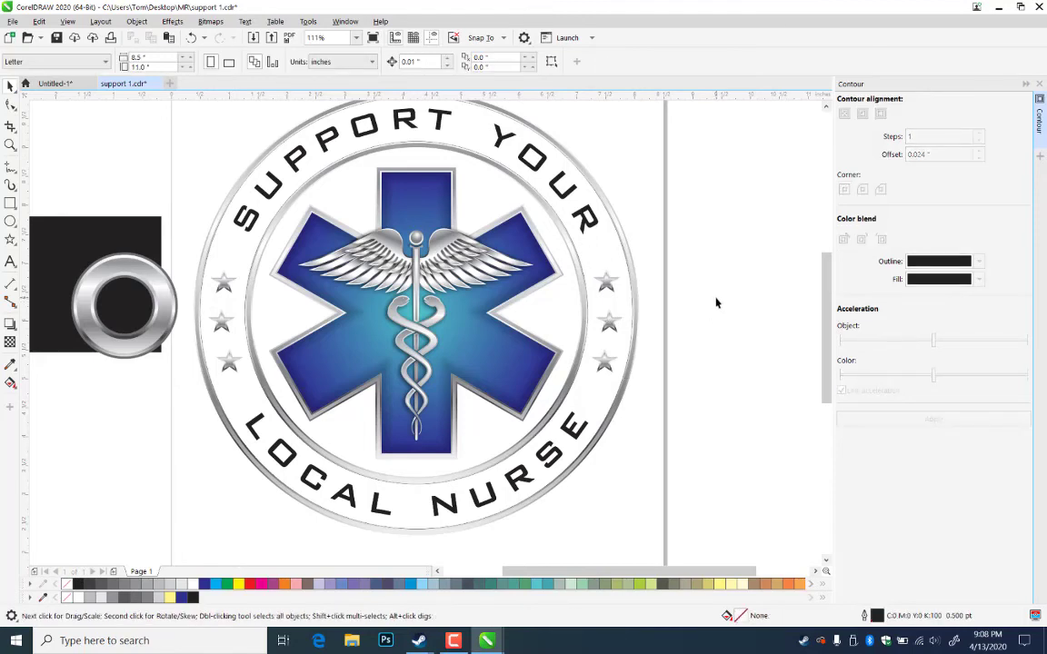
- Select the SUPPORT YOUR lettering, deselect it, and save the drawing with the chrome stars
click(497, 143)
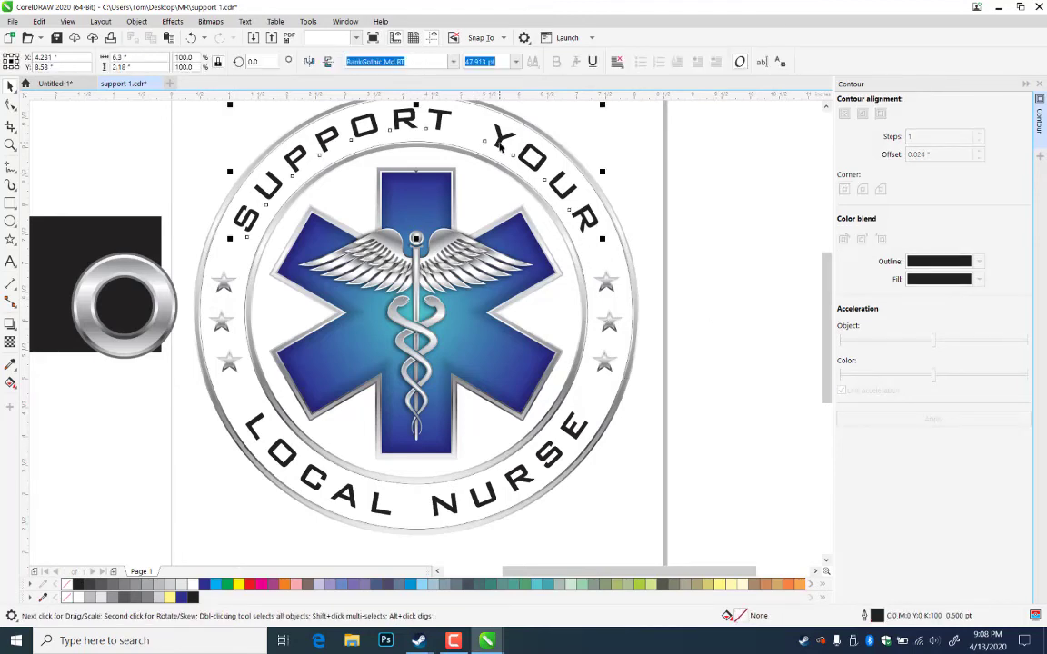
click(689, 164)
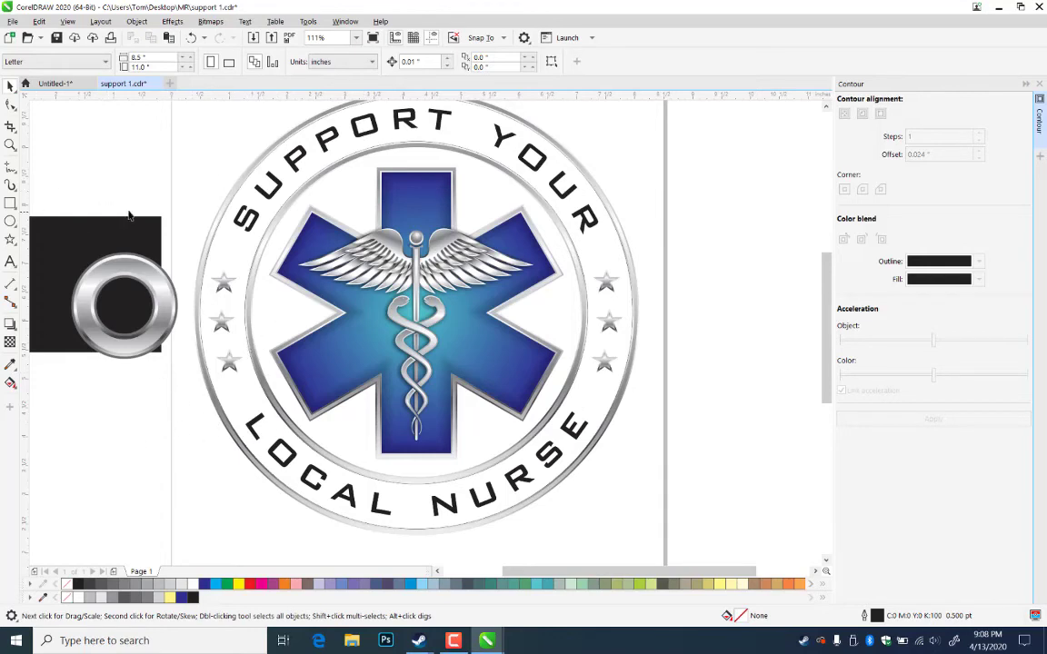
key(ctrl+s)
- Examine the thin black circle lines running along the chrome rings on both sides of the SUPPORT lettering
click(11, 145)
drag(239, 117, 457, 273)
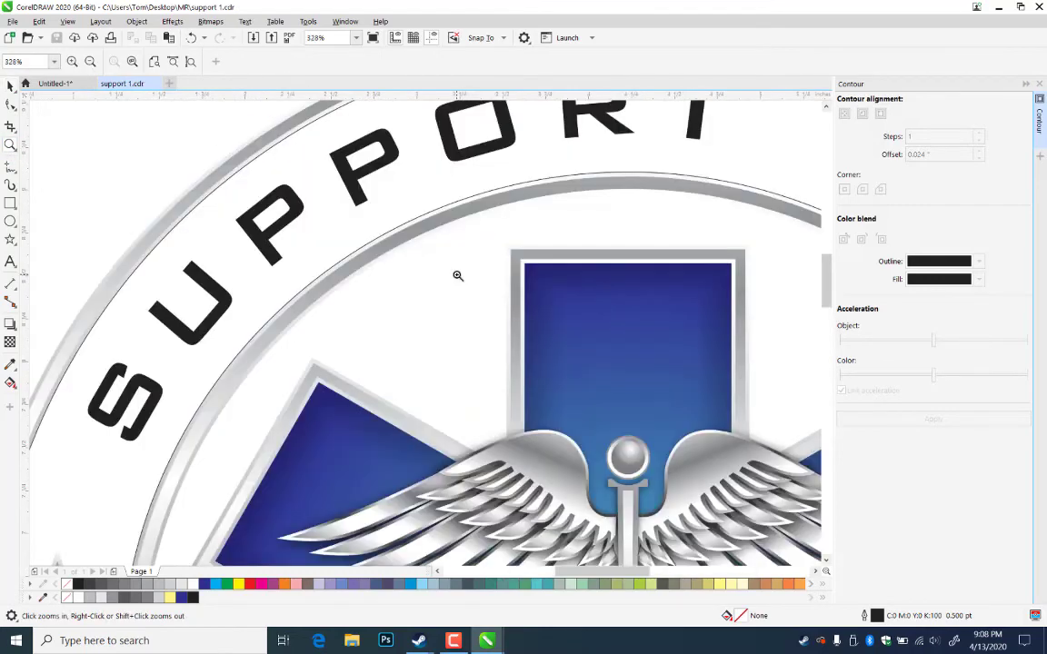
drag(224, 148, 286, 185)
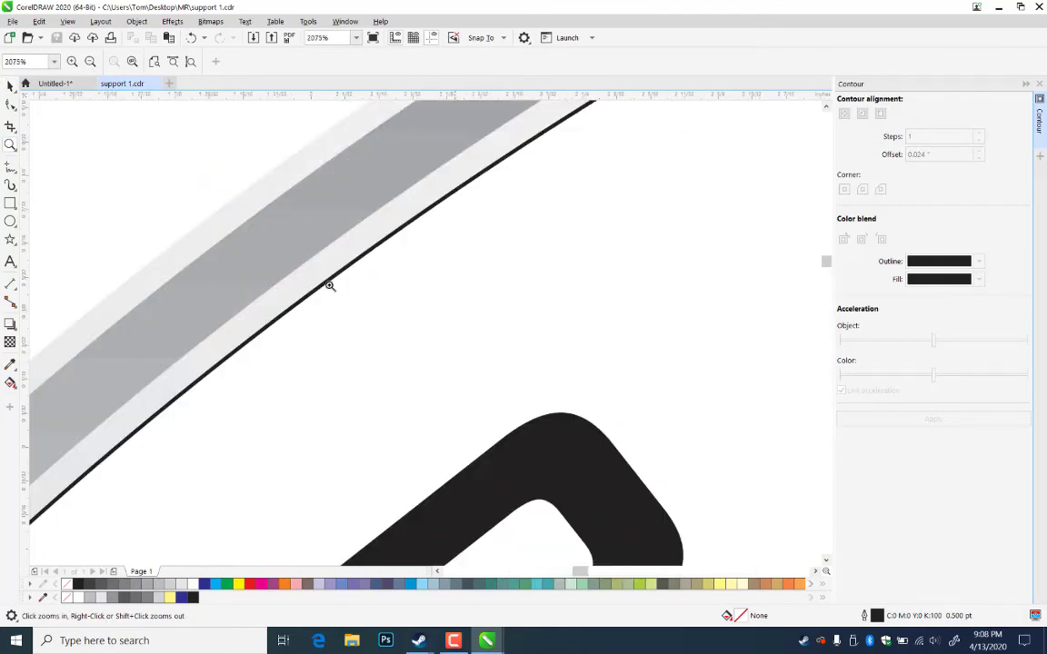
key(space)
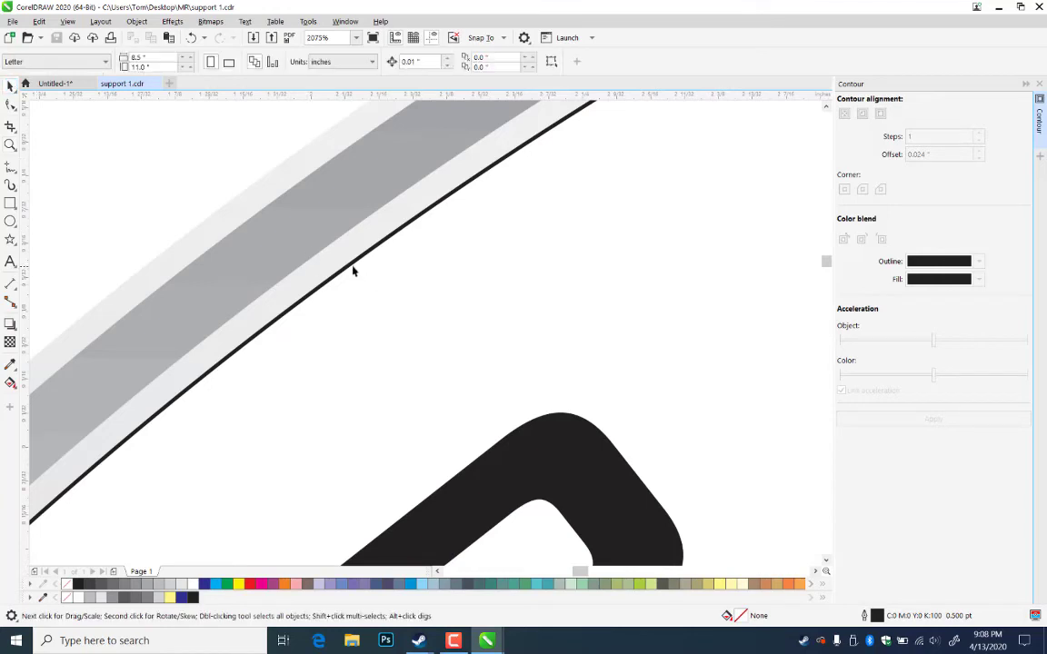
click(352, 269)
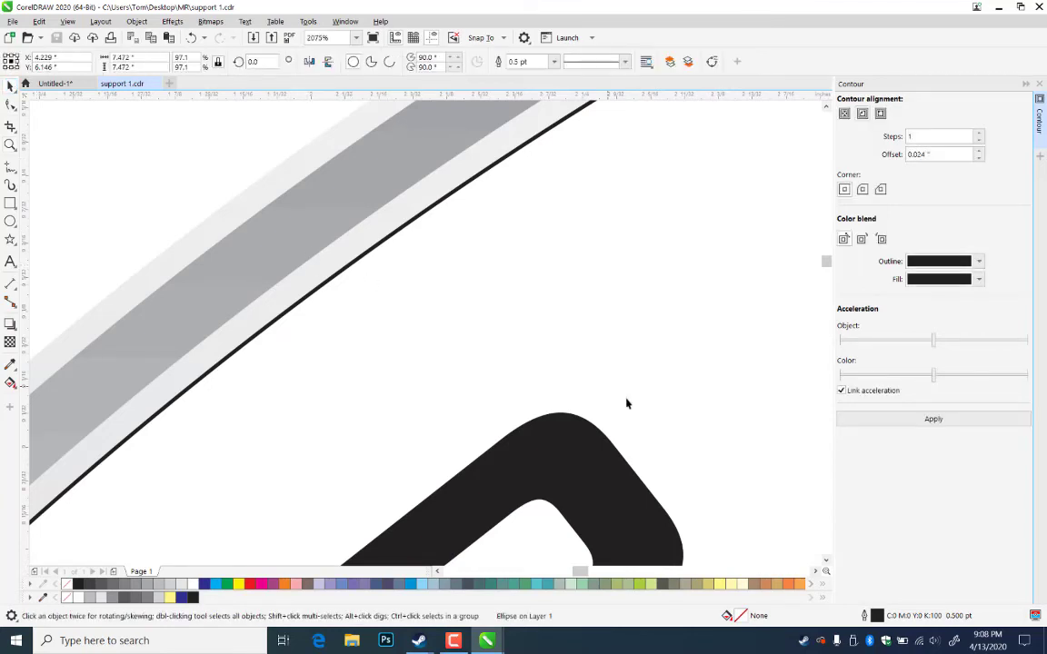
drag(651, 425, 435, 259)
drag(629, 430, 435, 281)
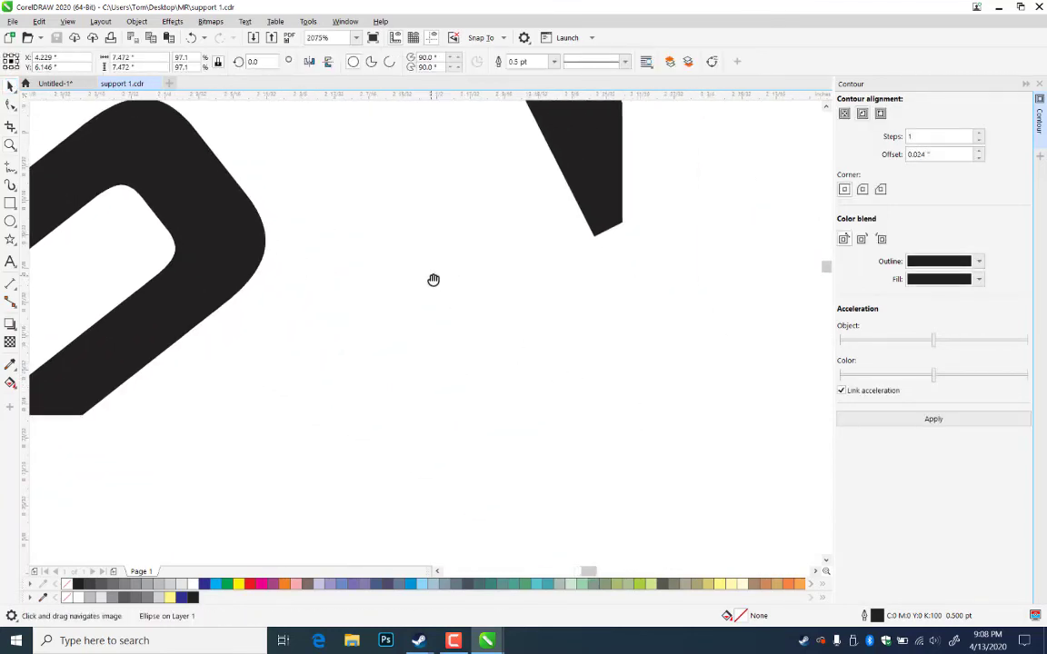
drag(466, 384, 563, 439)
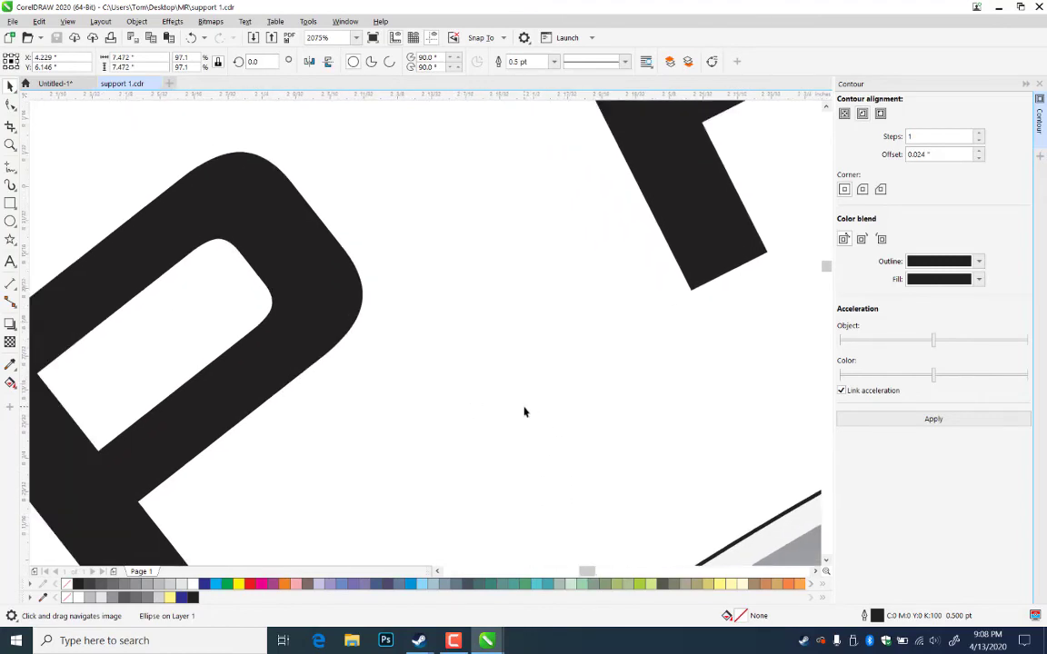
scroll(523, 412, up, 1)
scroll(524, 412, down, 3)
scroll(521, 408, down, 3)
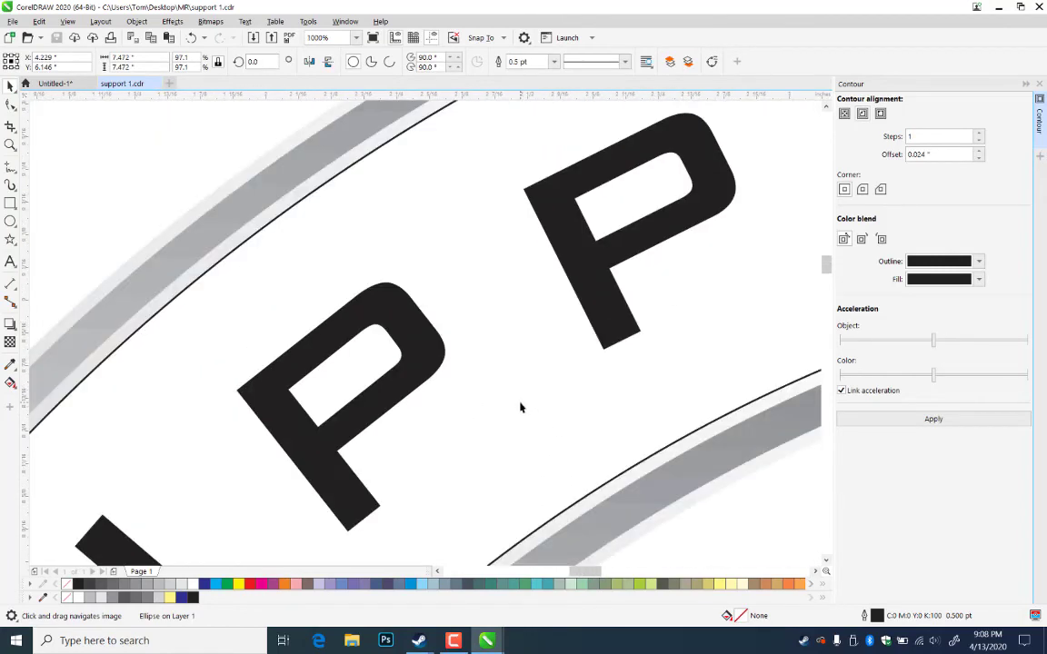
click(344, 179)
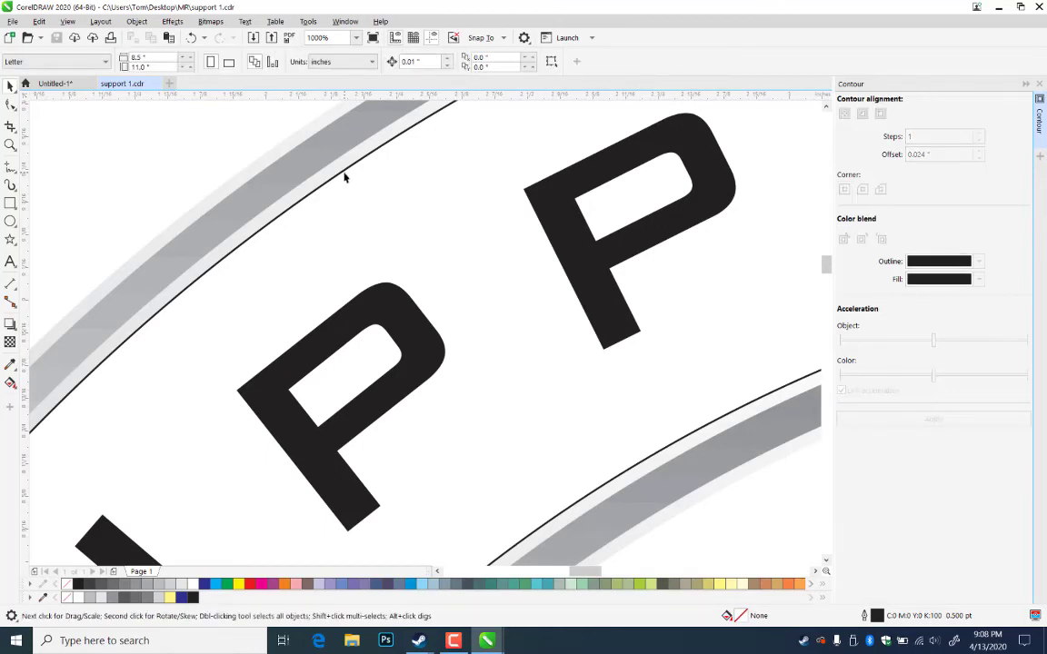
- Combine the two thin circles bordering the SUPPORT lettering into one ring shape and fill it red
click(343, 179)
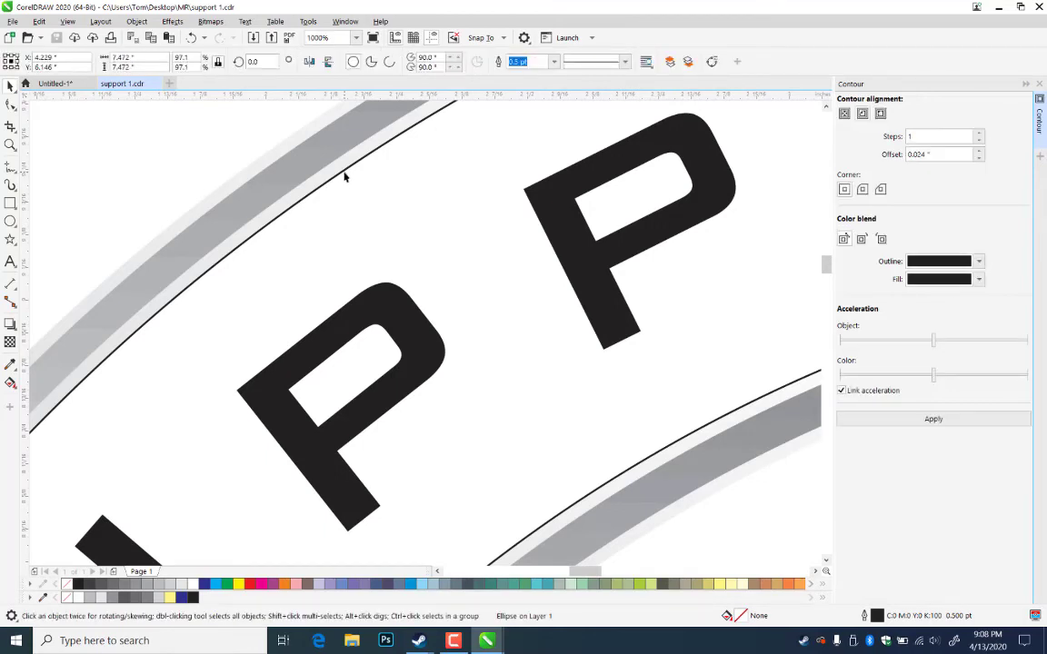
shift+click(593, 495)
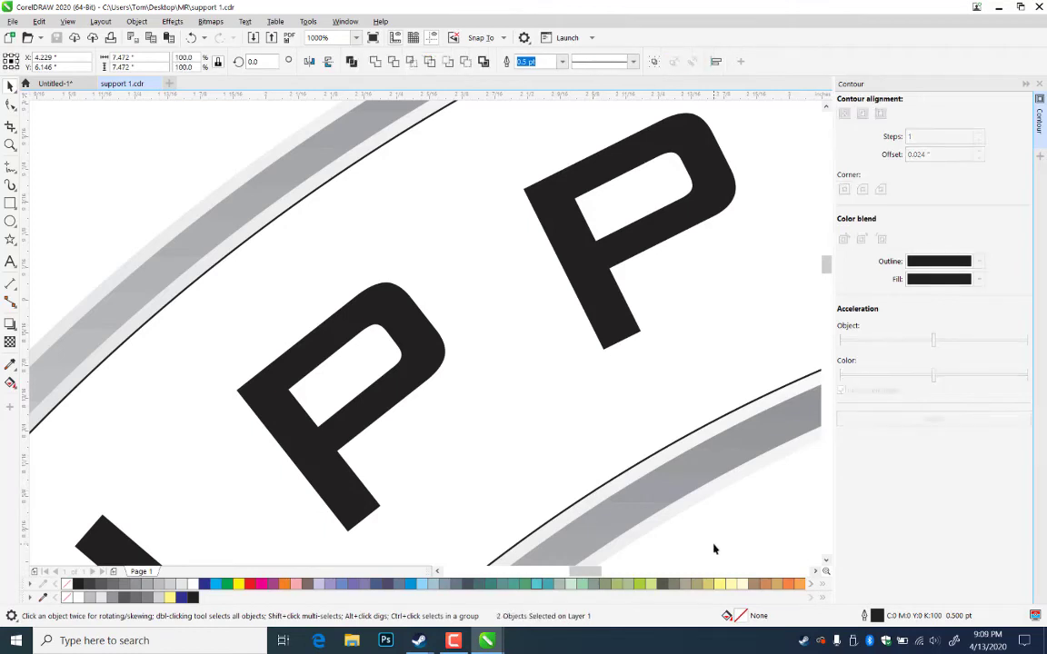
key(ctrl+l)
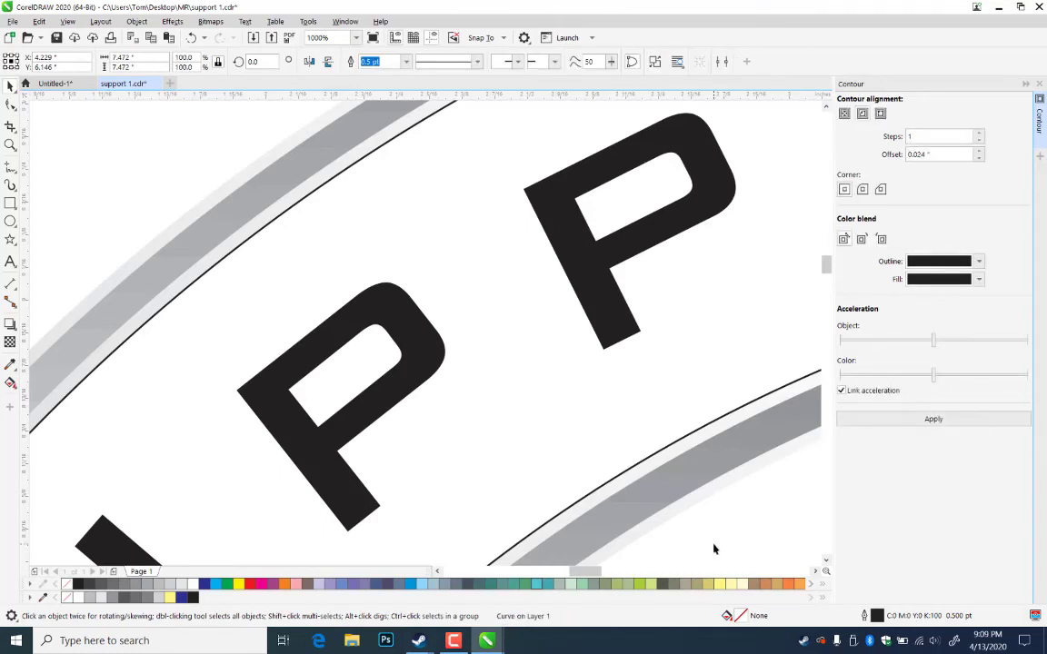
click(252, 585)
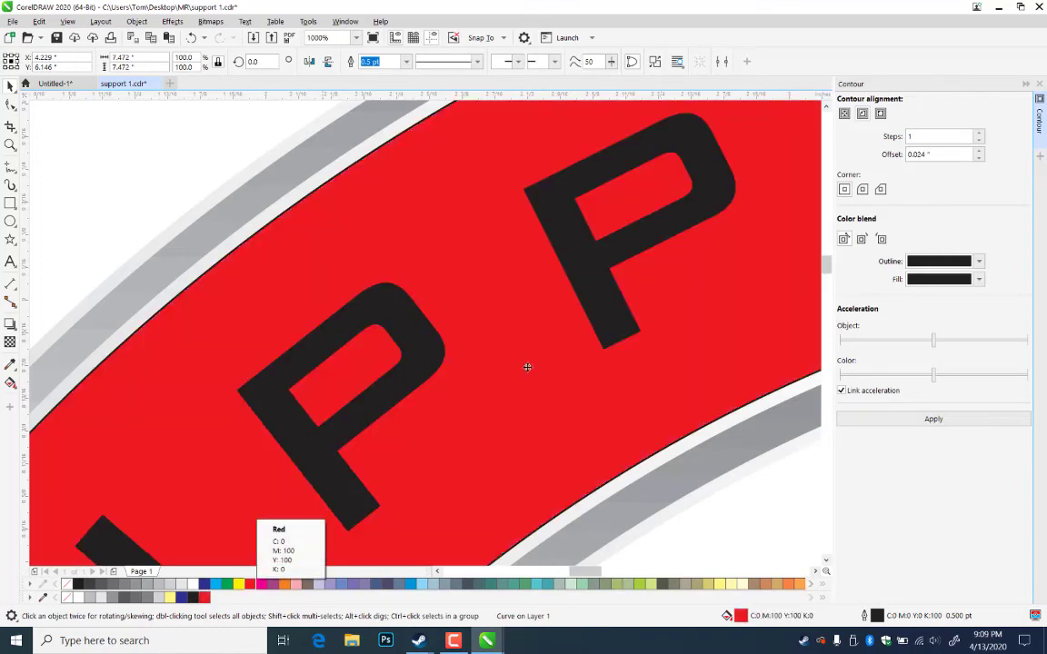
- Try orange, lavender, light blue and gold fills on the combined lettering ring while viewing the whole emblem
click(10, 144)
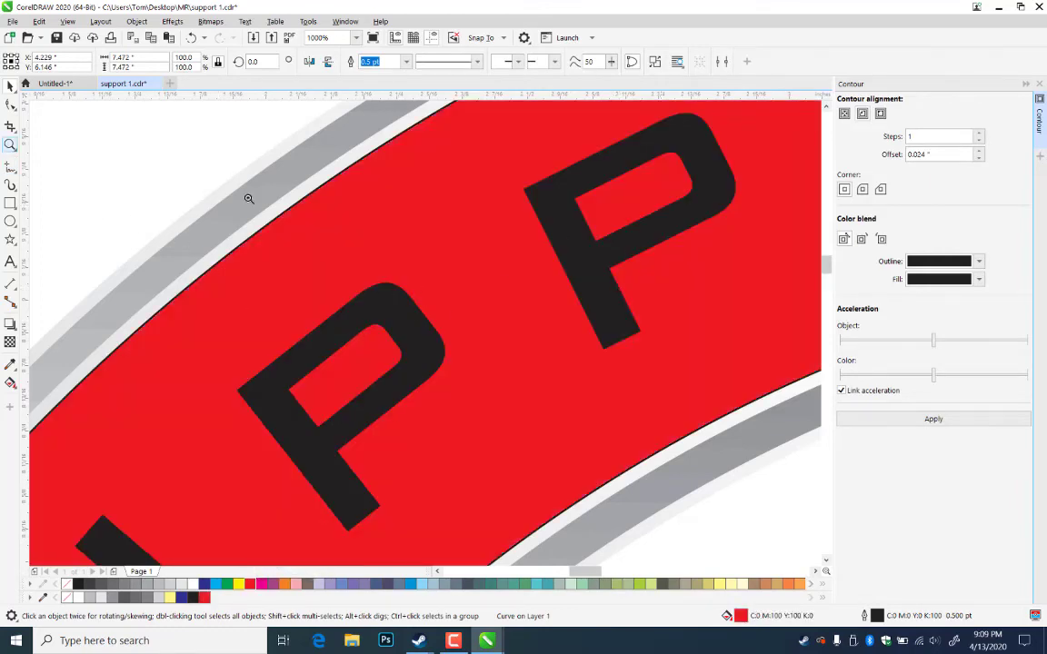
right_click(607, 329)
right_click(686, 463)
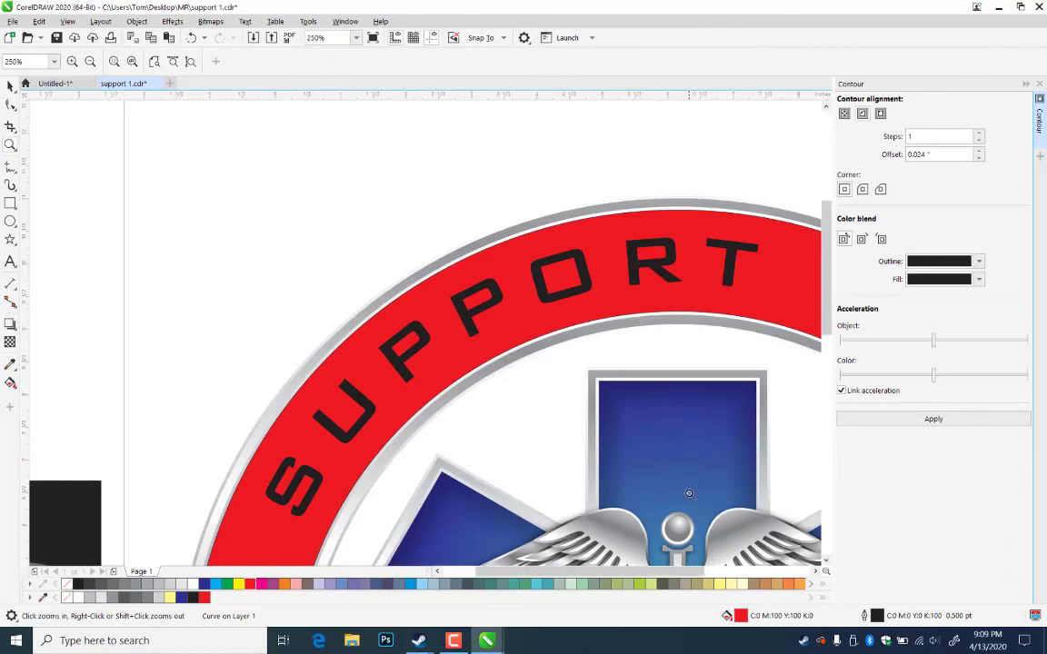
right_click(681, 492)
right_click(659, 524)
drag(327, 273, 647, 531)
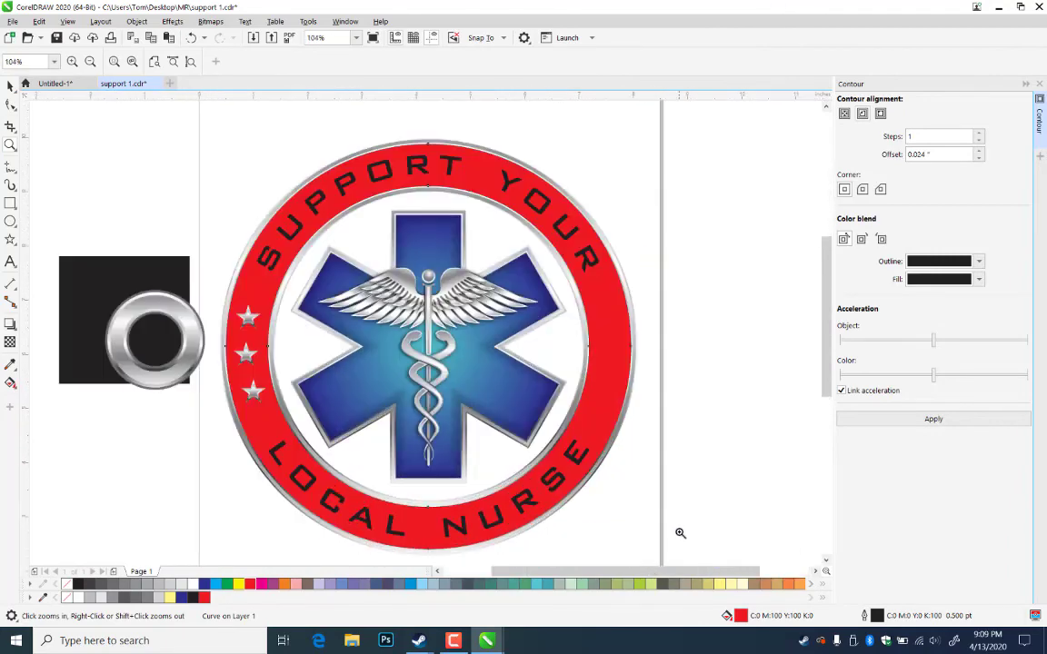
click(10, 85)
click(476, 294)
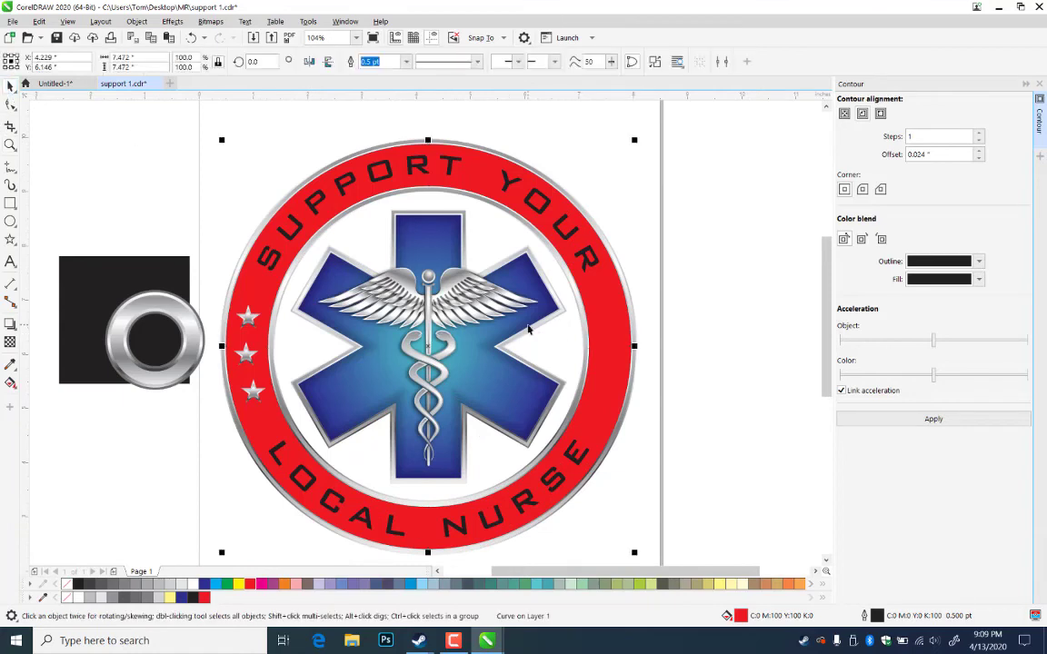
click(285, 584)
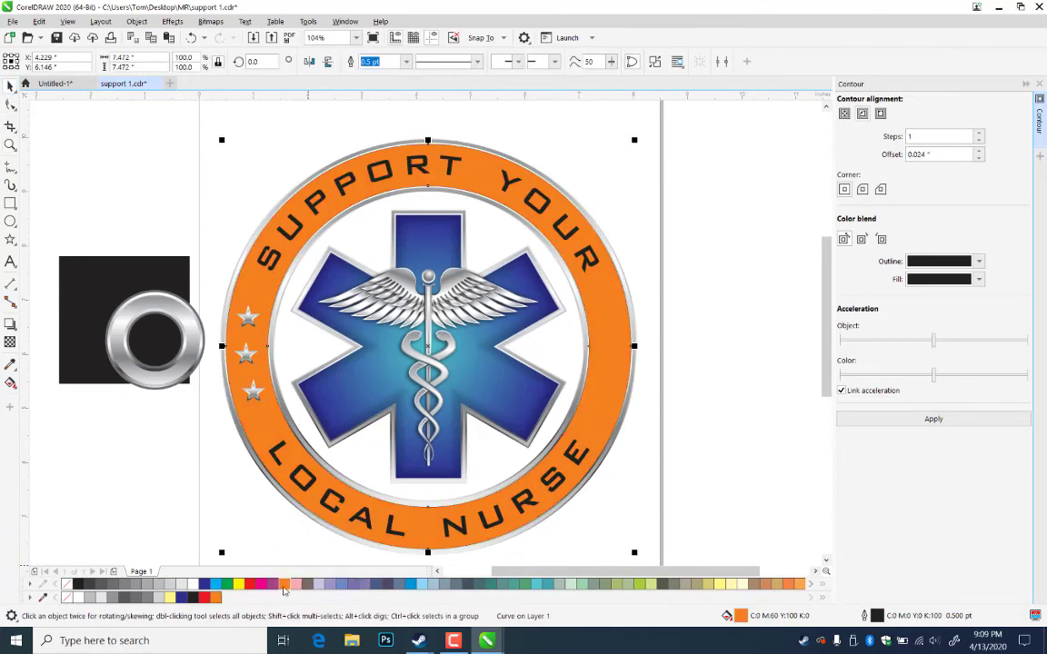
click(295, 584)
key(ctrl+z)
click(332, 586)
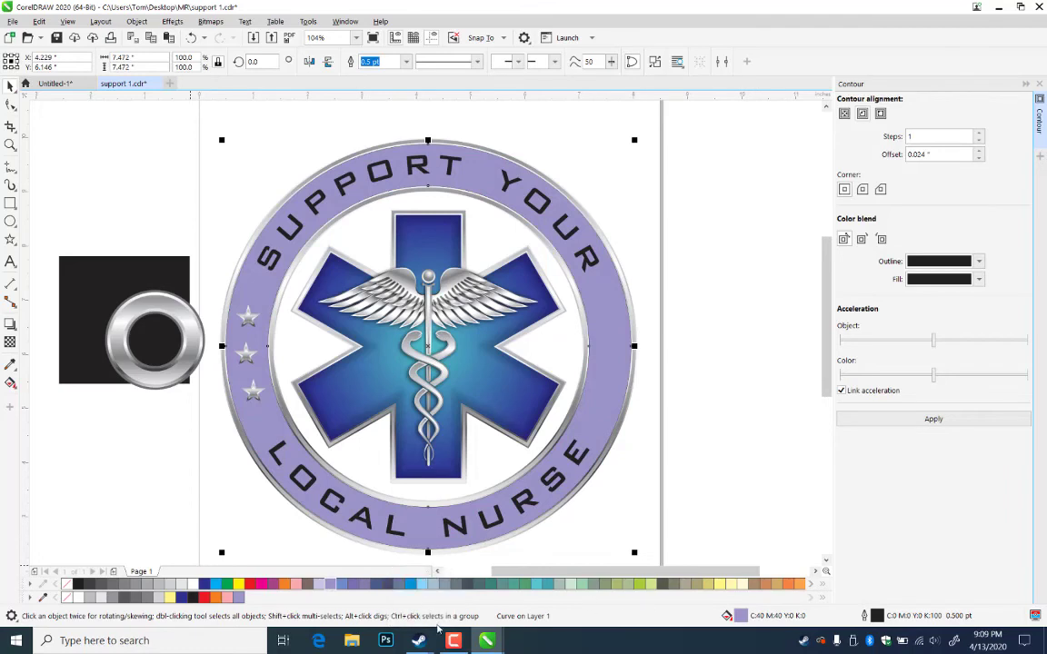
click(423, 585)
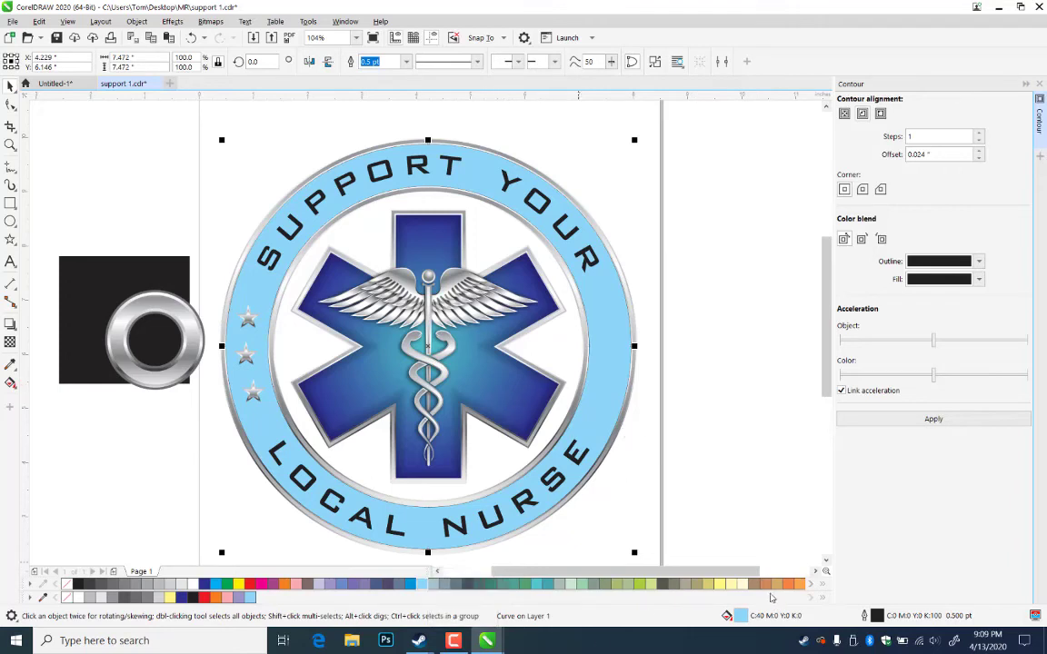
click(777, 585)
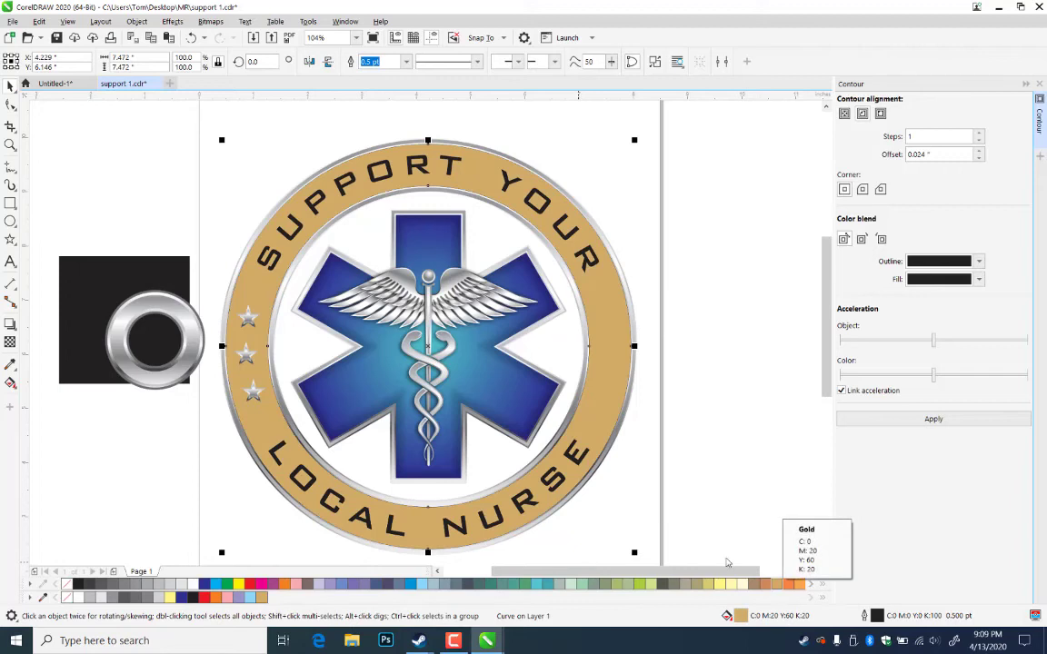
click(738, 249)
- Fill the lettering ring with light yellow (C0 M0 Y60 K0) and save the drawing
click(603, 324)
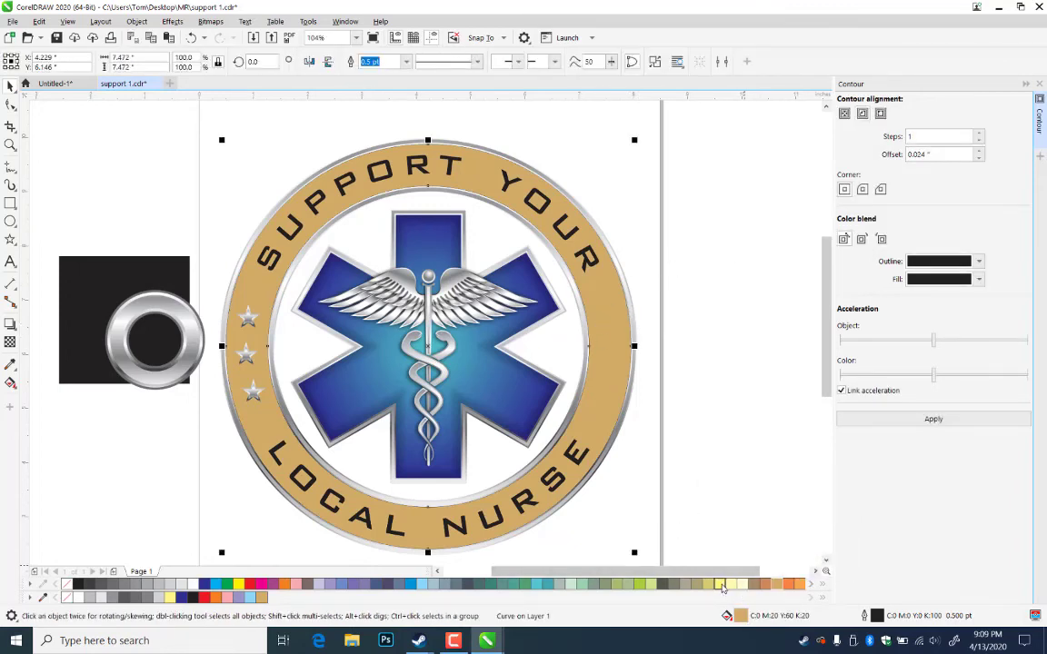
click(721, 584)
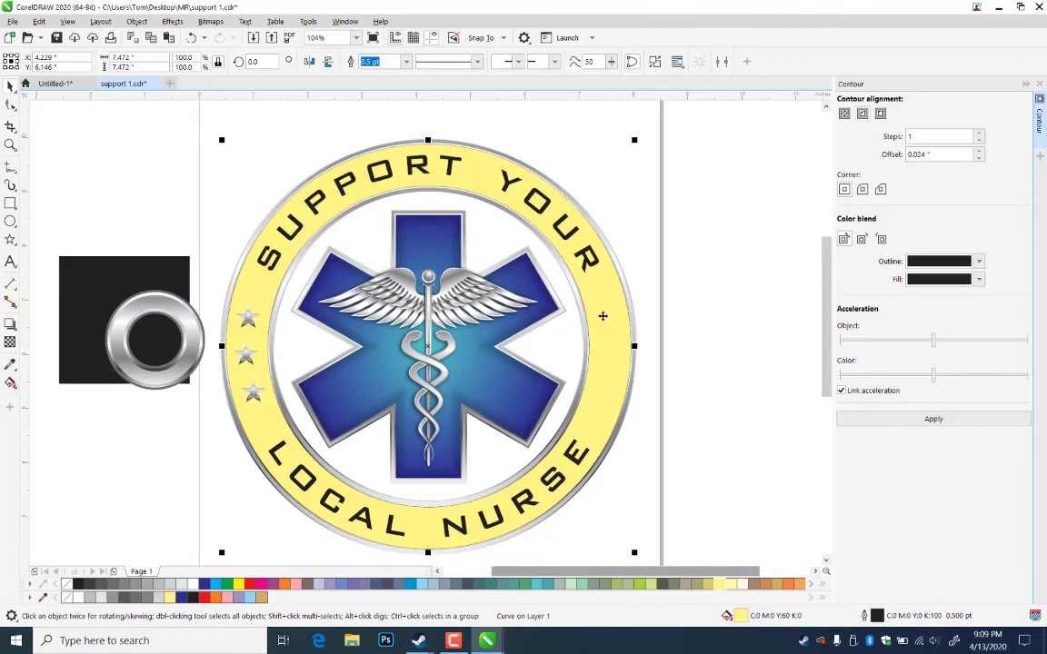
click(686, 302)
click(619, 321)
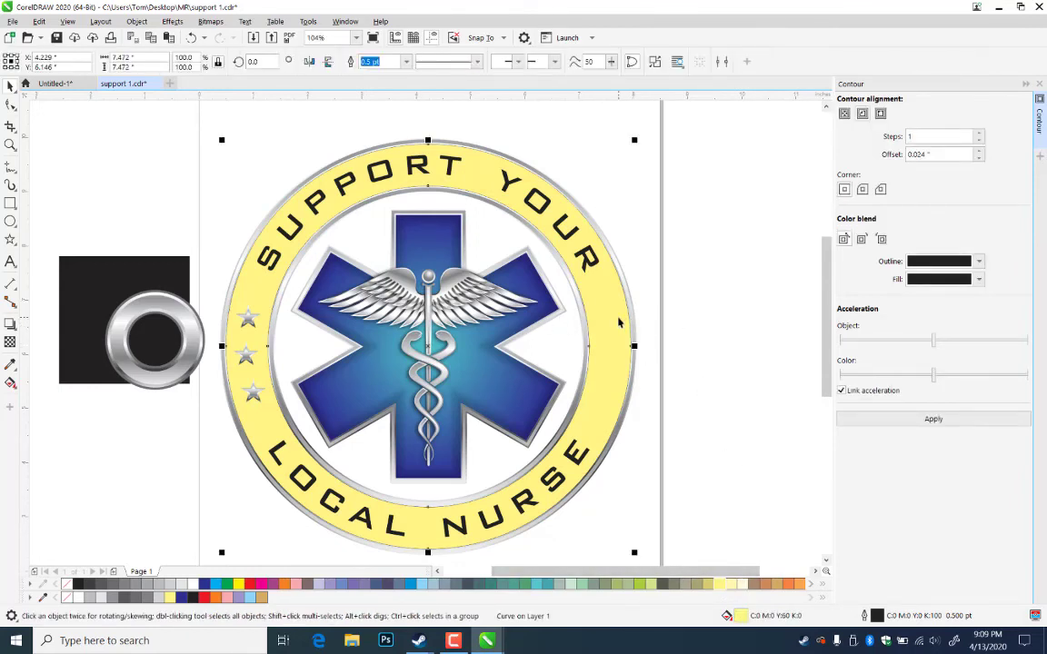
key(ctrl+s)
click(718, 292)
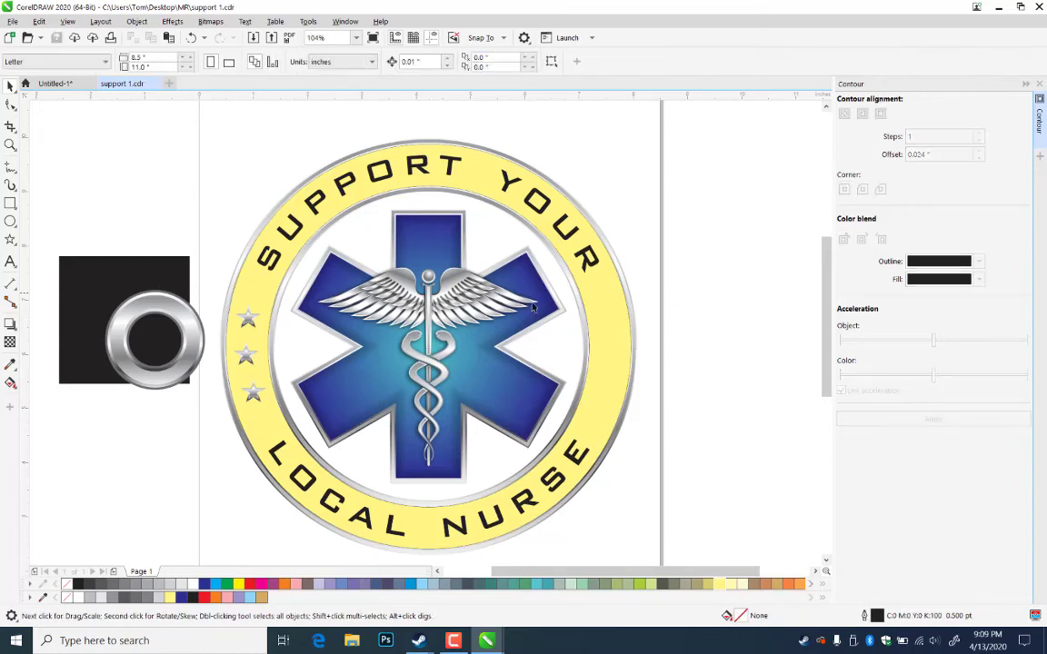
- Fill the lettering ring with Gold and apply an inward contour to it with a light yellow contour fill
click(611, 324)
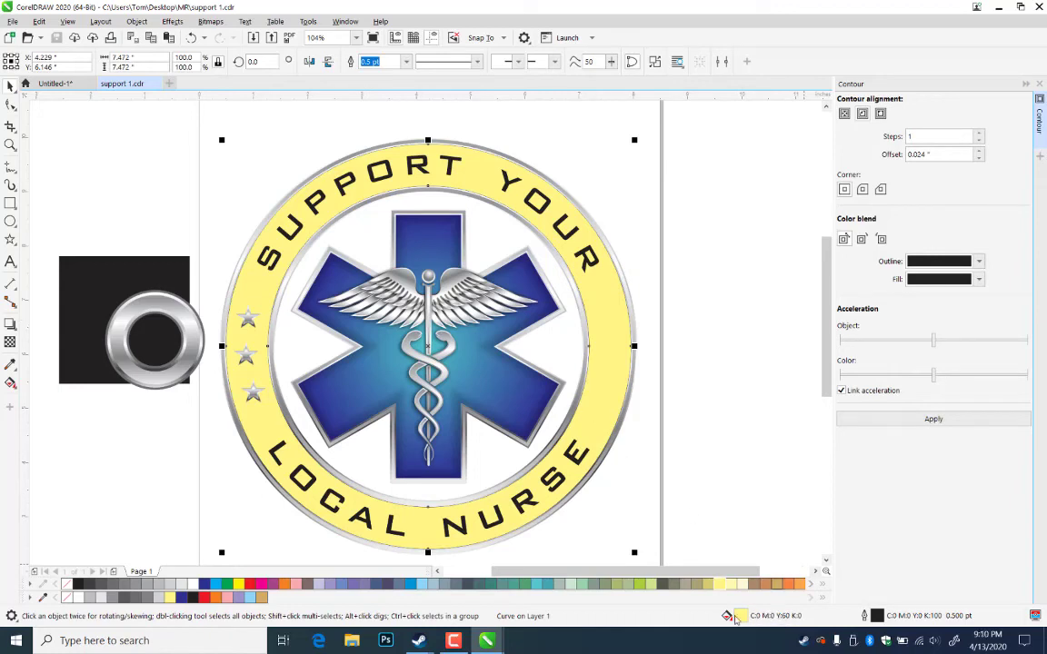
click(777, 585)
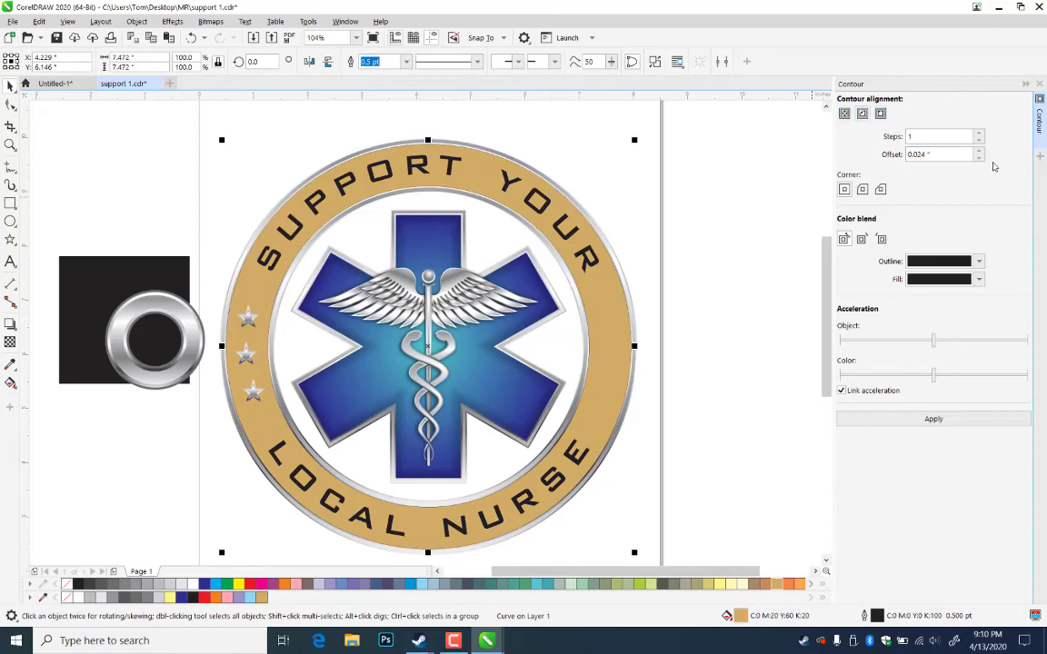
click(981, 162)
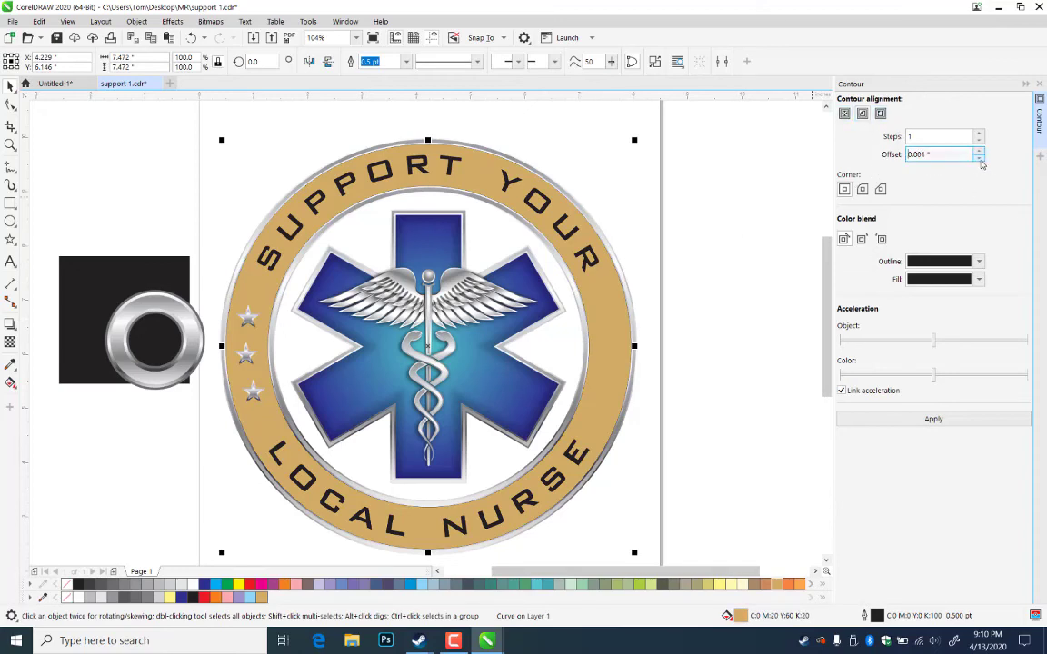
drag(919, 136, 838, 116)
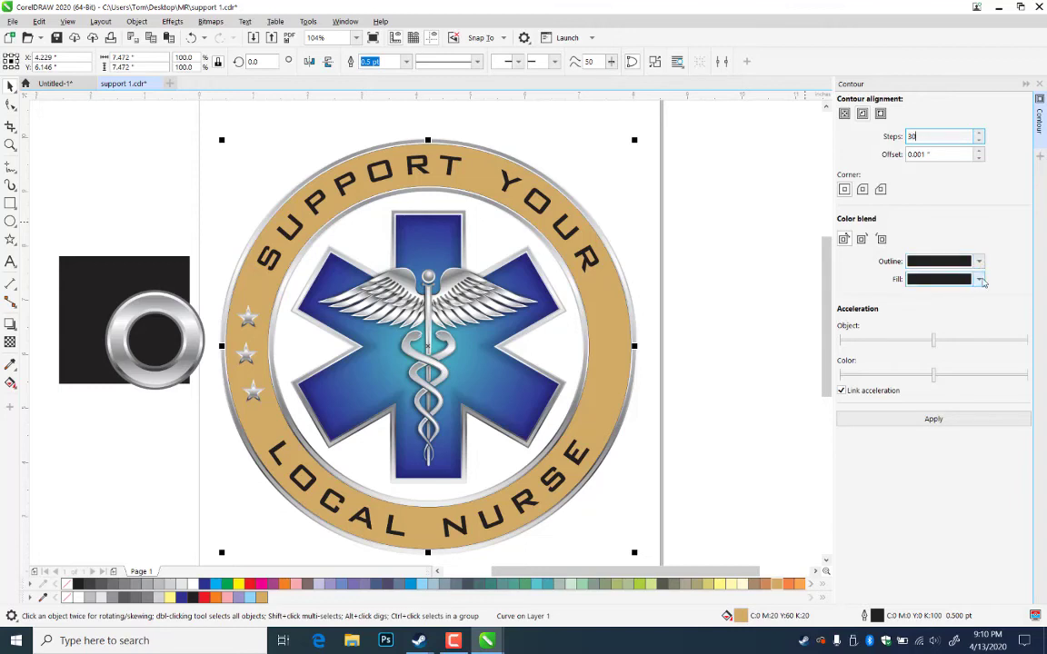
click(980, 280)
click(1014, 472)
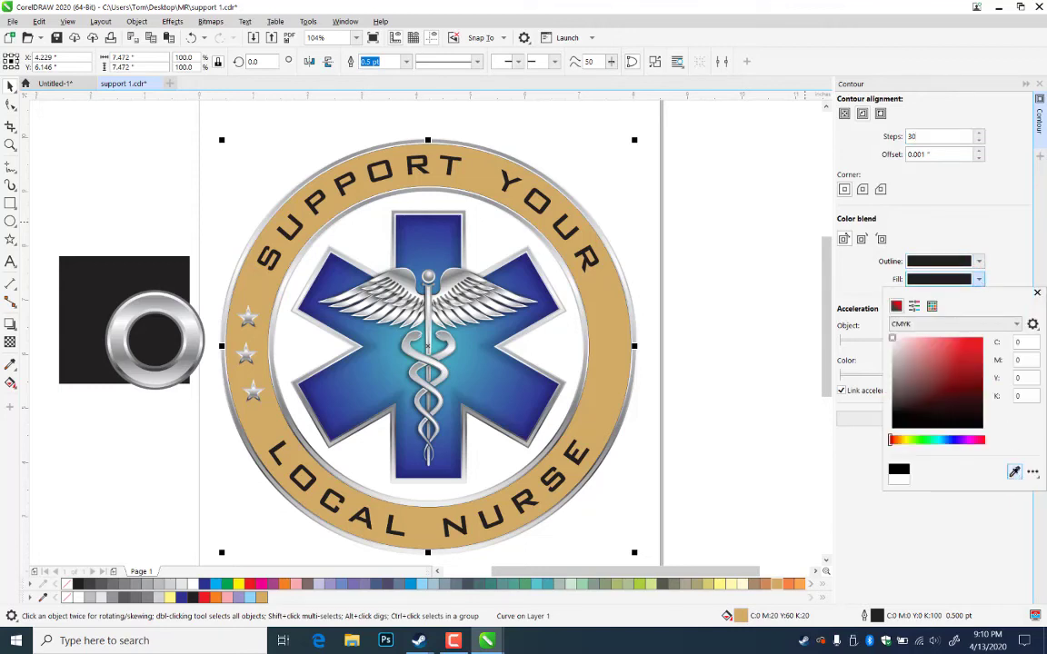
click(756, 583)
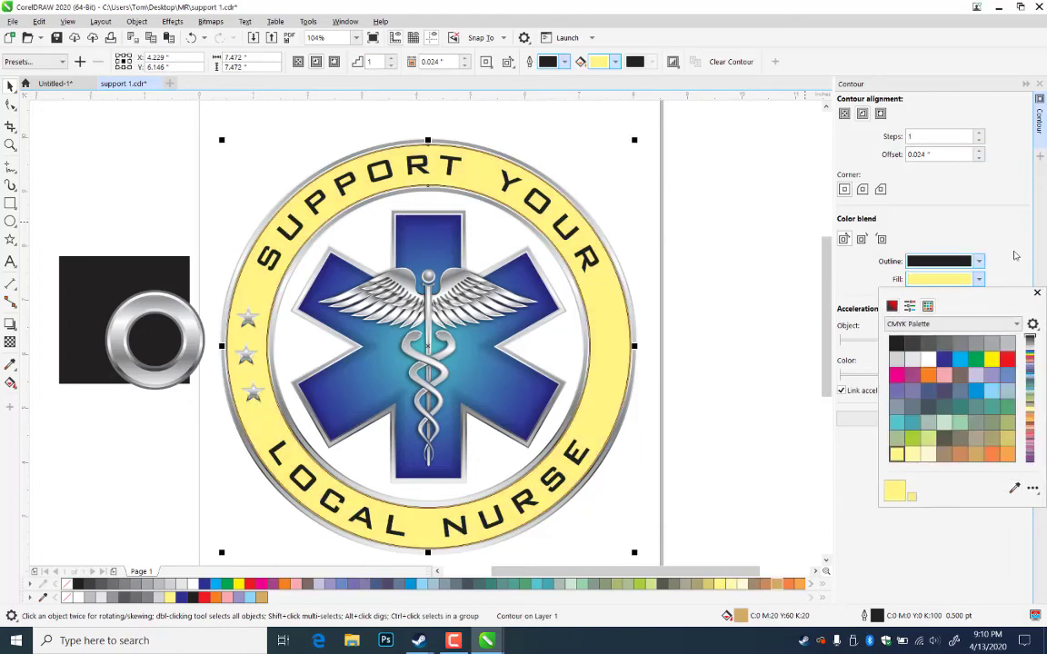
click(999, 212)
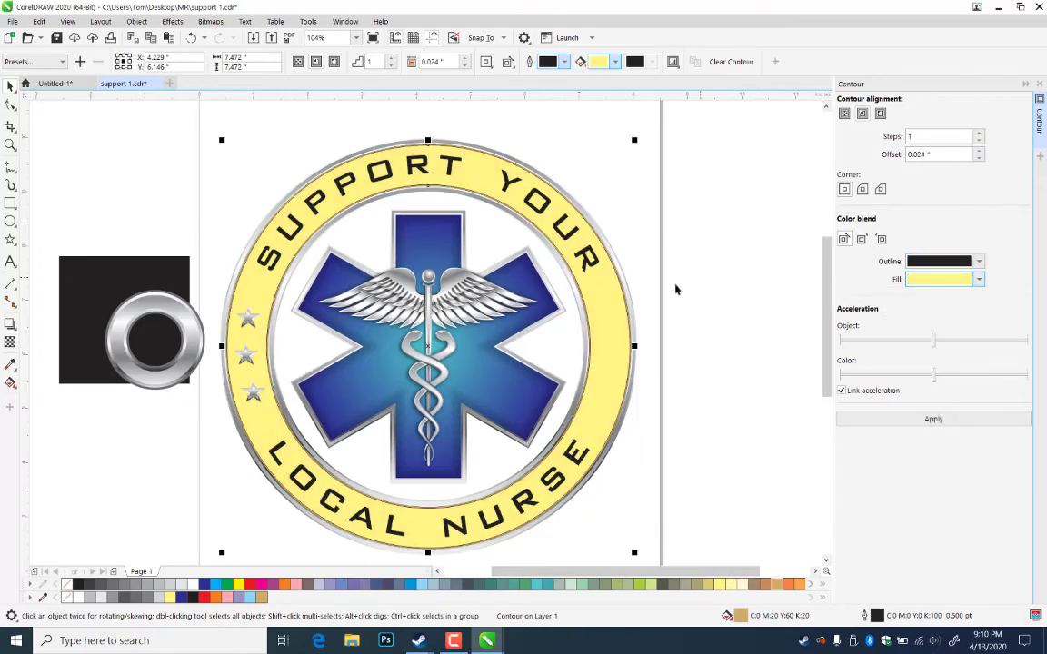
- Set the ring's contour to 40 steps with a 0.004 in offset, remove its outline, and save the drawing
click(619, 332)
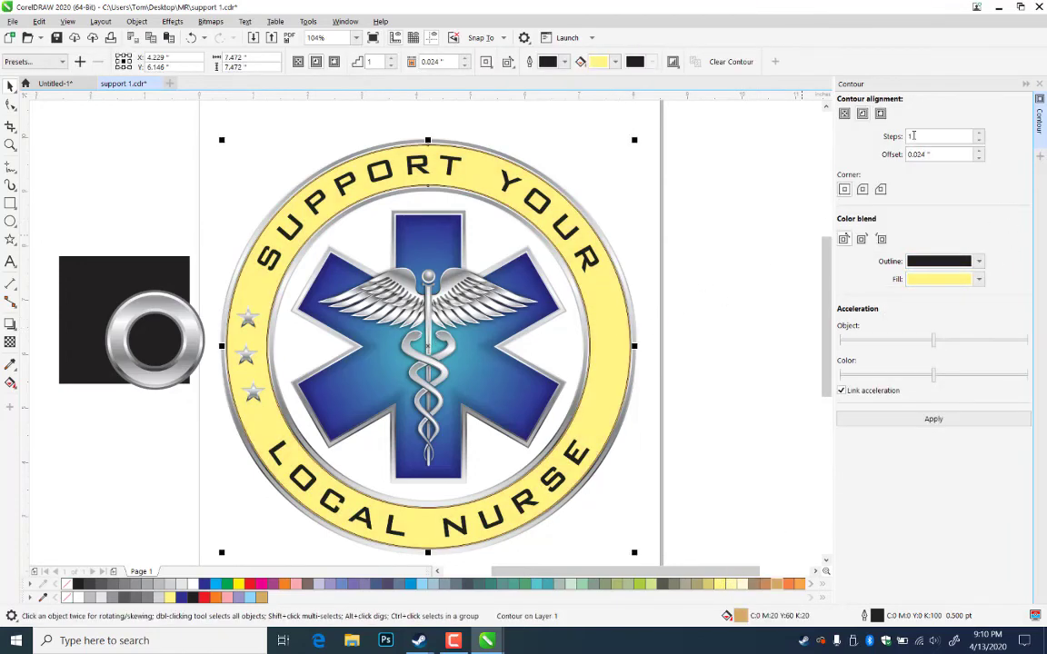
click(979, 153)
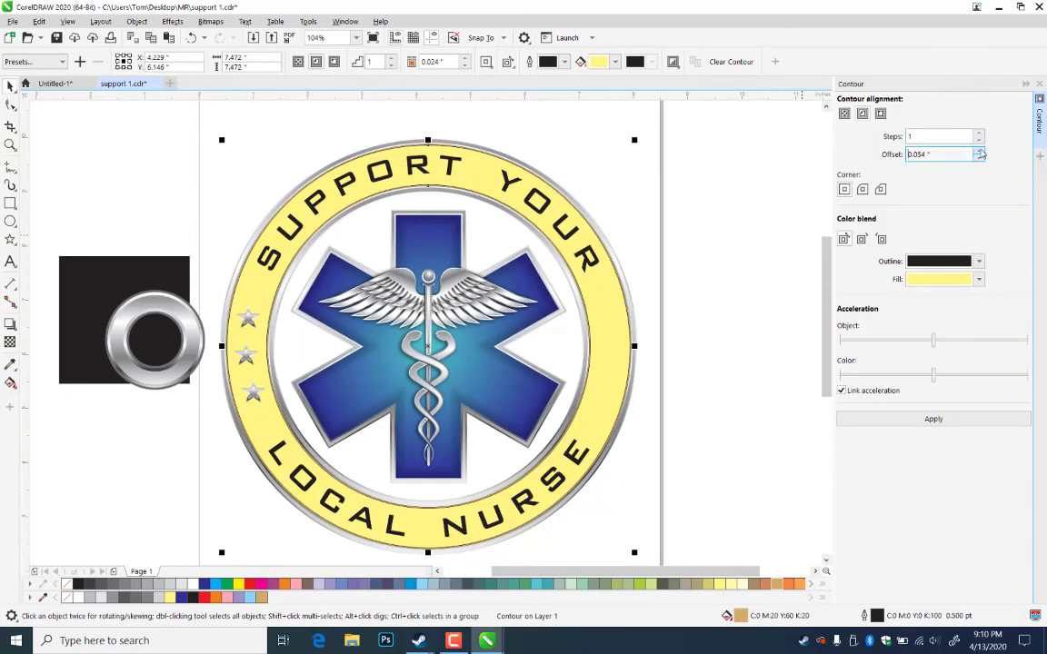
click(978, 157)
drag(927, 137, 827, 164)
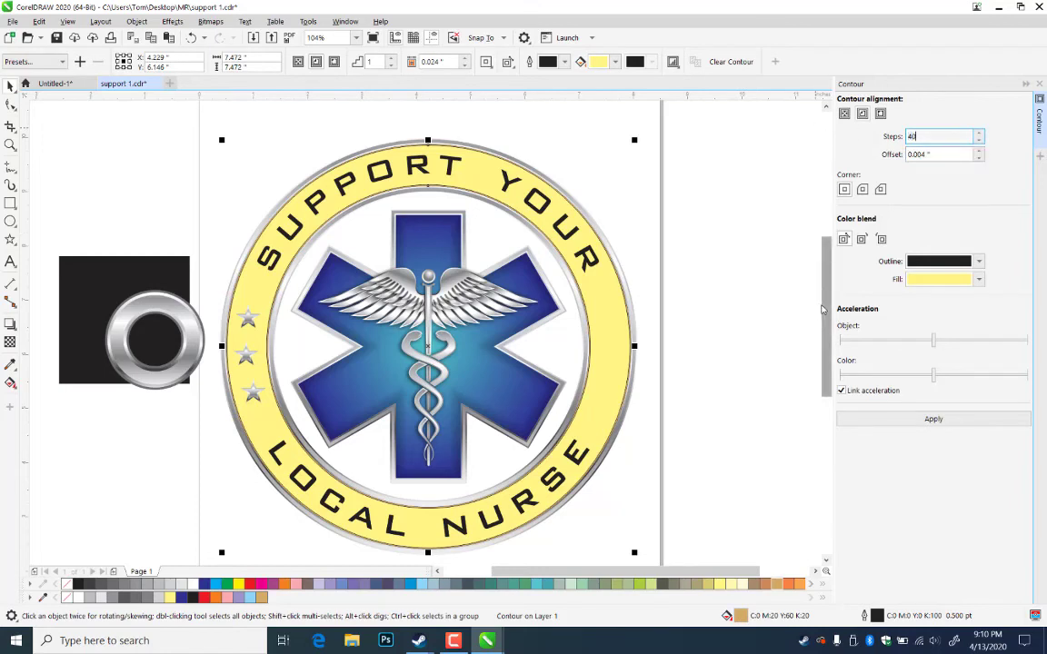
key(Return)
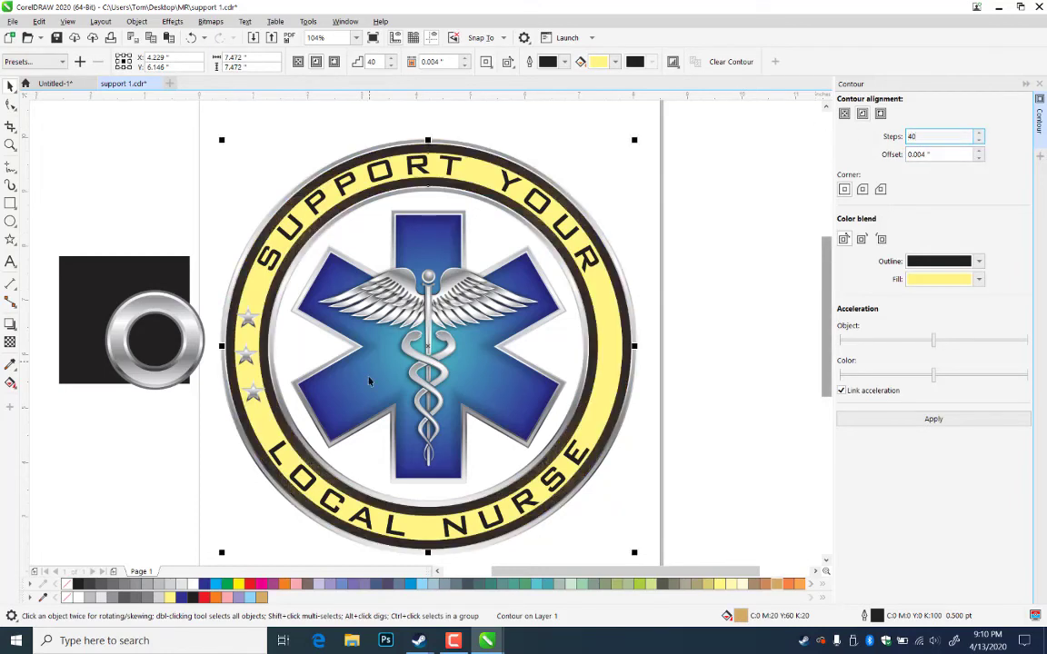
right_click(65, 585)
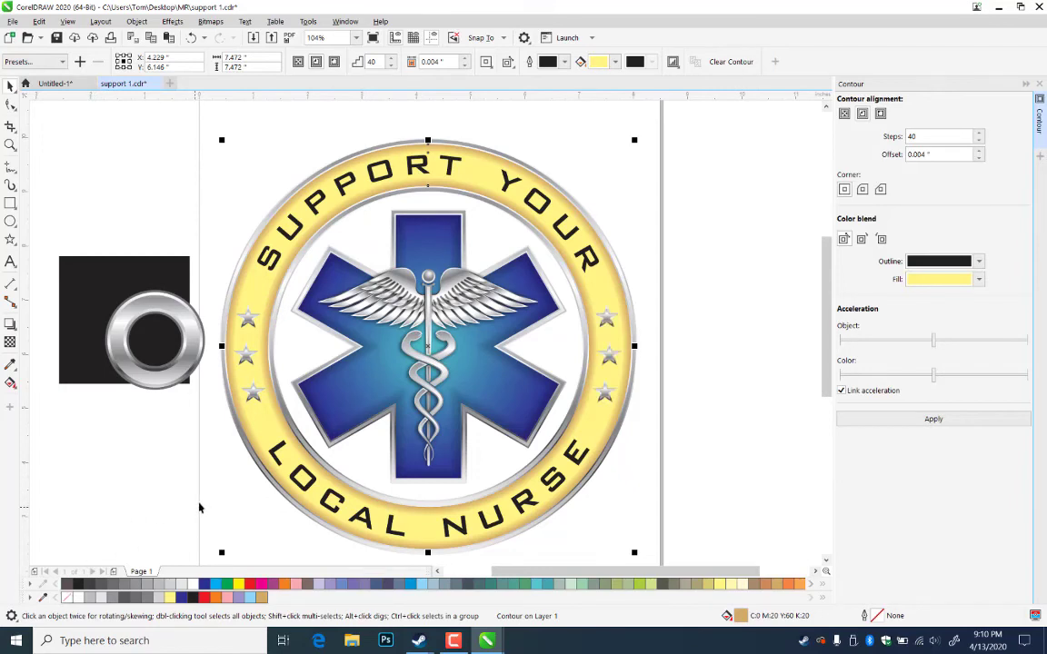
key(ctrl+s)
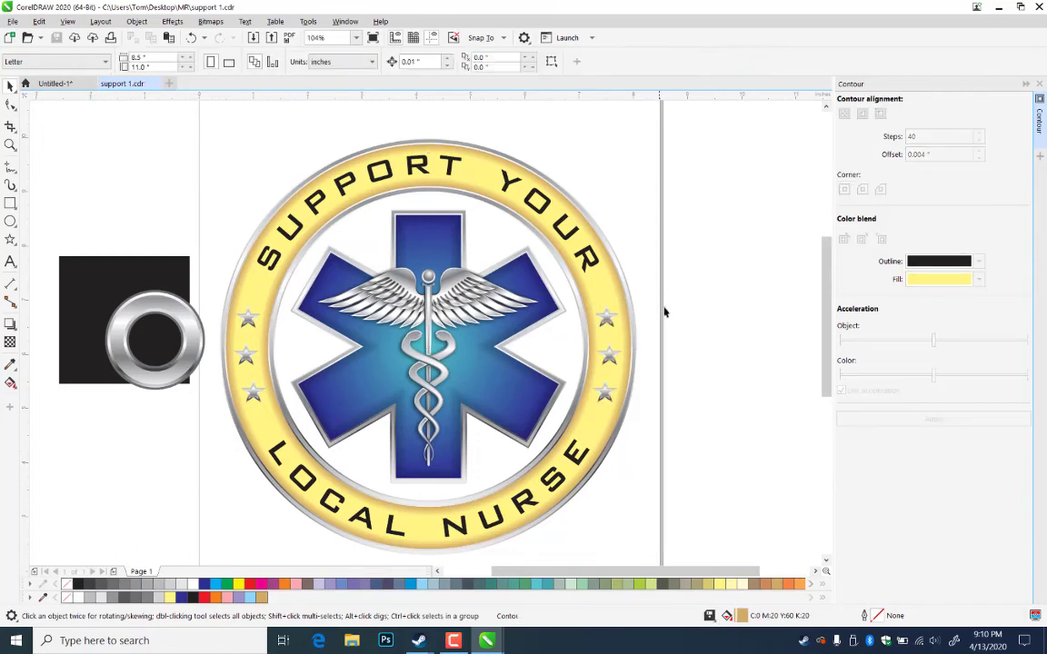
- Group the star sets from both sides of the lettering ring together
drag(677, 291, 556, 434)
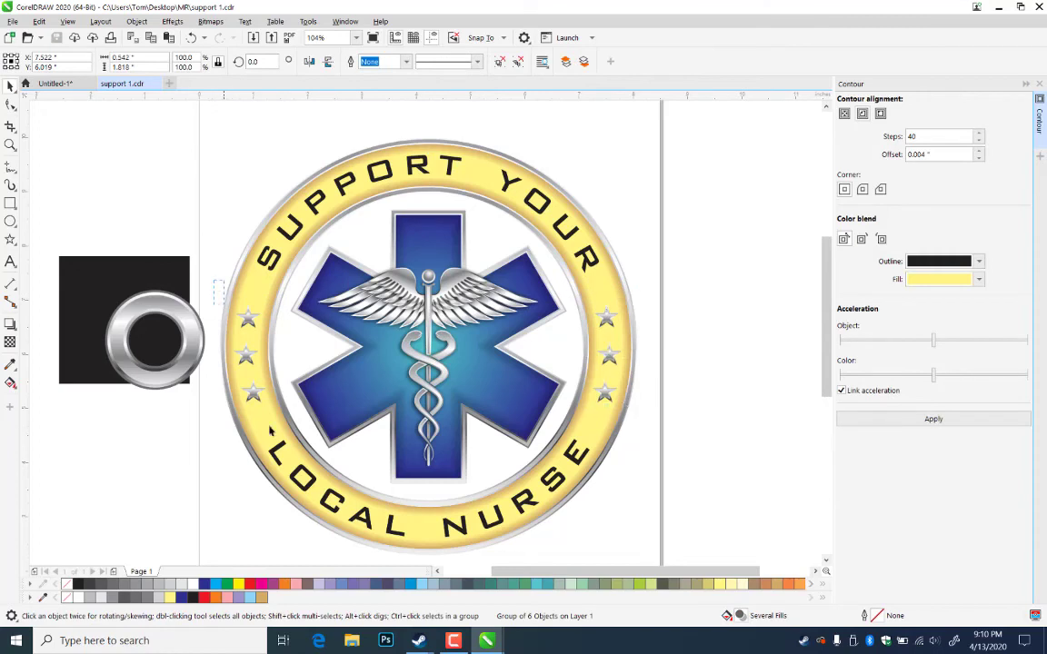
drag(193, 256, 282, 423)
key(ctrl+g)
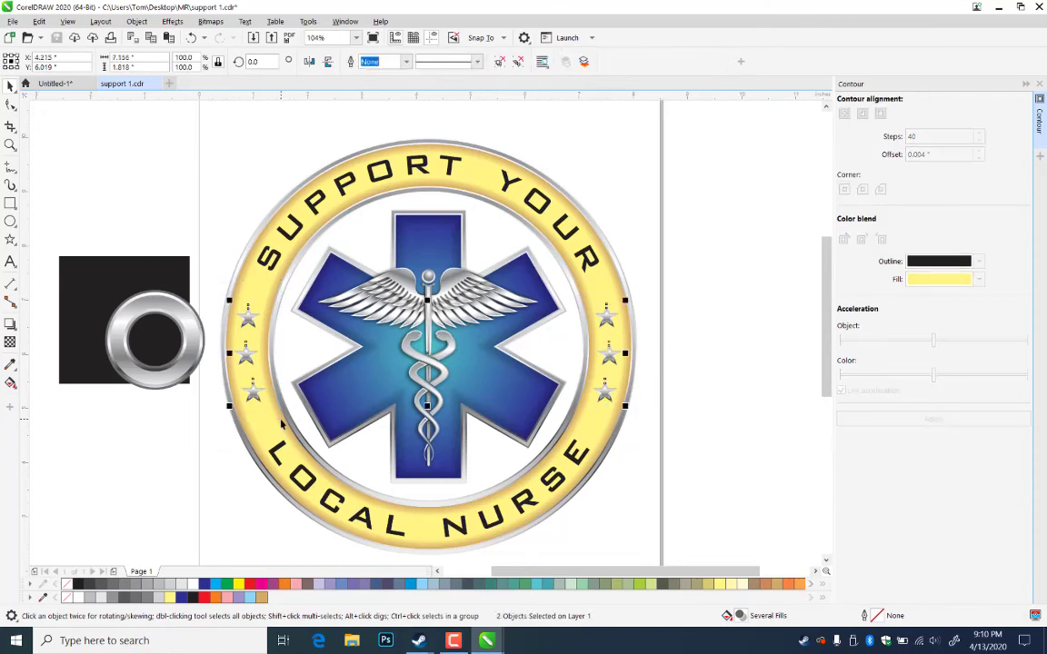
- Copy the drop shadow effect from the caduceus onto the grouped stars
click(103, 22)
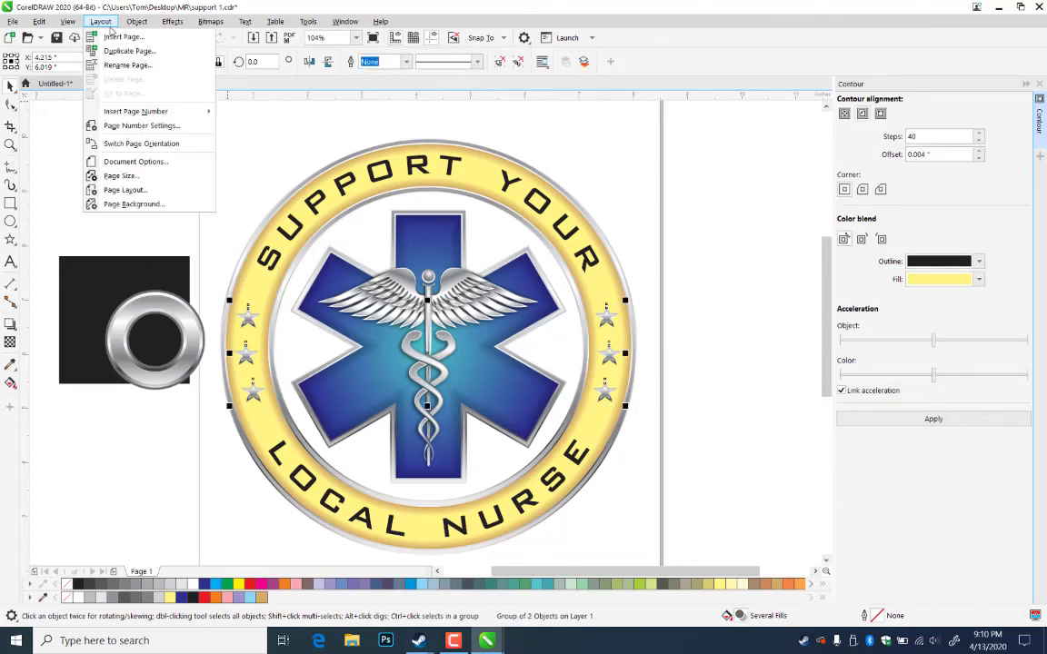
mouse_move(136, 21)
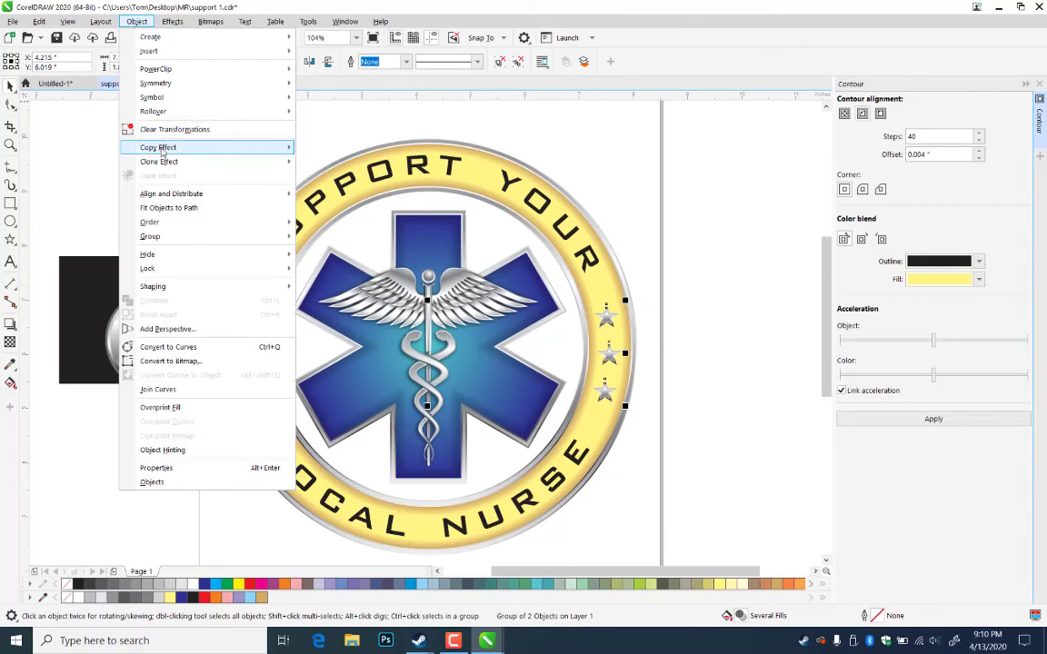
mouse_move(159, 148)
click(339, 233)
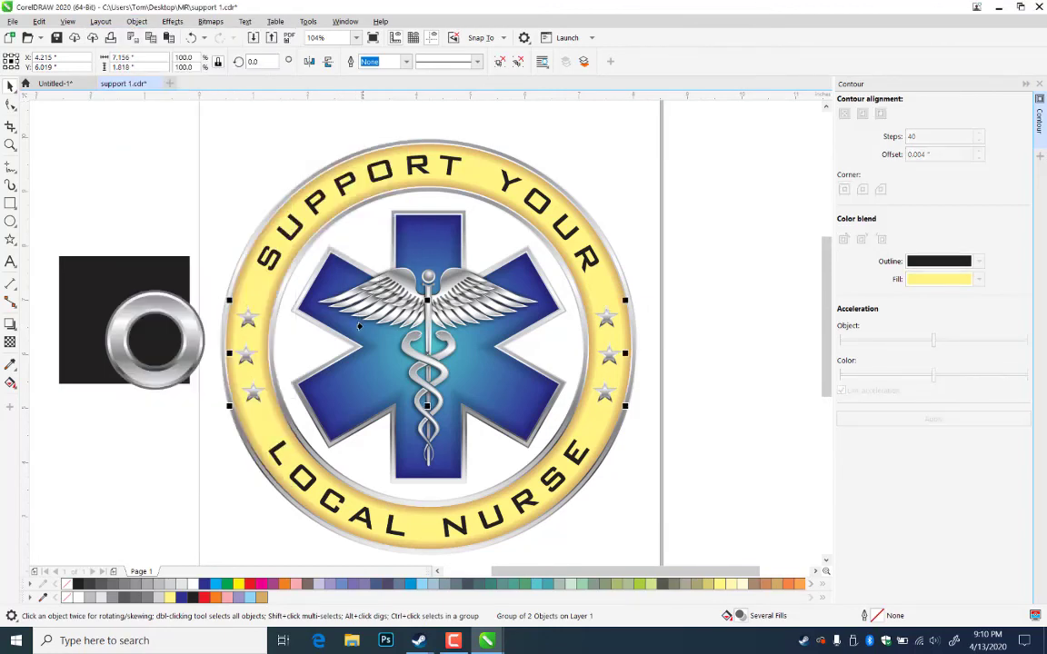
click(385, 329)
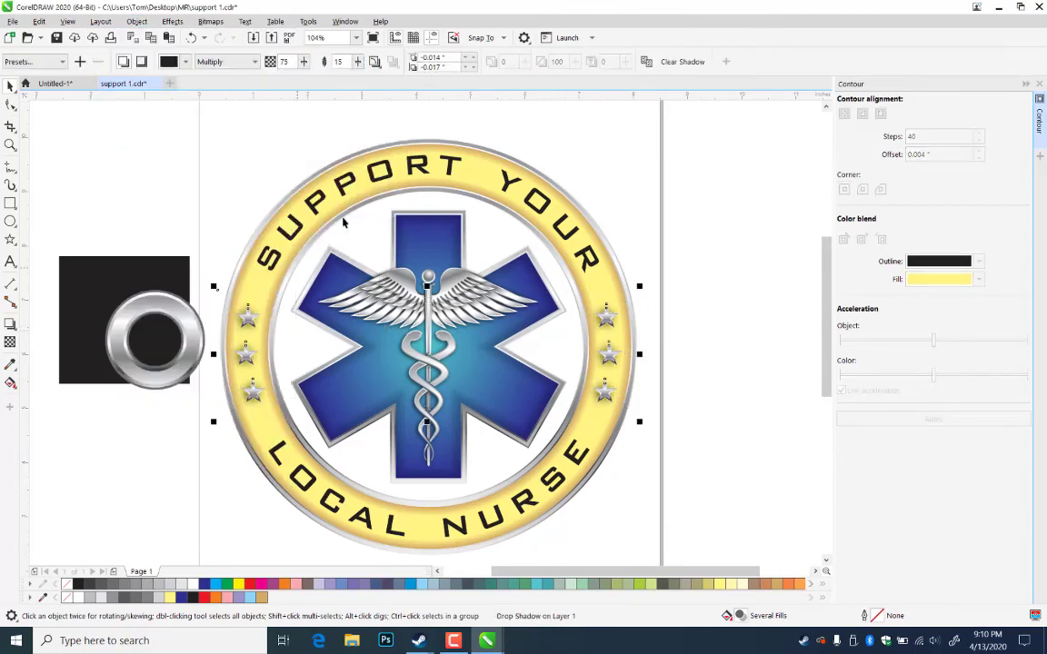
- Delete the leftover black square and chrome ring pieces beside the emblem, and save the drawing
click(193, 213)
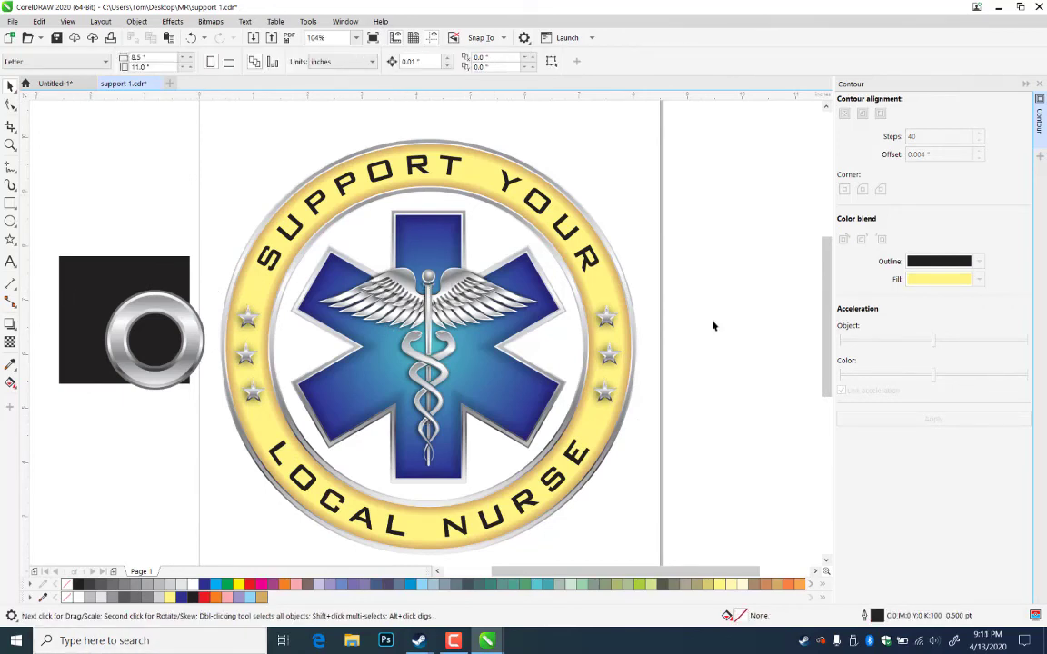
drag(214, 222, 21, 491)
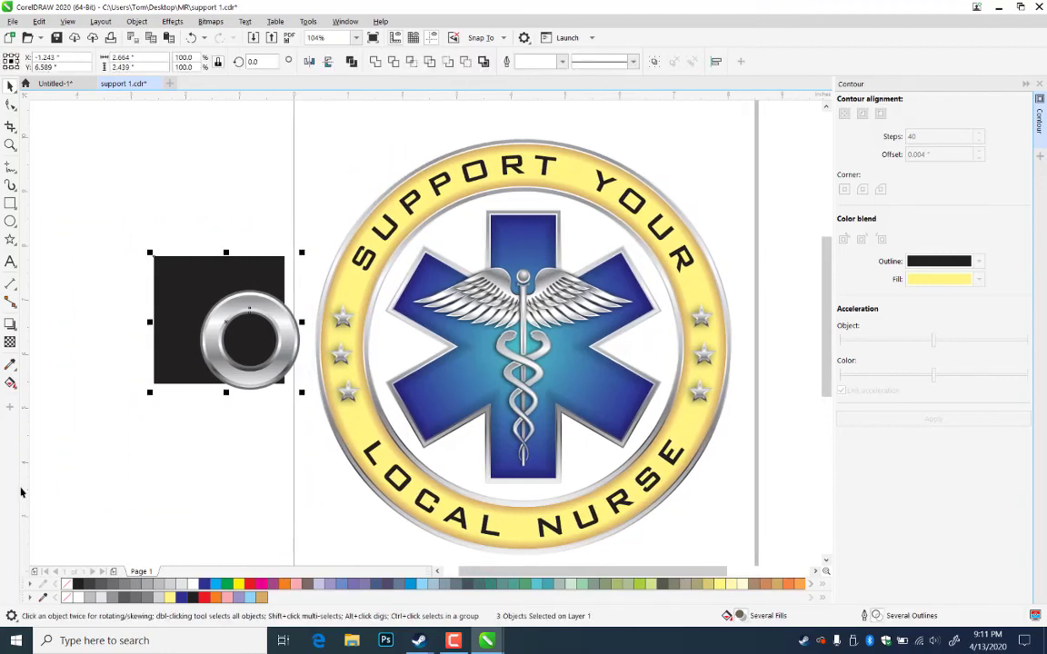
key(Delete)
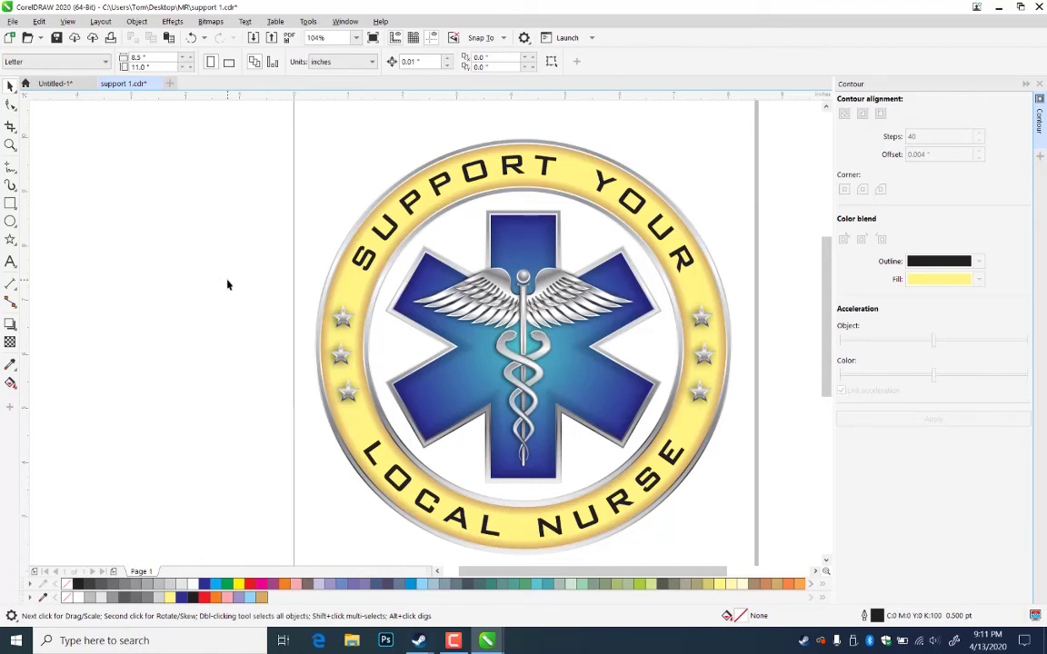
key(ctrl+s)
- Draw a rectangle about 8.15 by 8.76 in around the emblem and center it on the page
scroll(743, 373, down, 2)
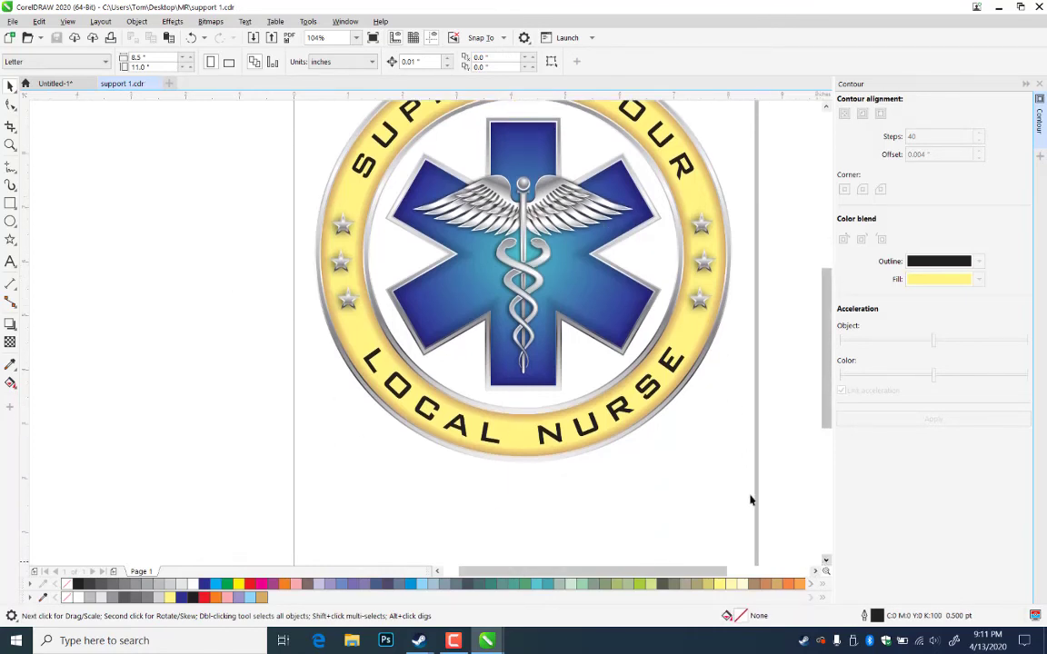
click(11, 145)
right_click(278, 199)
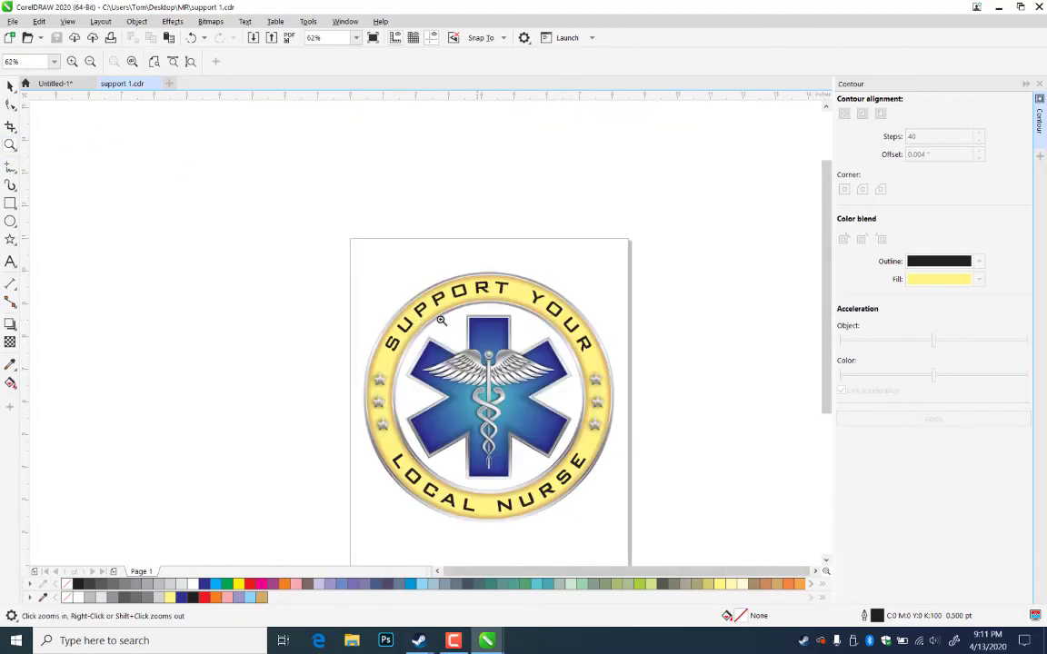
drag(315, 250, 653, 545)
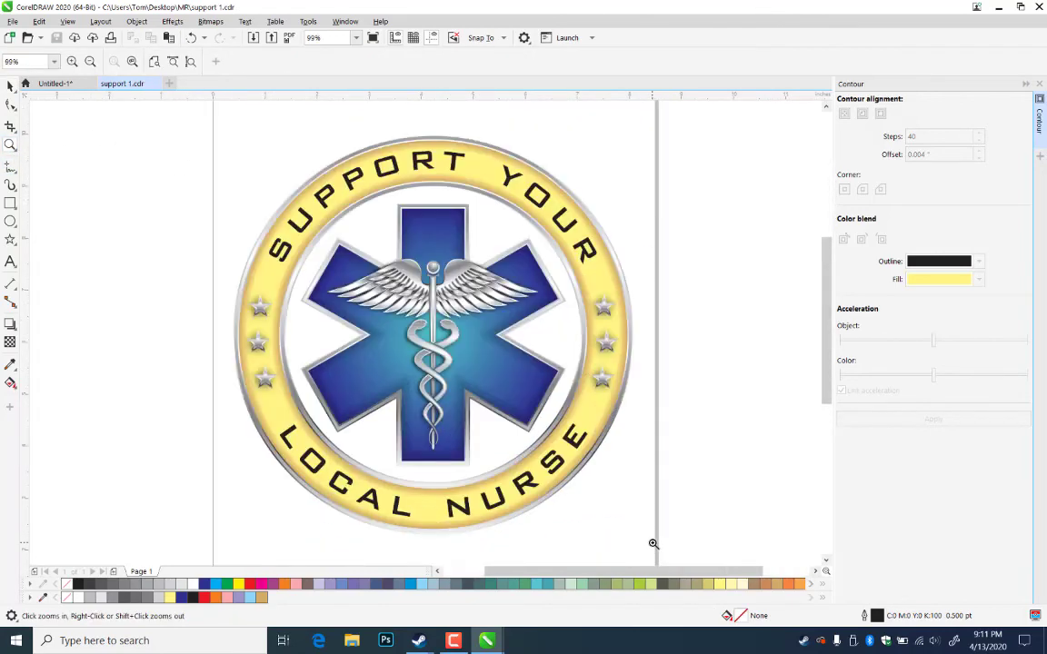
click(10, 85)
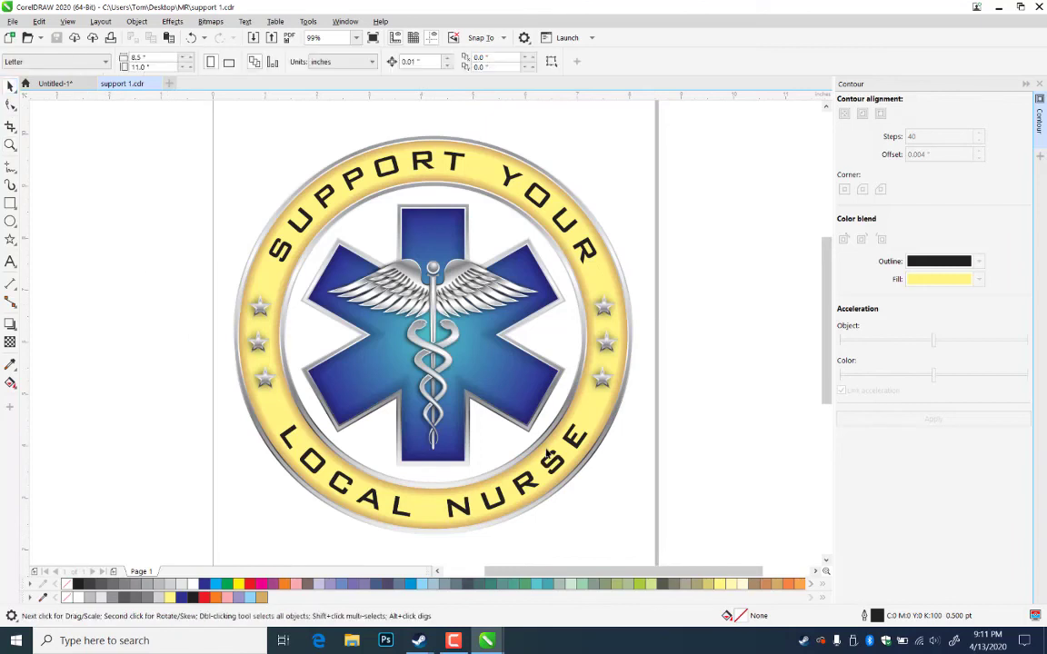
click(10, 204)
drag(221, 118, 651, 545)
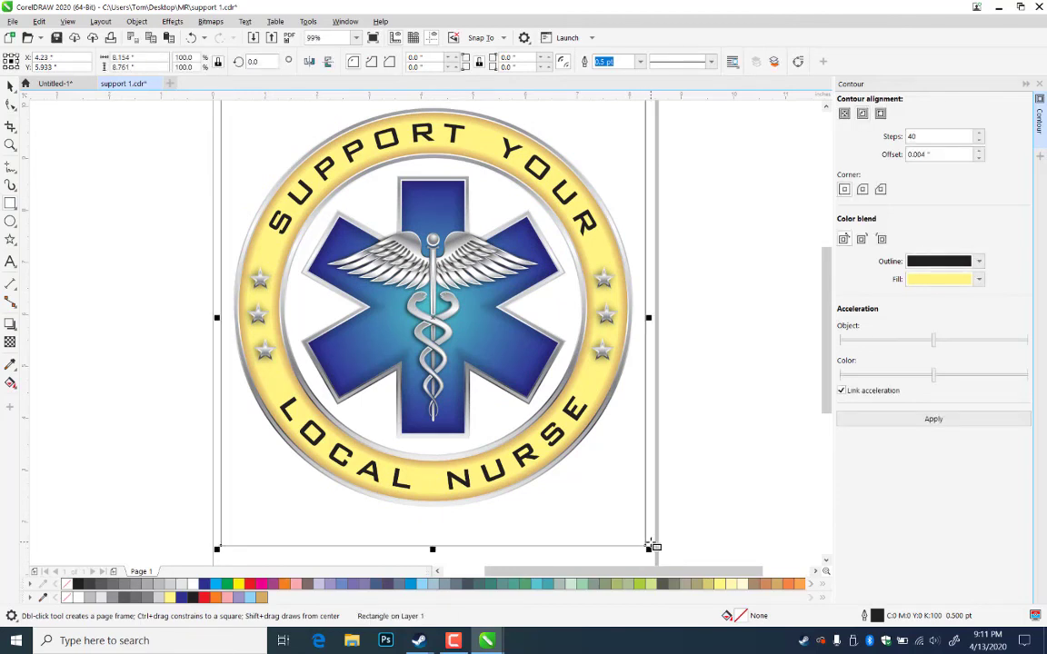
click(10, 145)
right_click(224, 227)
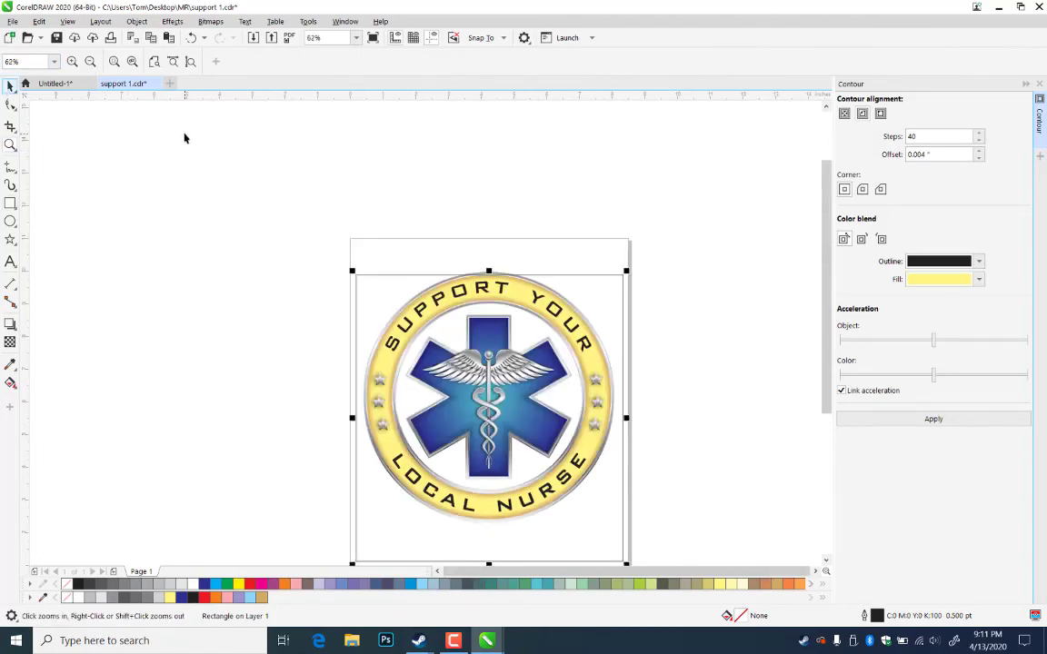
- Group all the emblem objects and center the group within the rectangle
key(space)
drag(237, 159, 707, 546)
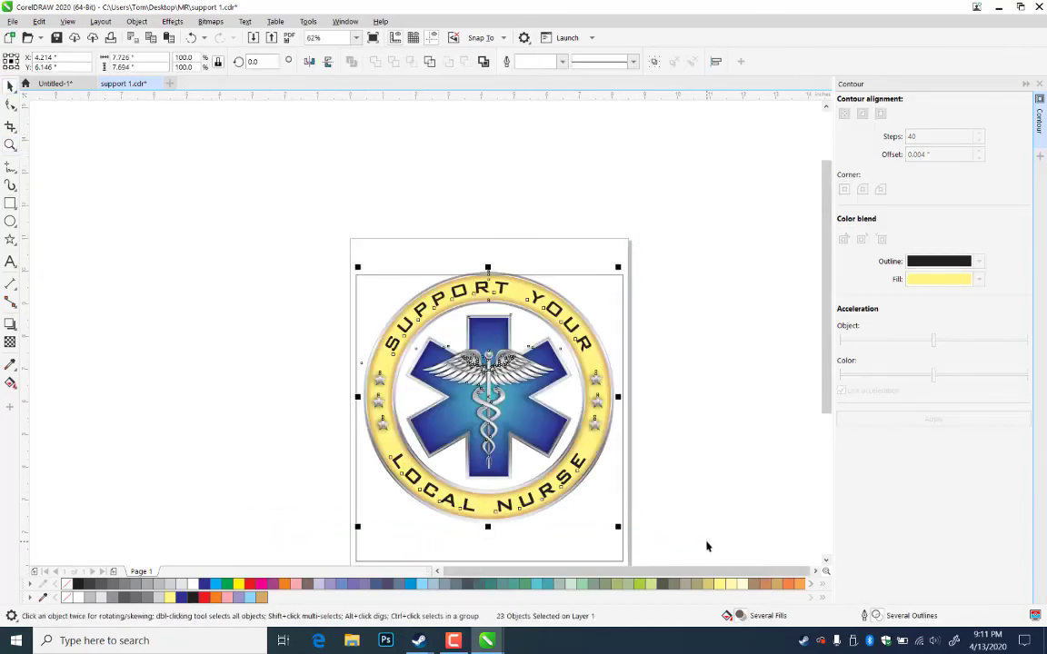
key(ctrl+g)
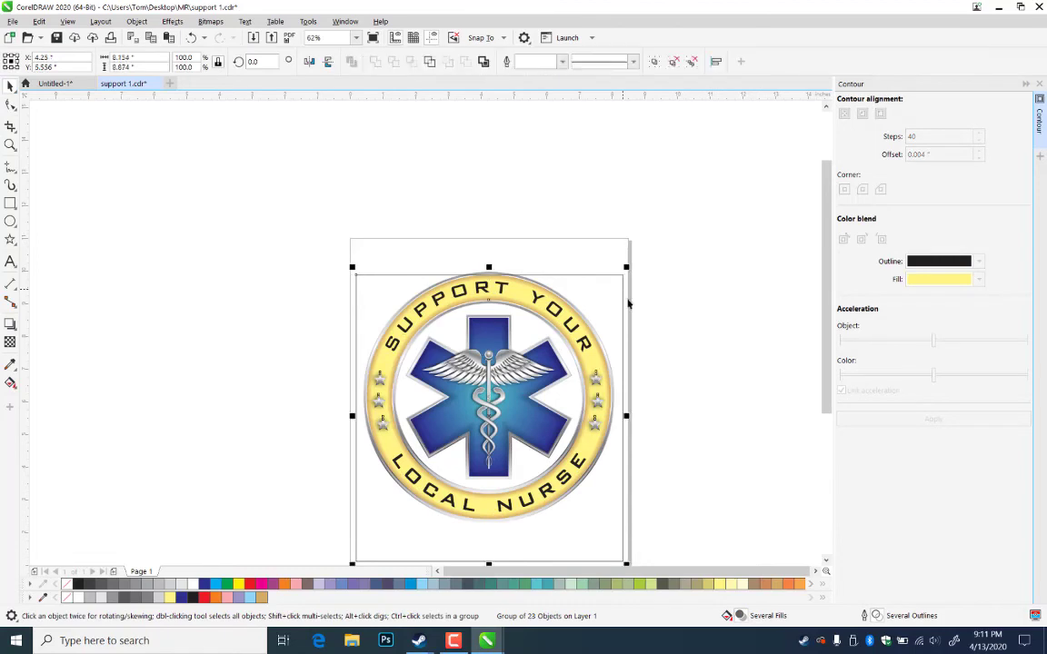
key(ctrl+a)
key(c)
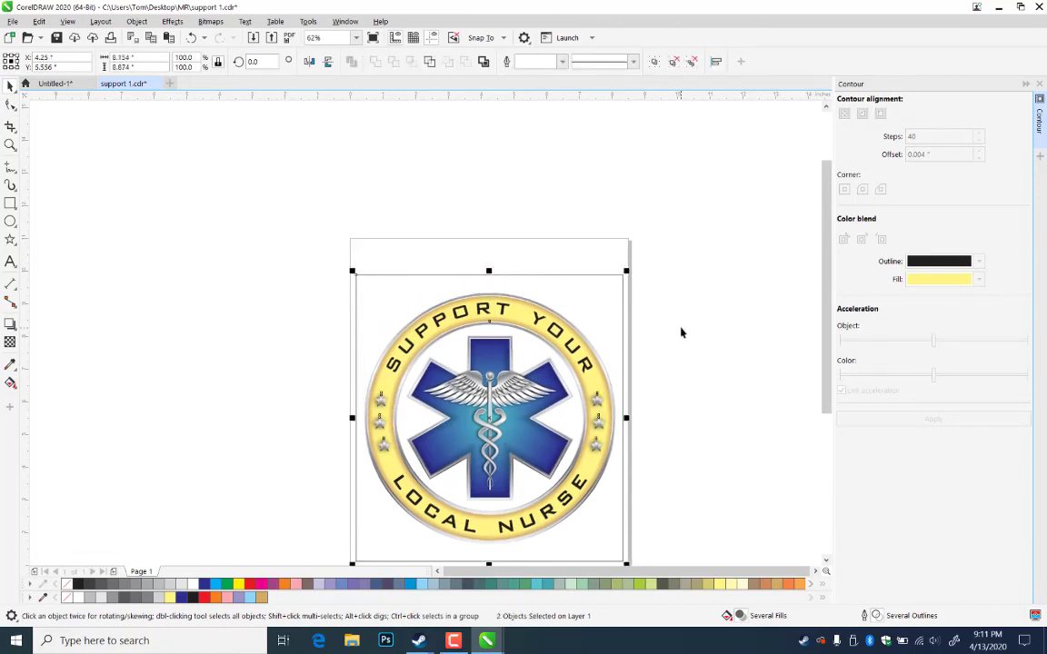
- Fill the rectangle behind the emblem with black
click(682, 333)
click(622, 308)
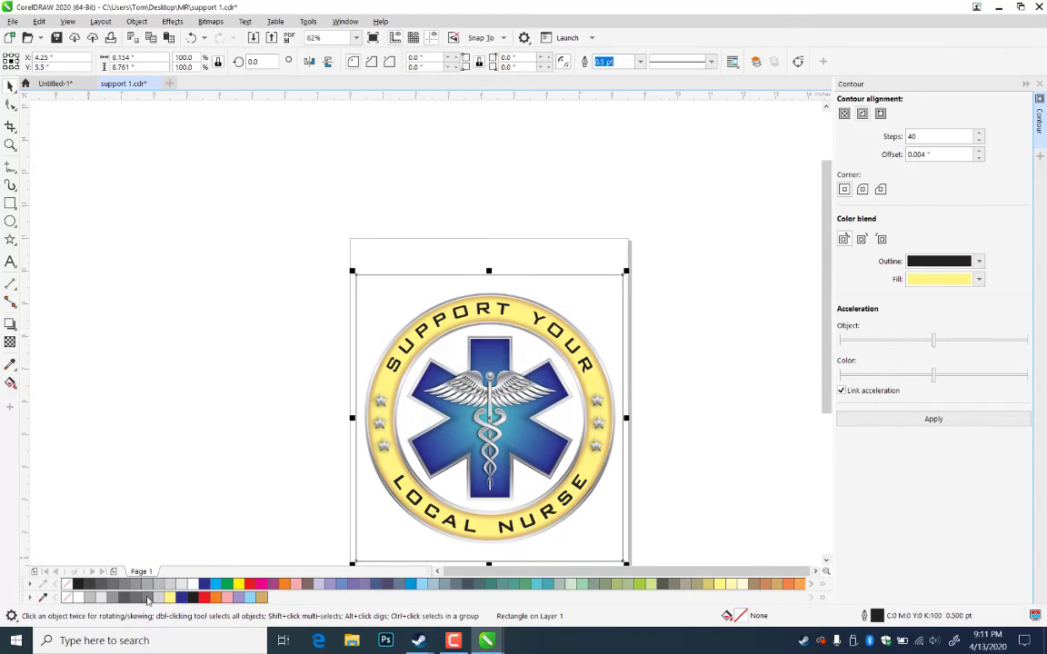
click(191, 599)
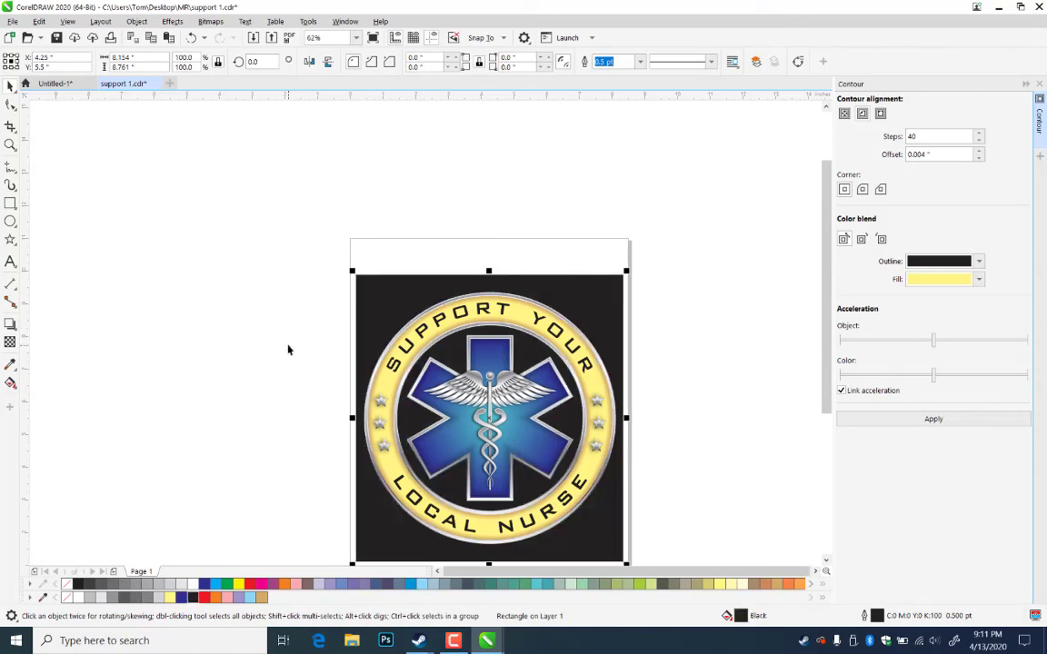
click(179, 500)
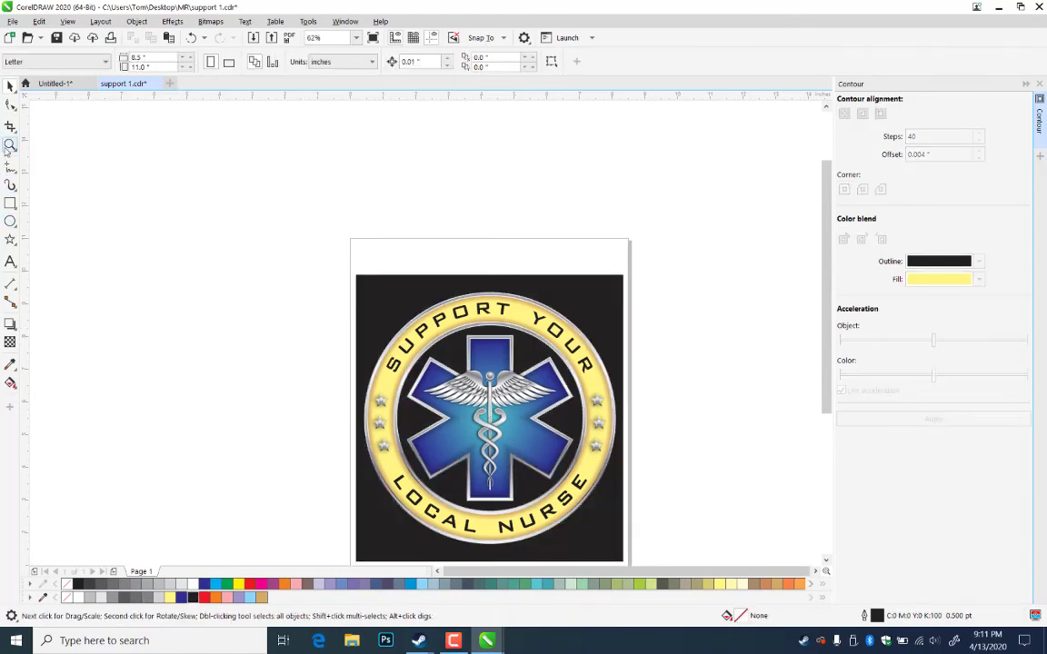
- Examine the emblem against the black background, including the shadowed stars on the lettering ring up close
click(10, 146)
drag(336, 294, 654, 553)
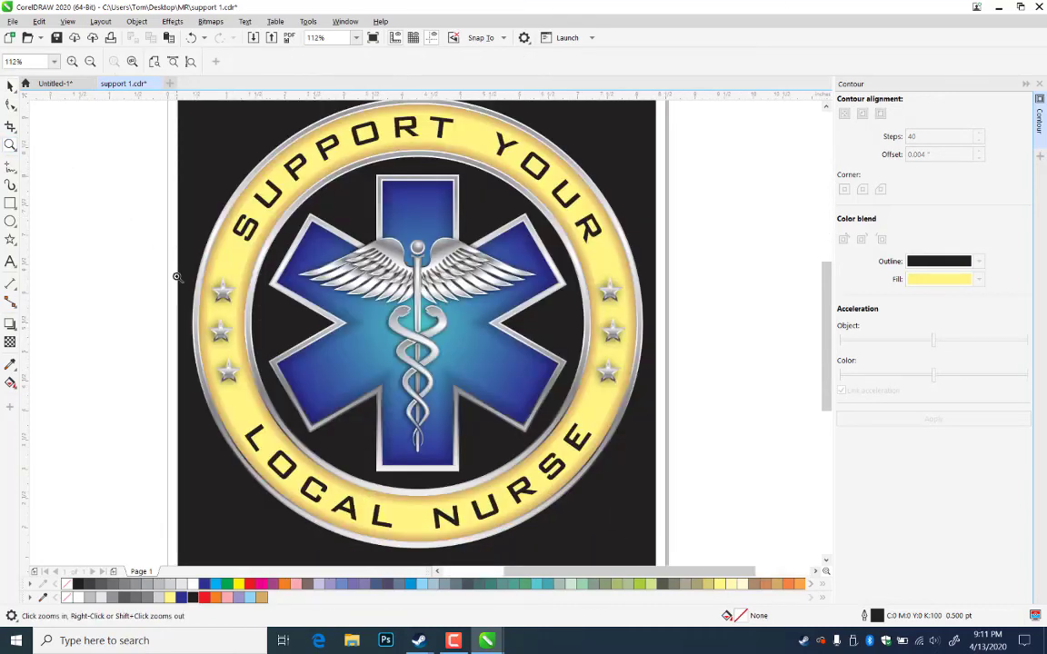
drag(160, 251, 300, 426)
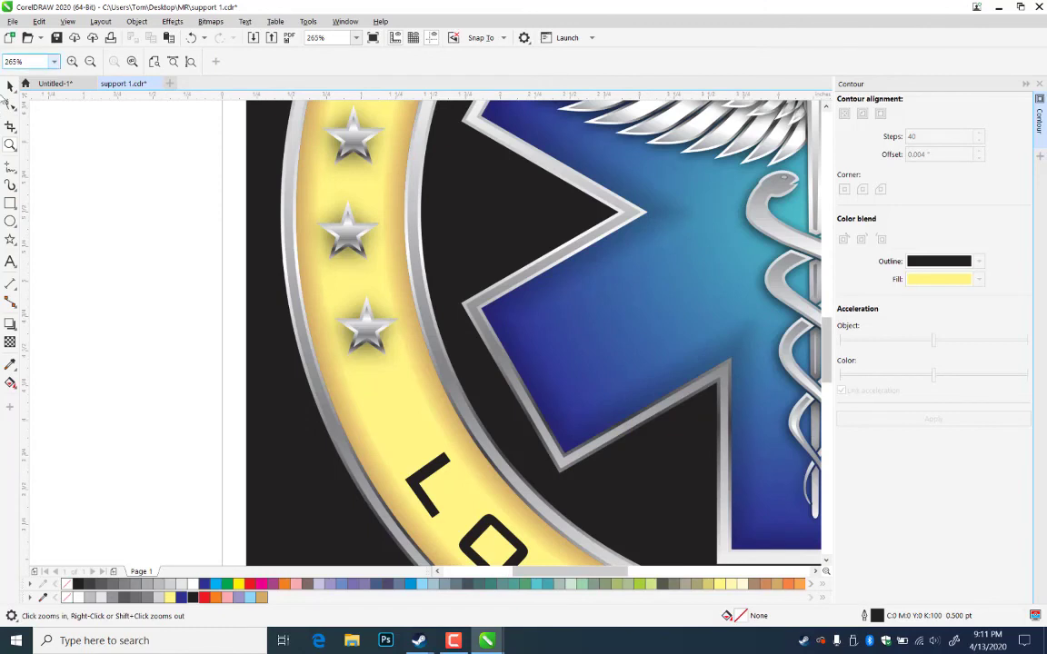
click(10, 85)
ctrl+click(372, 166)
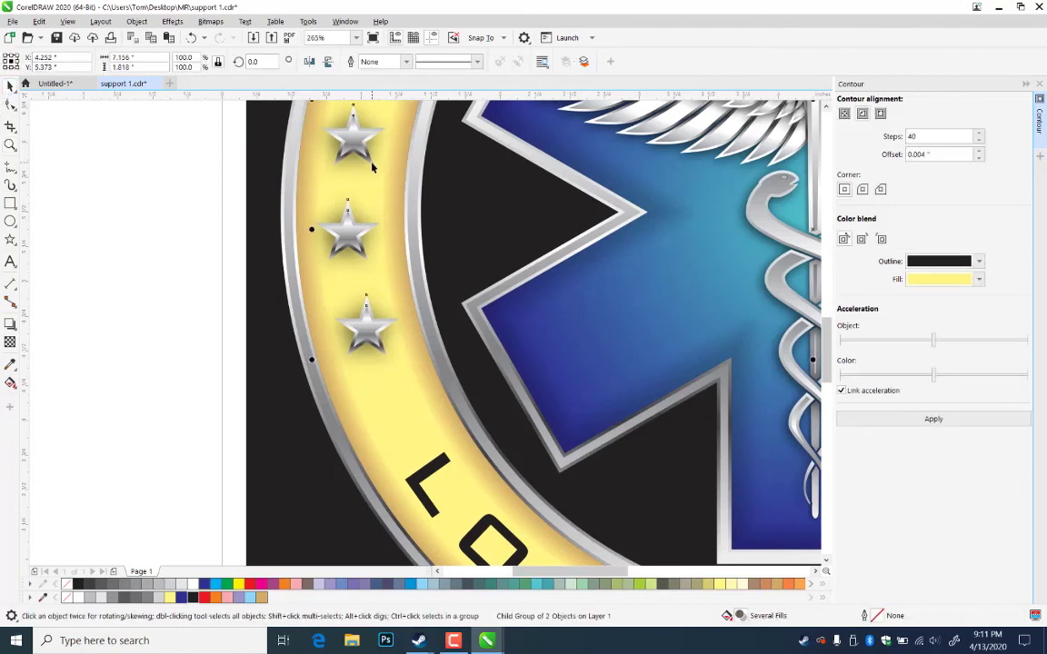
ctrl+click(372, 164)
ctrl+click(371, 162)
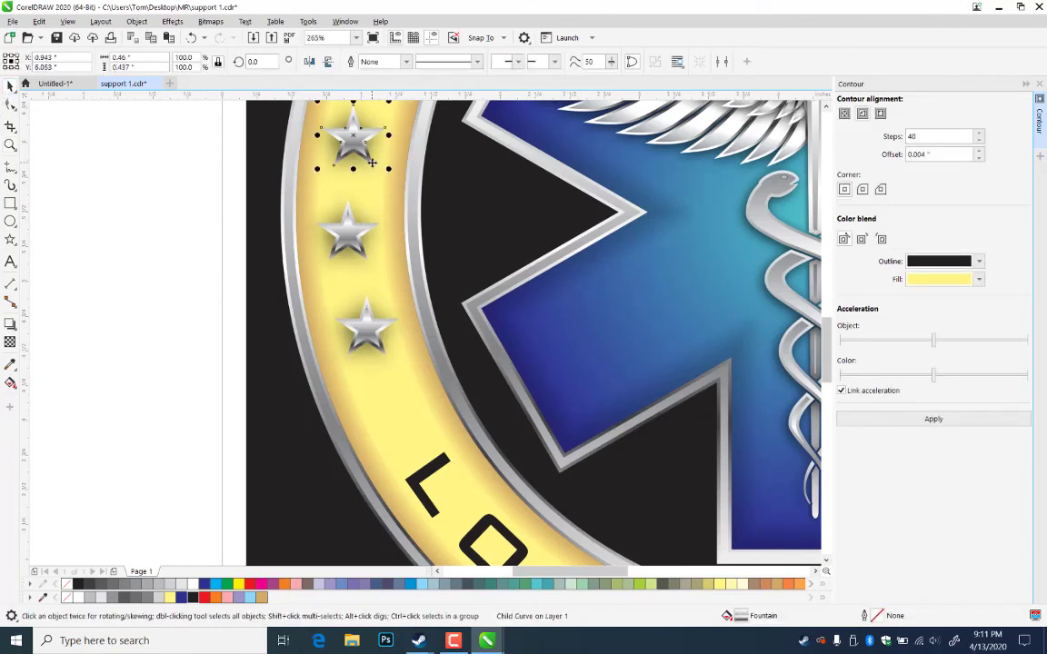
click(145, 145)
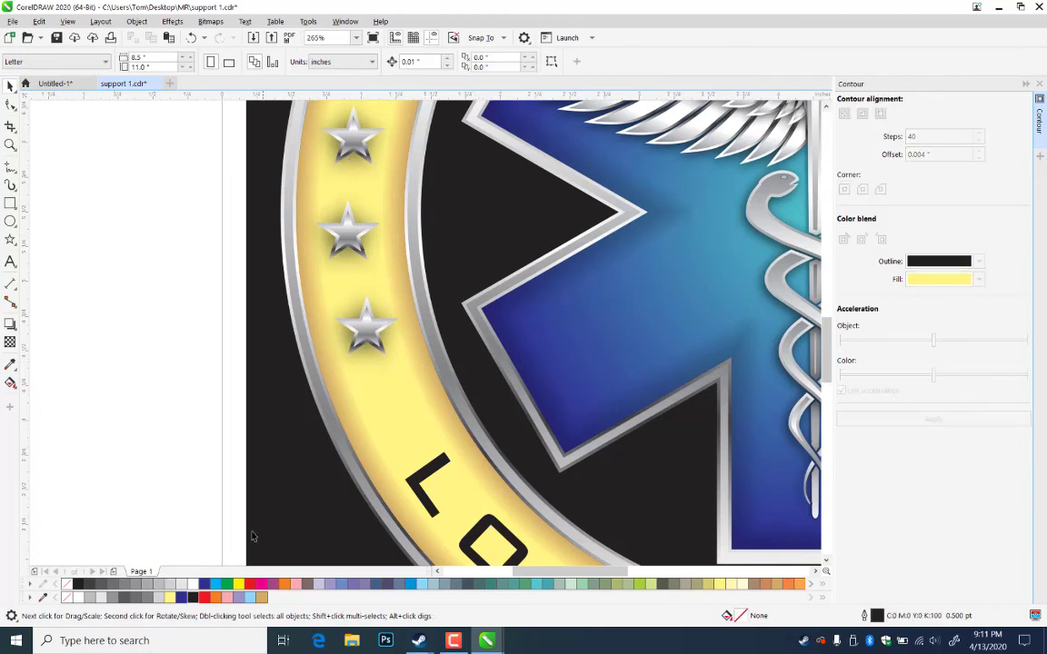
click(10, 144)
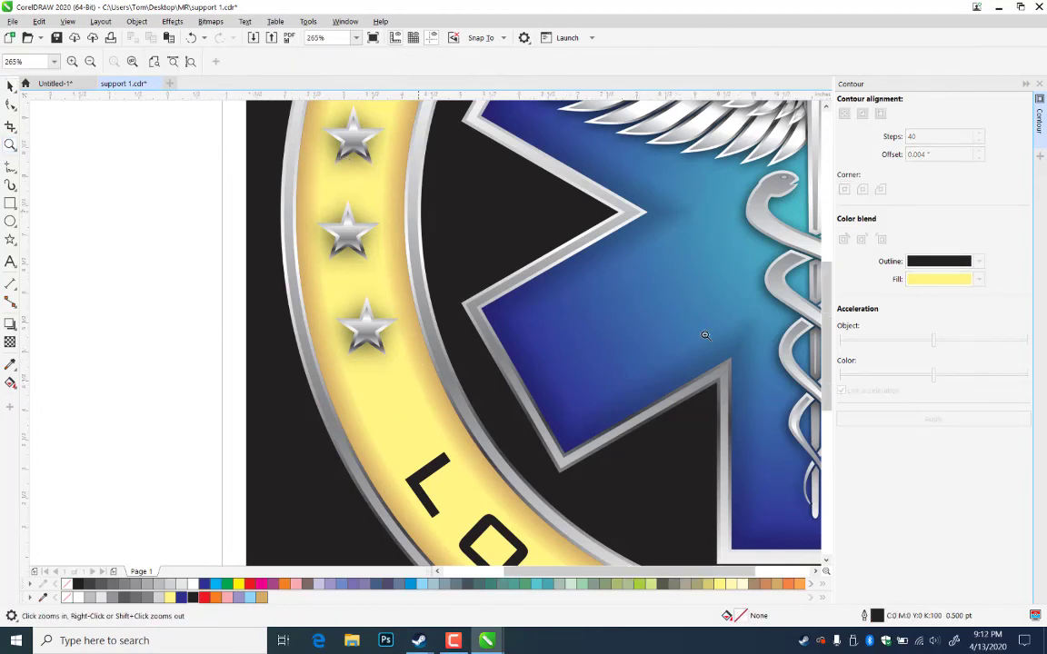
right_click(704, 334)
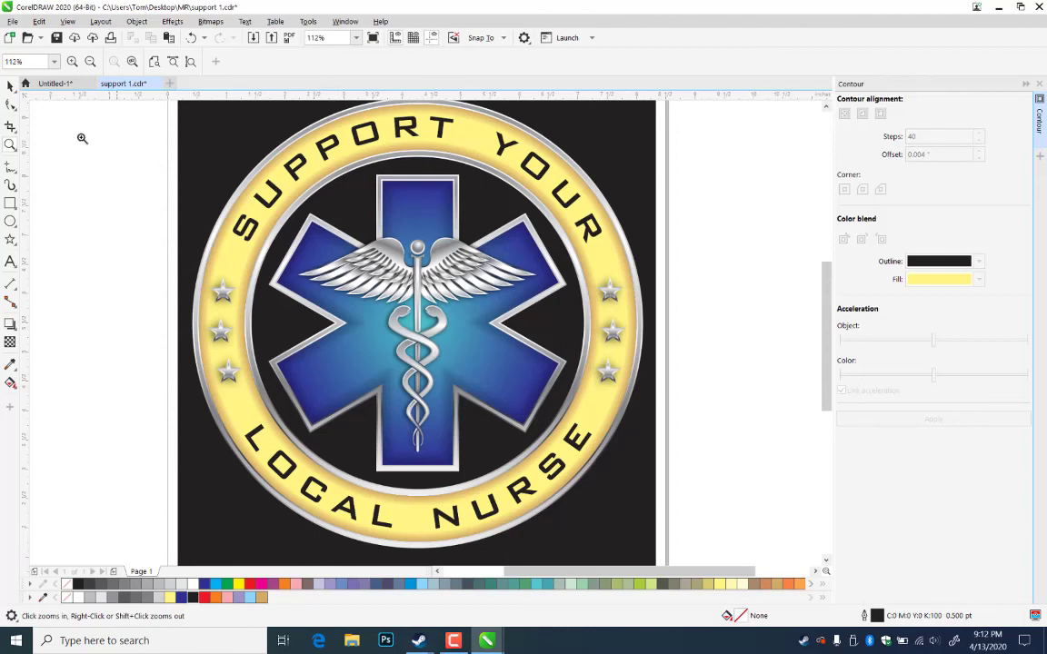
- Ungroup the whole emblem into its separate objects and clear the selection
click(10, 86)
click(255, 228)
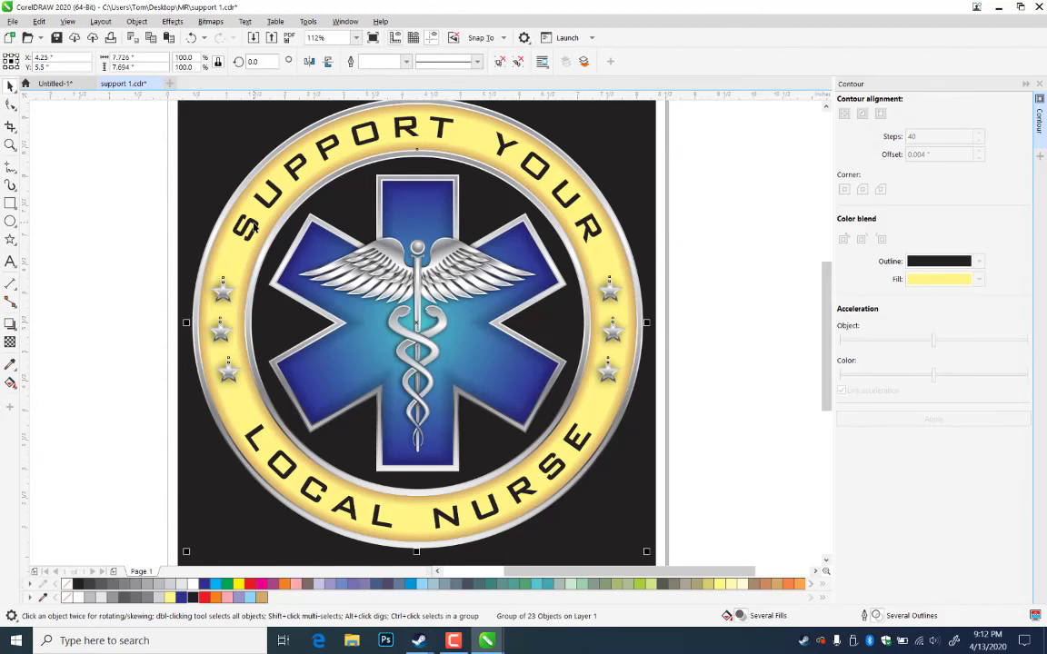
key(ctrl+u)
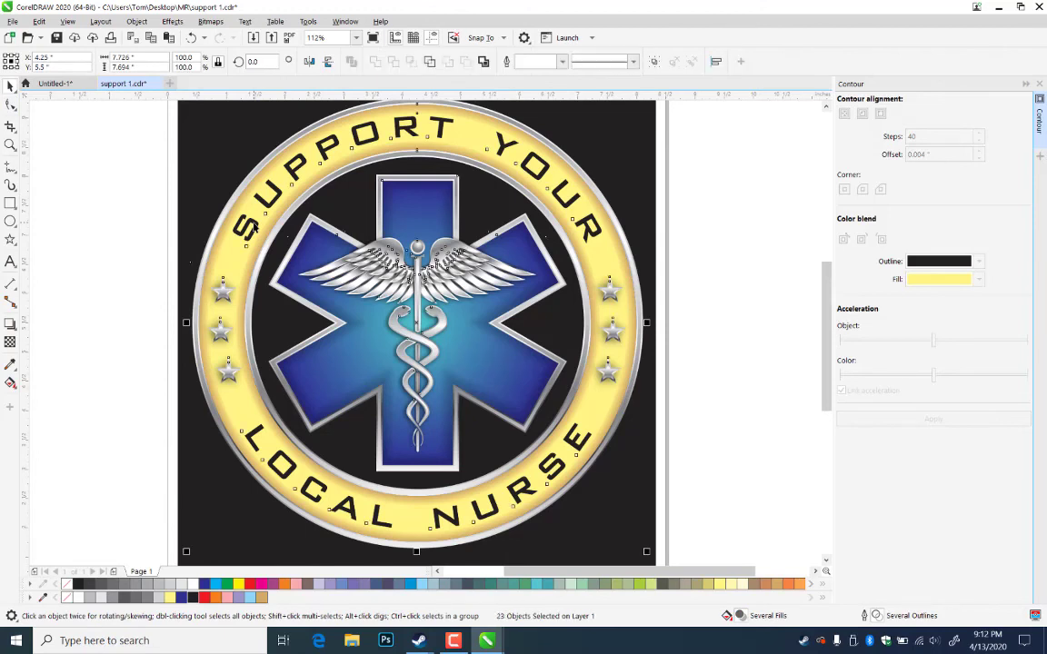
click(75, 193)
- Try converting the SUPPORT YOUR and LOCAL NURSE lettering to curves, and undo the conversion
click(269, 209)
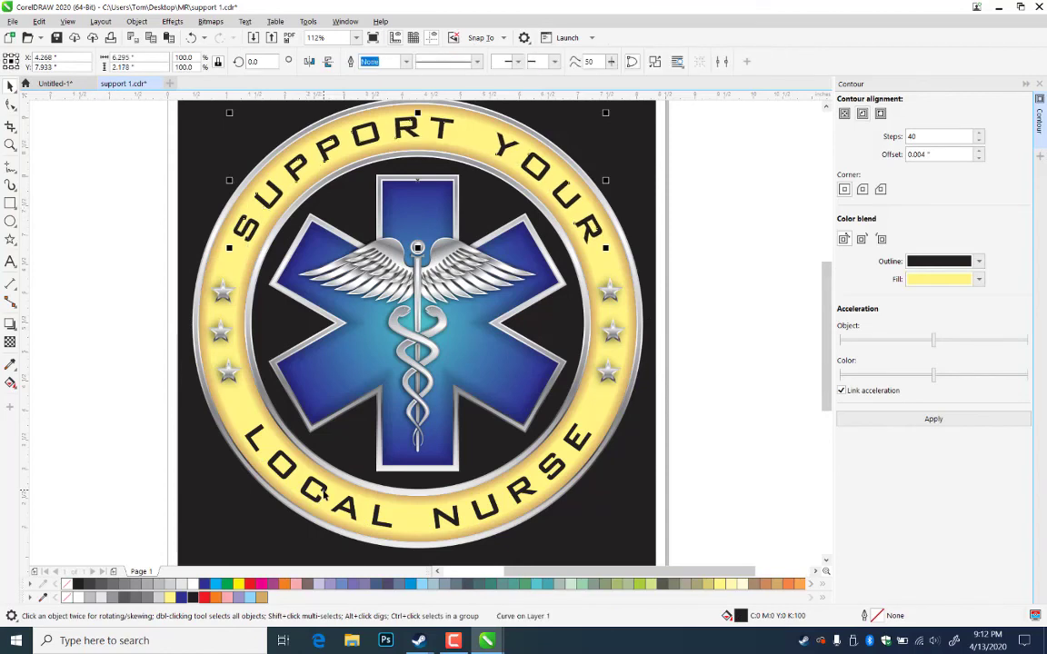
click(325, 494)
key(ctrl+q)
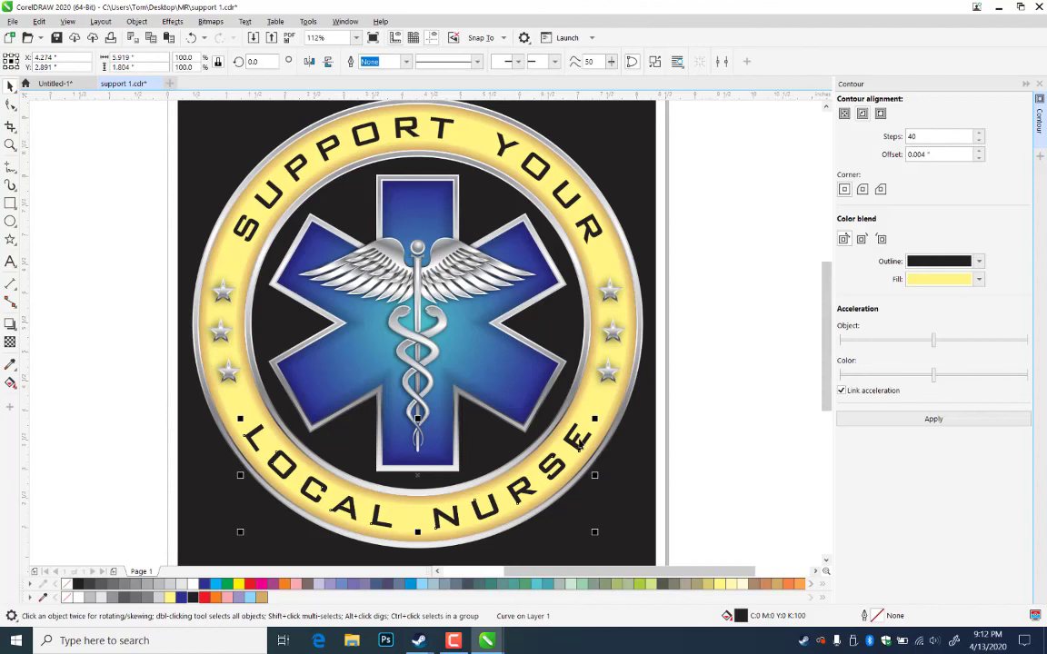
key(Tab)
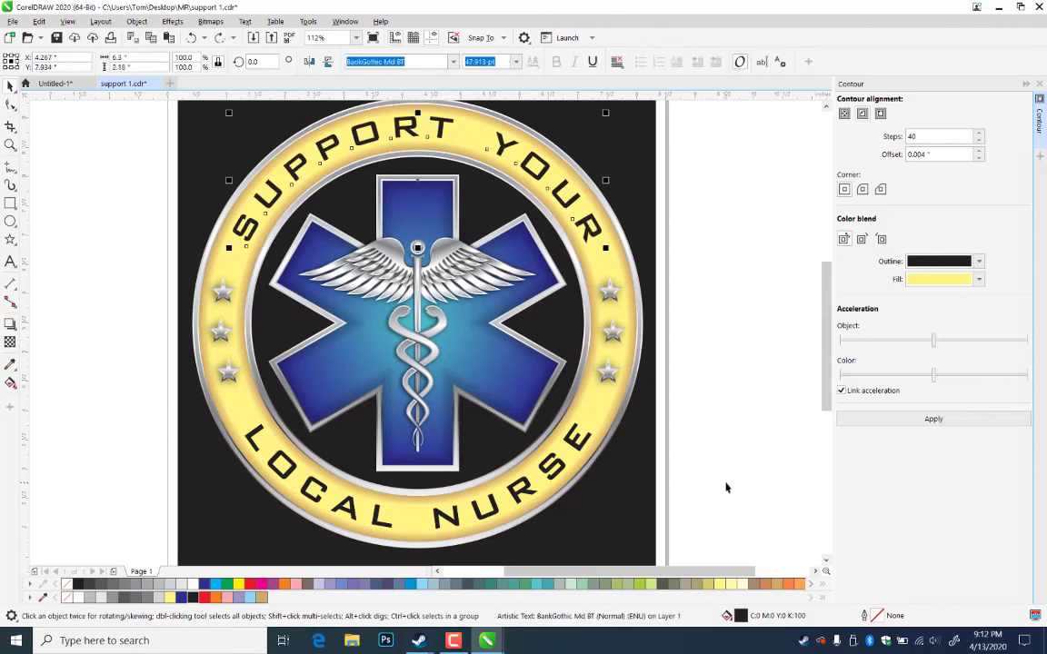
click(726, 488)
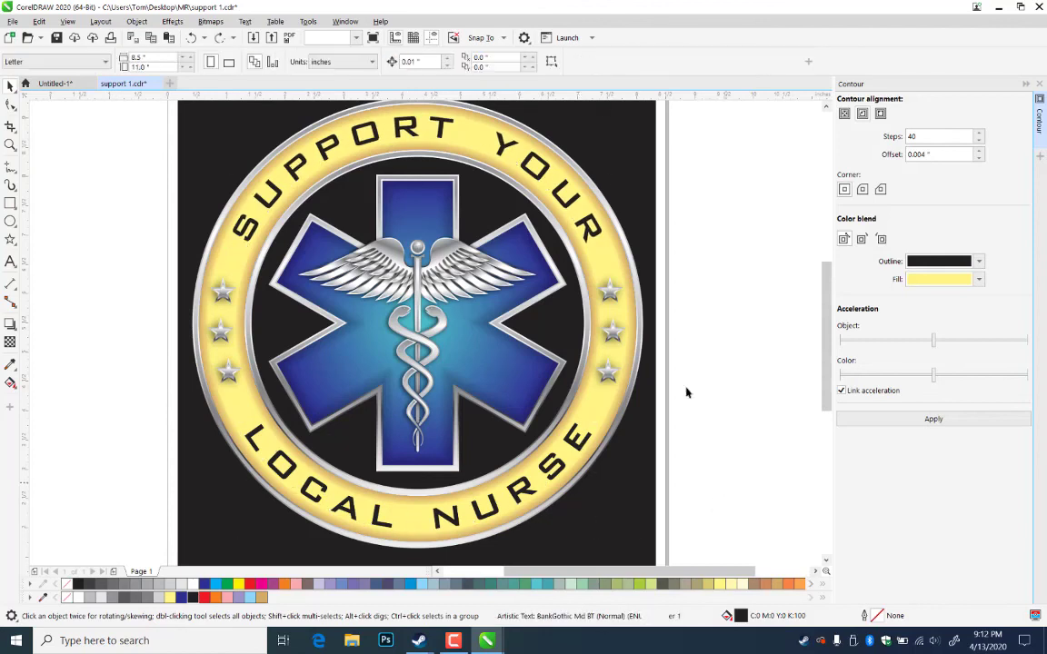
click(550, 474)
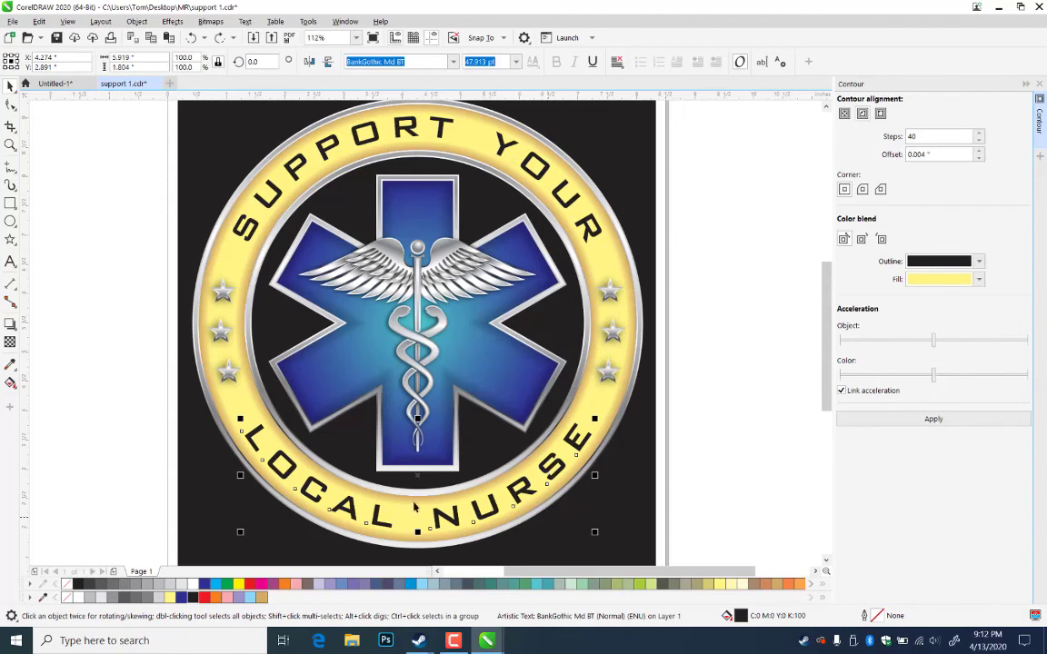
click(731, 467)
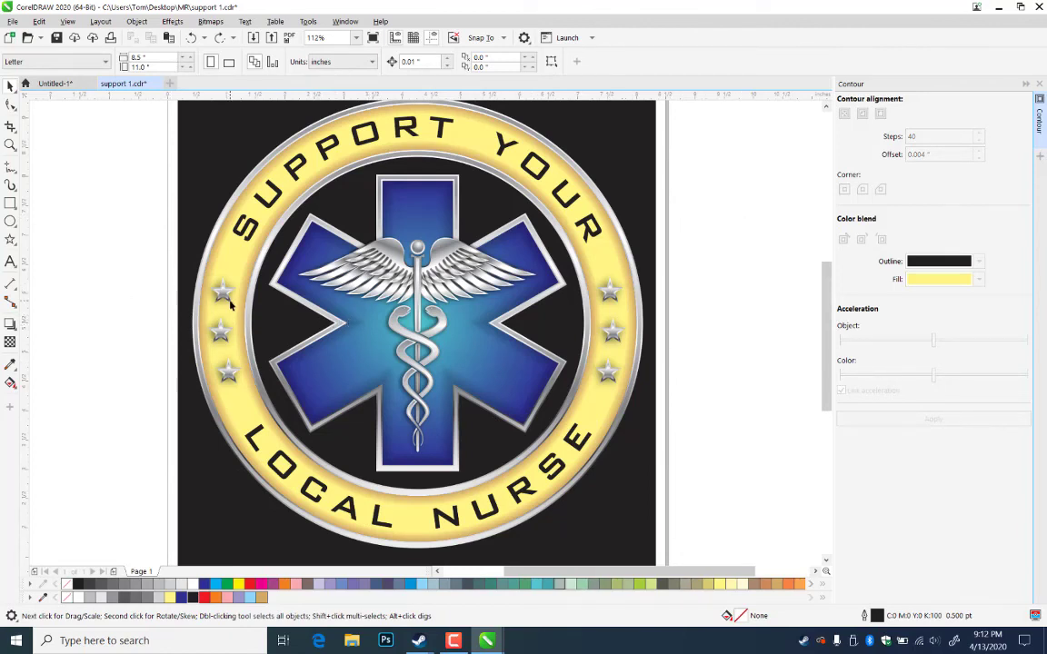
- Open the outline settings for the SUPPORT YOUR text and choose black as its outline color
click(322, 162)
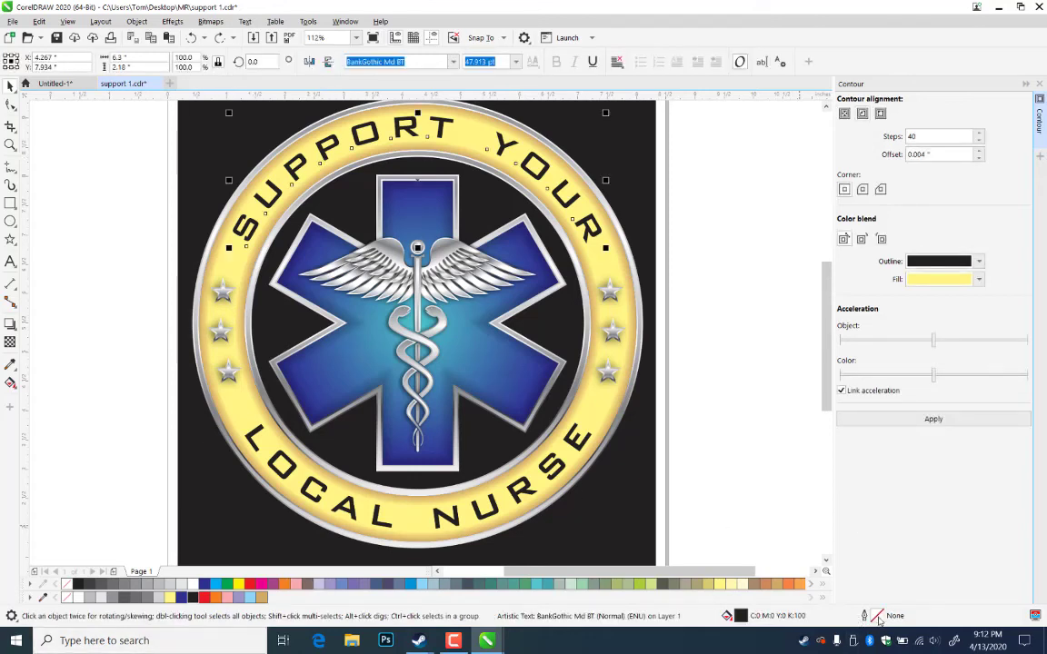
double_click(878, 618)
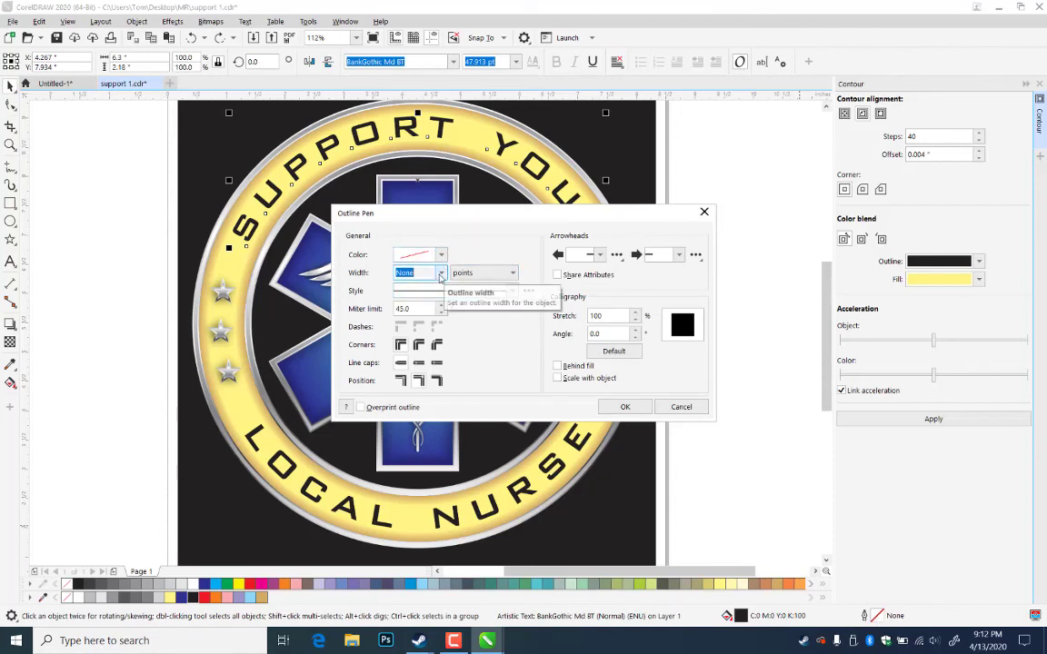
click(440, 255)
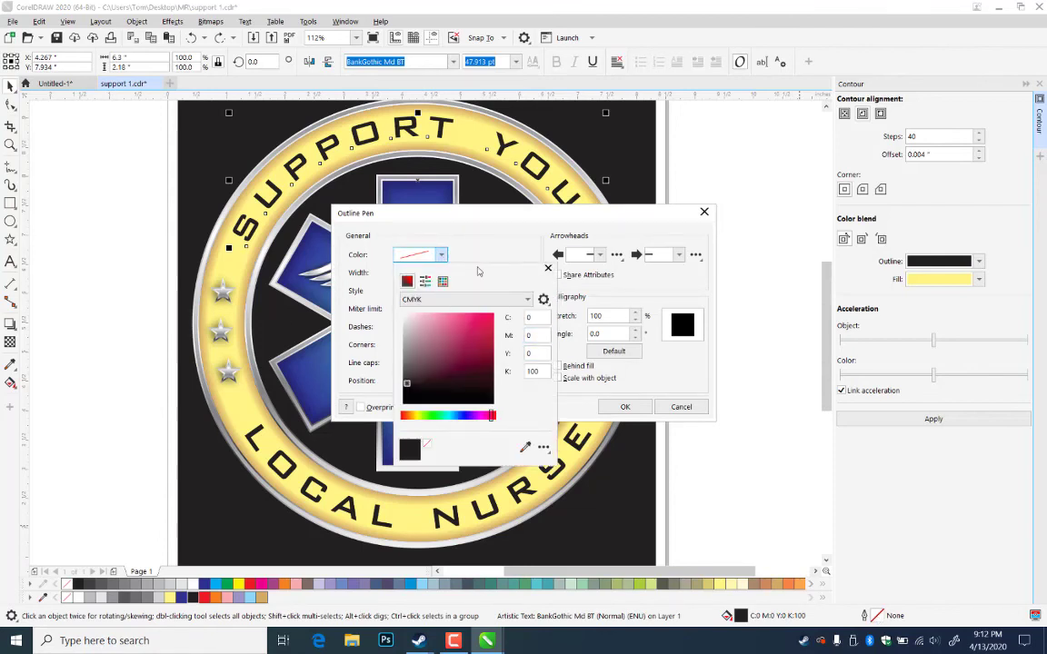
click(421, 255)
click(440, 255)
click(440, 254)
click(440, 254)
click(443, 281)
click(522, 229)
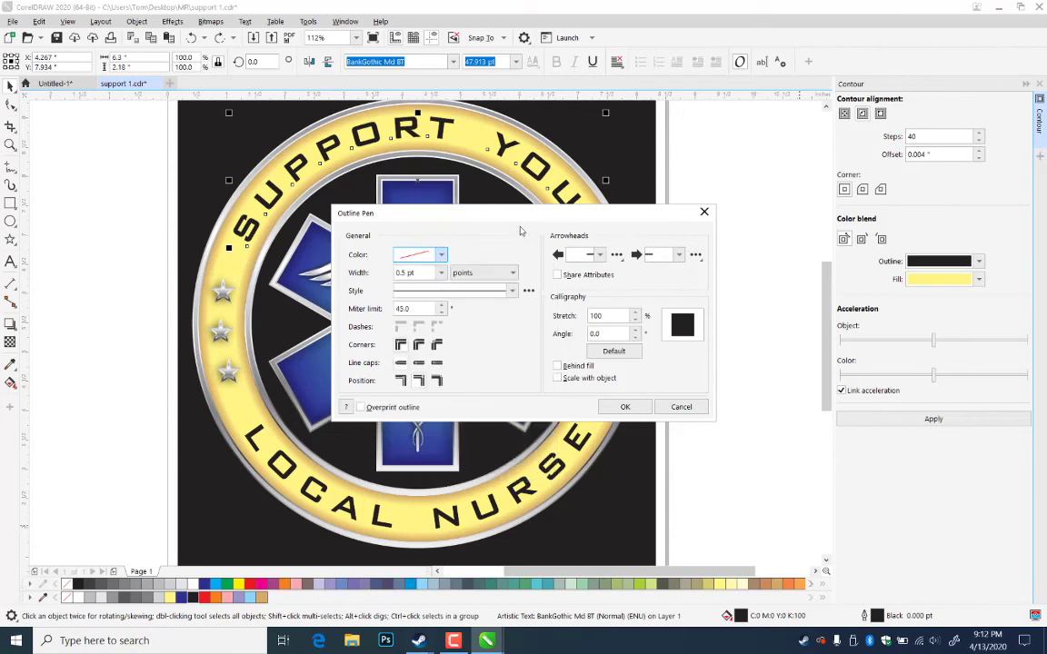
- Set the SUPPORT YOUR outline to 2.0 pt, placed behind the fill and scaling with the object, and apply it
click(441, 274)
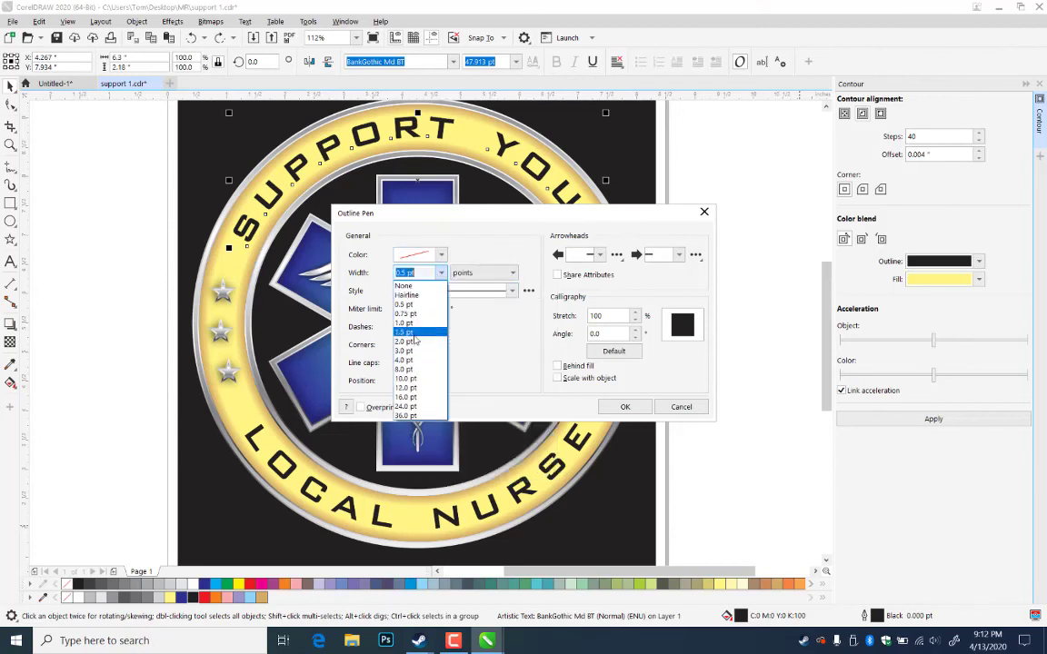
click(413, 342)
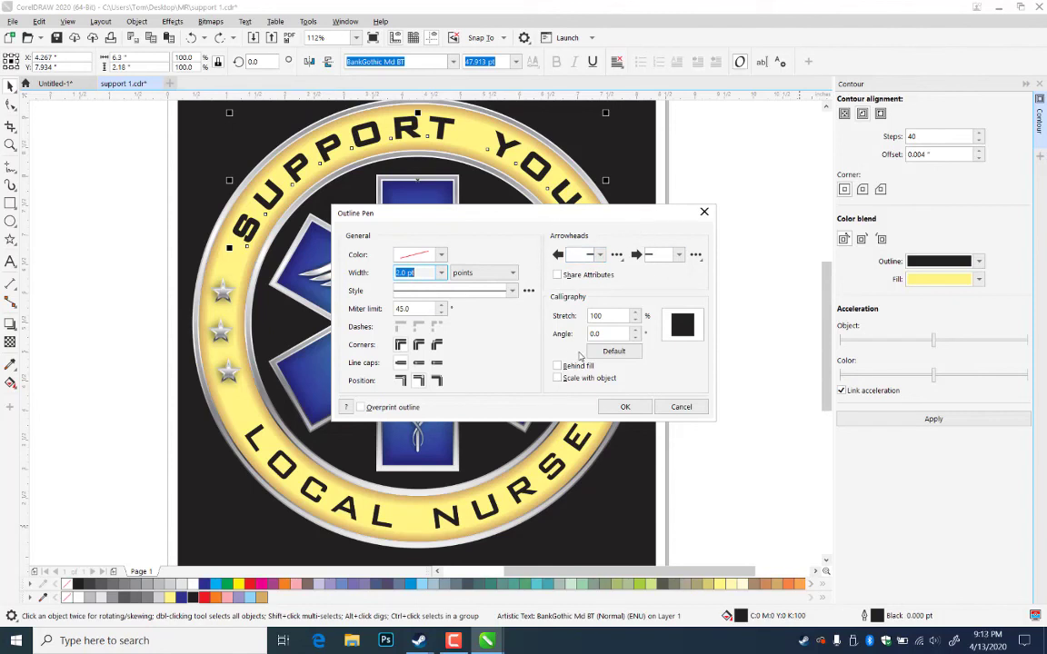
click(557, 365)
click(557, 378)
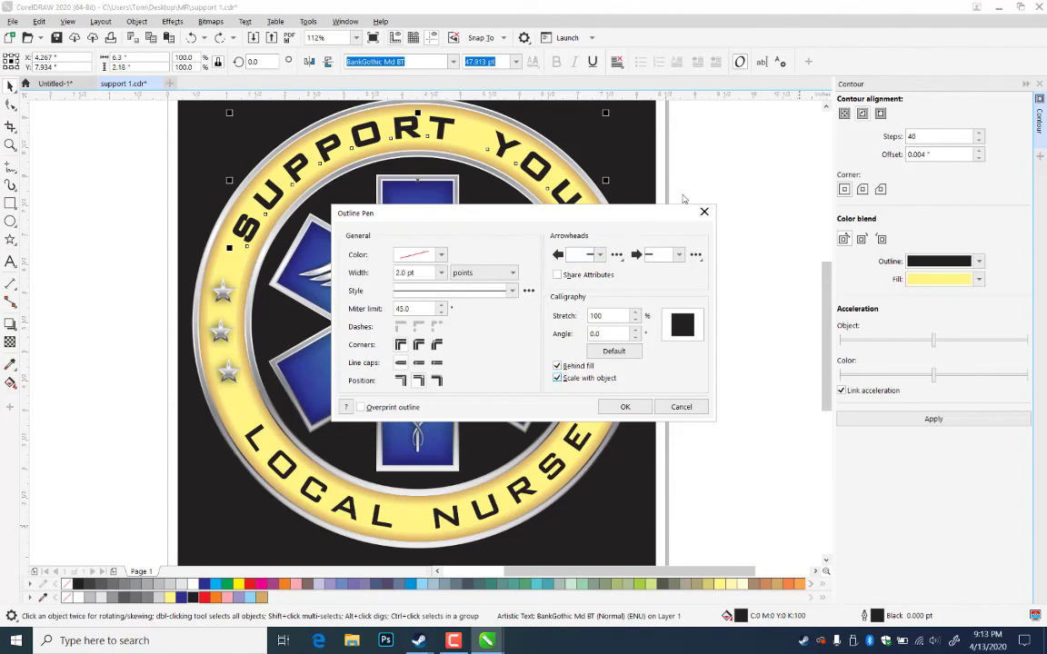
click(626, 406)
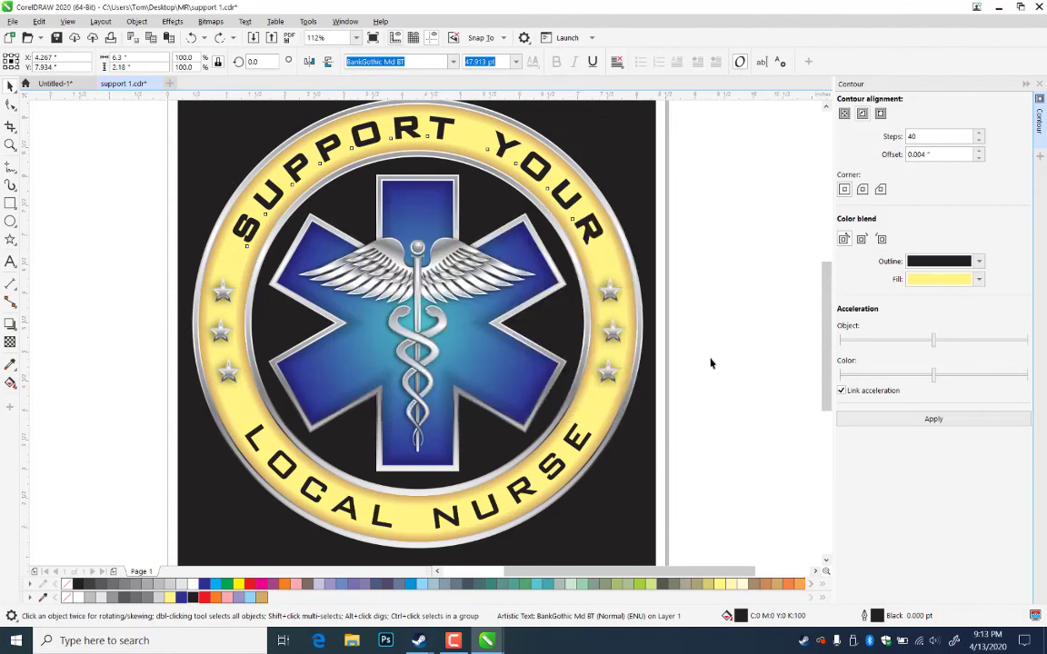
key(Escape)
drag(467, 360, 431, 143)
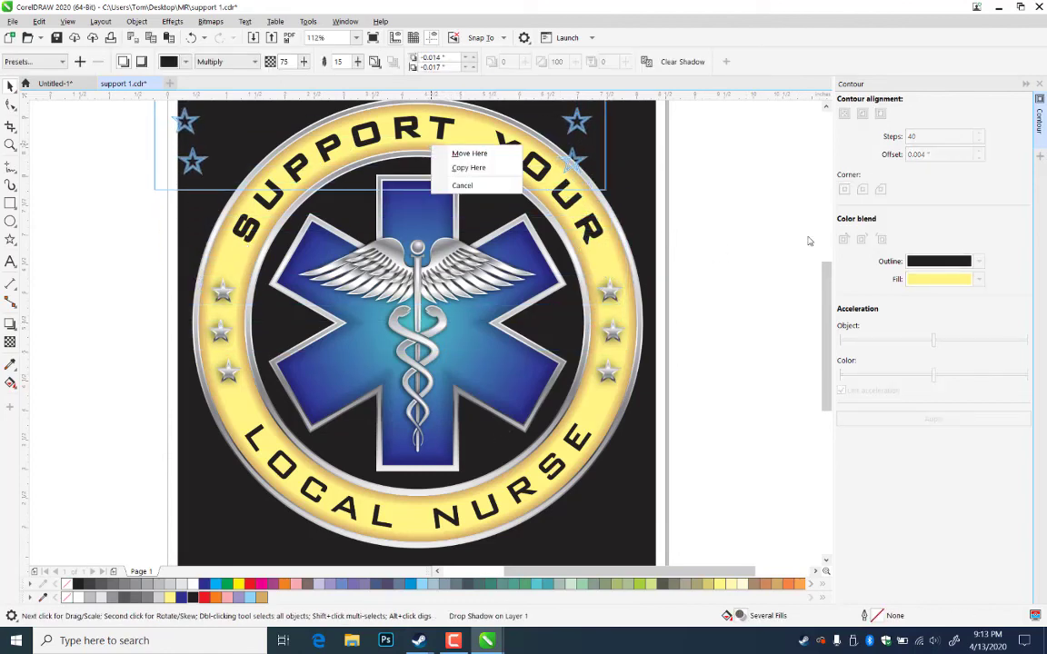
click(462, 185)
click(729, 338)
click(487, 376)
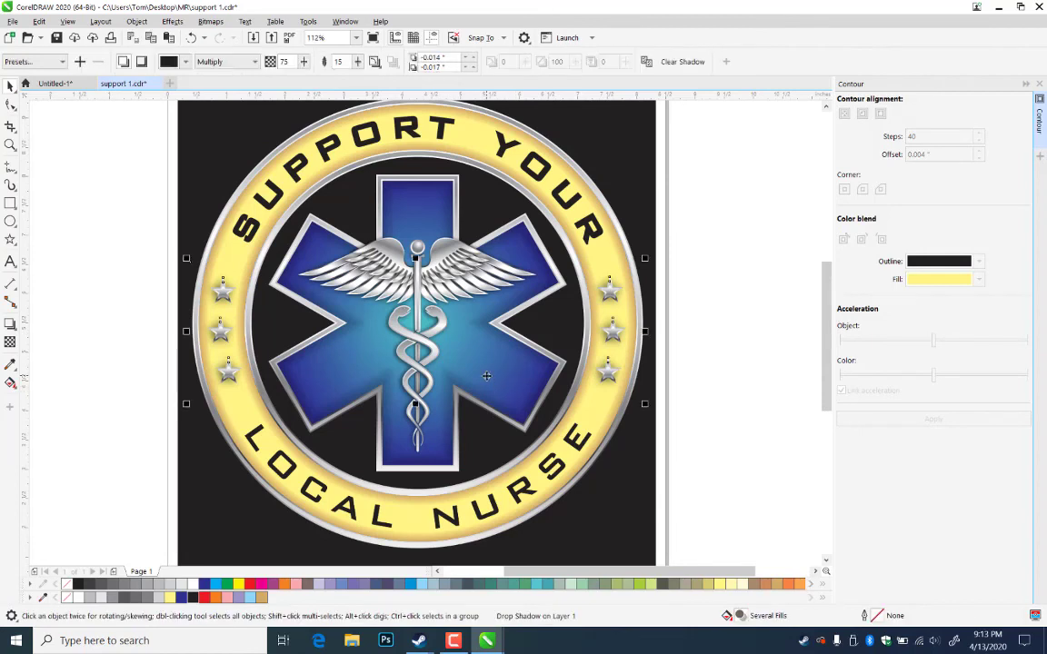
click(769, 393)
double_click(490, 396)
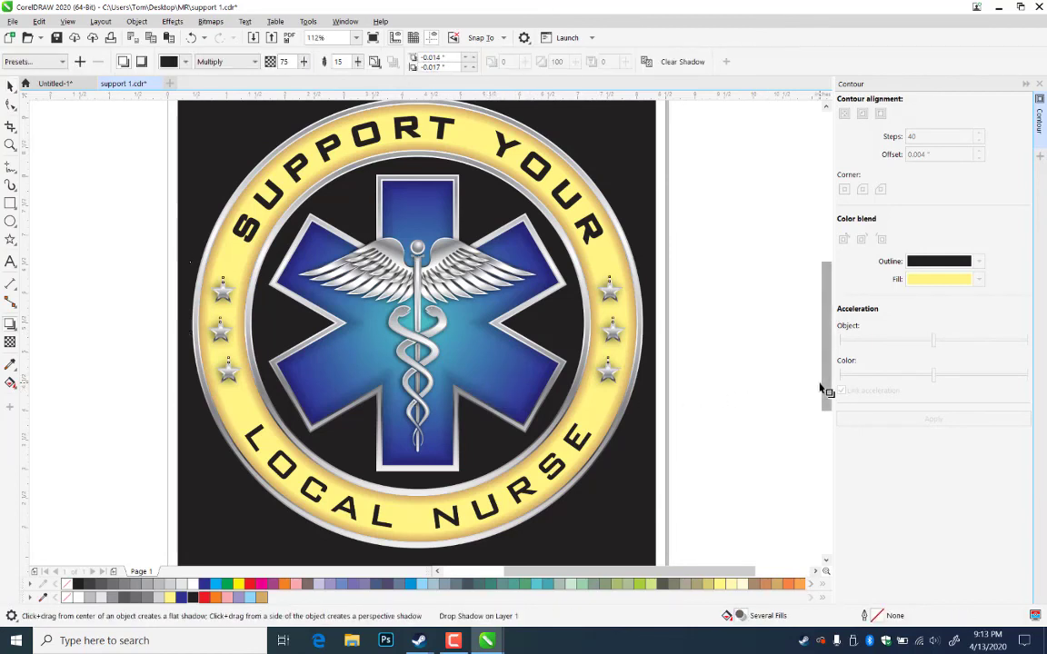
click(782, 396)
click(437, 462)
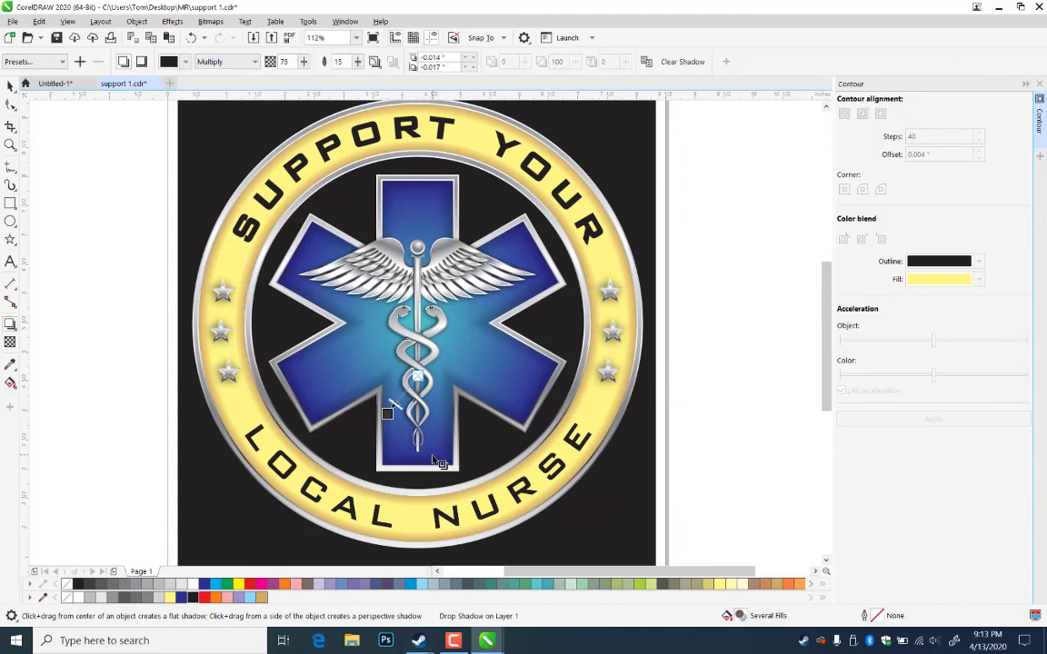
click(694, 351)
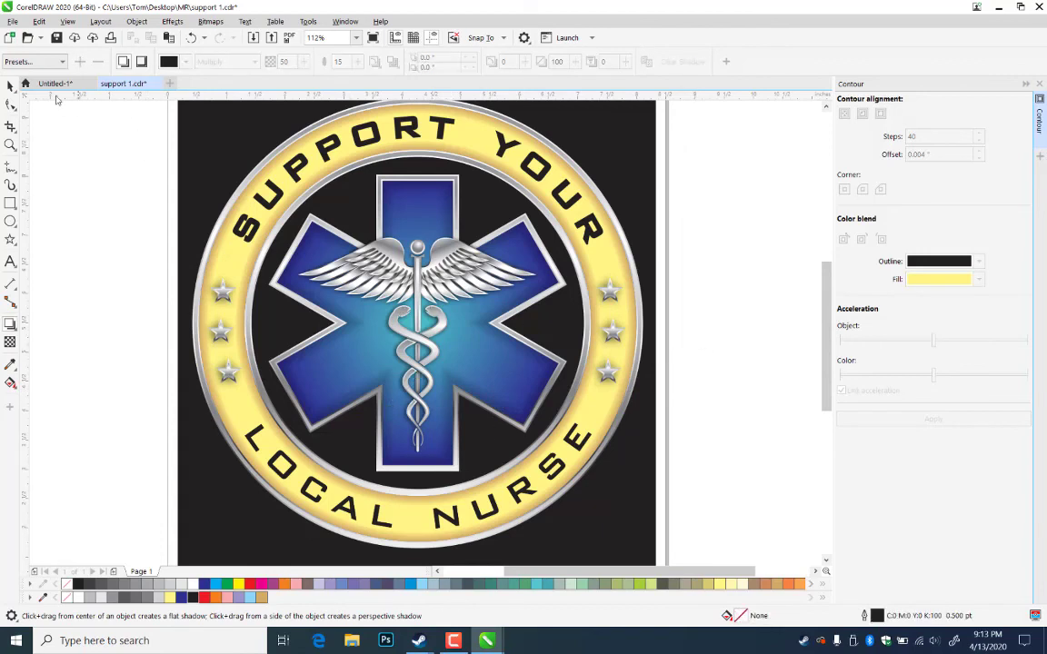
click(11, 86)
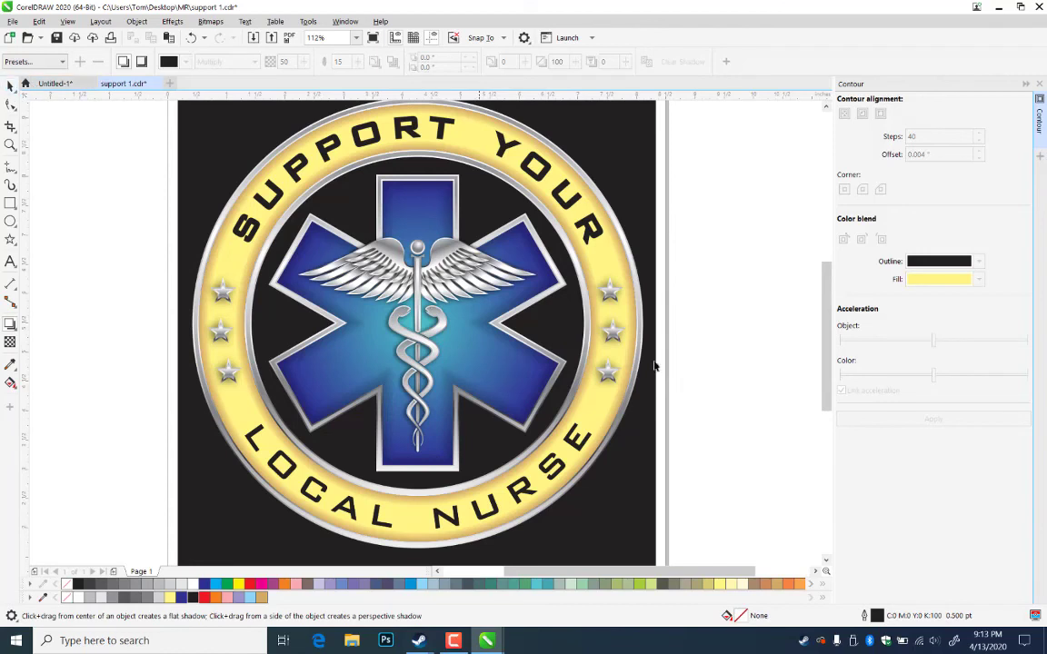
click(435, 457)
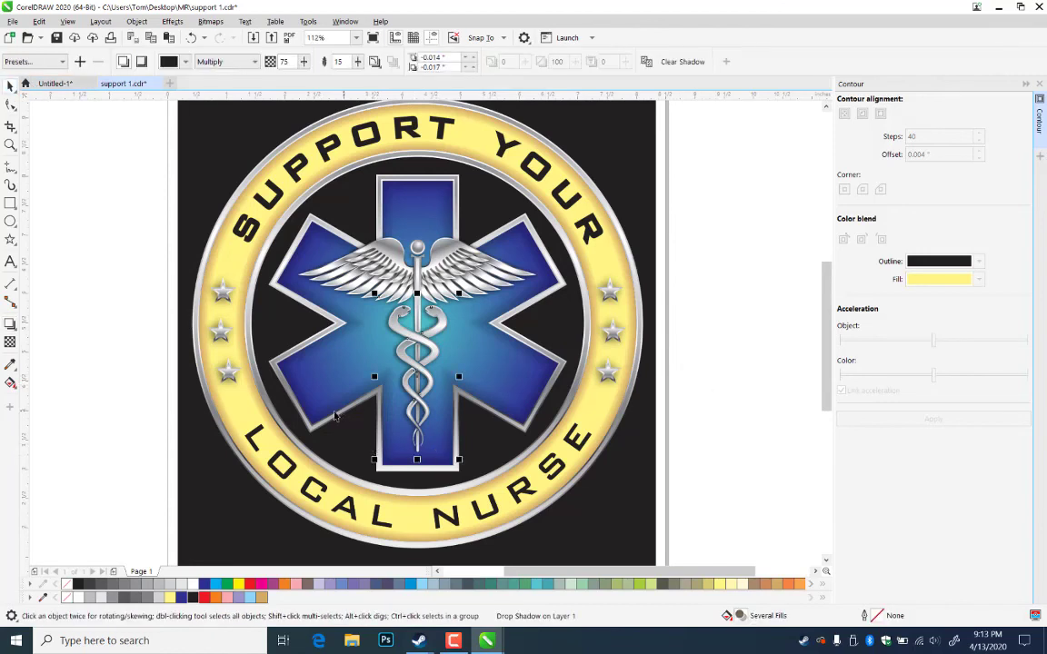
- Try to copy the blue gradient fill of the medical cross onto the SUPPORT YOUR text
click(285, 380)
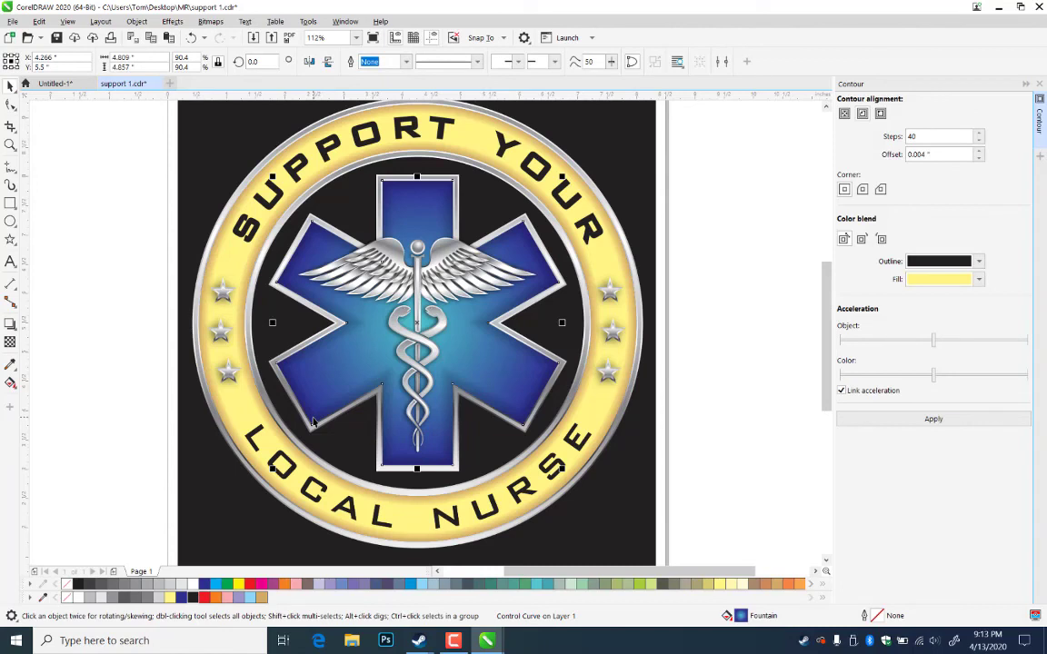
drag(312, 419, 253, 223)
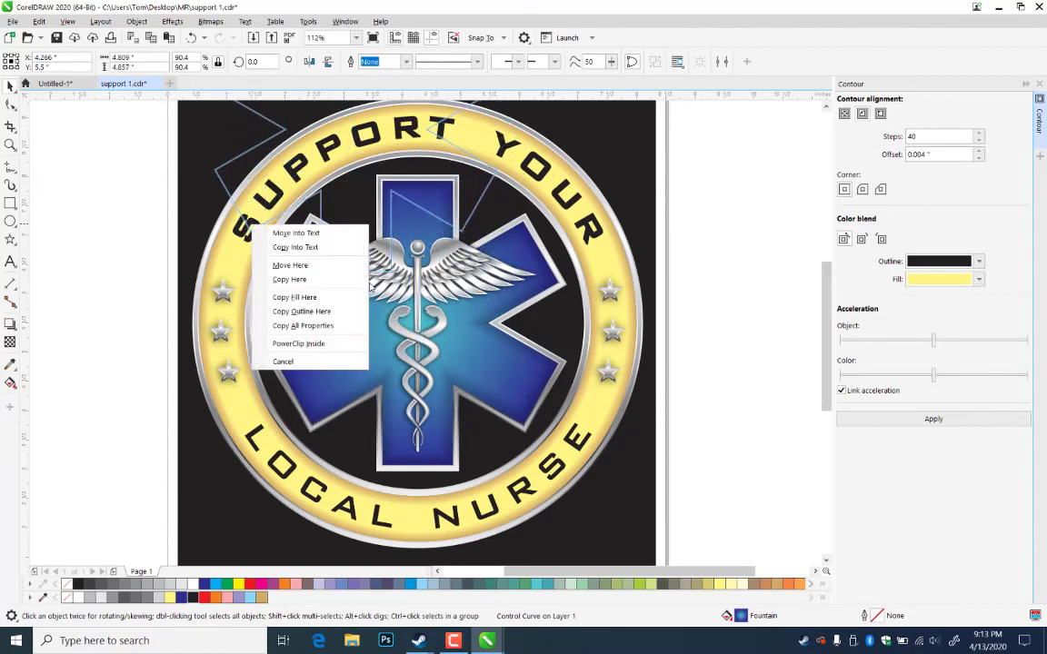
click(295, 297)
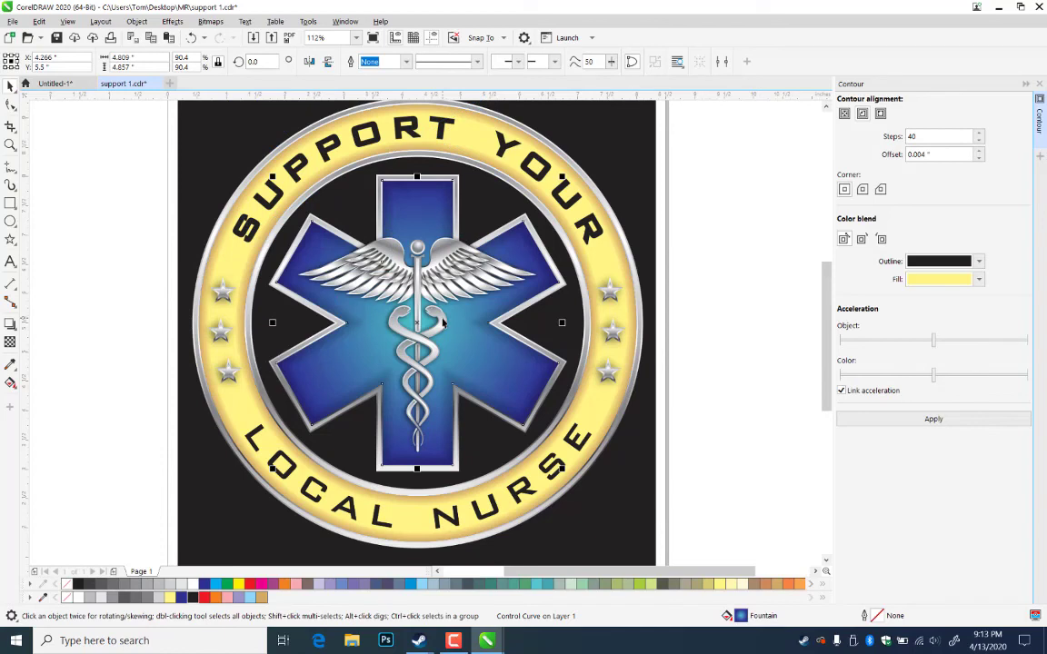
click(252, 227)
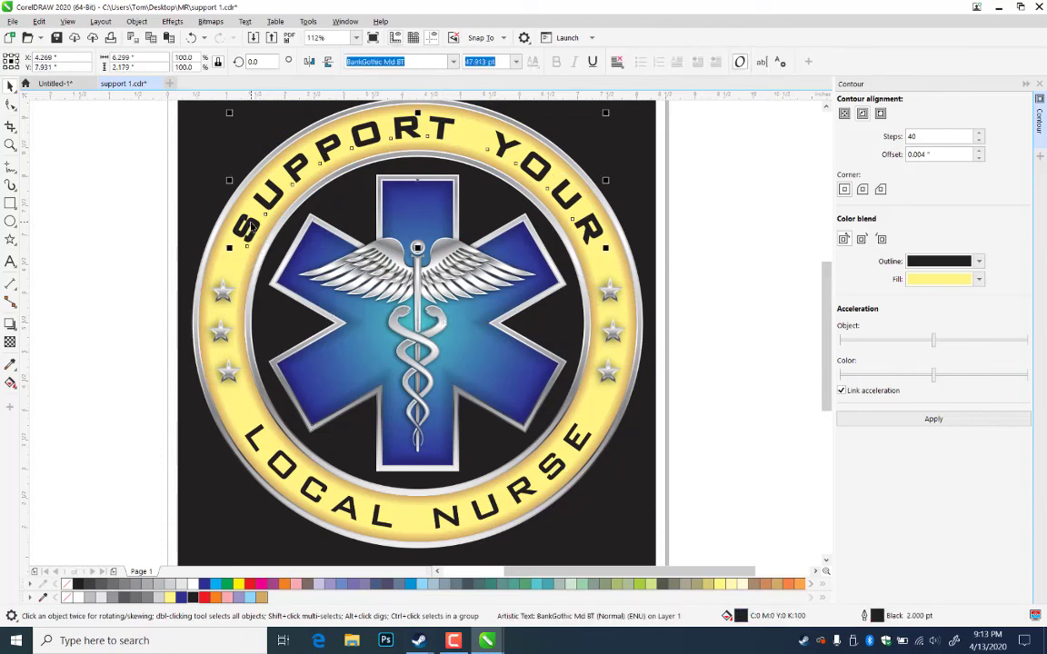
click(694, 399)
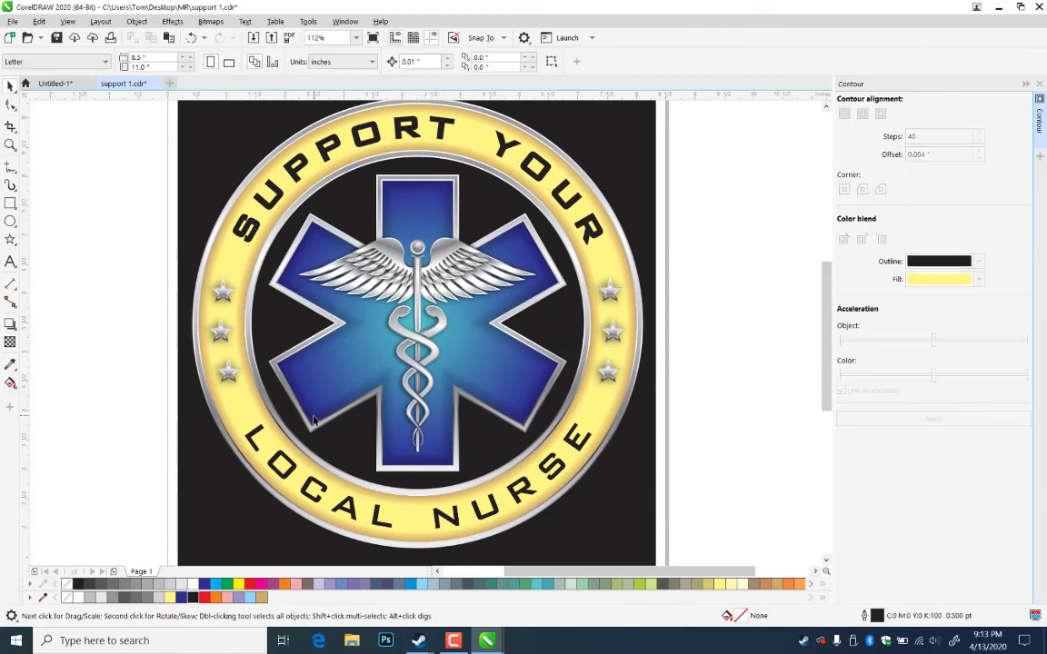
drag(313, 419, 251, 229)
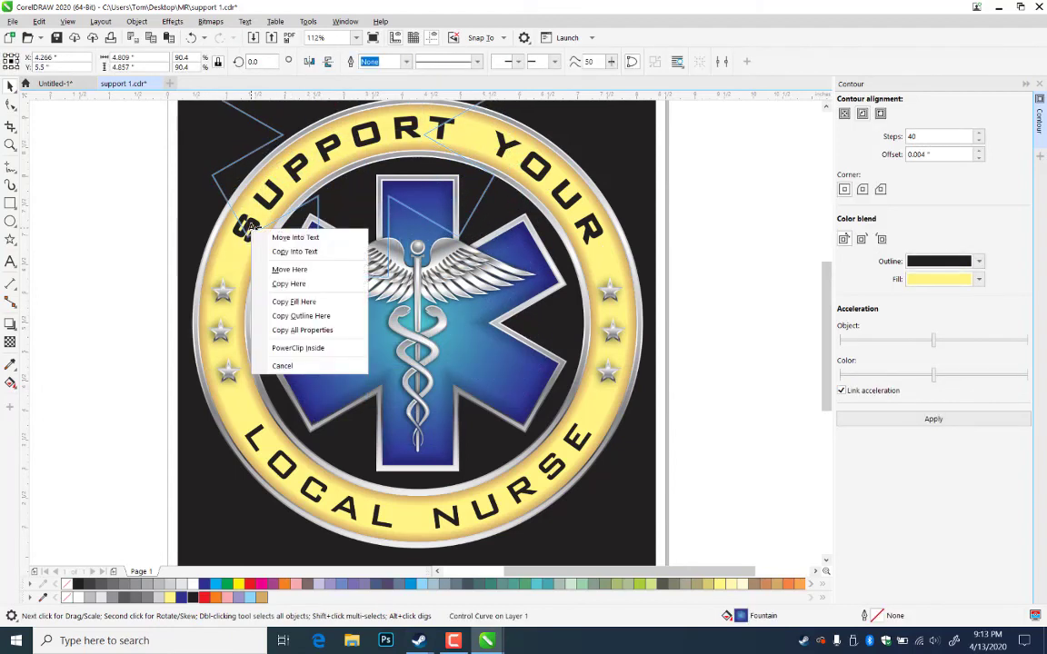
click(303, 302)
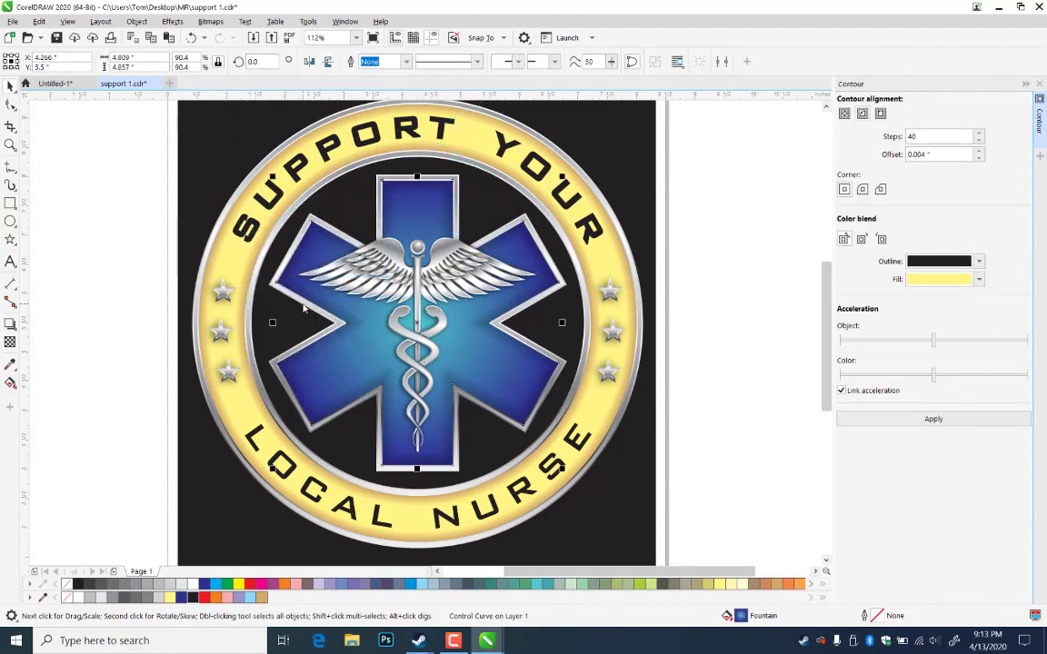
click(715, 199)
click(312, 417)
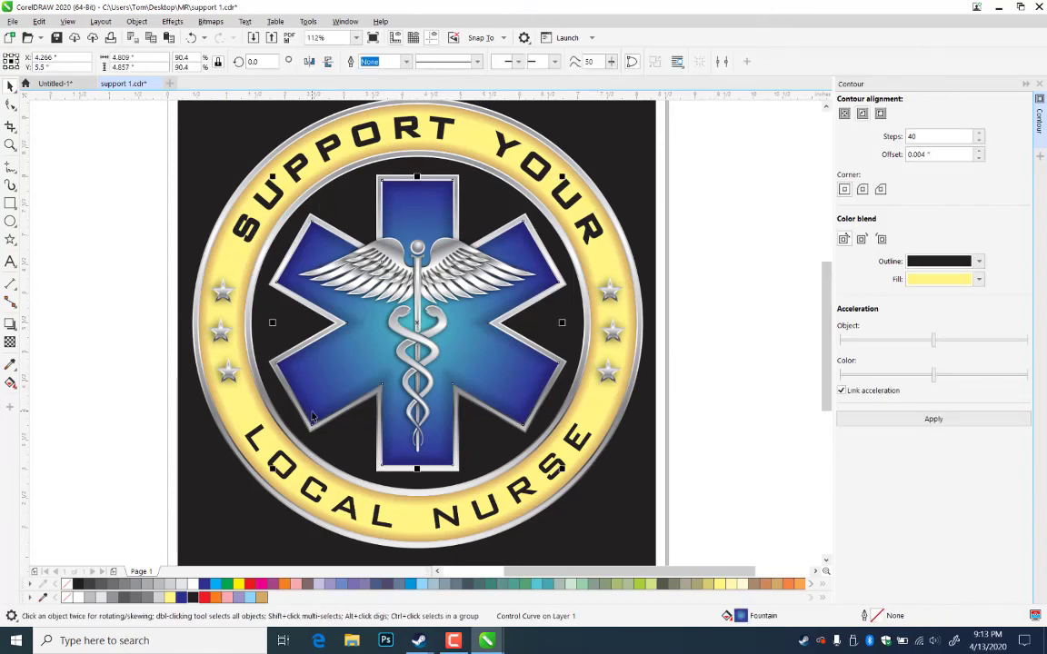
- Draw a test rectangle about 0.63 by 1.28 inches in the empty area beside the page and fill it dark blue
click(10, 202)
drag(72, 257, 117, 338)
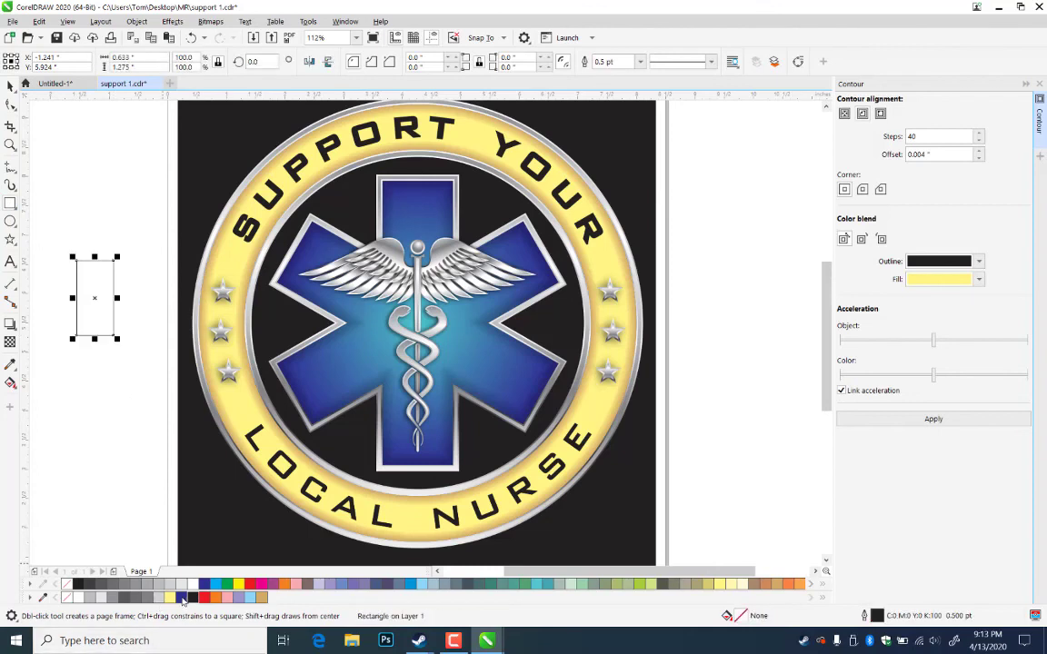
click(180, 597)
click(82, 445)
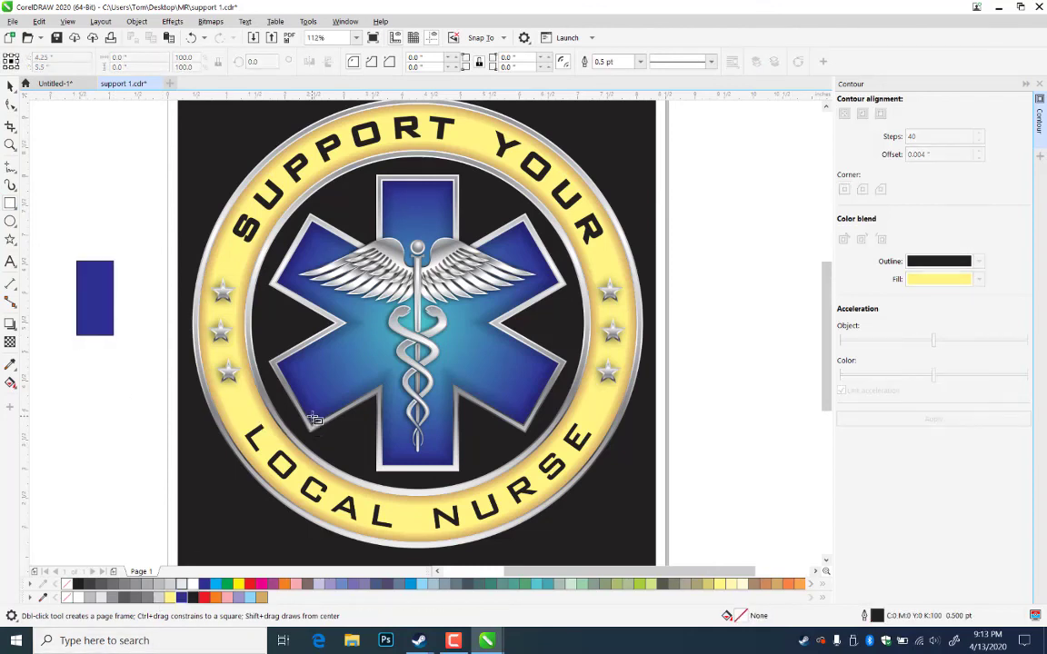
- Try to copy the original cross's gradient fill onto the test rectangle beside the page
click(10, 84)
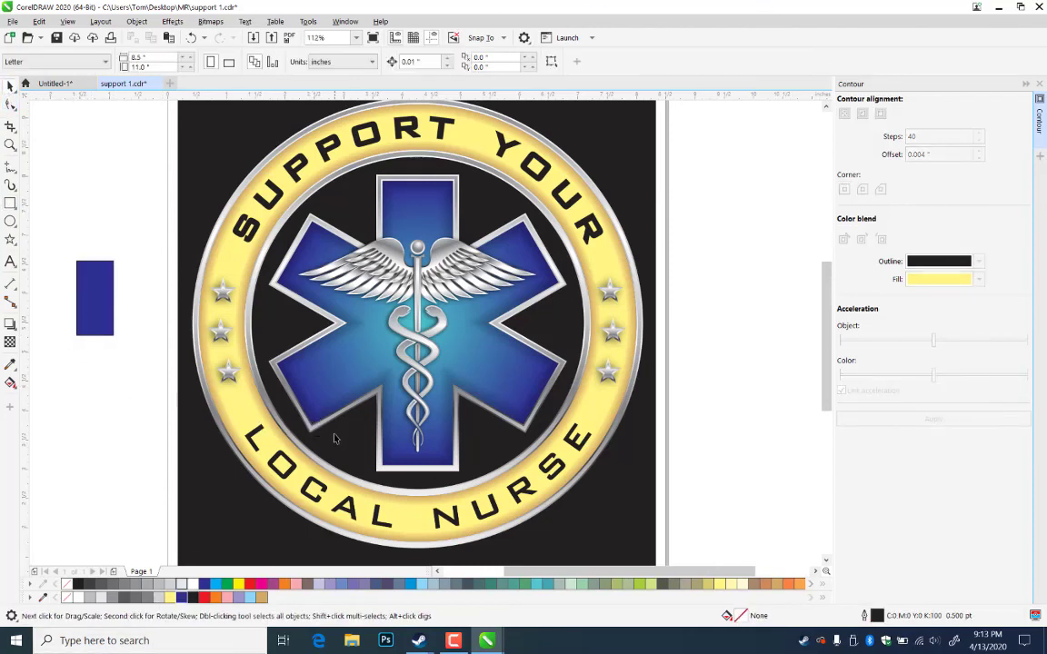
drag(280, 374, 106, 321)
click(151, 361)
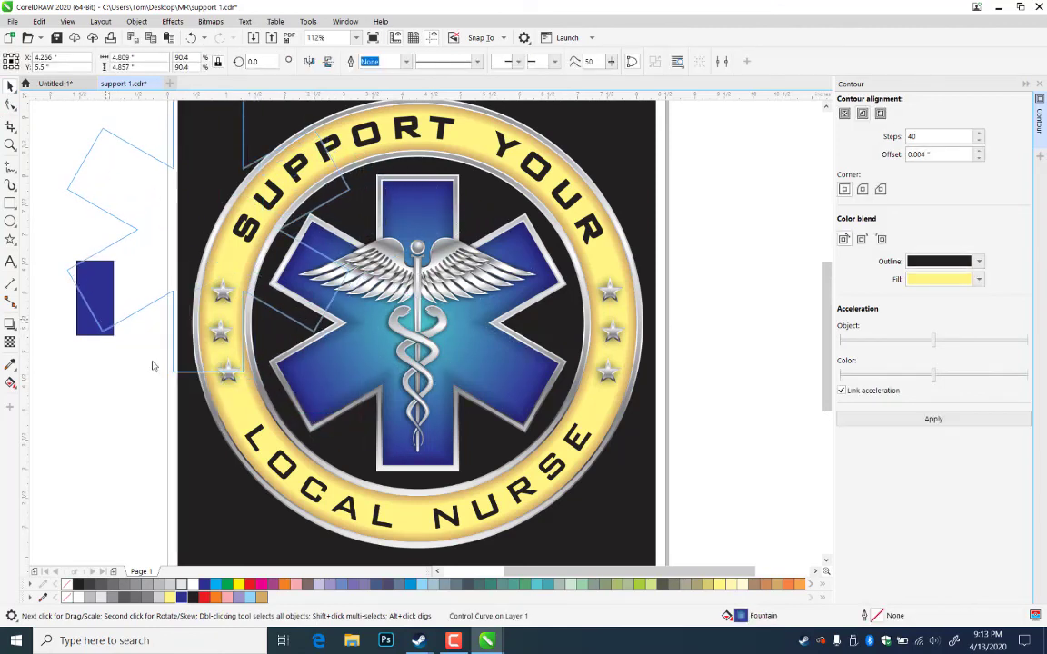
click(112, 296)
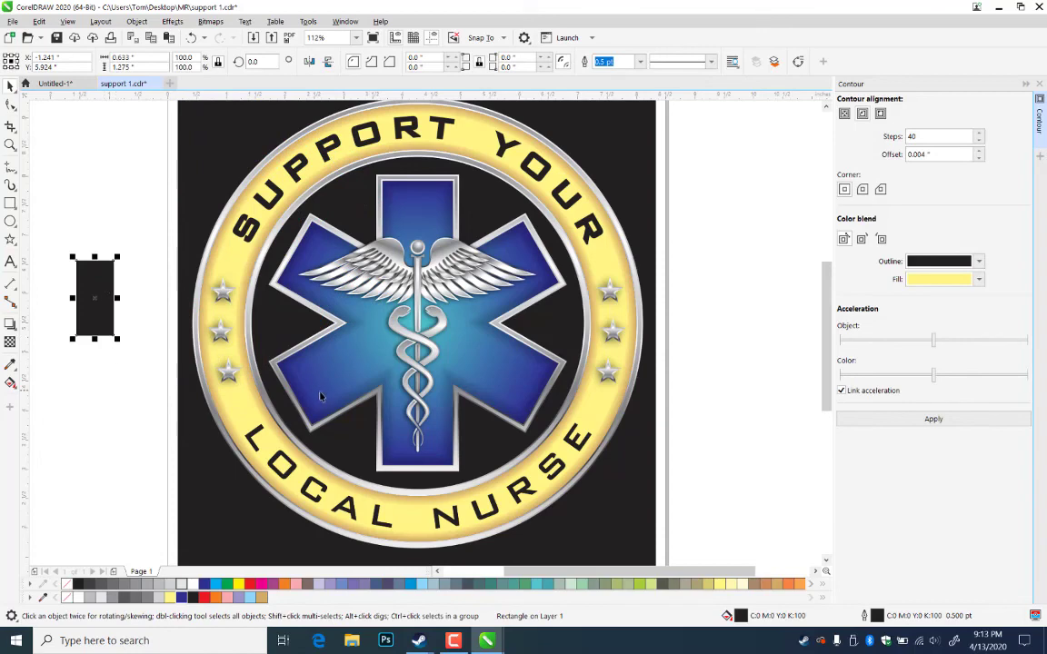
click(130, 478)
- Place a duplicate of the blue gradient cross in the empty area outside the page, beside the test rectangle
drag(329, 405, 53, 333)
right_click(53, 333)
click(271, 463)
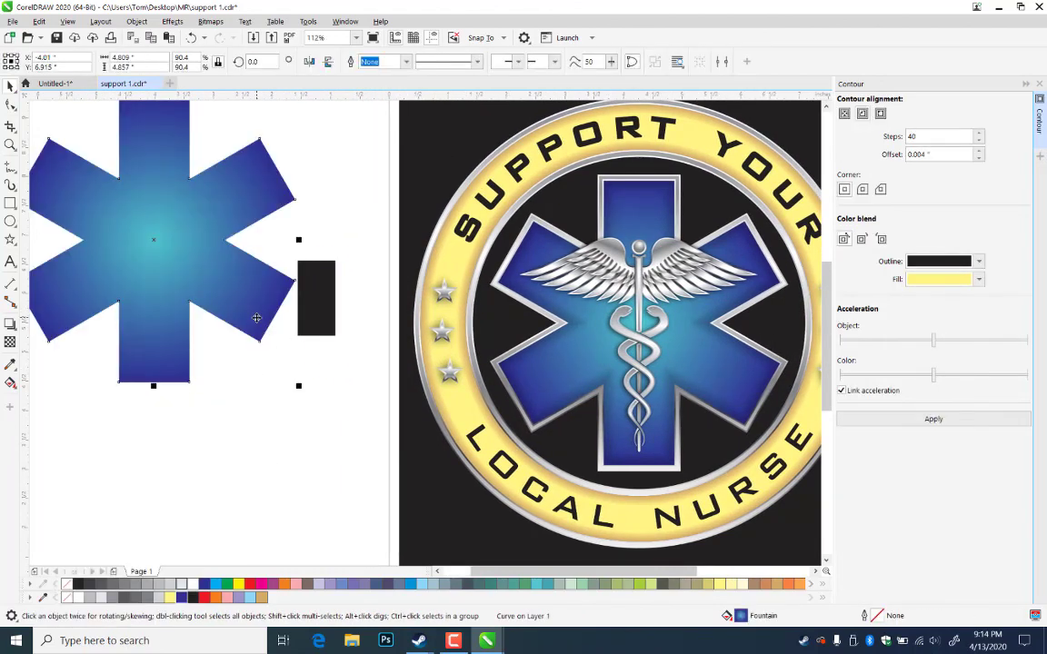
- Copy the duplicate cross's blue gradient fill onto the SUPPORT YOUR text and the test rectangle
drag(256, 317, 500, 190)
right_click(323, 319)
click(362, 357)
click(542, 265)
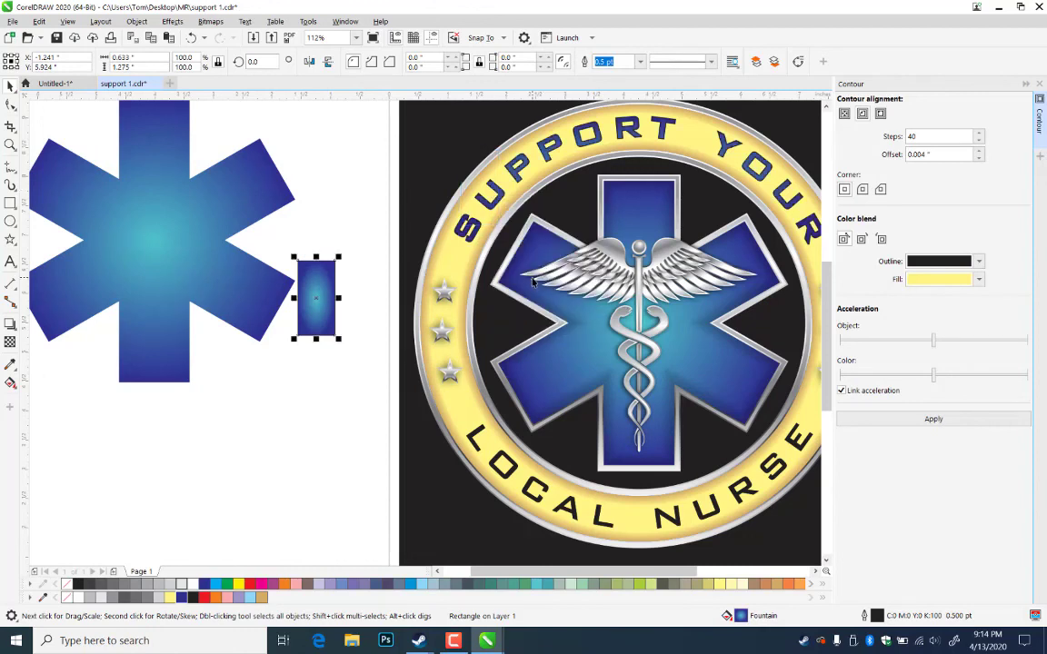
- Delete the test rectangle and the duplicate cross from the area beside the page
click(247, 484)
click(325, 302)
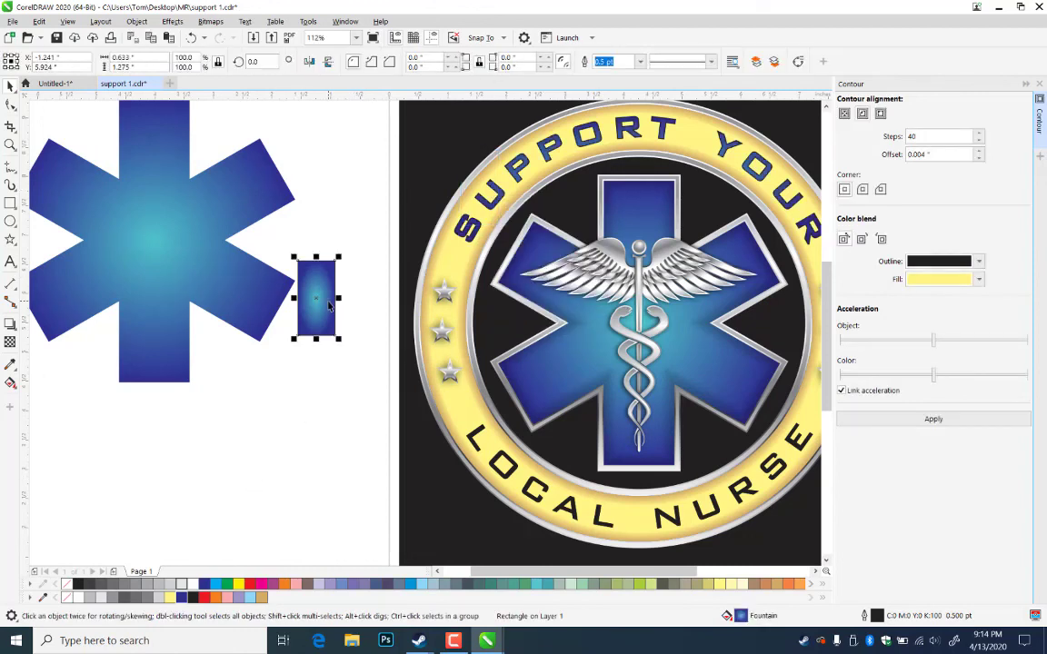
key(Delete)
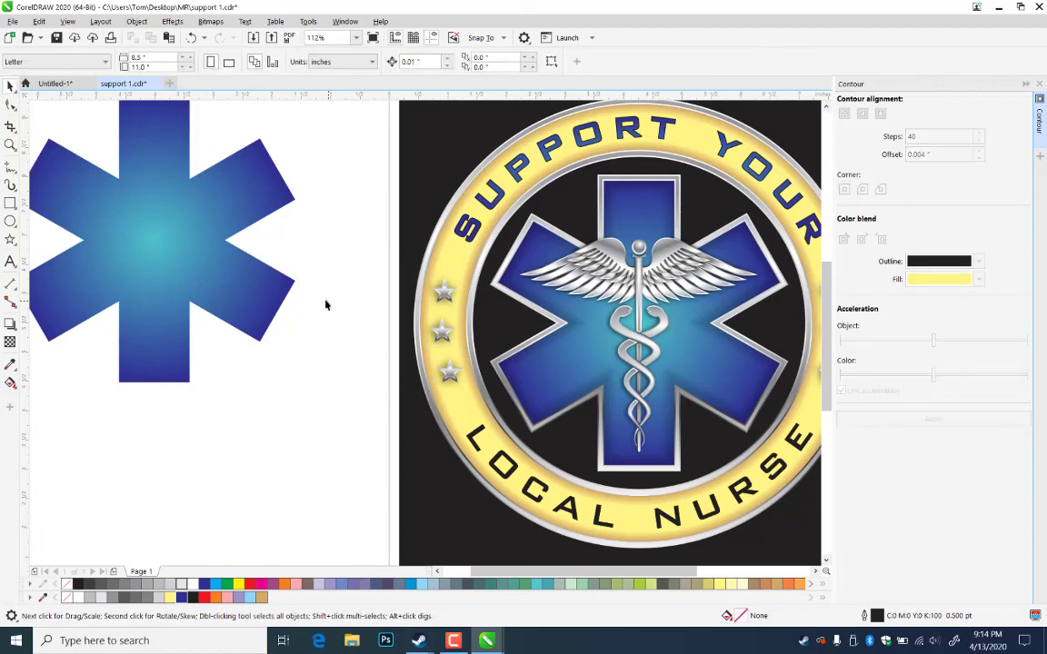
click(226, 273)
key(Delete)
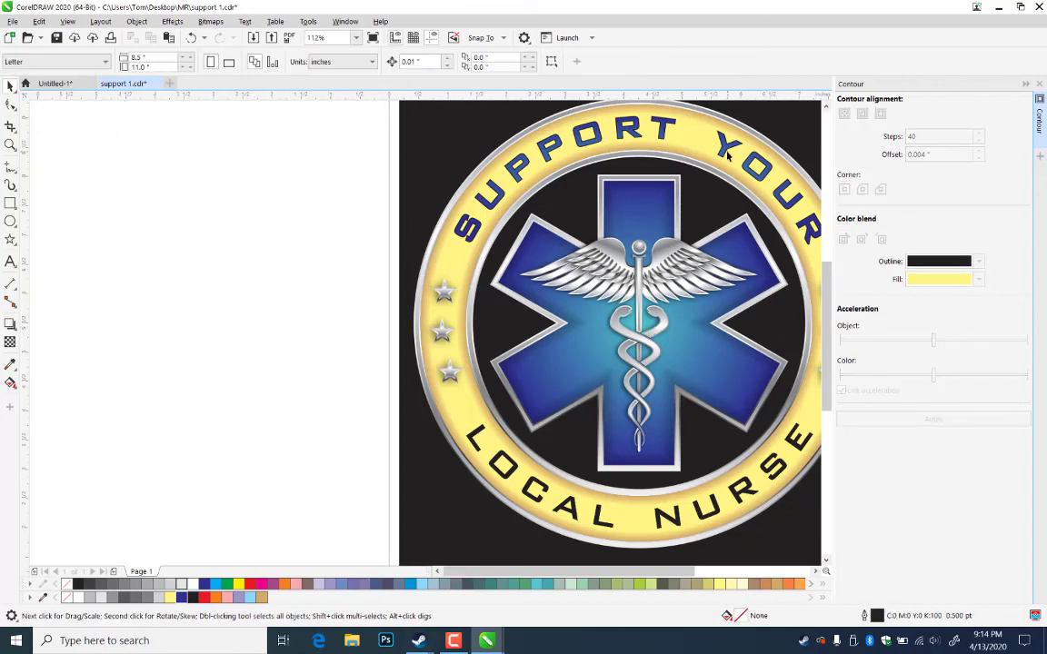
- Copy the blue gradient fill from the SUPPORT YOUR text onto the LOCAL NURSE text and clear the selection
drag(727, 157, 701, 370)
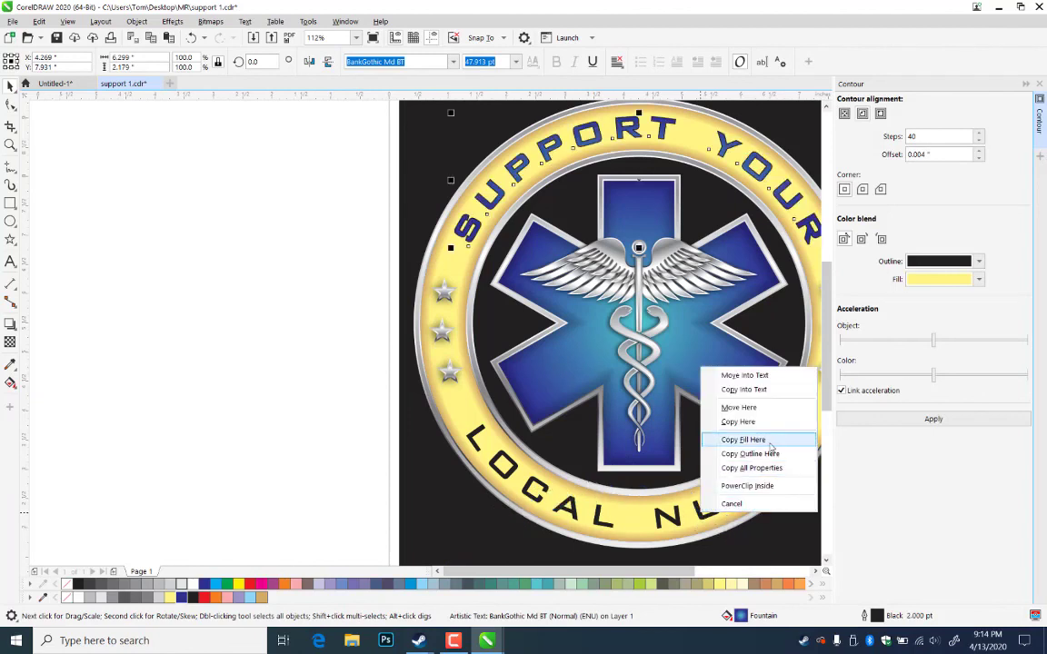
click(770, 444)
click(194, 425)
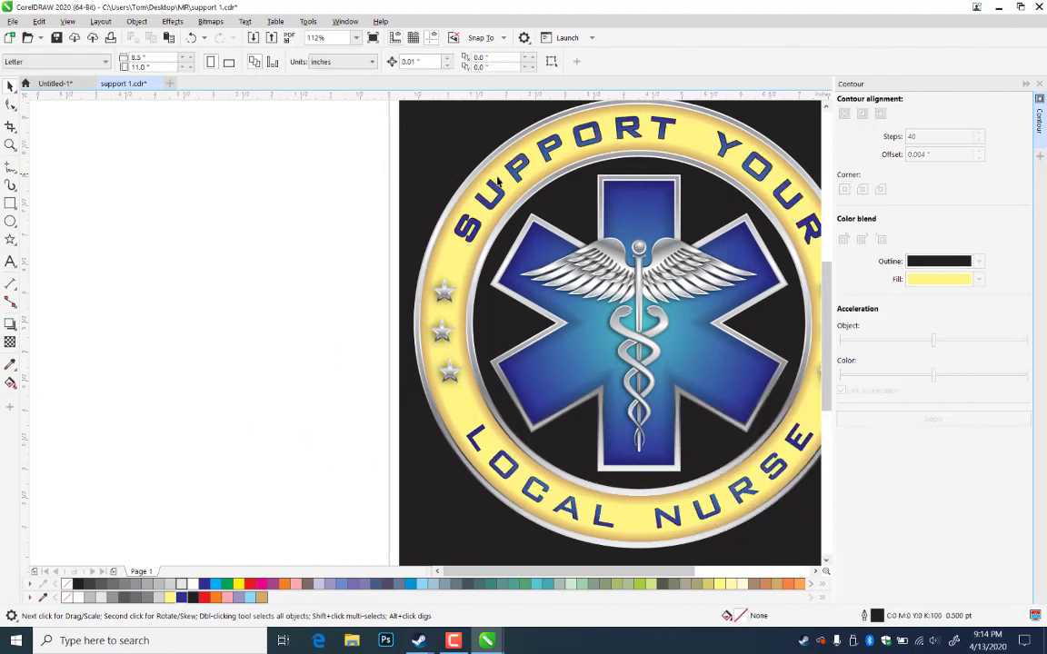
- Place a black-filled copy of the SUPPORT YOUR text slightly offset behind the blue gradient lettering as a shadow
drag(515, 179, 530, 477)
click(544, 563)
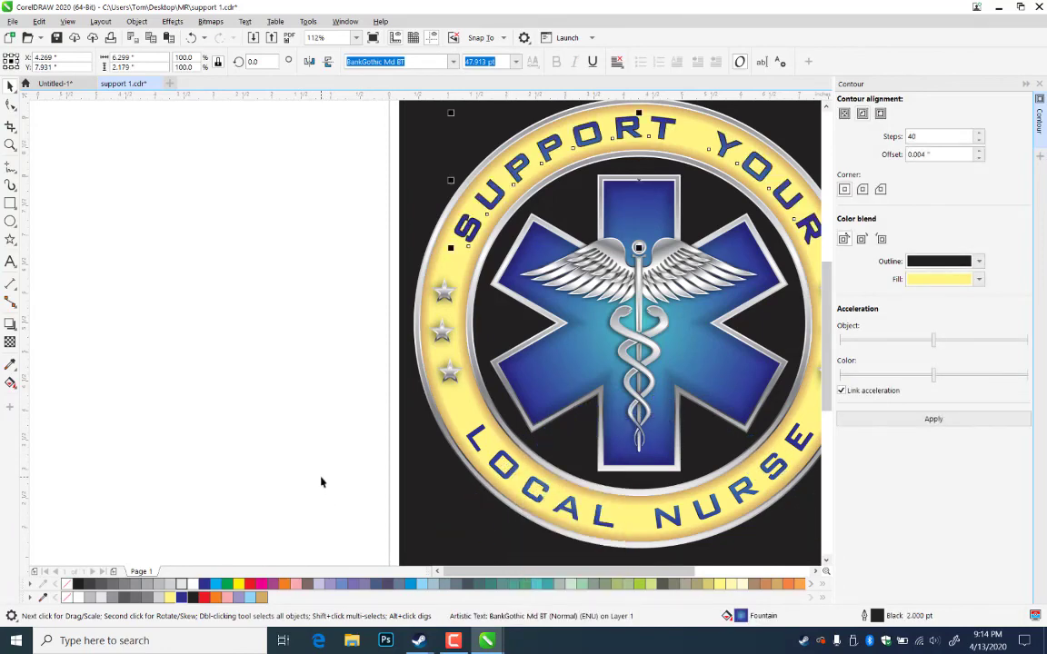
click(280, 463)
drag(762, 486, 587, 462)
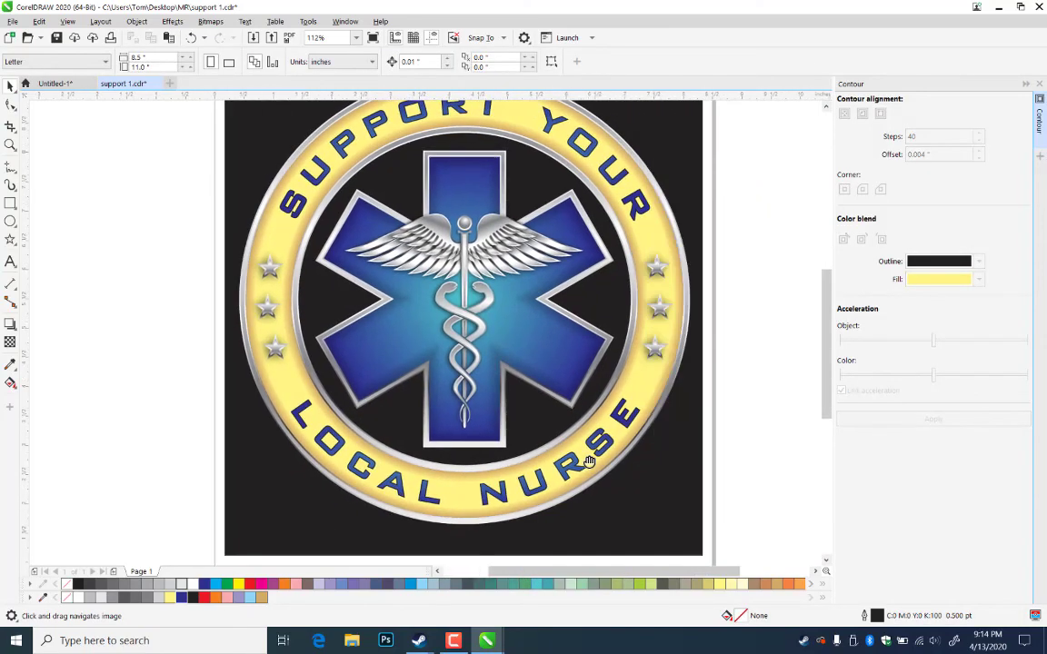
click(621, 183)
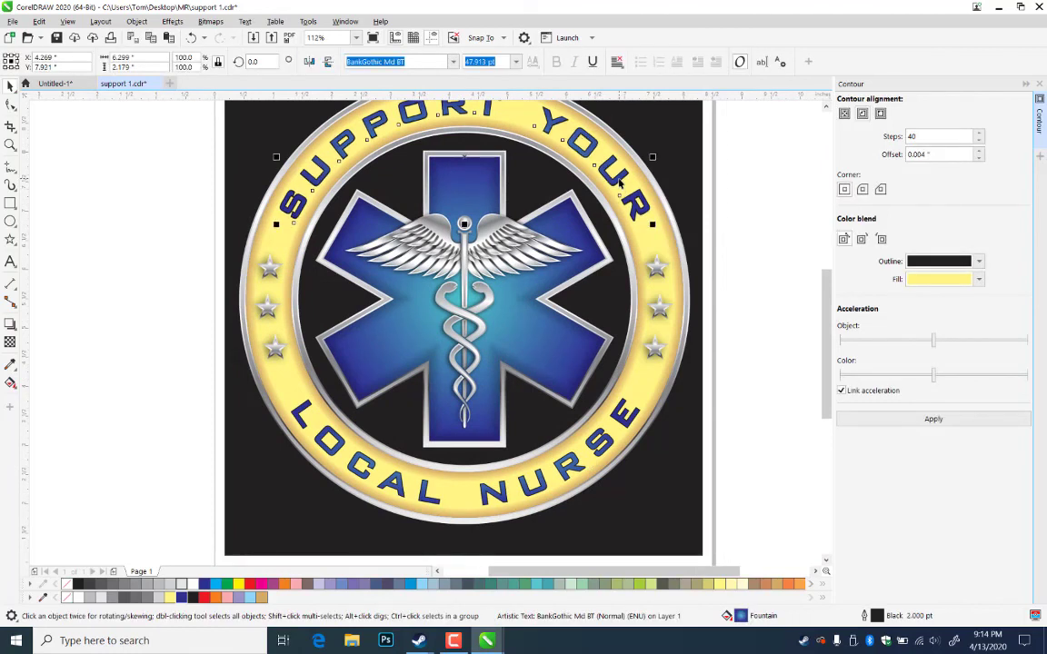
click(193, 599)
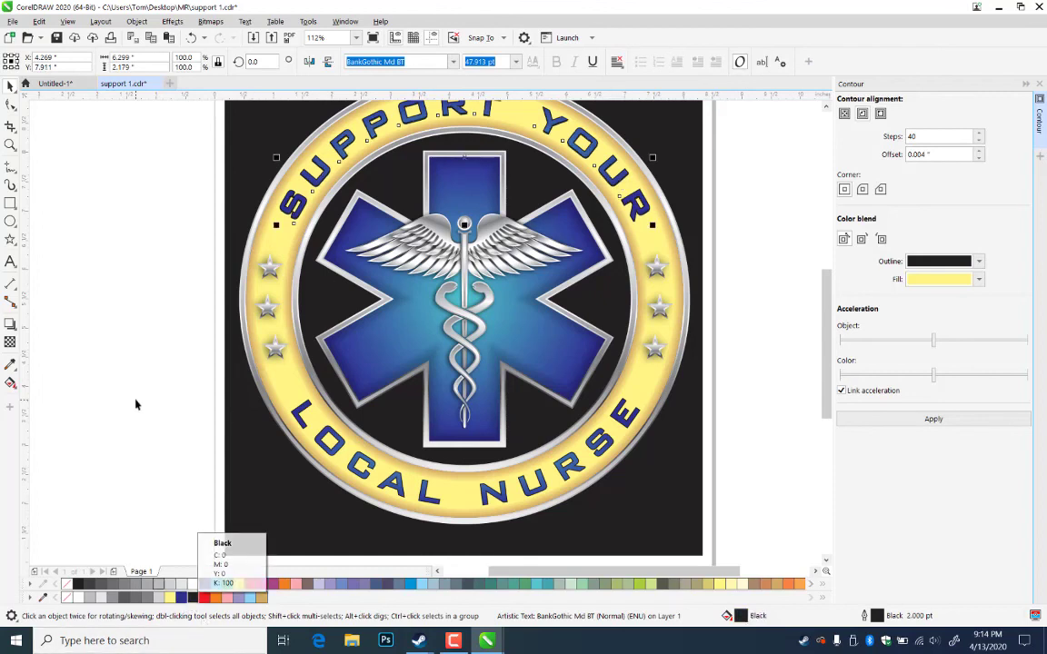
click(128, 345)
- Add a black-filled shadow copy behind the LOCAL NURSE text and select each lettering line together with its copy
click(486, 493)
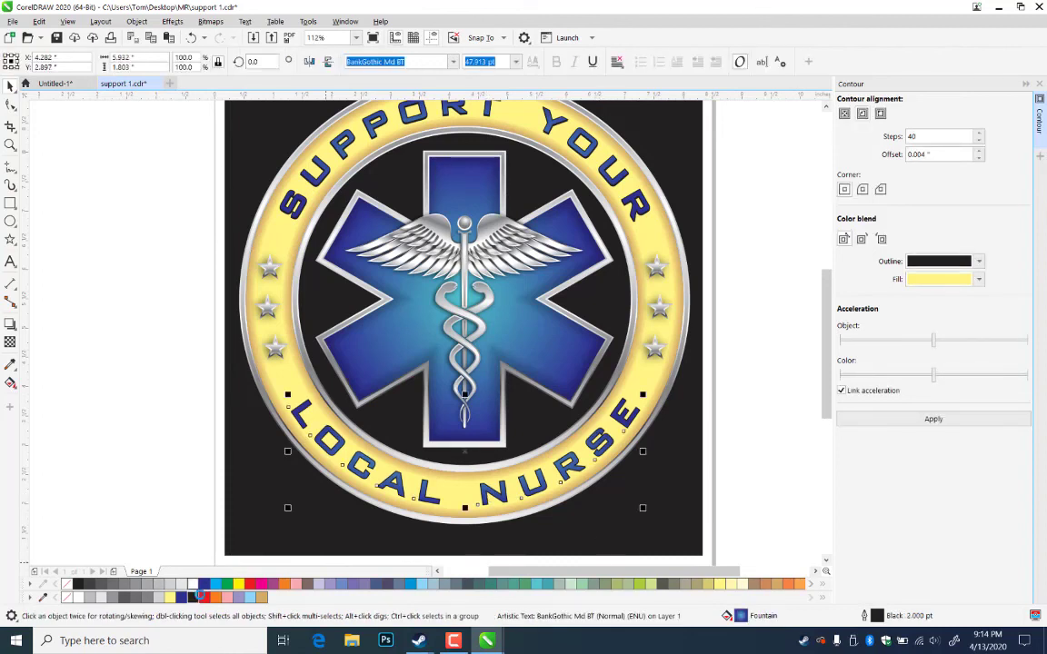
click(194, 597)
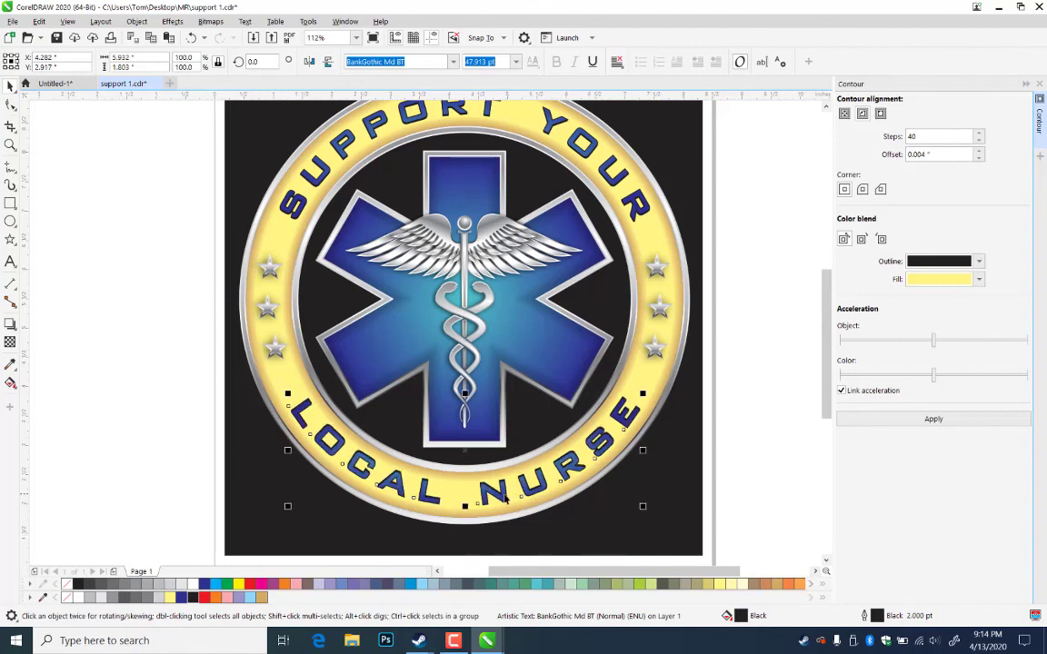
shift+click(502, 499)
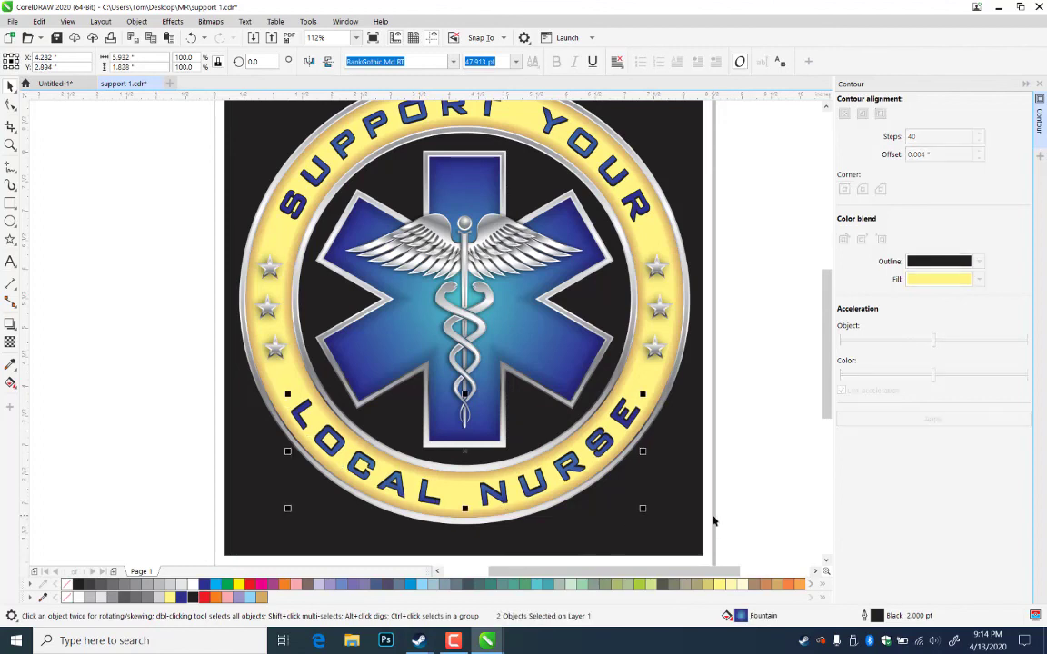
click(551, 138)
shift+click(549, 136)
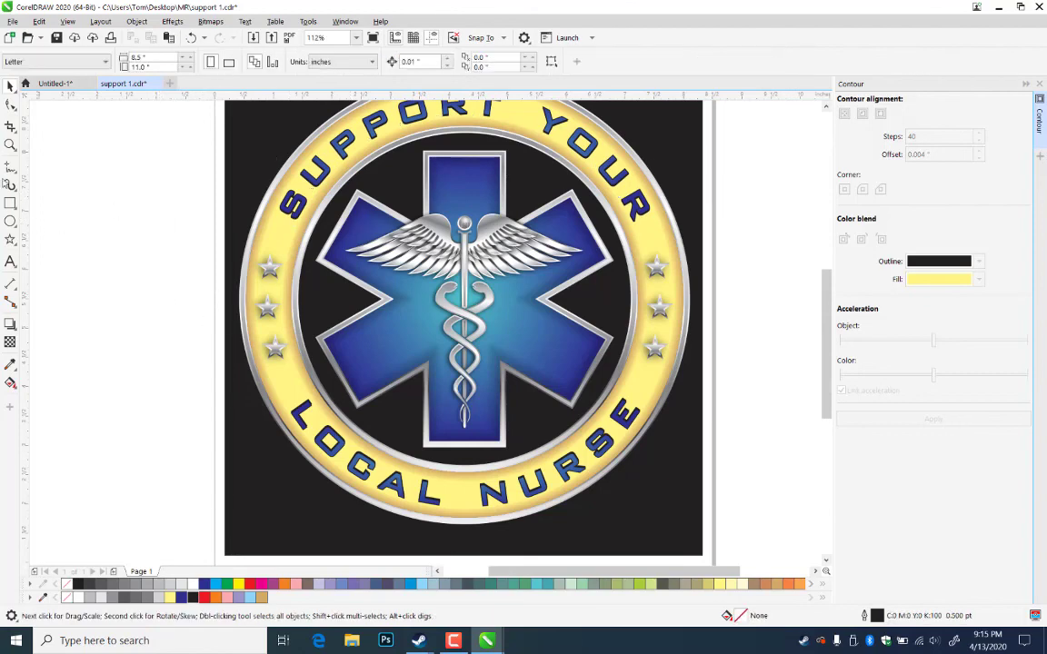
- Try to apply a black outline to the contoured yellow ring, and undo it
click(10, 145)
drag(172, 205, 367, 386)
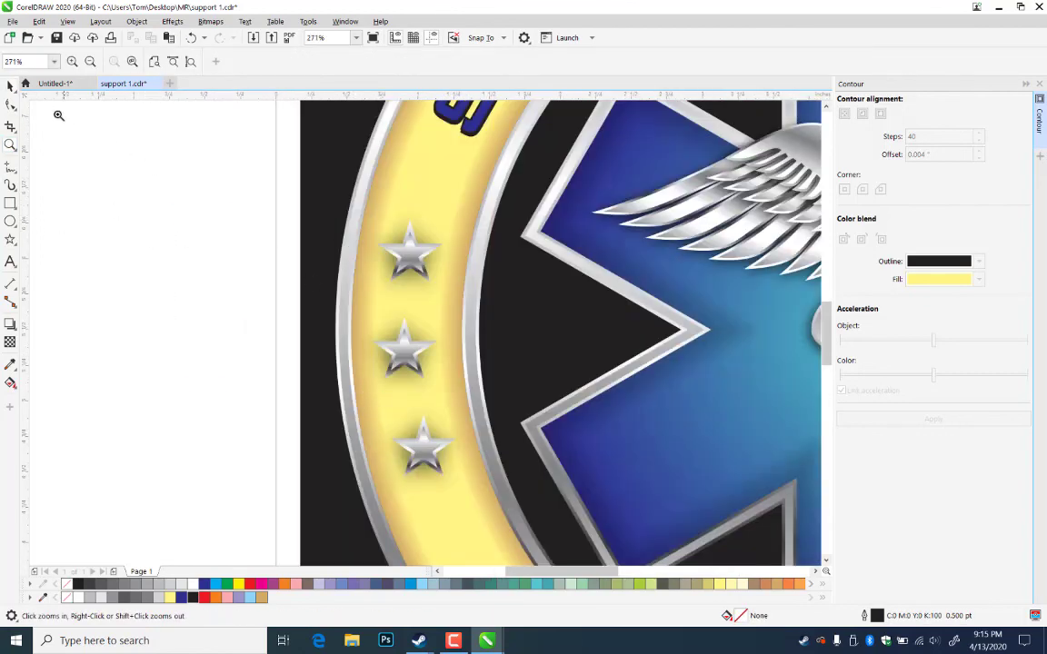
click(10, 85)
click(453, 547)
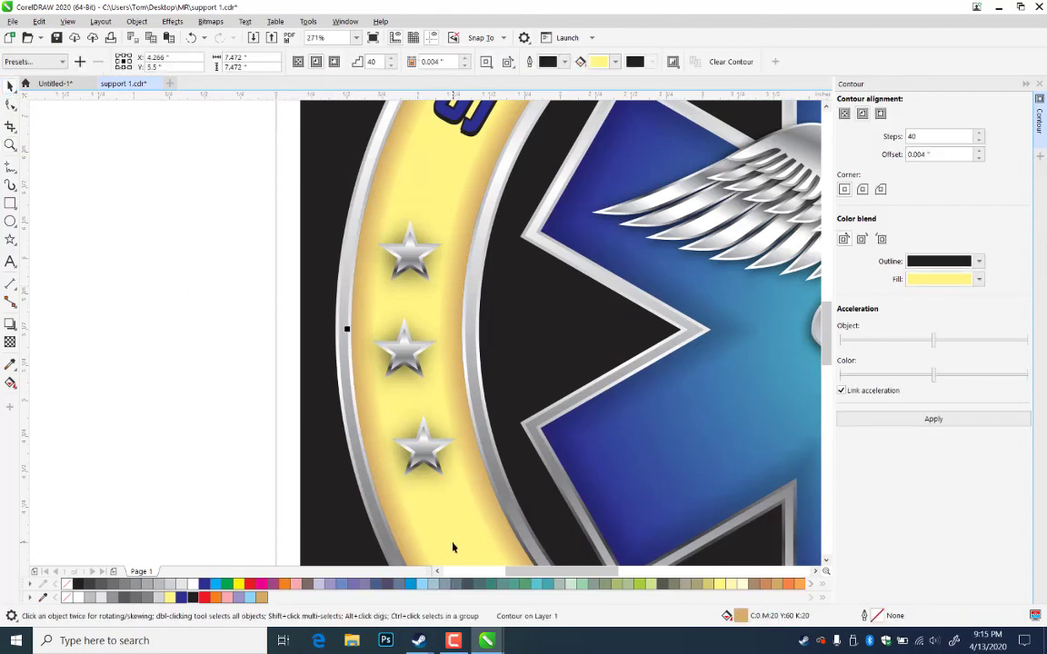
right_click(193, 598)
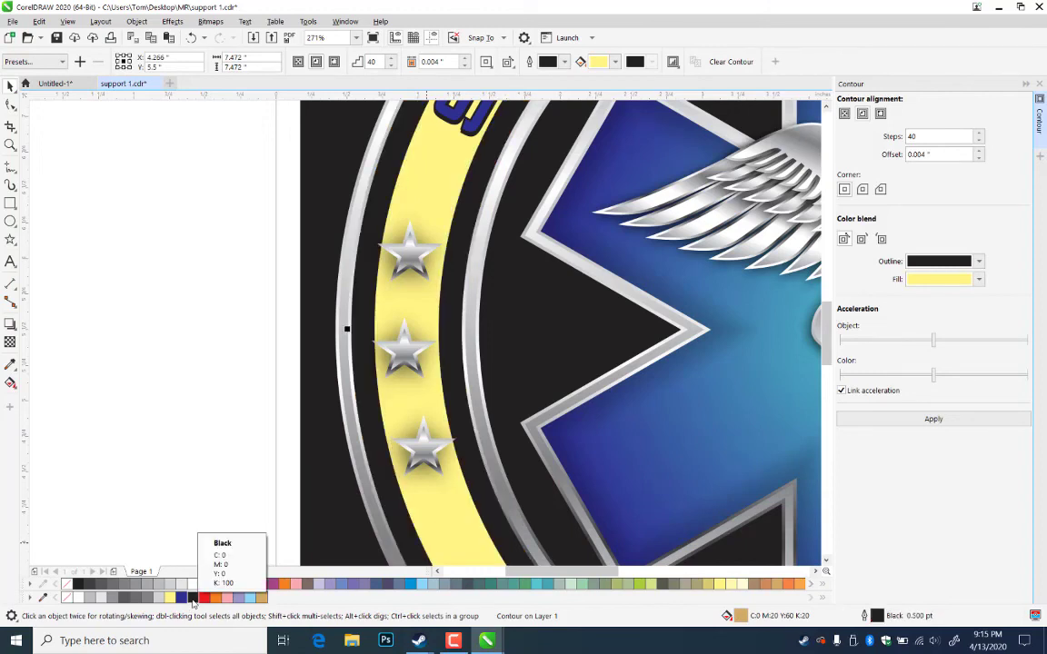
click(449, 498)
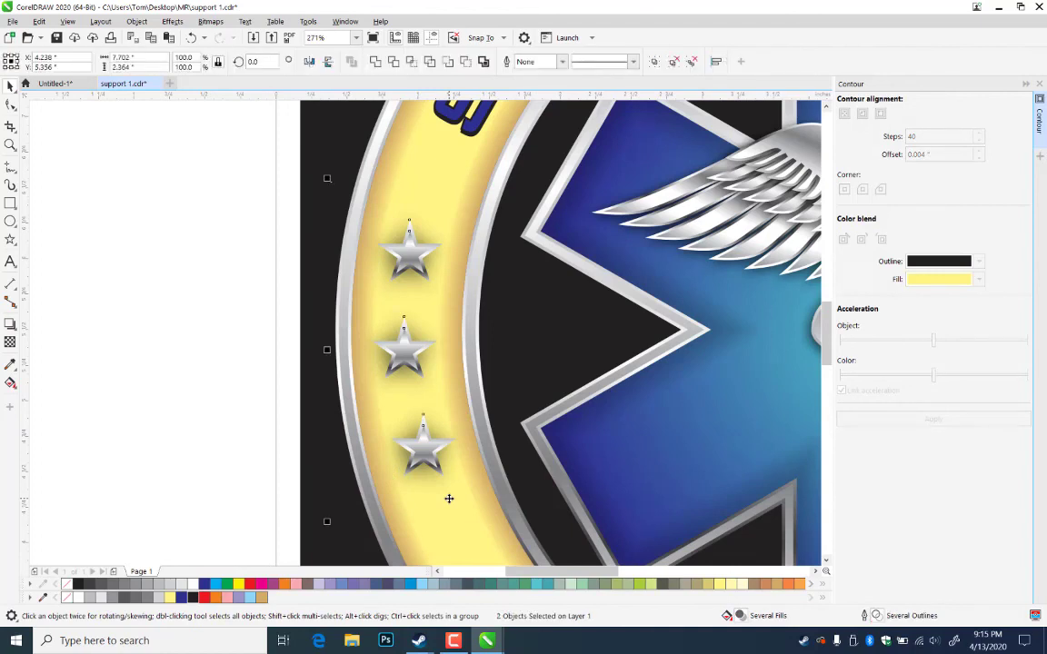
click(439, 533)
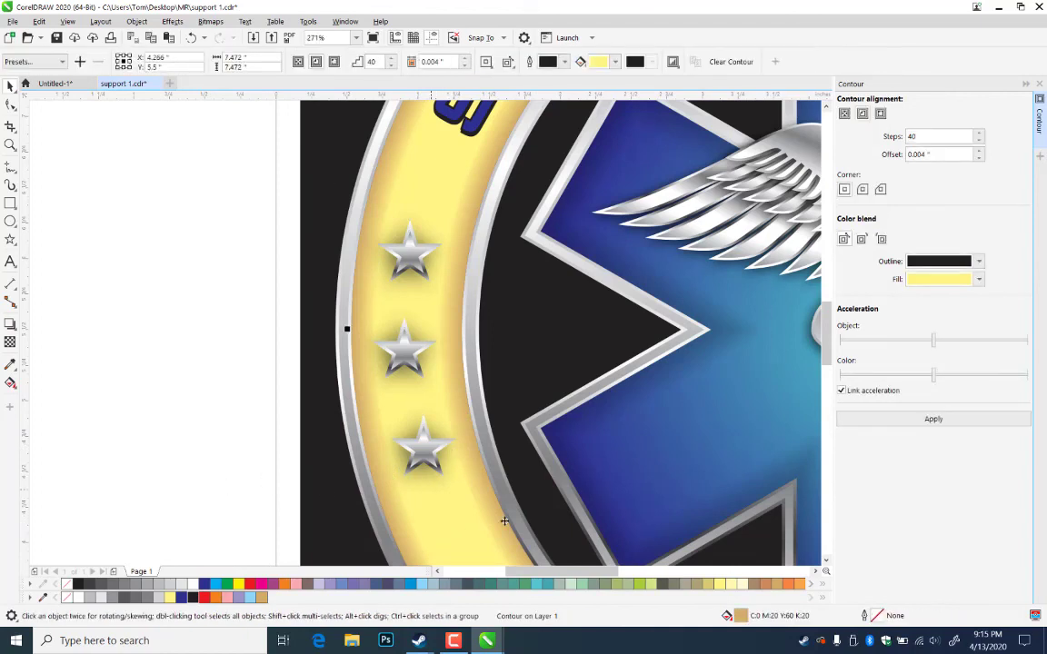
click(544, 483)
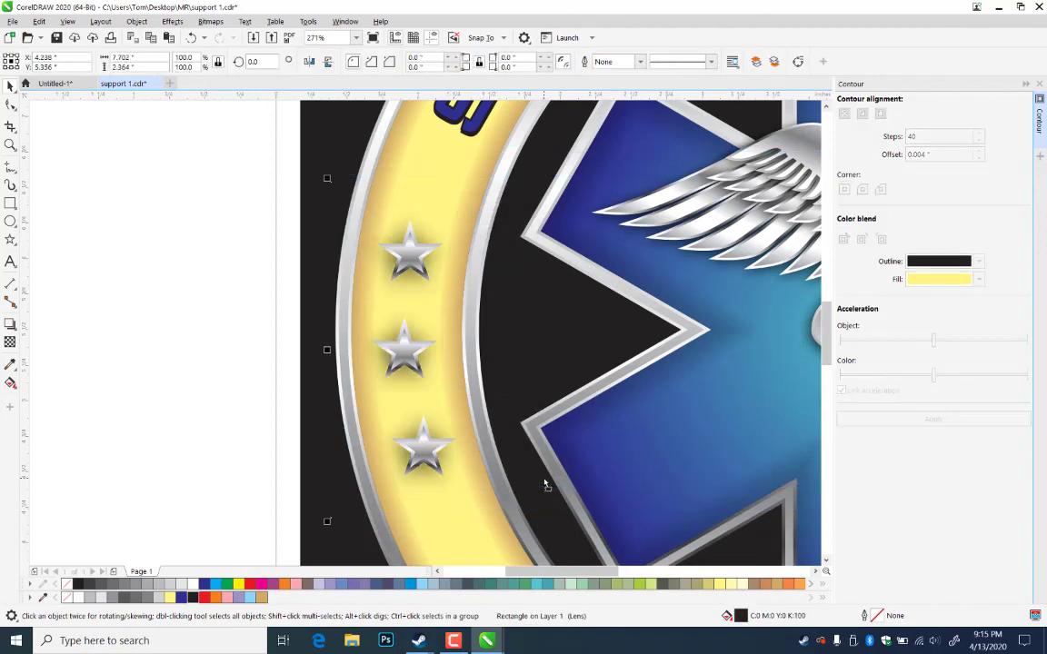
click(230, 473)
click(410, 428)
click(218, 496)
- Break the yellow ring's contour apart and flip both resulting pieces horizontally into the empty area beside the page
click(434, 561)
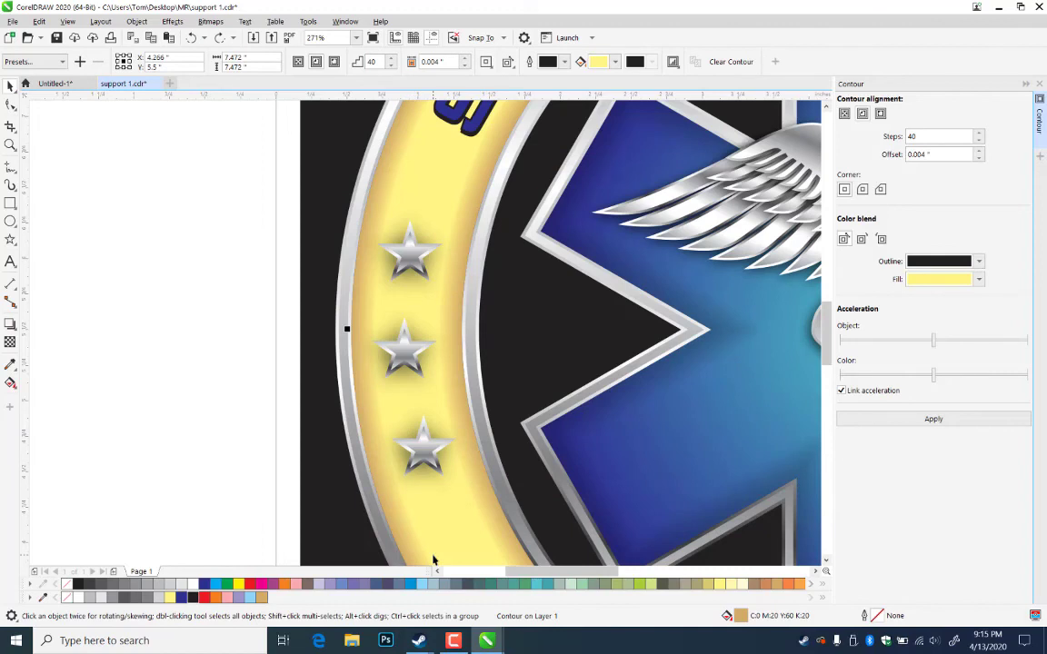
key(ctrl+k)
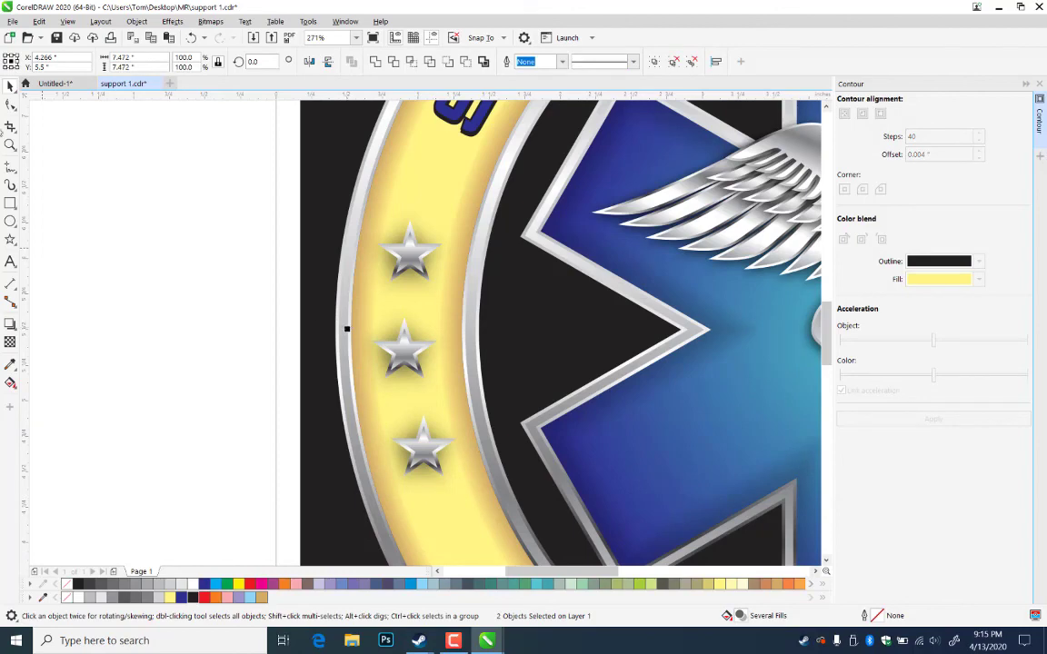
click(10, 145)
right_click(443, 367)
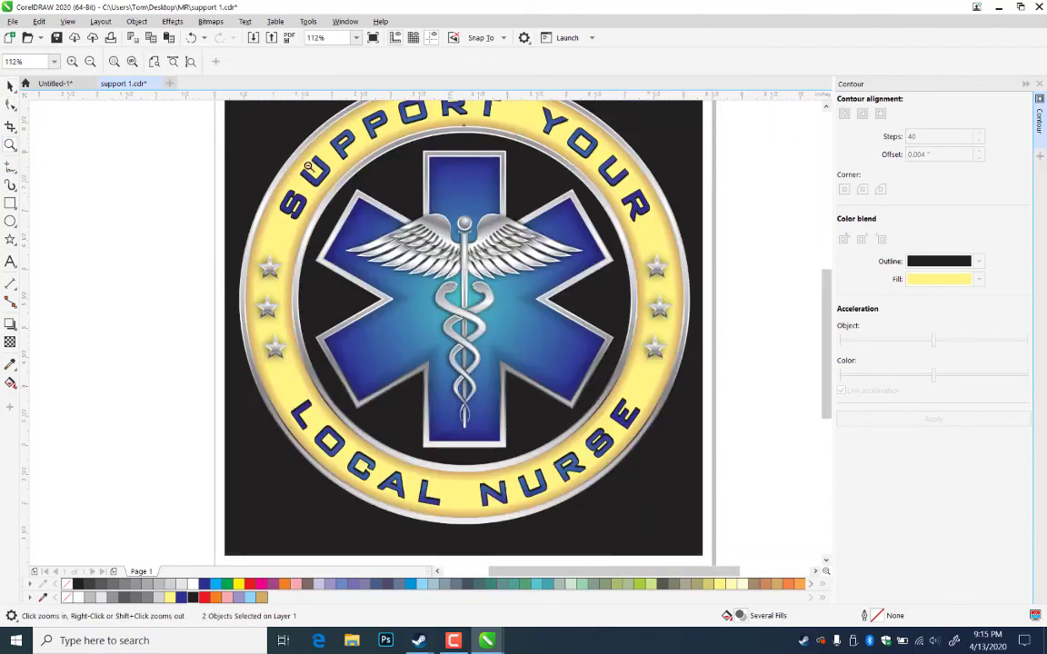
click(9, 88)
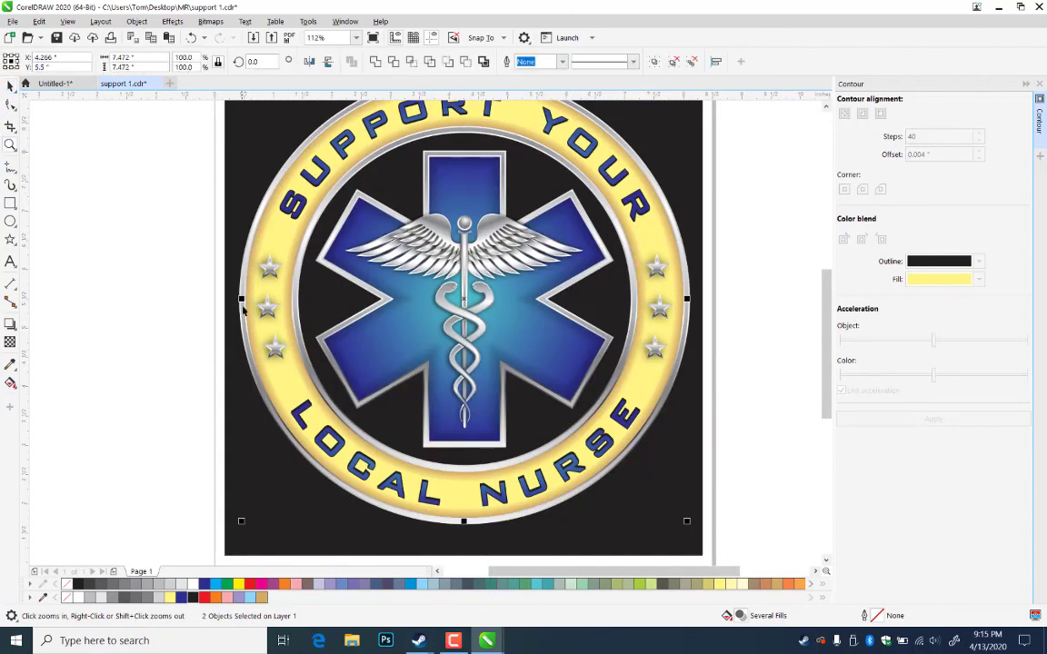
drag(239, 300, 792, 323)
click(751, 509)
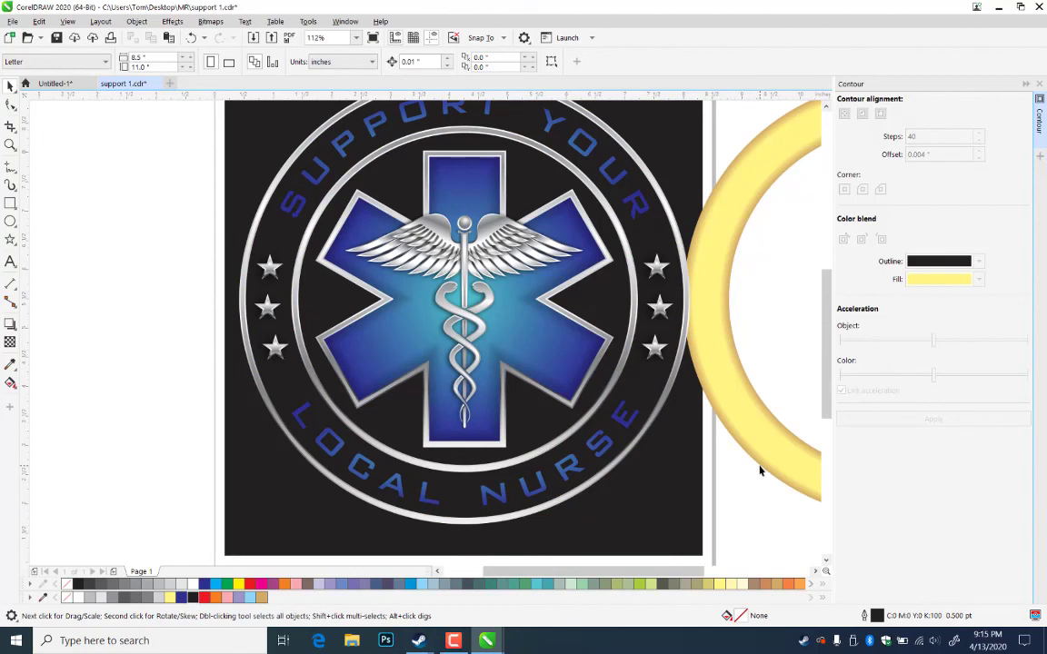
- Give the outermost curve in the separated contour group a 3 pt black outline that scales with the object
click(760, 470)
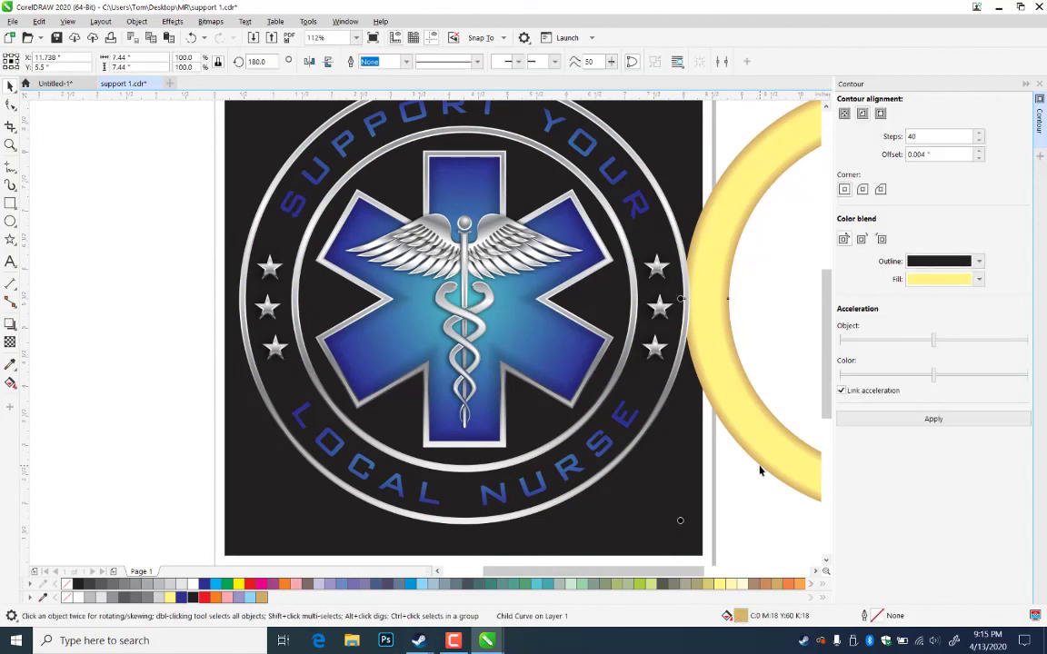
double_click(877, 617)
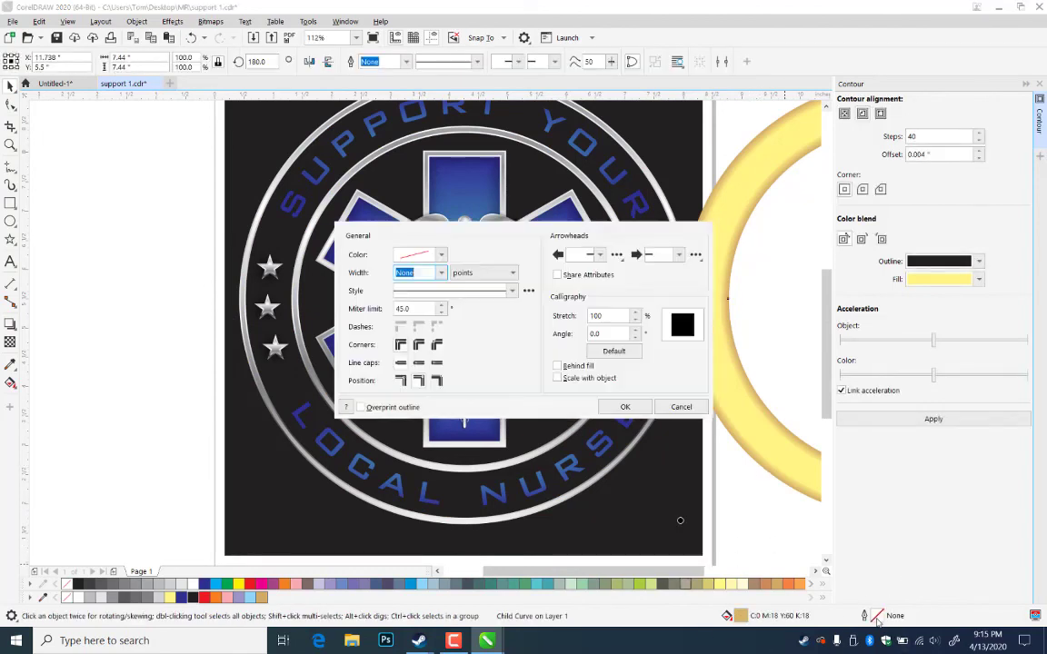
click(441, 255)
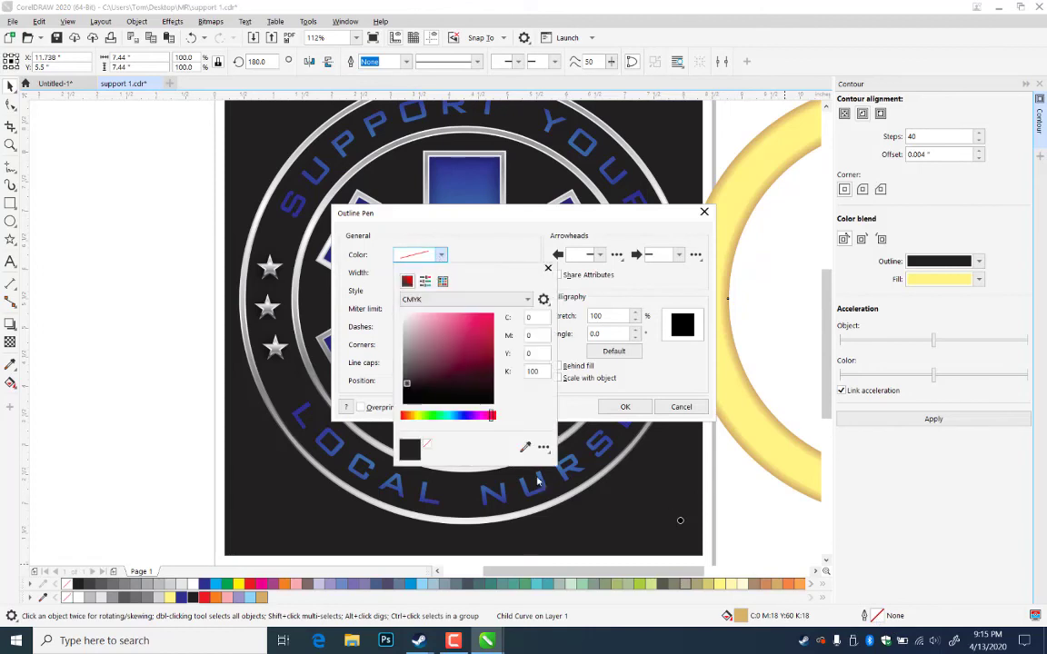
click(525, 447)
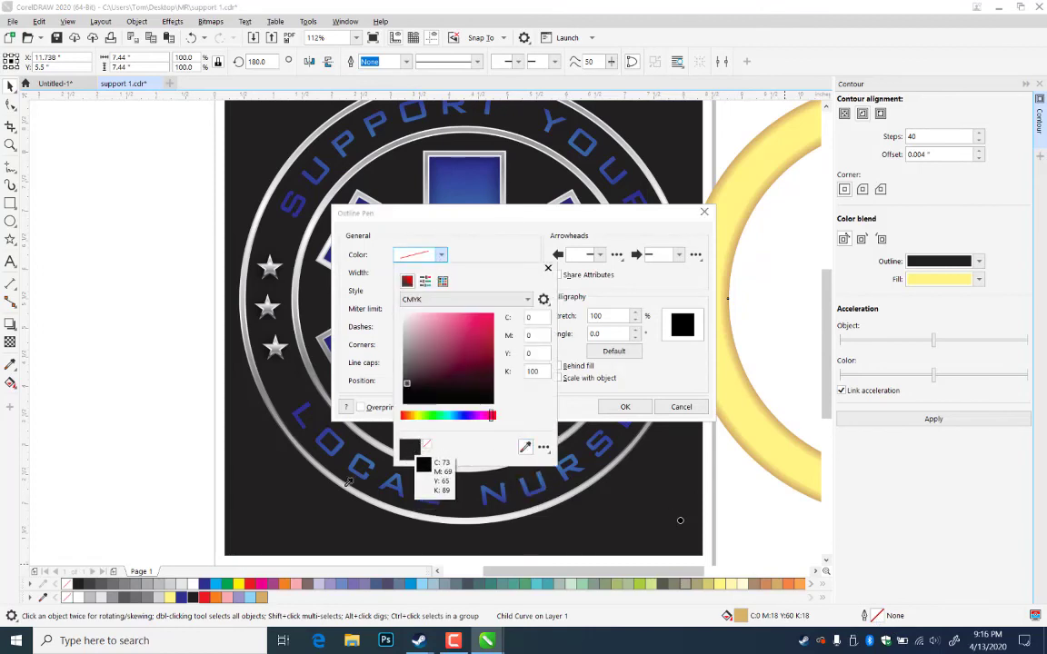
click(192, 598)
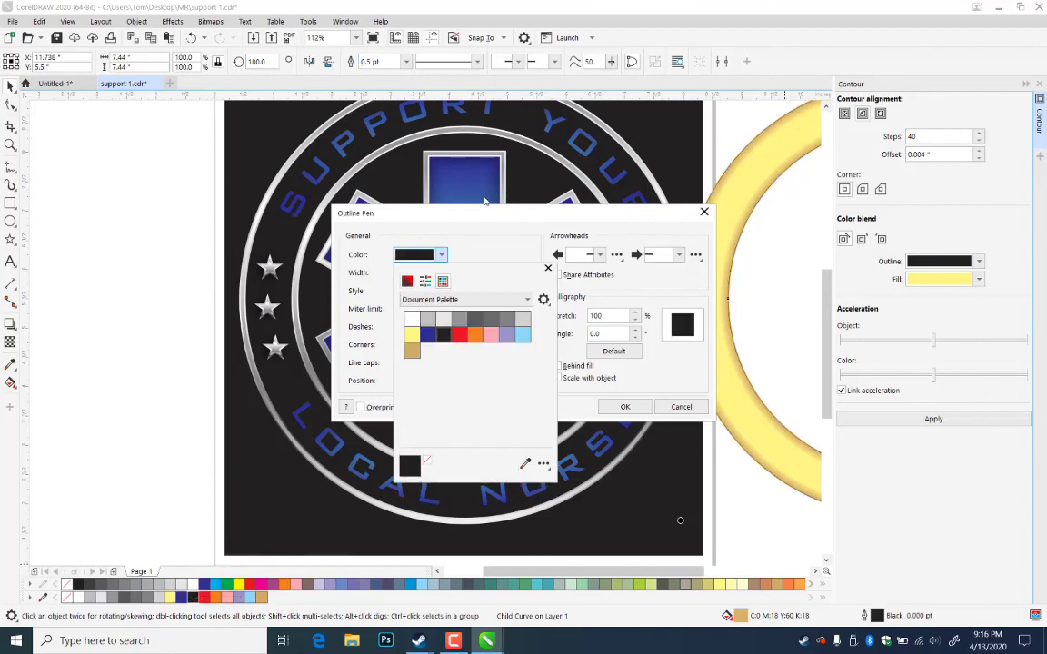
click(486, 218)
click(441, 272)
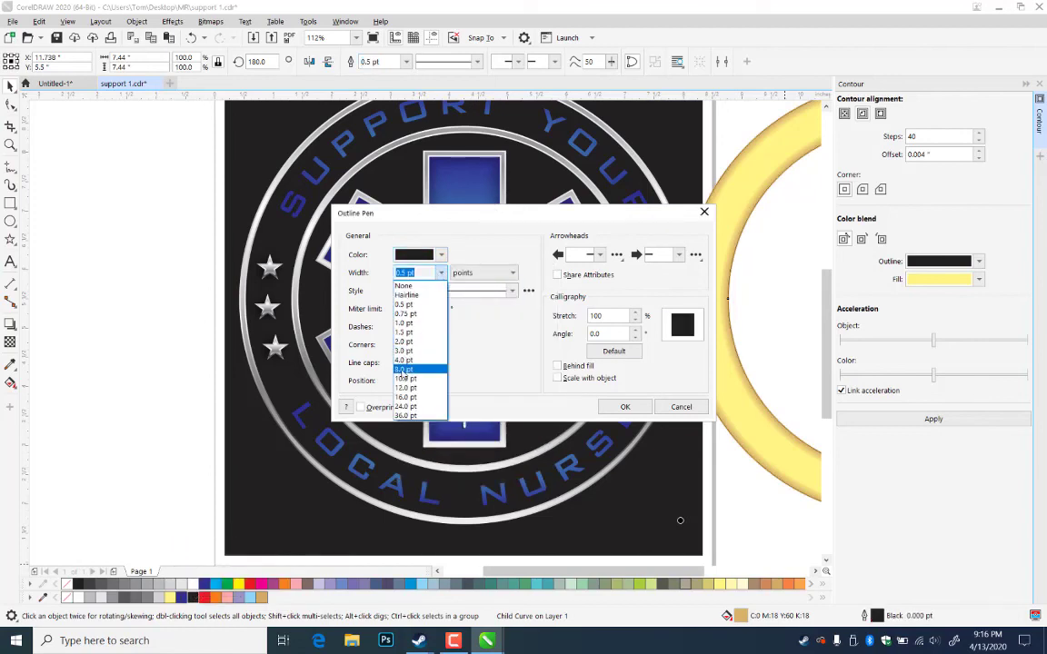
click(404, 360)
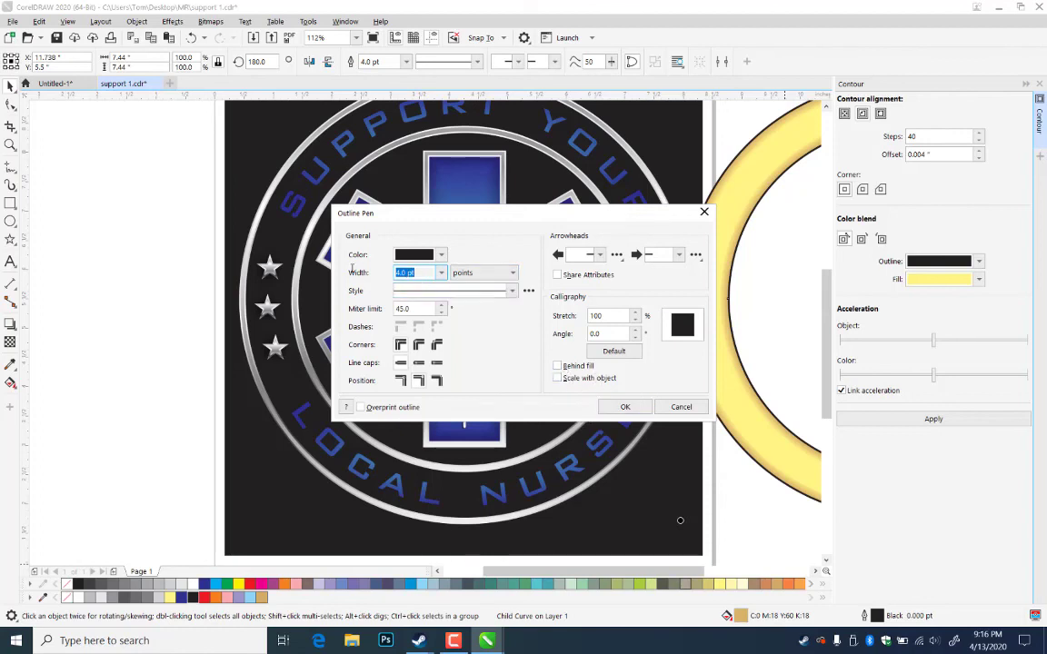
text(3)
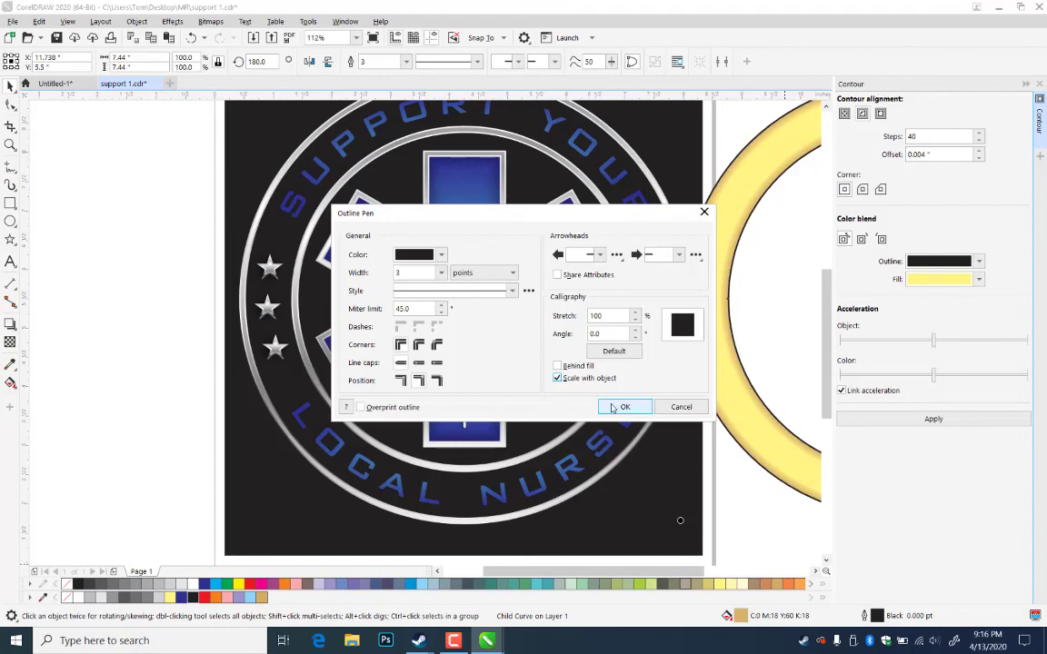
click(626, 406)
click(792, 514)
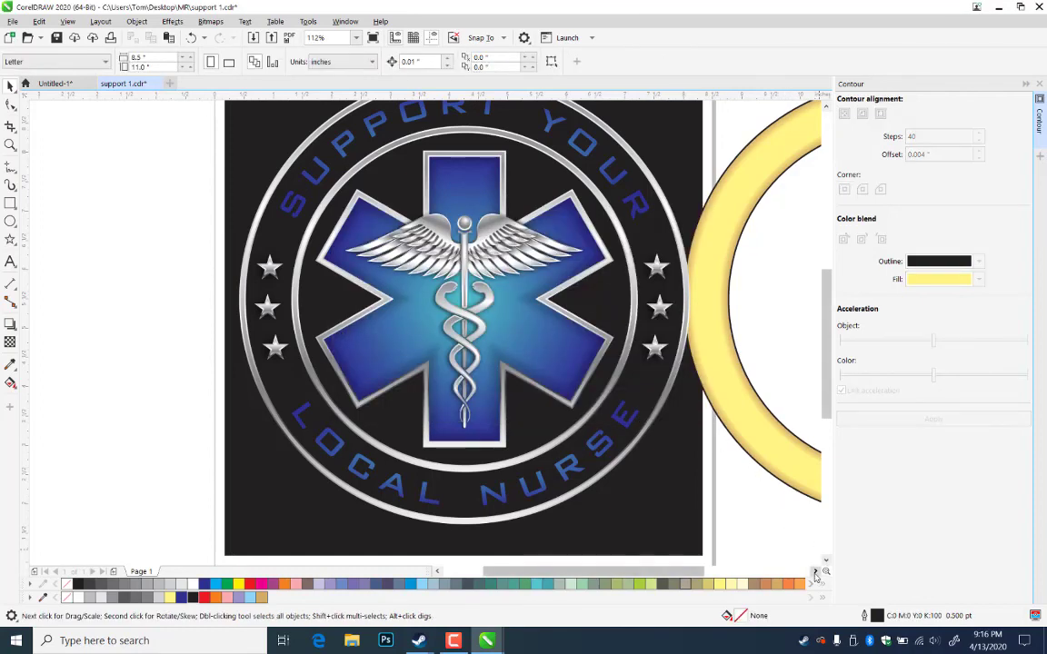
- Flip the outlined contour group and the gold base ring back onto the emblem and clear the selection
click(815, 571)
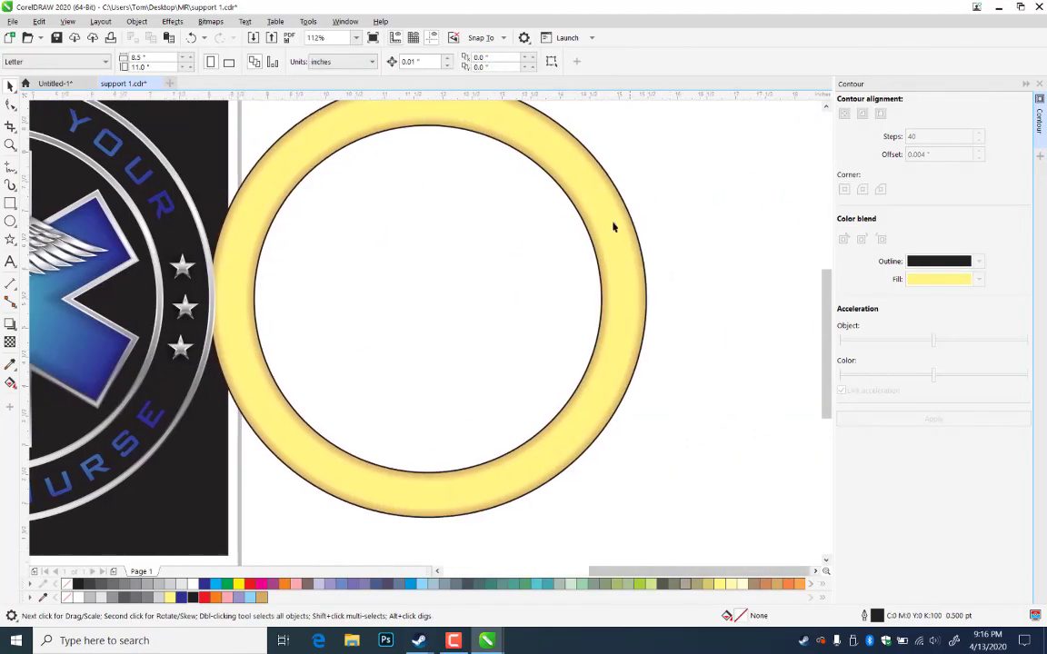
click(614, 227)
click(604, 232)
drag(649, 297, 252, 328)
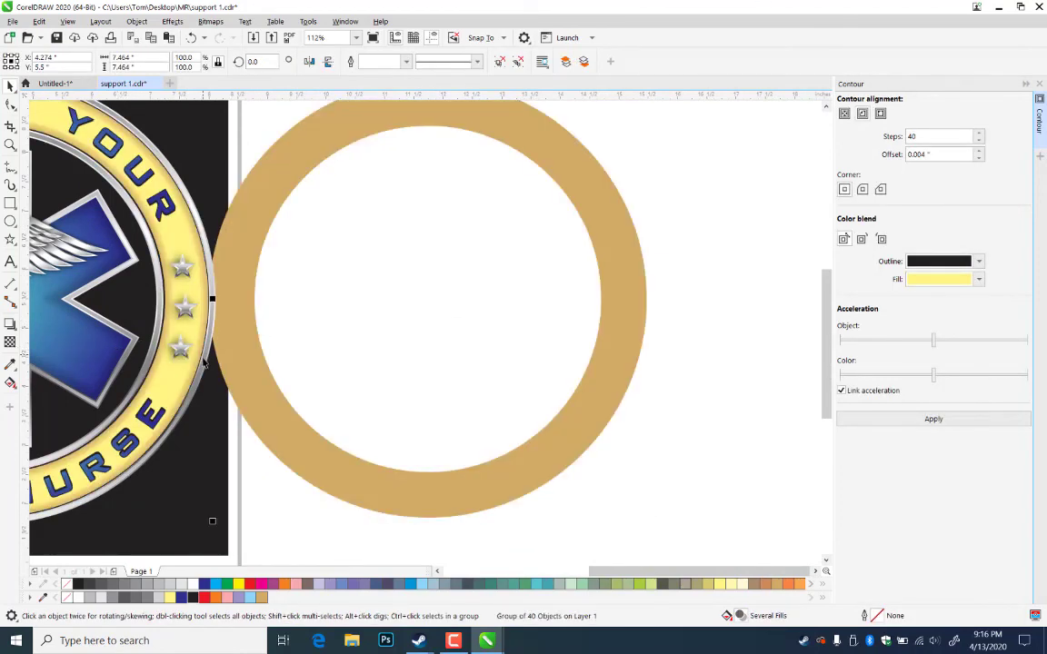
click(583, 375)
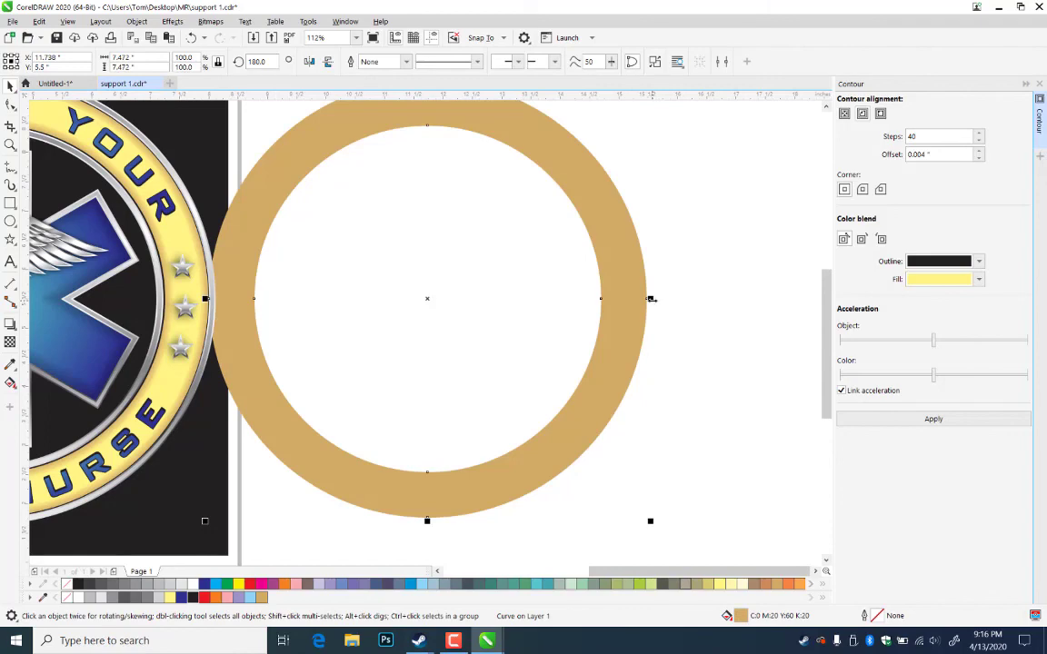
drag(651, 299, 80, 347)
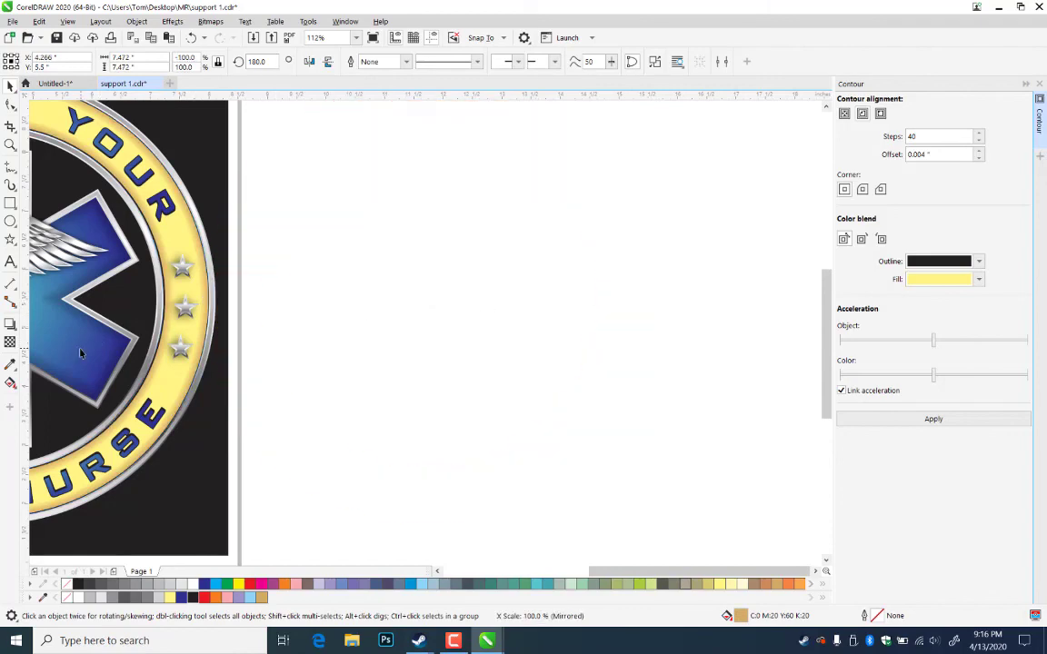
click(448, 325)
- Examine the black edging of the yellow ring around the three stars on the emblem's left side
drag(297, 357, 769, 283)
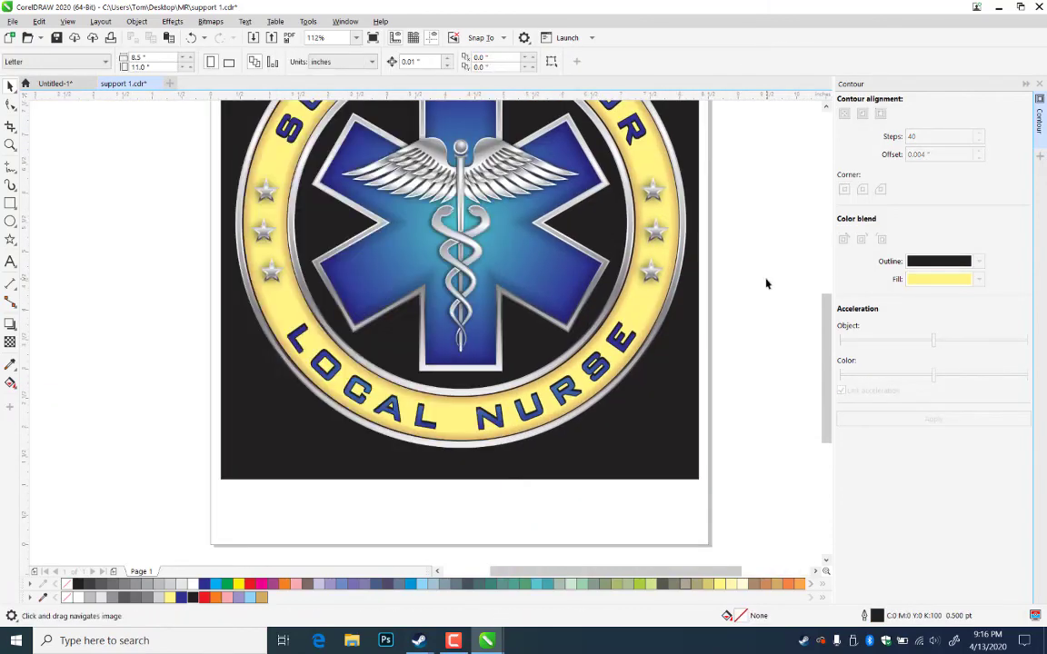
drag(591, 200, 619, 317)
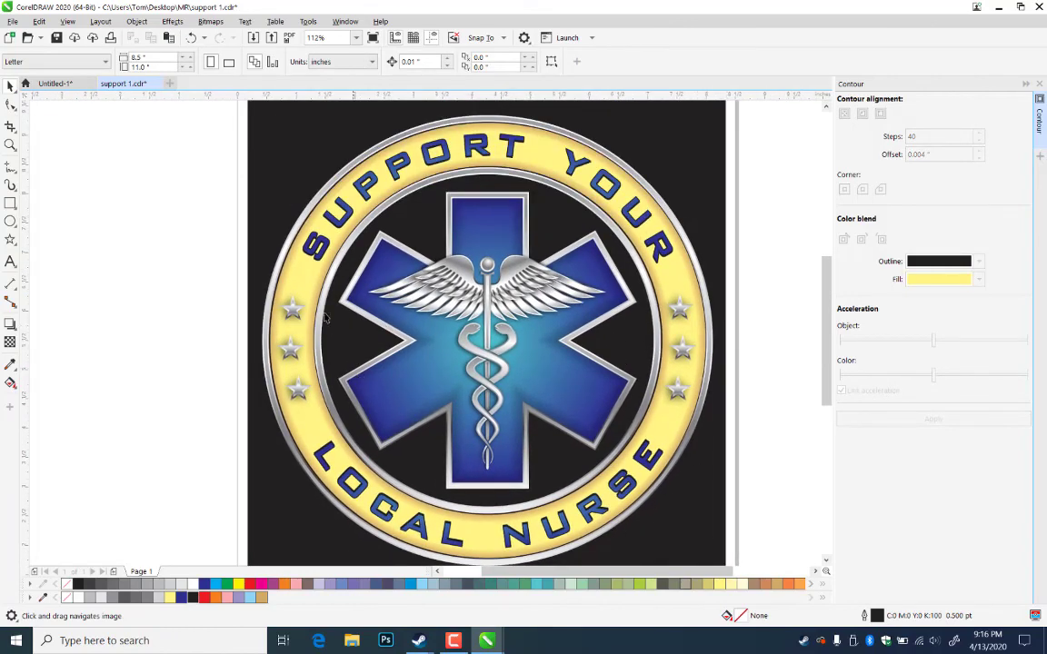
click(11, 142)
drag(399, 418, 383, 421)
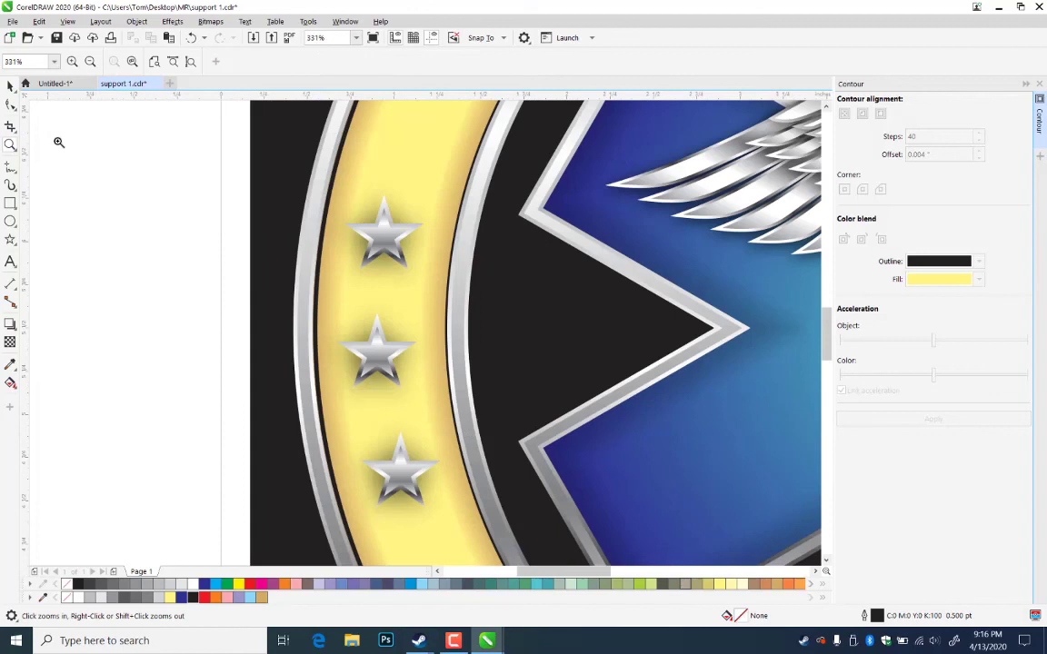
click(10, 85)
click(412, 239)
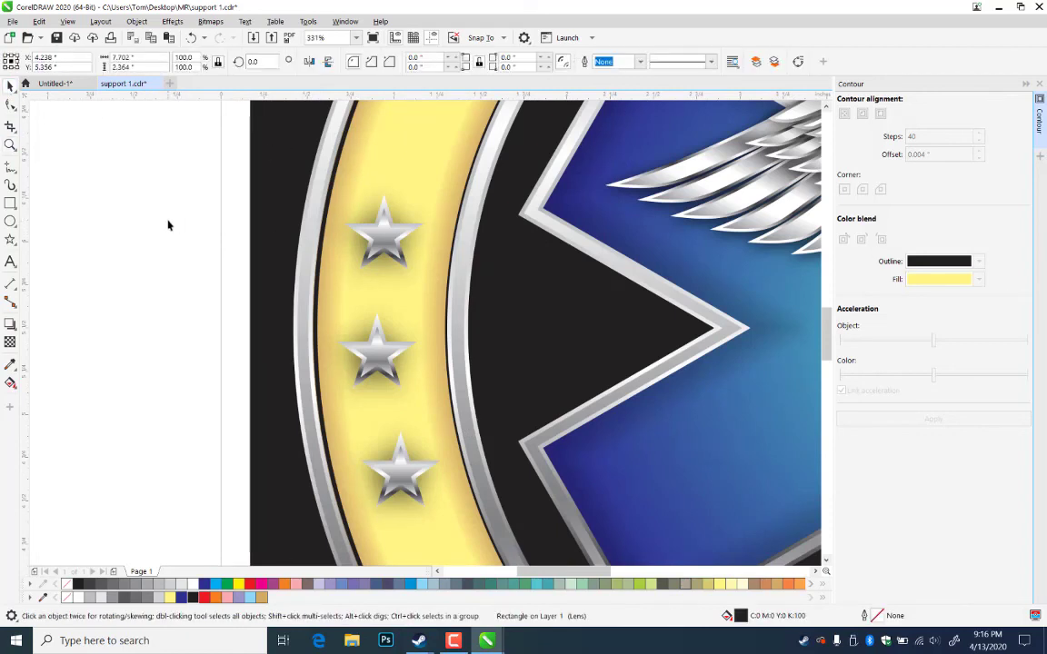
click(169, 225)
ctrl+click(414, 231)
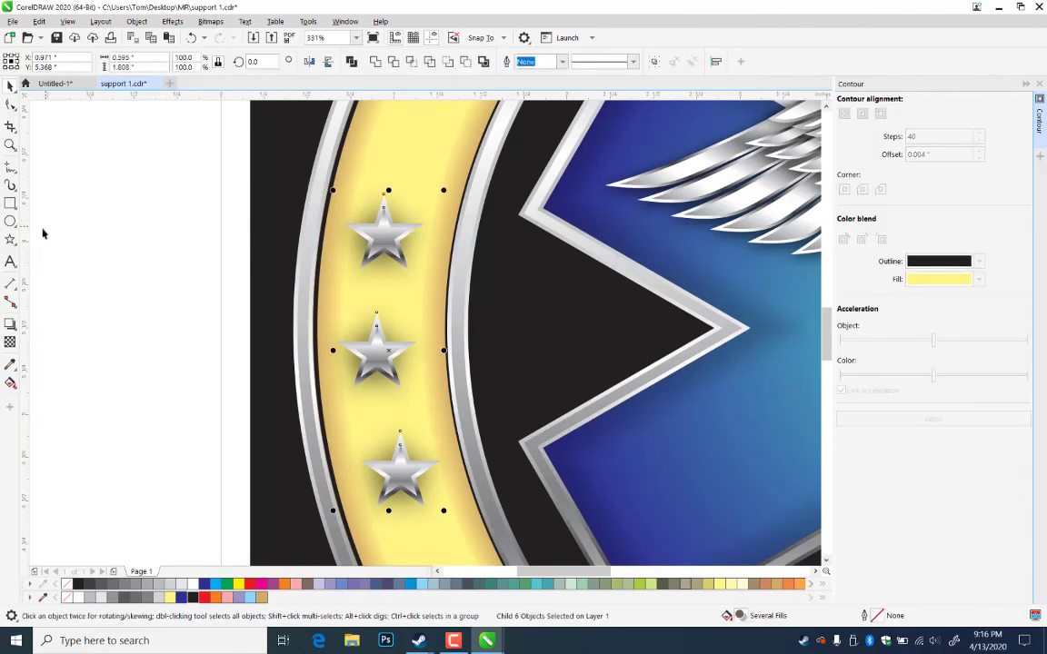
key(Escape)
click(419, 228)
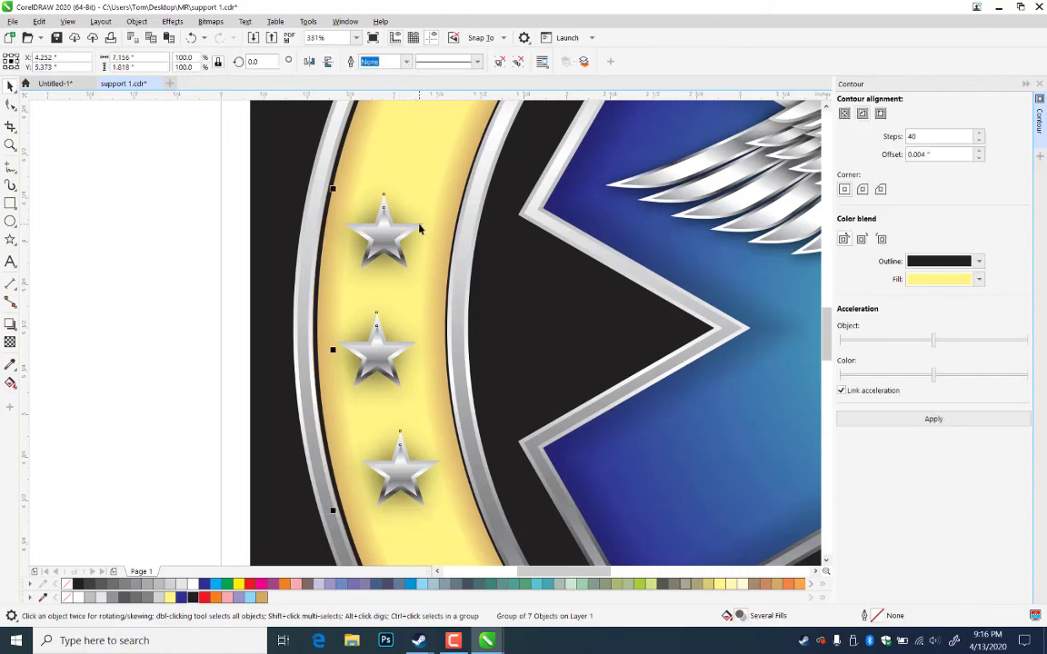
drag(419, 229, 426, 191)
key(ctrl+z)
click(140, 205)
- Select the three silver stars on the emblem's left side and give them a black outline sampled from the artwork (C0 M0 Y0 K100)
click(419, 230)
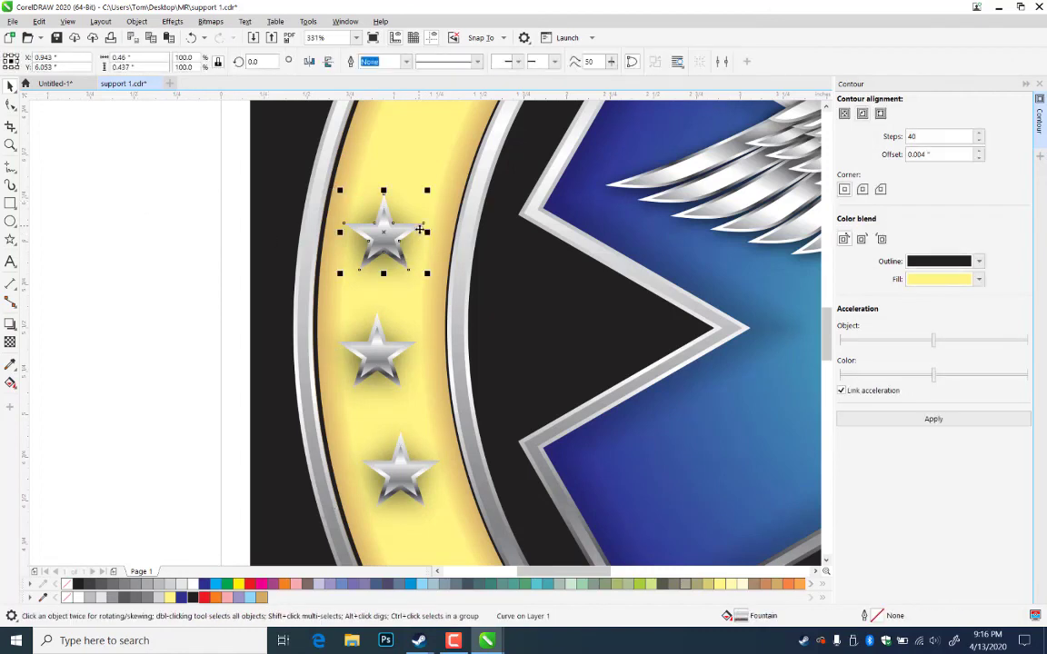
shift+click(415, 348)
shift+click(438, 463)
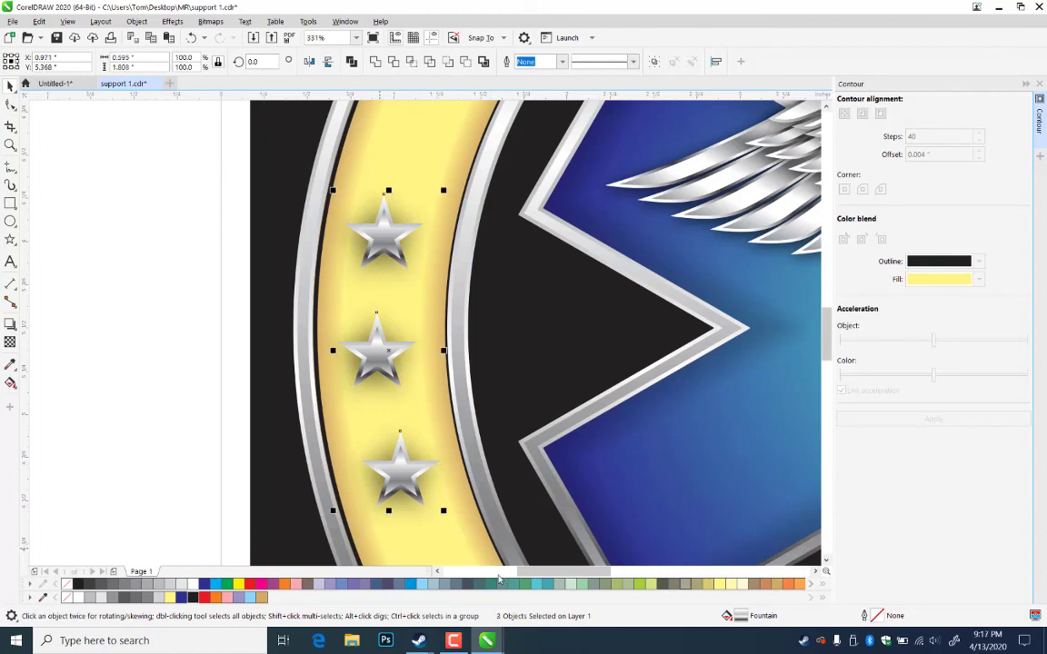
double_click(879, 619)
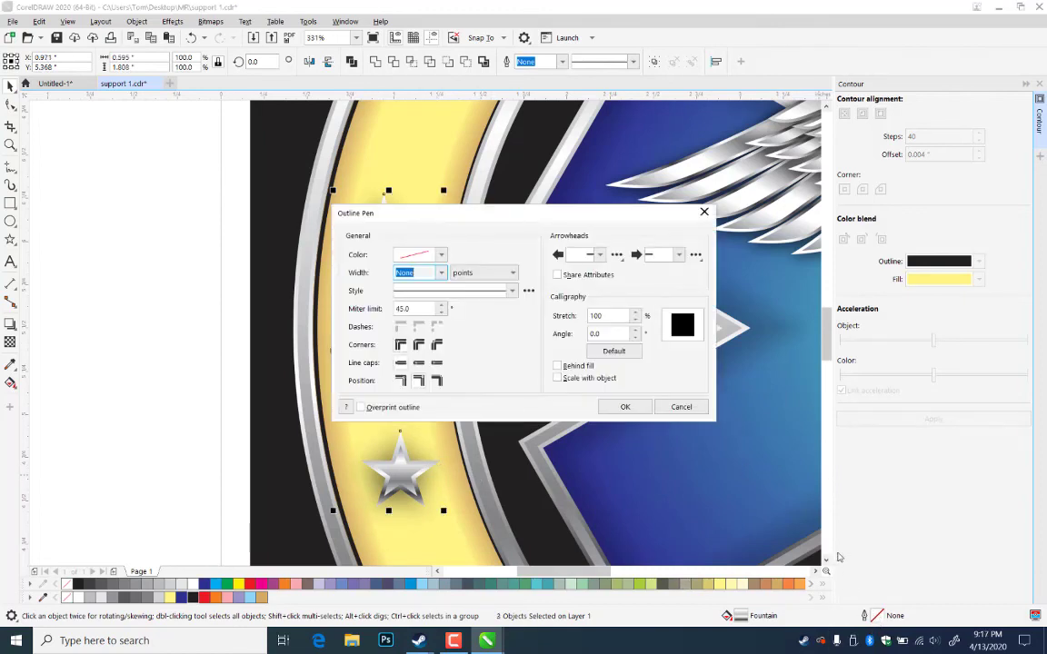
click(437, 259)
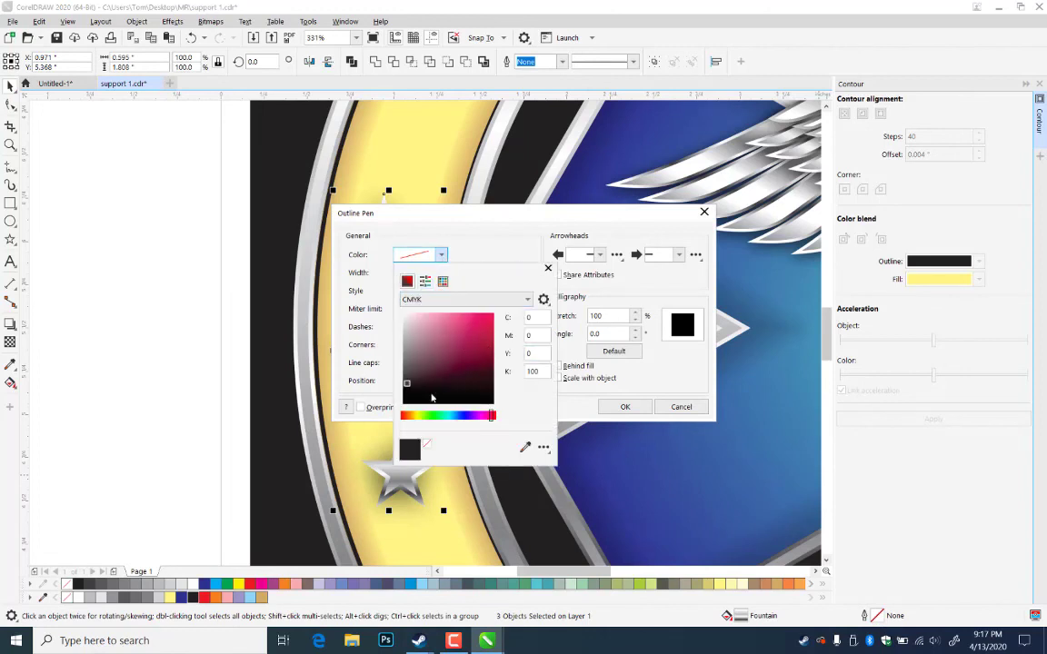
drag(431, 398, 361, 435)
click(524, 446)
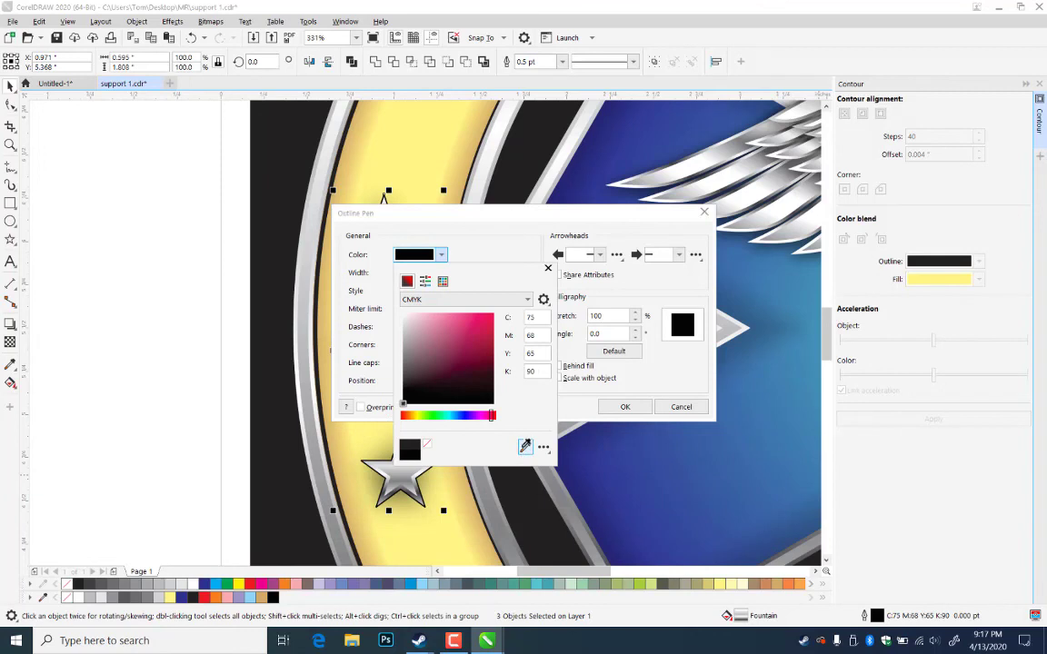
click(340, 507)
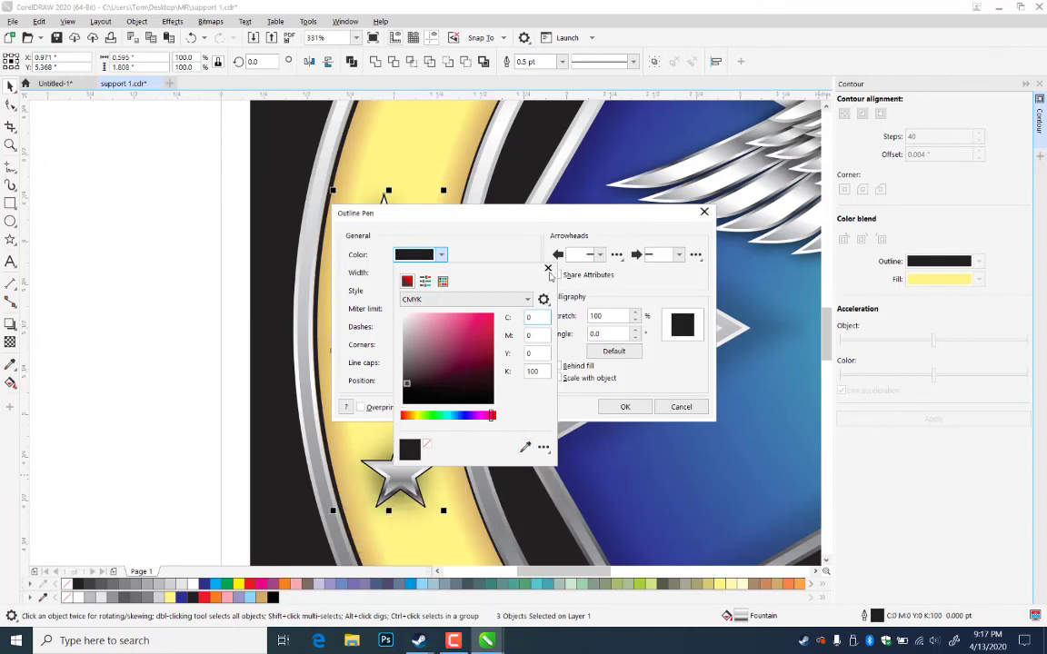
click(548, 269)
- Make the three left stars' outline 2 pt wide, placed behind the fill and scaling with the object
click(441, 272)
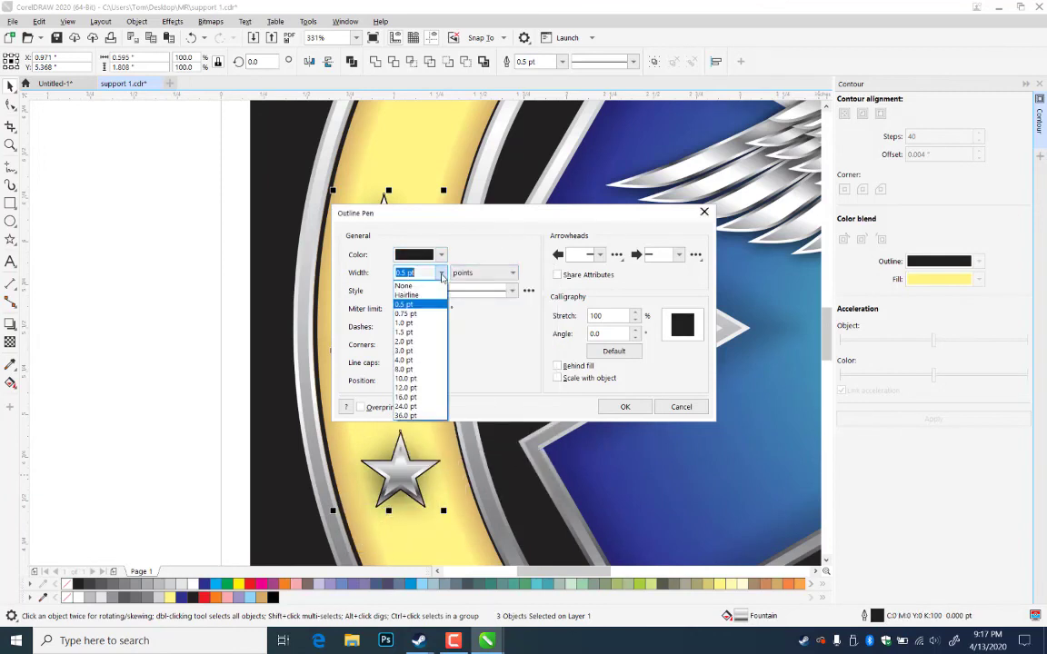
click(409, 341)
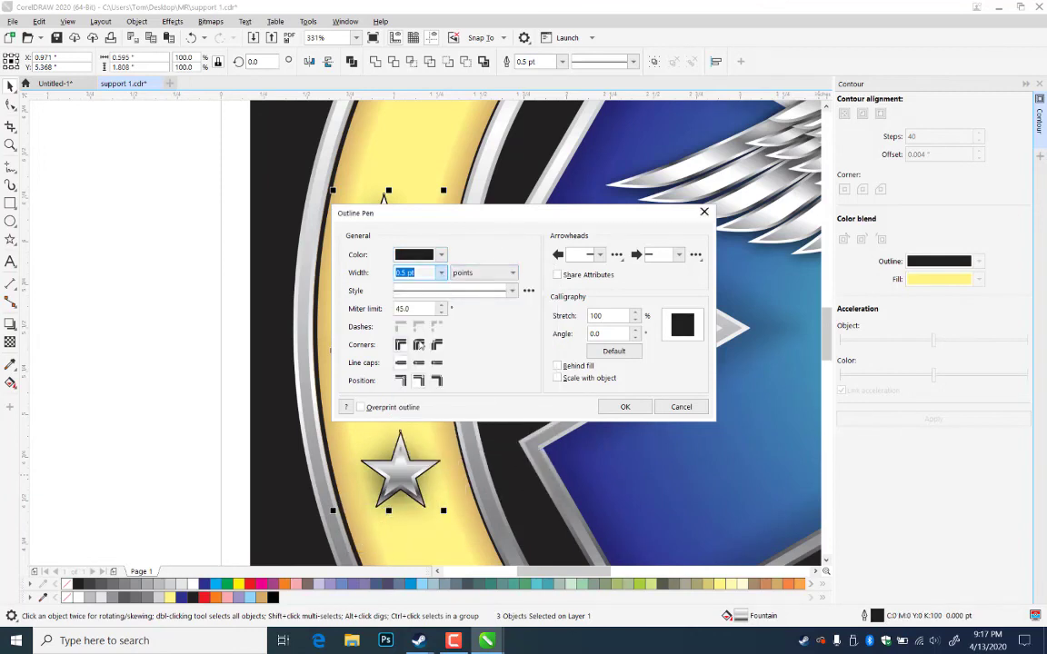
click(558, 366)
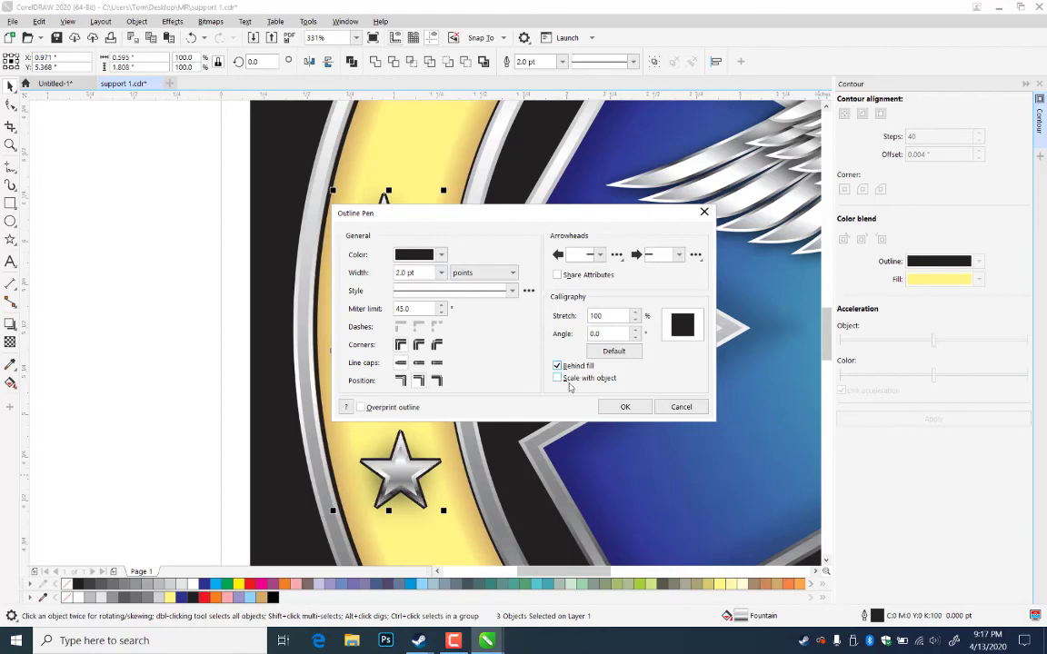
click(559, 378)
click(625, 407)
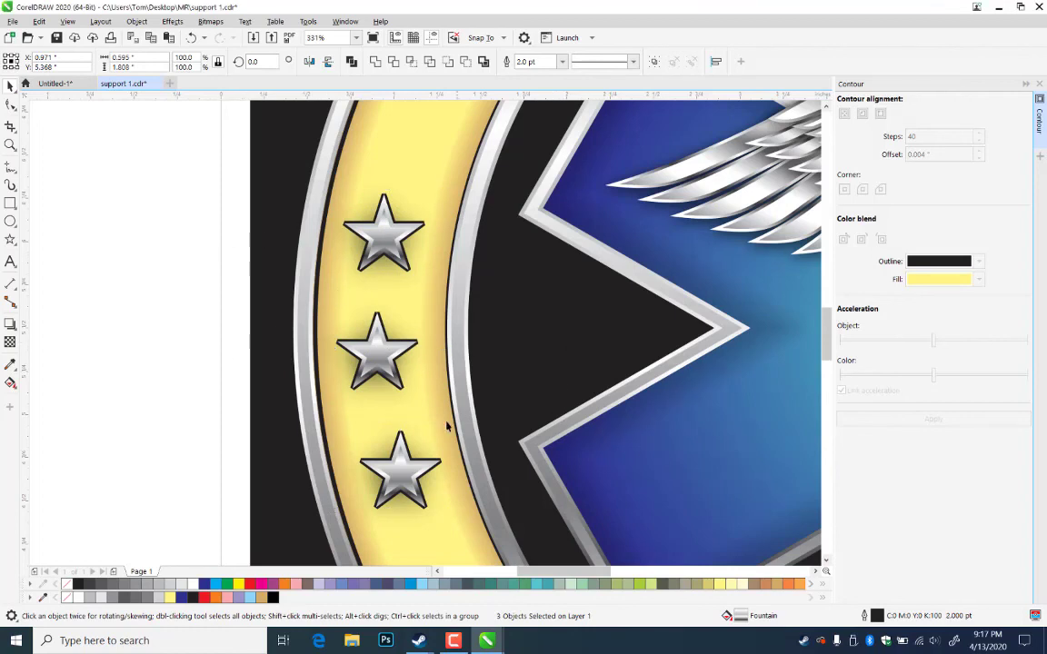
- Set the three left stars' outline width to 1 pt and clear the selection
key(ctrl+z)
key(ctrl+shift+z)
double_click(877, 616)
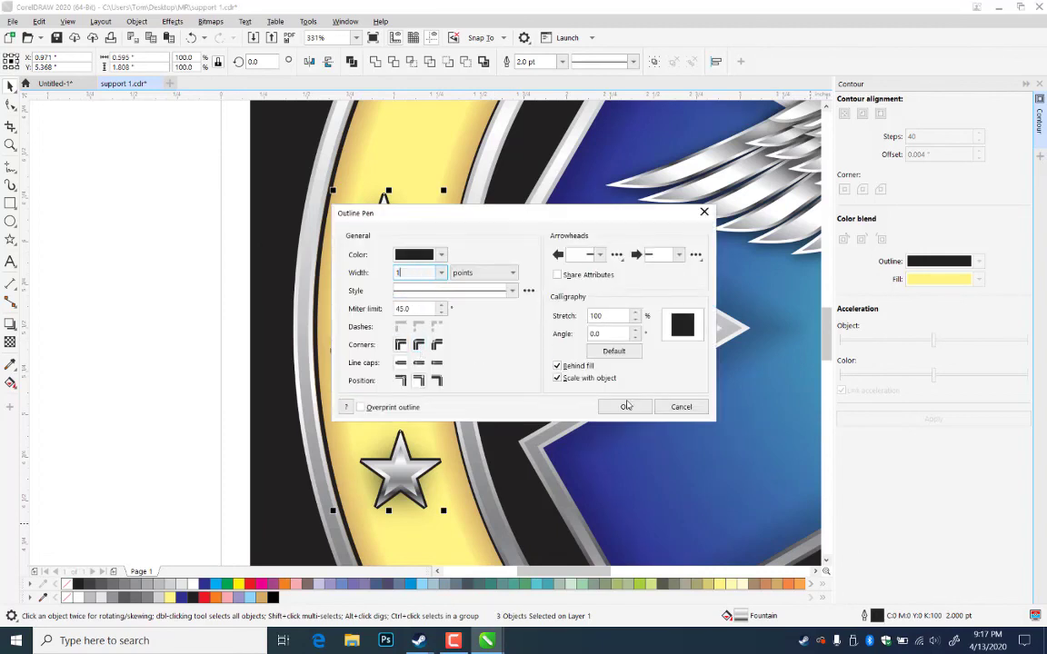
click(625, 406)
key(ctrl+z)
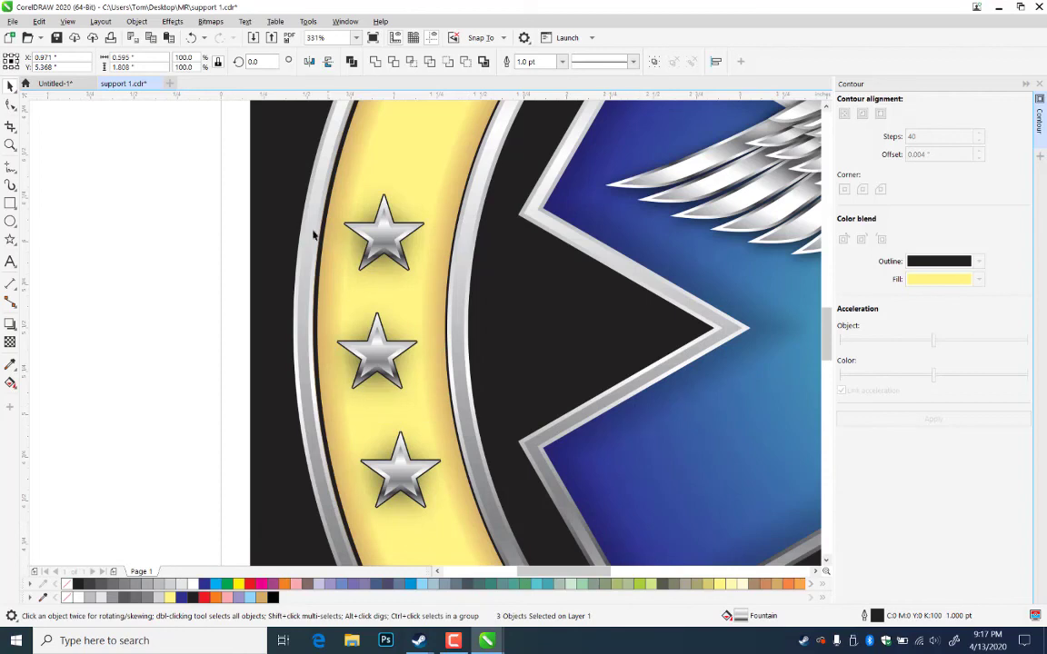
click(201, 263)
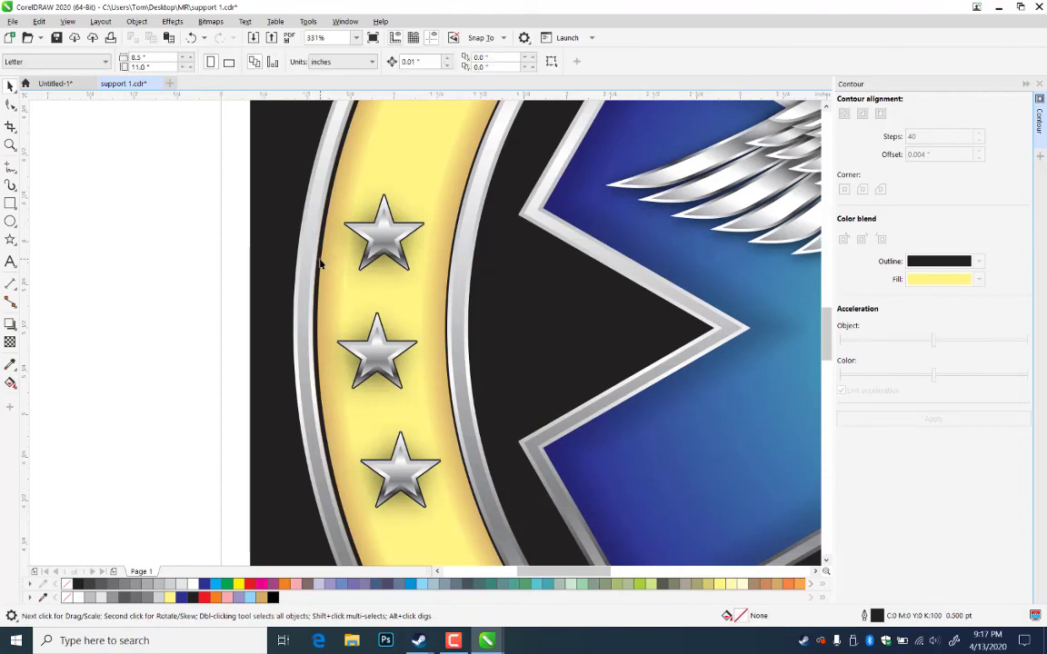
- Inspect the yellow ring's black edging and the outlined left stars up close and on the whole emblem
click(320, 263)
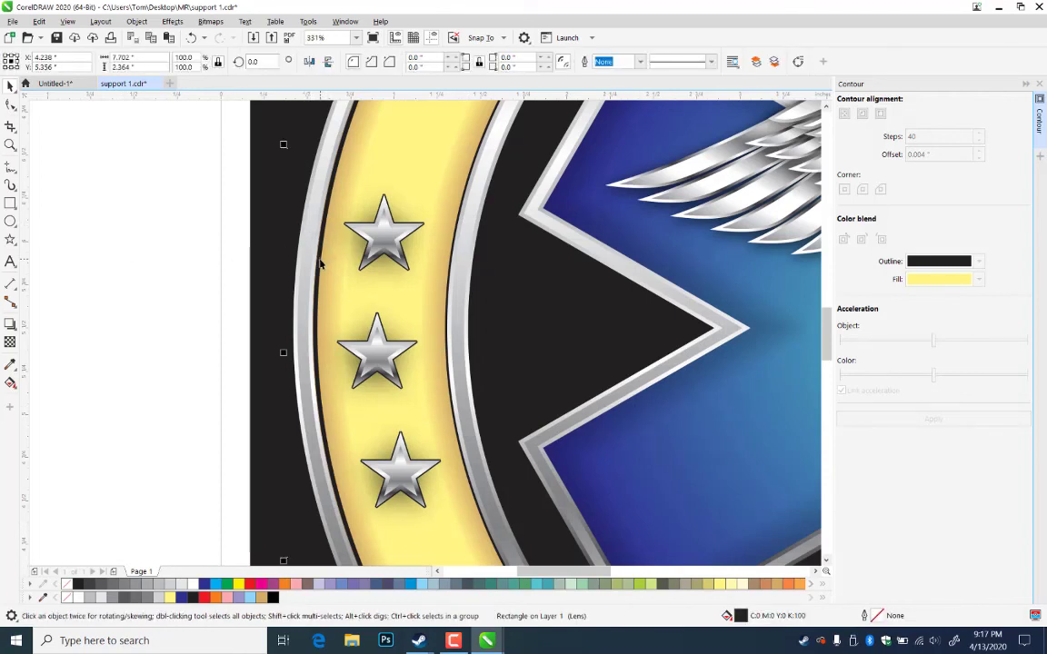
click(161, 321)
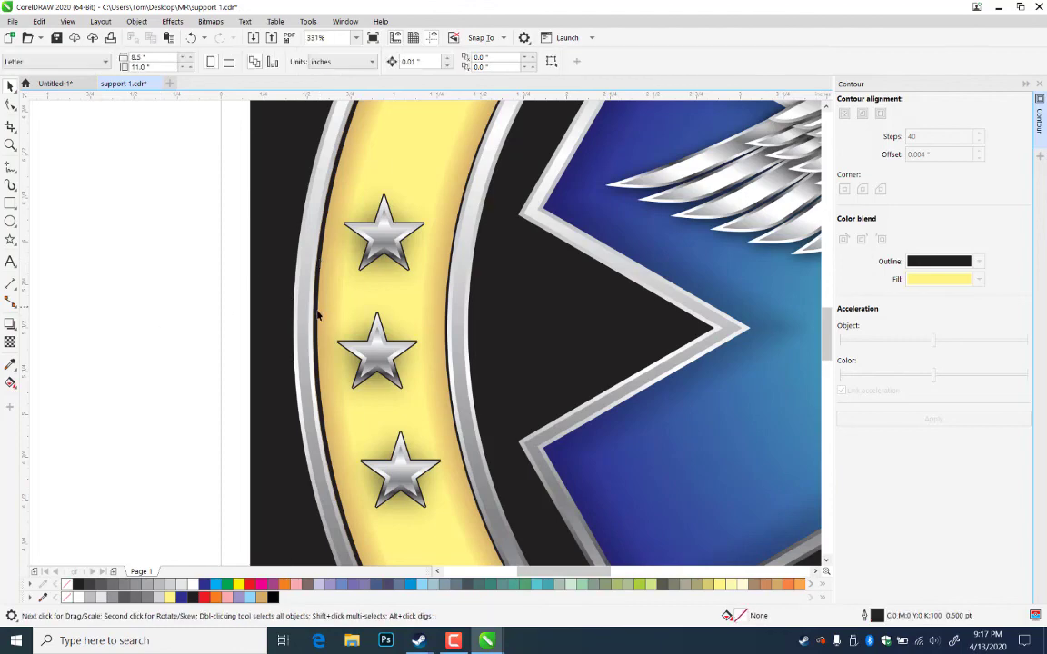
click(10, 131)
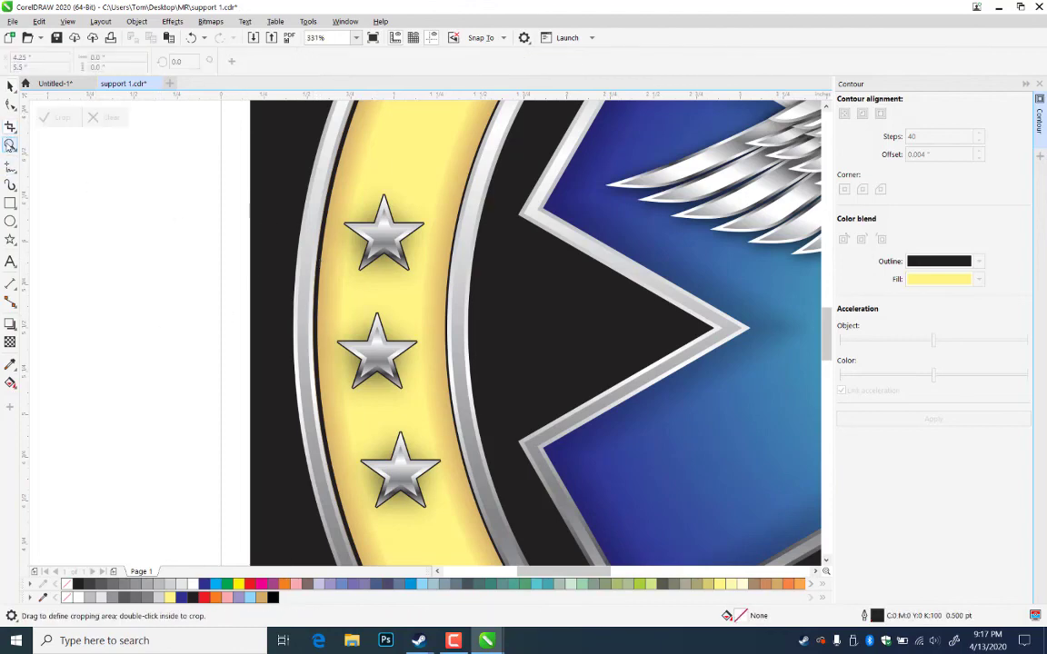
click(10, 144)
right_click(567, 243)
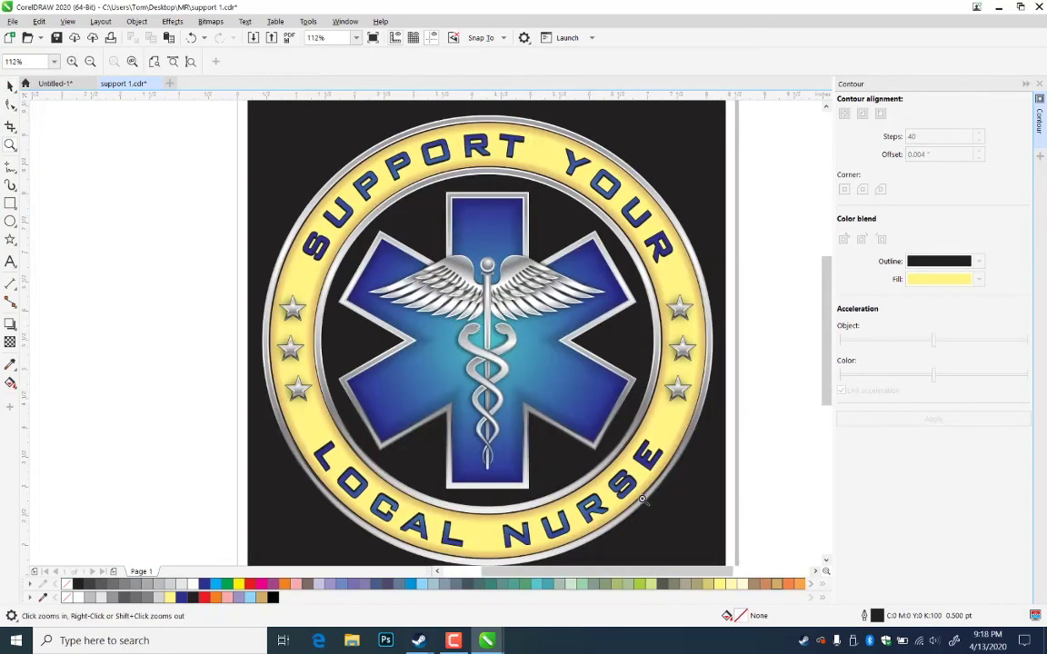
click(428, 431)
click(10, 85)
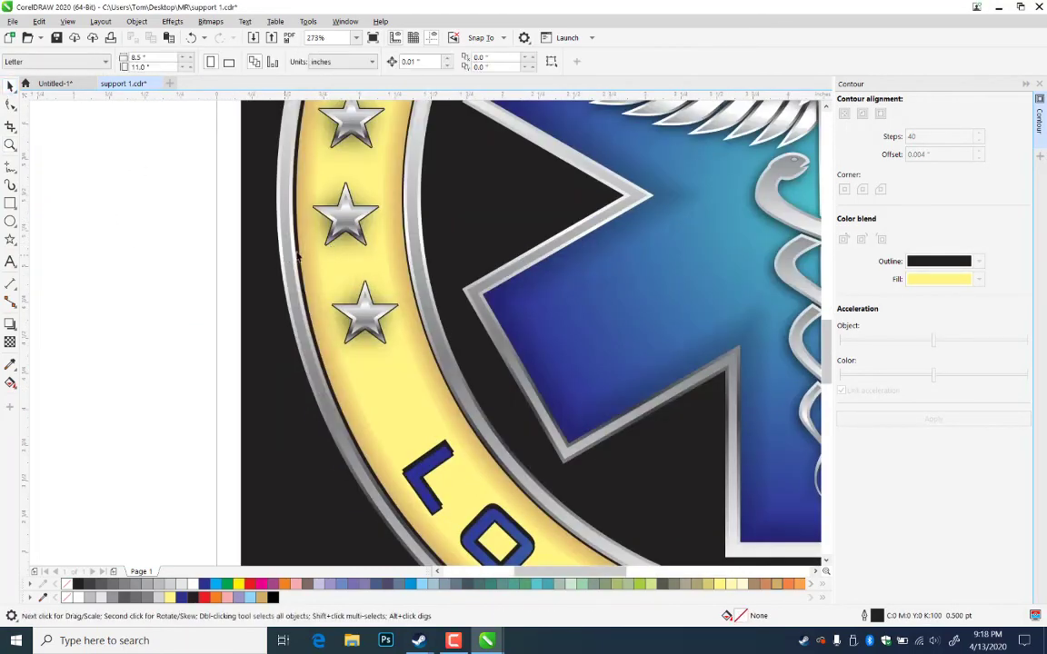
click(300, 260)
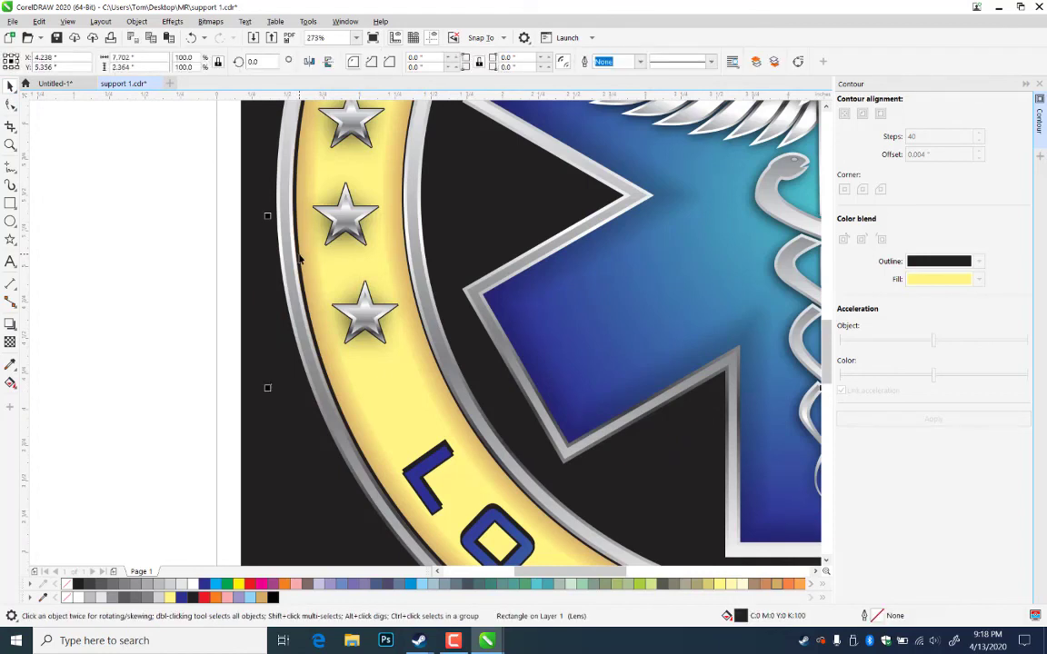
click(360, 444)
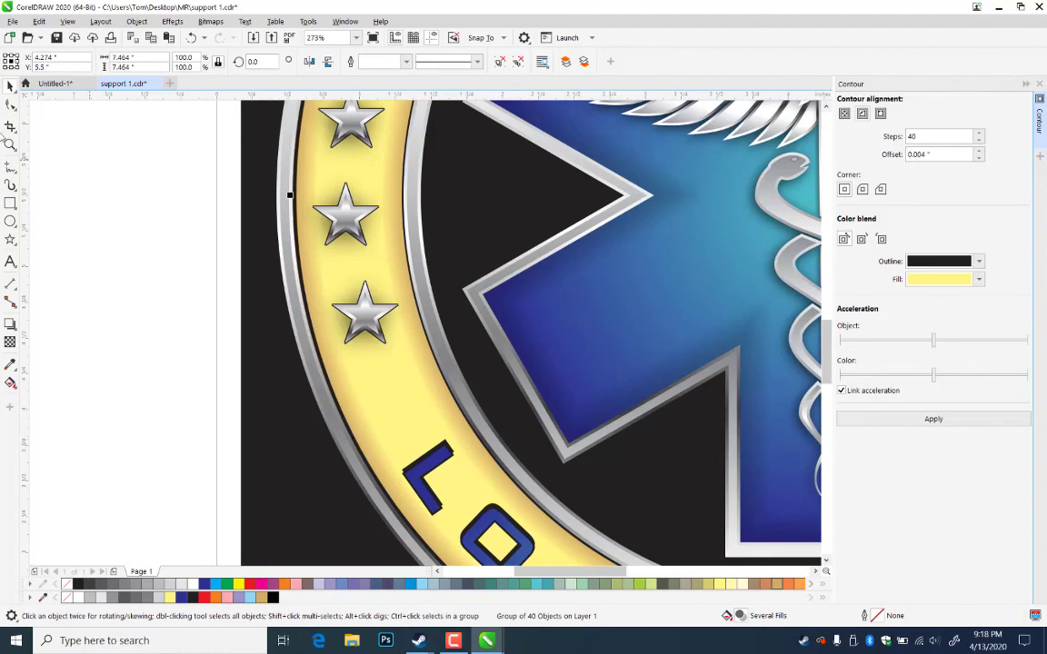
click(10, 145)
right_click(187, 189)
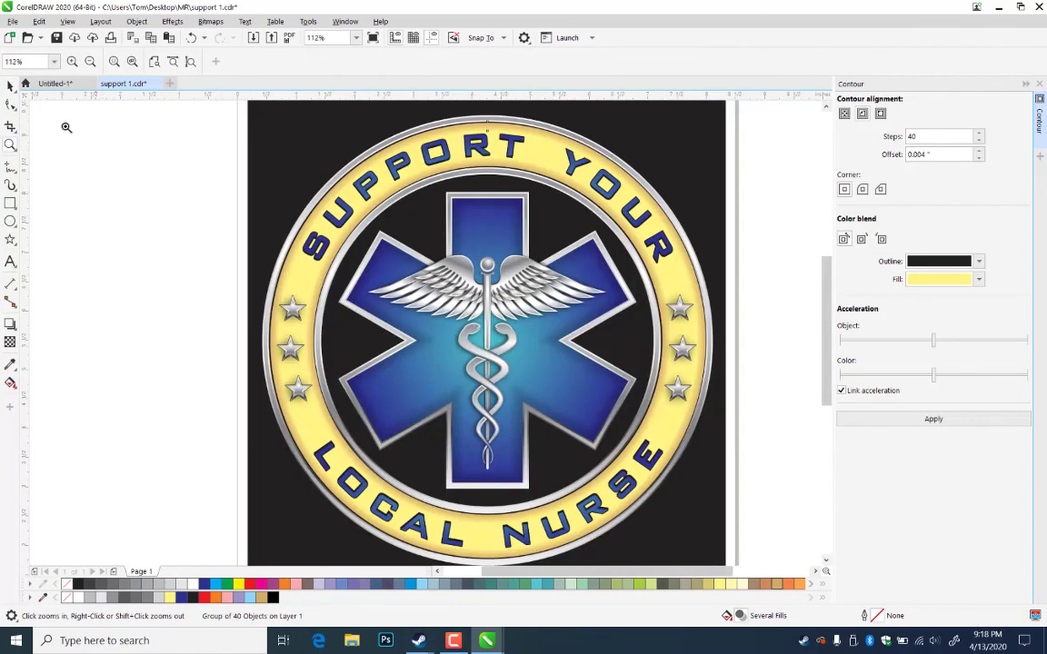
click(10, 85)
click(110, 415)
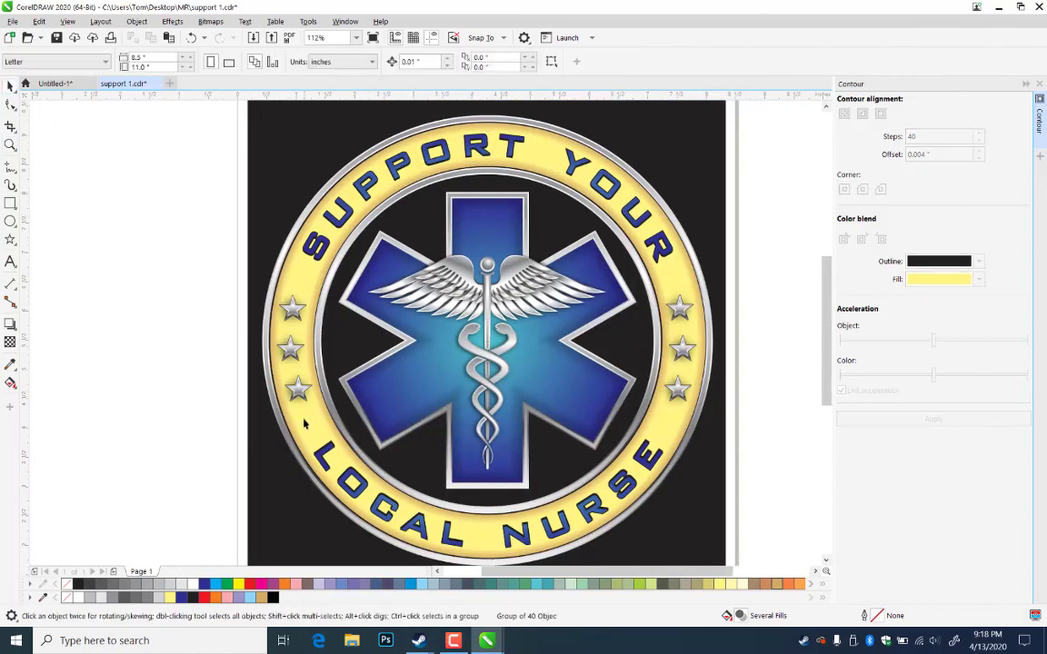
click(267, 393)
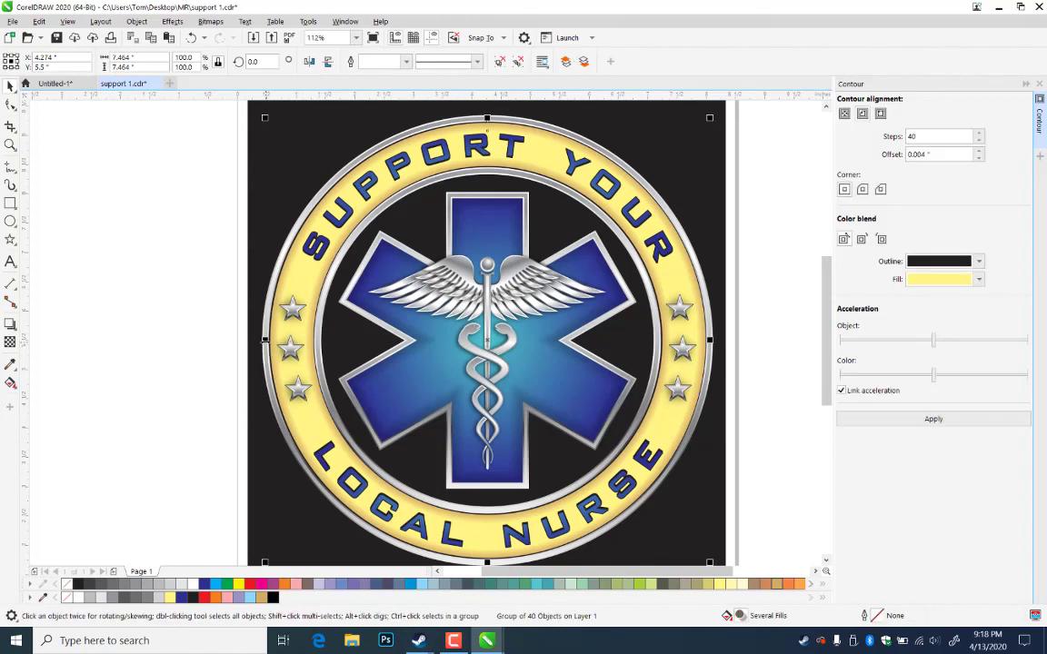
drag(265, 340, 565, 351)
drag(753, 361, 765, 362)
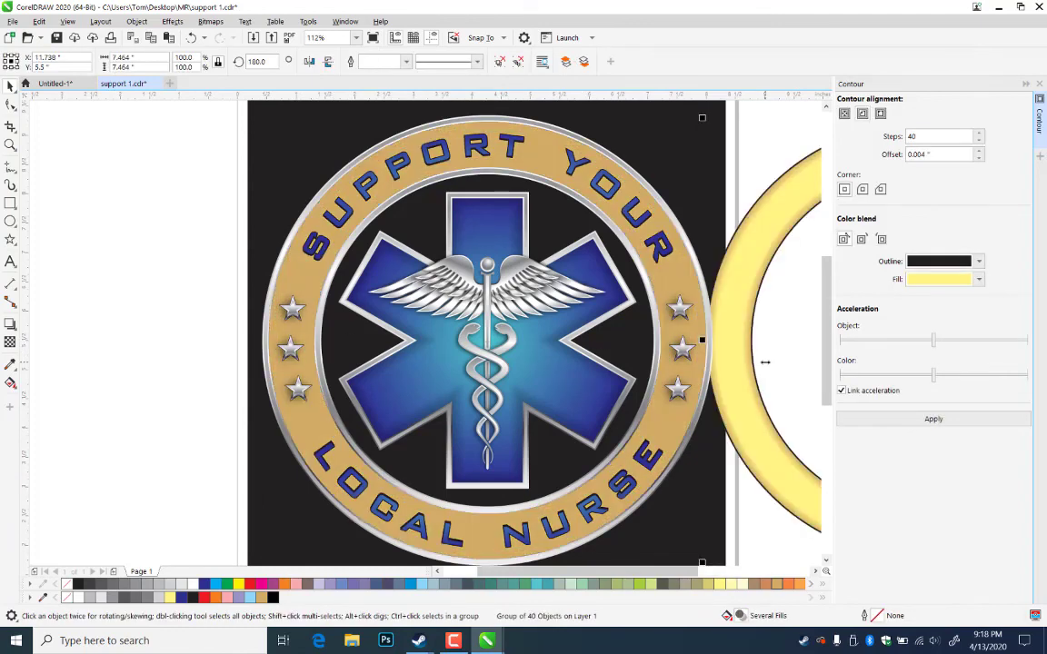
key(ctrl+z)
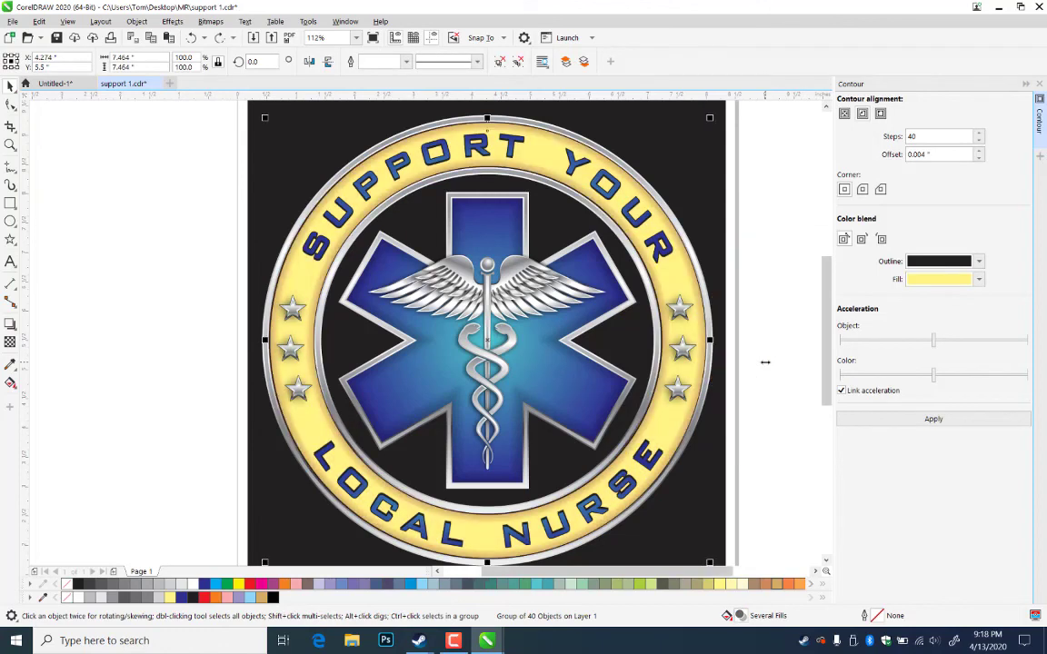
- Align the yellow ring's contour group with the cross by their horizontal and vertical centres, and clear the selection
shift+click(507, 486)
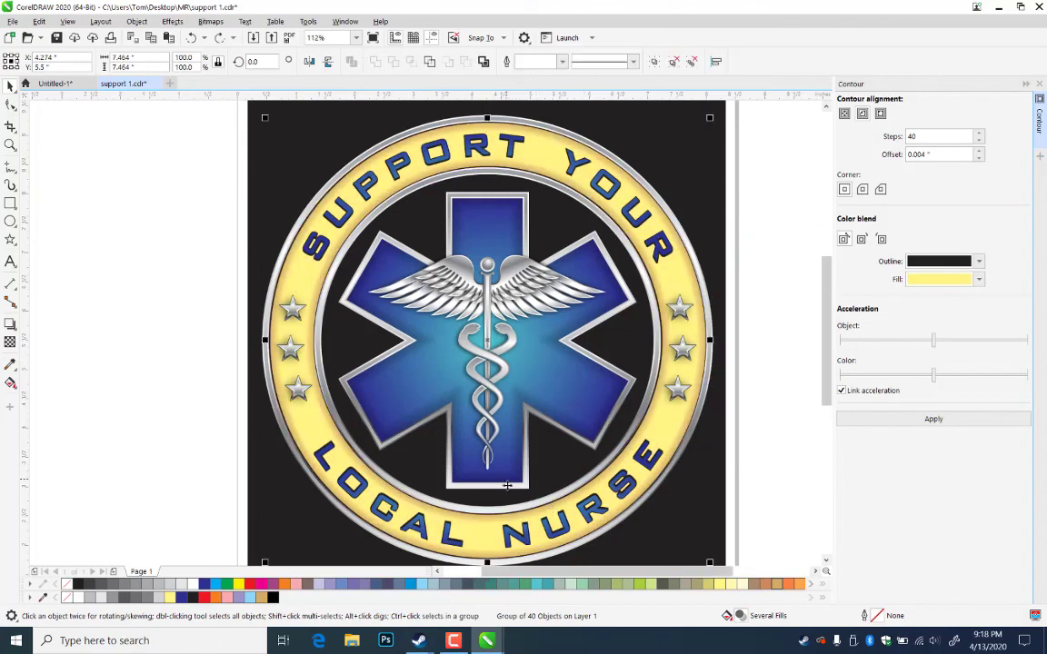
key(c)
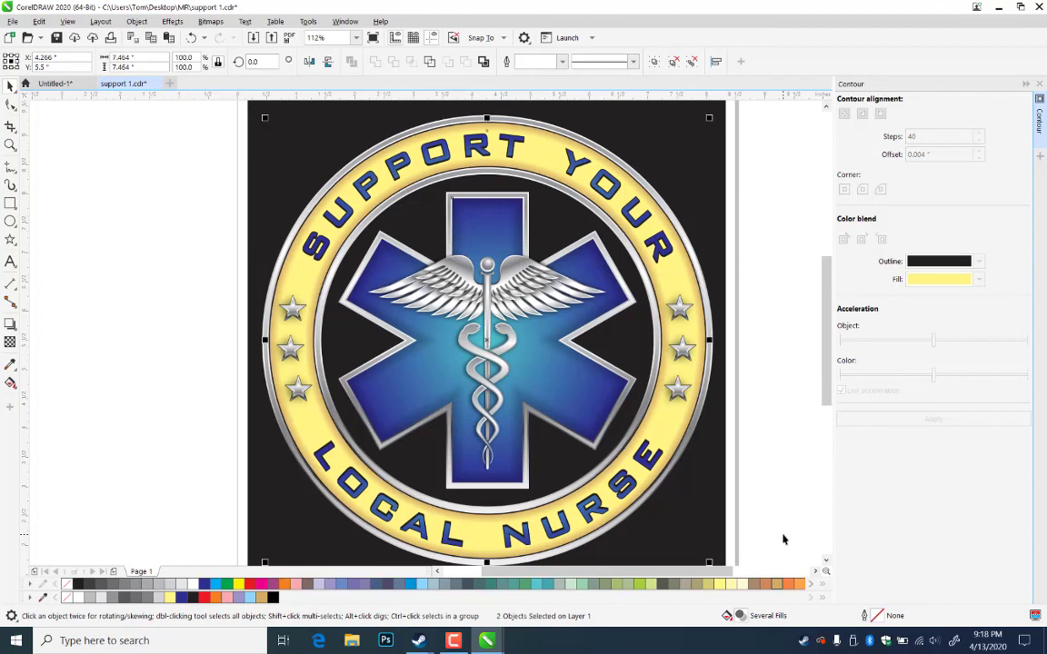
key(e)
click(97, 307)
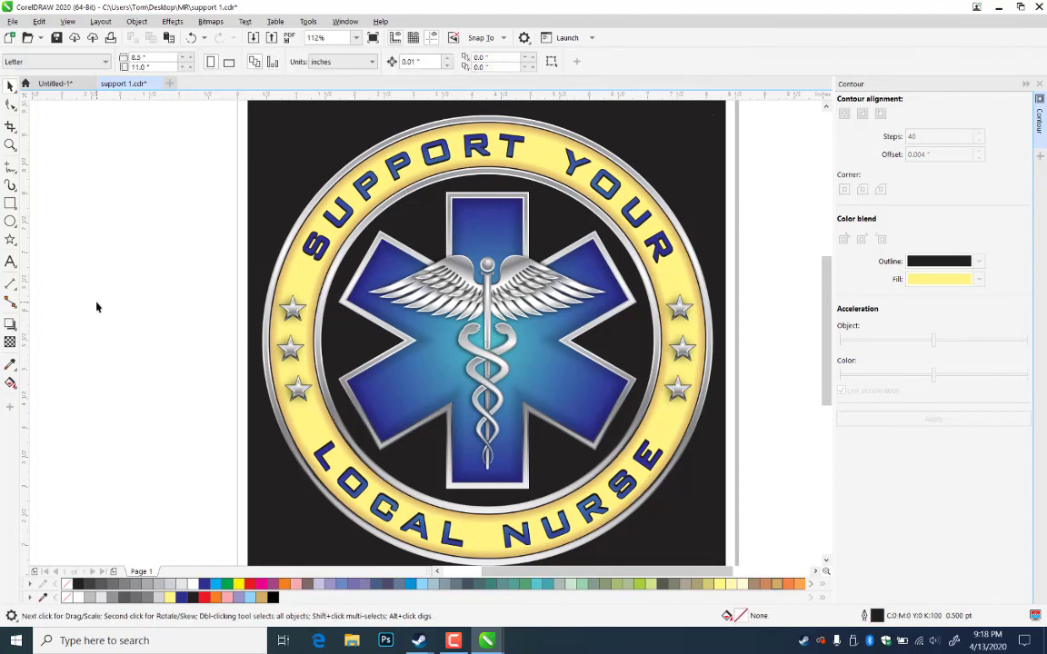
- Review the whole emblem on the page and save the document
click(10, 144)
right_click(170, 201)
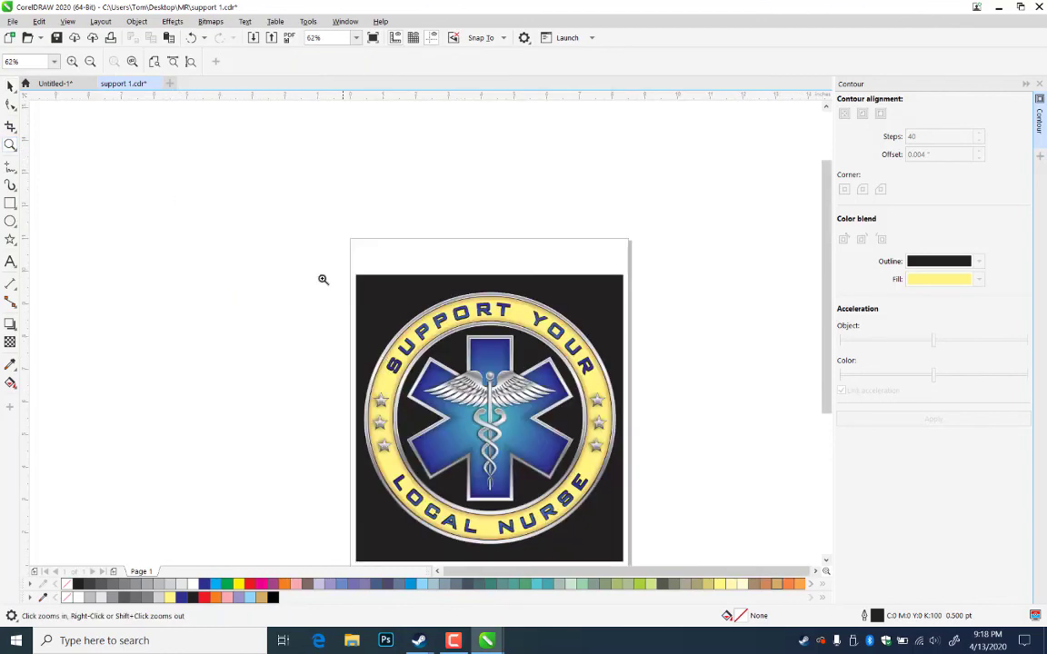
drag(299, 264, 714, 507)
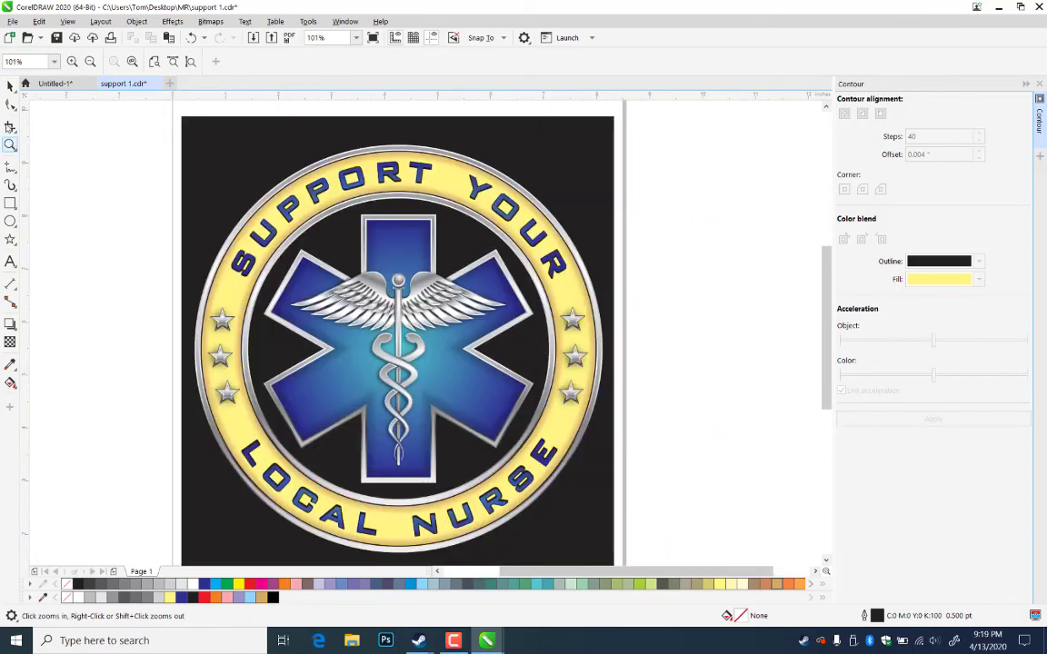
click(10, 85)
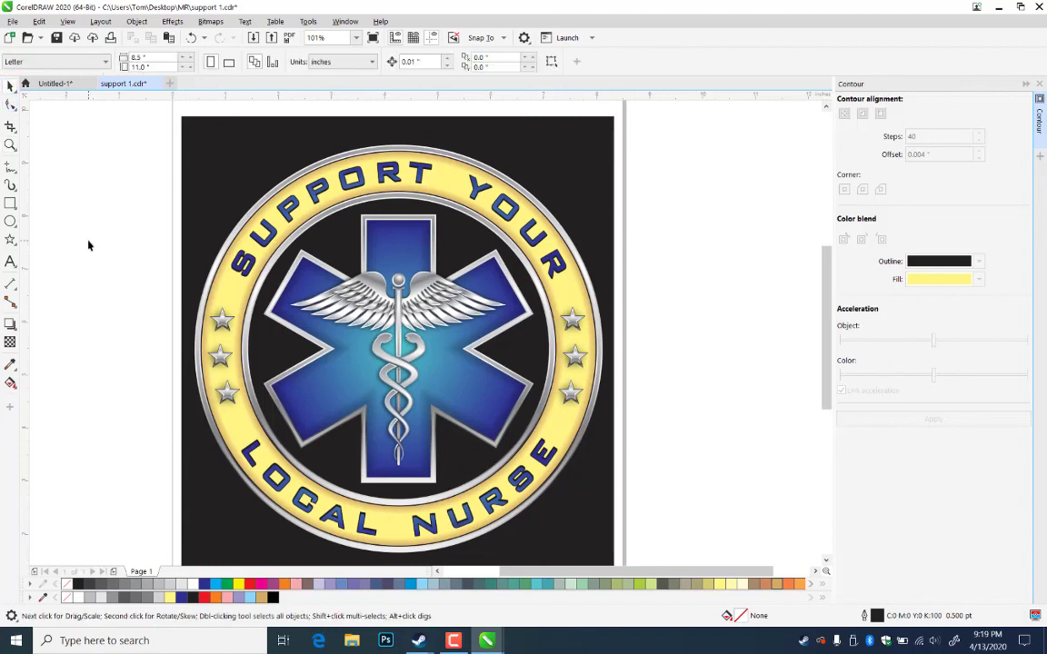
key(ctrl+s)
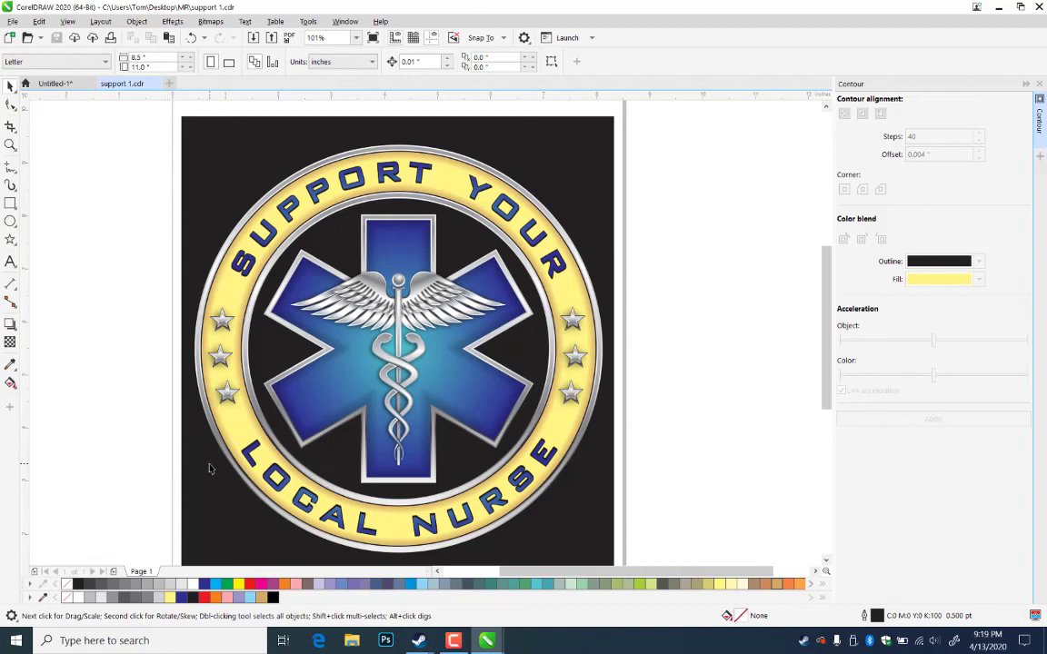
click(453, 641)
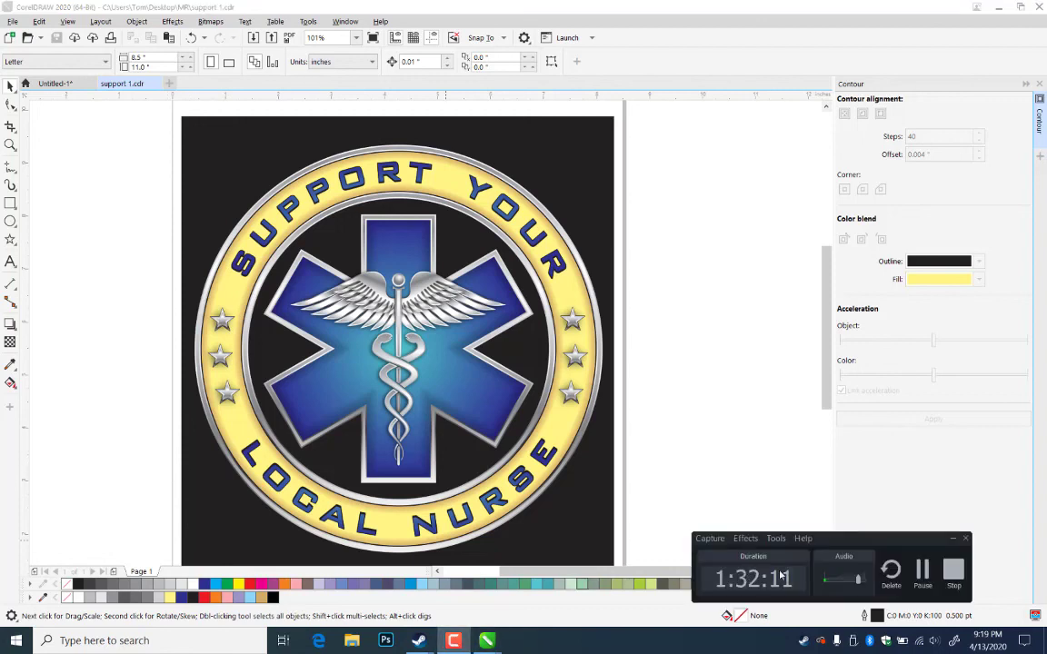